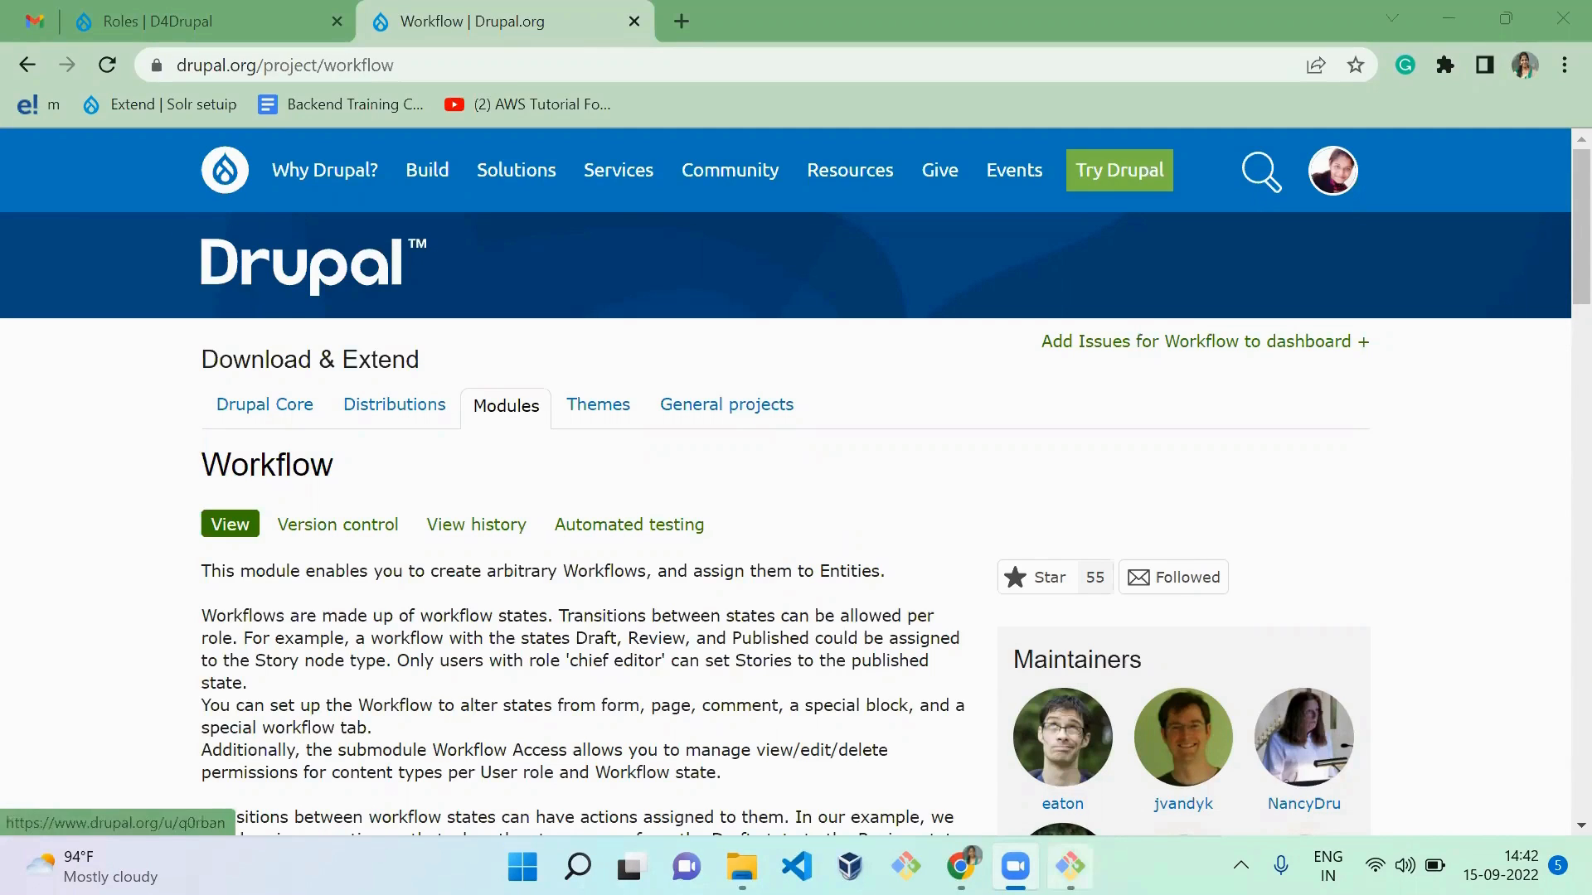
Step: Switch to the Git Bash terminal and run composer require drupal/workflow in the drupal-9.4.5 directory
{"action": "left_click", "coordinate": [1069, 866]}
{"action": "type", "text": "com"}
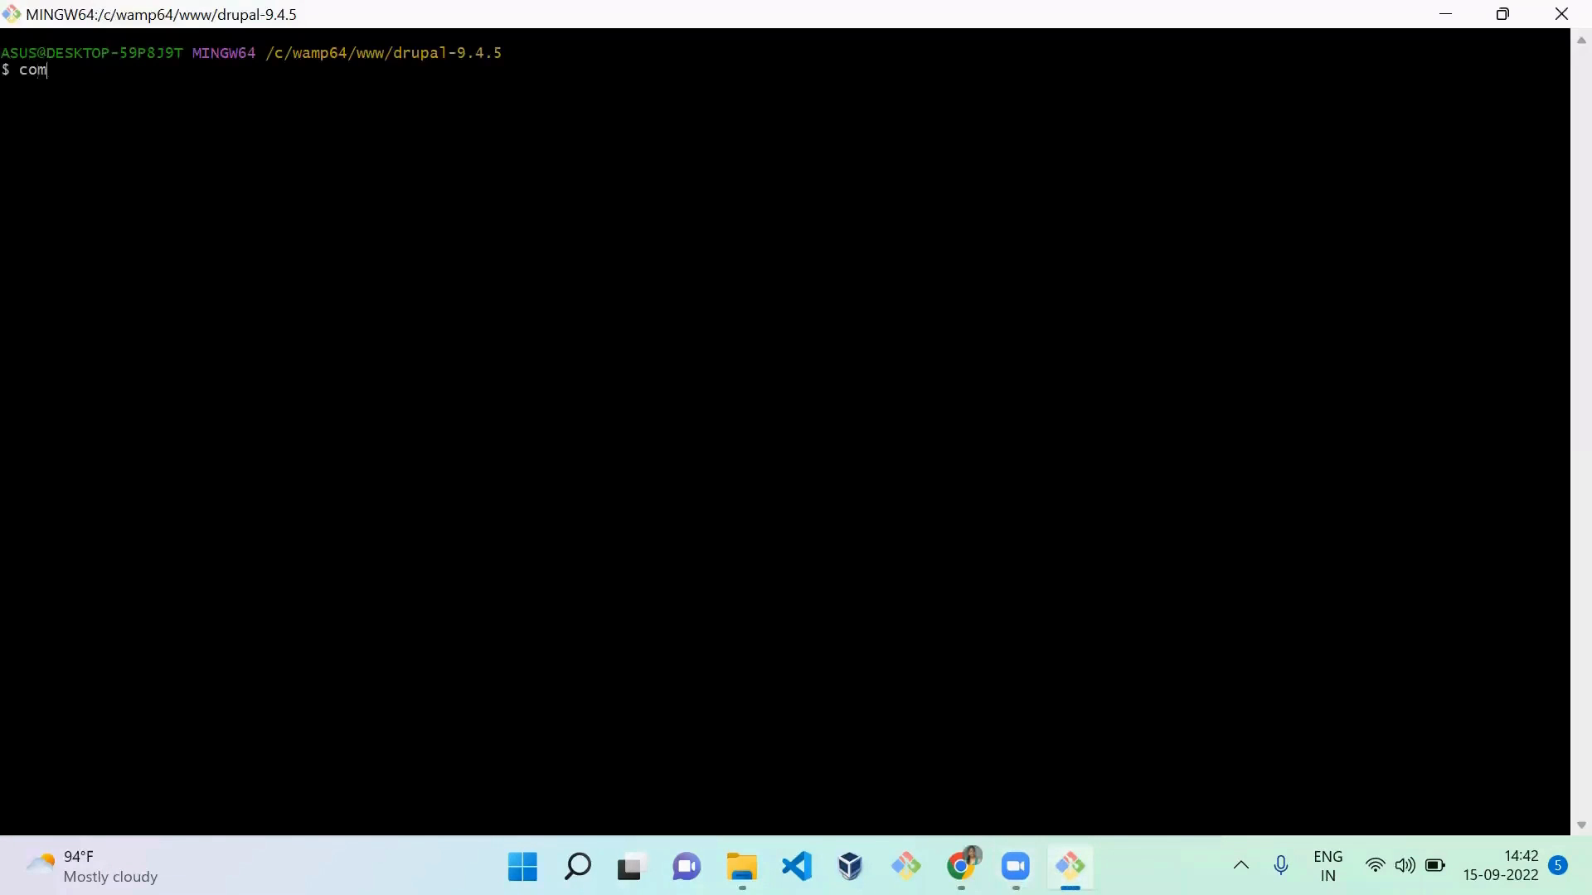
{"action": "type", "text": "poser rwuire"}
{"action": "key", "text": "BackSpace"}
{"action": "key", "text": "BackSpace"}
{"action": "key", "text": "BackSpace"}
{"action": "key", "text": "BackSpace"}
{"action": "key", "text": "BackSpace"}
{"action": "key", "text": "BackSpace"}
{"action": "type", "text": "q"}
{"action": "key", "text": "BackSpace"}
{"action": "type", "text": "equire drupal/workflow"}
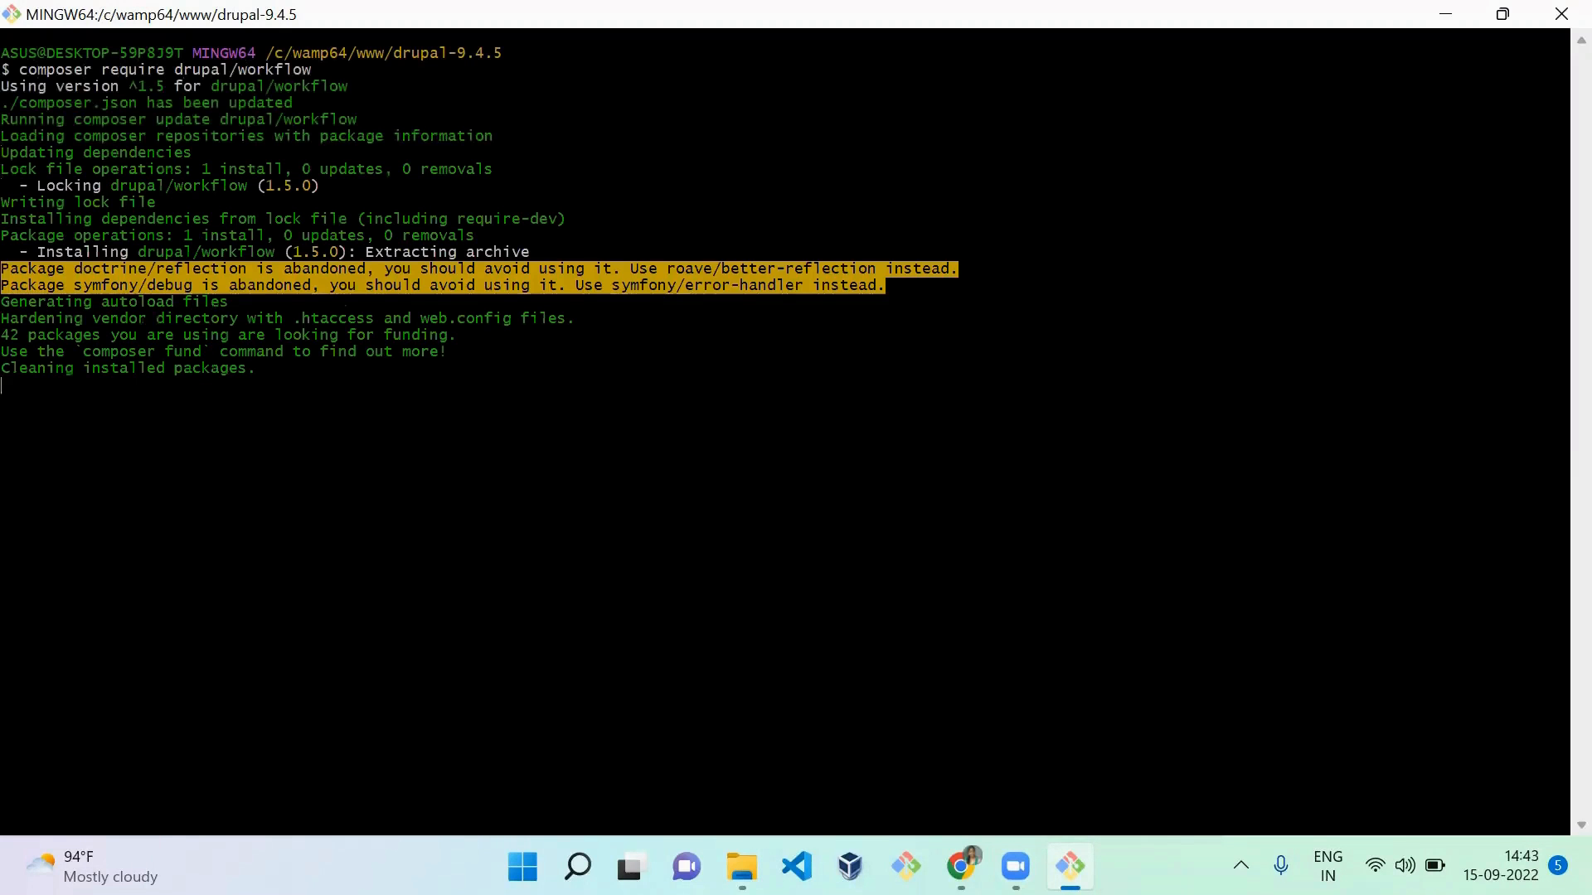
Step: Switch to Chrome and filter the D4Drupal site's list of available modules by "workflow"
{"action": "key", "text": "alt+Tab"}
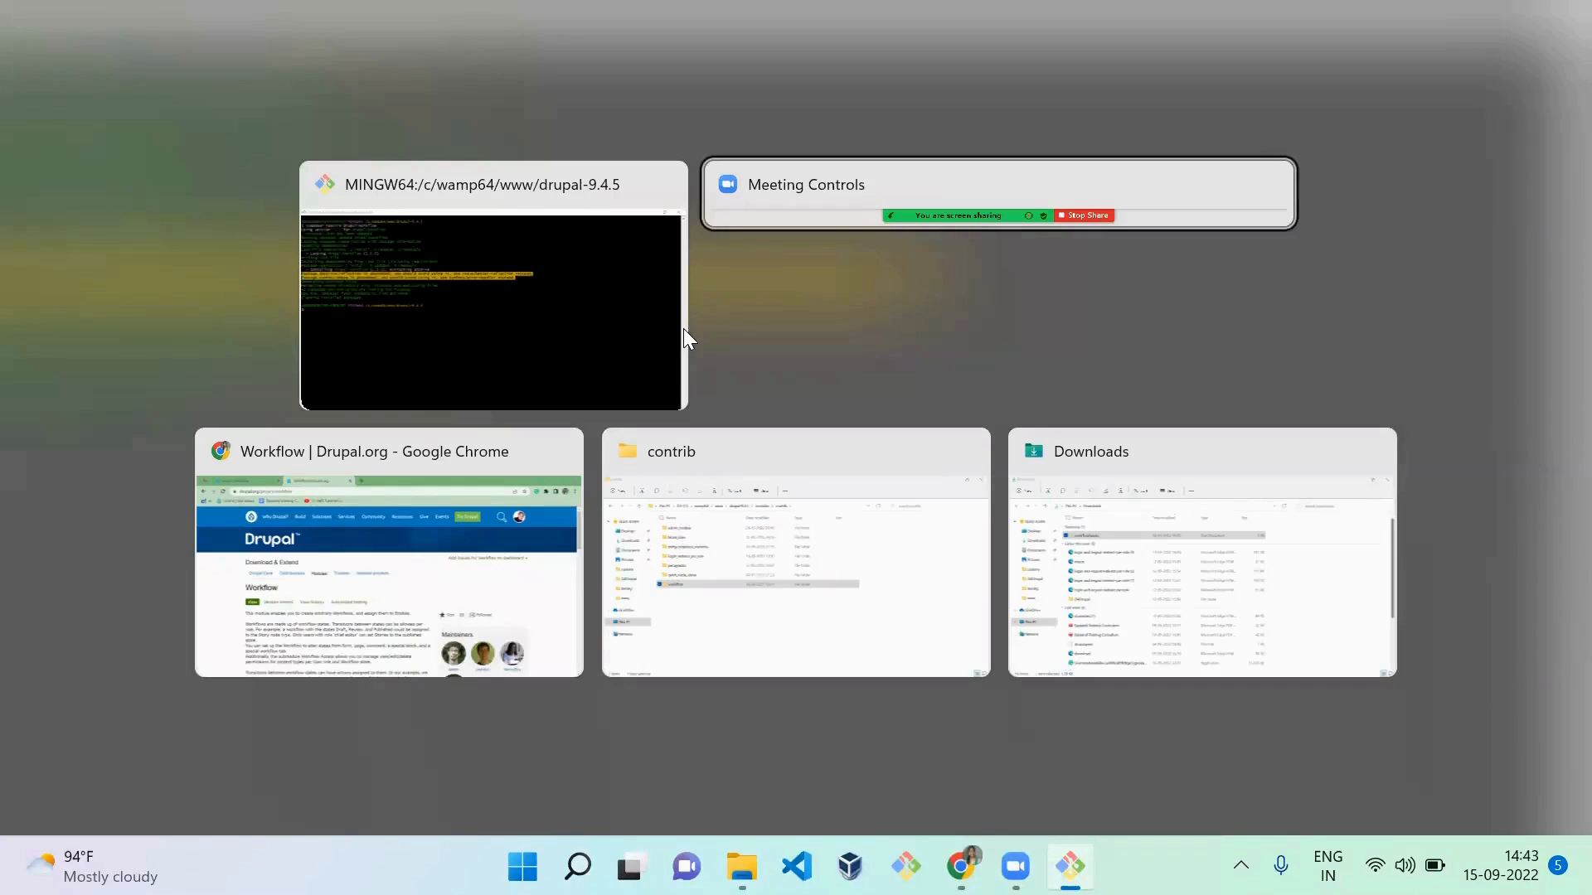
{"action": "key", "text": "alt+Tab"}
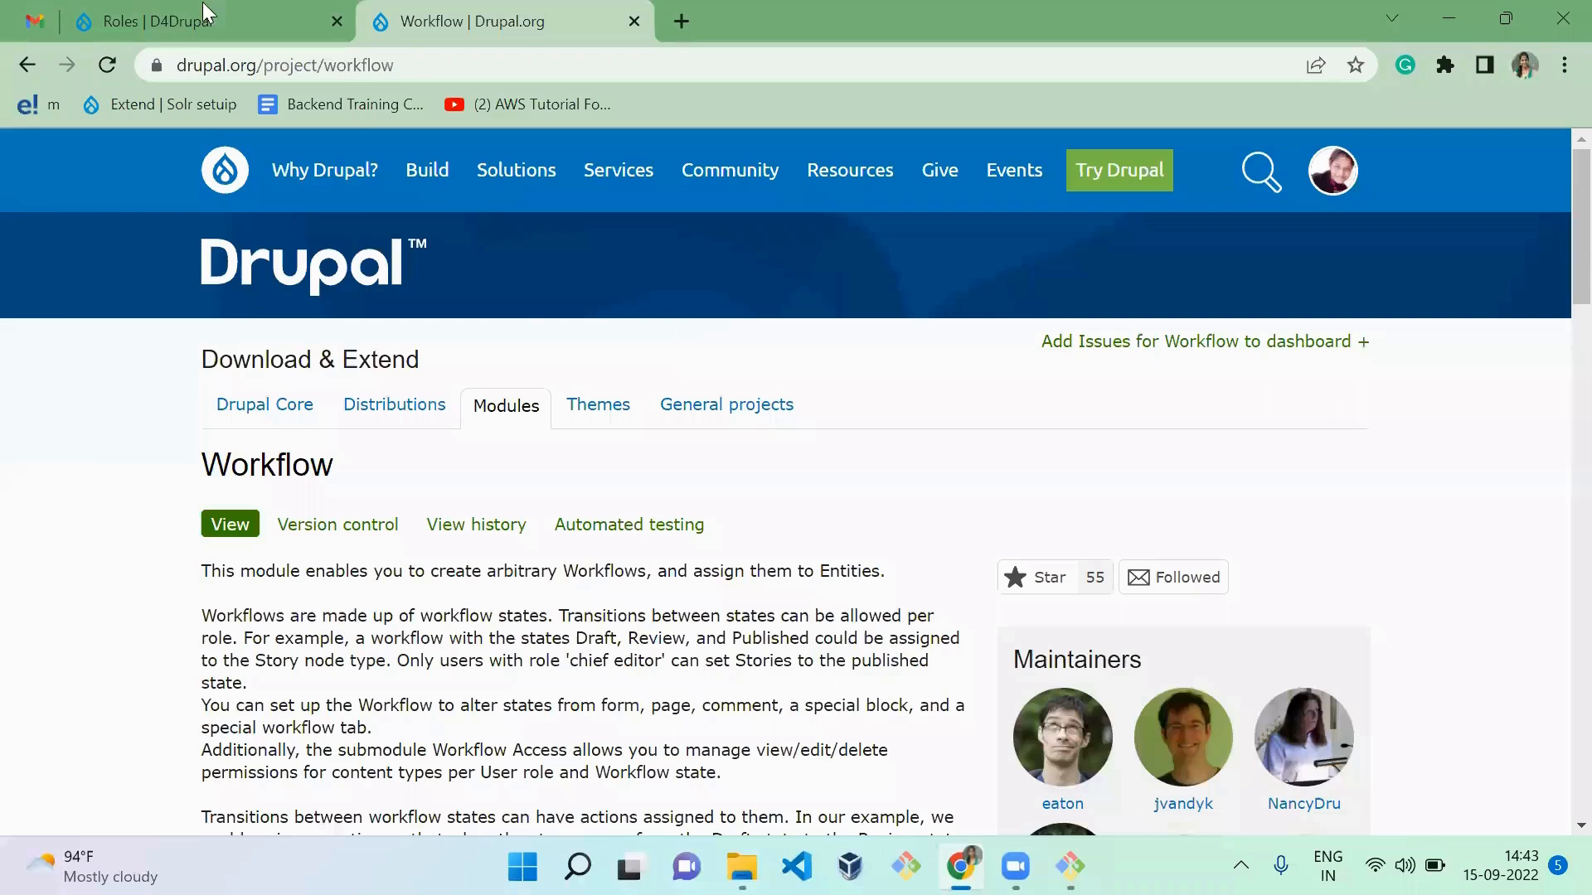
{"action": "left_click", "coordinate": [206, 13]}
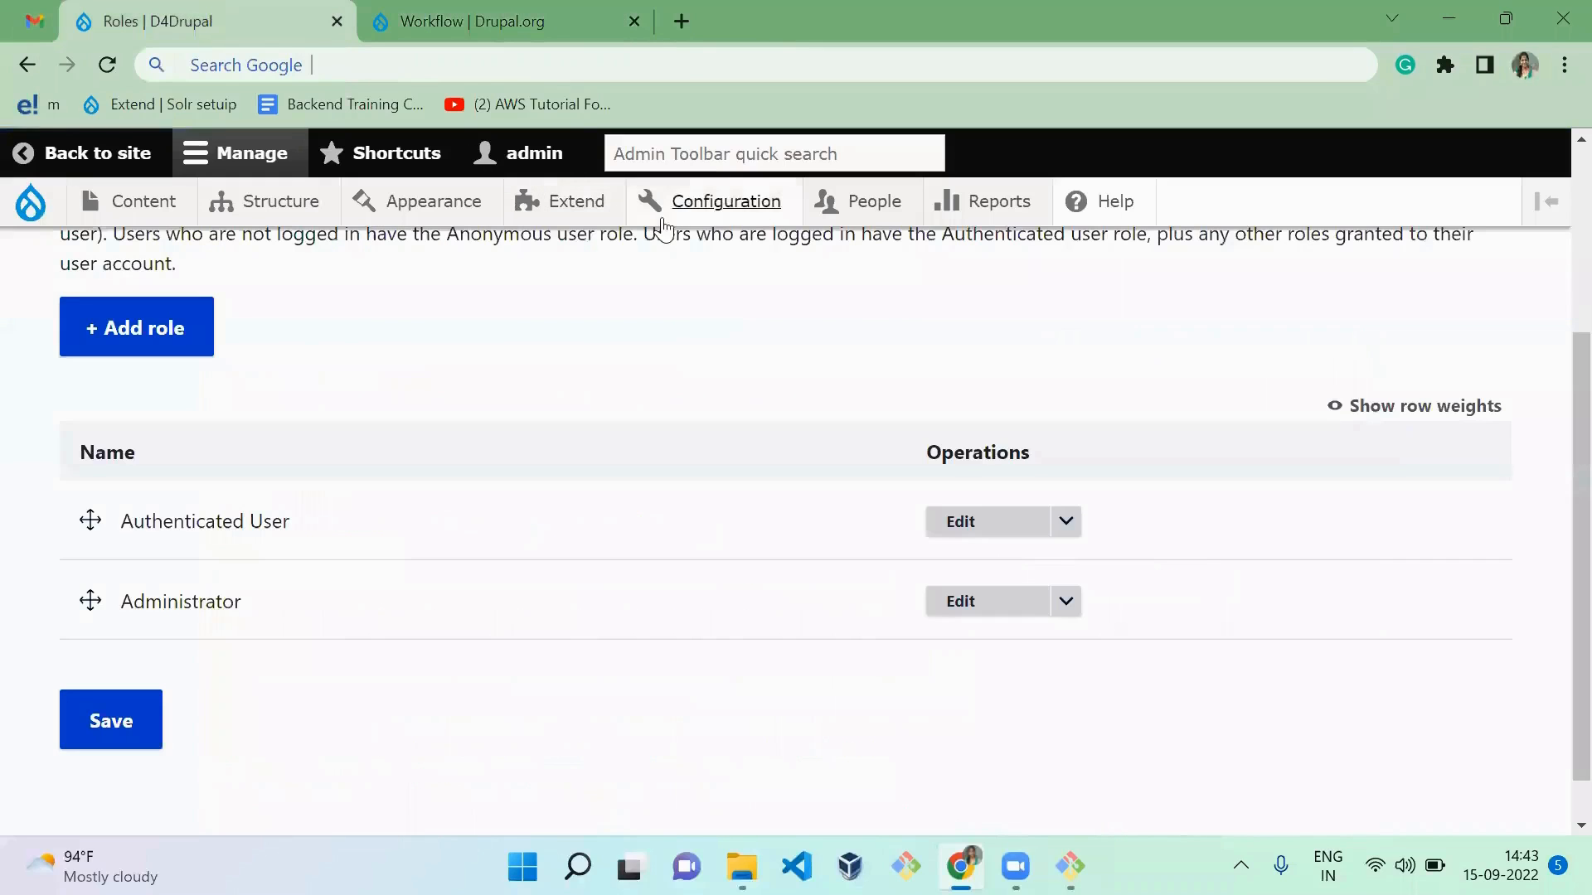
{"action": "left_click", "coordinate": [575, 209]}
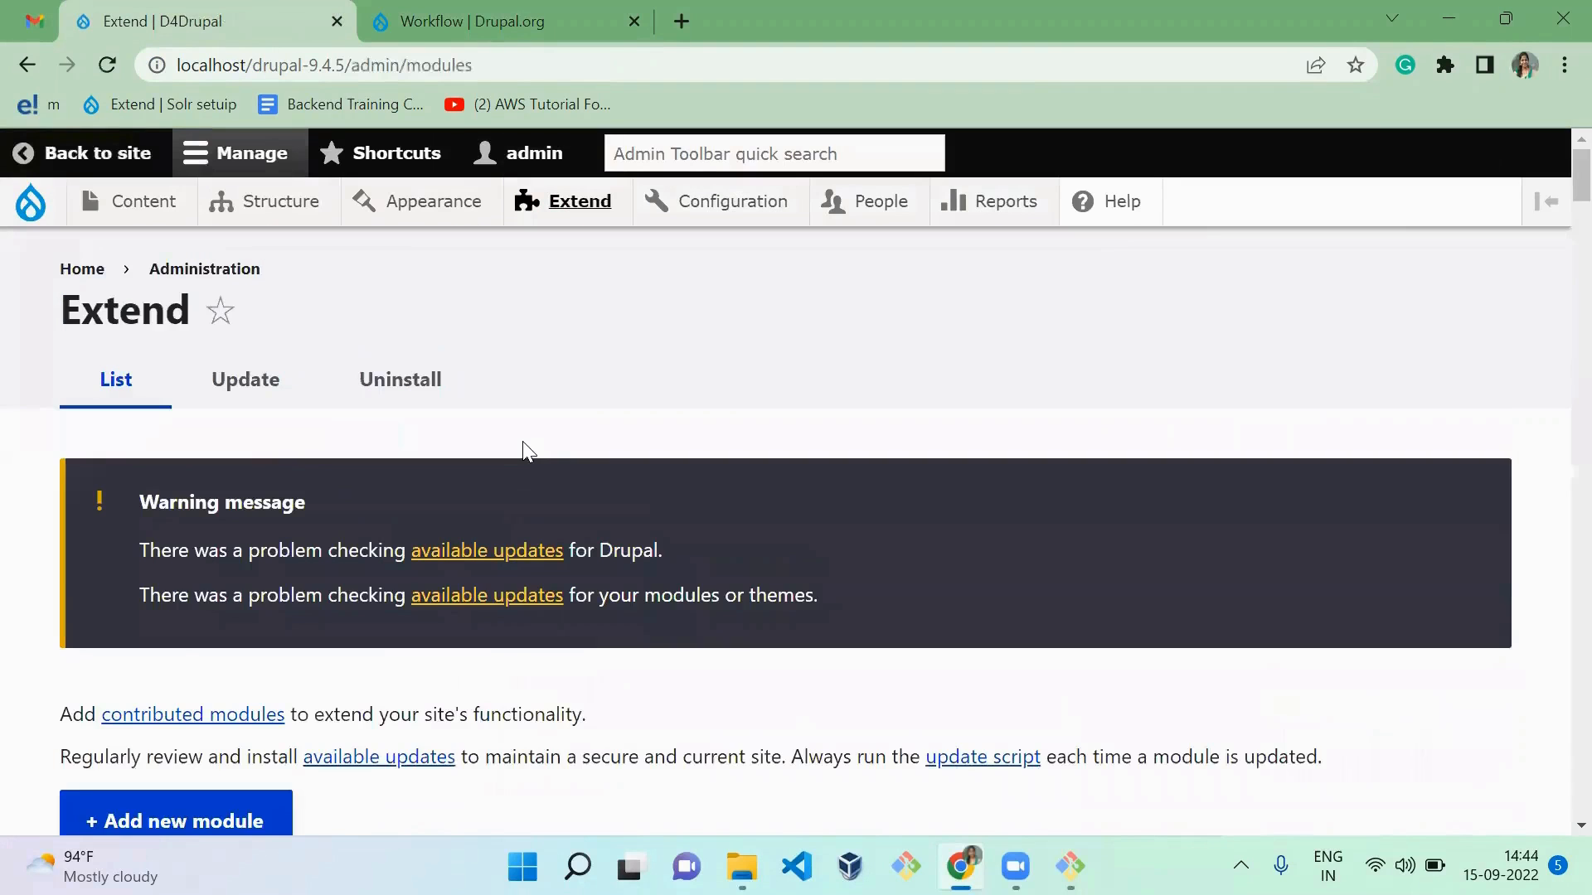
{"action": "scroll", "coordinate": [522, 444], "scroll_direction": "down", "scroll_amount": 4}
{"action": "scroll", "coordinate": [528, 452], "scroll_direction": "down", "scroll_amount": 1}
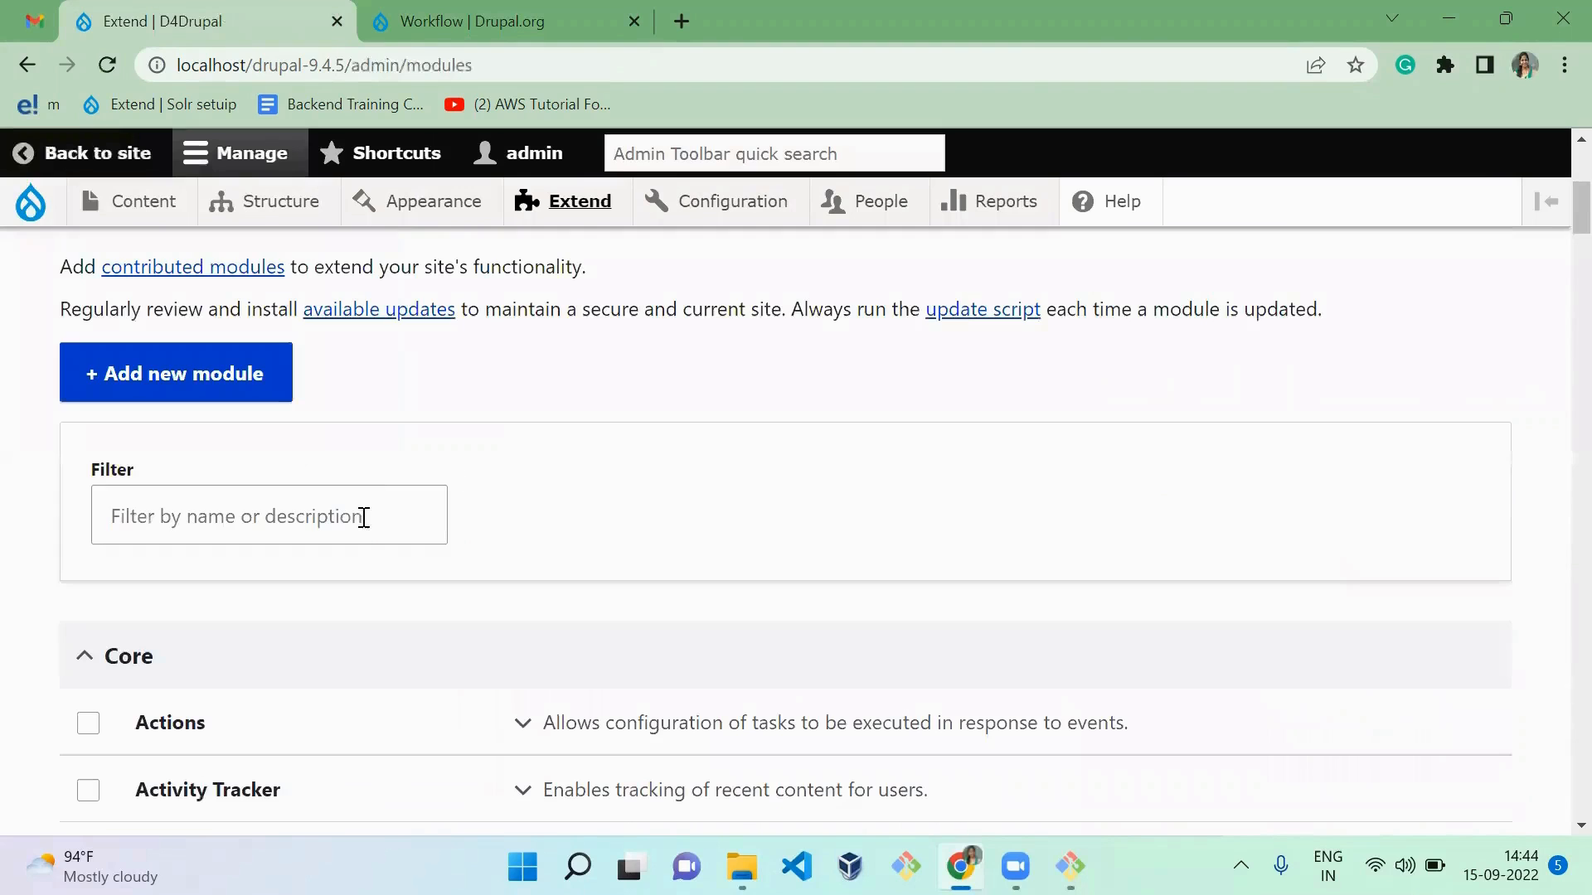
{"action": "left_click", "coordinate": [359, 519]}
{"action": "type", "text": "workflow"}
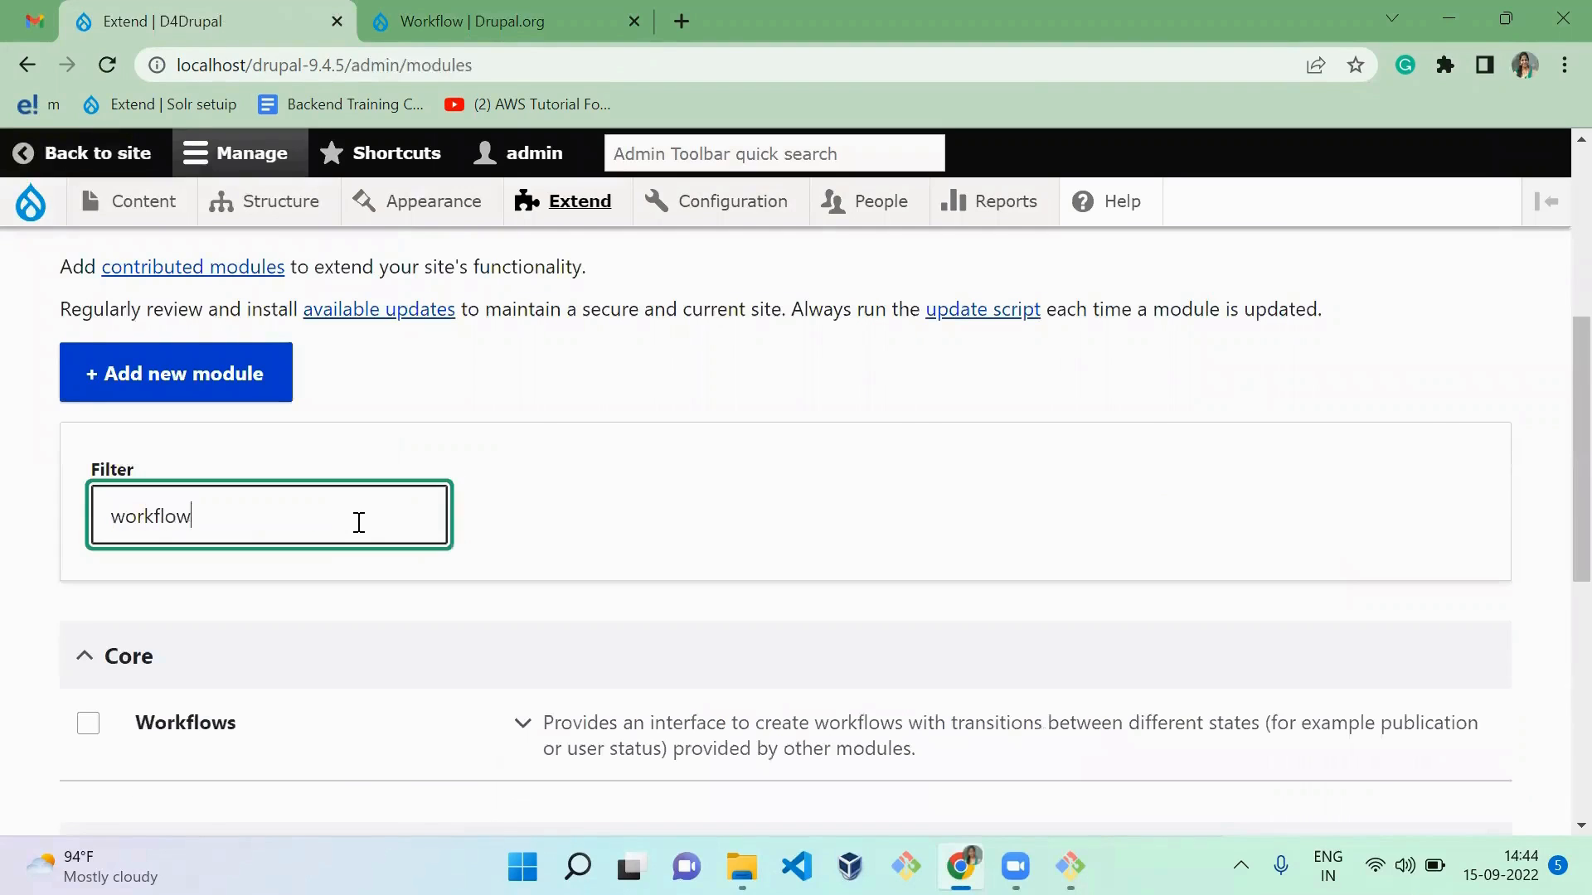
Step: Install the Workflow, Workflow Access and Workflow Clean Up modules from the Workflow group
{"action": "left_click", "coordinate": [646, 512]}
{"action": "scroll", "coordinate": [649, 512], "scroll_direction": "down", "scroll_amount": 2}
{"action": "scroll", "coordinate": [646, 514], "scroll_direction": "down", "scroll_amount": 4}
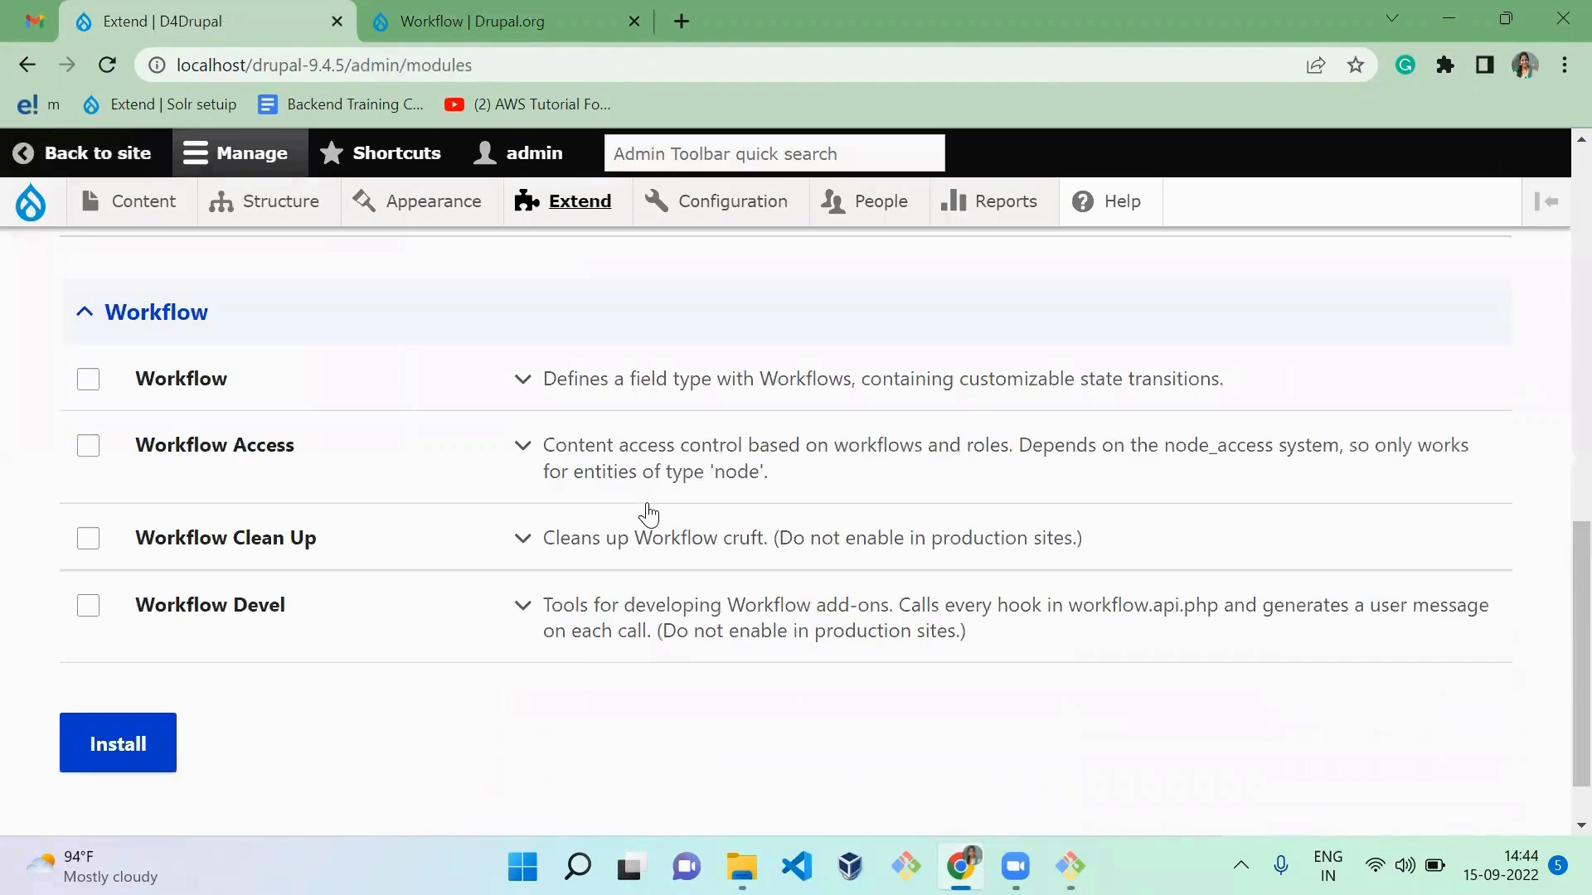
{"action": "scroll", "coordinate": [647, 514], "scroll_direction": "up", "scroll_amount": 3}
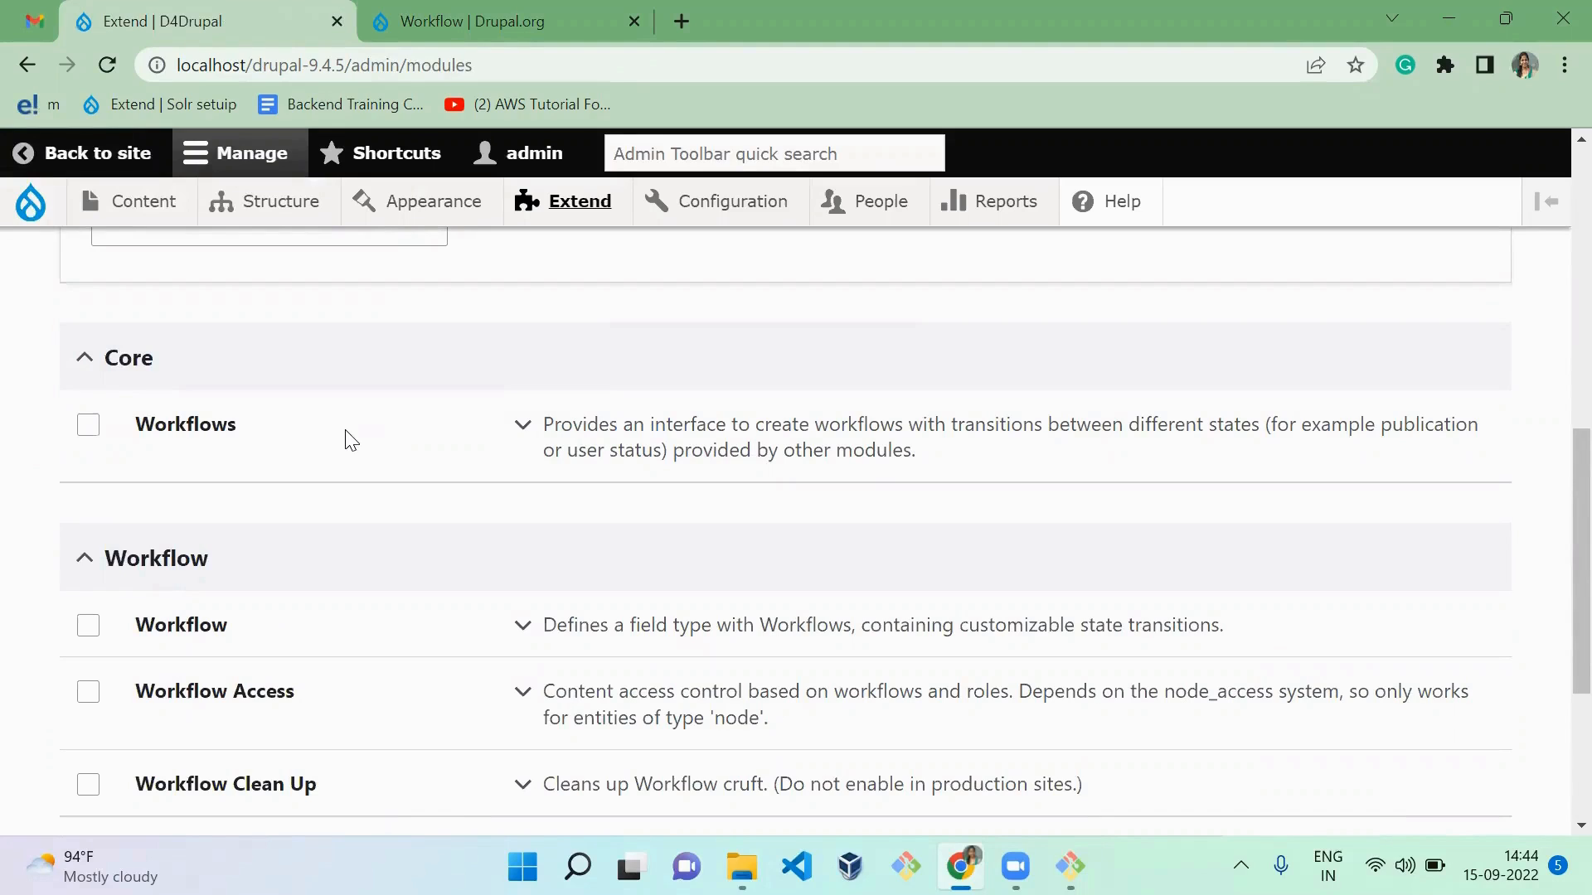
{"action": "scroll", "coordinate": [351, 439], "scroll_direction": "down", "scroll_amount": 3}
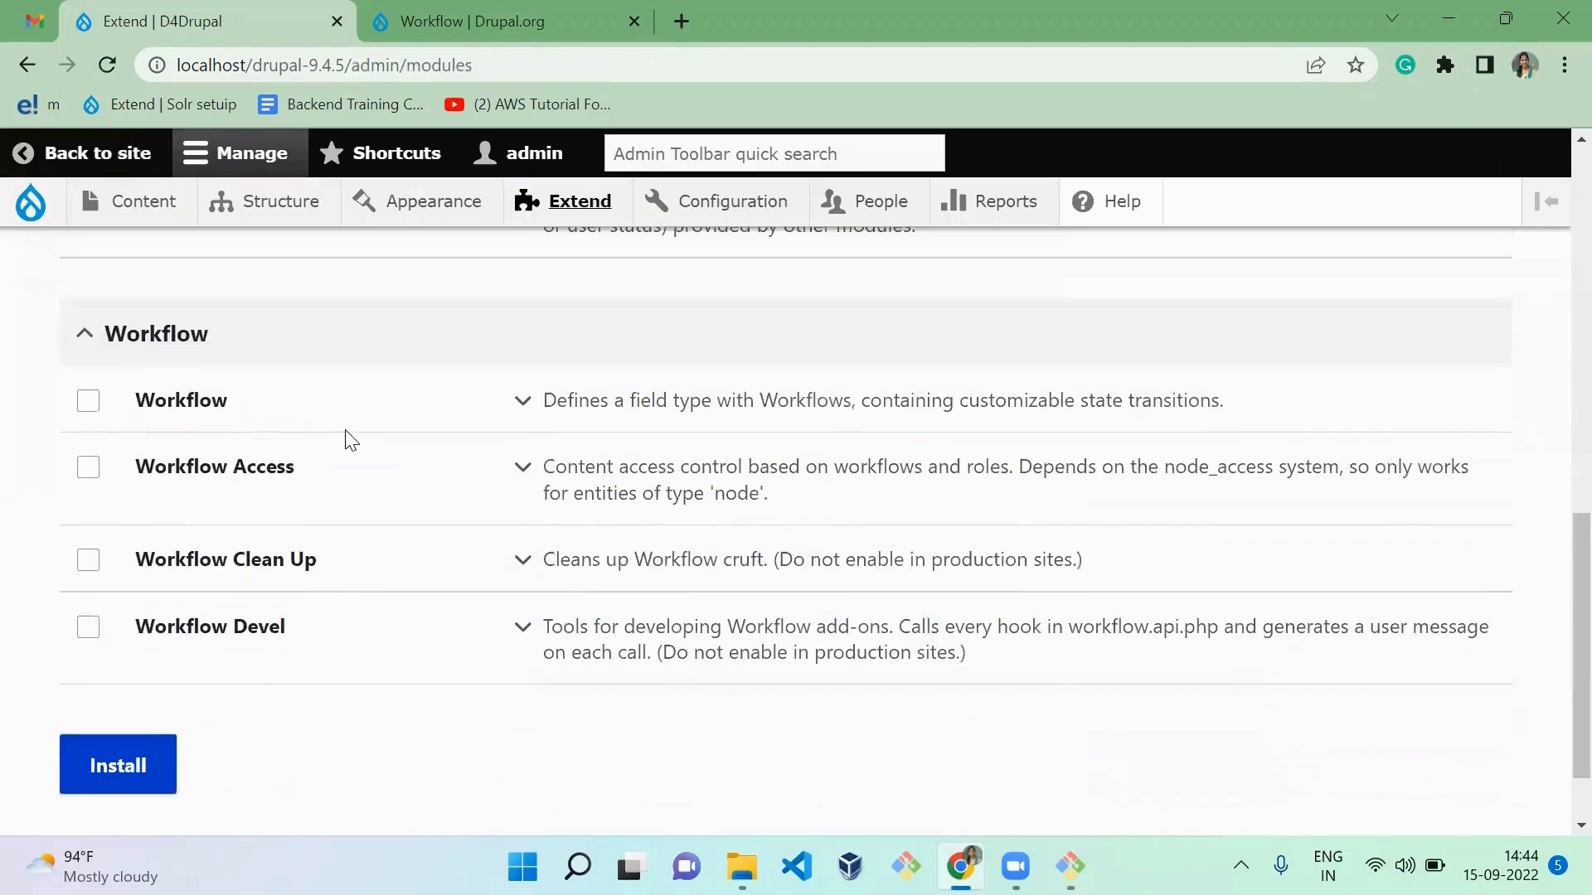
{"action": "scroll", "coordinate": [352, 440], "scroll_direction": "down", "scroll_amount": 1}
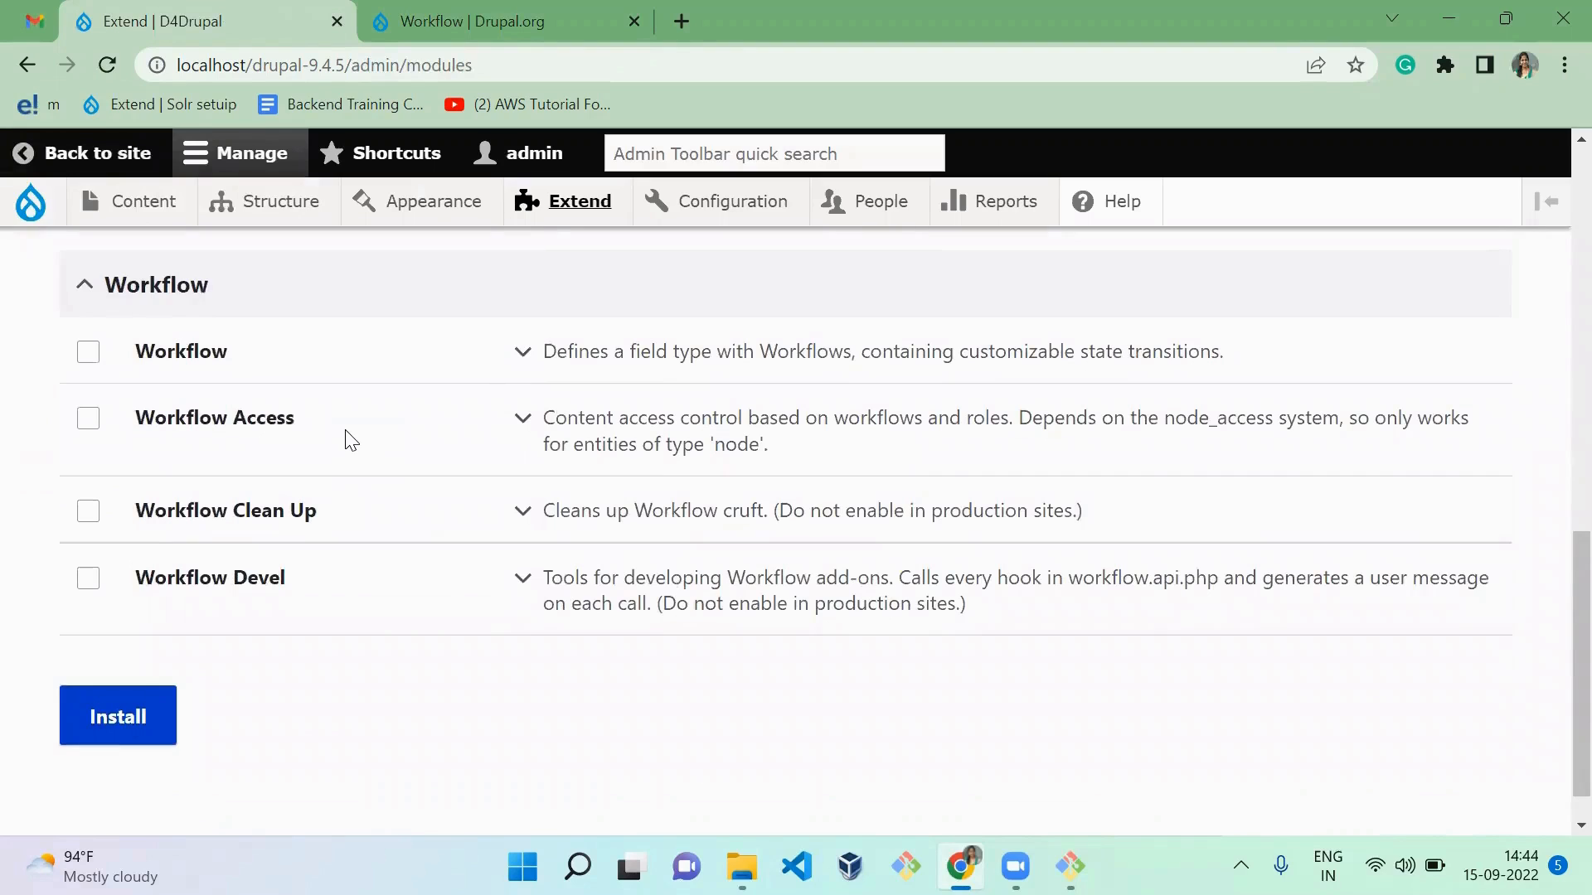
{"action": "left_click", "coordinate": [86, 362]}
{"action": "left_click", "coordinate": [91, 424]}
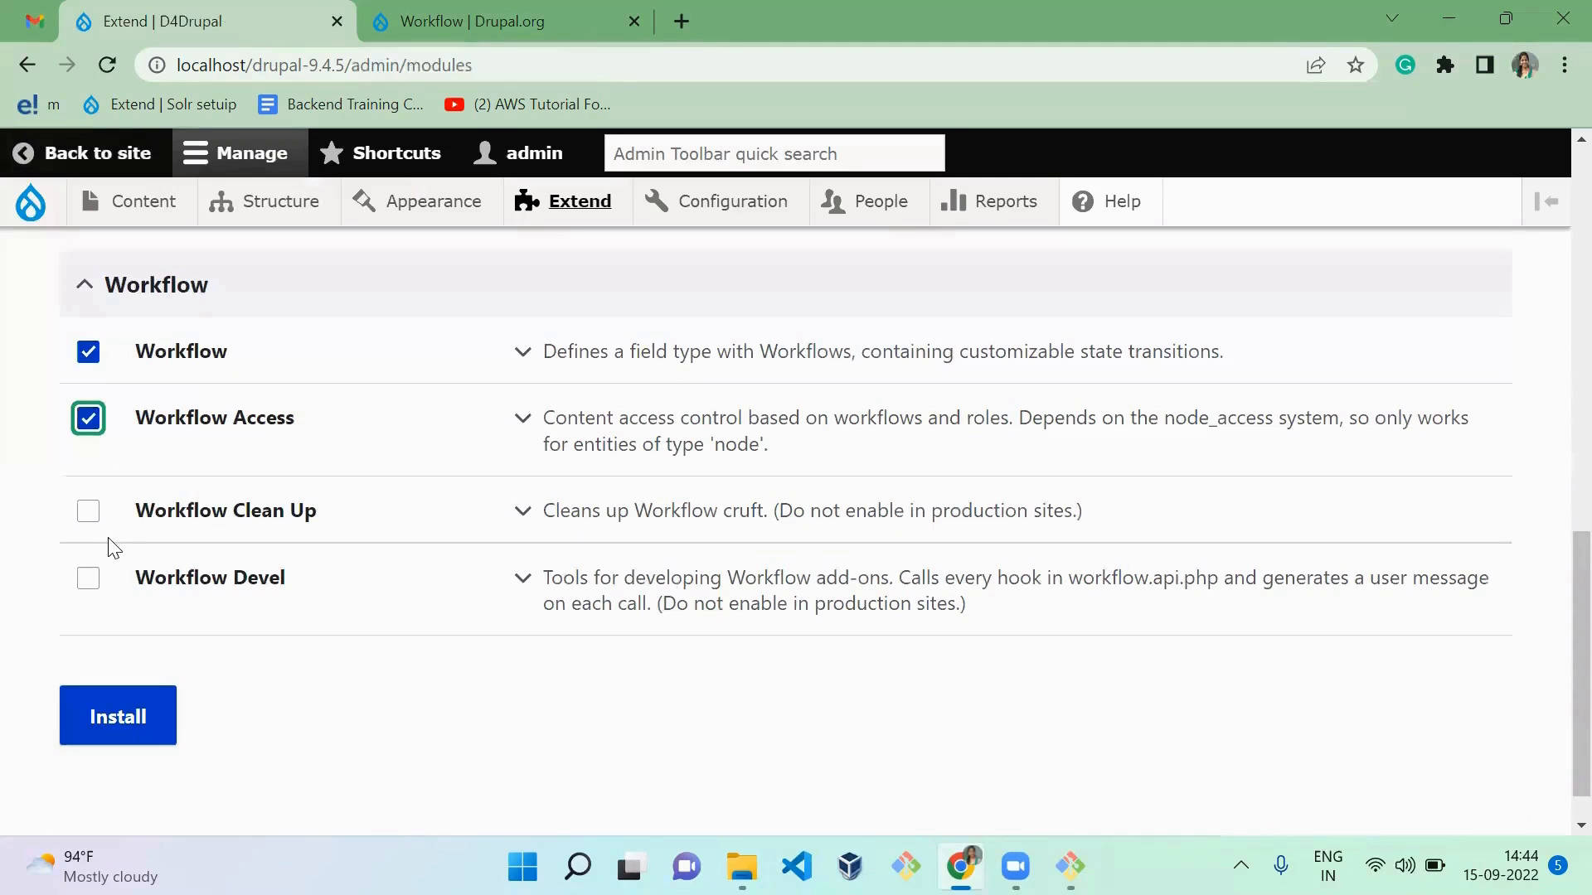
{"action": "left_click", "coordinate": [90, 518]}
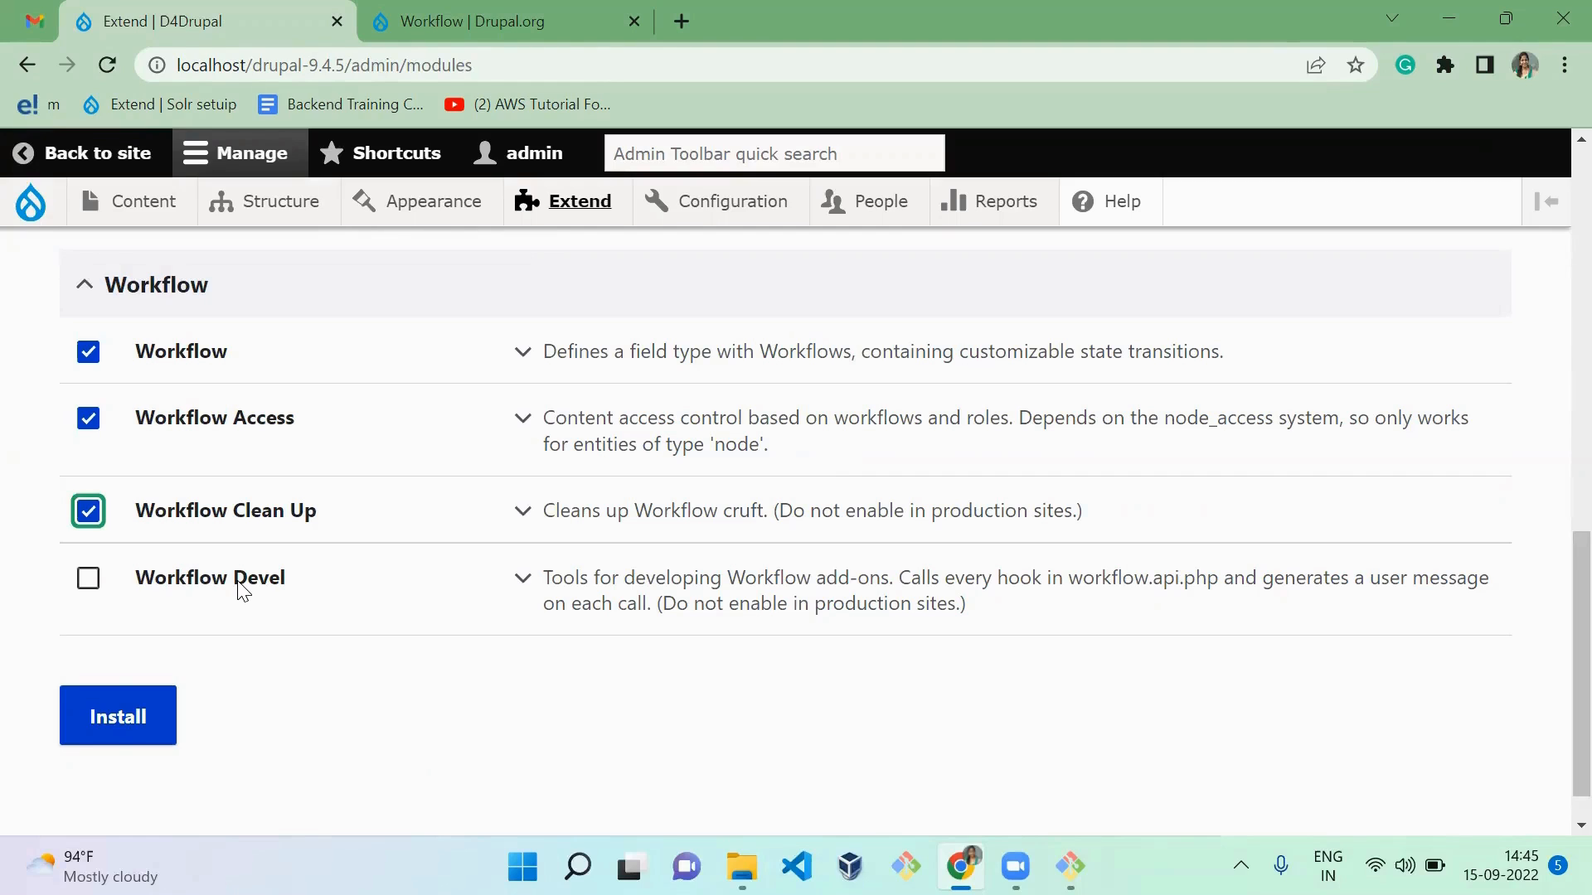
{"action": "left_click", "coordinate": [106, 721]}
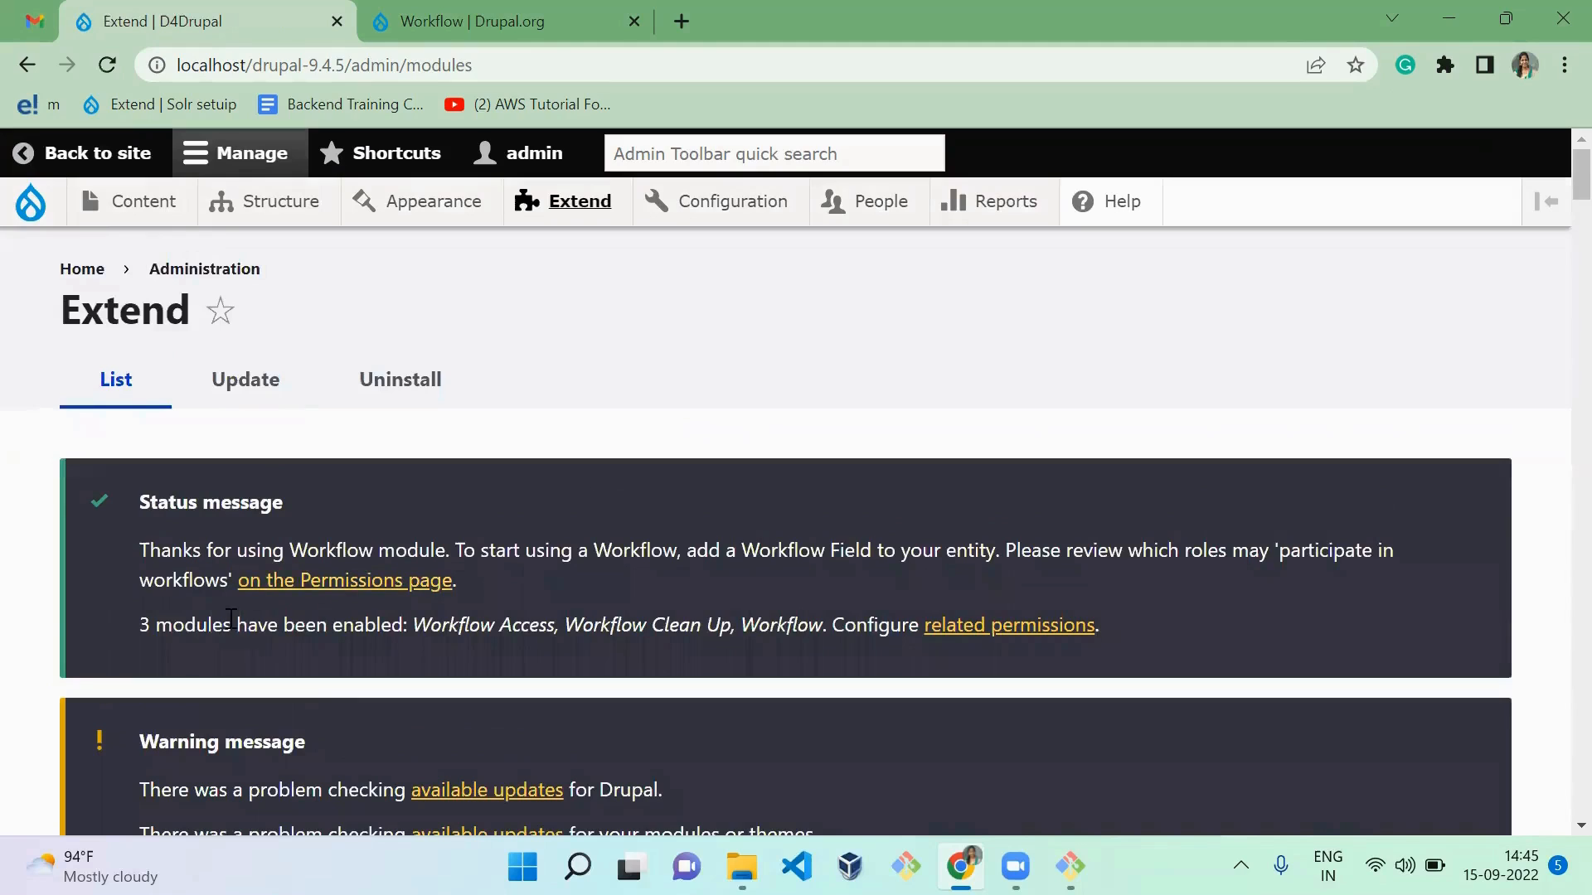
{"action": "triple_click", "coordinate": [262, 622]}
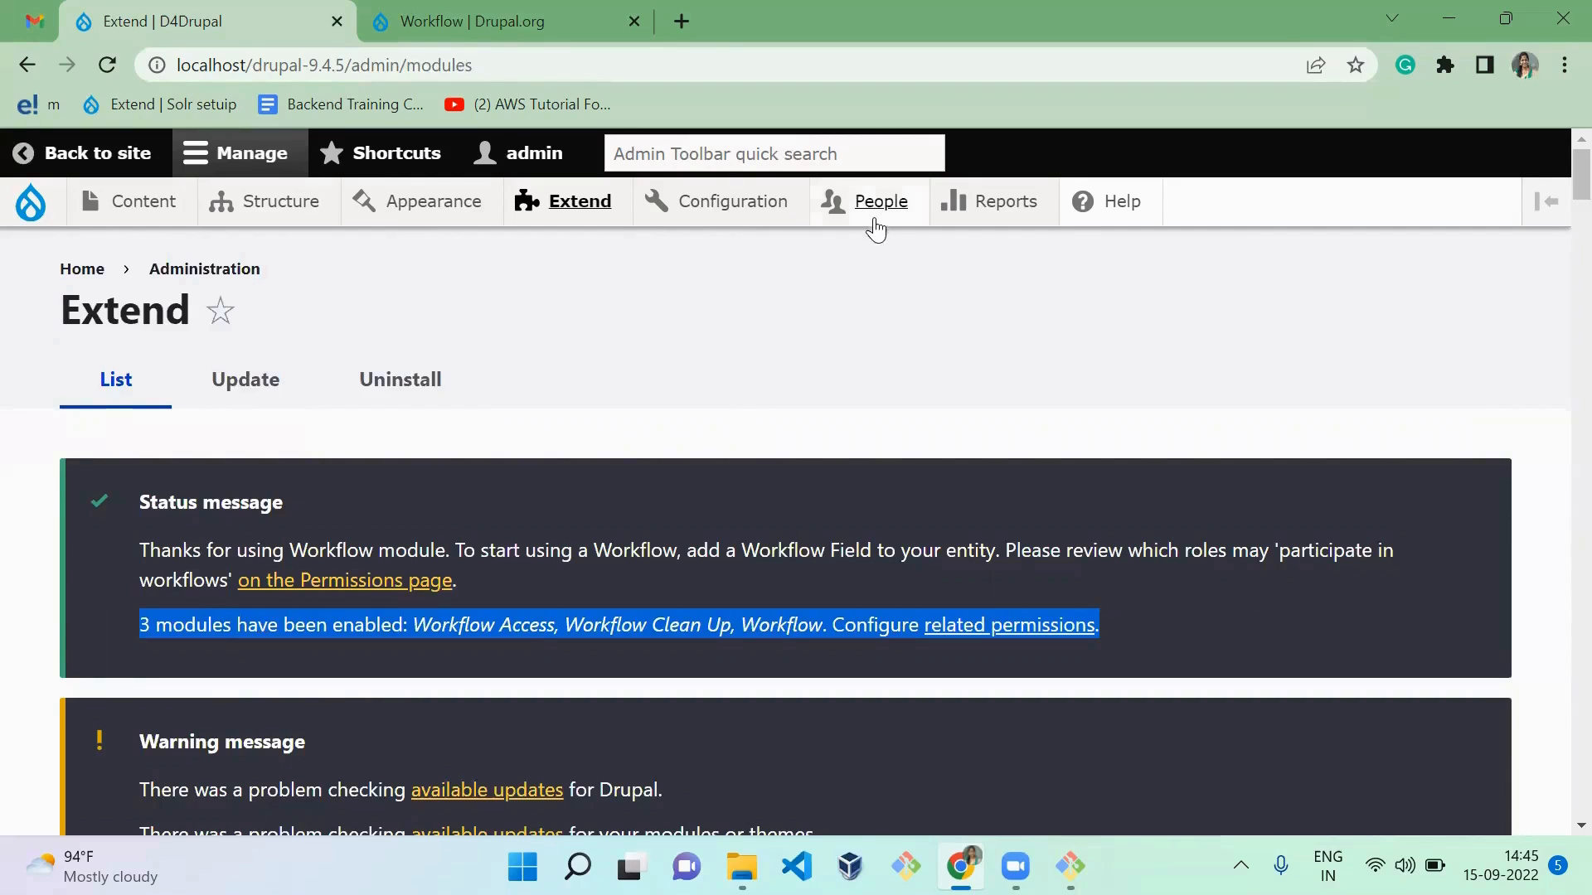
Step: Add a new user role named "editor" to the site and save it
{"action": "mouse_move", "coordinate": [877, 223]}
{"action": "left_click", "coordinate": [900, 352]}
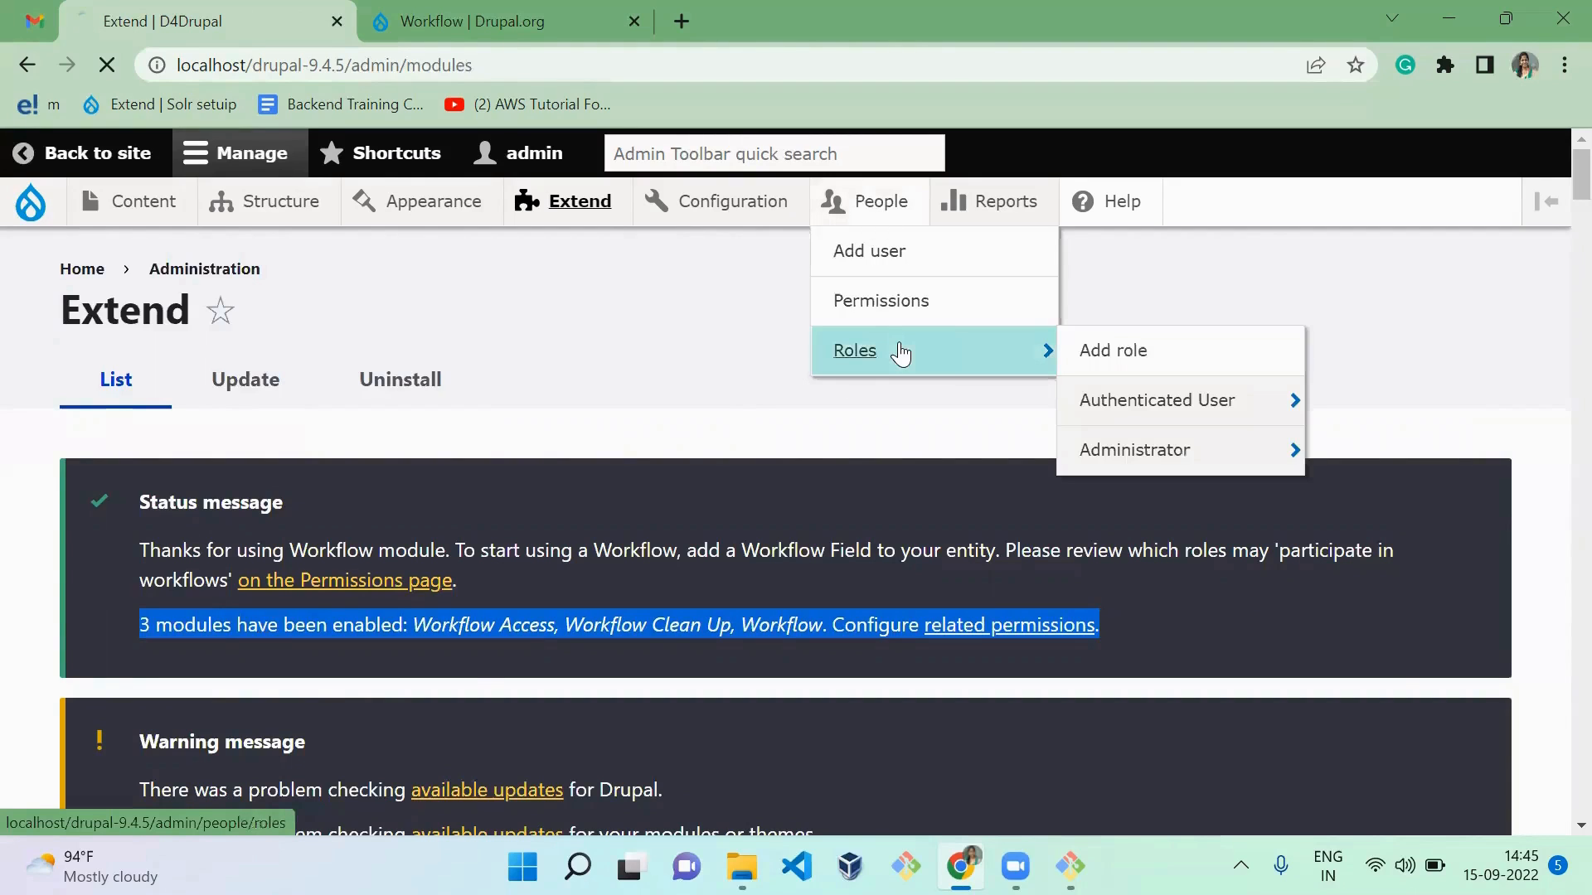
{"action": "scroll", "coordinate": [900, 343], "scroll_direction": "down", "scroll_amount": 5}
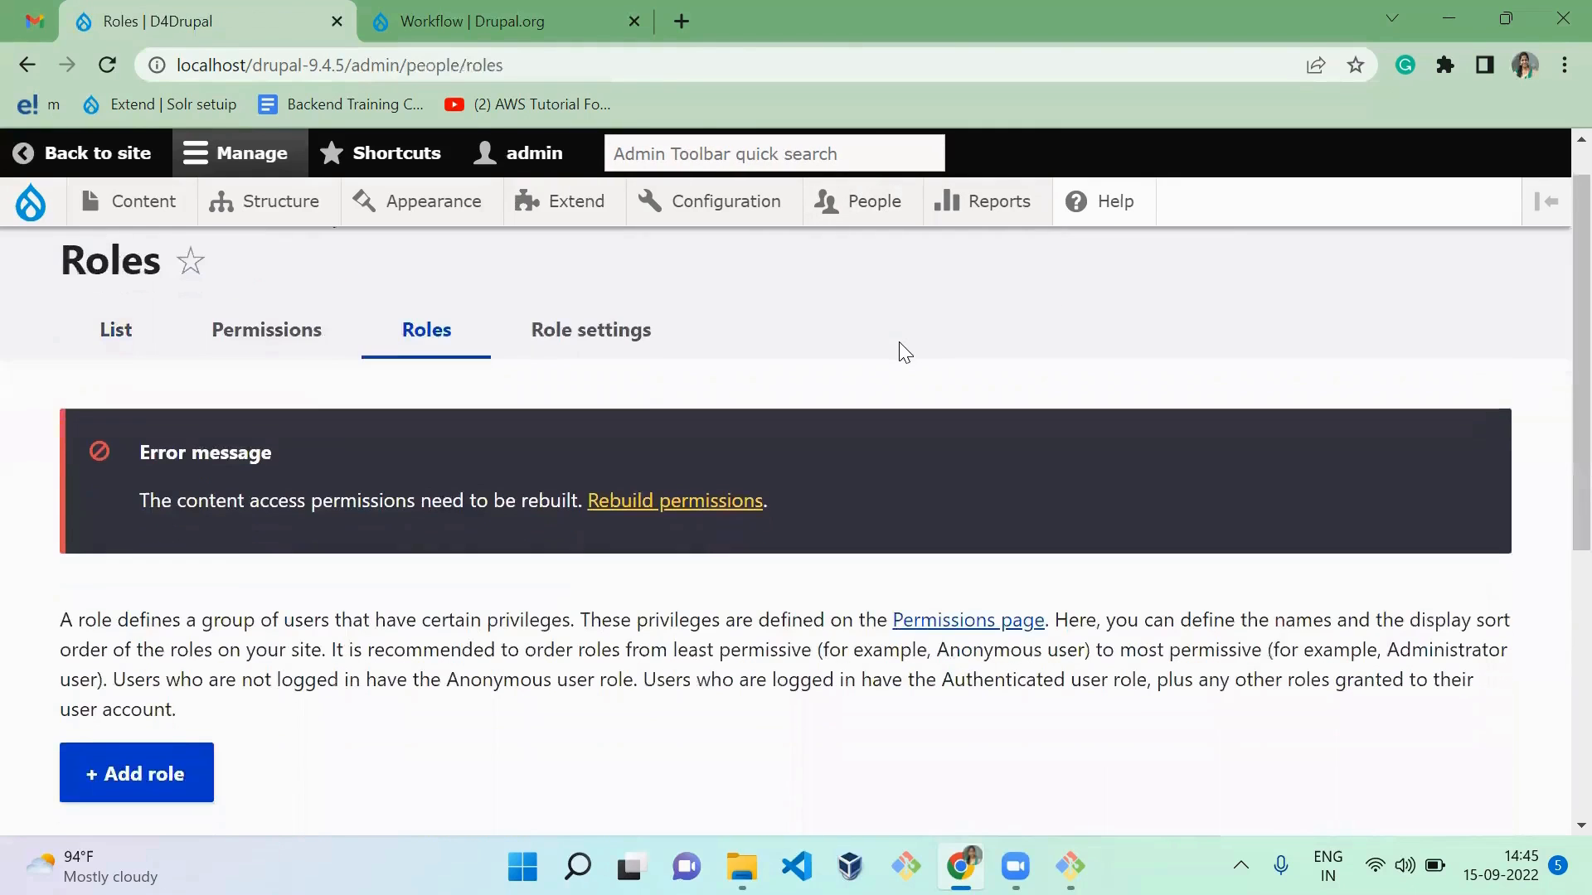
{"action": "scroll", "coordinate": [900, 351], "scroll_direction": "up", "scroll_amount": 1}
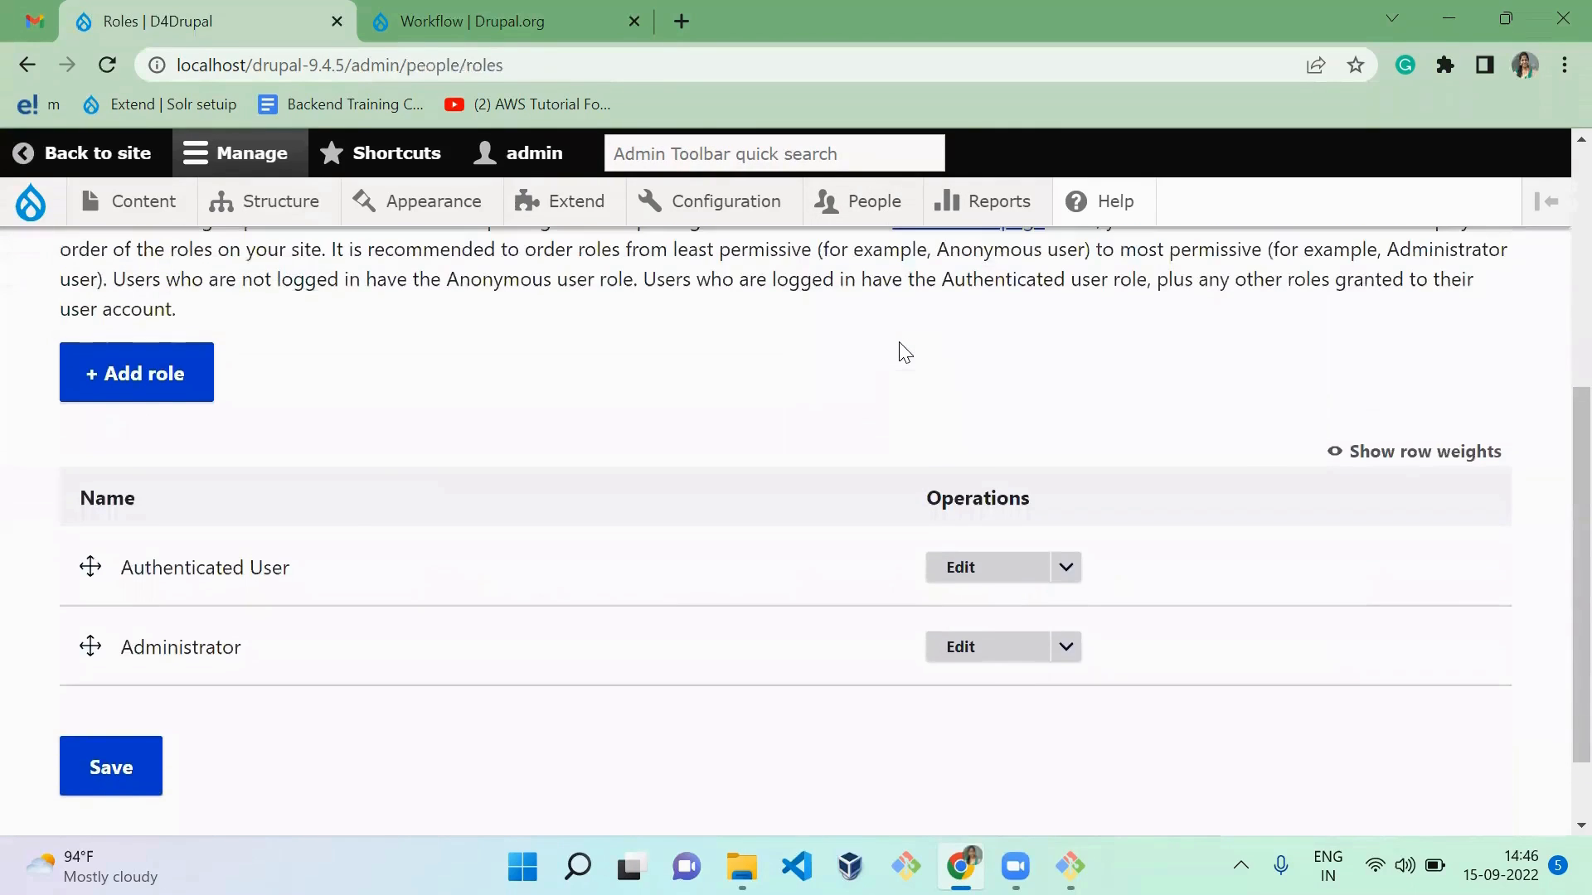
{"action": "left_click", "coordinate": [155, 361]}
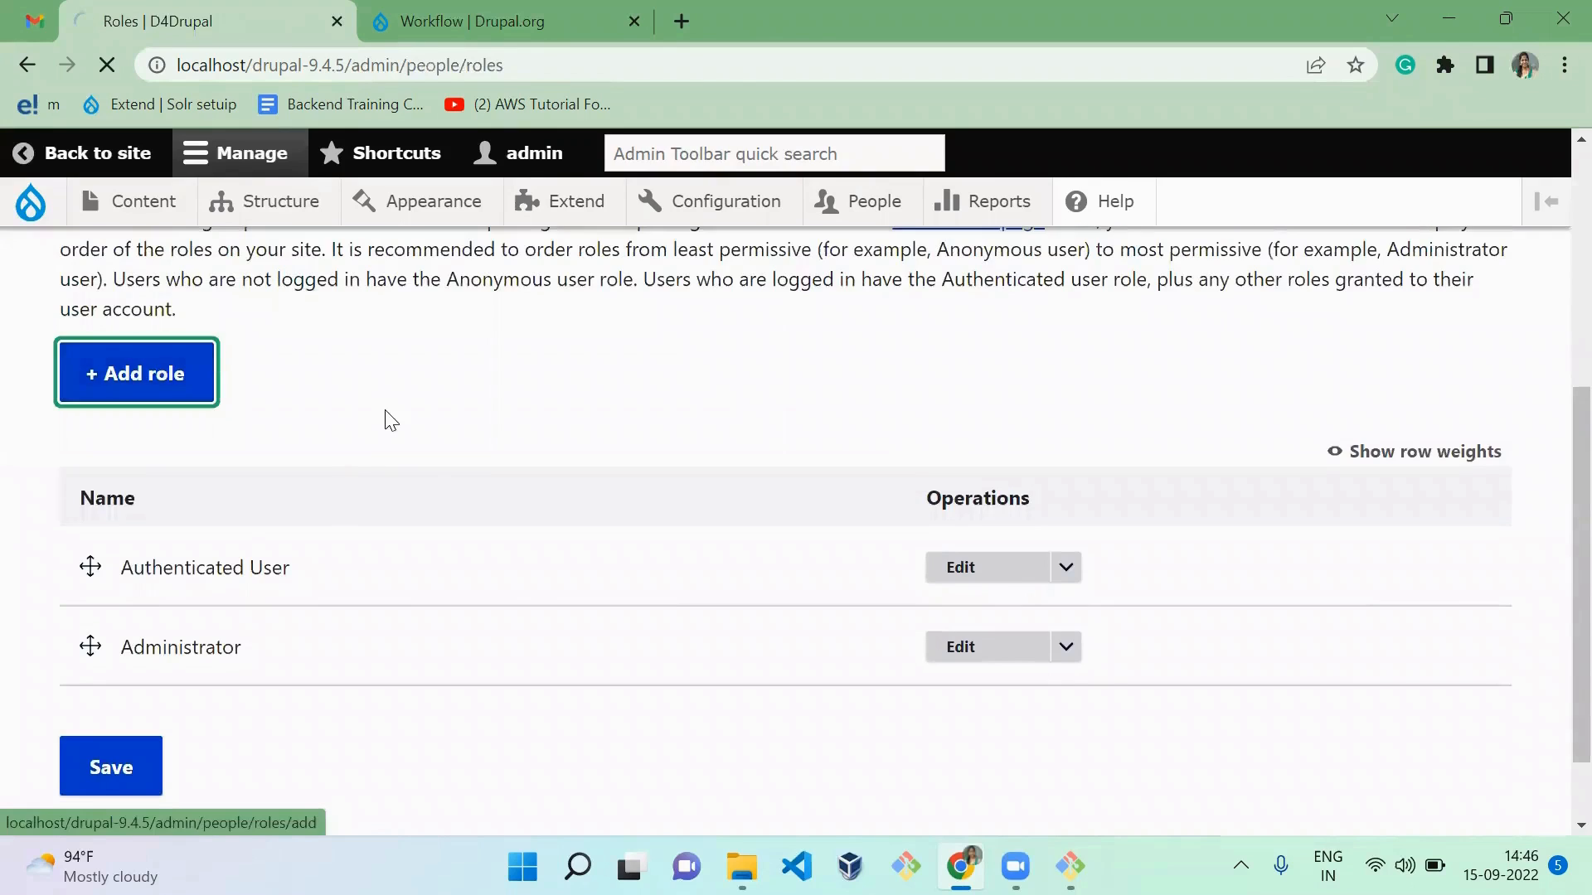
{"action": "scroll", "coordinate": [461, 587], "scroll_direction": "down", "scroll_amount": 2}
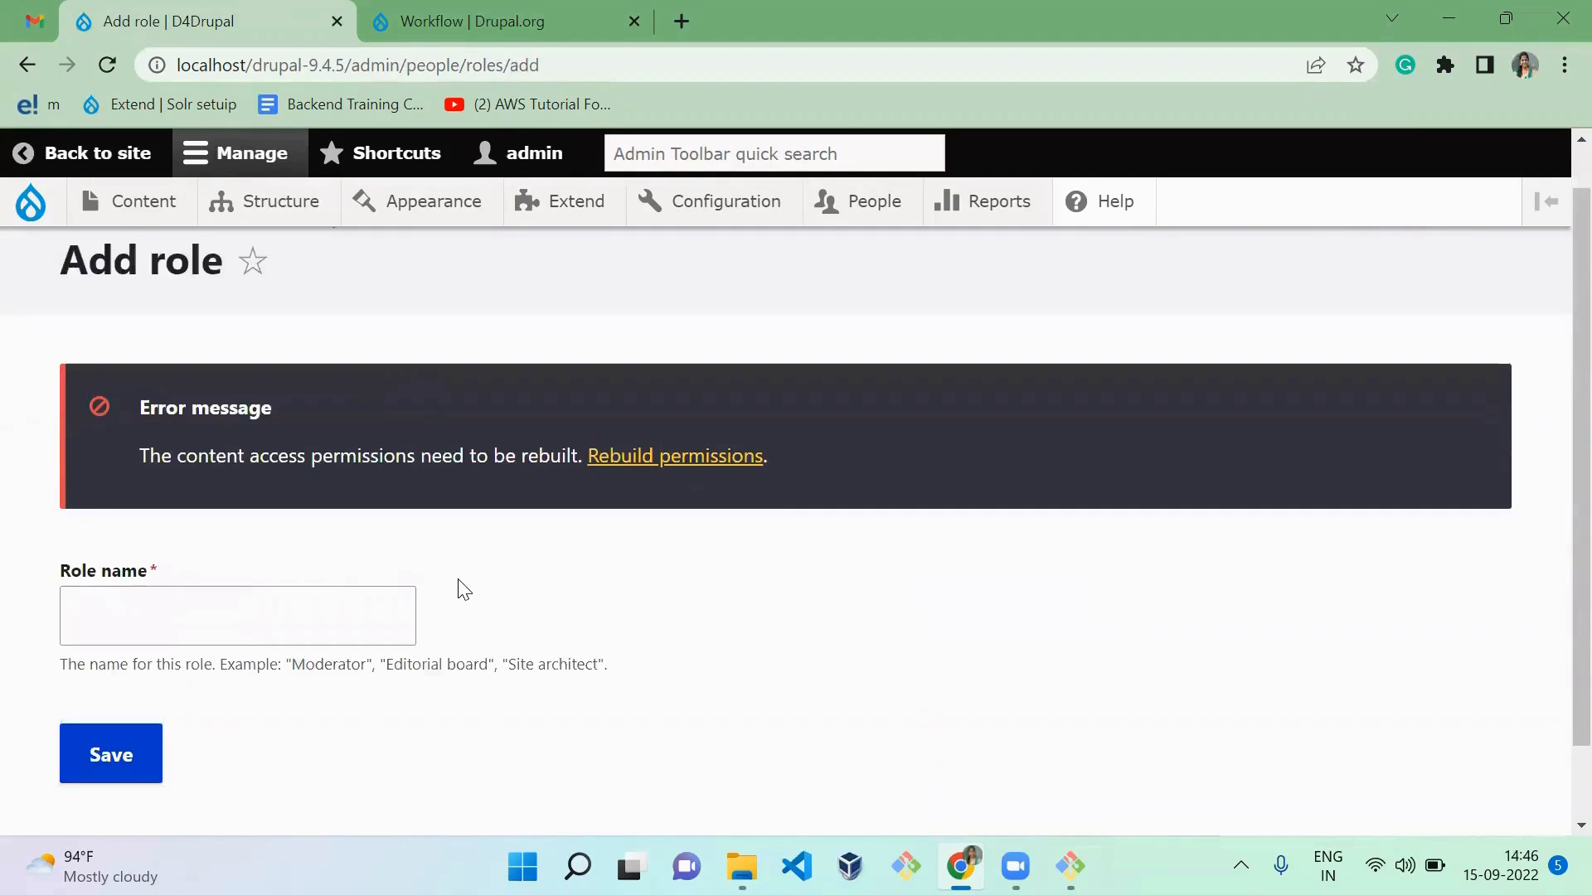
{"action": "left_click", "coordinate": [285, 533]}
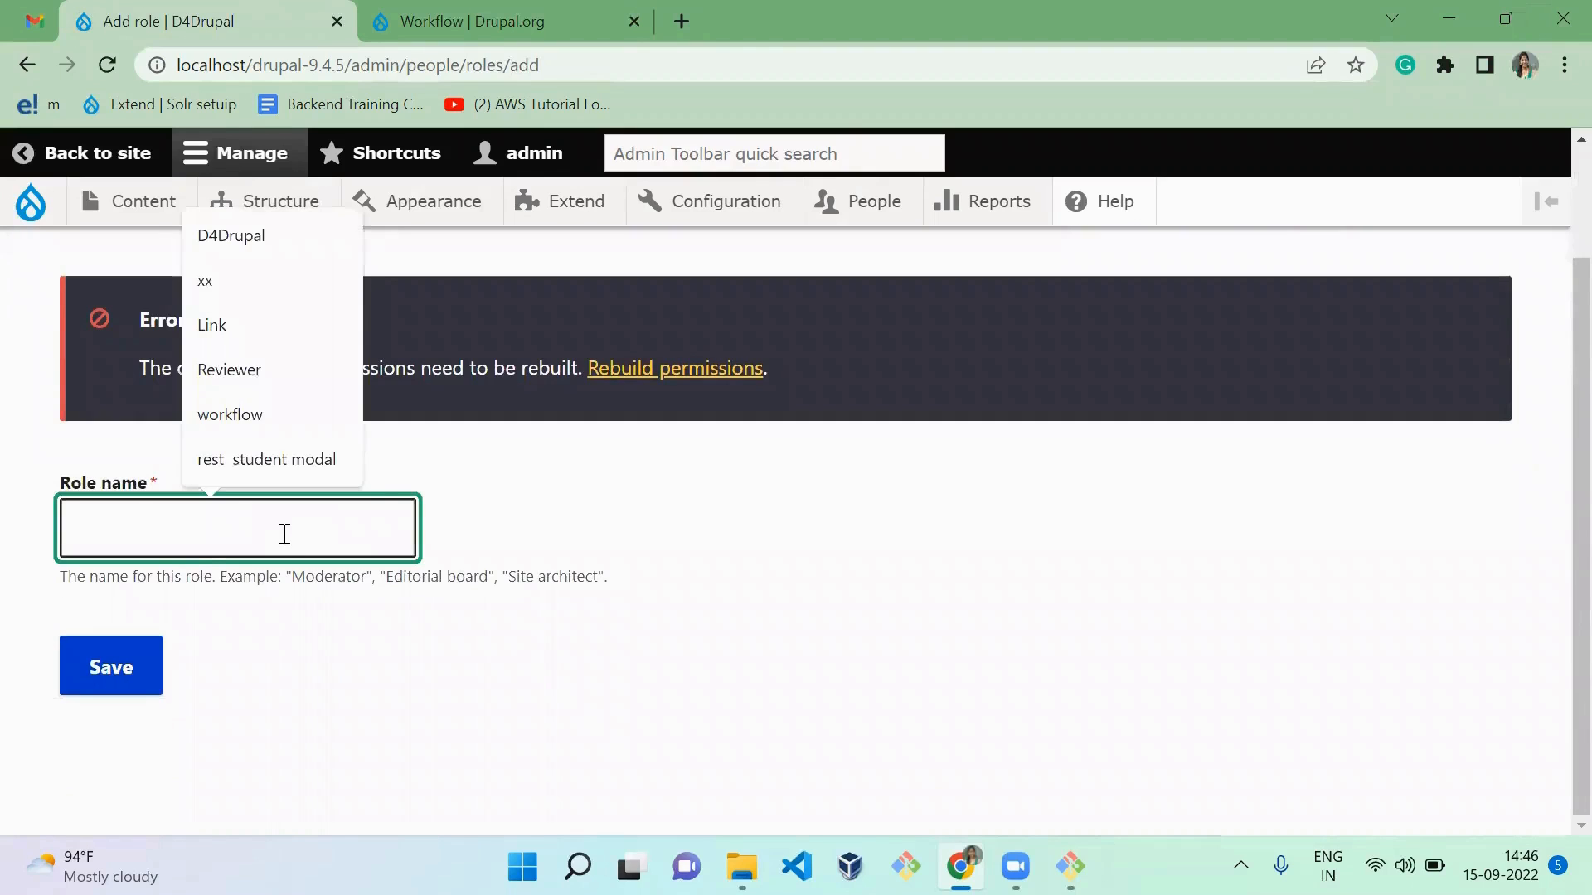
{"action": "type", "text": "editor"}
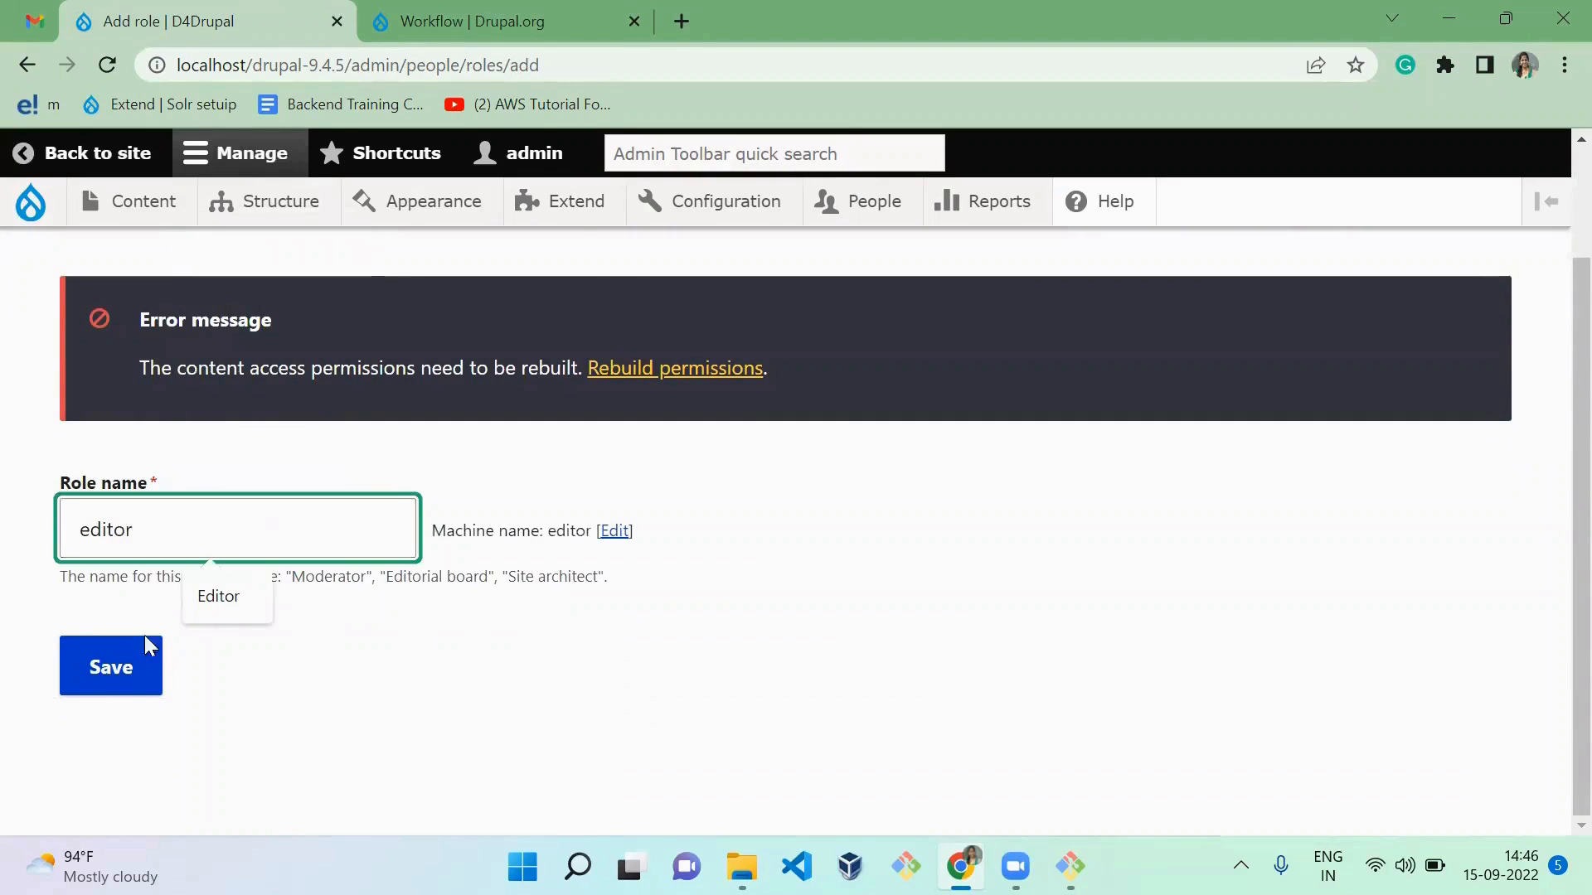
{"action": "right_click", "coordinate": [123, 698]}
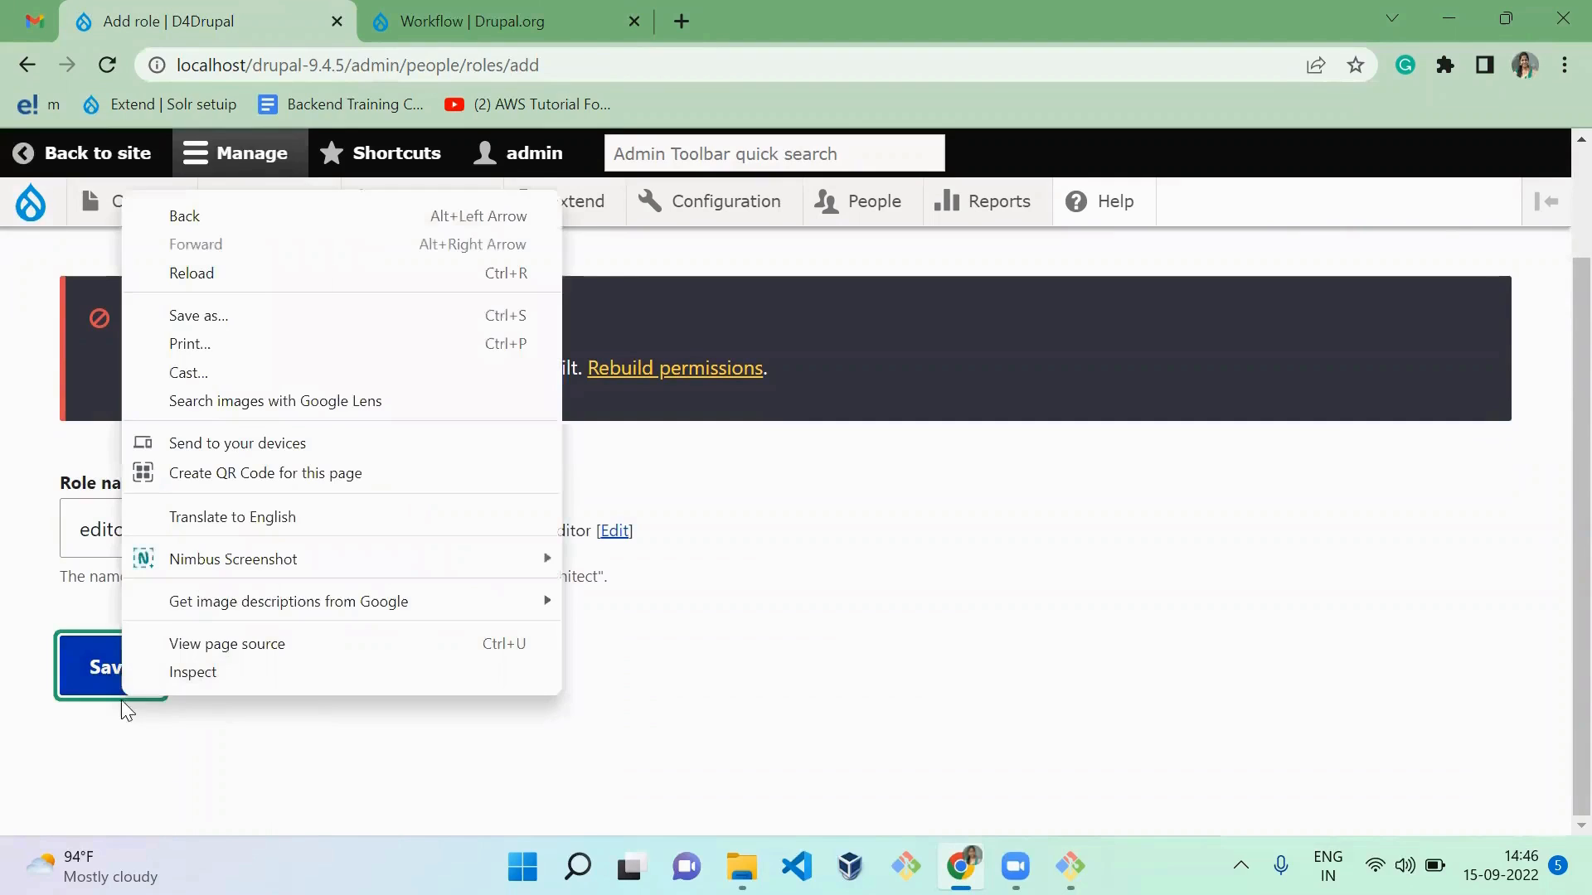
{"action": "left_click", "coordinate": [103, 676]}
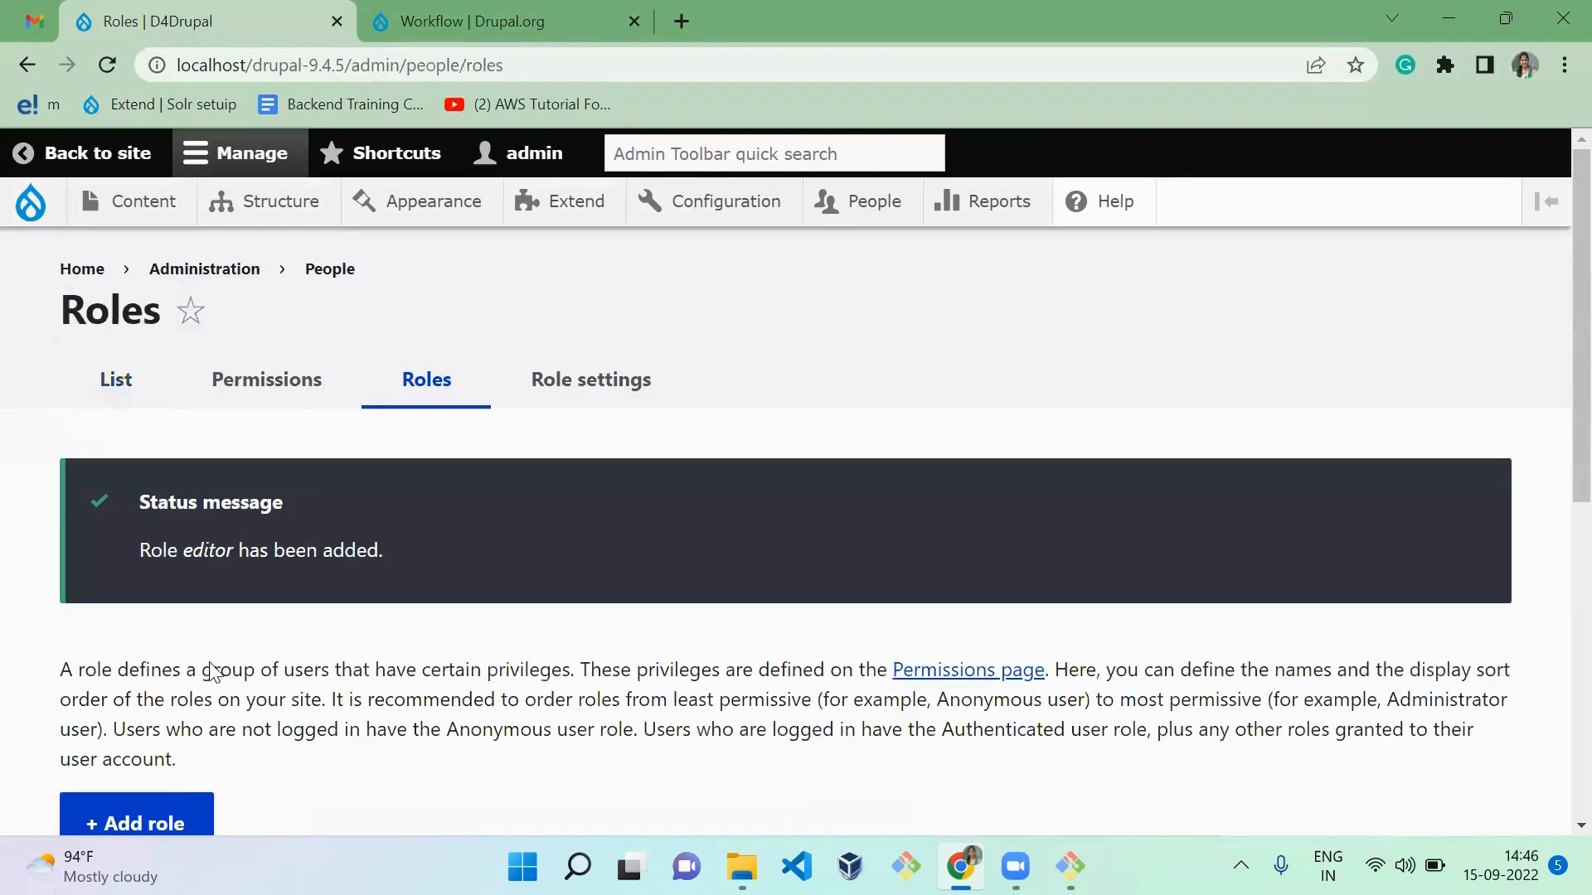
Step: Add another user role named "Reviewer" with the machine-readable name "reviewer" and save it
{"action": "left_click", "coordinate": [164, 829]}
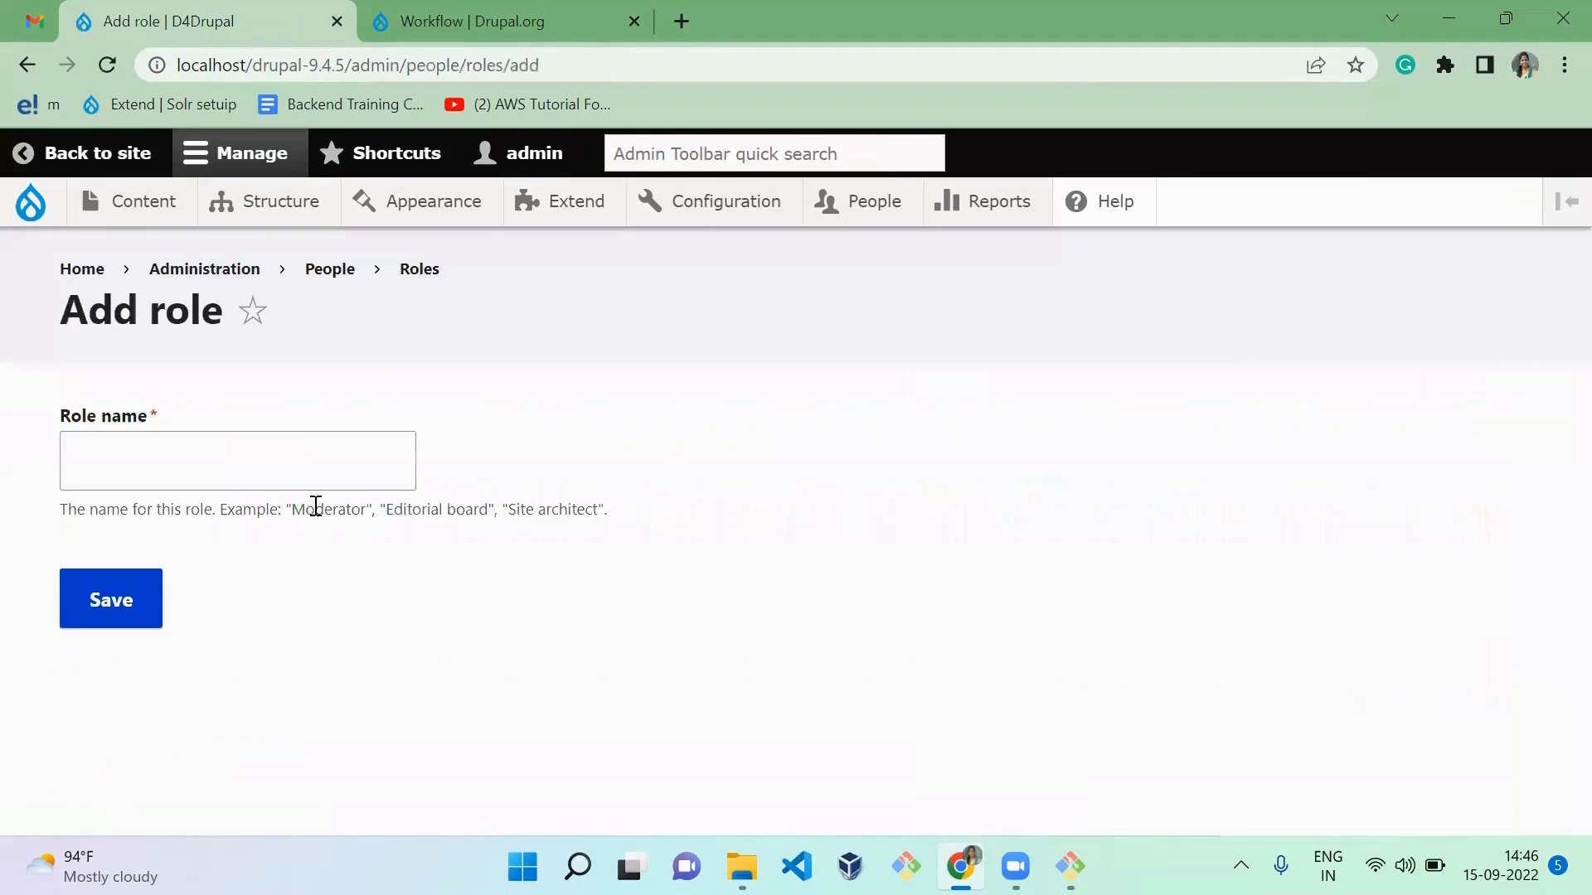
{"action": "left_click", "coordinate": [327, 466]}
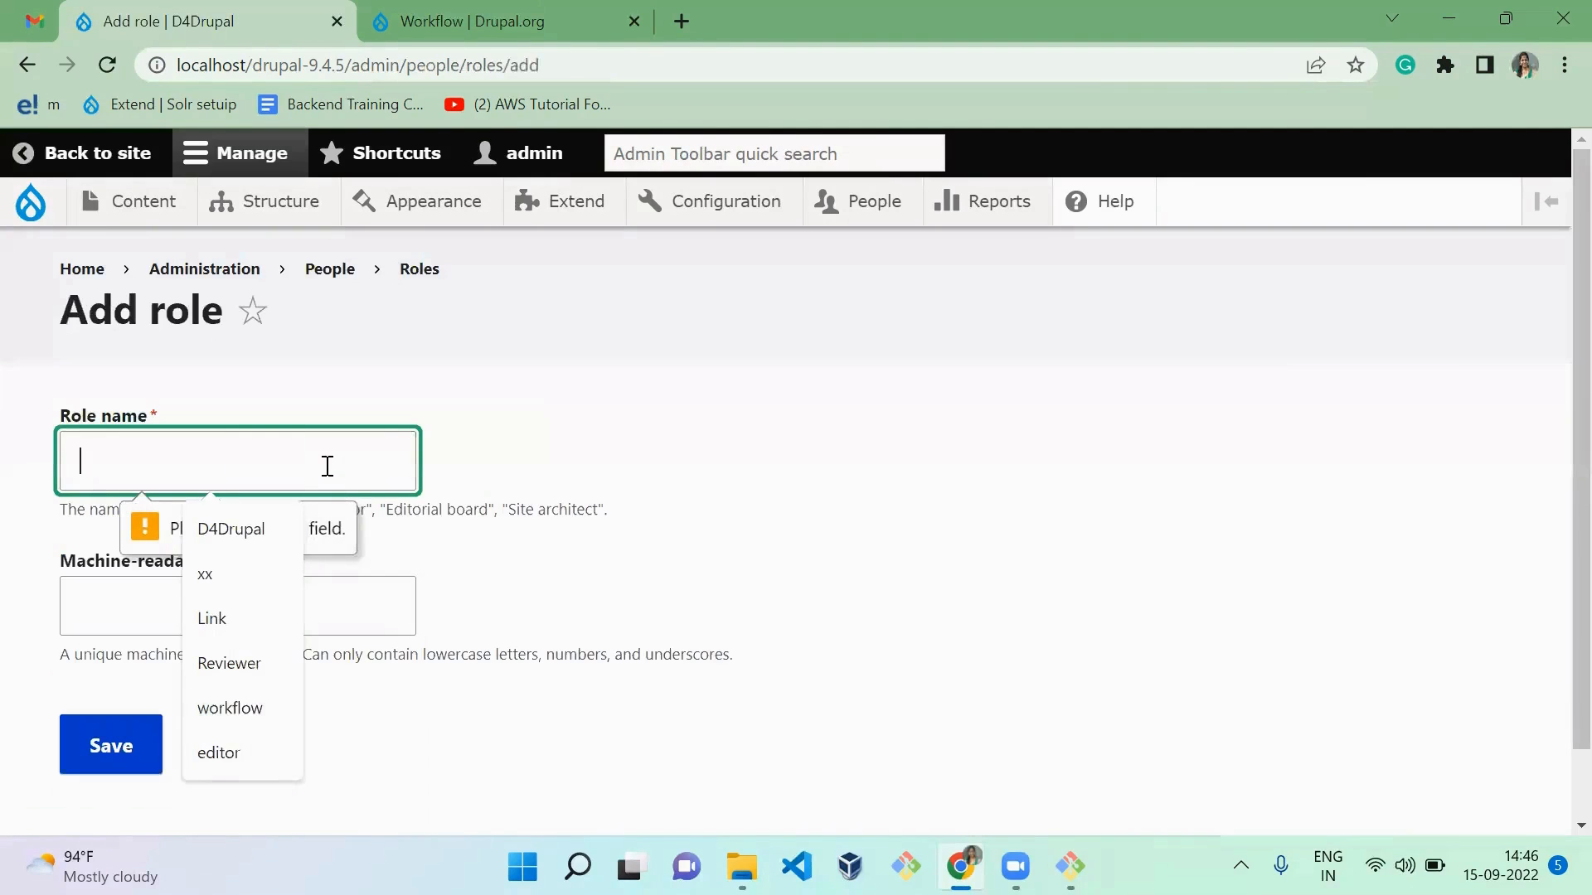
{"action": "type", "text": "Re"}
{"action": "key", "text": "Down"}
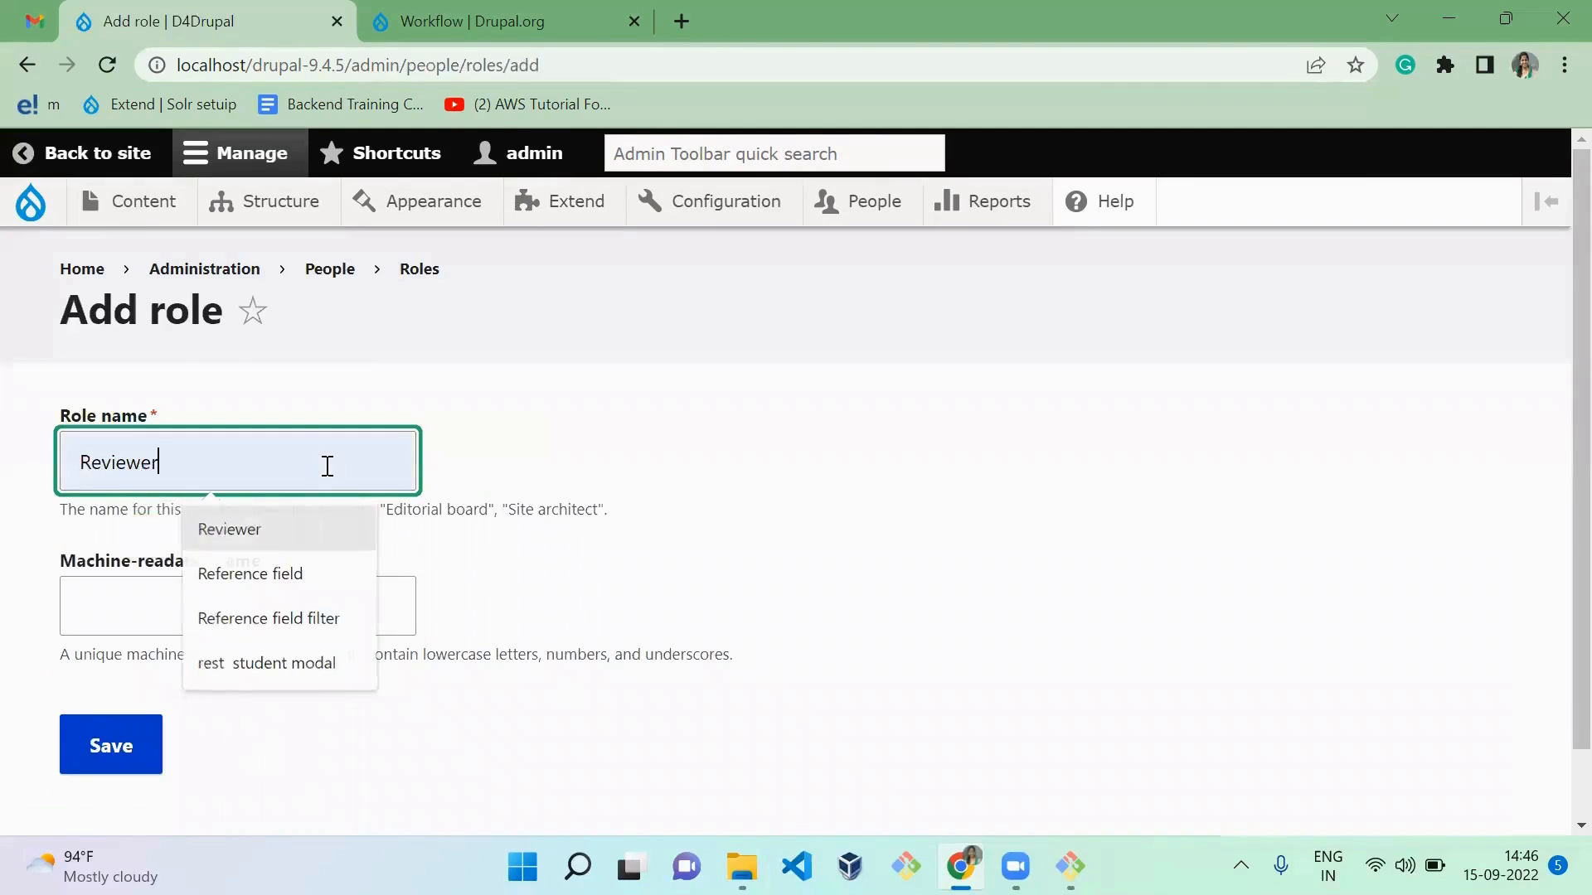
{"action": "key", "text": "Tab"}
{"action": "type", "text": "revie"}
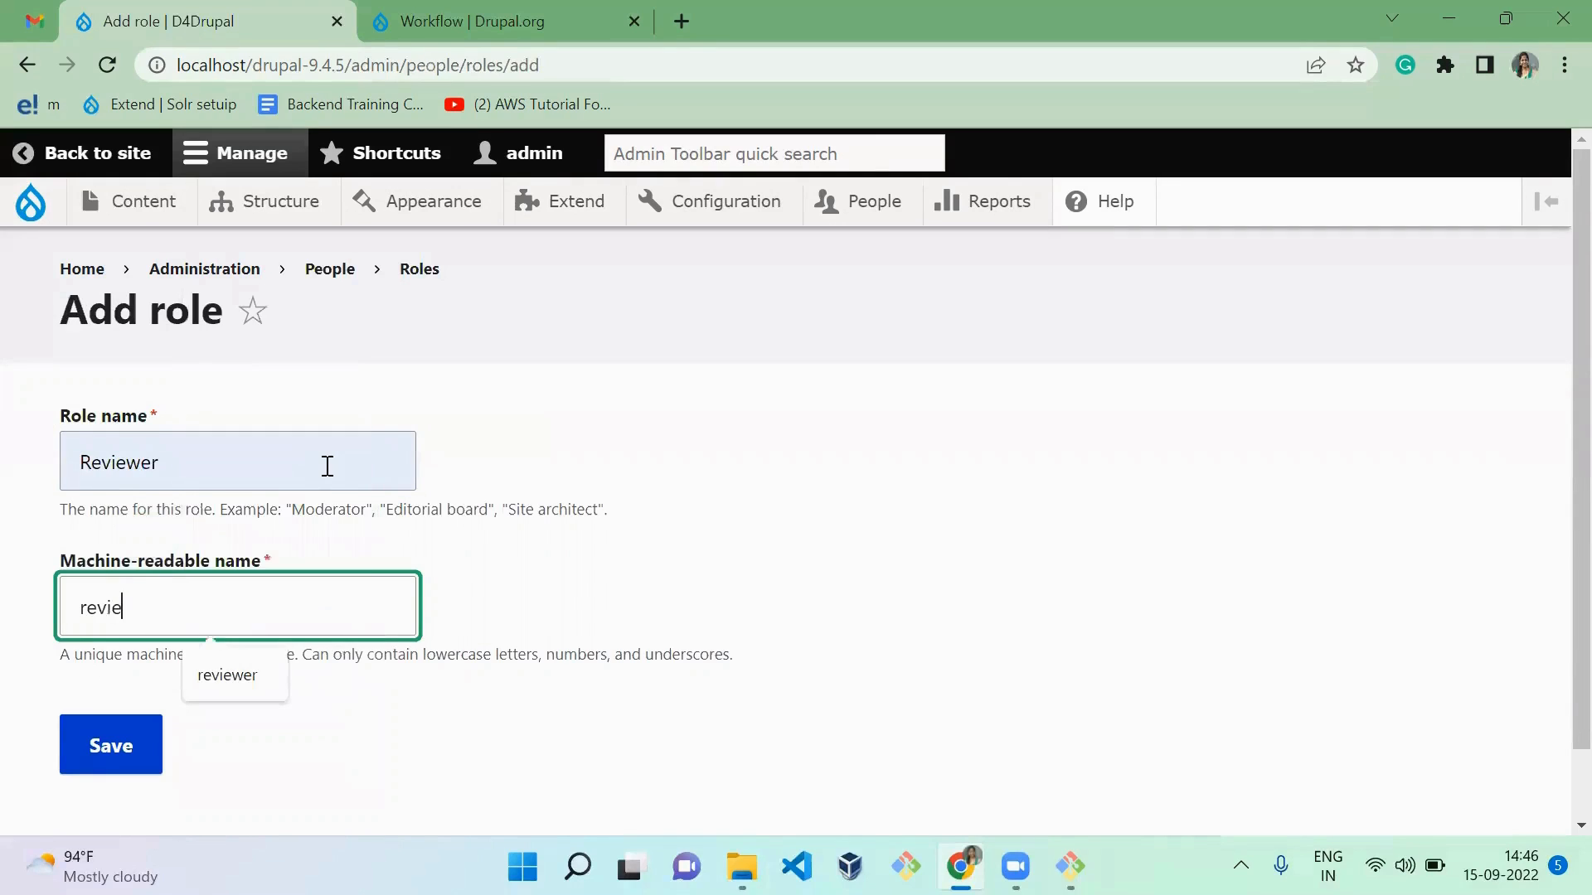
{"action": "key", "text": "Down"}
{"action": "key", "text": "Return"}
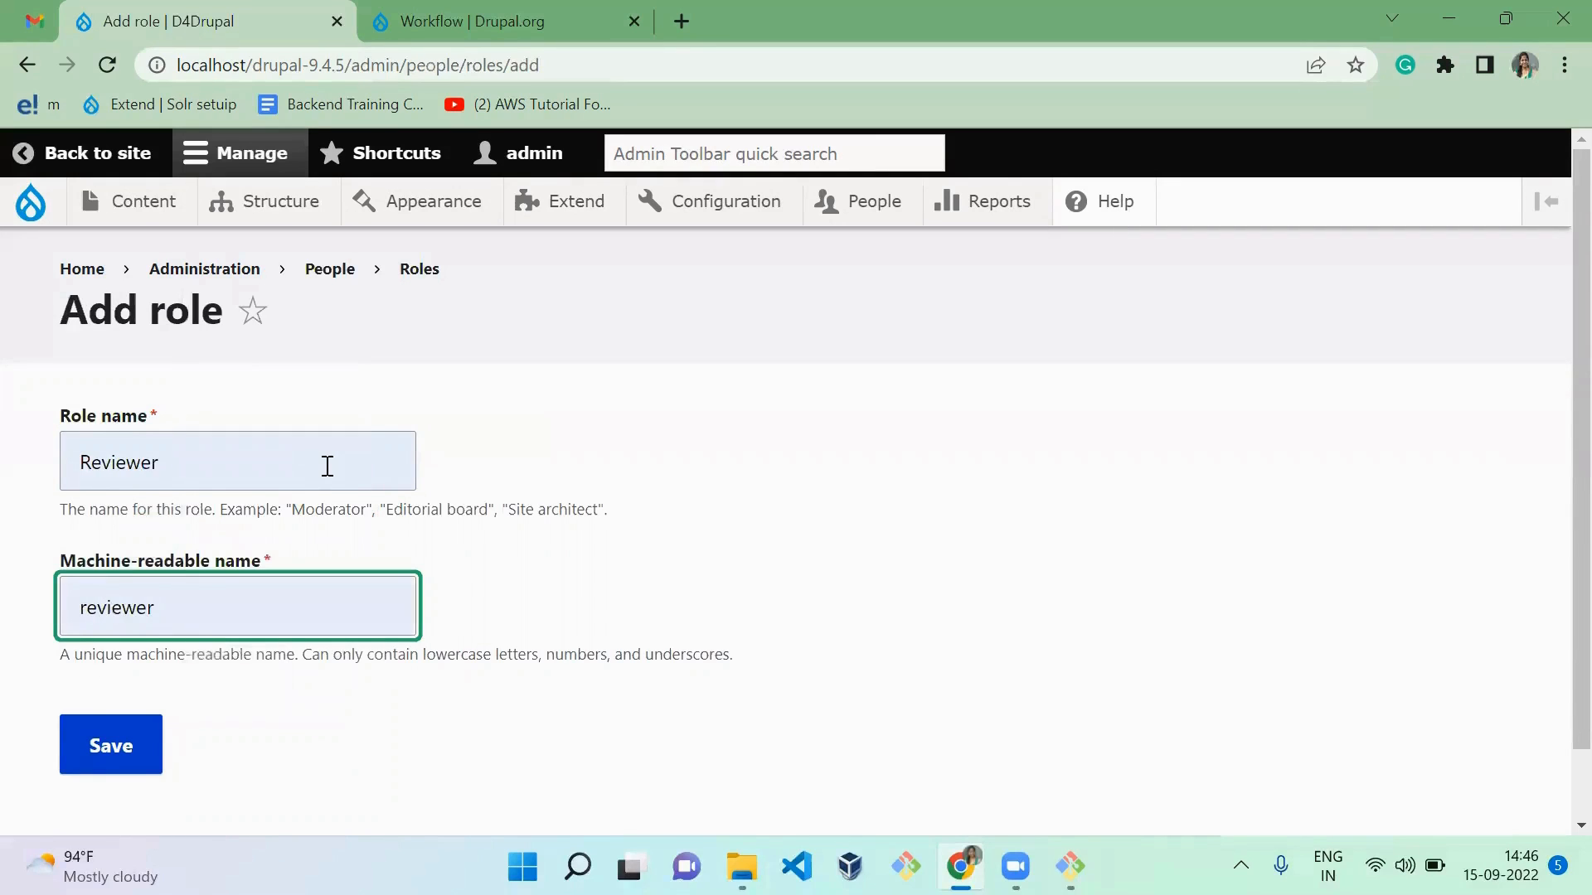
{"action": "left_click", "coordinate": [142, 750]}
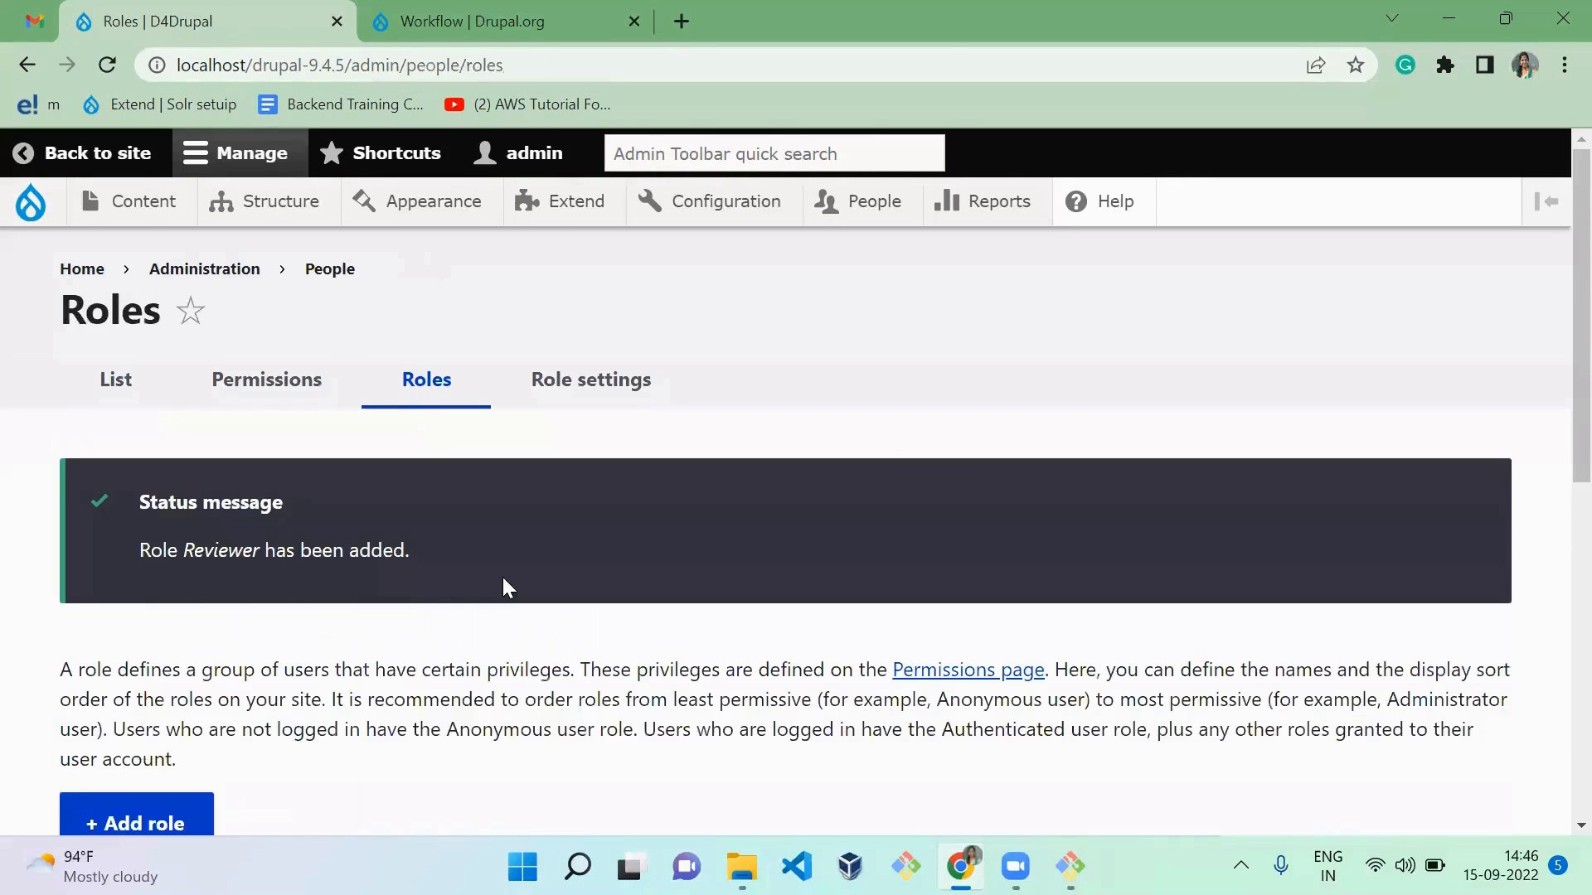
Step: Move the Administrator role below Reviewer at the end of the roles list and save the order
{"action": "scroll", "coordinate": [503, 578], "scroll_direction": "down", "scroll_amount": 1}
{"action": "scroll", "coordinate": [503, 578], "scroll_direction": "down", "scroll_amount": 8}
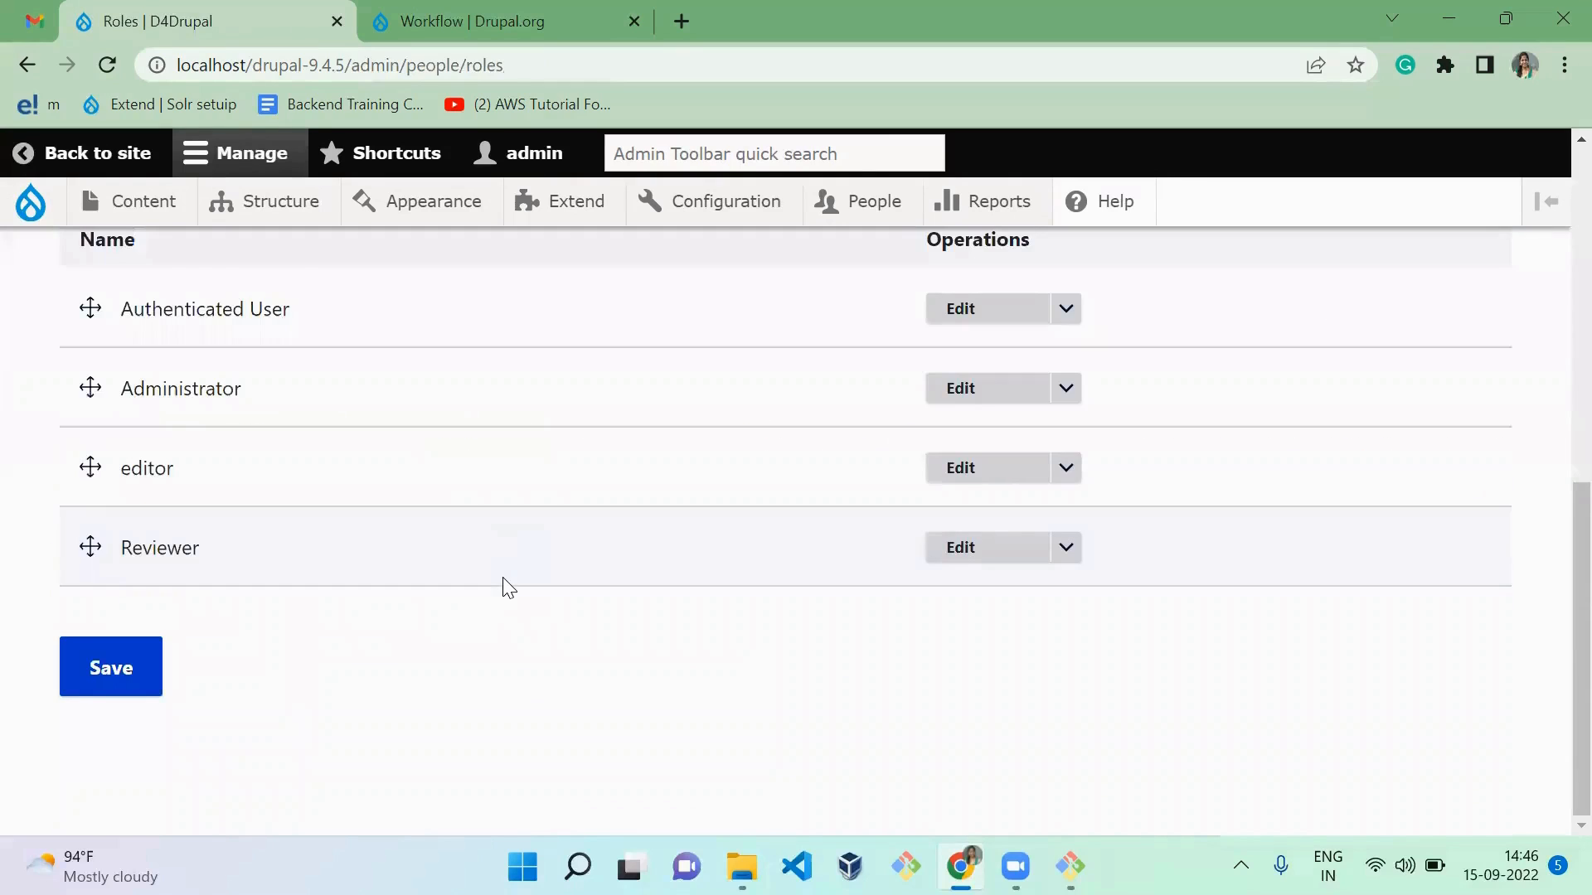
{"action": "left_click_drag", "start_coordinate": [89, 387], "coordinate": [274, 696]}
{"action": "scroll", "coordinate": [274, 697], "scroll_direction": "down", "scroll_amount": 1}
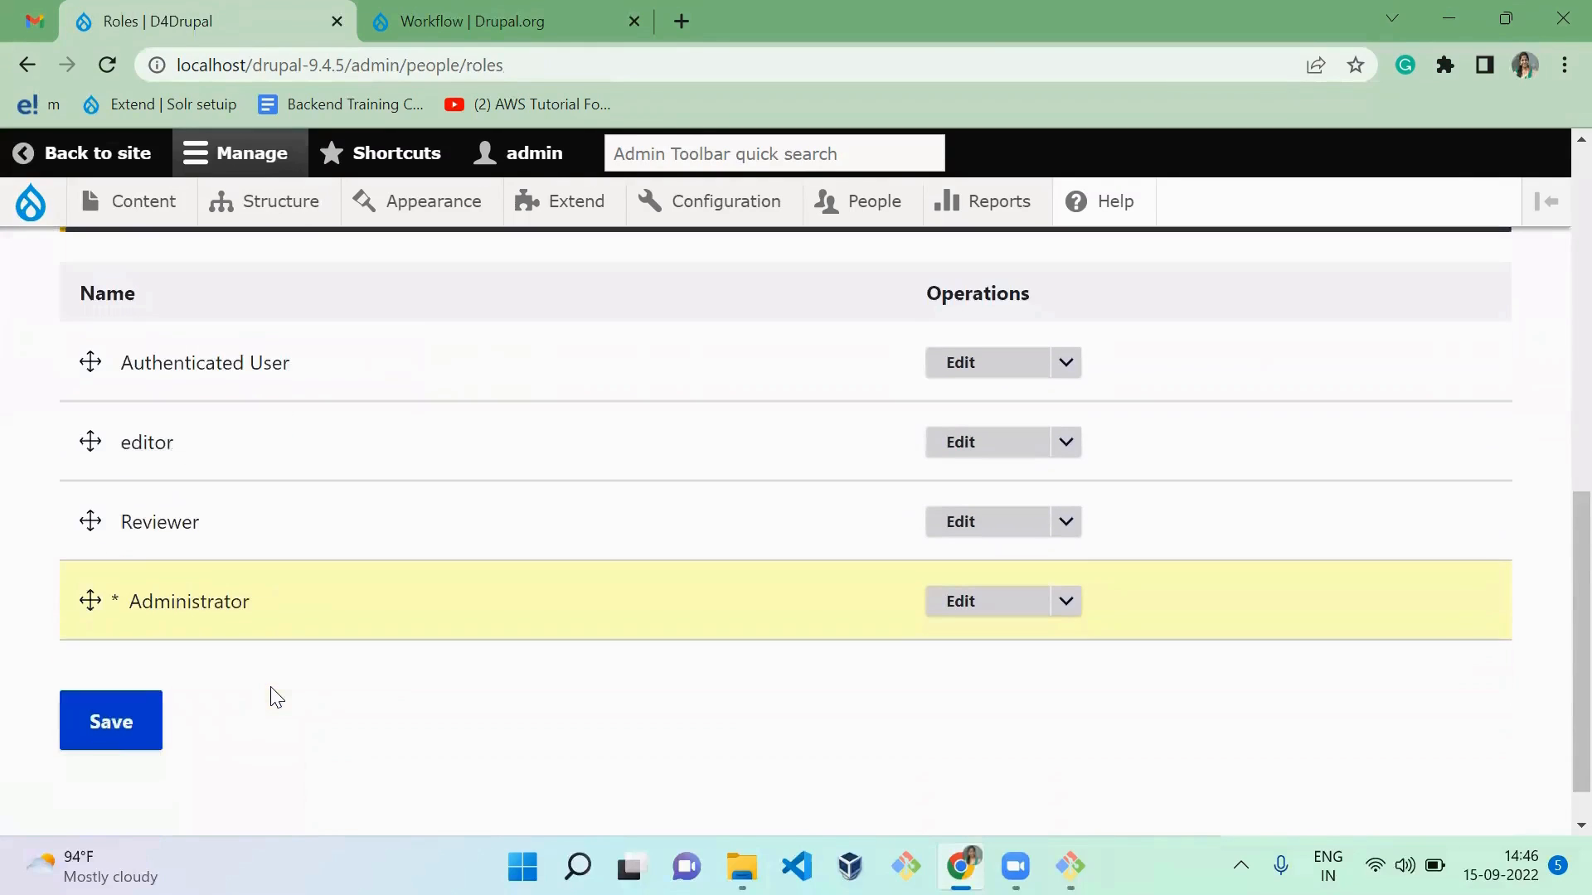
{"action": "left_click", "coordinate": [133, 718]}
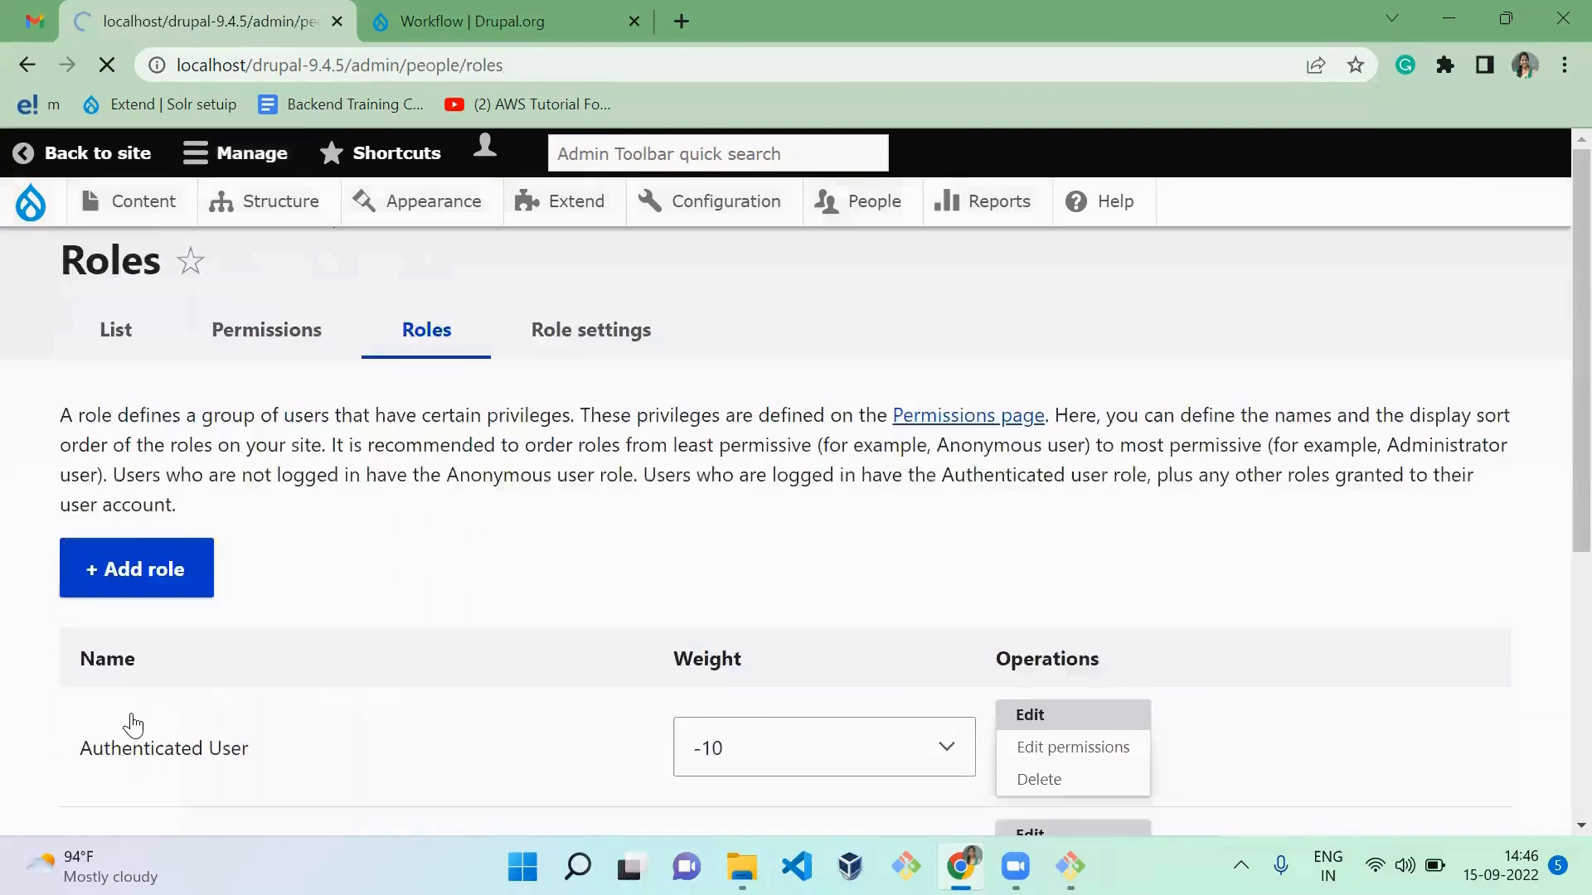
{"action": "scroll", "coordinate": [132, 725], "scroll_direction": "down", "scroll_amount": 8}
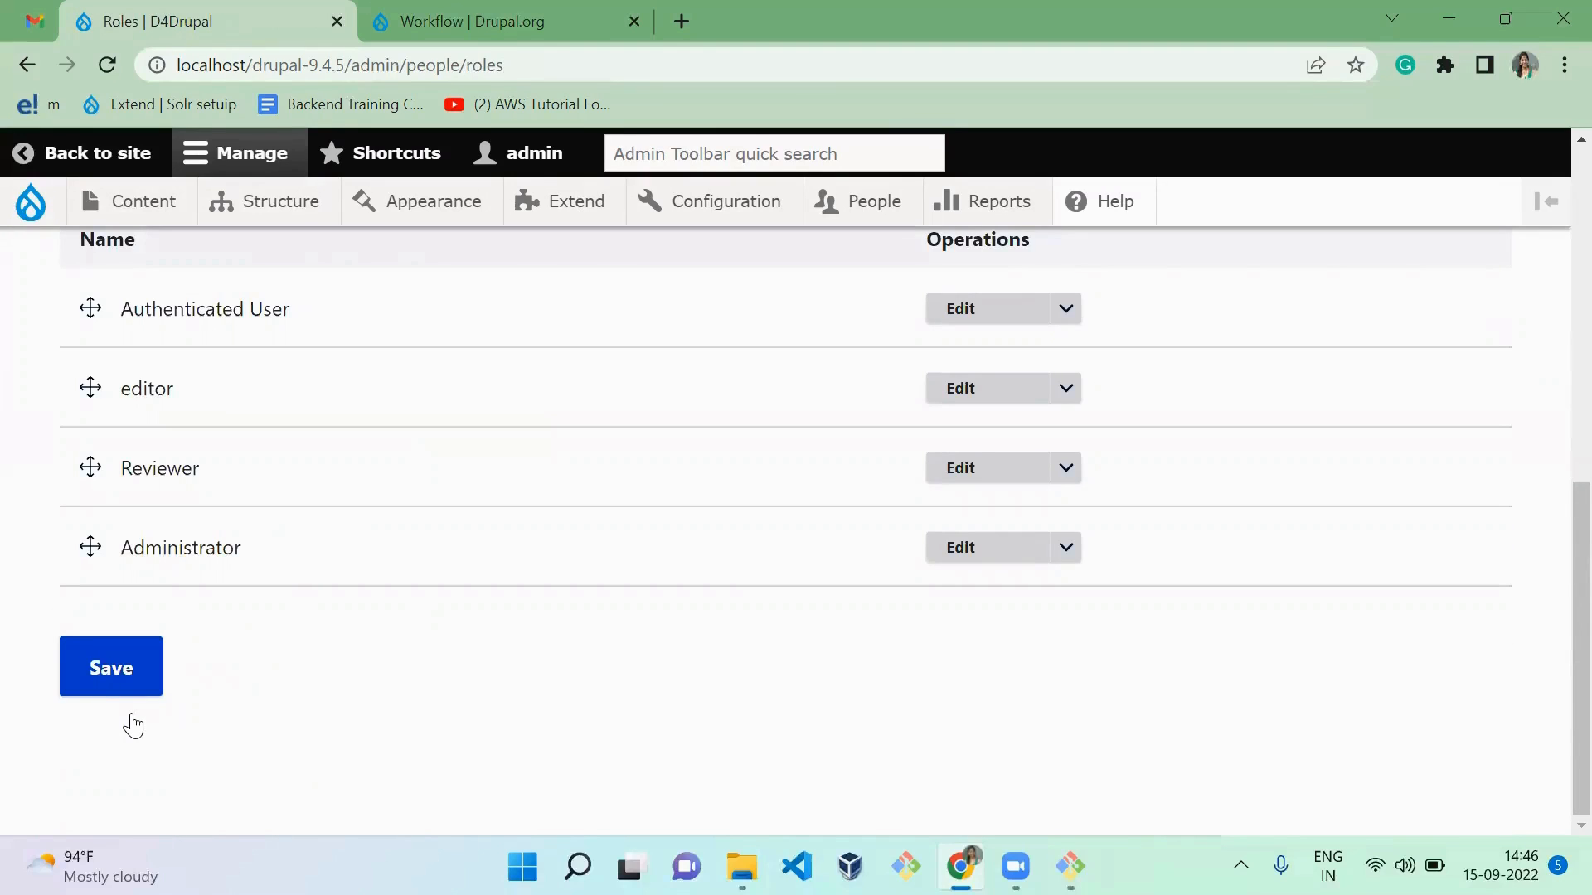
Step: Open the form for adding a new workflow from the site's Workflow configuration
{"action": "mouse_move", "coordinate": [752, 206]}
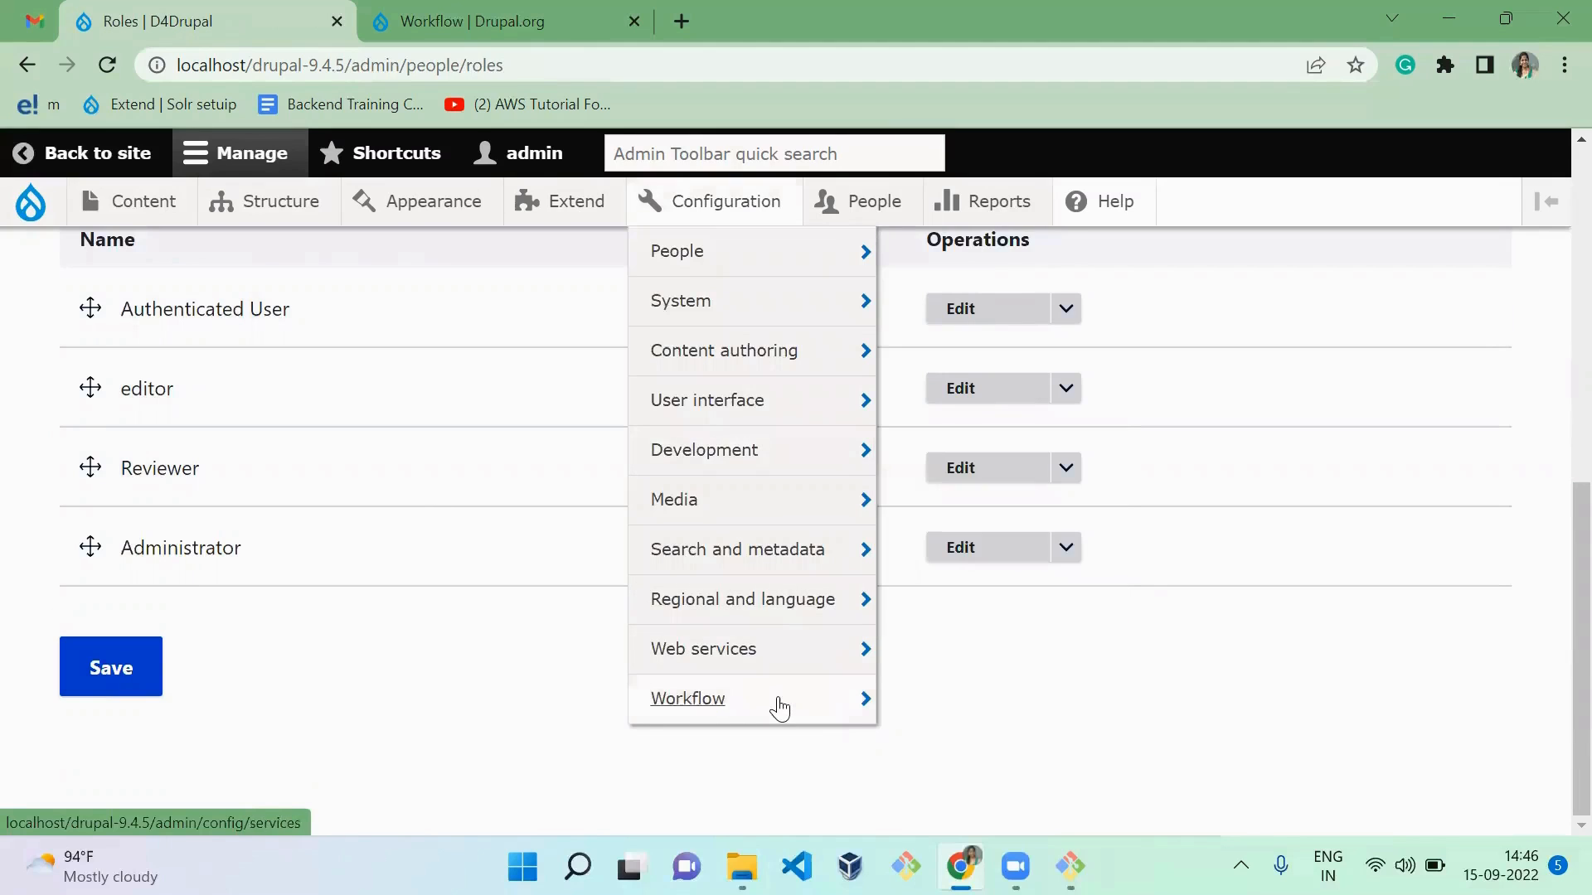
{"action": "mouse_move", "coordinate": [866, 705]}
{"action": "left_click", "coordinate": [937, 700]}
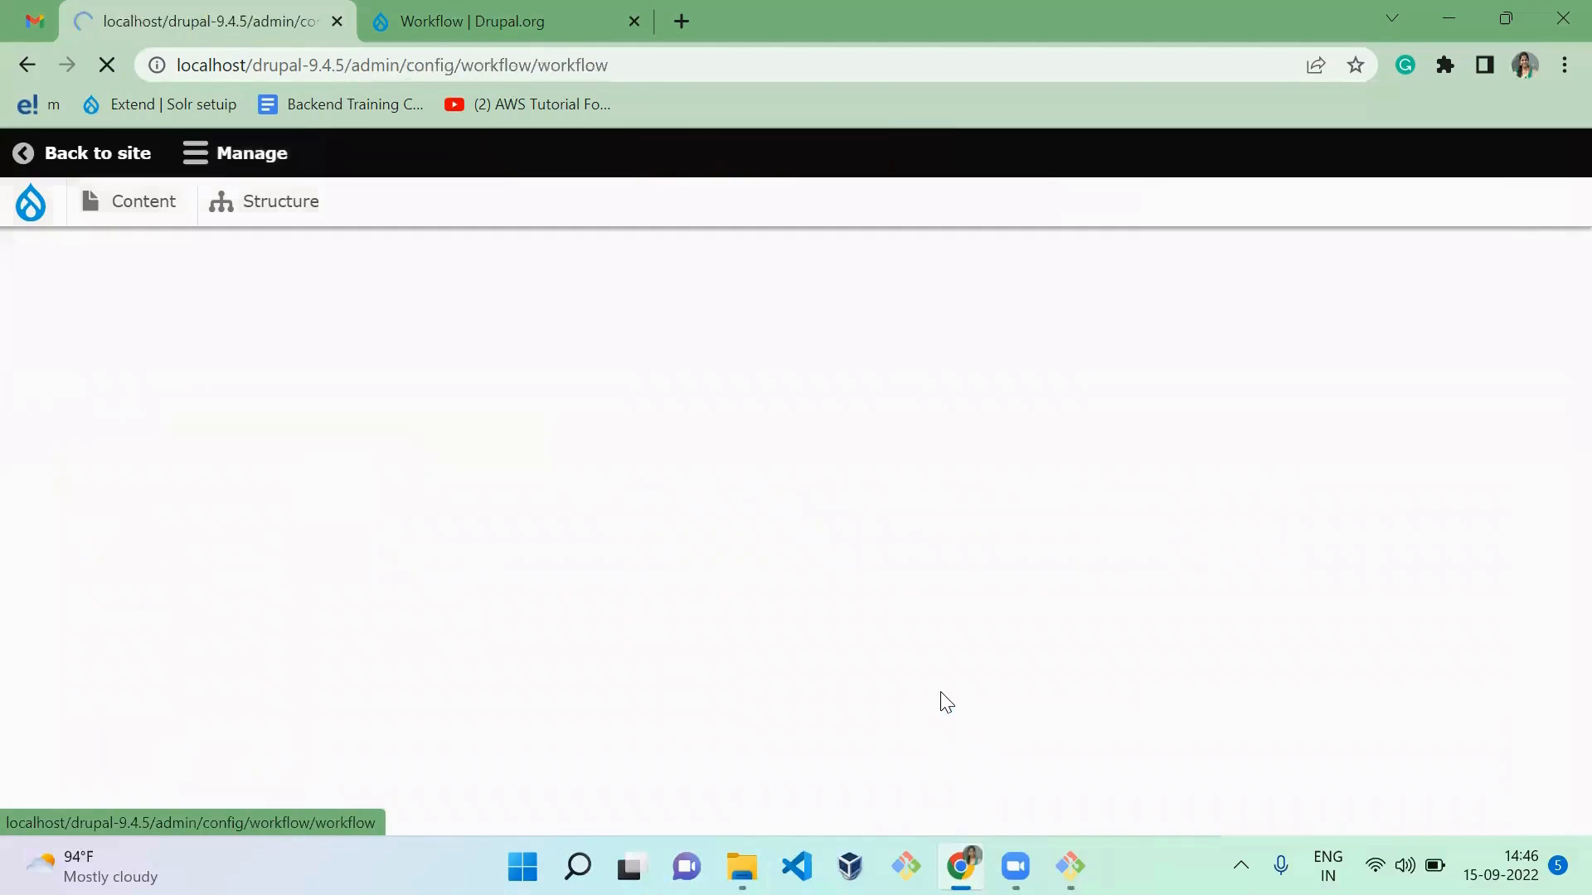
{"action": "scroll", "coordinate": [688, 679], "scroll_direction": "down", "scroll_amount": 1}
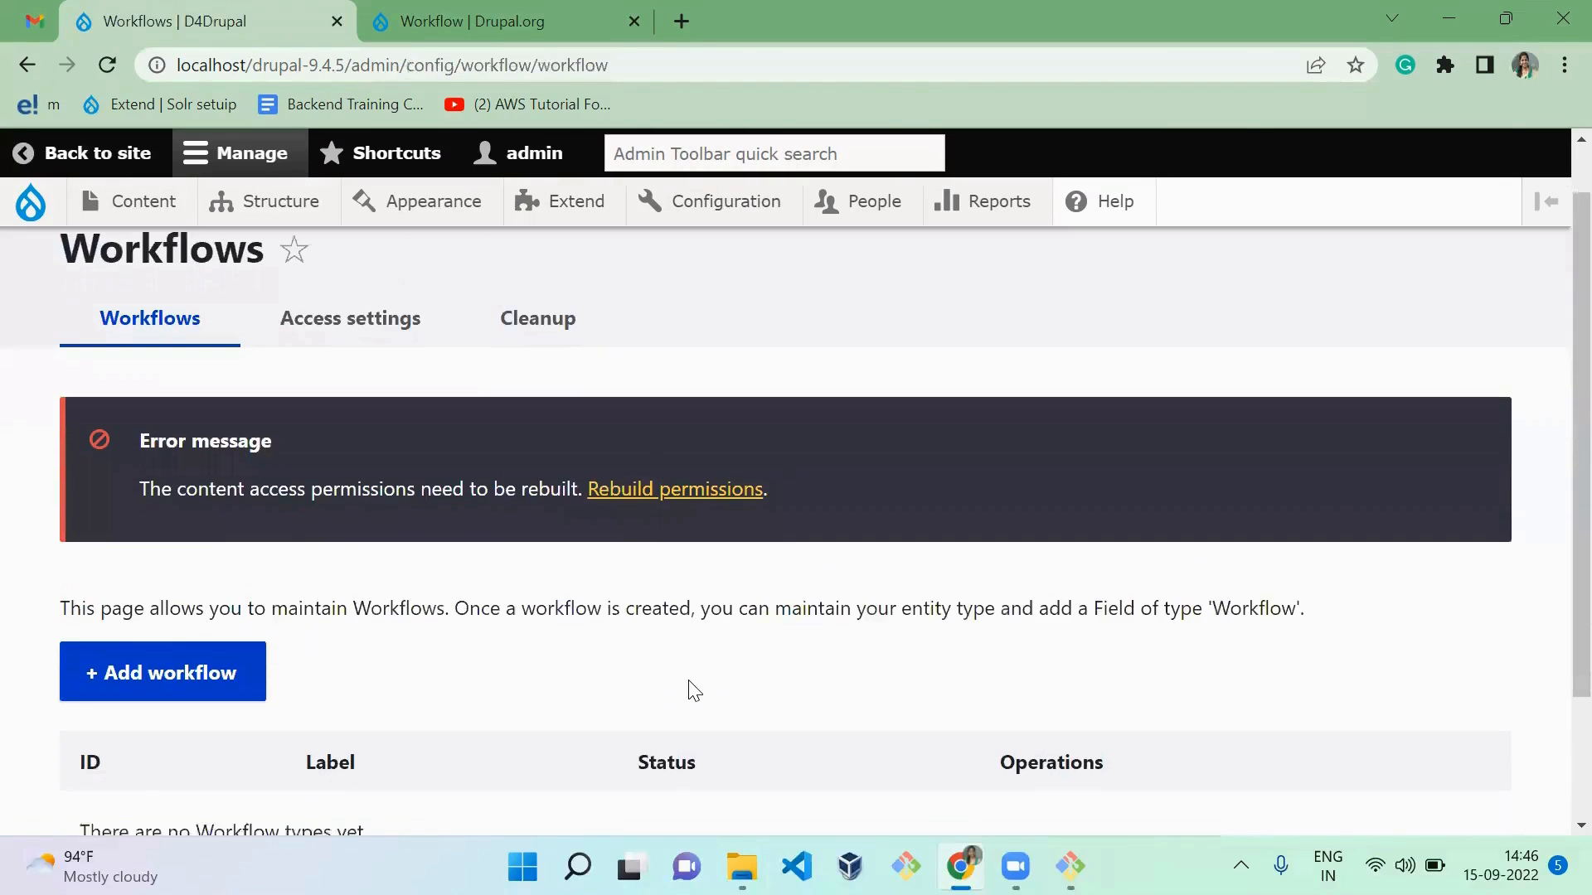
{"action": "scroll", "coordinate": [694, 690], "scroll_direction": "down", "scroll_amount": 1}
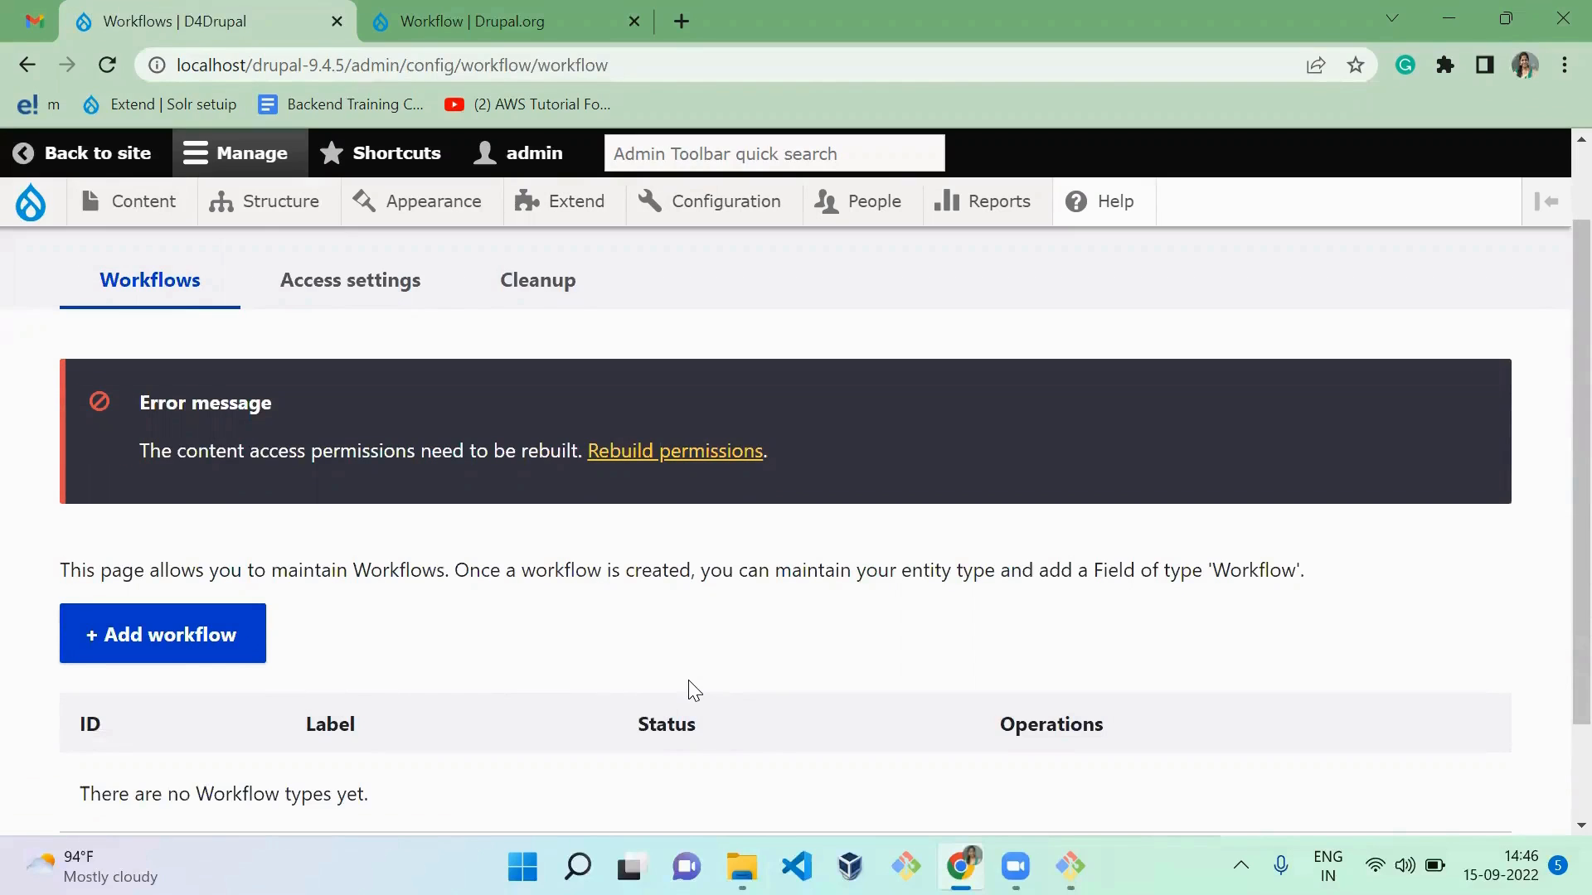
{"action": "left_click", "coordinate": [193, 655]}
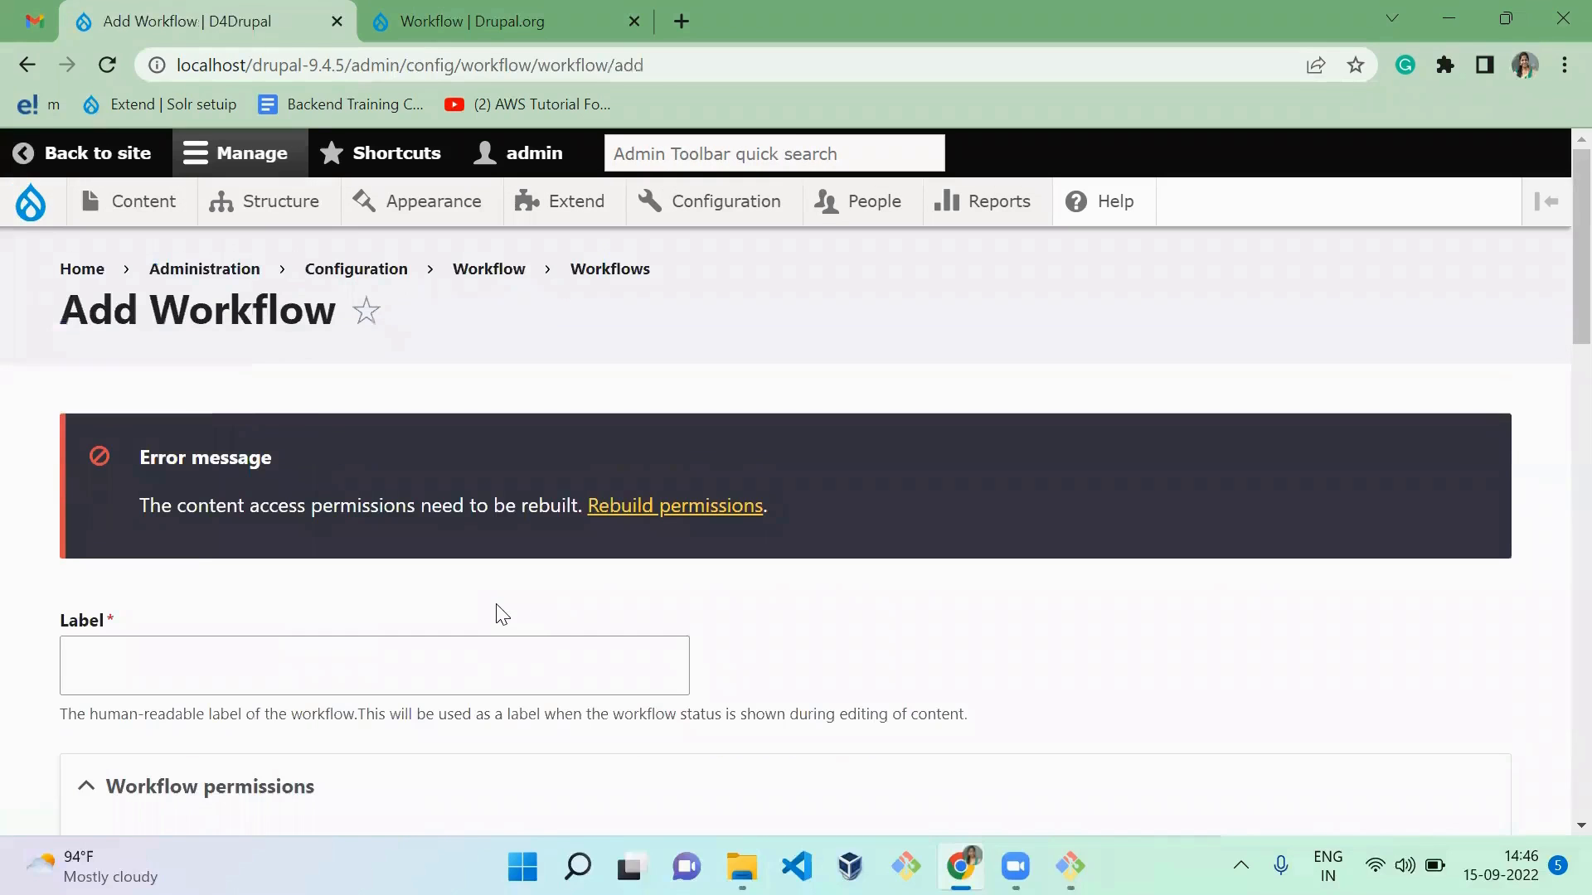
Step: Label the new workflow "Workflow demo"
{"action": "left_click", "coordinate": [445, 667]}
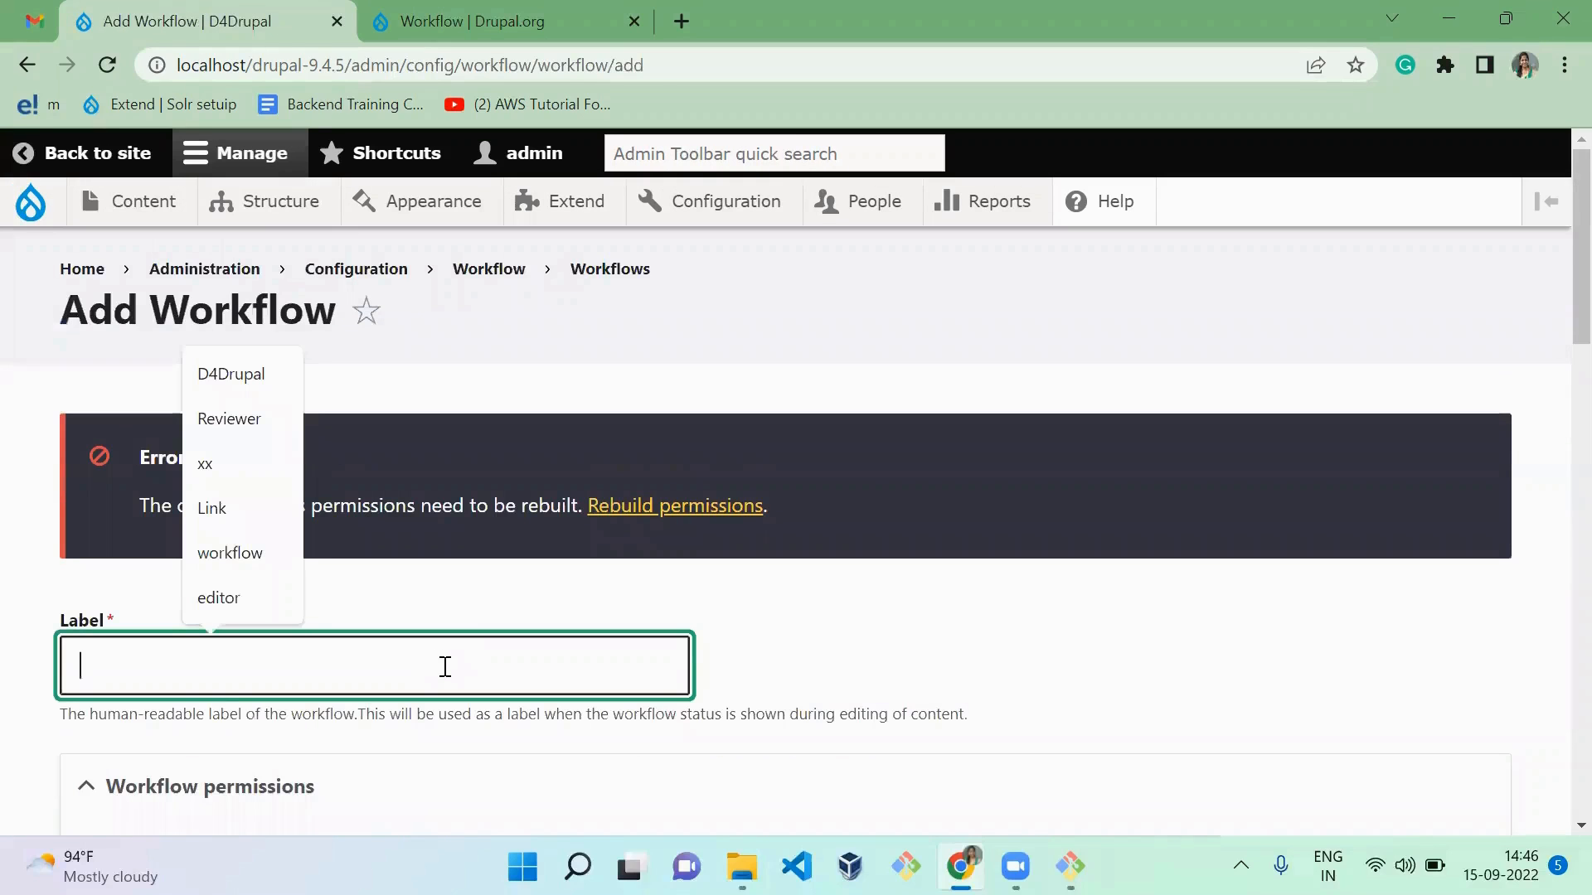
{"action": "type", "text": "Workflow"}
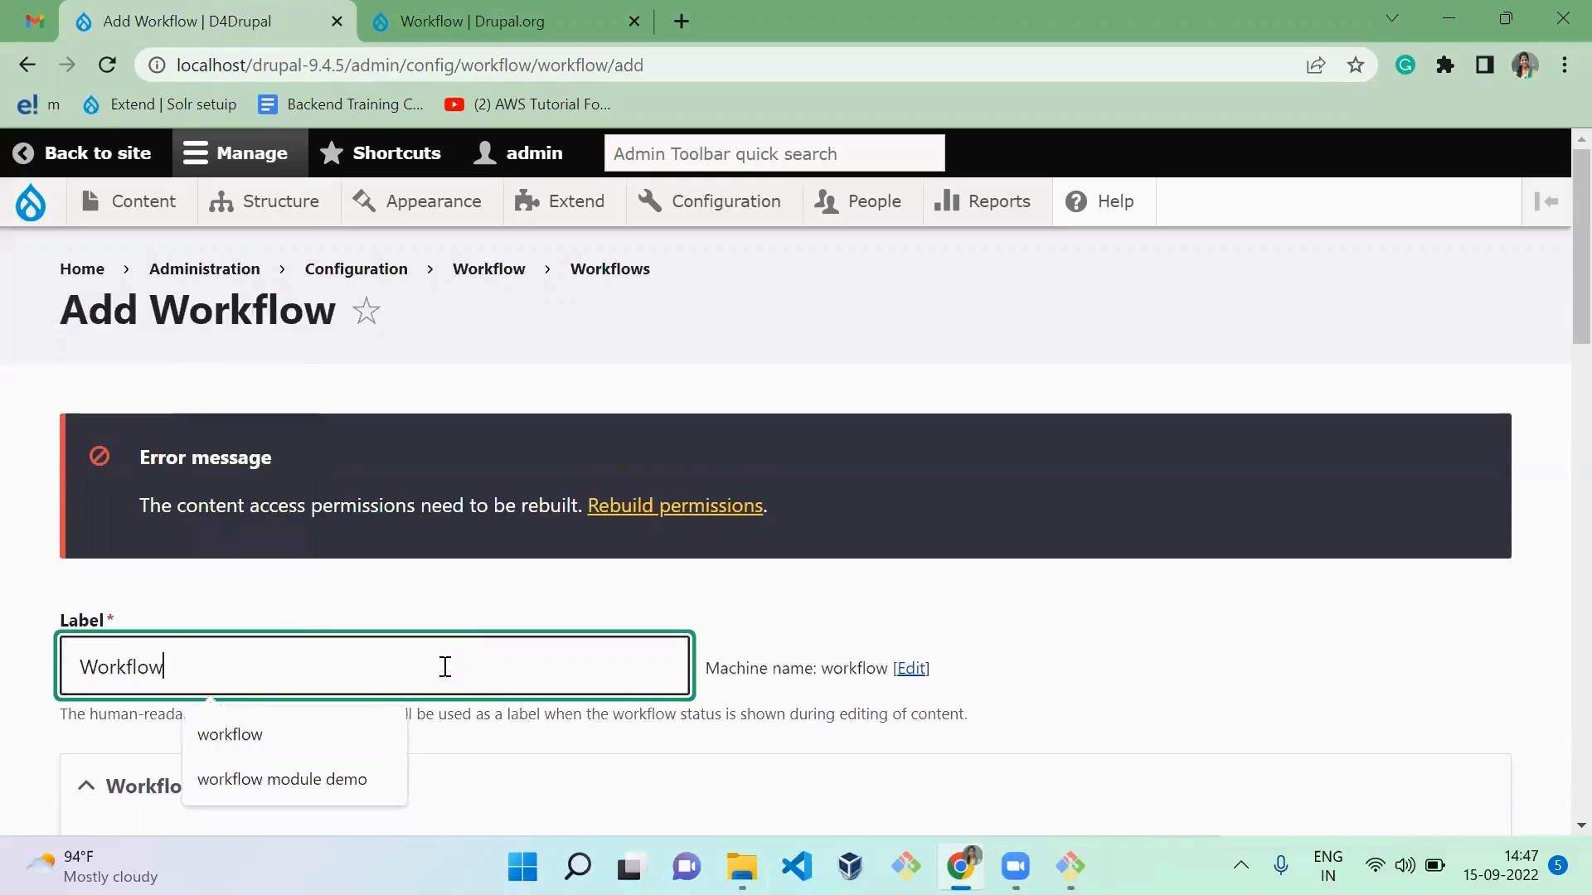
{"action": "type", "text": " demoi"}
{"action": "key", "text": "BackSpace"}
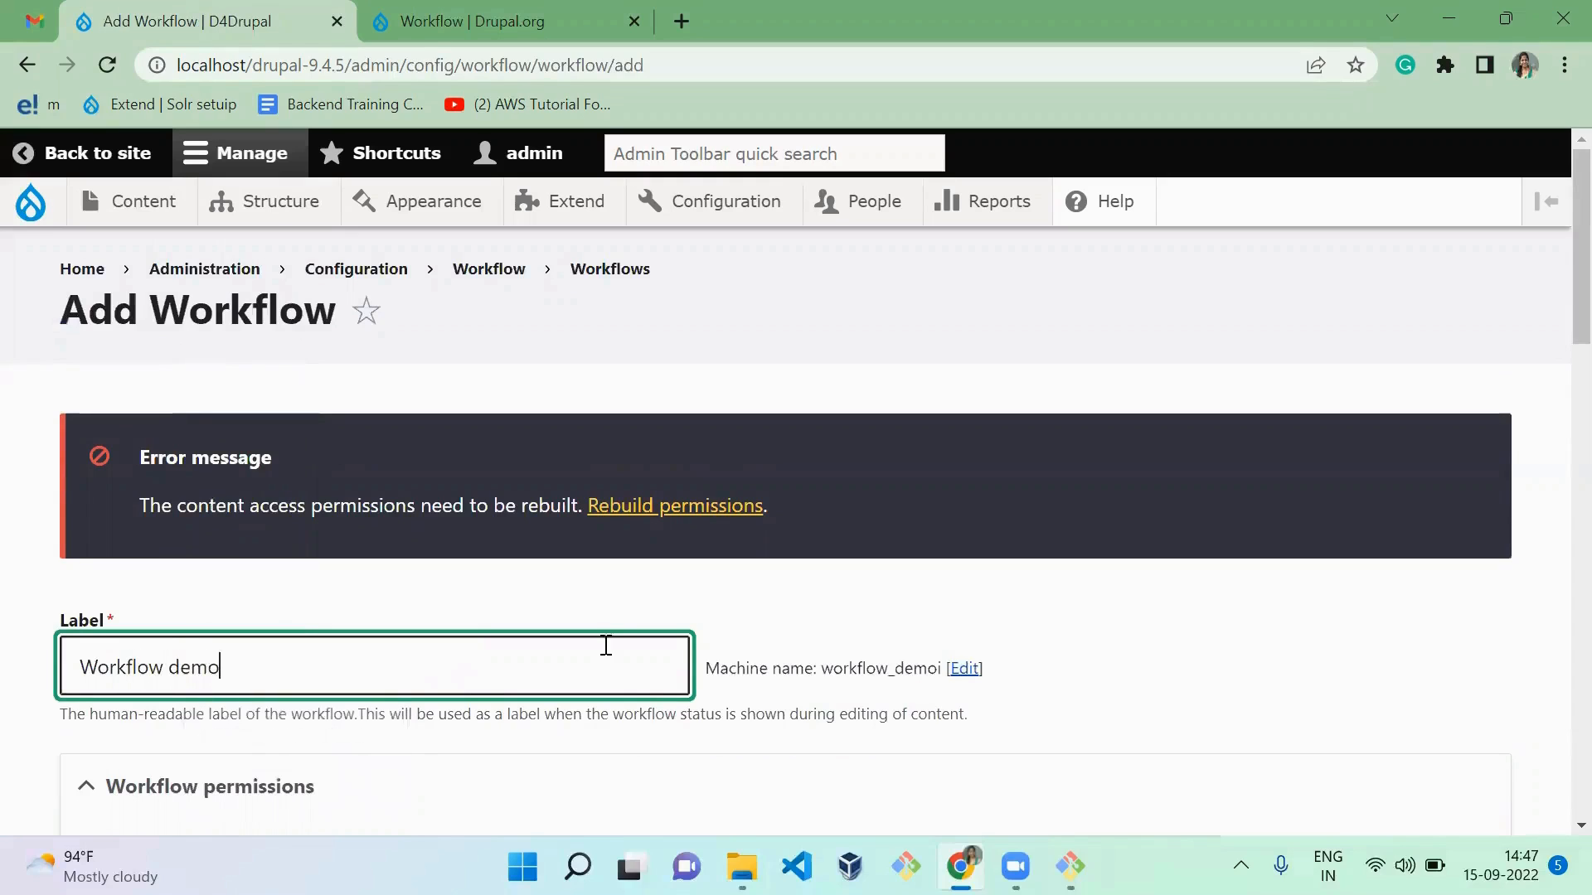
{"action": "left_click", "coordinate": [1184, 628]}
Step: Set the workflow form settings to show the form in a collapsible fieldset
{"action": "scroll", "coordinate": [1185, 628], "scroll_direction": "down", "scroll_amount": 3}
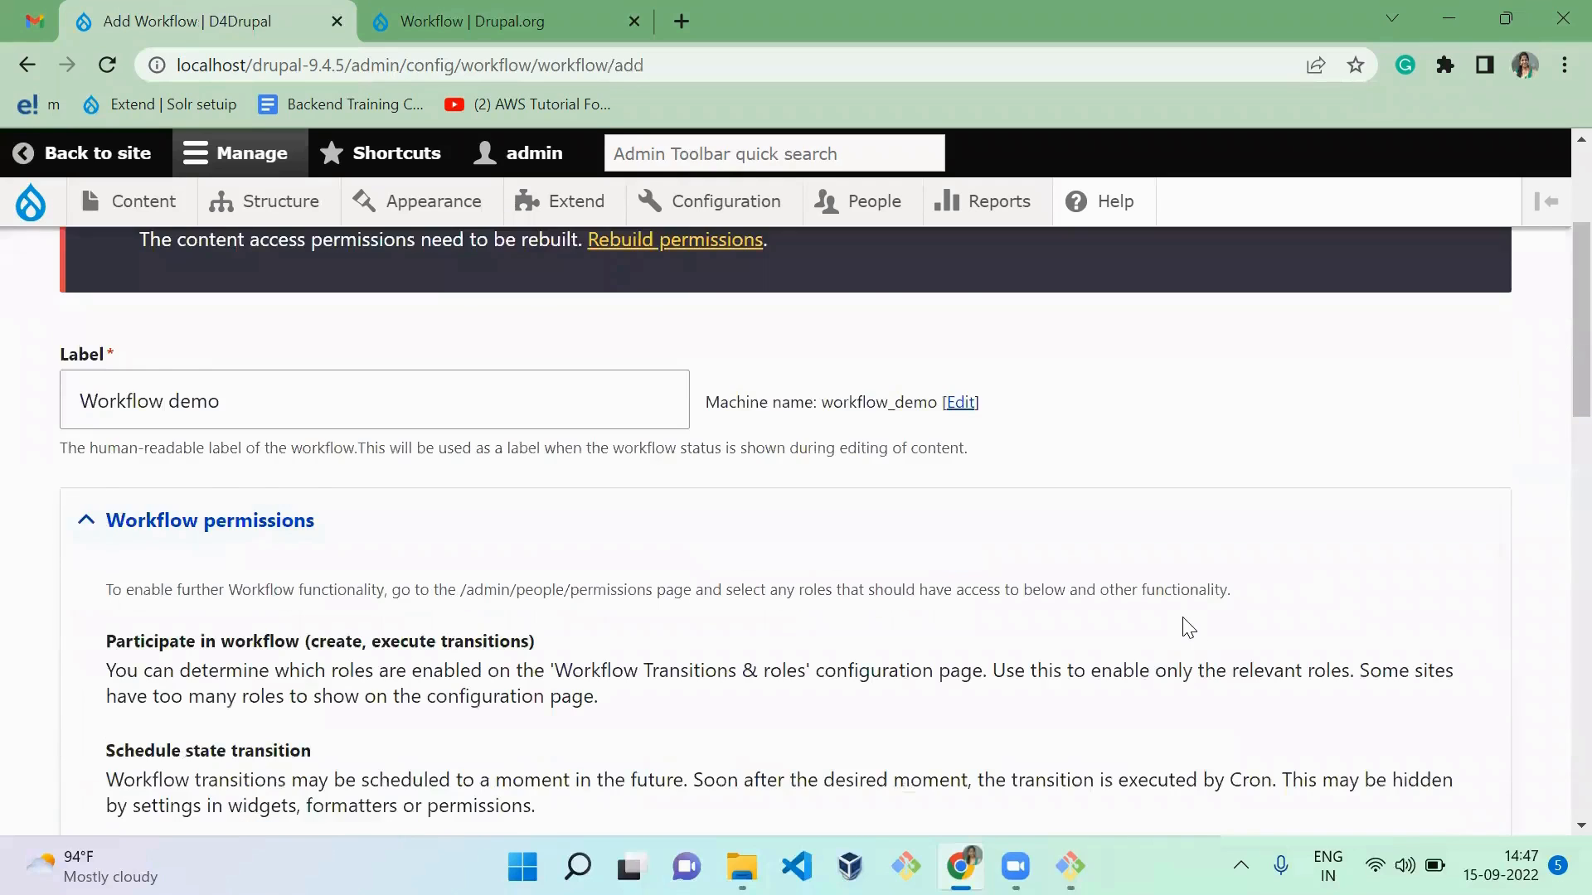
{"action": "scroll", "coordinate": [1188, 627], "scroll_direction": "down", "scroll_amount": 5}
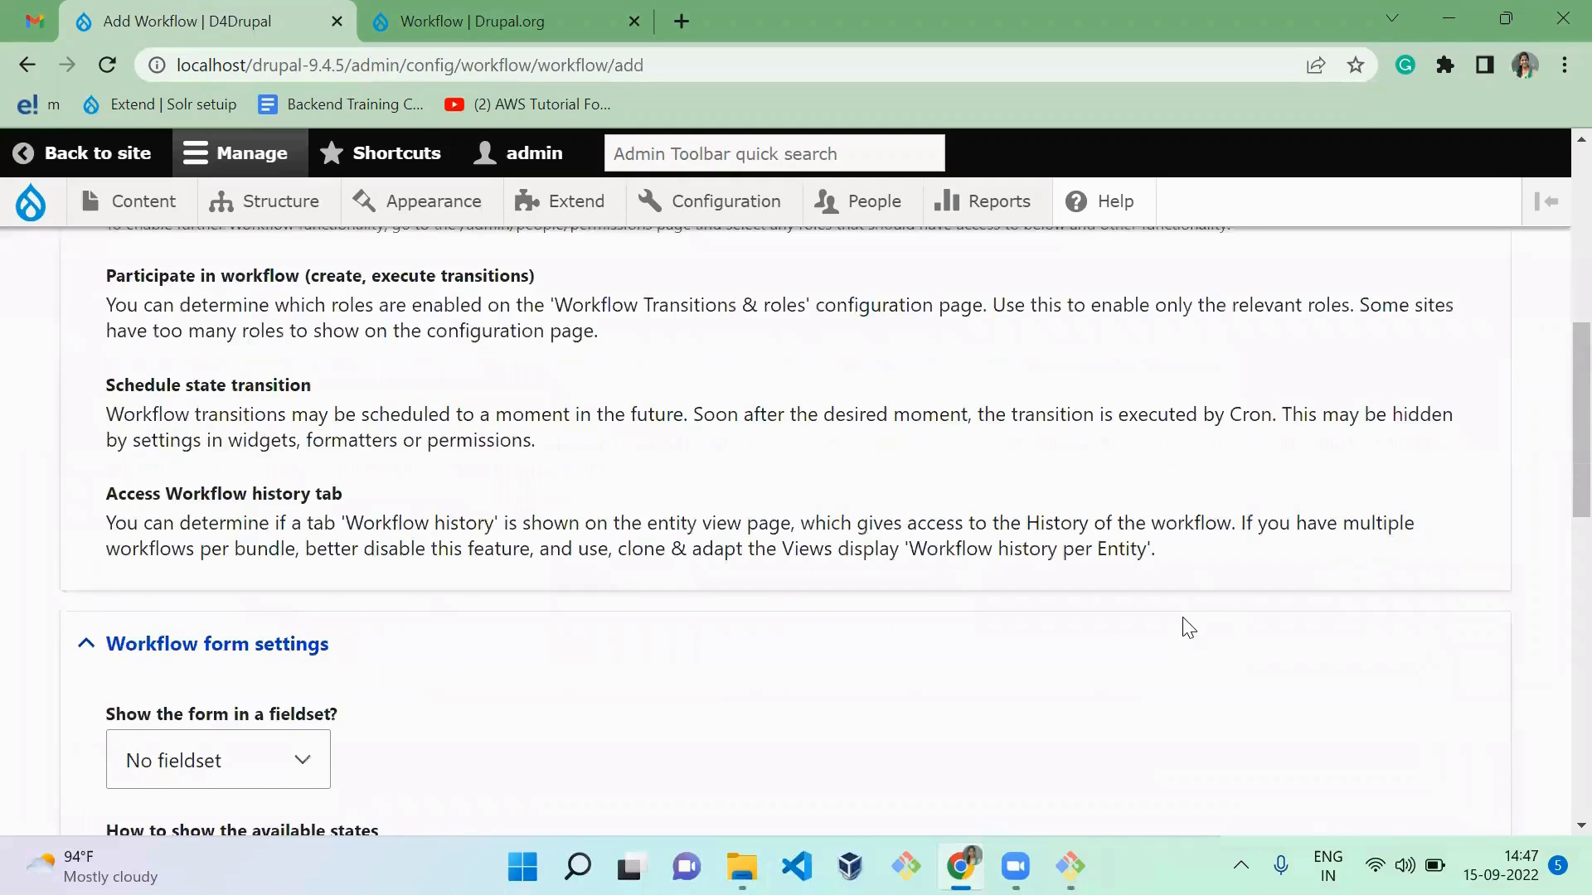
{"action": "scroll", "coordinate": [1189, 629], "scroll_direction": "down", "scroll_amount": 3}
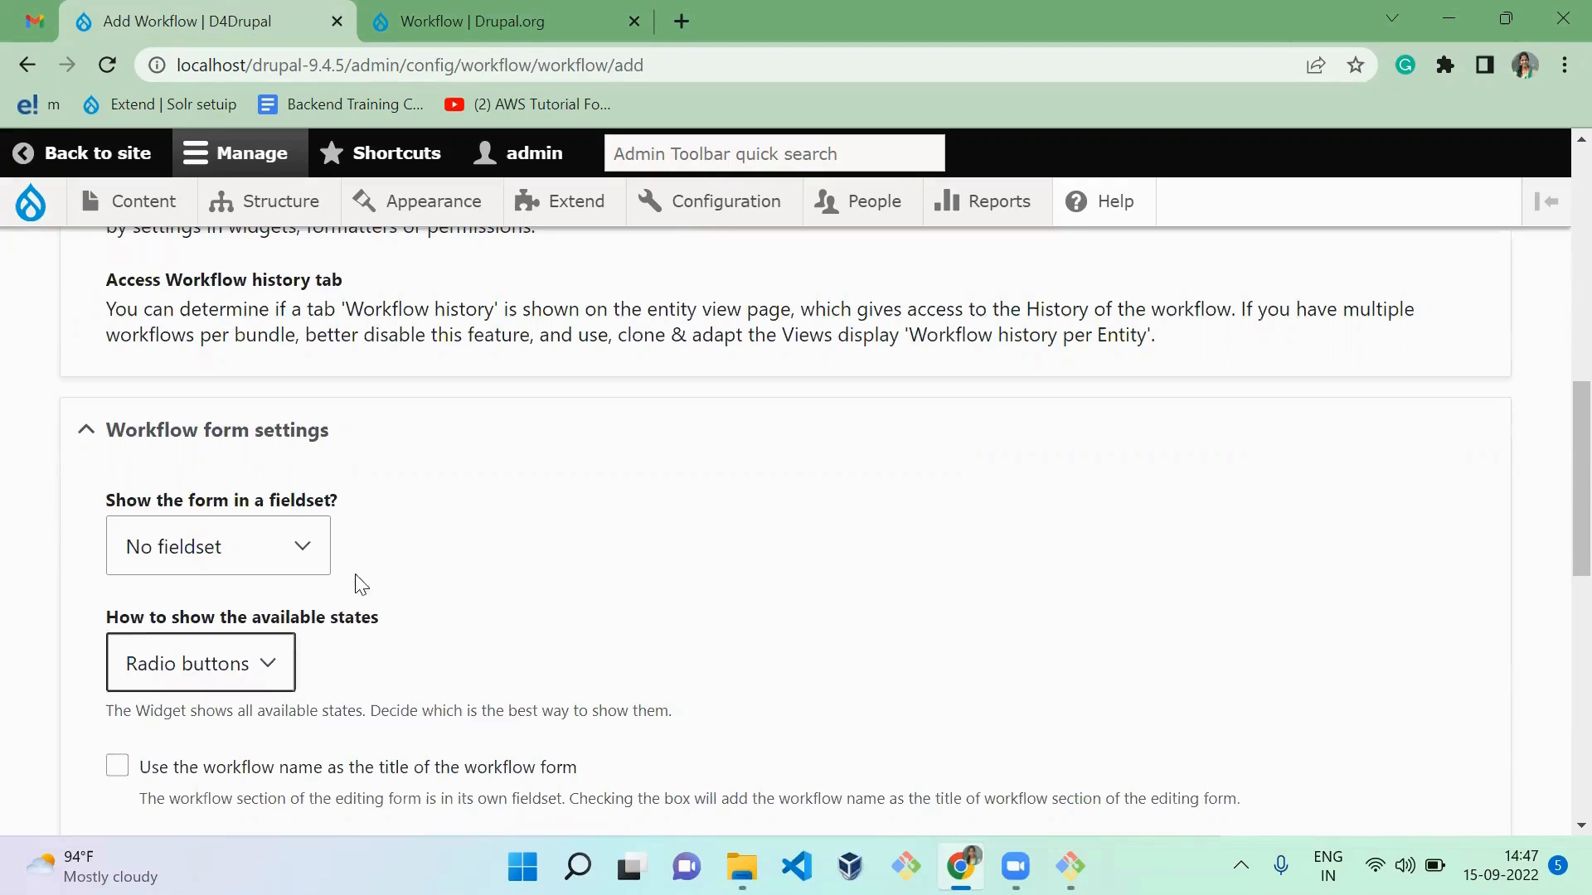
{"action": "left_click_drag", "start_coordinate": [353, 576], "coordinate": [272, 574]}
{"action": "left_click", "coordinate": [271, 573]}
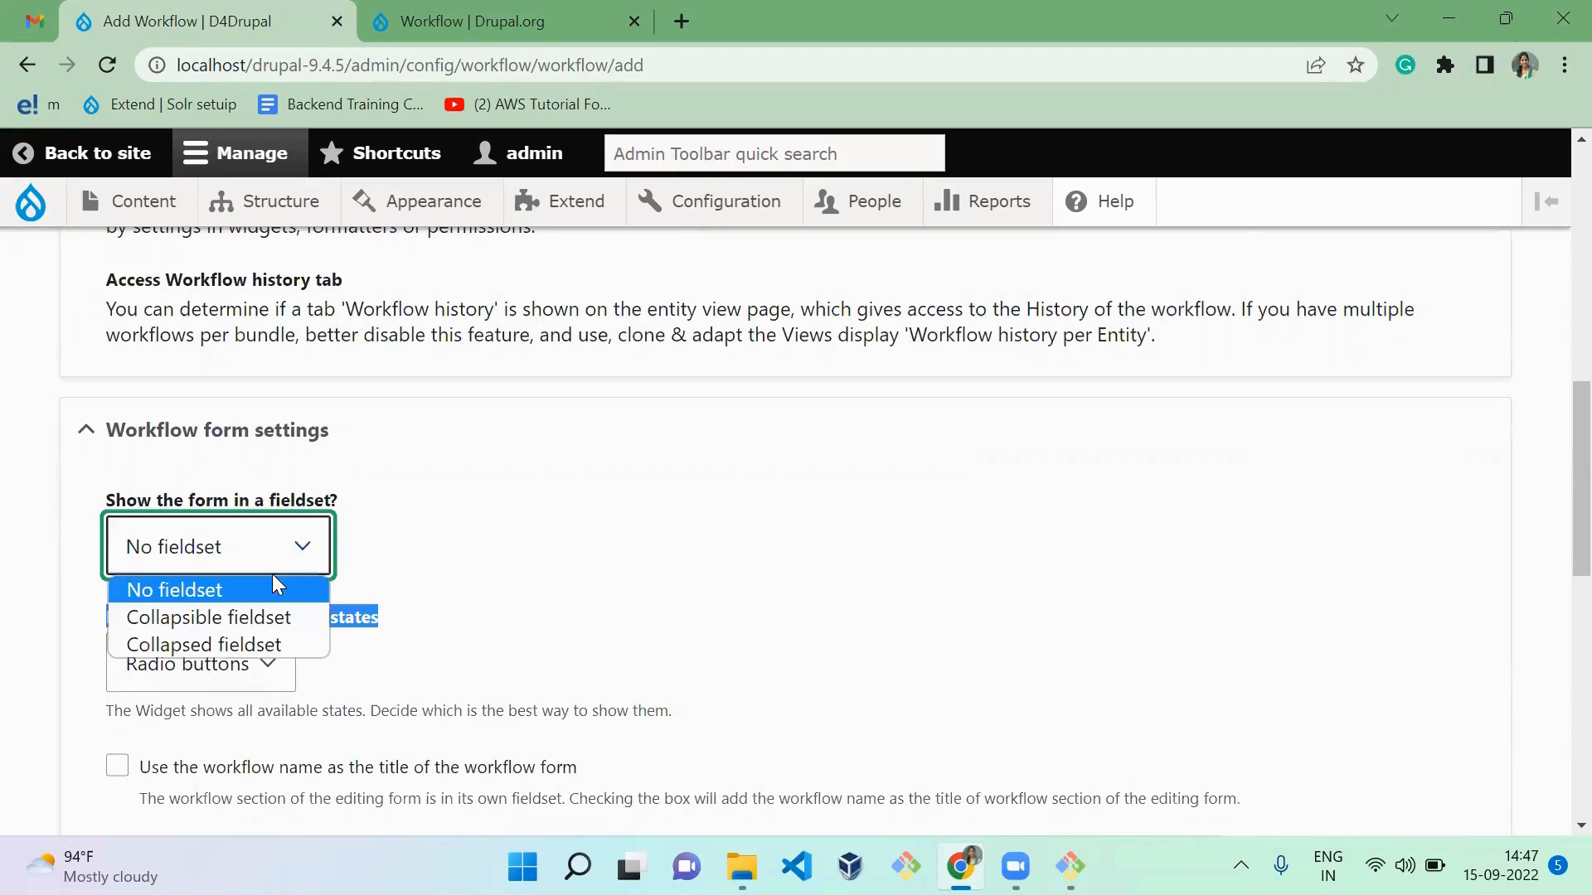
{"action": "left_click", "coordinate": [253, 623]}
{"action": "left_click", "coordinate": [635, 622]}
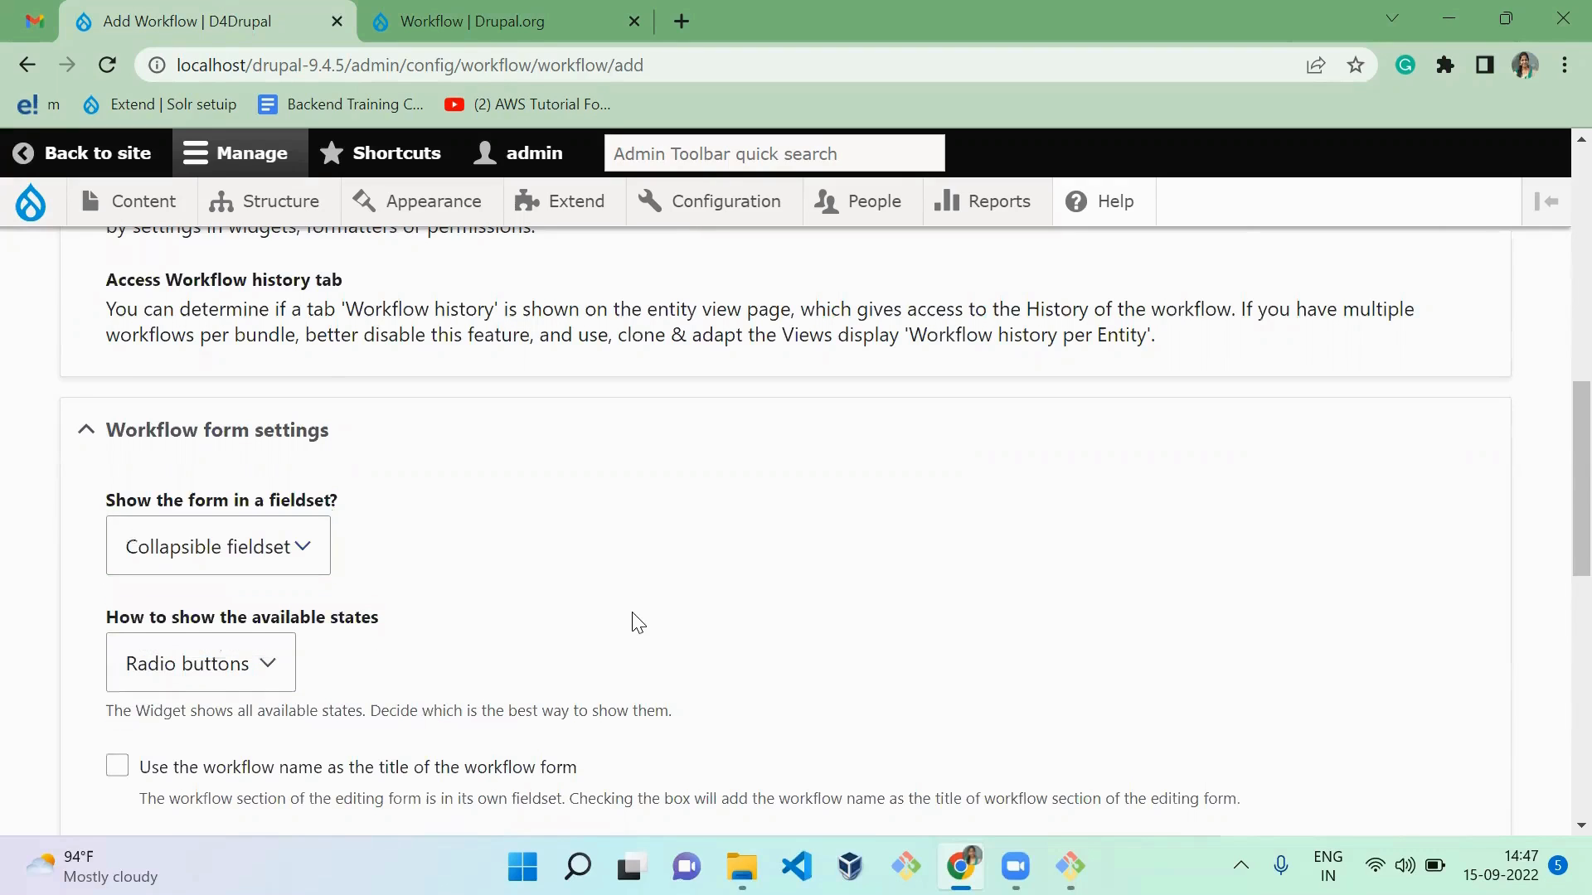
Step: Set the available states to be shown as a select list
{"action": "scroll", "coordinate": [637, 623], "scroll_direction": "down", "scroll_amount": 2}
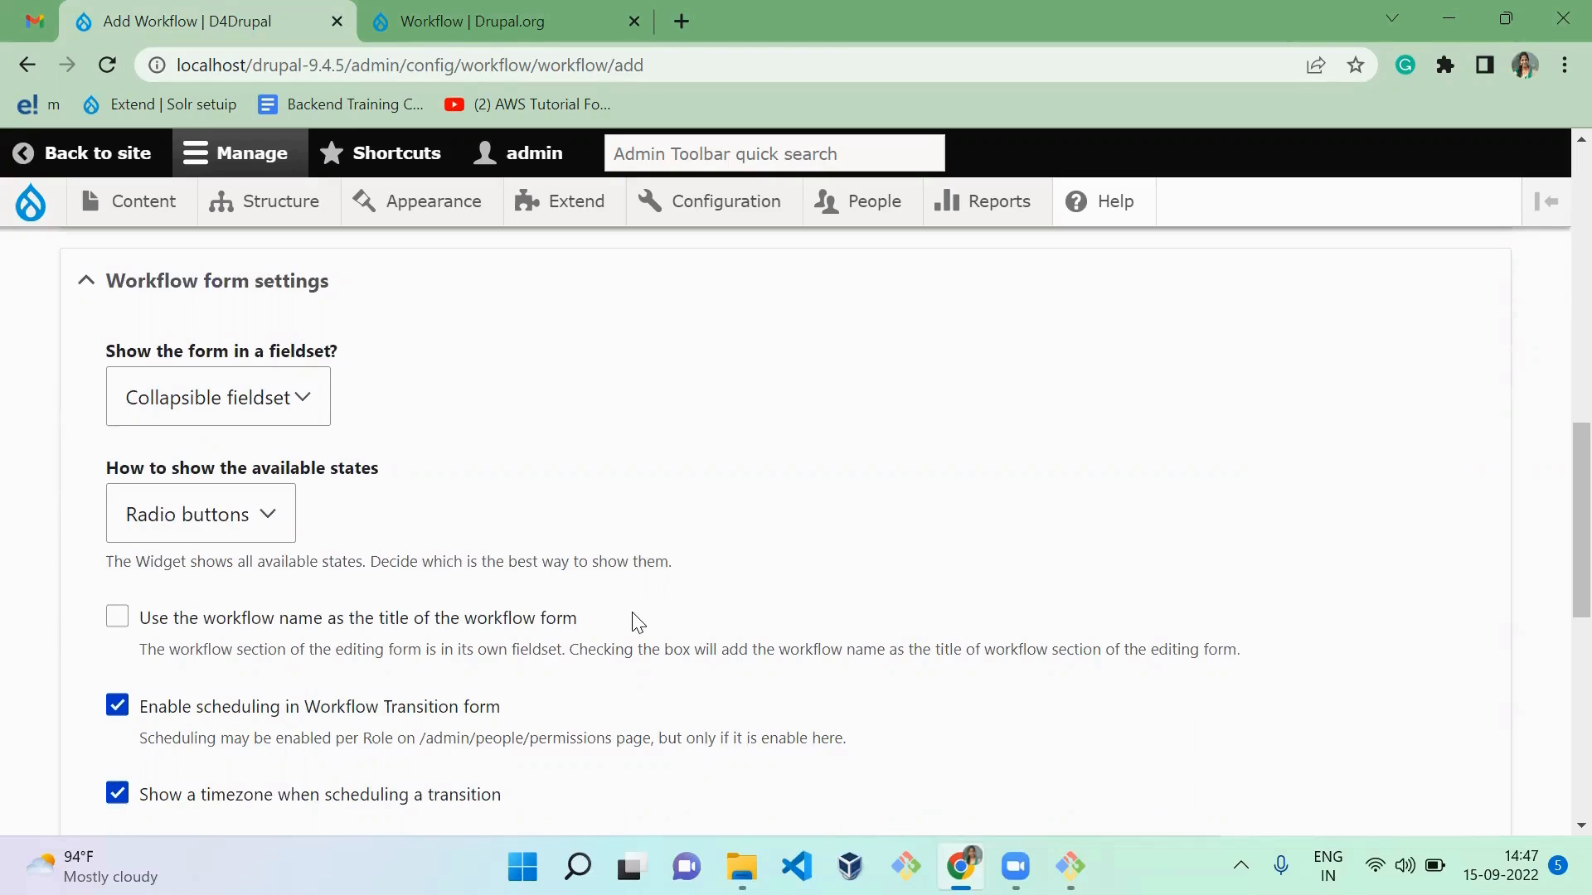
{"action": "left_click", "coordinate": [213, 517]}
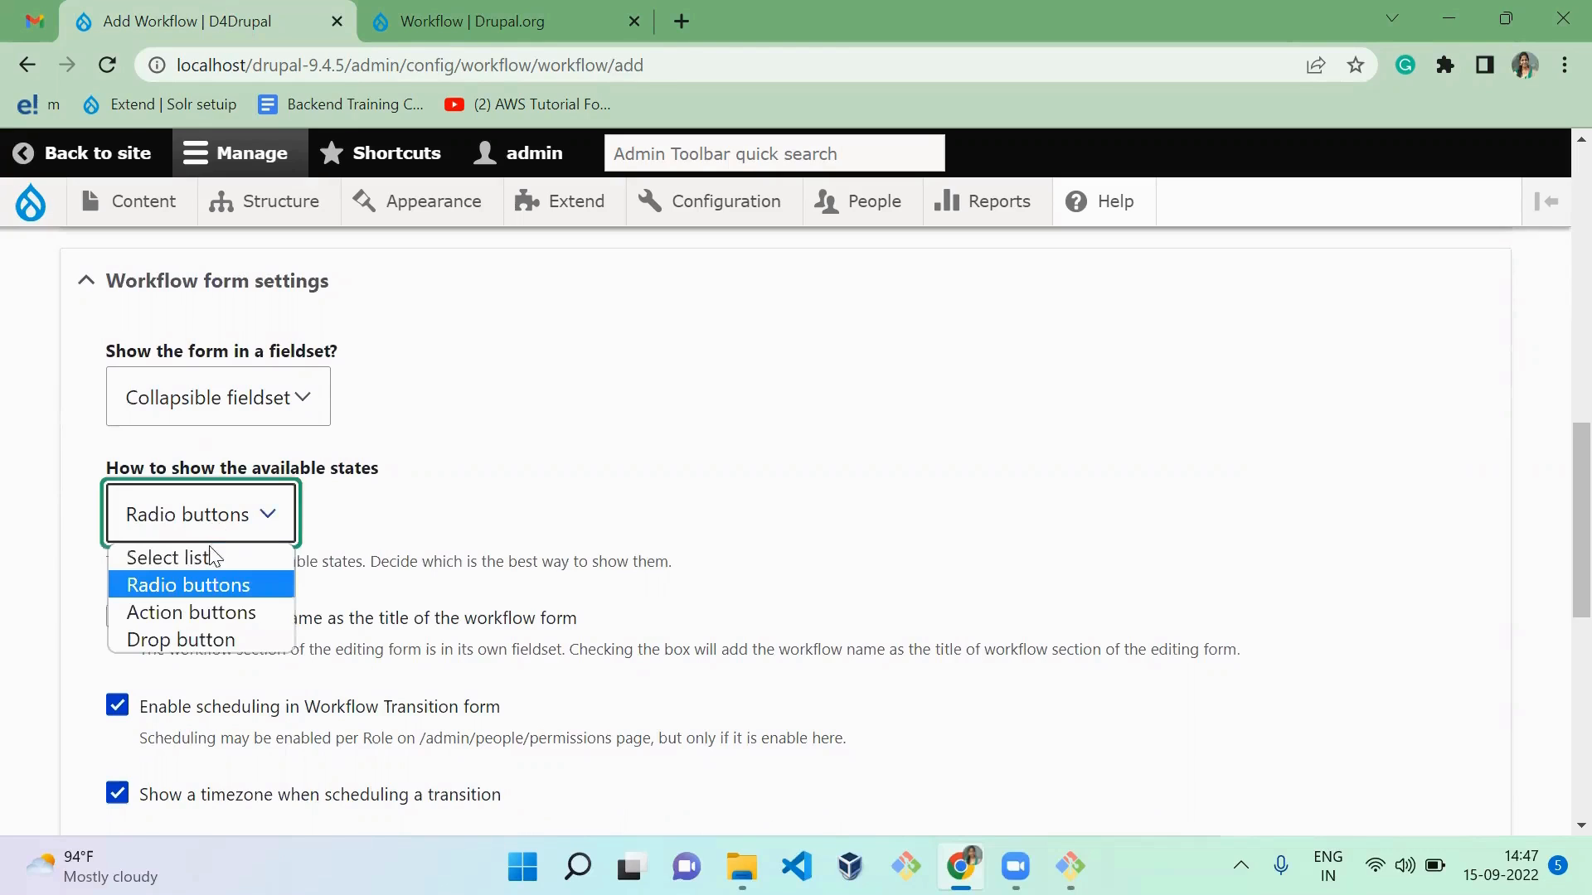
{"action": "left_click", "coordinate": [208, 557]}
Step: Enable using the workflow name as the form title and always updating the entity's last updated timestamp
{"action": "scroll", "coordinate": [484, 568], "scroll_direction": "down", "scroll_amount": 3}
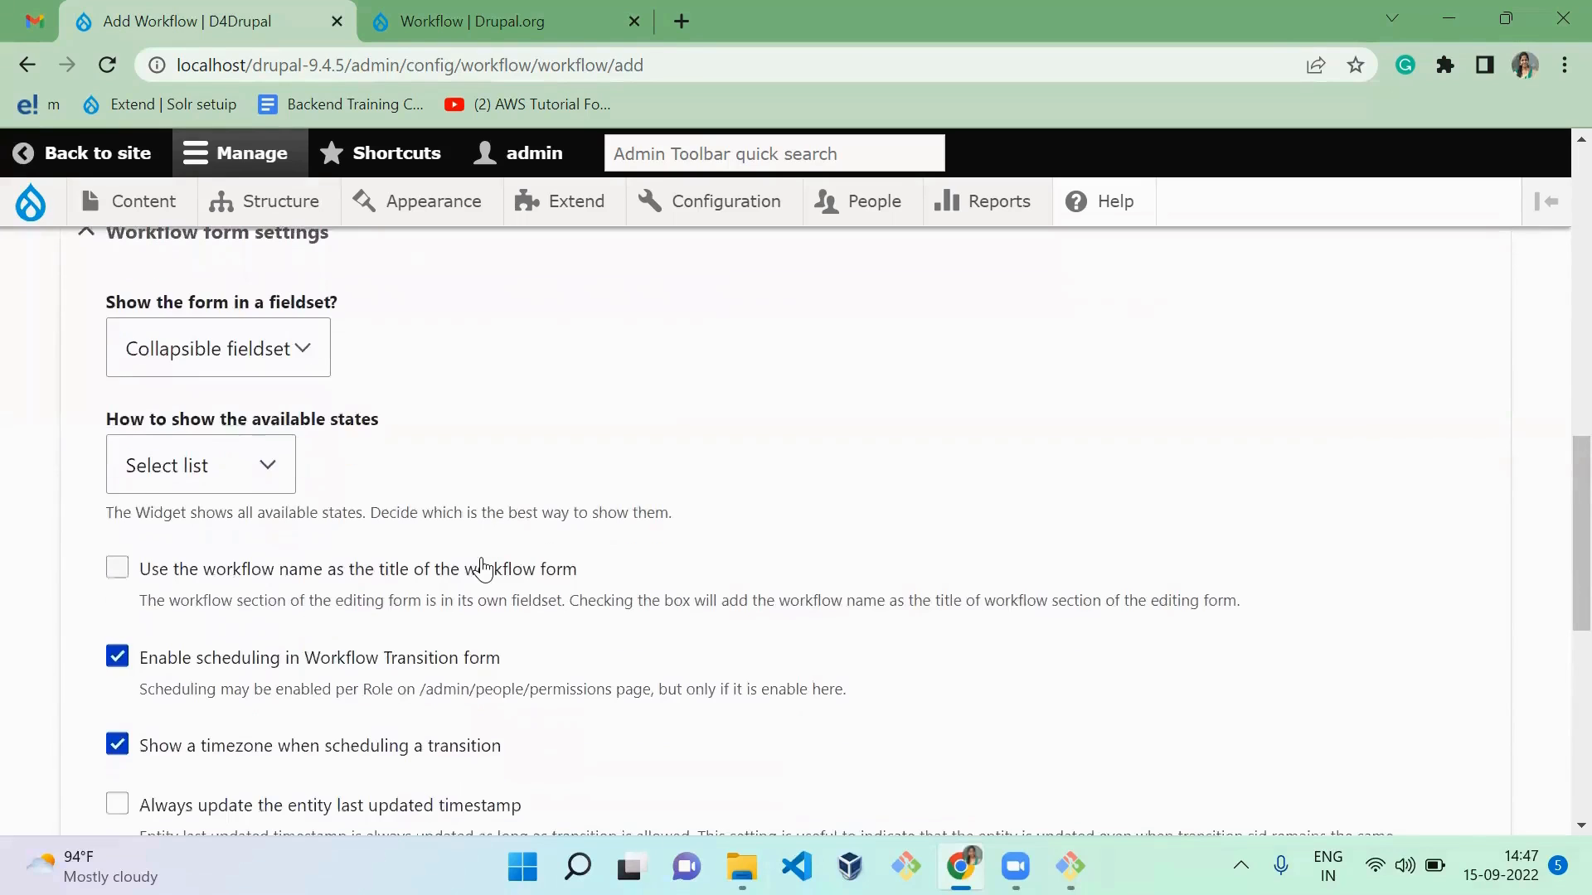
{"action": "scroll", "coordinate": [485, 567], "scroll_direction": "up", "scroll_amount": 1}
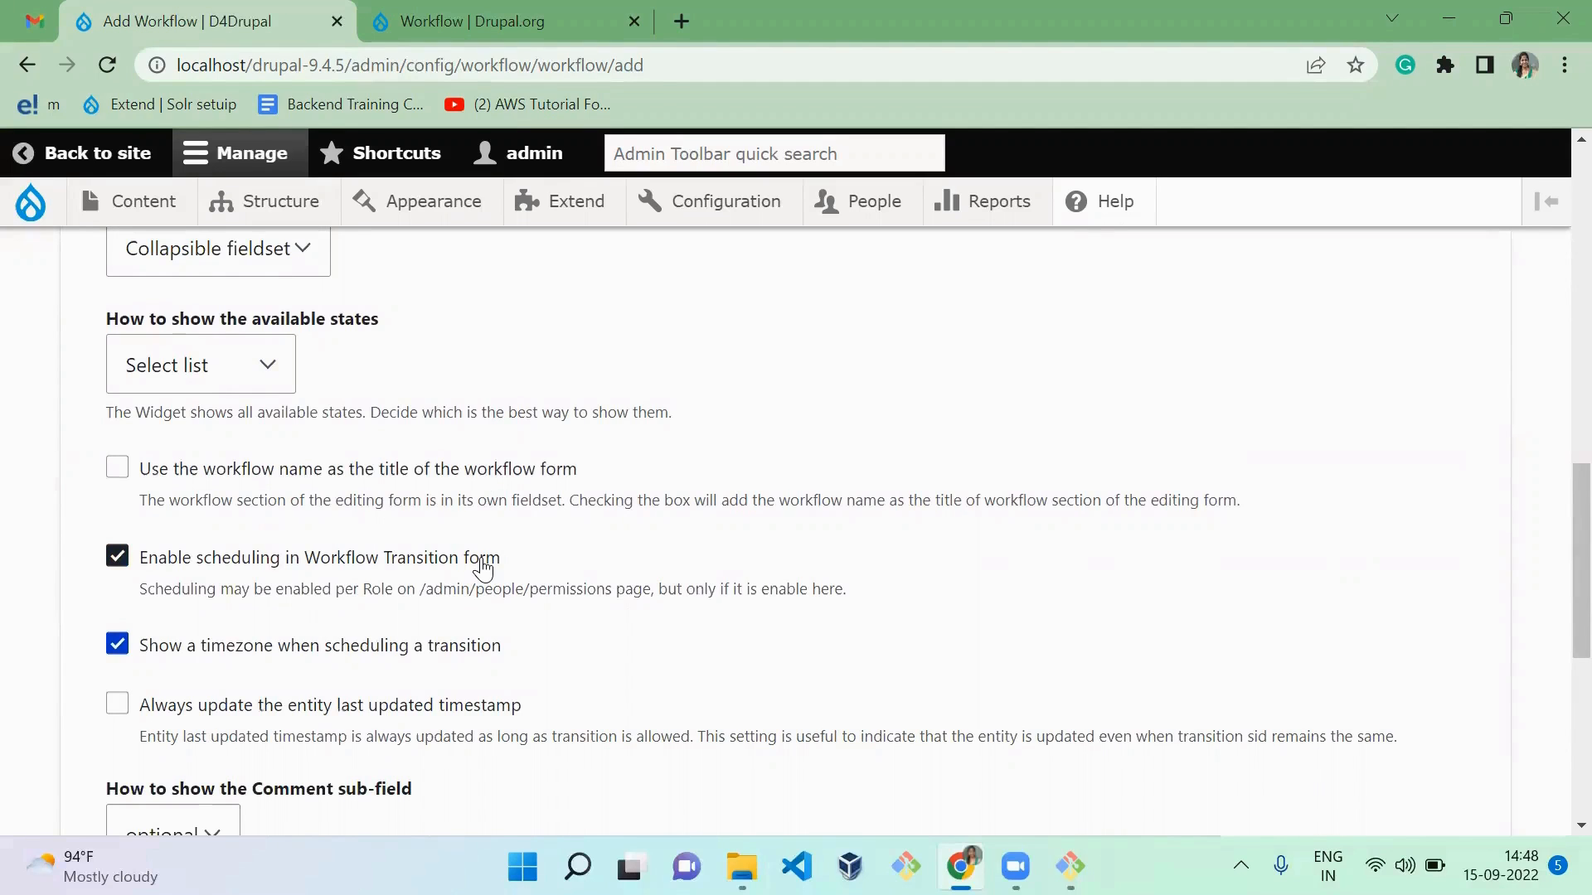
{"action": "left_click", "coordinate": [126, 474]}
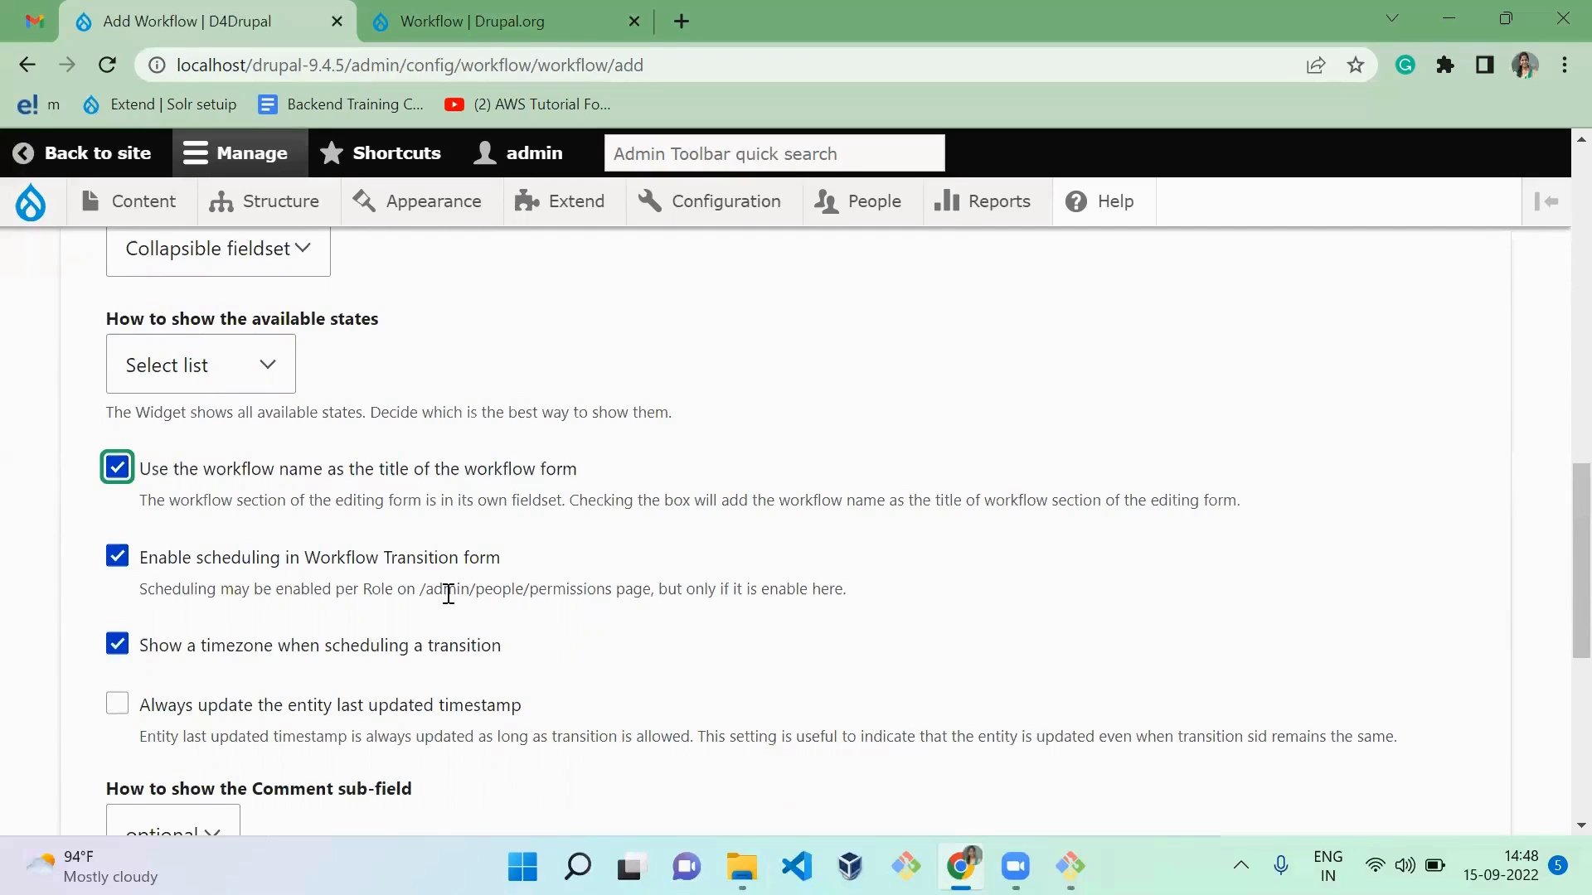
{"action": "scroll", "coordinate": [448, 594], "scroll_direction": "down", "scroll_amount": 3}
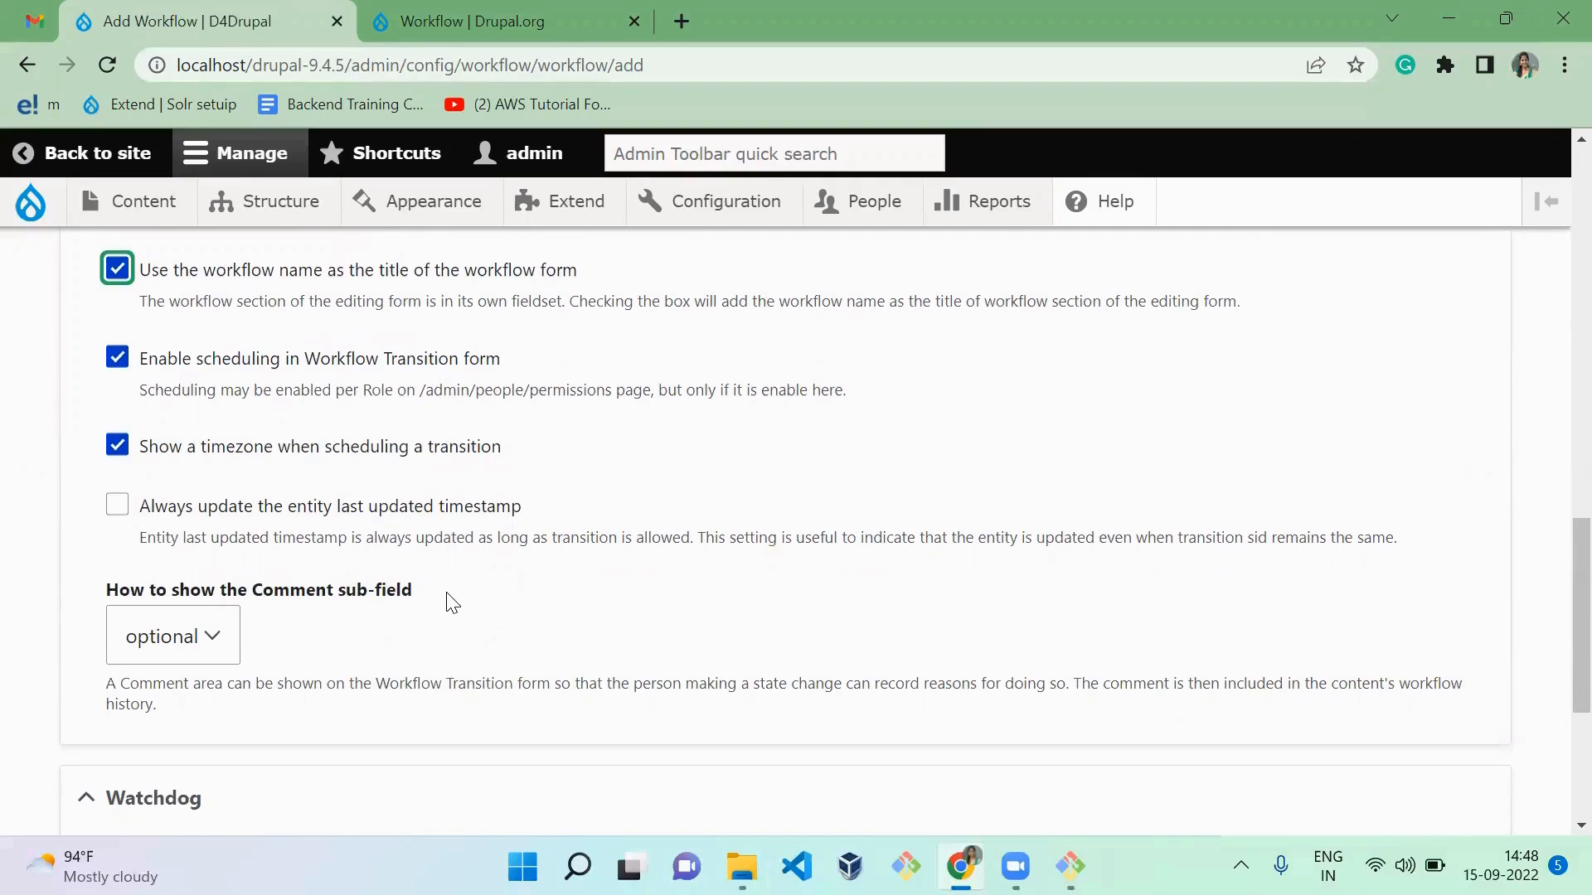
{"action": "left_click", "coordinate": [345, 520]}
Step: Keep the Comment sub-field optional and save the new workflow
{"action": "scroll", "coordinate": [489, 665], "scroll_direction": "down", "scroll_amount": 1}
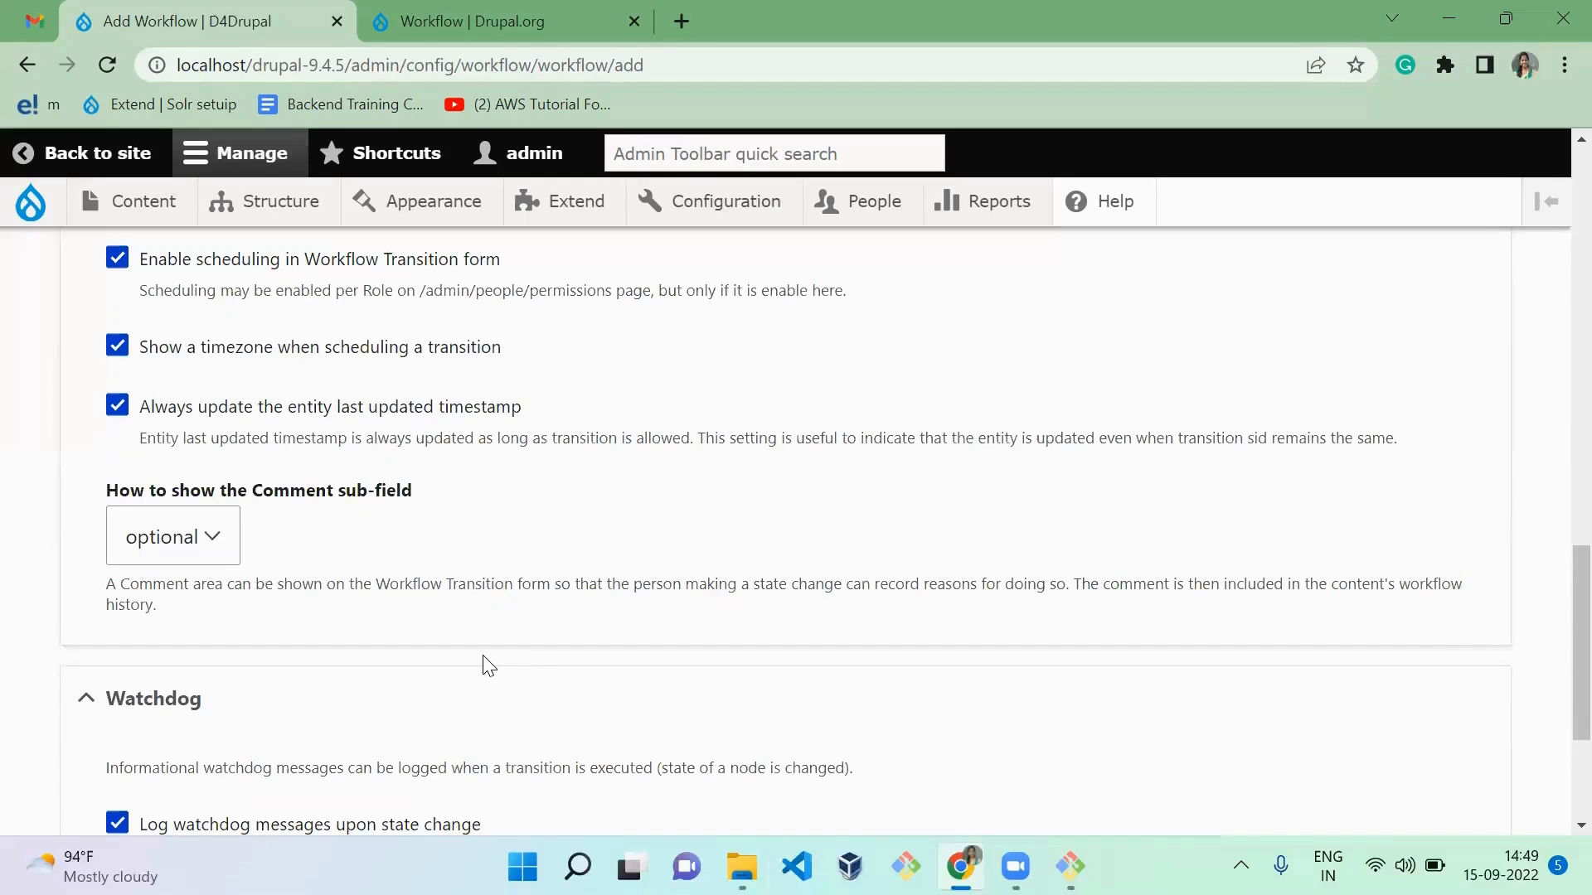
{"action": "left_click", "coordinate": [182, 534]}
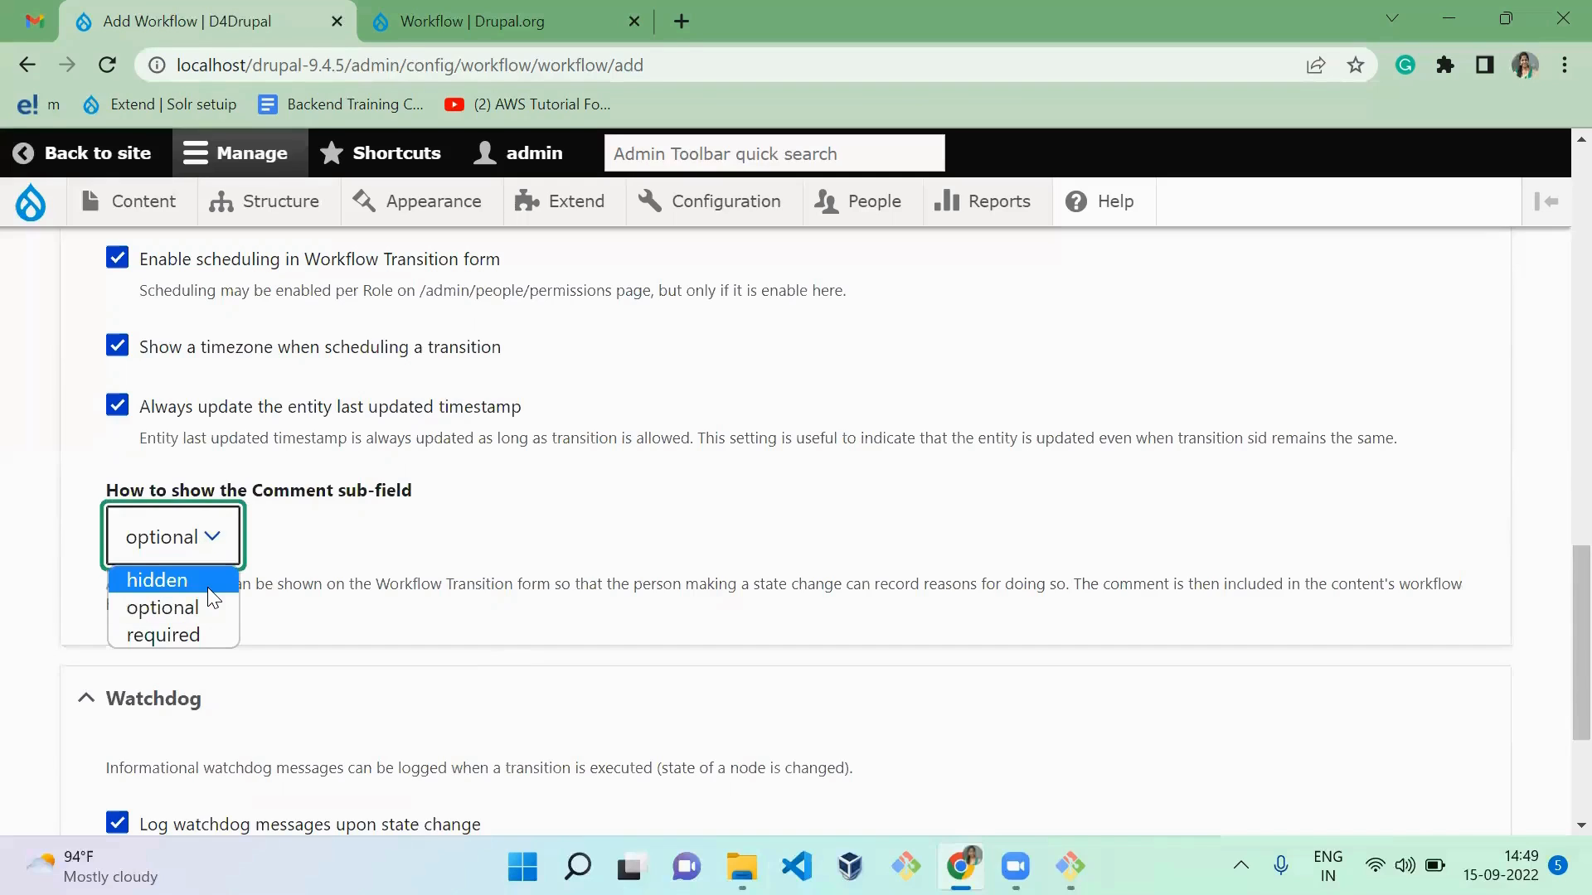
{"action": "left_click", "coordinate": [554, 618]}
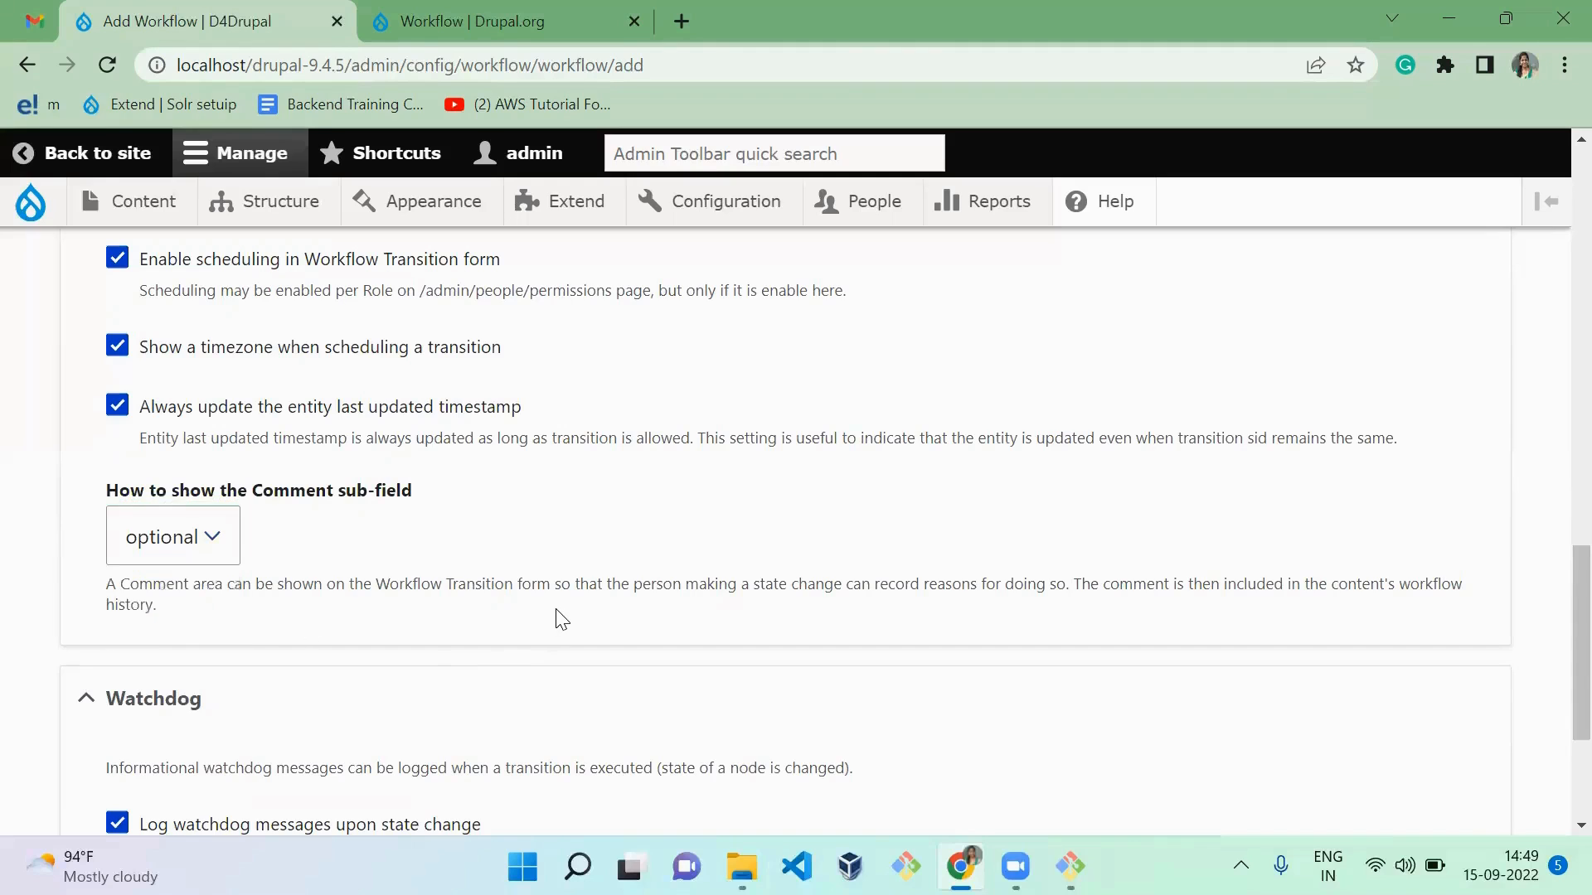
{"action": "scroll", "coordinate": [560, 620], "scroll_direction": "down", "scroll_amount": 1}
{"action": "scroll", "coordinate": [557, 619], "scroll_direction": "down", "scroll_amount": 3}
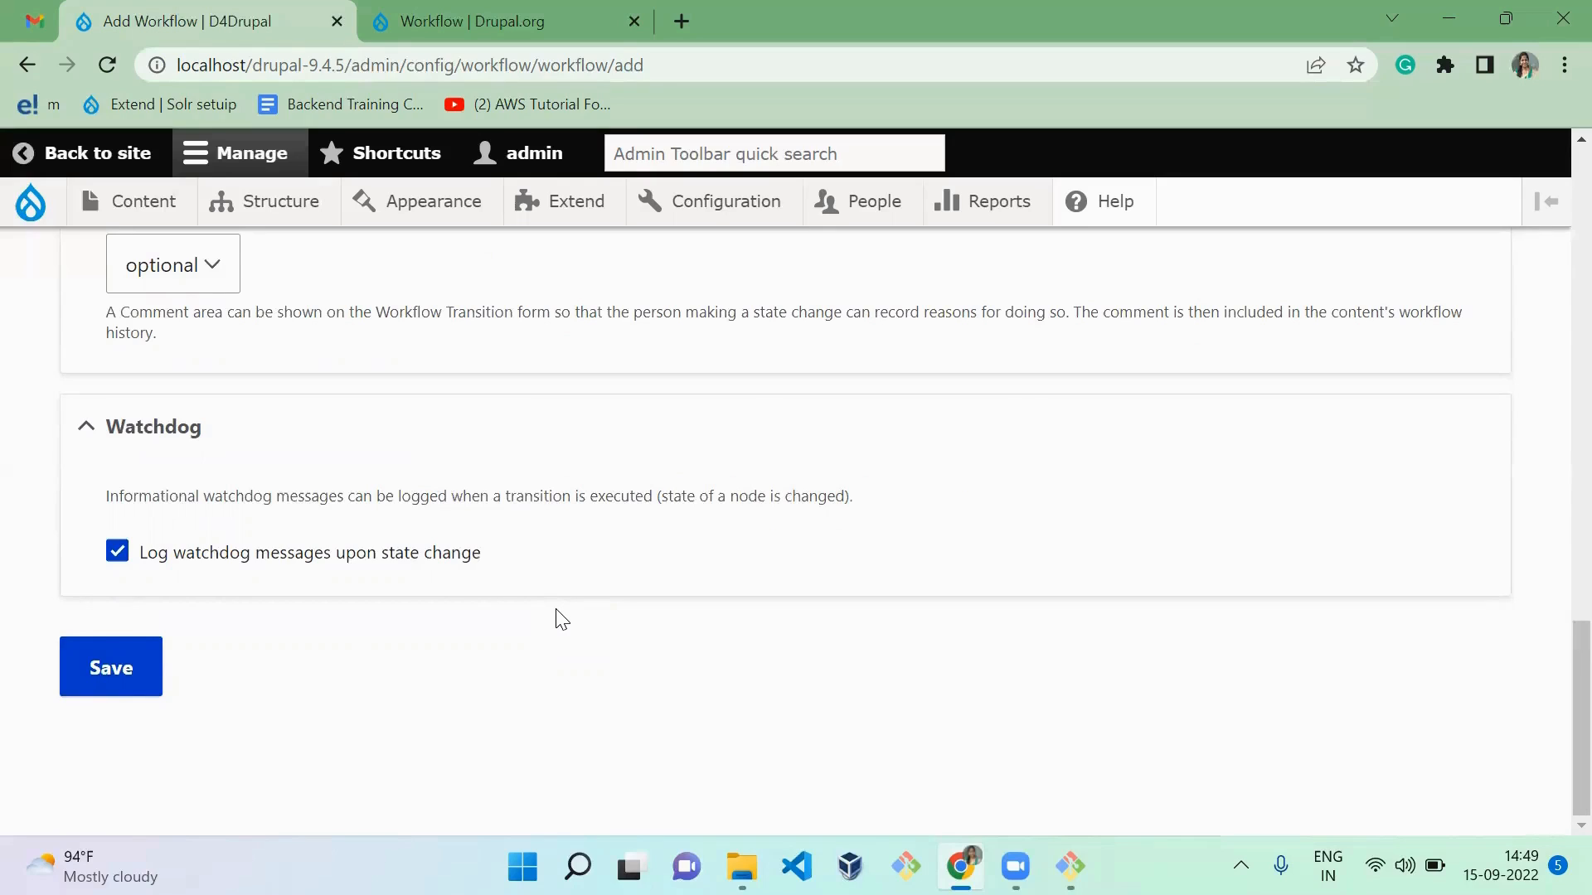
{"action": "left_click", "coordinate": [139, 668]}
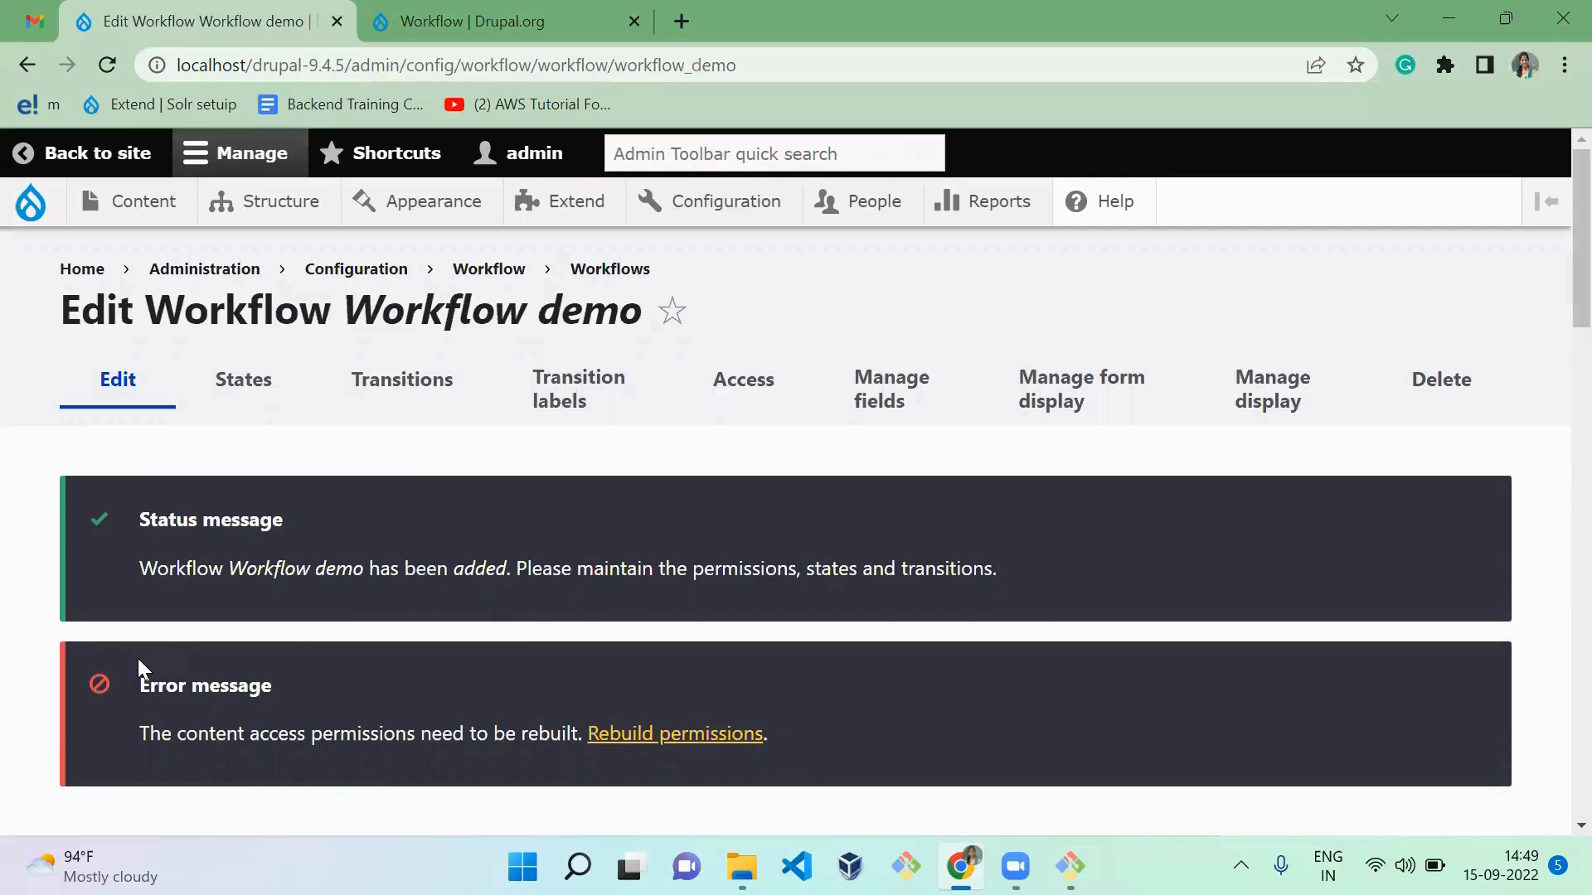
Step: Add a state labelled "Draft" to the Workflow demo workflow's states
{"action": "left_click", "coordinate": [278, 401]}
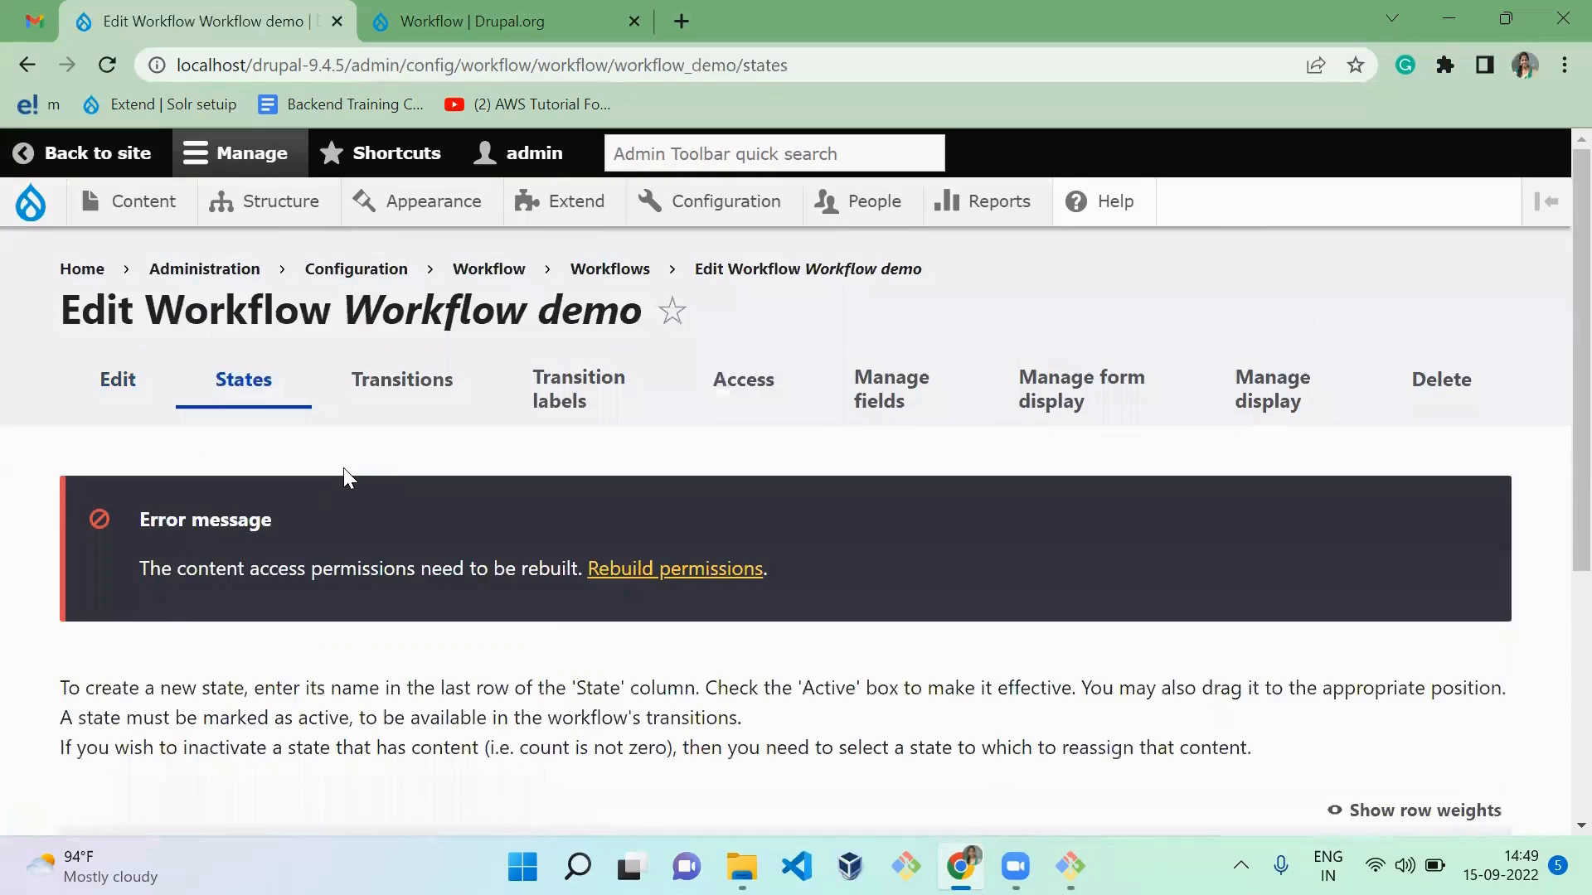
{"action": "scroll", "coordinate": [343, 467], "scroll_direction": "down", "scroll_amount": 5}
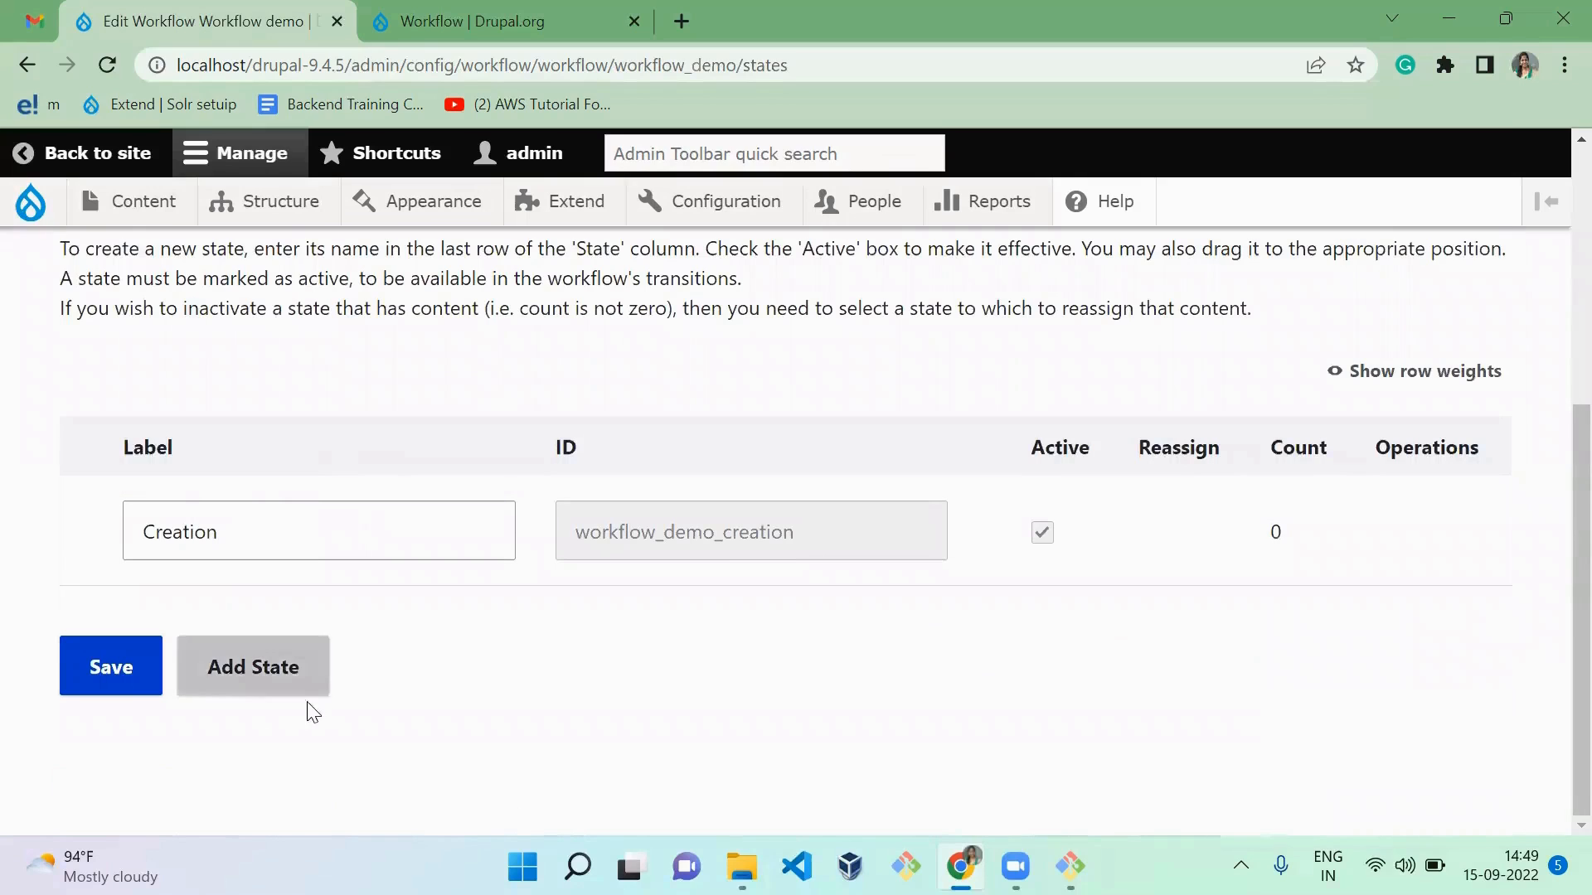
{"action": "left_click", "coordinate": [259, 689]}
{"action": "left_click", "coordinate": [291, 552]}
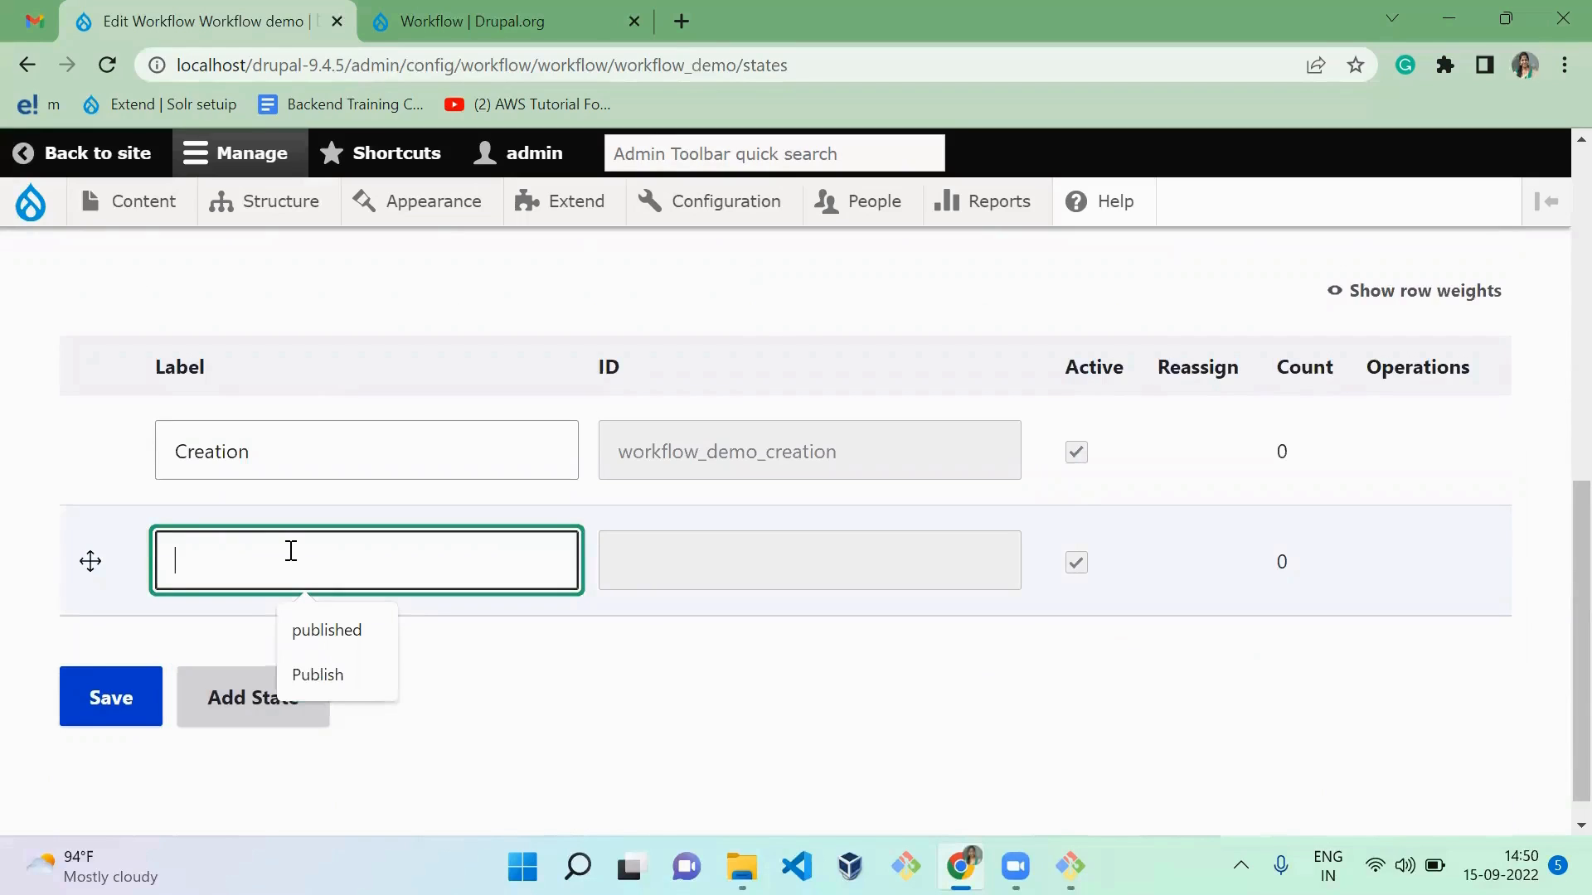
{"action": "type", "text": "Draft"}
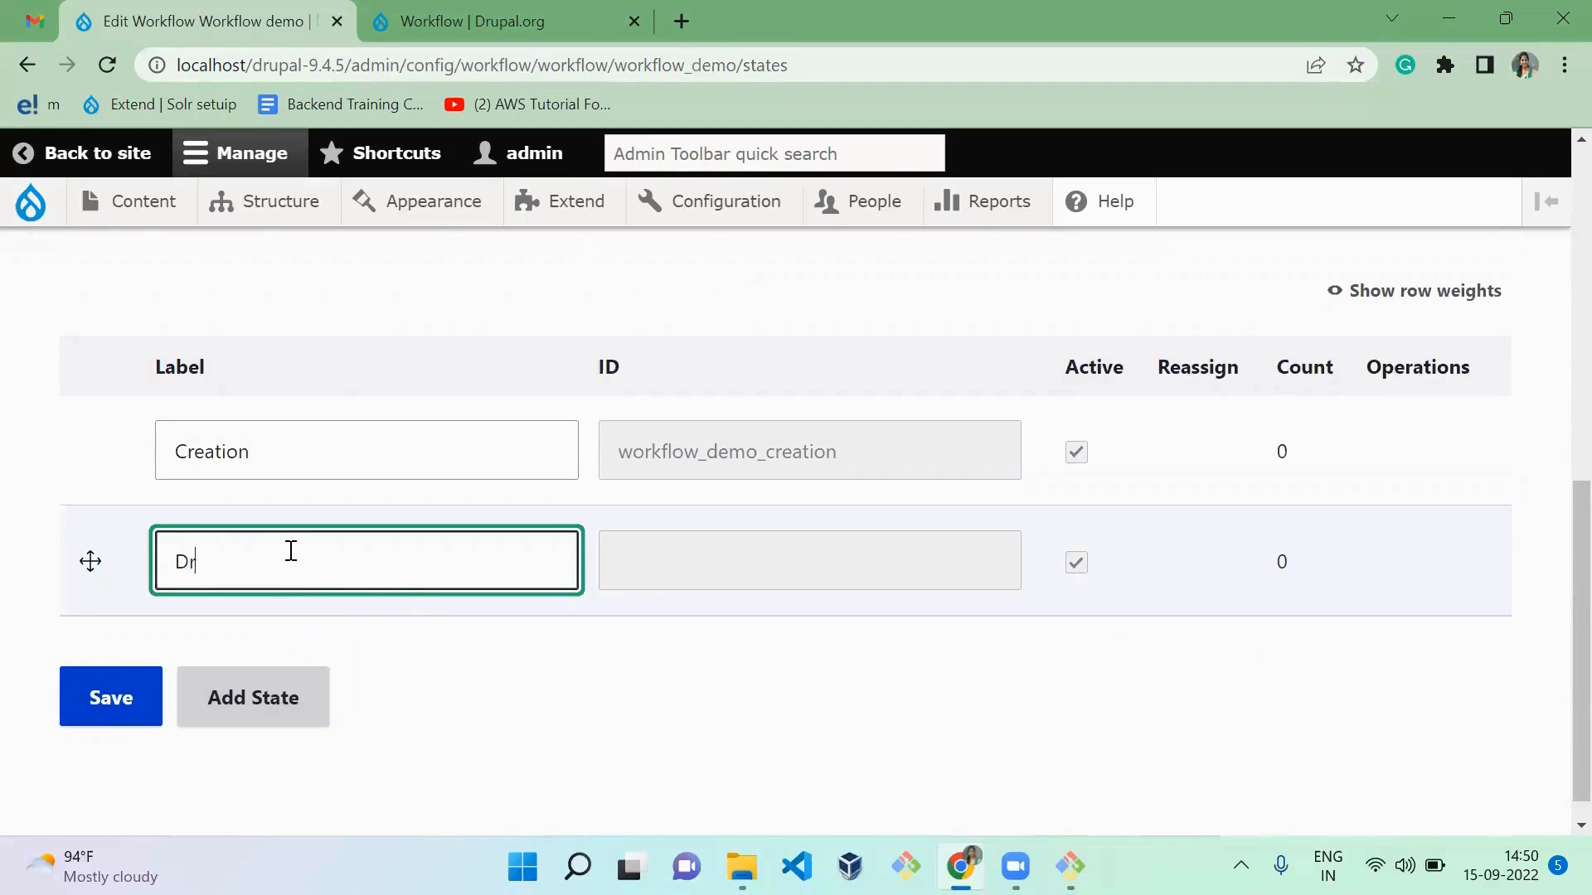
Step: Add another workflow state labelled "Review"
{"action": "left_click", "coordinate": [277, 699]}
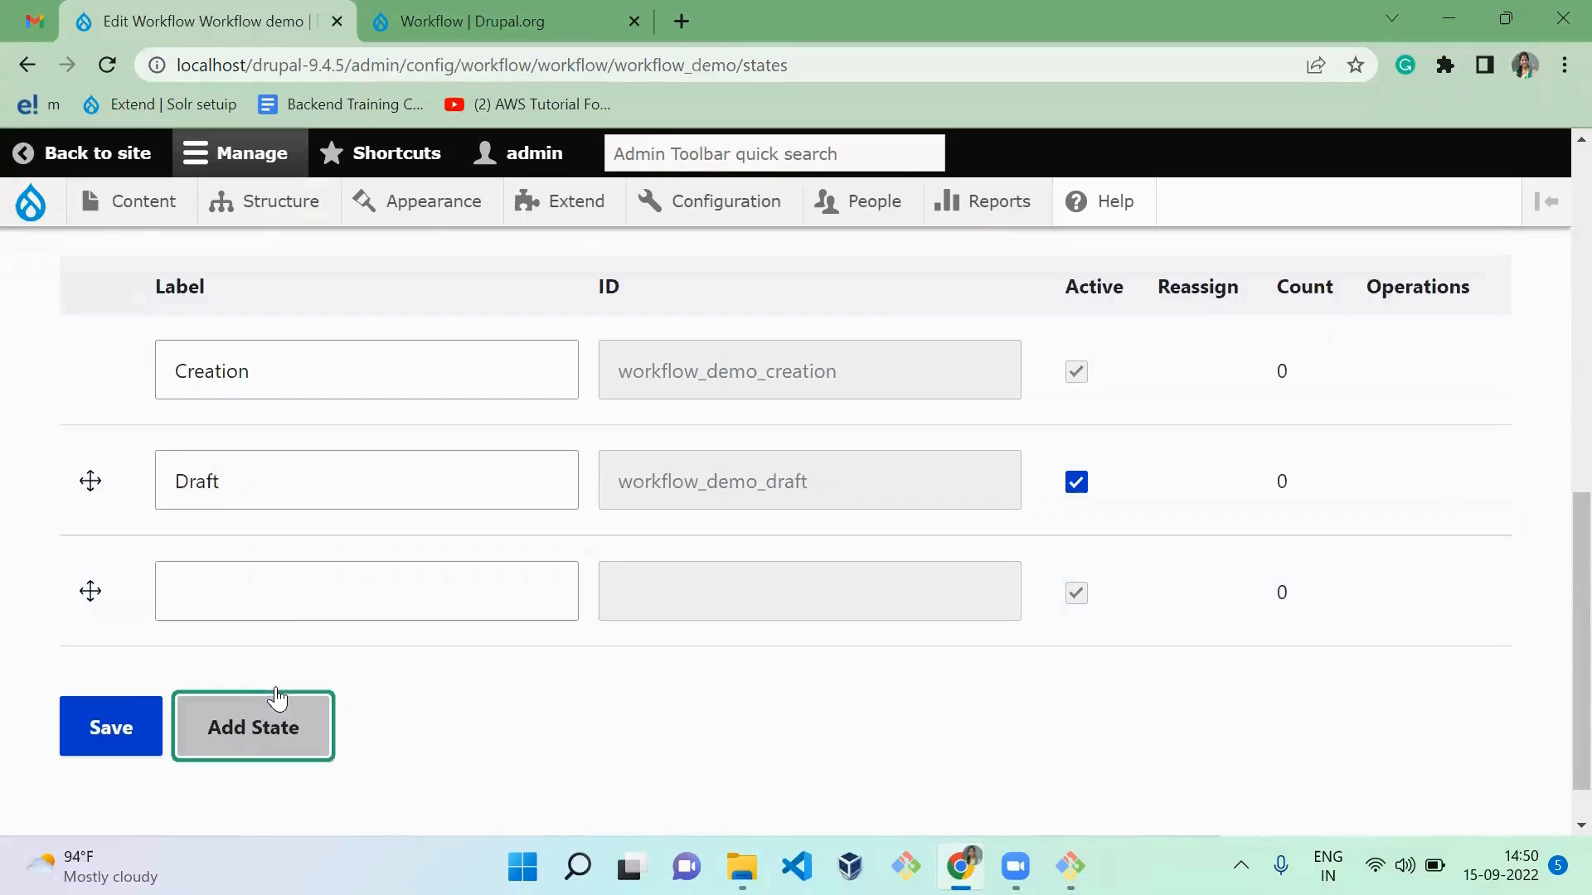
{"action": "left_click", "coordinate": [271, 585]}
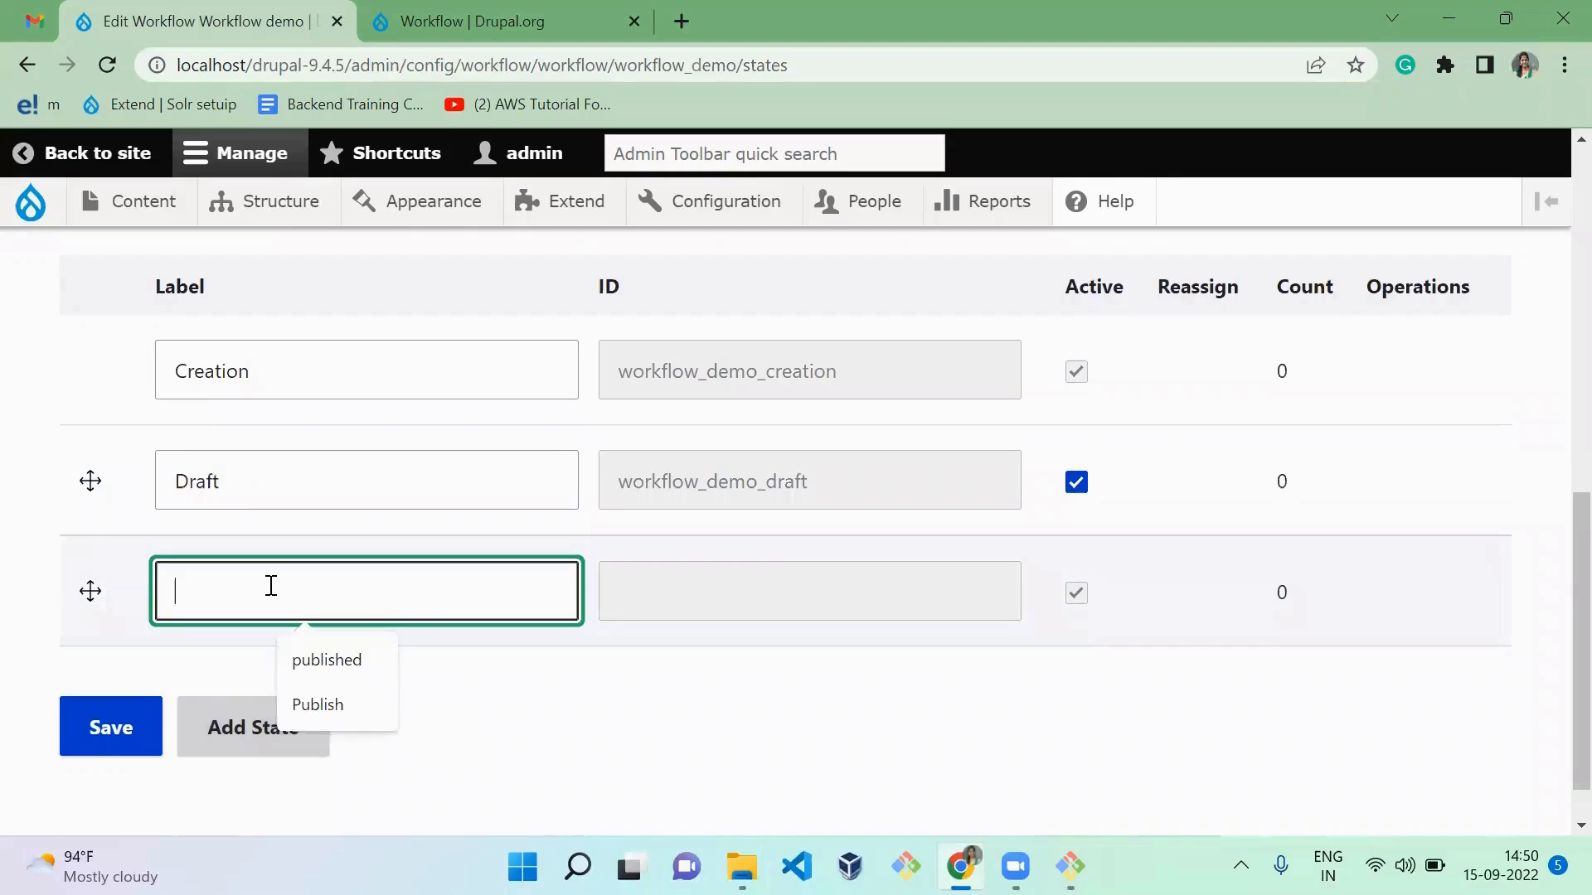
{"action": "type", "text": "Rece"}
{"action": "key", "text": "BackSpace"}
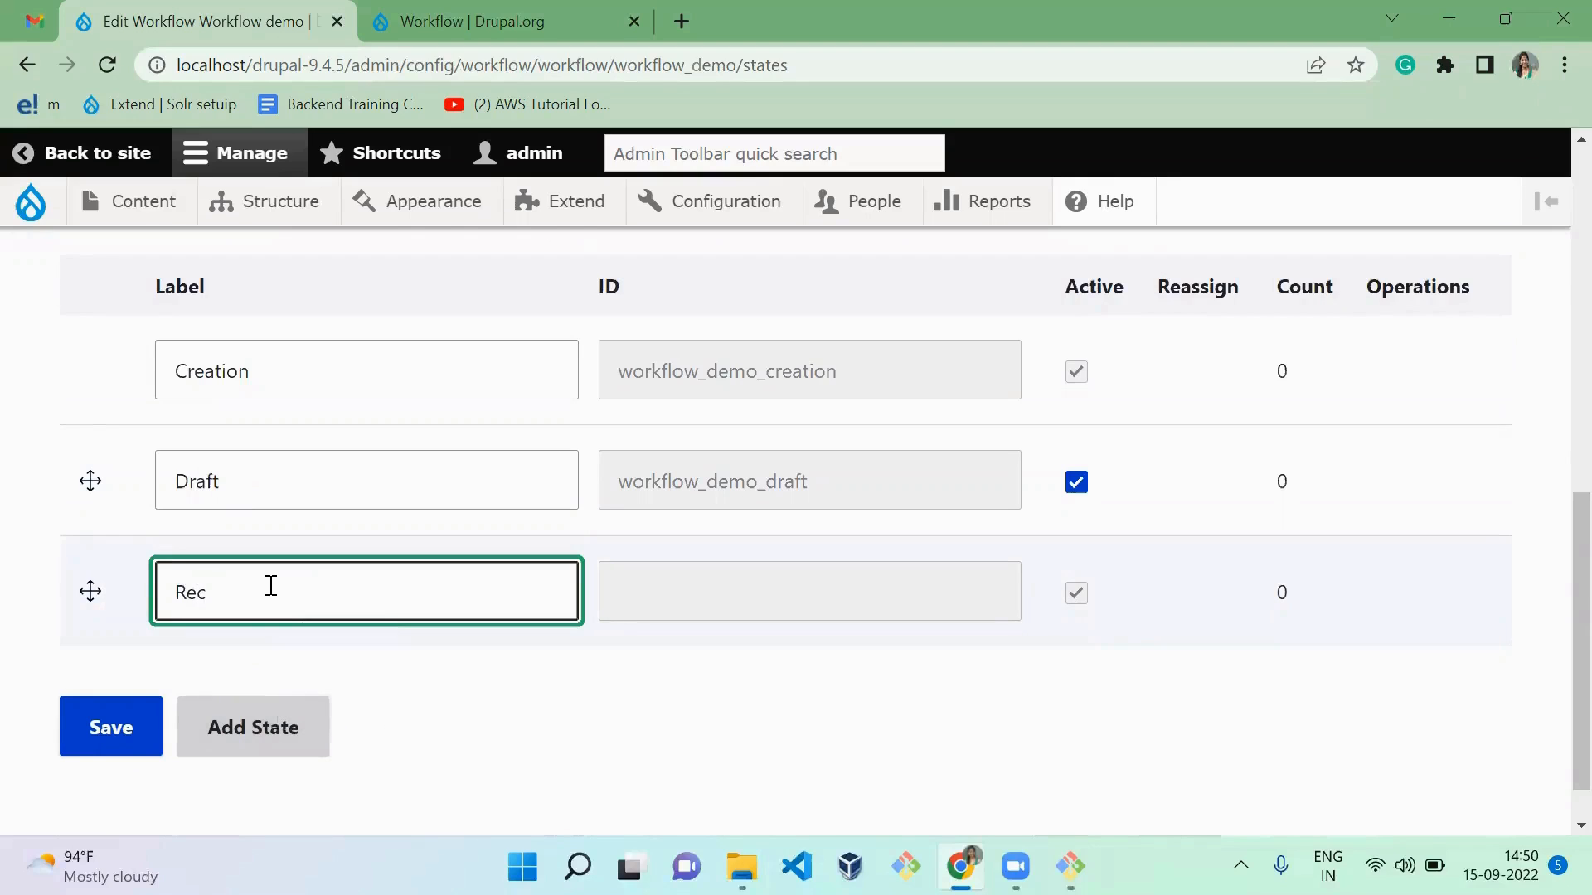
{"action": "key", "text": "BackSpace"}
{"action": "type", "text": "view"}
Step: Add a further workflow state labelled "Approver"
{"action": "left_click", "coordinate": [259, 763]}
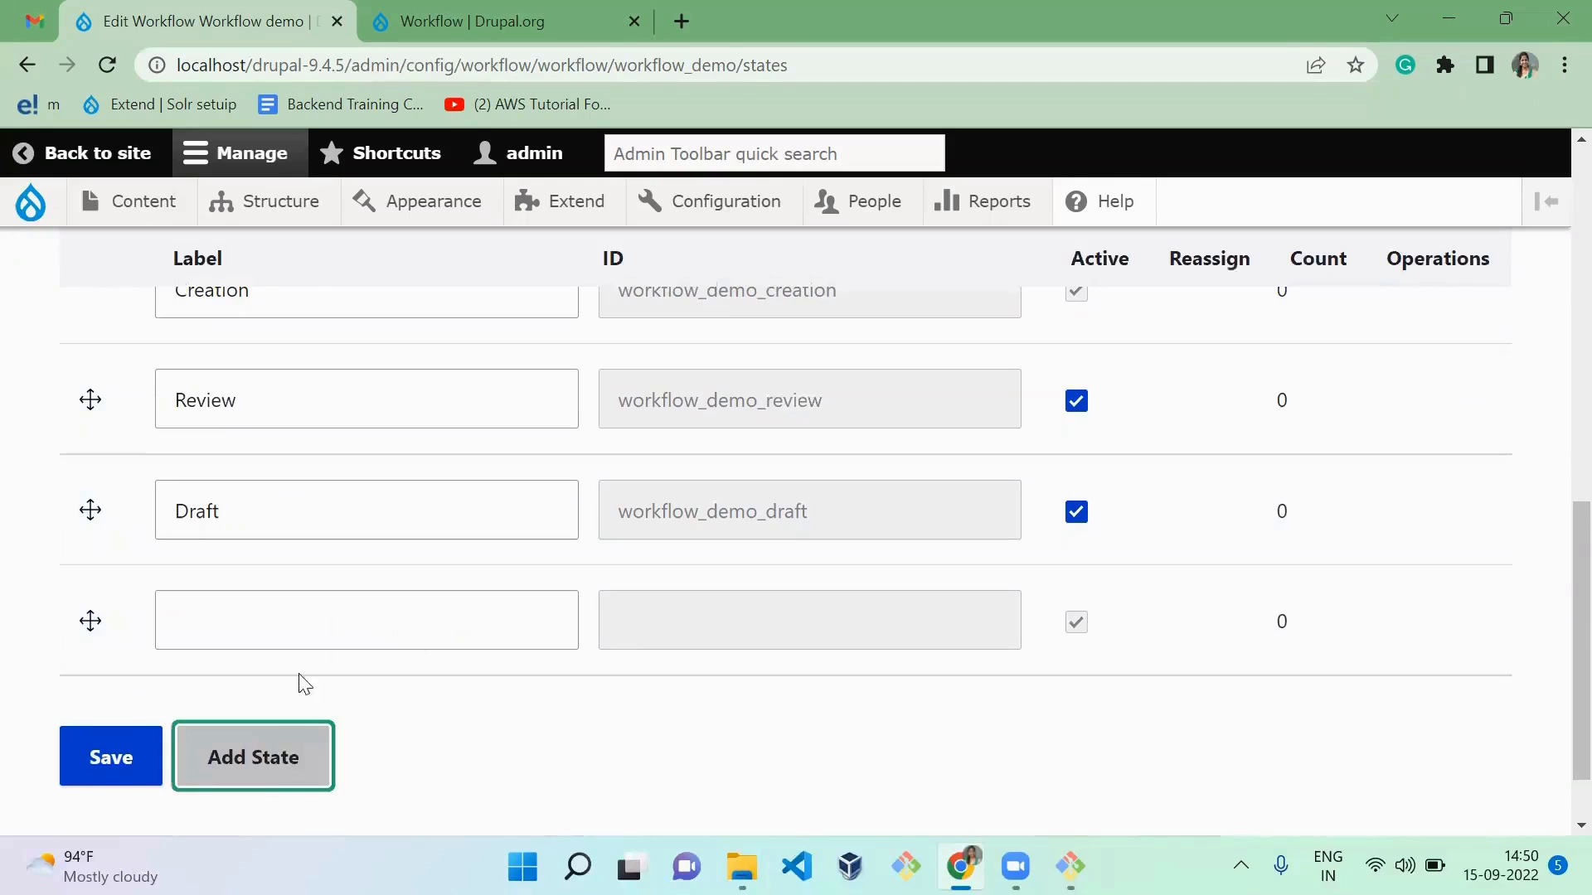
{"action": "left_click", "coordinate": [254, 599]}
{"action": "type", "text": "Appro"}
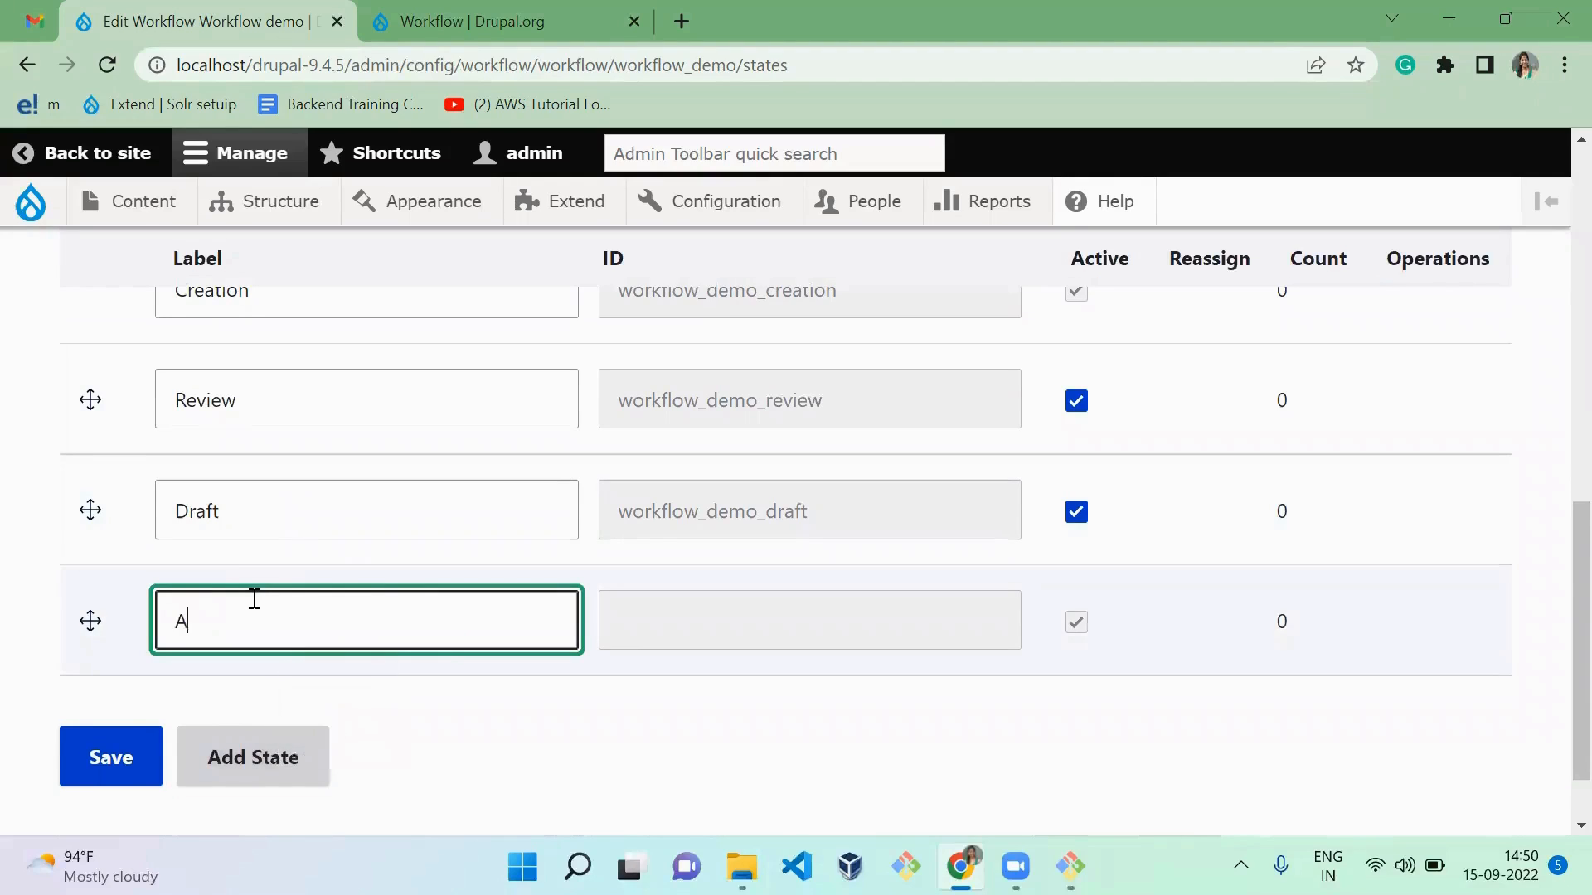
{"action": "type", "text": "rover"}
Step: Add a workflow state labelled "Publish" below the Approver state
{"action": "left_click", "coordinate": [259, 757]}
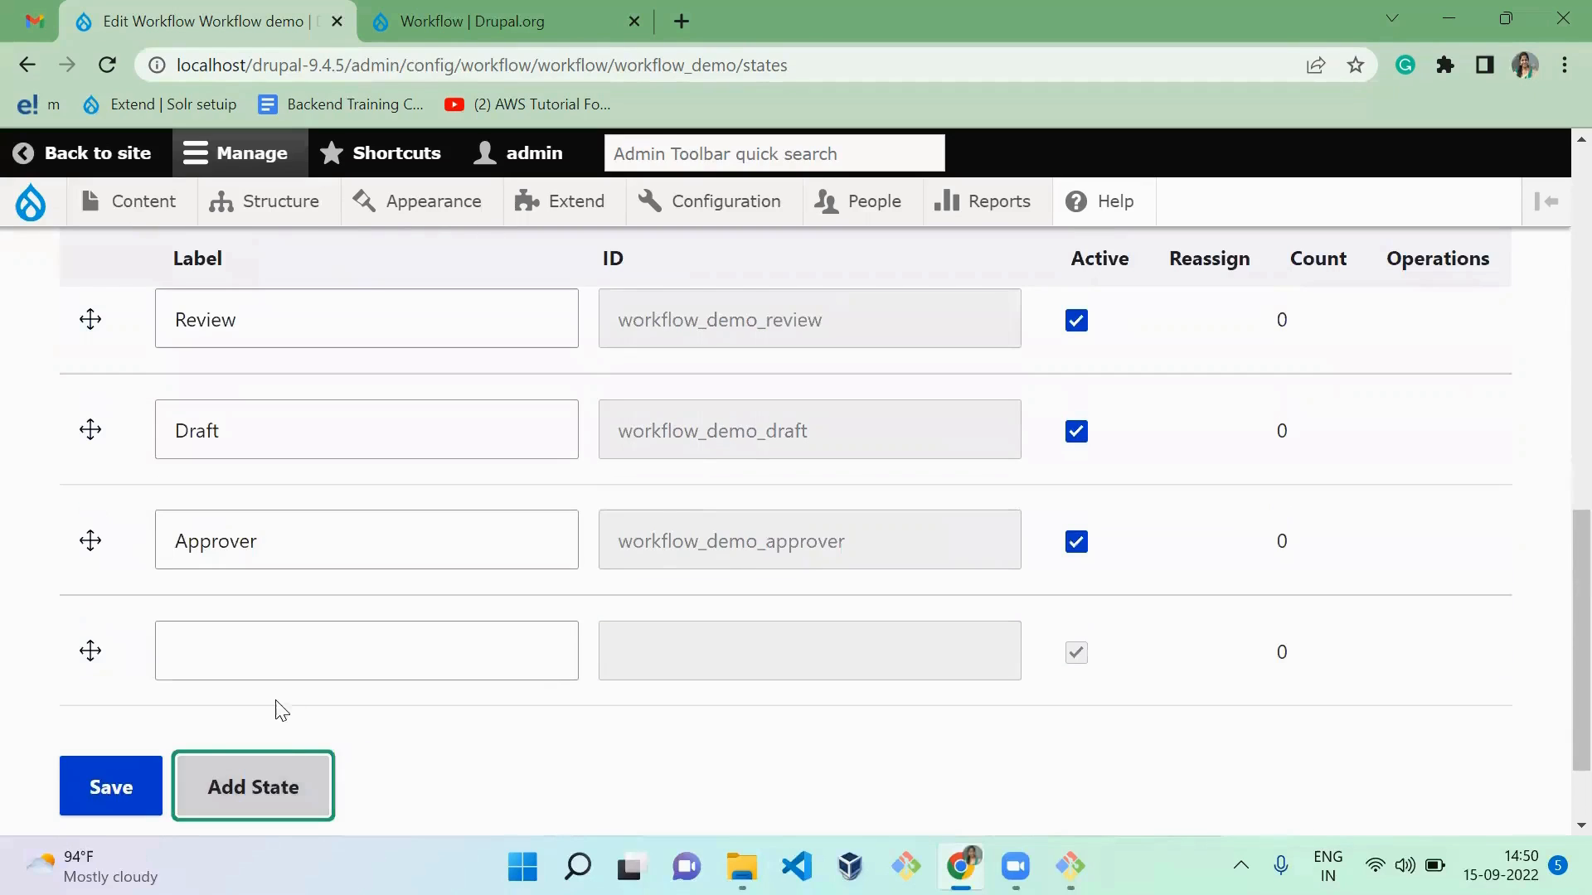
{"action": "left_click", "coordinate": [301, 660]}
{"action": "type", "text": "Pib"}
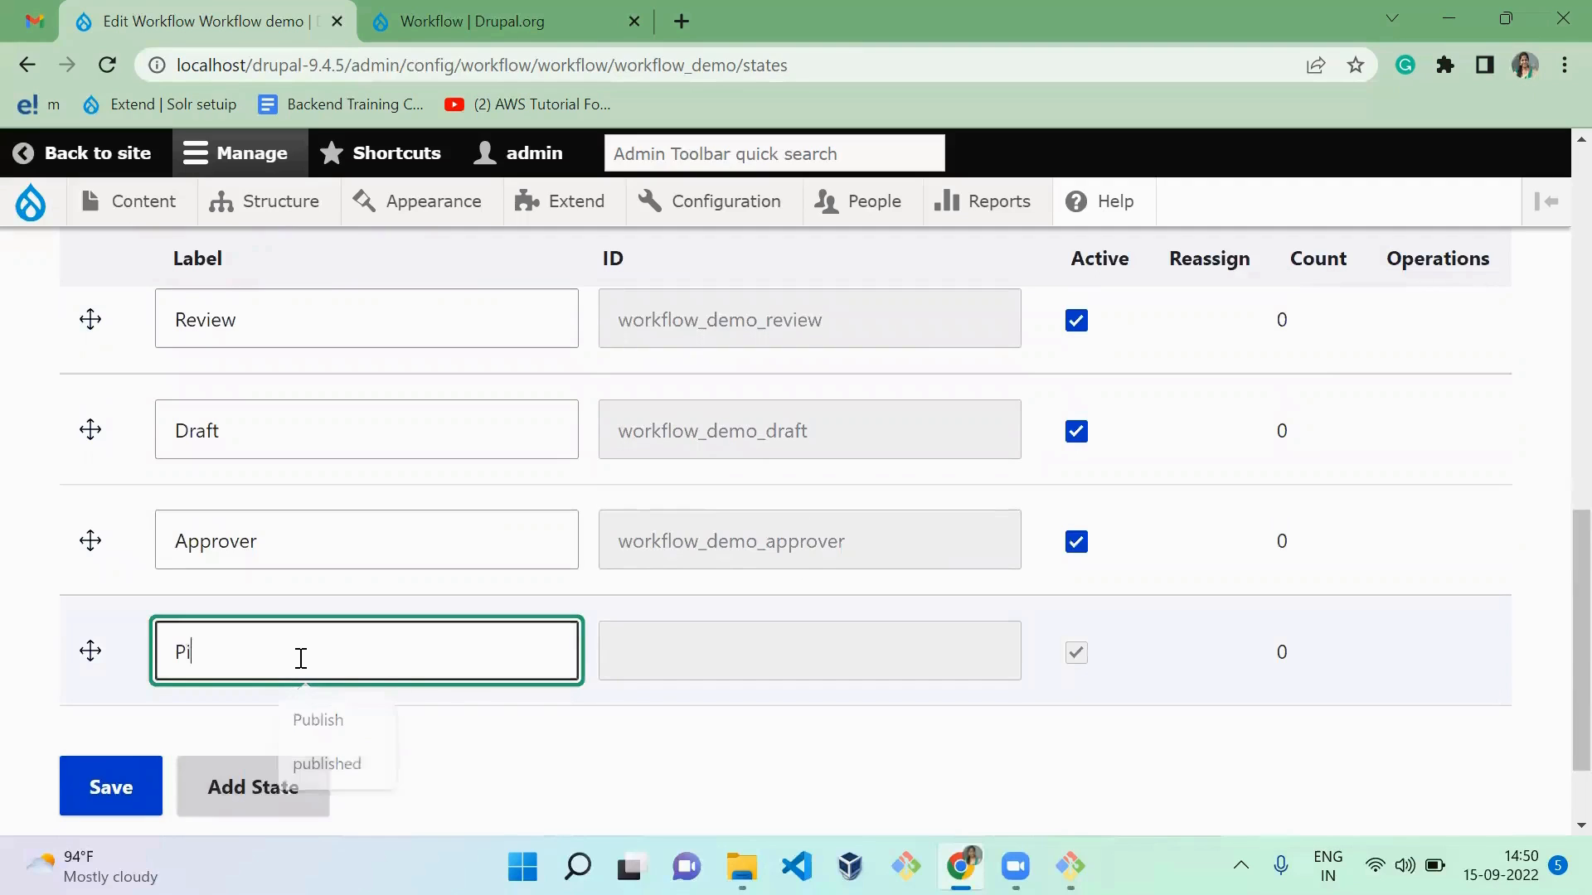
{"action": "key", "text": "BackSpace"}
{"action": "key", "text": "BackSpace"}
{"action": "type", "text": "ublish"}
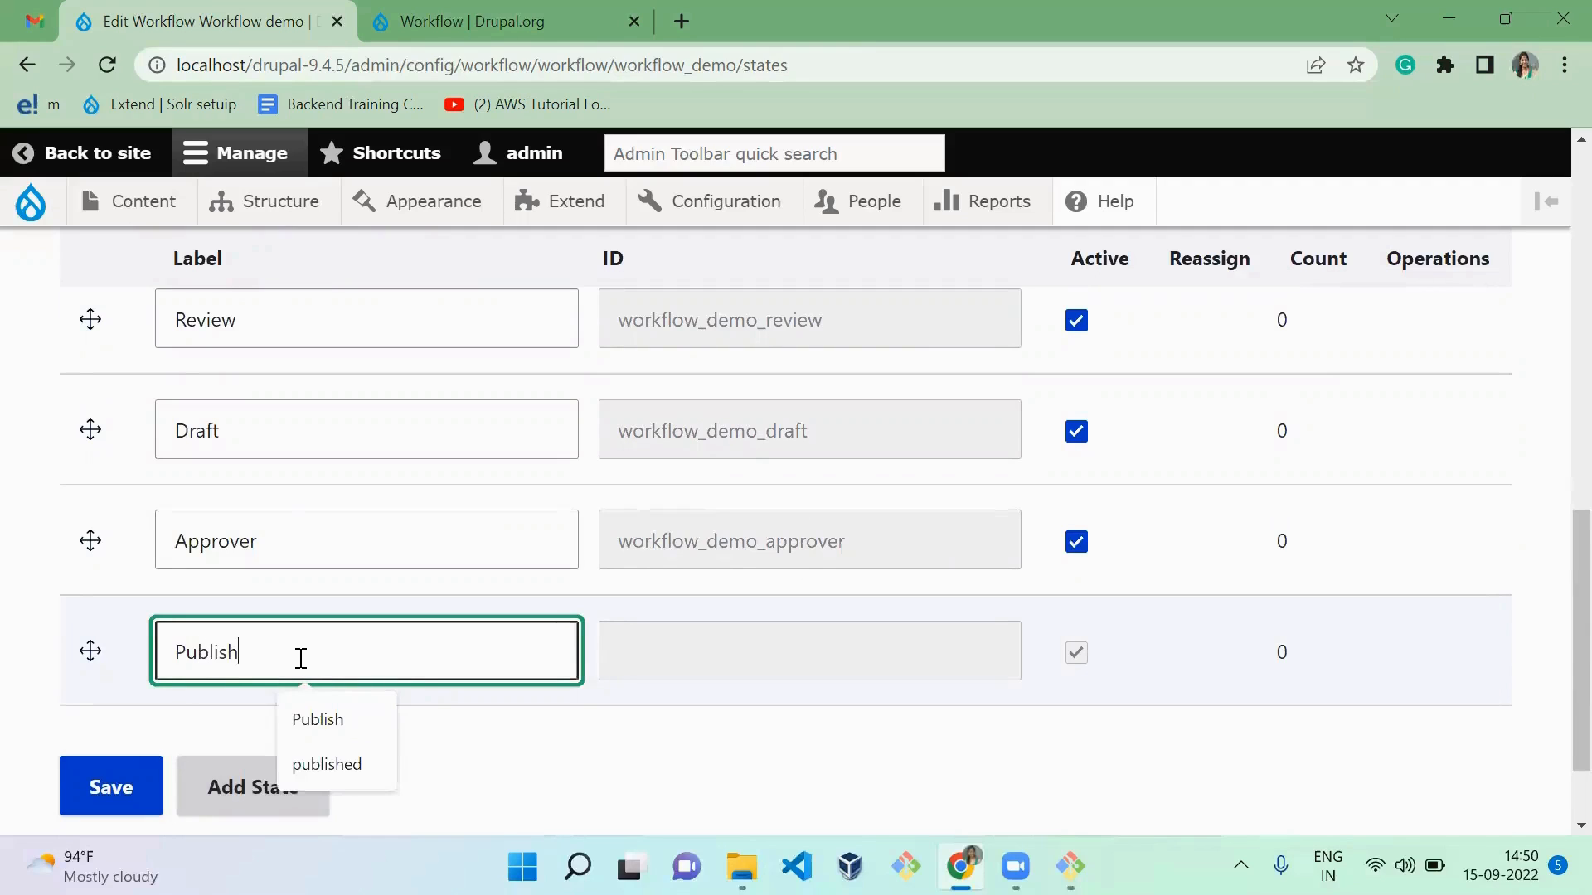
Step: Relabel the Approver state as "Approve" and save the workflow states
{"action": "left_click", "coordinate": [291, 538]}
{"action": "left_click", "coordinate": [125, 786]}
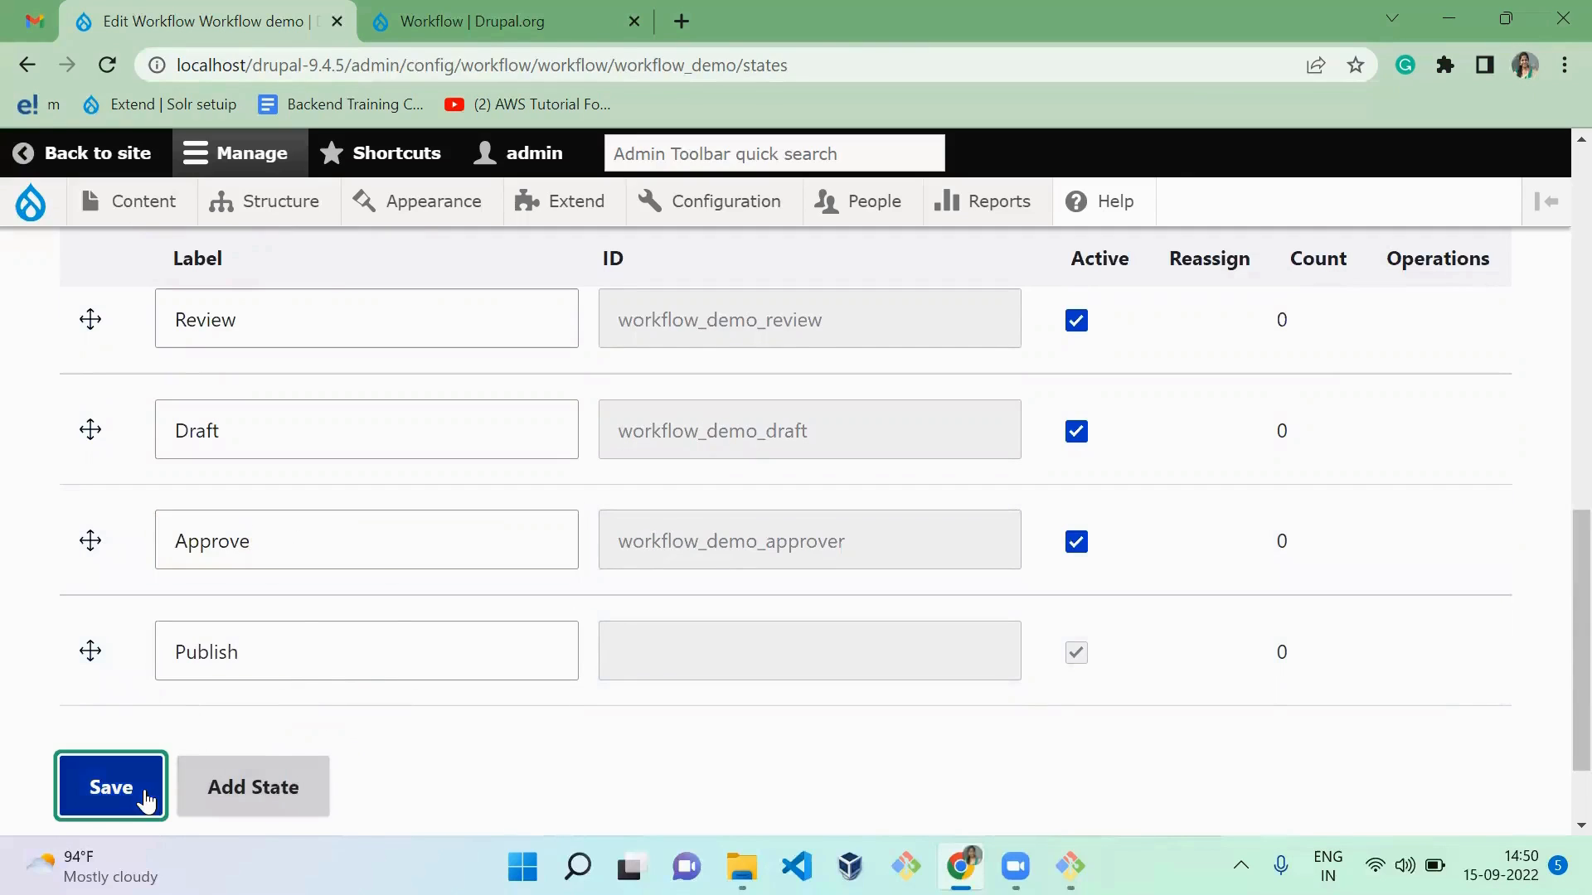
Step: Reorder the states after Creation as Draft, Review, Approve, Publish and save the new order
{"action": "scroll", "coordinate": [435, 552], "scroll_direction": "down", "scroll_amount": 8}
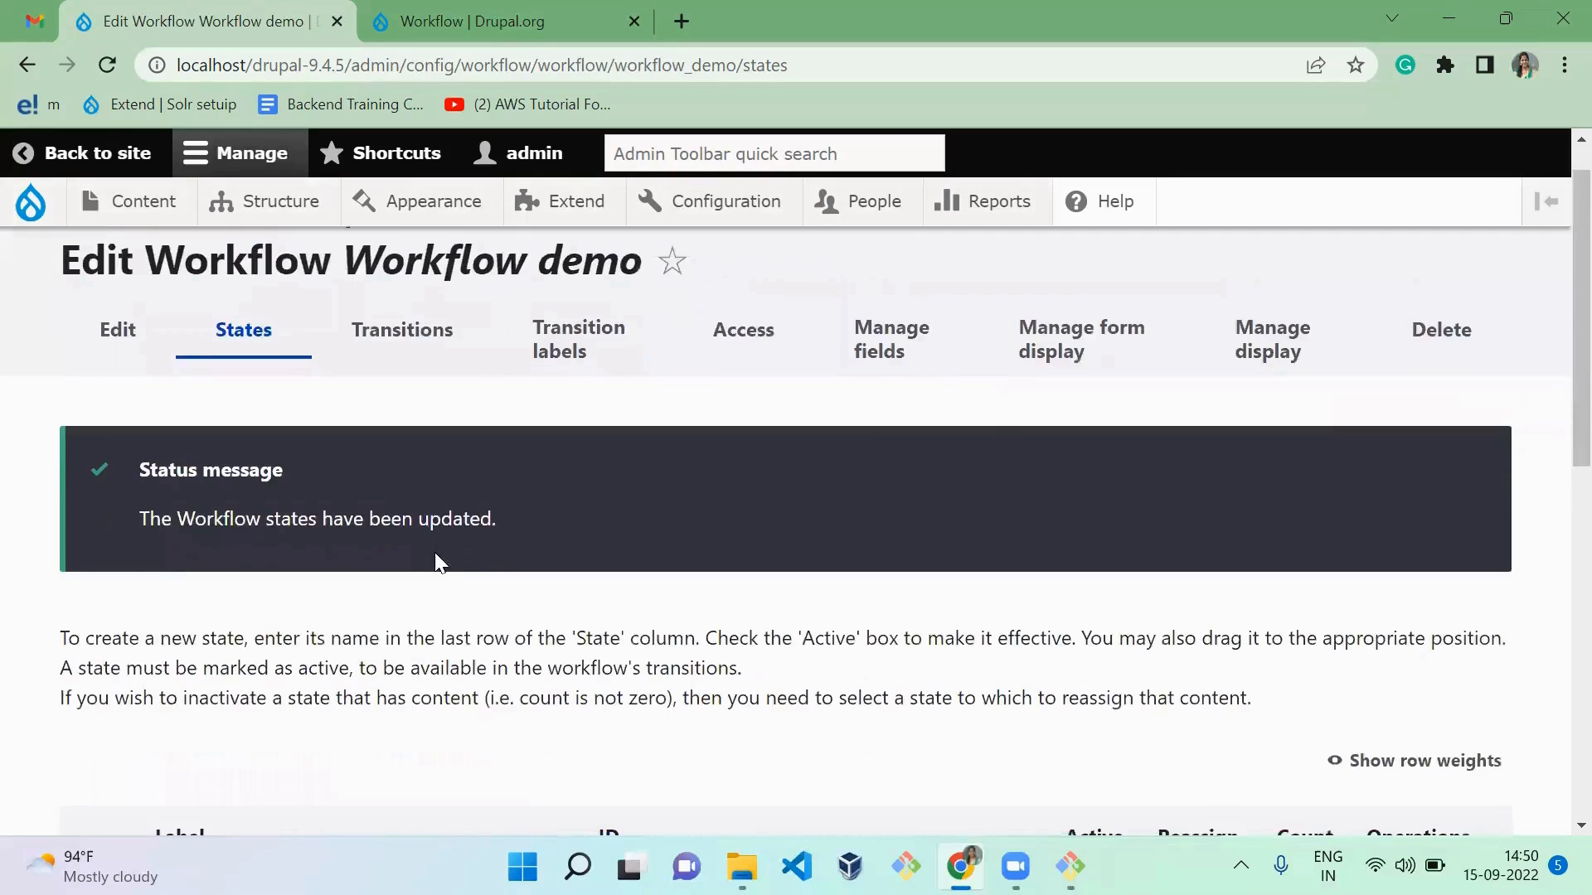
{"action": "scroll", "coordinate": [437, 553], "scroll_direction": "up", "scroll_amount": 3}
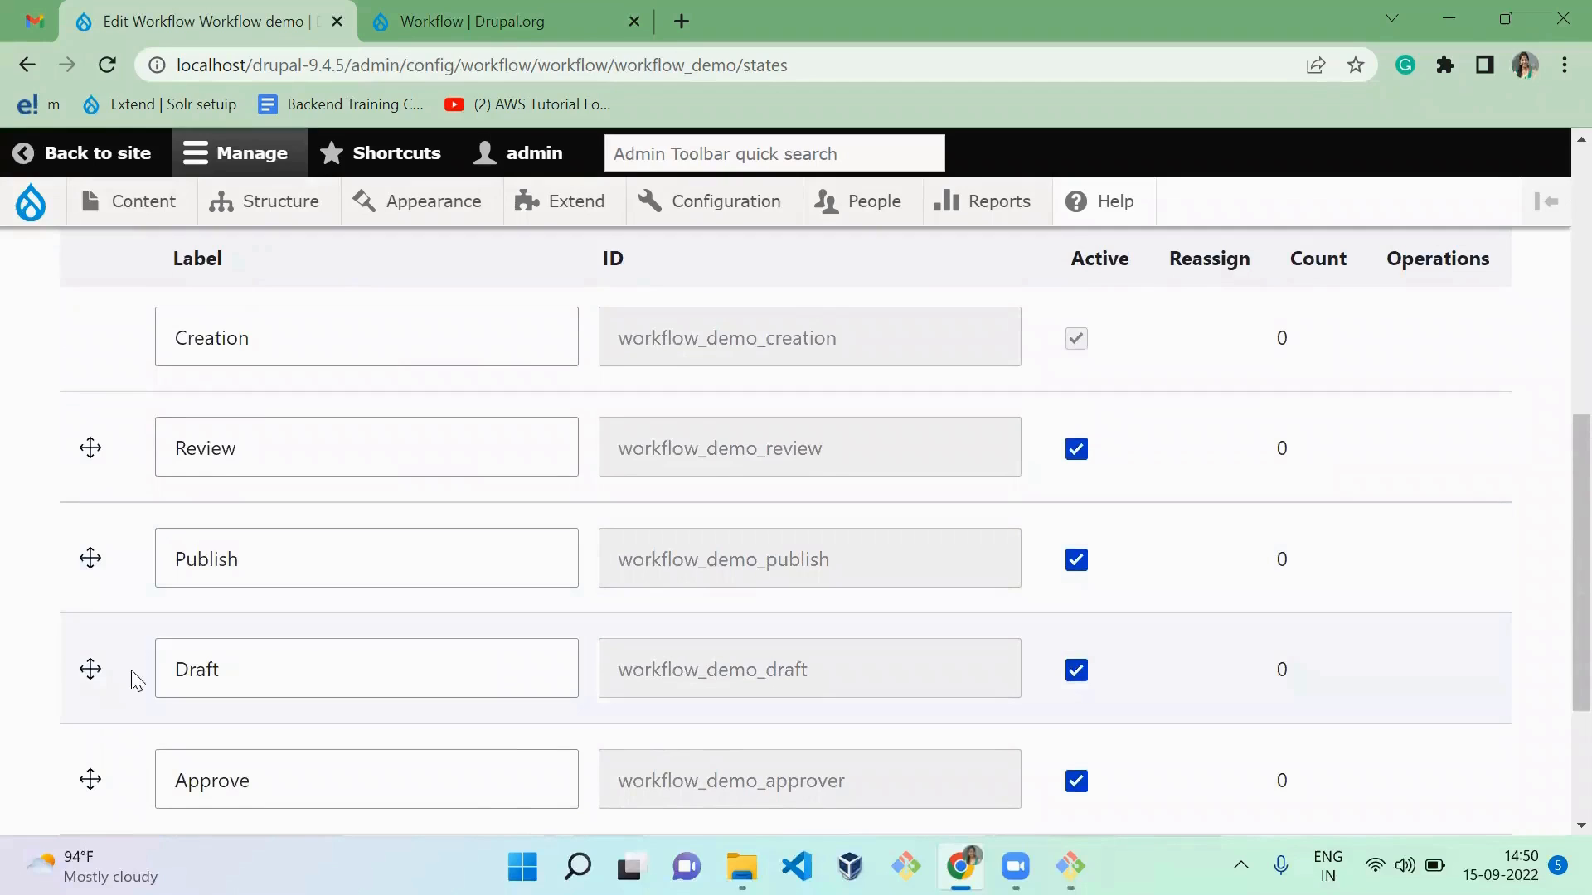
{"action": "left_click_drag", "start_coordinate": [99, 675], "coordinate": [139, 447]}
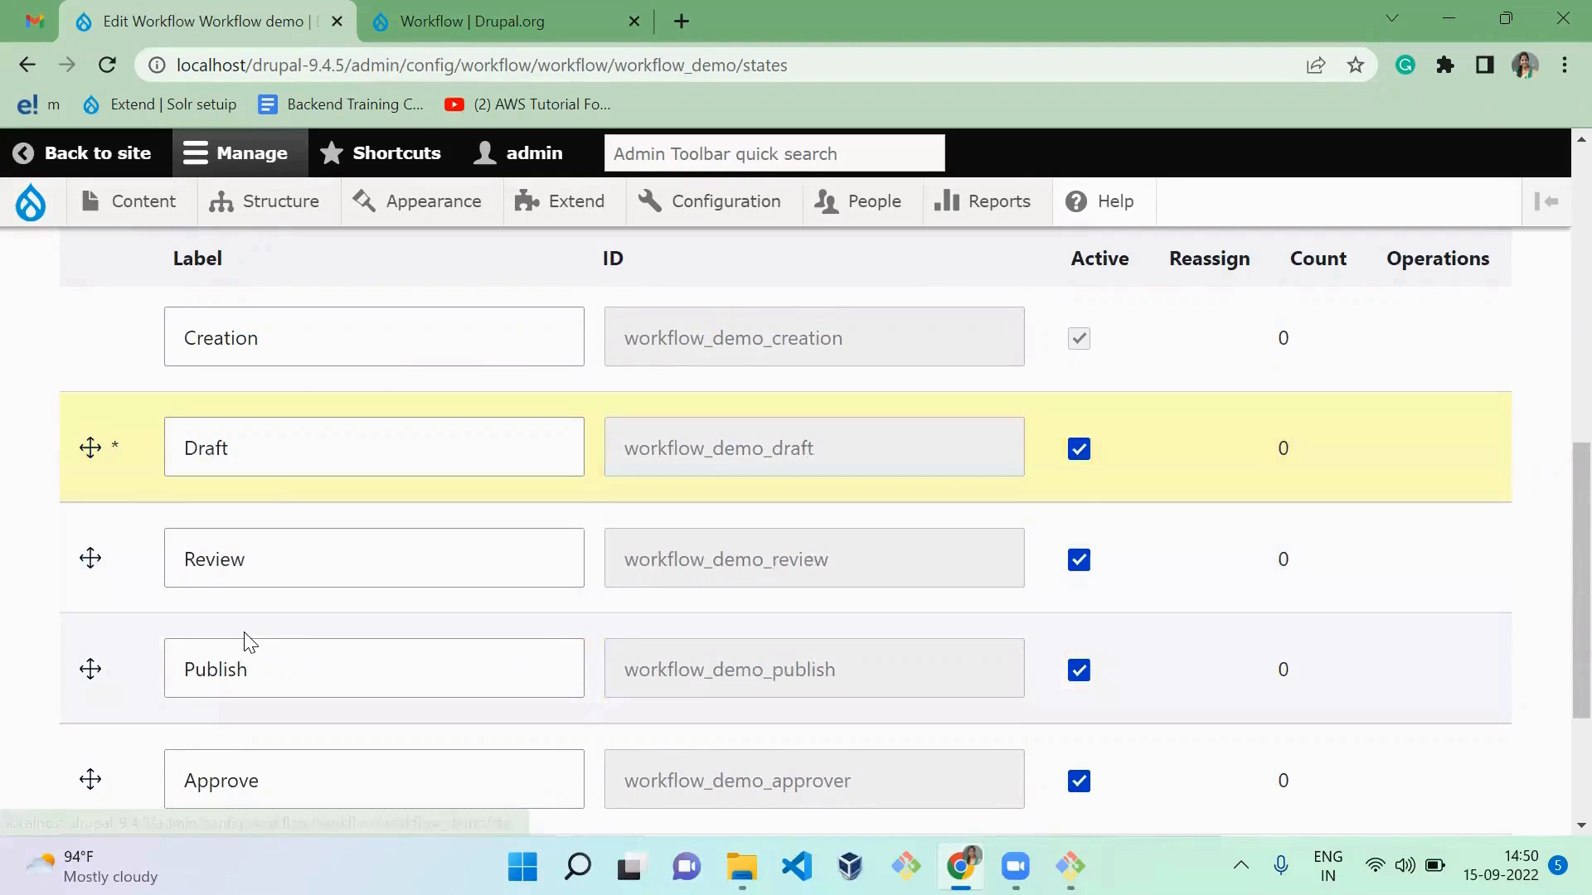
{"action": "scroll", "coordinate": [245, 639], "scroll_direction": "down", "scroll_amount": 1}
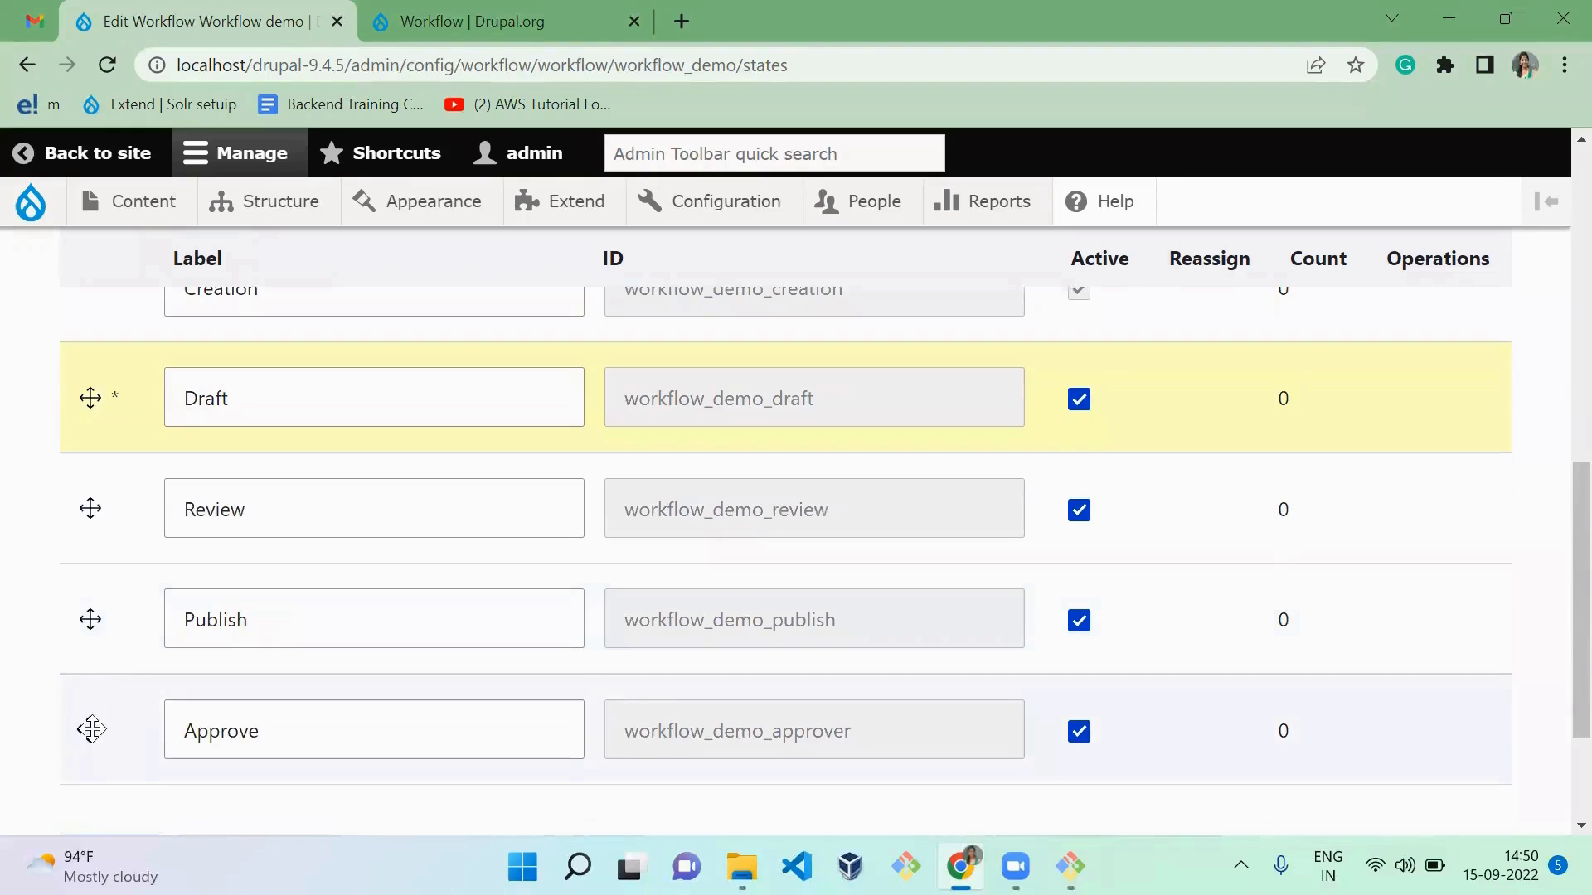
{"action": "left_click_drag", "start_coordinate": [89, 730], "coordinate": [137, 638]}
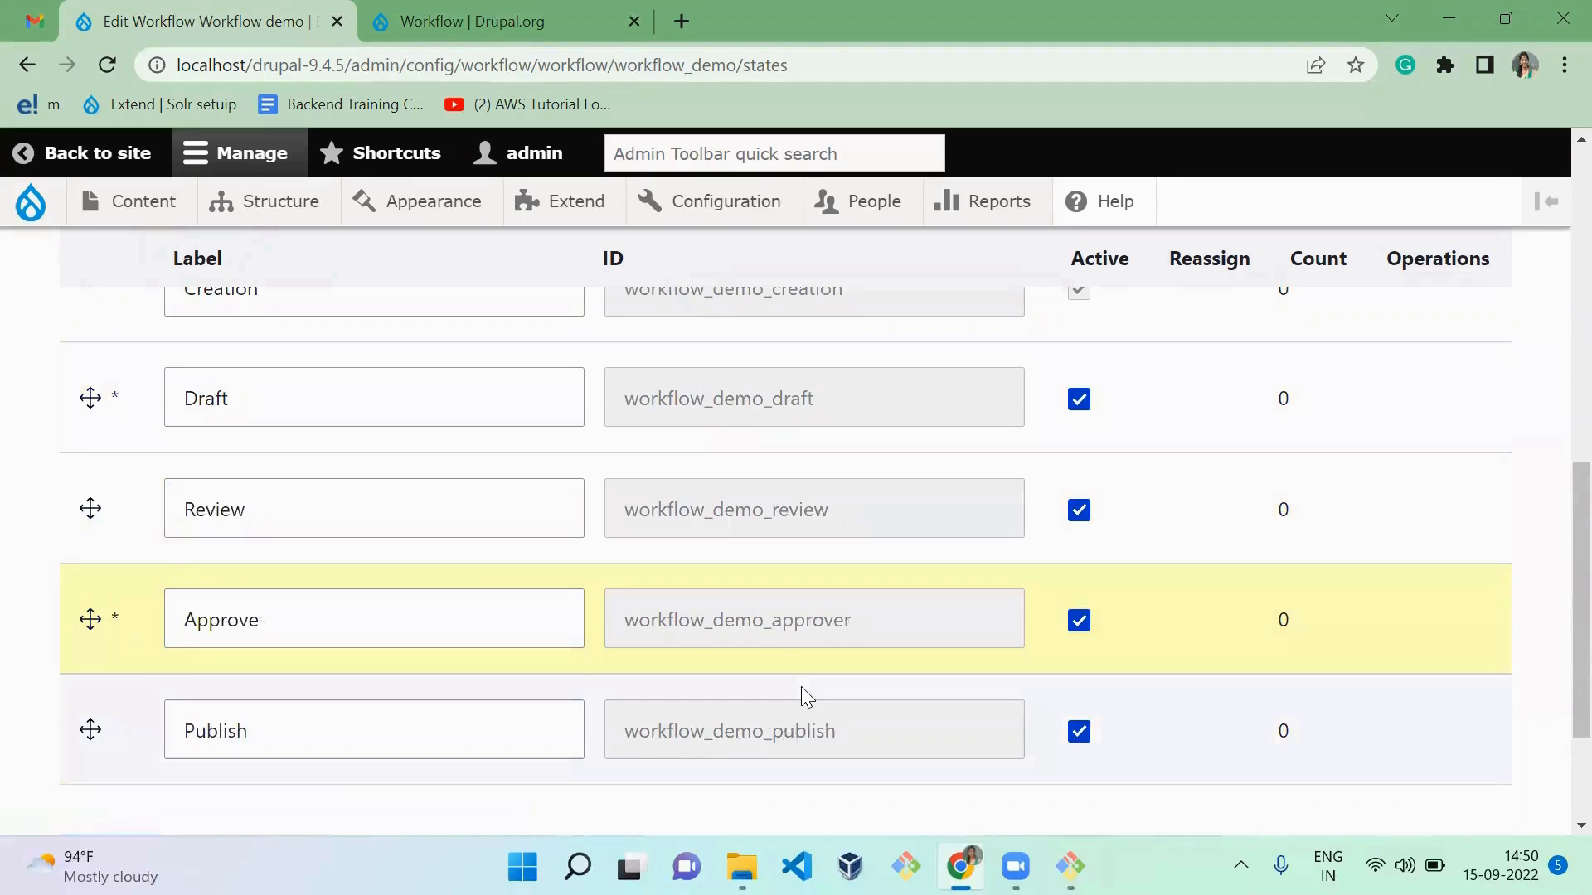
{"action": "scroll", "coordinate": [801, 687], "scroll_direction": "down", "scroll_amount": 4}
{"action": "left_click", "coordinate": [83, 652]}
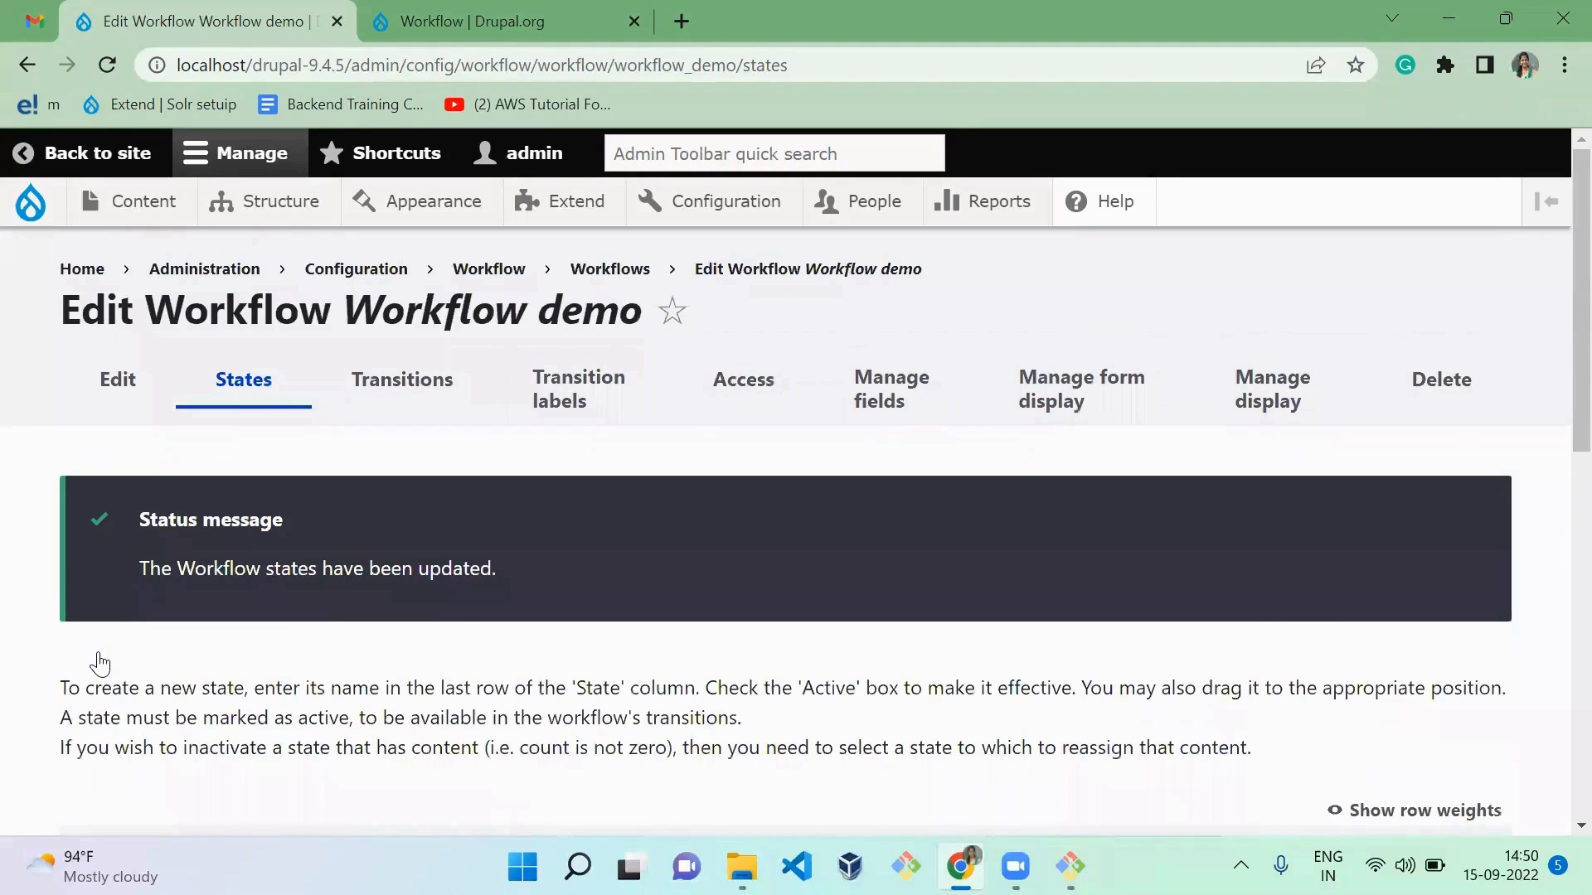
Step: In the workflow's transitions, allow Administrator to move content from Creation to Draft, Review, Approve and Publish
{"action": "scroll", "coordinate": [99, 664], "scroll_direction": "down", "scroll_amount": 3}
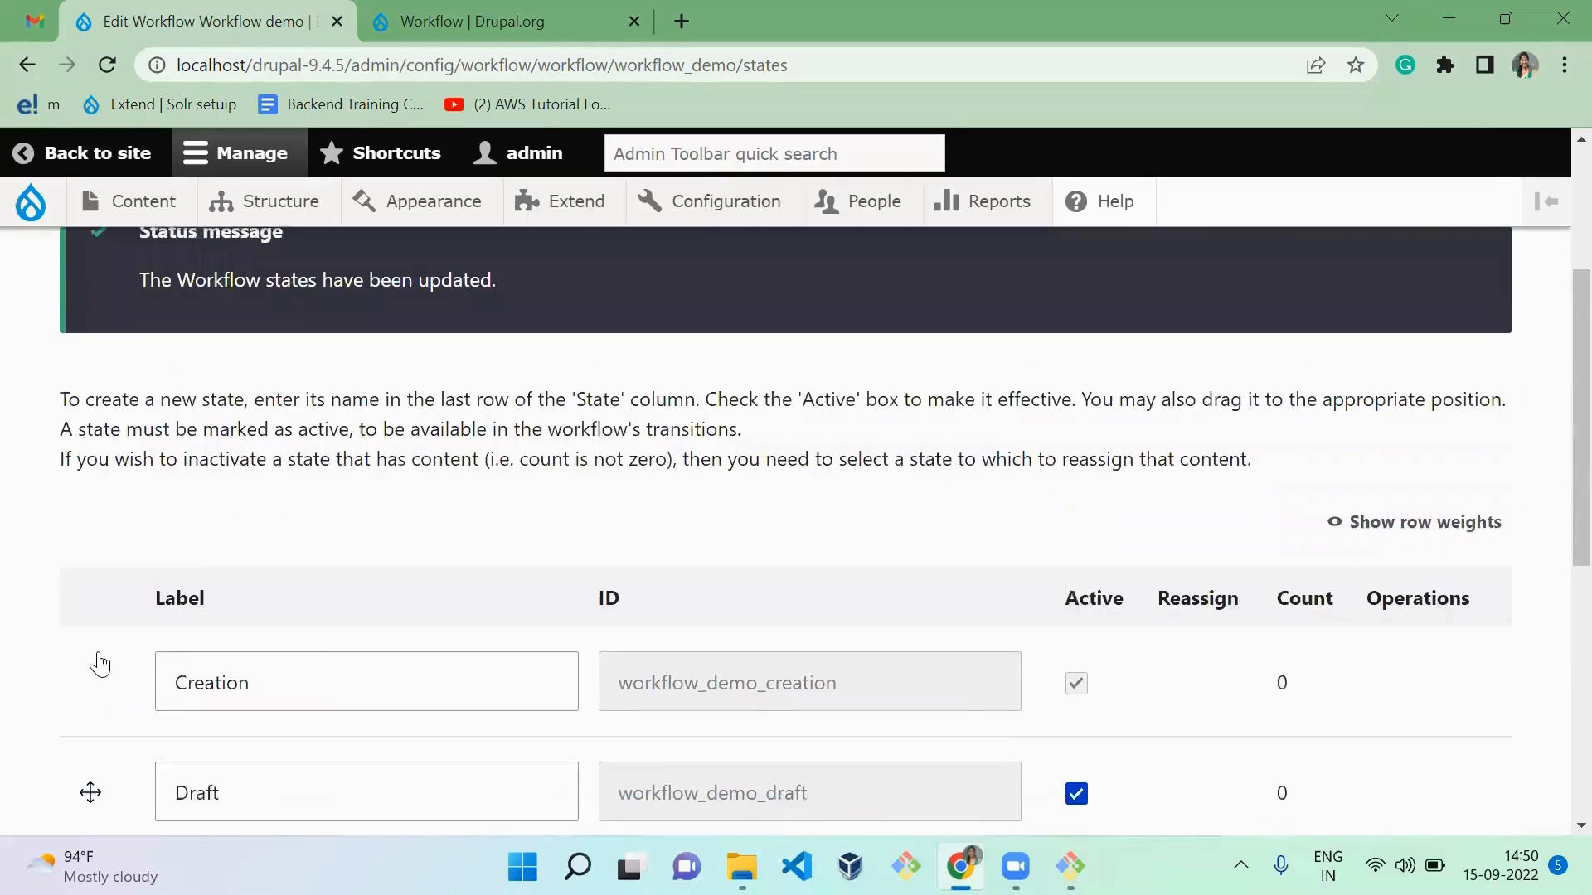
{"action": "scroll", "coordinate": [100, 663], "scroll_direction": "up", "scroll_amount": 3}
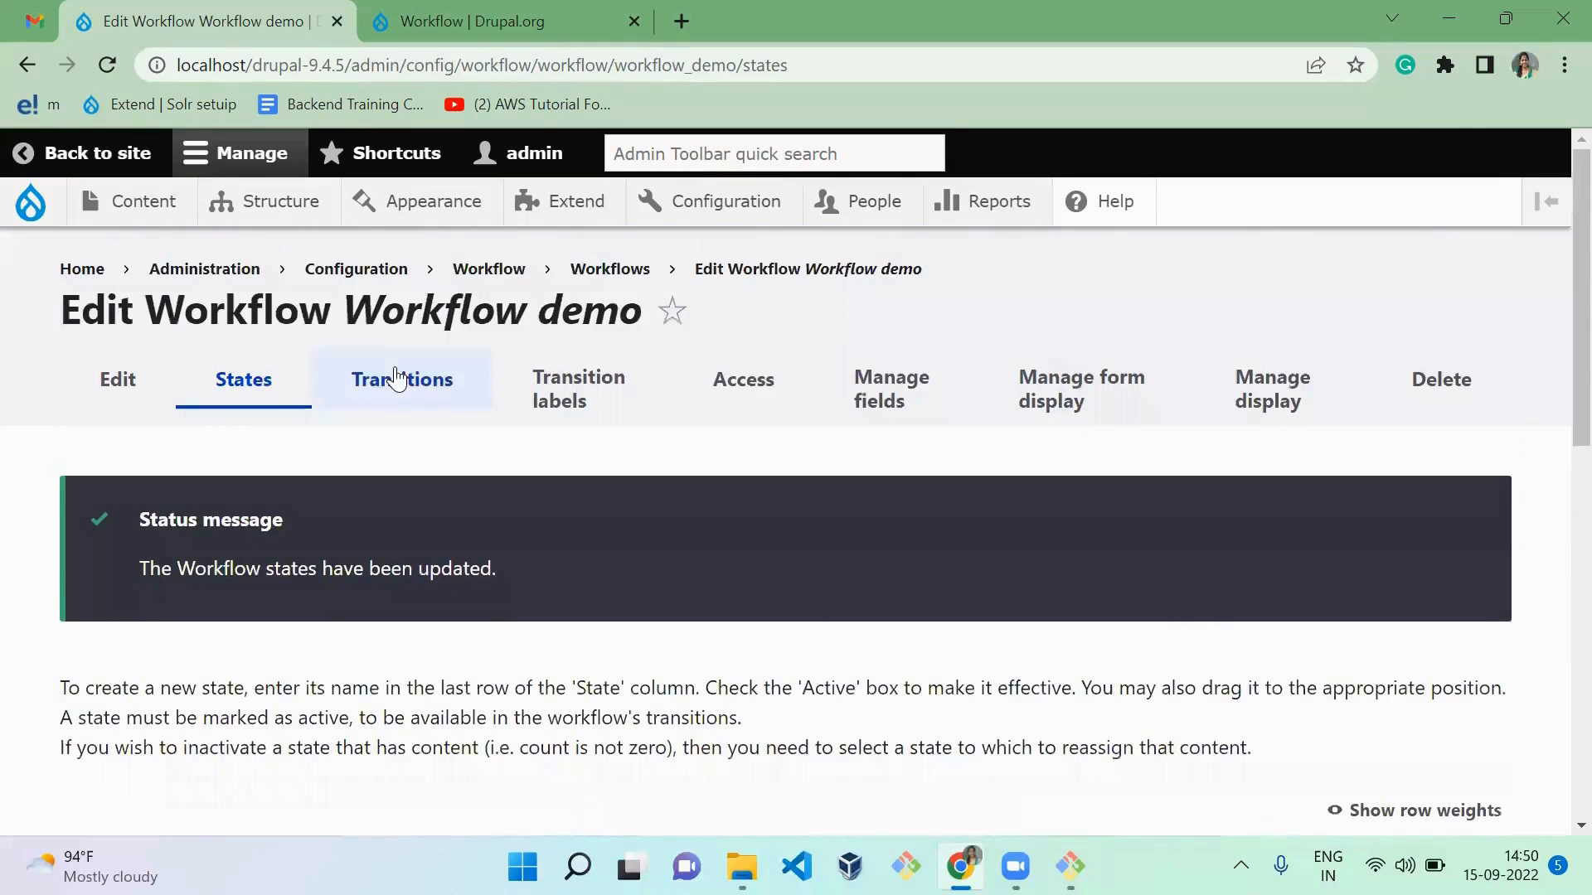
{"action": "left_click", "coordinate": [398, 379]}
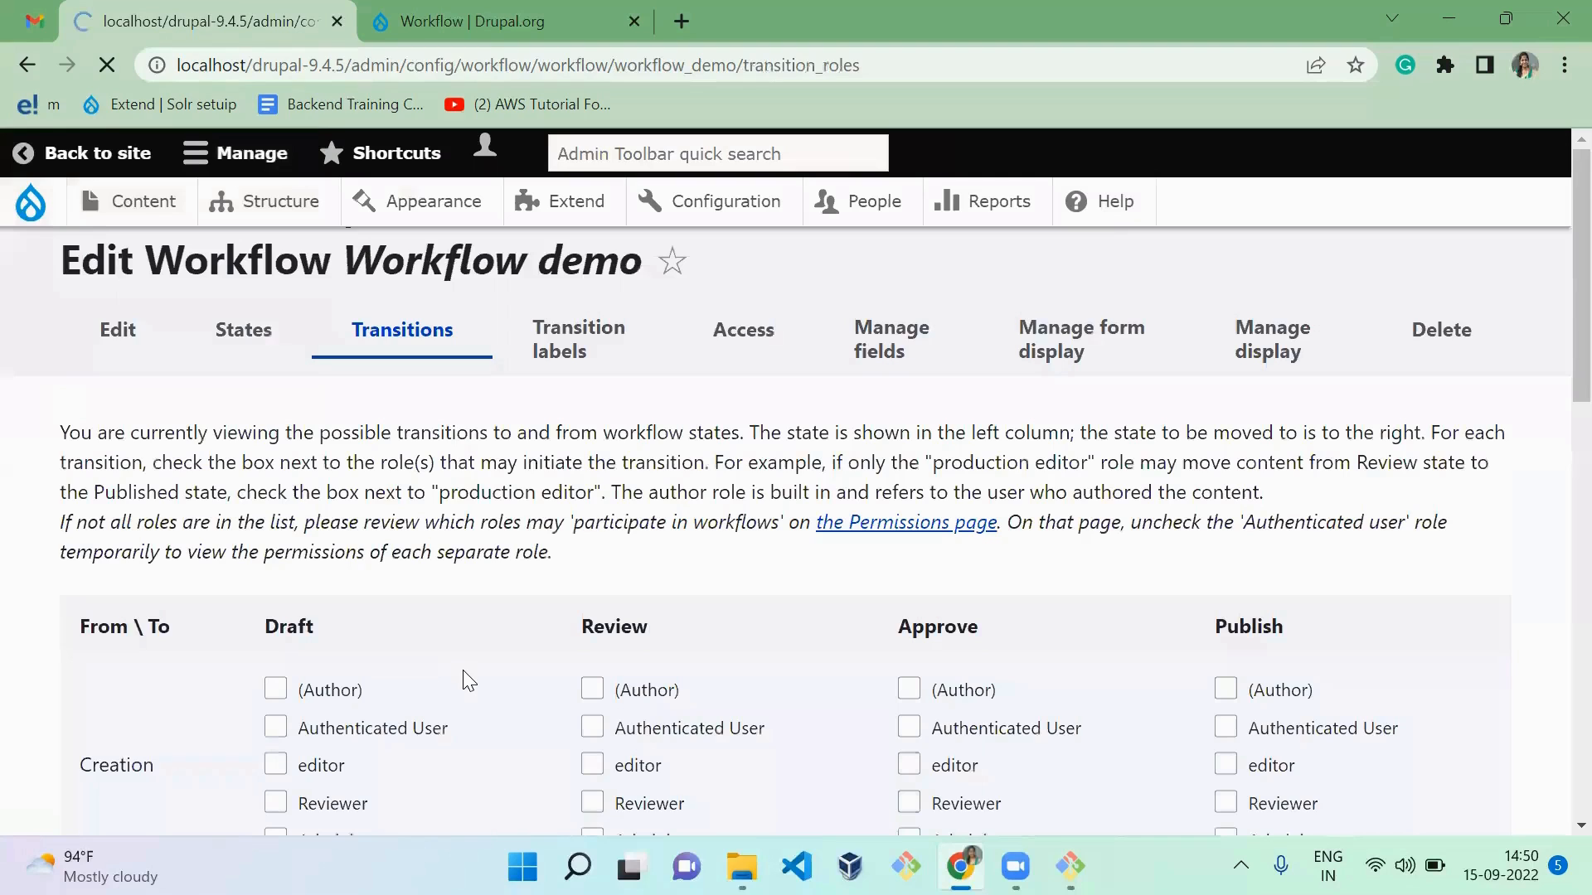
{"action": "scroll", "coordinate": [468, 679], "scroll_direction": "down", "scroll_amount": 5}
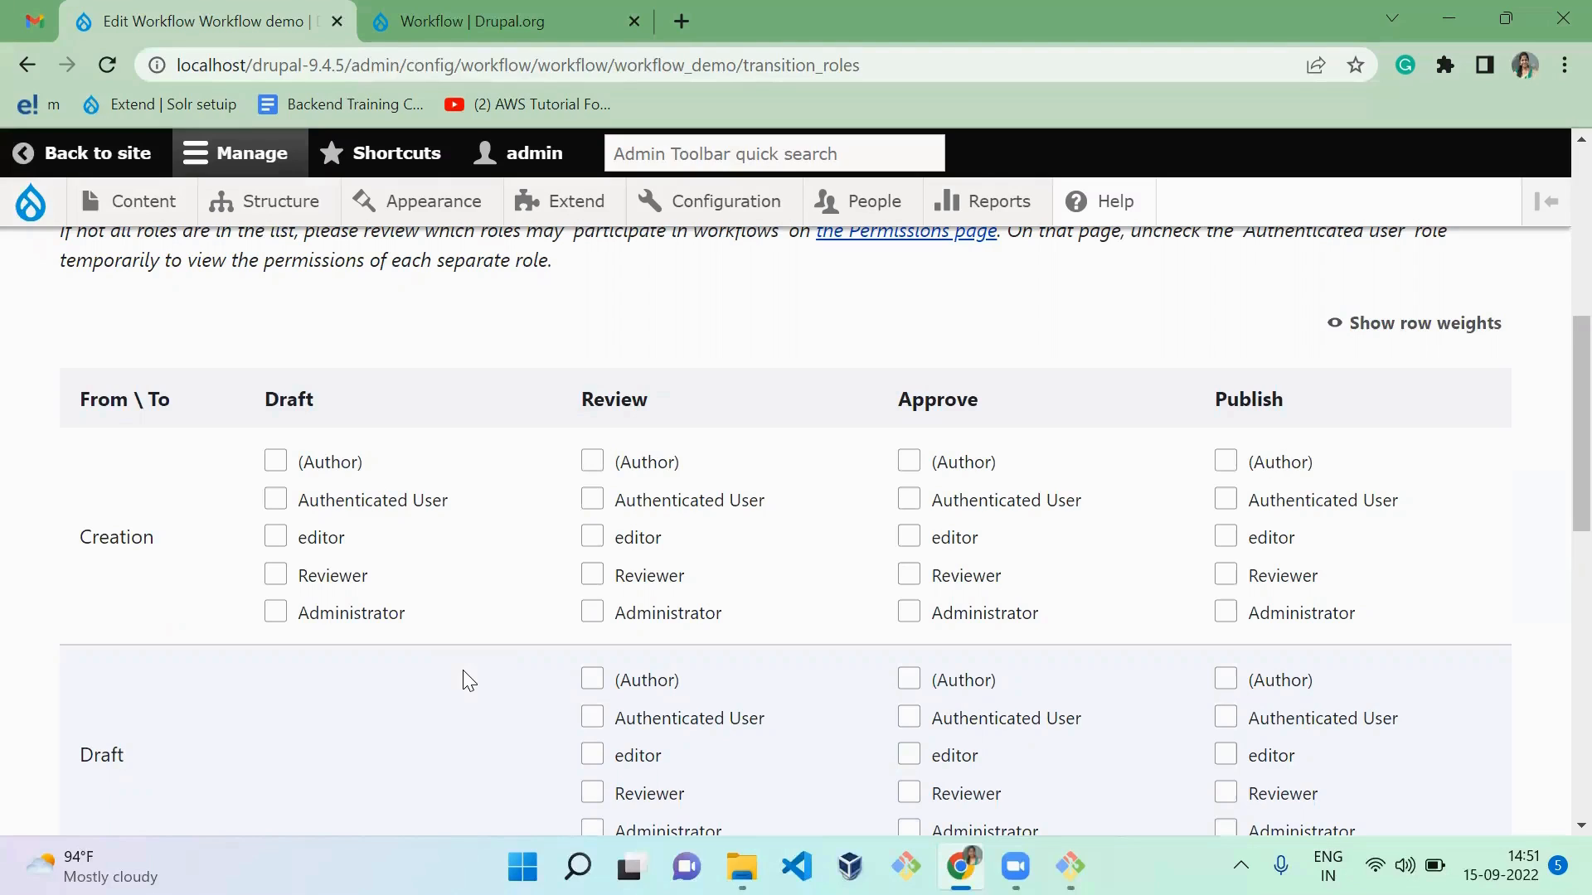
{"action": "left_click", "coordinate": [355, 617]}
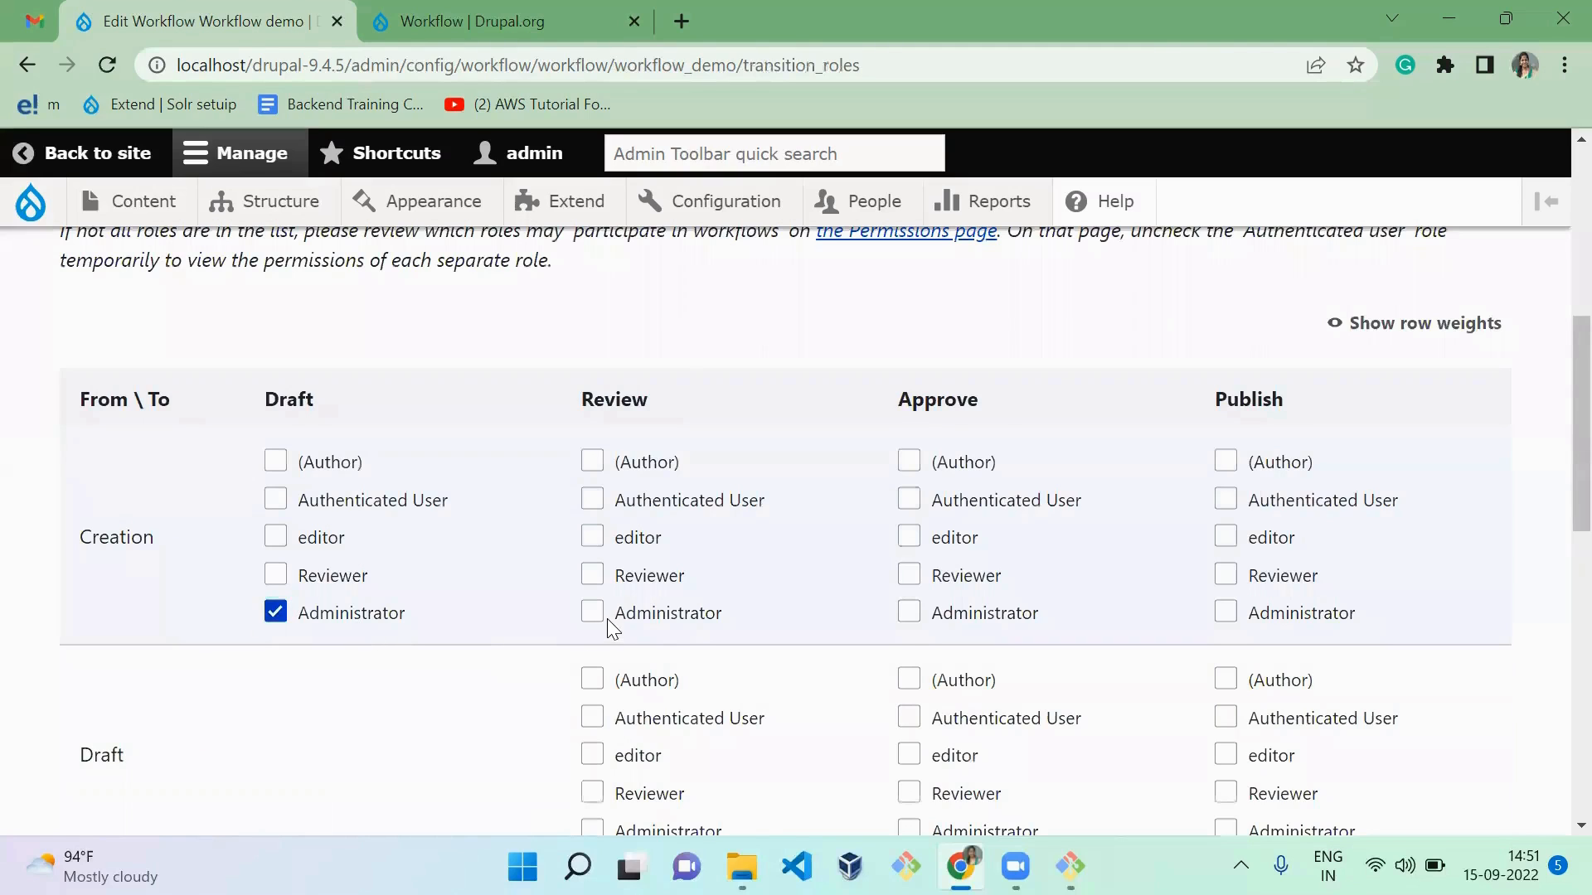
{"action": "left_click", "coordinate": [637, 620]}
{"action": "left_click", "coordinate": [978, 614]}
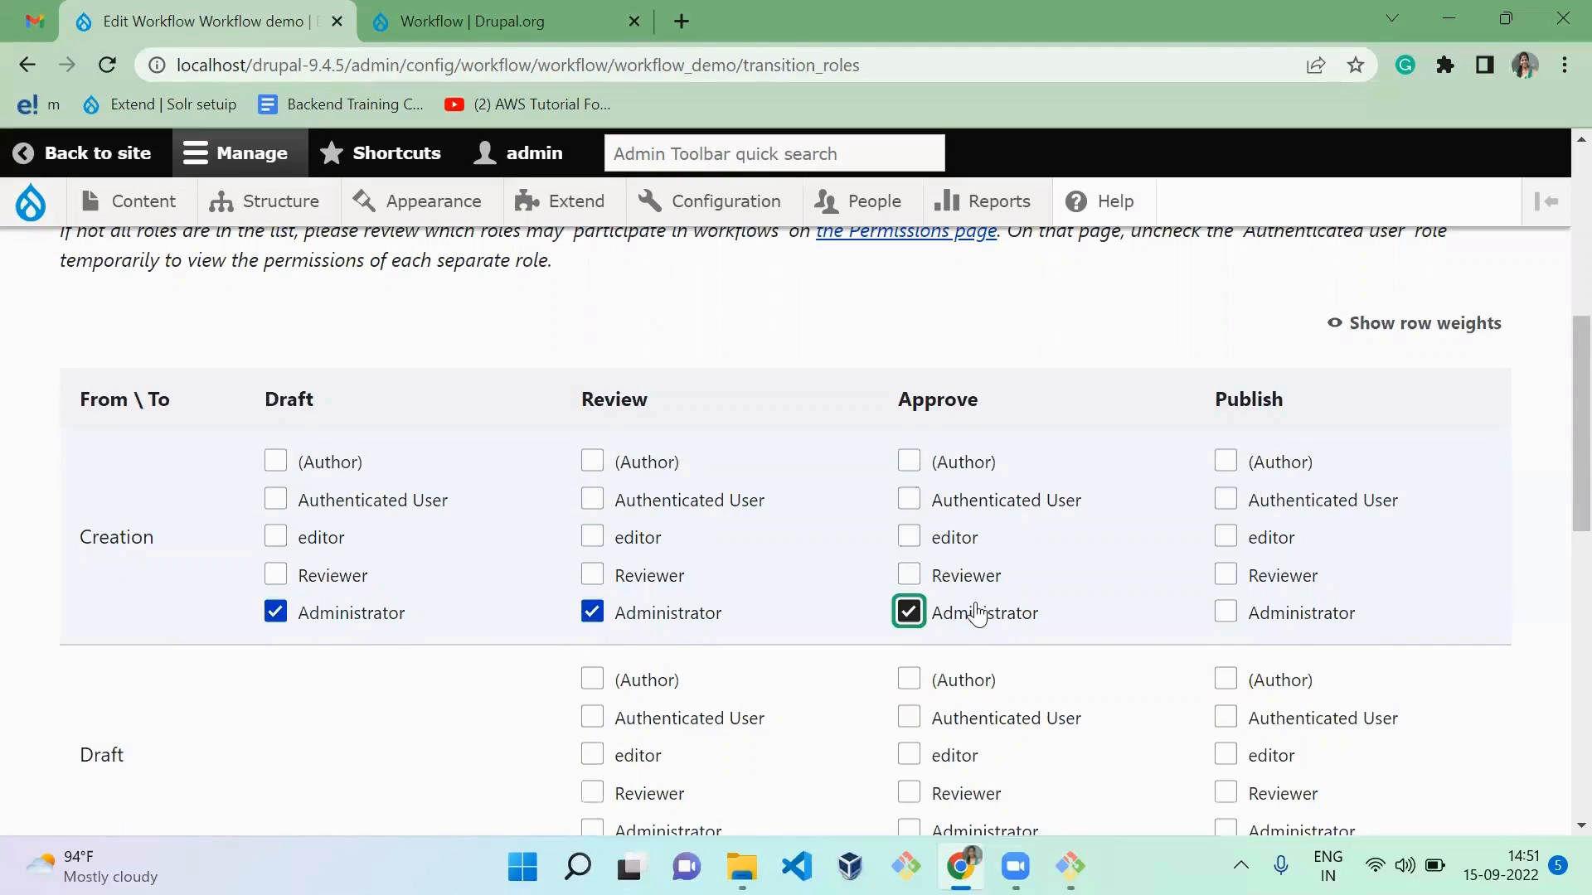
{"action": "left_click", "coordinate": [1277, 616]}
Step: Allow Administrator to make the transitions from Draft to Review, Approve and Publish
{"action": "scroll", "coordinate": [1277, 613], "scroll_direction": "down", "scroll_amount": 2}
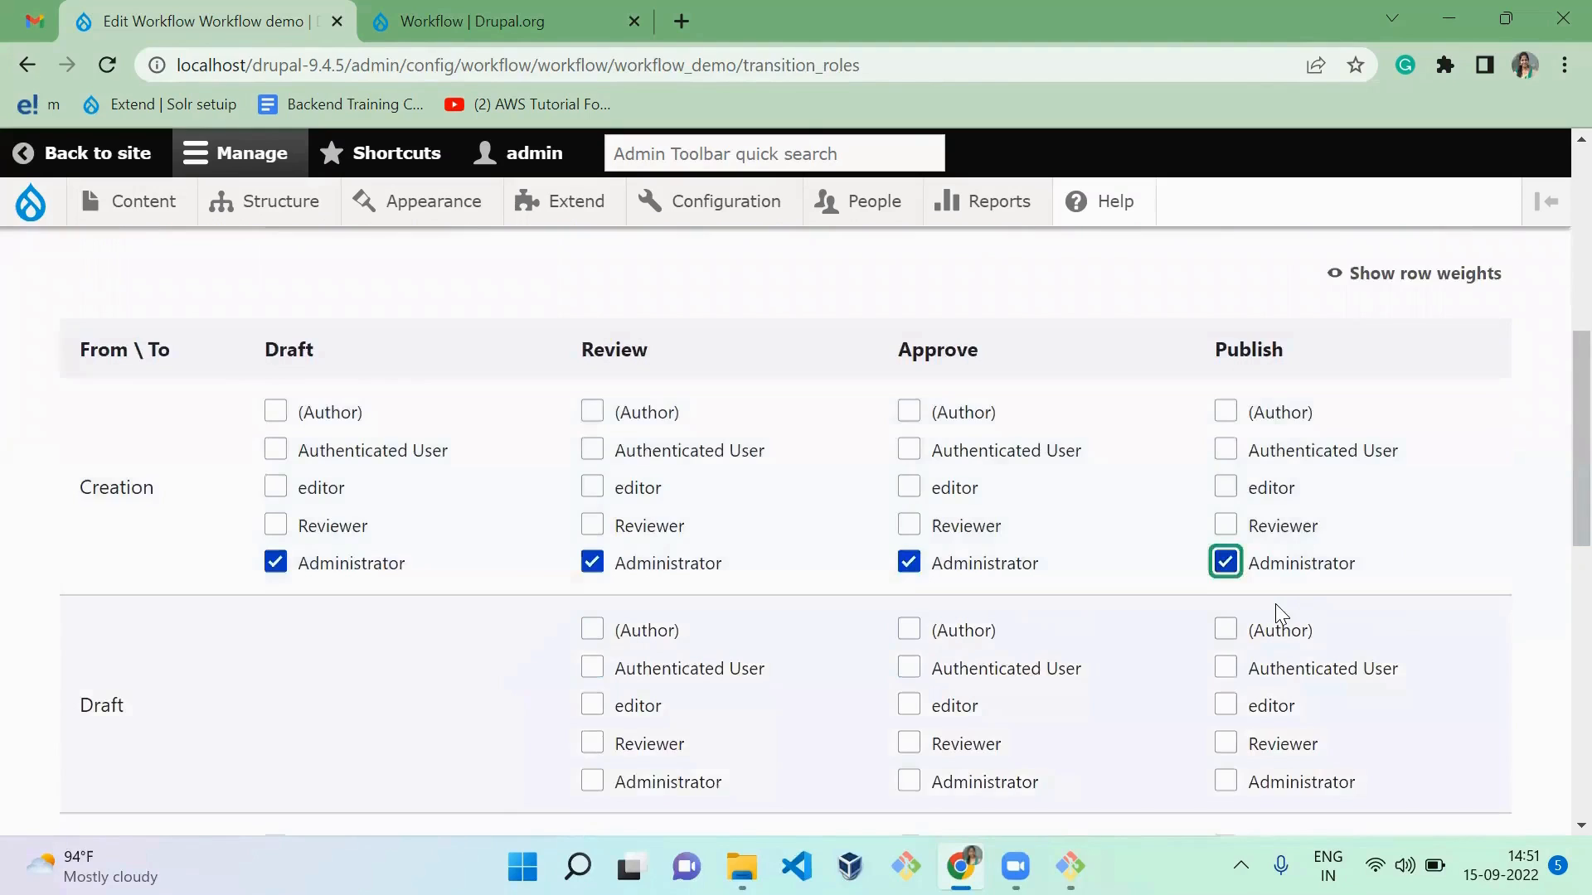
{"action": "left_click", "coordinate": [687, 640]}
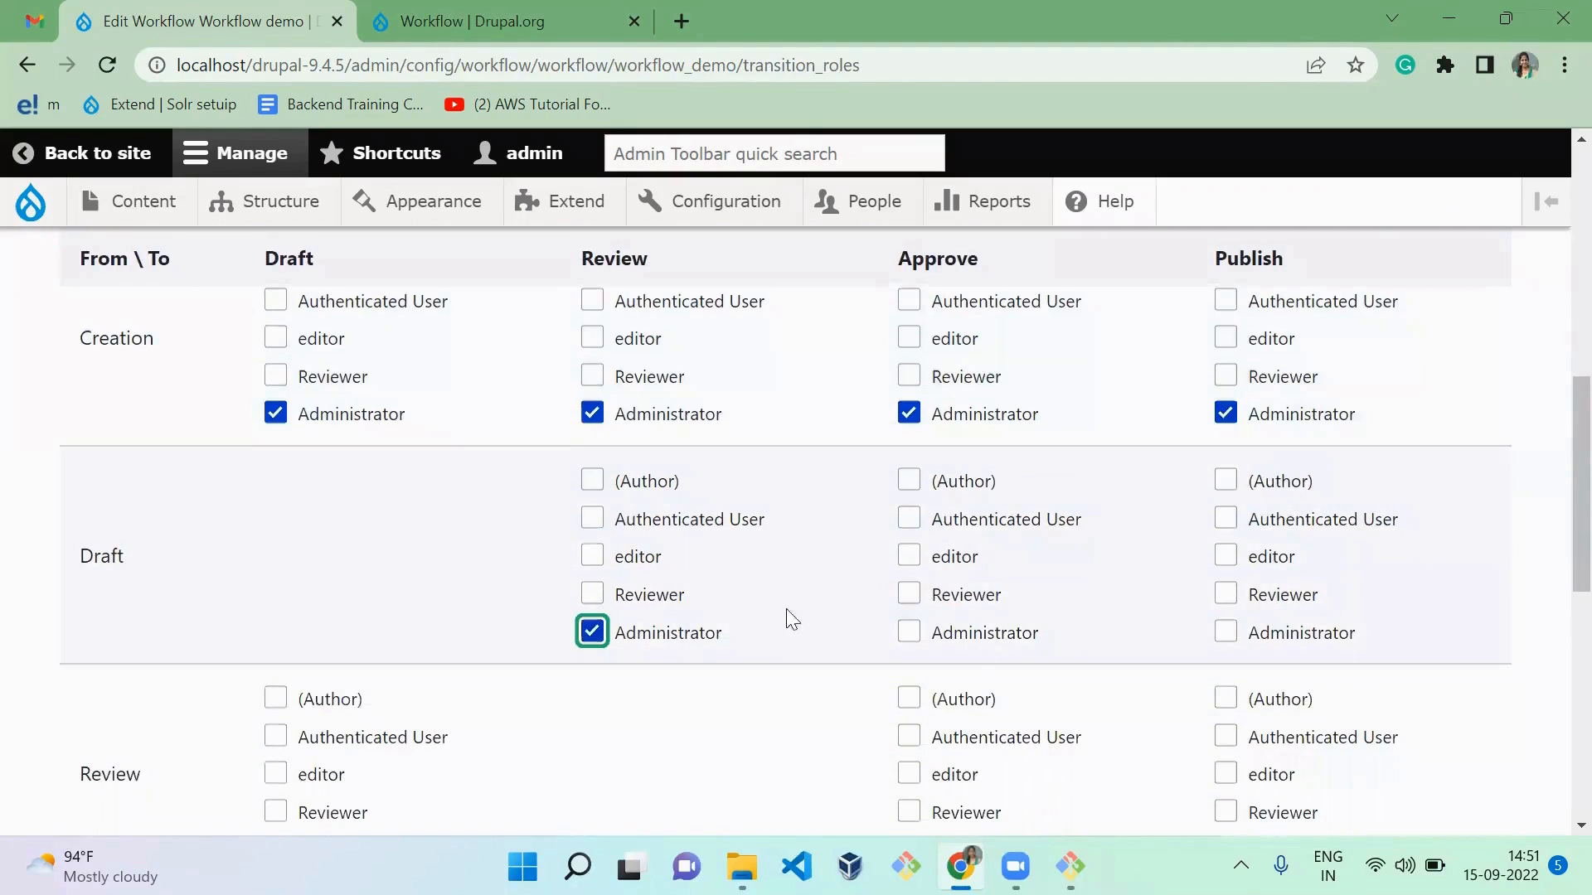
{"action": "left_click", "coordinate": [985, 641]}
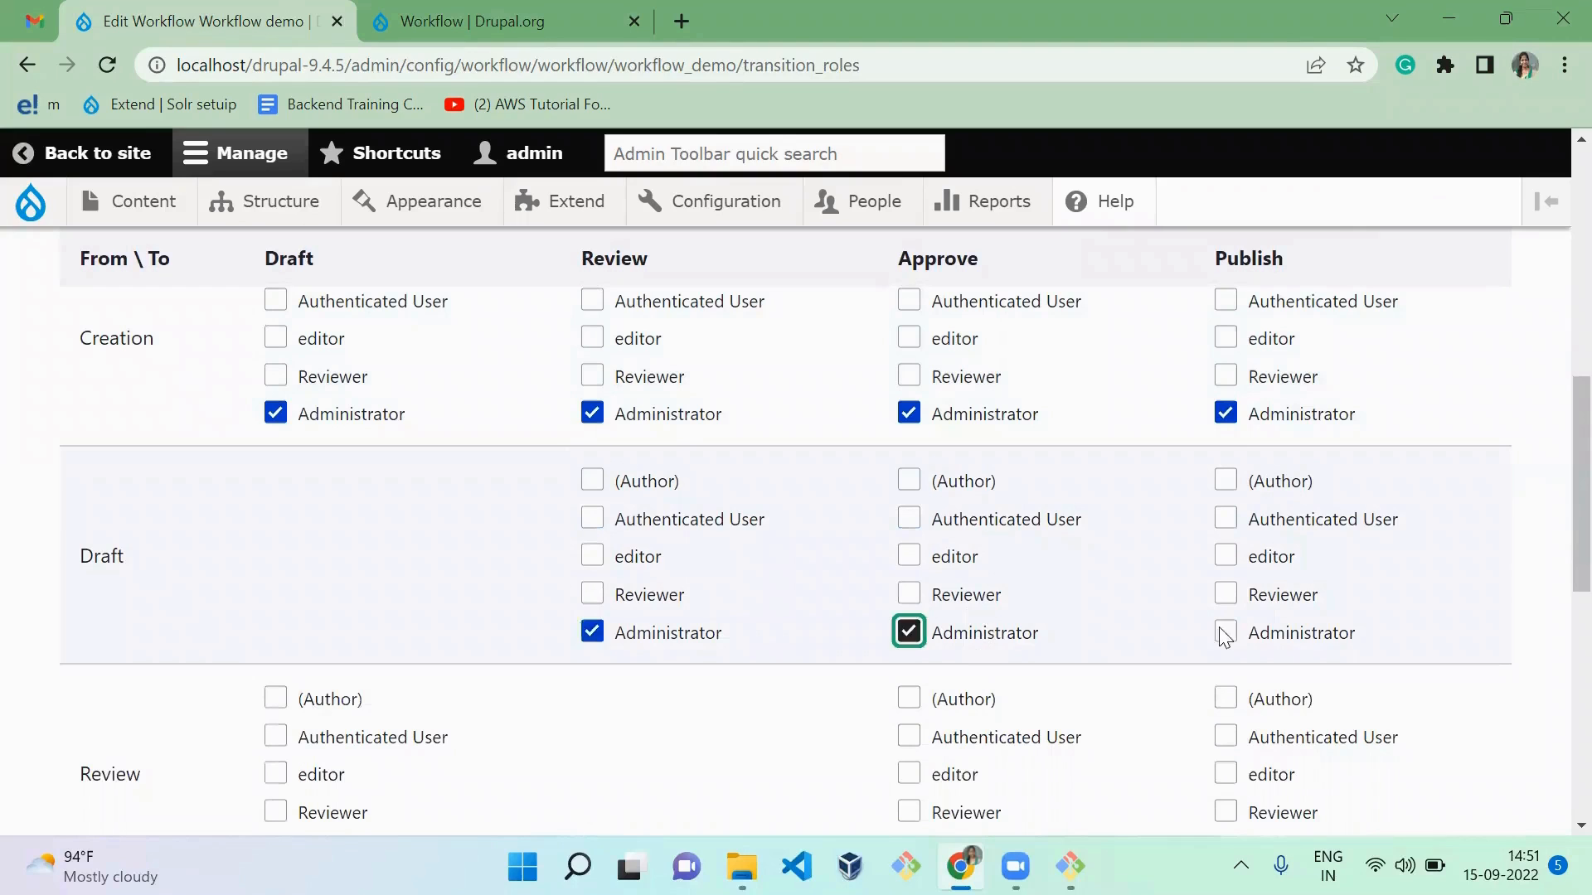
{"action": "left_click", "coordinate": [1318, 634]}
Step: Allow Administrator to make the transitions from Review to Draft, Approve and Publish
{"action": "scroll", "coordinate": [1318, 634], "scroll_direction": "down", "scroll_amount": 4}
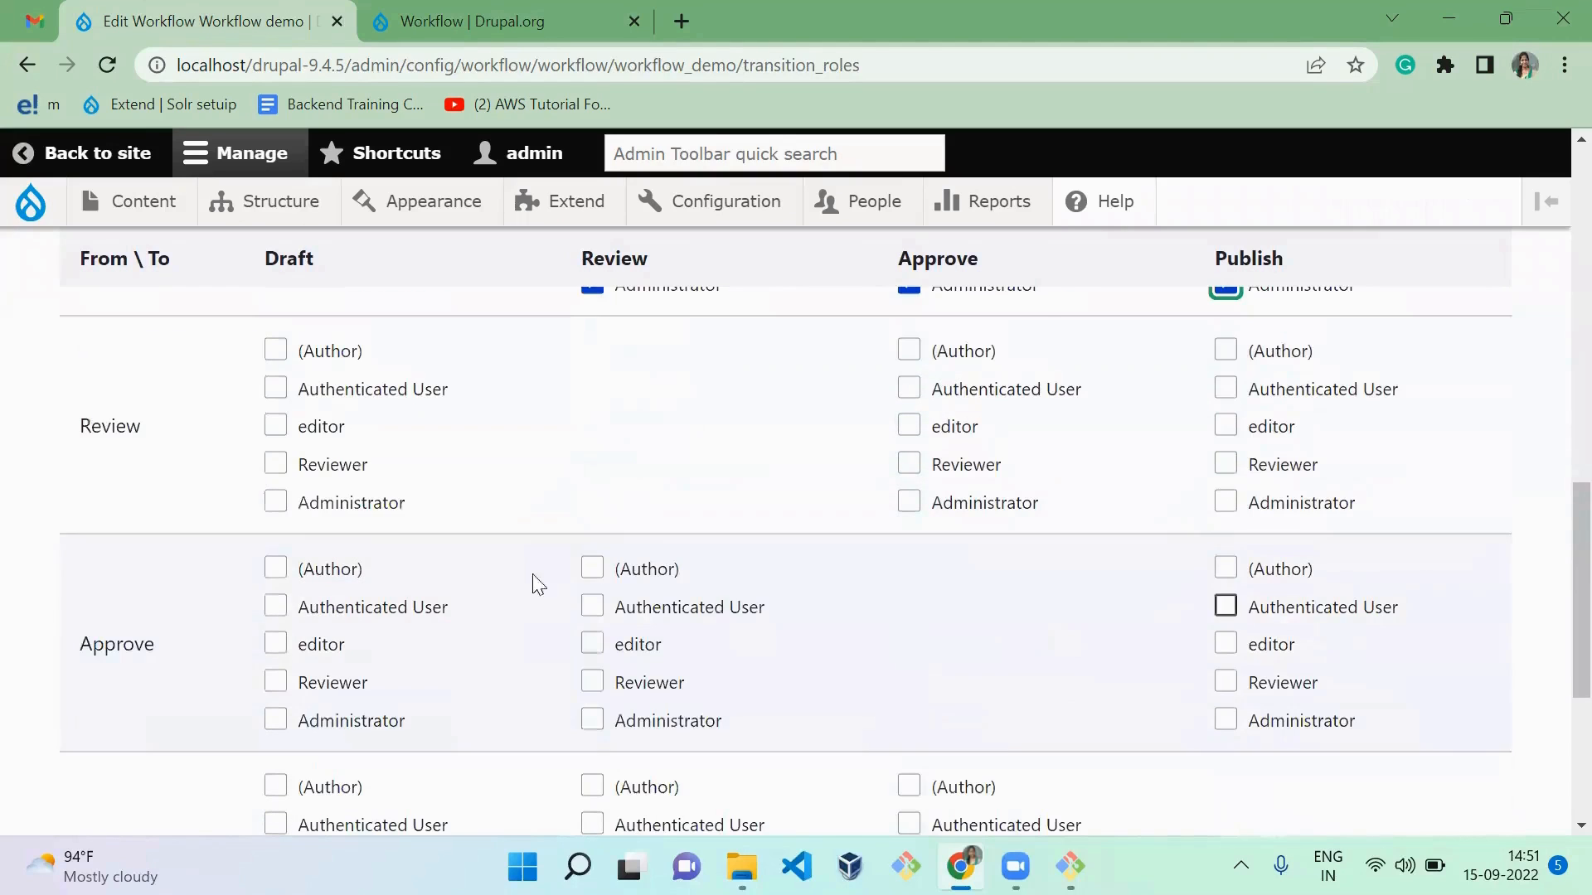
{"action": "left_click", "coordinate": [305, 502]}
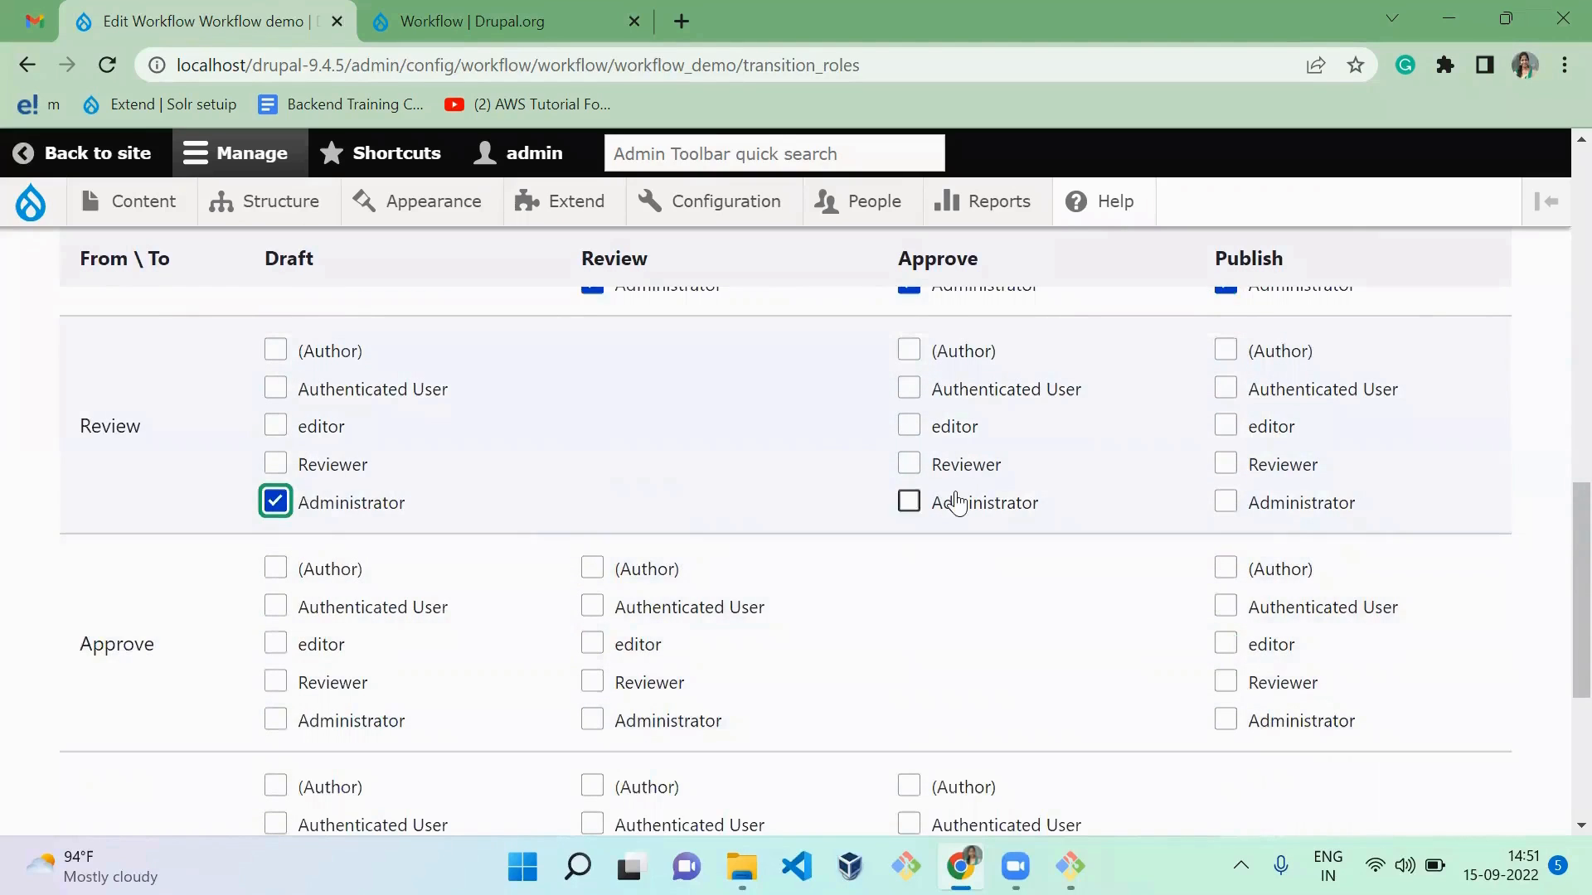
{"action": "left_click", "coordinate": [954, 503]}
{"action": "left_click", "coordinate": [1321, 506]}
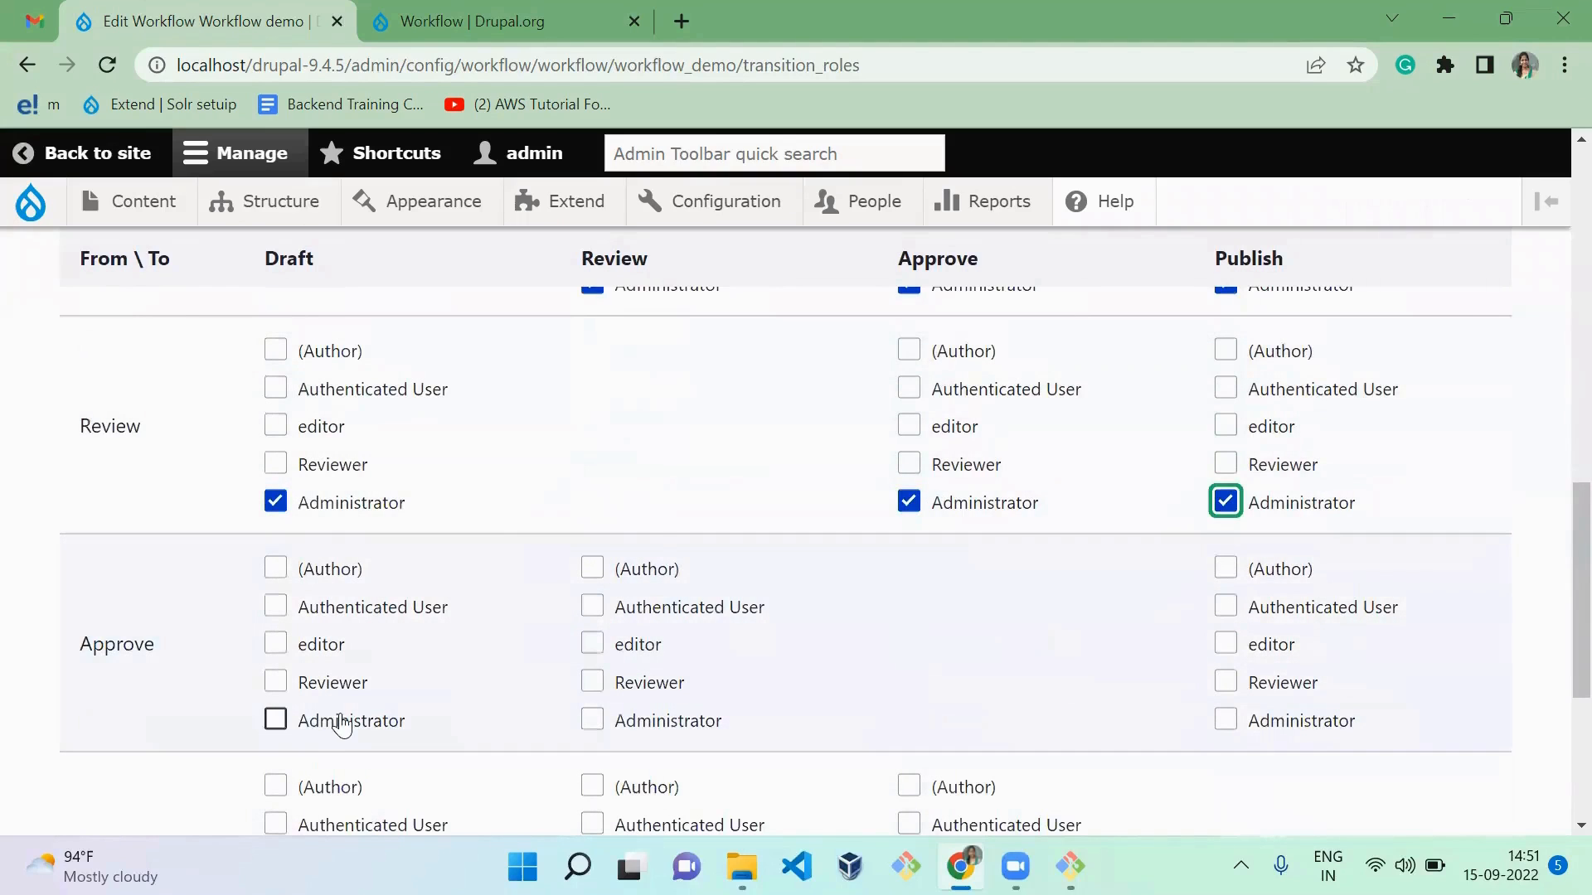
Step: Allow Administrator to make the transitions from Approve to Draft, Review and Publish
{"action": "left_click", "coordinate": [340, 721]}
{"action": "left_click", "coordinate": [649, 727]}
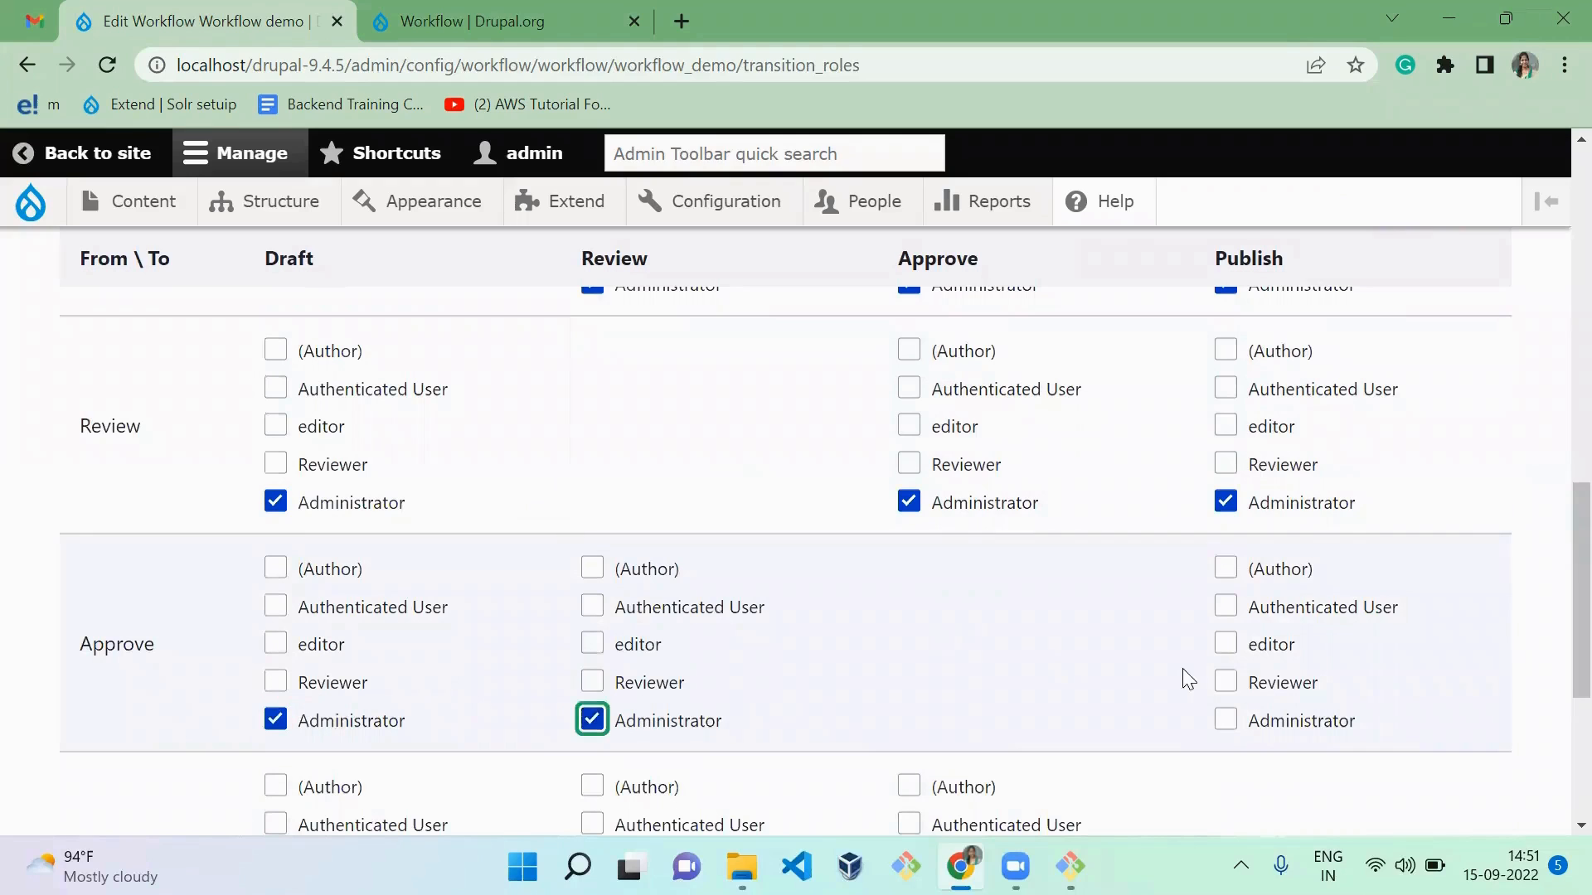
{"action": "left_click", "coordinate": [1267, 729]}
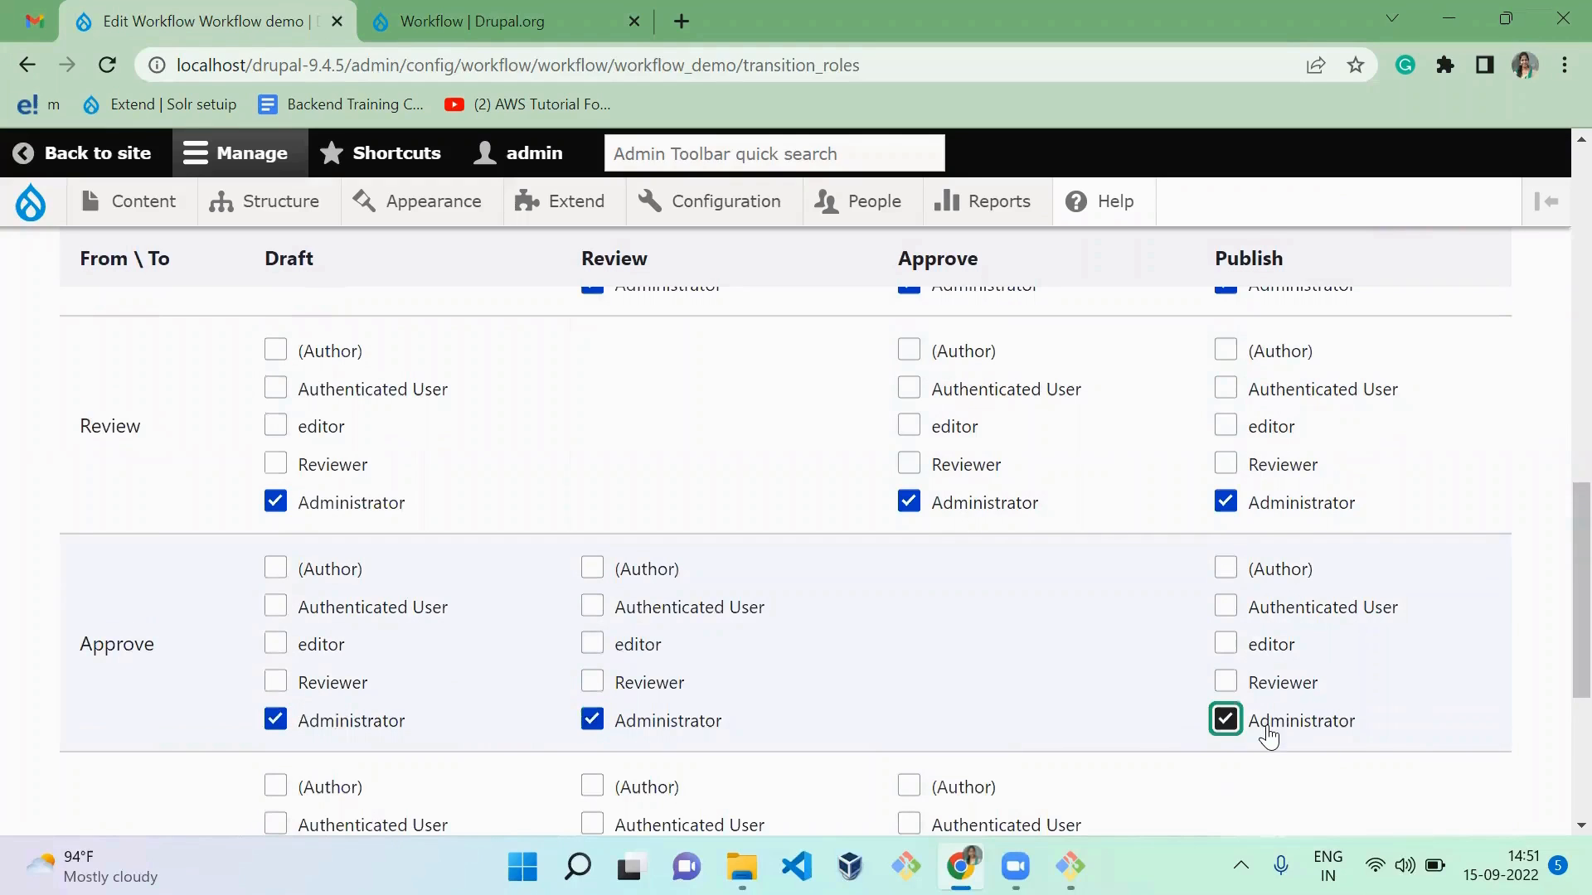
Step: Allow Administrator to make the transitions from Publish to Draft, Review and Approve
{"action": "scroll", "coordinate": [1268, 736], "scroll_direction": "down", "scroll_amount": 4}
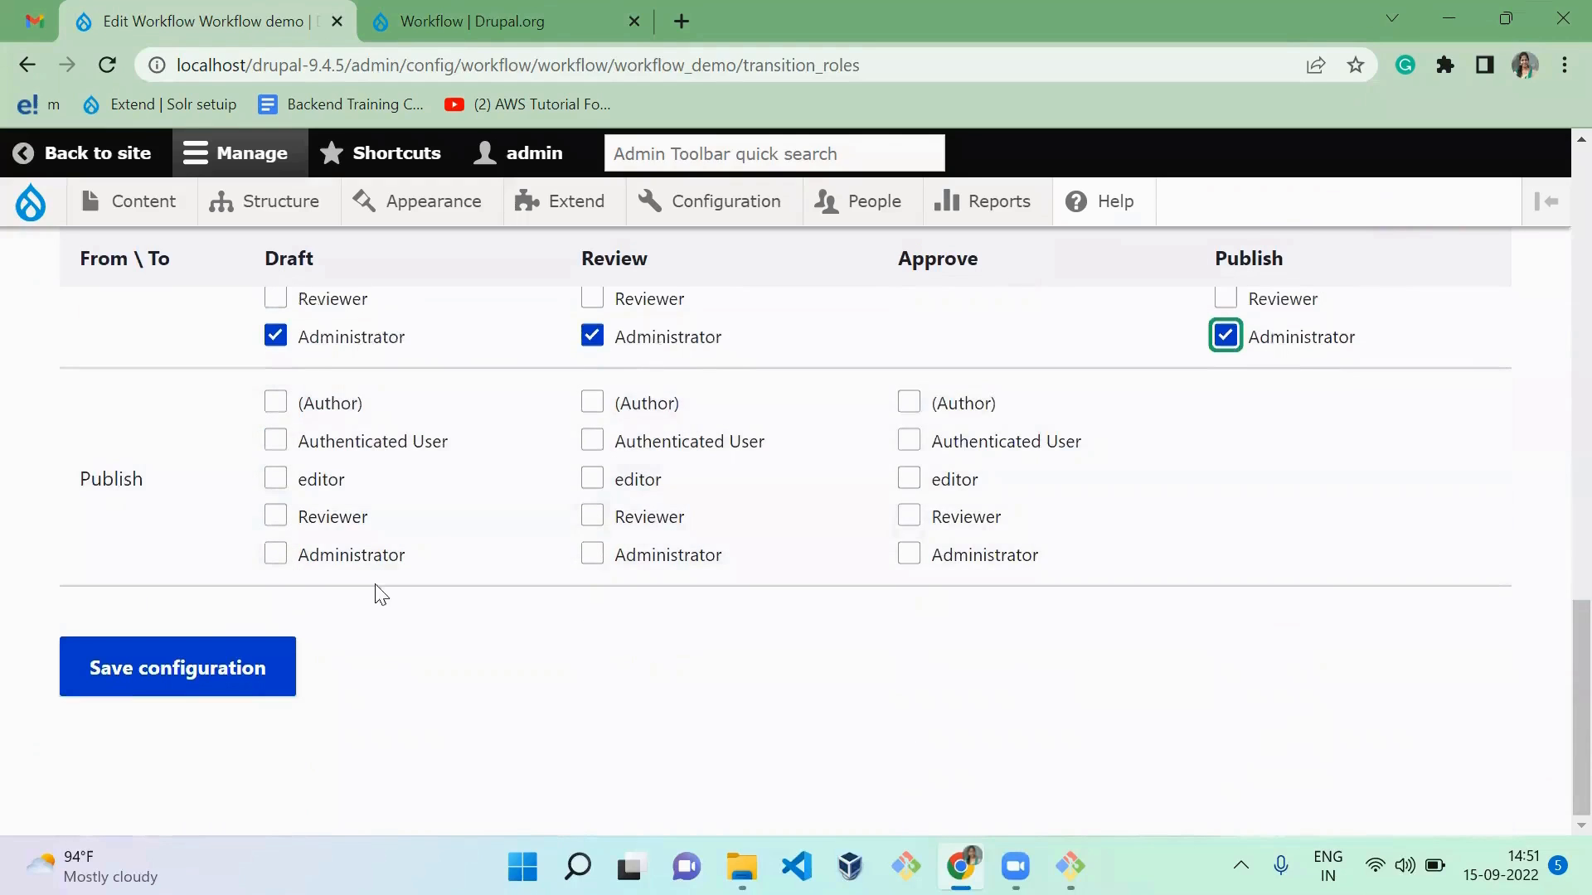
{"action": "left_click", "coordinate": [387, 555]}
{"action": "left_click", "coordinate": [668, 566]}
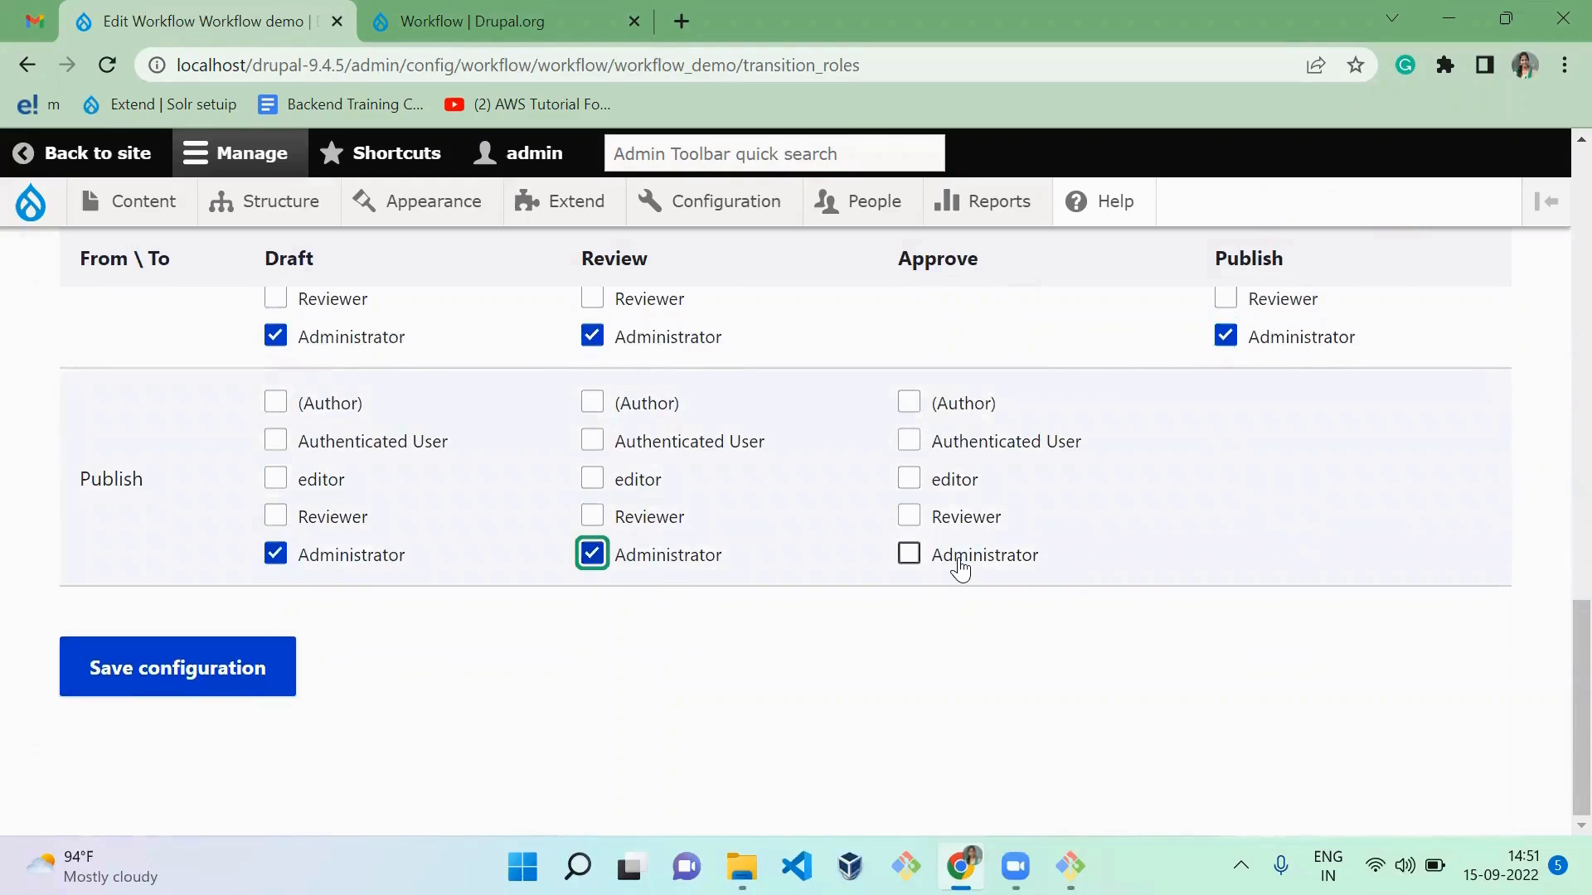
{"action": "left_click", "coordinate": [960, 569]}
Step: Allow the Author to move content from Creation to Draft, and the editor role from Draft to Review
{"action": "scroll", "coordinate": [962, 569], "scroll_direction": "up", "scroll_amount": 11}
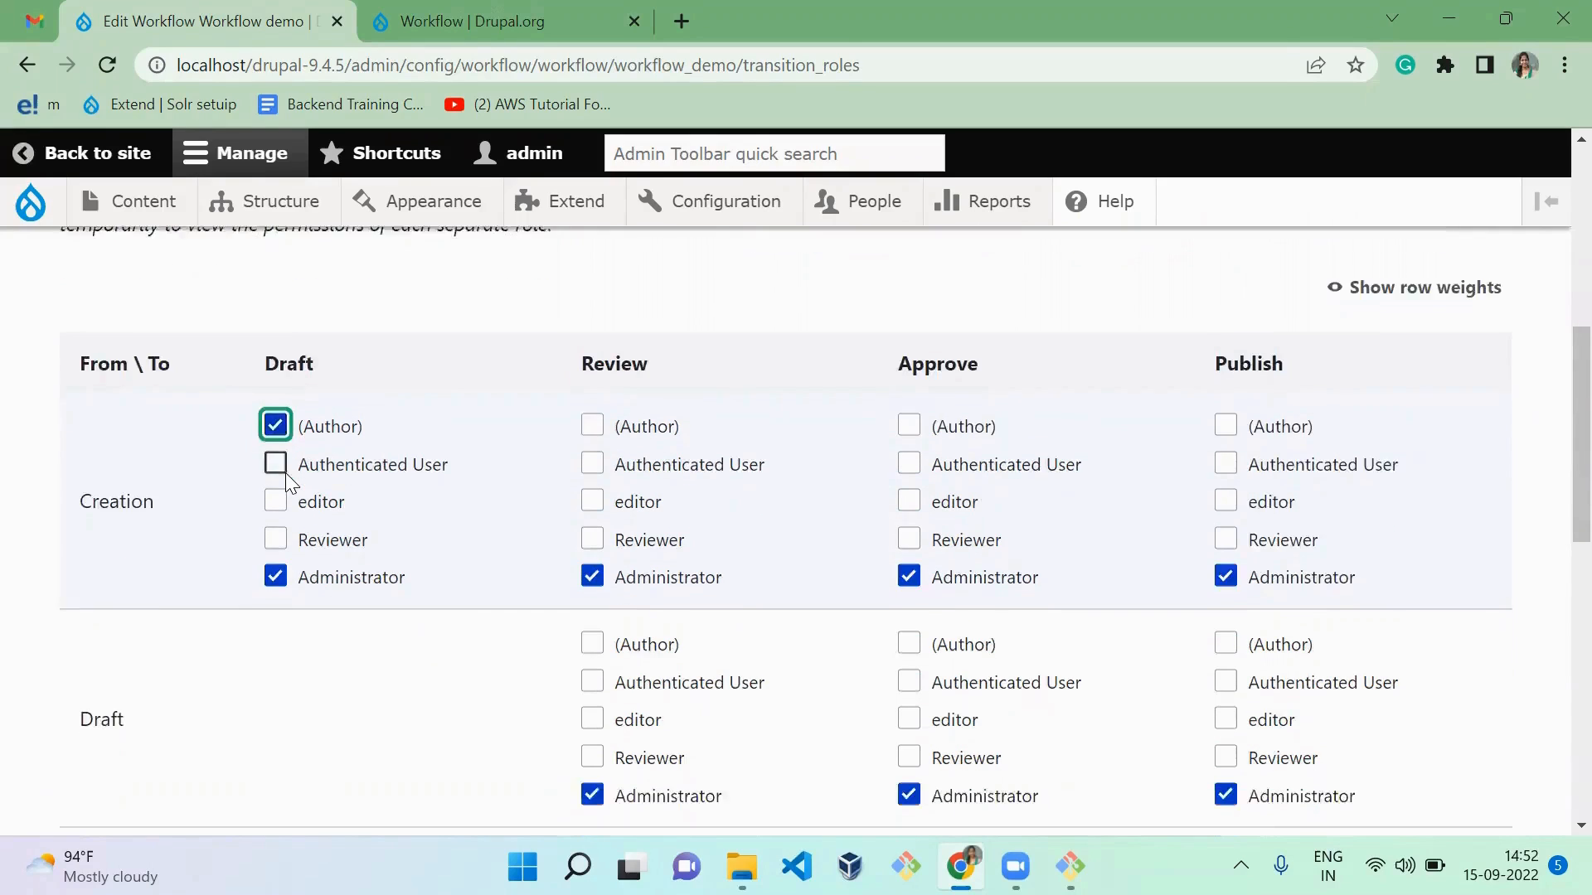
{"action": "scroll", "coordinate": [286, 479], "scroll_direction": "down", "scroll_amount": 2}
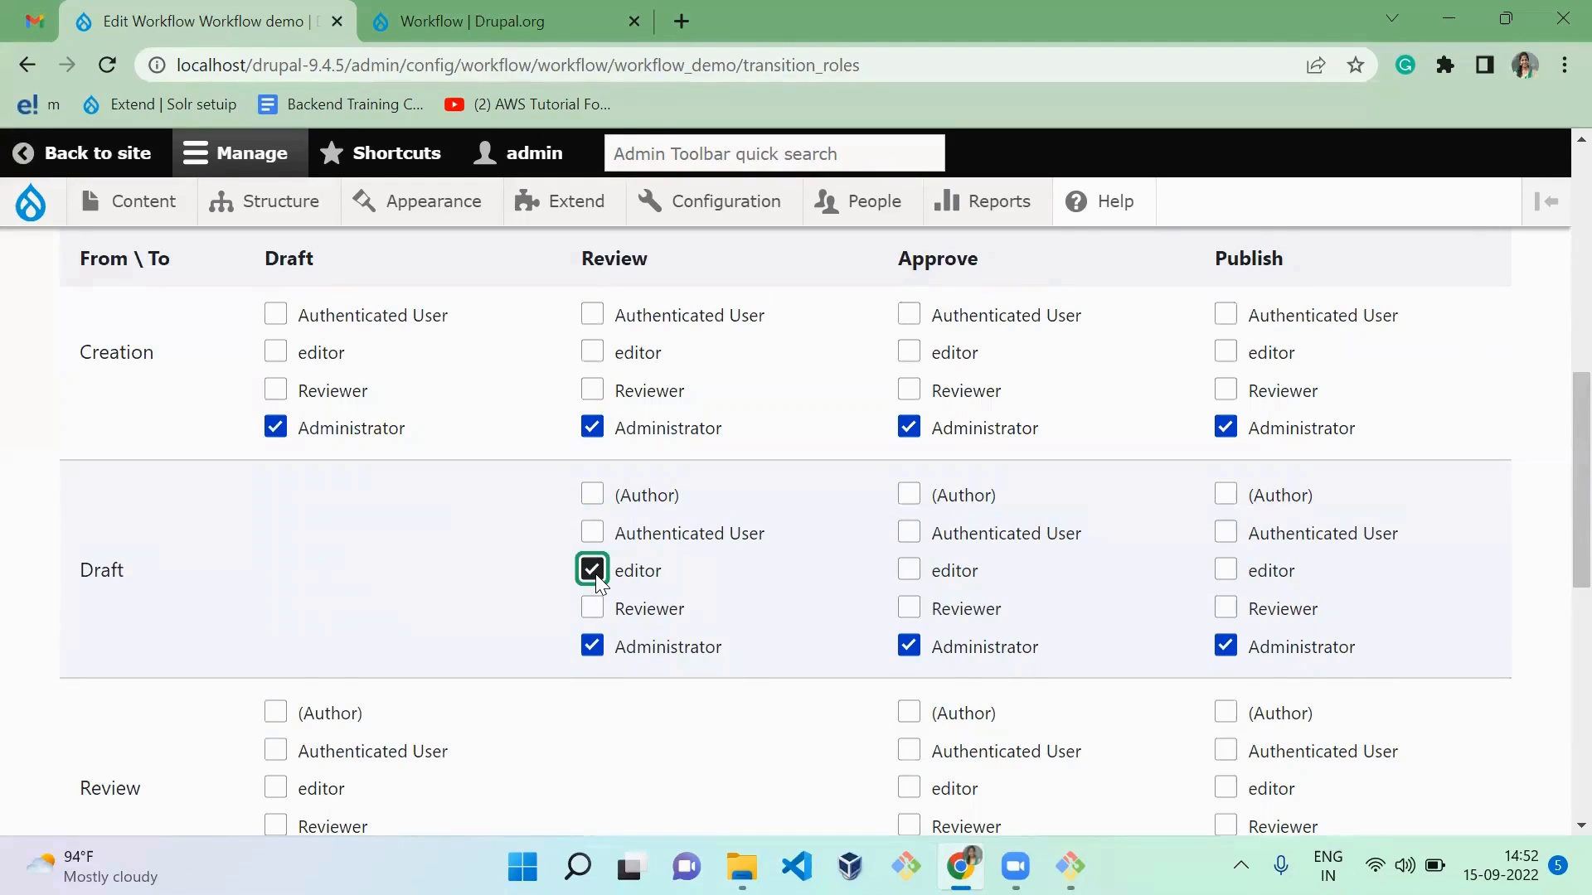
Step: Allow the Reviewer role to move content from Review to Approve and save the transition configuration
{"action": "scroll", "coordinate": [600, 583], "scroll_direction": "down", "scroll_amount": 2}
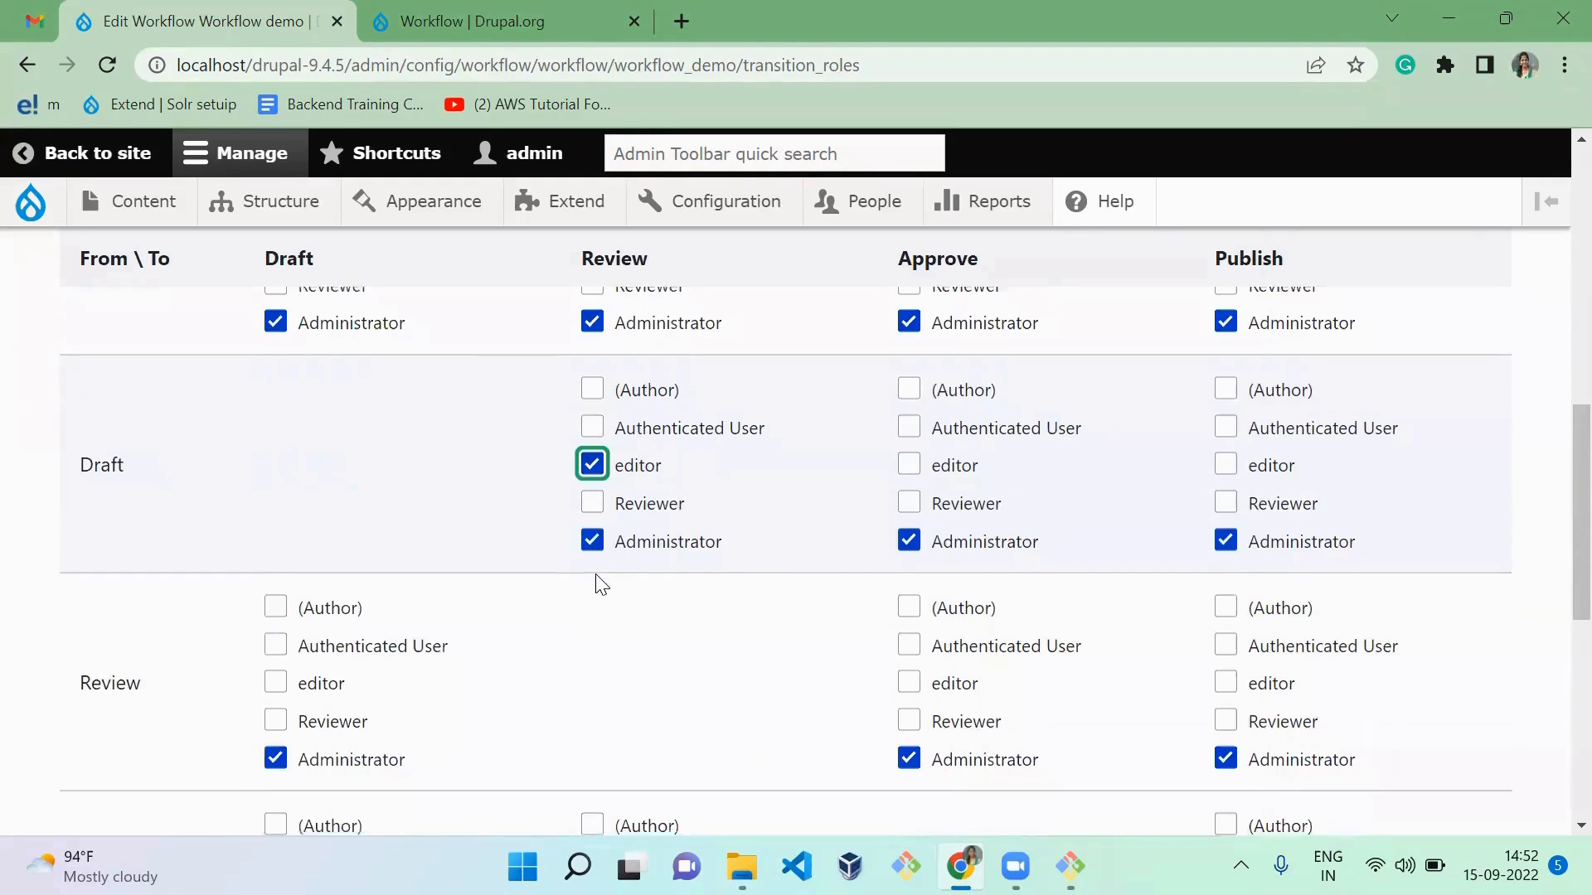
{"action": "scroll", "coordinate": [600, 583], "scroll_direction": "down", "scroll_amount": 1}
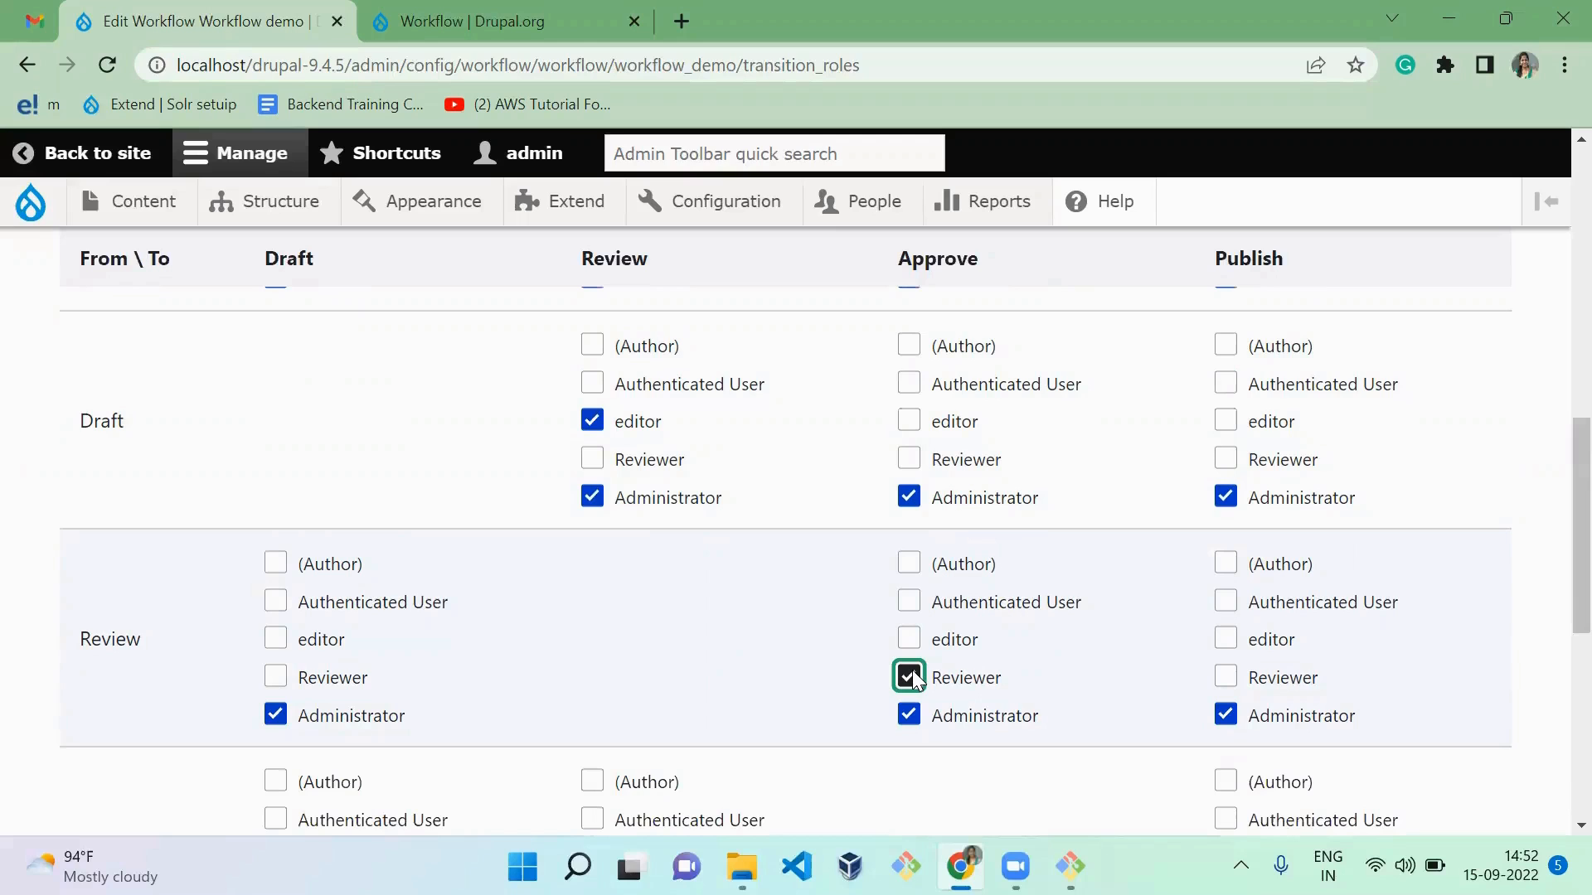
{"action": "scroll", "coordinate": [912, 669], "scroll_direction": "down", "scroll_amount": 3}
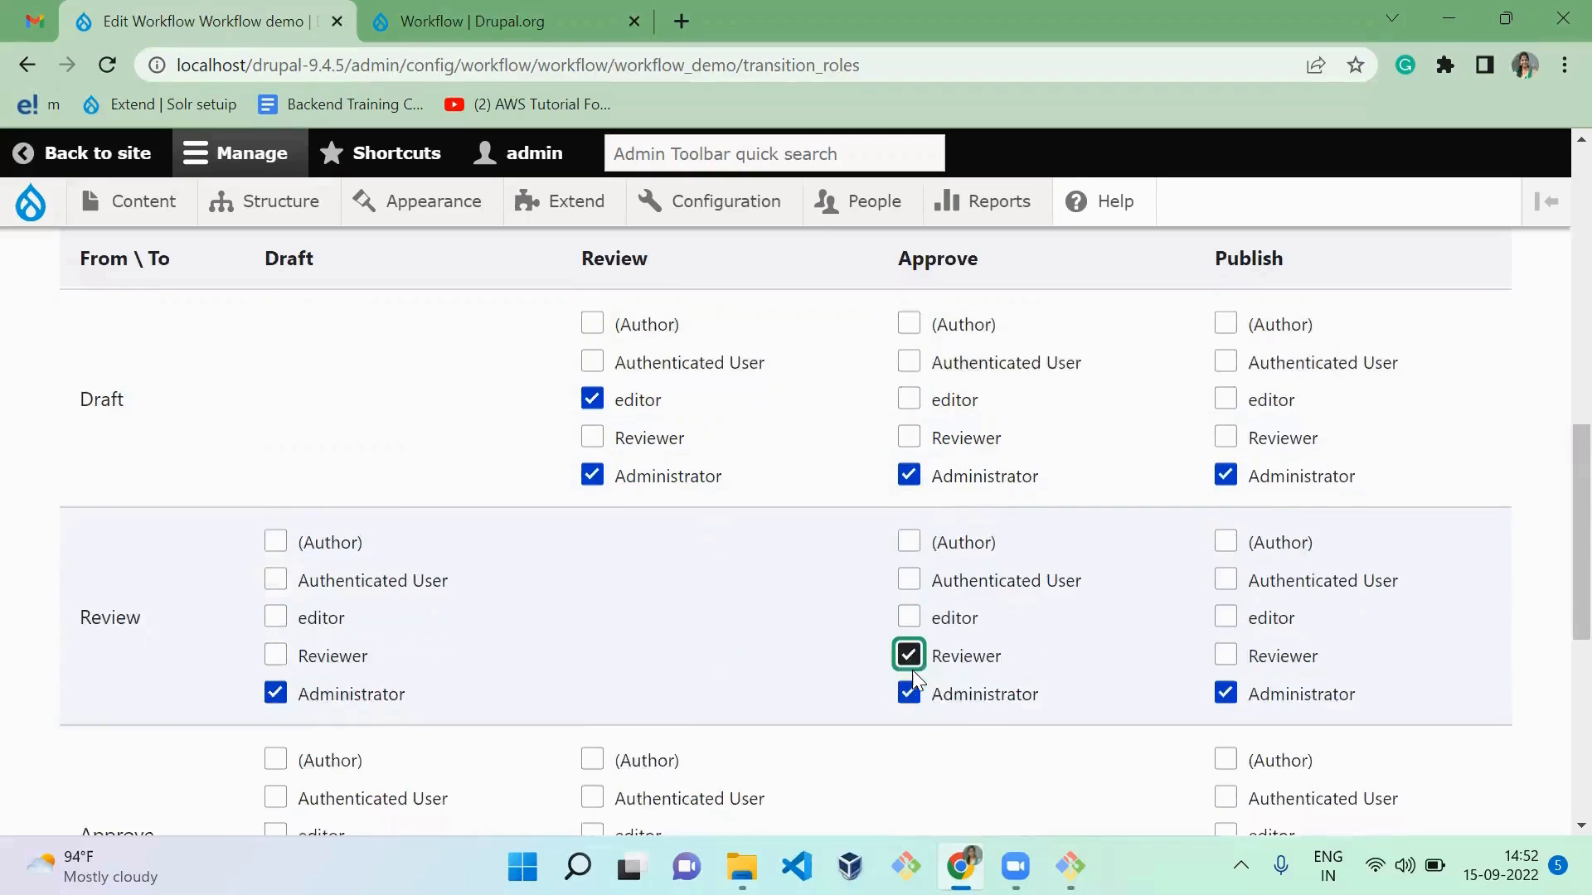
{"action": "scroll", "coordinate": [912, 670], "scroll_direction": "up", "scroll_amount": 1}
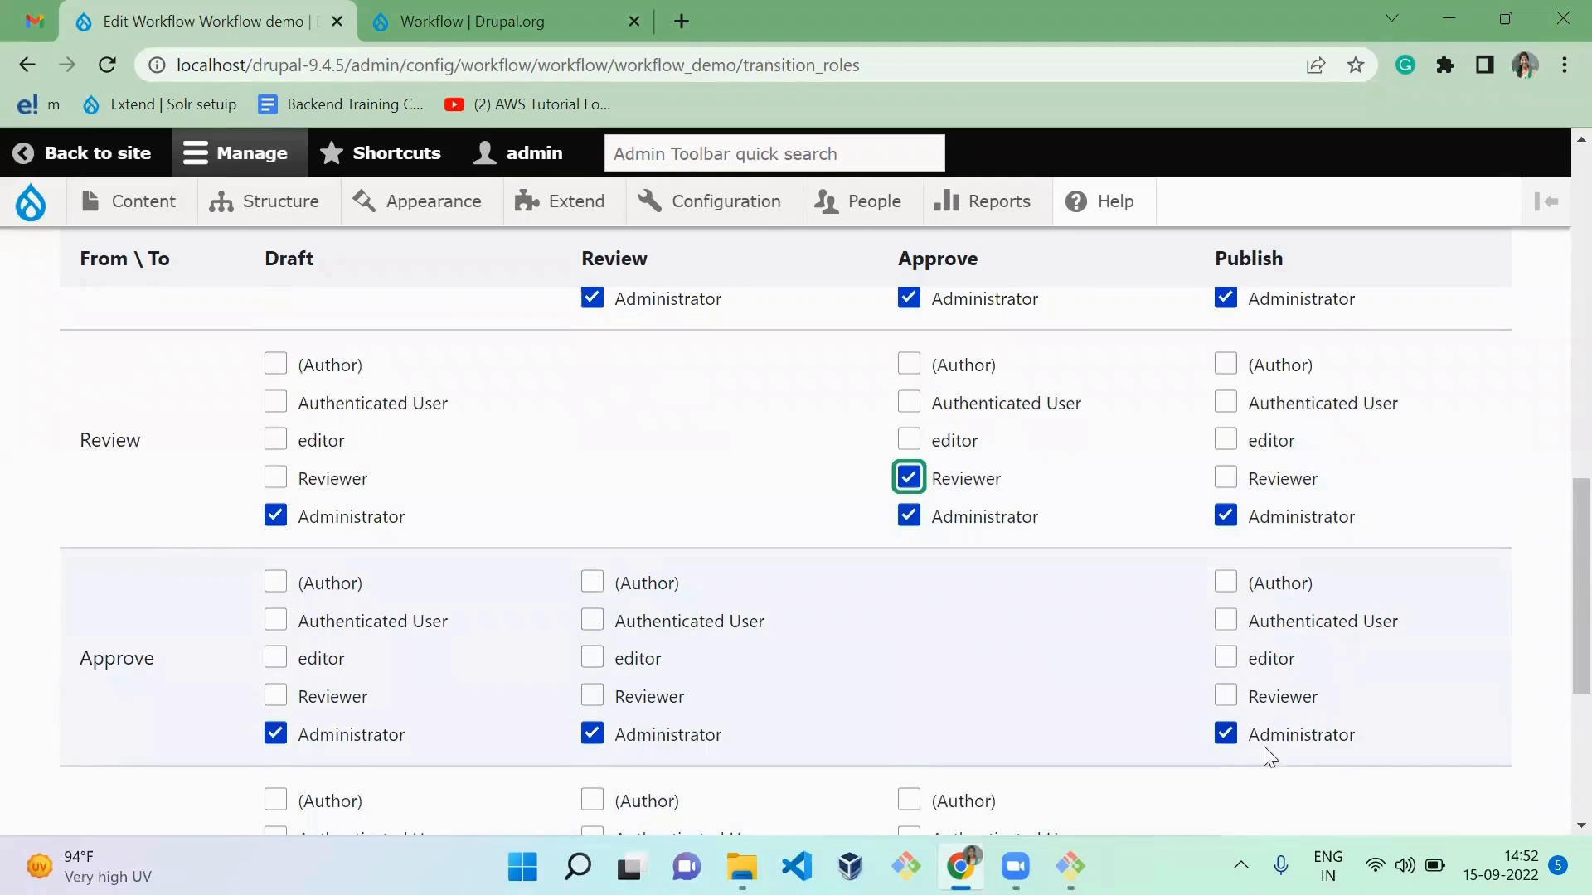
{"action": "scroll", "coordinate": [1106, 816], "scroll_direction": "down", "scroll_amount": 1}
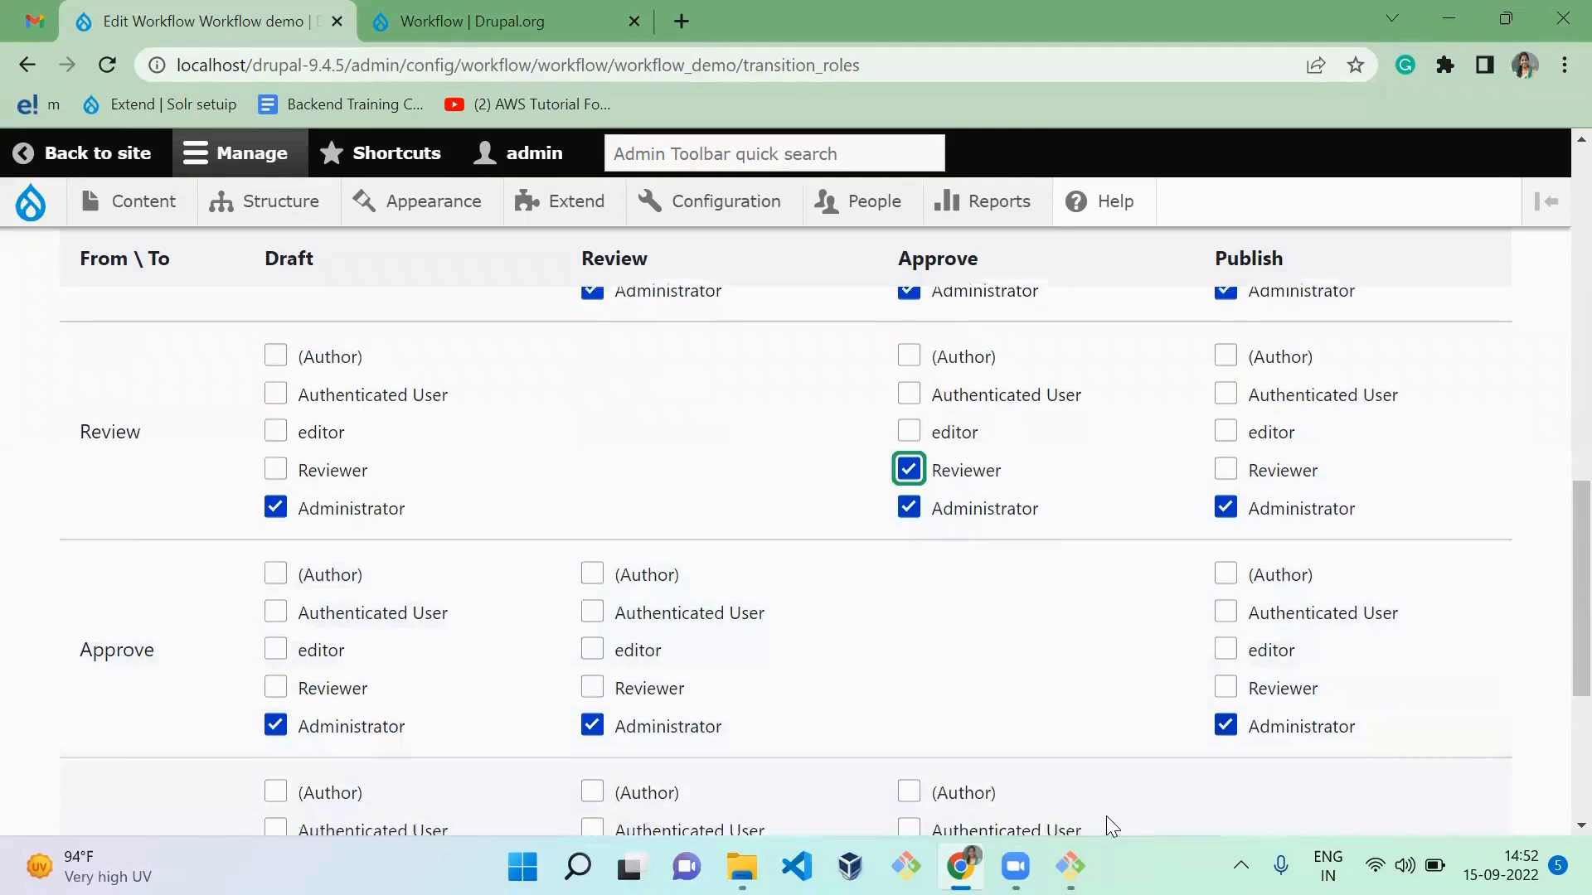
{"action": "scroll", "coordinate": [1106, 816], "scroll_direction": "down", "scroll_amount": 3}
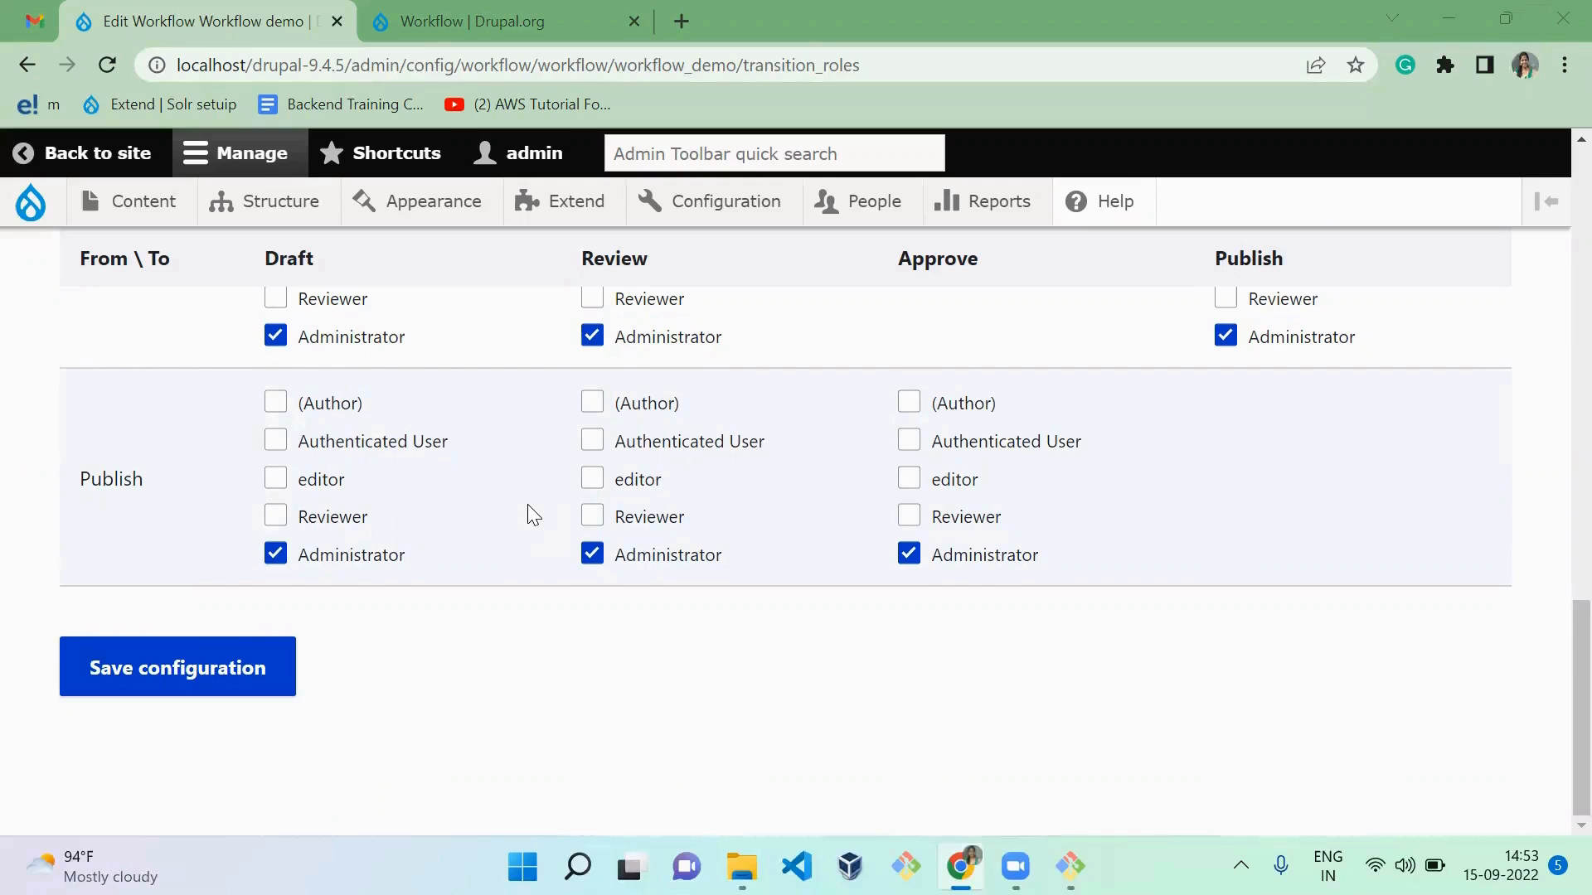
{"action": "left_click", "coordinate": [225, 660]}
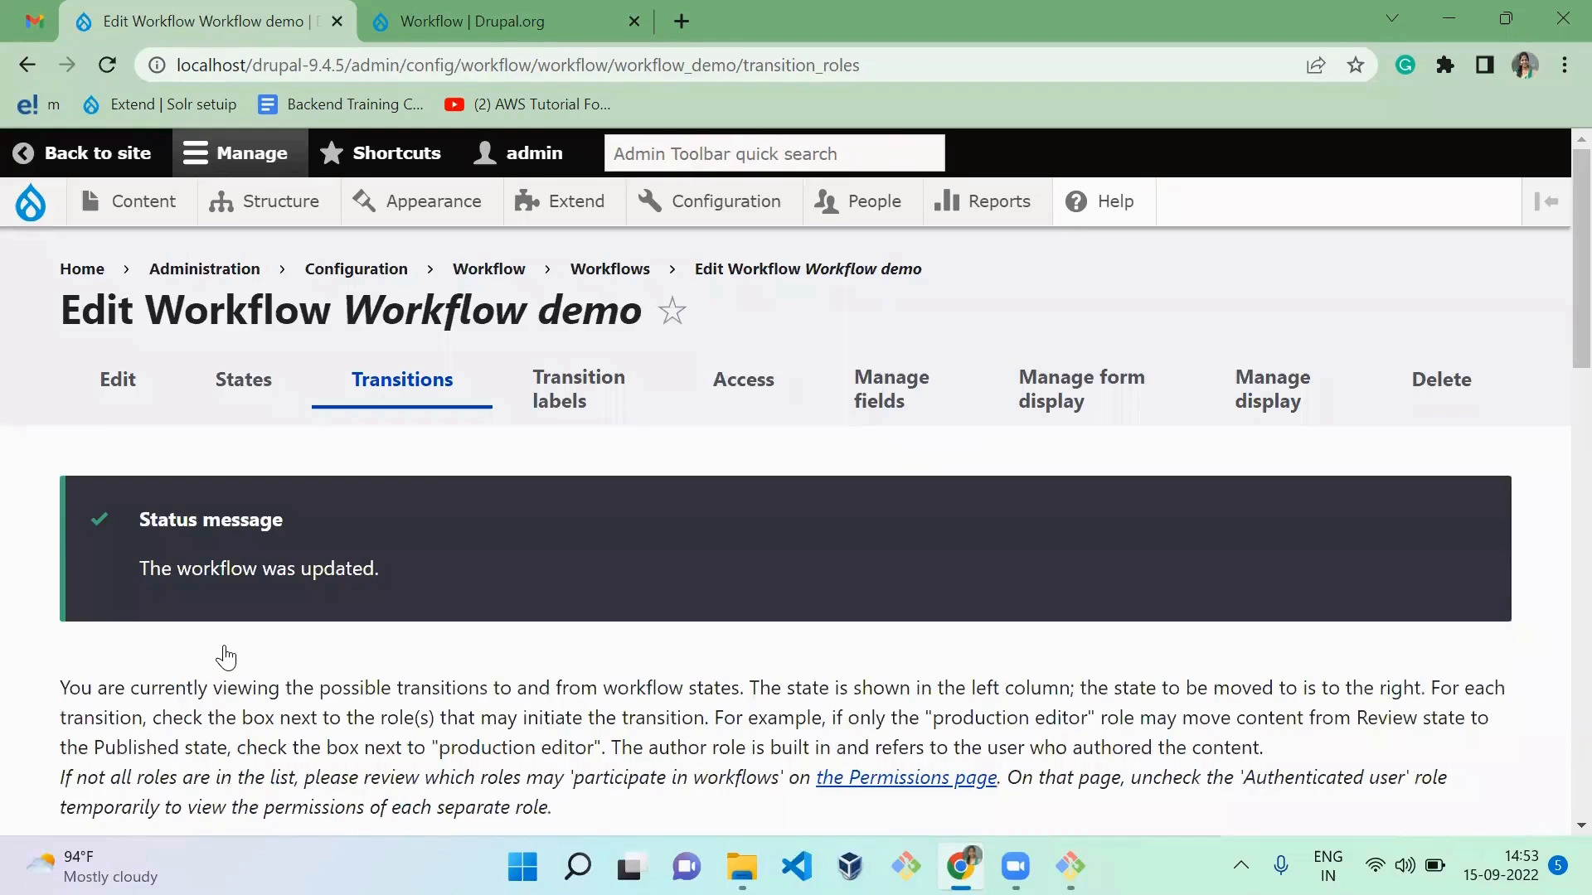
Step: Open the transition labels of the Workflow demo workflow and label the Creation-to-Draft transition "Draft"
{"action": "left_click", "coordinate": [572, 383]}
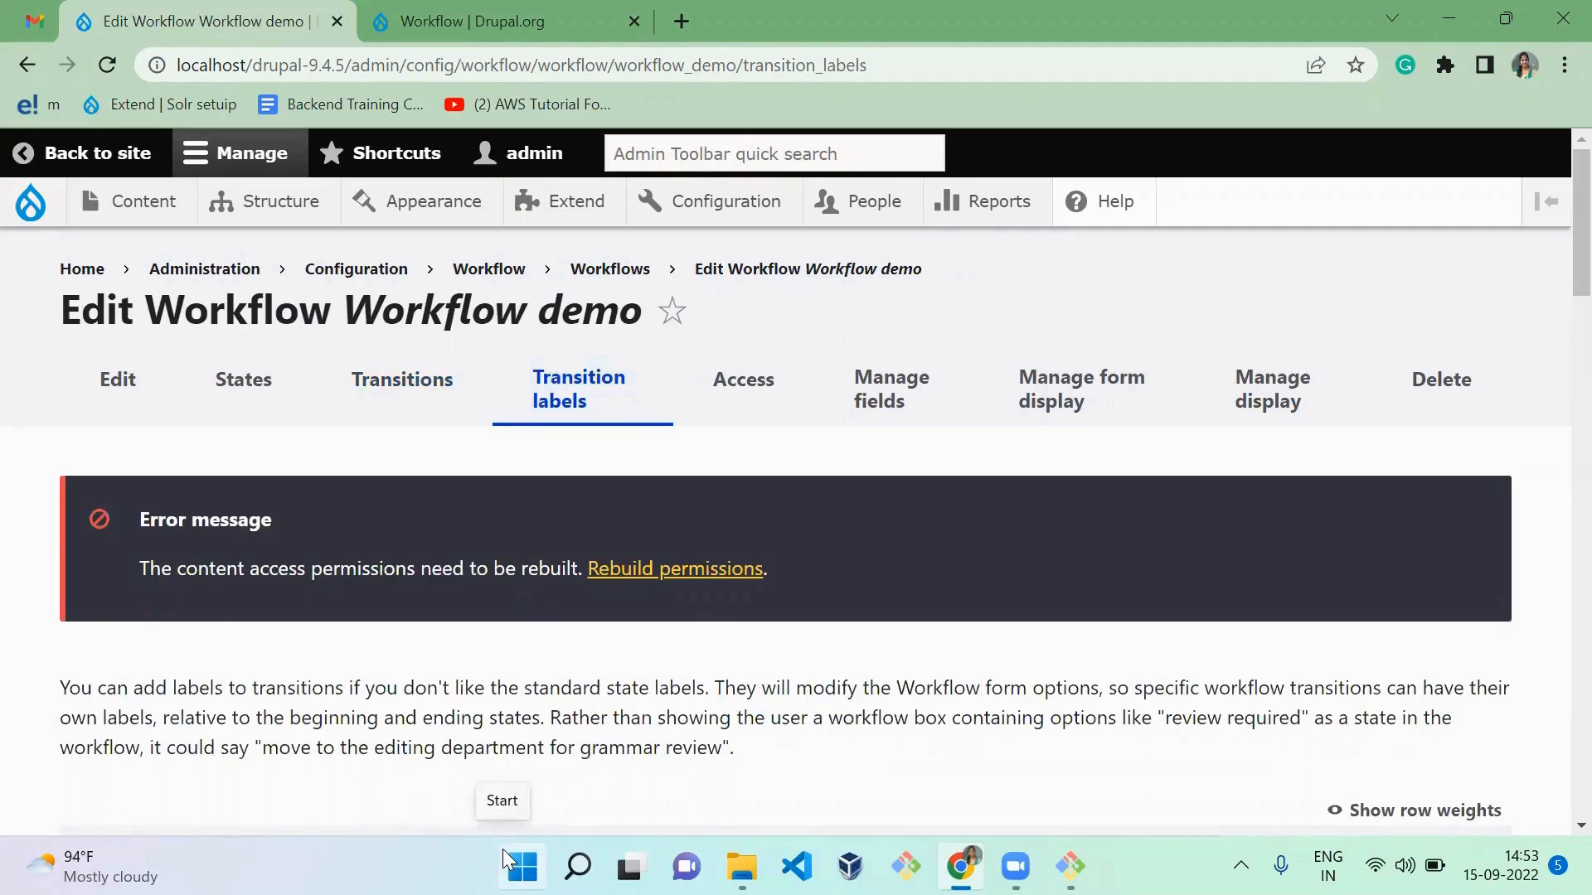
{"action": "key", "text": "Down"}
{"action": "key", "text": "Down"}
{"action": "key", "text": "Down"}
{"action": "key", "text": "Down"}
{"action": "key", "text": "Down"}
{"action": "key", "text": "Down"}
{"action": "key", "text": "Down"}
{"action": "key", "text": "Down"}
{"action": "key", "text": "Down"}
{"action": "key", "text": "Down"}
{"action": "key", "text": "Down"}
{"action": "key", "text": "Down"}
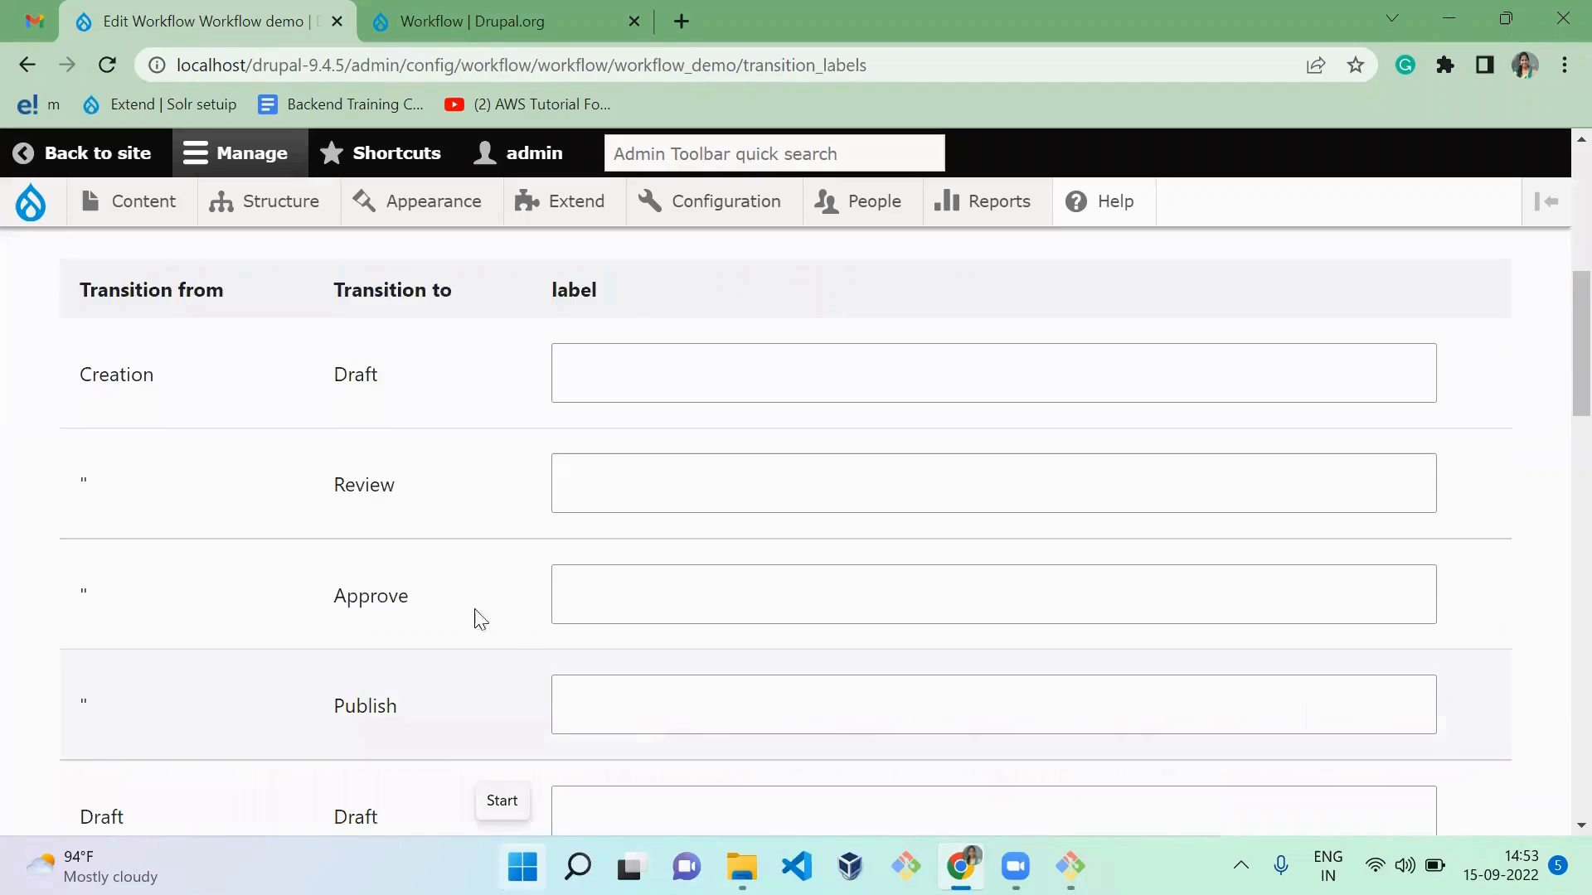
{"action": "left_click", "coordinate": [643, 370]}
{"action": "type", "text": "Draft"}
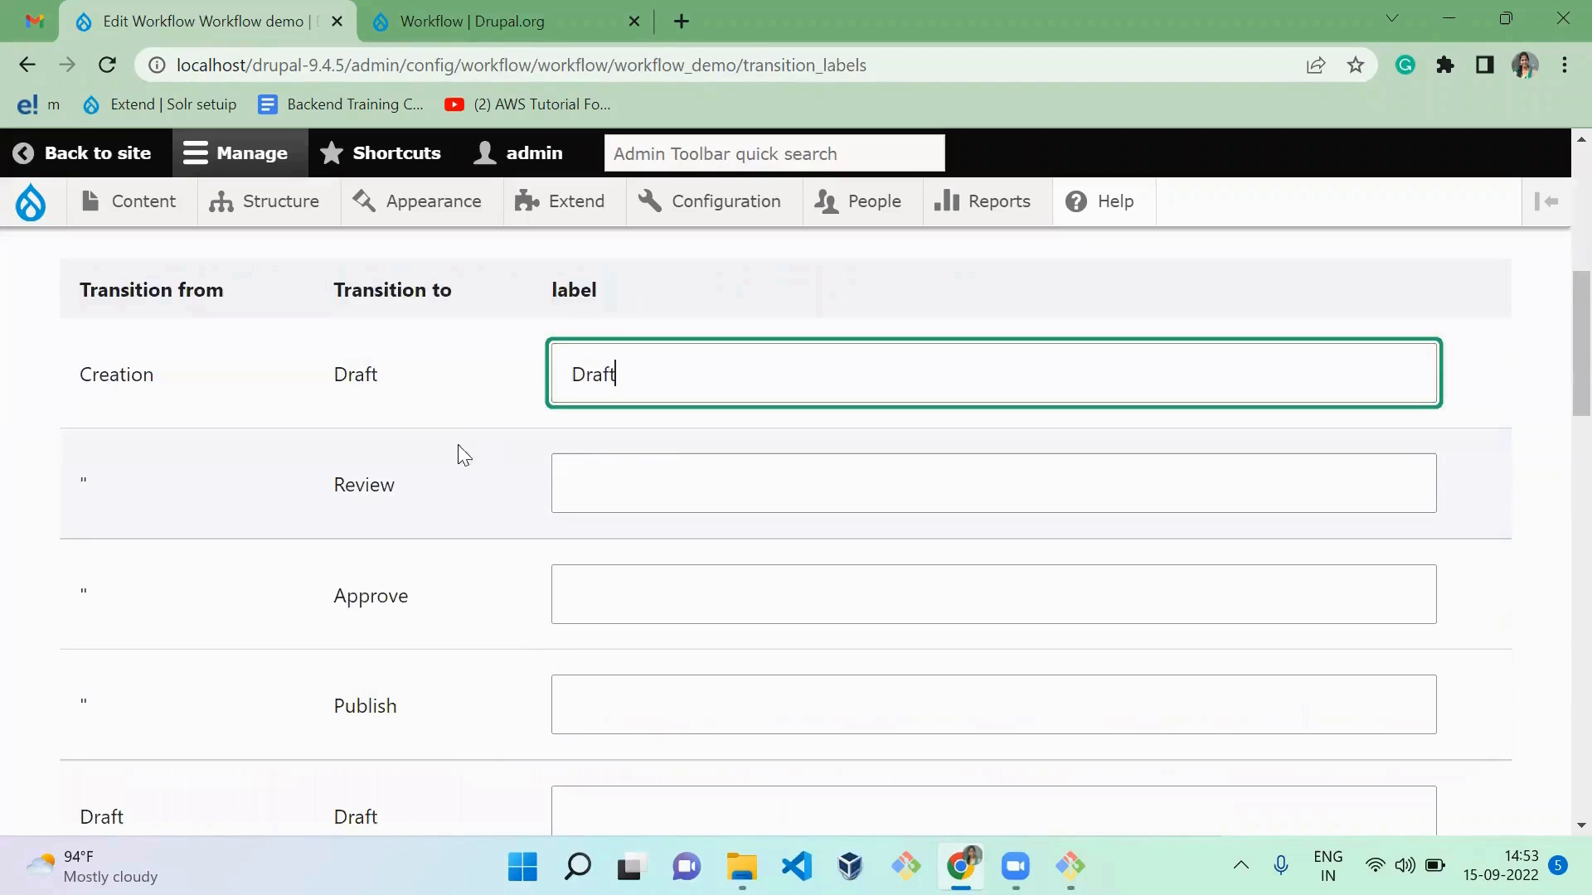
Step: Label the transitions from Creation to Review, Approve and Publish as "Review", "Approve" and "Publish" respectively
{"action": "left_click", "coordinate": [433, 461]}
{"action": "left_click", "coordinate": [572, 479]}
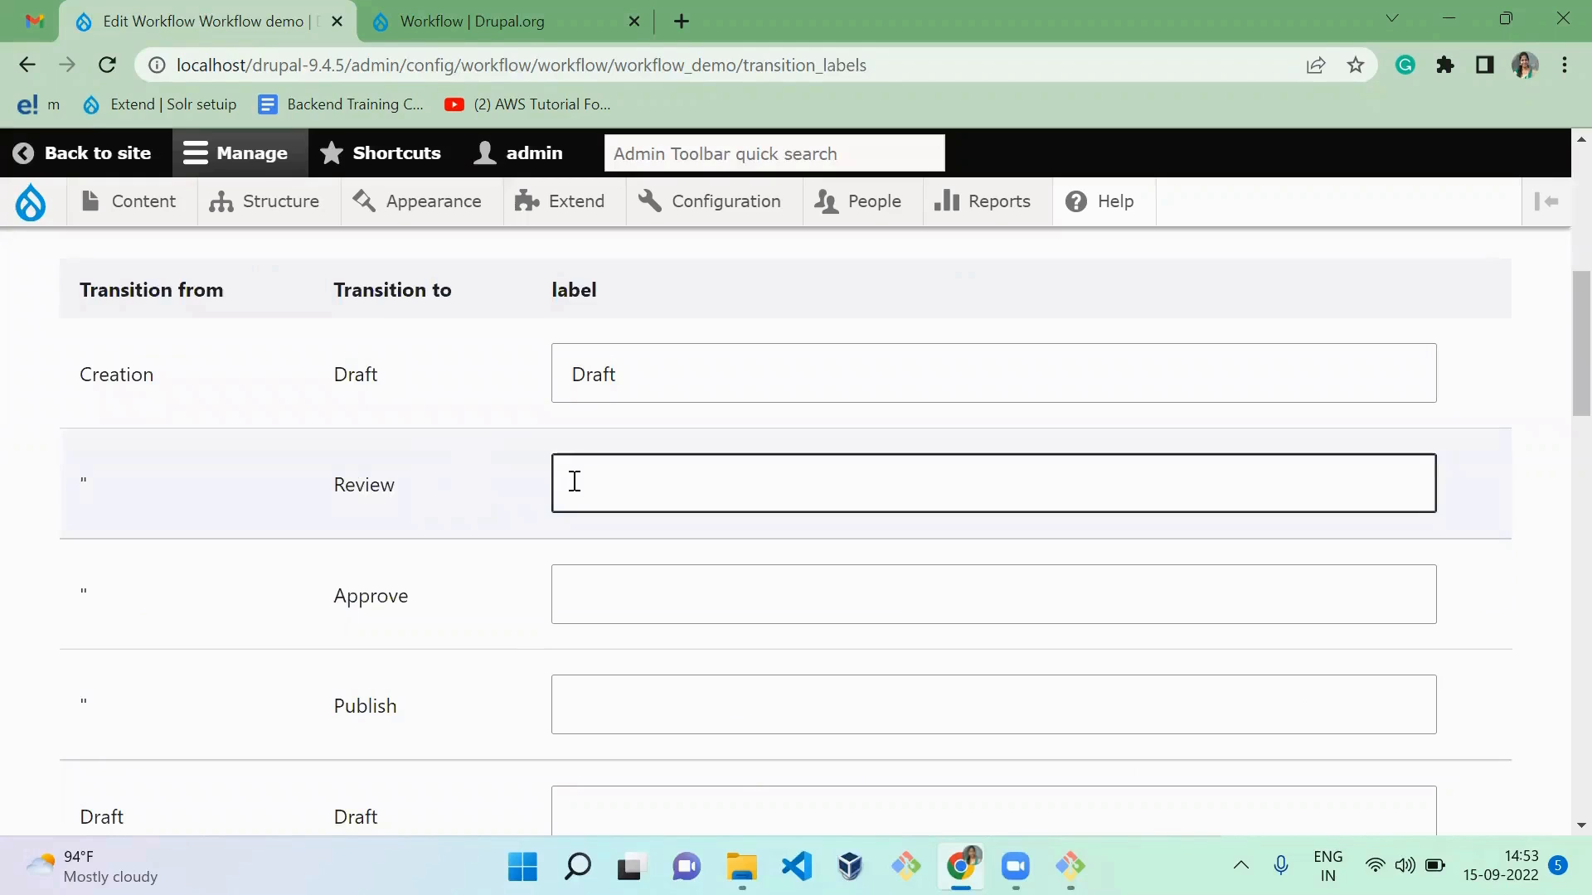
{"action": "type", "text": "Review"}
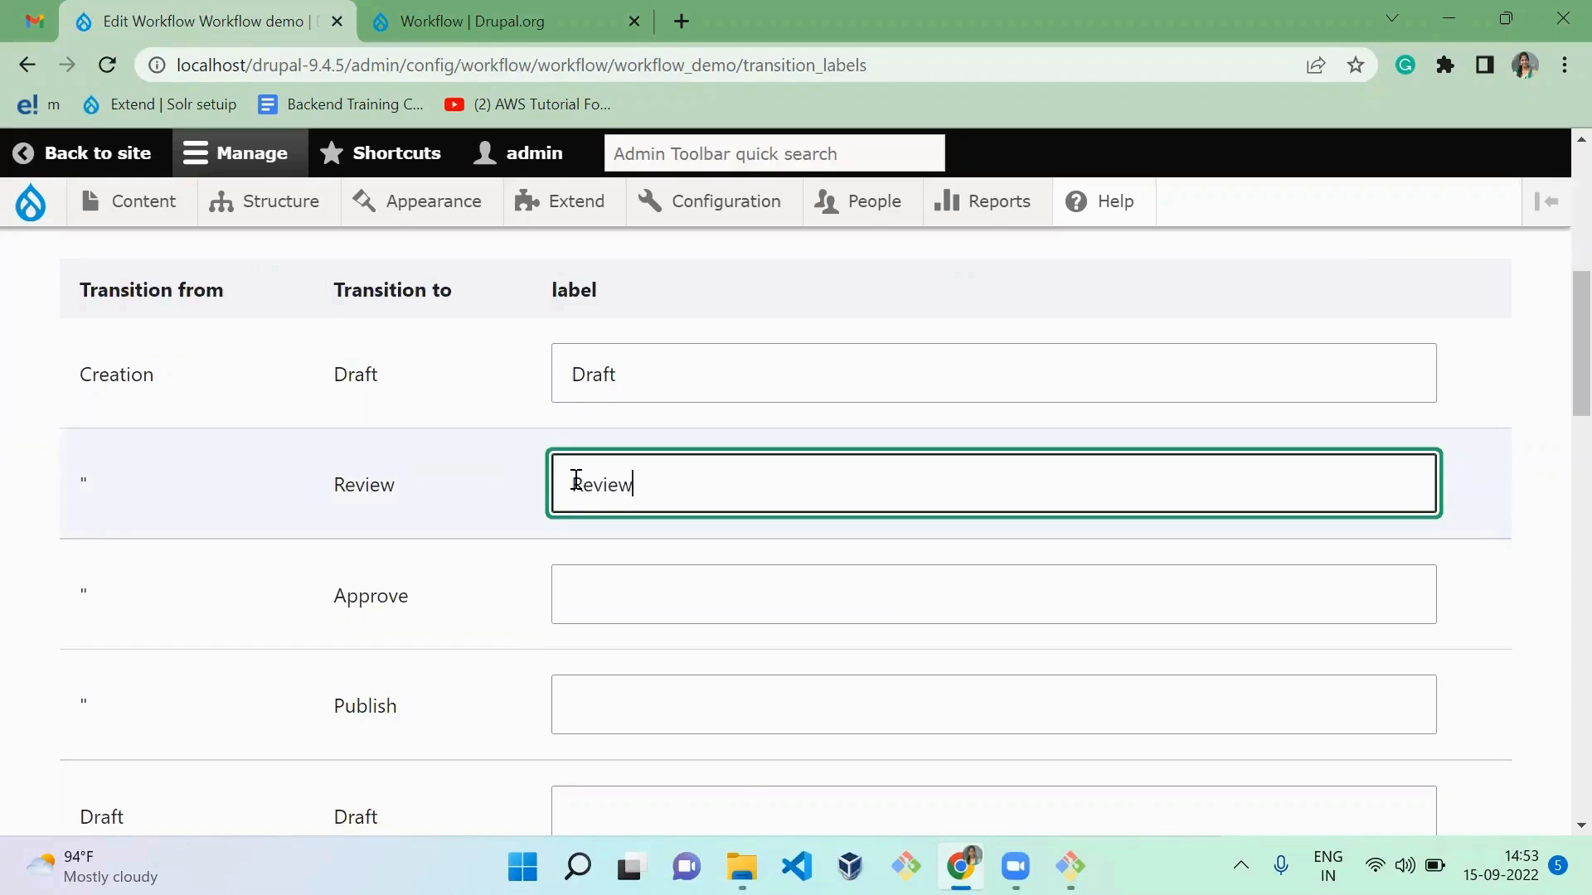
{"action": "key", "text": "Tab"}
{"action": "type", "text": "Approve"}
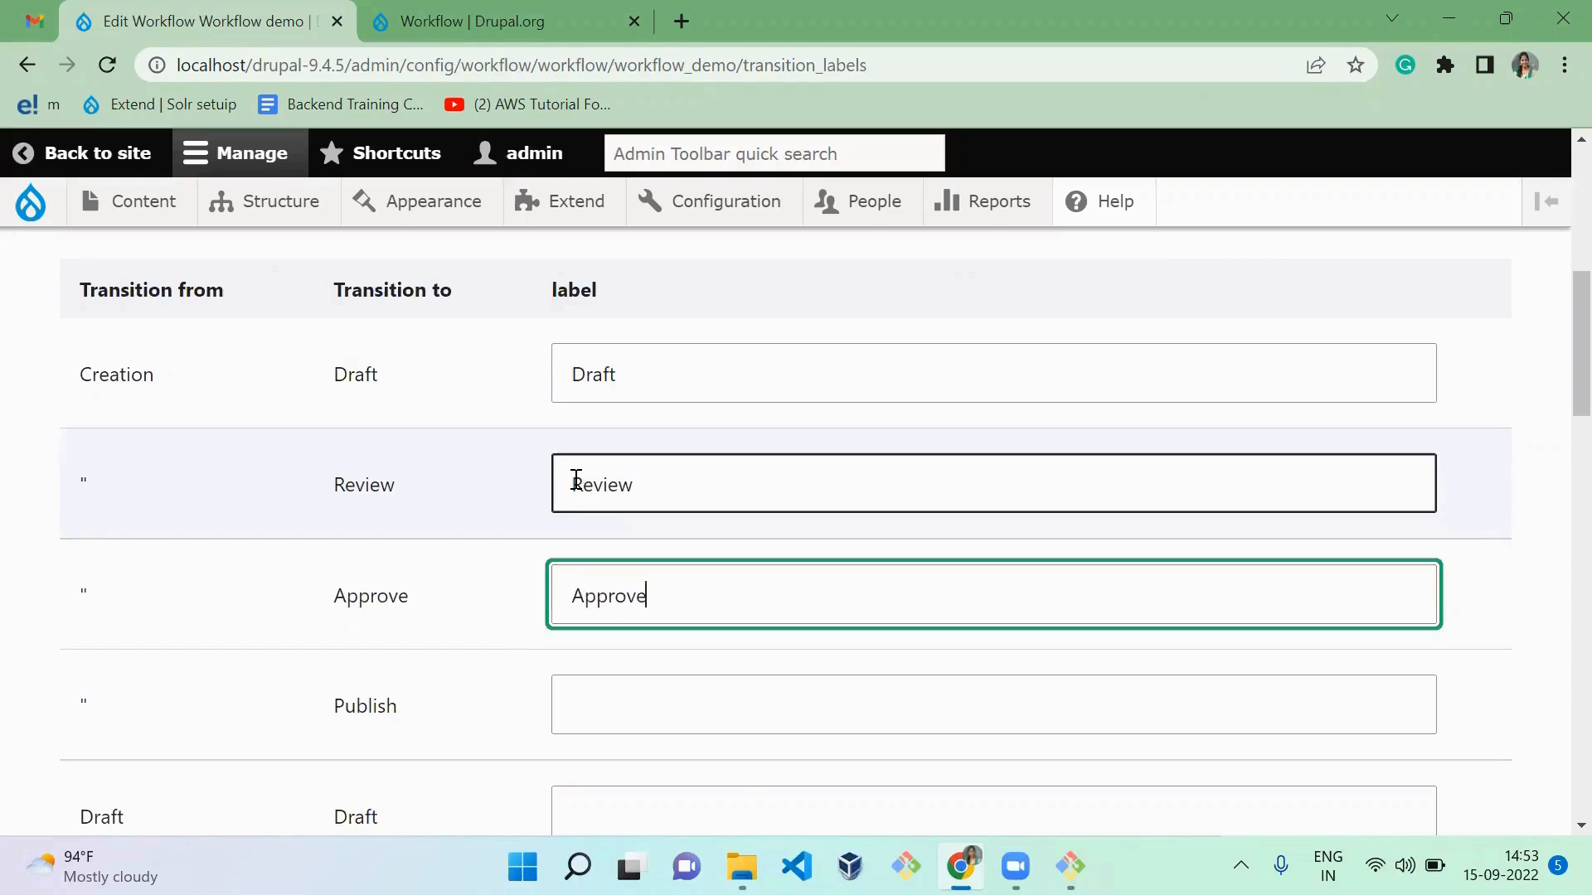
{"action": "key", "text": "Tab"}
{"action": "type", "text": "Publish"}
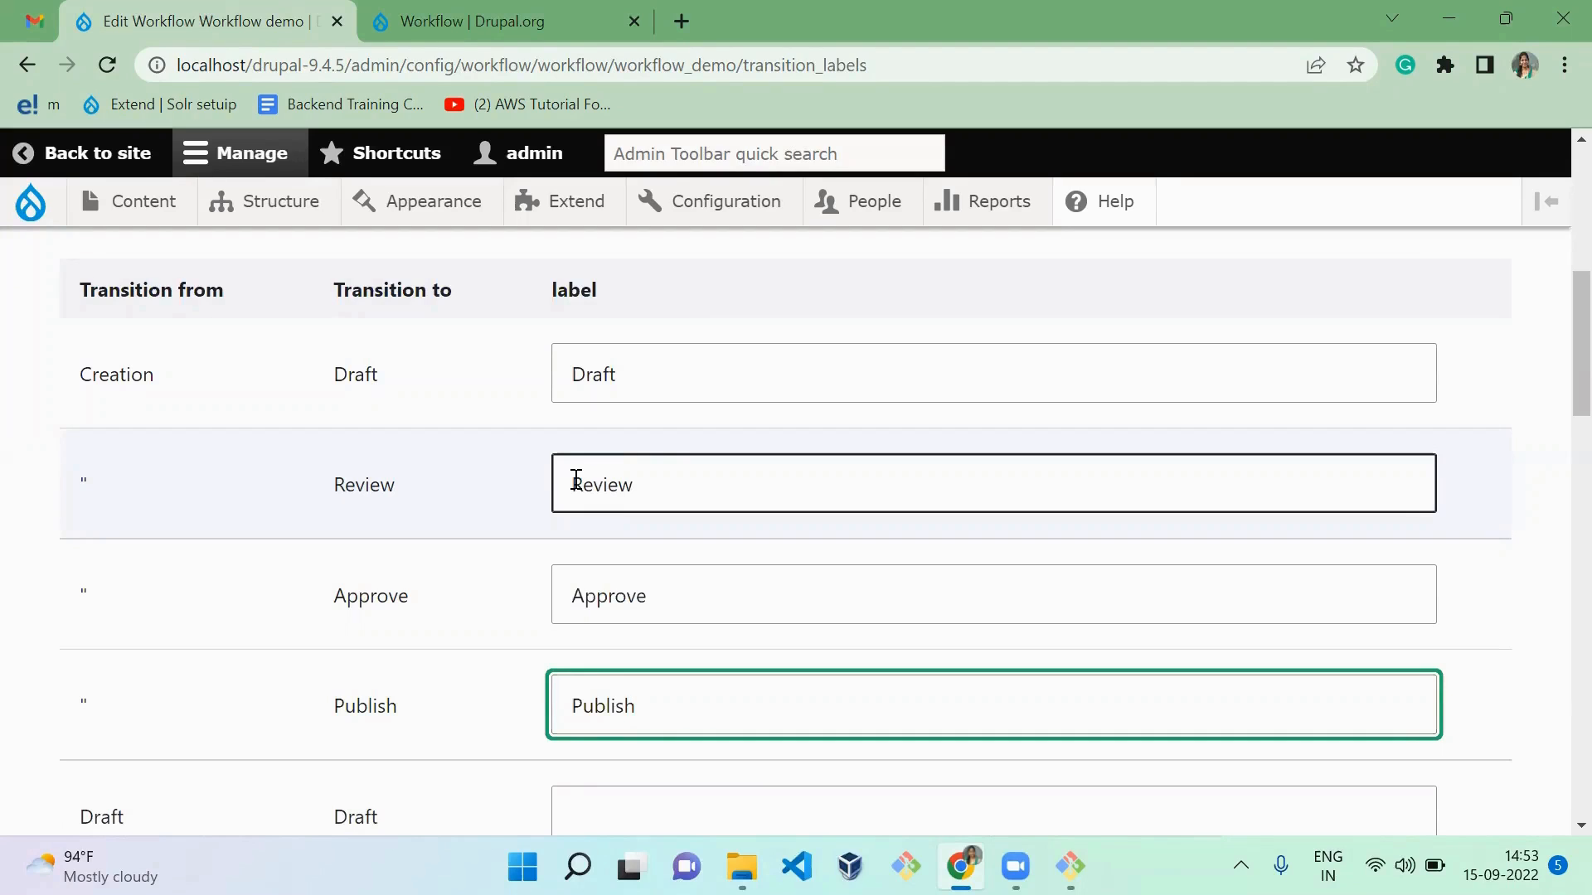
Step: Label the transition that keeps content in the Draft state "Stay at draft"
{"action": "left_click", "coordinate": [409, 516]}
{"action": "scroll", "coordinate": [409, 515], "scroll_direction": "down", "scroll_amount": 1}
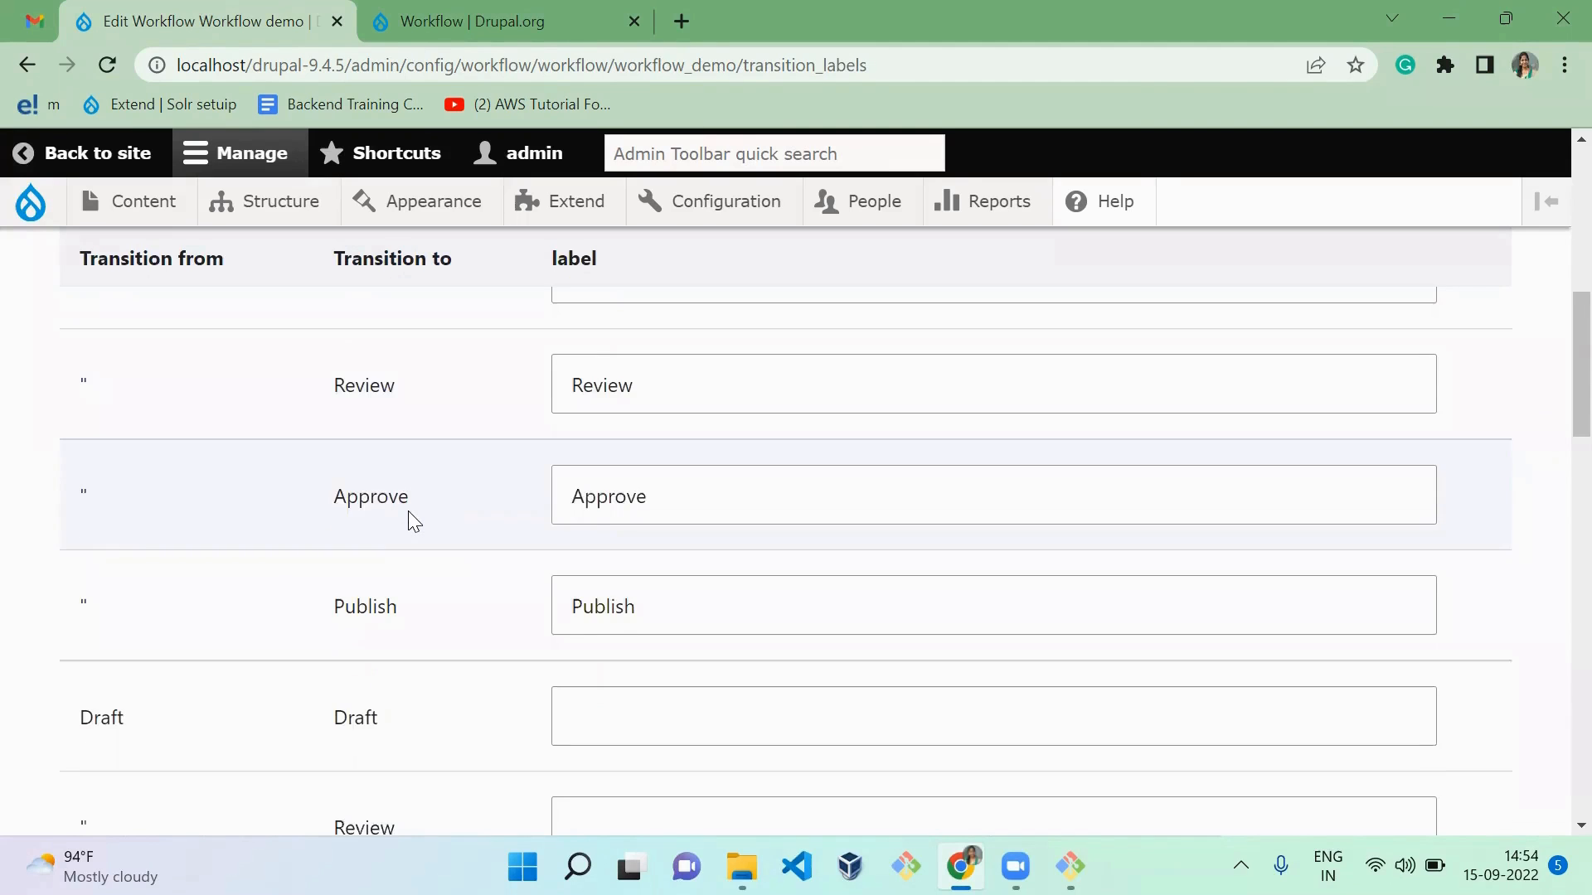
{"action": "scroll", "coordinate": [409, 515], "scroll_direction": "down", "scroll_amount": 3}
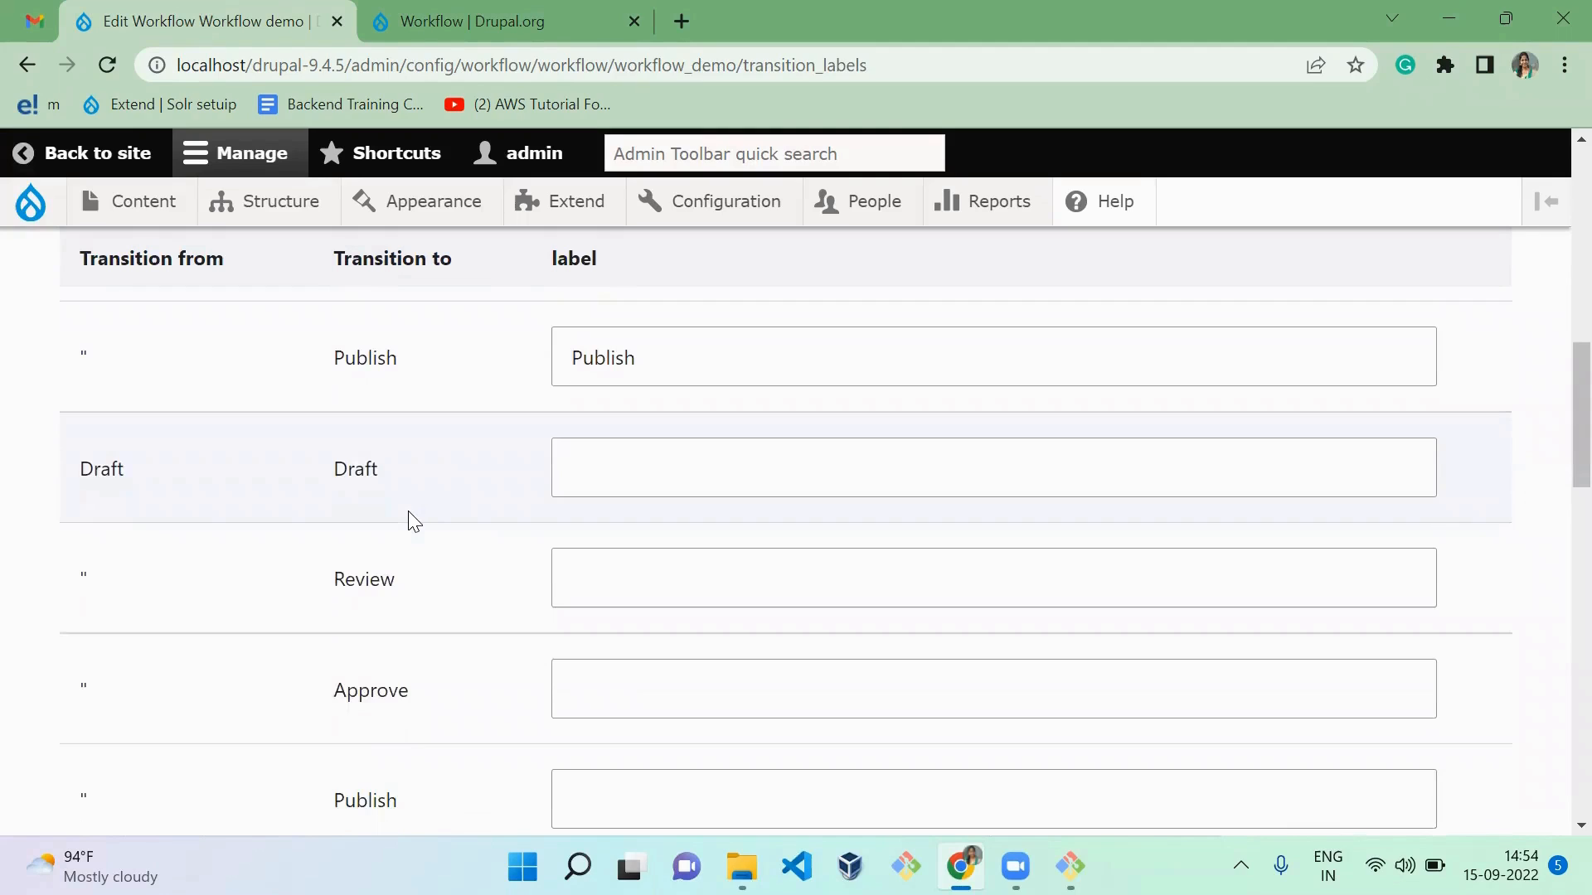
{"action": "left_click", "coordinate": [636, 484]}
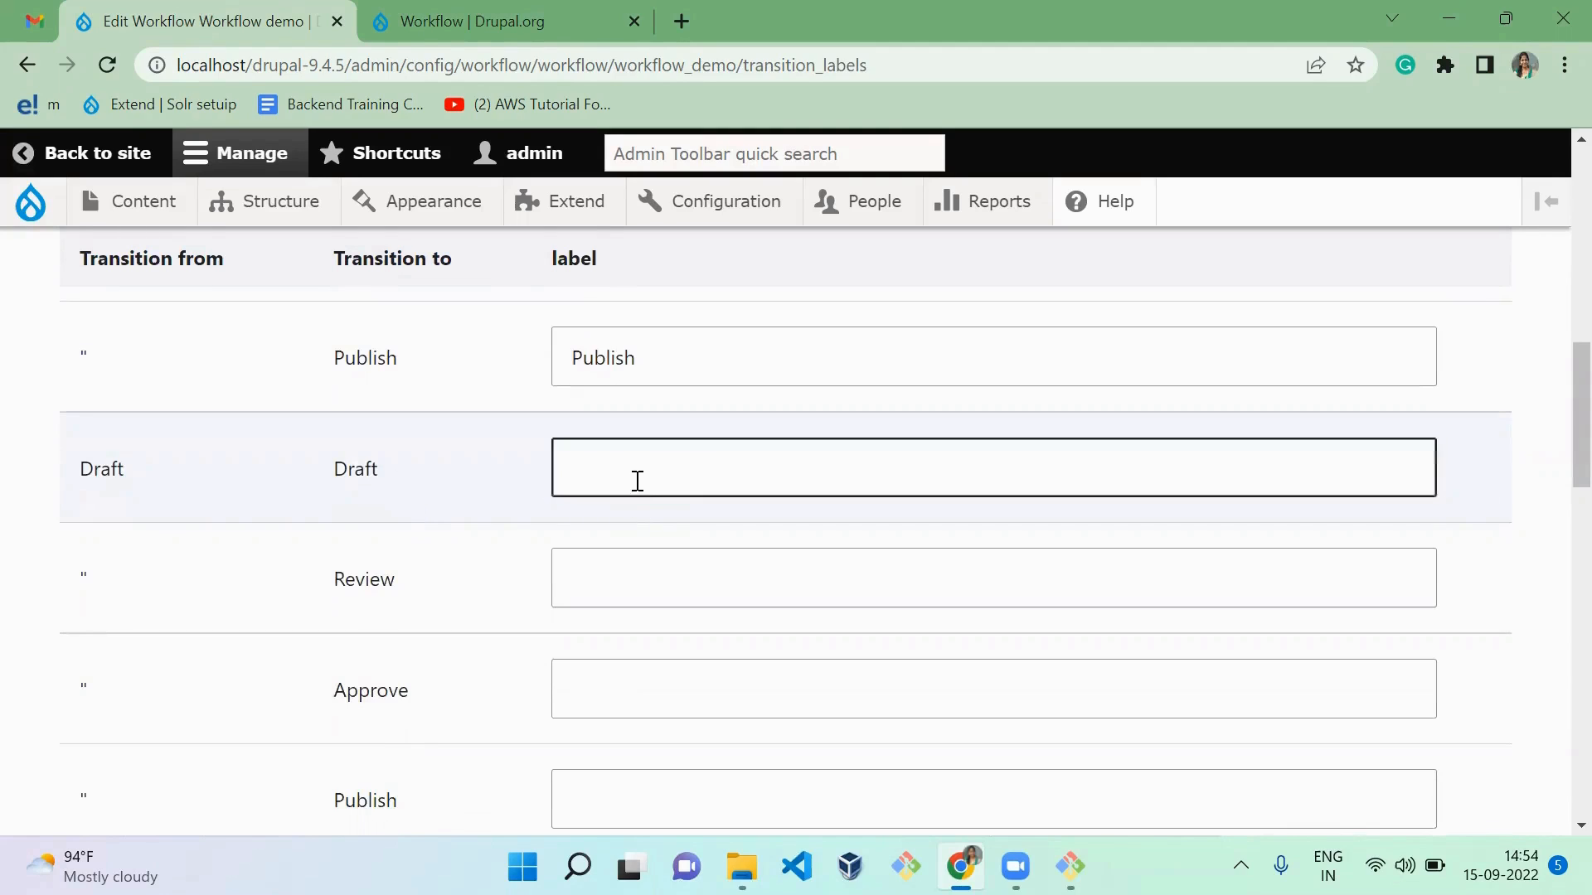
{"action": "type", "text": "Stay at"}
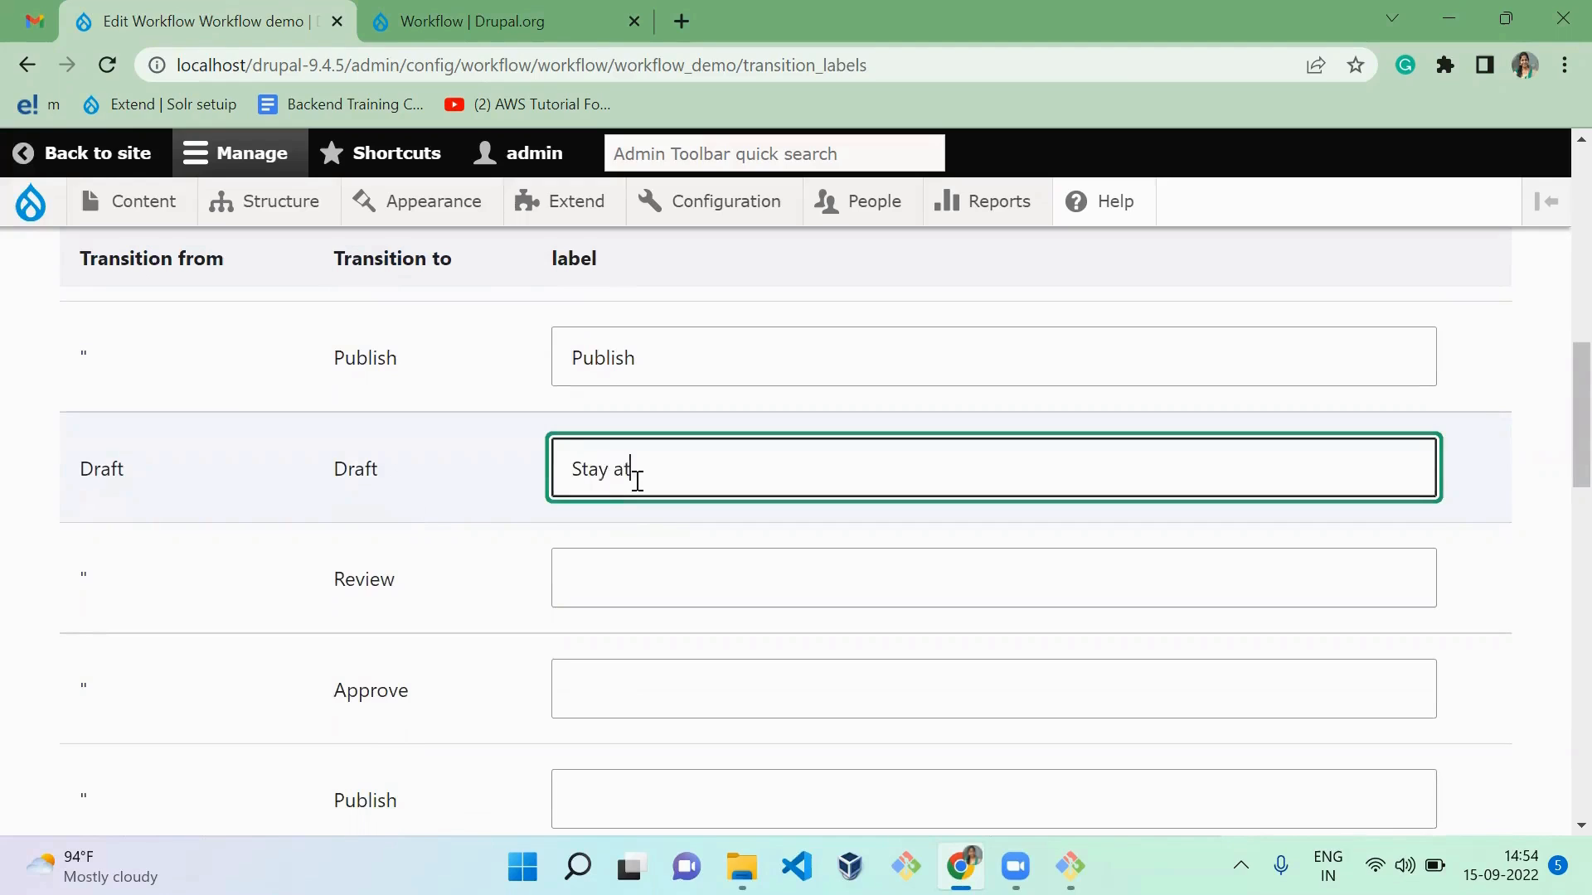
{"action": "type", "text": " draft"}
{"action": "key", "text": "Tab"}
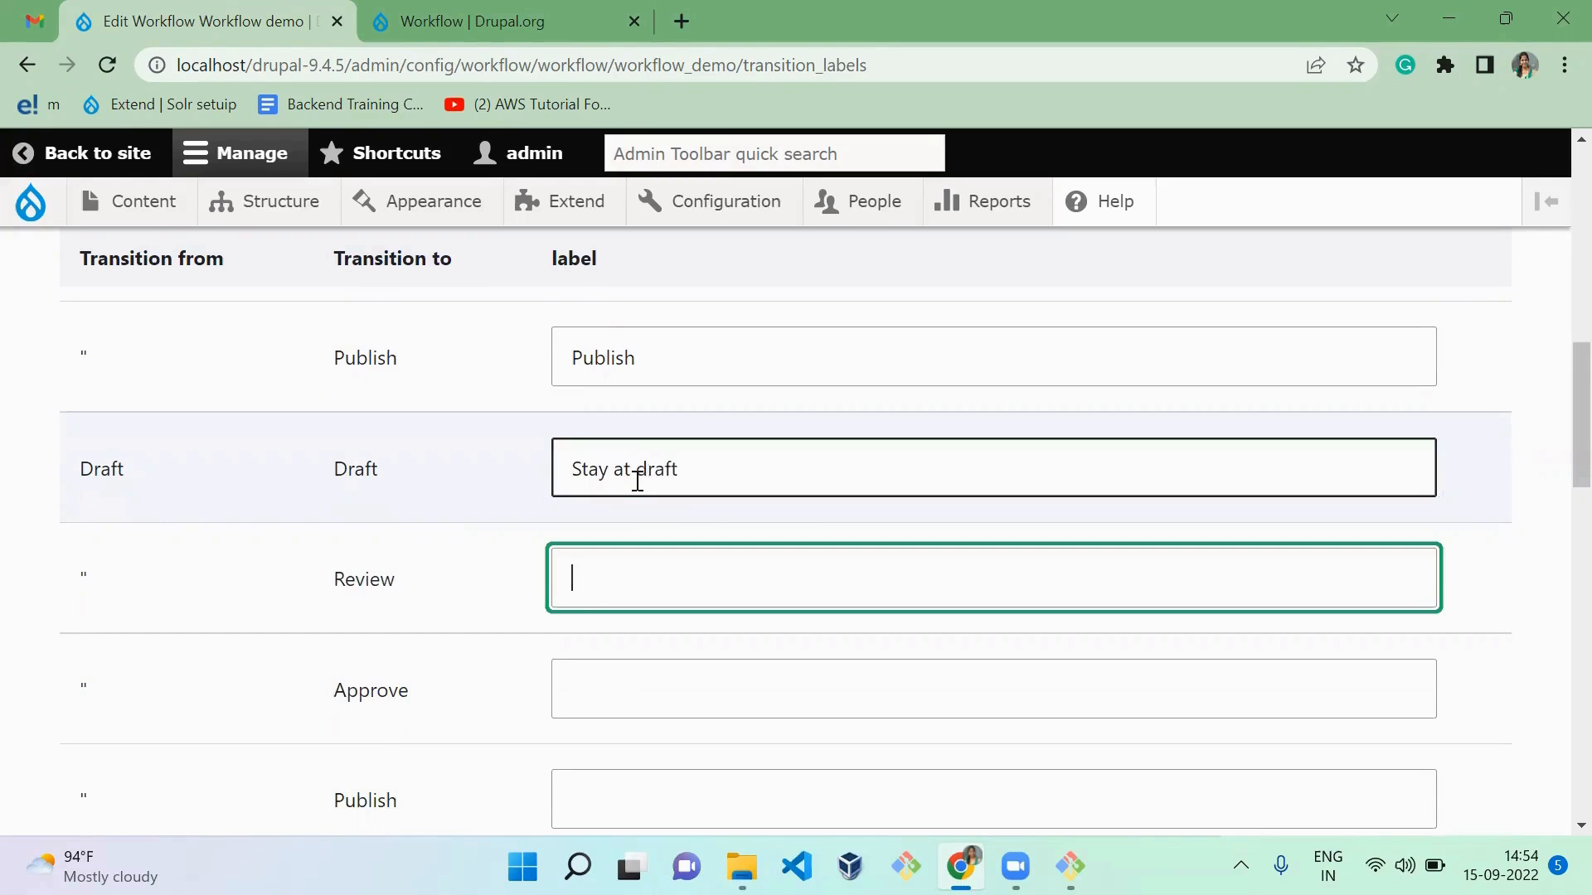
Step: Label the transition from Draft to Review "Draft to Review"
{"action": "type", "text": "Draft to"}
{"action": "key", "text": "ctrl+a"}
{"action": "key", "text": "Right"}
{"action": "type", "text": "Review"}
{"action": "key", "text": "Tab"}
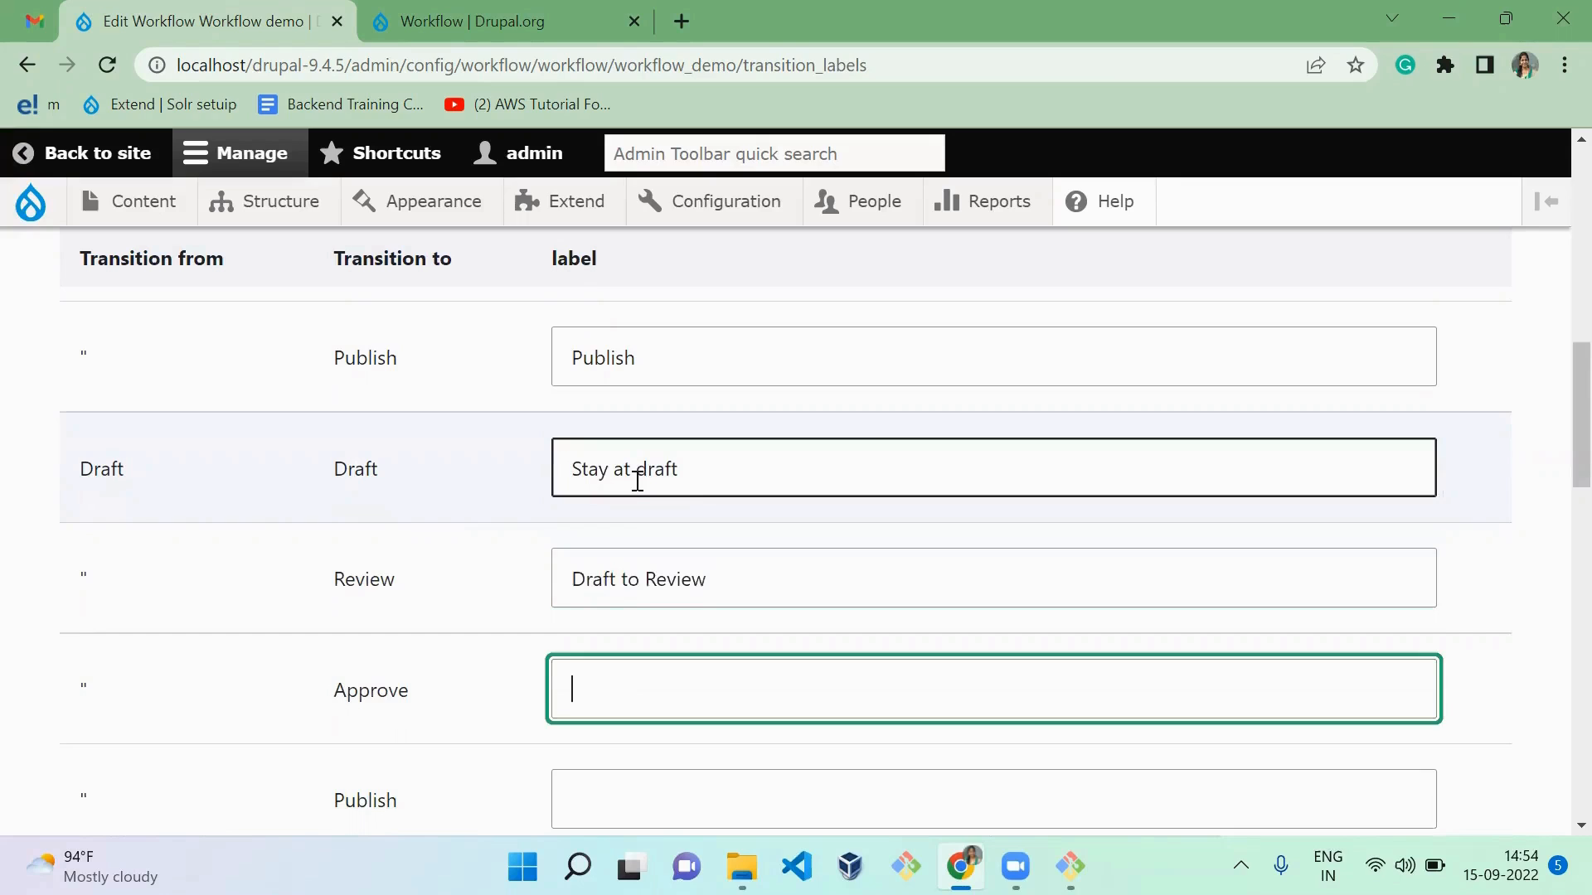
Step: Label the Draft state's transitions to Approve and Publish "Draft to Approve" and "Draft to Publish"
{"action": "type", "text": "Draft to Approve"}
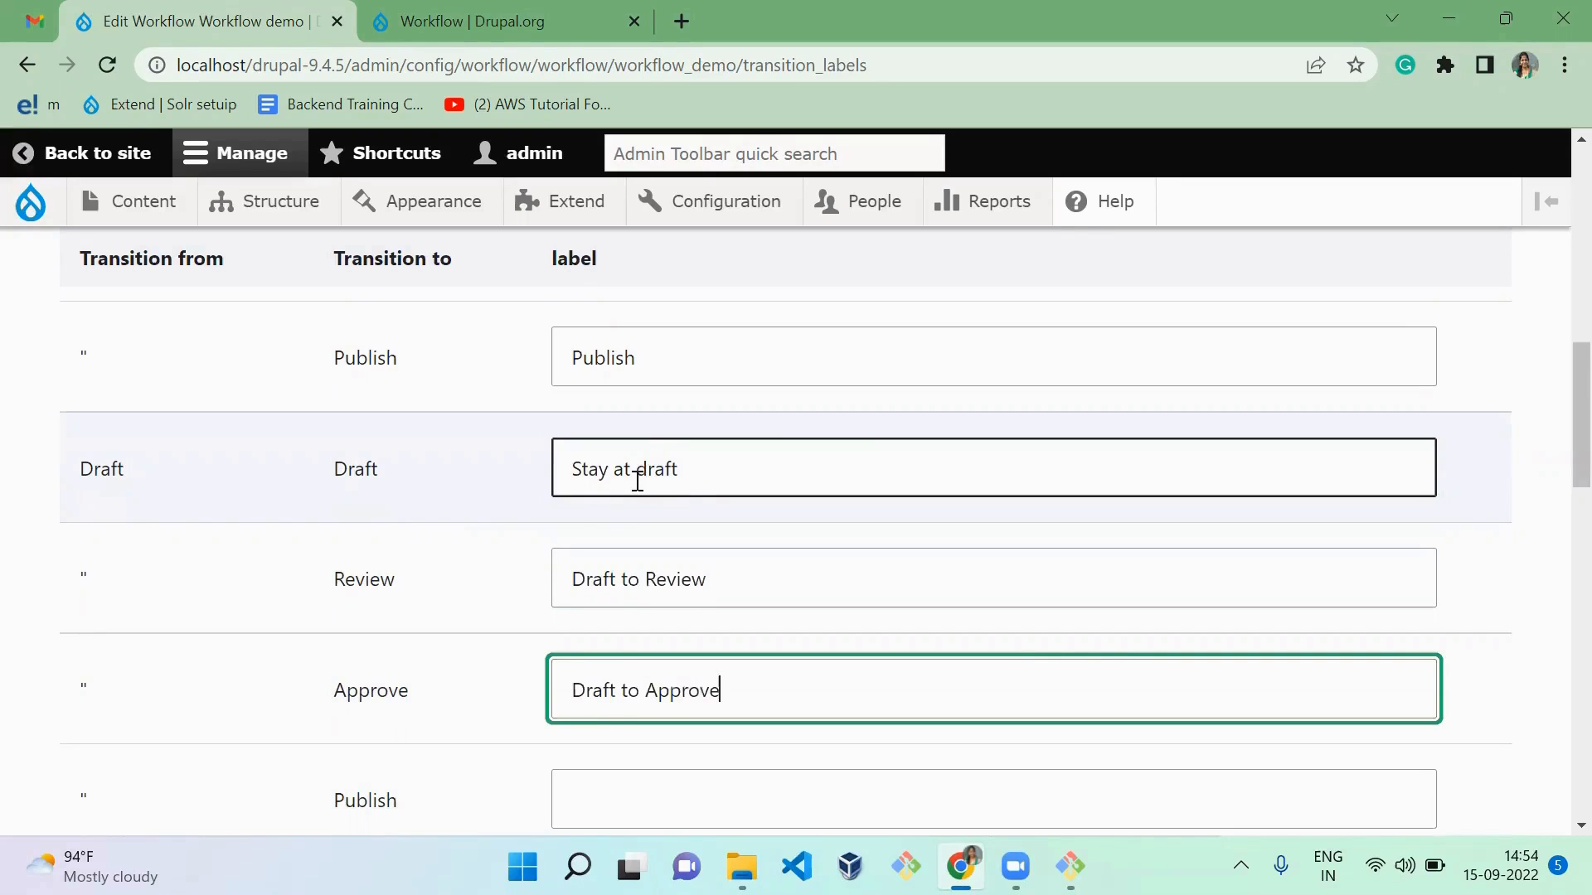
{"action": "key", "text": "Tab"}
{"action": "type", "text": "Draft to P"}
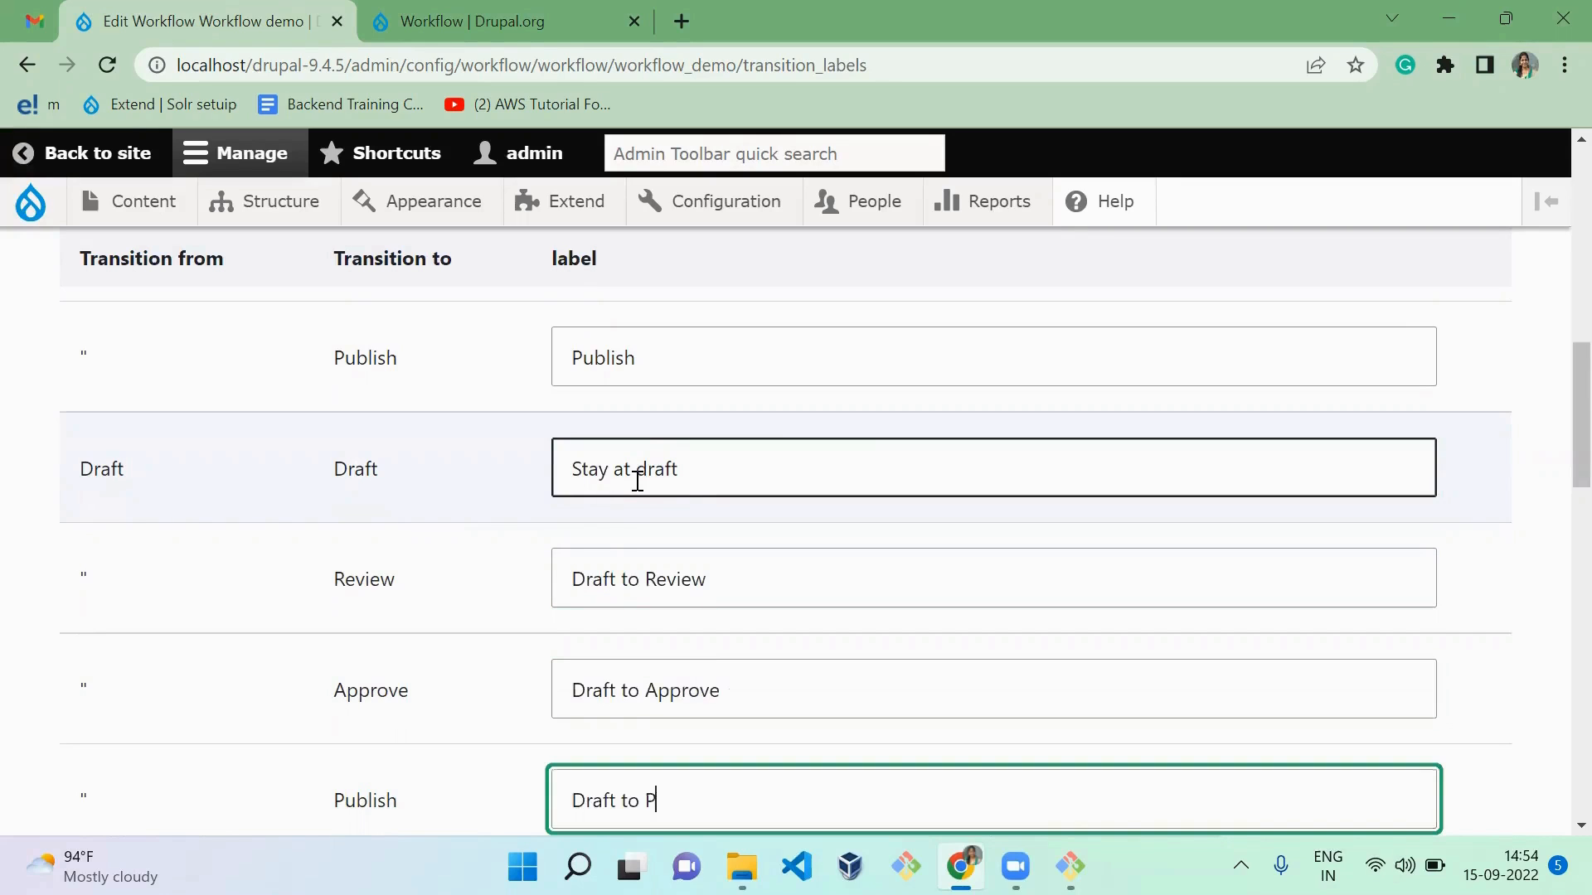
{"action": "type", "text": "ublish"}
{"action": "key", "text": "Tab"}
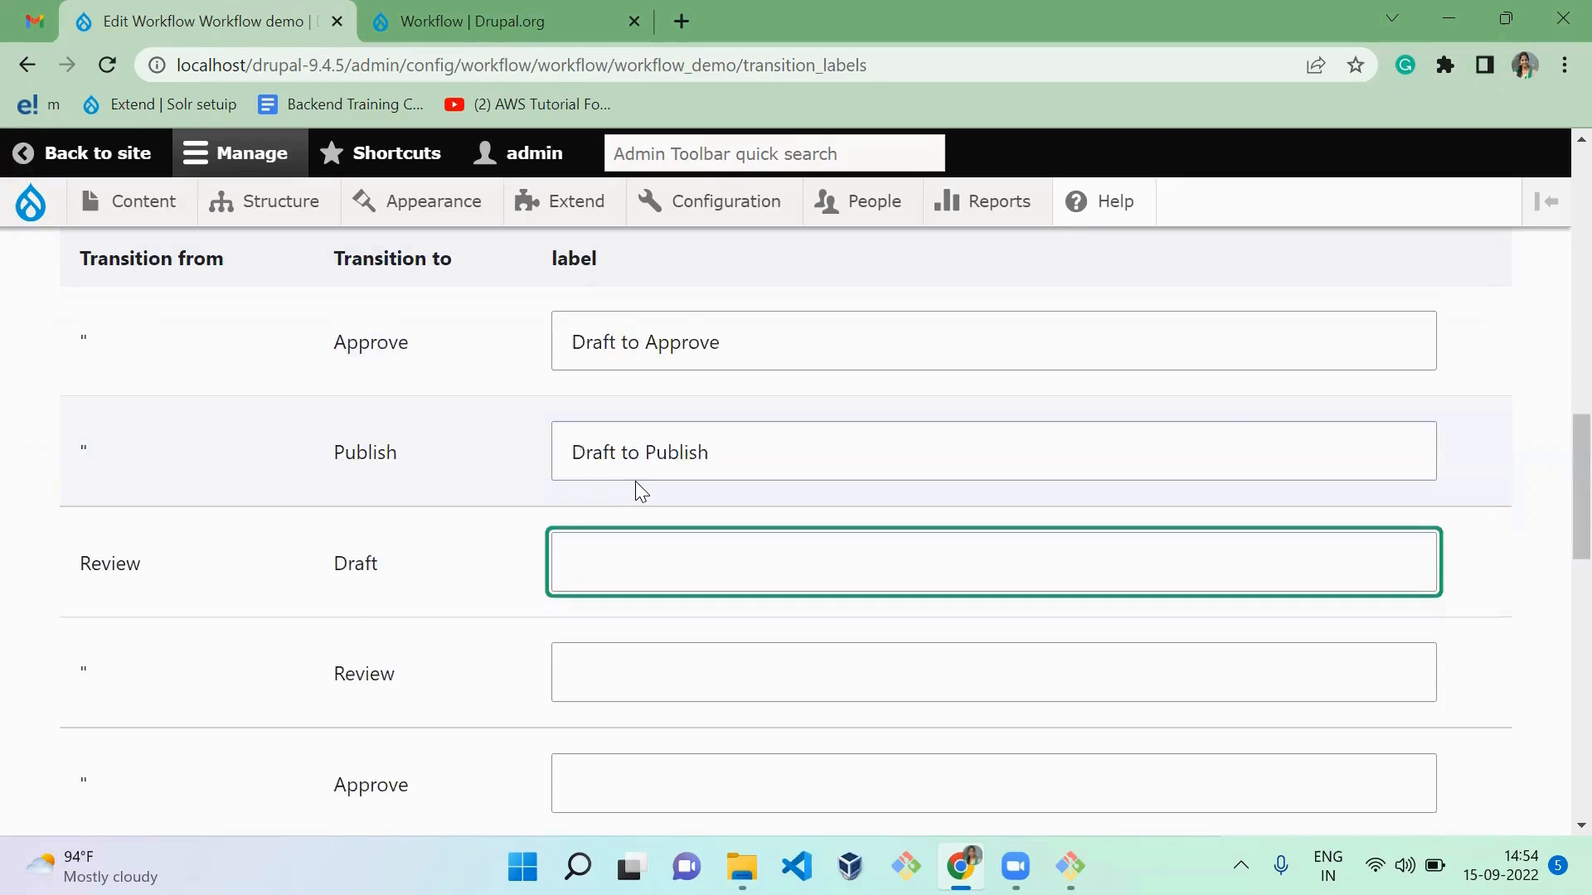
Step: Label the transition from Review to Draft "Review to Draft", correcting the misspelled last word
{"action": "type", "text": "Review to"}
{"action": "key", "text": "ctrl+a"}
{"action": "key", "text": "End"}
{"action": "type", "text": "Draf6"}
{"action": "key", "text": "Tab"}
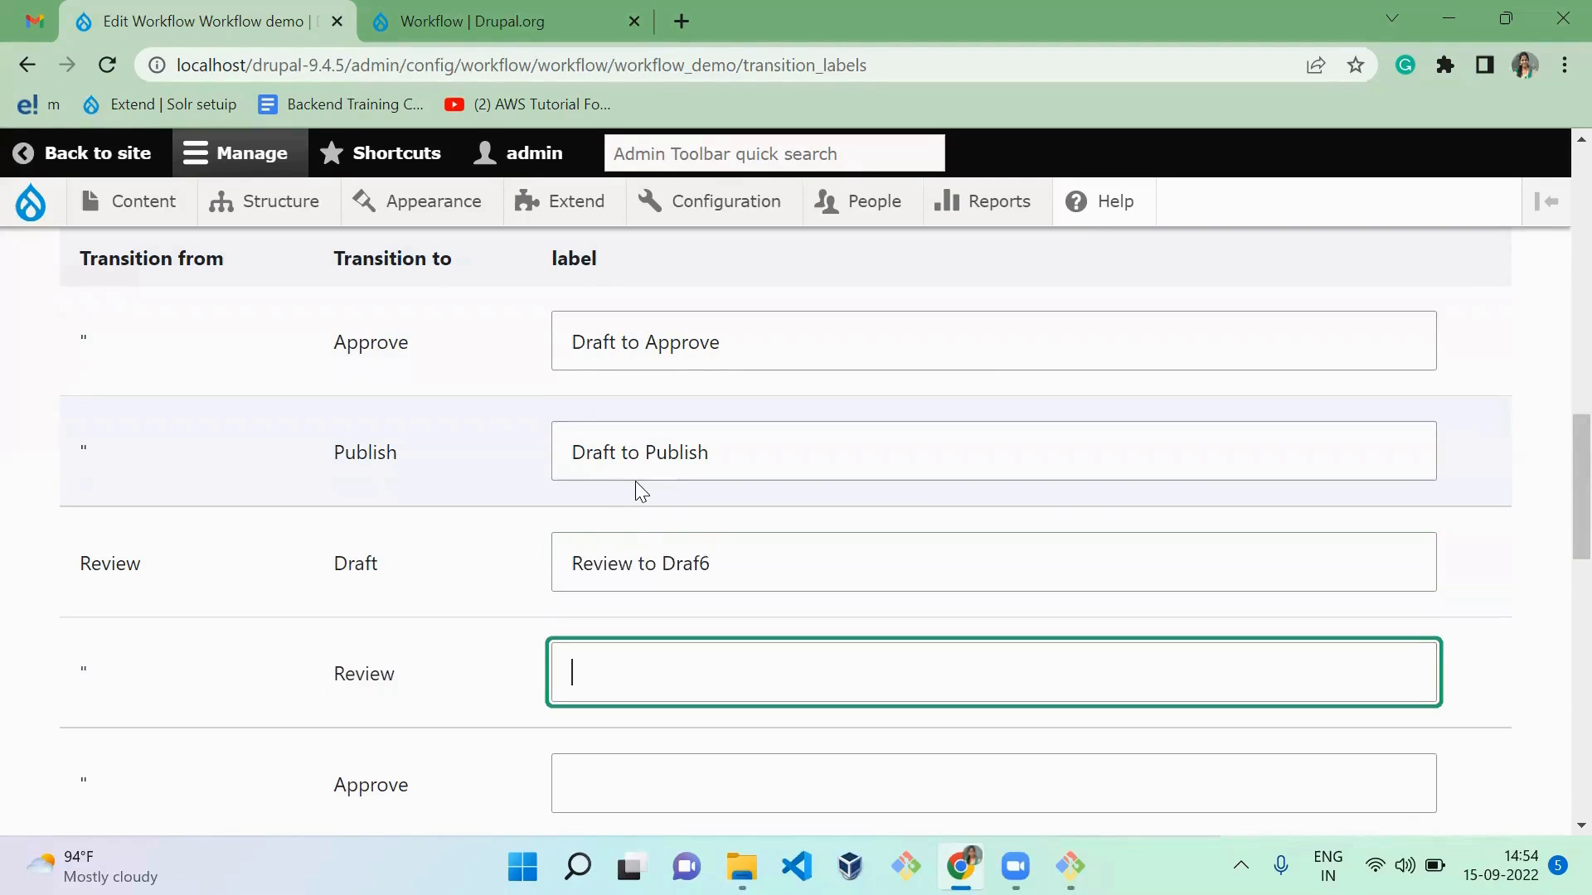
{"action": "double_click", "coordinate": [764, 574]}
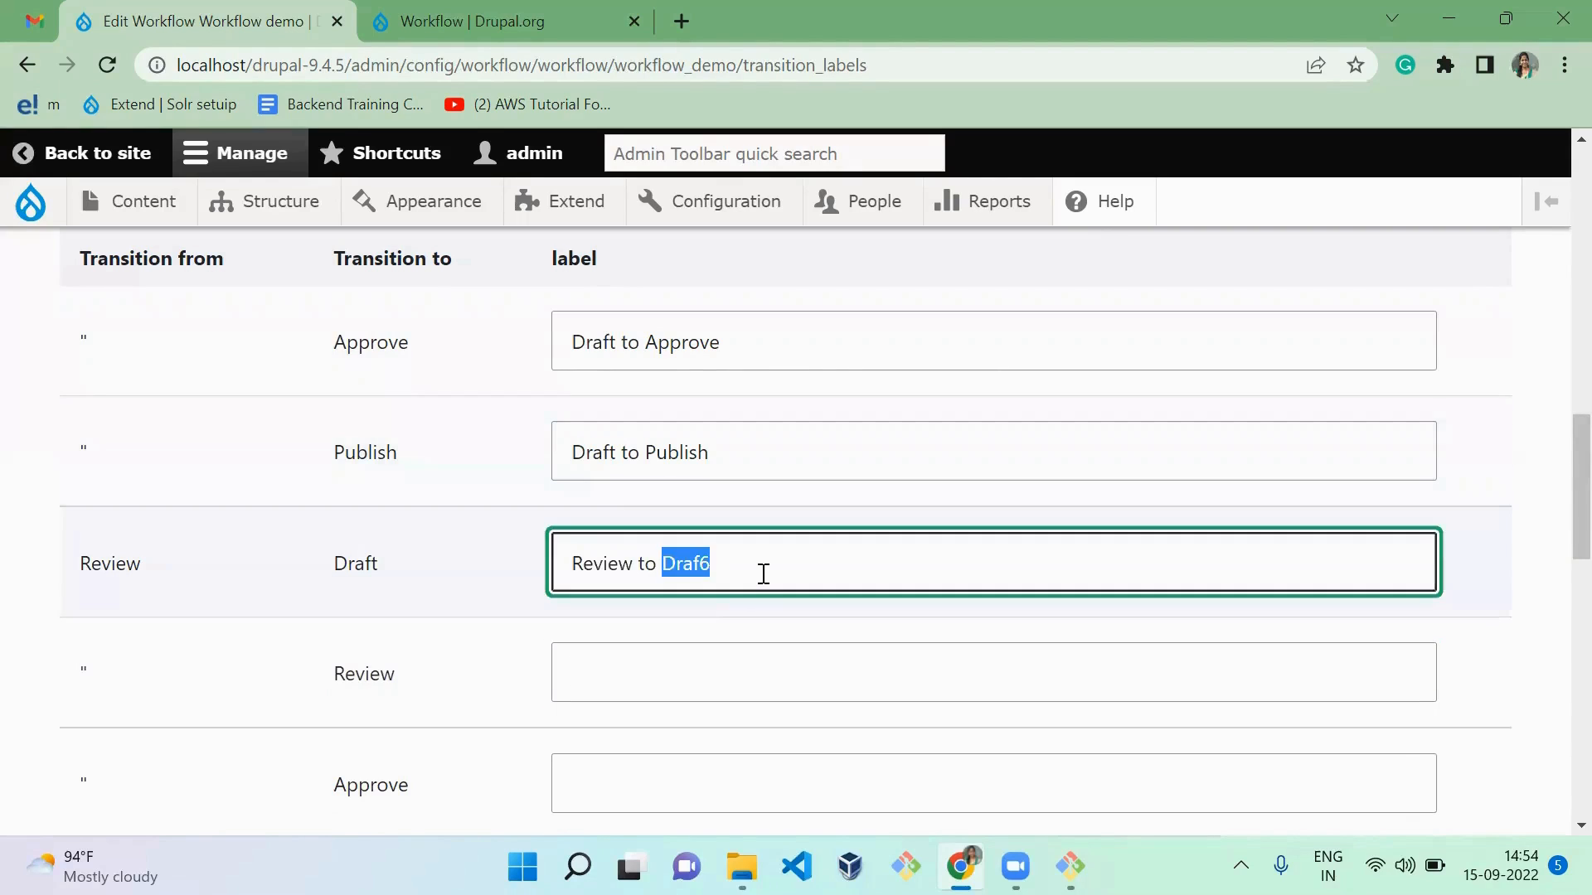
{"action": "left_click", "coordinate": [763, 573]}
{"action": "key", "text": "BackSpace"}
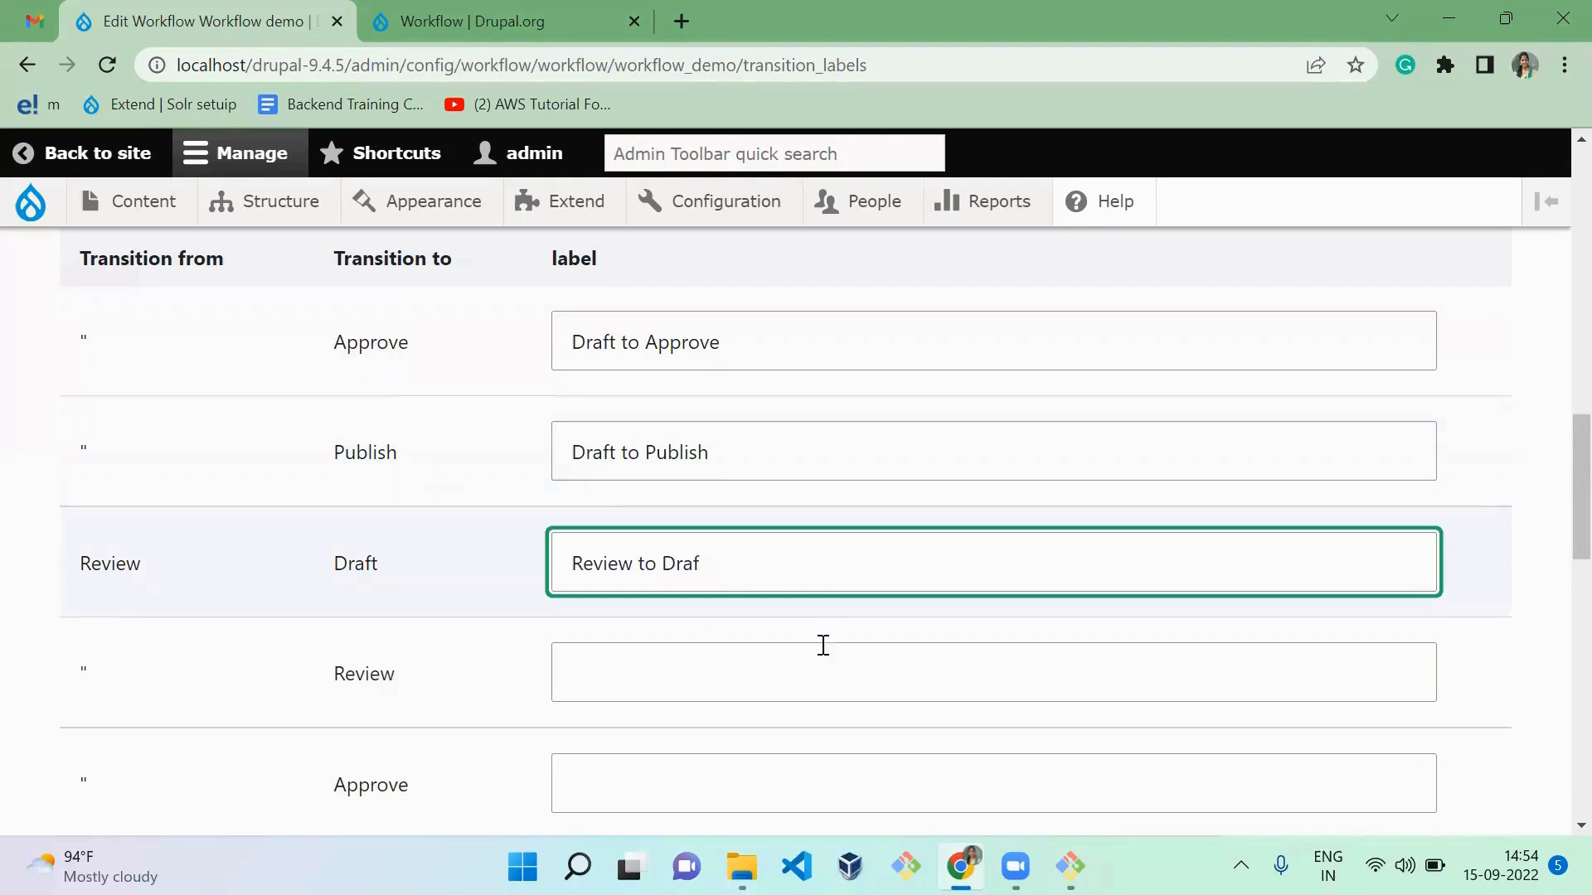
{"action": "type", "text": "t"}
Step: Label the transition that keeps content in the Review state "Stay at review"
{"action": "left_click", "coordinate": [787, 675]}
{"action": "type", "text": "Stay "}
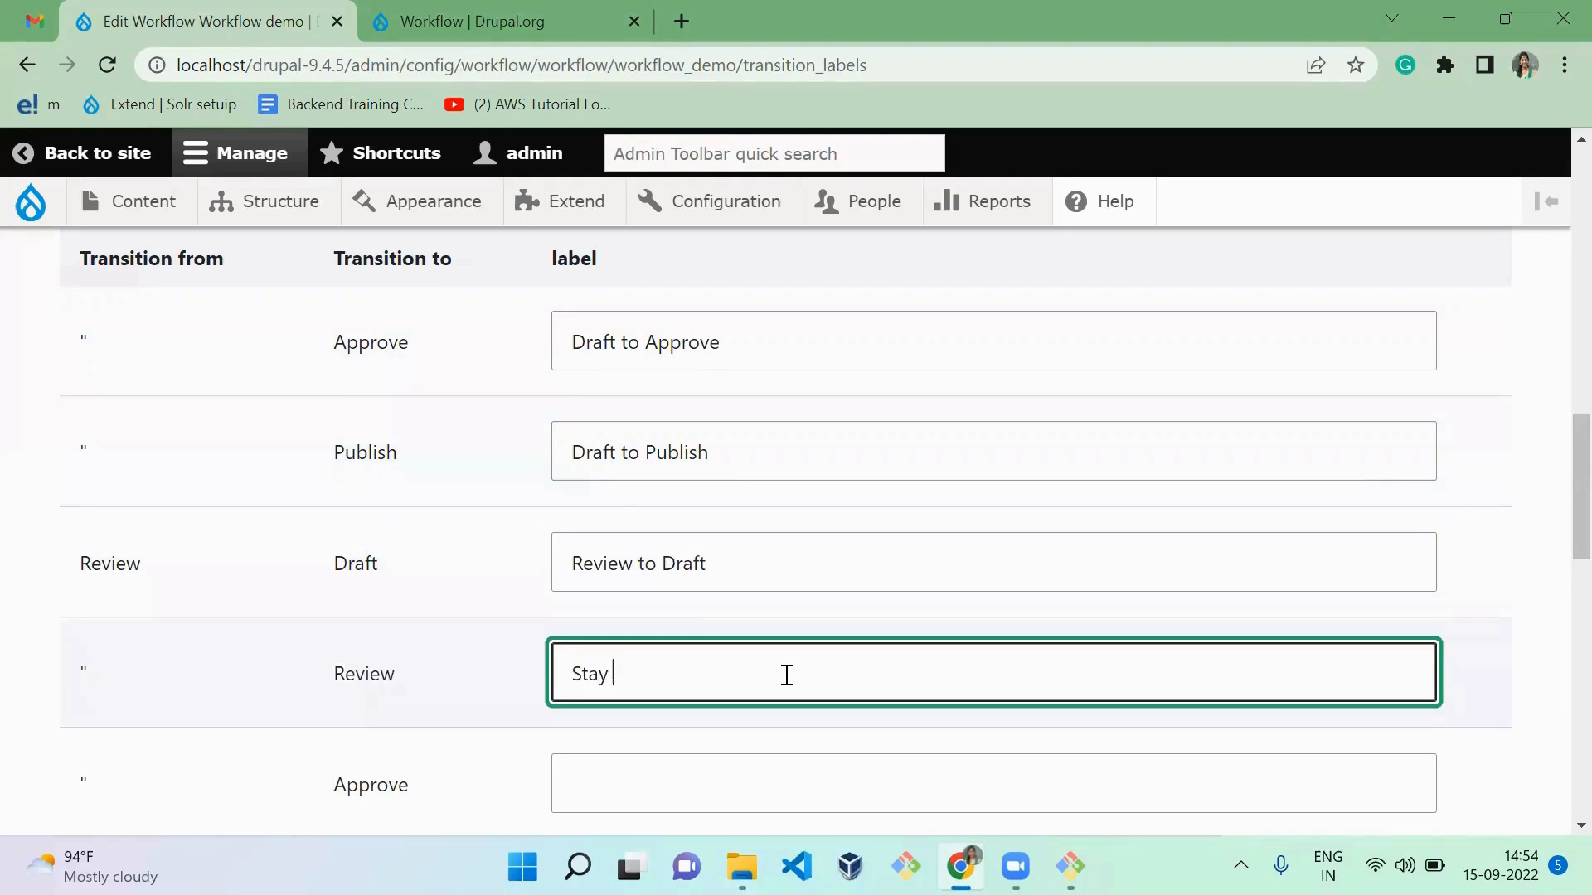
{"action": "type", "text": "at review"}
{"action": "key", "text": "Tab"}
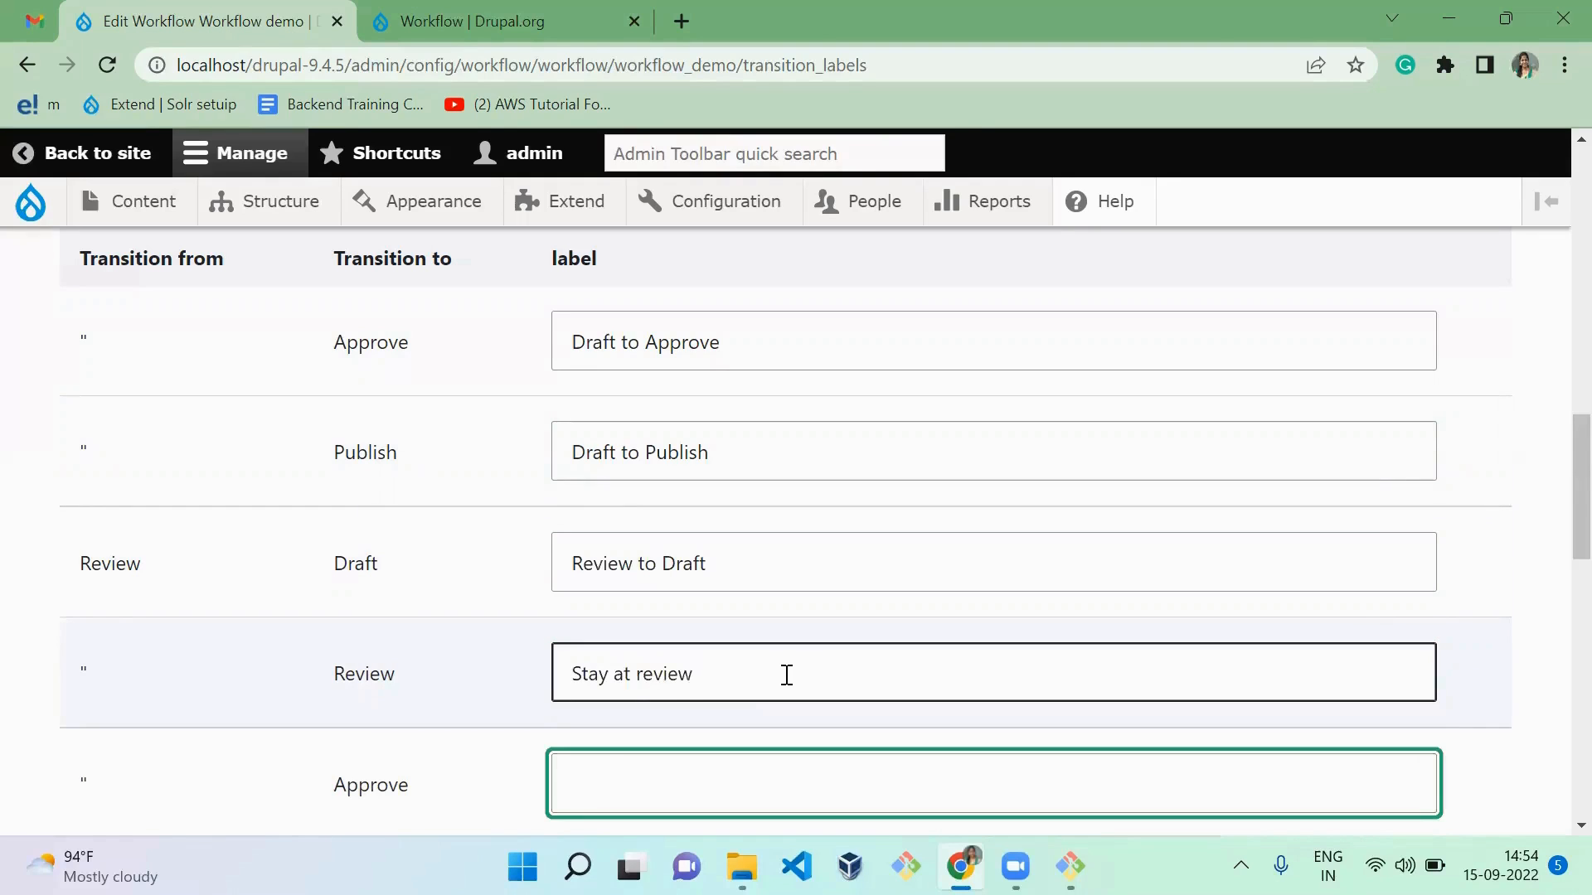
Step: Save the transition labels entered so far and complete the Review-to-Approve label as "Review to Approve"
{"action": "type", "text": "Review to A"}
{"action": "key", "text": "Return"}
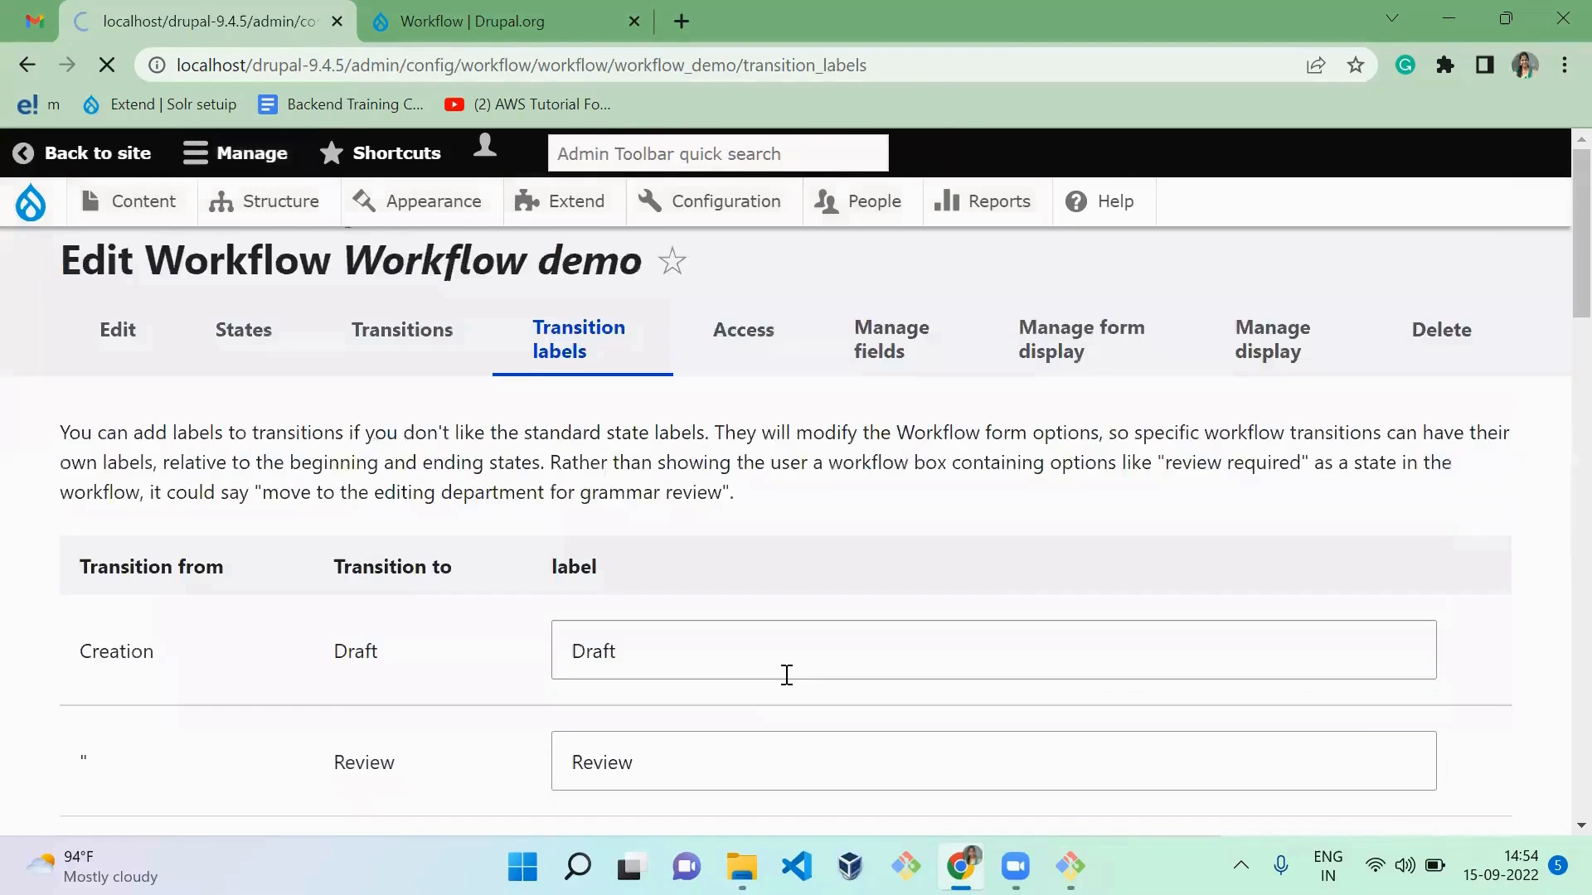
{"action": "scroll", "coordinate": [787, 675], "scroll_direction": "down", "scroll_amount": 10}
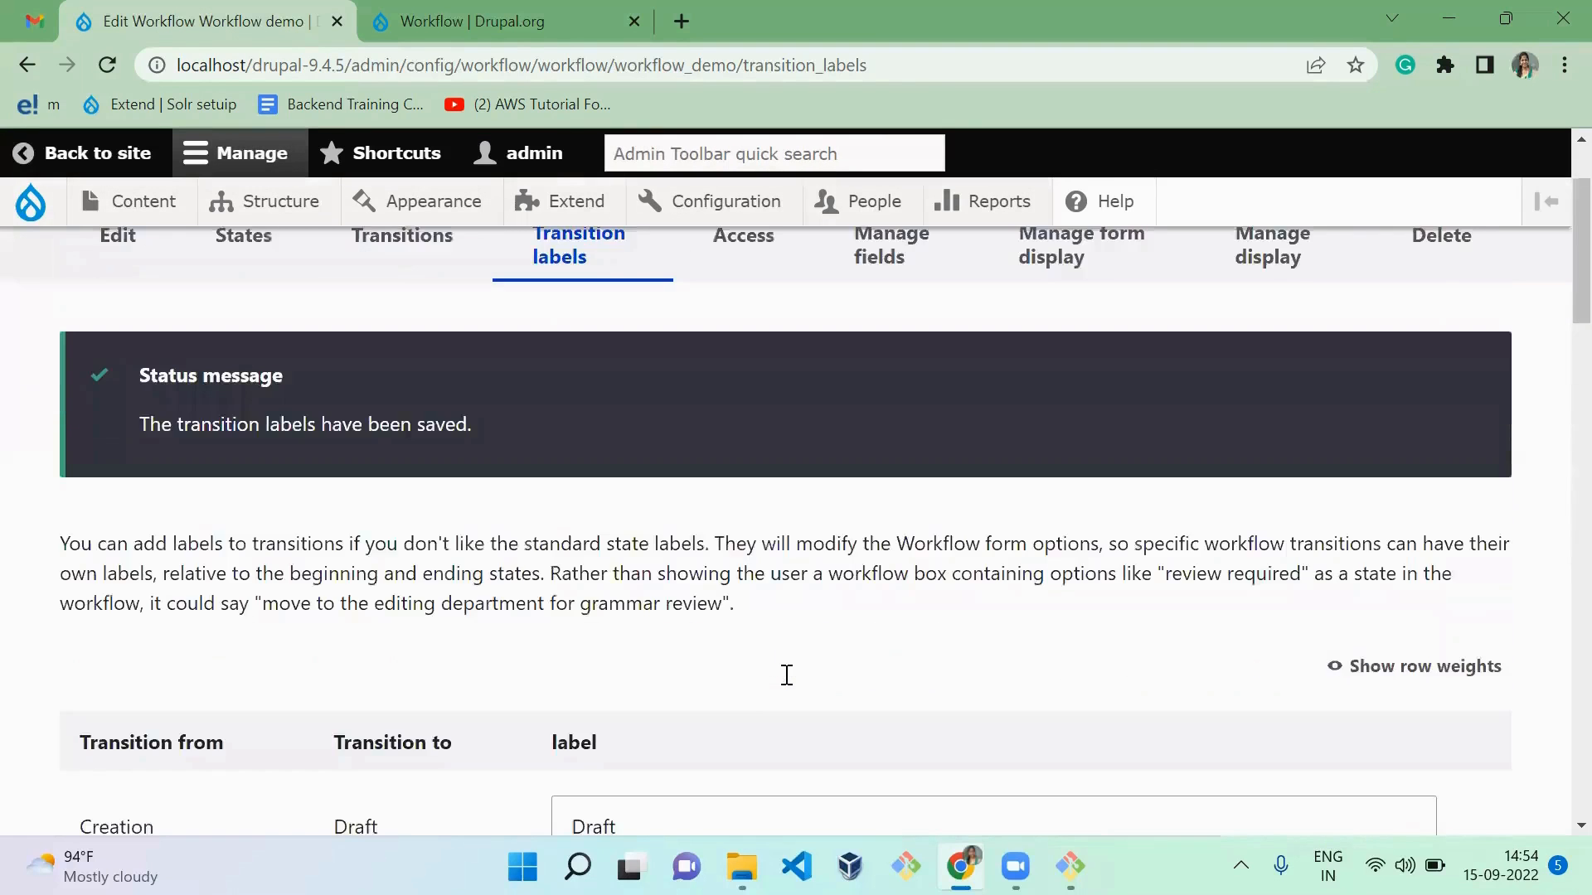
{"action": "scroll", "coordinate": [787, 675], "scroll_direction": "down", "scroll_amount": 6}
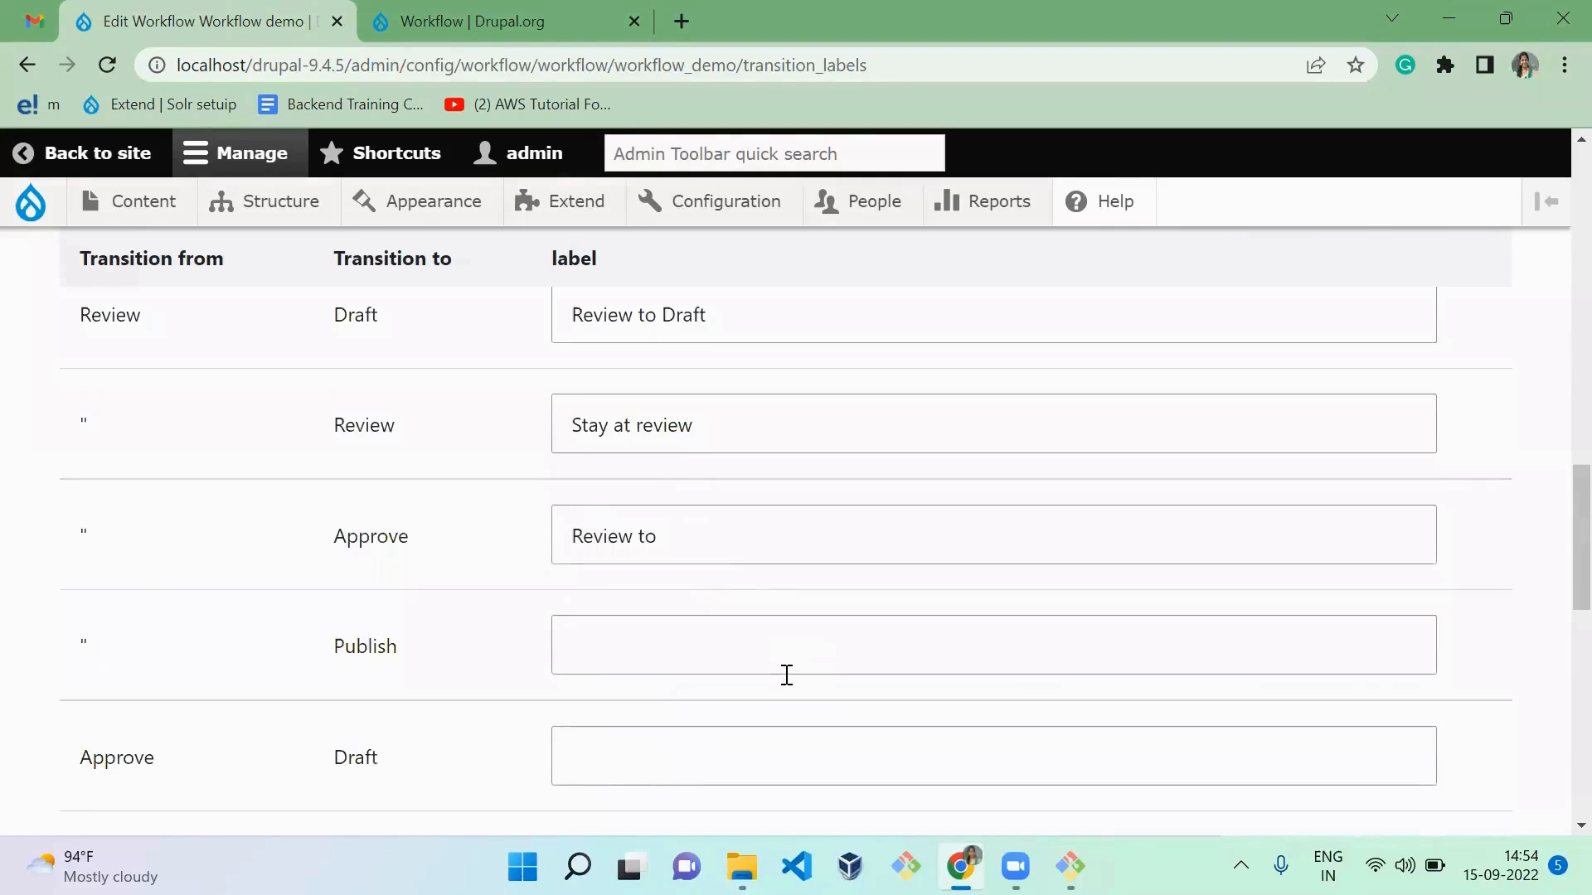
{"action": "left_click", "coordinate": [728, 541]}
{"action": "type", "text": "A"}
{"action": "key", "text": "BackSpace"}
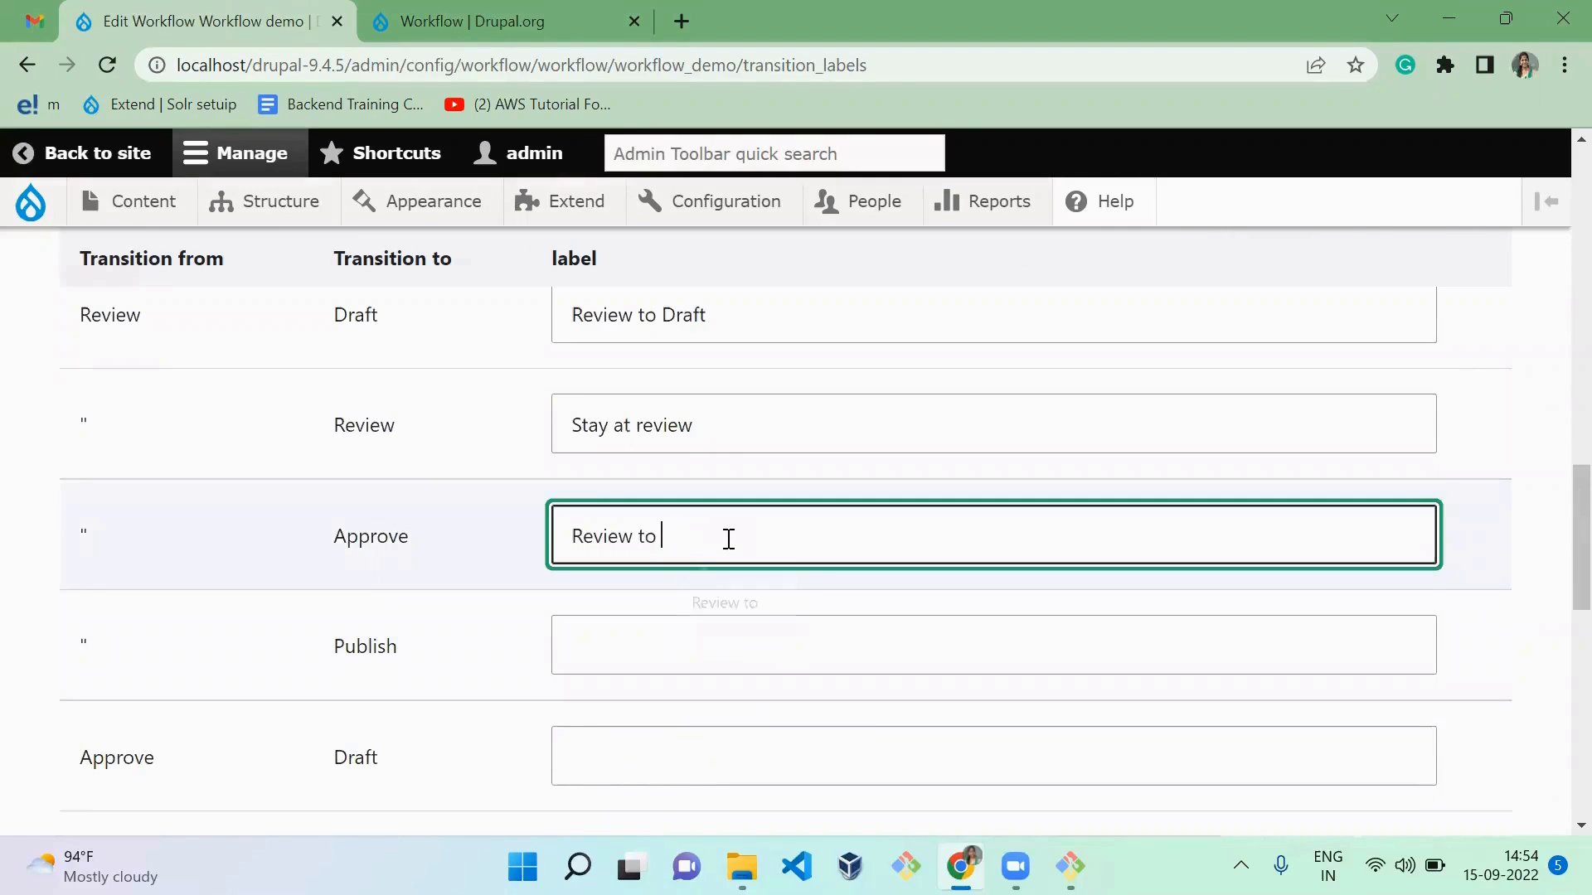
{"action": "type", "text": "Approvew"}
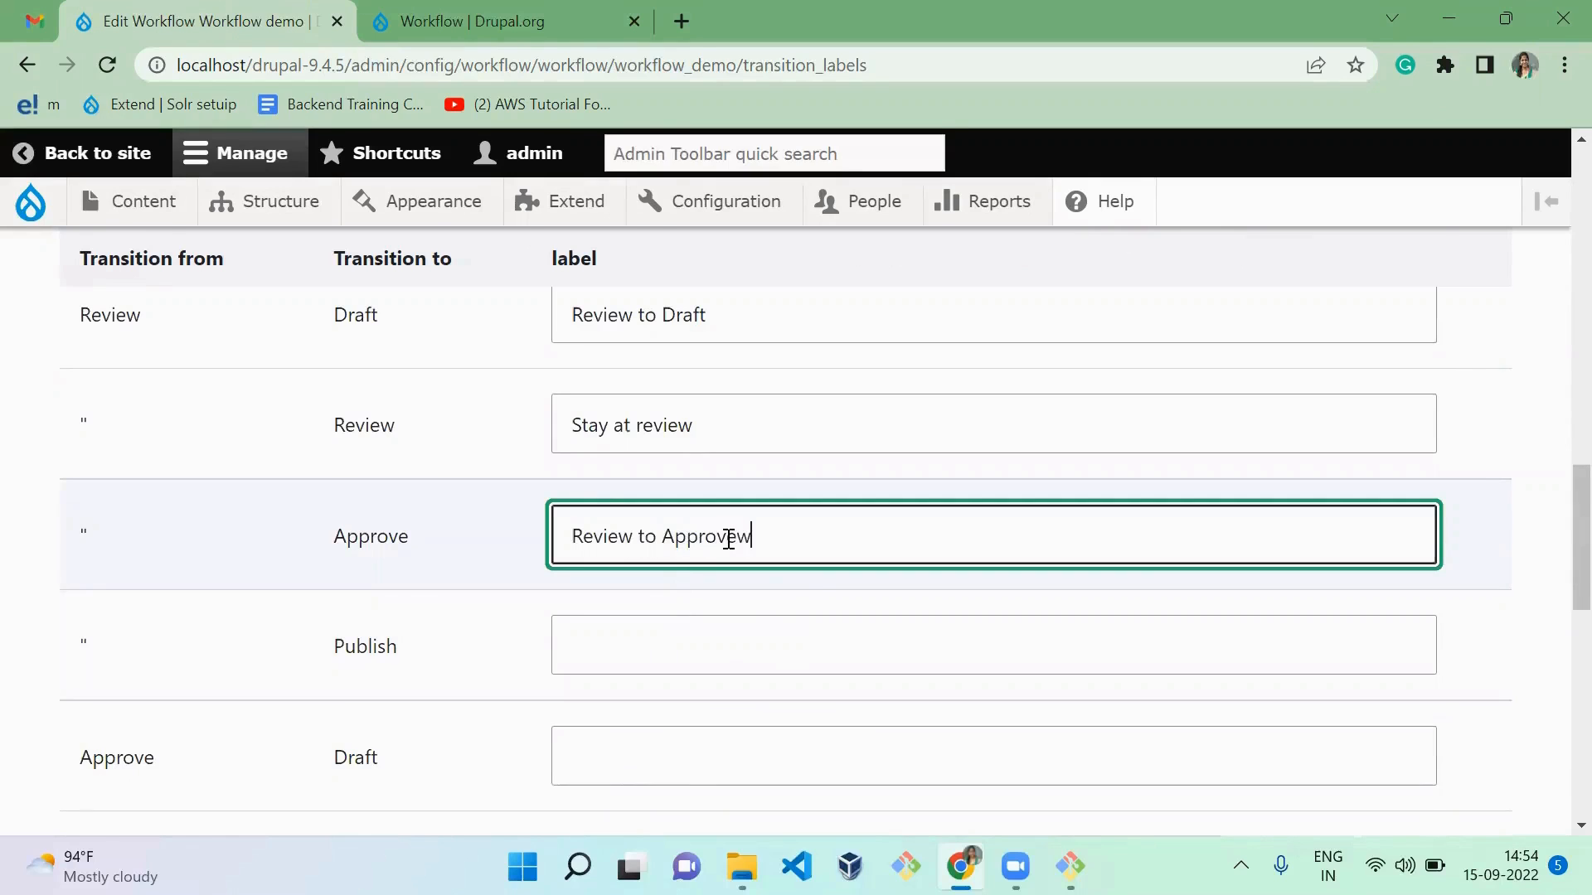
Step: Label the transition from Review to Publish "Review to Publish"
{"action": "key", "text": "Tab"}
{"action": "type", "text": "Review to P"}
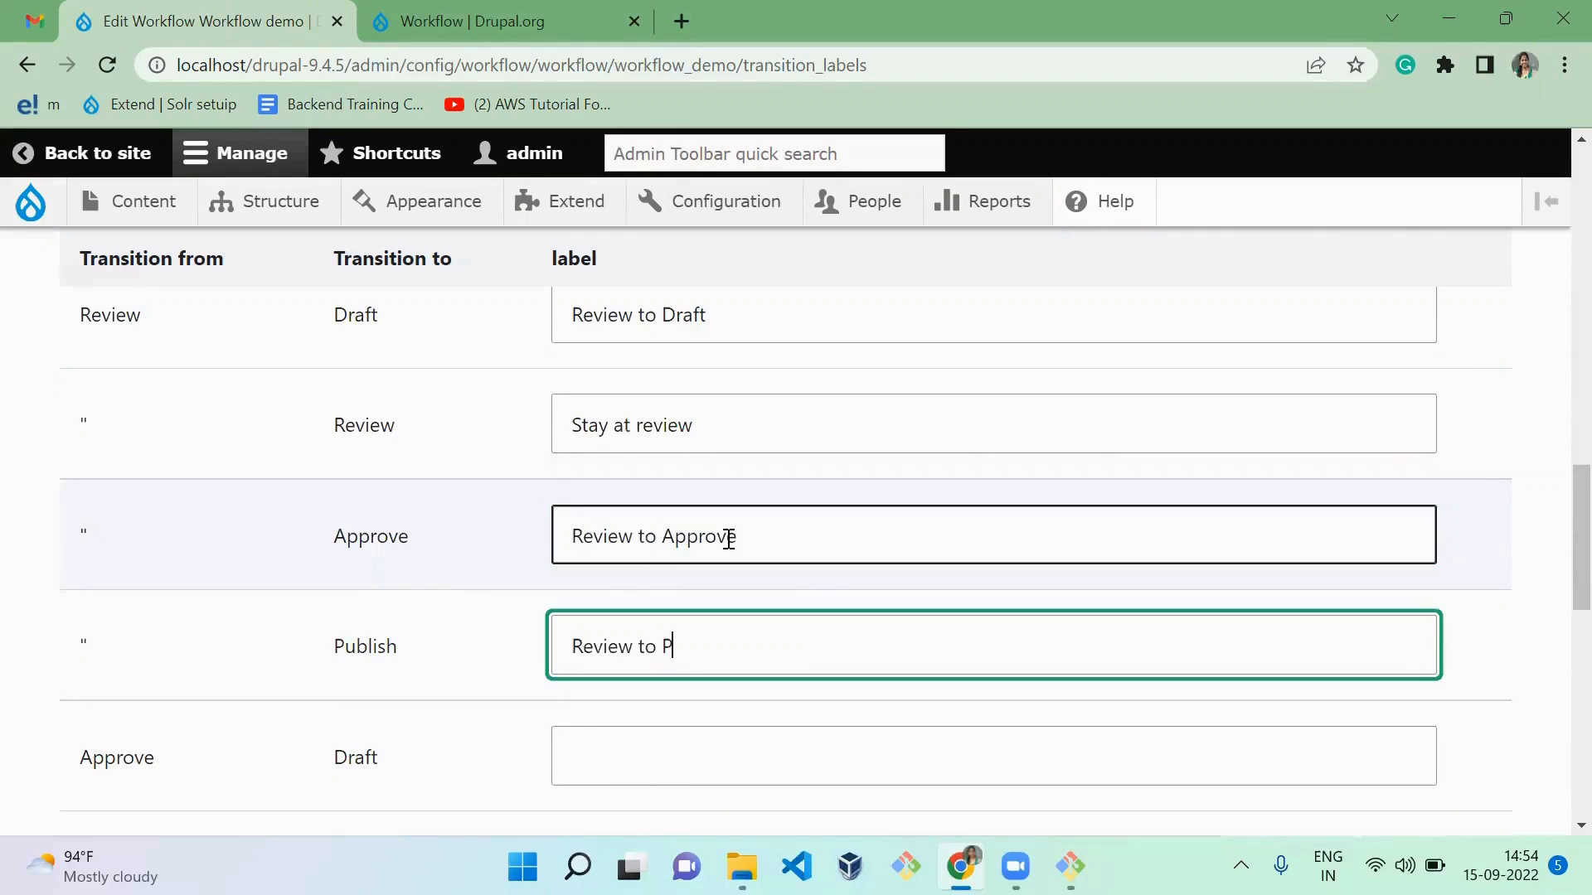
{"action": "type", "text": "ublish"}
{"action": "key", "text": "Tab"}
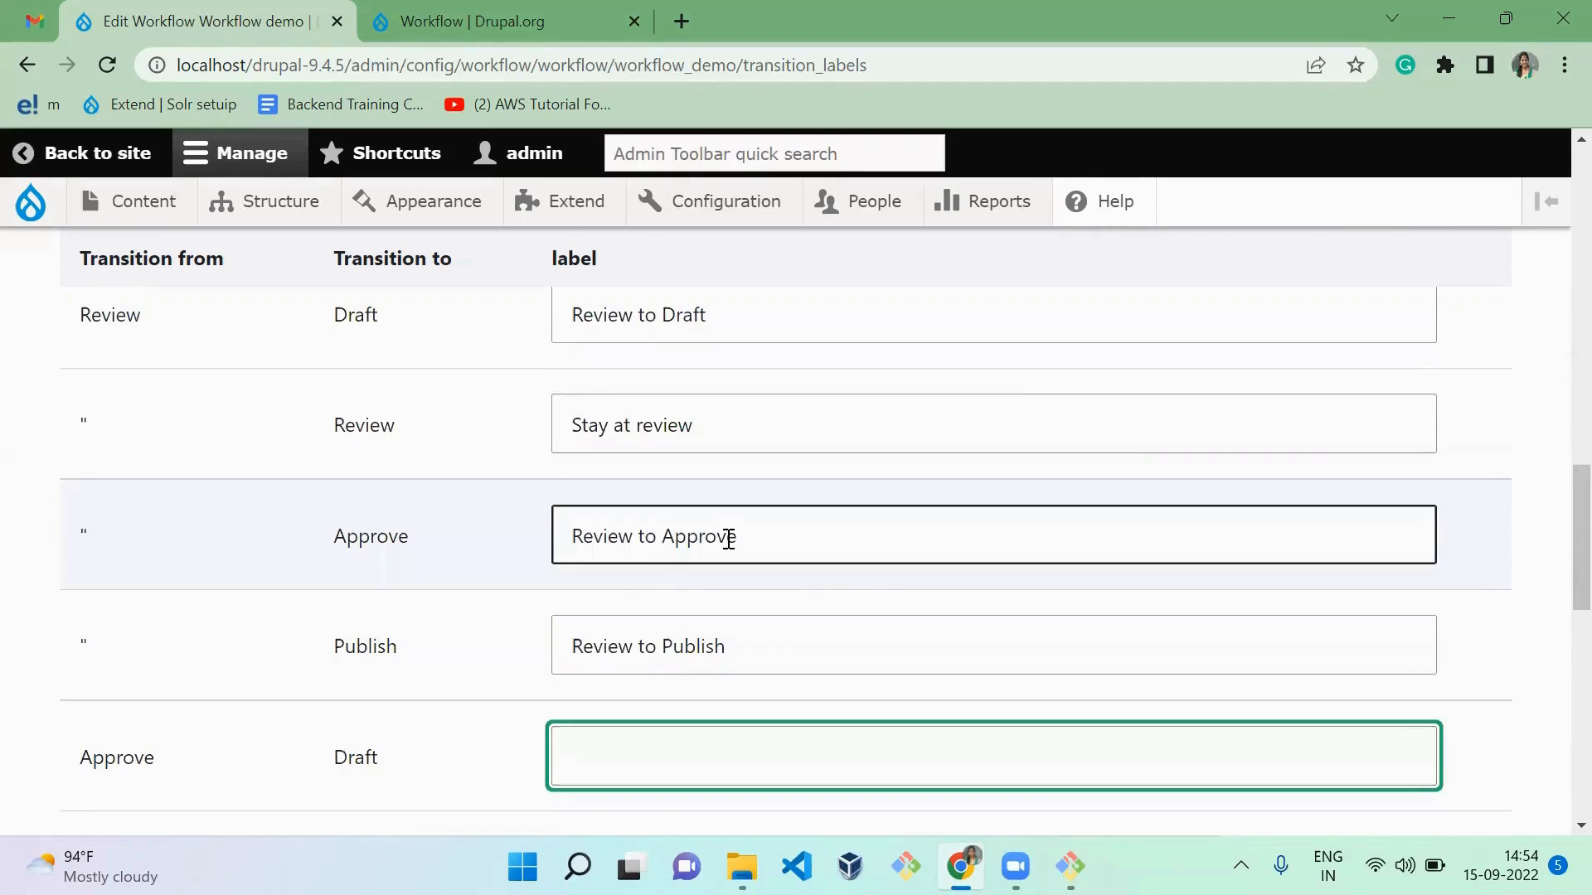
Step: Label the transition from Approve to Draft "Approve to Draft"
{"action": "type", "text": "Approve to"}
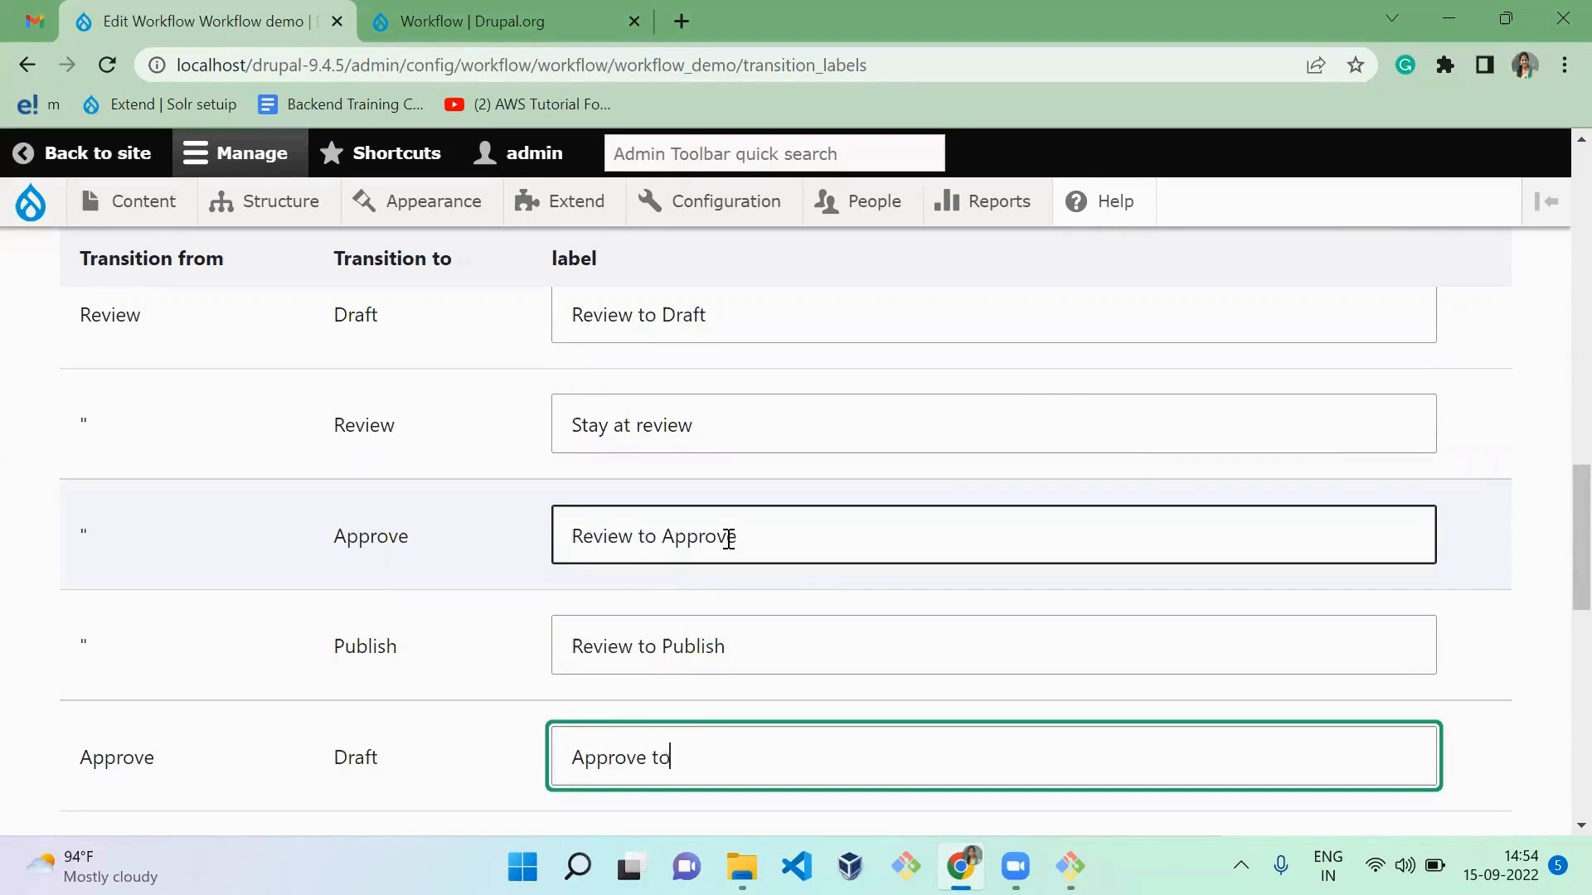
{"action": "key", "text": "ctrl+a"}
{"action": "key", "text": "ctrl+c"}
{"action": "key", "text": "Right"}
{"action": "type", "text": "Draft"}
{"action": "key", "text": "Tab"}
Step: Label the Approve-to-Review transition "Approve to Review" and the one that stays in Approve "Stay at Approve"
{"action": "key", "text": "ctrl+v"}
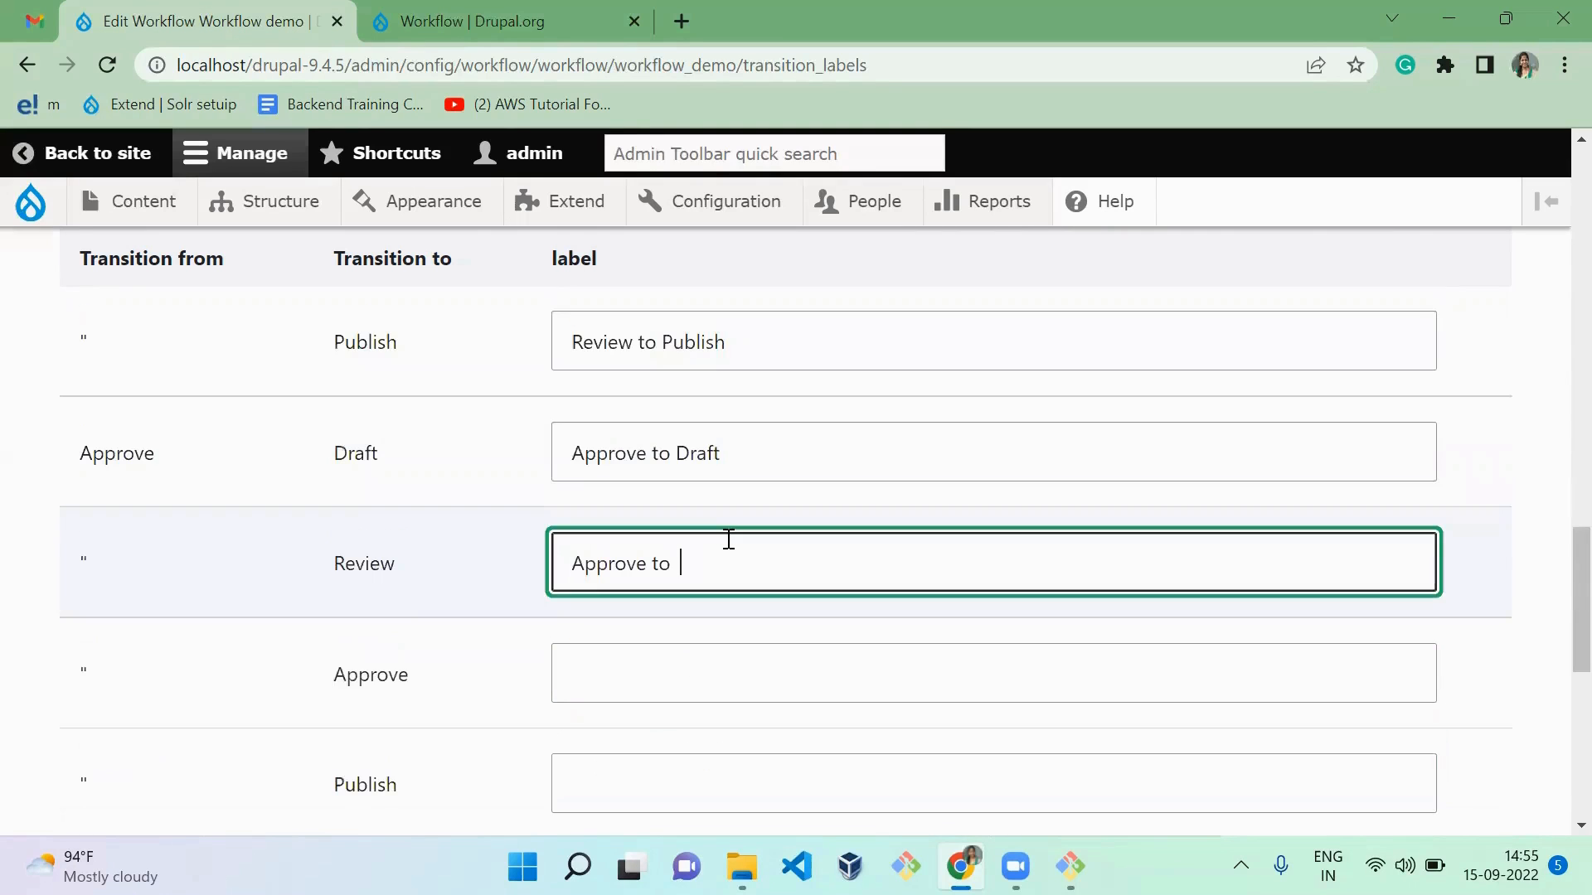
{"action": "type", "text": "Review"}
{"action": "key", "text": "Tab"}
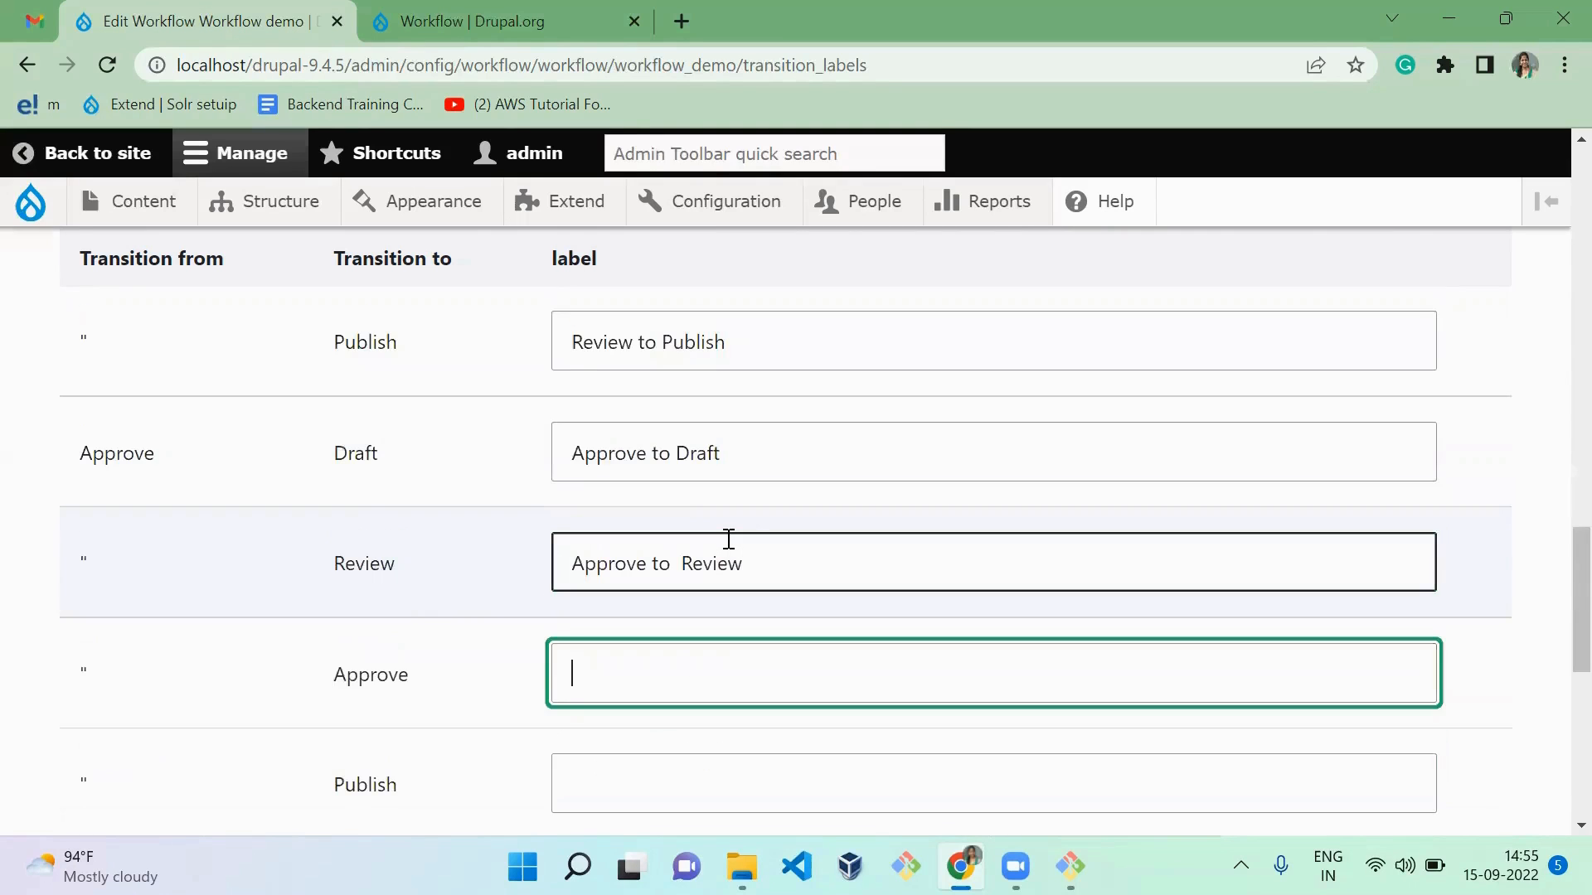
{"action": "type", "text": "Stay at Approve"}
{"action": "key", "text": "Tab"}
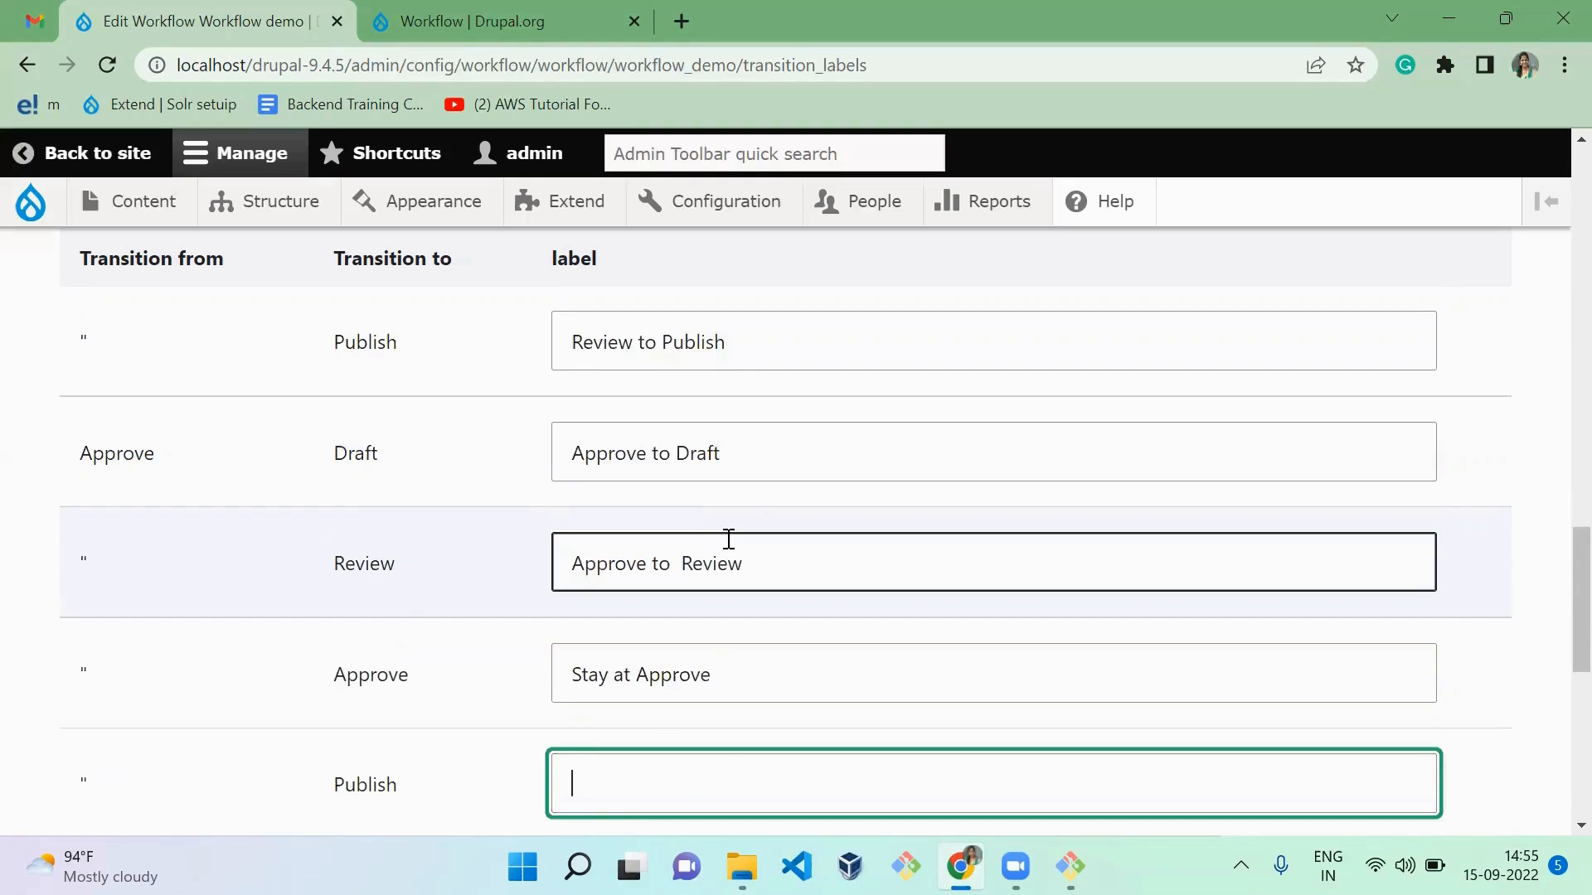
Step: Label the transition from Approve to Publish "Approve to Publish"
{"action": "key", "text": "ctrl+v"}
{"action": "type", "text": "P"}
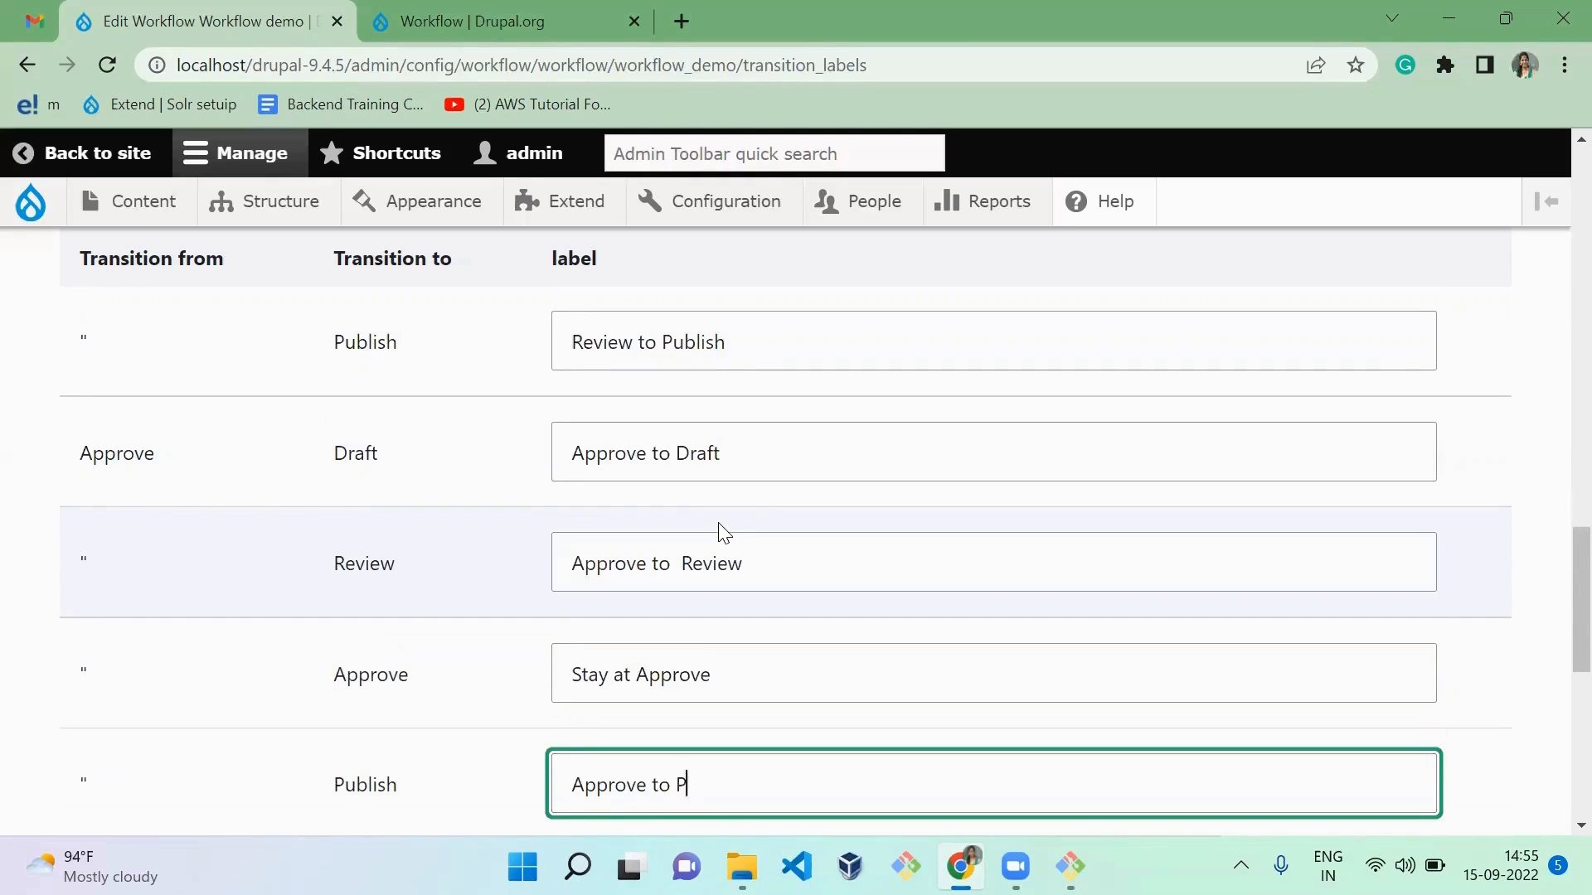
{"action": "type", "text": "ub;ilsh"}
{"action": "key", "text": "BackSpace"}
{"action": "key", "text": "BackSpace"}
{"action": "key", "text": "BackSpace"}
{"action": "type", "text": "ish"}
{"action": "key", "text": "Tab"}
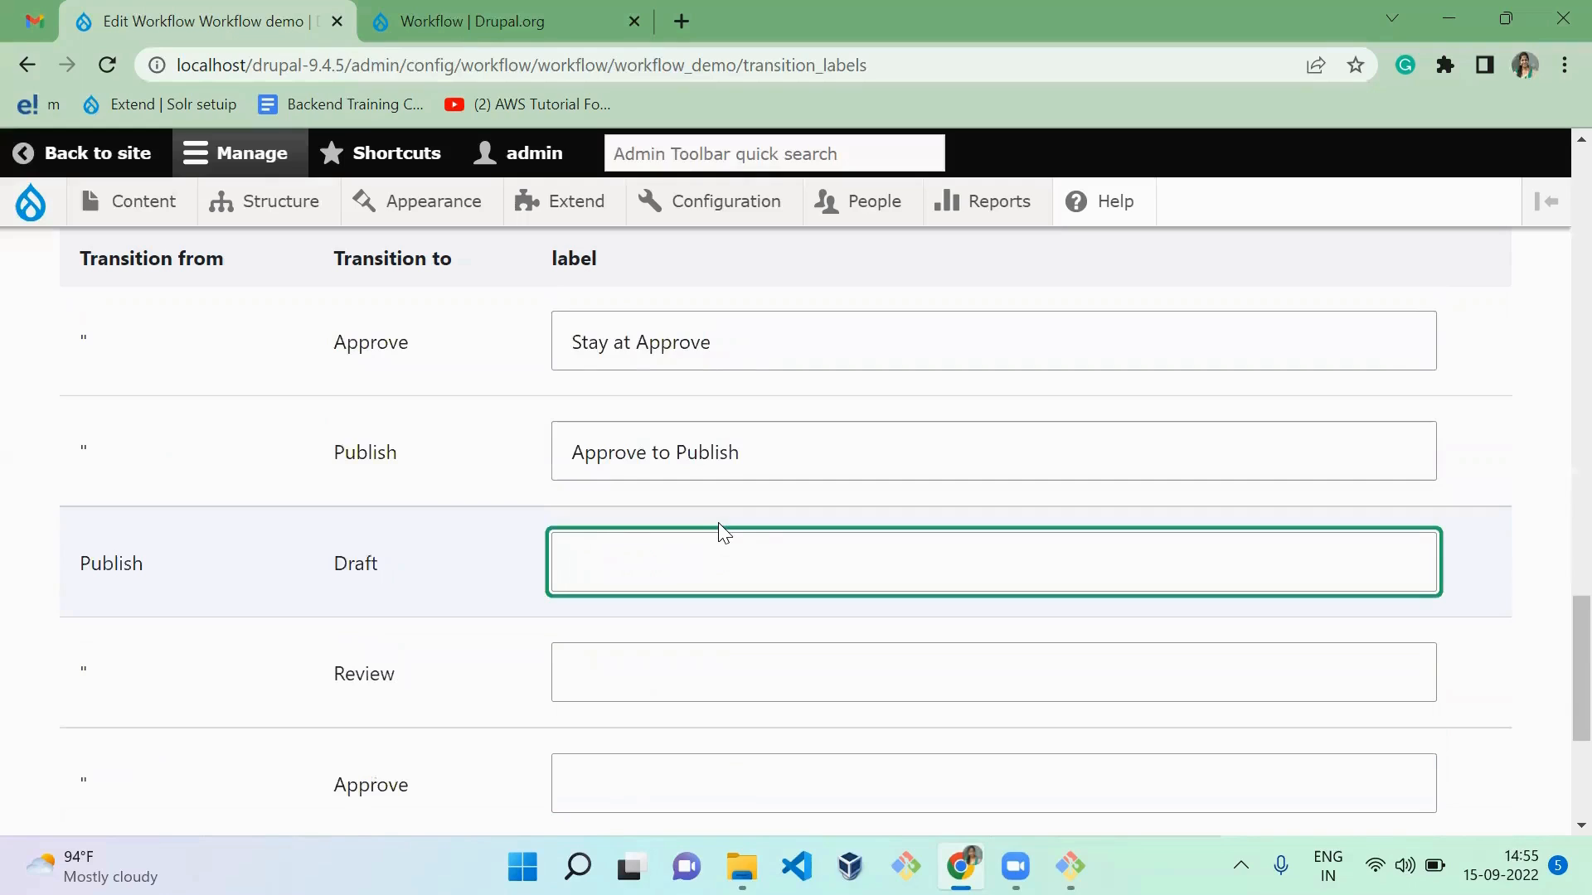
Step: Label the transition from Publish to Draft "Publish to Draft"
{"action": "type", "text": "Publish to"}
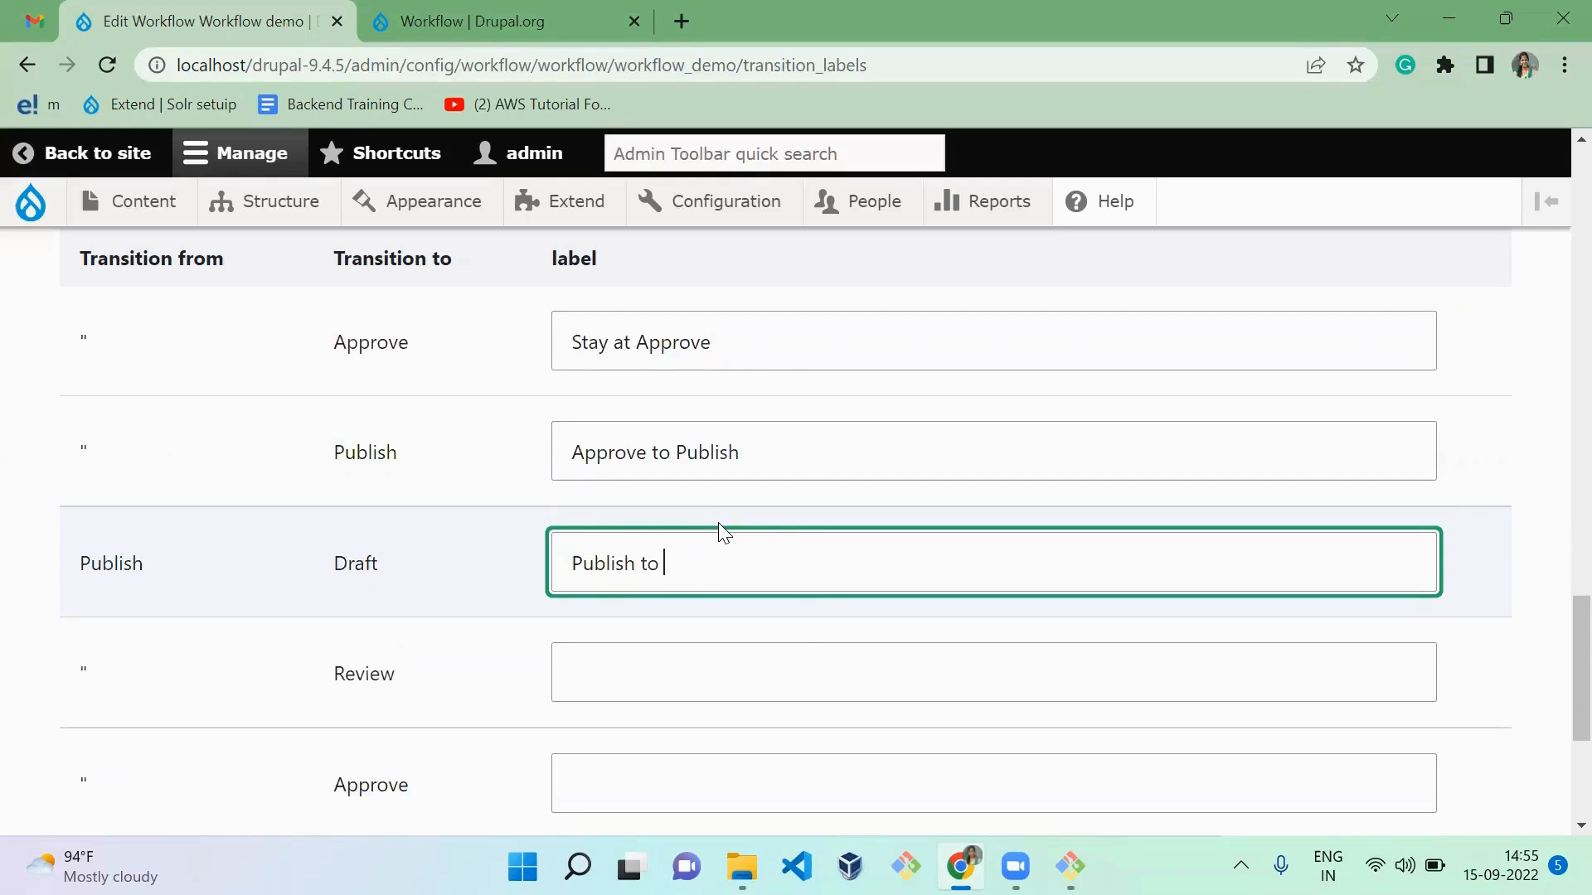
{"action": "key", "text": "ctrl+a"}
{"action": "key", "text": "ctrl+c"}
{"action": "key", "text": "End"}
{"action": "type", "text": "FDraft"}
{"action": "key", "text": "BackSpace"}
{"action": "key", "text": "BackSpace"}
{"action": "key", "text": "BackSpace"}
{"action": "key", "text": "BackSpace"}
{"action": "key", "text": "BackSpace"}
{"action": "key", "text": "BackSpace"}
{"action": "type", "text": "Draft"}
{"action": "key", "text": "Tab"}
Step: Label the Publish-to-Review transition "Publish to Review" and the Publish-to-Approve transition "Publish to Approve"
{"action": "key", "text": "ctrl+v"}
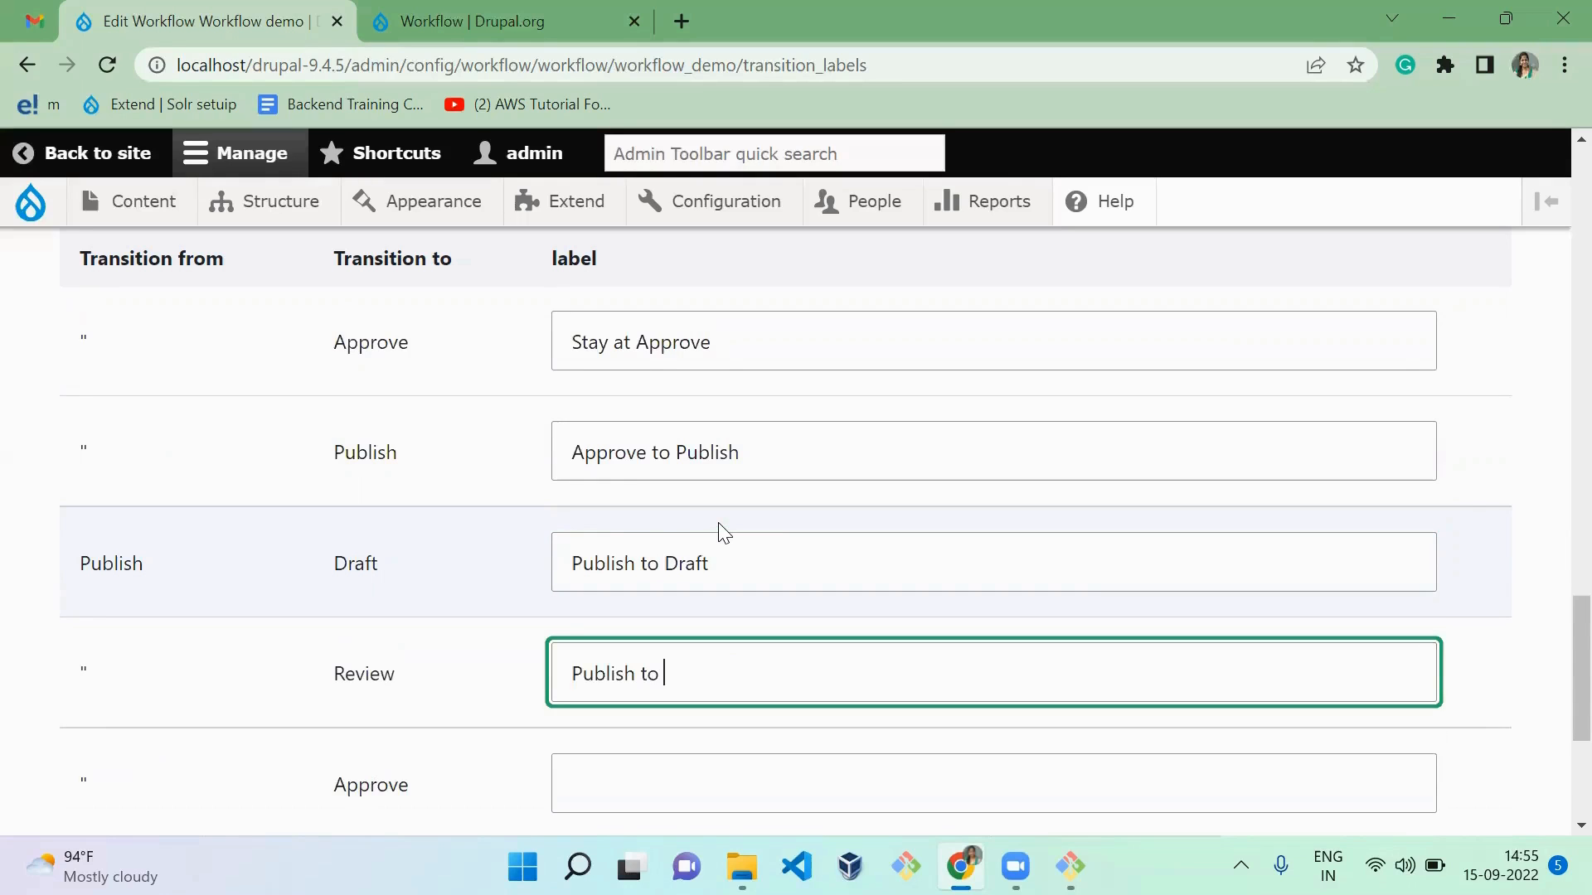
{"action": "type", "text": "Review"}
{"action": "key", "text": "Tab"}
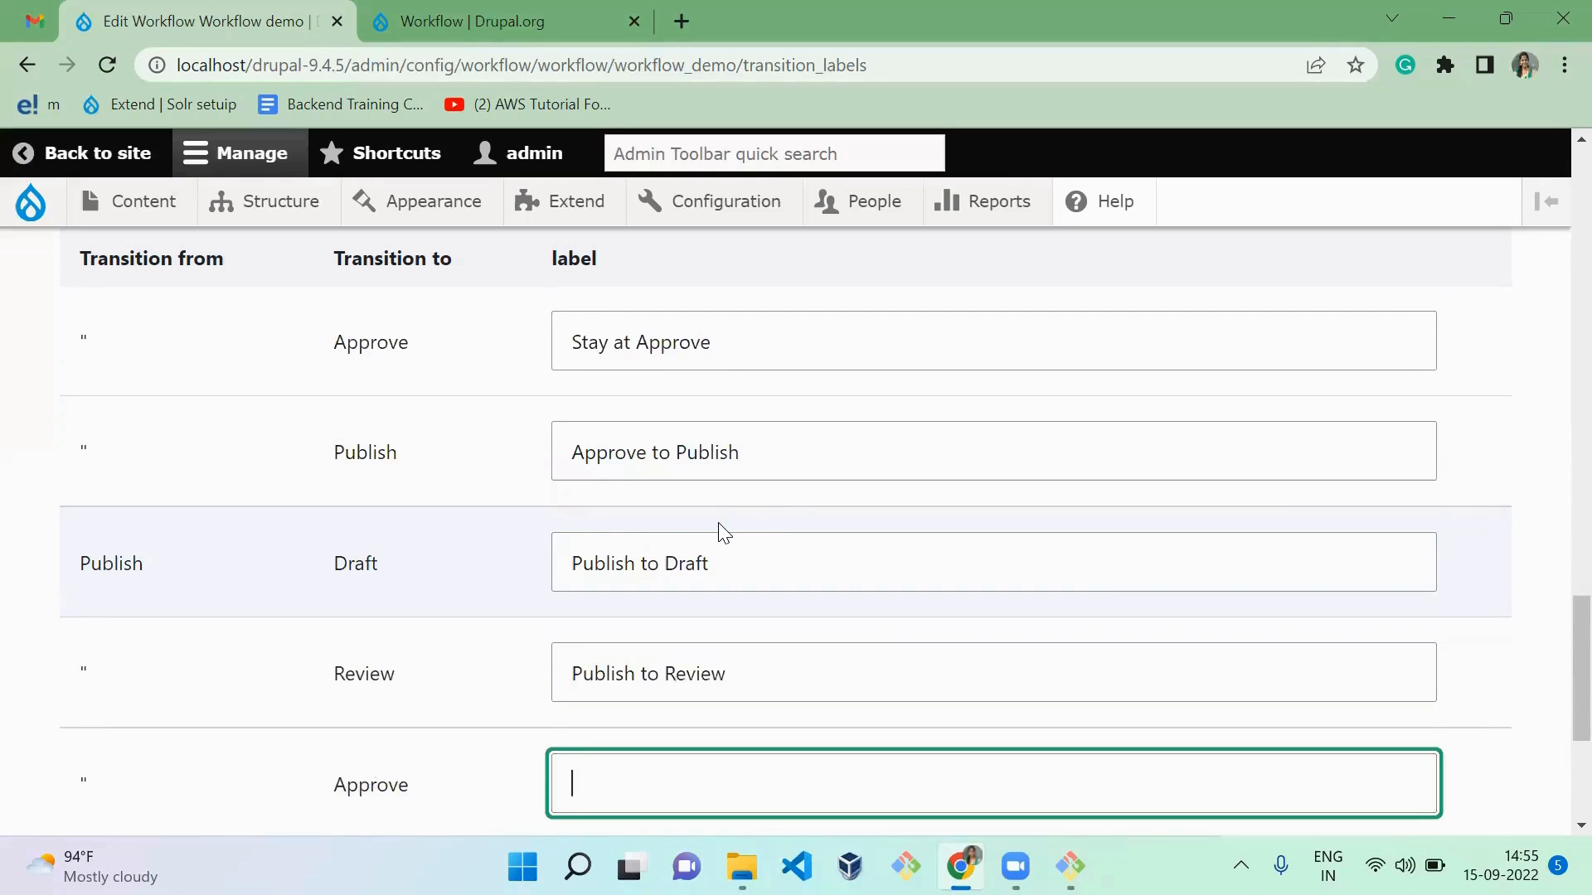
{"action": "key", "text": "ctrl+v"}
{"action": "type", "text": "Approve"}
{"action": "key", "text": "Tab"}
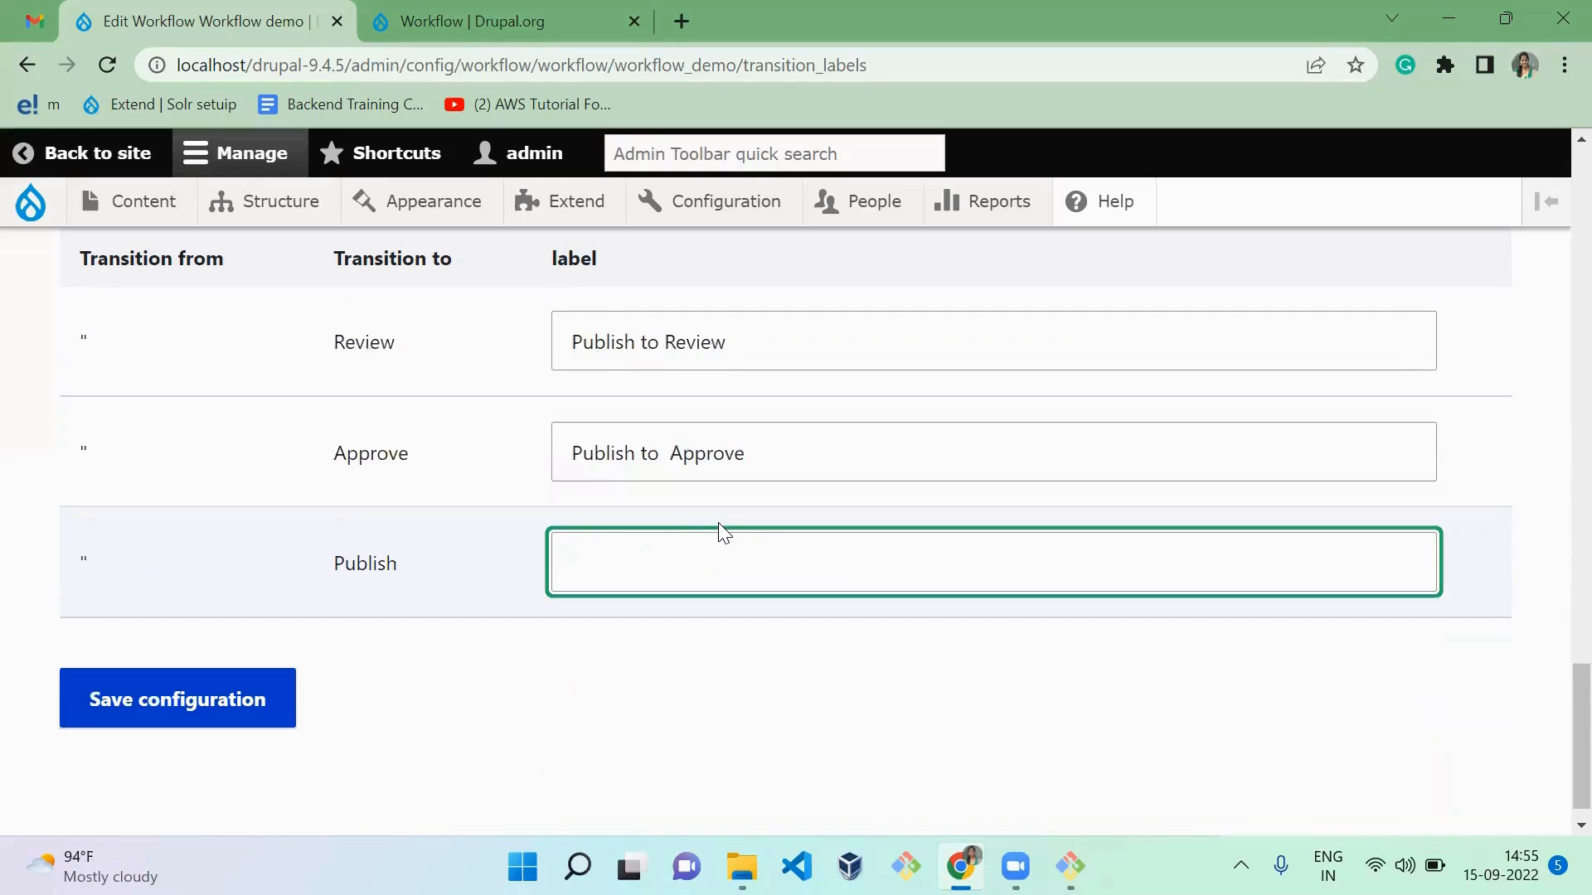
Step: Label the transition that stays in Publish "Stay at publish" and save the transition labels
{"action": "type", "text": "Atay"}
{"action": "key", "text": "BackSpace"}
{"action": "key", "text": "BackSpace"}
{"action": "key", "text": "BackSpace"}
{"action": "key", "text": "BackSpace"}
{"action": "type", "text": "d"}
{"action": "key", "text": "BackSpace"}
{"action": "type", "text": "Stay at publish"}
{"action": "left_click", "coordinate": [221, 711]}
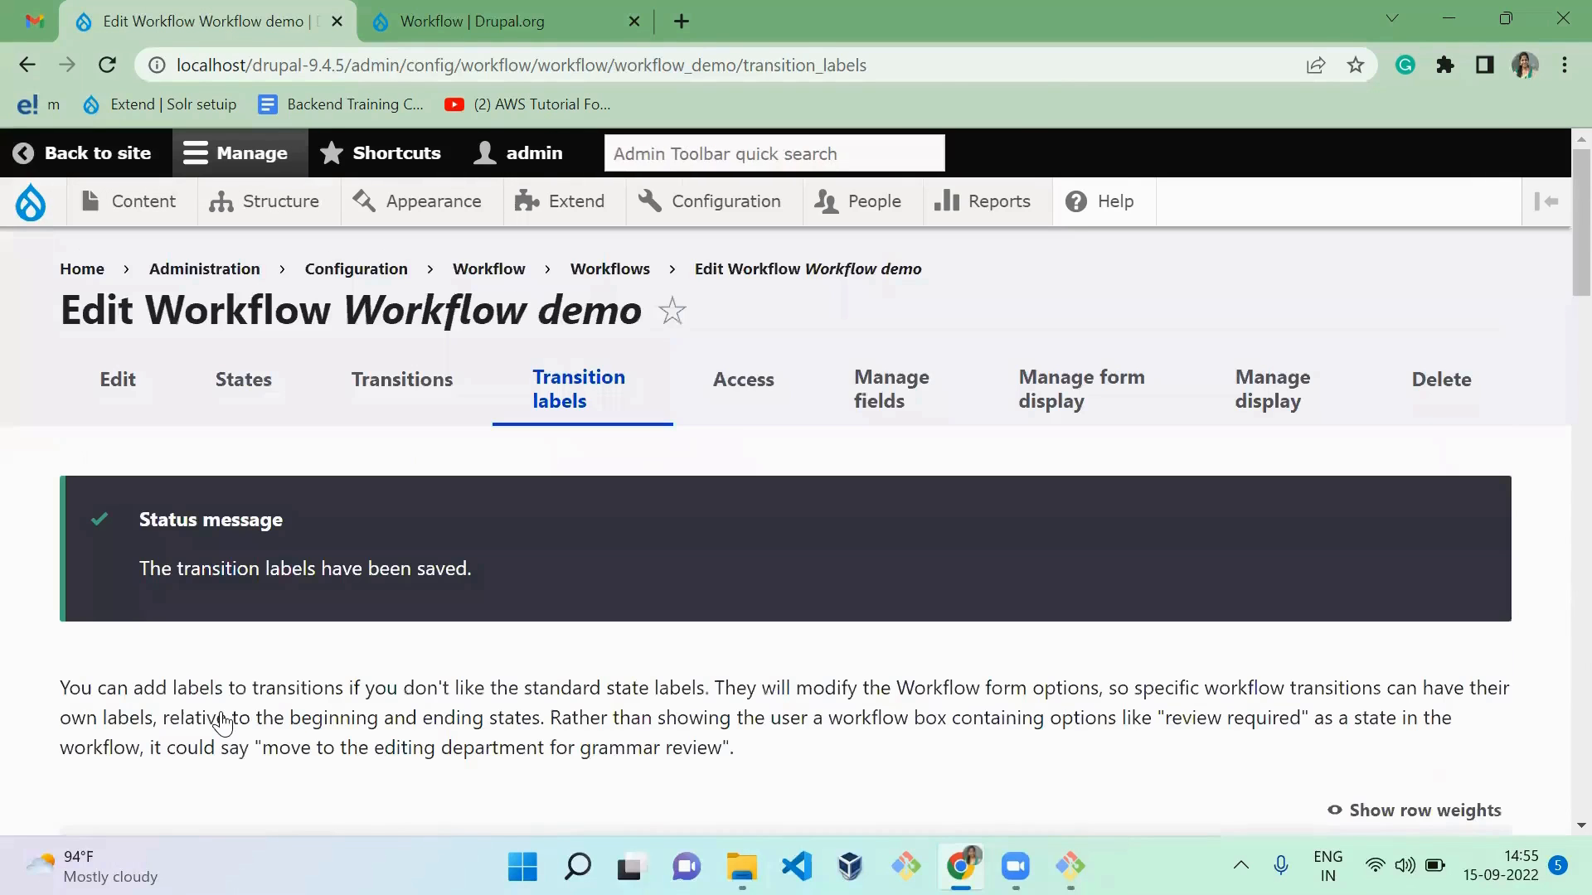
Step: Open the workflow's access settings and allow Administrator to view, edit and delete posts in the Draft state
{"action": "scroll", "coordinate": [222, 723], "scroll_direction": "down", "scroll_amount": 2}
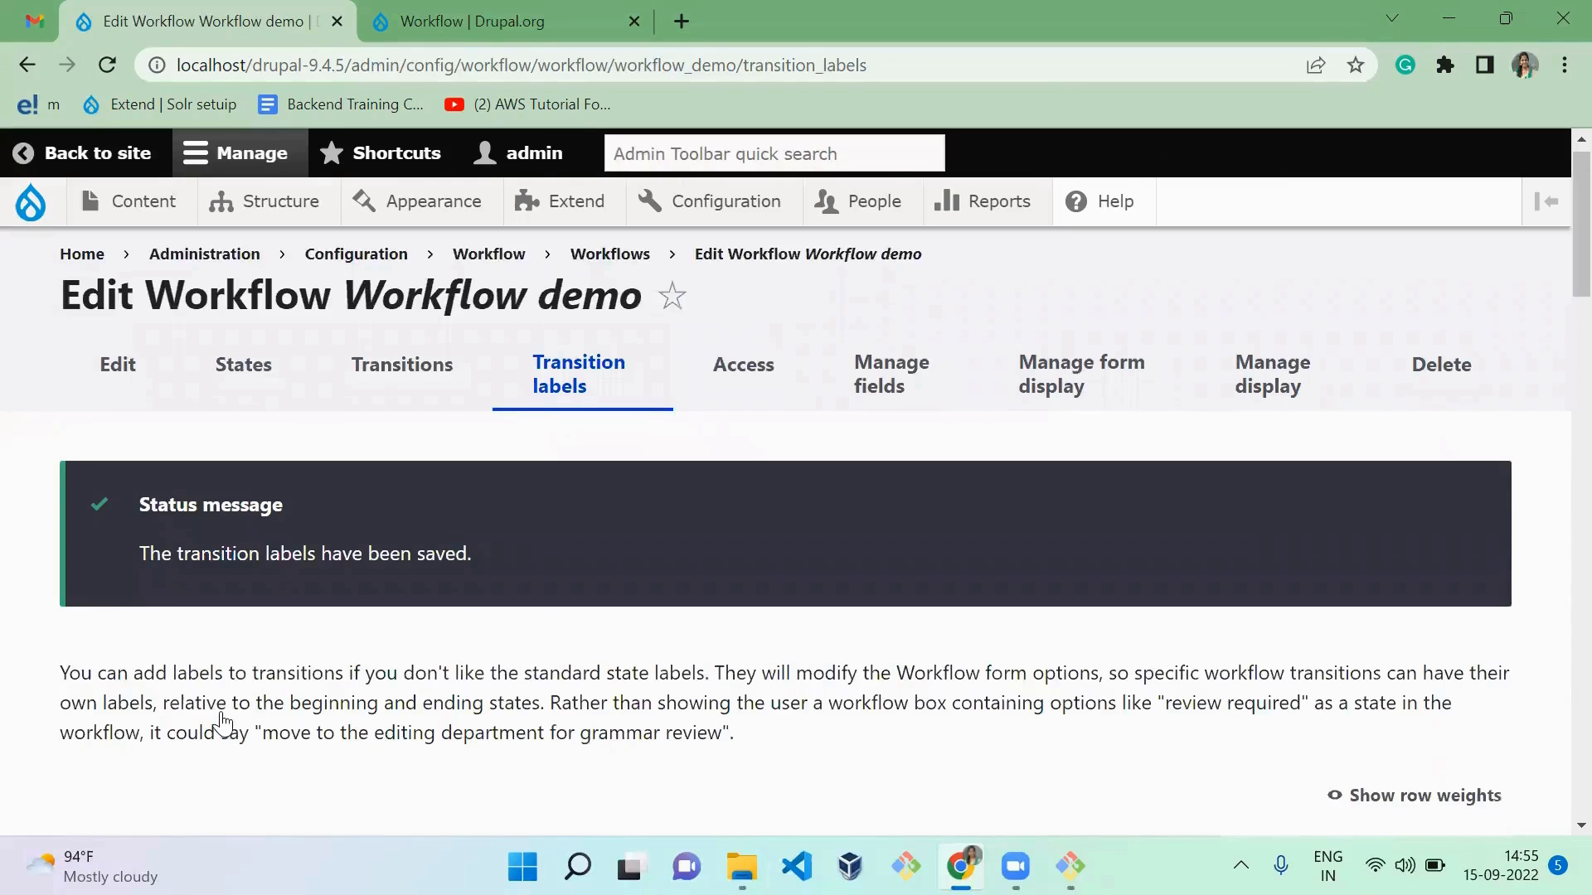
{"action": "scroll", "coordinate": [223, 723], "scroll_direction": "down", "scroll_amount": 5}
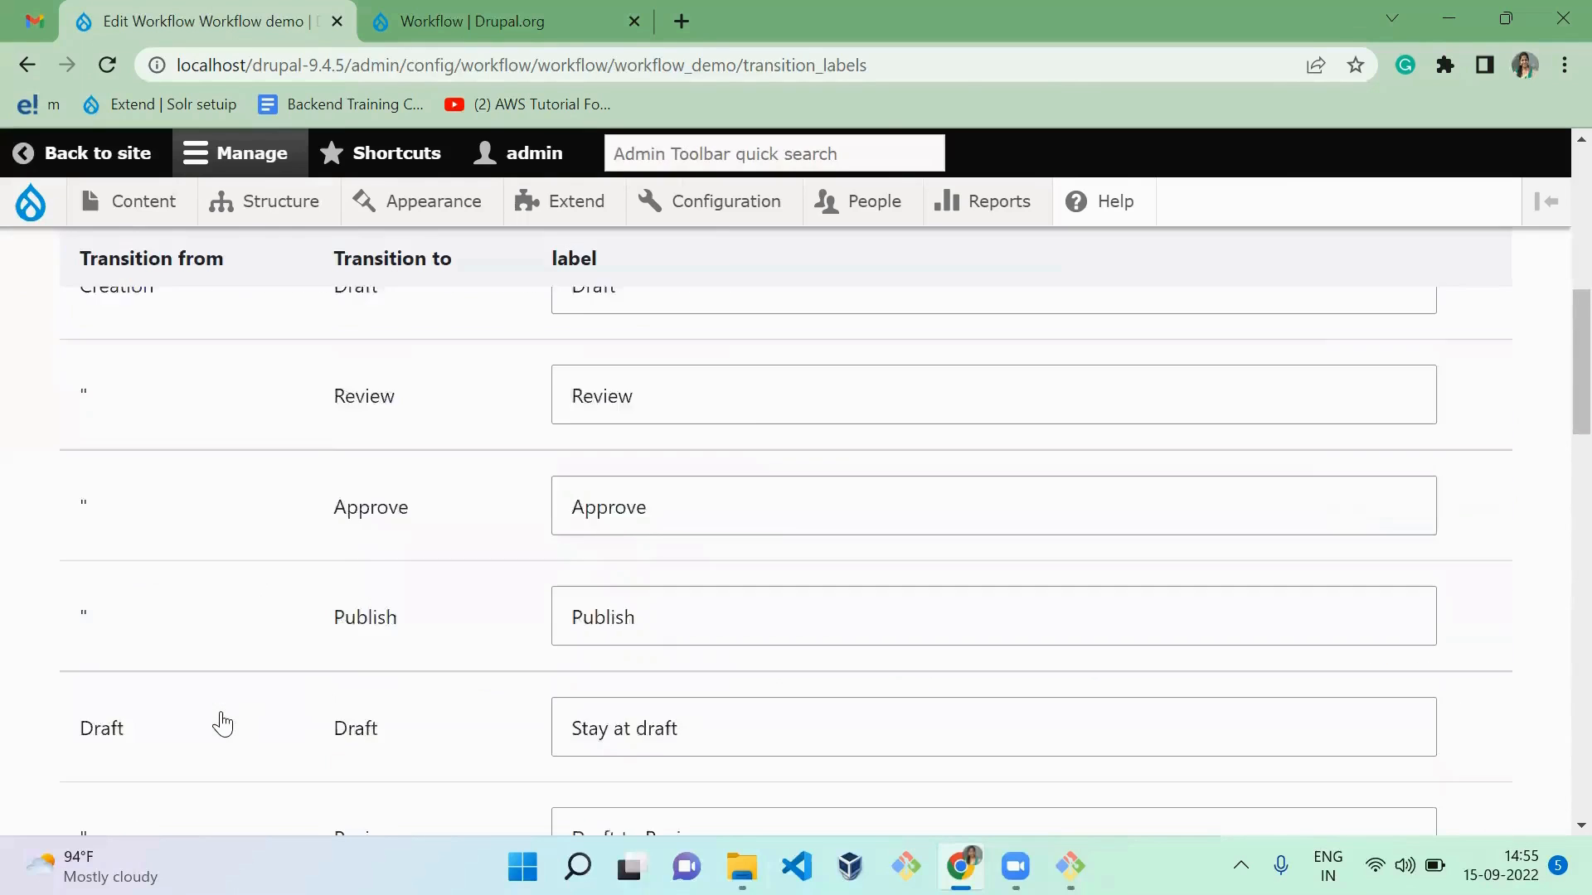
{"action": "scroll", "coordinate": [222, 723], "scroll_direction": "up", "scroll_amount": 7}
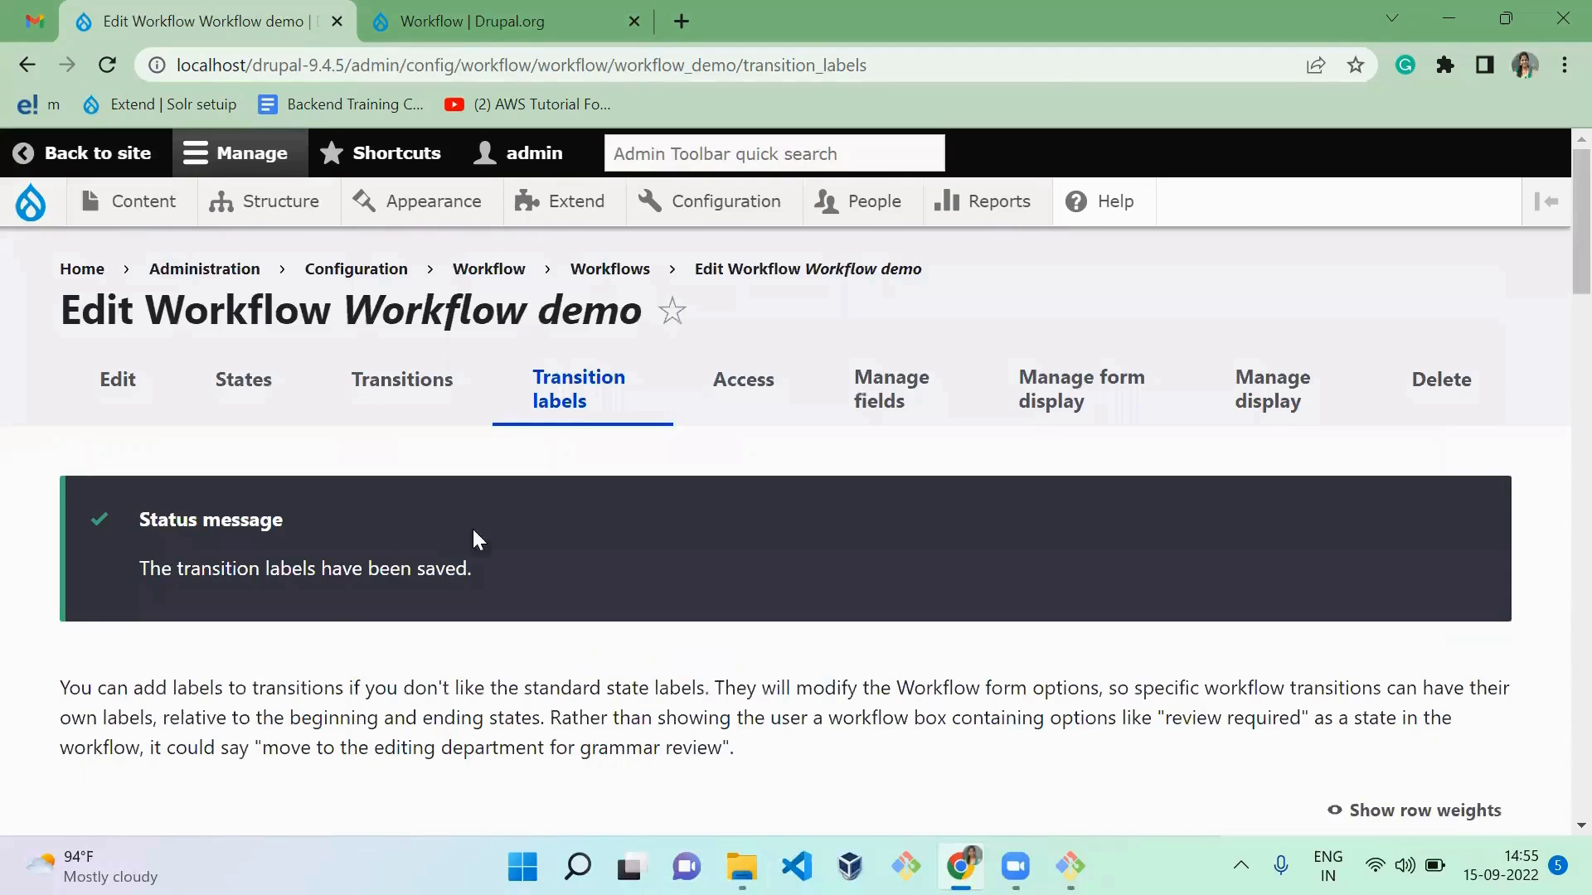
{"action": "left_click", "coordinate": [741, 420]}
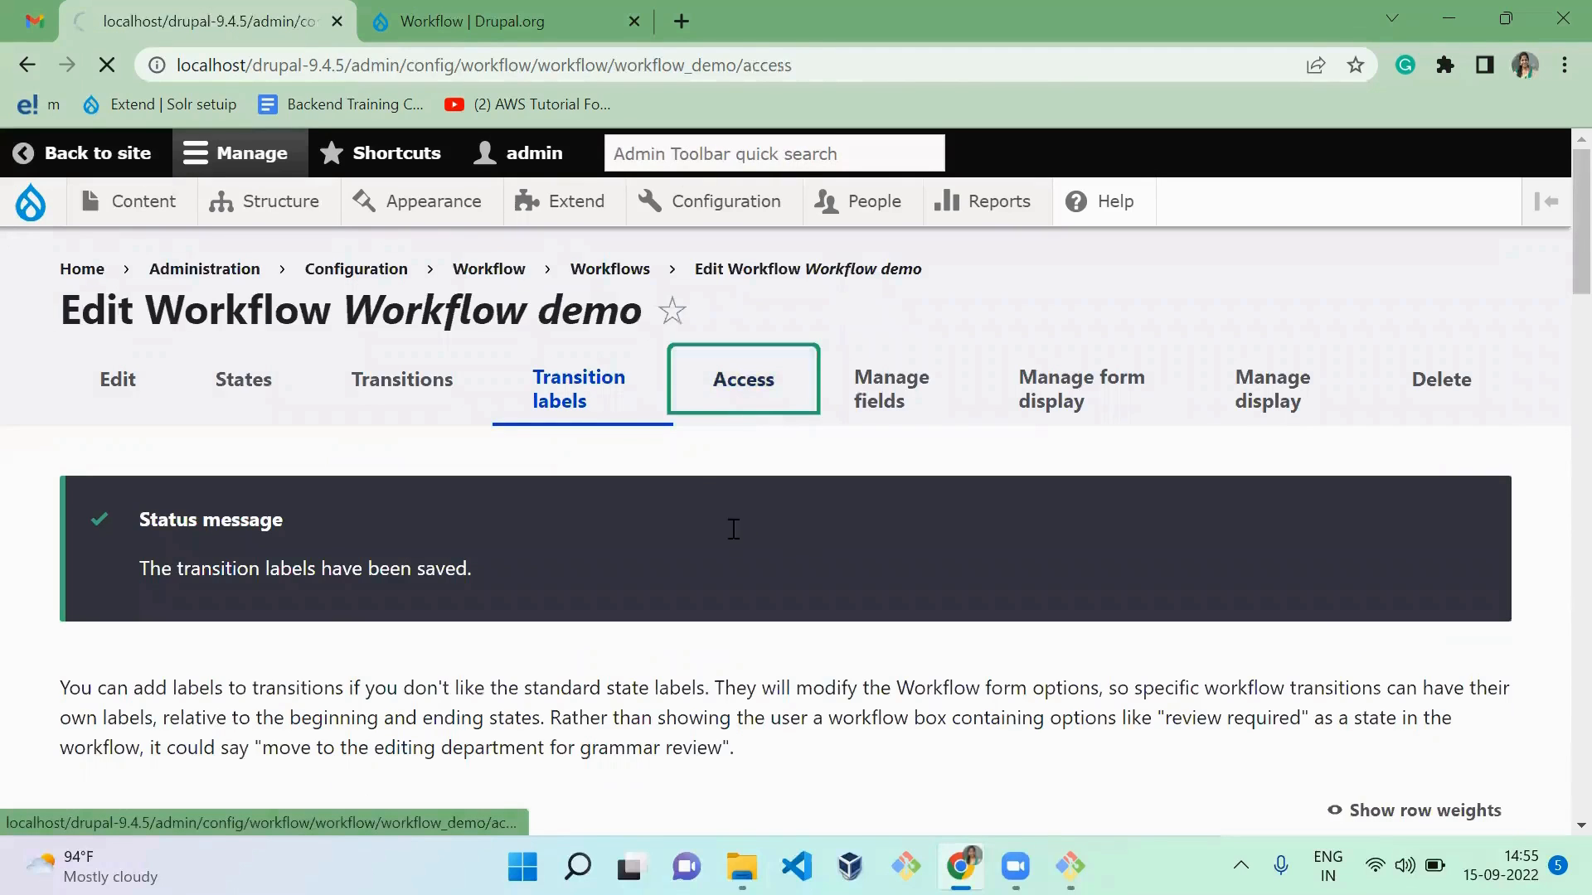
{"action": "scroll", "coordinate": [733, 530], "scroll_direction": "down", "scroll_amount": 6}
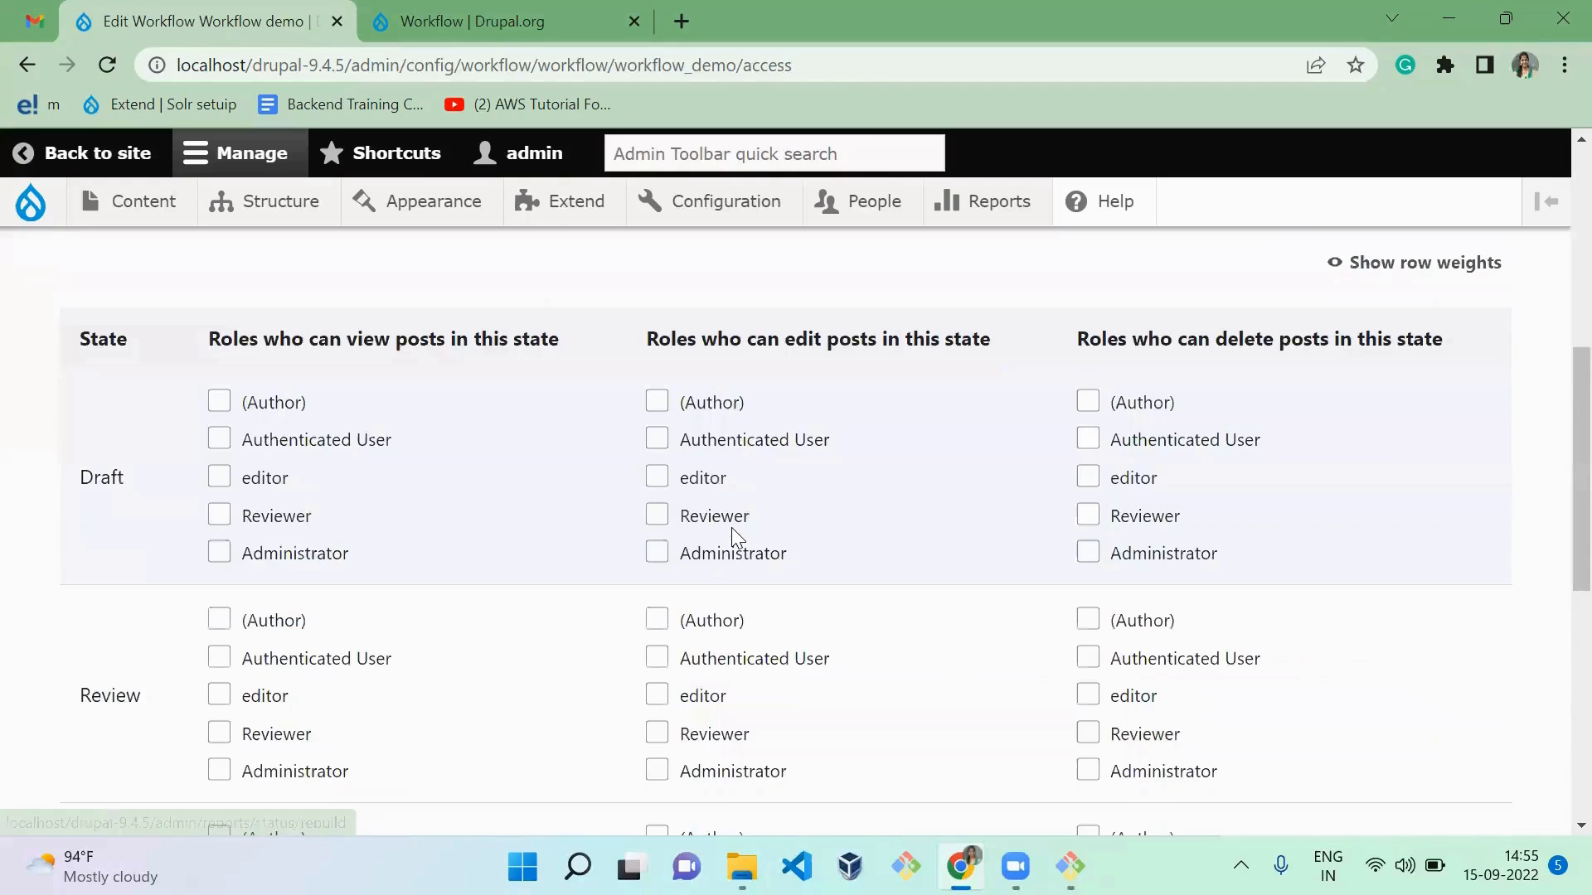
{"action": "scroll", "coordinate": [731, 528], "scroll_direction": "down", "scroll_amount": 1}
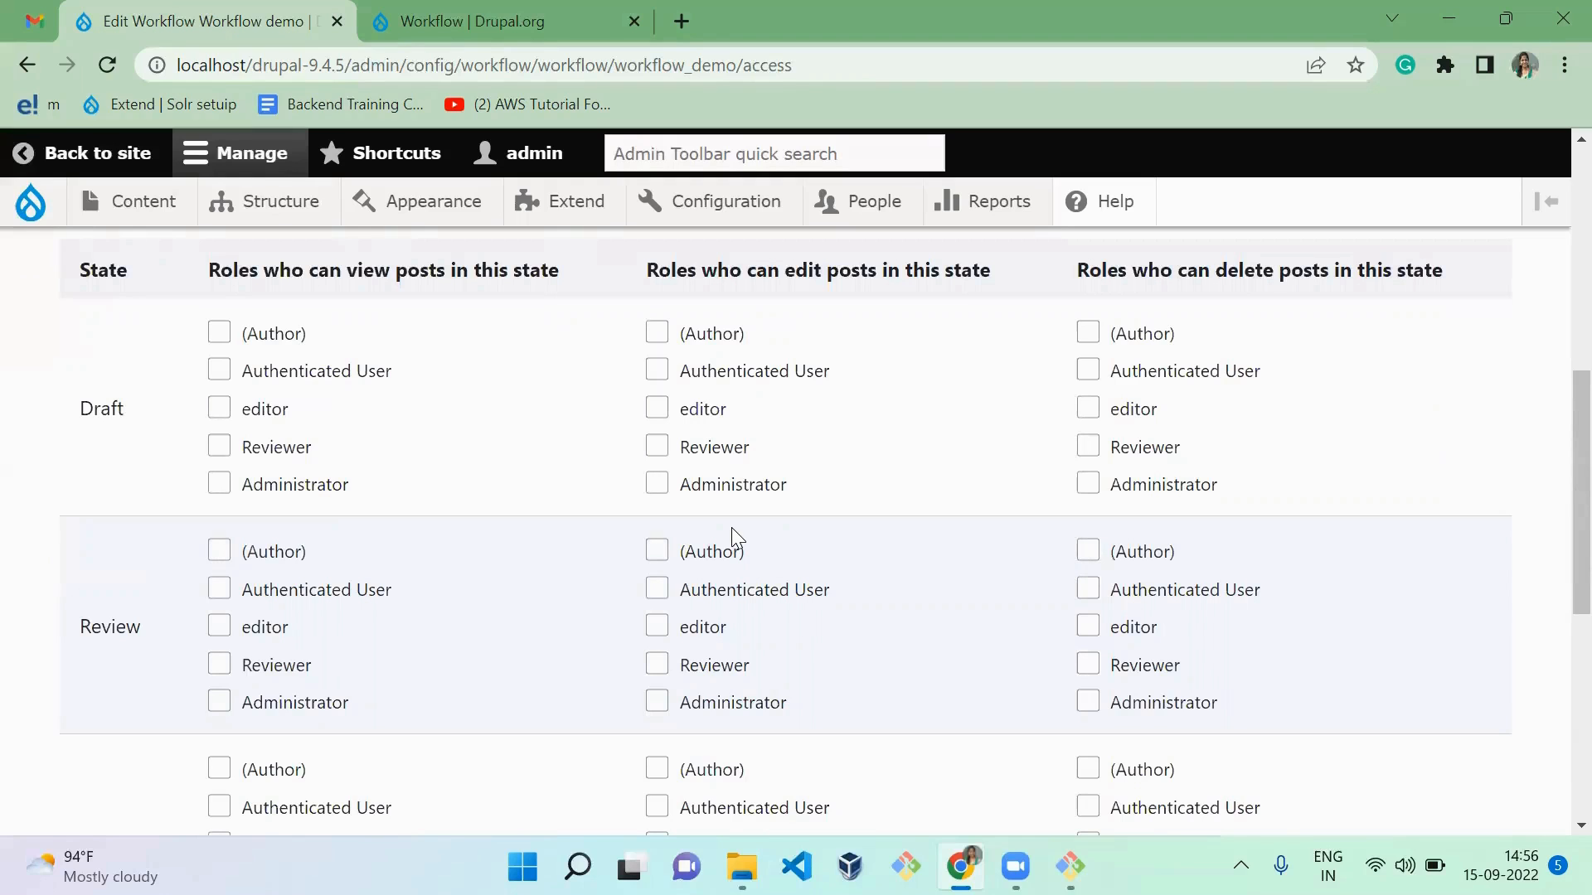
{"action": "scroll", "coordinate": [731, 527], "scroll_direction": "down", "scroll_amount": 1}
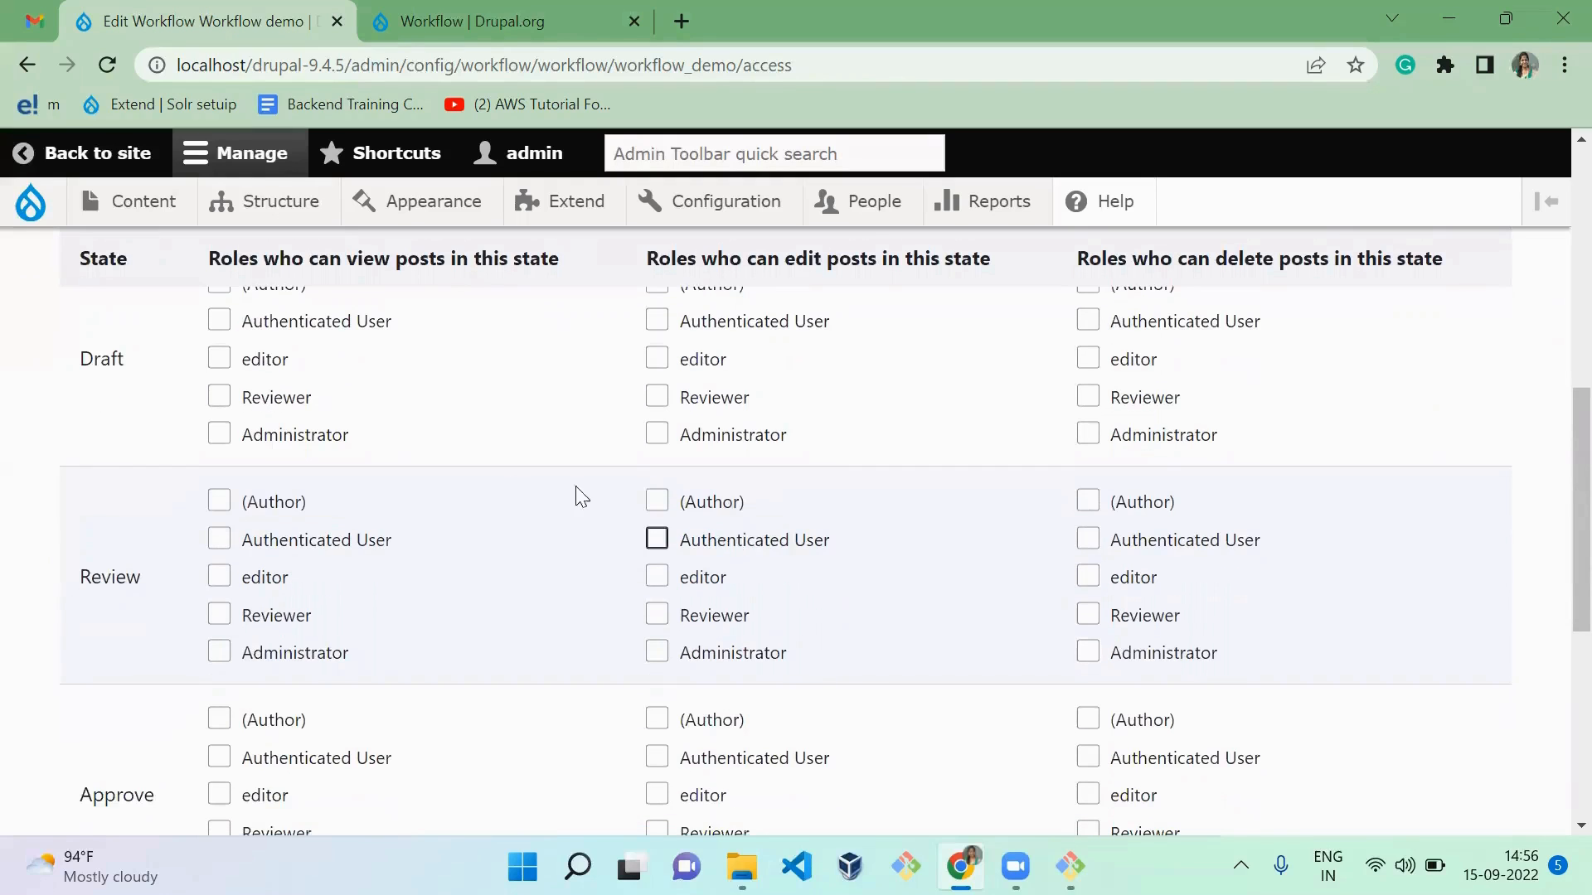
{"action": "left_click", "coordinate": [307, 445]}
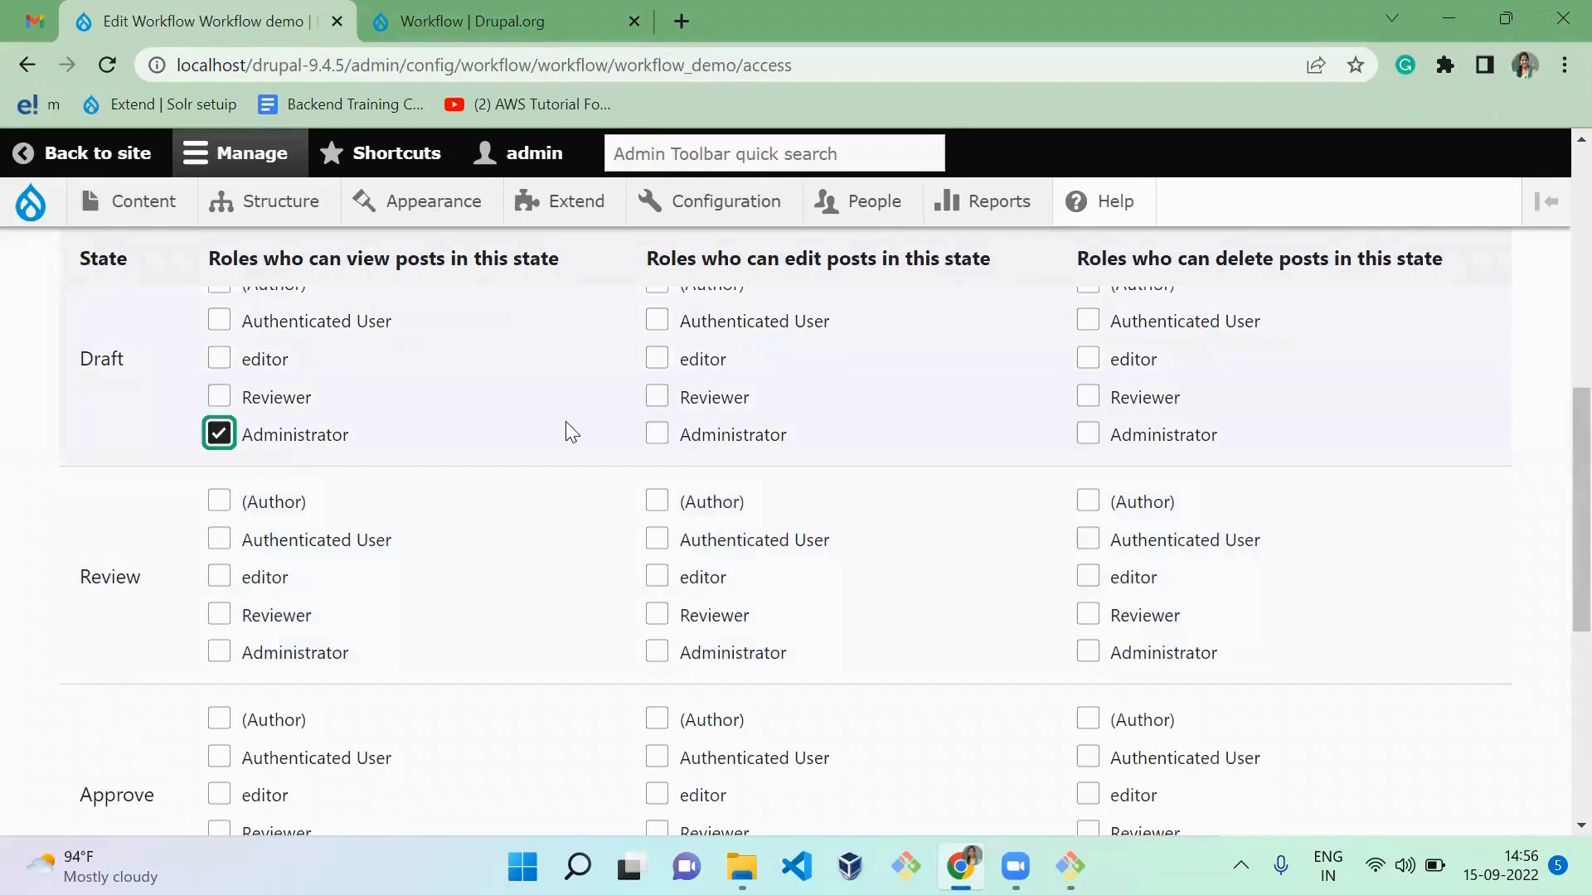
{"action": "left_click", "coordinate": [696, 451]}
{"action": "left_click", "coordinate": [1118, 446]}
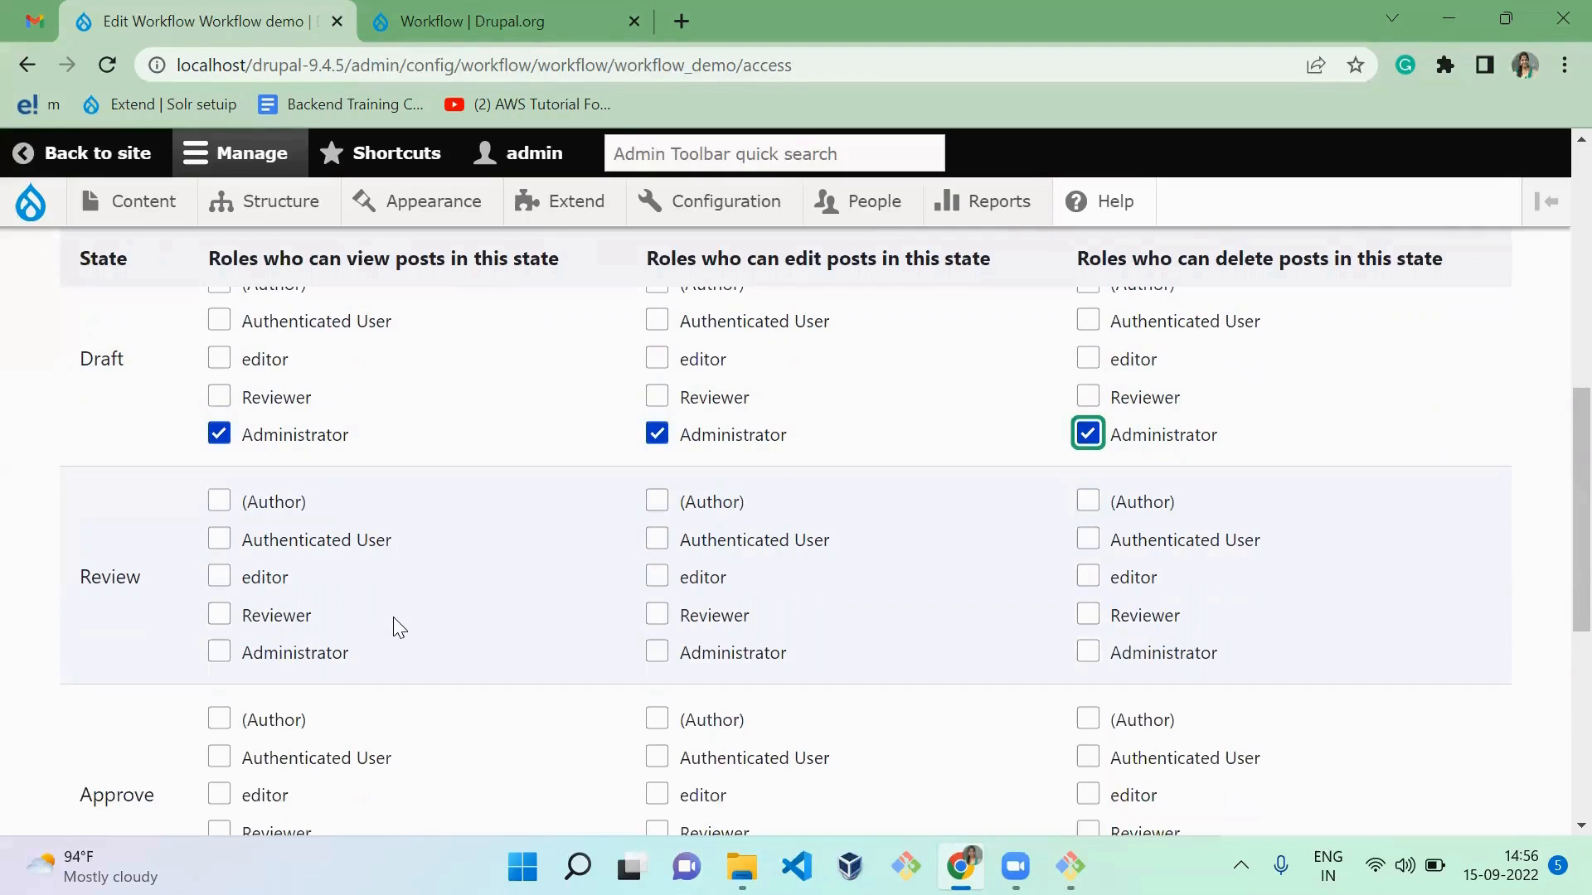
Step: Allow Administrator to view, edit and delete posts in the Review and Approve states
{"action": "left_click", "coordinate": [345, 661]}
{"action": "left_click", "coordinate": [722, 661]}
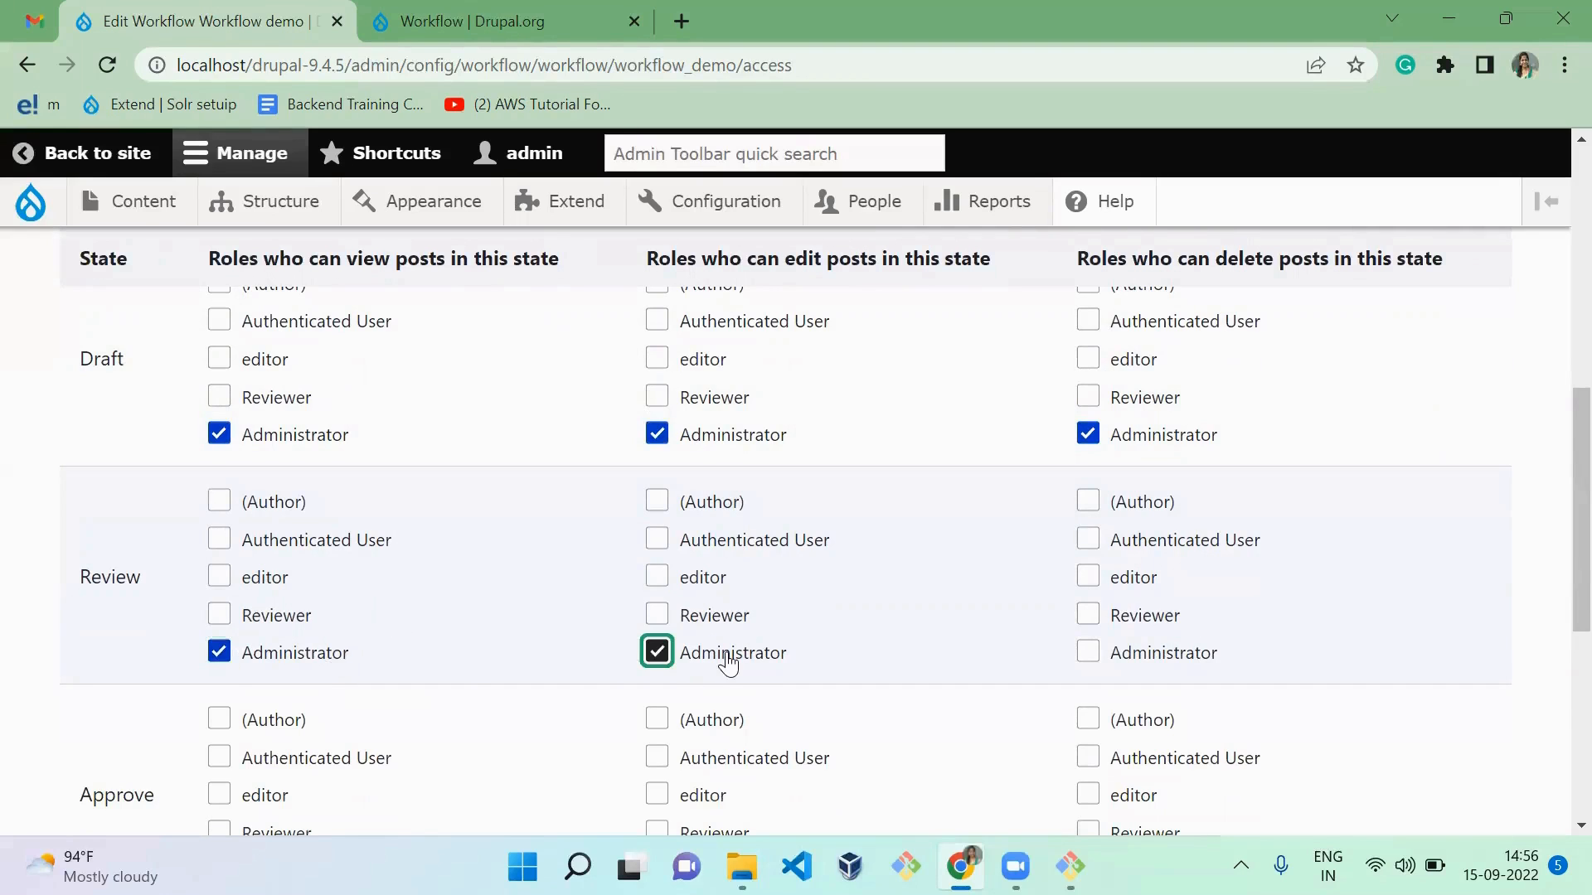
{"action": "left_click", "coordinate": [1121, 661]}
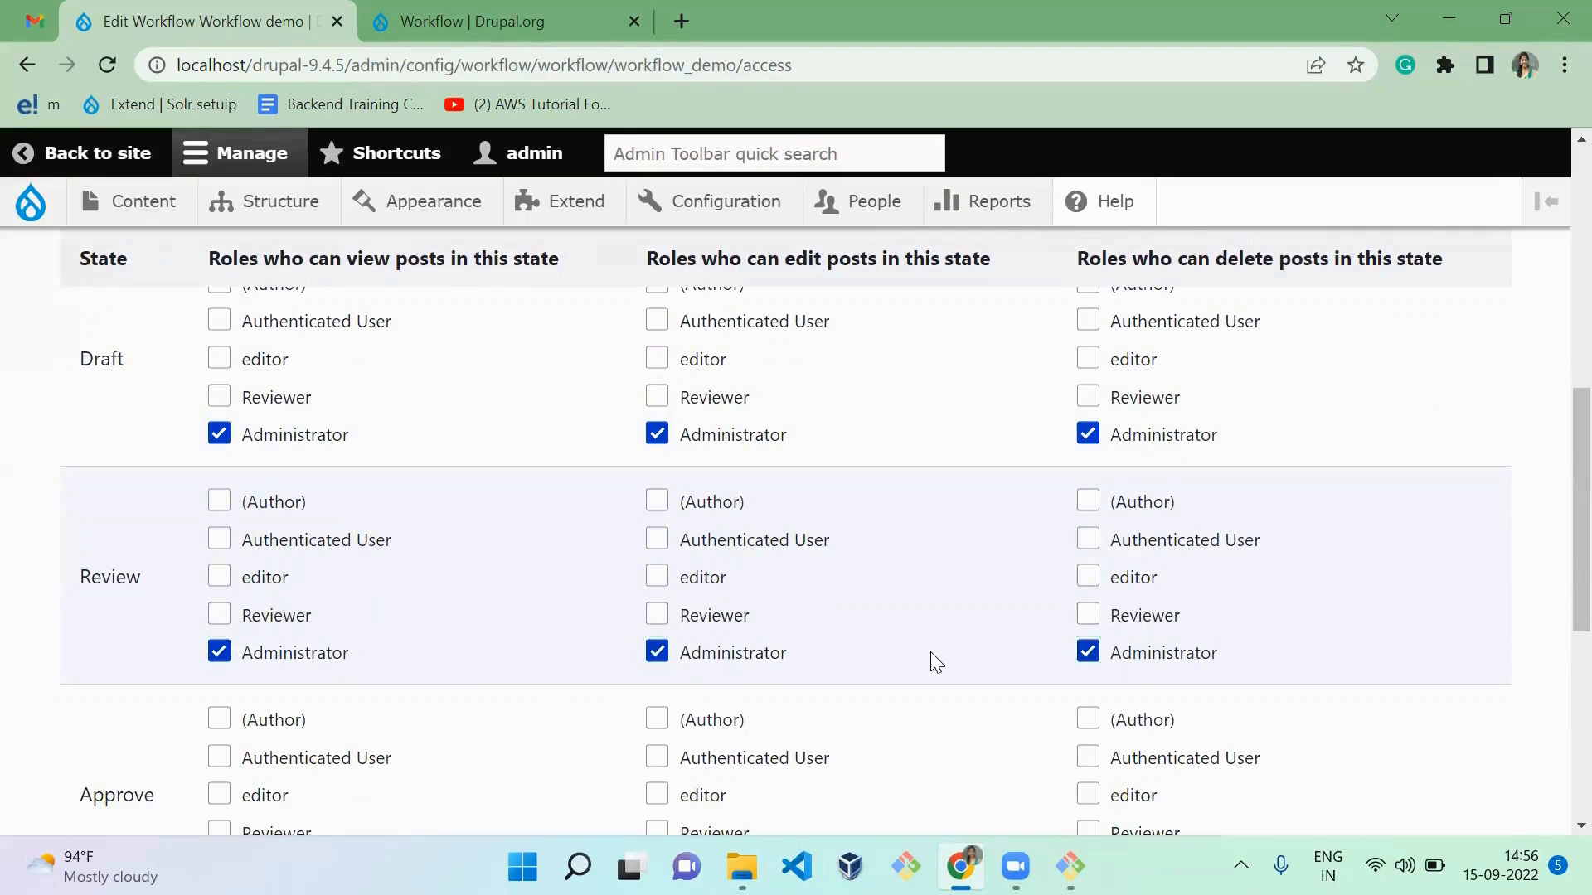
{"action": "scroll", "coordinate": [935, 661], "scroll_direction": "down", "scroll_amount": 1}
{"action": "scroll", "coordinate": [935, 662], "scroll_direction": "down", "scroll_amount": 3}
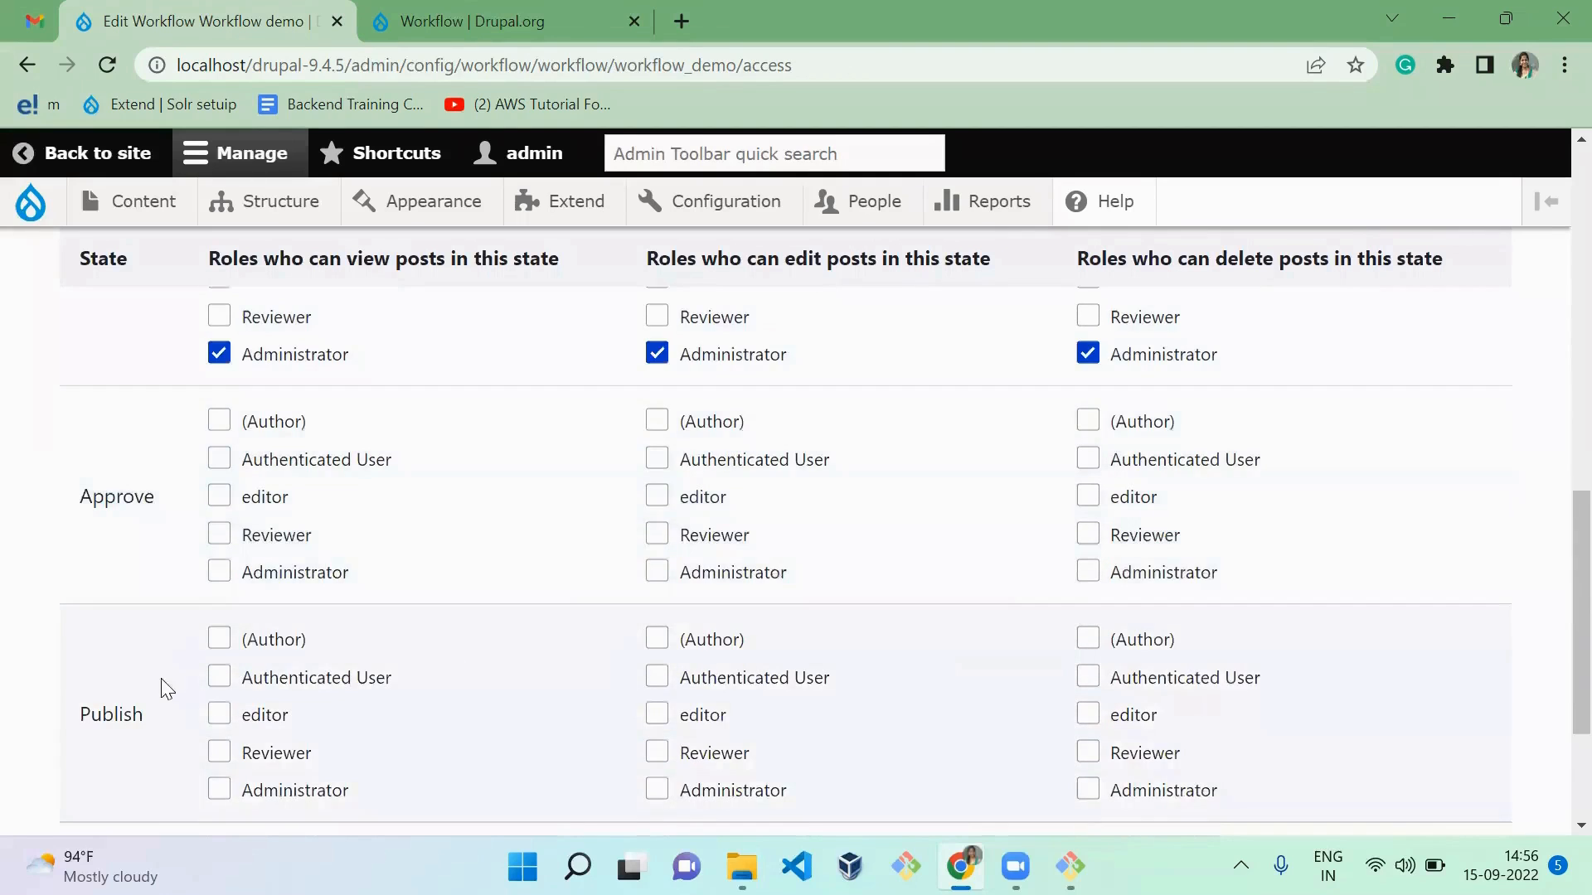
{"action": "left_click", "coordinate": [253, 580]}
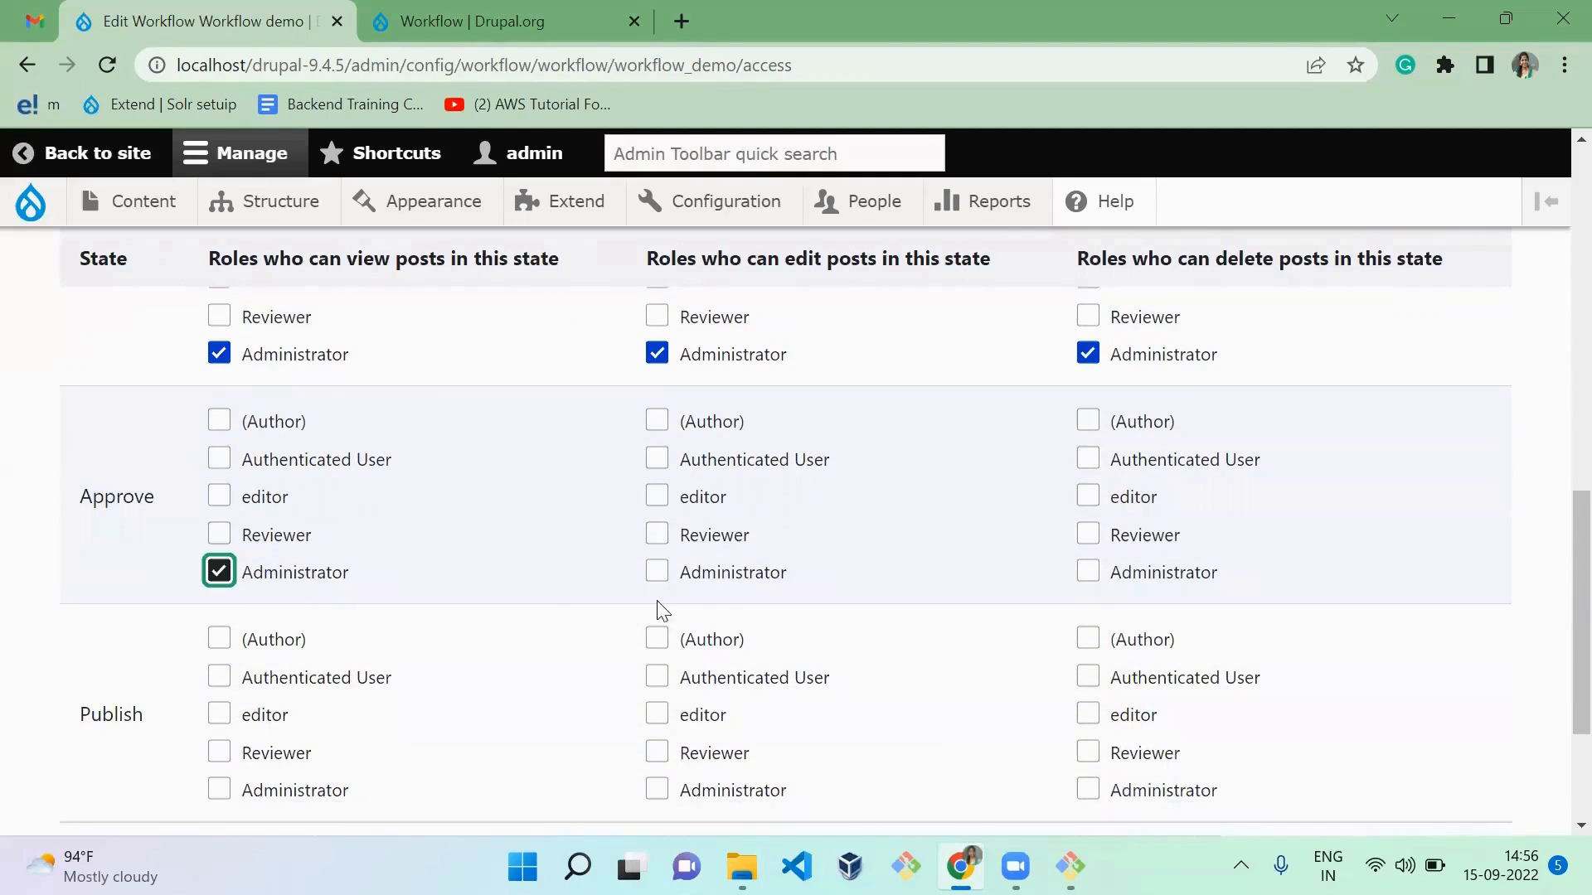
{"action": "left_click", "coordinate": [716, 590]}
{"action": "left_click", "coordinate": [1182, 572]}
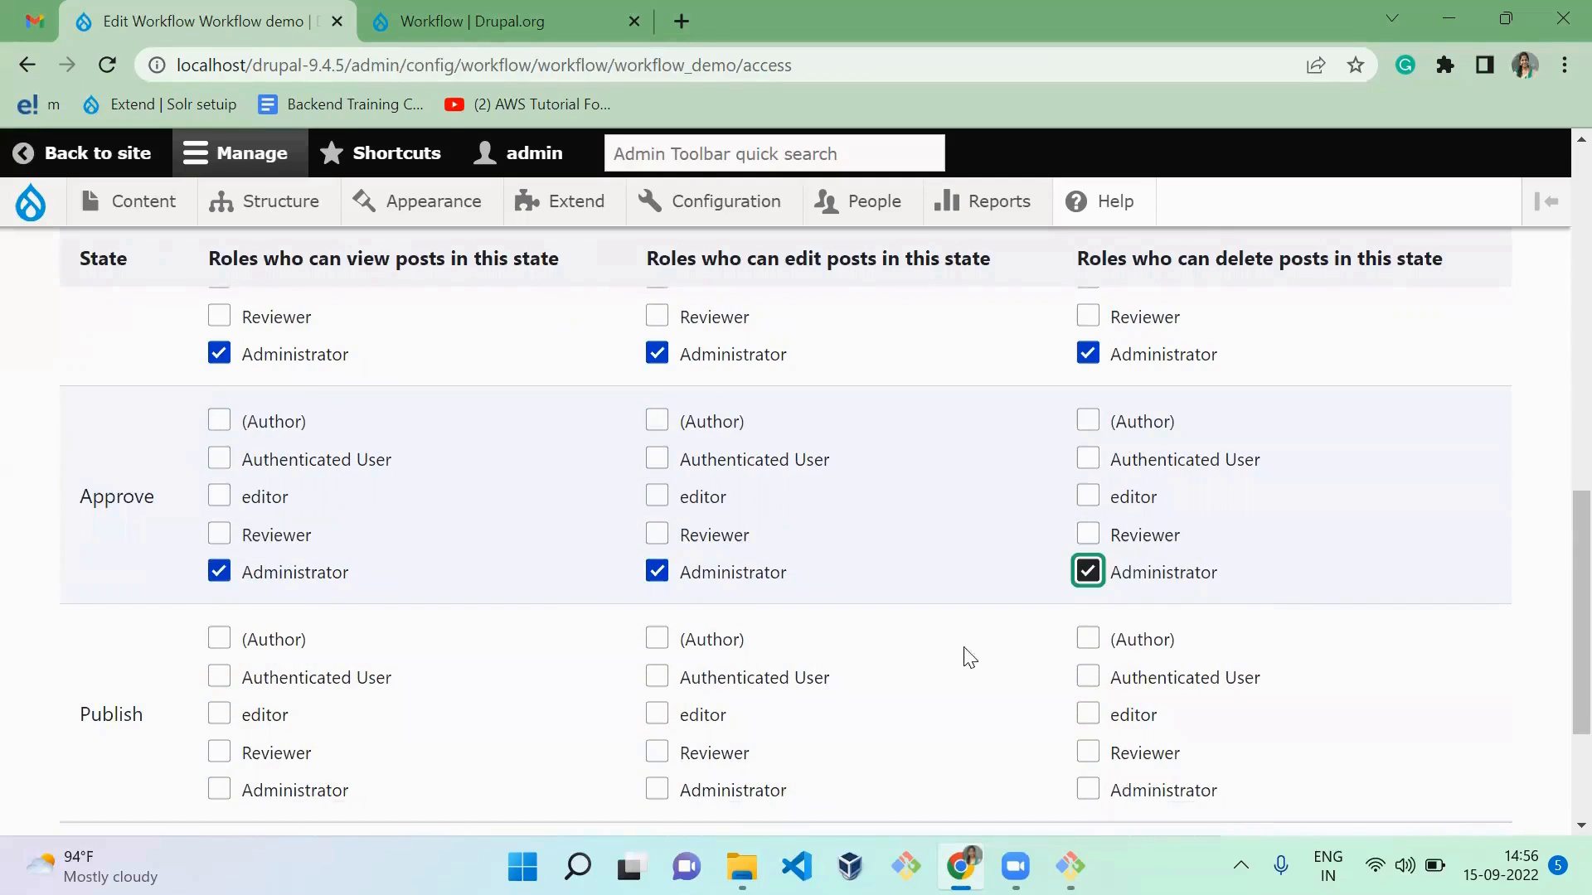
Step: Allow Administrator to view, edit and delete posts in the Publish state
{"action": "scroll", "coordinate": [874, 722], "scroll_direction": "down", "scroll_amount": 3}
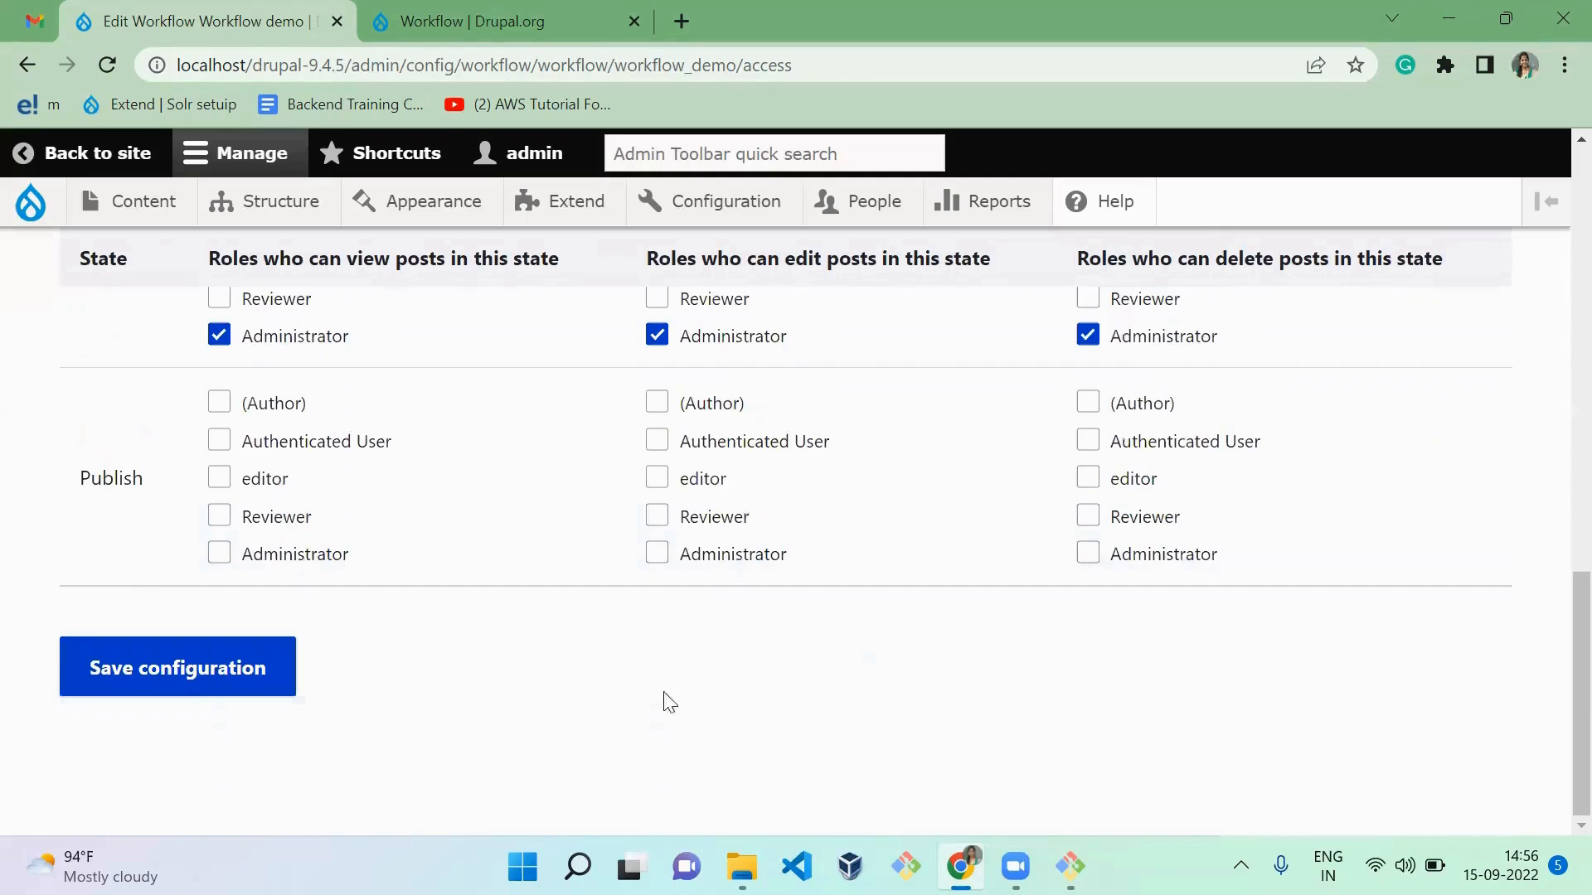
{"action": "left_click", "coordinate": [247, 554]}
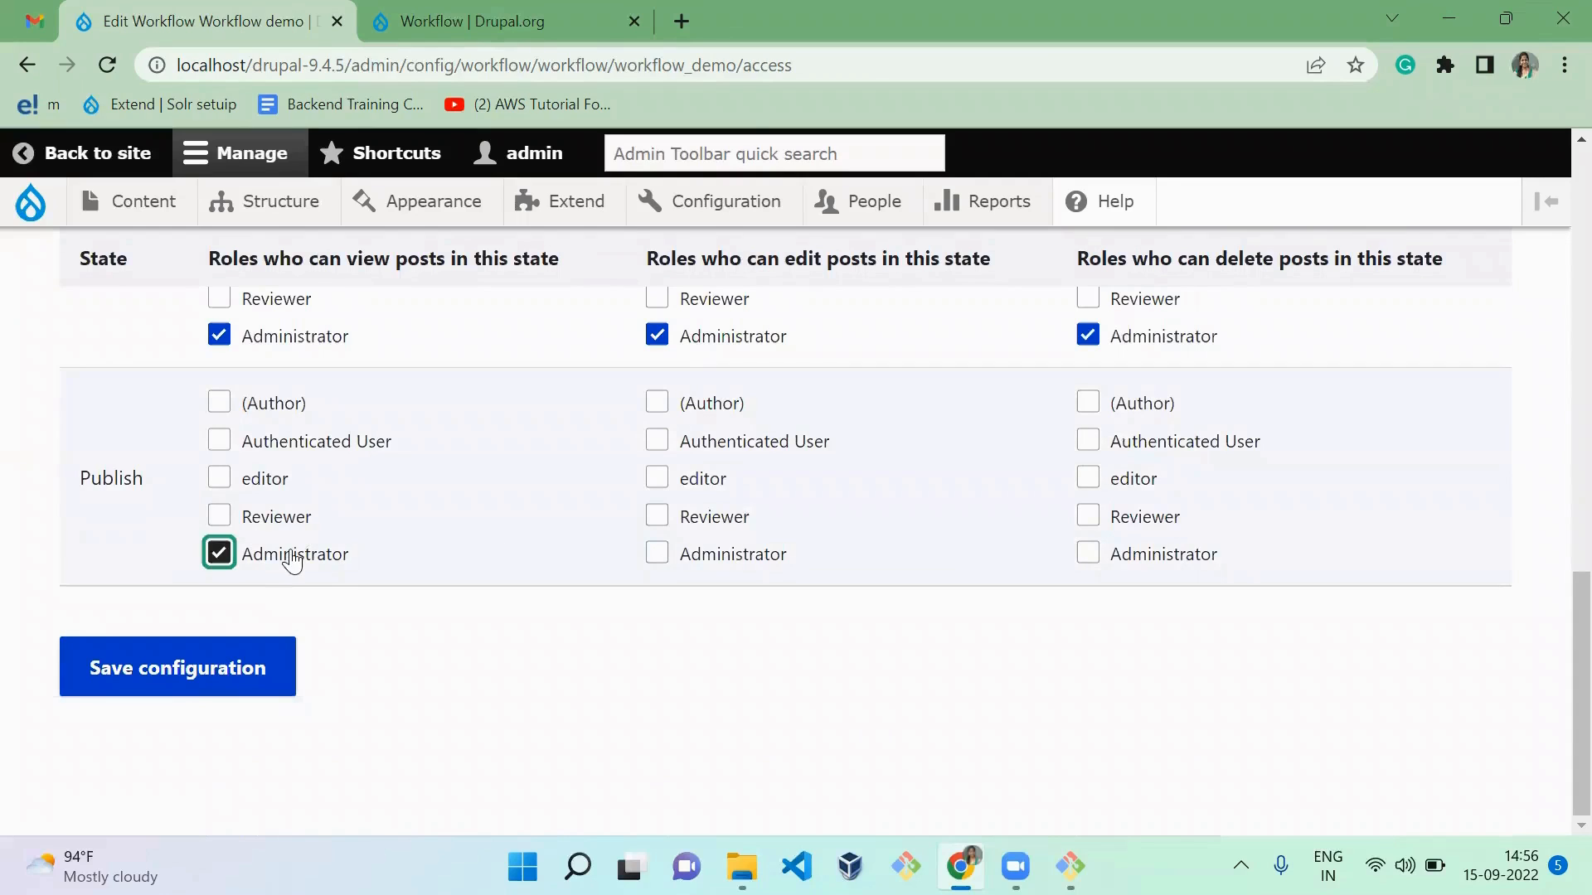
{"action": "left_click", "coordinate": [717, 566]}
{"action": "left_click", "coordinate": [1192, 570]}
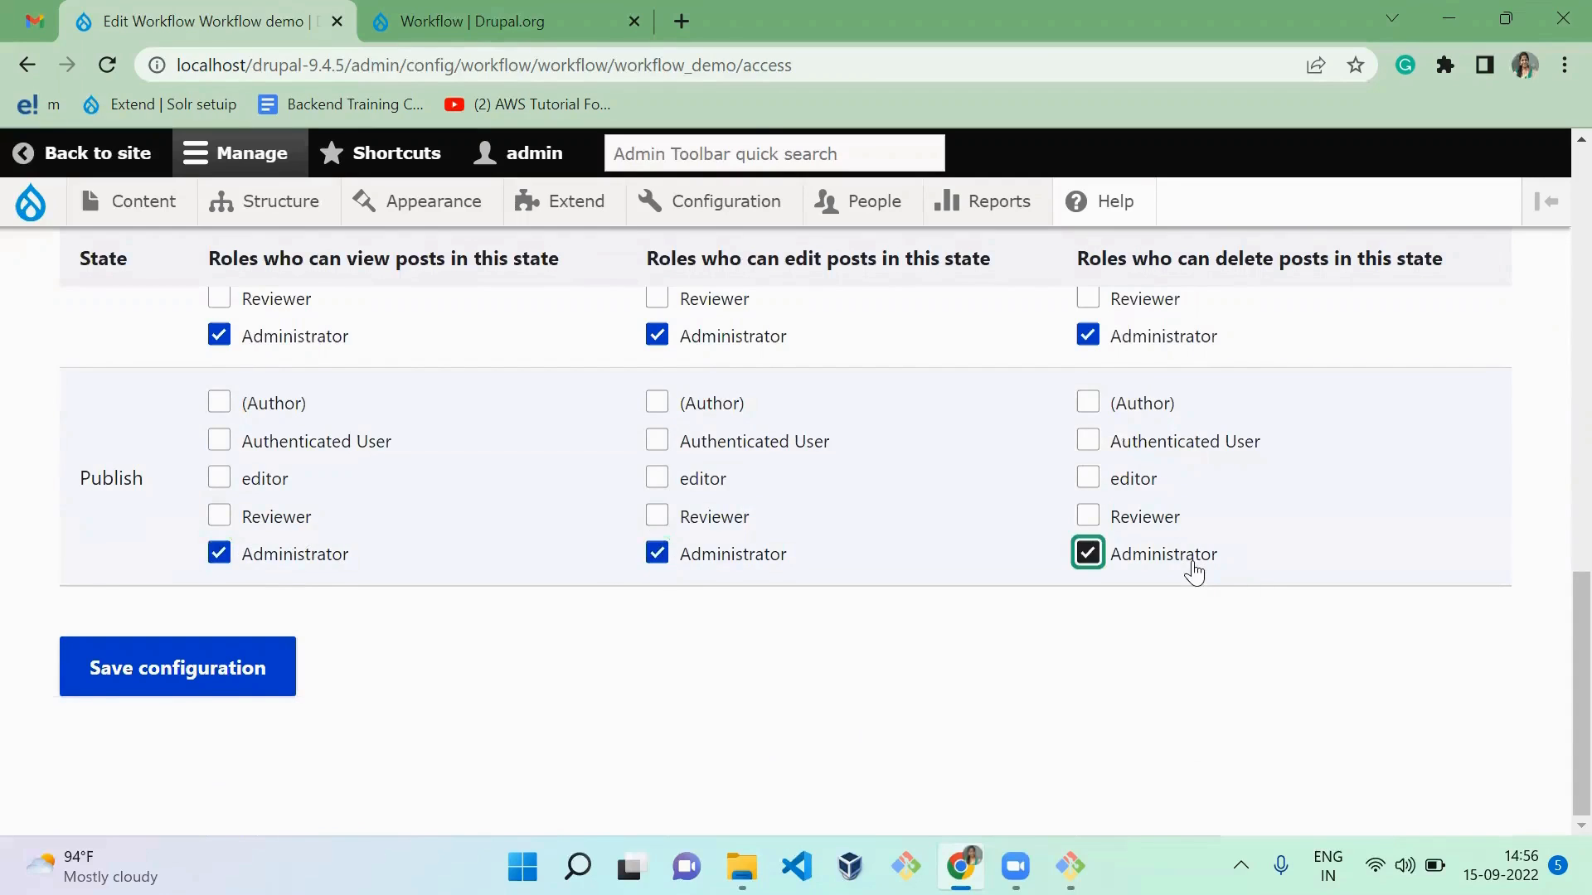
Step: Allow (Author), editor and Reviewer to view posts in the Draft state
{"action": "scroll", "coordinate": [1012, 671], "scroll_direction": "up", "scroll_amount": 10}
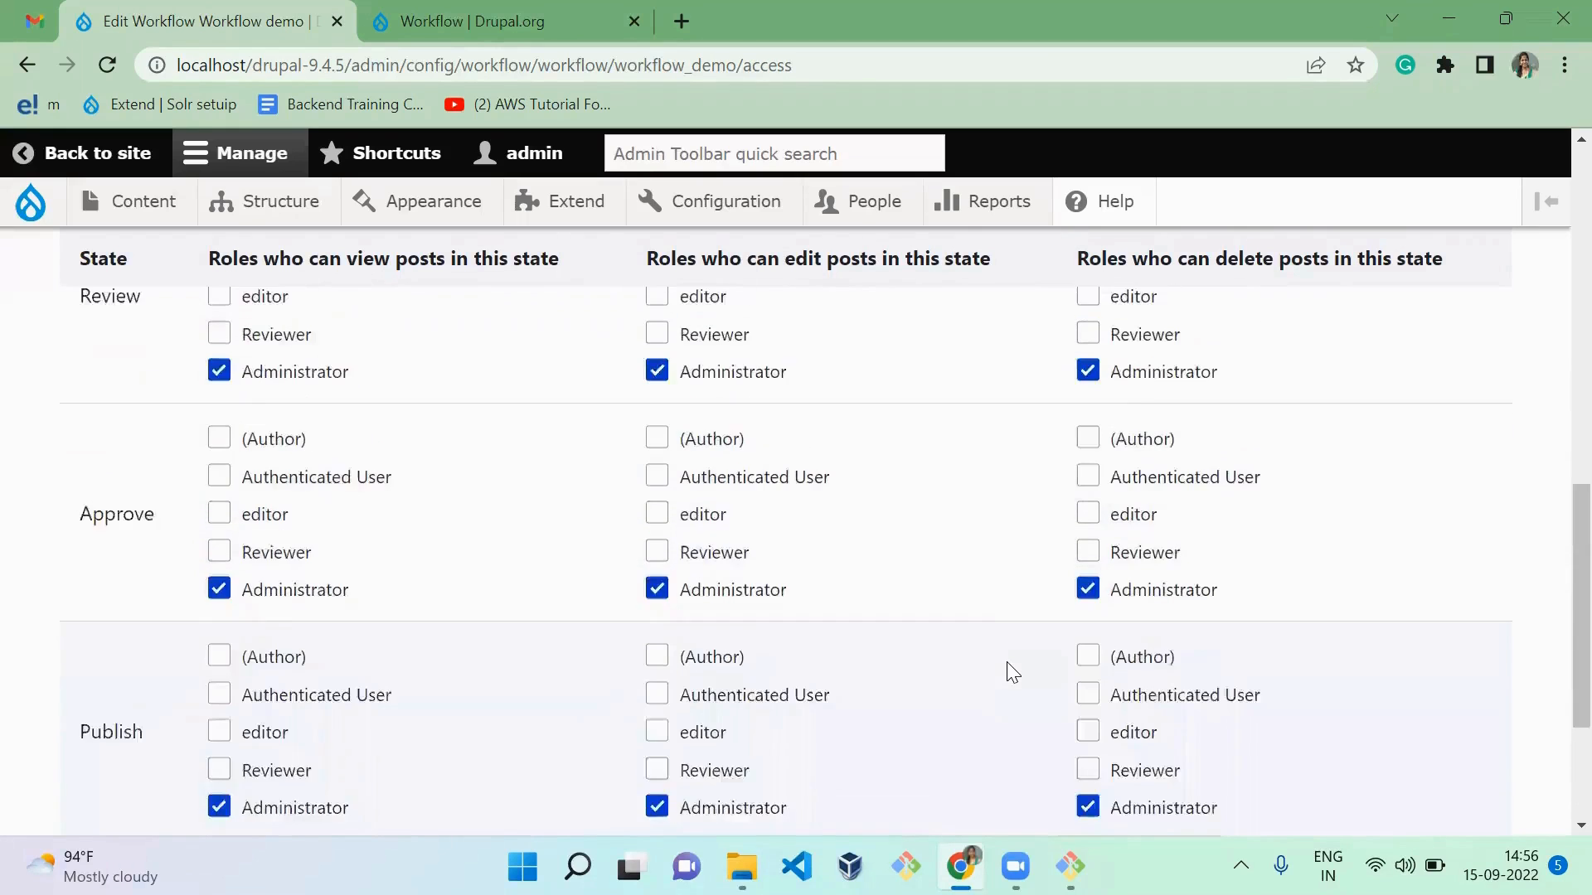
{"action": "scroll", "coordinate": [1011, 671], "scroll_direction": "down", "scroll_amount": 4}
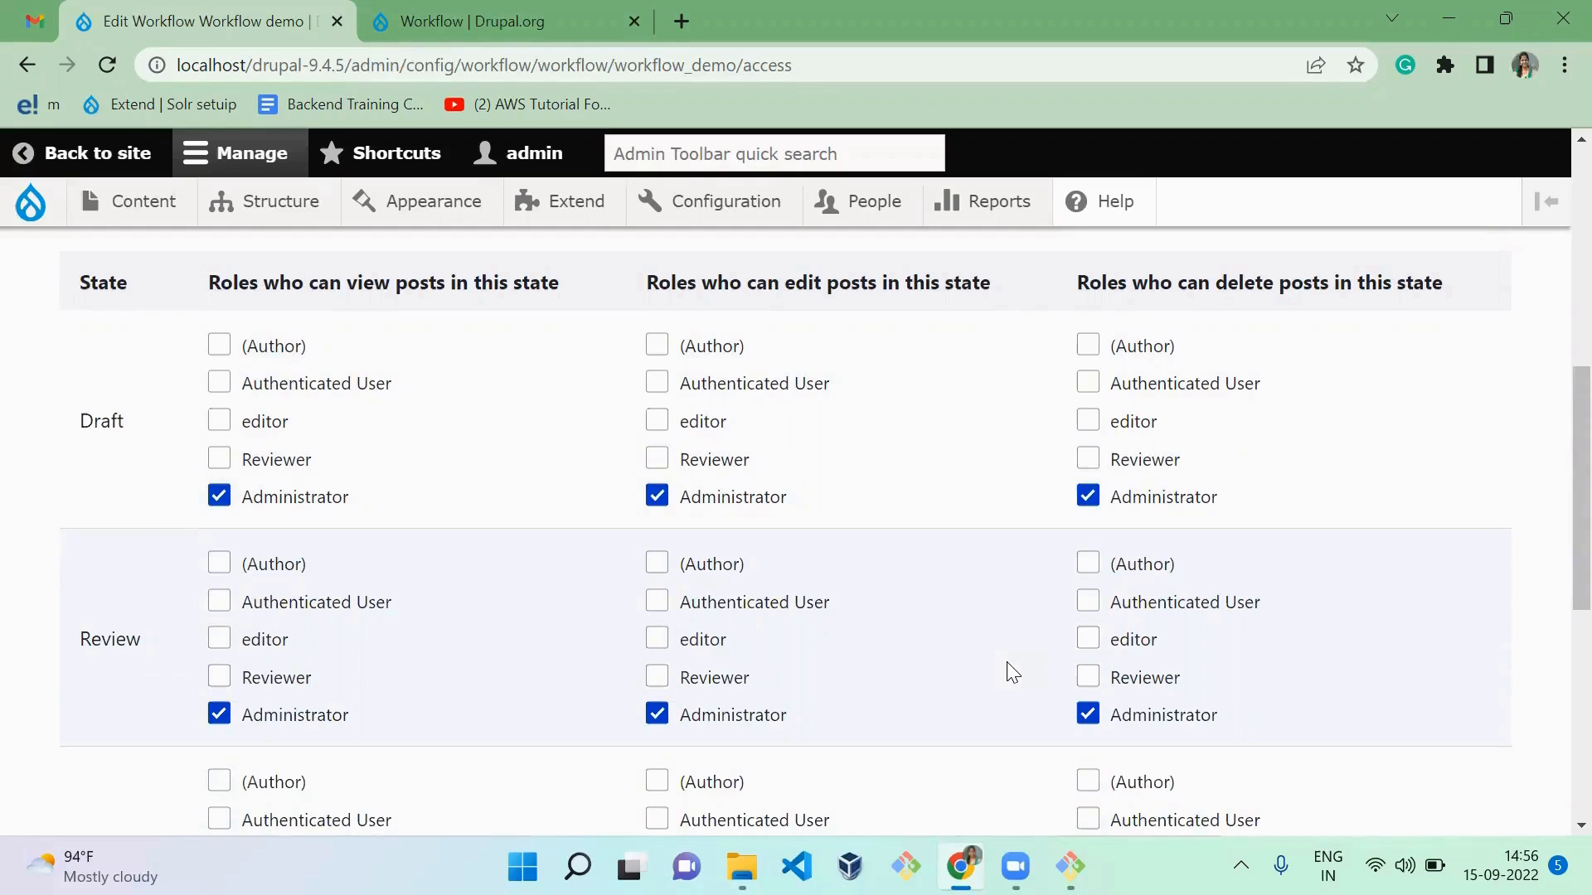
{"action": "left_click", "coordinate": [247, 348]}
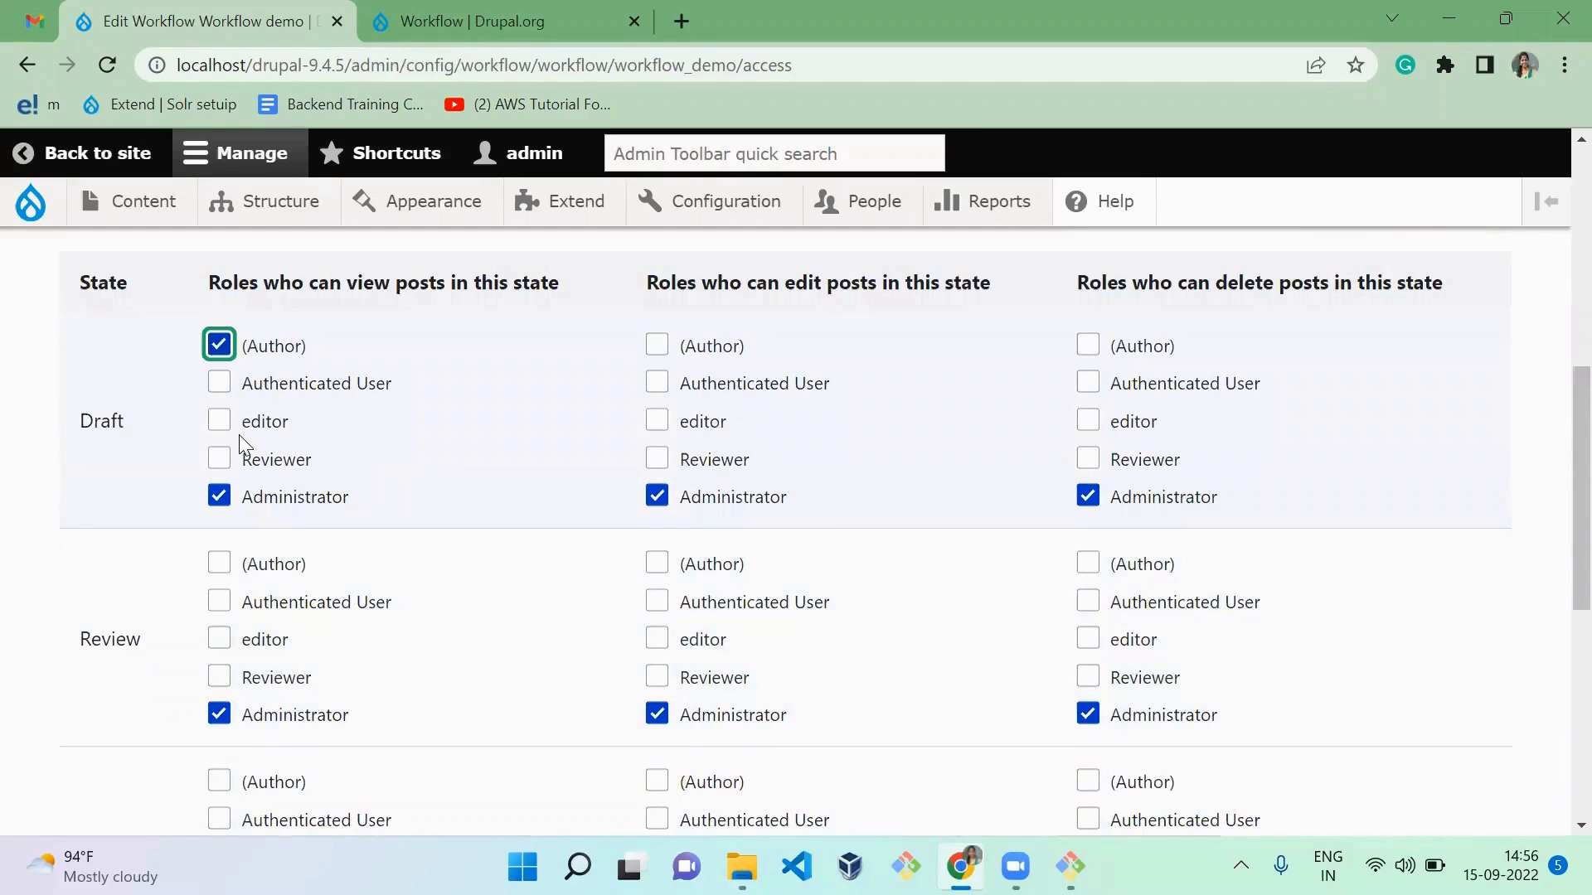
{"action": "left_click", "coordinate": [260, 422]}
{"action": "left_click", "coordinate": [271, 470]}
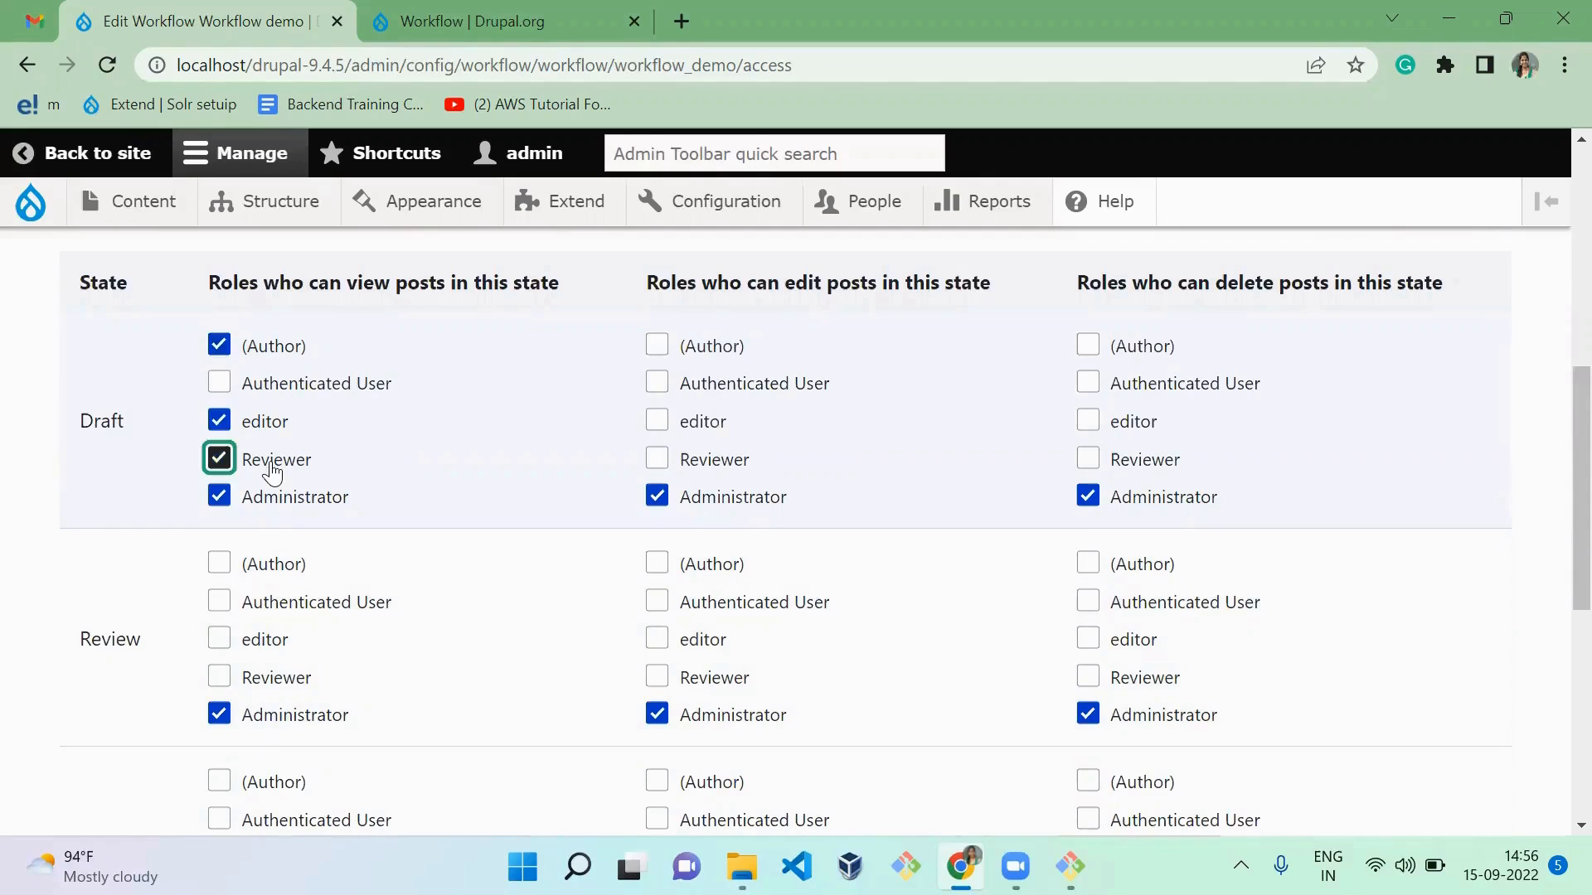
Step: Allow editor and Reviewer to view posts in the Review and Approve states
{"action": "scroll", "coordinate": [437, 569], "scroll_direction": "down", "scroll_amount": 1}
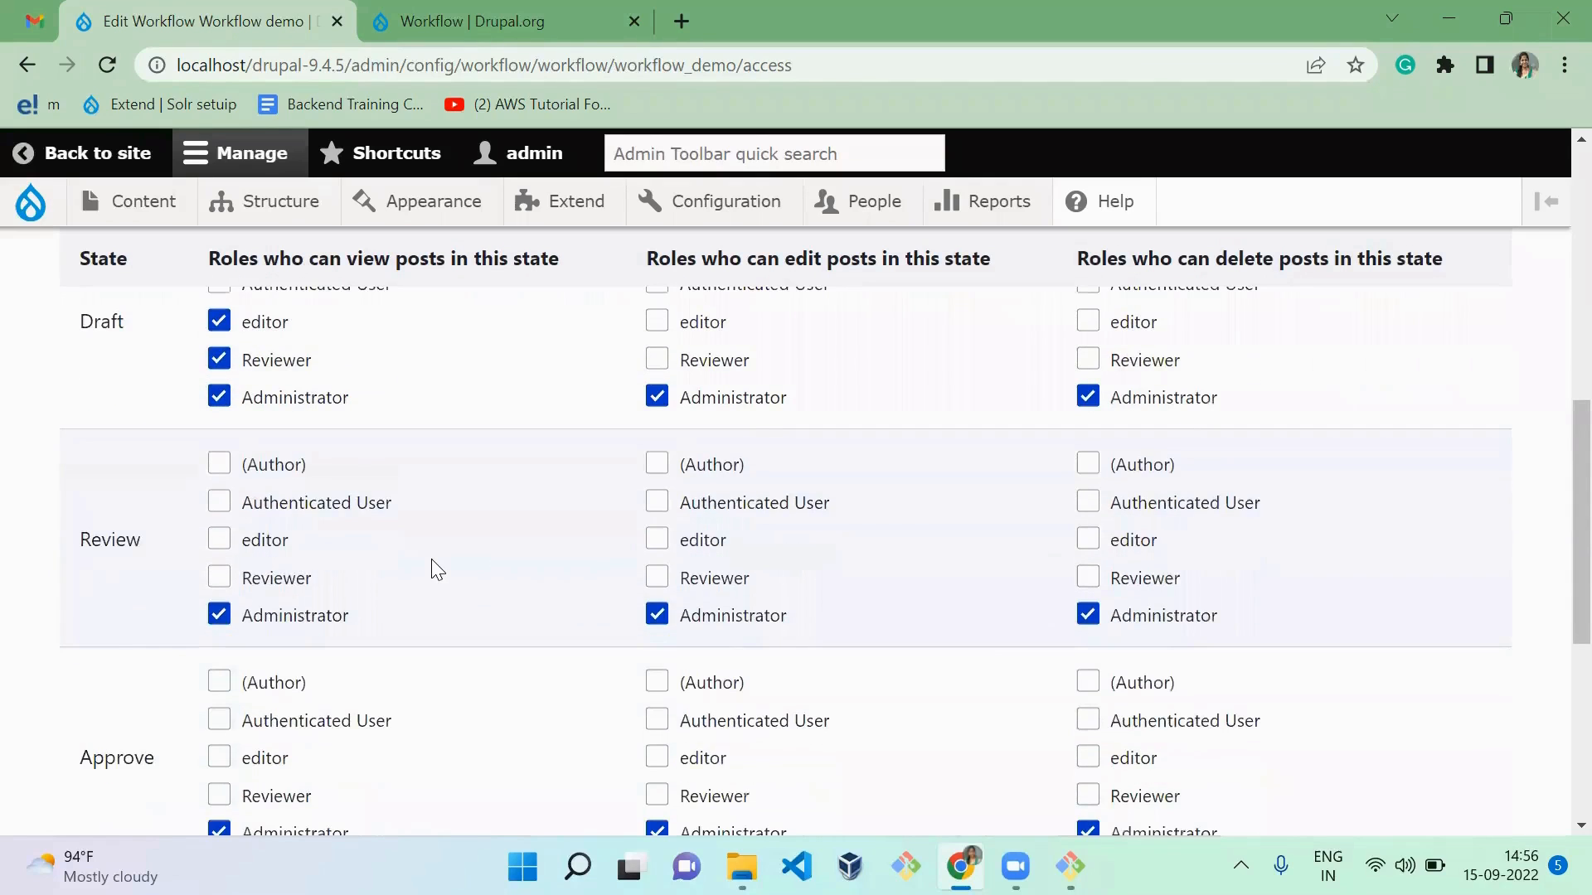
{"action": "left_click", "coordinate": [265, 551]}
{"action": "left_click", "coordinate": [267, 579]}
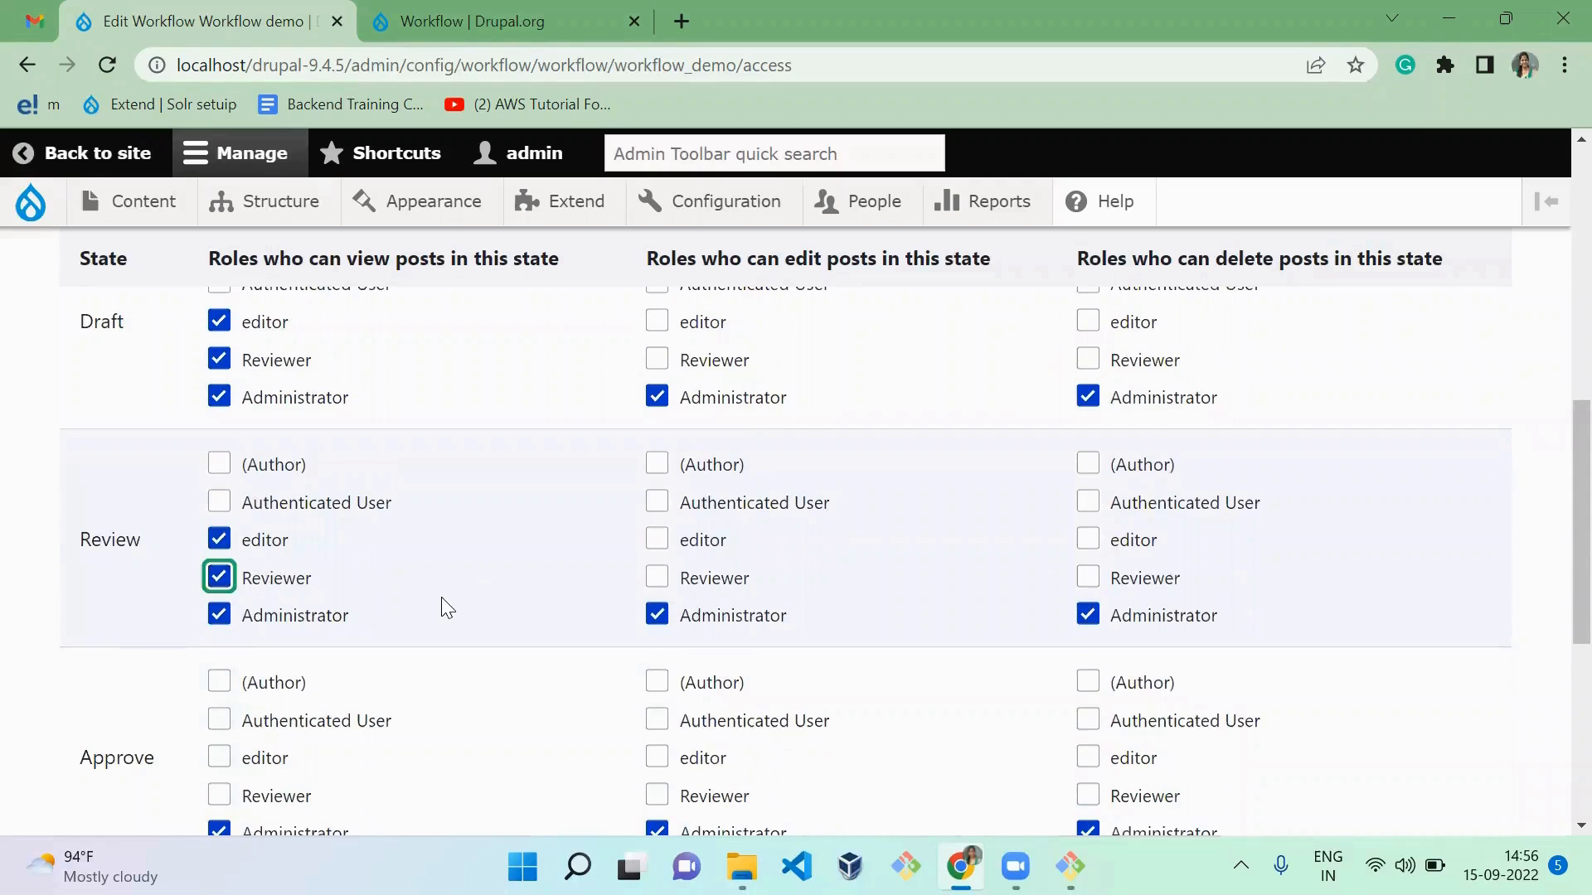
{"action": "scroll", "coordinate": [441, 596], "scroll_direction": "down", "scroll_amount": 3}
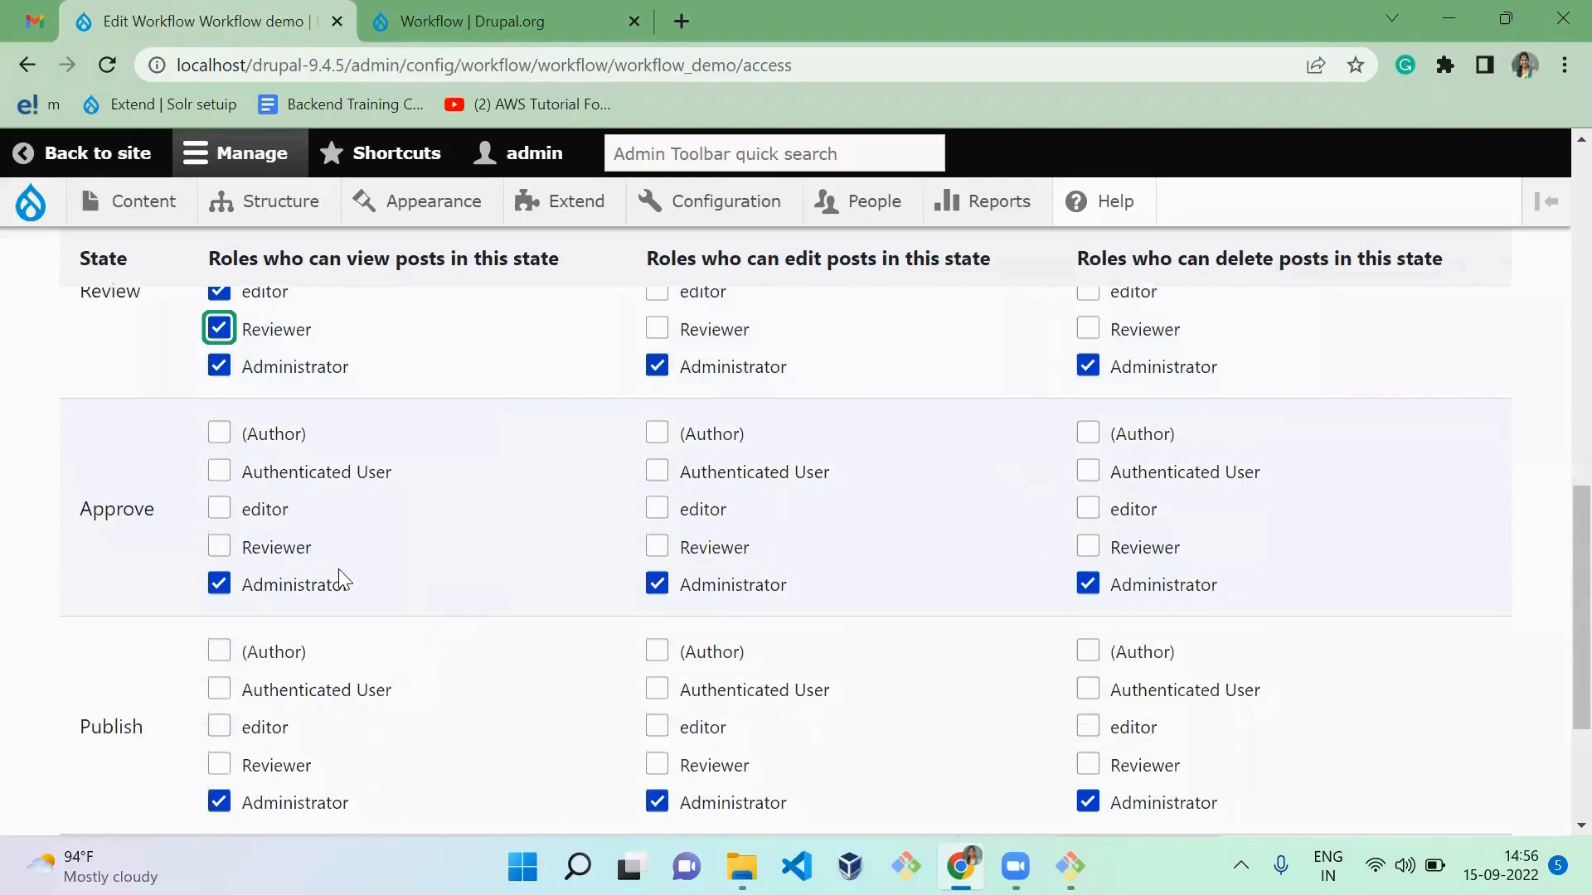
{"action": "left_click", "coordinate": [274, 513]}
{"action": "left_click", "coordinate": [272, 551]}
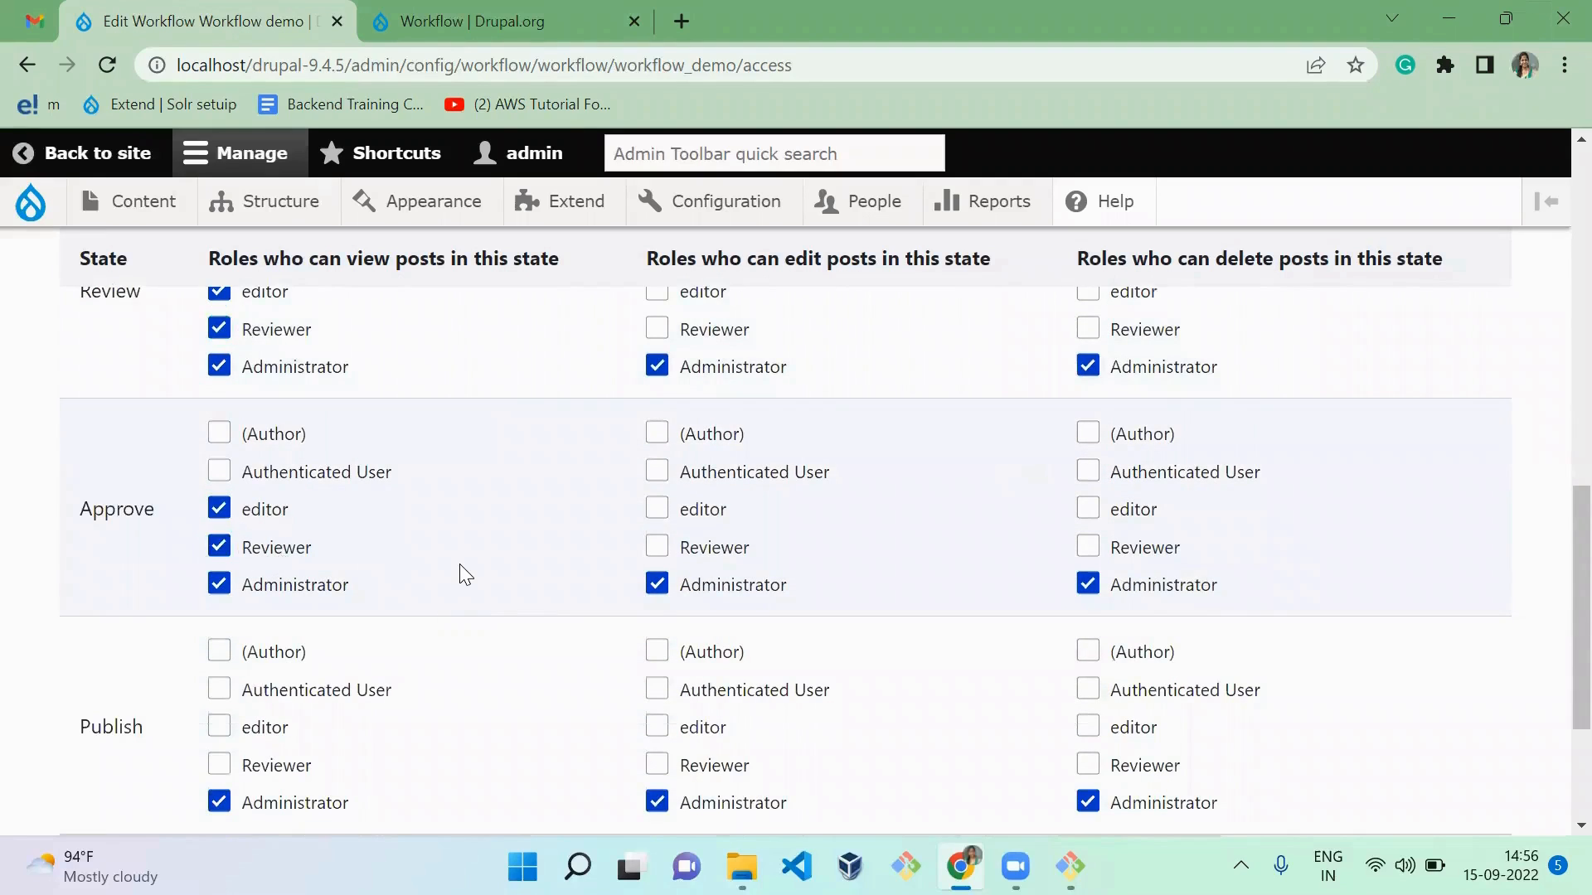
Step: Allow editor and Reviewer to view posts in the Publish state
{"action": "scroll", "coordinate": [463, 570], "scroll_direction": "down", "scroll_amount": 3}
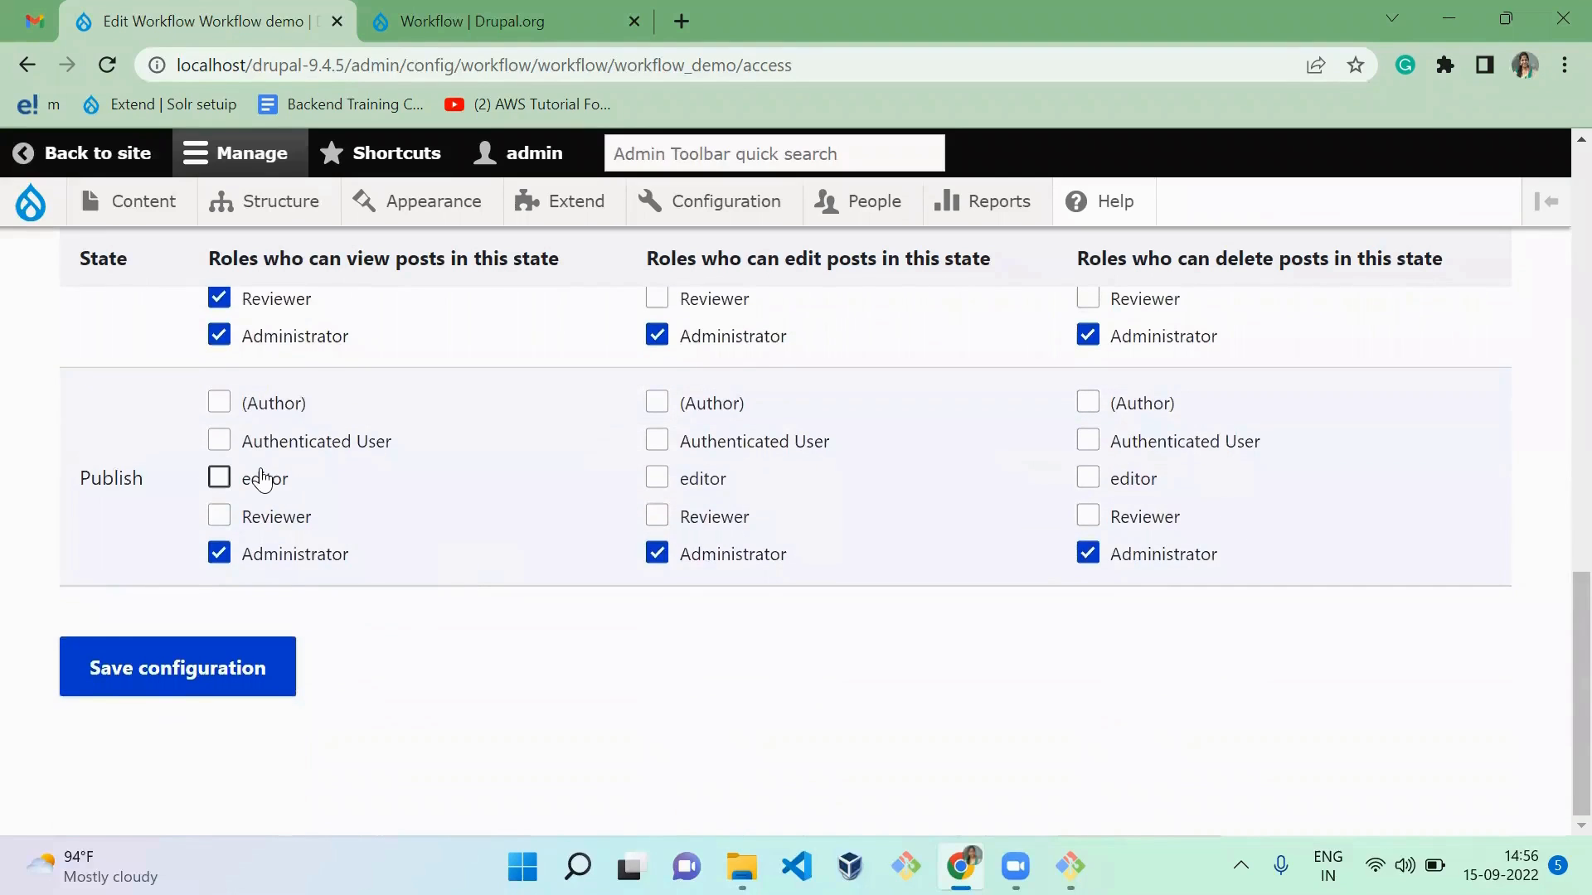
{"action": "left_click", "coordinate": [264, 479]}
{"action": "left_click", "coordinate": [275, 517]}
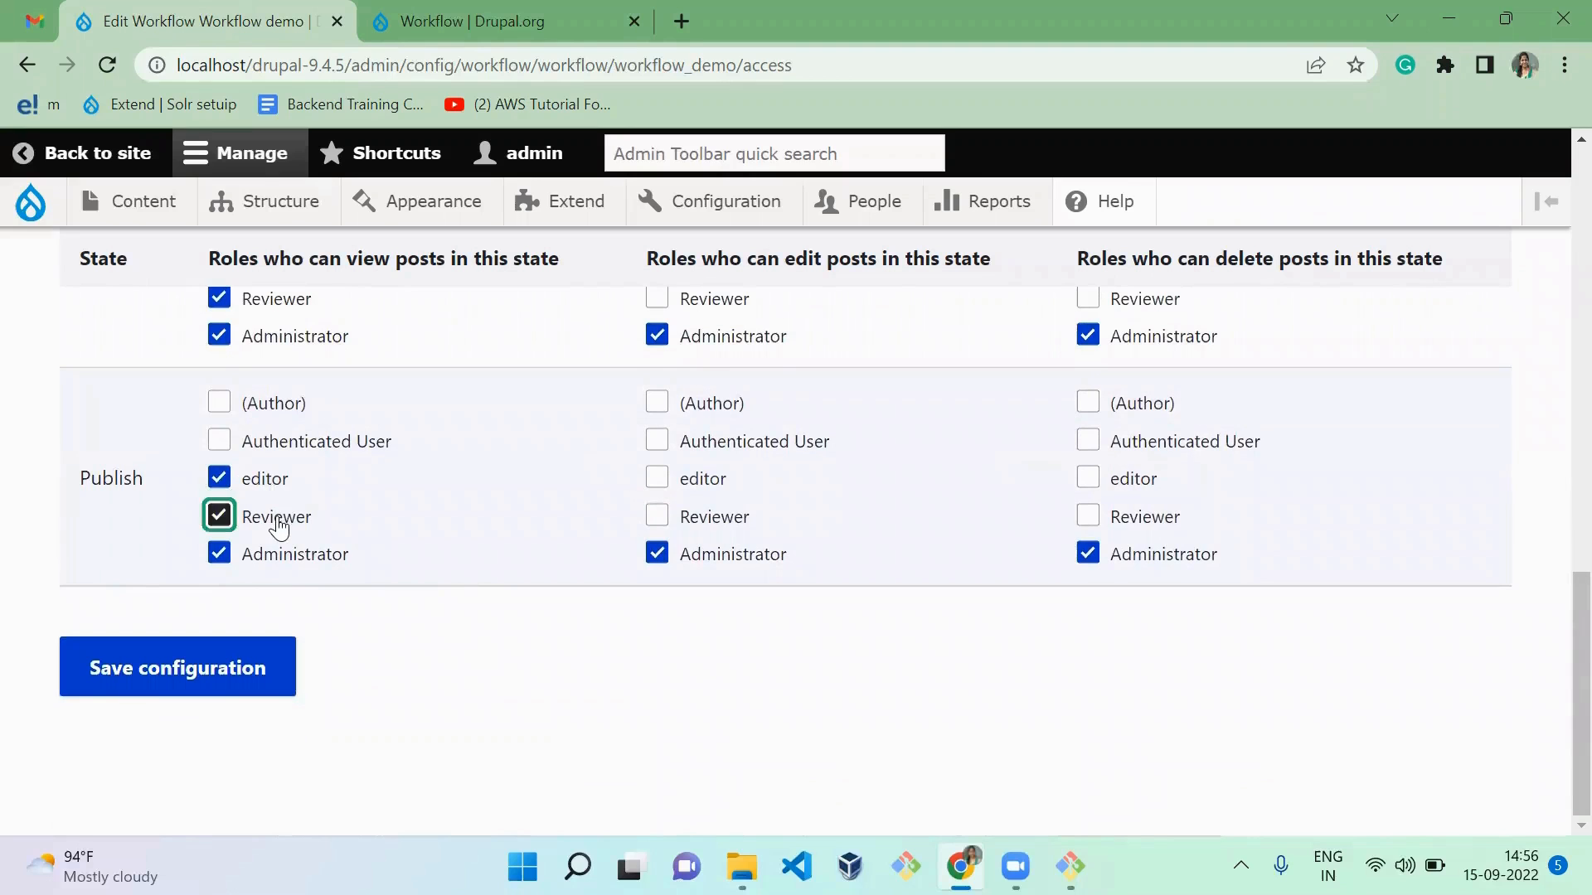
Step: Allow the editor role to edit posts in the Draft state
{"action": "scroll", "coordinate": [422, 545], "scroll_direction": "up", "scroll_amount": 9}
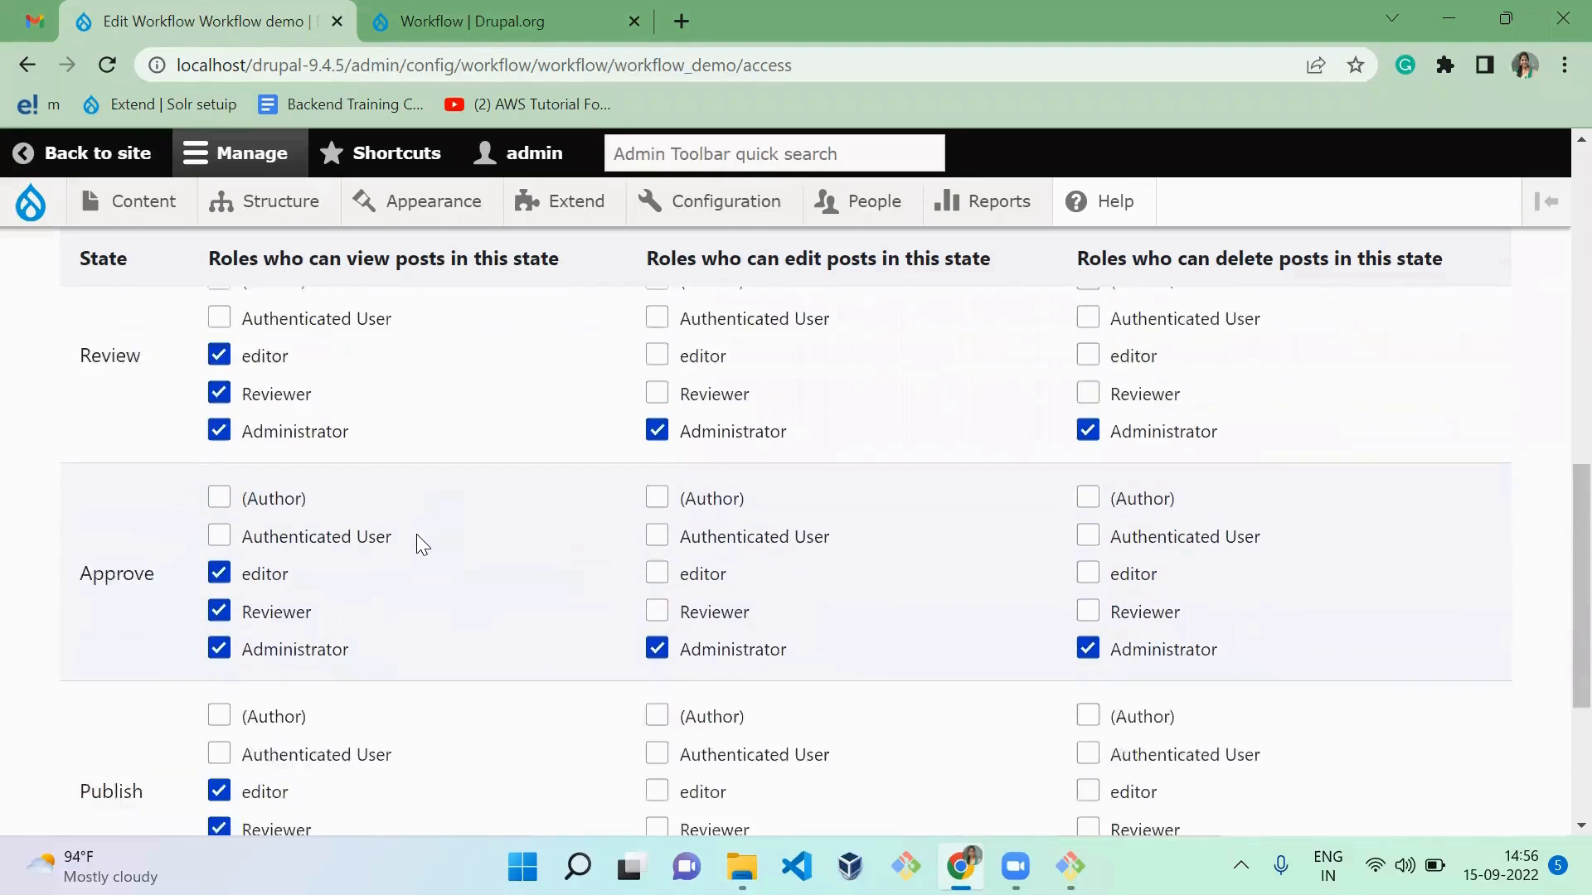
{"action": "scroll", "coordinate": [423, 545], "scroll_direction": "down", "scroll_amount": 1}
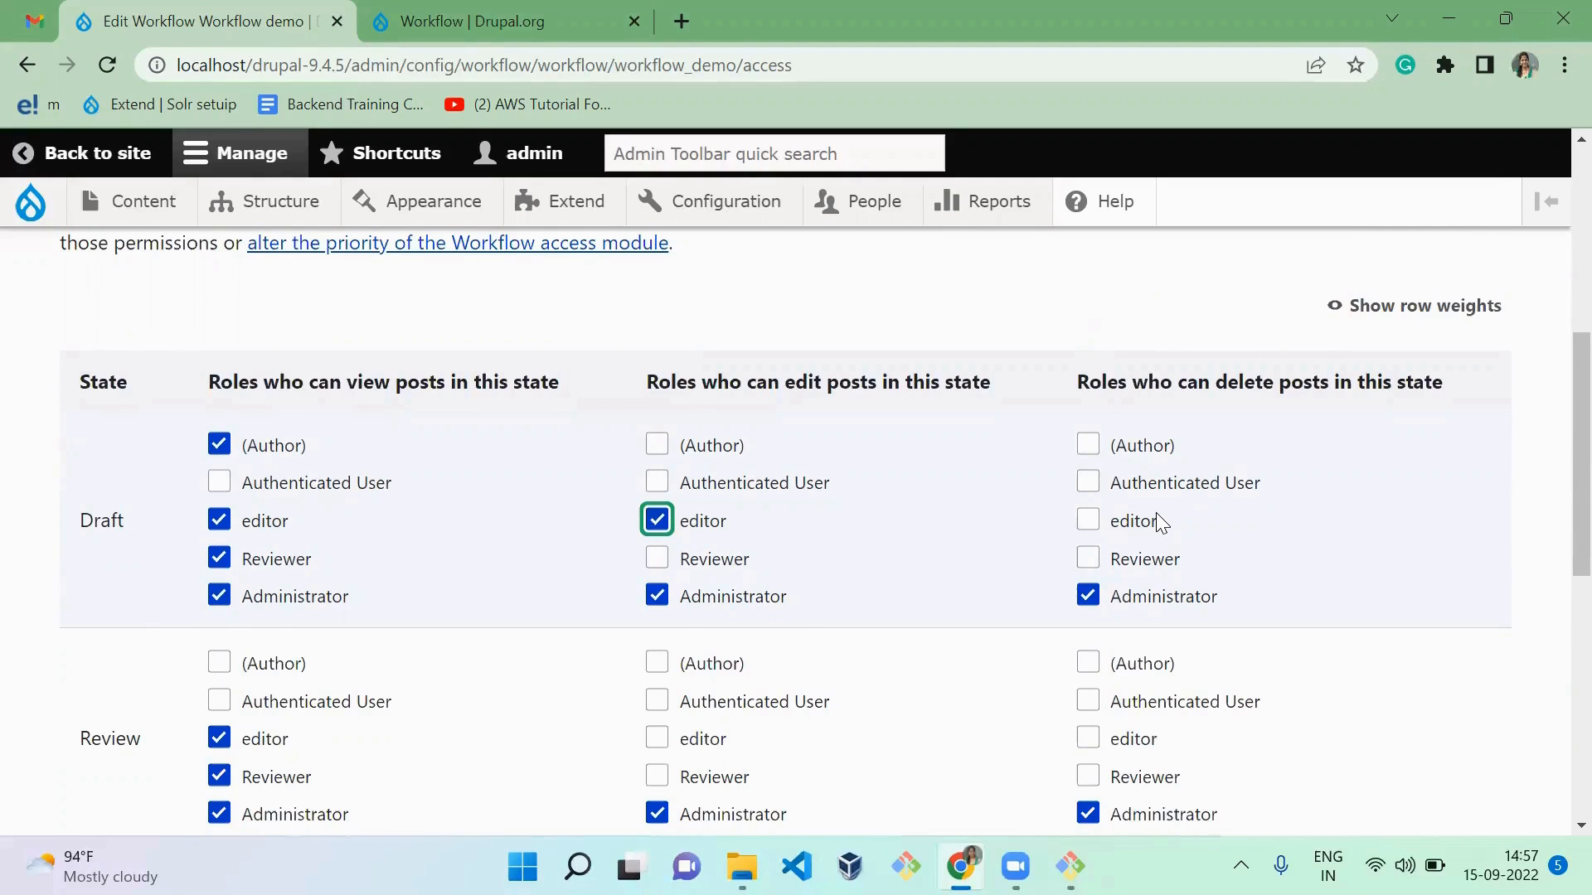
{"action": "scroll", "coordinate": [1161, 523], "scroll_direction": "down", "scroll_amount": 1}
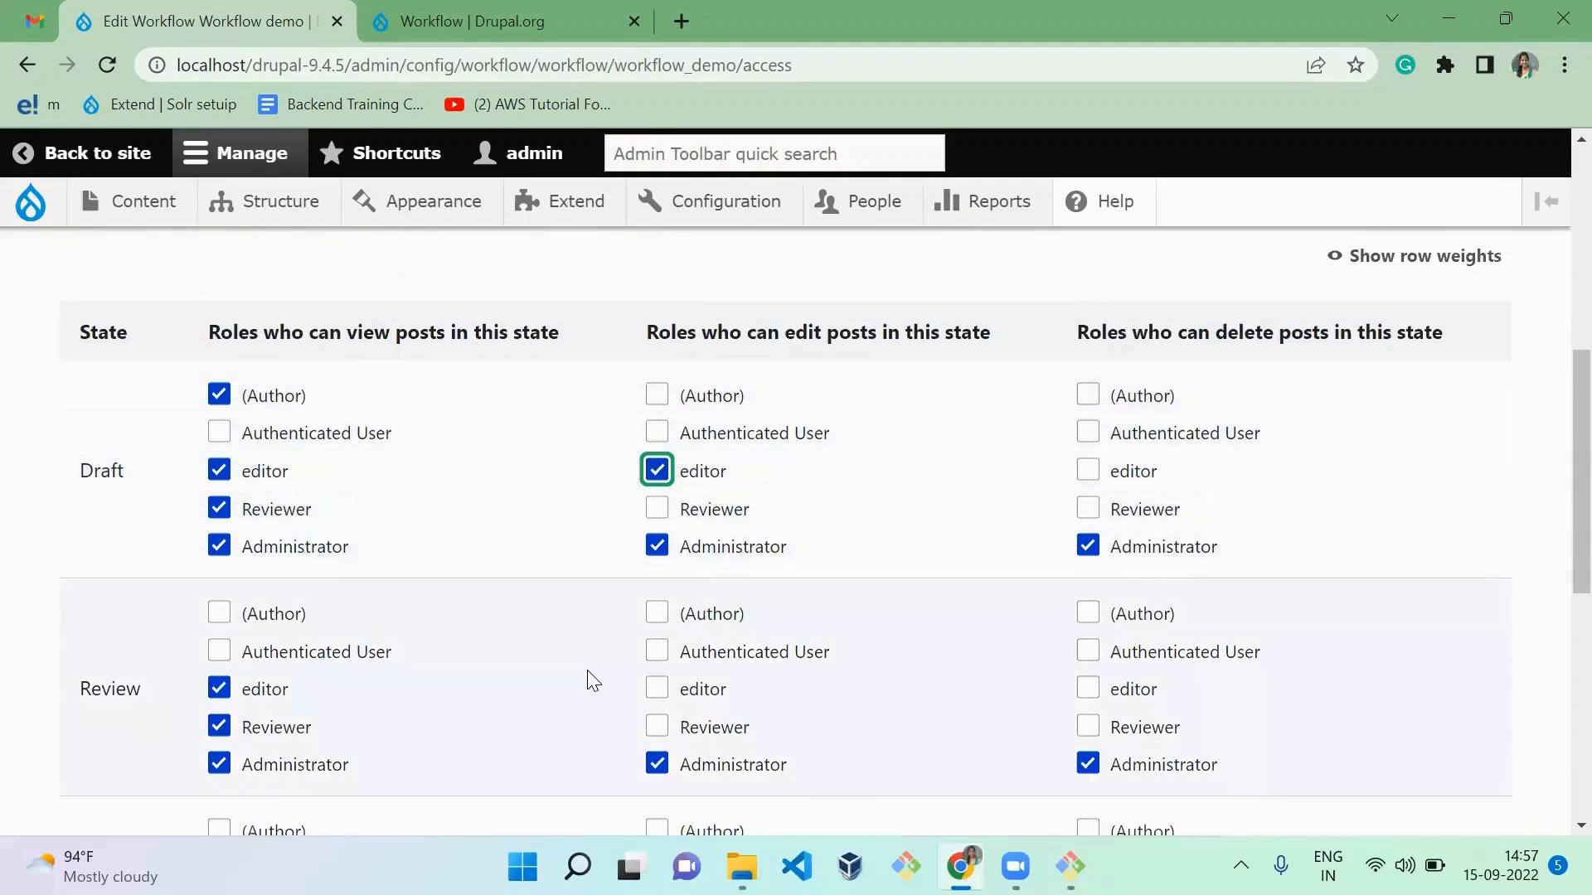
Step: Allow the Reviewer role to edit posts in the Review state
{"action": "left_click", "coordinate": [589, 676]}
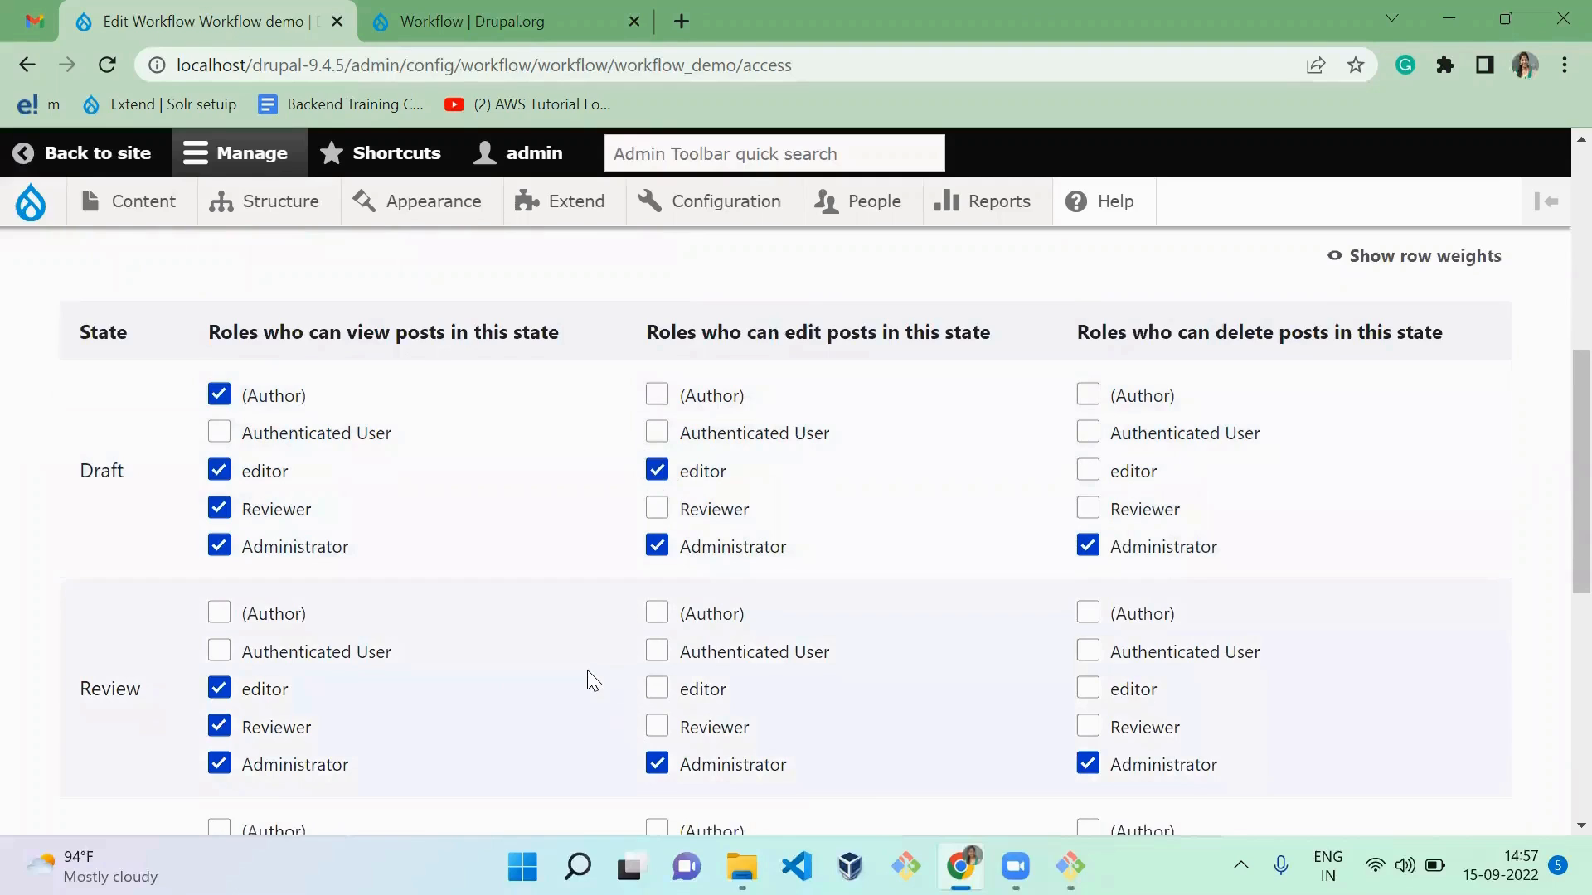
{"action": "left_click", "coordinate": [660, 730]}
{"action": "left_click", "coordinate": [659, 729]}
Step: Allow the (Author) role to edit posts in the Draft state
{"action": "scroll", "coordinate": [840, 741], "scroll_direction": "down", "scroll_amount": 3}
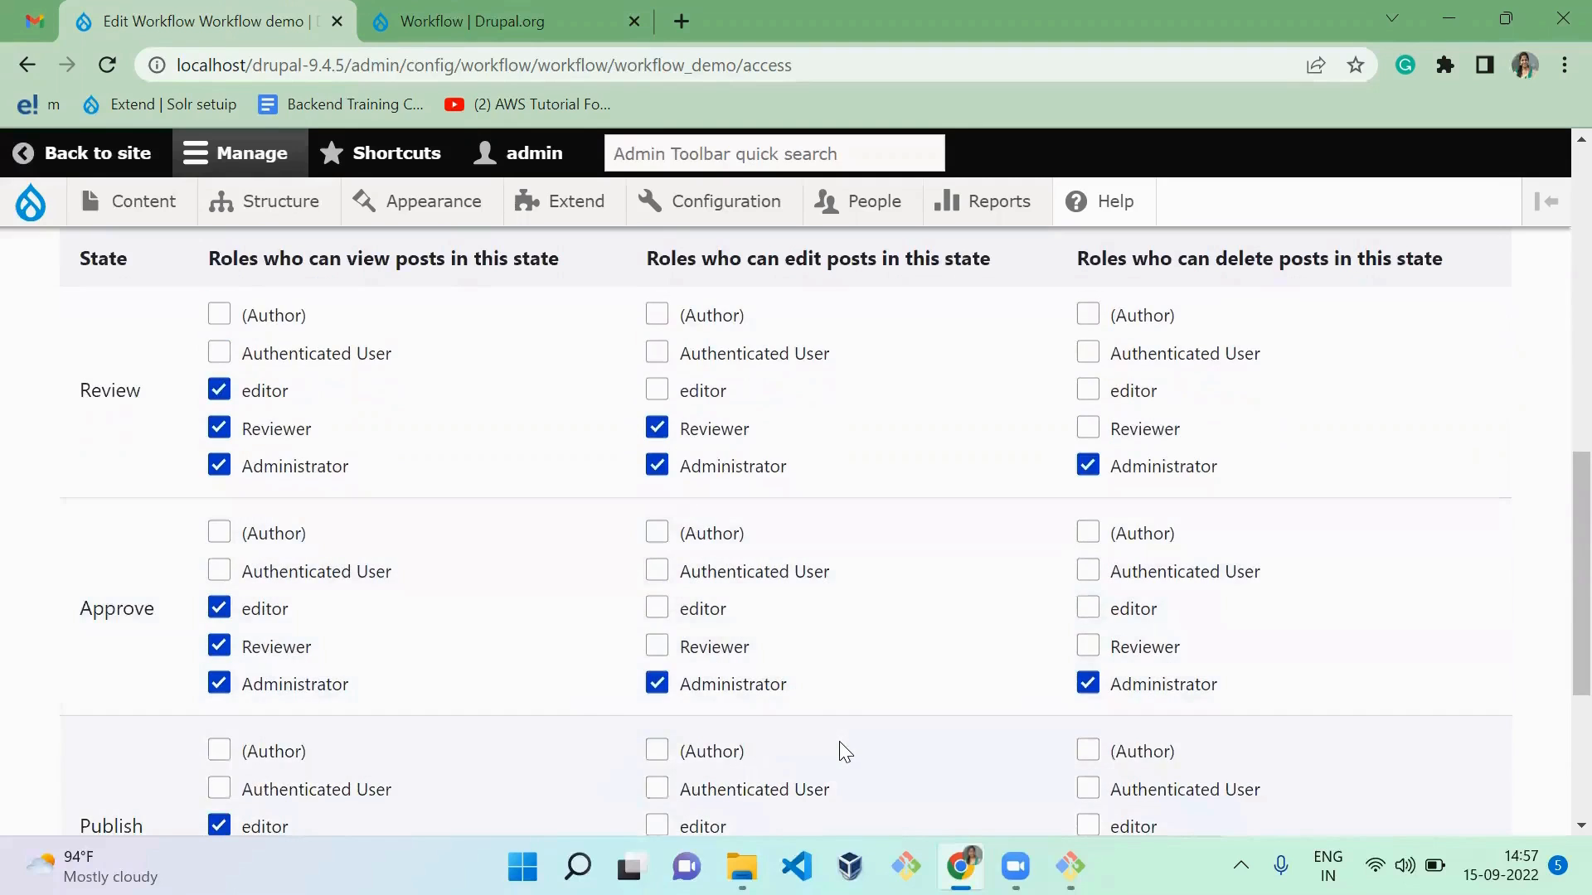
{"action": "scroll", "coordinate": [839, 741], "scroll_direction": "down", "scroll_amount": 1}
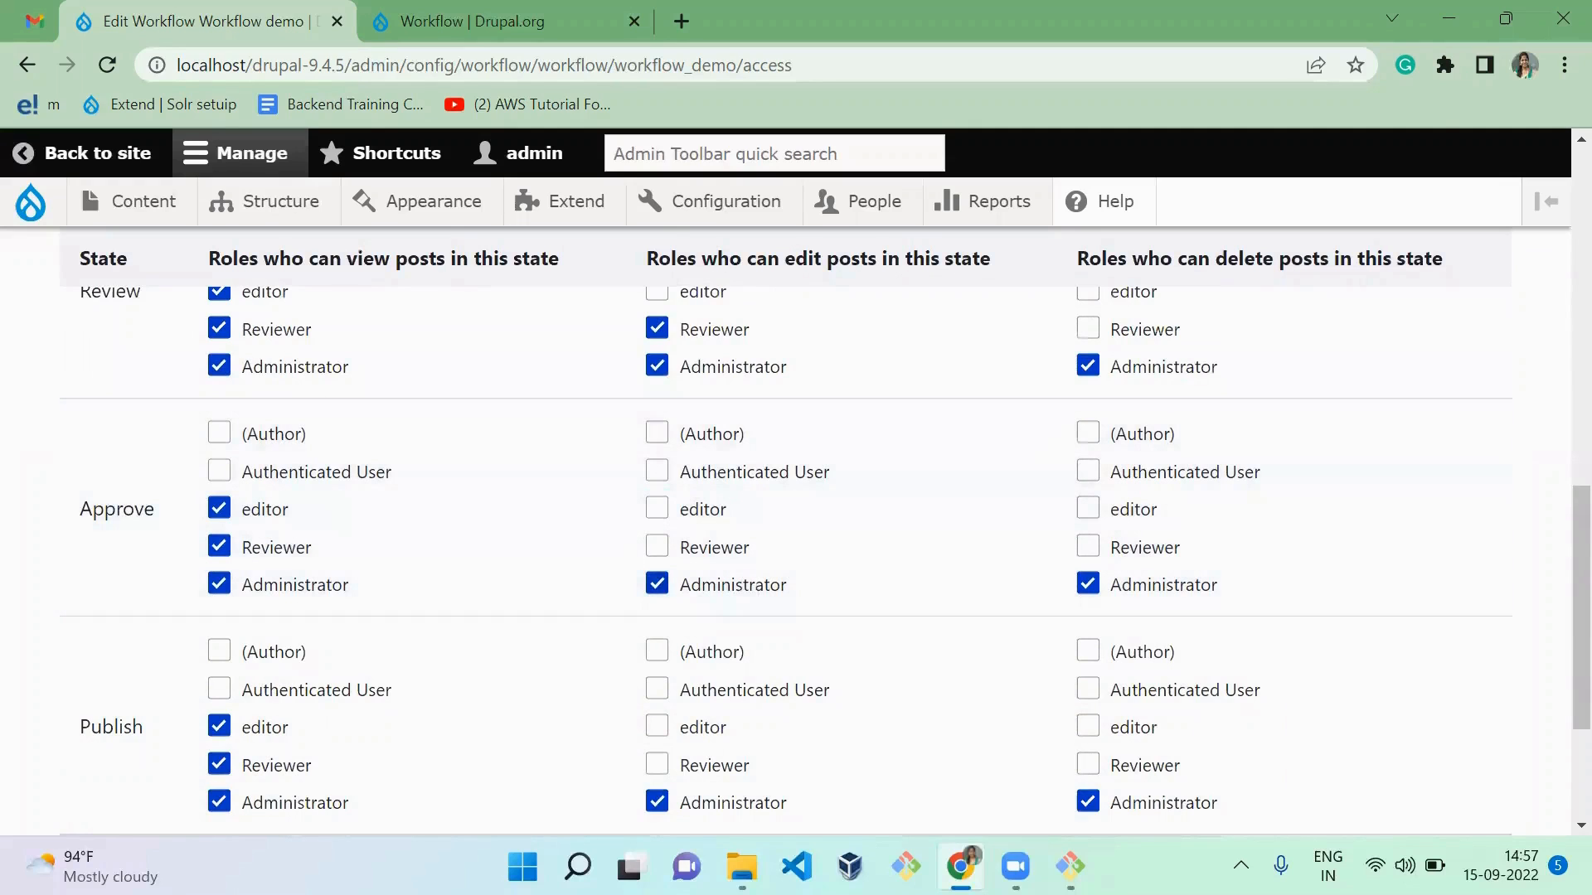
{"action": "scroll", "coordinate": [472, 754], "scroll_direction": "down", "scroll_amount": 3}
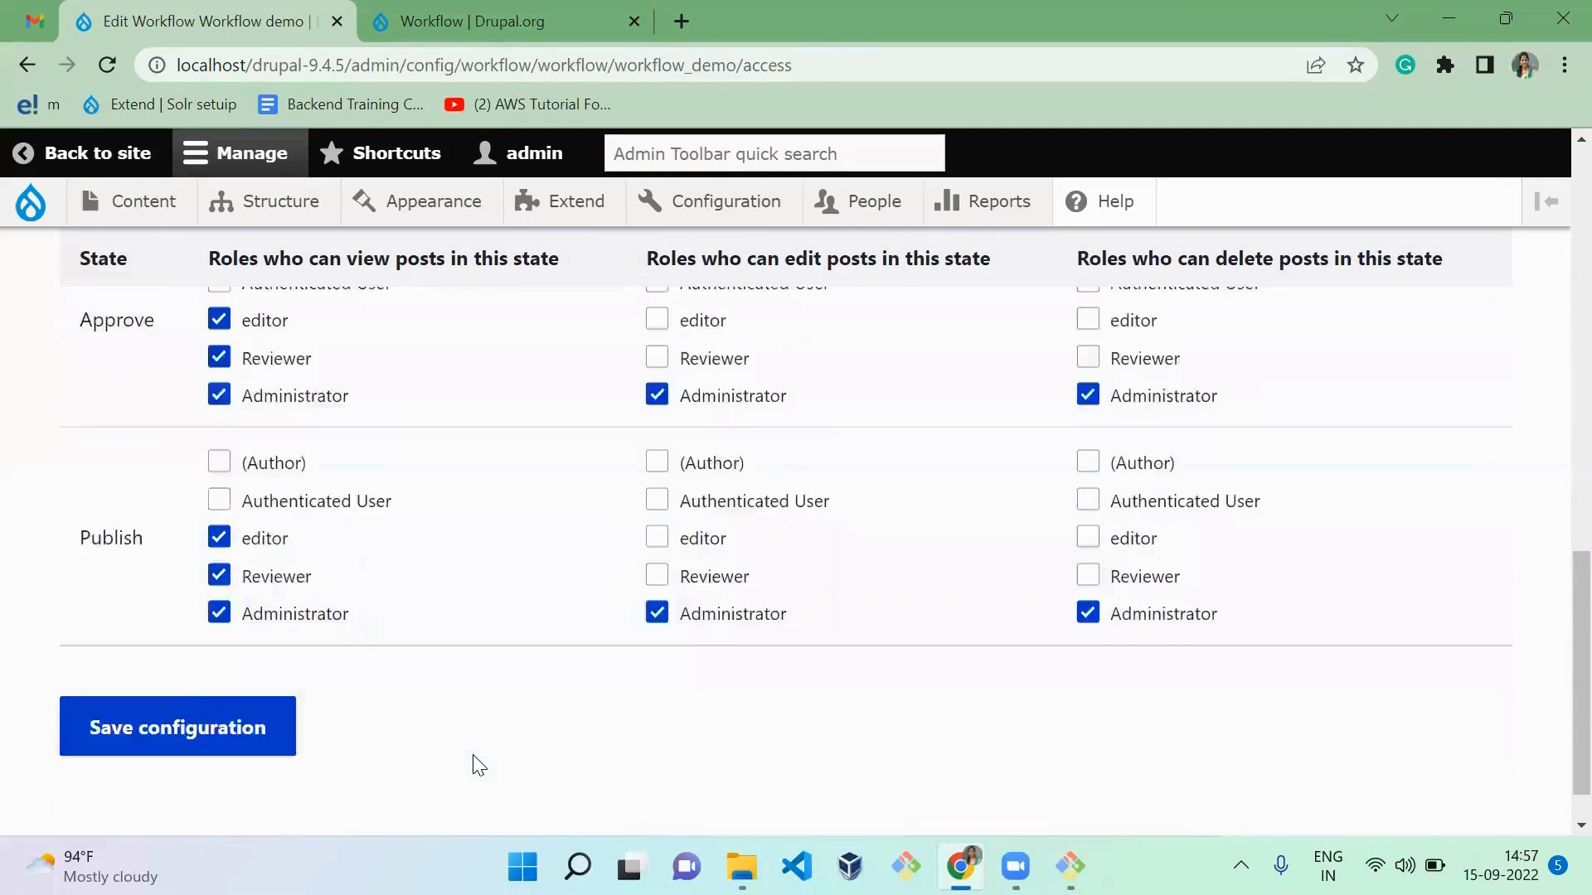
{"action": "scroll", "coordinate": [476, 765], "scroll_direction": "up", "scroll_amount": 1}
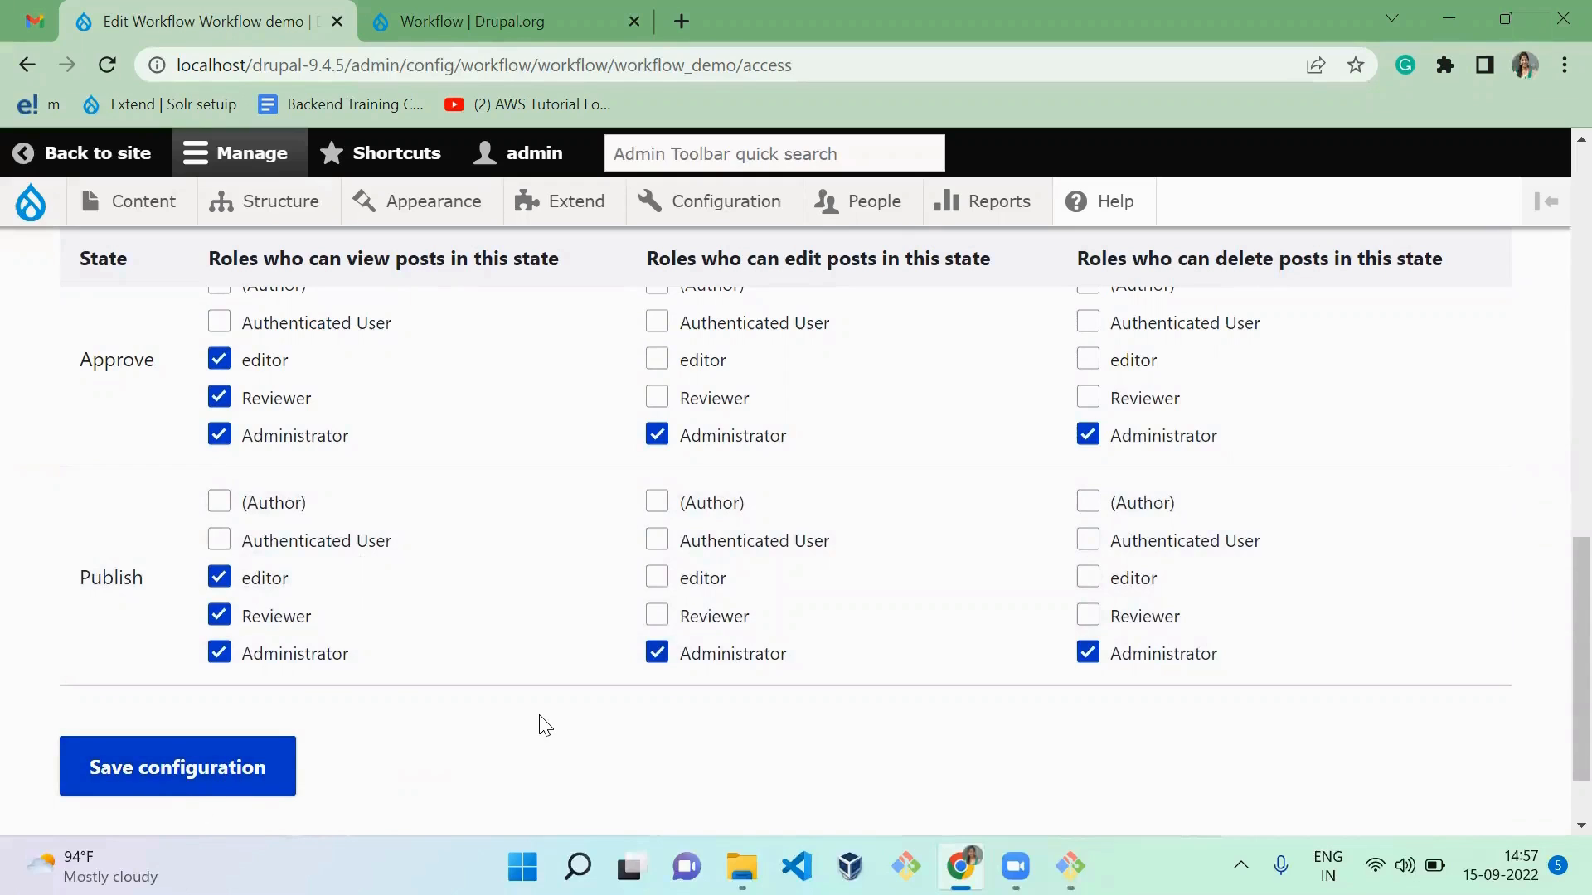
{"action": "scroll", "coordinate": [544, 726], "scroll_direction": "up", "scroll_amount": 6}
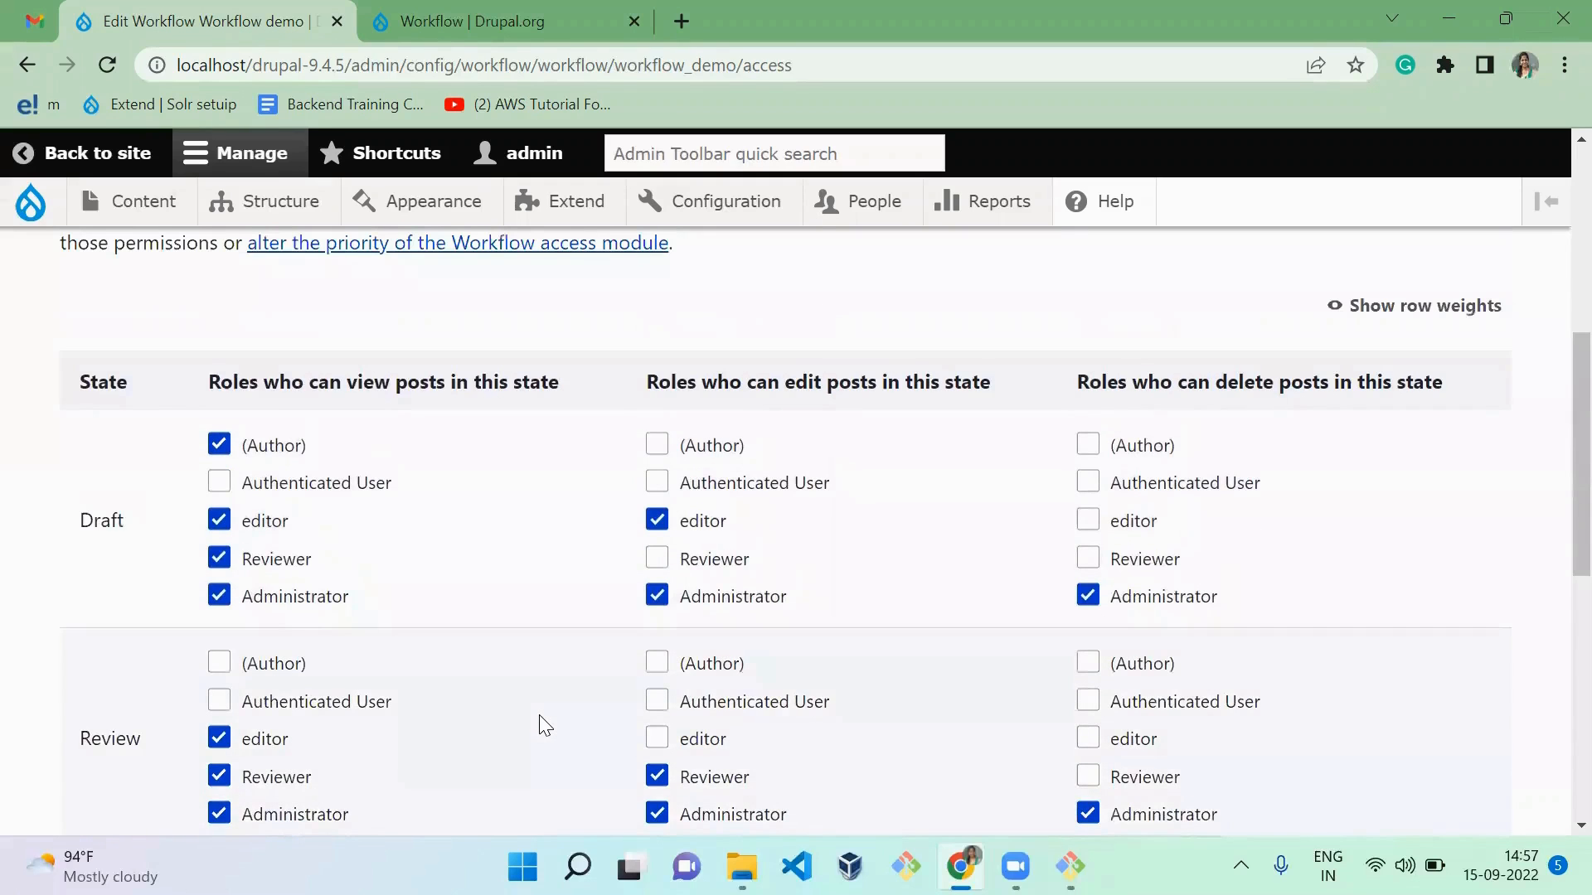
{"action": "scroll", "coordinate": [545, 726], "scroll_direction": "up", "scroll_amount": 1}
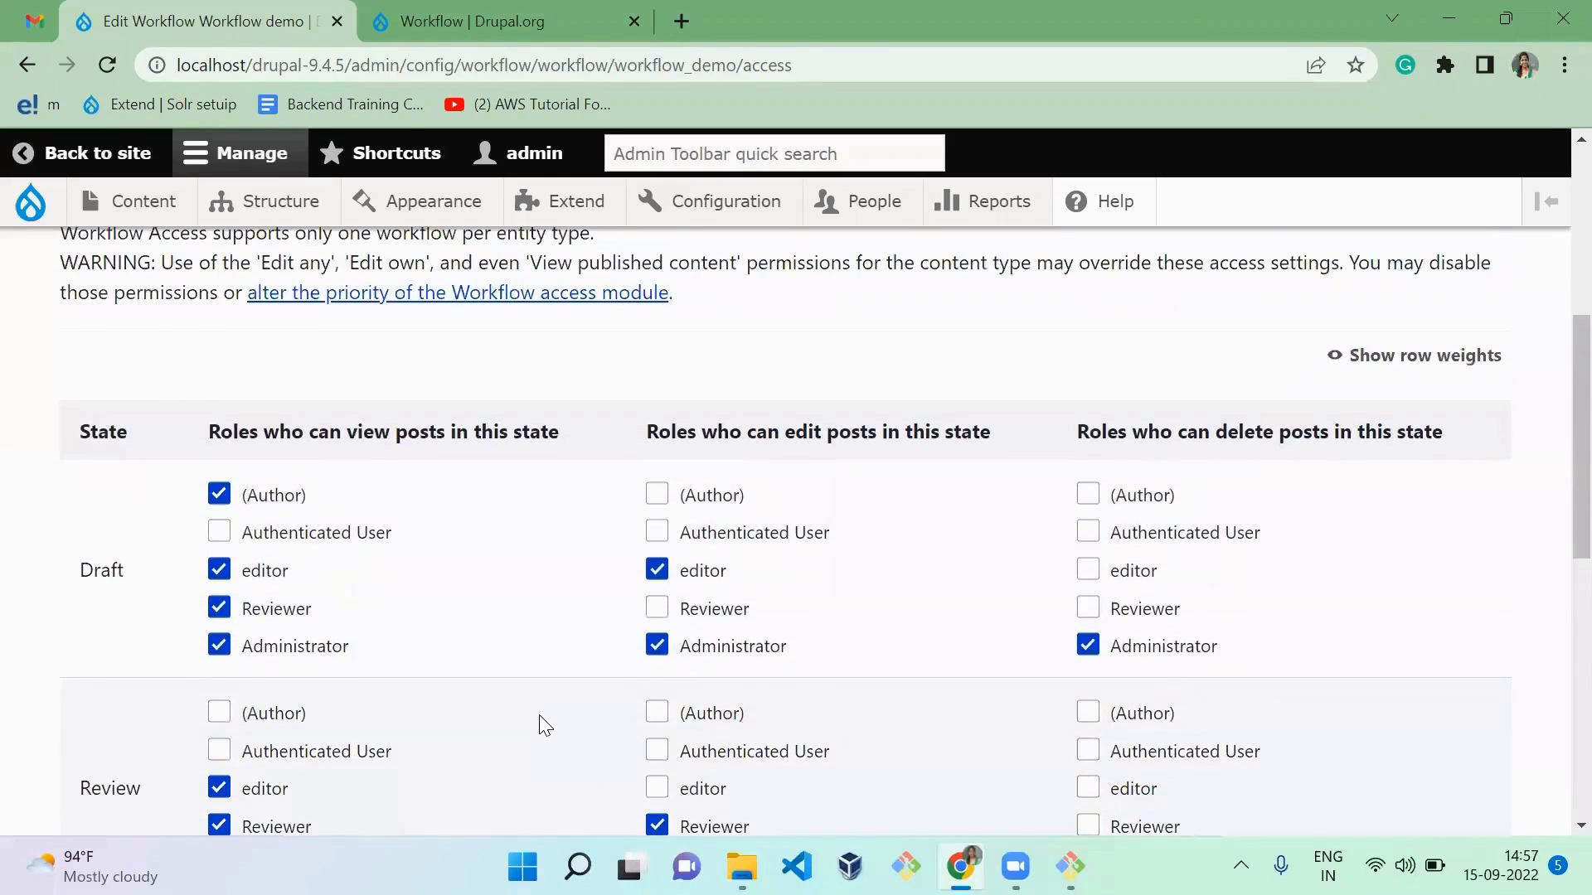
{"action": "double_click", "coordinate": [108, 569]}
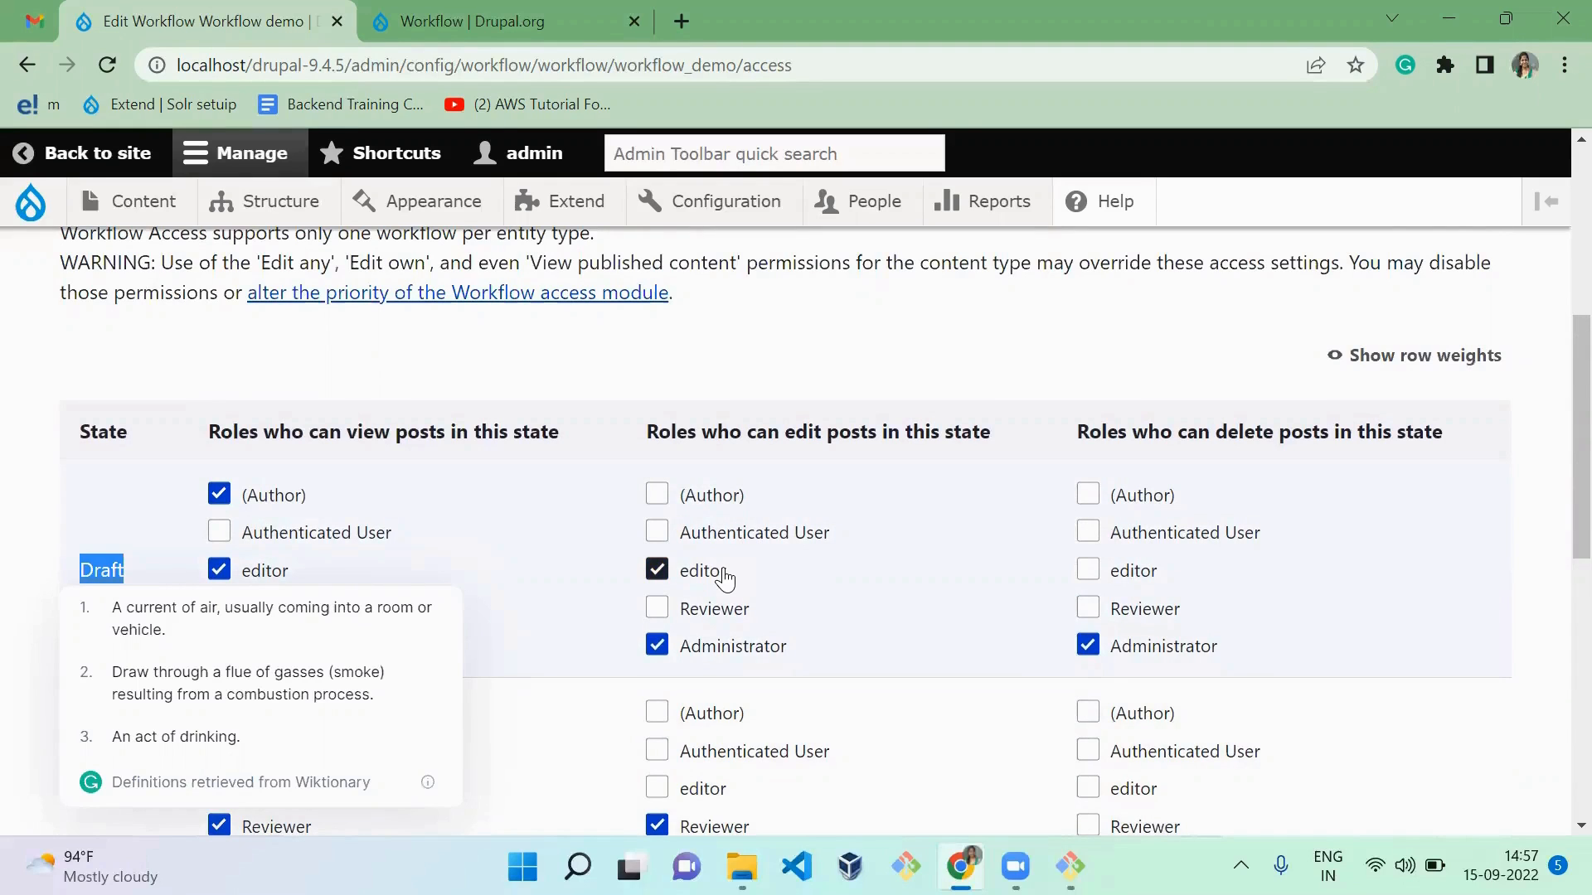
{"action": "left_click", "coordinate": [657, 495]}
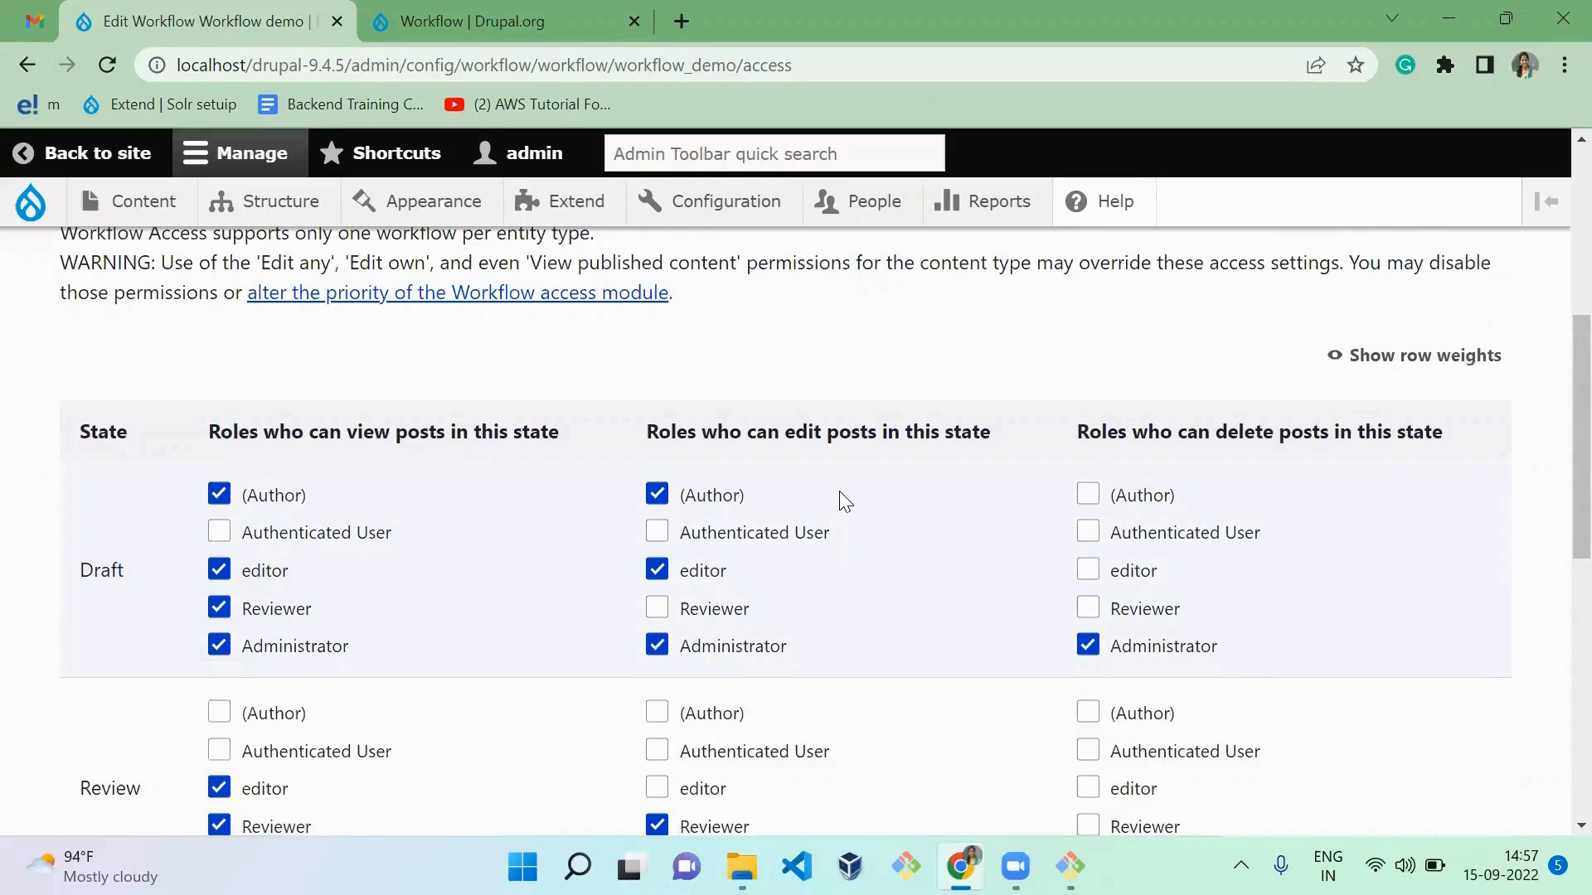
Step: Save the access configuration of the Workflow demo workflow
{"action": "scroll", "coordinate": [839, 491], "scroll_direction": "down", "scroll_amount": 3}
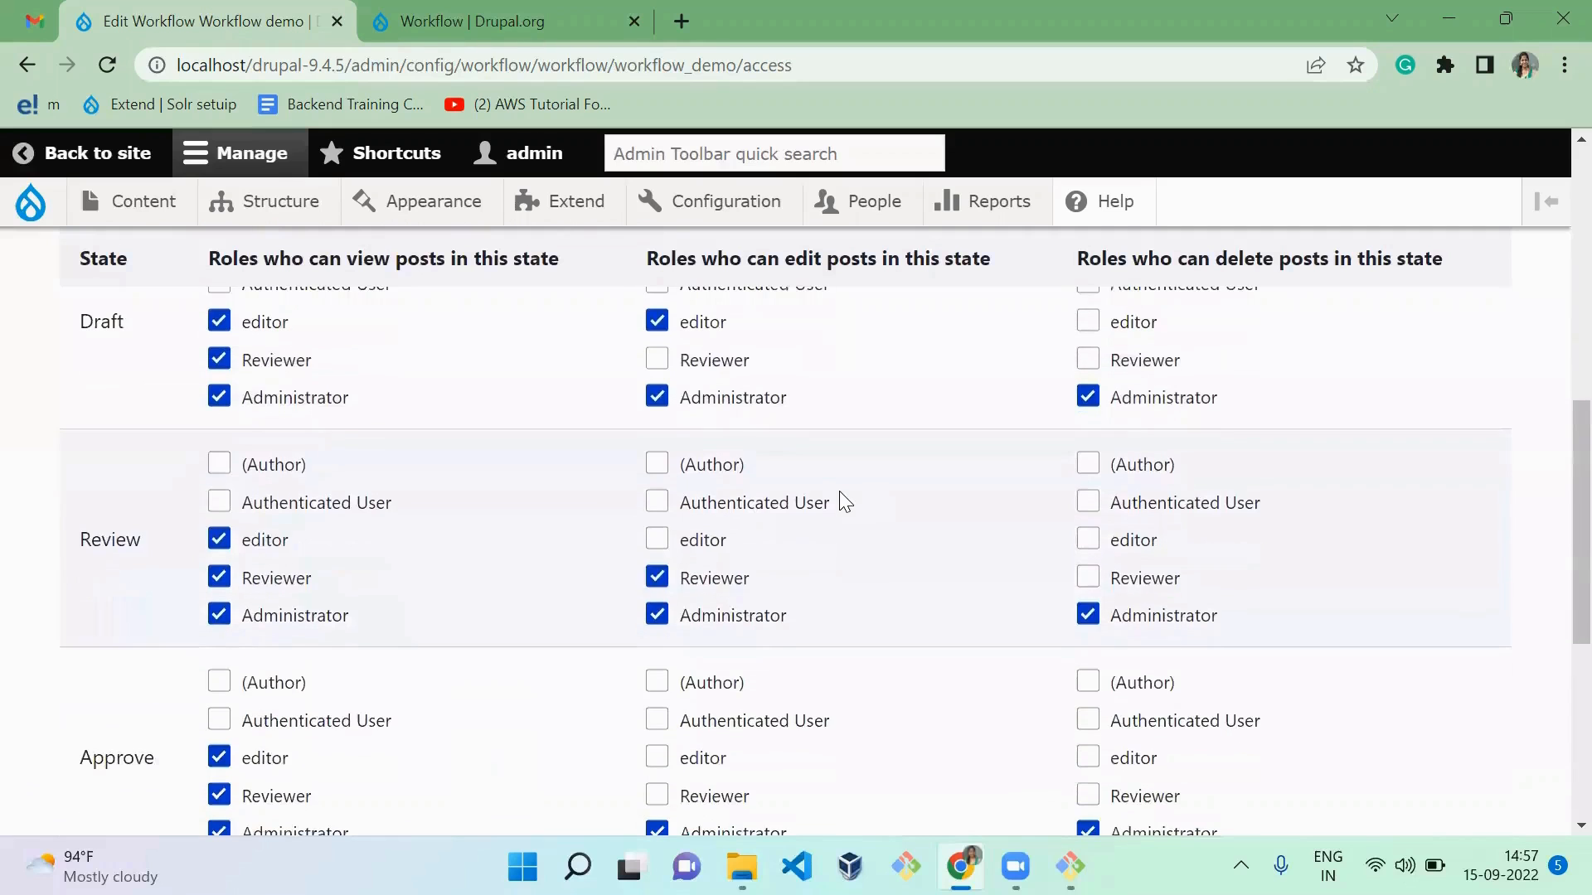
{"action": "scroll", "coordinate": [839, 490], "scroll_direction": "down", "scroll_amount": 5}
{"action": "left_click", "coordinate": [190, 663]}
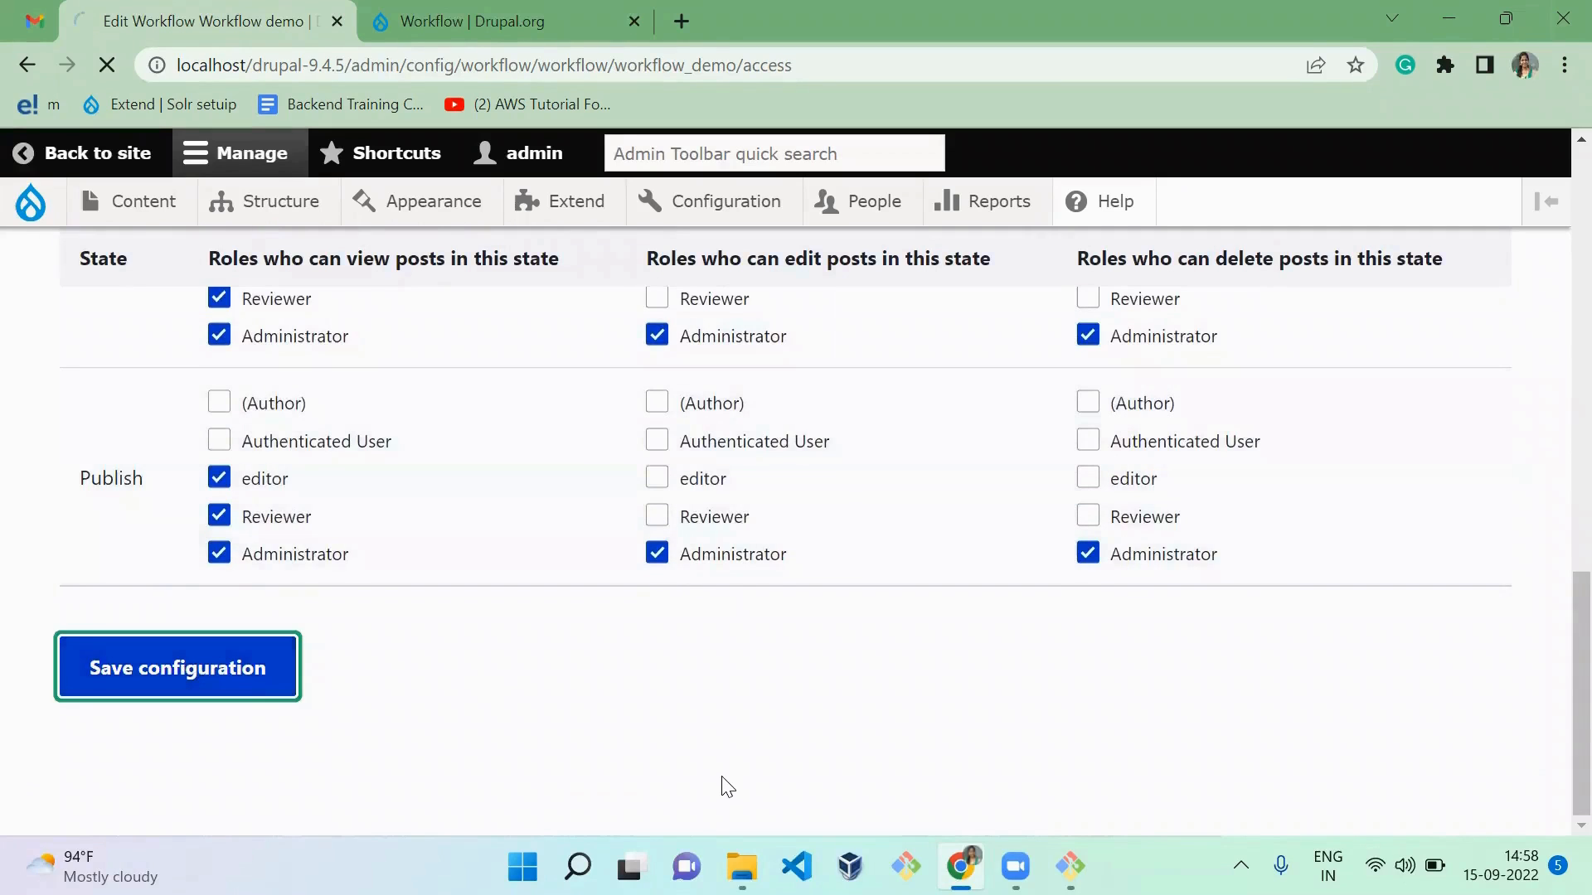
{"action": "scroll", "coordinate": [727, 786], "scroll_direction": "down", "scroll_amount": 10}
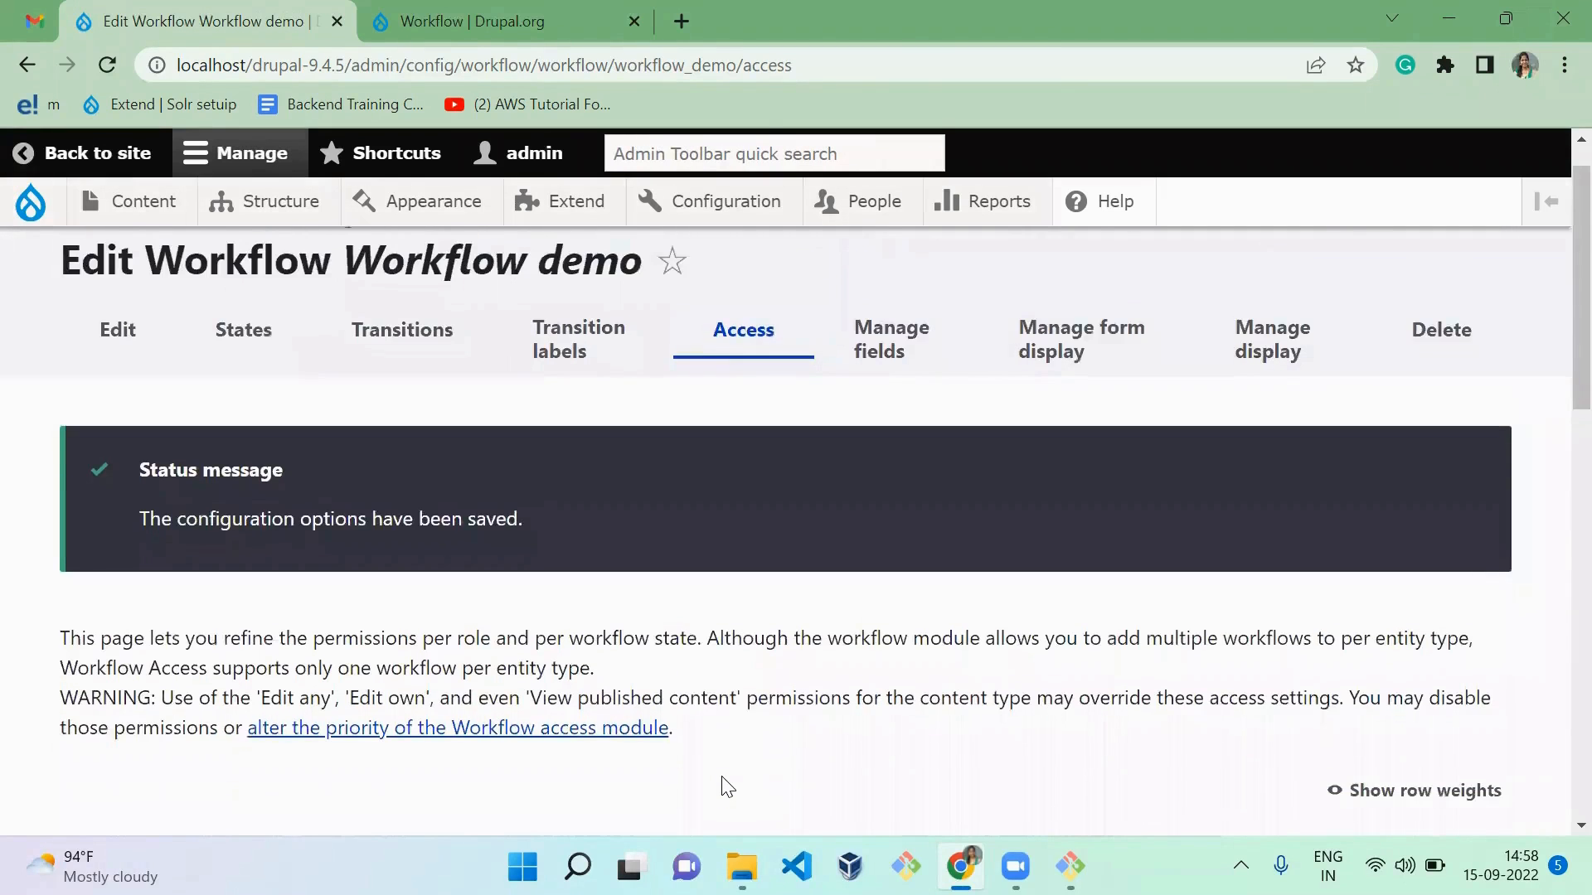
{"action": "scroll", "coordinate": [727, 786], "scroll_direction": "down", "scroll_amount": 3}
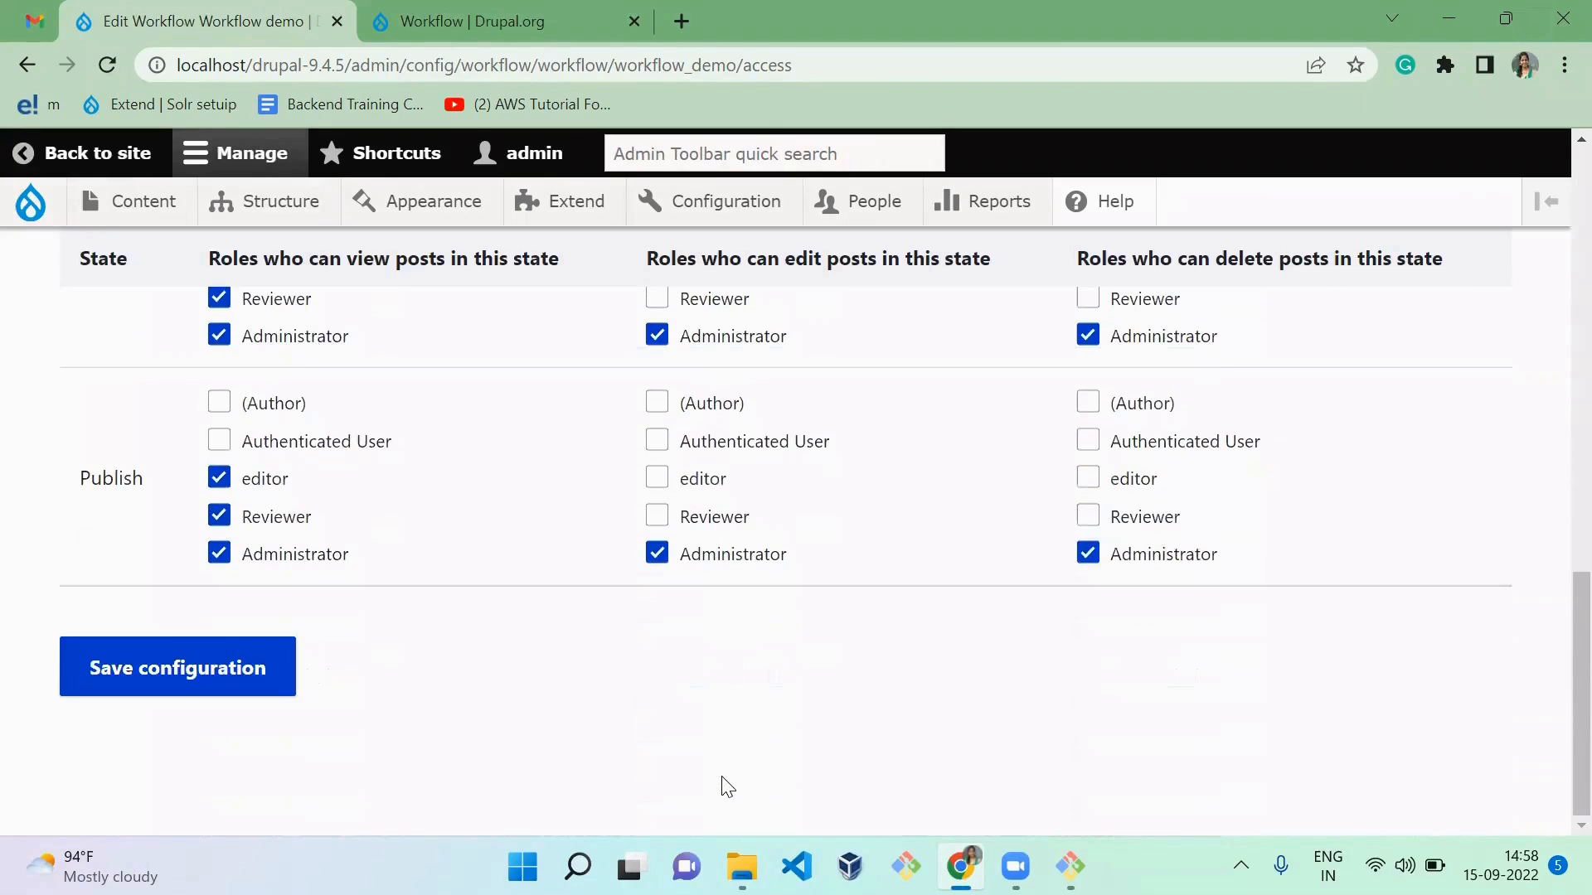
{"action": "scroll", "coordinate": [727, 786], "scroll_direction": "up", "scroll_amount": 10}
{"action": "scroll", "coordinate": [727, 786], "scroll_direction": "up", "scroll_amount": 4}
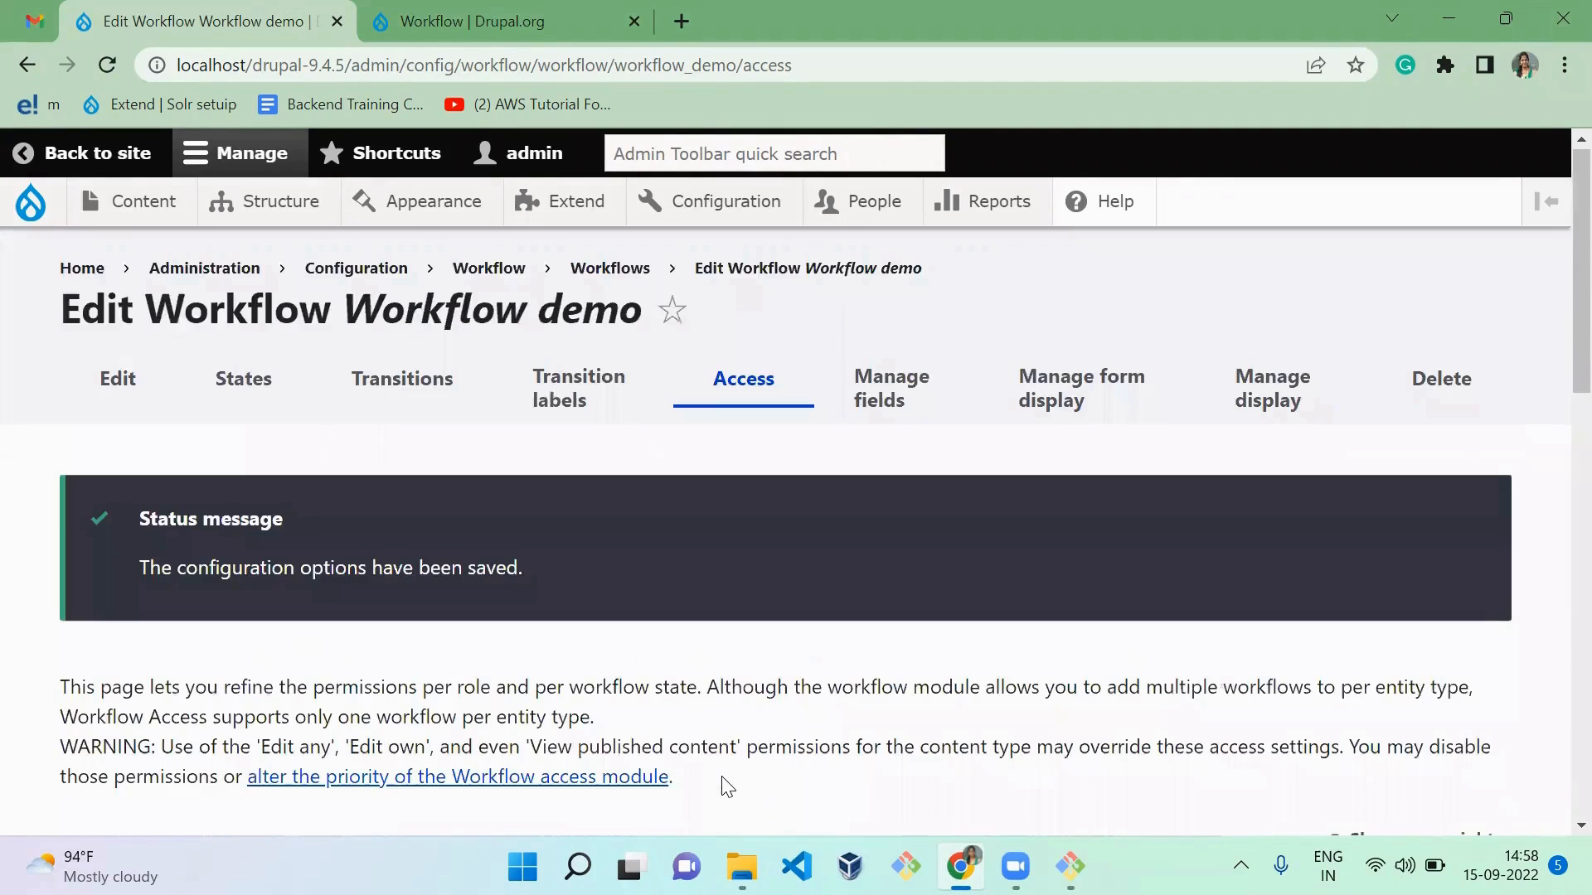
Step: Start adding a new field of type Text (plain) to the Workflow demo workflow
{"action": "left_click", "coordinate": [894, 422]}
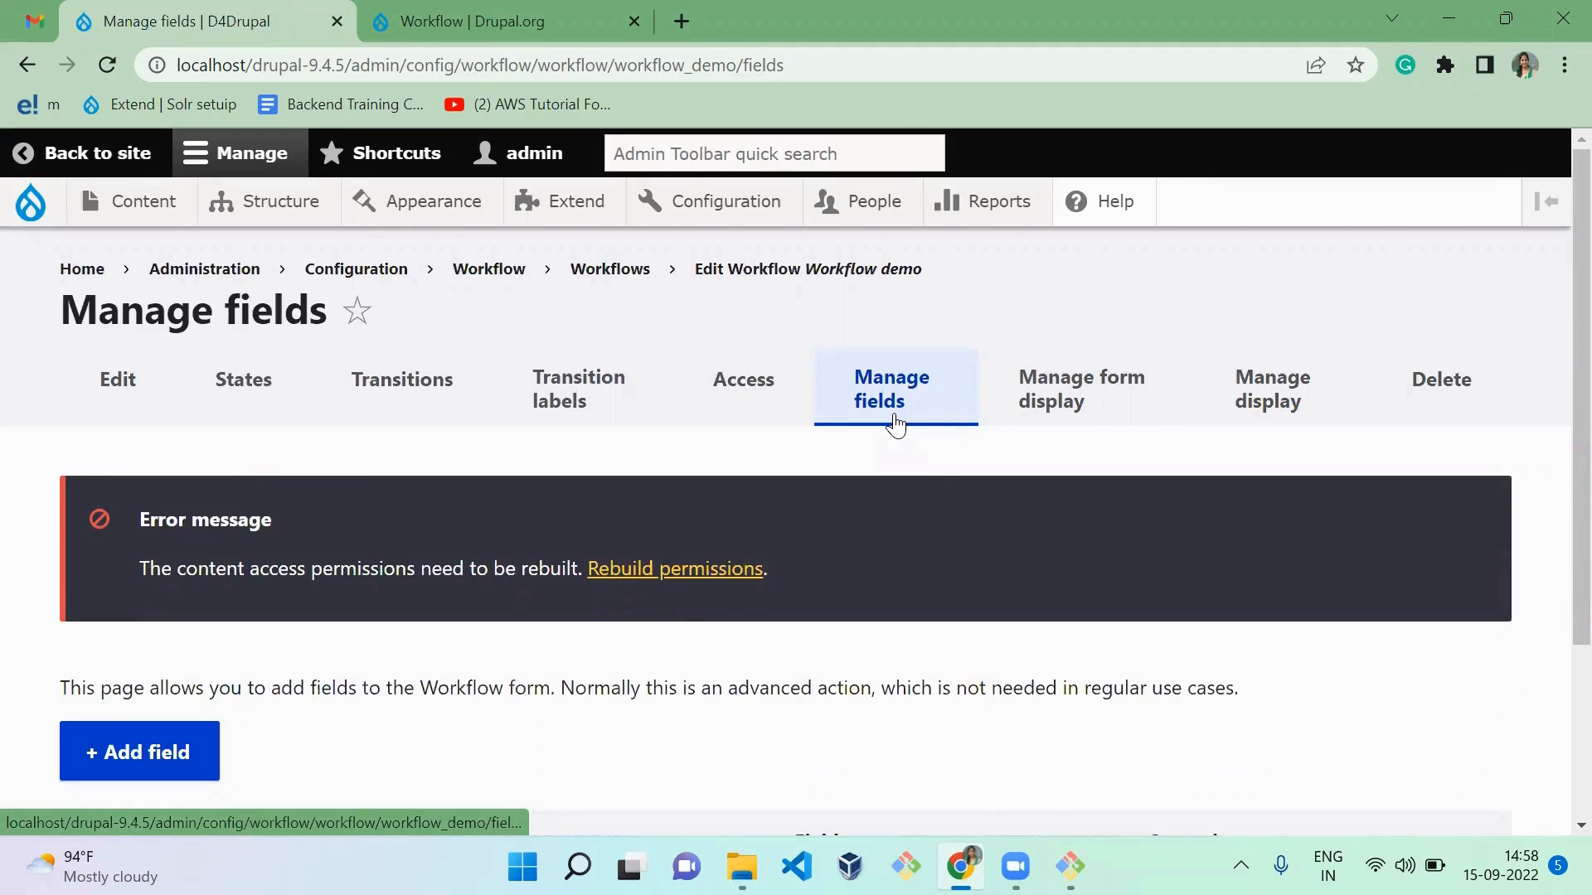
{"action": "scroll", "coordinate": [895, 416], "scroll_direction": "down", "scroll_amount": 3}
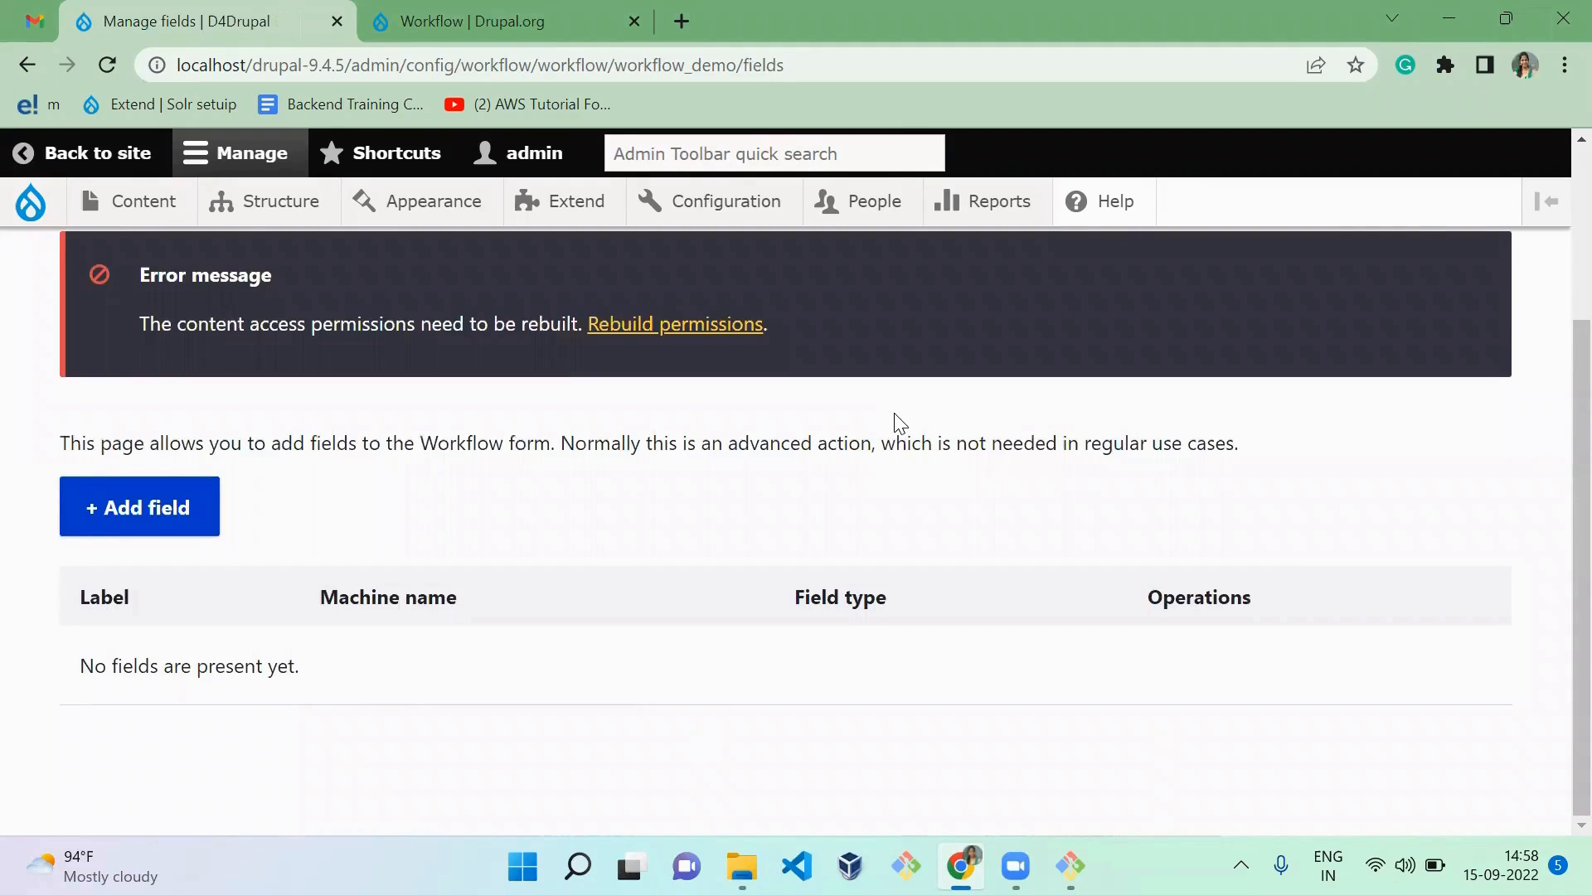
{"action": "left_click", "coordinate": [160, 521]}
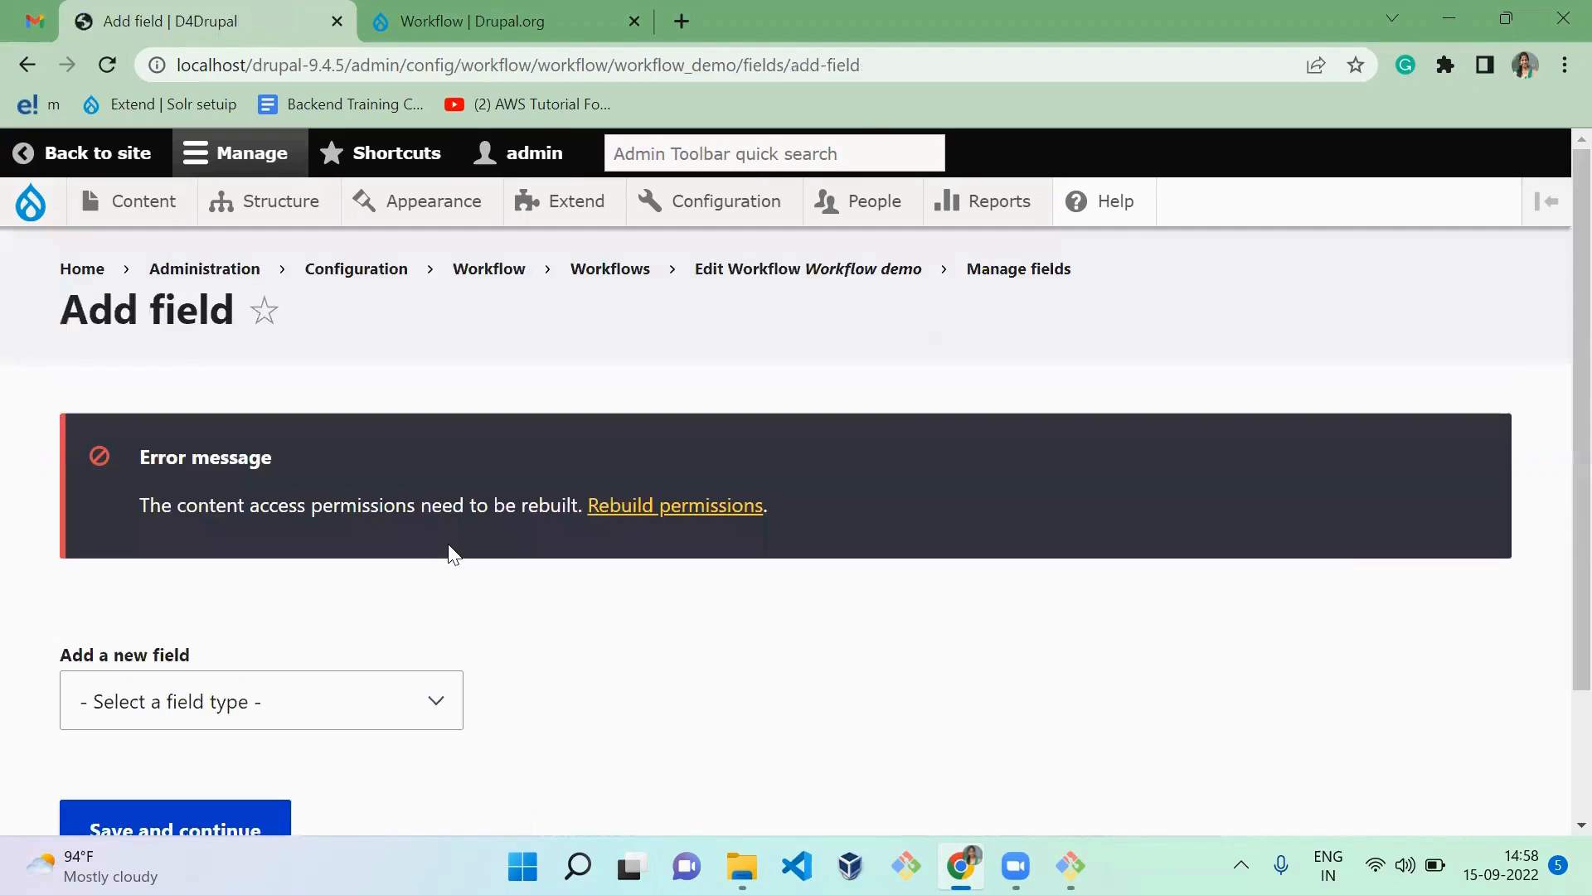
{"action": "left_click", "coordinate": [363, 725]}
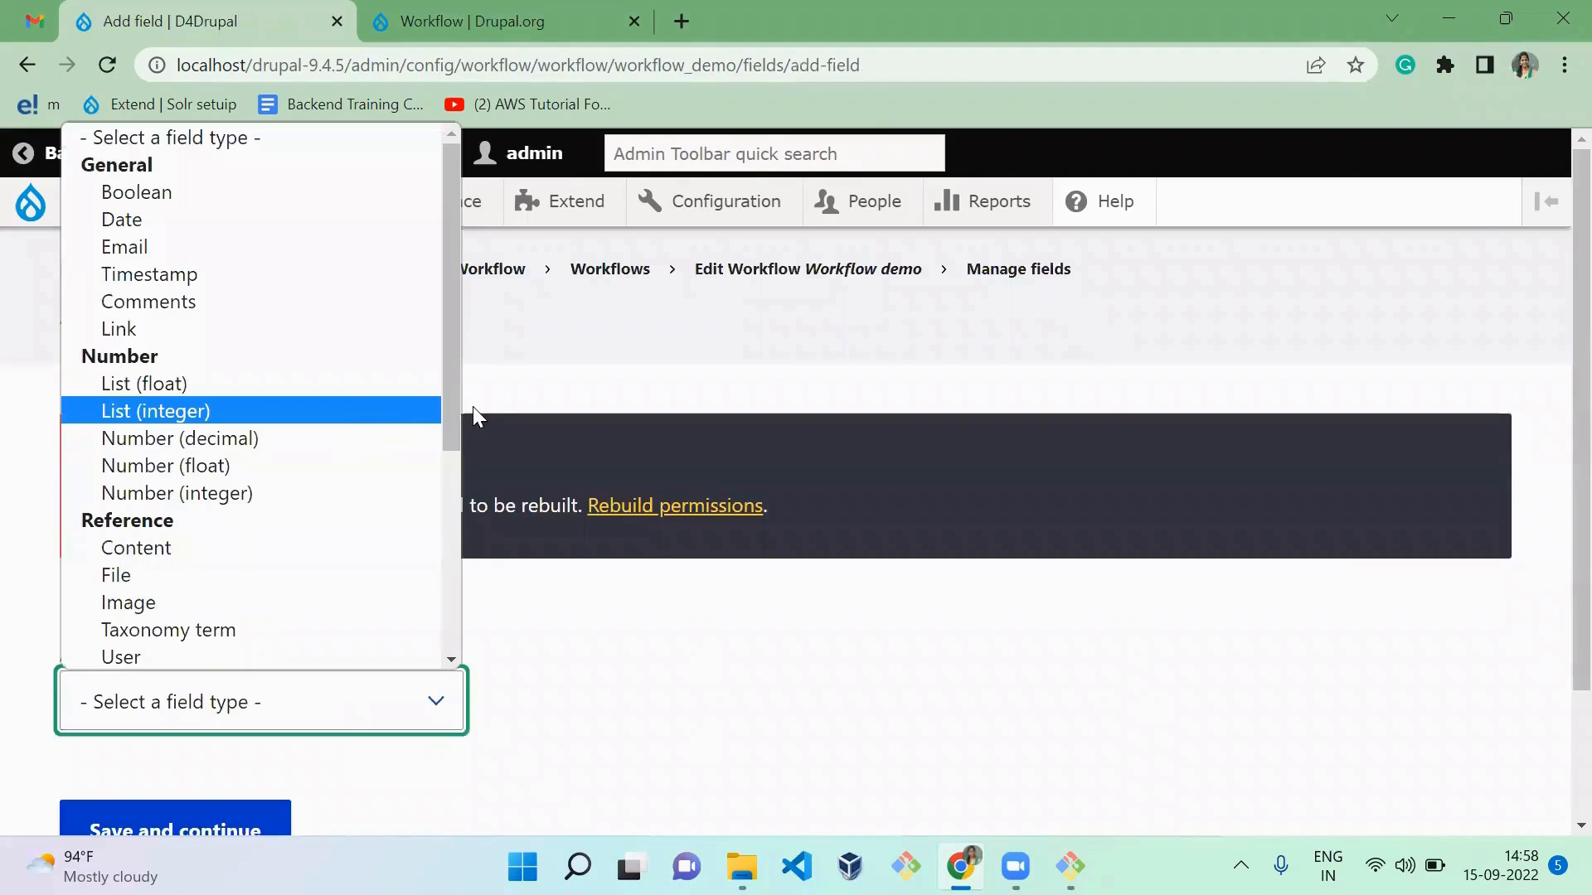
{"action": "left_click_drag", "start_coordinate": [442, 414], "coordinate": [246, 647]}
{"action": "left_click", "coordinate": [169, 576]}
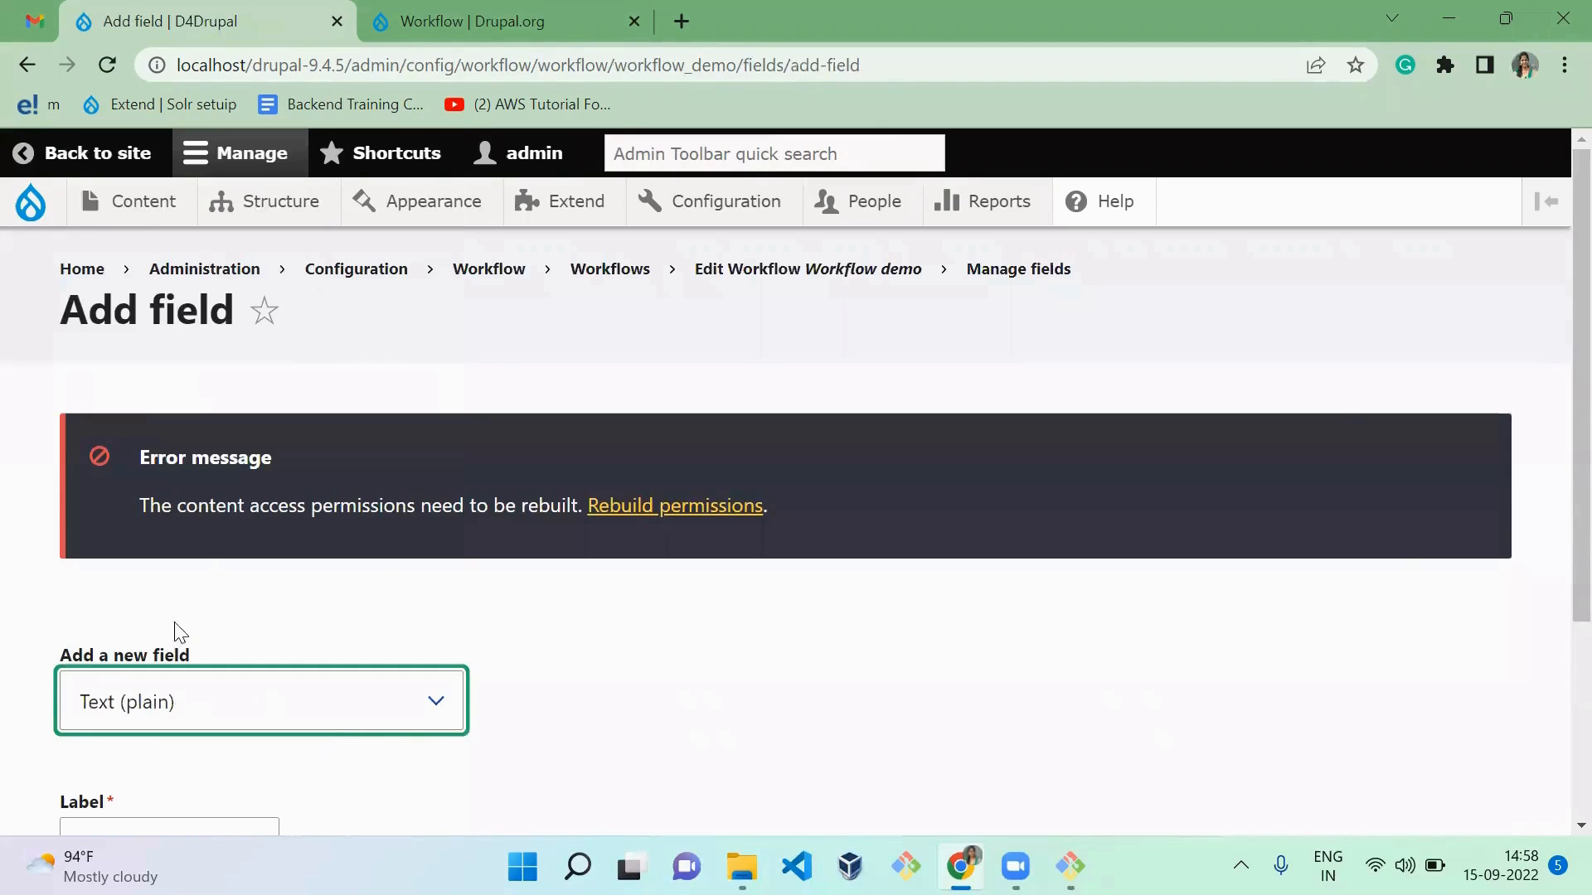
Step: Label the new text field "Subject" and continue to its storage settings
{"action": "left_click", "coordinate": [787, 745]}
{"action": "scroll", "coordinate": [785, 743], "scroll_direction": "down", "scroll_amount": 3}
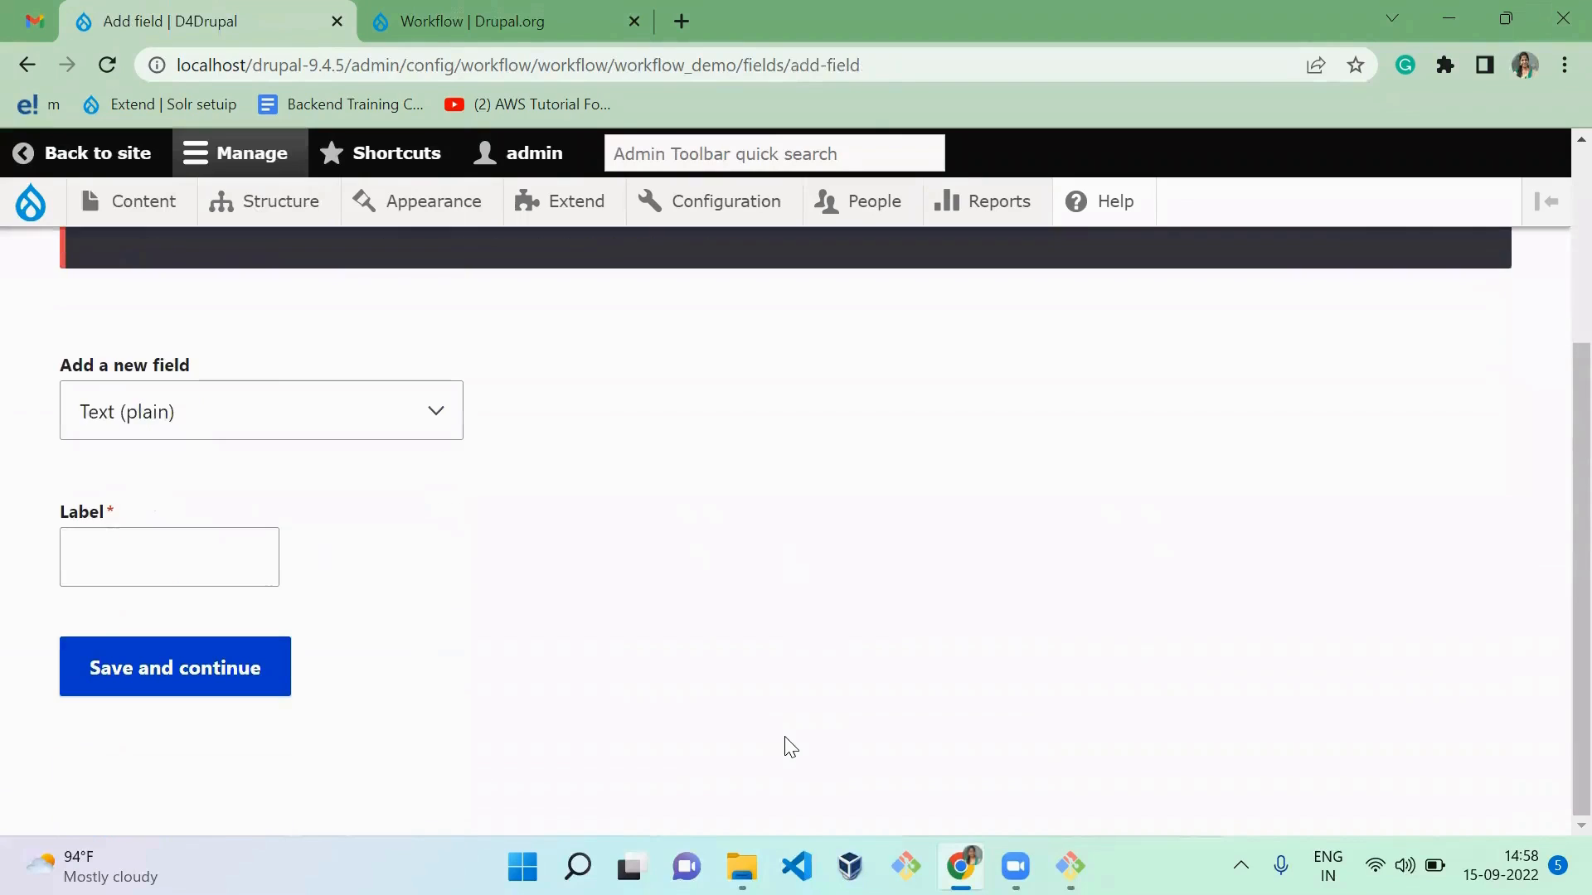
{"action": "left_click", "coordinate": [140, 583]}
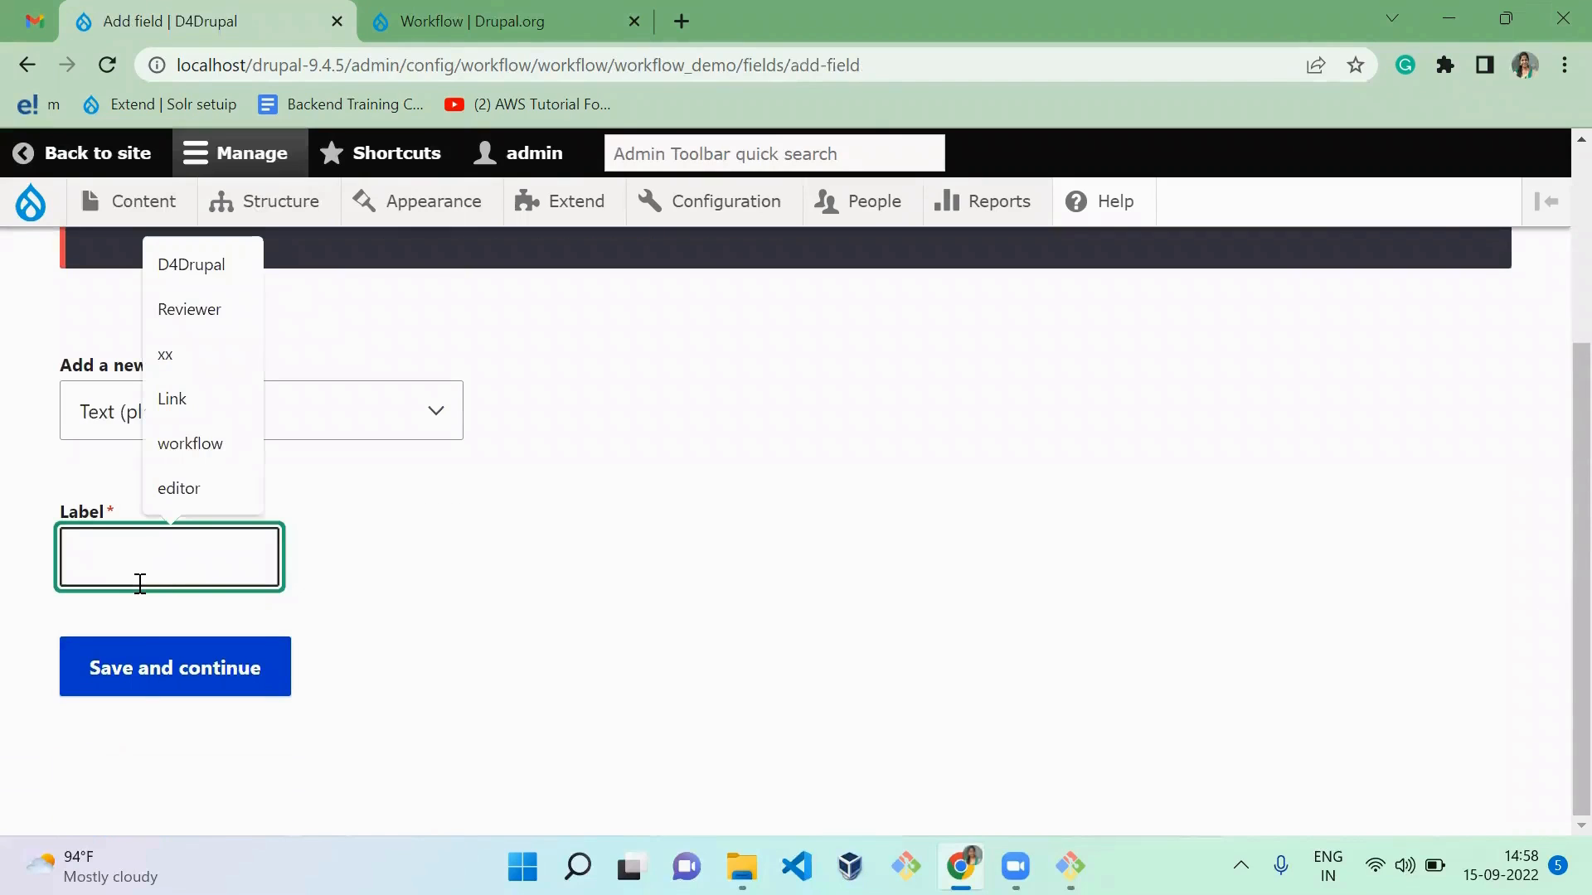
{"action": "type", "text": "Su"}
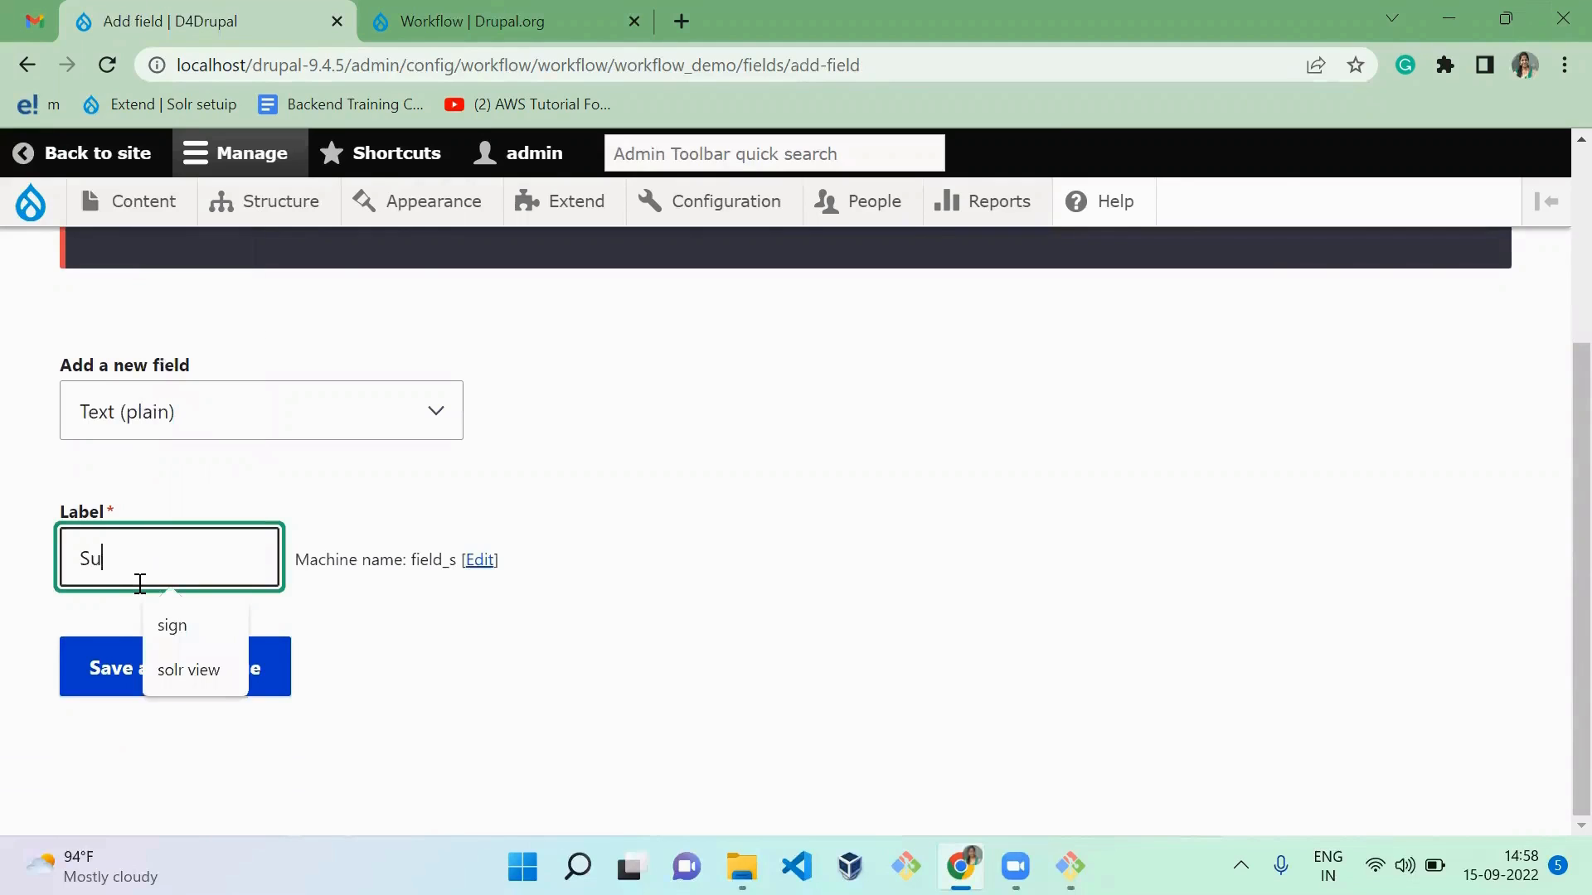
{"action": "type", "text": "bject"}
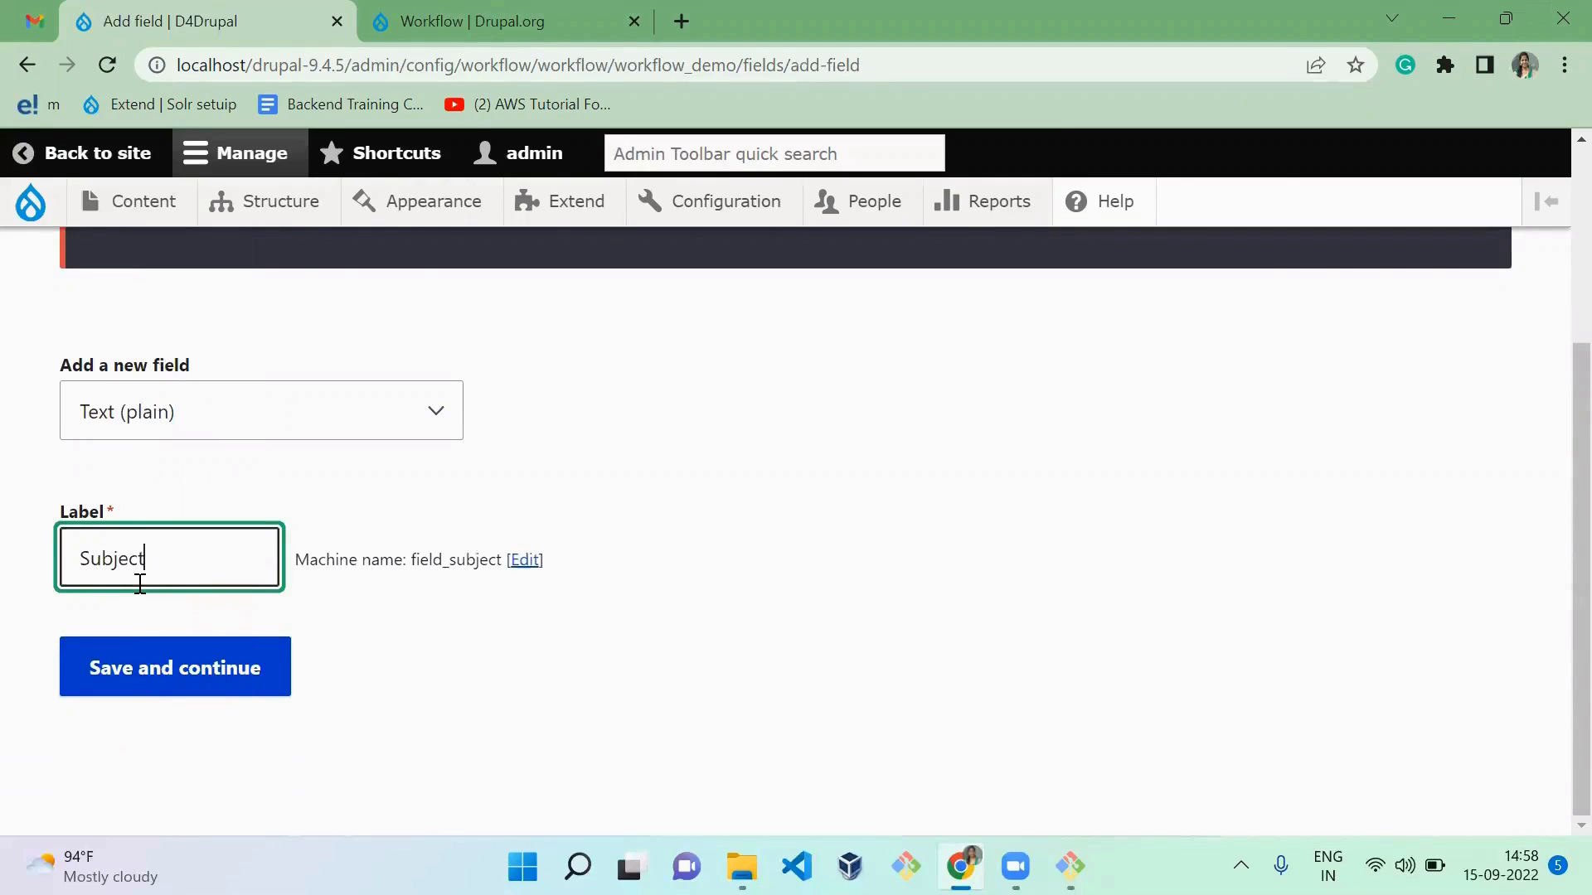
{"action": "left_click", "coordinate": [208, 693]}
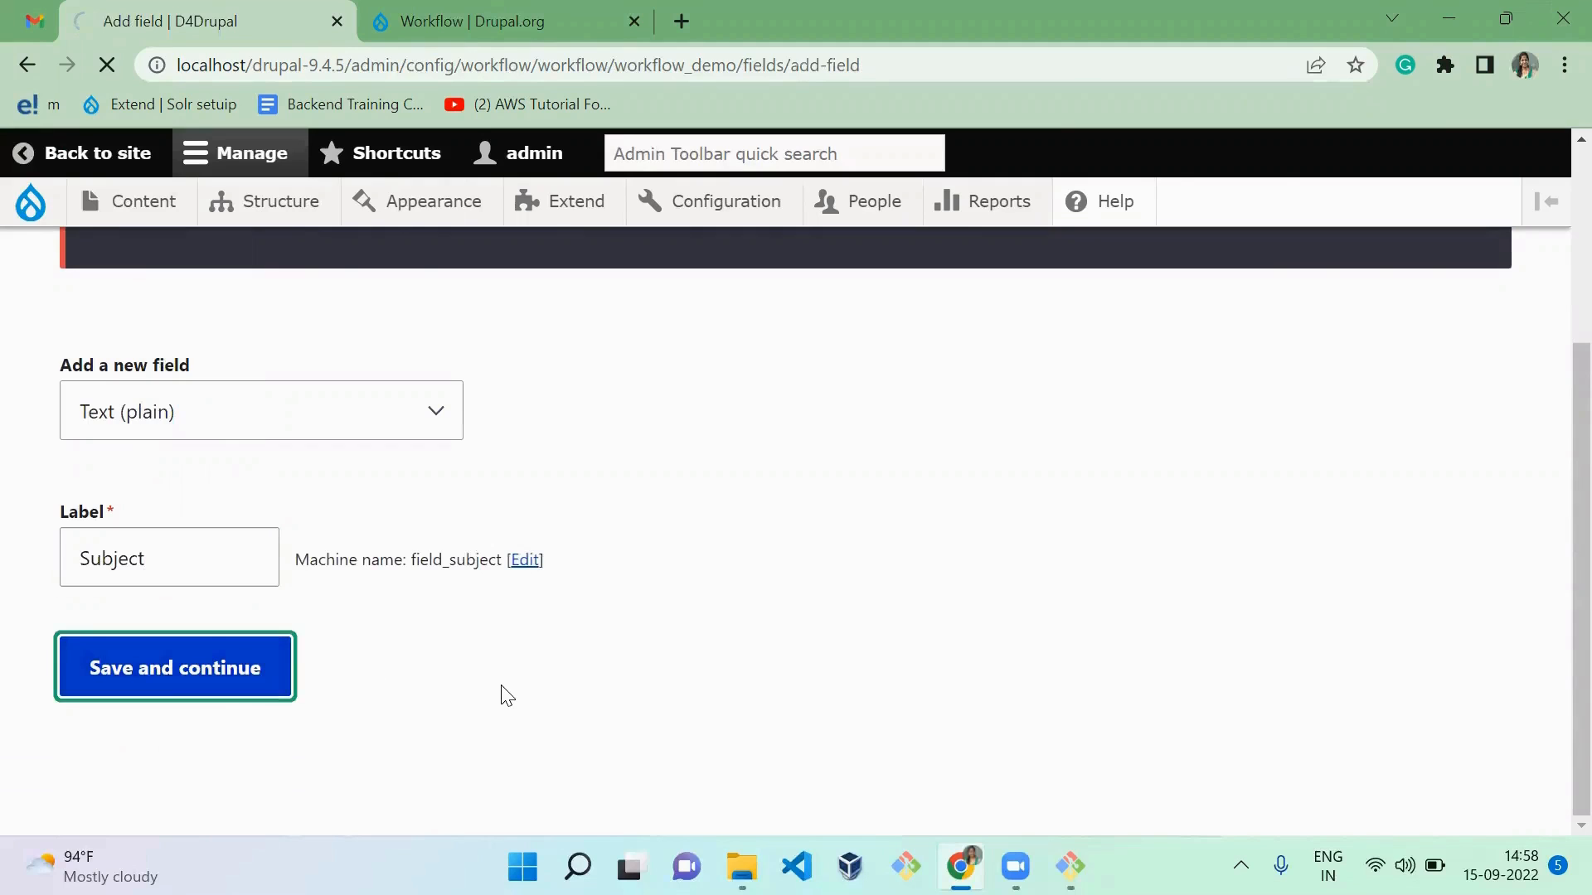
Step: Save the Subject field with its default storage and field settings
{"action": "scroll", "coordinate": [506, 695], "scroll_direction": "down", "scroll_amount": 5}
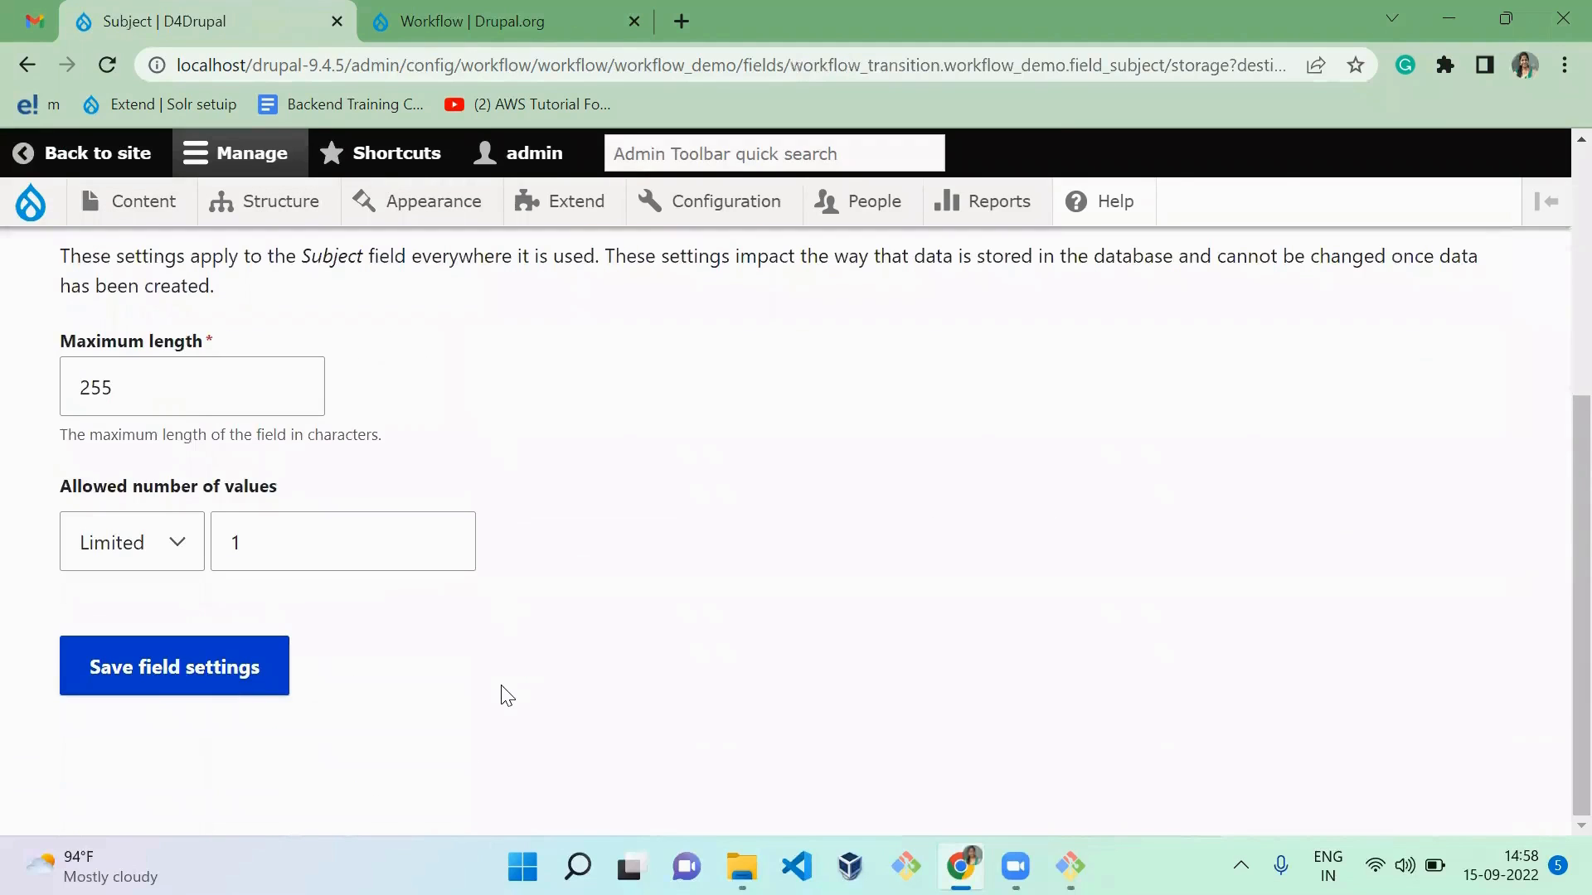
{"action": "left_click", "coordinate": [205, 683]}
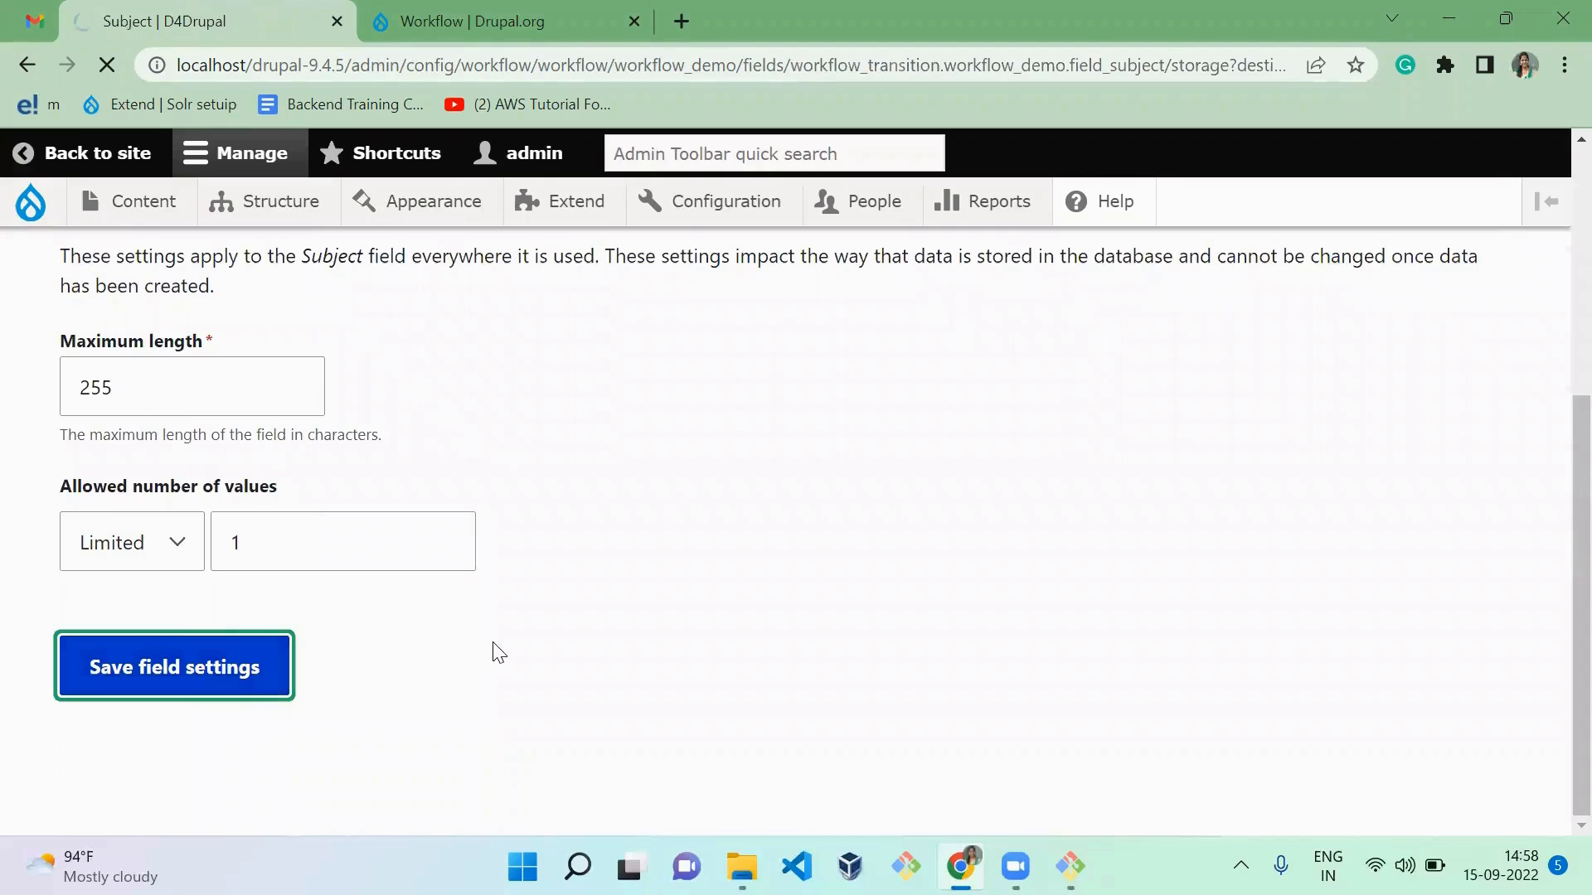
{"action": "scroll", "coordinate": [492, 642], "scroll_direction": "down", "scroll_amount": 4}
{"action": "scroll", "coordinate": [493, 642], "scroll_direction": "down", "scroll_amount": 5}
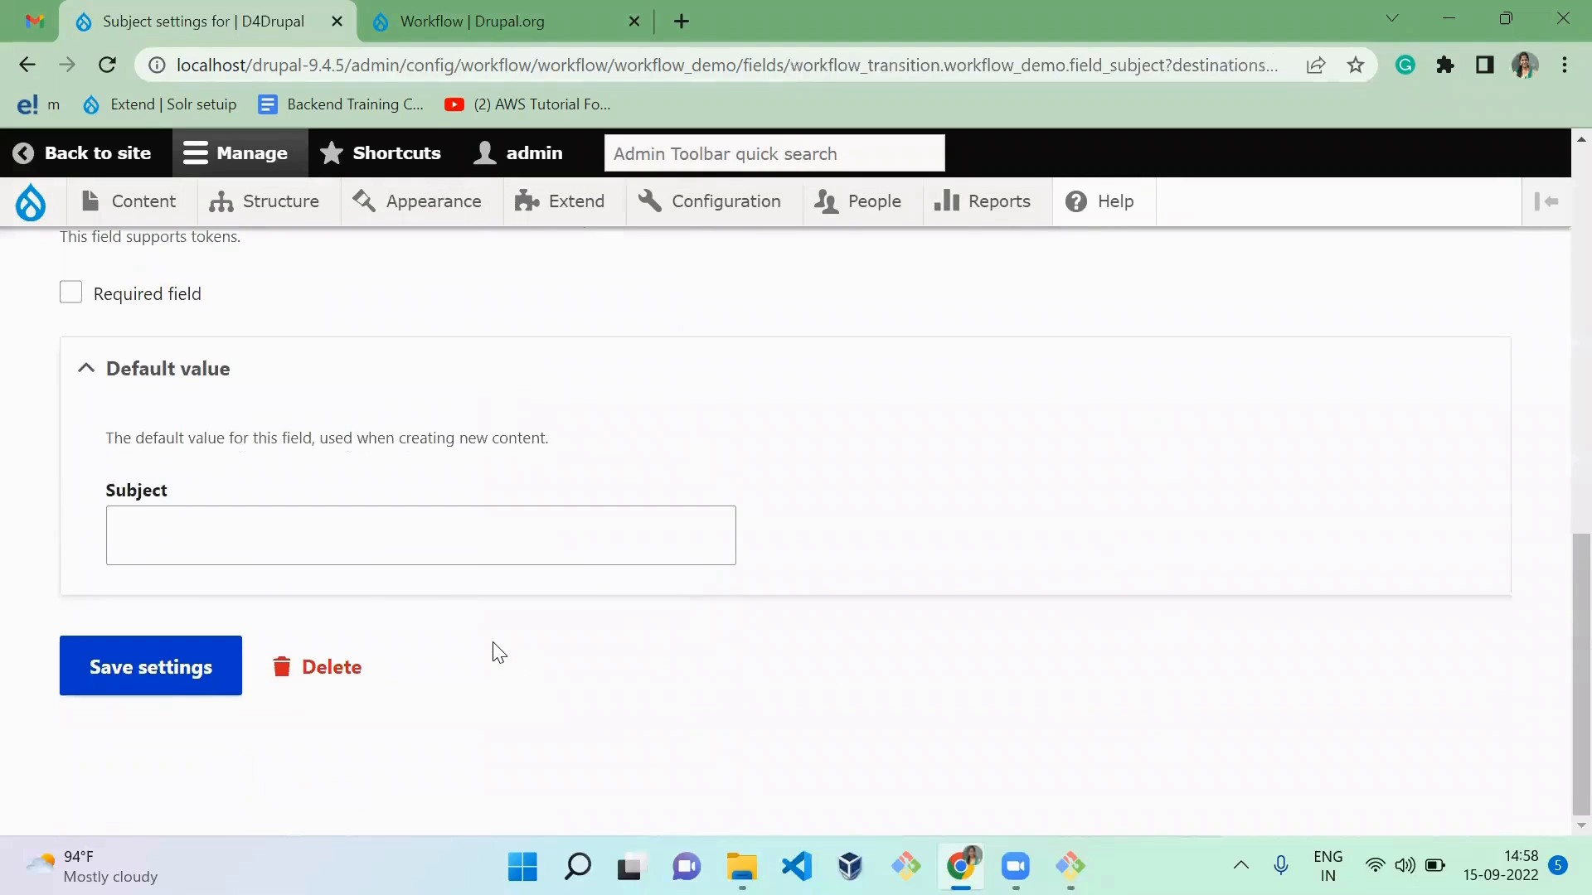
{"action": "left_click", "coordinate": [151, 689]}
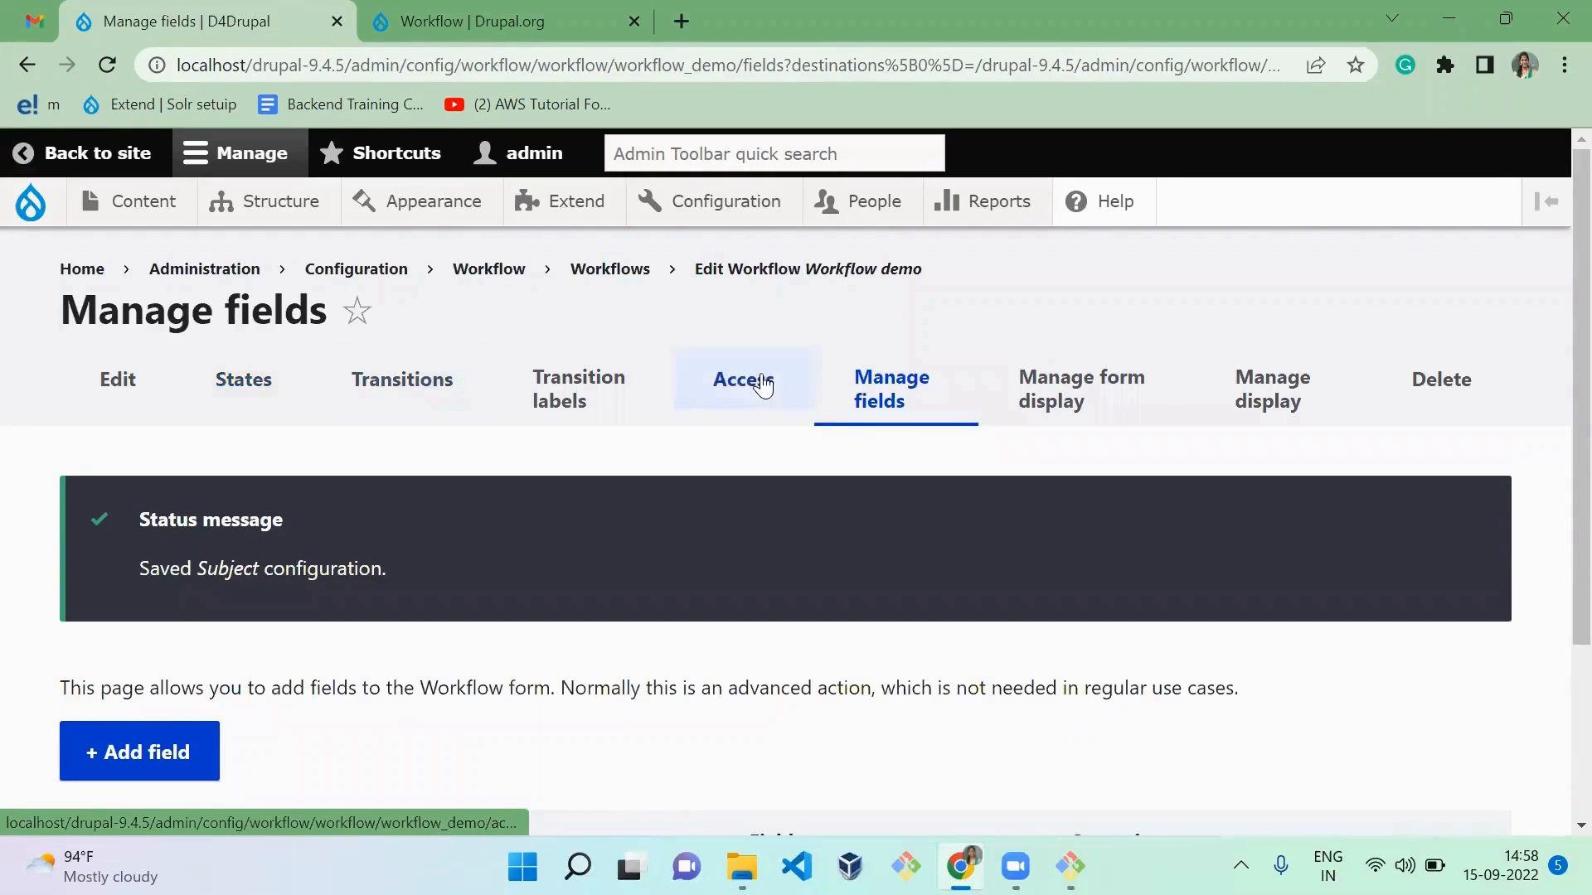
Step: Examine the Subject field's widget on the workflow's form display settings
{"action": "left_click", "coordinate": [1077, 399]}
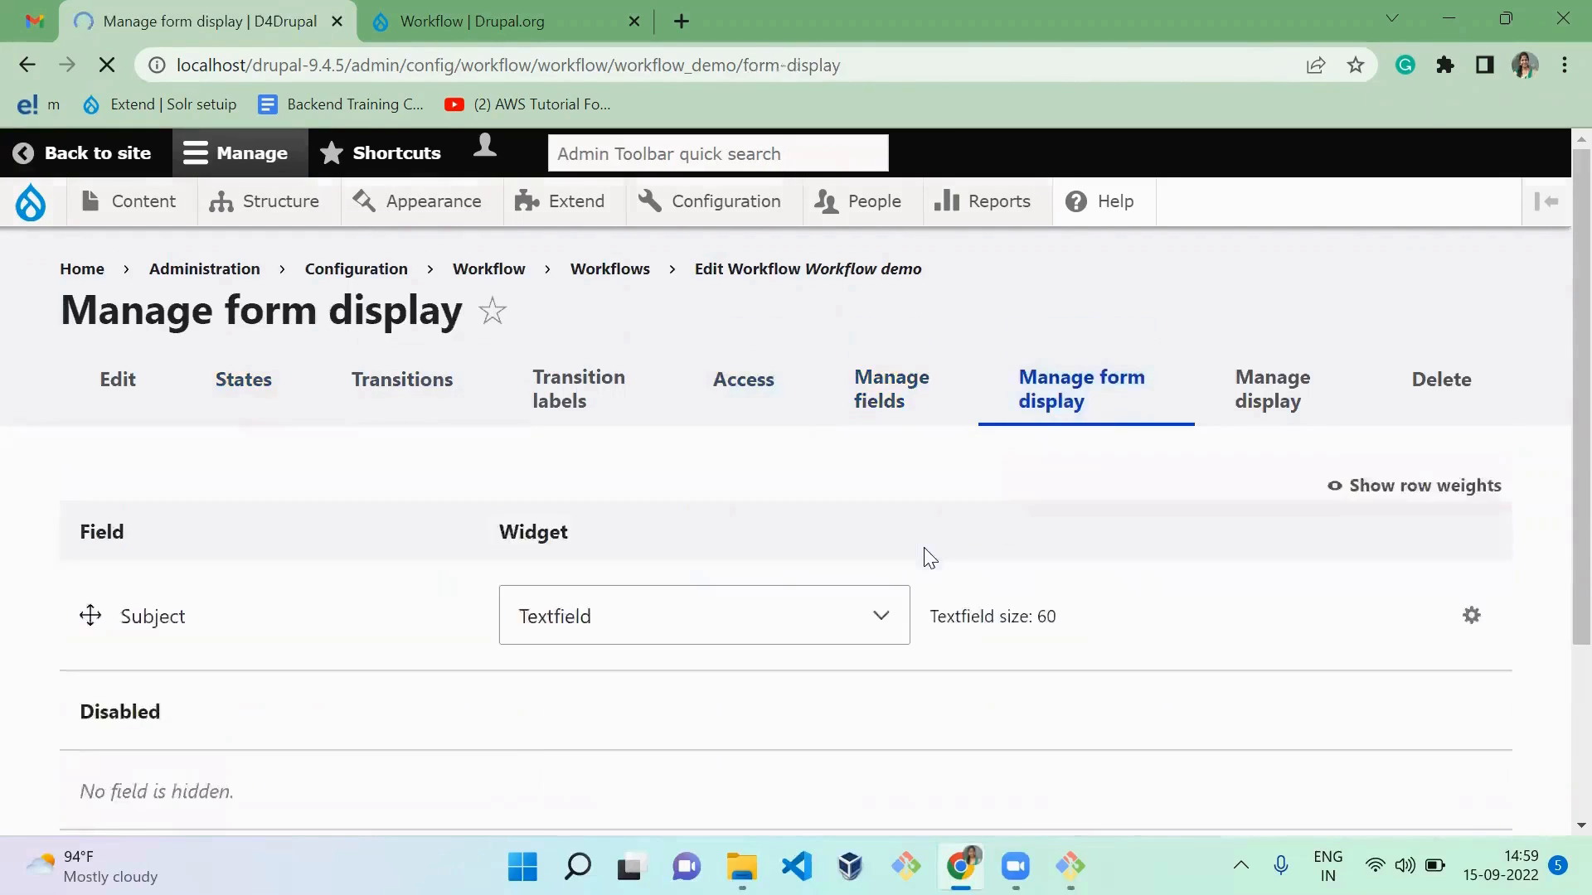
{"action": "scroll", "coordinate": [924, 549], "scroll_direction": "down", "scroll_amount": 3}
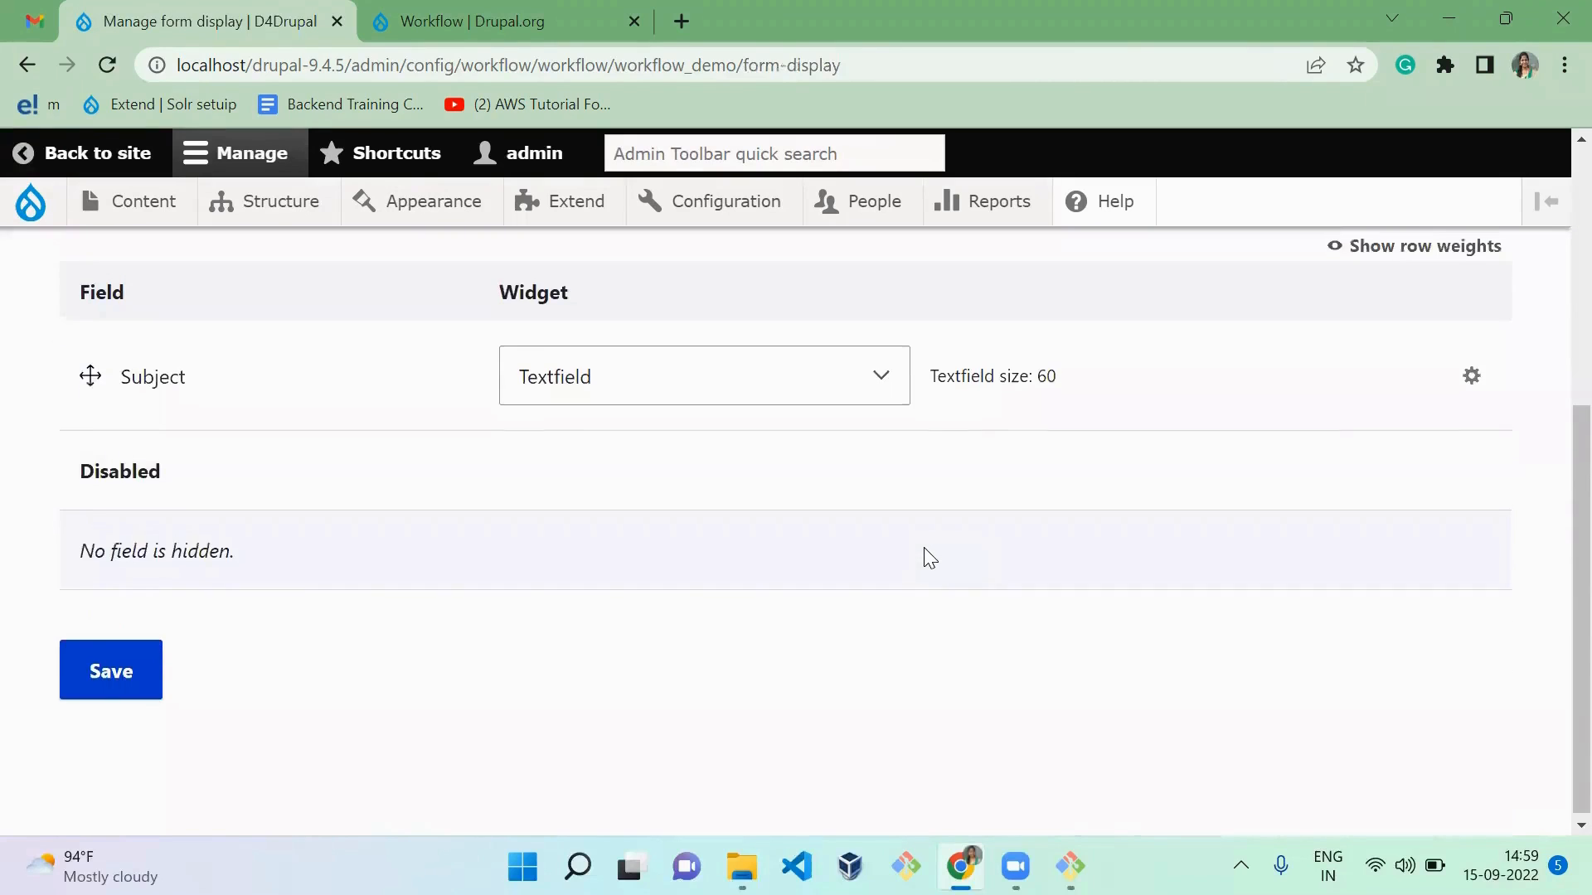
{"action": "scroll", "coordinate": [930, 558], "scroll_direction": "up", "scroll_amount": 4}
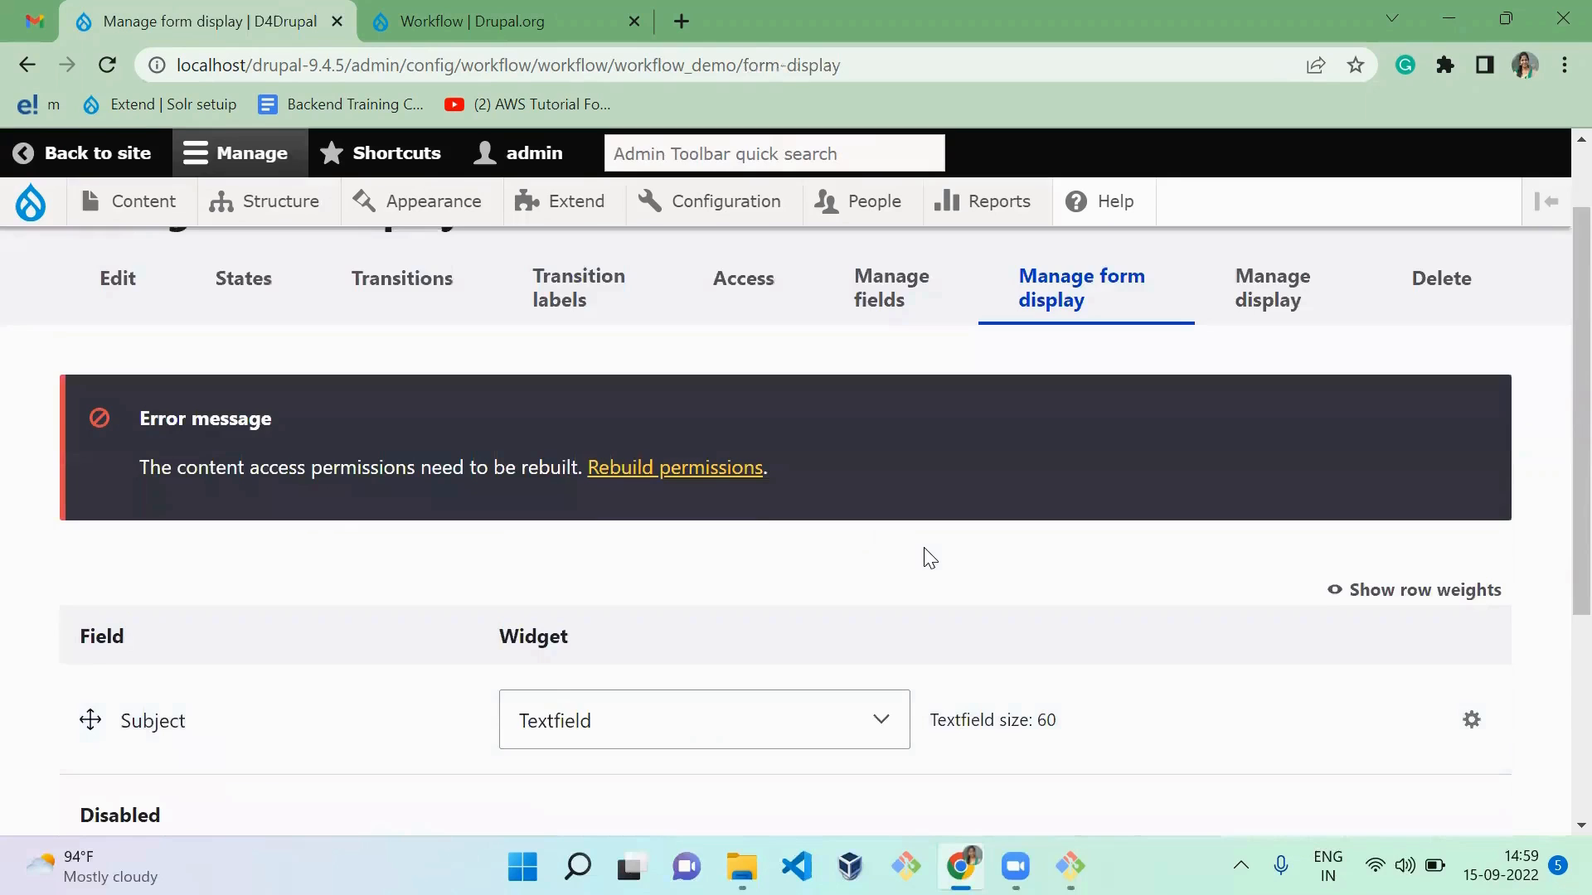
{"action": "scroll", "coordinate": [929, 554], "scroll_direction": "down", "scroll_amount": 1}
{"action": "scroll", "coordinate": [924, 547], "scroll_direction": "up", "scroll_amount": 2}
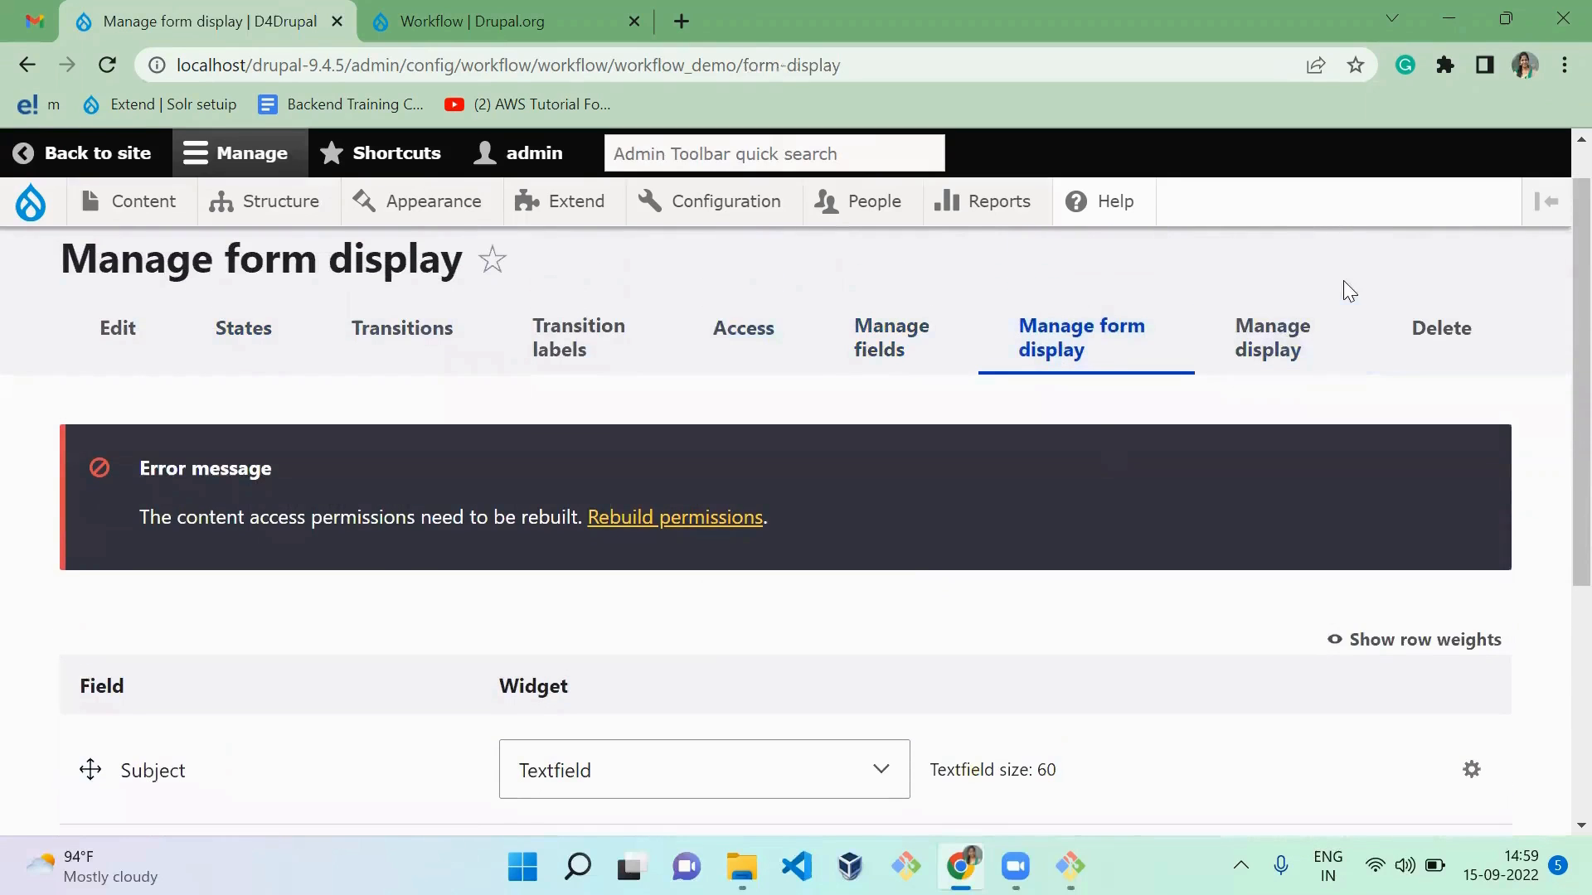
Step: Examine the Subject field's label and format options on the workflow's display settings, and read the message about content access permissions
{"action": "left_click", "coordinate": [1269, 332]}
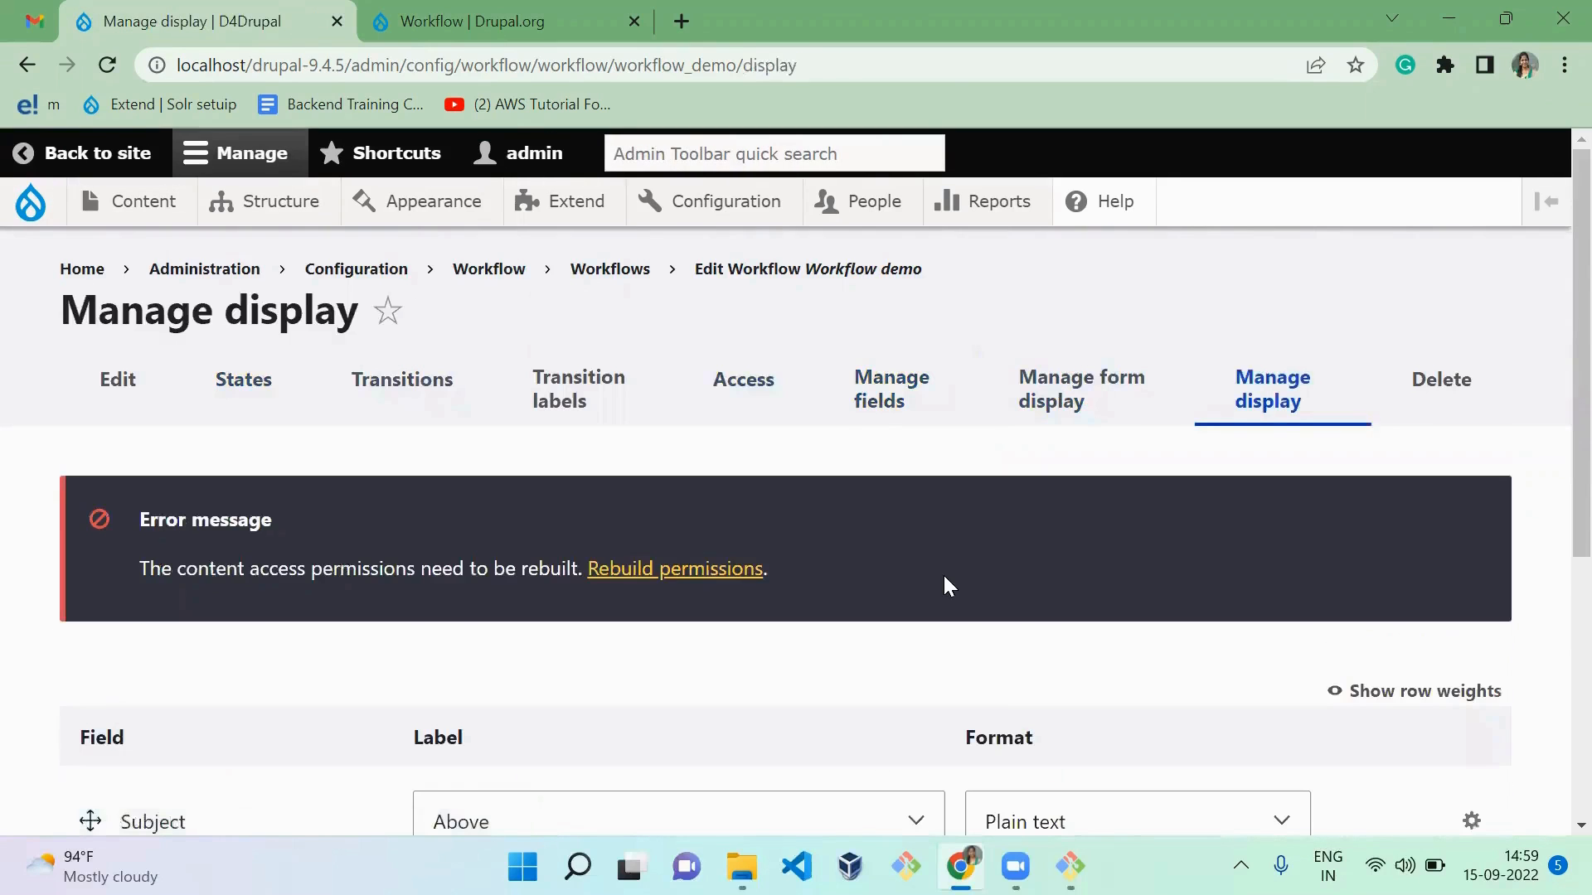
{"action": "scroll", "coordinate": [944, 578], "scroll_direction": "down", "scroll_amount": 4}
{"action": "scroll", "coordinate": [945, 578], "scroll_direction": "up", "scroll_amount": 1}
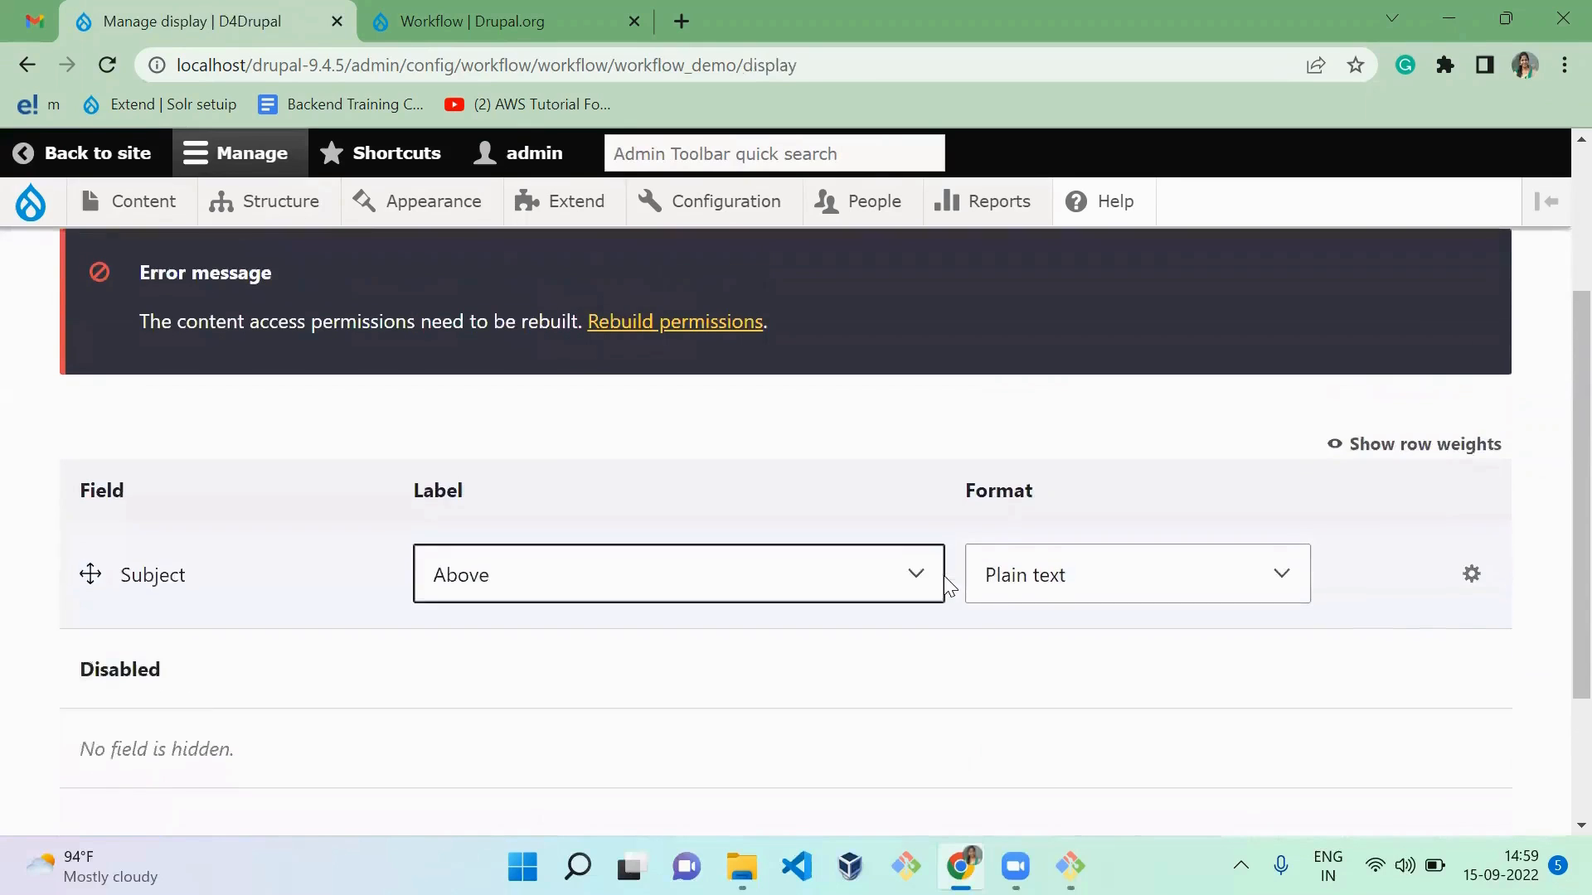
{"action": "scroll", "coordinate": [943, 576], "scroll_direction": "up", "scroll_amount": 1}
{"action": "left_click", "coordinate": [789, 602]}
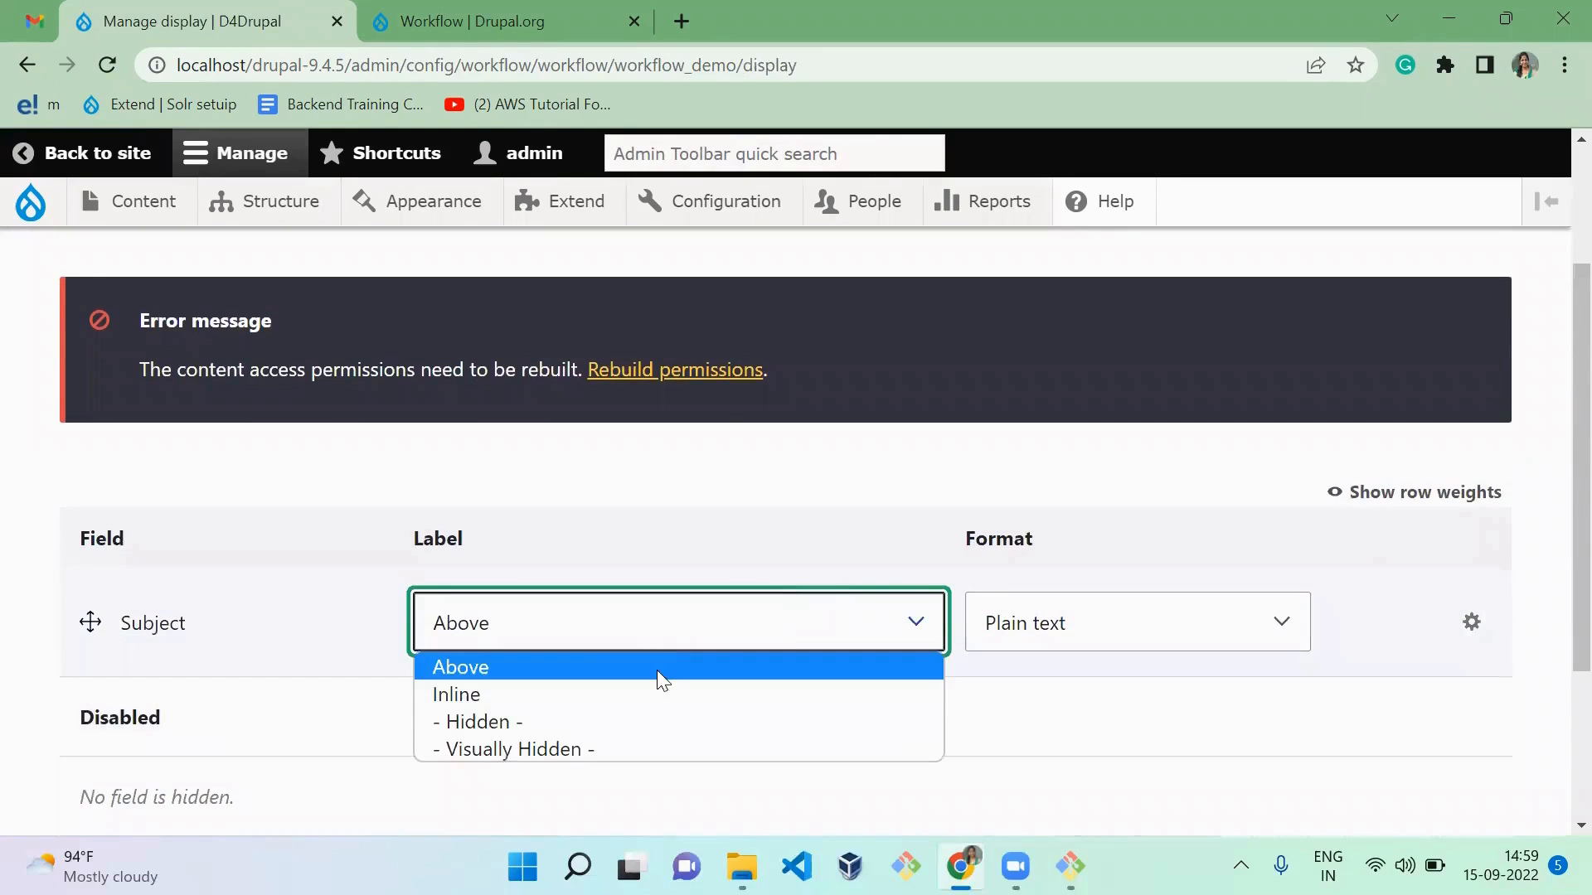
{"action": "left_click", "coordinate": [807, 512]}
{"action": "scroll", "coordinate": [808, 512], "scroll_direction": "up", "scroll_amount": 3}
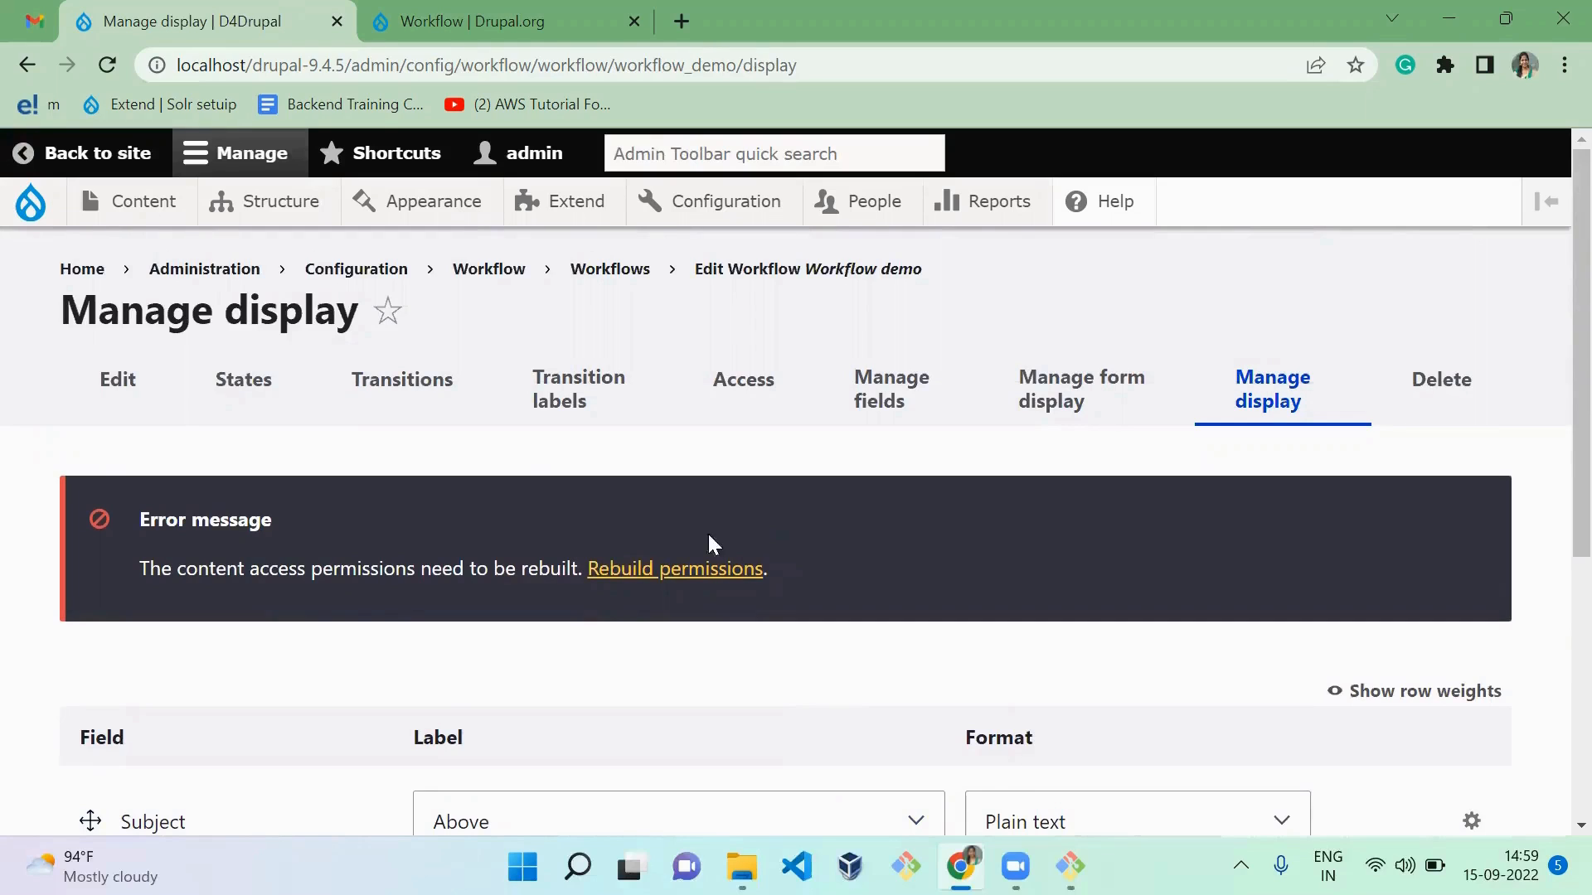
{"action": "triple_click", "coordinate": [374, 586]}
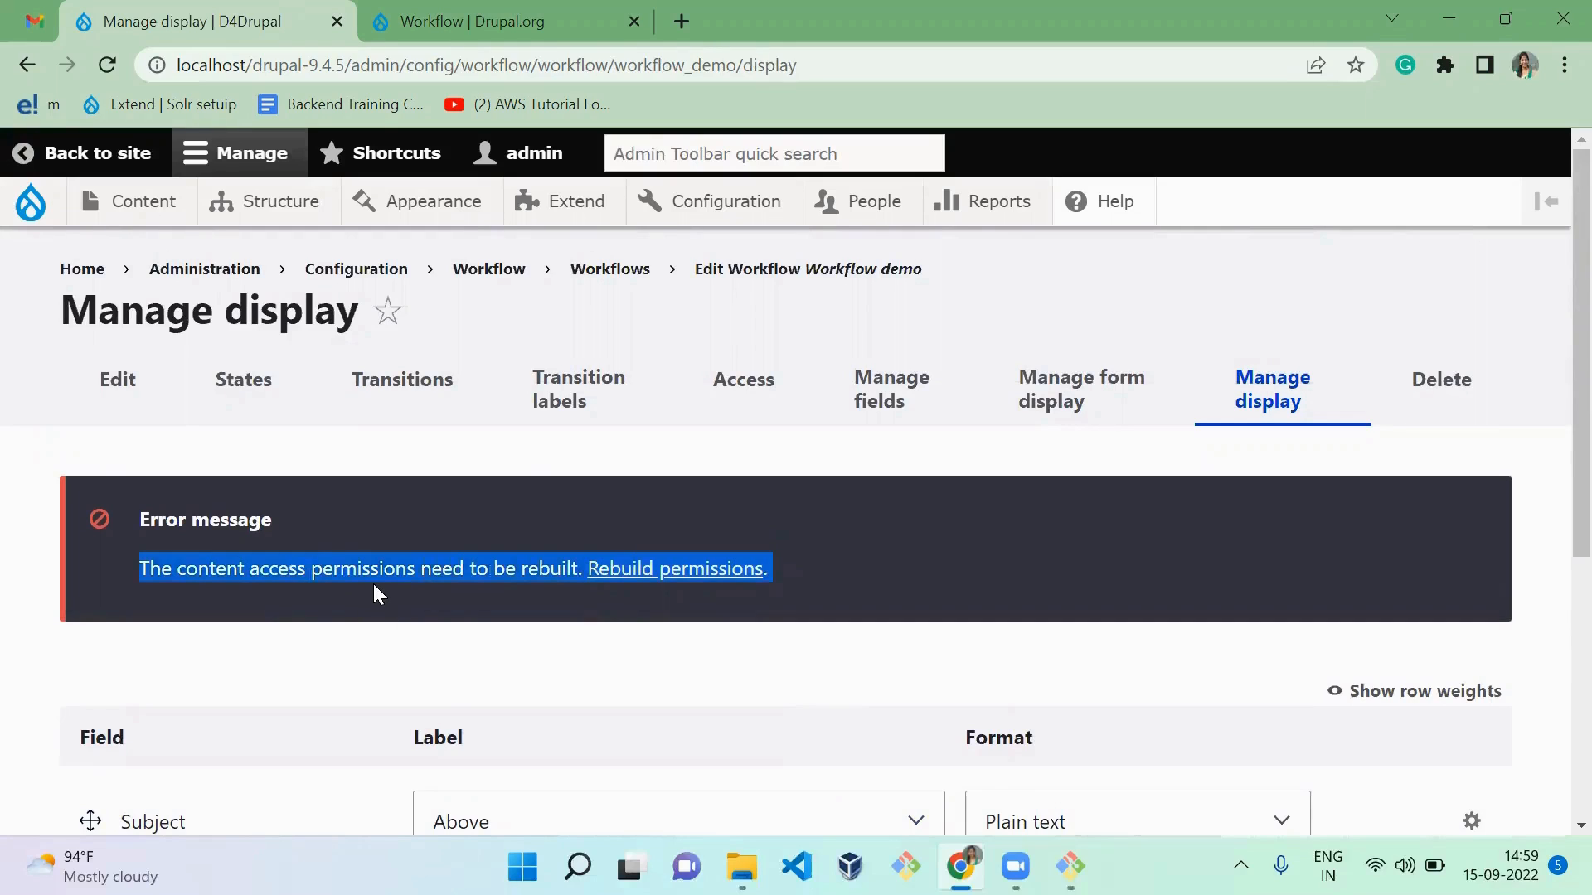
{"action": "left_click", "coordinate": [456, 594]}
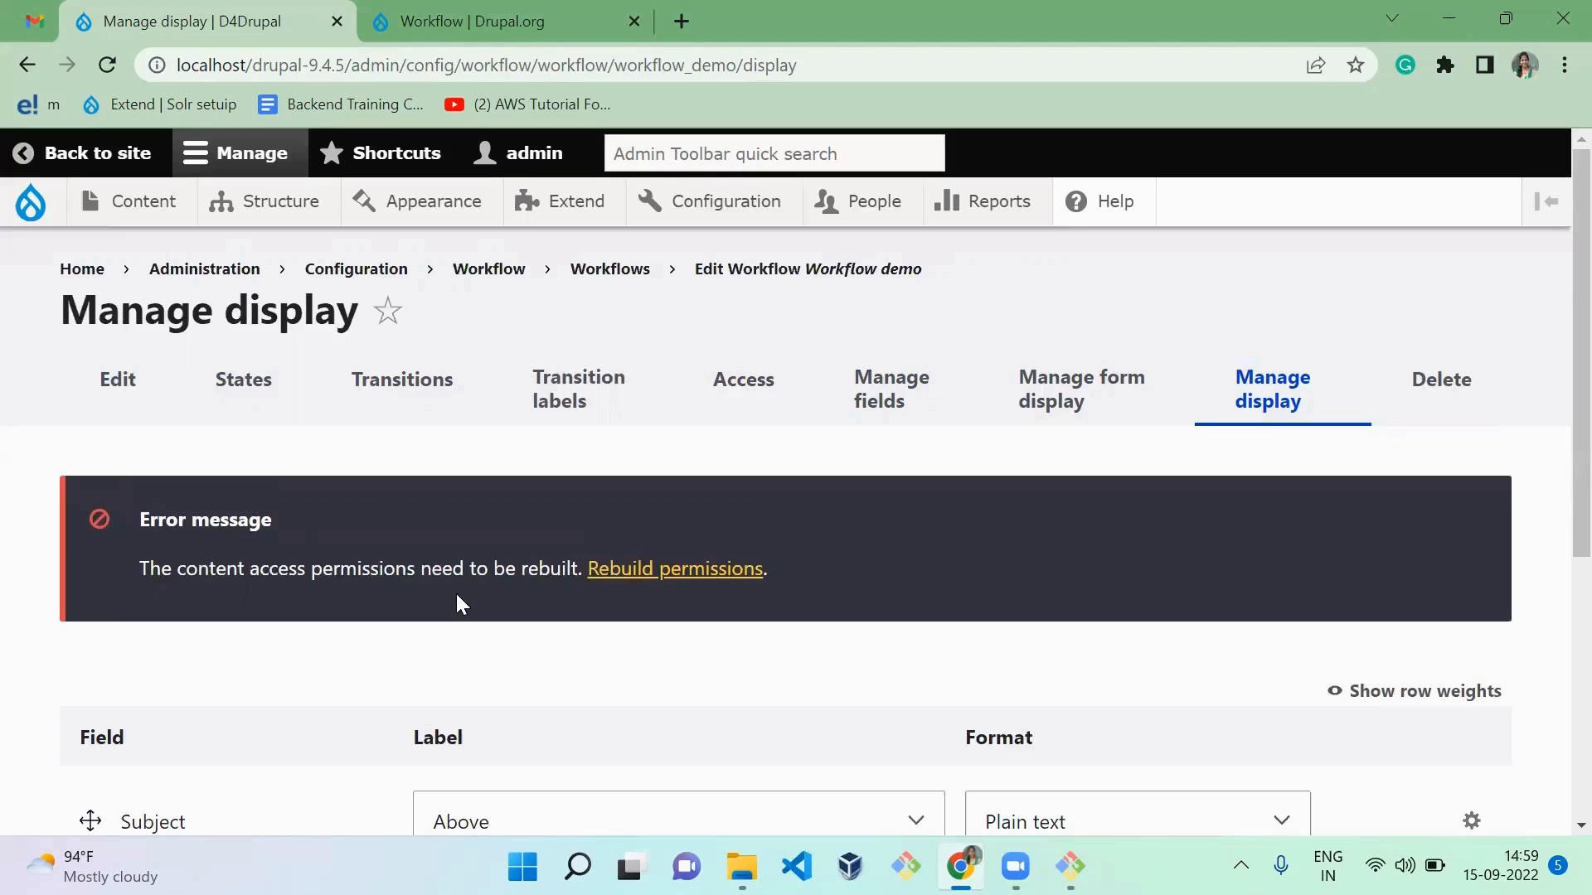
Step: Rebuild the site's content access permissions and return to the workflow's display settings
{"action": "left_click", "coordinate": [603, 577], "text": "ctrl"}
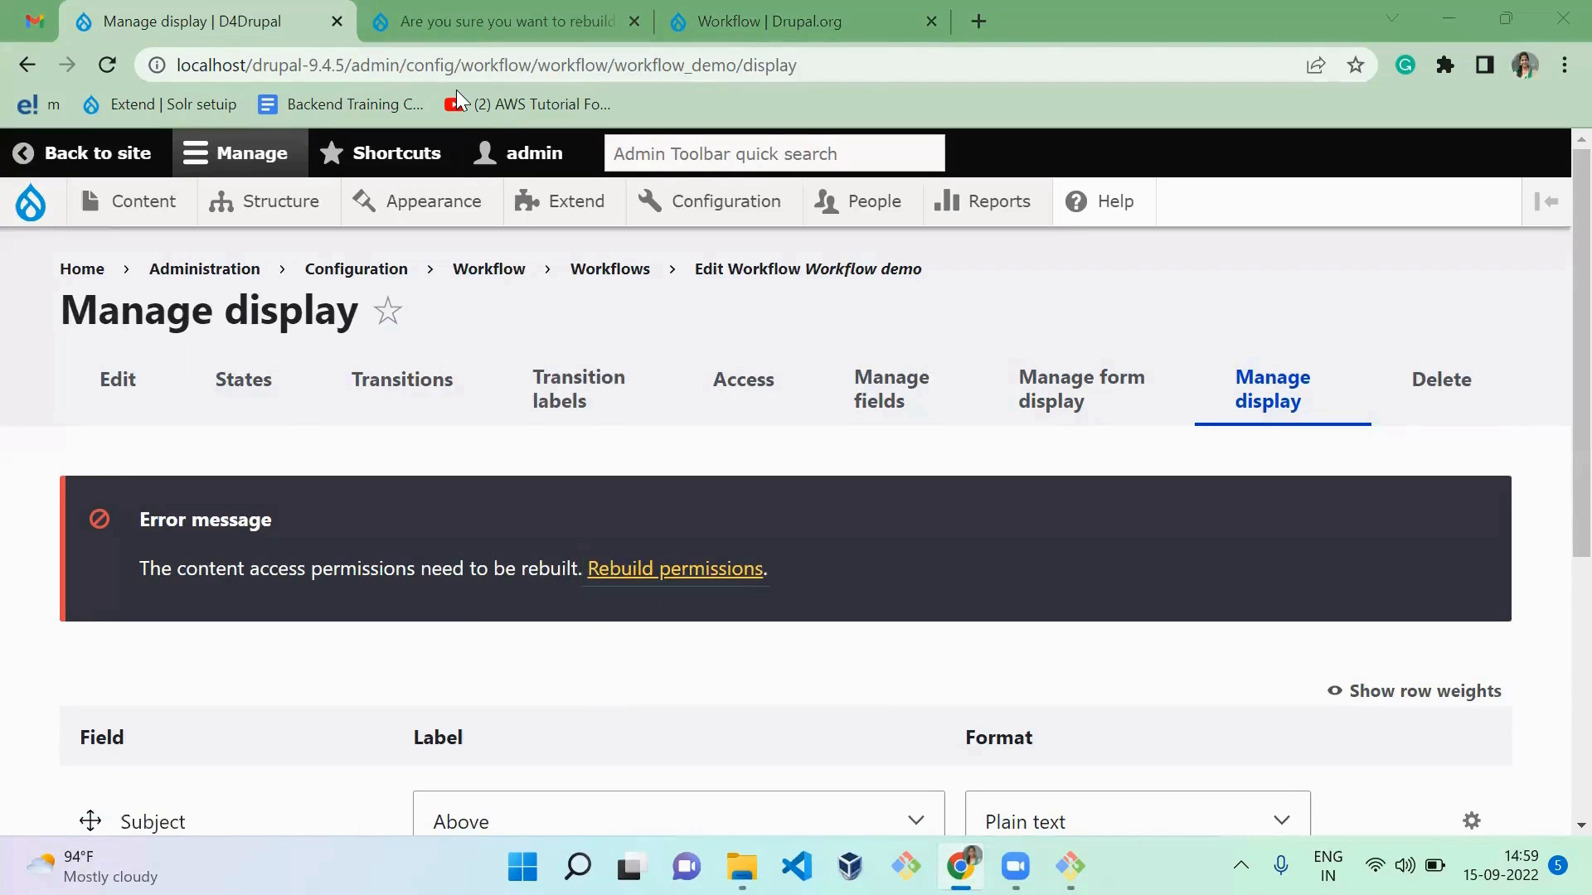
{"action": "key", "text": "ctrl+Tab"}
{"action": "left_click", "coordinate": [192, 549]}
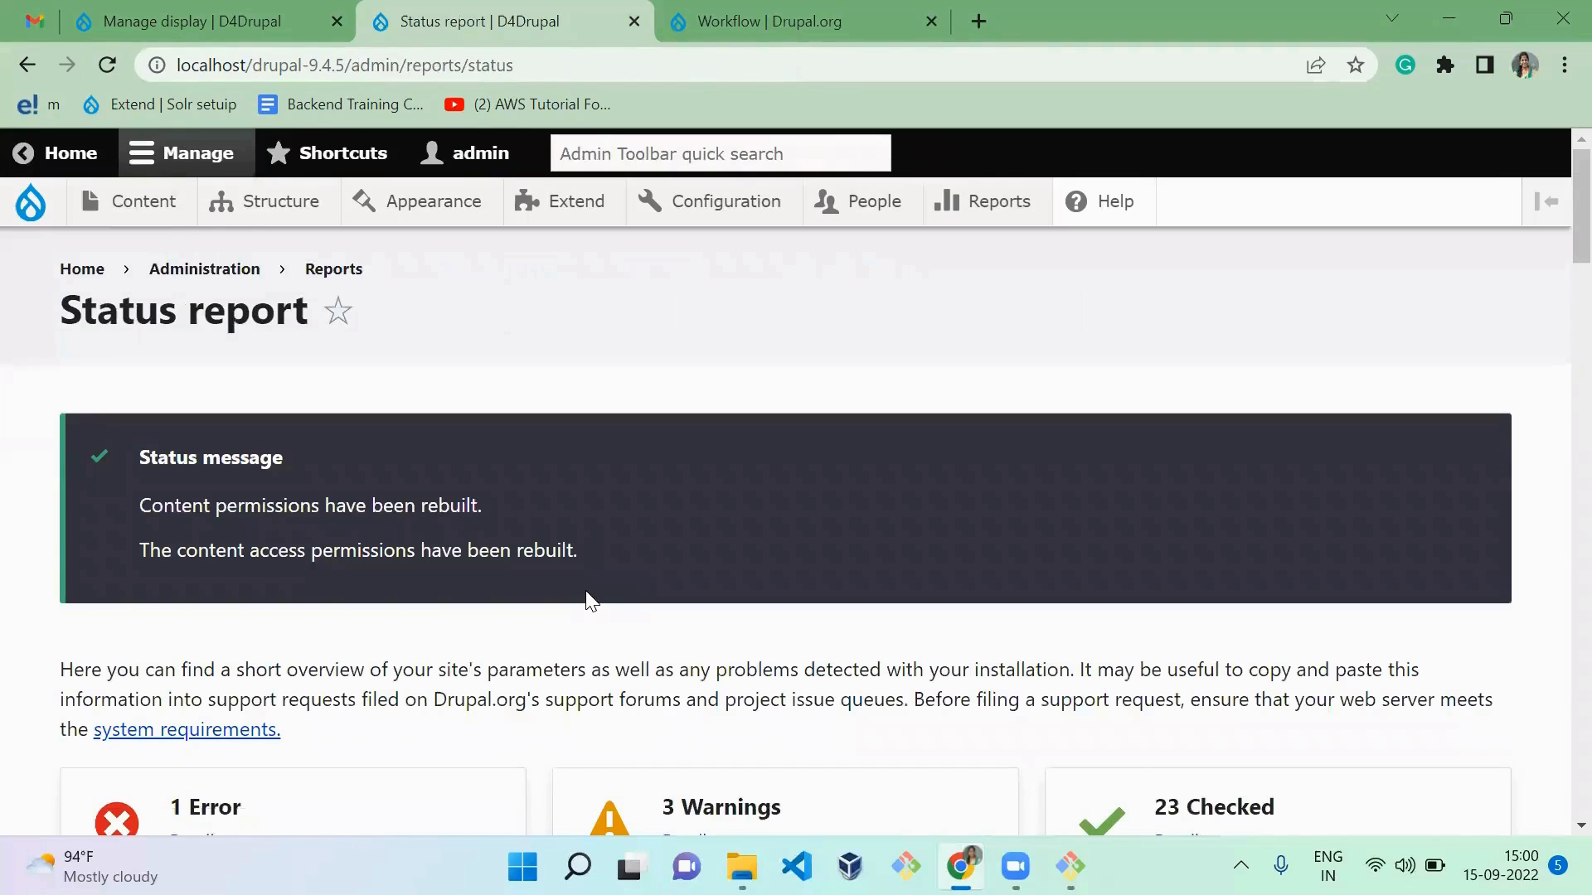
{"action": "key", "text": "ctrl+w"}
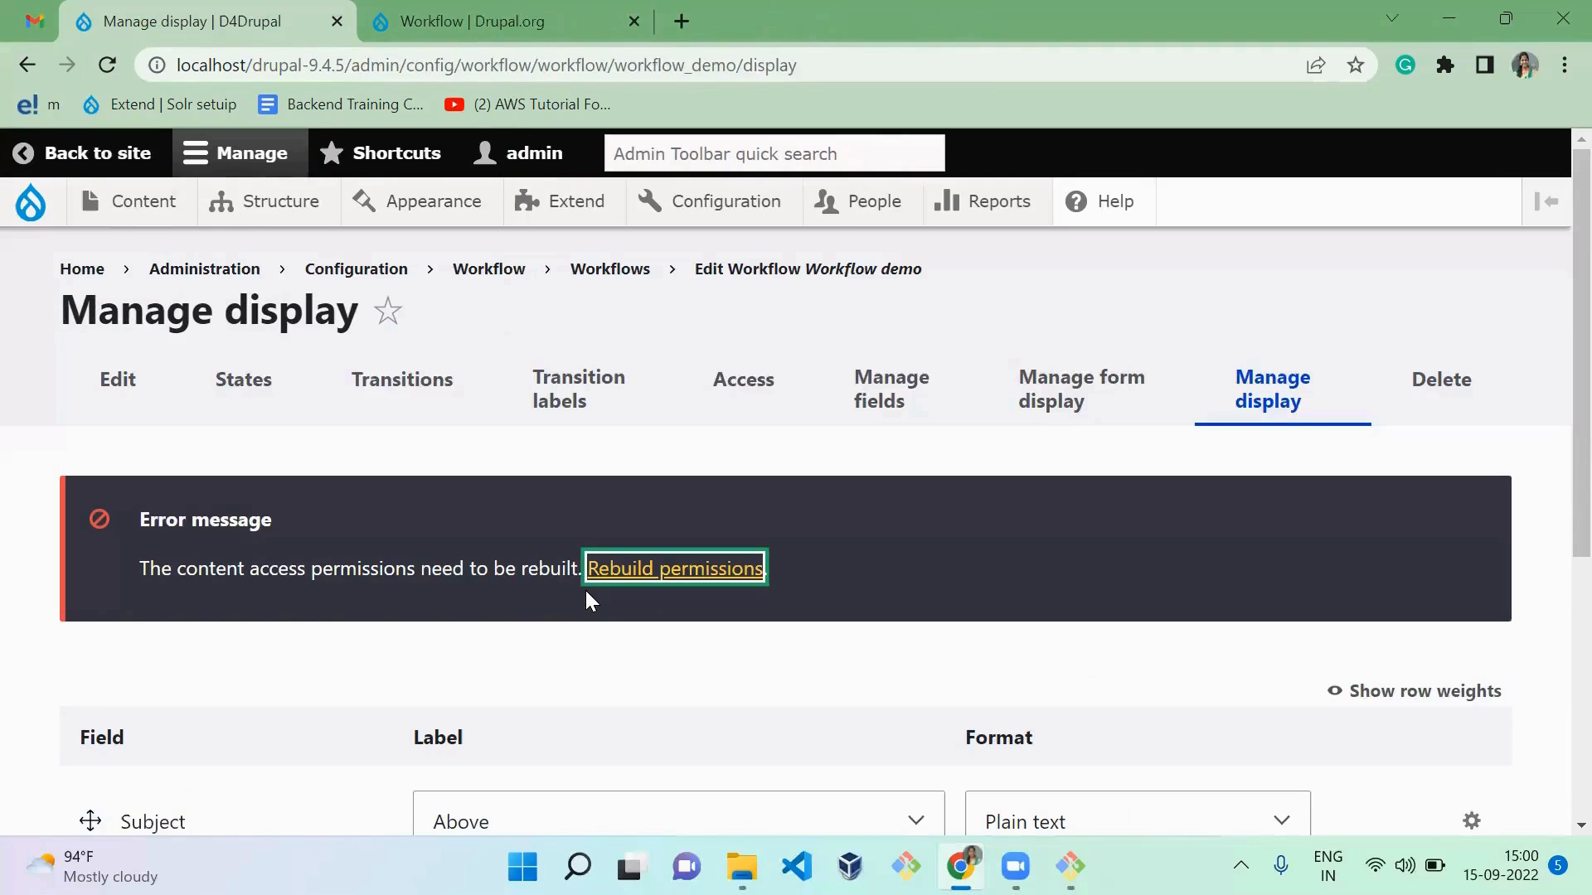
{"action": "left_click", "coordinate": [904, 521]}
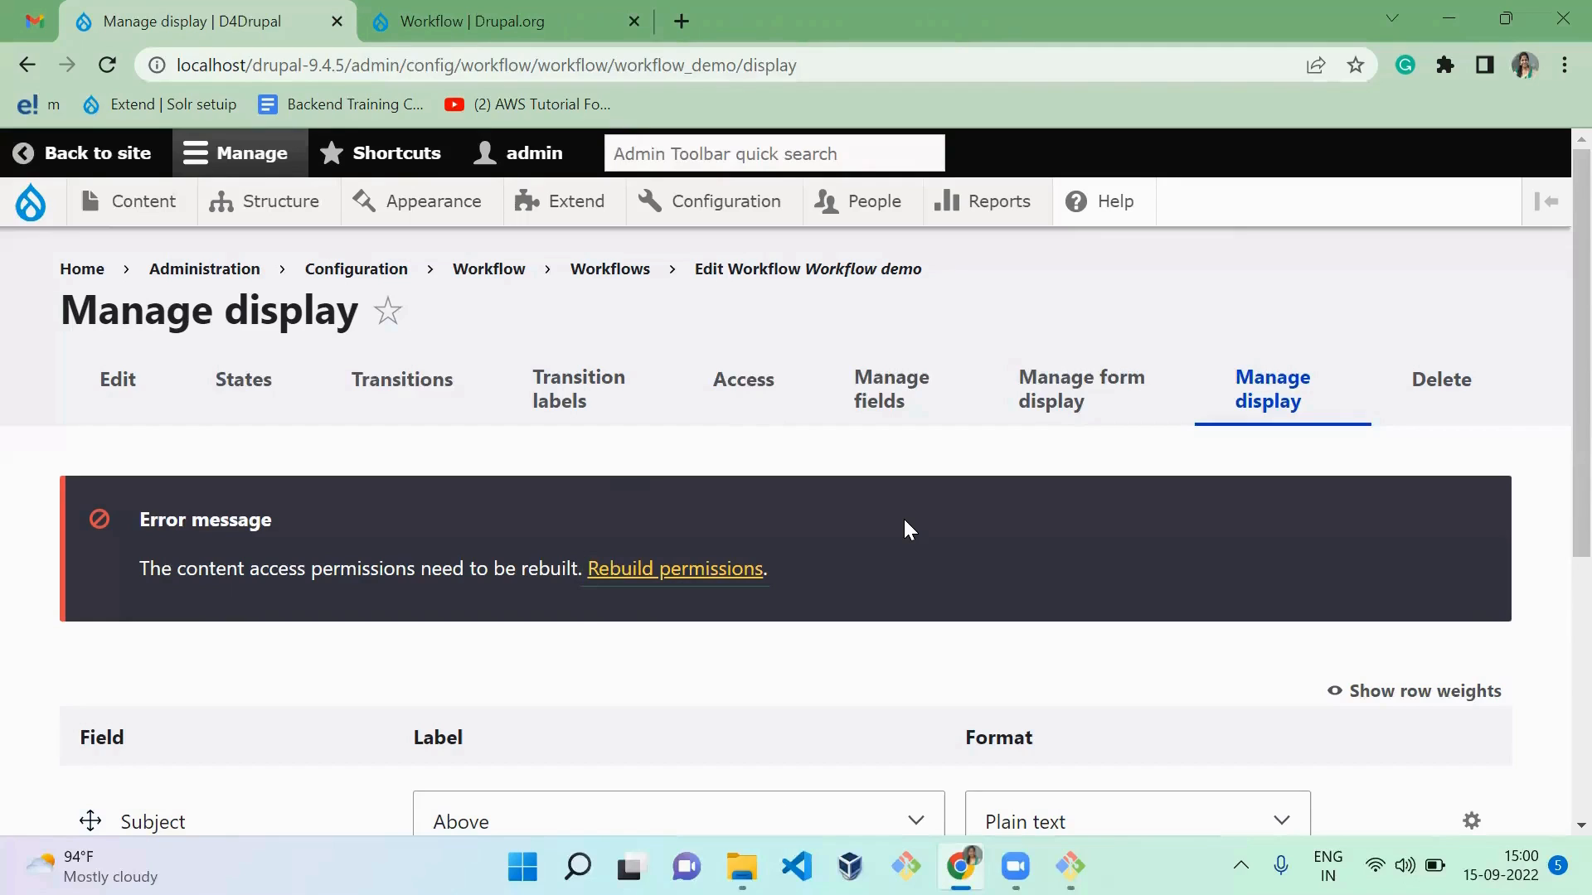
Step: Open the field management page of the Article content type and review its existing fields
{"action": "mouse_move", "coordinate": [278, 214]}
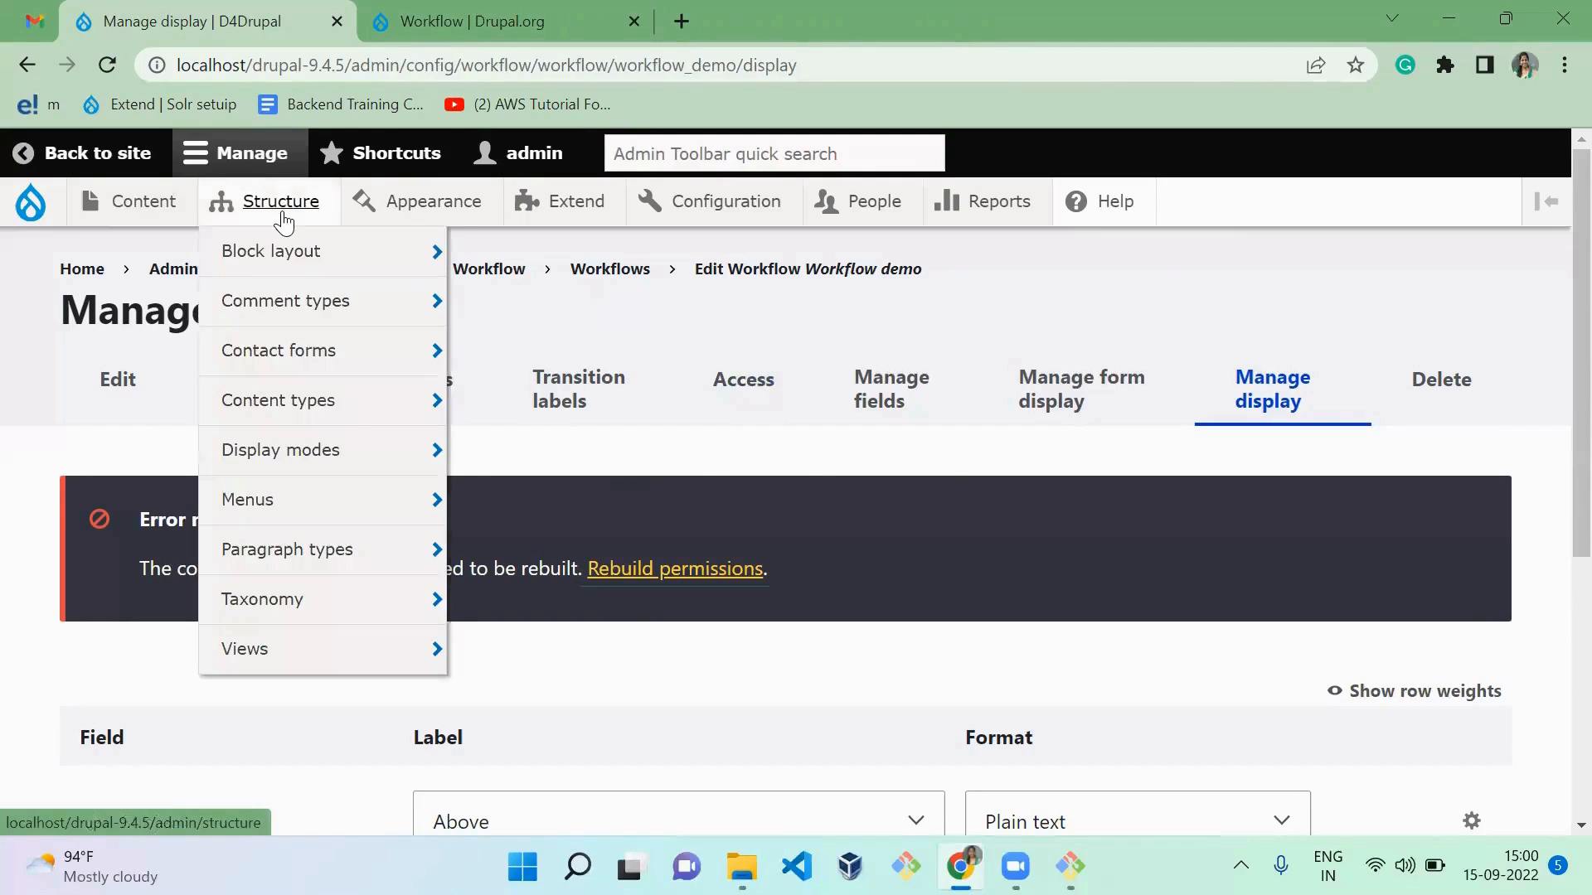
{"action": "mouse_move", "coordinate": [344, 418]}
{"action": "mouse_move", "coordinate": [535, 460]}
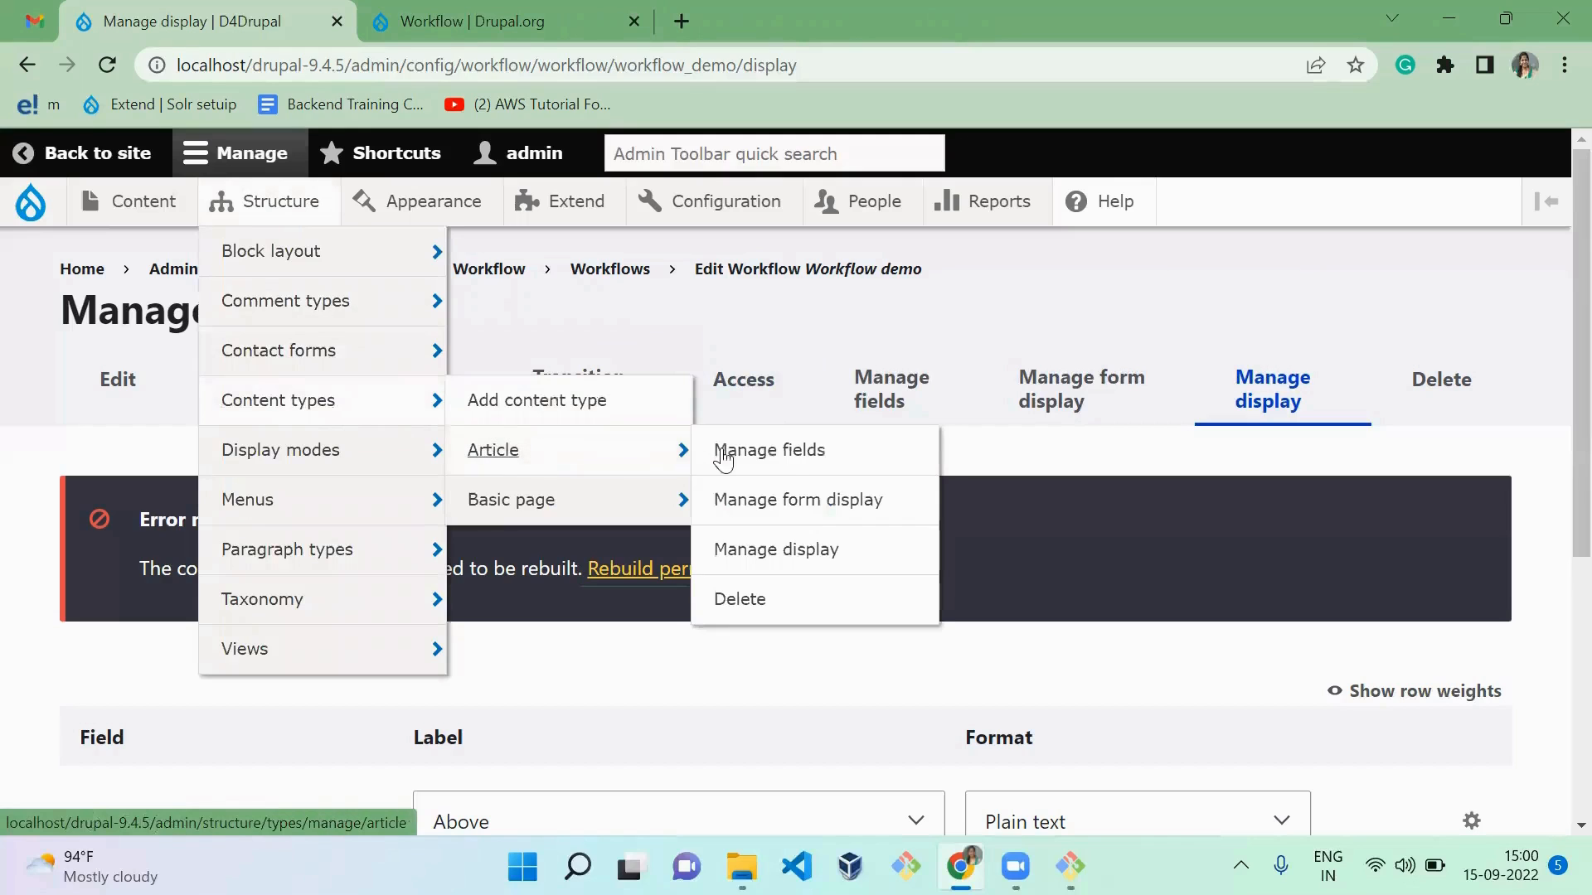
{"action": "left_click", "coordinate": [786, 454]}
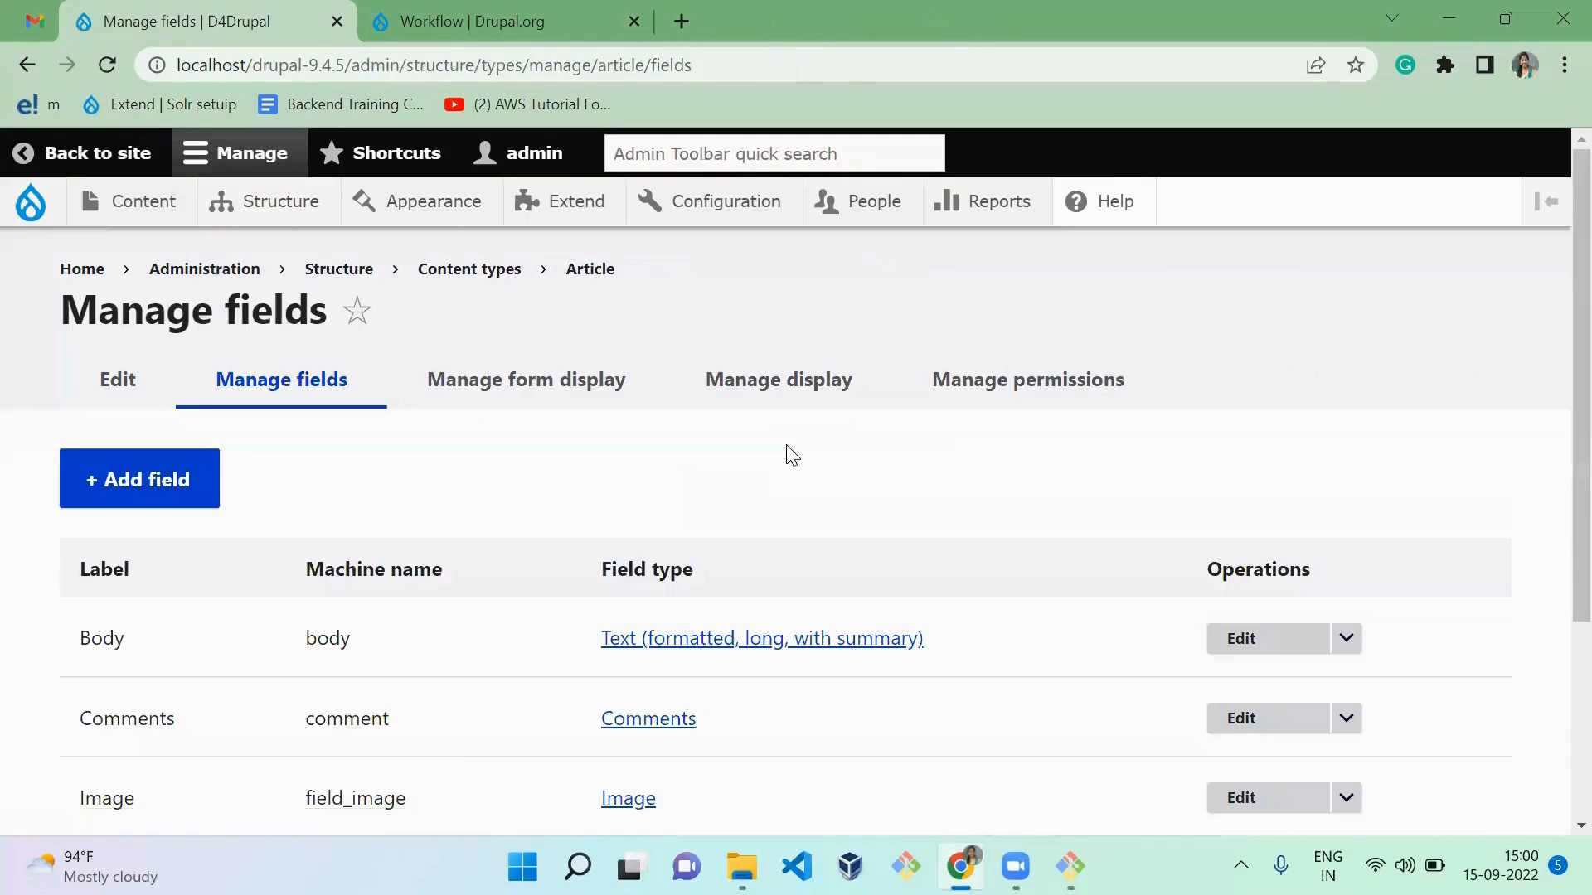
{"action": "scroll", "coordinate": [438, 502], "scroll_direction": "down", "scroll_amount": 1}
{"action": "scroll", "coordinate": [435, 502], "scroll_direction": "down", "scroll_amount": 3}
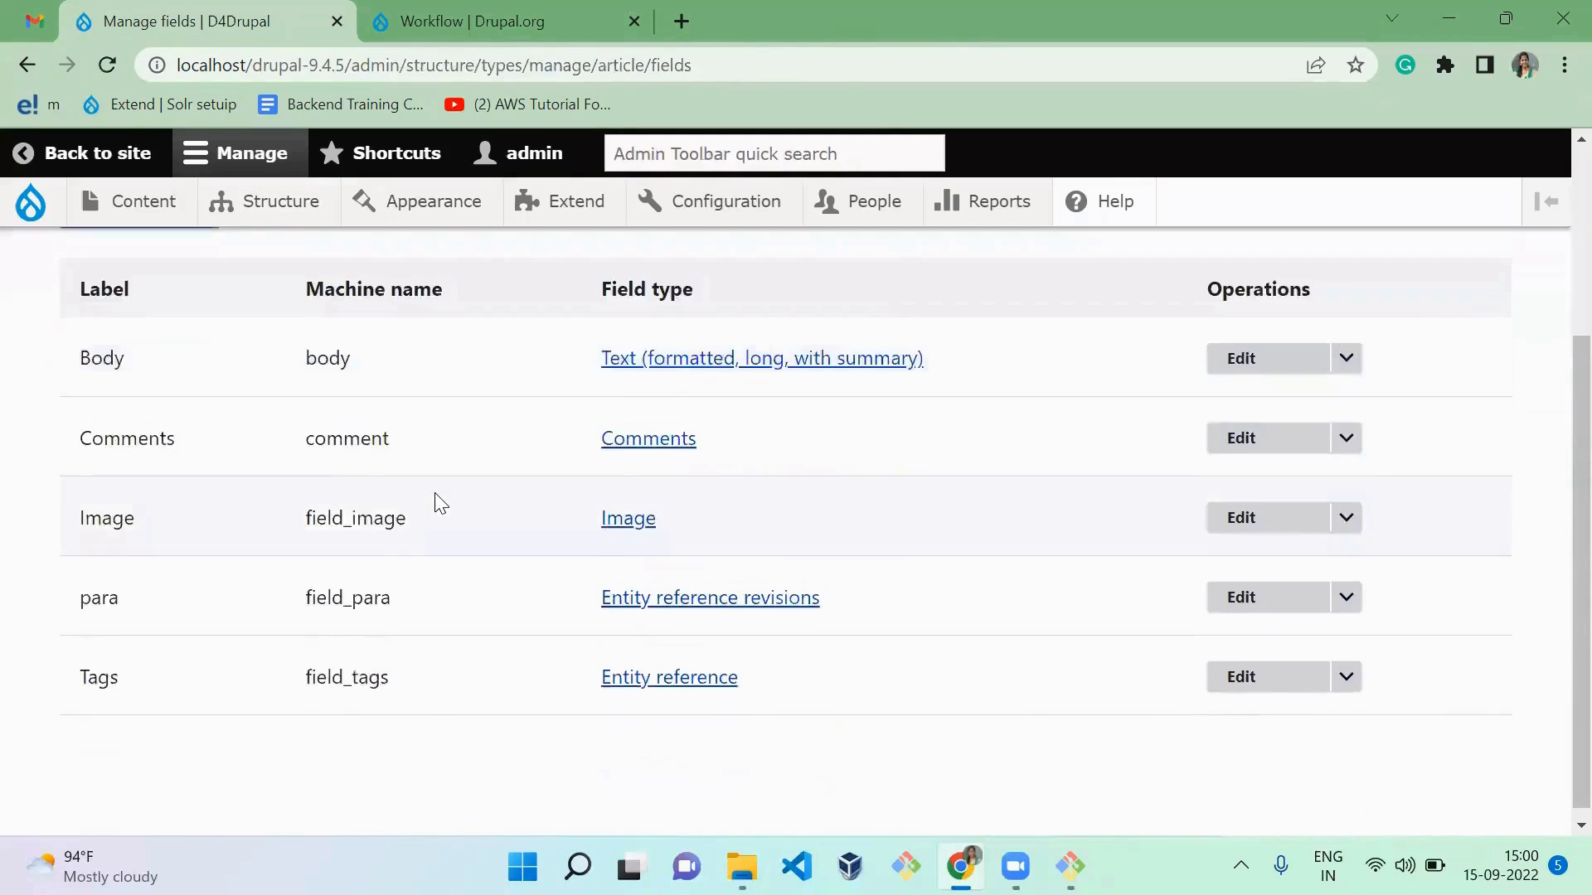
{"action": "scroll", "coordinate": [436, 502], "scroll_direction": "up", "scroll_amount": 3}
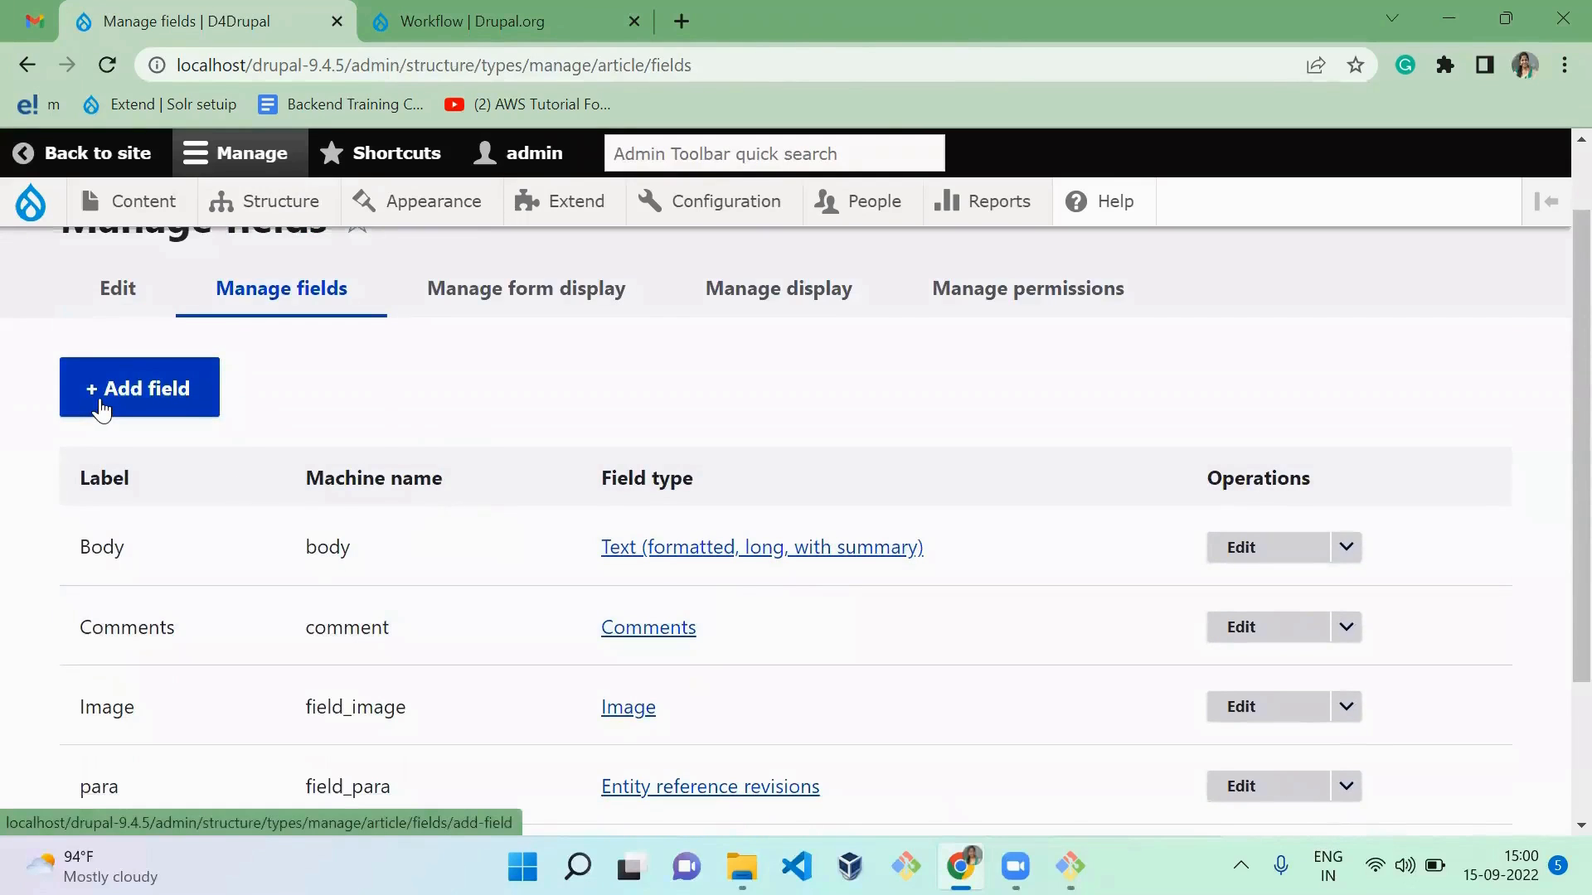
Step: Add a Workflow state field labelled "State Transition" to the Article content type and continue to its storage settings
{"action": "left_click", "coordinate": [177, 409]}
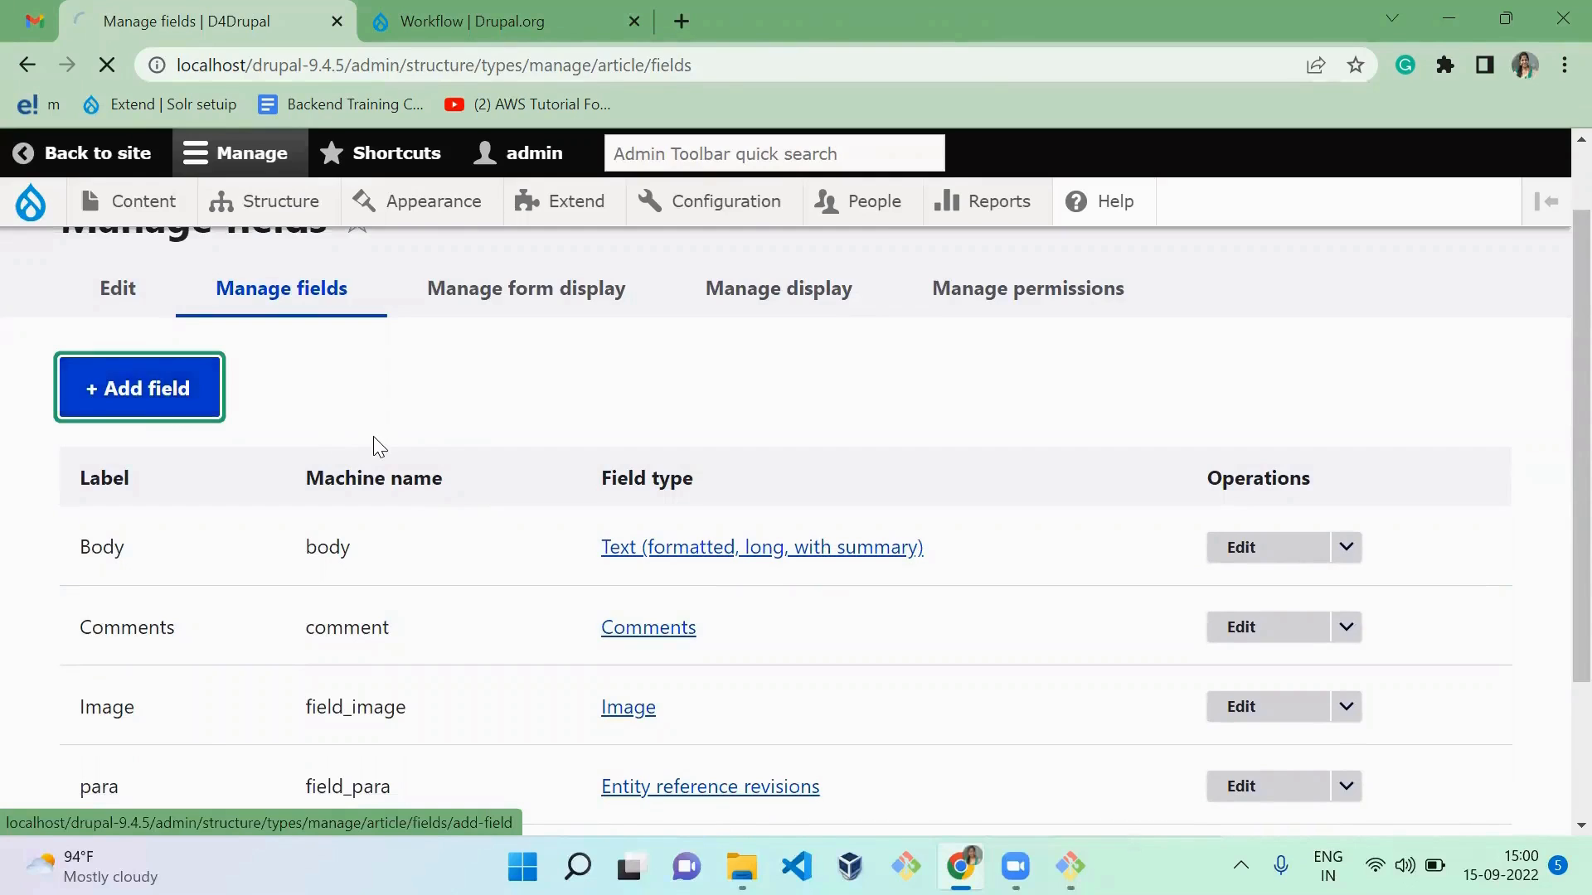
{"action": "left_click", "coordinate": [338, 495]}
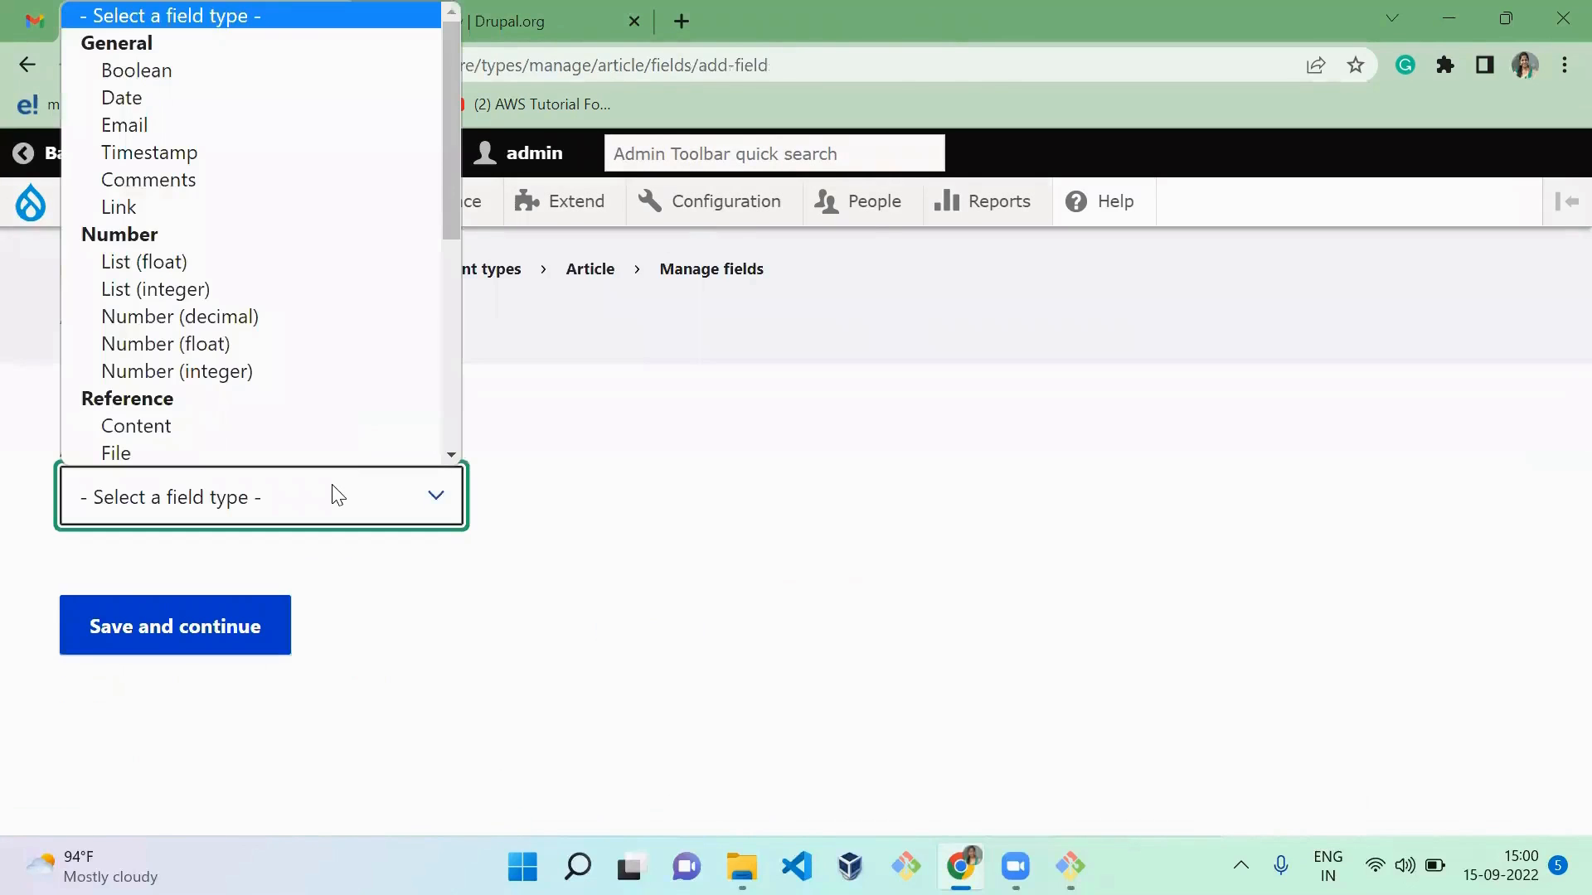
{"action": "key", "text": "w"}
{"action": "key", "text": "Return"}
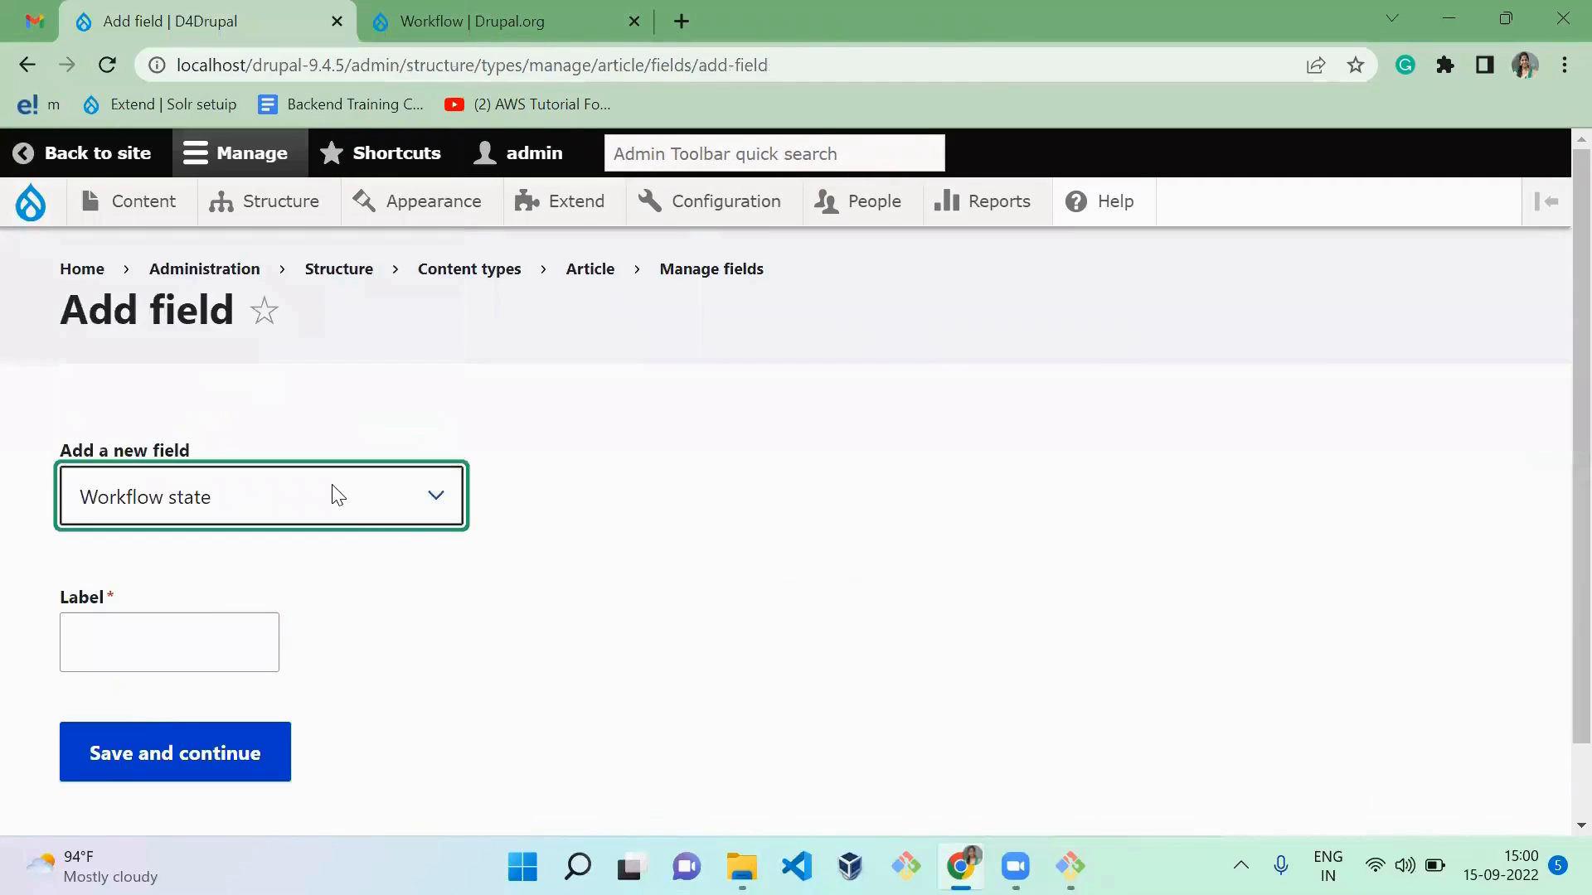
{"action": "left_click", "coordinate": [195, 644]}
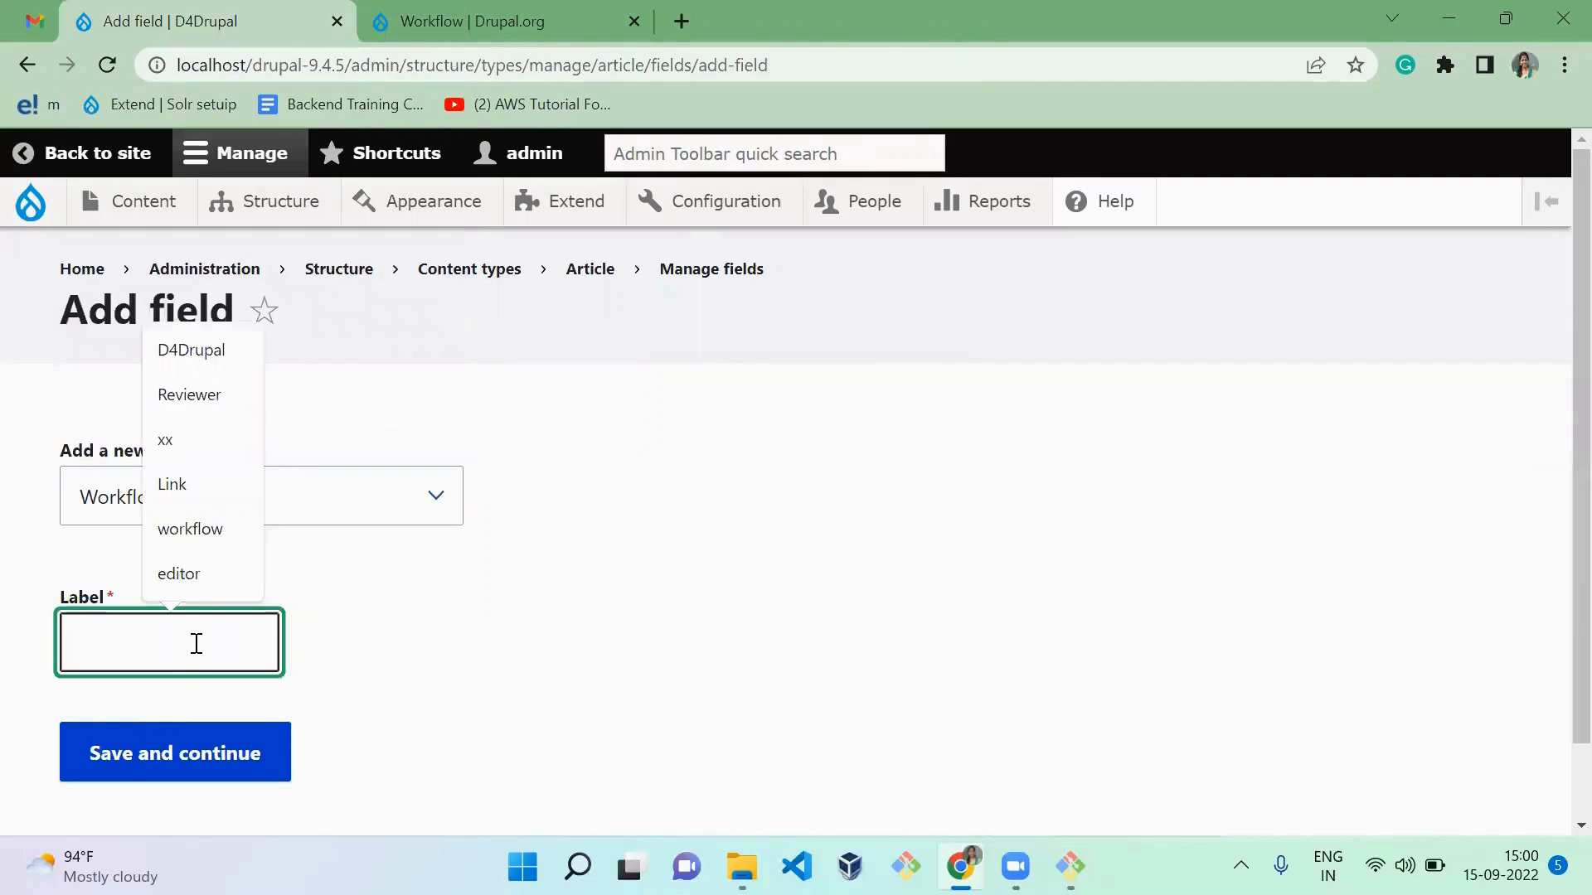
{"action": "type", "text": "State "}
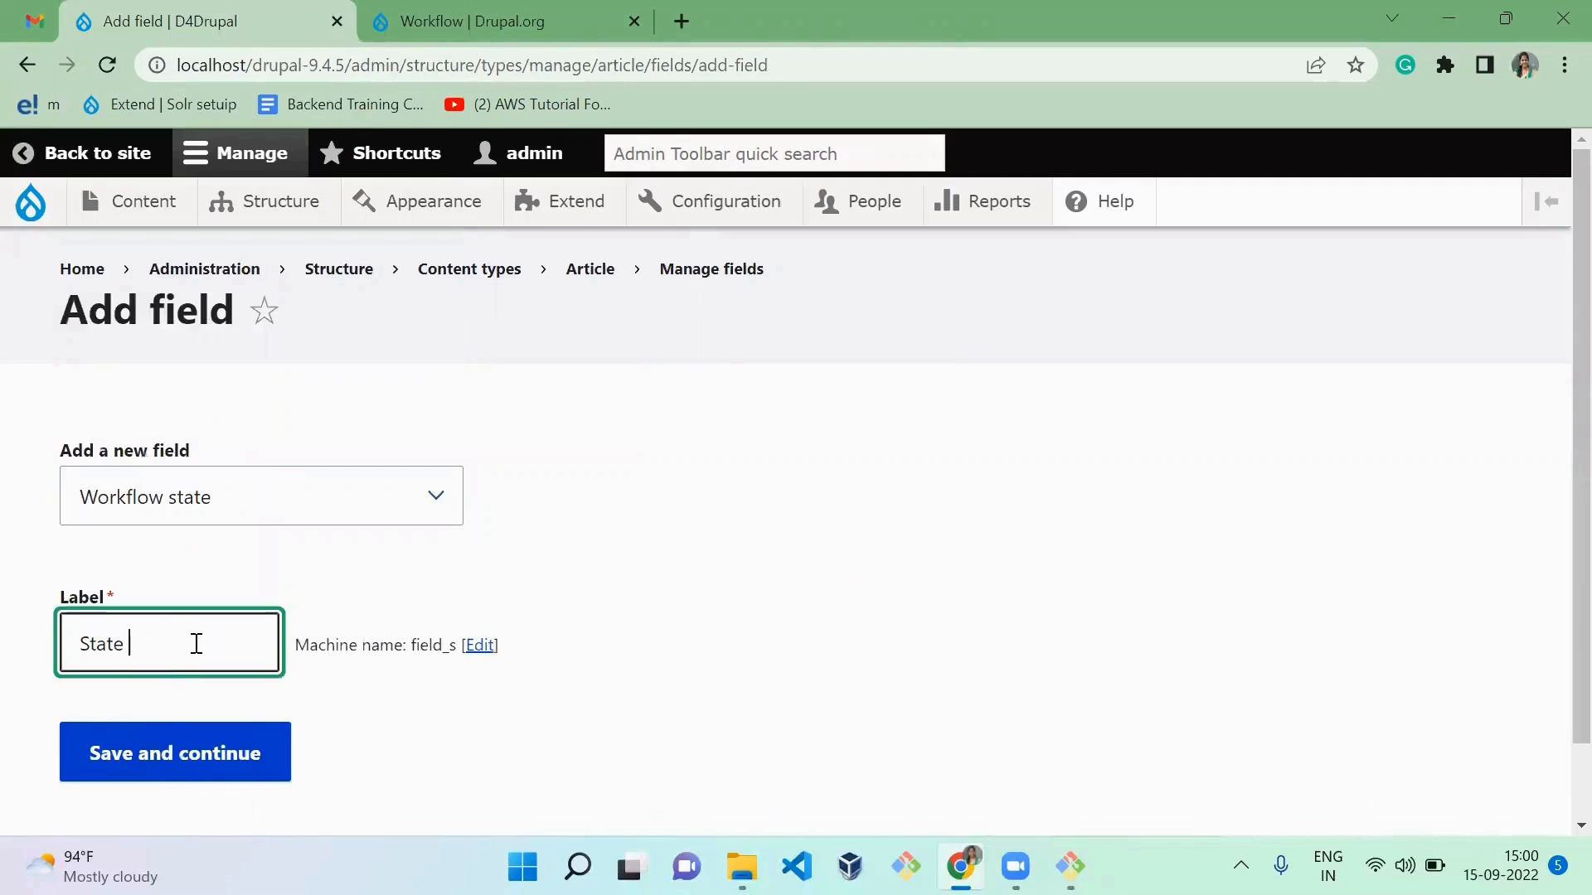
{"action": "type", "text": "Transition"}
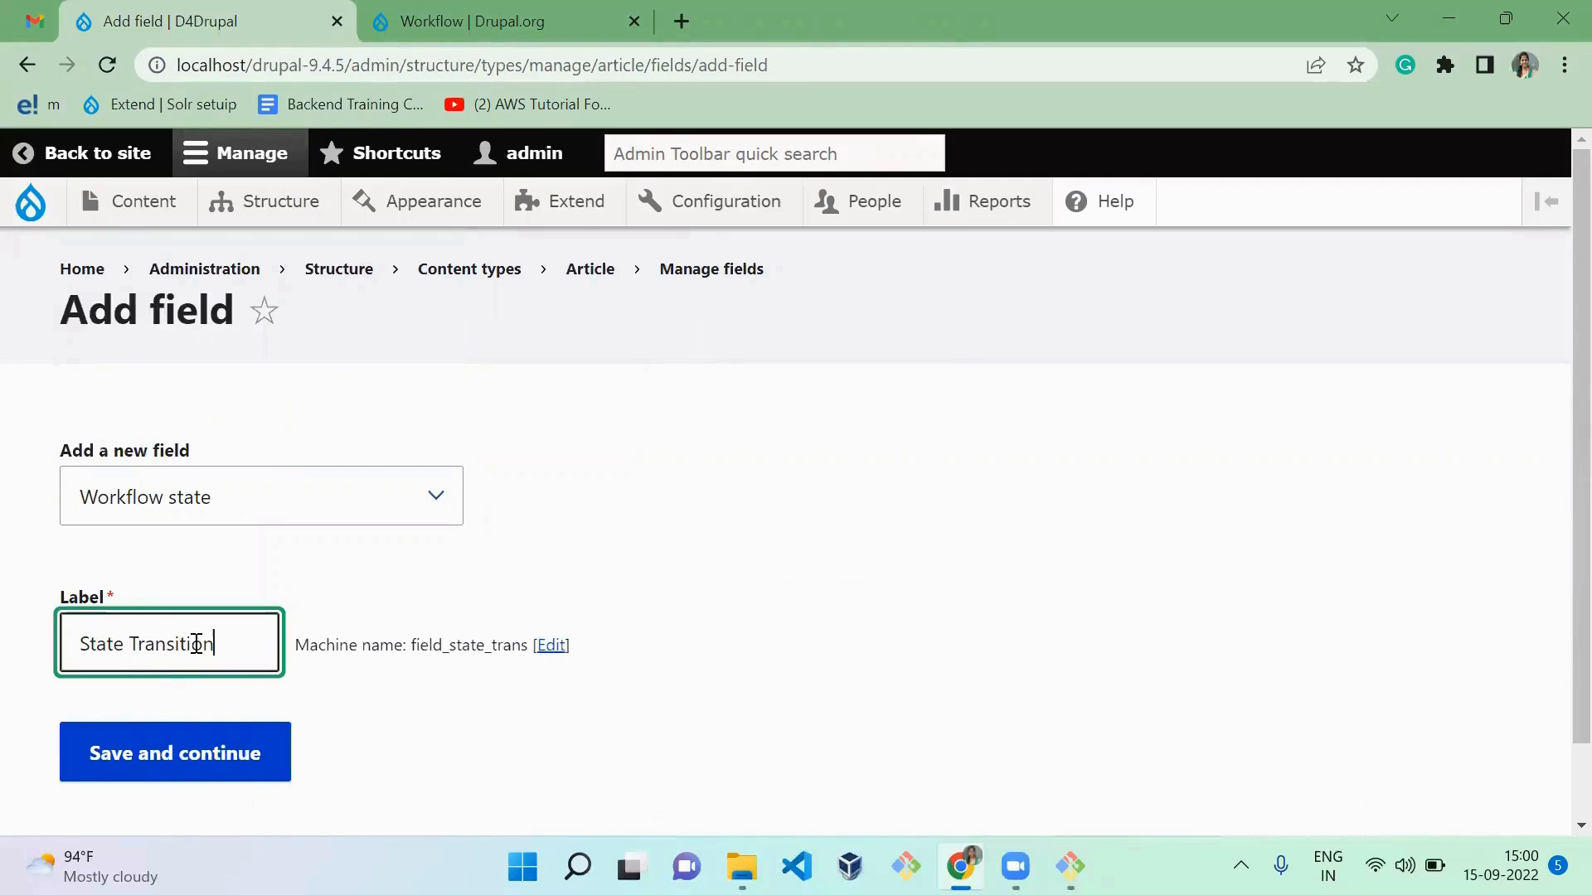
{"action": "left_click", "coordinate": [221, 780]}
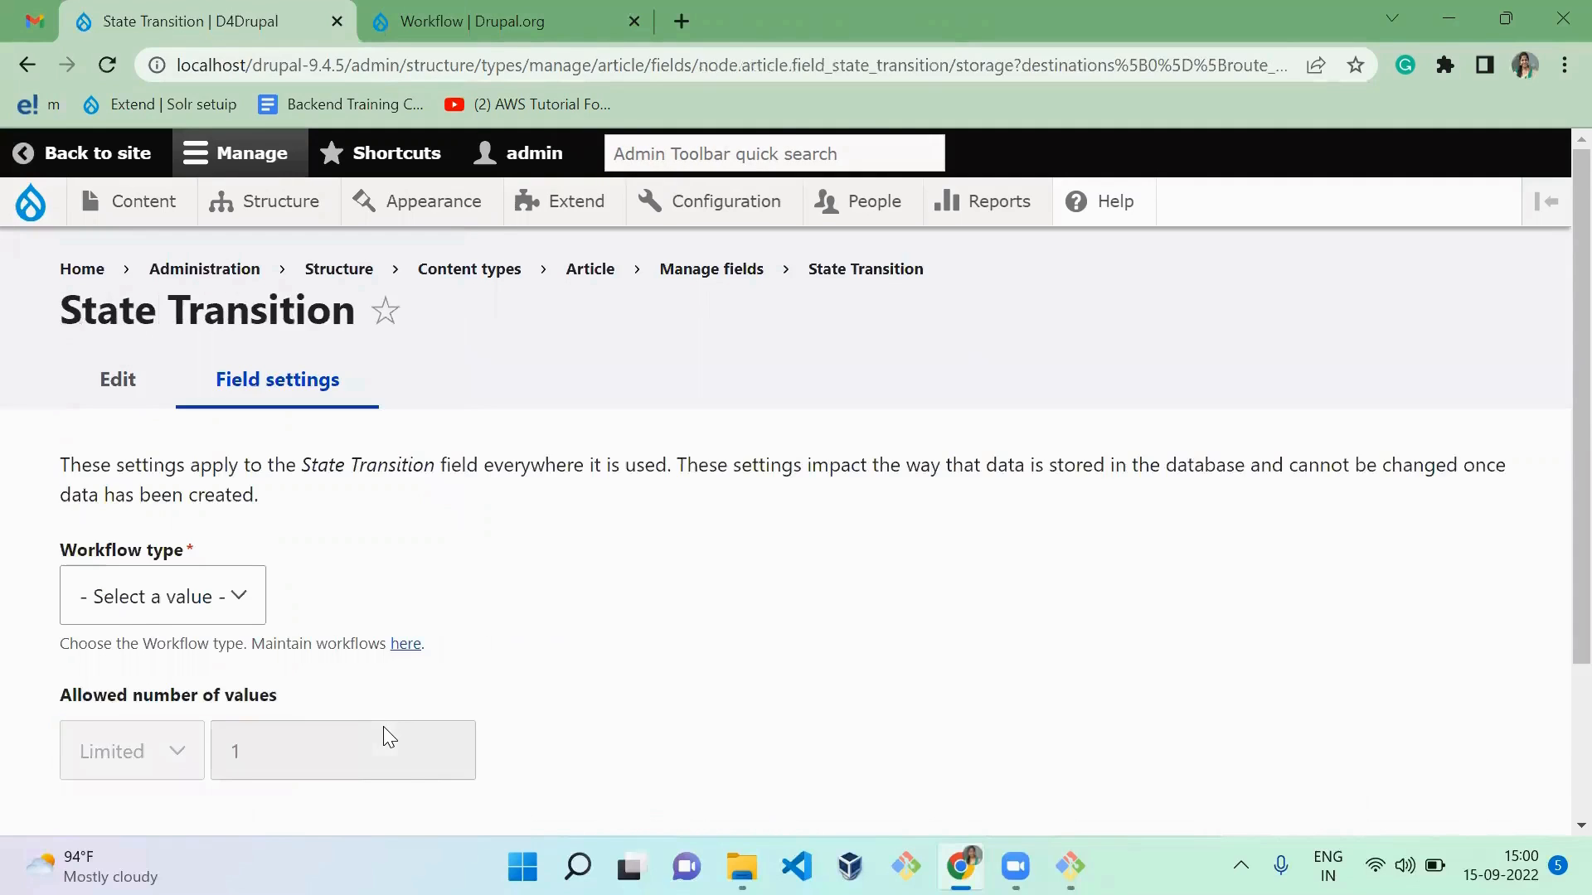
Step: Set the State Transition field's workflow type to "Workflow demo" and save the storage settings
{"action": "scroll", "coordinate": [383, 726], "scroll_direction": "down", "scroll_amount": 2}
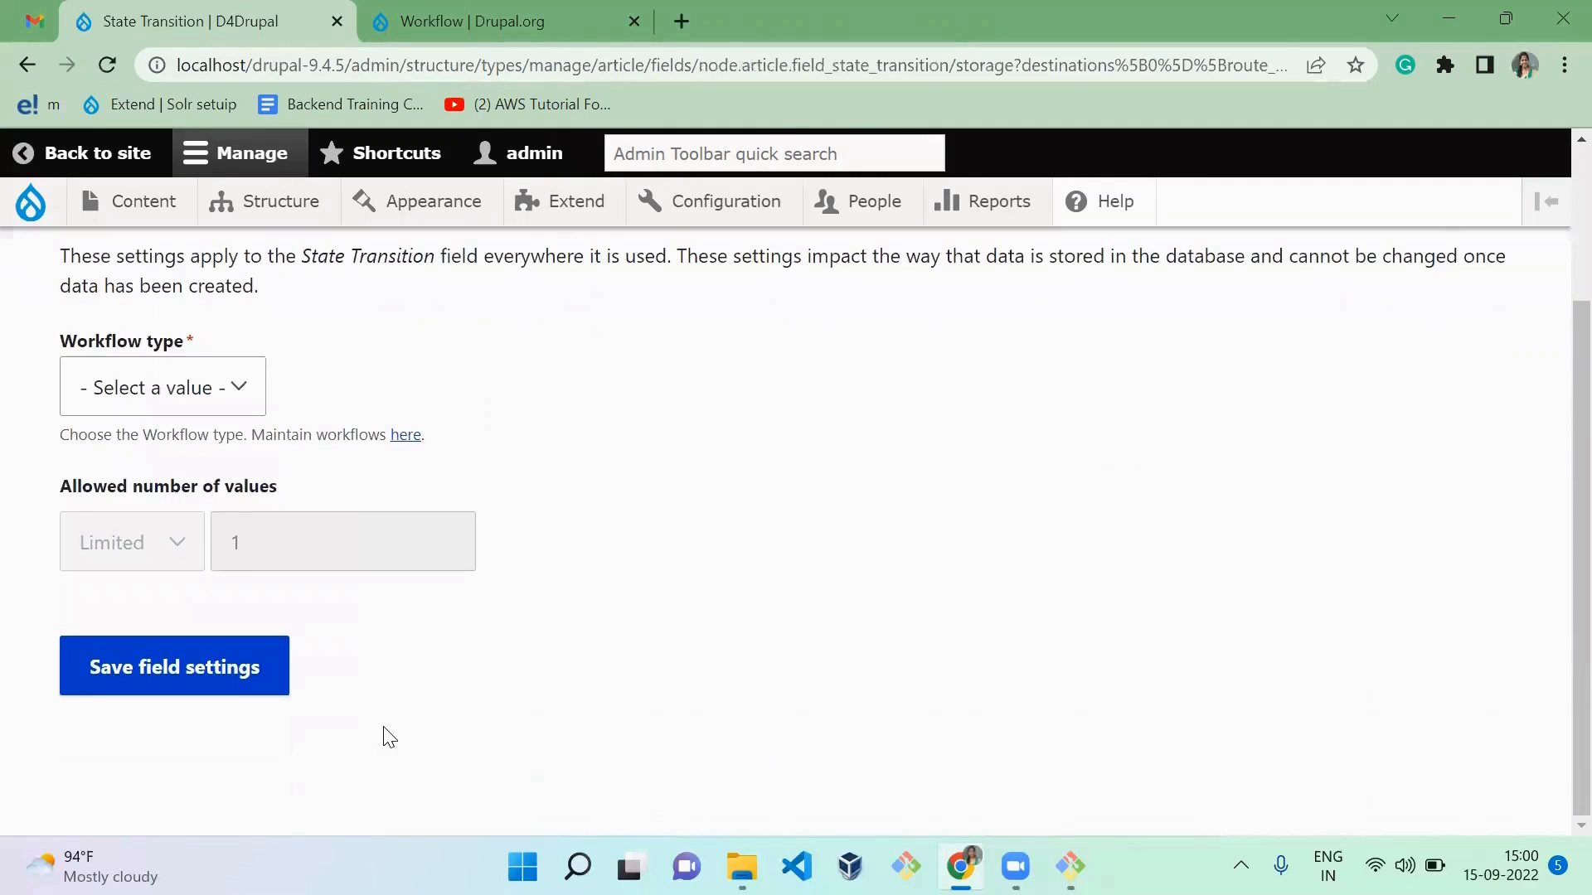
{"action": "left_click", "coordinate": [192, 377]}
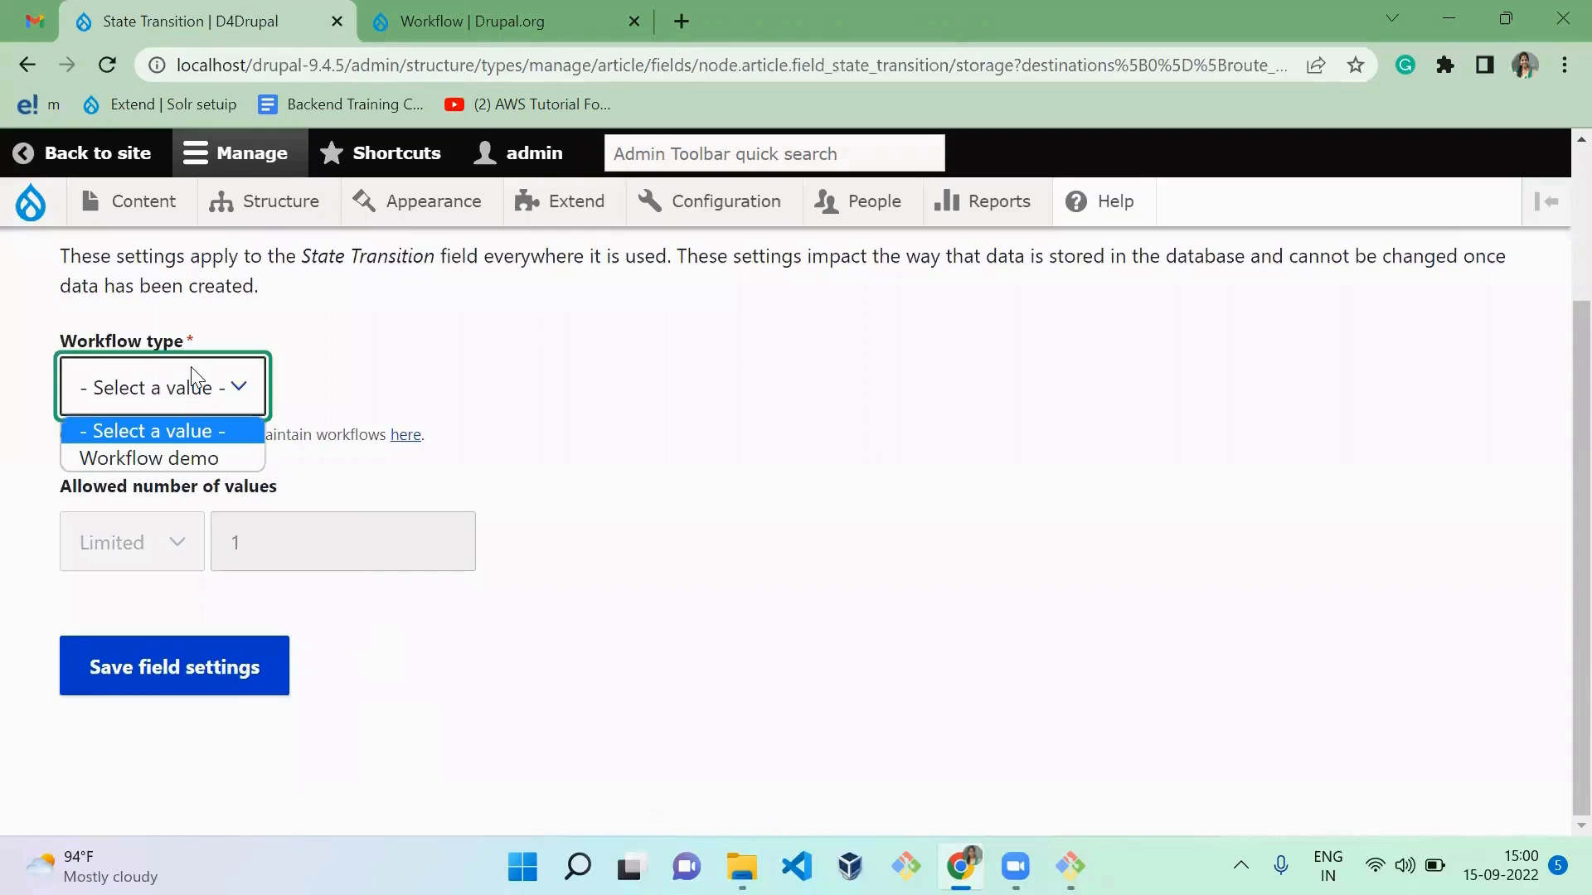
{"action": "left_click", "coordinate": [183, 458]}
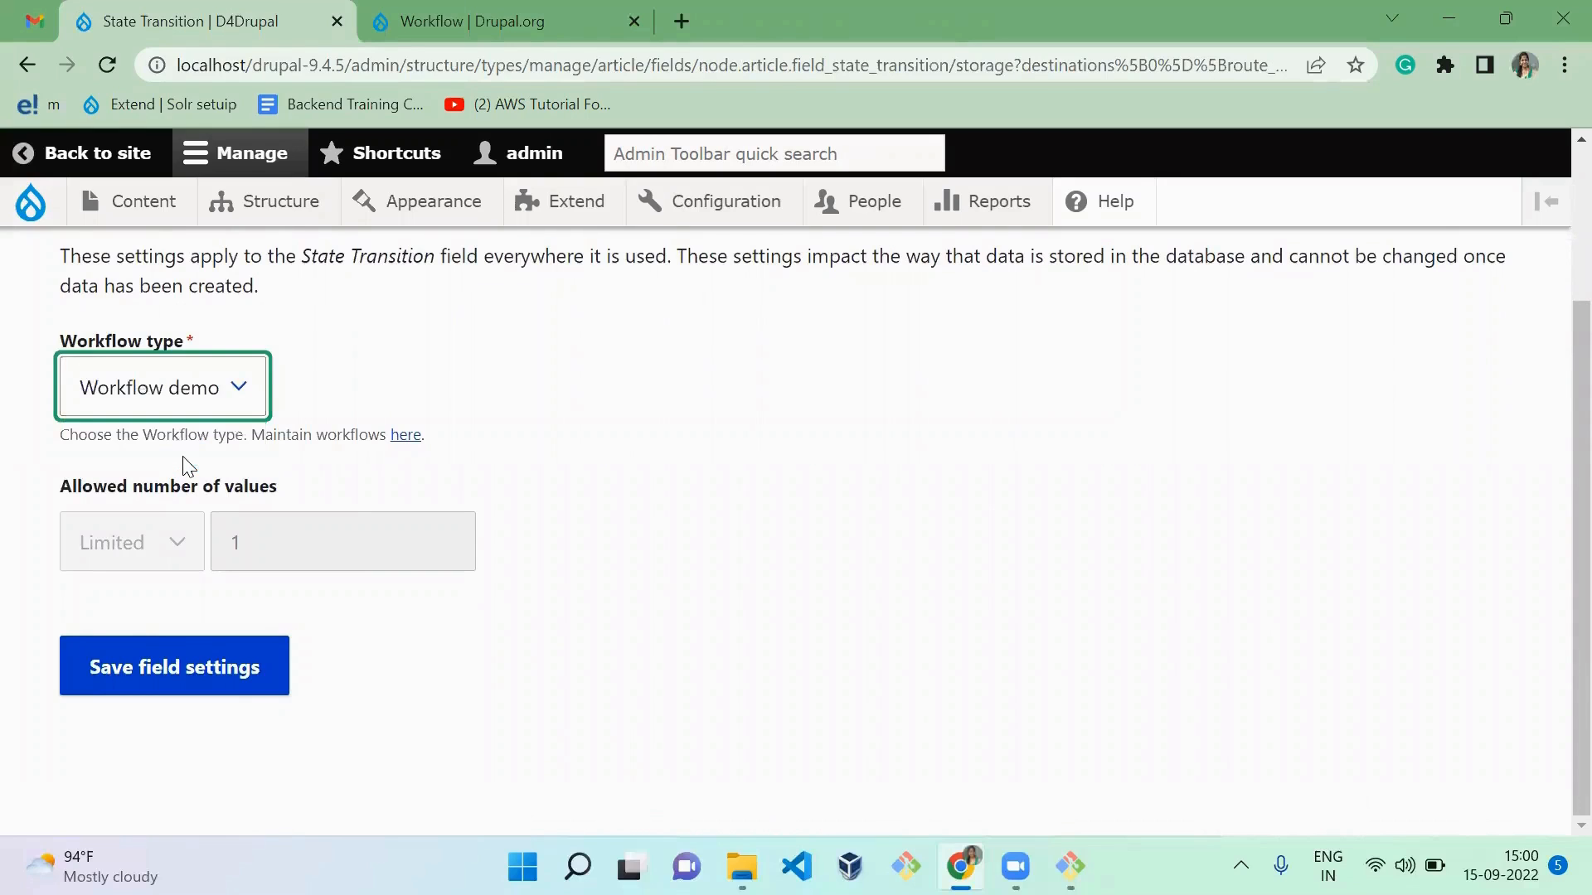
{"action": "left_click", "coordinate": [138, 663]}
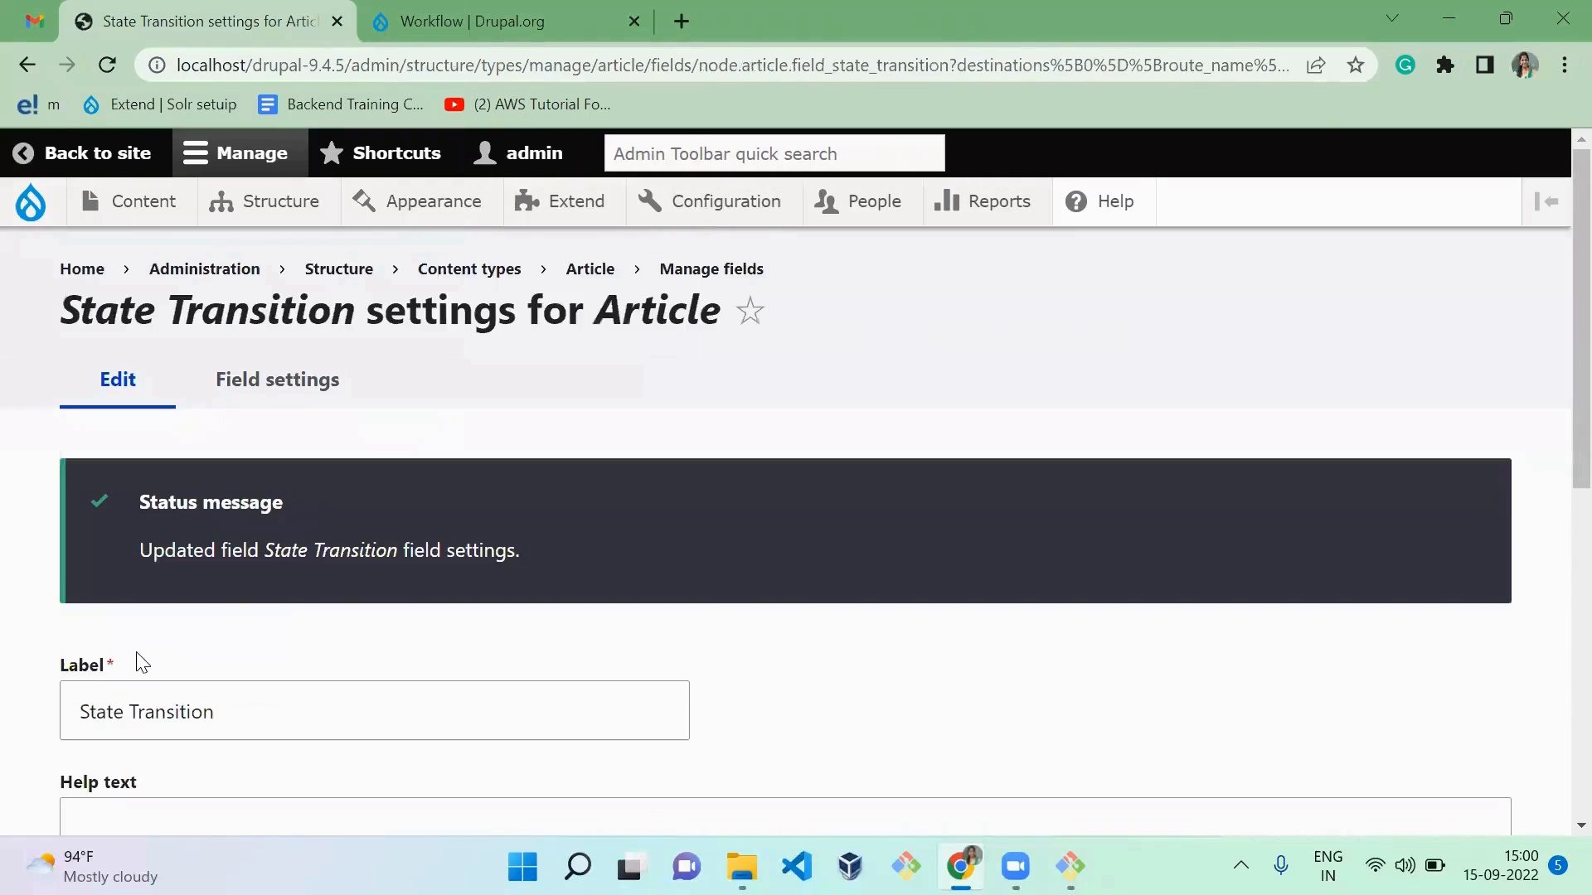
Step: Save the State Transition field's Article settings with their default values
{"action": "scroll", "coordinate": [1552, 298], "scroll_direction": "down", "scroll_amount": 4}
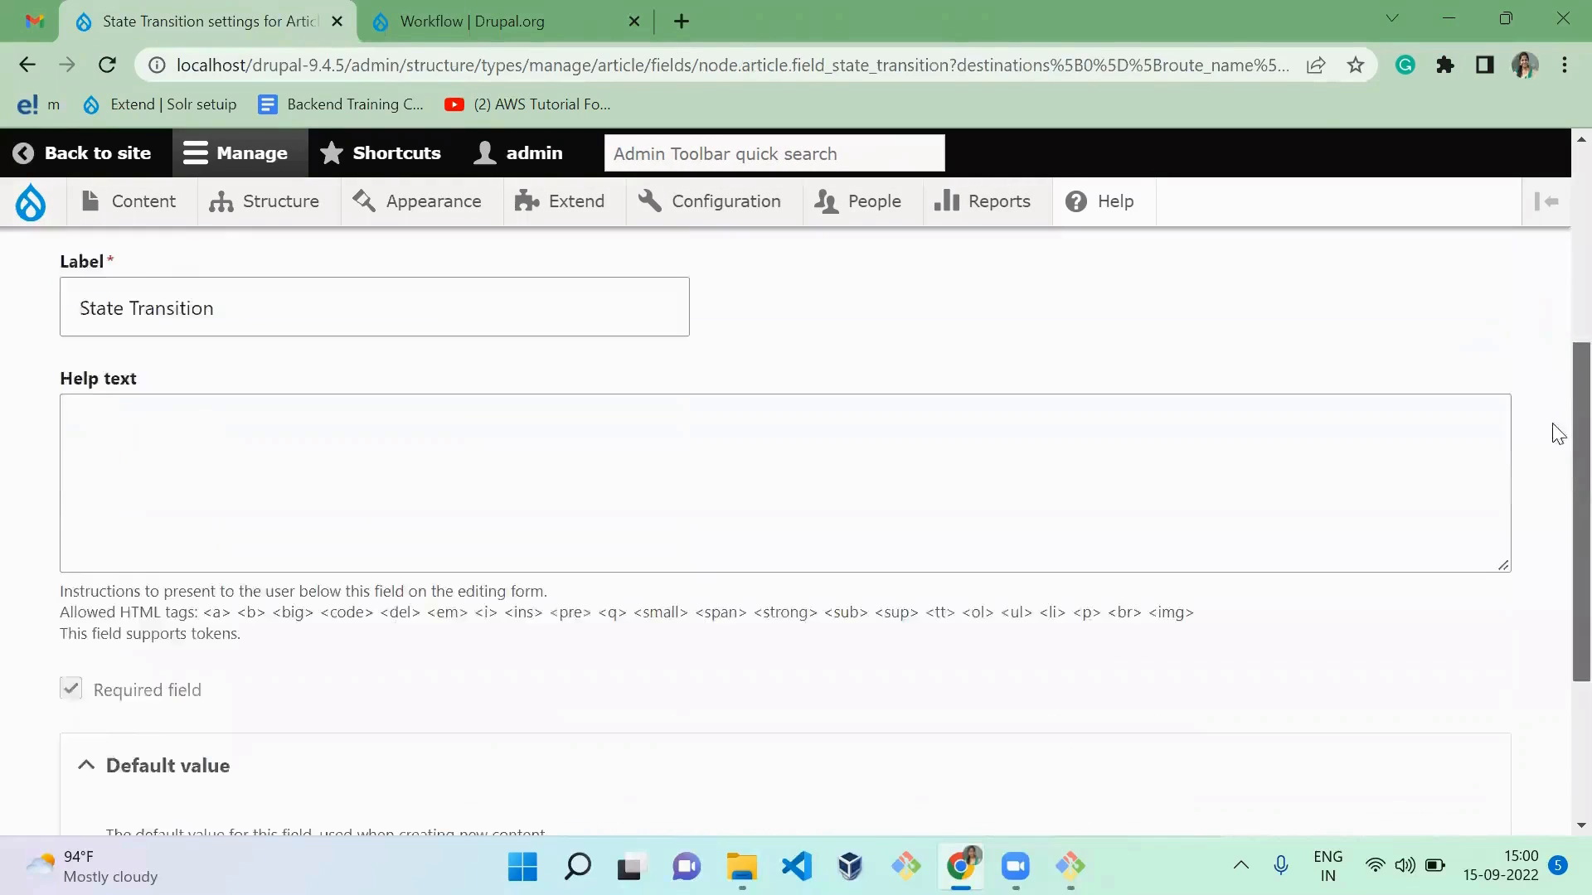
{"action": "scroll", "coordinate": [1557, 432], "scroll_direction": "down", "scroll_amount": 3}
{"action": "left_click", "coordinate": [136, 675]}
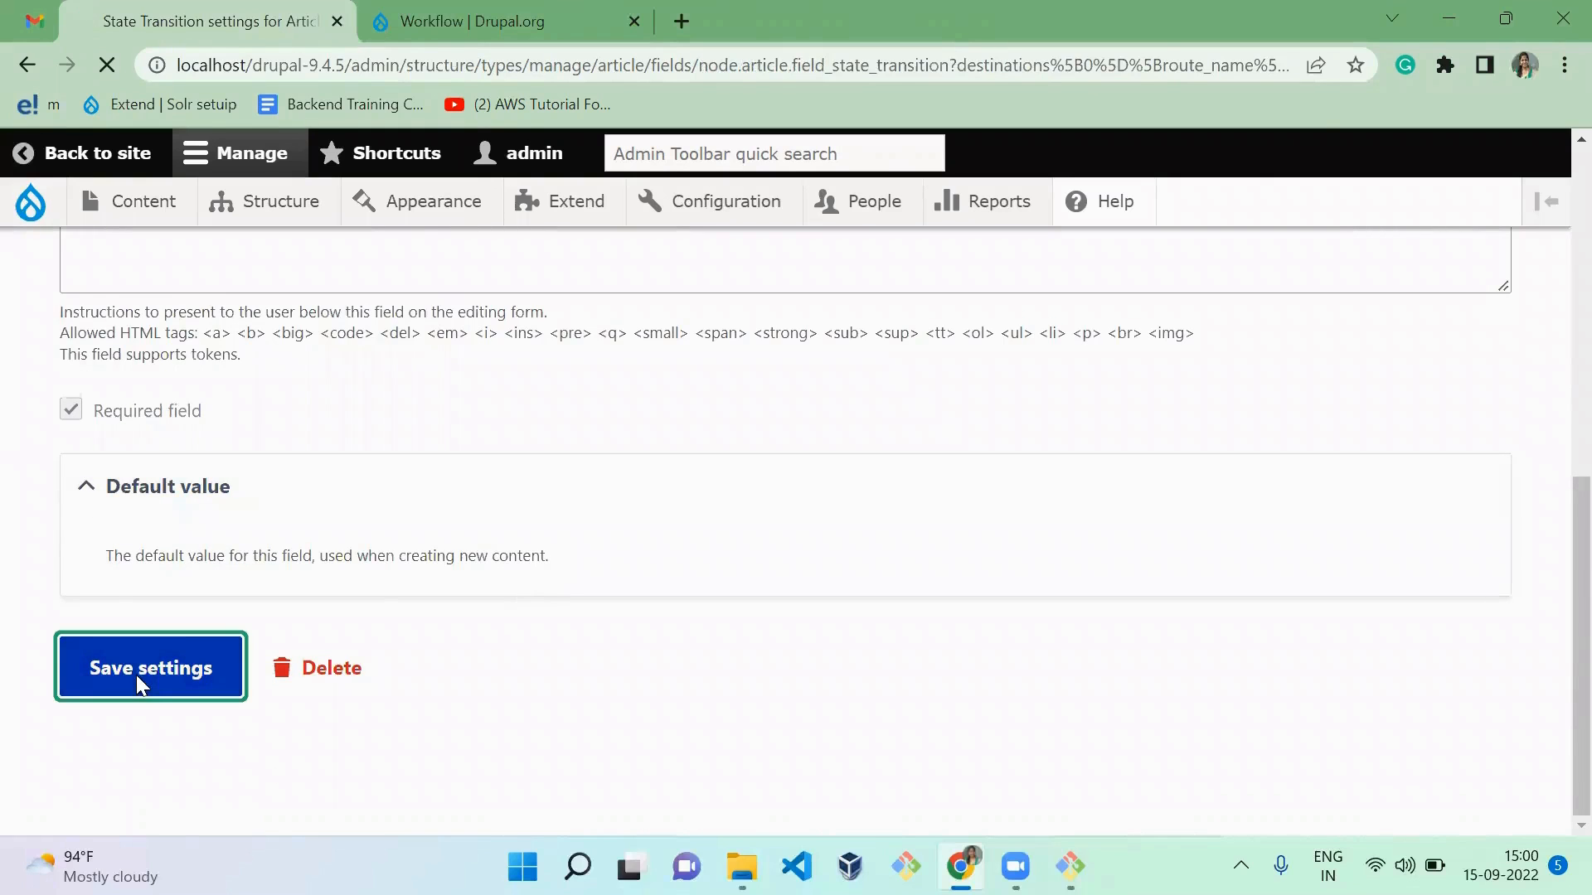
Step: Move the State Transition field directly above Published in the Article form display and save the order
{"action": "left_click", "coordinate": [539, 390]}
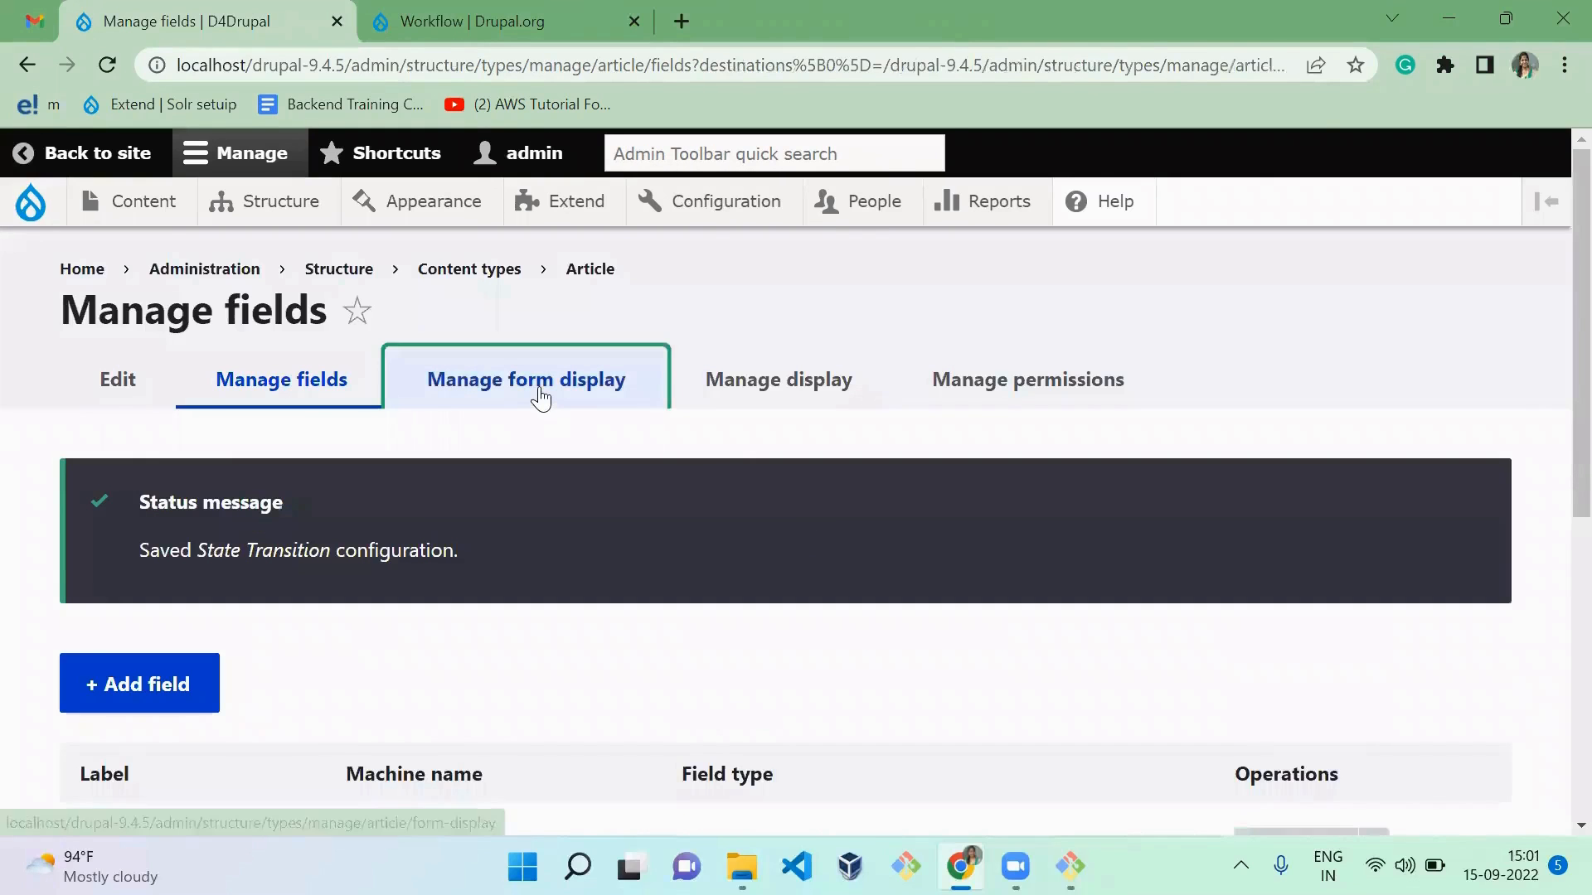
{"action": "scroll", "coordinate": [536, 600], "scroll_direction": "down", "scroll_amount": 1}
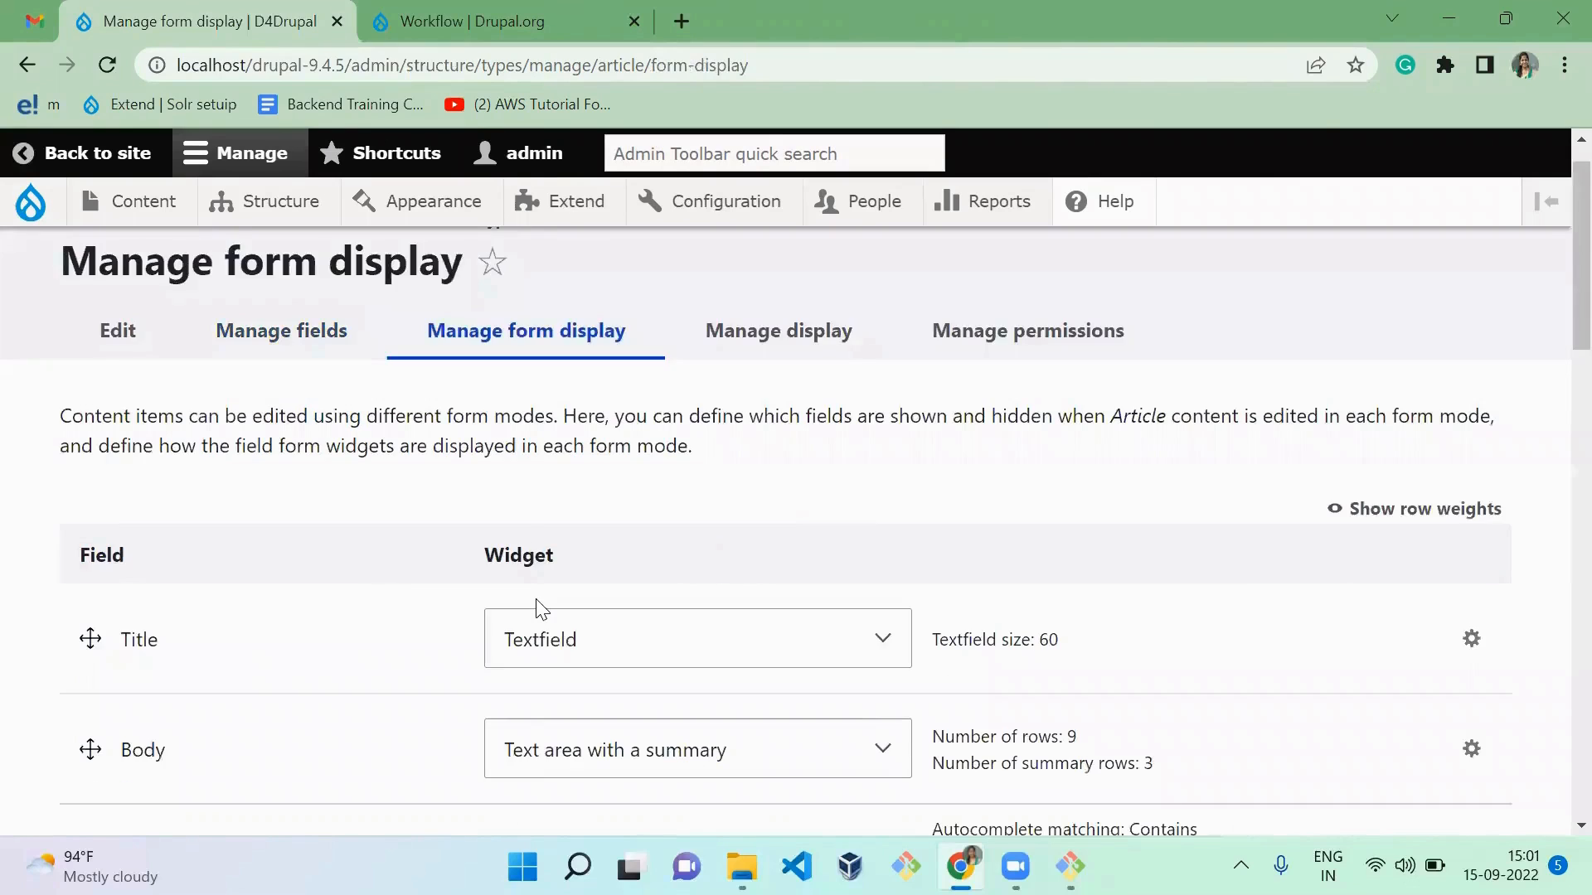
{"action": "scroll", "coordinate": [539, 609], "scroll_direction": "down", "scroll_amount": 10}
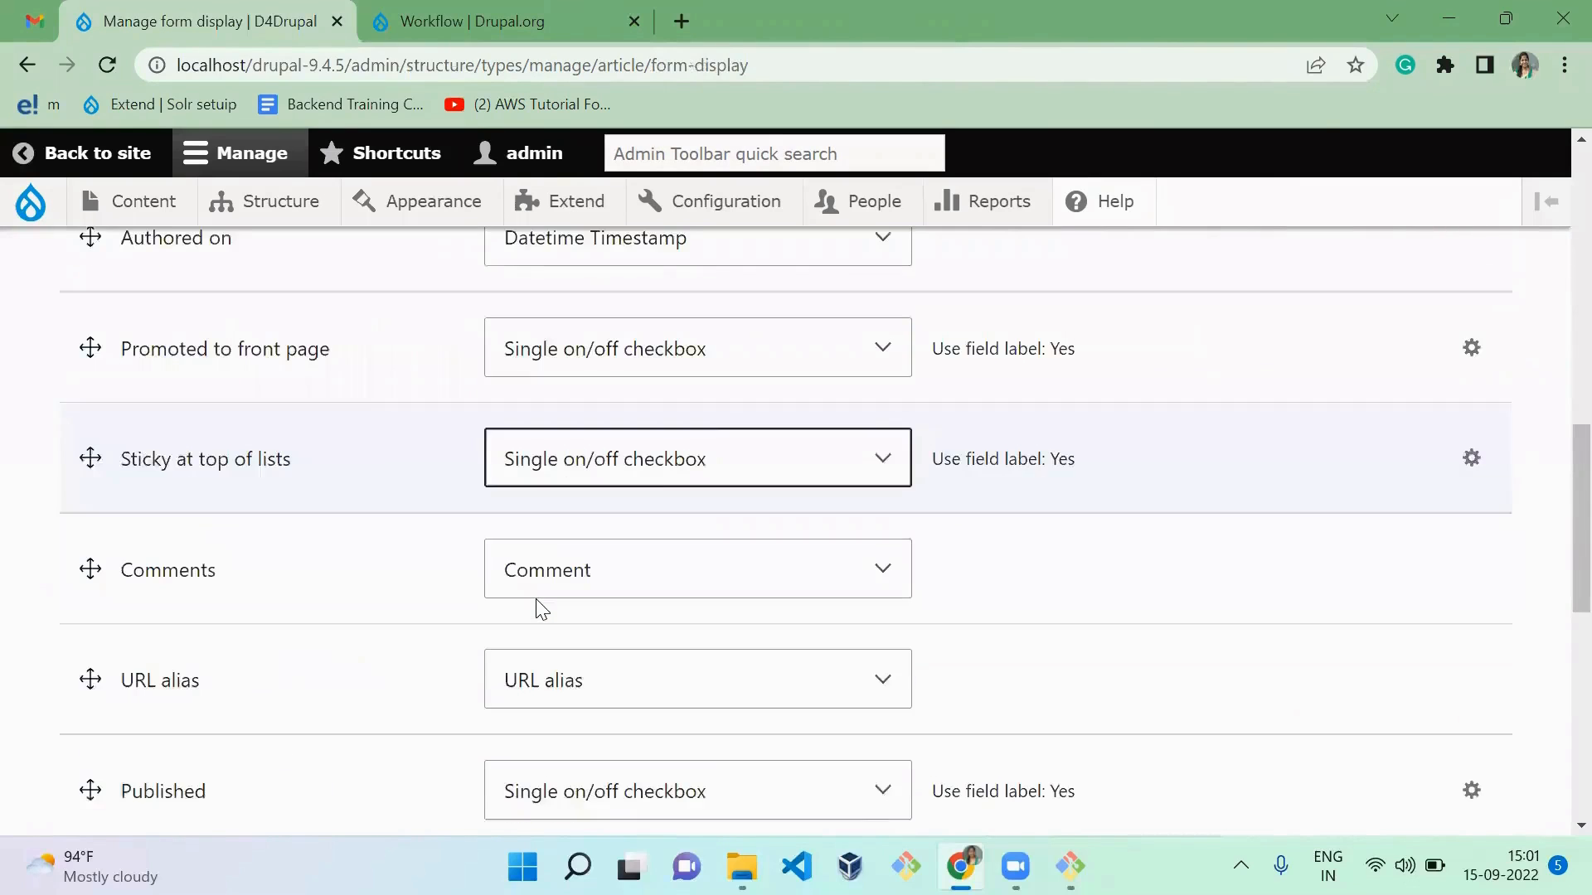
{"action": "scroll", "coordinate": [542, 609], "scroll_direction": "down", "scroll_amount": 6}
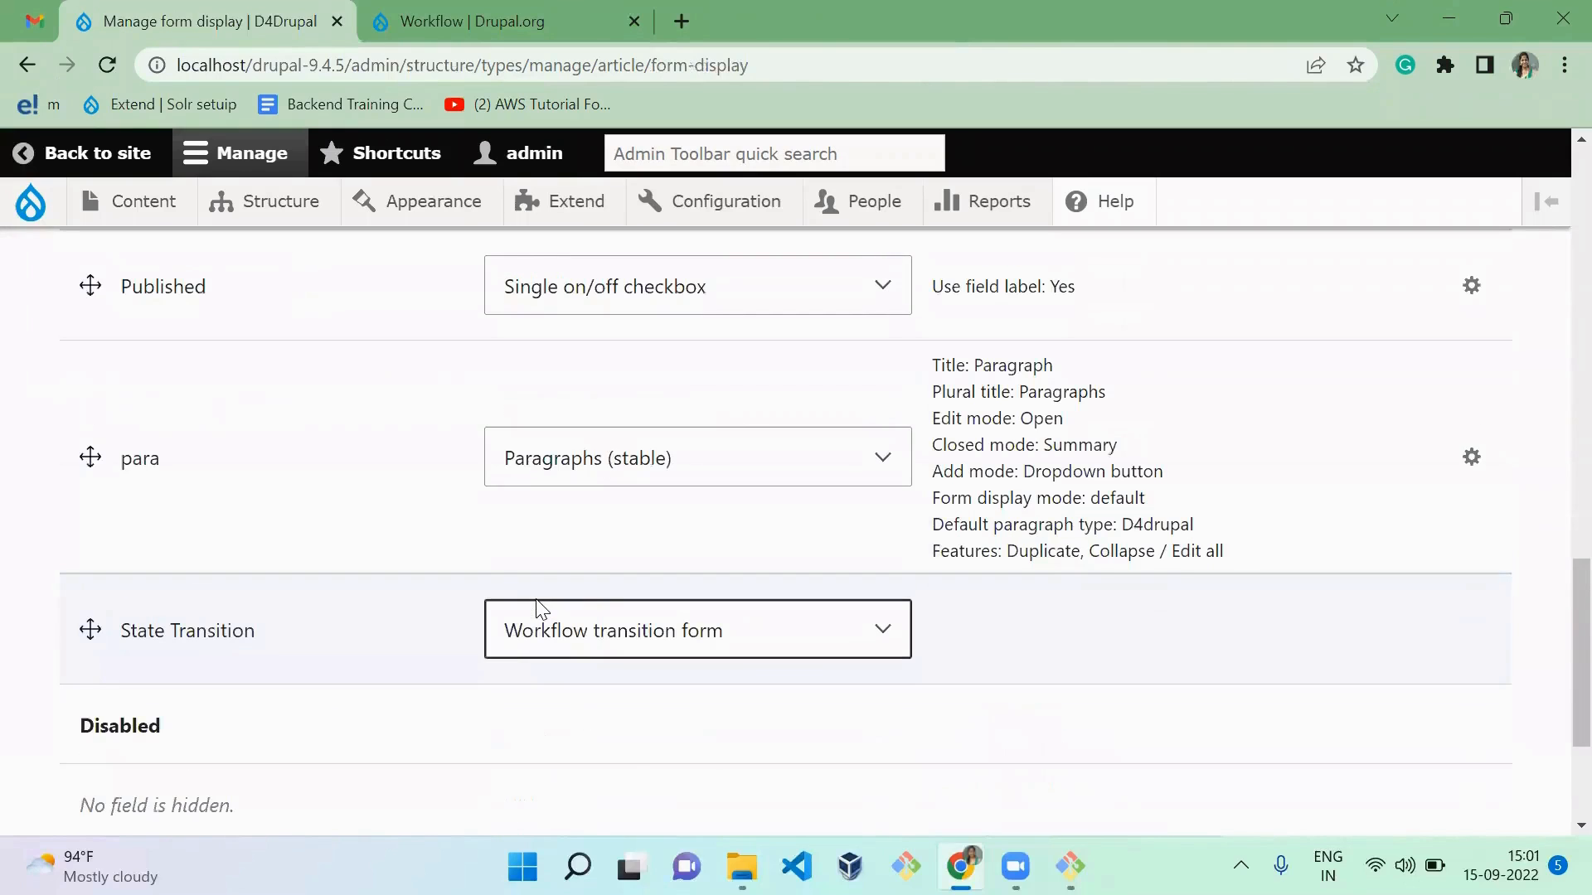
{"action": "left_click_drag", "start_coordinate": [87, 630], "coordinate": [232, 392]}
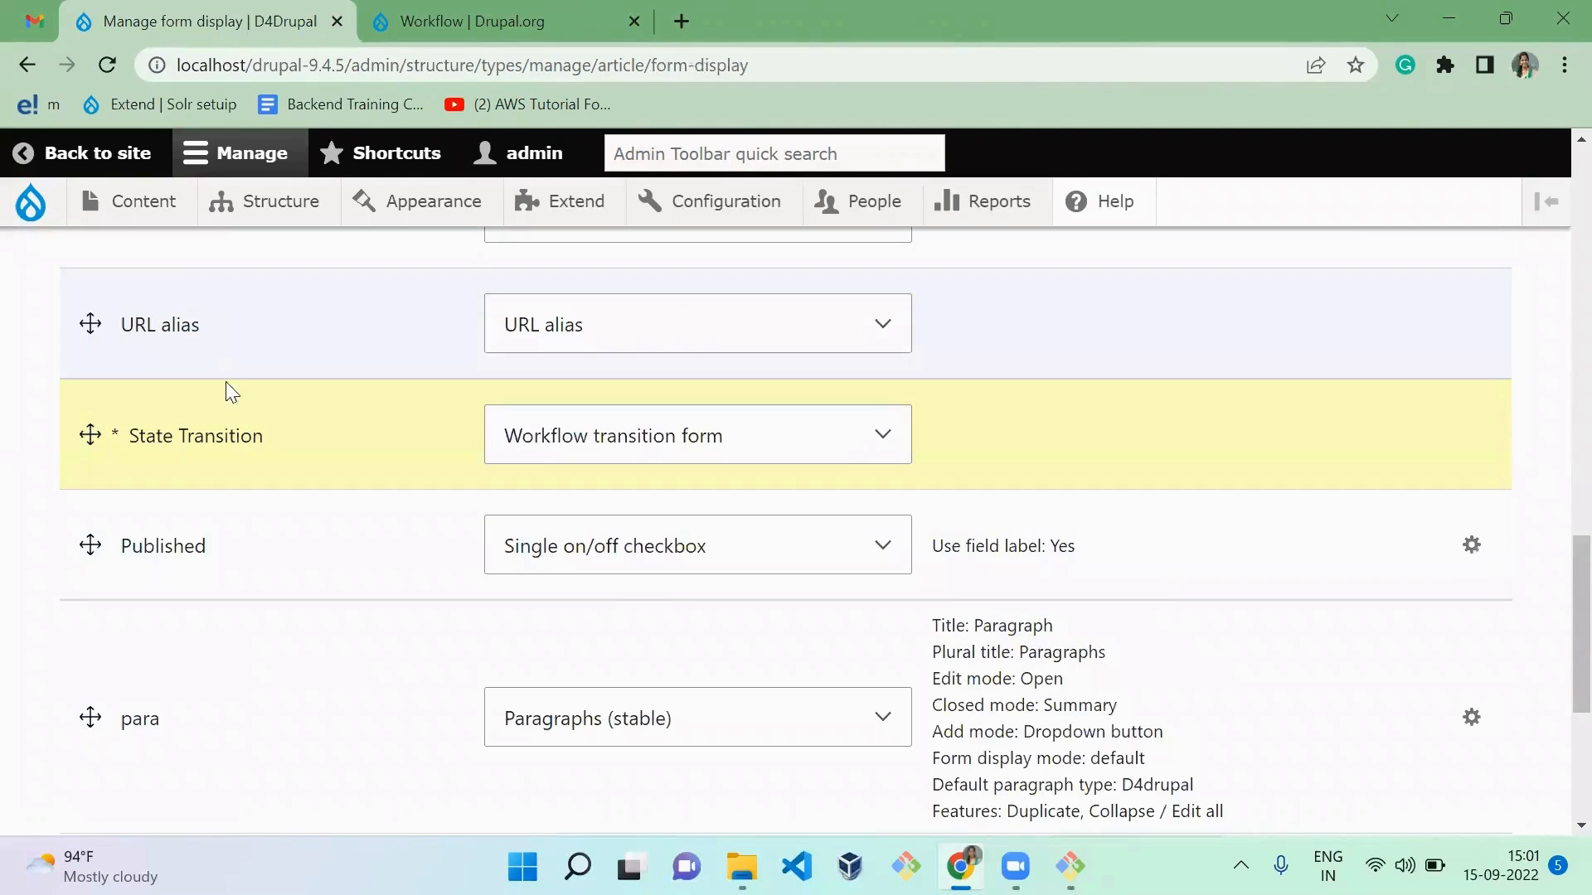
{"action": "scroll", "coordinate": [277, 714], "scroll_direction": "down", "scroll_amount": 5}
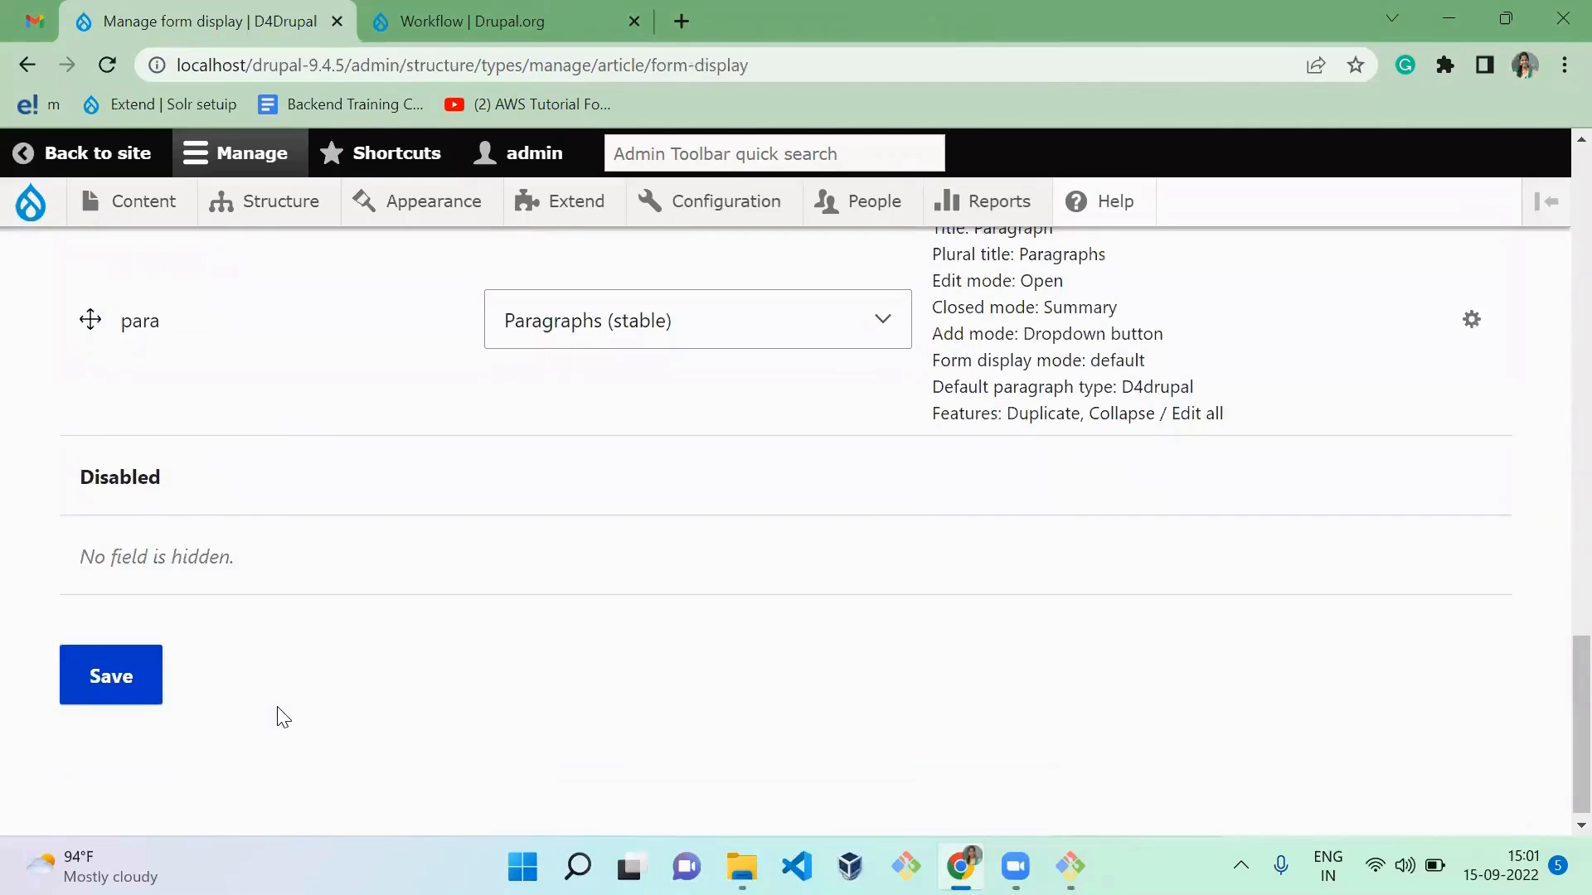
{"action": "left_click", "coordinate": [133, 659]}
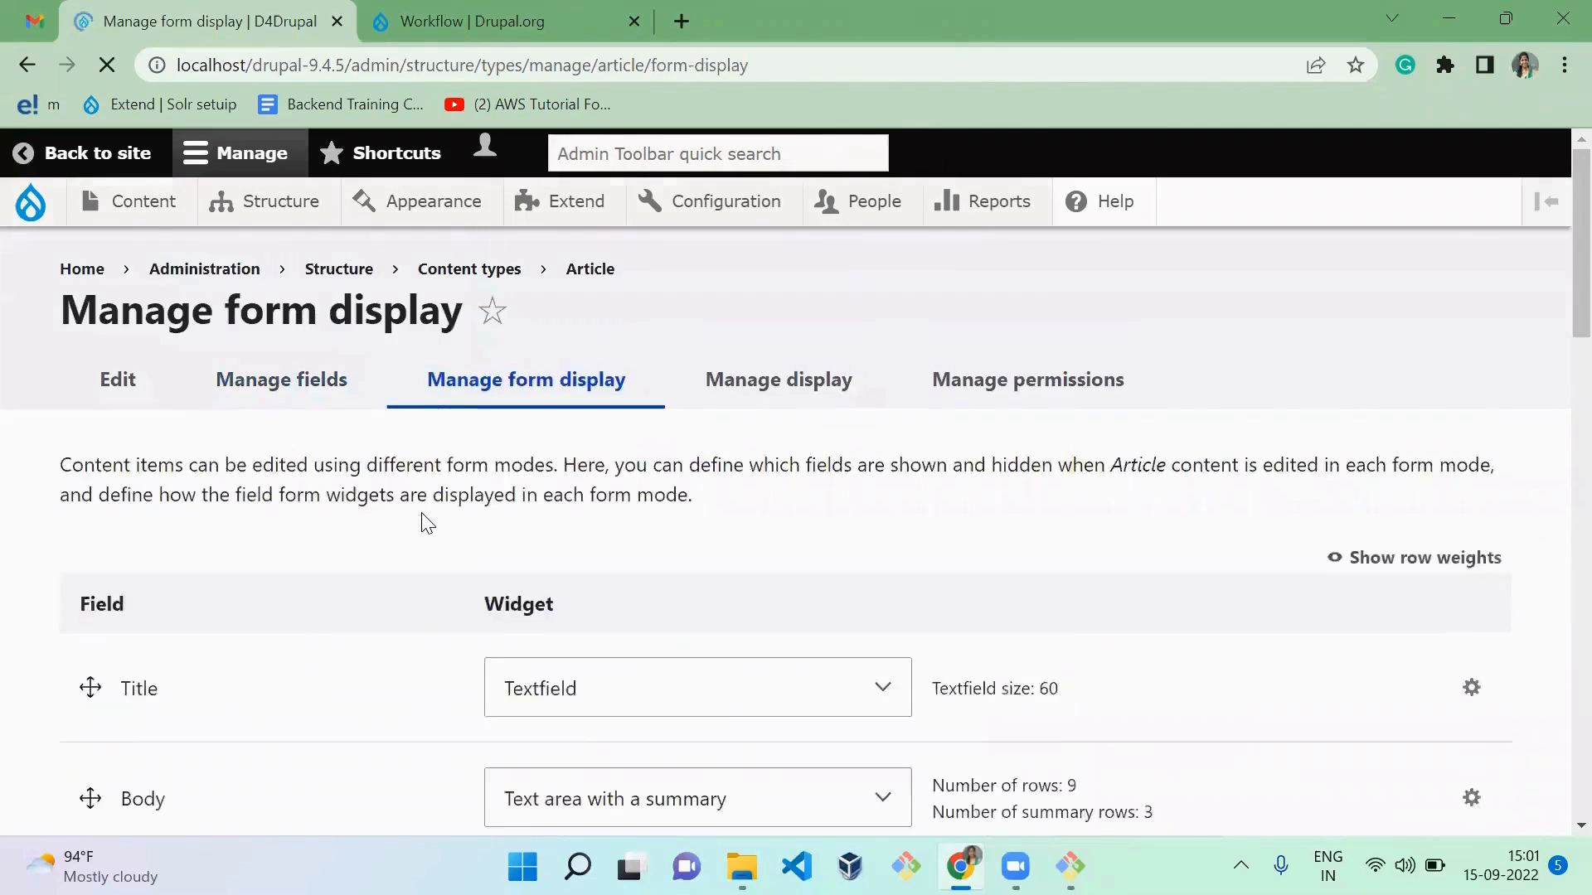
Step: Examine the State Transition field's label and format options in the Article content type's display settings
{"action": "left_click", "coordinate": [817, 336]}
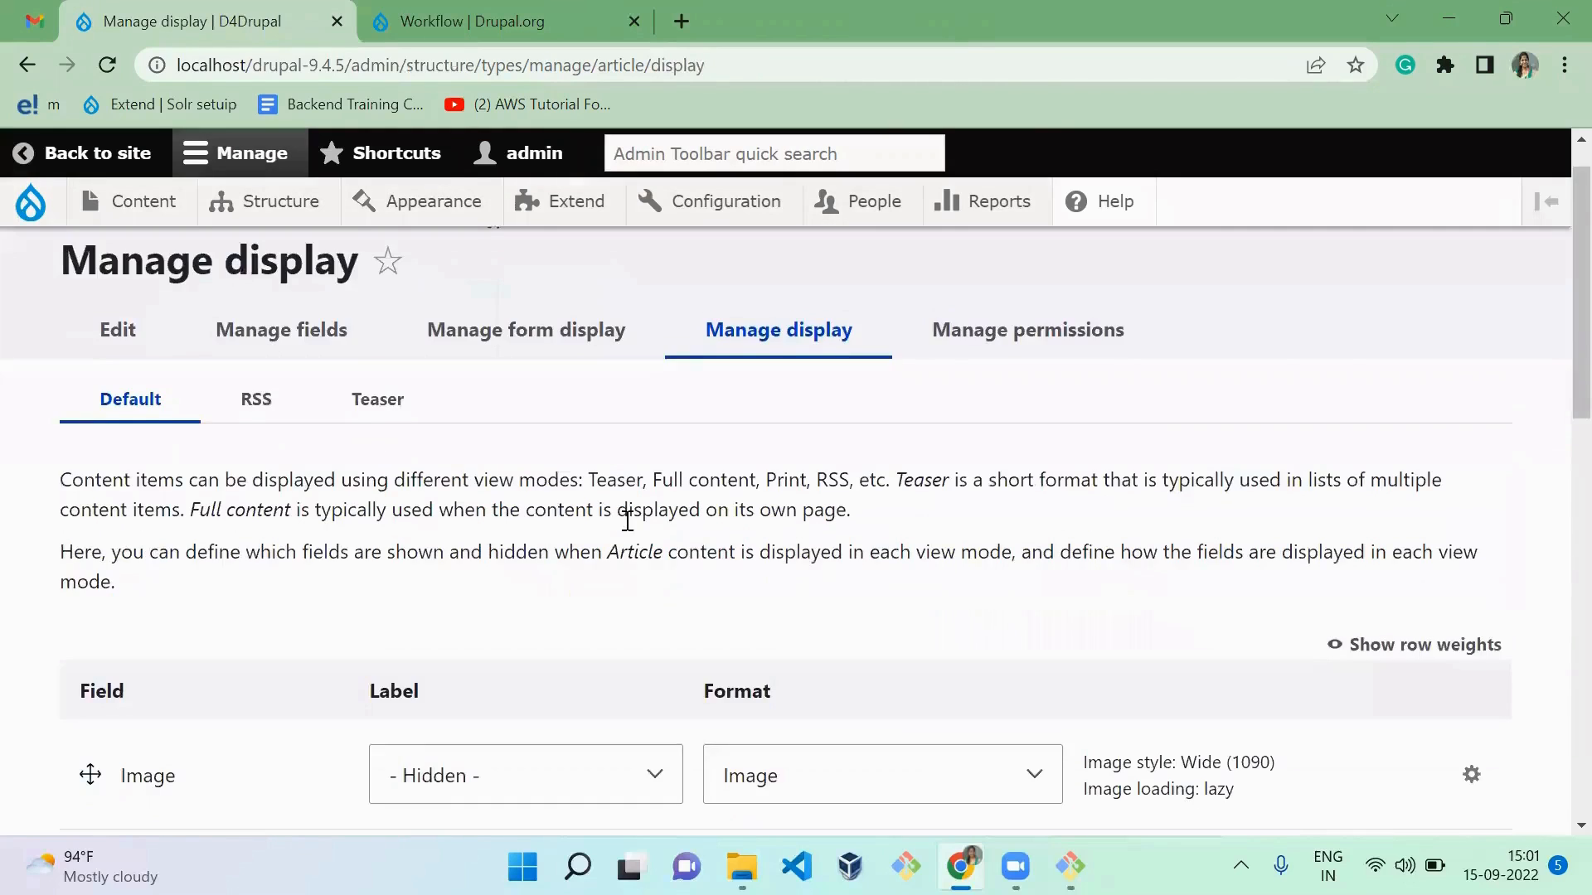
{"action": "scroll", "coordinate": [627, 520], "scroll_direction": "down", "scroll_amount": 10}
{"action": "scroll", "coordinate": [630, 530], "scroll_direction": "up", "scroll_amount": 1}
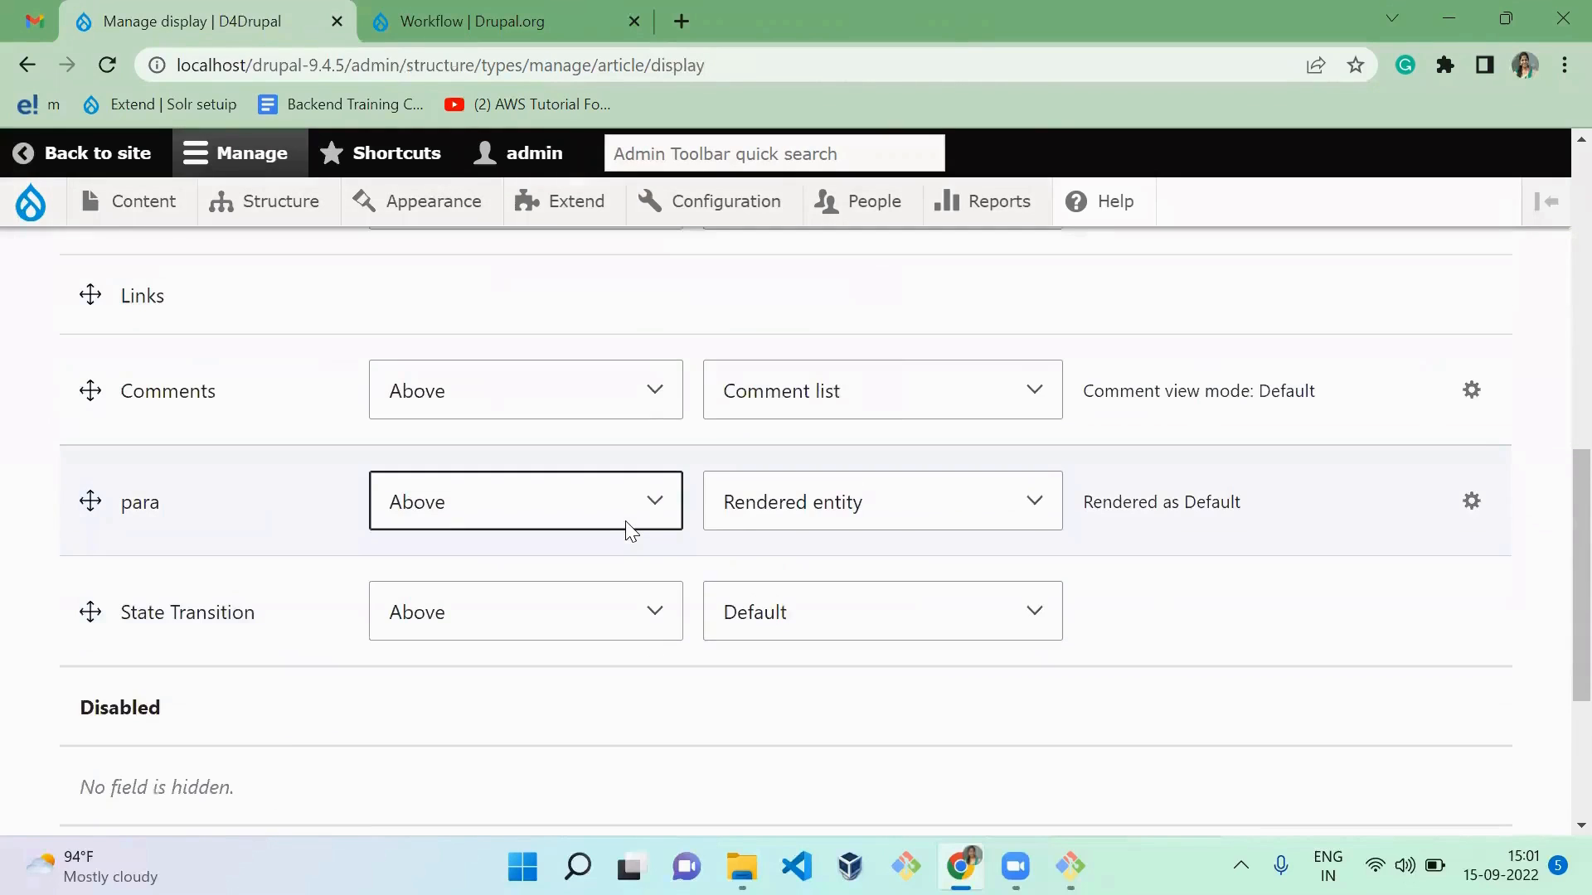
{"action": "scroll", "coordinate": [627, 527], "scroll_direction": "up", "scroll_amount": 8}
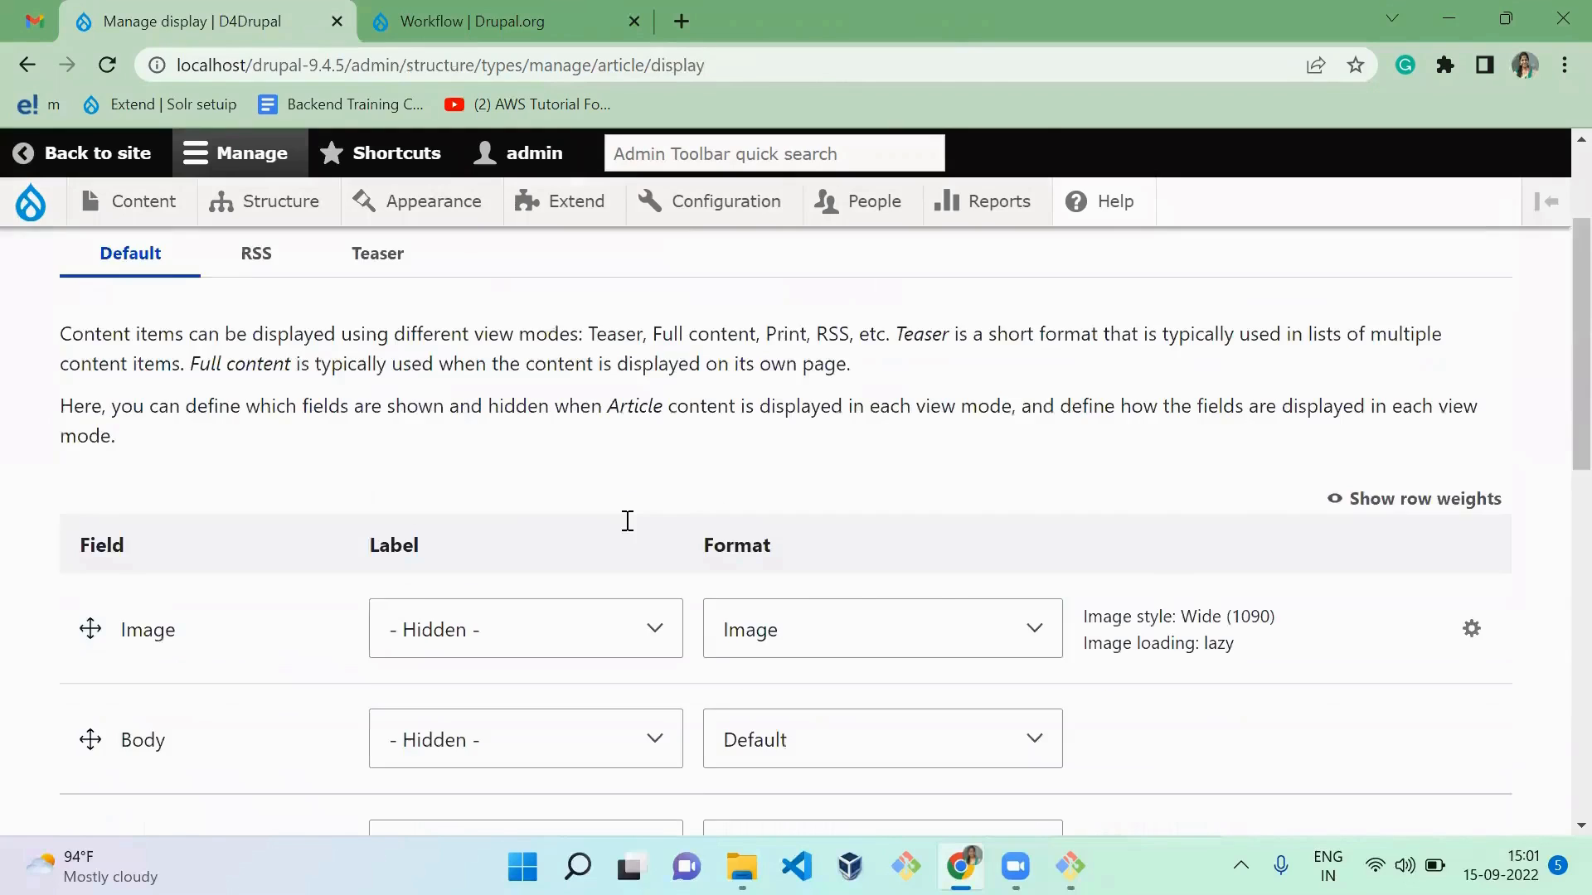
{"action": "scroll", "coordinate": [628, 520], "scroll_direction": "up", "scroll_amount": 3}
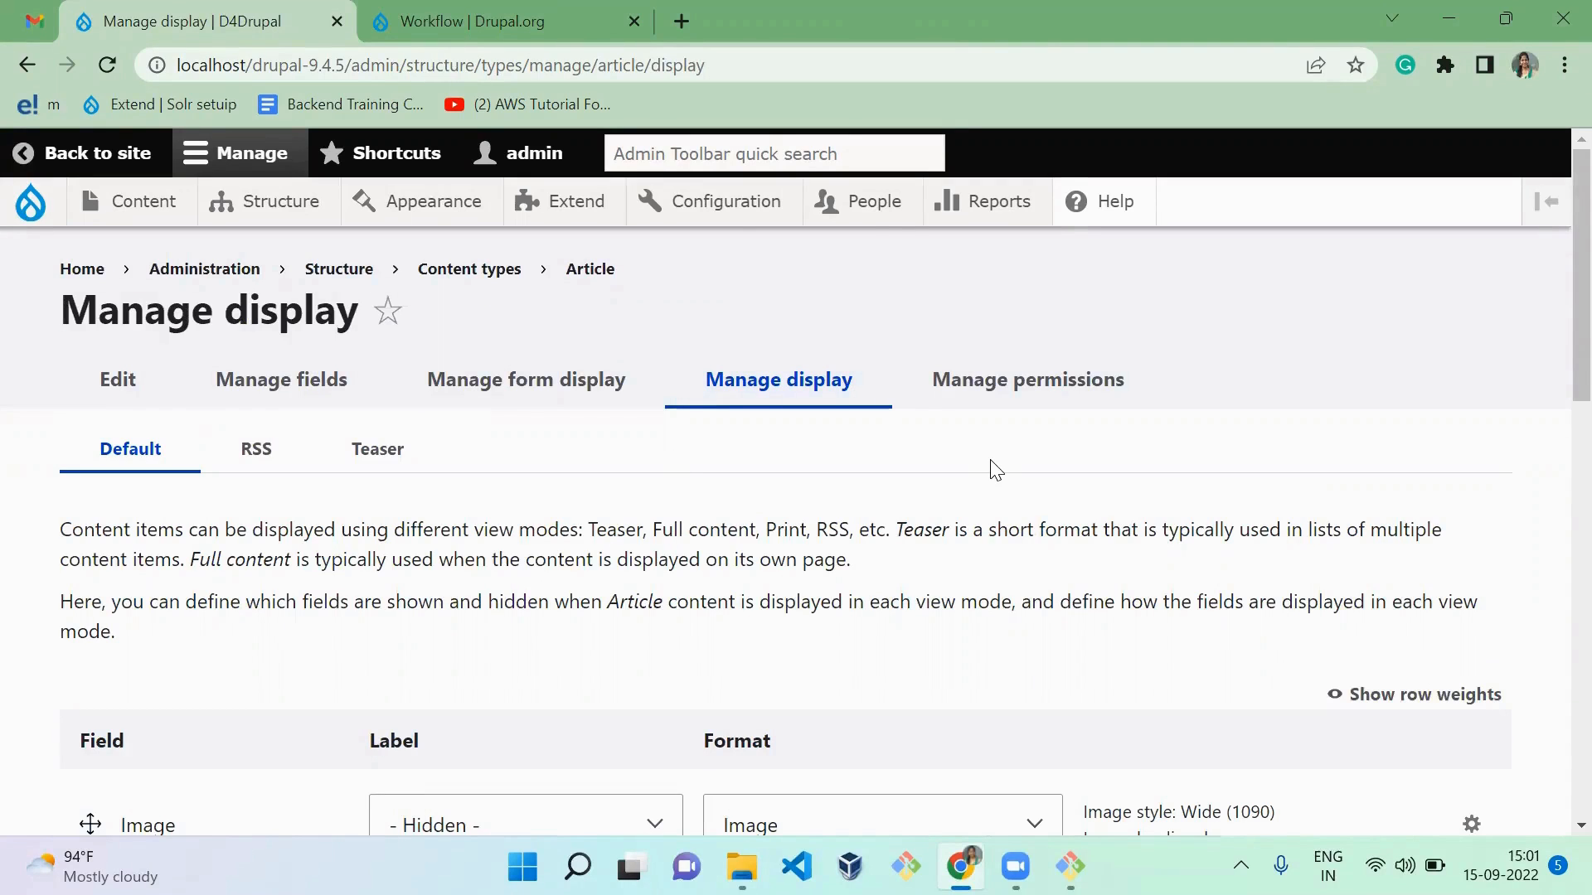
Step: Open the Permissions page in a new tab and search it for "workflow"
{"action": "mouse_move", "coordinate": [858, 199]}
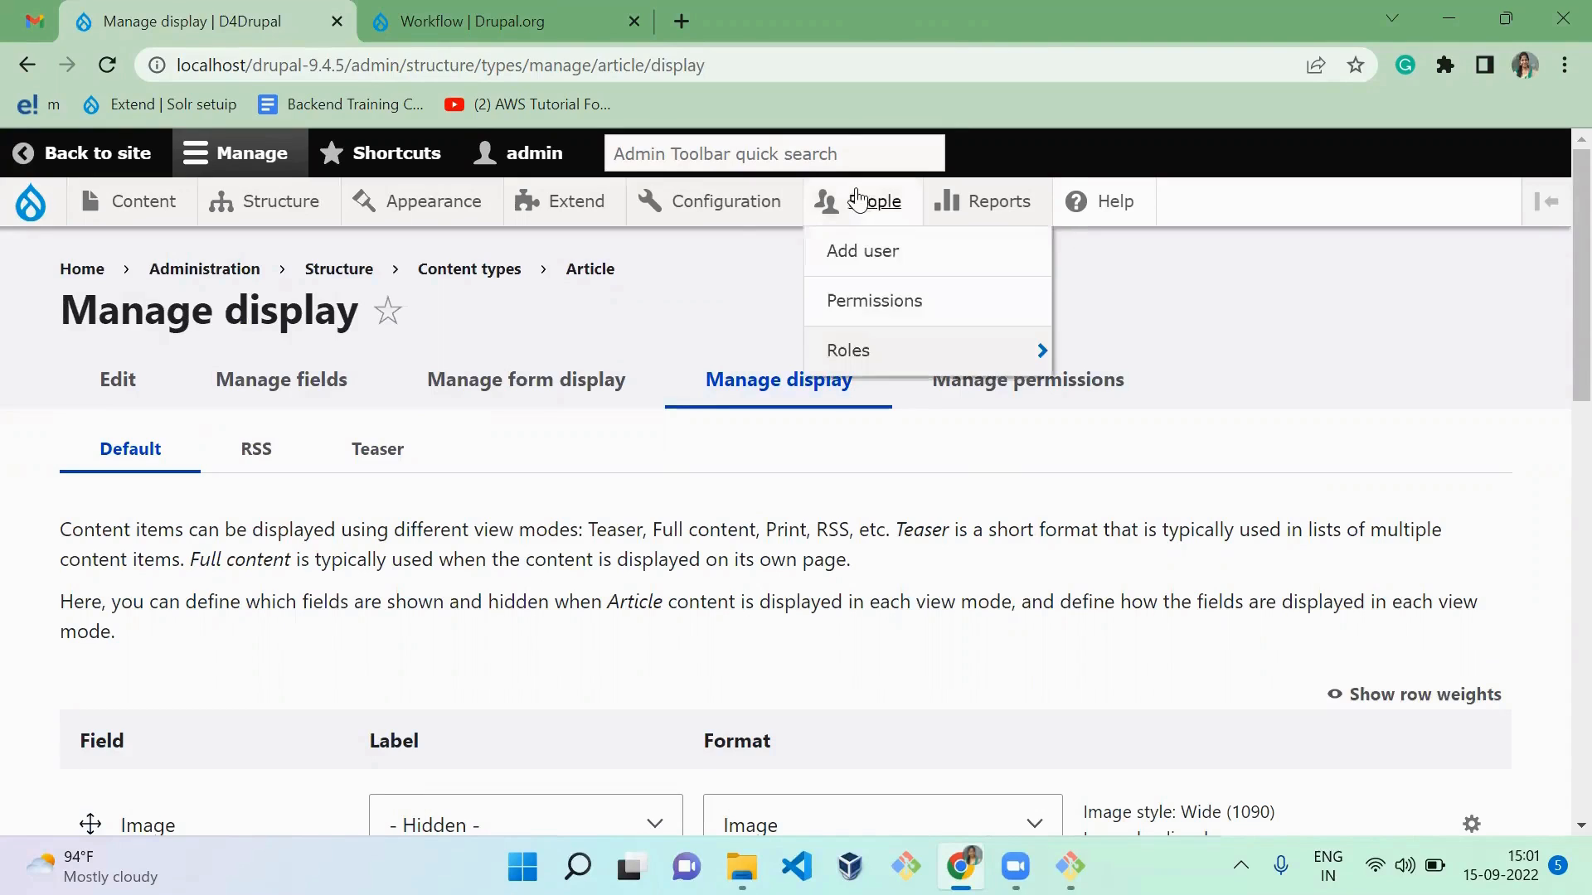
{"action": "middle_click", "coordinate": [902, 319]}
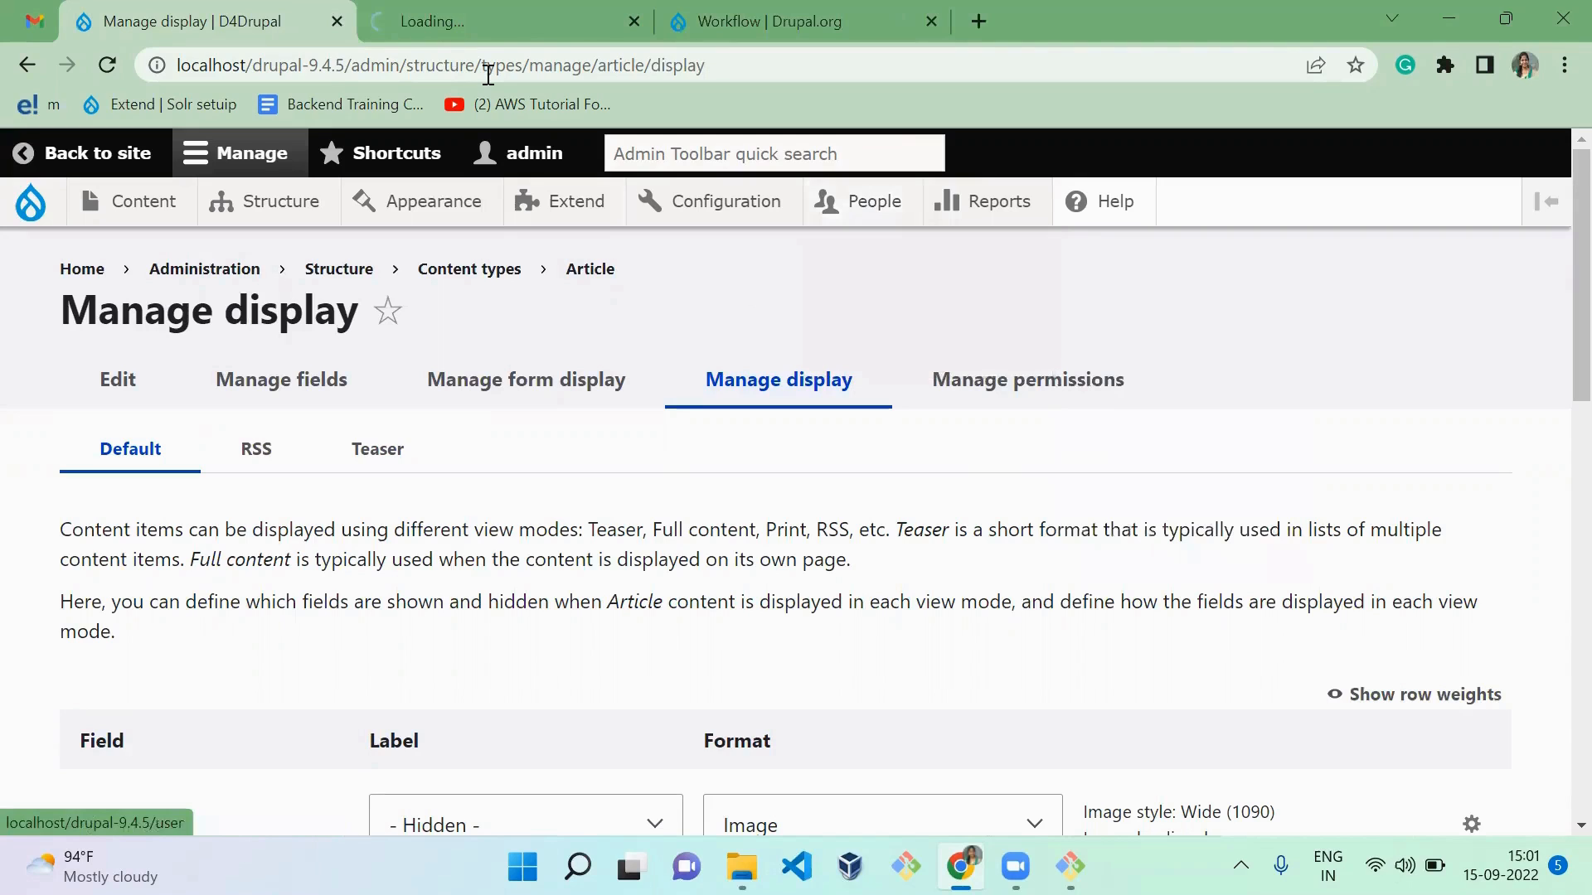
{"action": "left_click", "coordinate": [464, 20]}
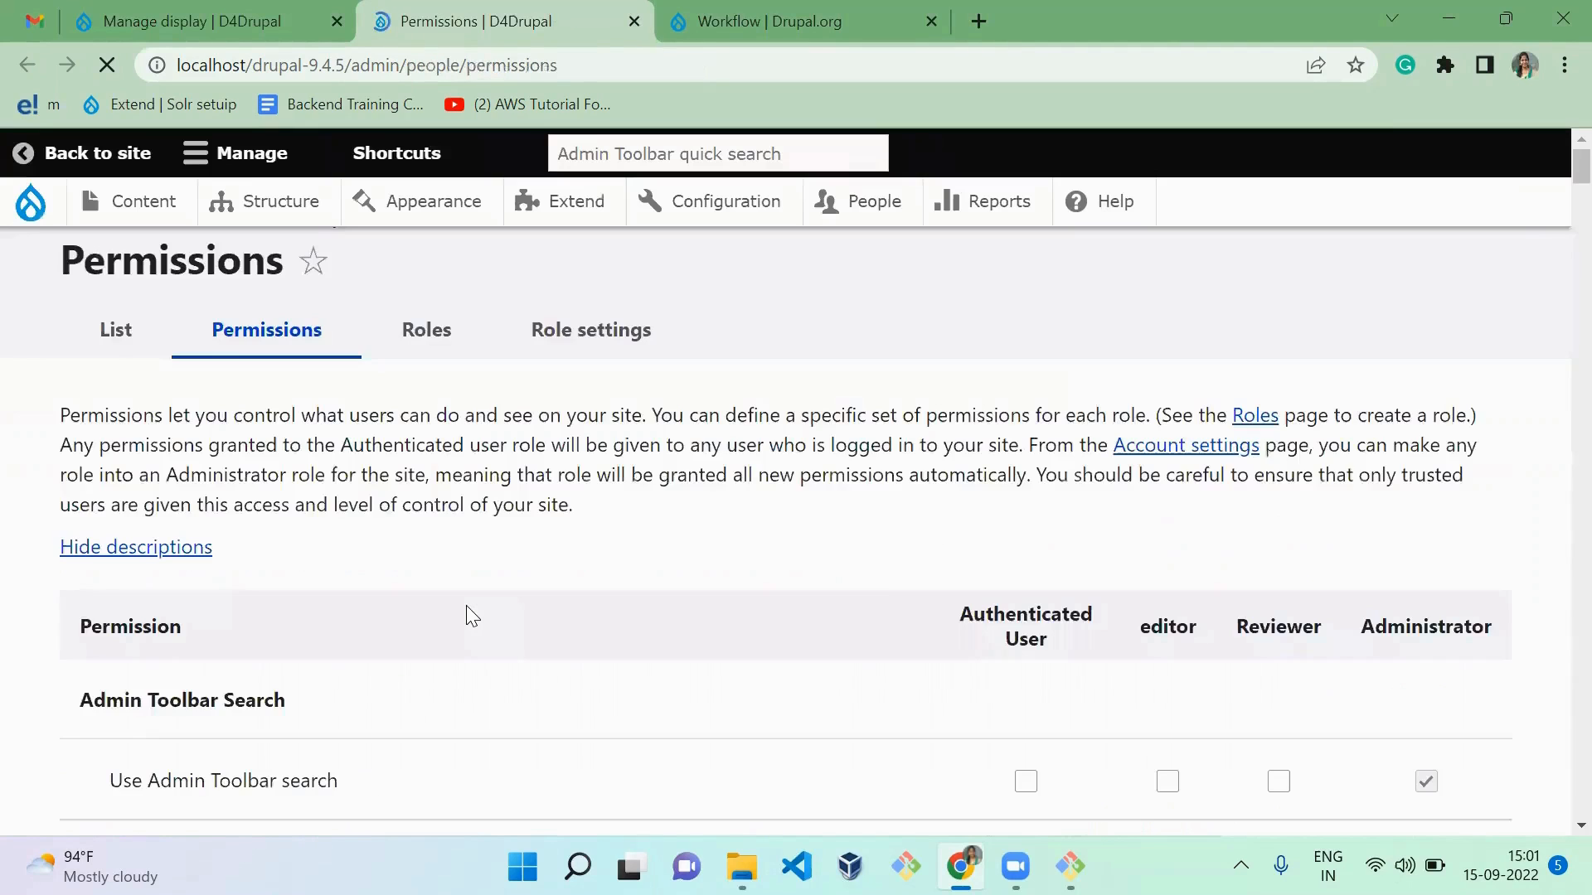
{"action": "key", "text": "ctrl+f"}
{"action": "type", "text": "workflow"}
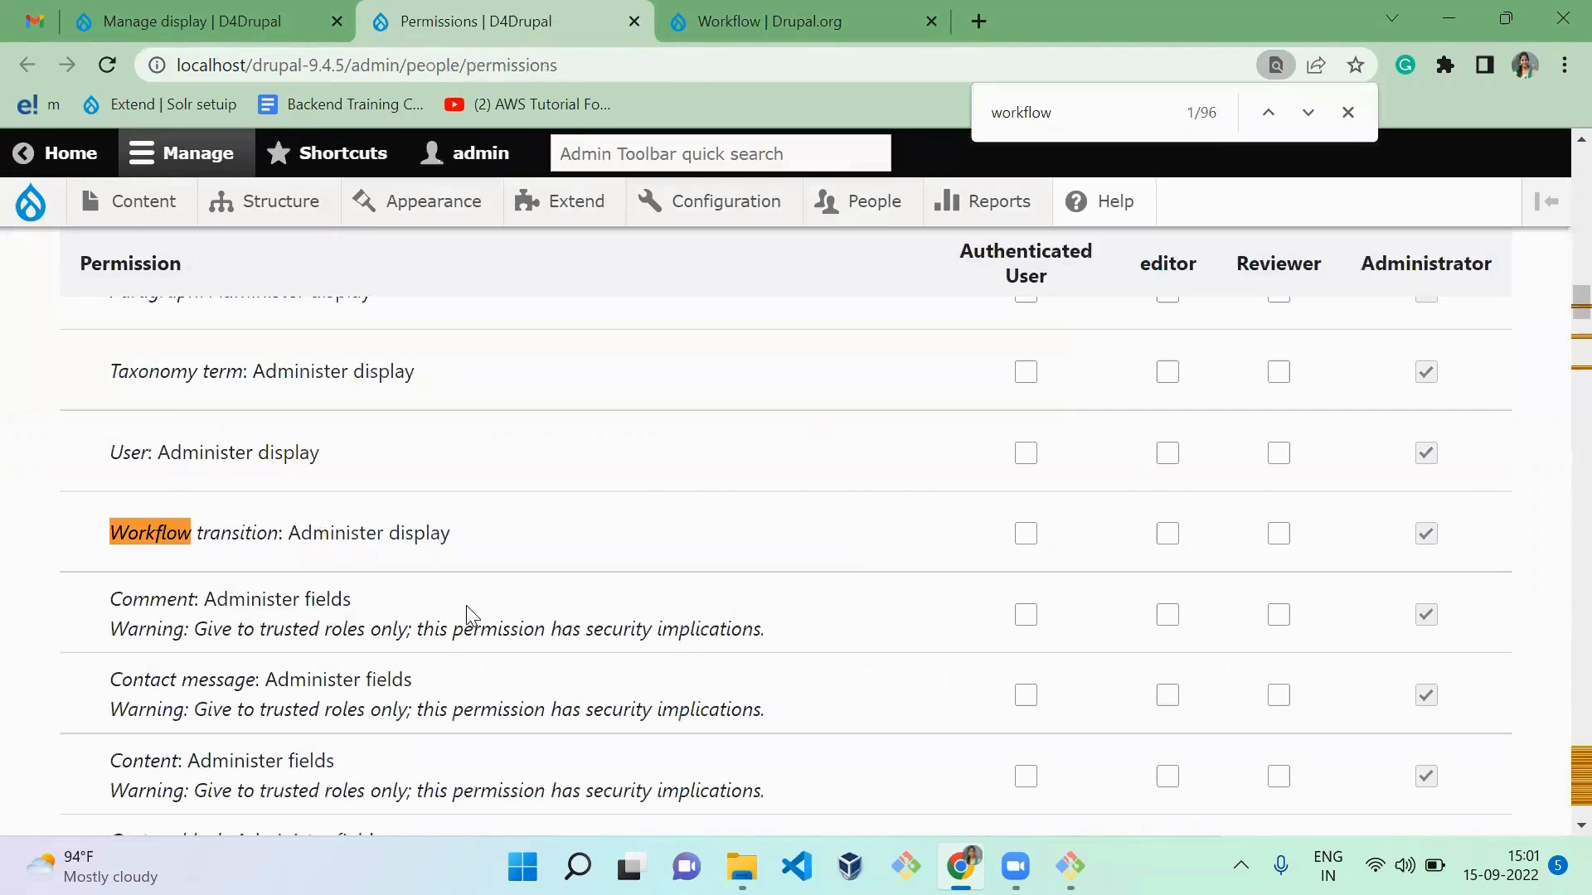
{"action": "key", "text": "Return"}
{"action": "key", "text": "Return"}
{"action": "key", "text": "Return"}
{"action": "key", "text": "Return"}
{"action": "key", "text": "Return"}
{"action": "key", "text": "Return"}
{"action": "key", "text": "Return"}
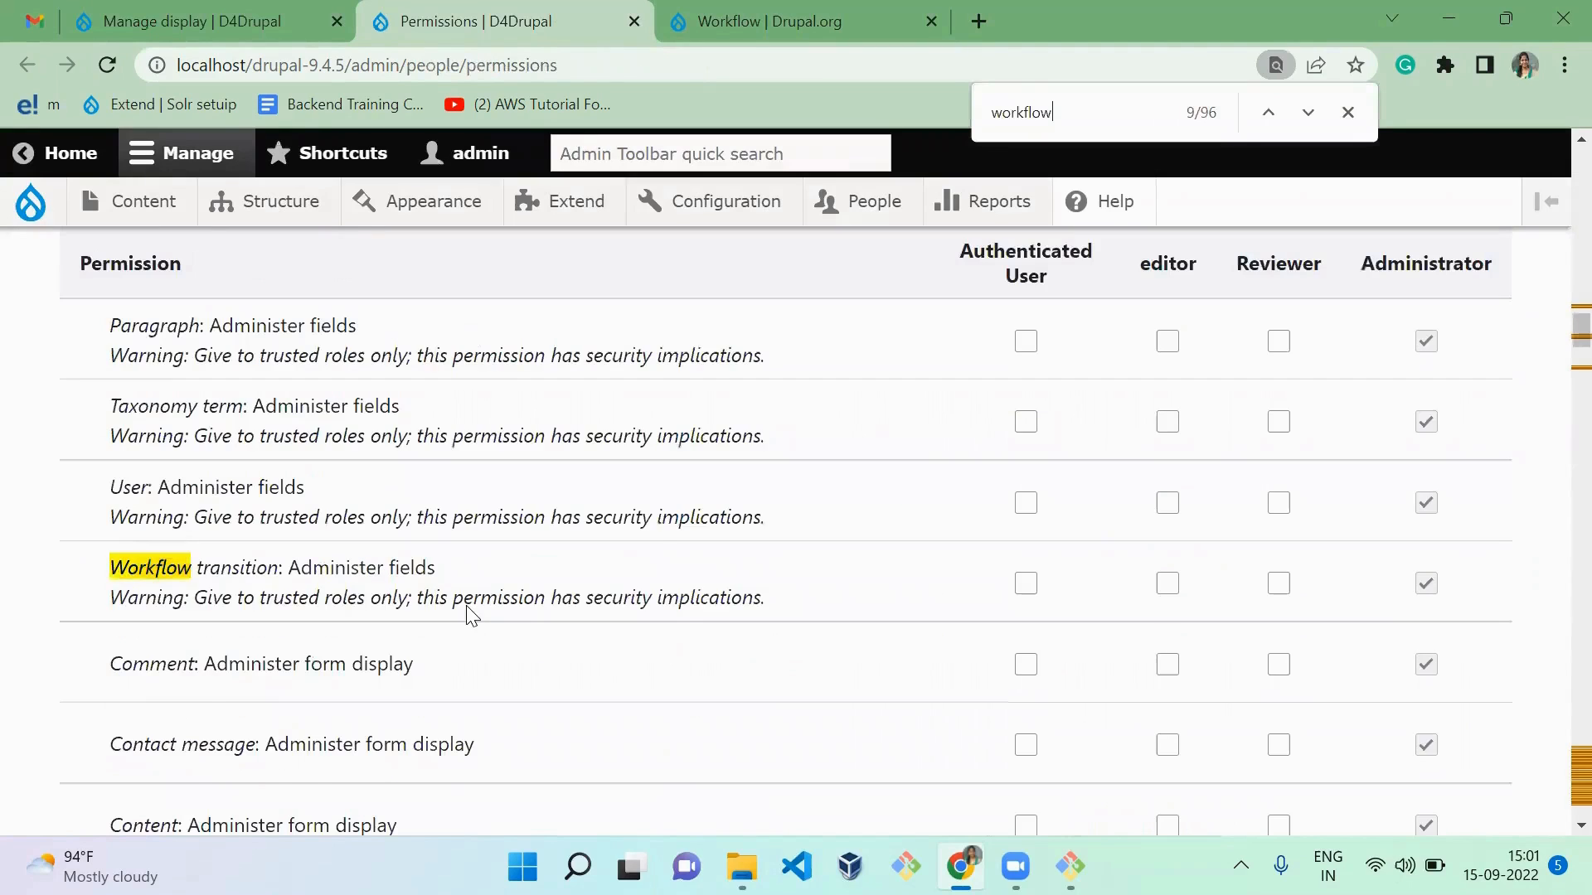
{"action": "key", "text": "Escape"}
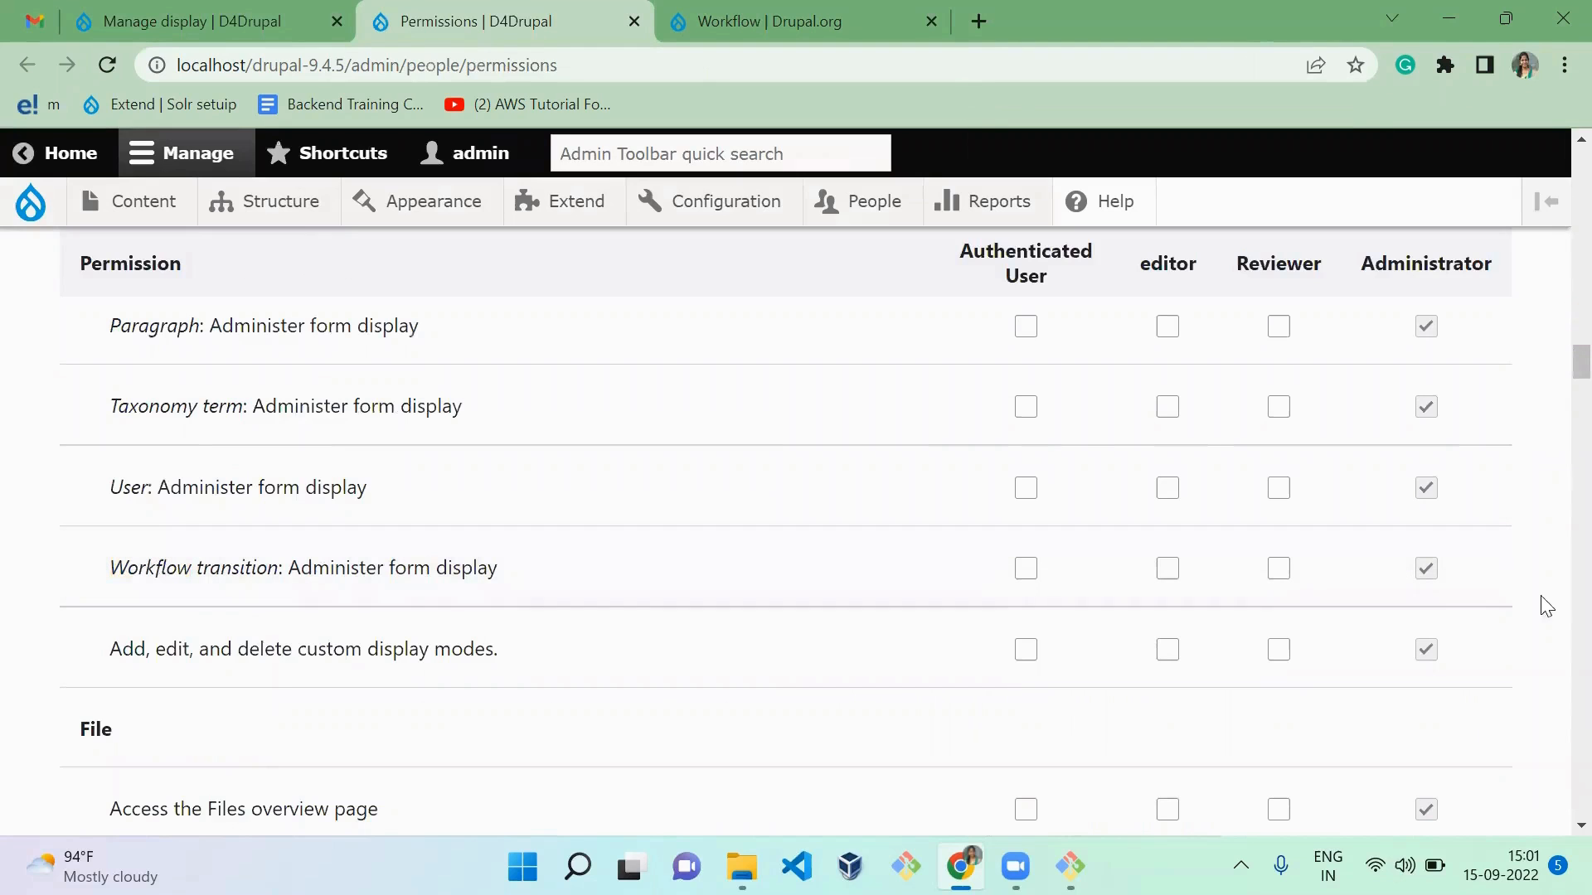
Step: In the Workflow permissions section, grant editor and Reviewer "Workflow demo: Access Workflow history tab of any content"
{"action": "left_click_drag", "start_coordinate": [1582, 363], "coordinate": [1077, 792]}
{"action": "scroll", "coordinate": [999, 791], "scroll_direction": "up", "scroll_amount": 5}
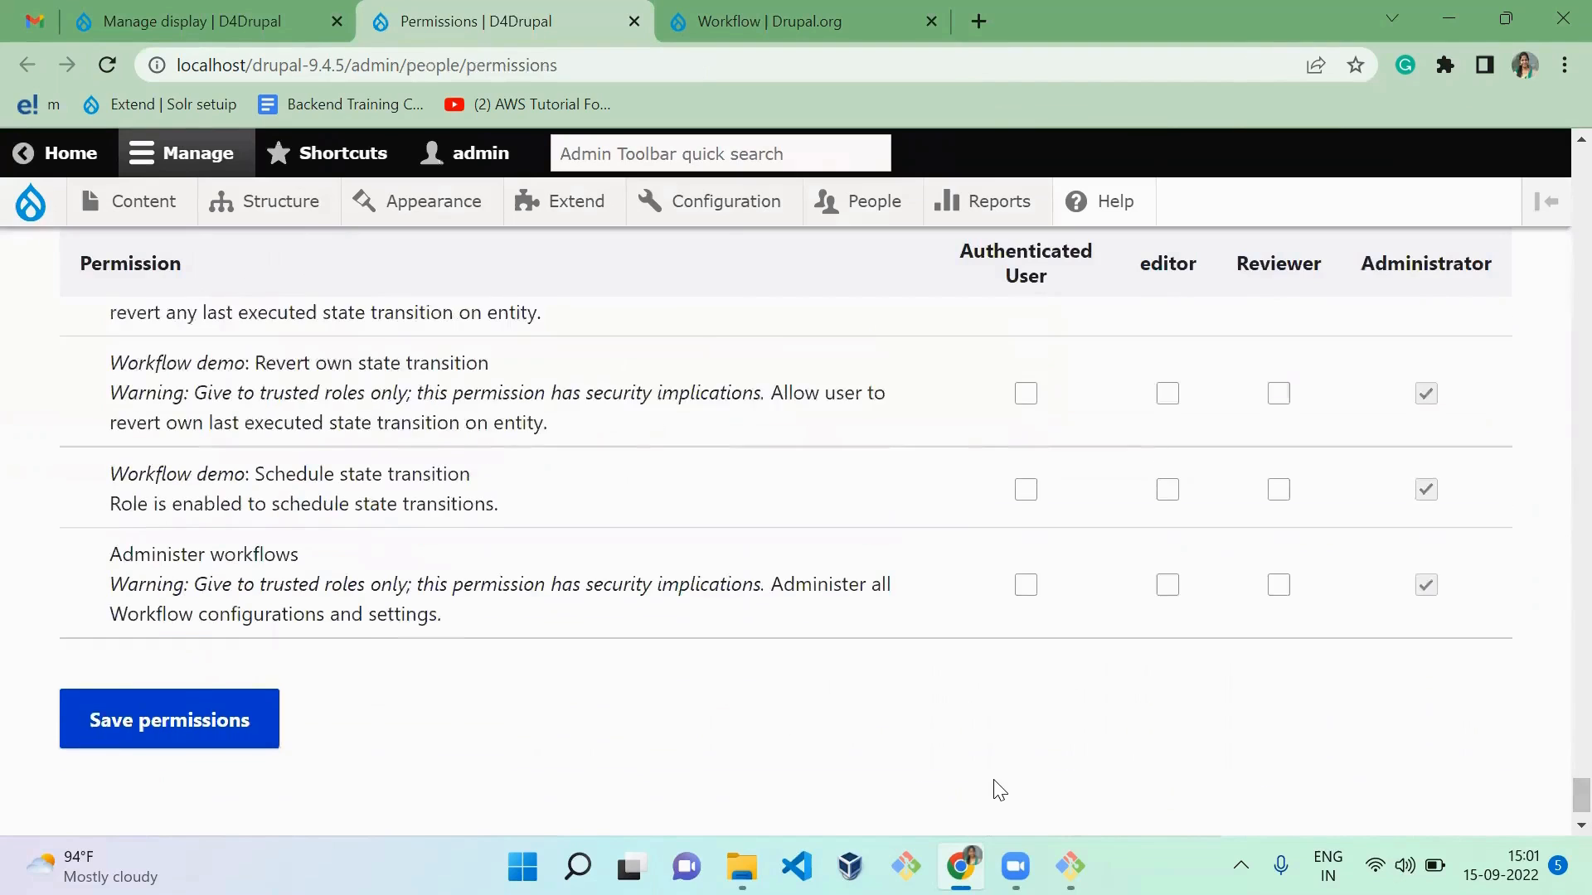
{"action": "scroll", "coordinate": [999, 790], "scroll_direction": "up", "scroll_amount": 5}
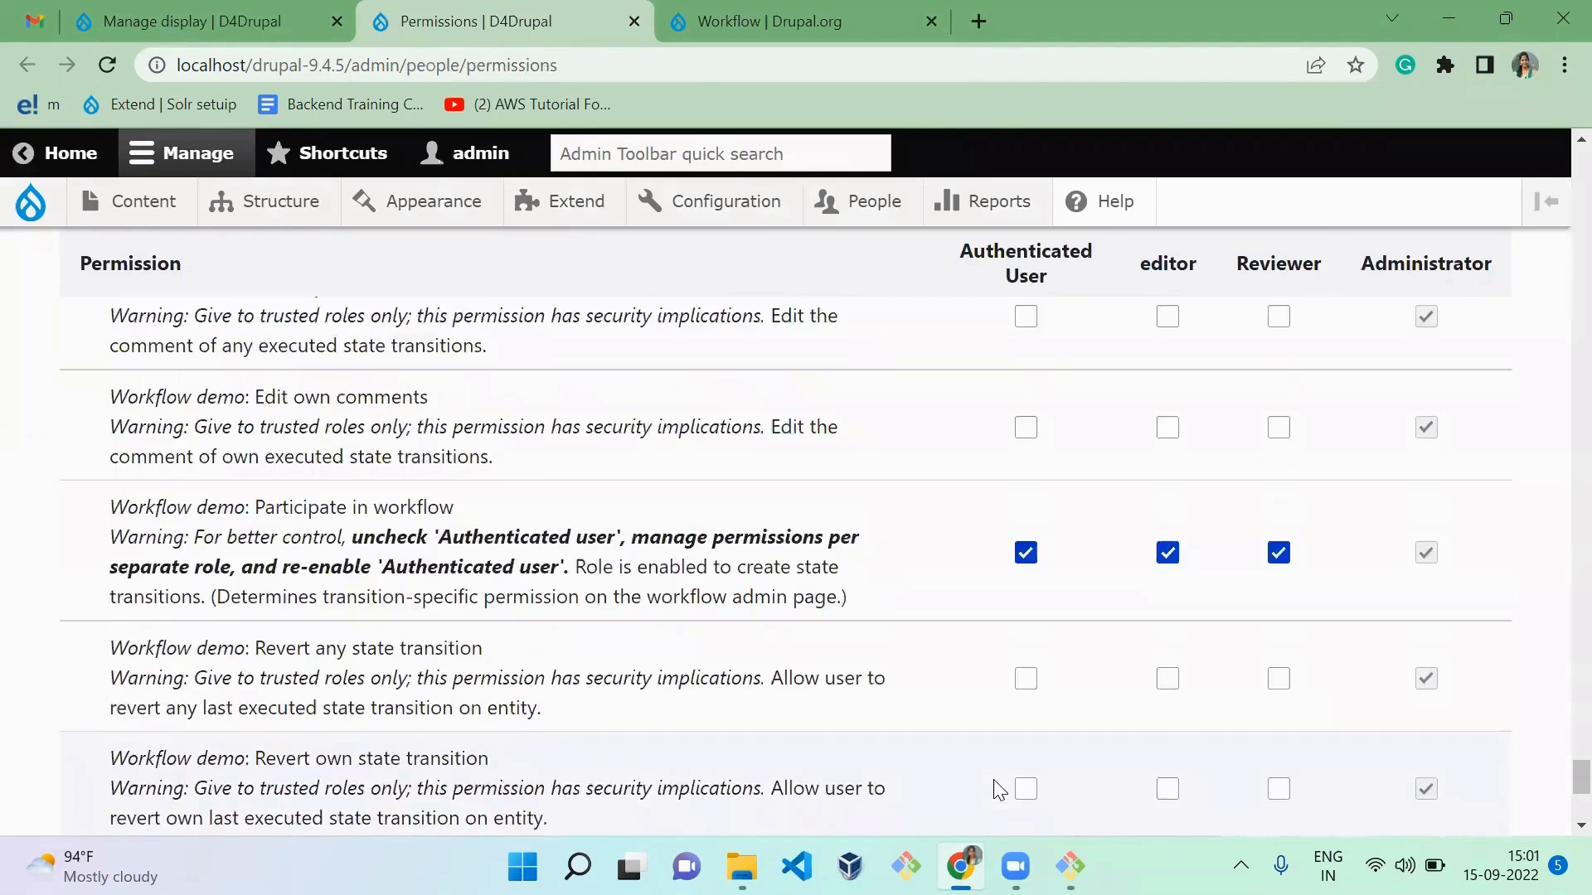
{"action": "scroll", "coordinate": [999, 790], "scroll_direction": "up", "scroll_amount": 3}
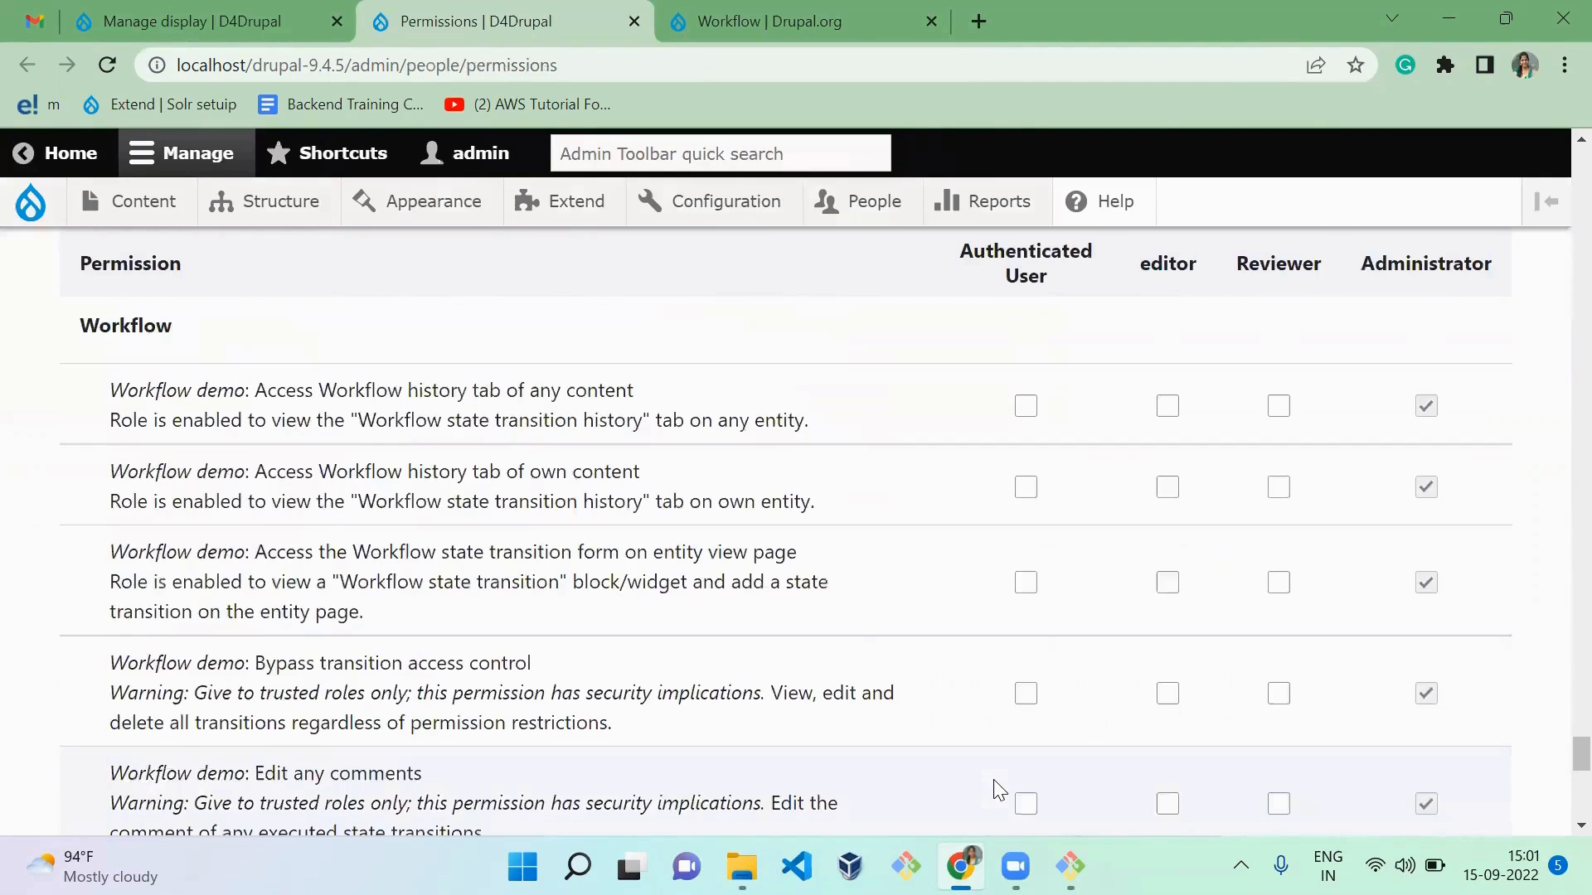
{"action": "scroll", "coordinate": [999, 790], "scroll_direction": "down", "scroll_amount": 1}
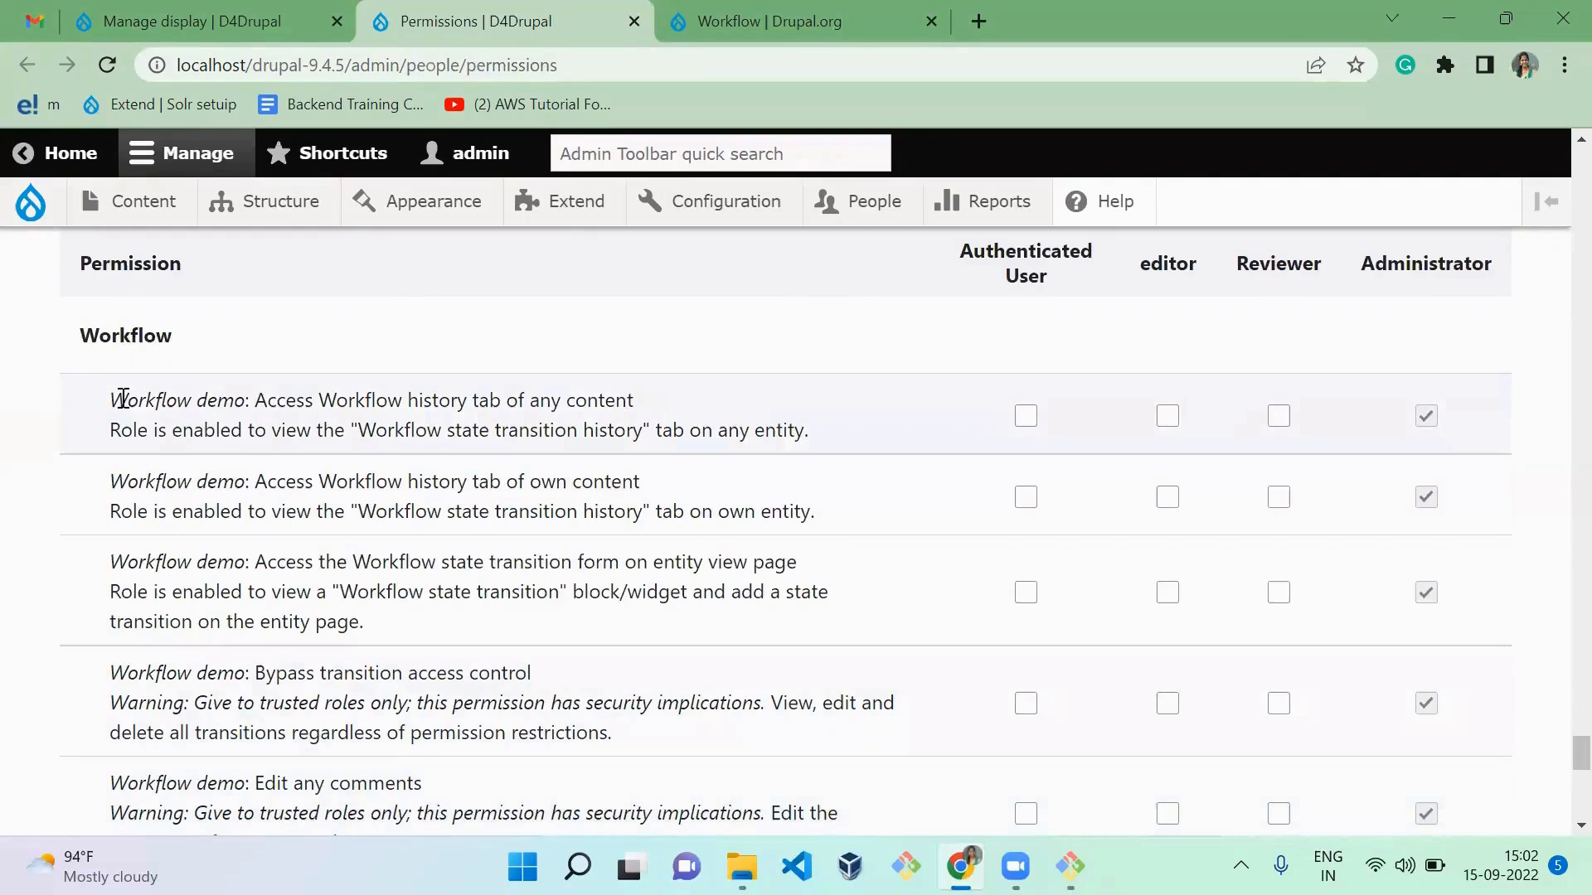
{"action": "left_click_drag", "start_coordinate": [119, 394], "coordinate": [246, 408]}
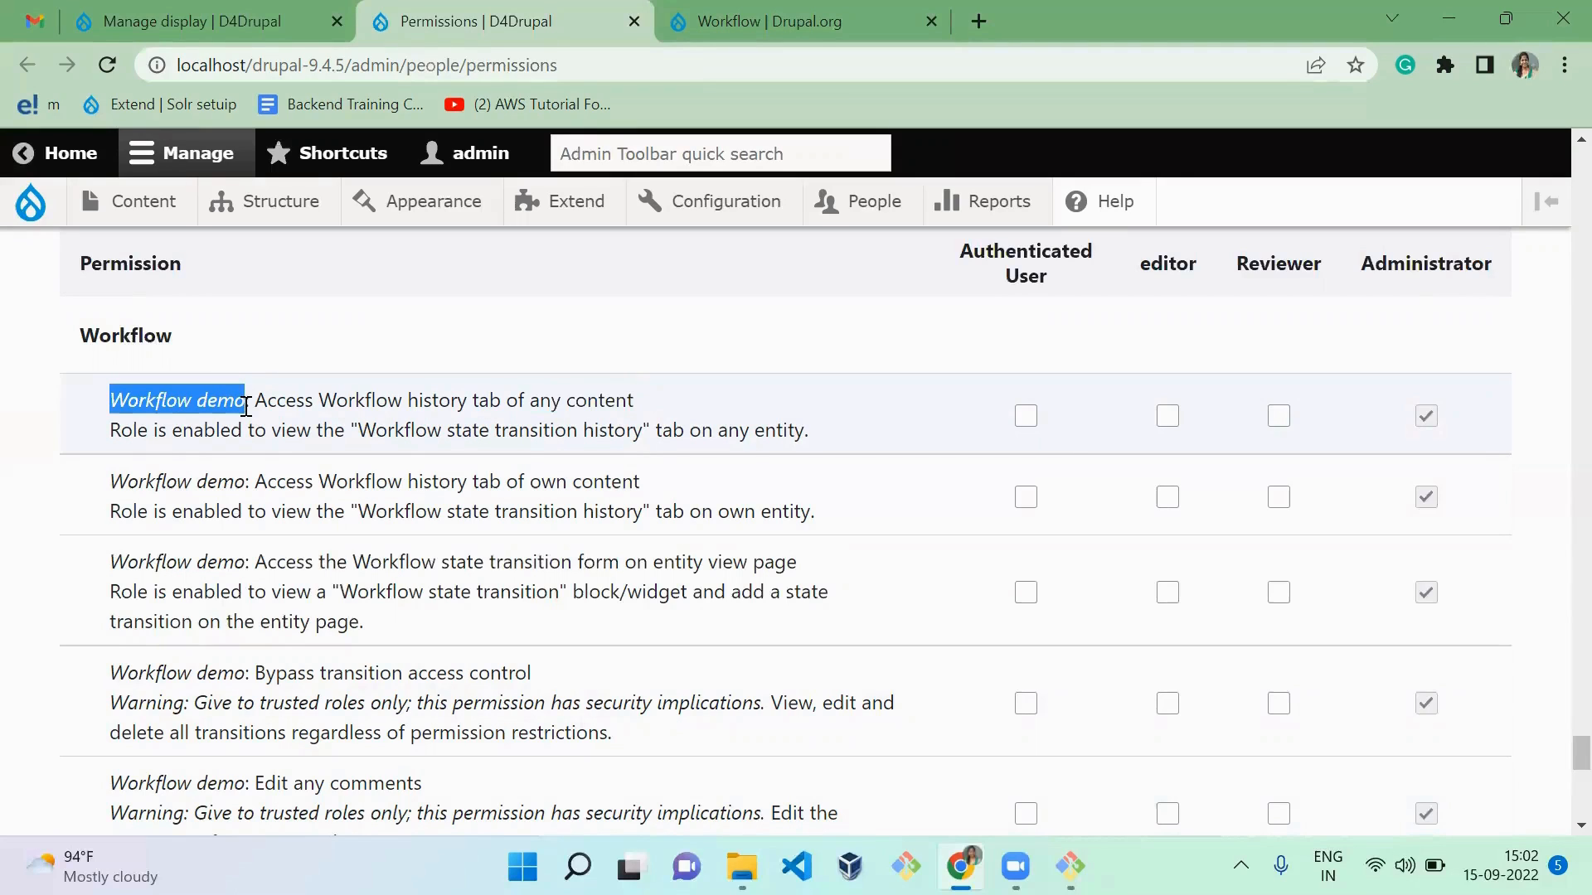
{"action": "left_click", "coordinate": [1169, 423]}
{"action": "left_click", "coordinate": [1282, 421]}
{"action": "left_click", "coordinate": [1085, 509]}
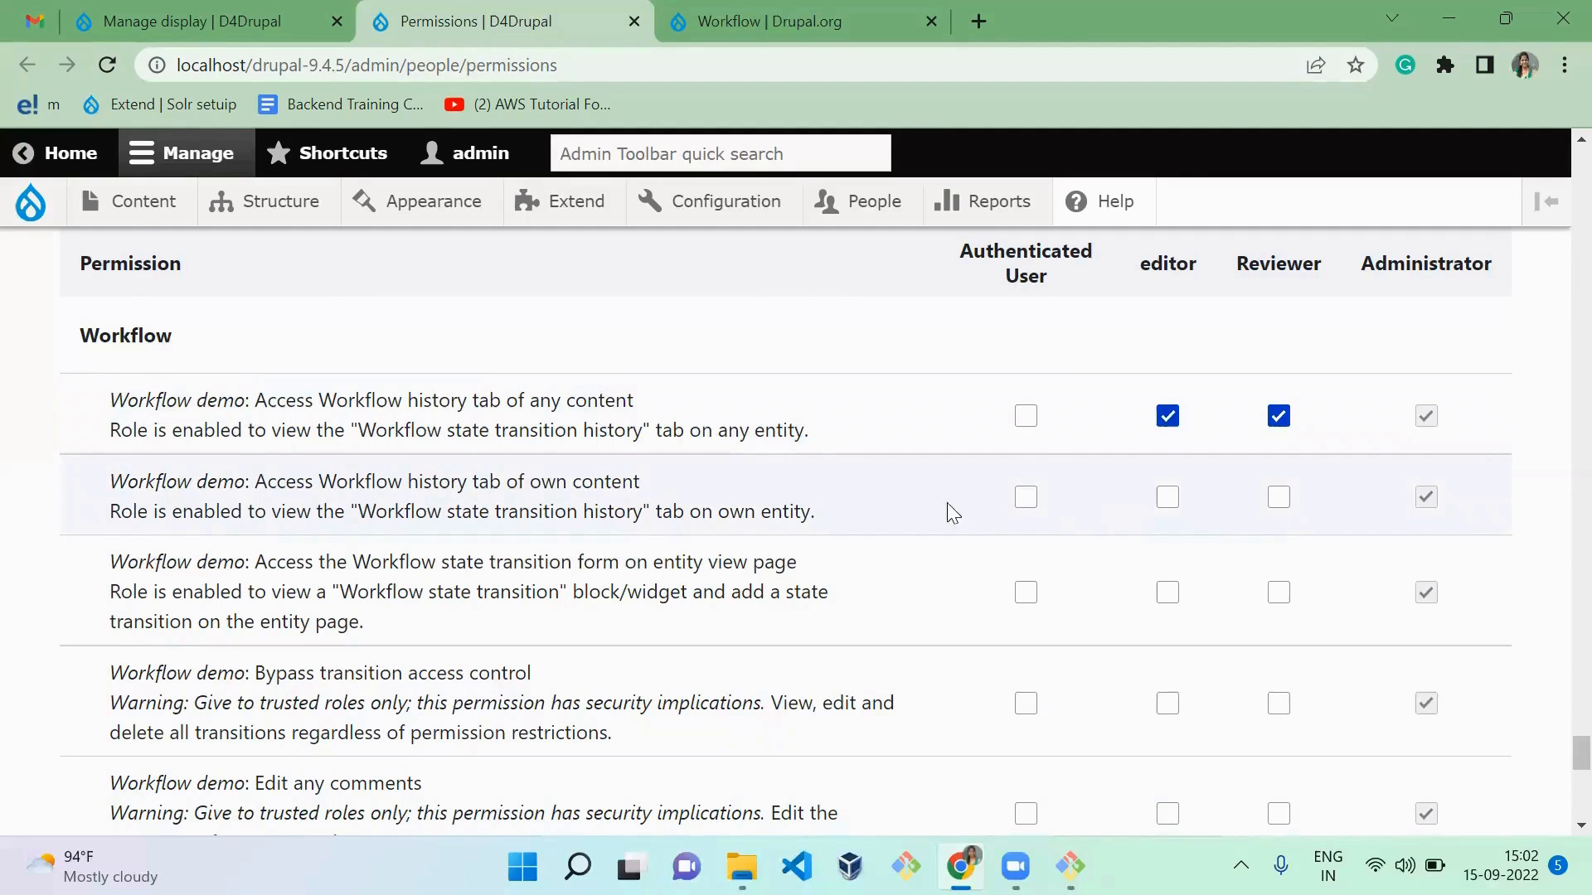
Step: Grant editor and Reviewer the "Workflow demo: Access Workflow history tab of own content" permission
{"action": "left_click", "coordinate": [1168, 498]}
{"action": "left_click", "coordinate": [1278, 499]}
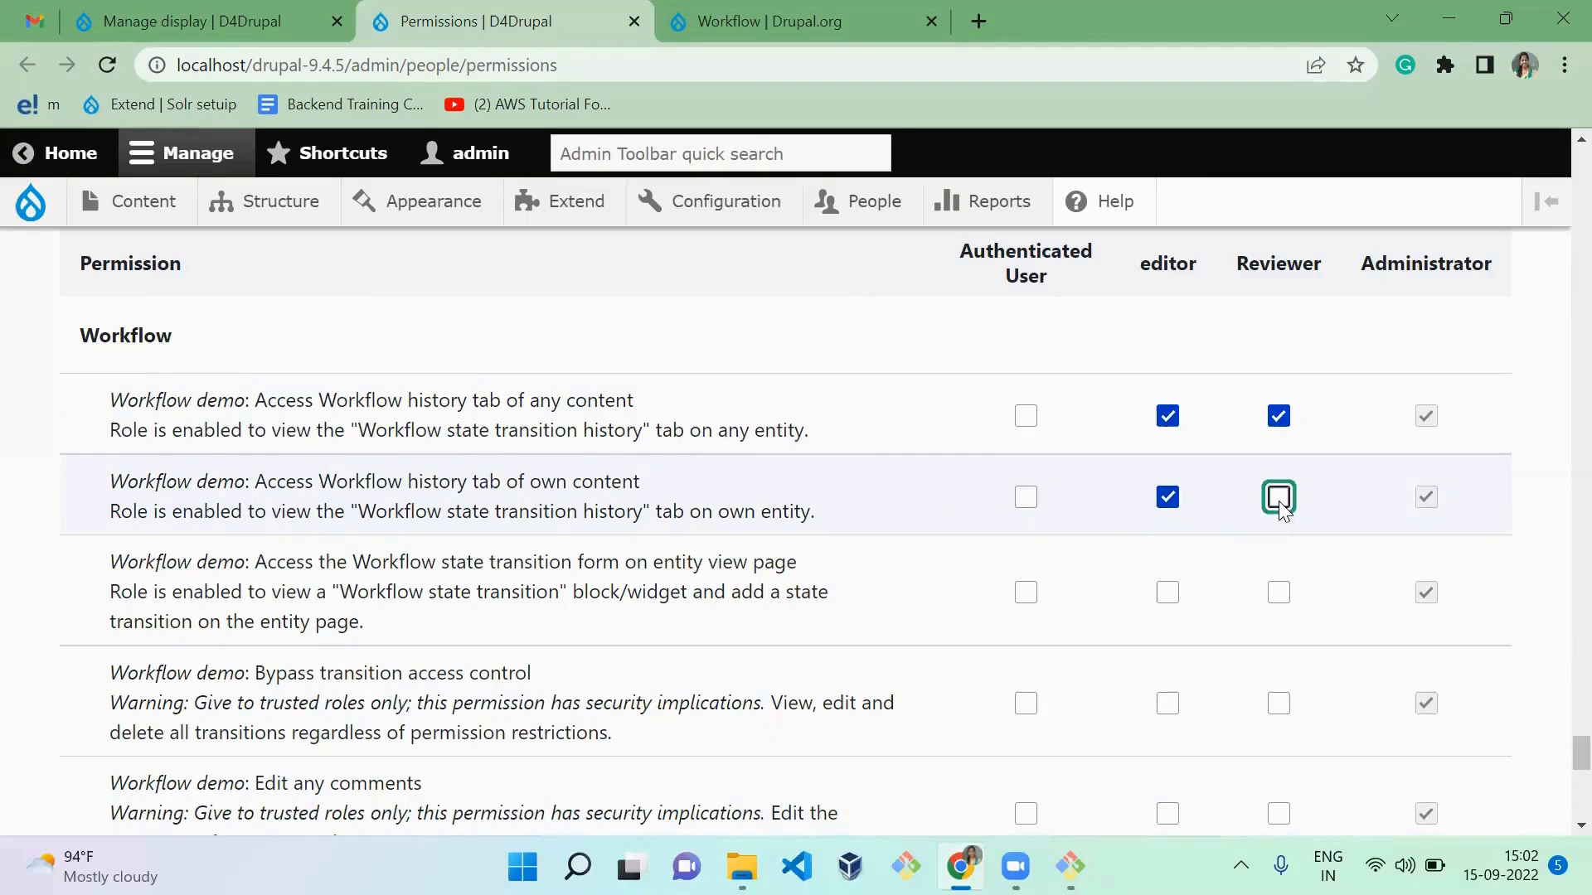
{"action": "left_click", "coordinate": [1226, 564]}
{"action": "scroll", "coordinate": [1232, 574], "scroll_direction": "down", "scroll_amount": 1}
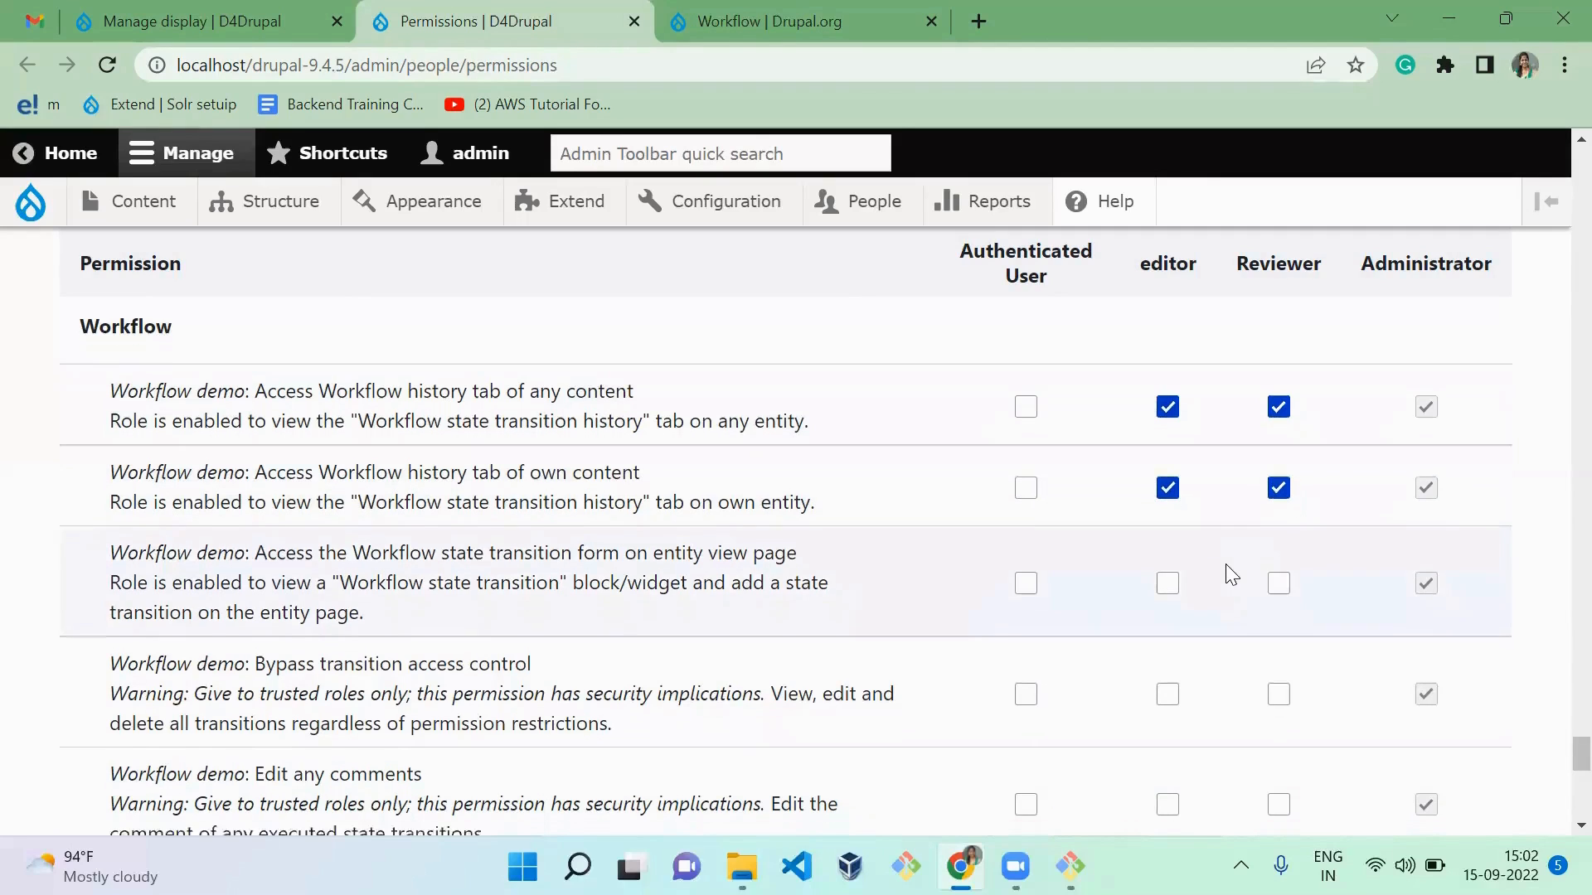
{"action": "scroll", "coordinate": [1232, 574], "scroll_direction": "up", "scroll_amount": 1}
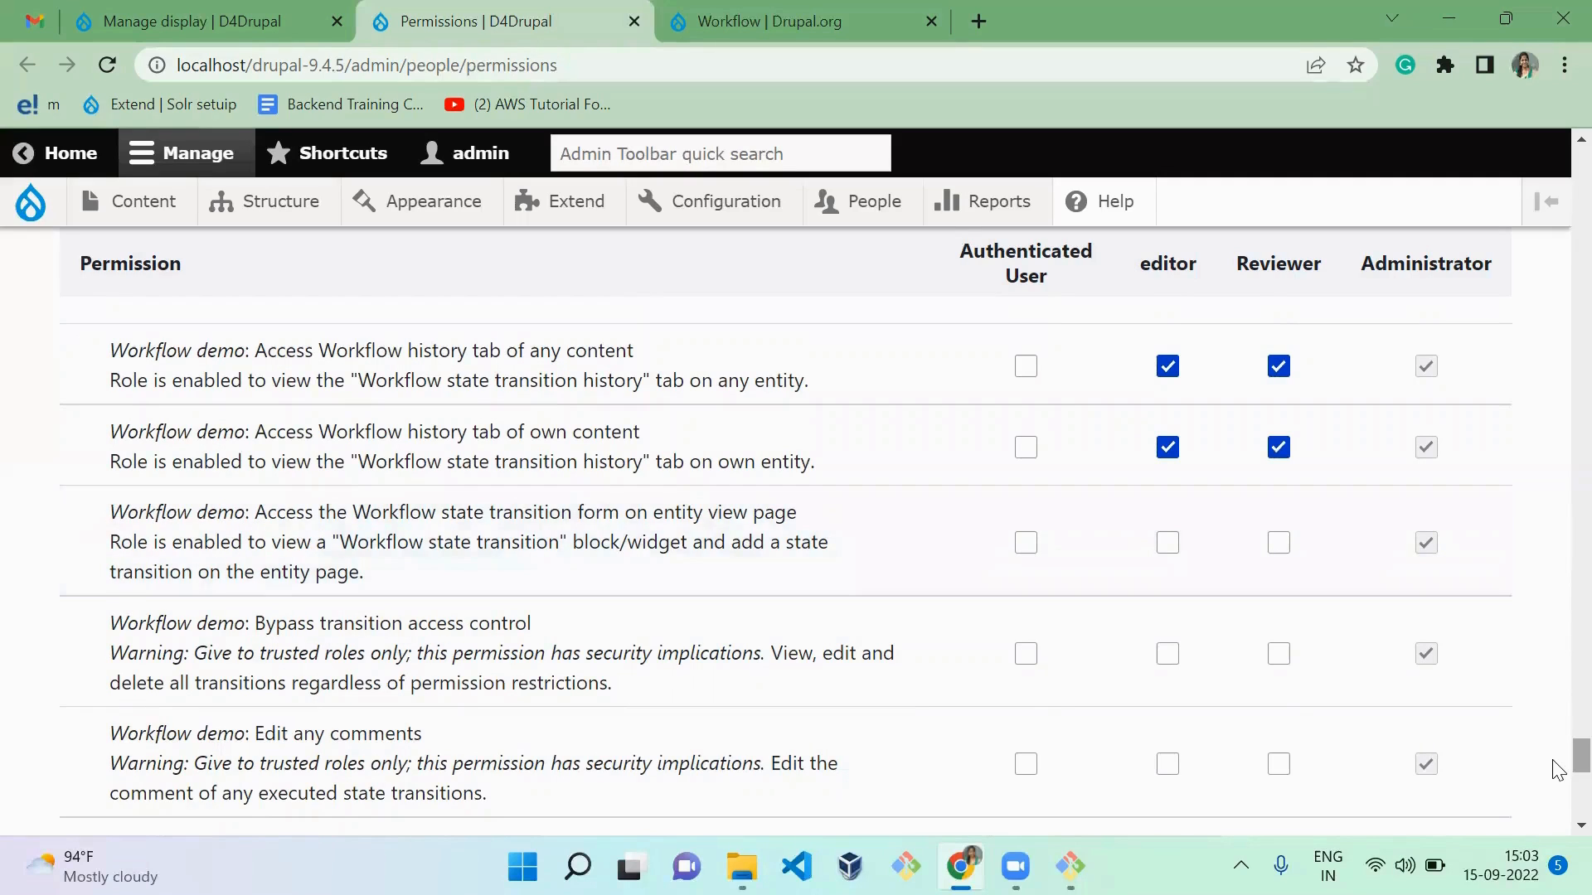
Step: Search the permissions for "workflow" and go through the matches as far as "Workflow demo: Participate in workflow"
{"action": "key", "text": "ctrl+f"}
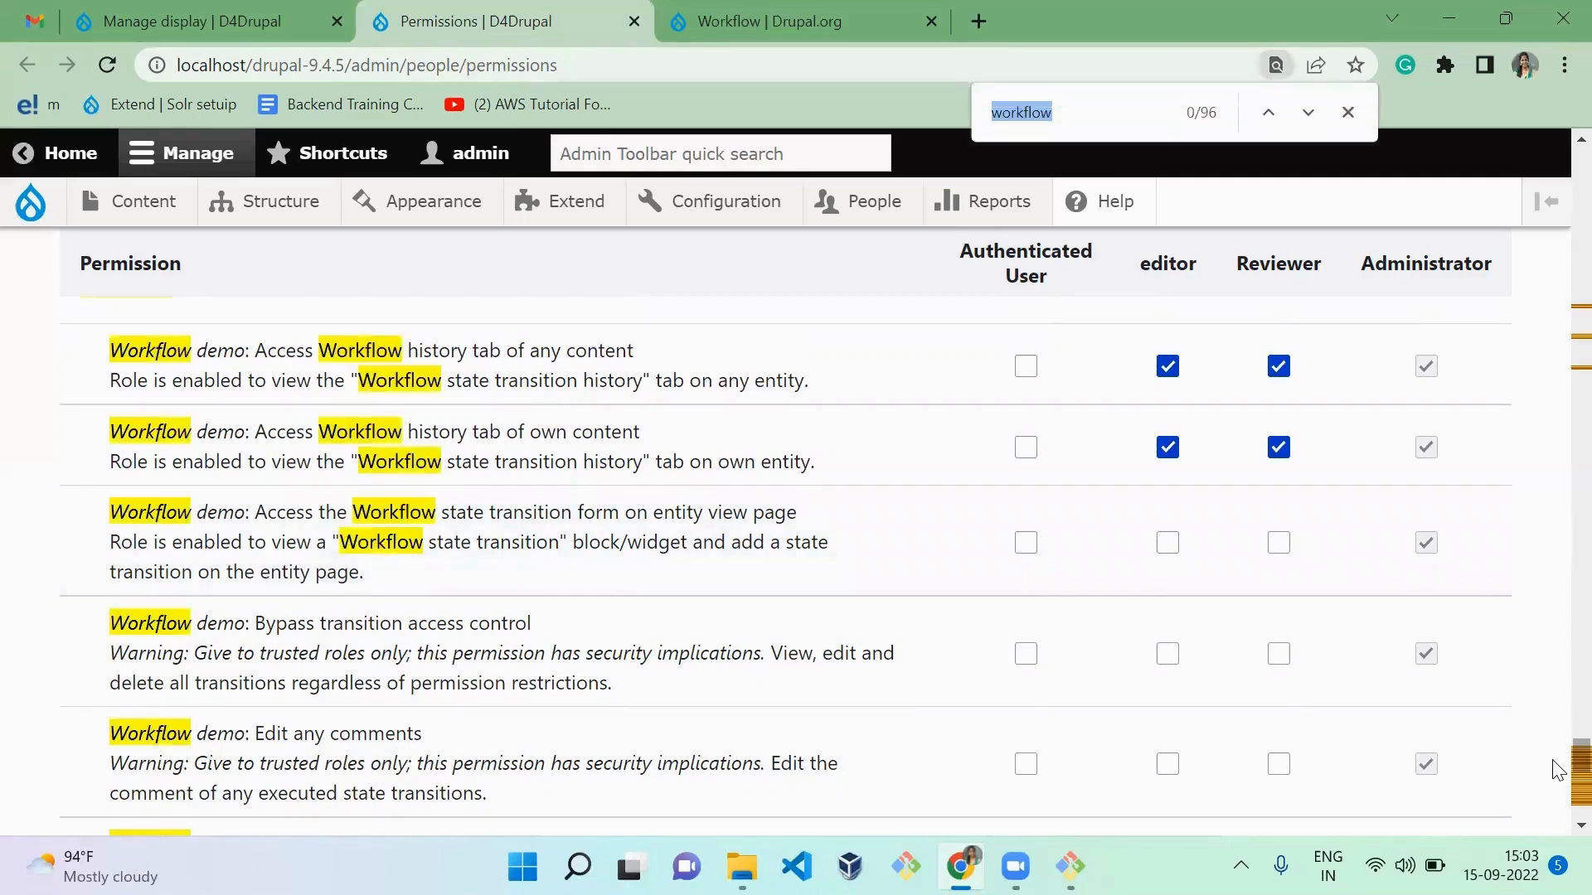
{"action": "key", "text": "Return"}
{"action": "key", "text": "Return"}
{"action": "key", "text": "Return"}
{"action": "key", "text": "Return"}
{"action": "key", "text": "Return"}
{"action": "key", "text": "Return"}
{"action": "key", "text": "Return"}
{"action": "key", "text": "Return"}
{"action": "key", "text": "Return"}
{"action": "key", "text": "Return"}
{"action": "key", "text": "Return"}
{"action": "key", "text": "Return"}
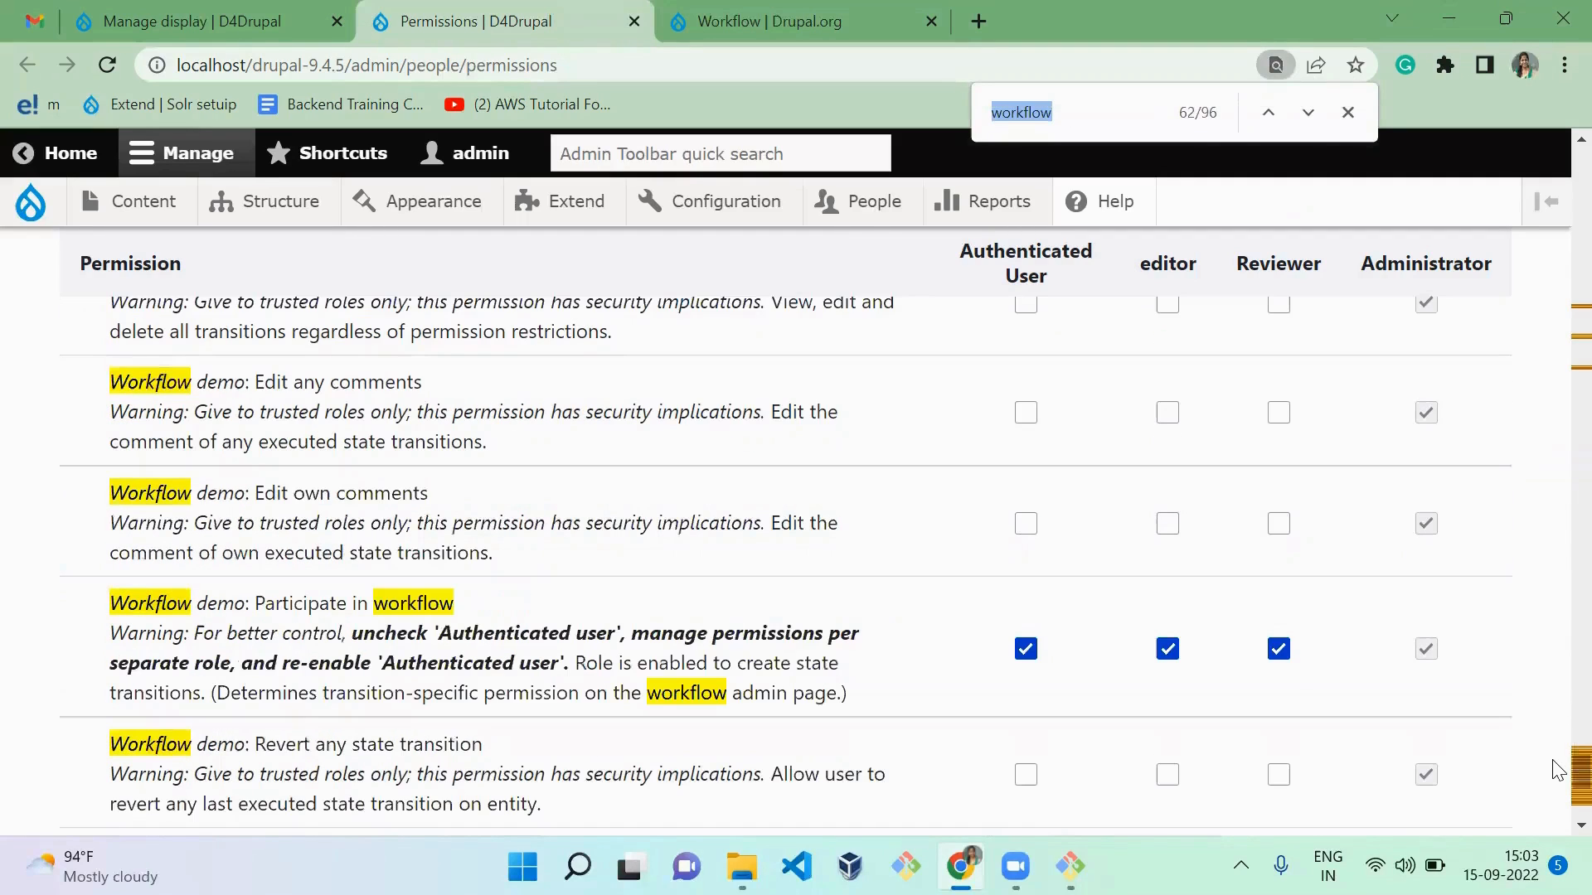
{"action": "key", "text": "Return"}
{"action": "key", "text": "Return"}
{"action": "key", "text": "Return"}
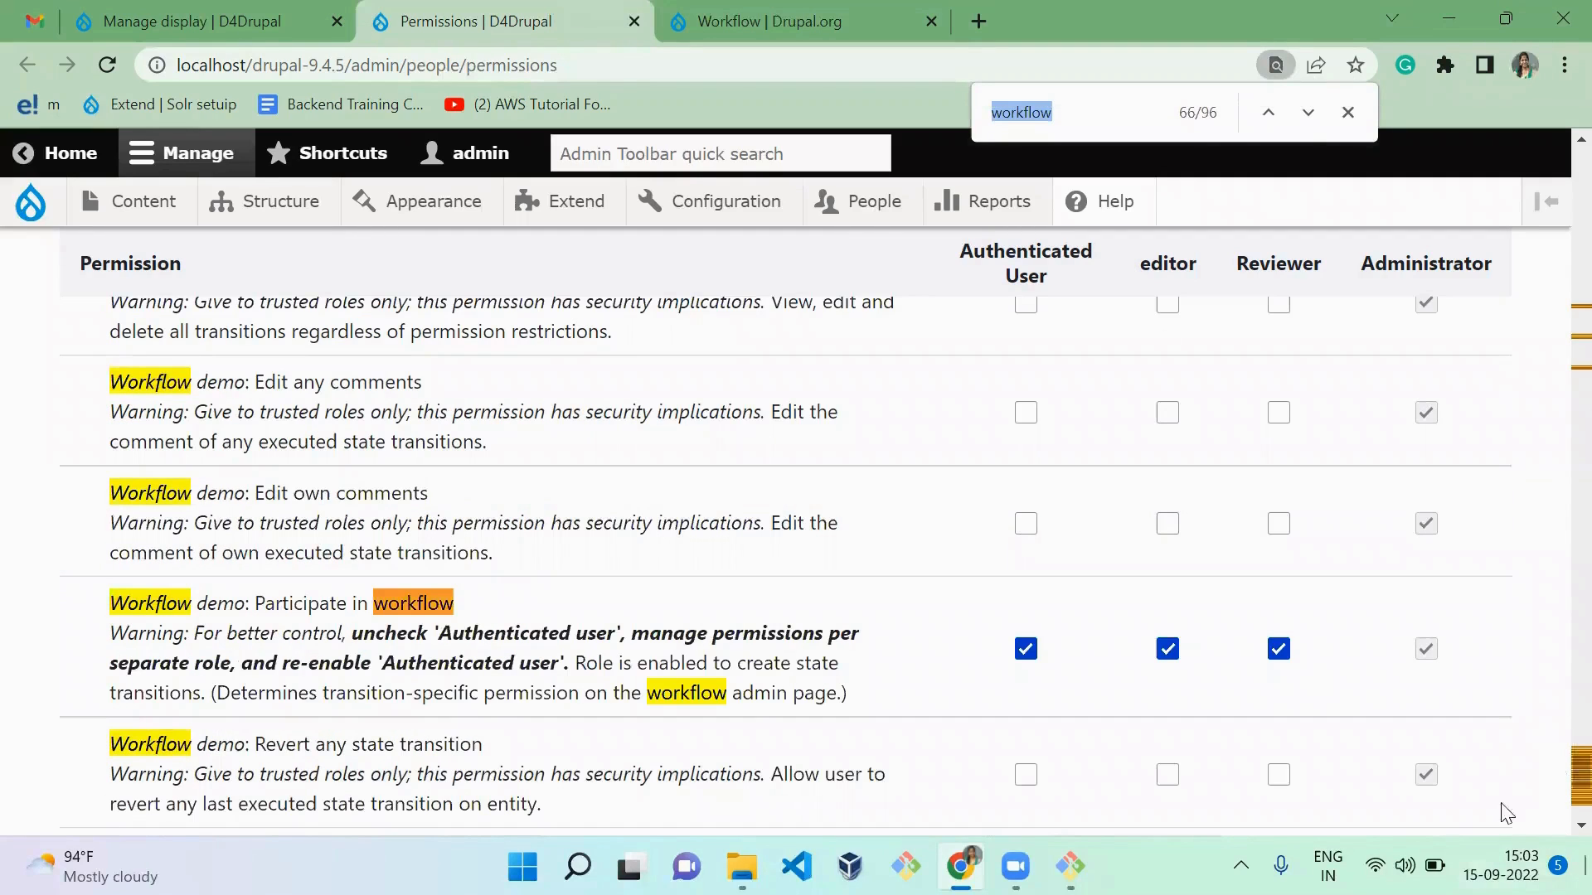
Step: Examine the "Workflow transition: Administer display" permission
{"action": "left_click_drag", "start_coordinate": [1575, 758], "coordinate": [1575, 313]}
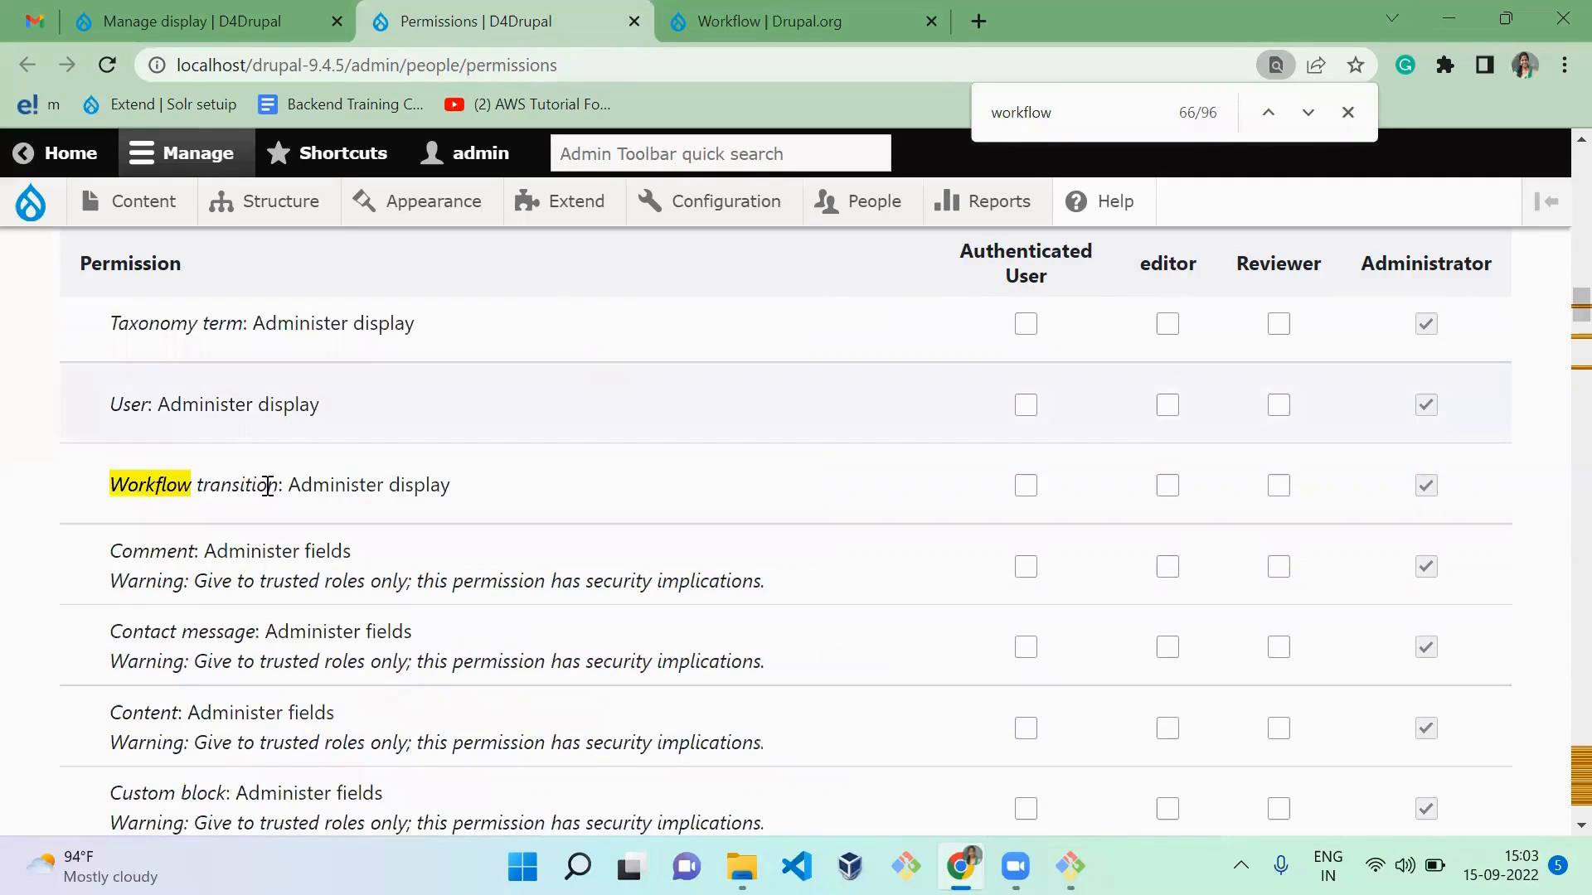
{"action": "left_click_drag", "start_coordinate": [315, 477], "coordinate": [569, 508]}
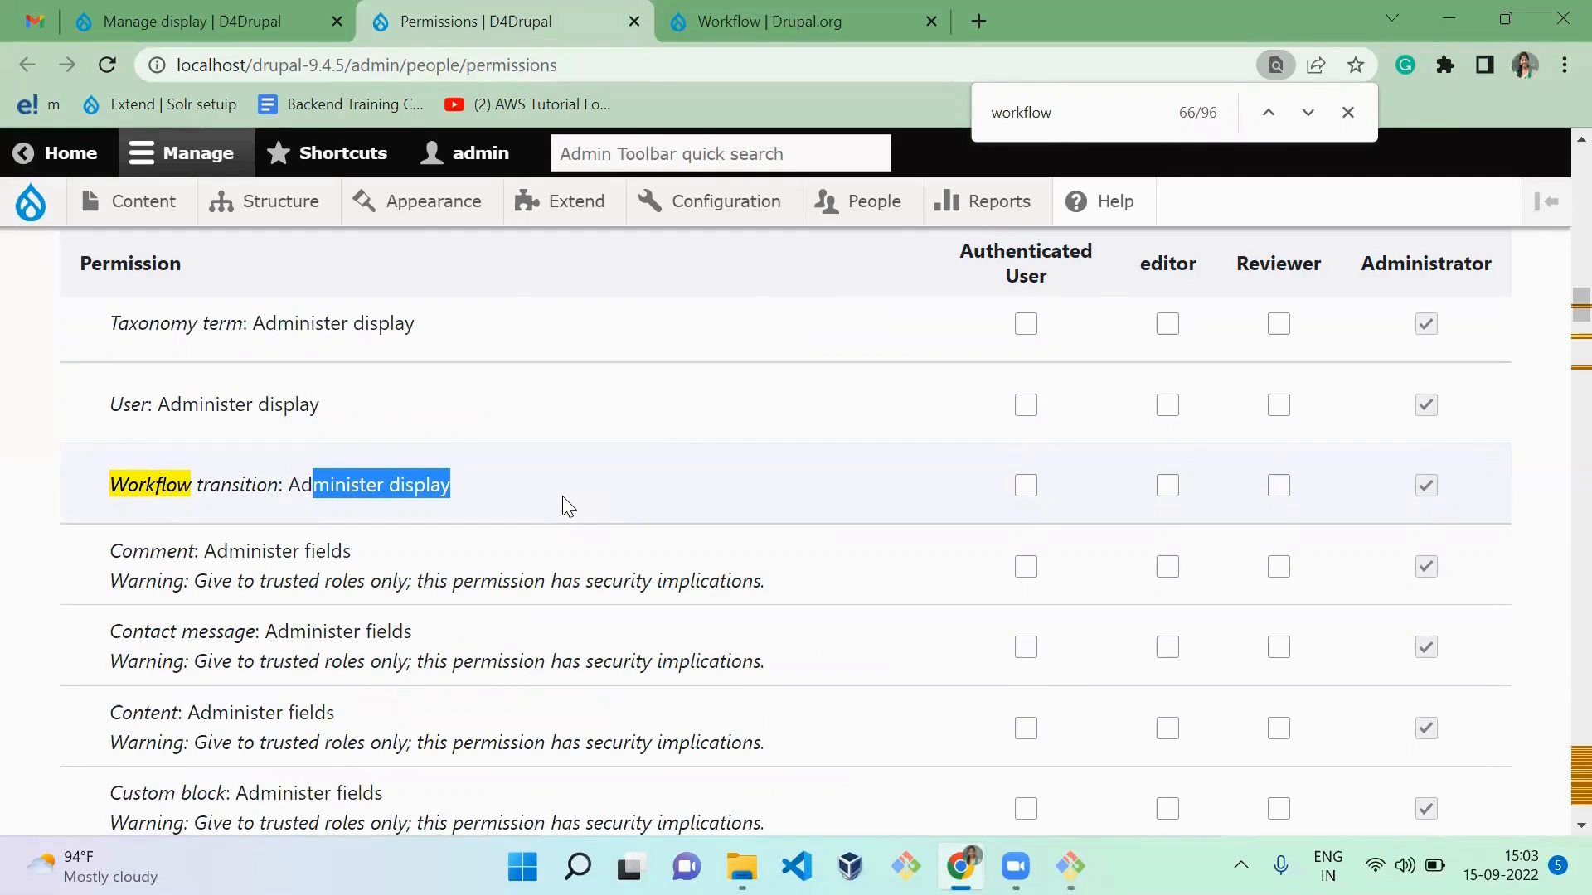
{"action": "double_click", "coordinate": [220, 483]}
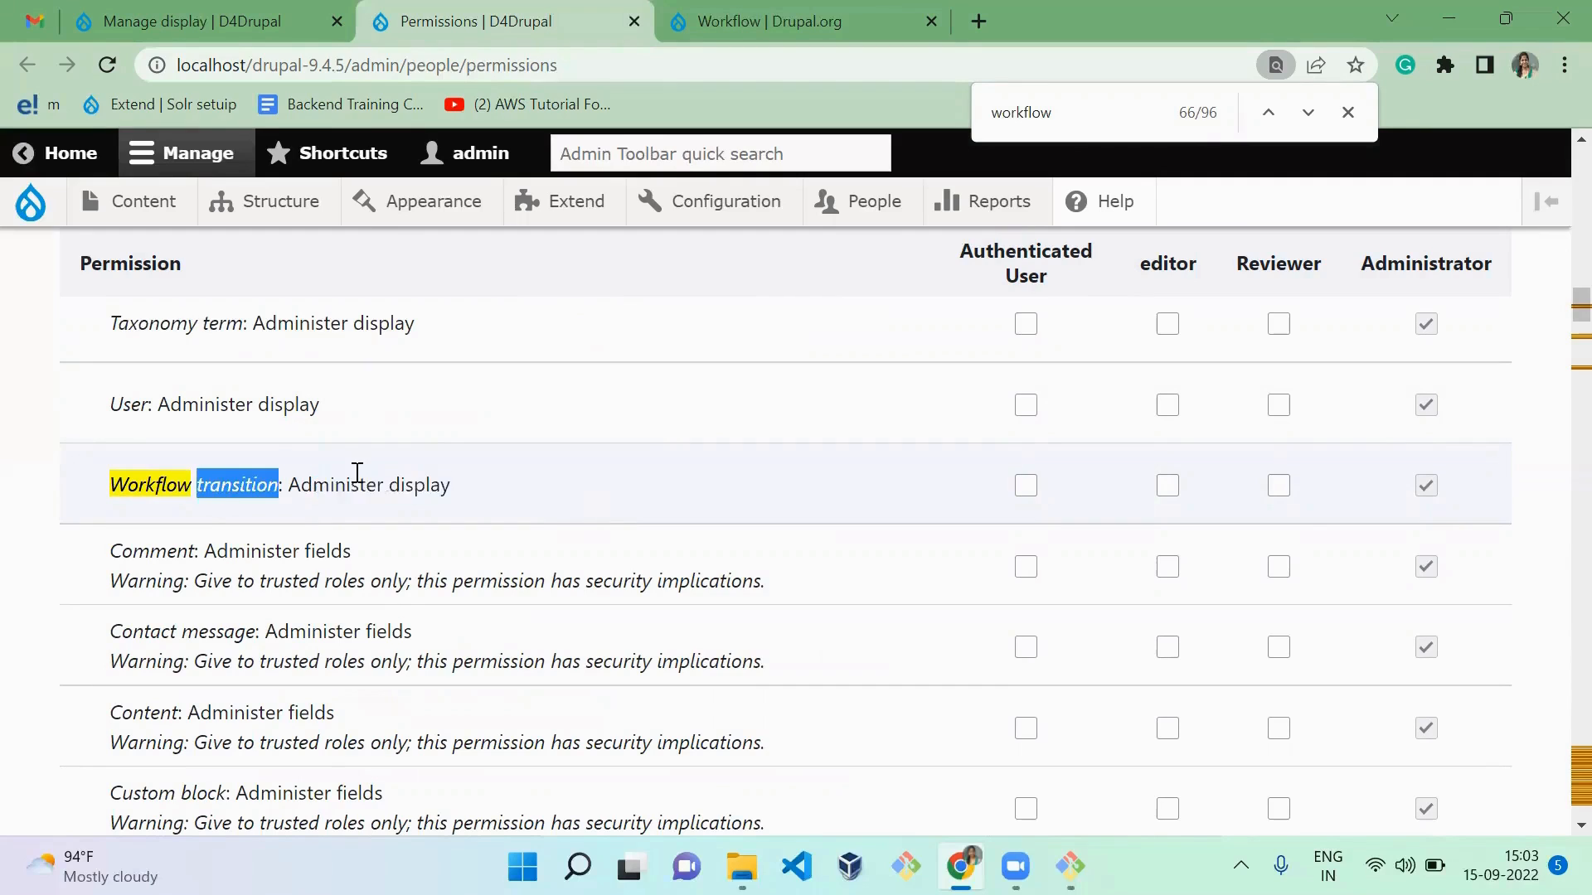
{"action": "left_click", "coordinate": [479, 491], "text": "shift"}
{"action": "left_click", "coordinate": [479, 492]}
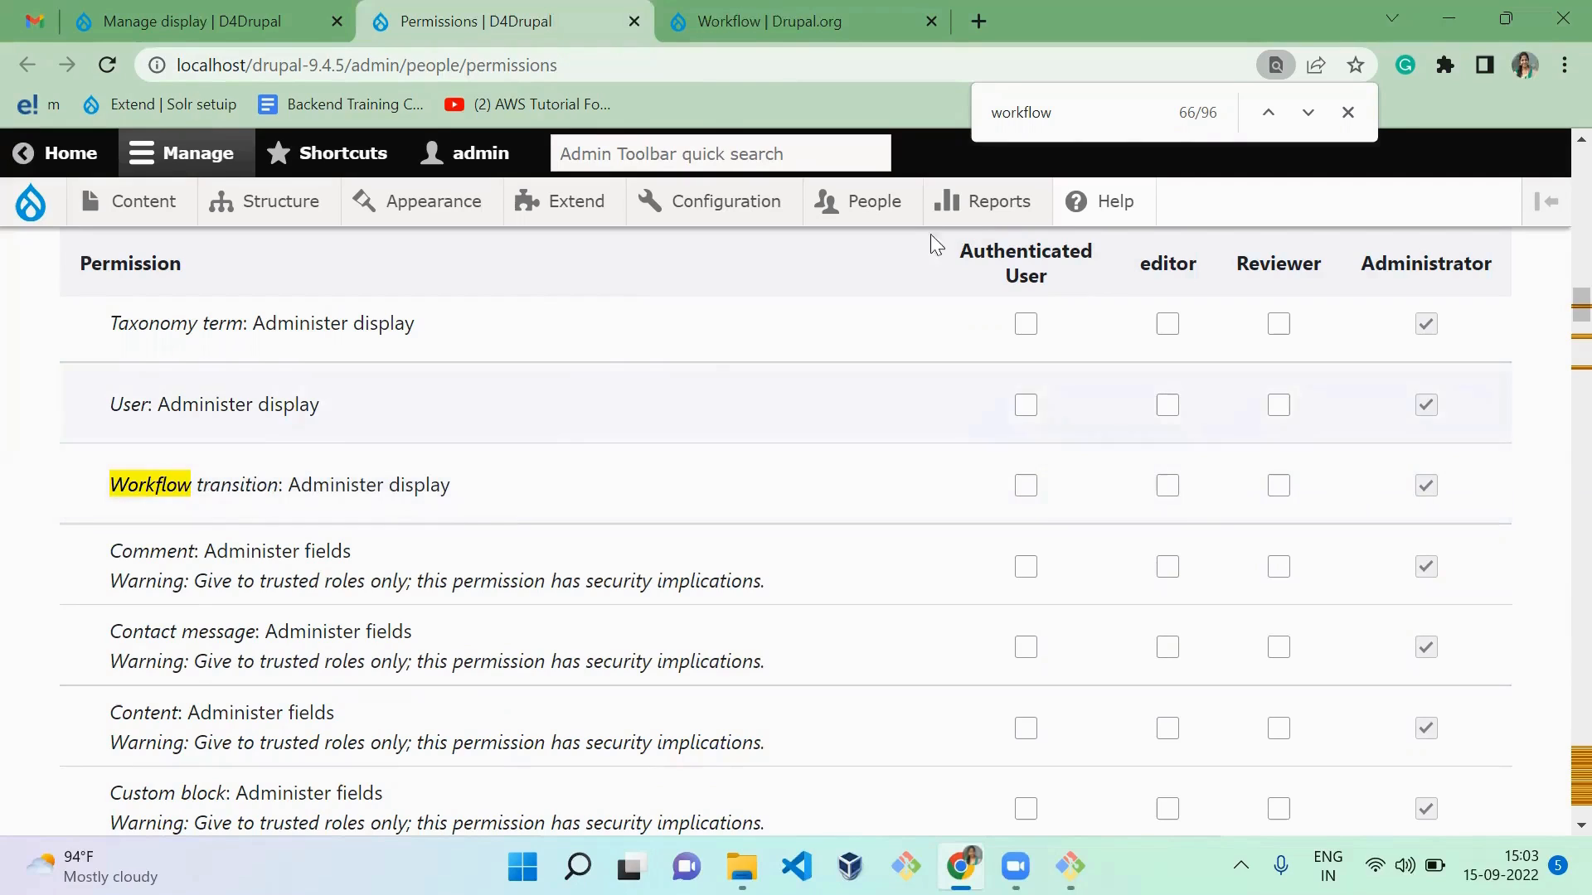
Step: Go through the "workflow" matches to review the Workflow transition "Administer fields" and "Administer form display" permissions and the Workflow section
{"action": "left_click", "coordinate": [1092, 122]}
{"action": "key", "text": "Return"}
{"action": "key", "text": "Return"}
{"action": "key", "text": "Return"}
{"action": "key", "text": "Return"}
{"action": "key", "text": "Return"}
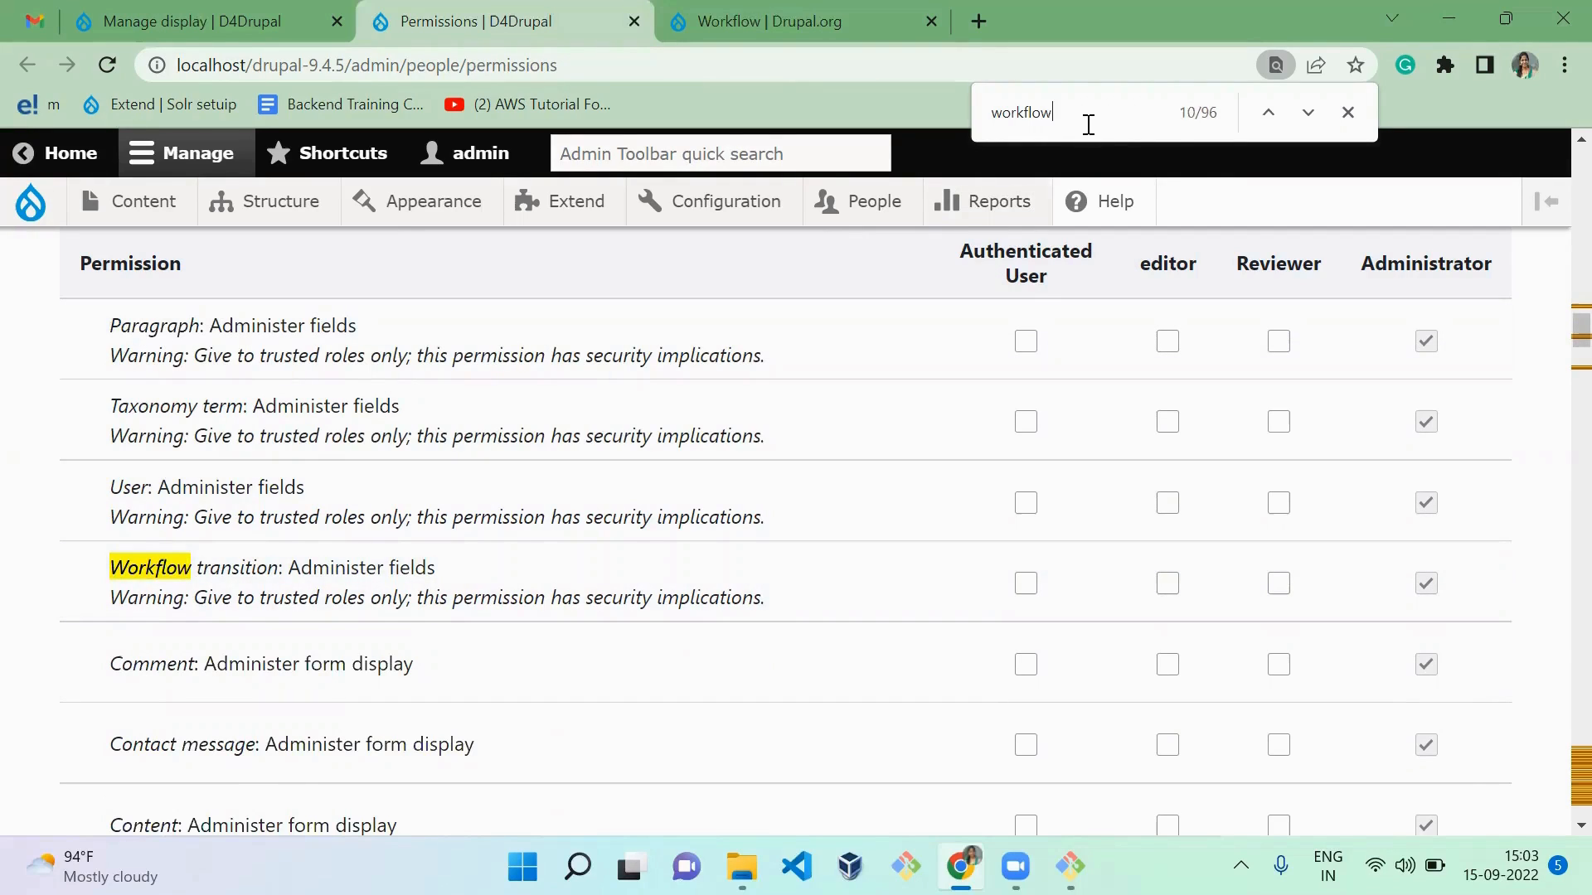
{"action": "key", "text": "Return"}
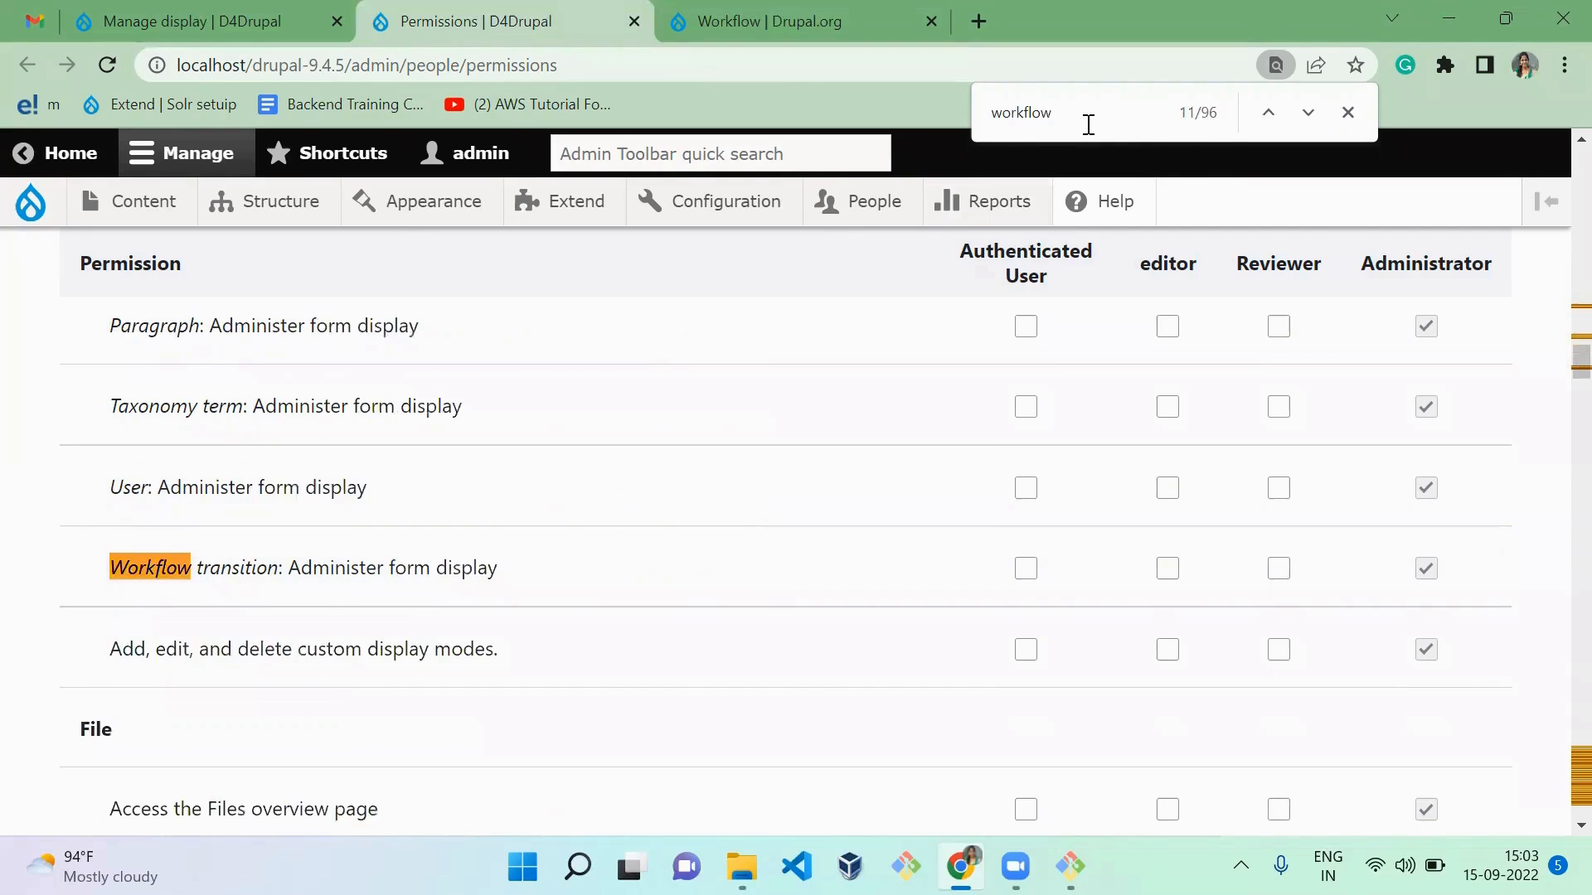
{"action": "key", "text": "Return"}
{"action": "key", "text": "Return"}
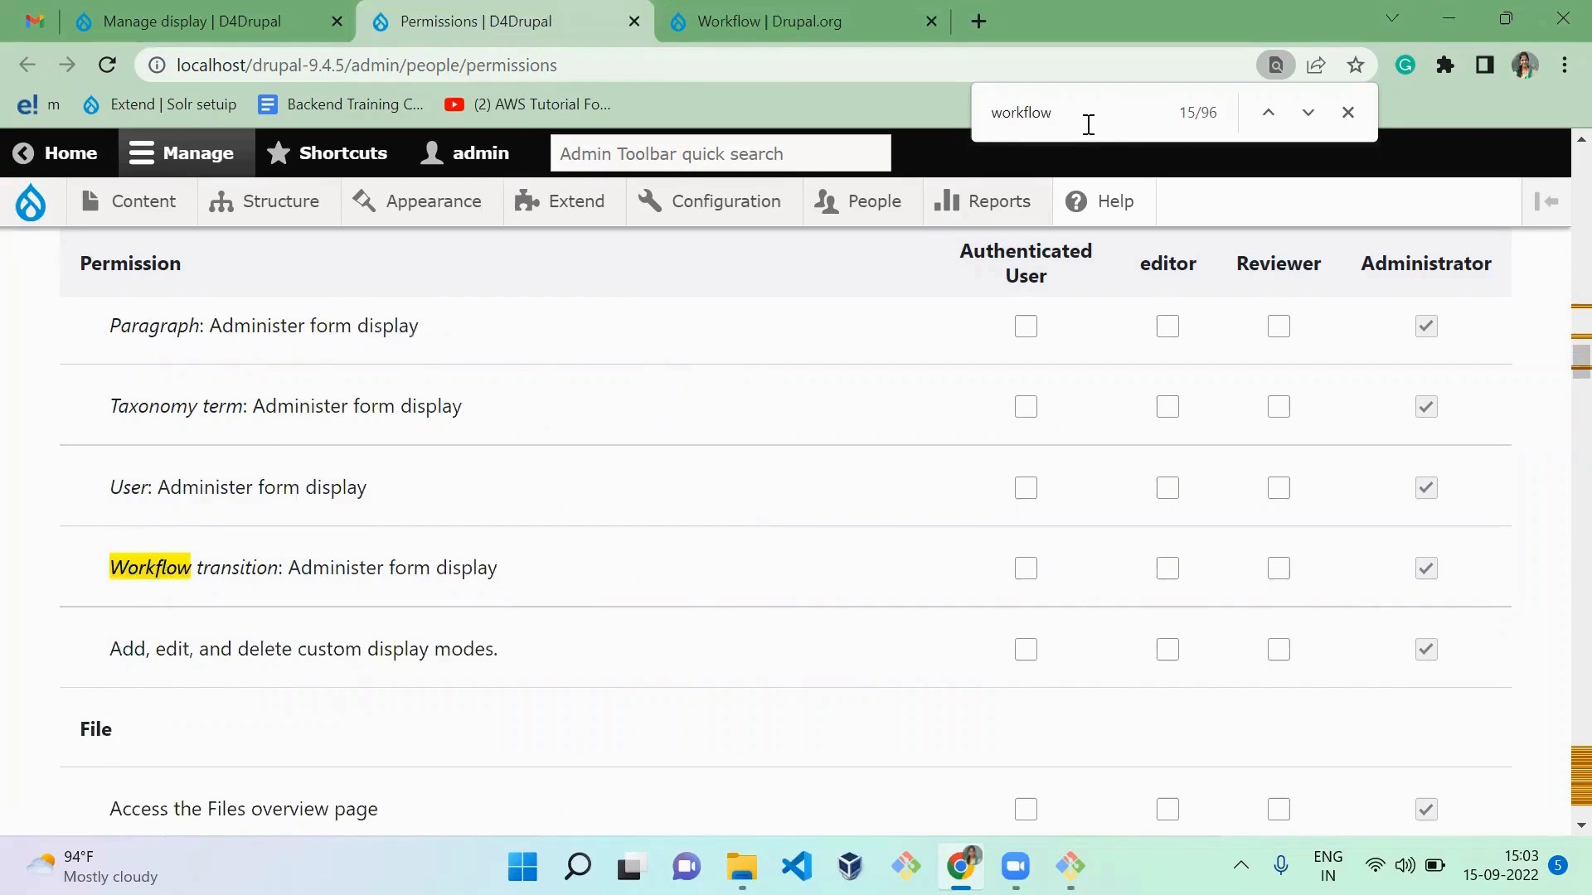
{"action": "key", "text": "Return"}
{"action": "key", "text": "Return"}
{"action": "key", "text": "Return"}
{"action": "key", "text": "Return"}
{"action": "key", "text": "Return"}
{"action": "key", "text": "Return"}
{"action": "key", "text": "Return"}
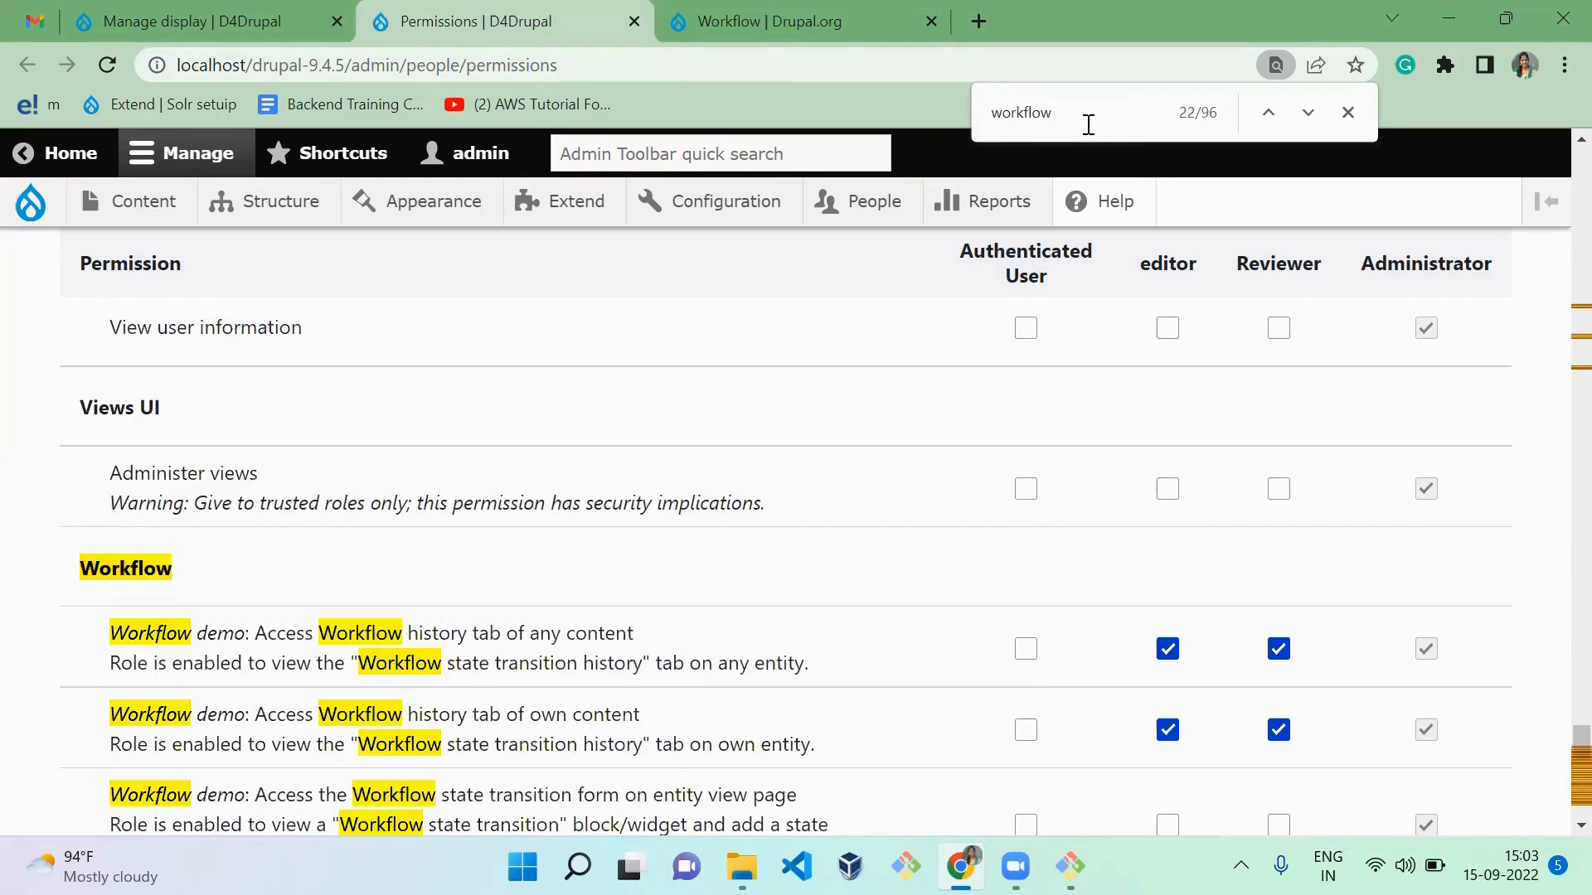
{"action": "key", "text": "Return"}
{"action": "key", "text": "Return"}
{"action": "key", "text": "Return"}
{"action": "key", "text": "Return"}
{"action": "key", "text": "Return"}
{"action": "key", "text": "Return"}
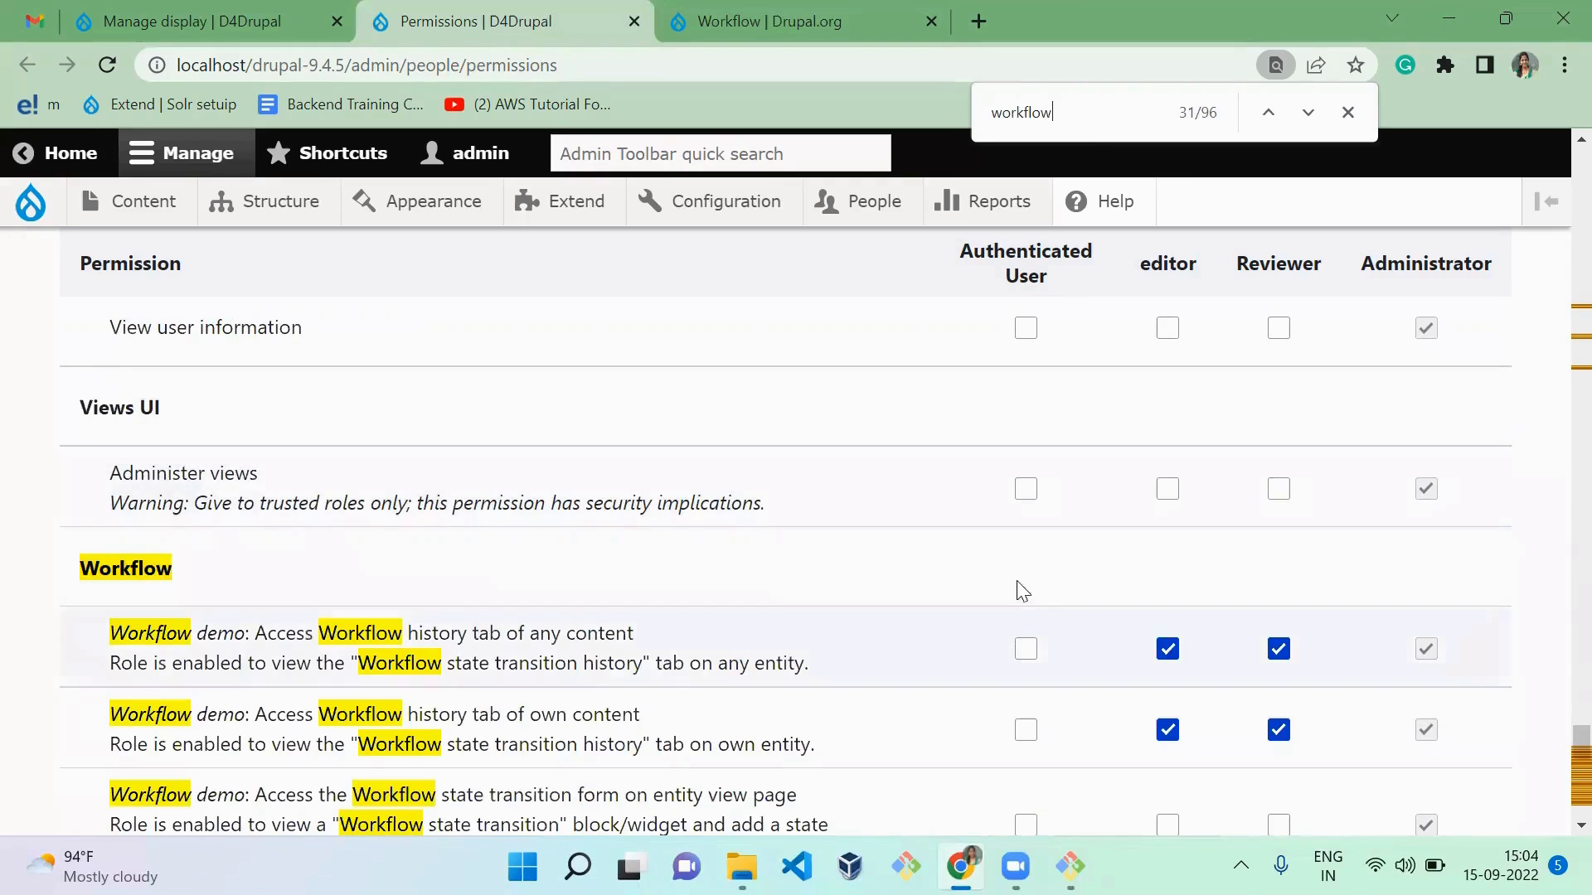
Step: Examine the "Administer workflows" permission at the end of the Workflow section
{"action": "scroll", "coordinate": [1558, 775], "scroll_direction": "down", "scroll_amount": 5}
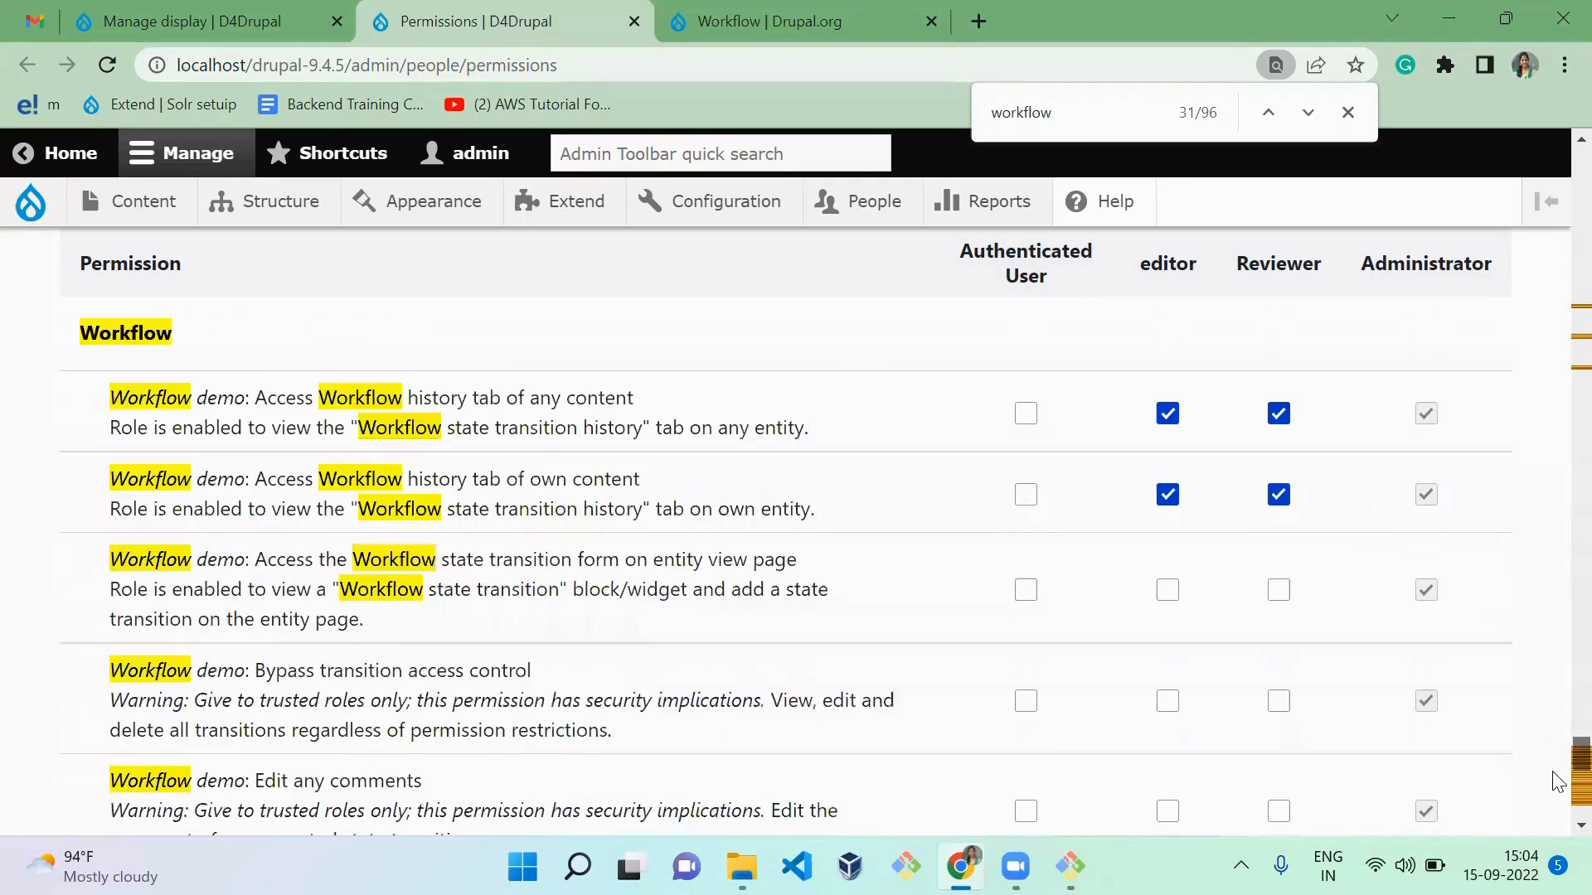
{"action": "scroll", "coordinate": [1557, 824], "scroll_direction": "down", "scroll_amount": 5}
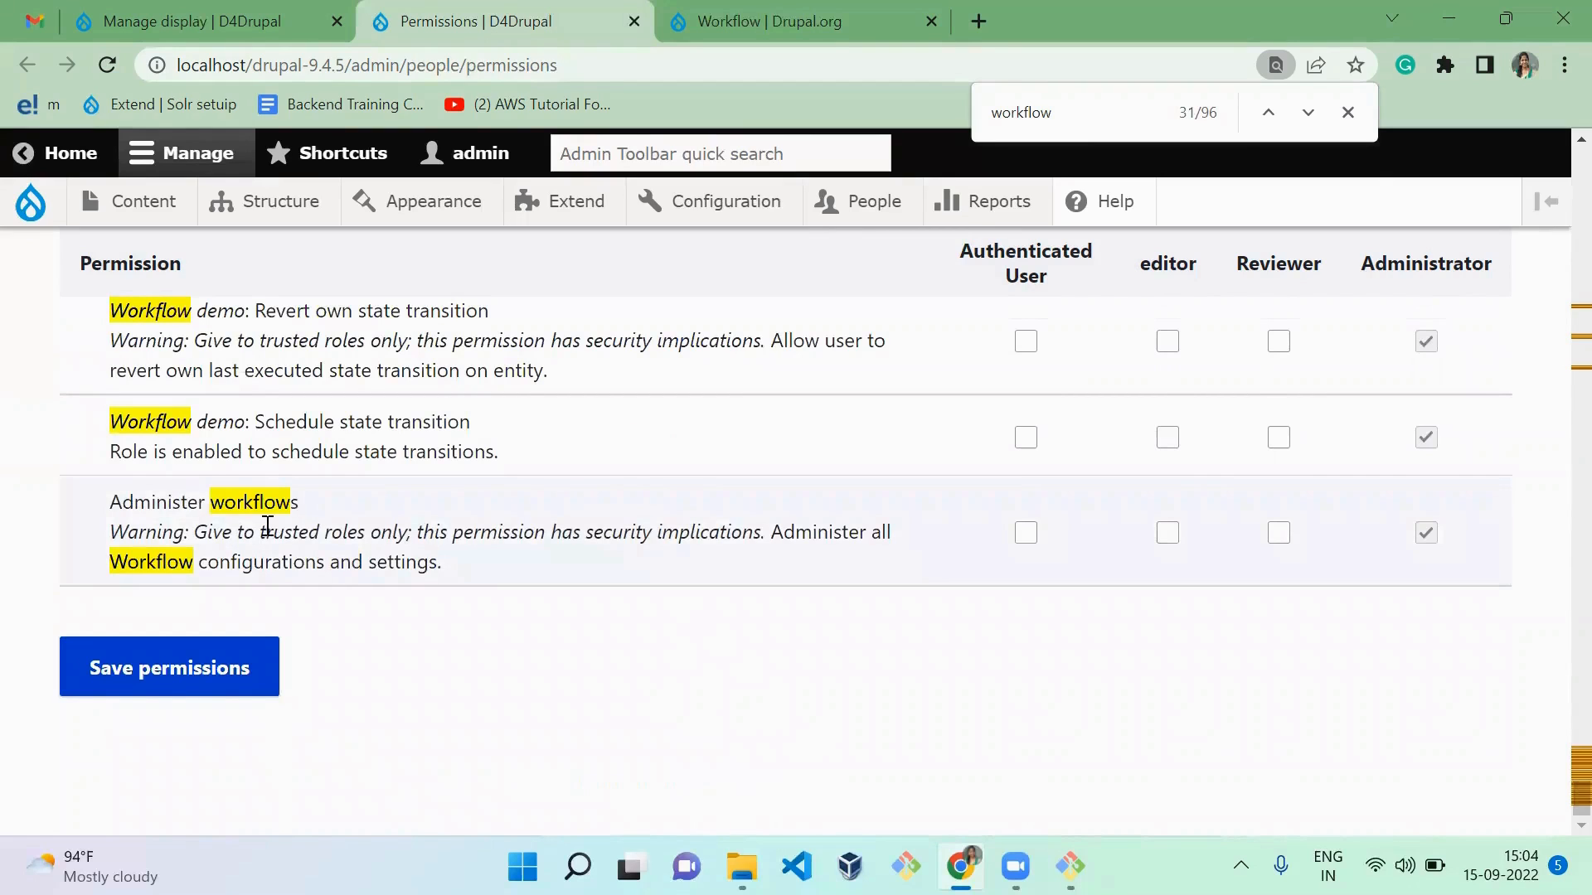
{"action": "triple_click", "coordinate": [227, 498]}
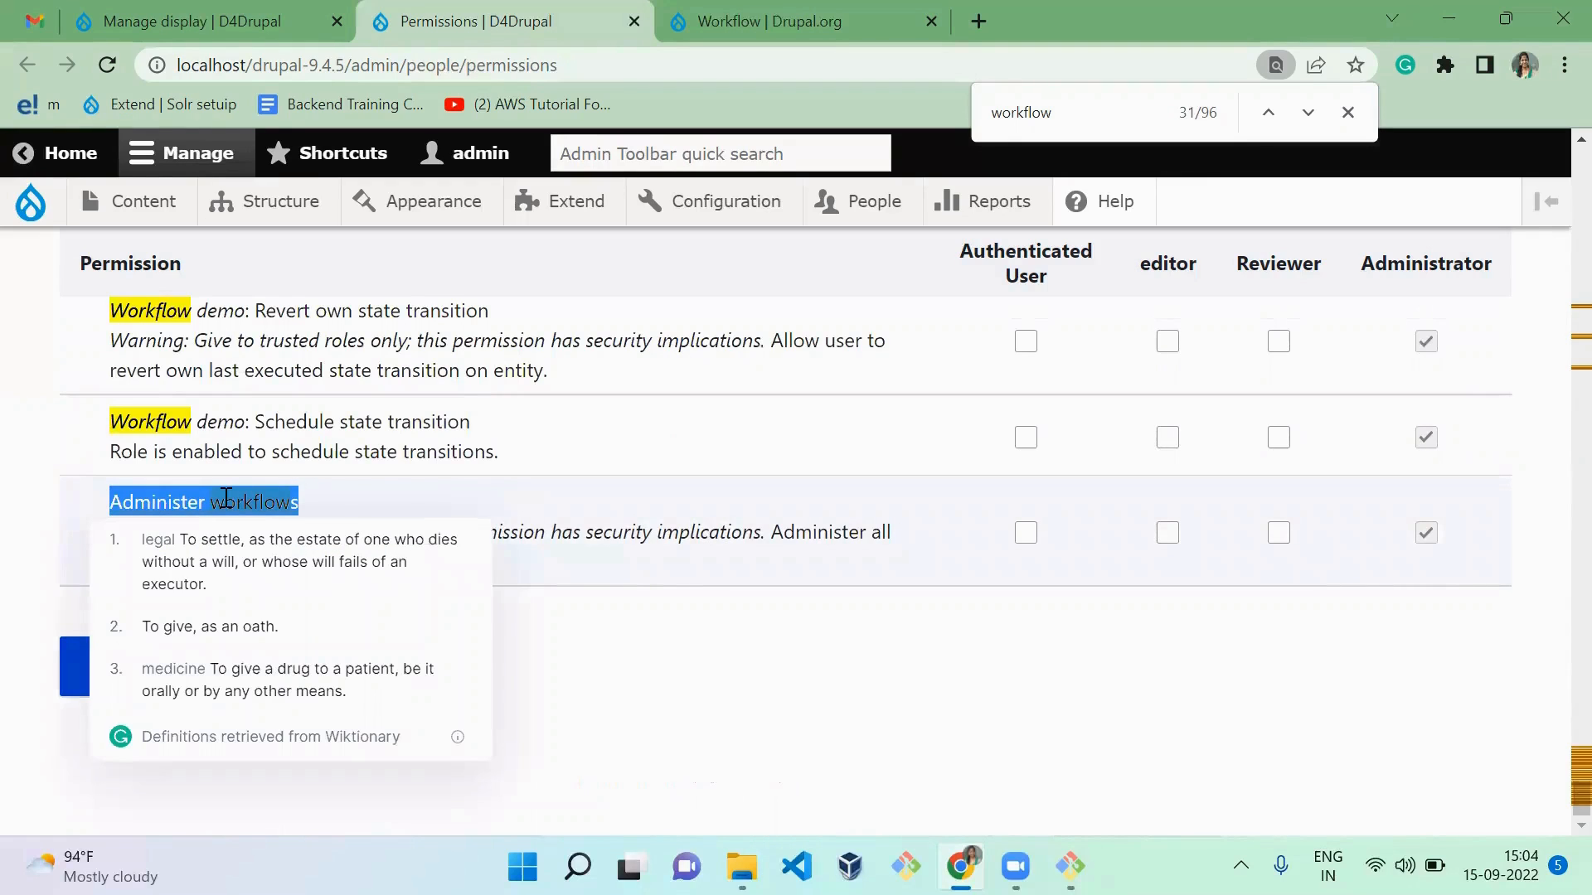
{"action": "left_click", "coordinate": [787, 727]}
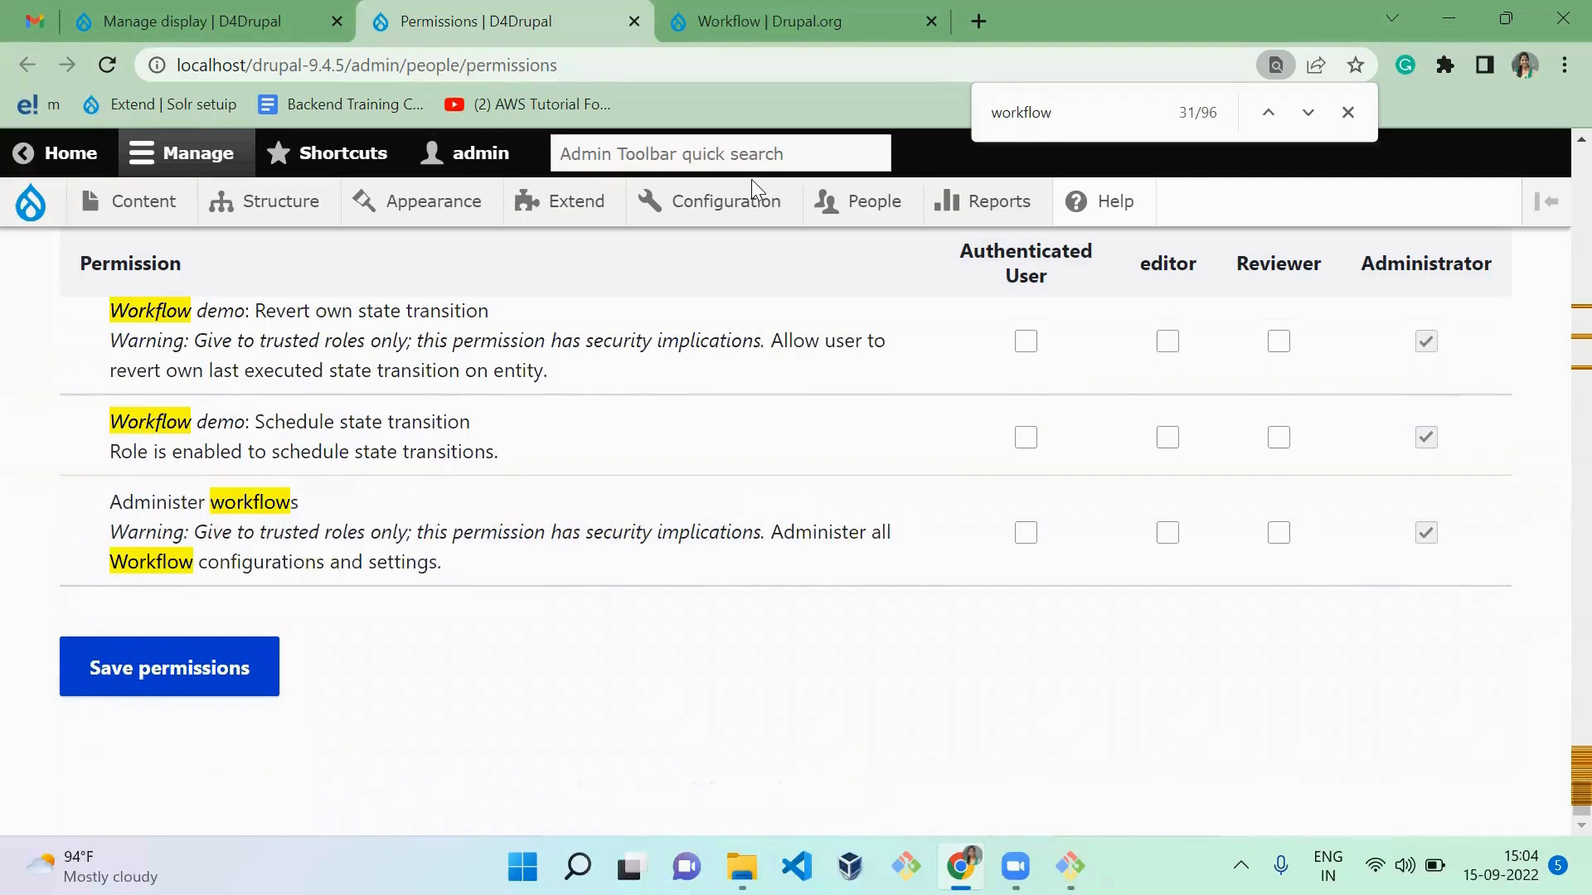
Step: Open the Roles page and the People page in separate new tabs, ending on People
{"action": "mouse_move", "coordinate": [875, 203]}
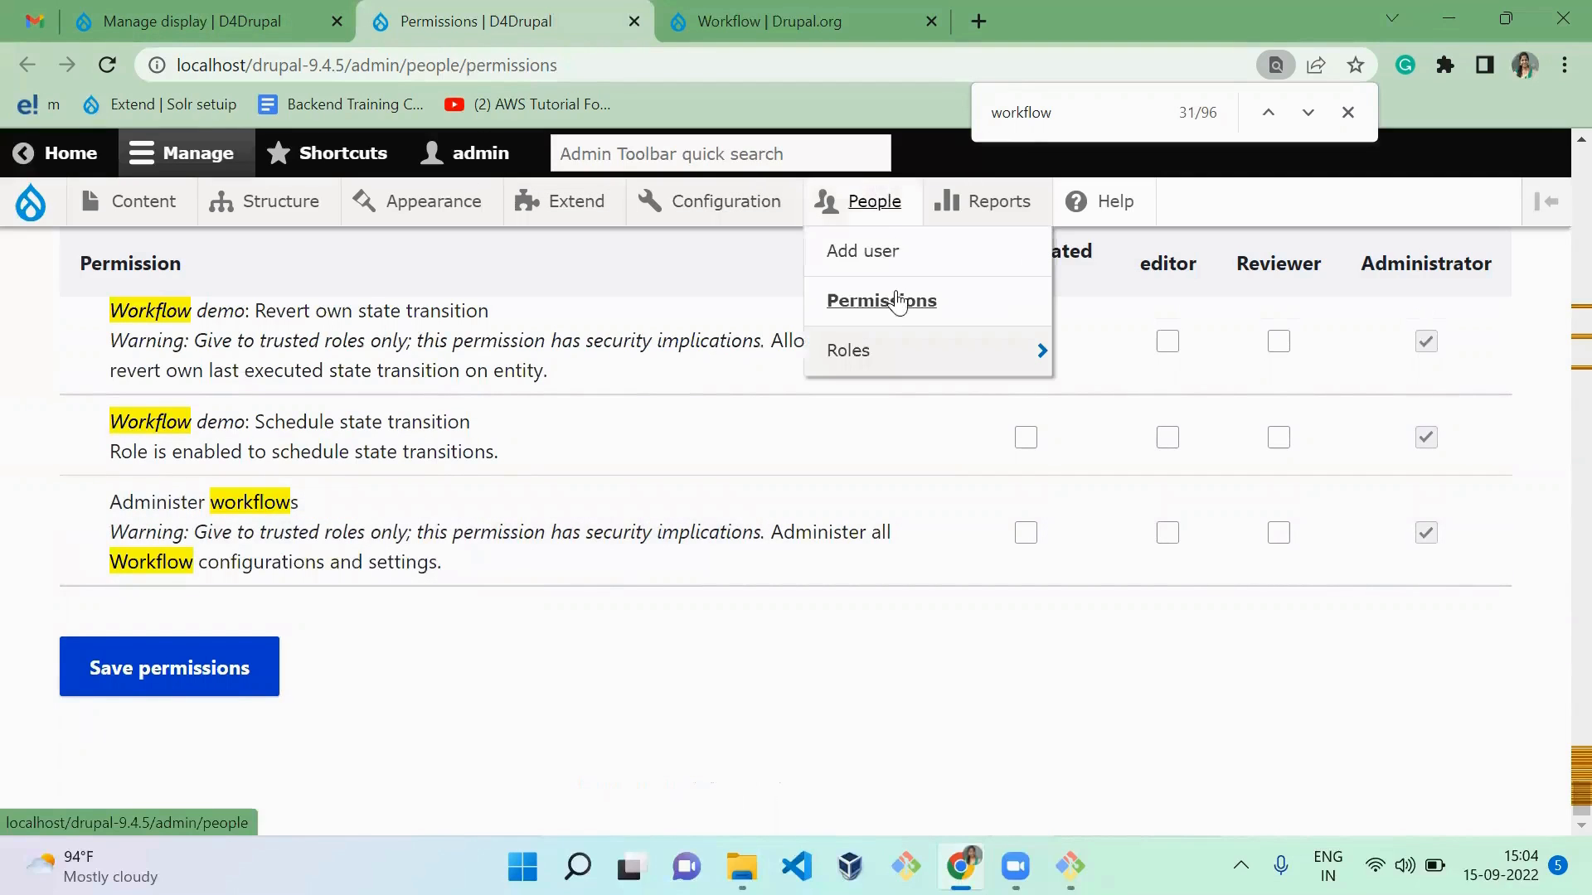
{"action": "middle_click", "coordinate": [908, 355]}
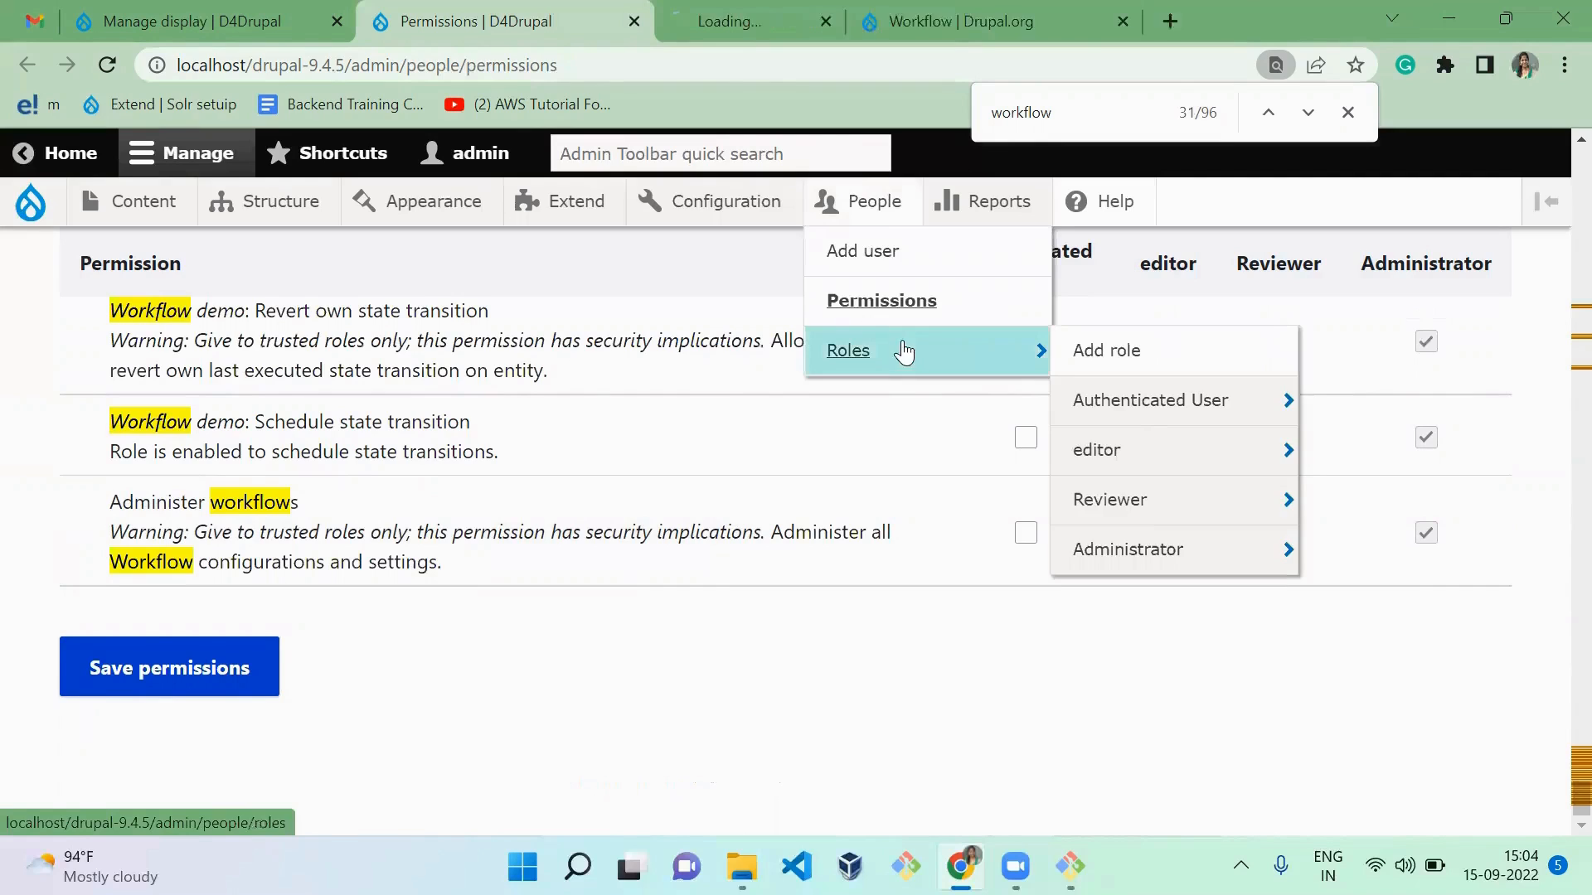
{"action": "left_click", "coordinate": [729, 47]}
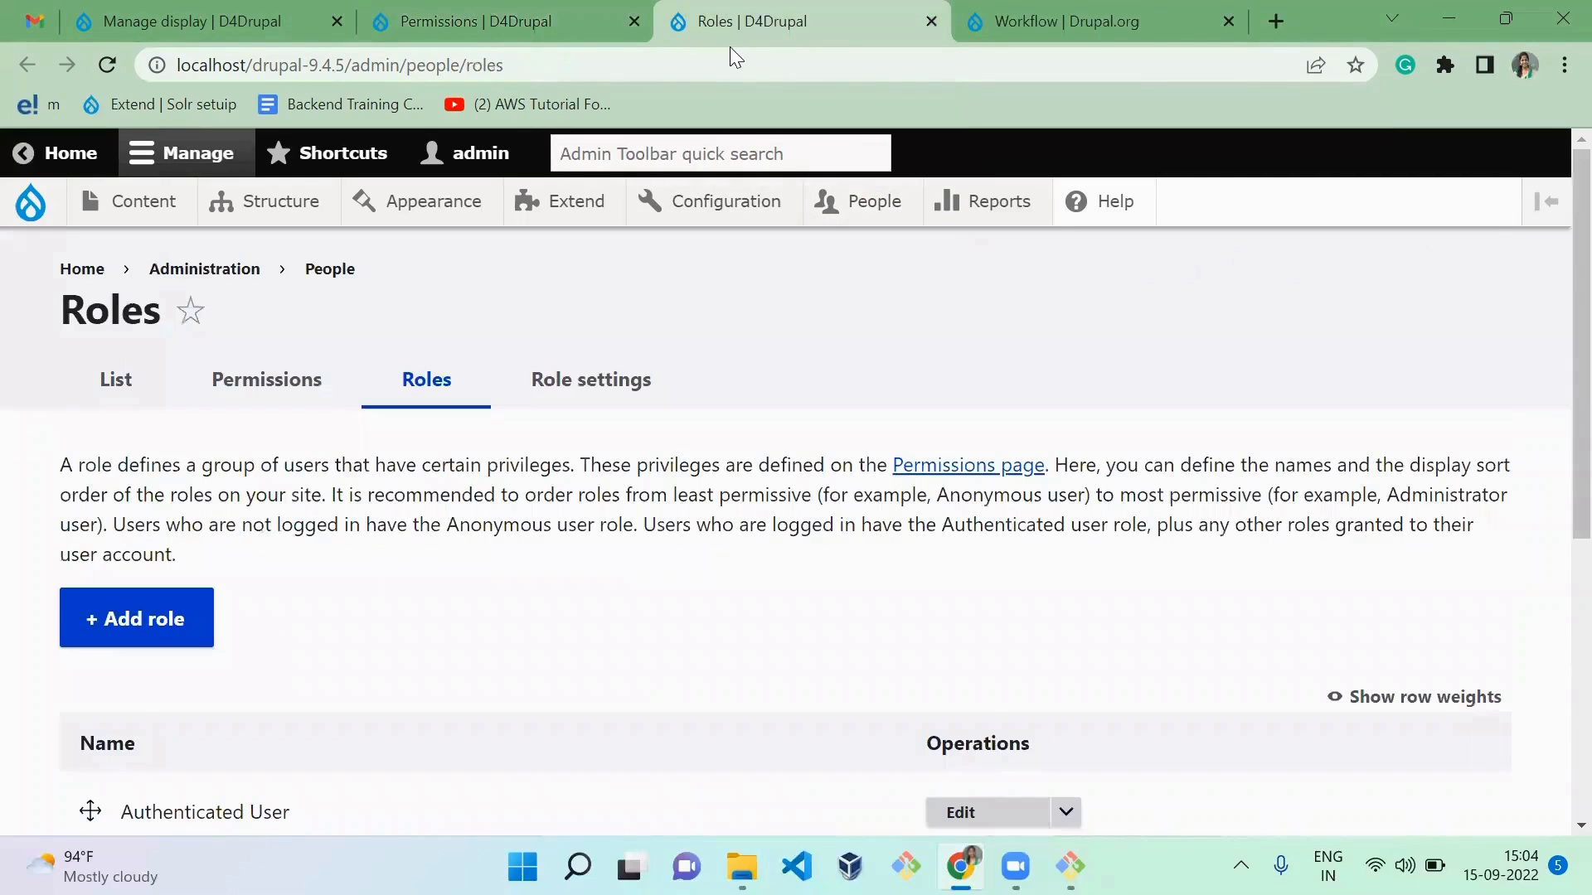
{"action": "middle_click", "coordinate": [885, 209]}
{"action": "key", "text": "ctrl+Tab"}
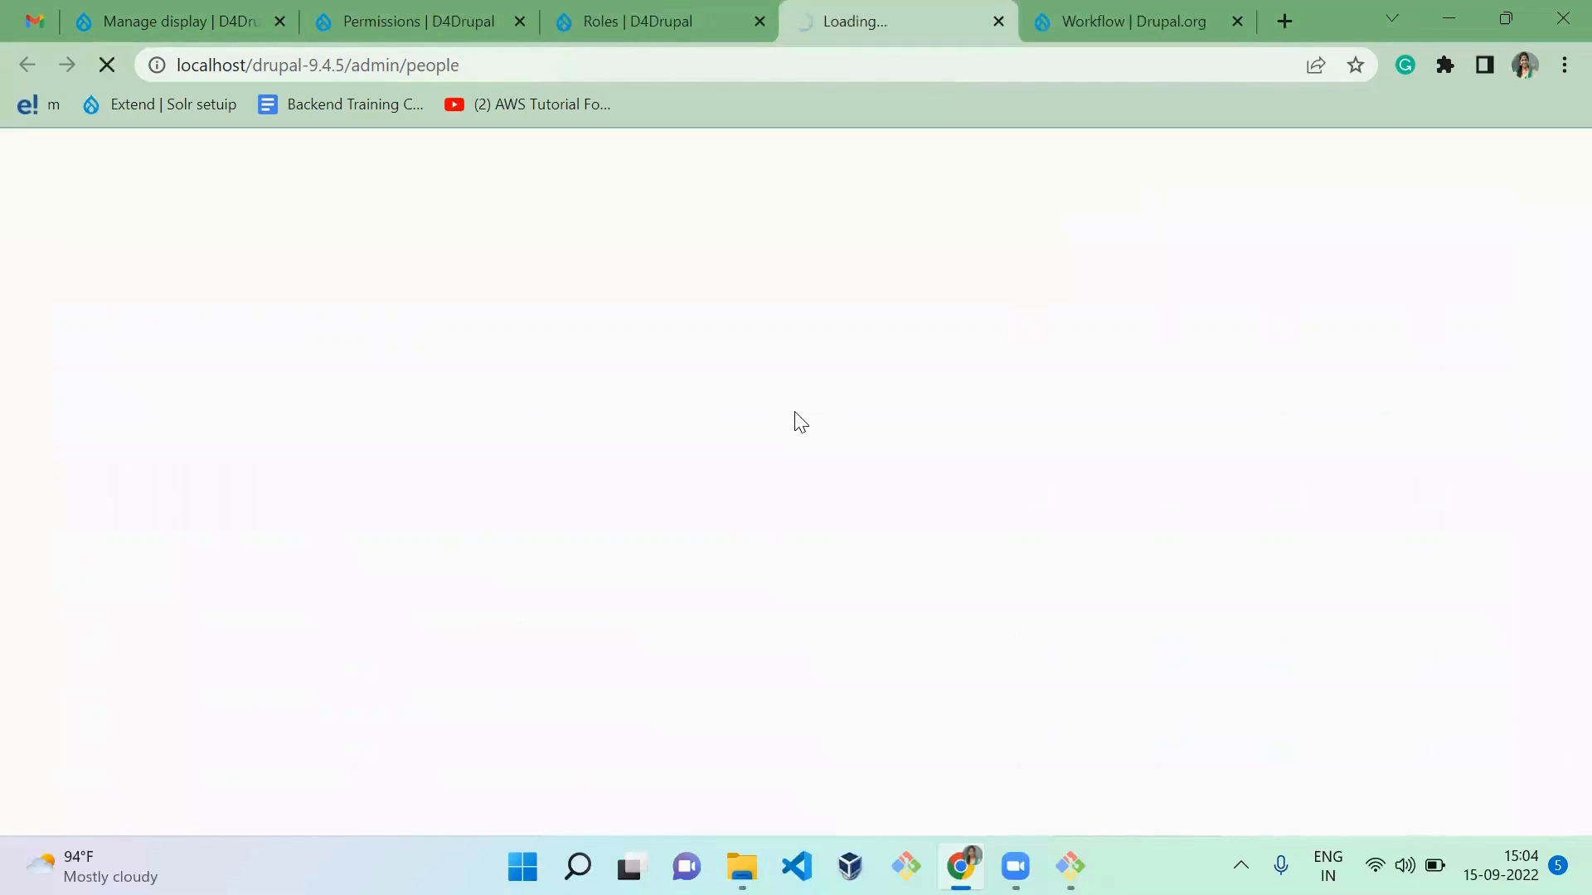
Step: Look over the existing users in the People list and open the form for adding a new user
{"action": "scroll", "coordinate": [800, 423], "scroll_direction": "down", "scroll_amount": 5}
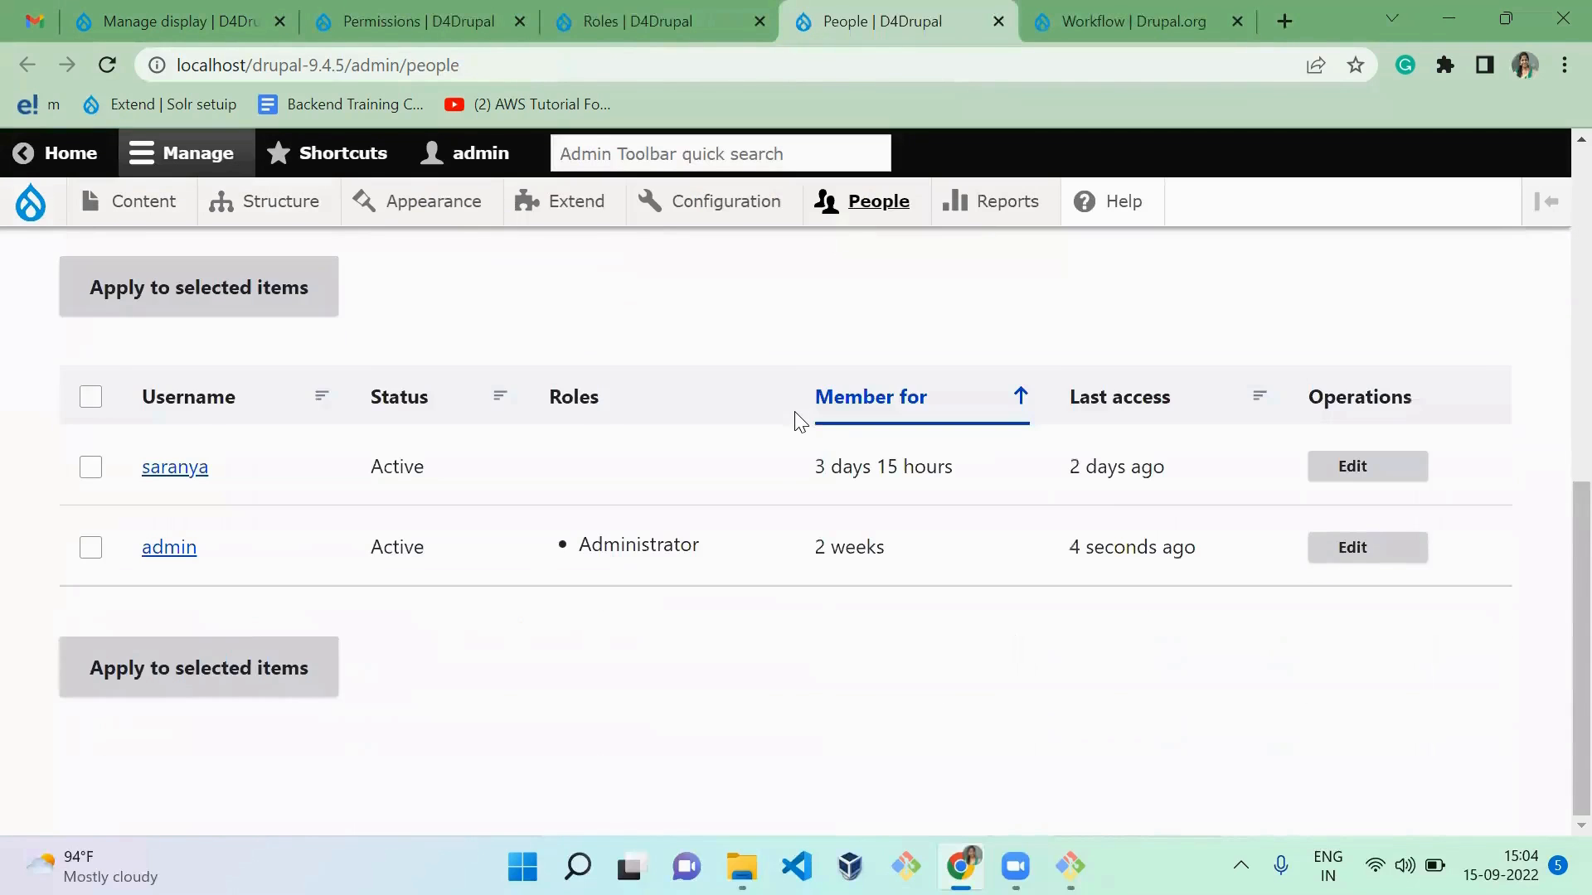
{"action": "scroll", "coordinate": [797, 421], "scroll_direction": "up", "scroll_amount": 5}
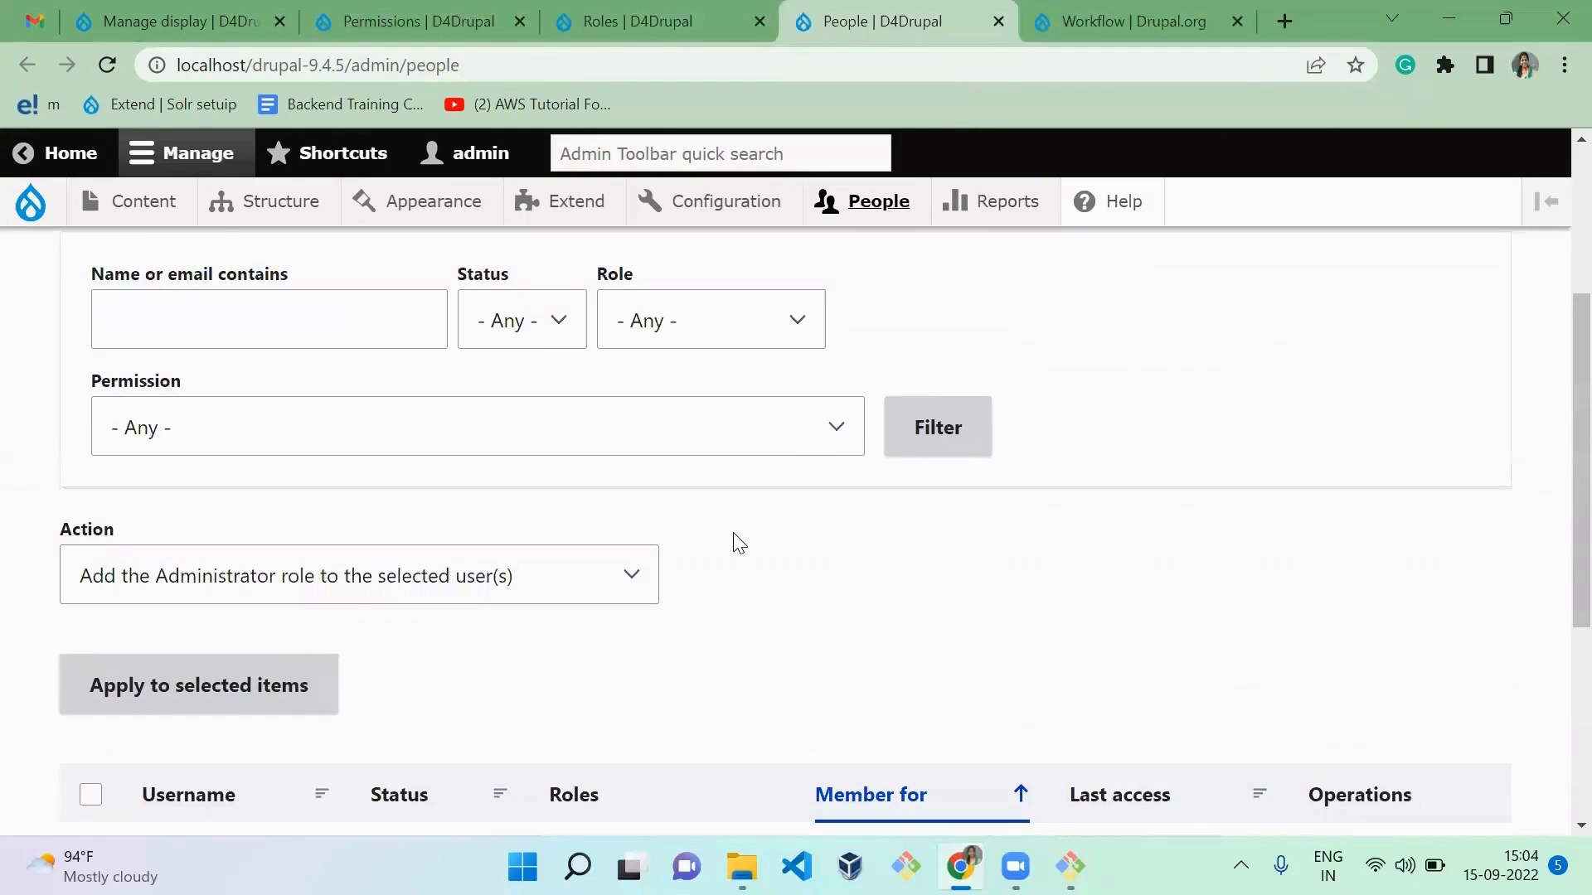
{"action": "scroll", "coordinate": [736, 540], "scroll_direction": "up", "scroll_amount": 4}
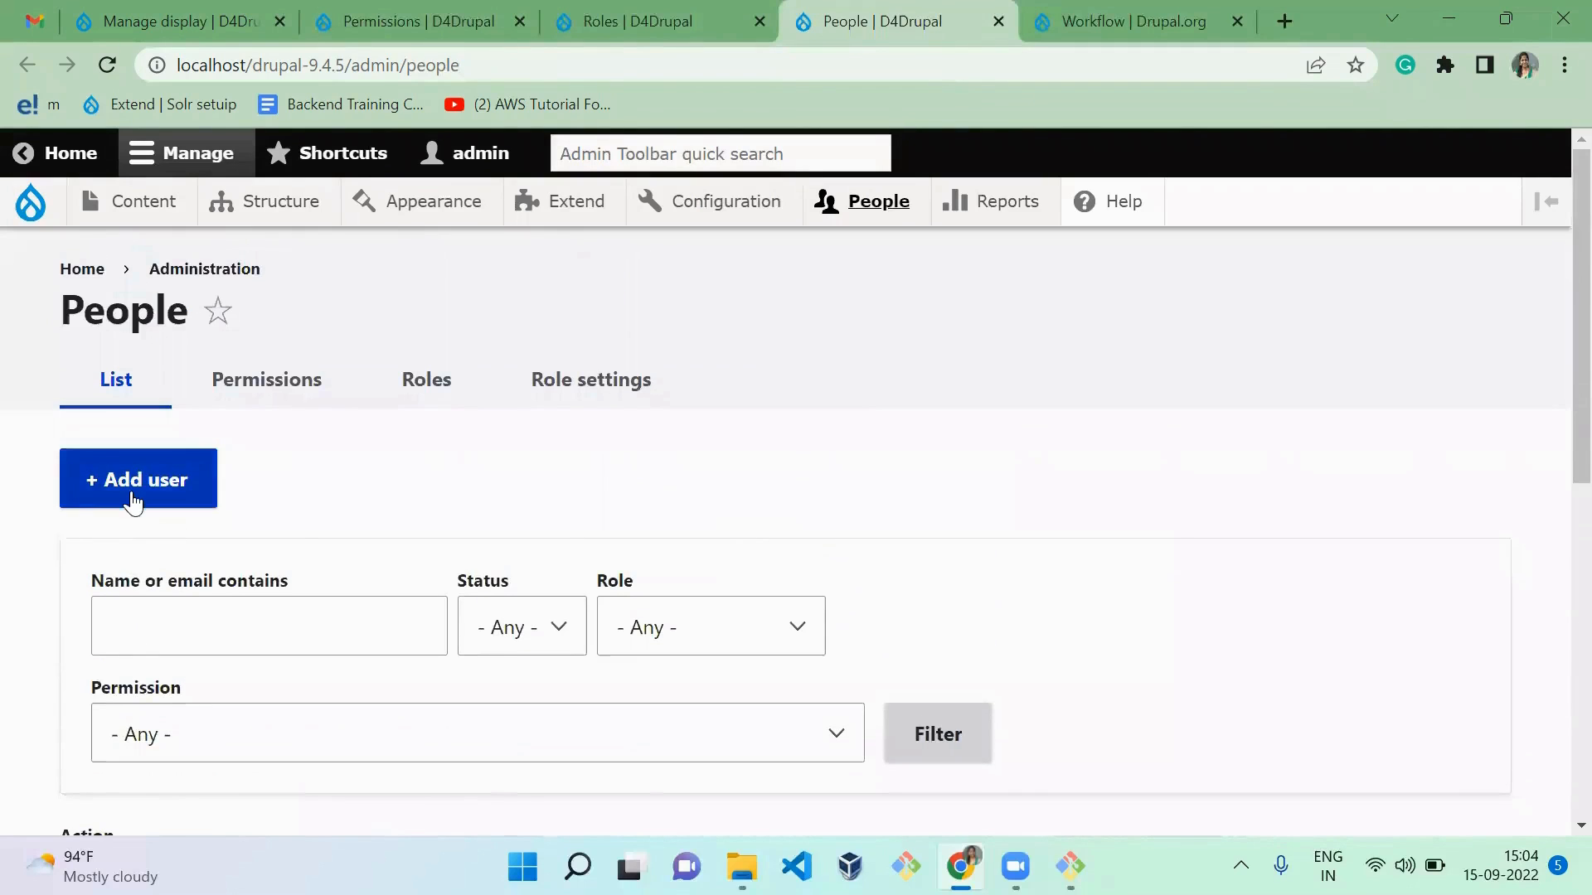
{"action": "left_click", "coordinate": [133, 499]}
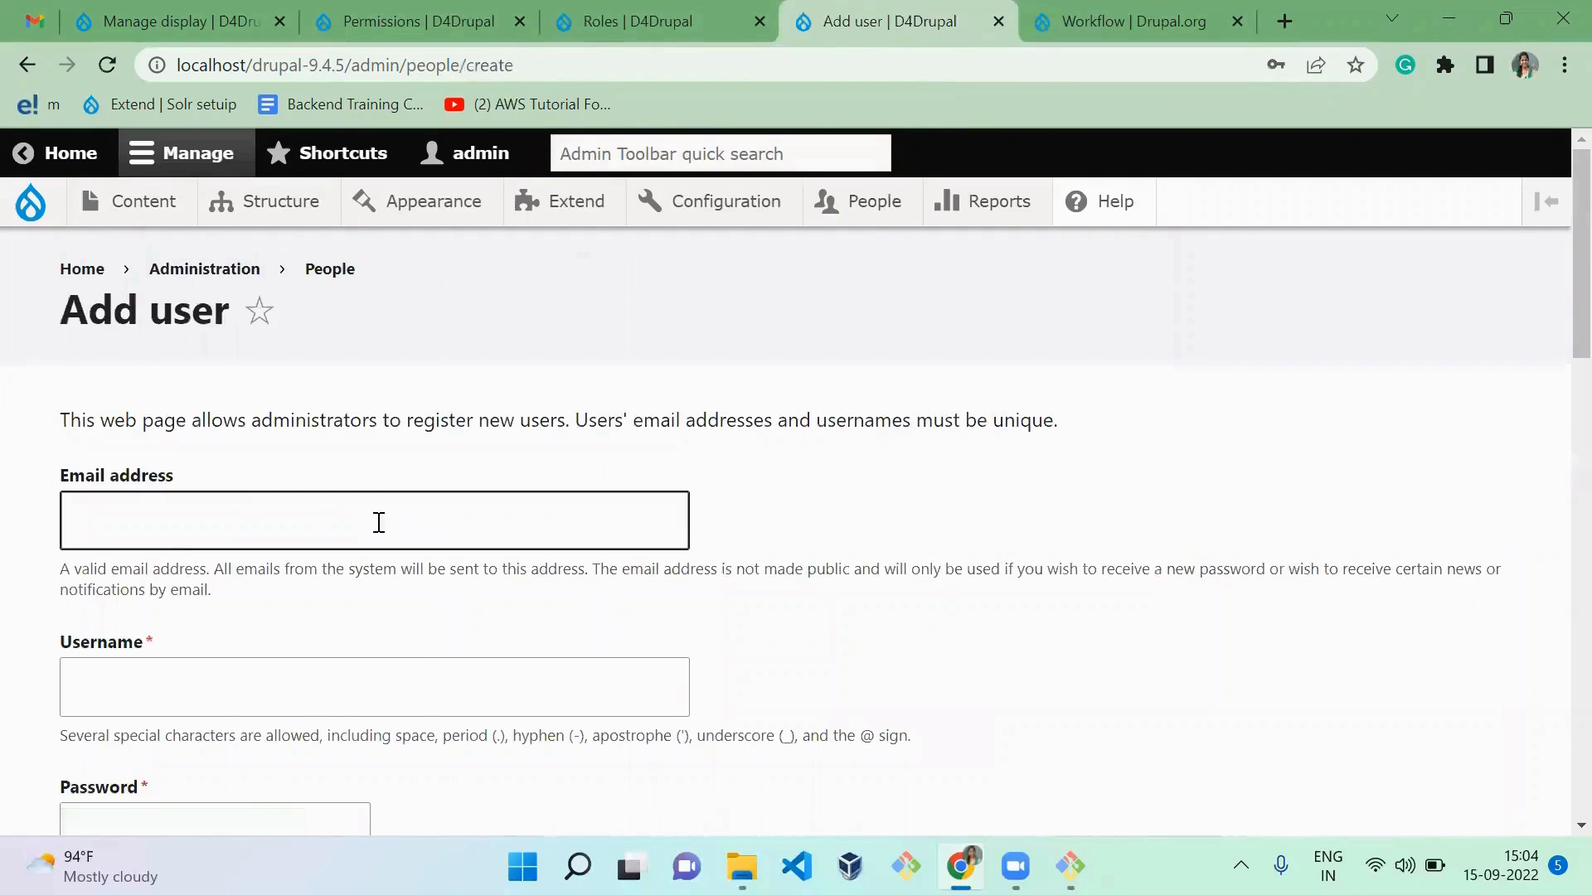
Step: Fill in the new user's email address, the username "editor", and the account password with its confirmation
{"action": "left_click", "coordinate": [339, 520]}
{"action": "type", "text": "editor"}
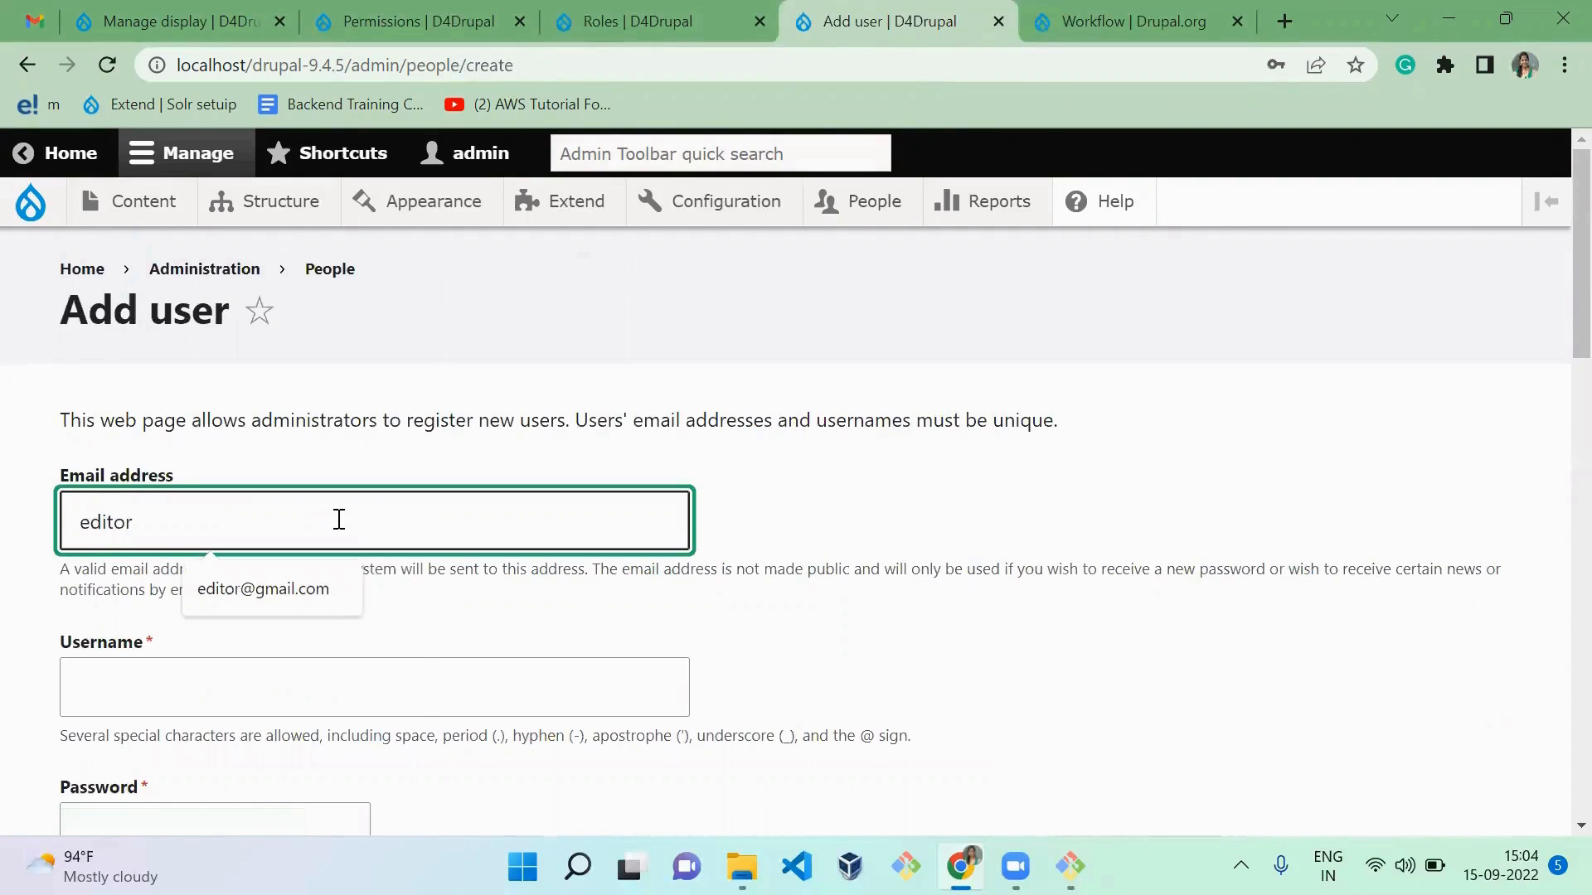
{"action": "key", "text": "Down"}
{"action": "key", "text": "Return"}
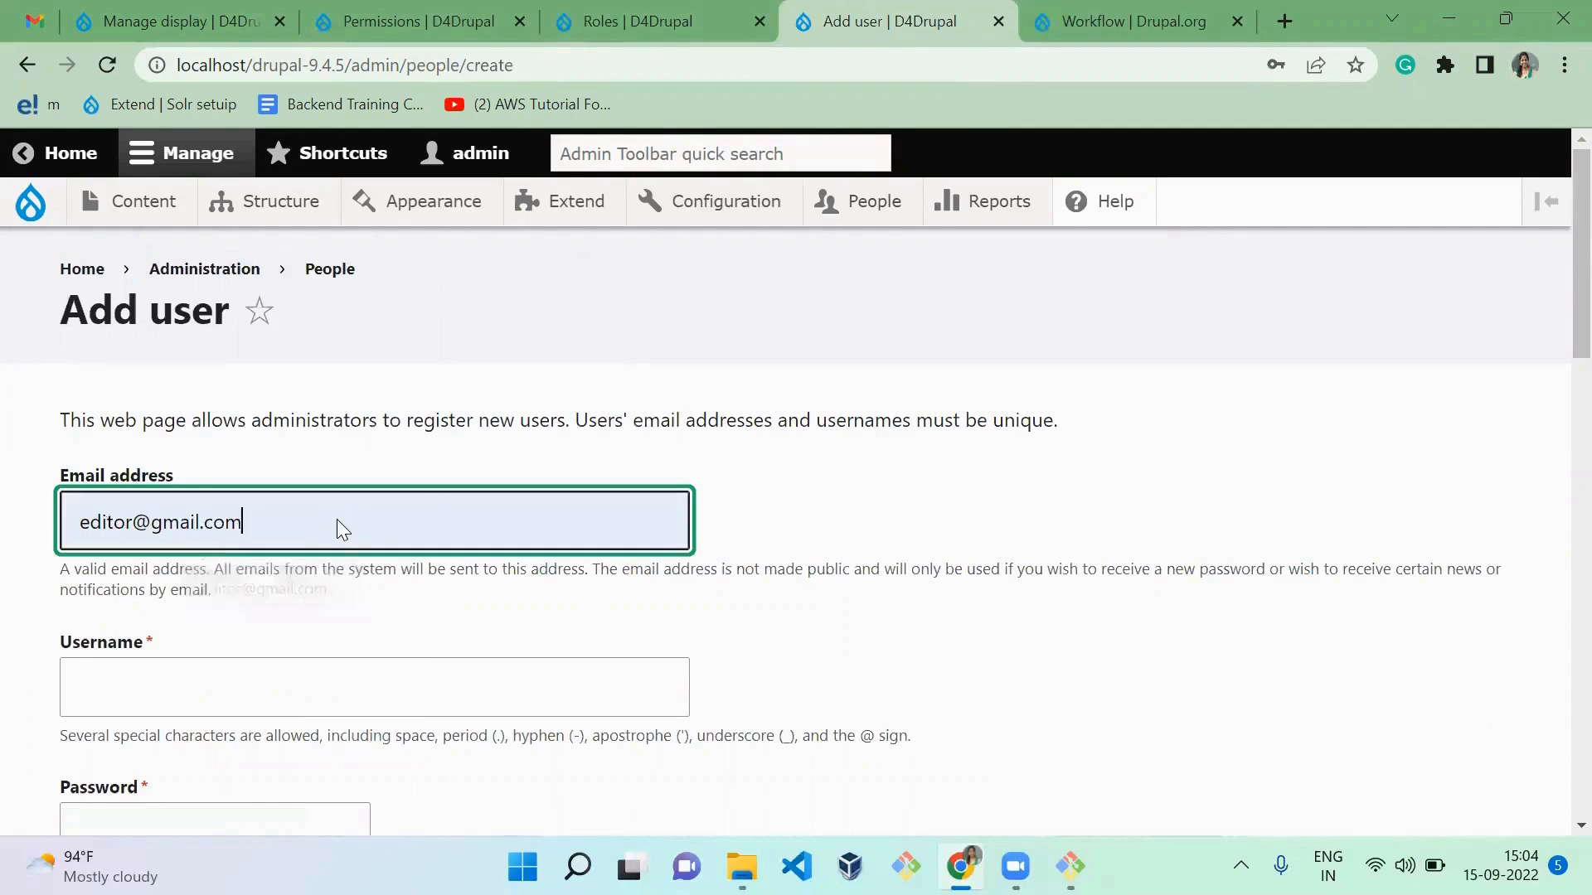
{"action": "key", "text": "Tab"}
{"action": "type", "text": "editor"}
{"action": "key", "text": "Tab"}
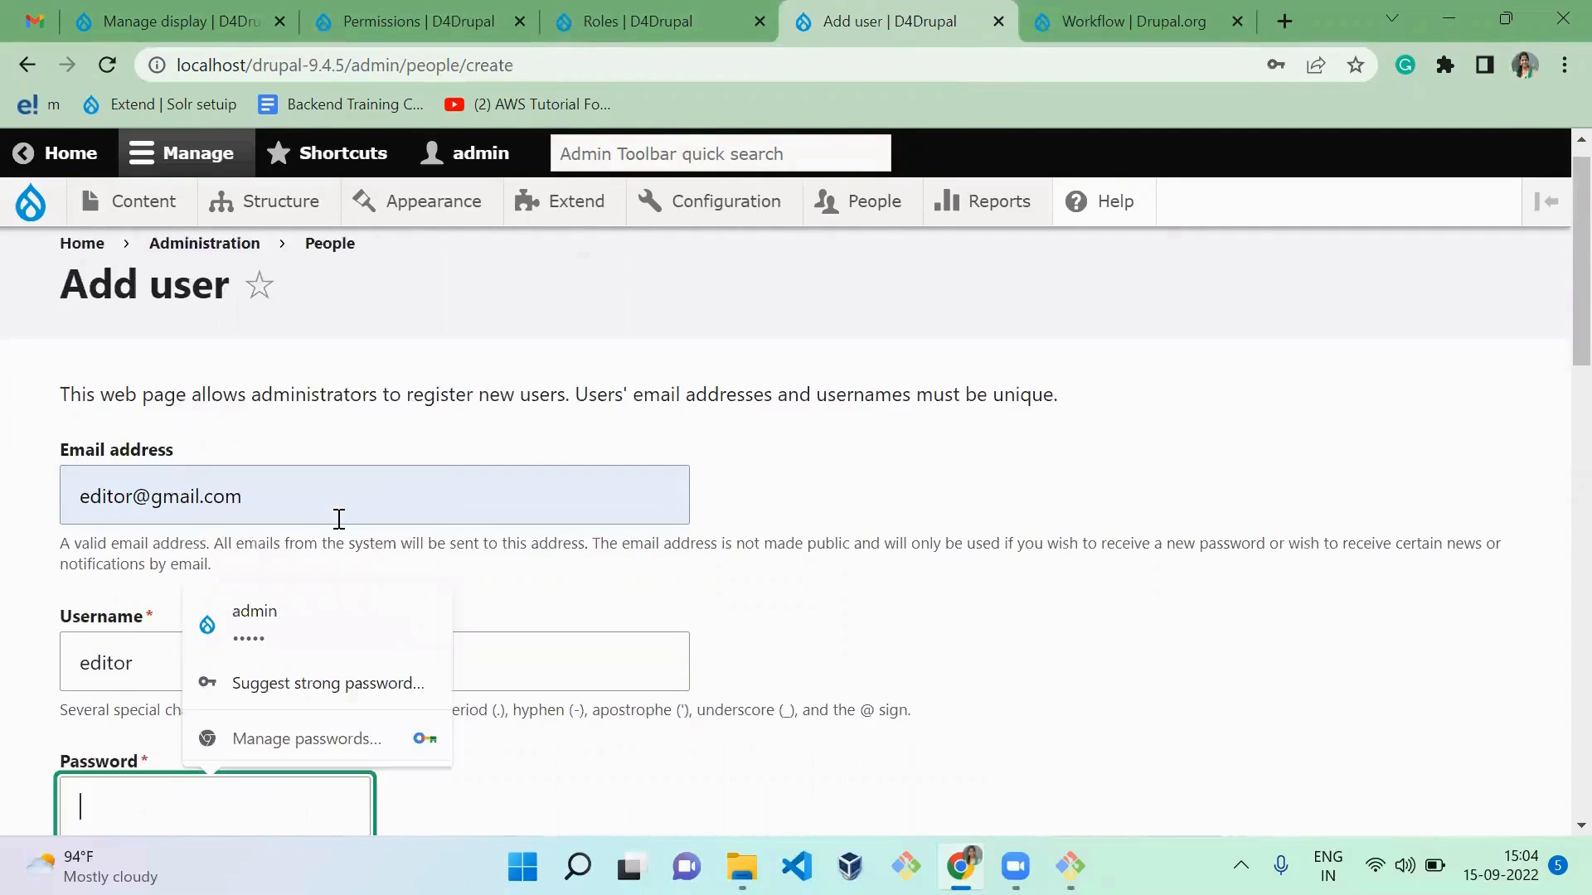
{"action": "type", "text": "1"}
{"action": "key", "text": "Tab"}
{"action": "type", "text": "1"}
{"action": "key", "text": "Tab"}
{"action": "key", "text": "Tab"}
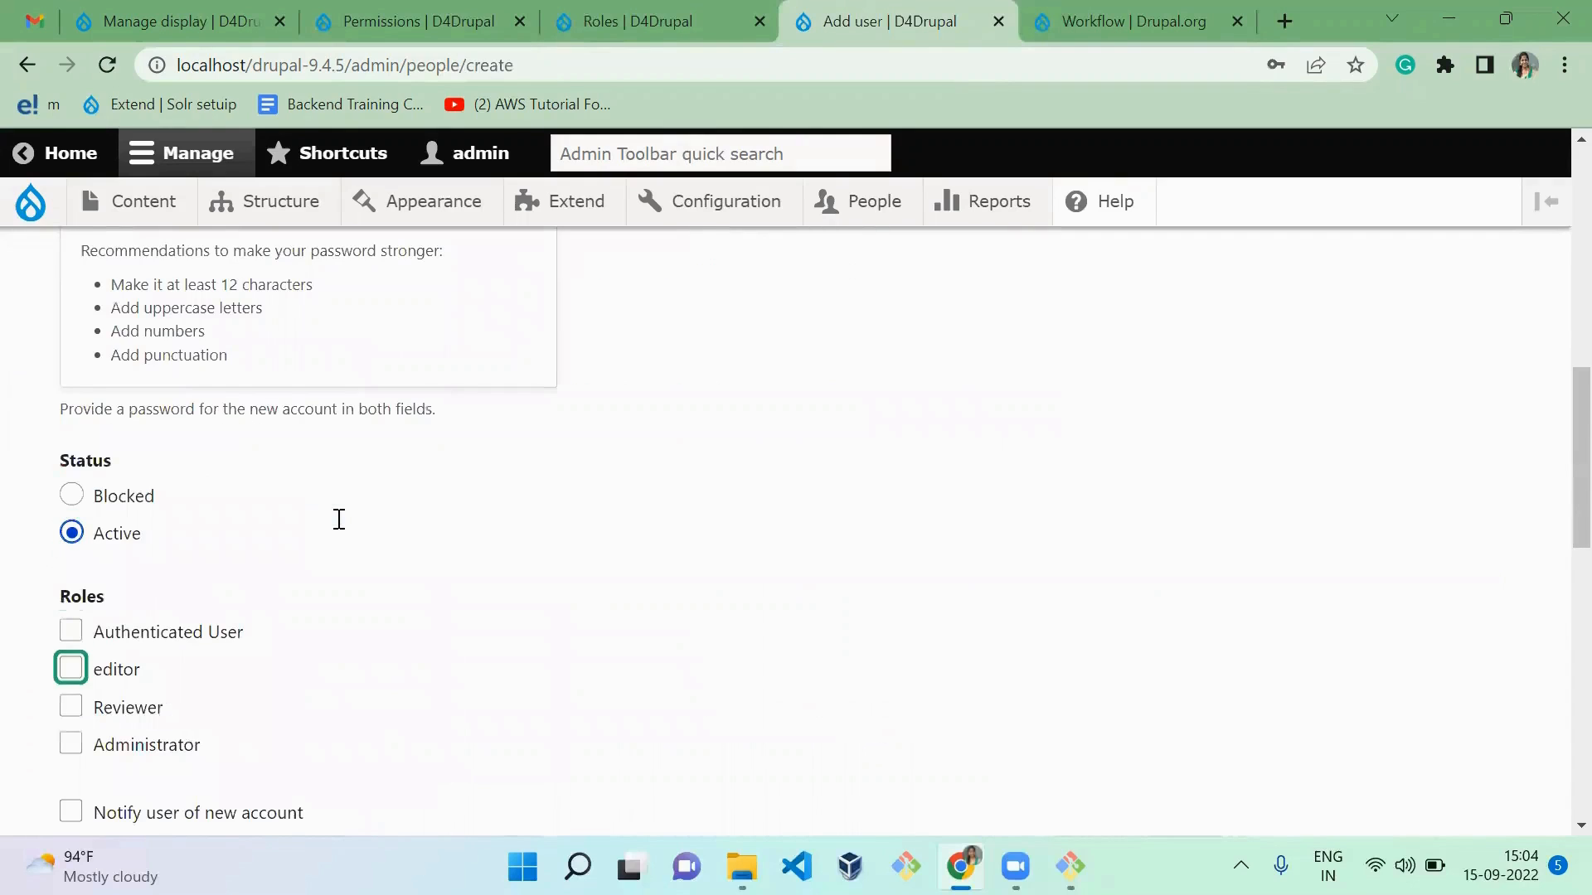
Step: Assign the Authenticated User and editor roles to the new user and create the account
{"action": "left_click", "coordinate": [68, 633]}
{"action": "double_click", "coordinate": [71, 670]}
{"action": "left_click", "coordinate": [312, 695]}
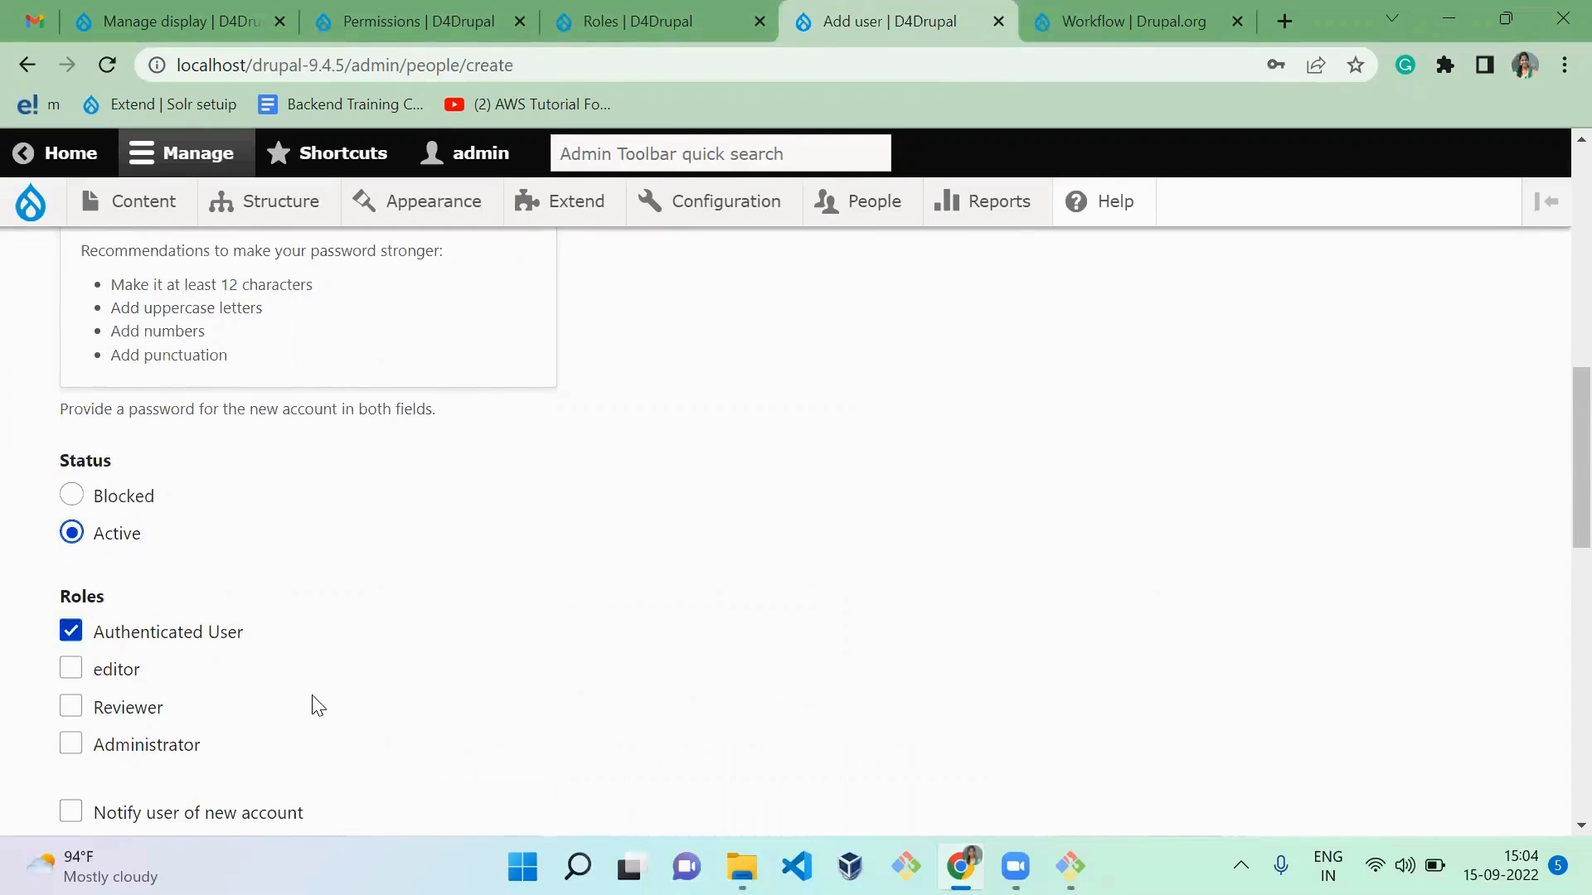
{"action": "left_click", "coordinate": [71, 668]}
{"action": "scroll", "coordinate": [315, 632], "scroll_direction": "down", "scroll_amount": 1}
{"action": "scroll", "coordinate": [315, 633], "scroll_direction": "down", "scroll_amount": 10}
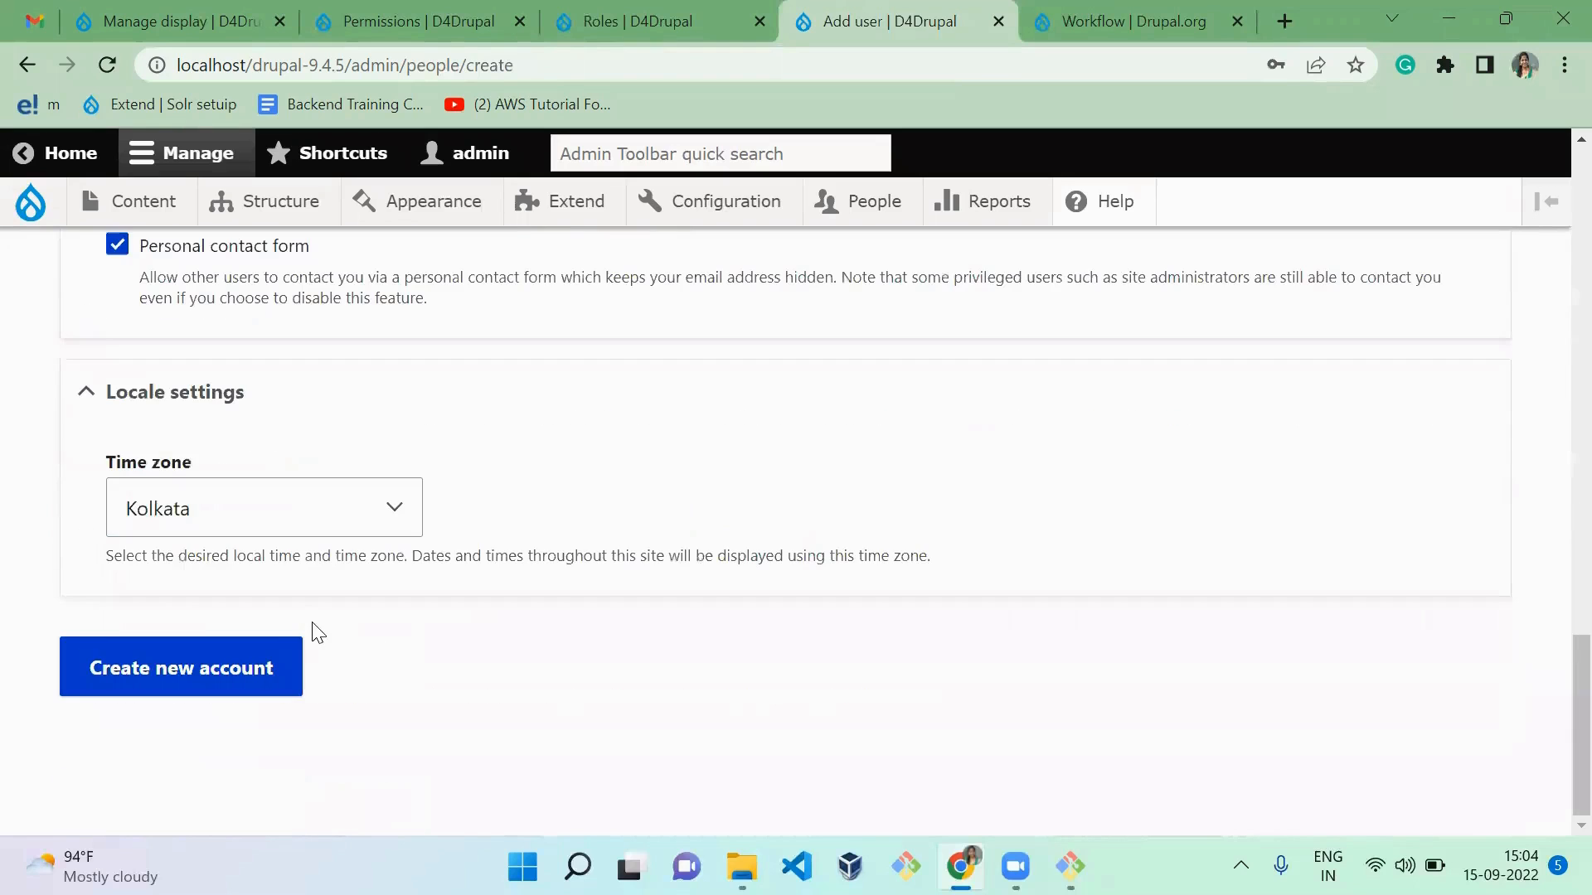
{"action": "left_click", "coordinate": [242, 667]}
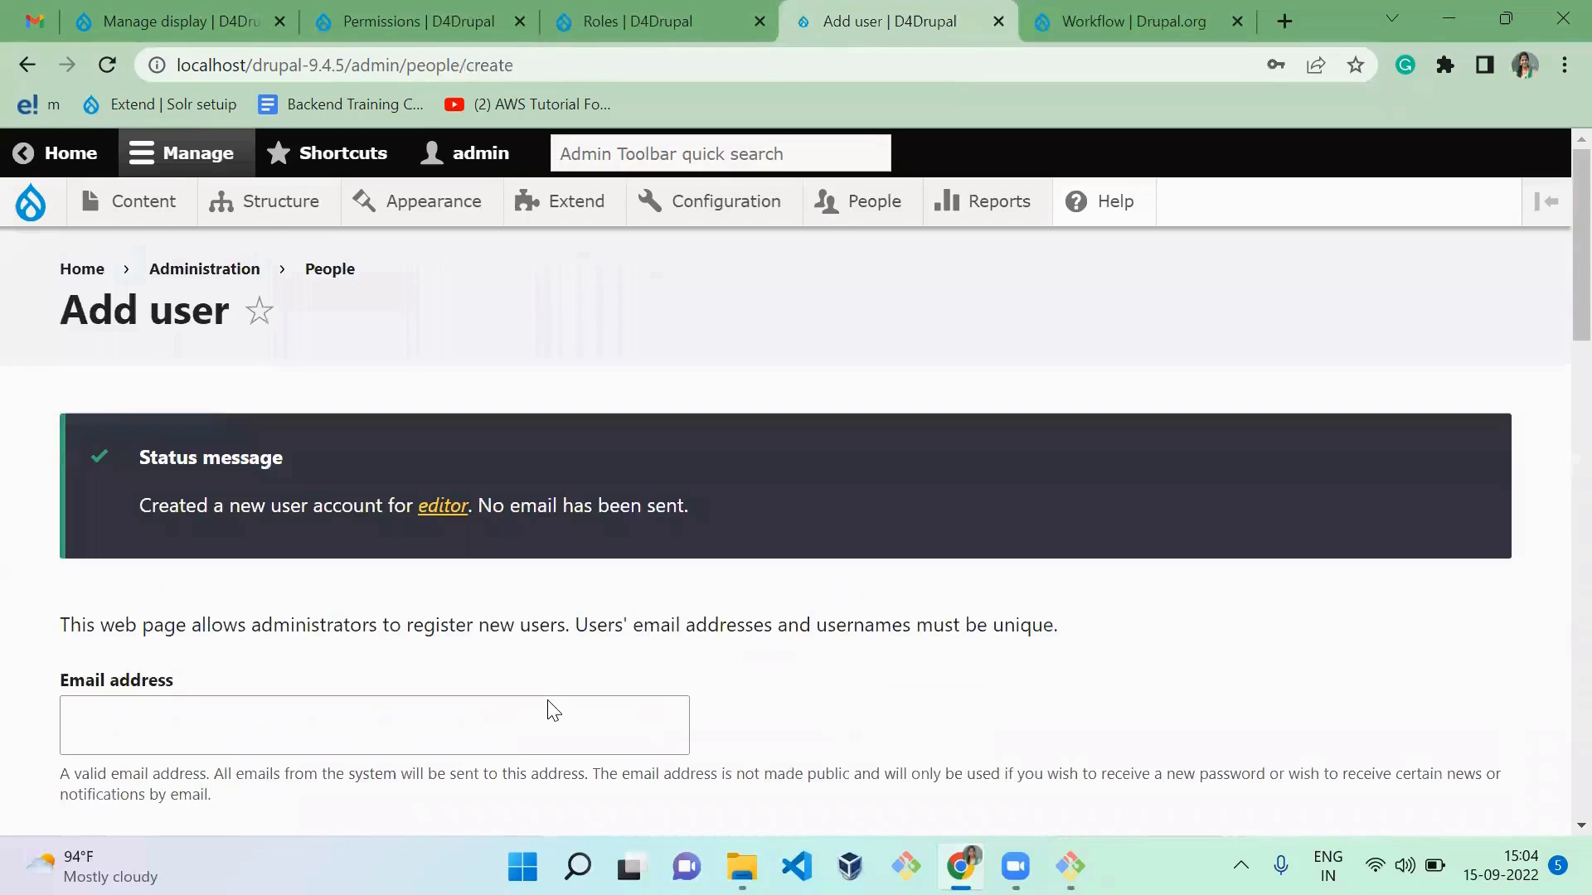
Step: Fill in a second user's email address, the username "reviewer", and the account password with its confirmation
{"action": "left_click", "coordinate": [314, 725]}
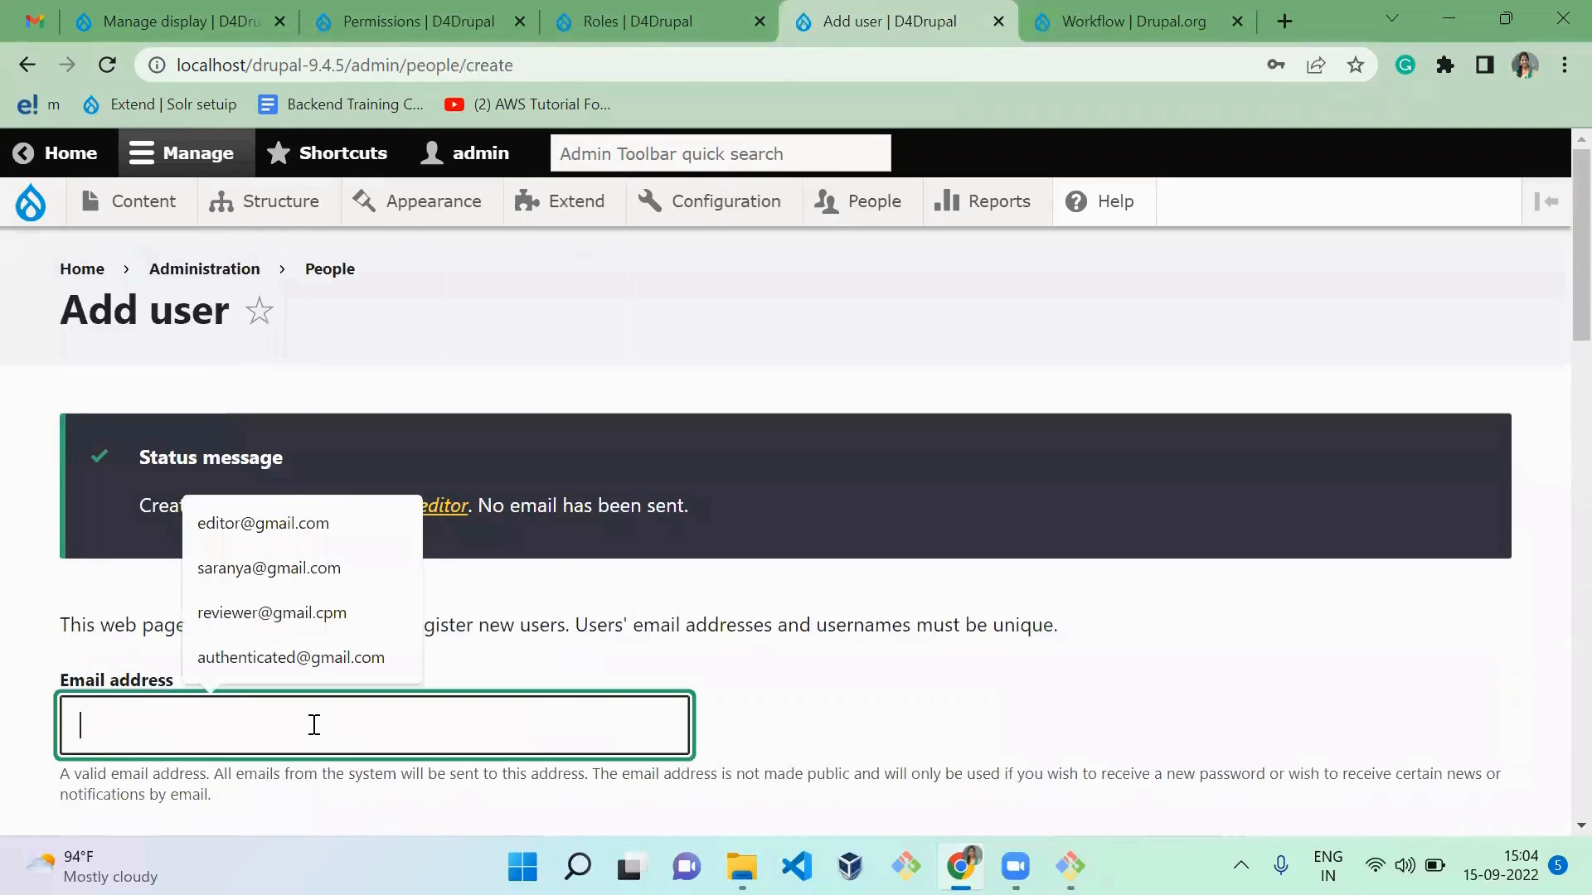
{"action": "type", "text": "revie"}
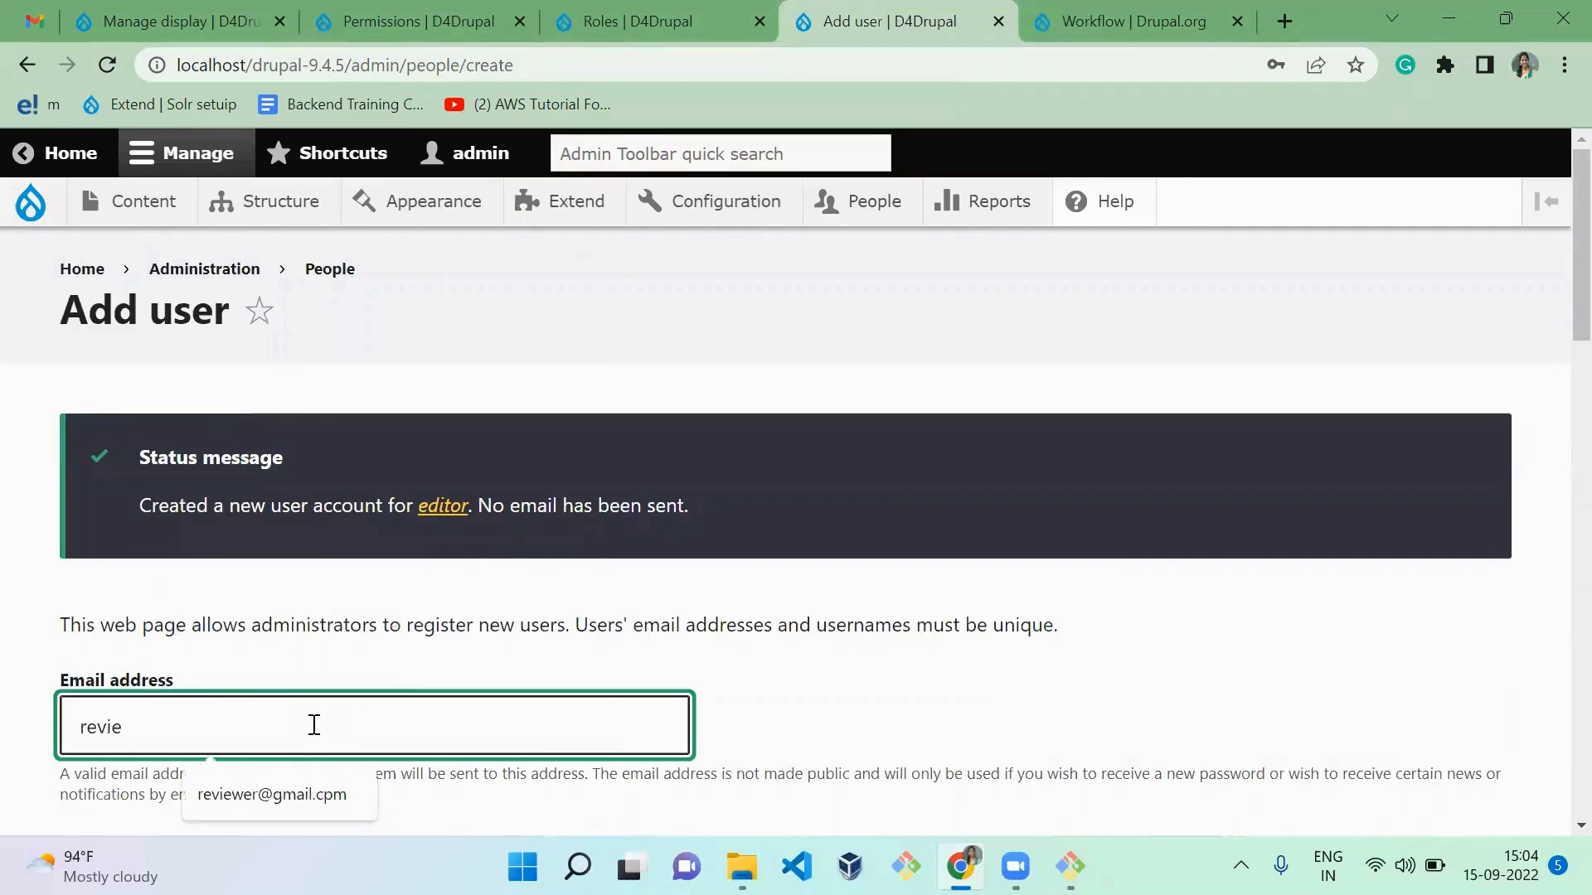
{"action": "key", "text": "Down"}
{"action": "key", "text": "Return"}
{"action": "key", "text": "Tab"}
{"action": "type", "text": "revi"}
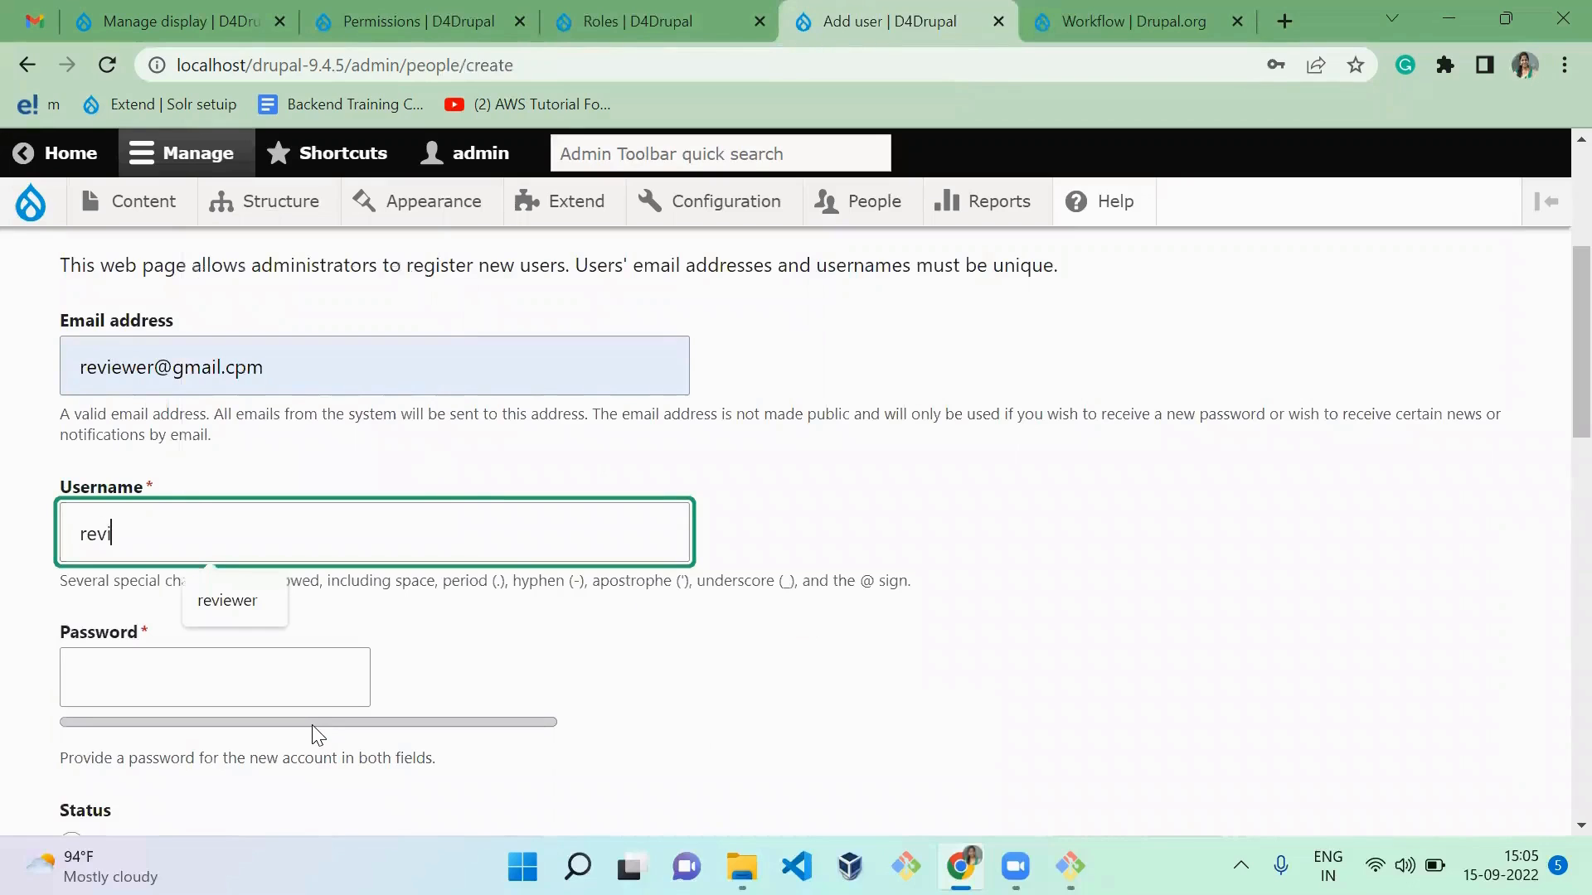
{"action": "type", "text": "ewer"}
{"action": "key", "text": "Tab"}
{"action": "type", "text": "a"}
{"action": "key", "text": "Tab"}
{"action": "type", "text": "a"}
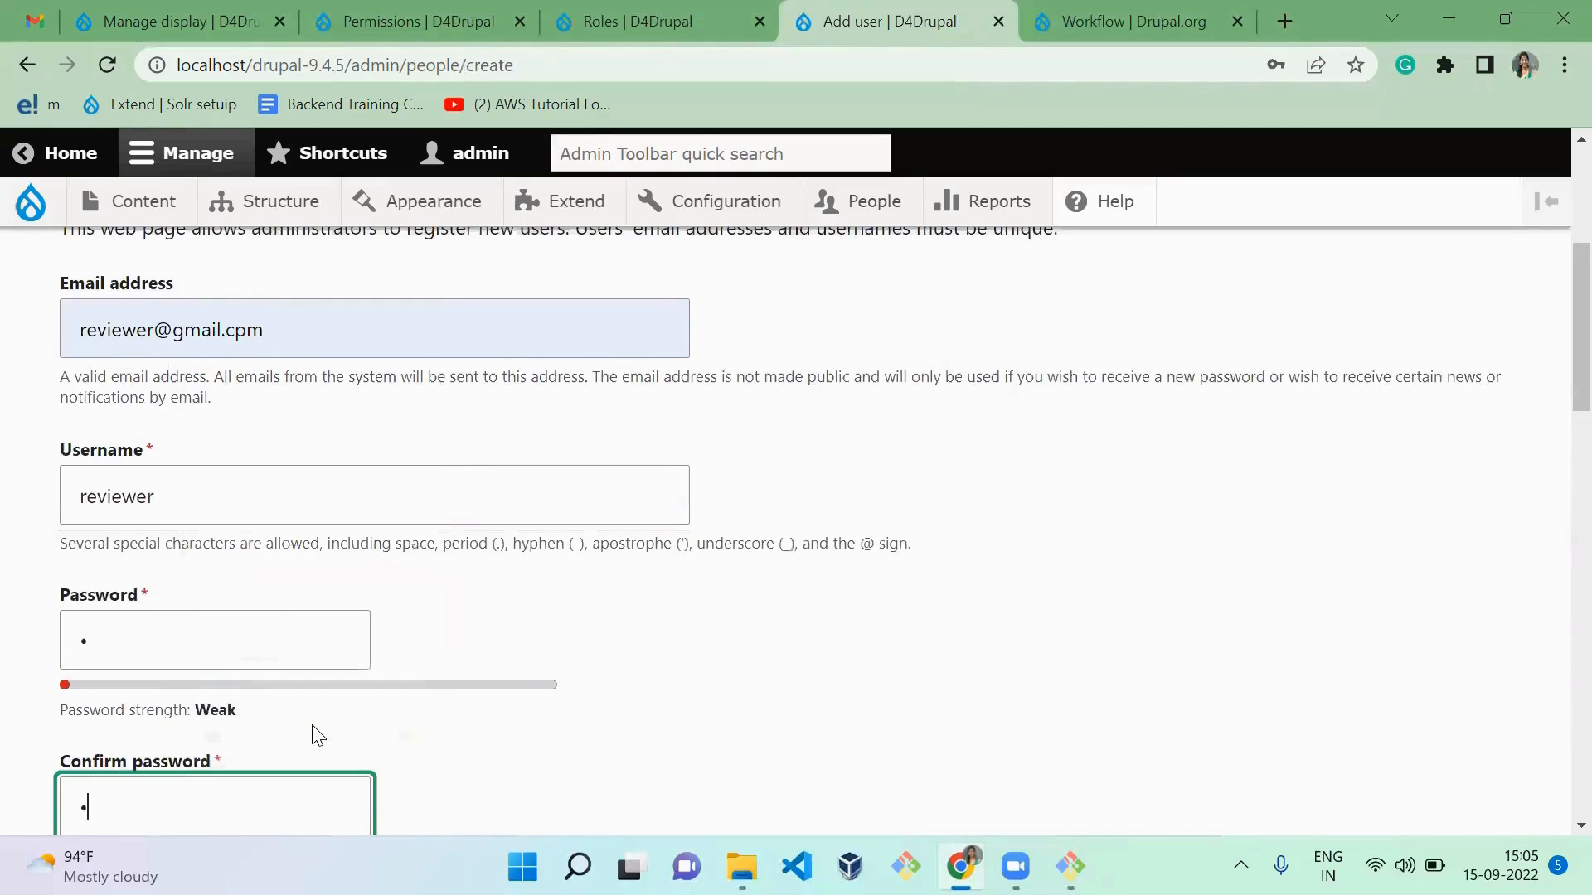
Step: Assign the Reviewer and Authenticated User roles to the second user and create the account
{"action": "key", "text": "Tab"}
{"action": "key", "text": "Tab"}
{"action": "key", "text": "Tab"}
{"action": "key", "text": "Tab"}
{"action": "key", "text": "Tab"}
{"action": "key", "text": "Tab"}
{"action": "key", "text": "Tab"}
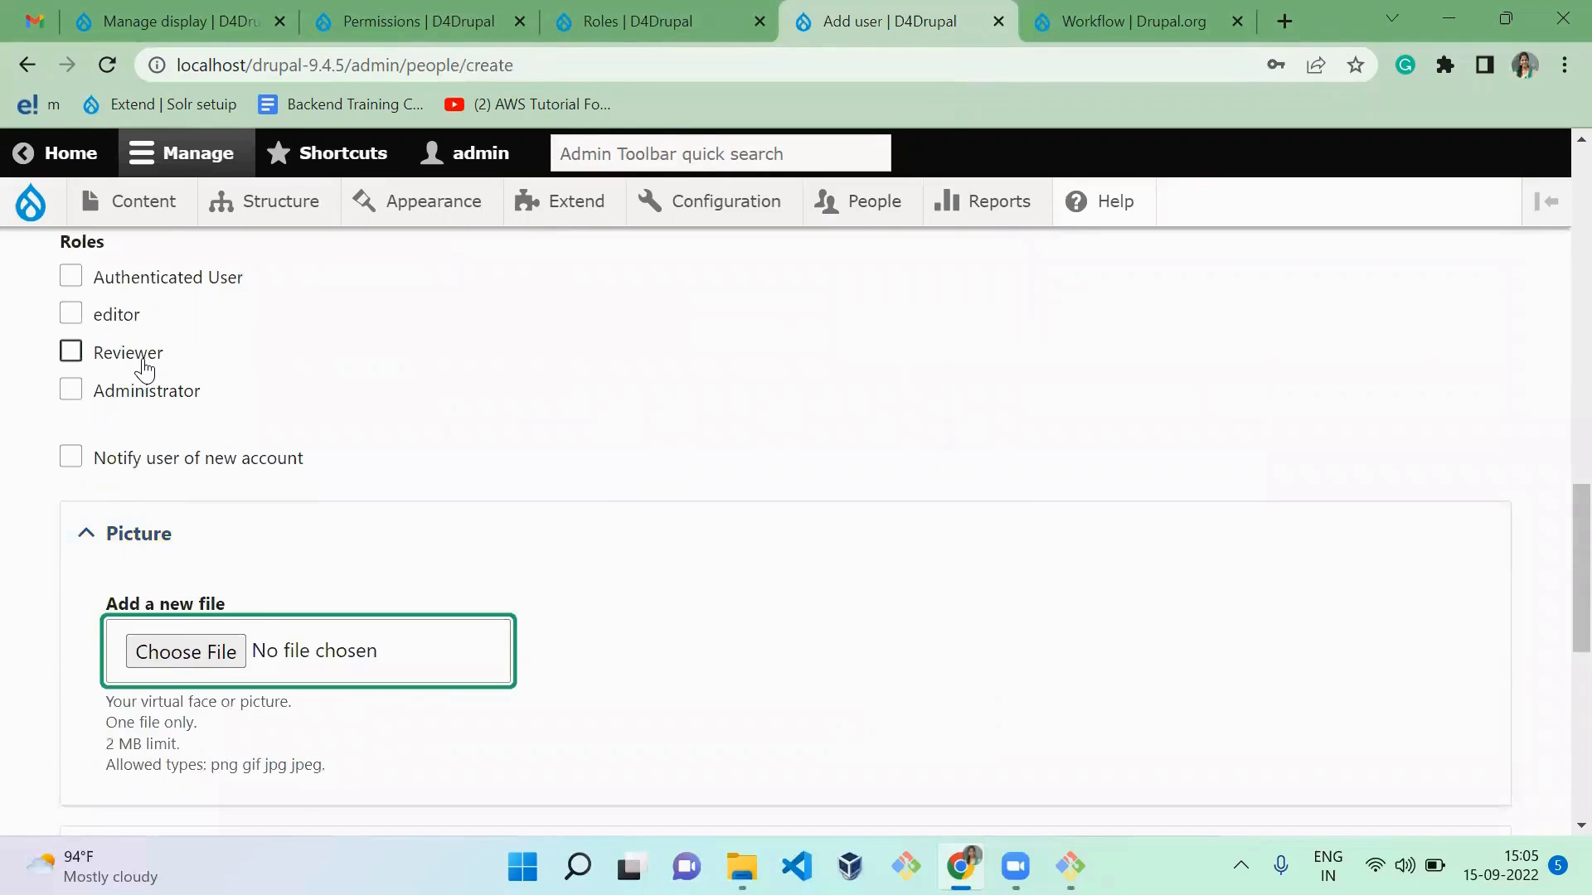
{"action": "left_click", "coordinate": [143, 367]}
{"action": "left_click", "coordinate": [160, 279]}
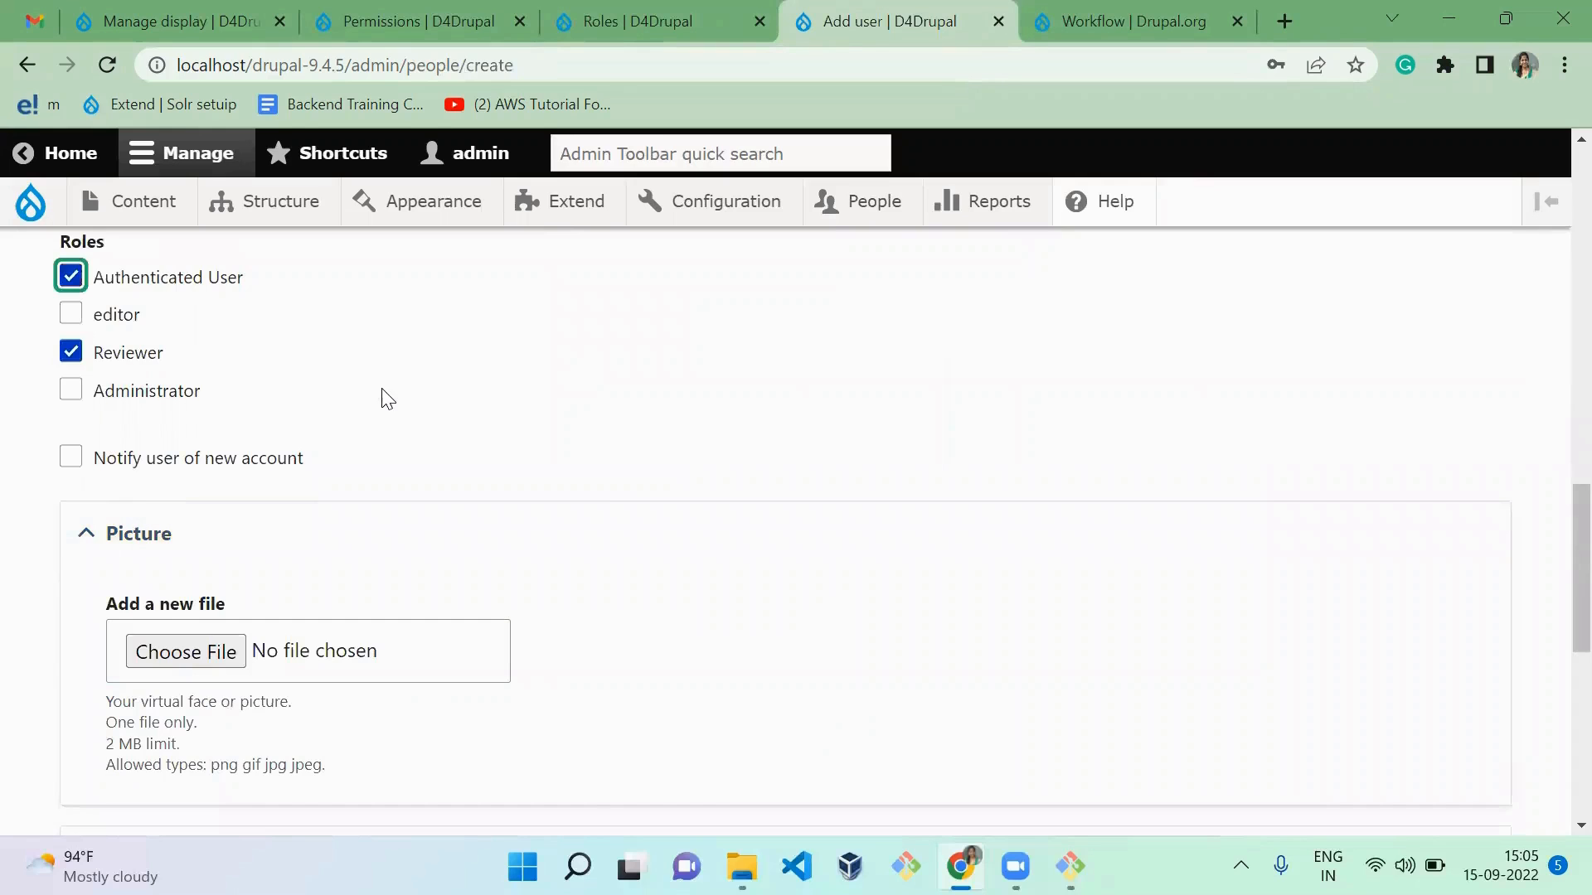
{"action": "scroll", "coordinate": [384, 398], "scroll_direction": "down", "scroll_amount": 8}
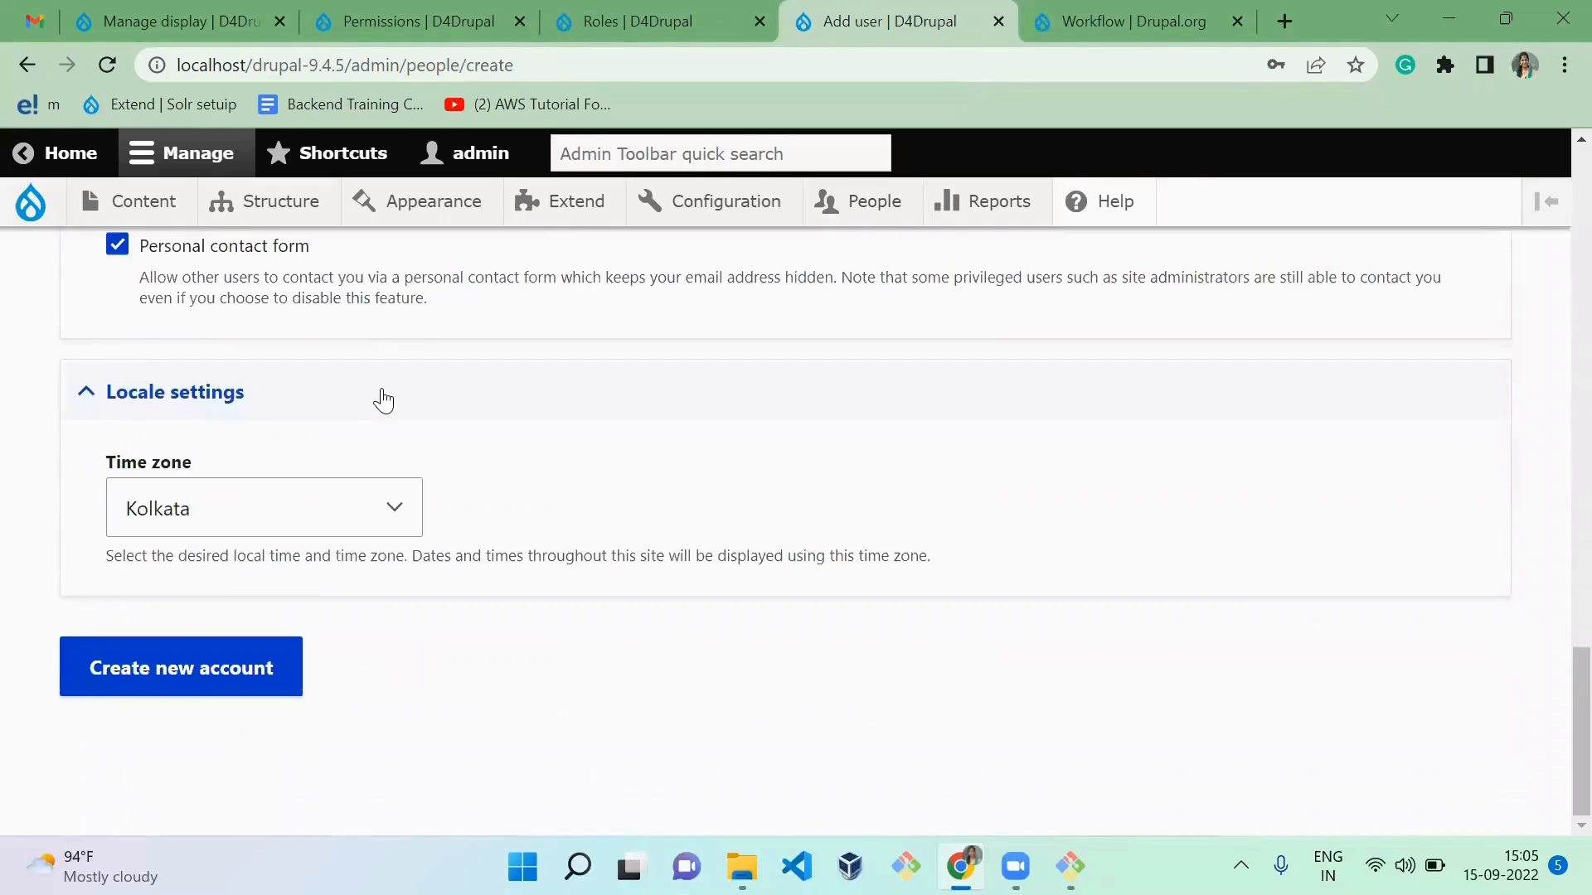
{"action": "left_click", "coordinate": [201, 675]}
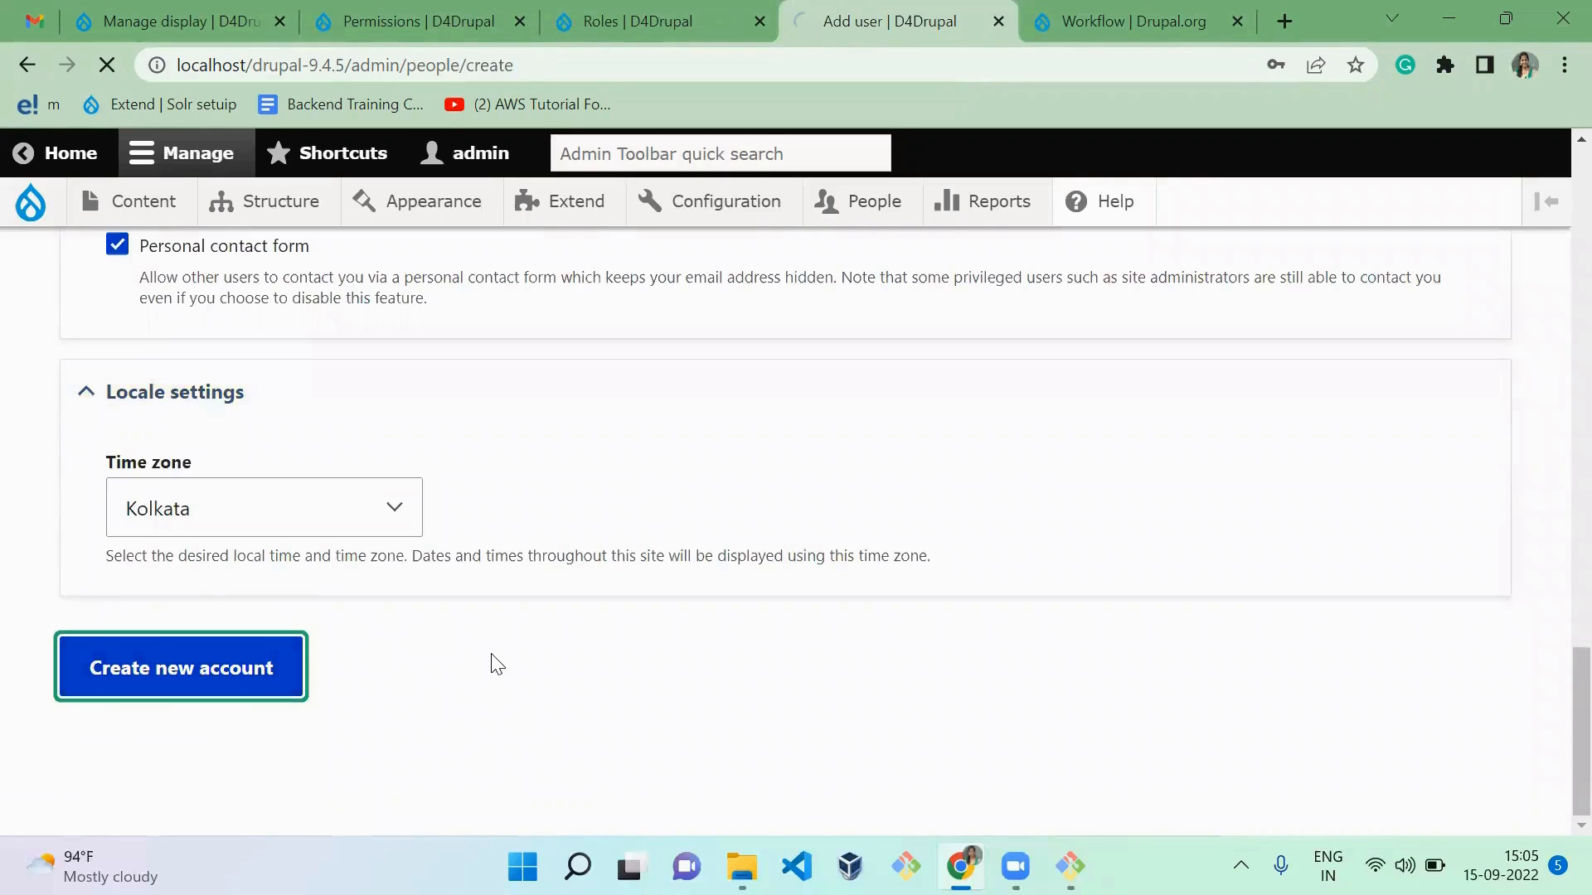
Step: Fill in a third user's email address, the username "auth", and the account password with its confirmation
{"action": "left_click", "coordinate": [314, 728]}
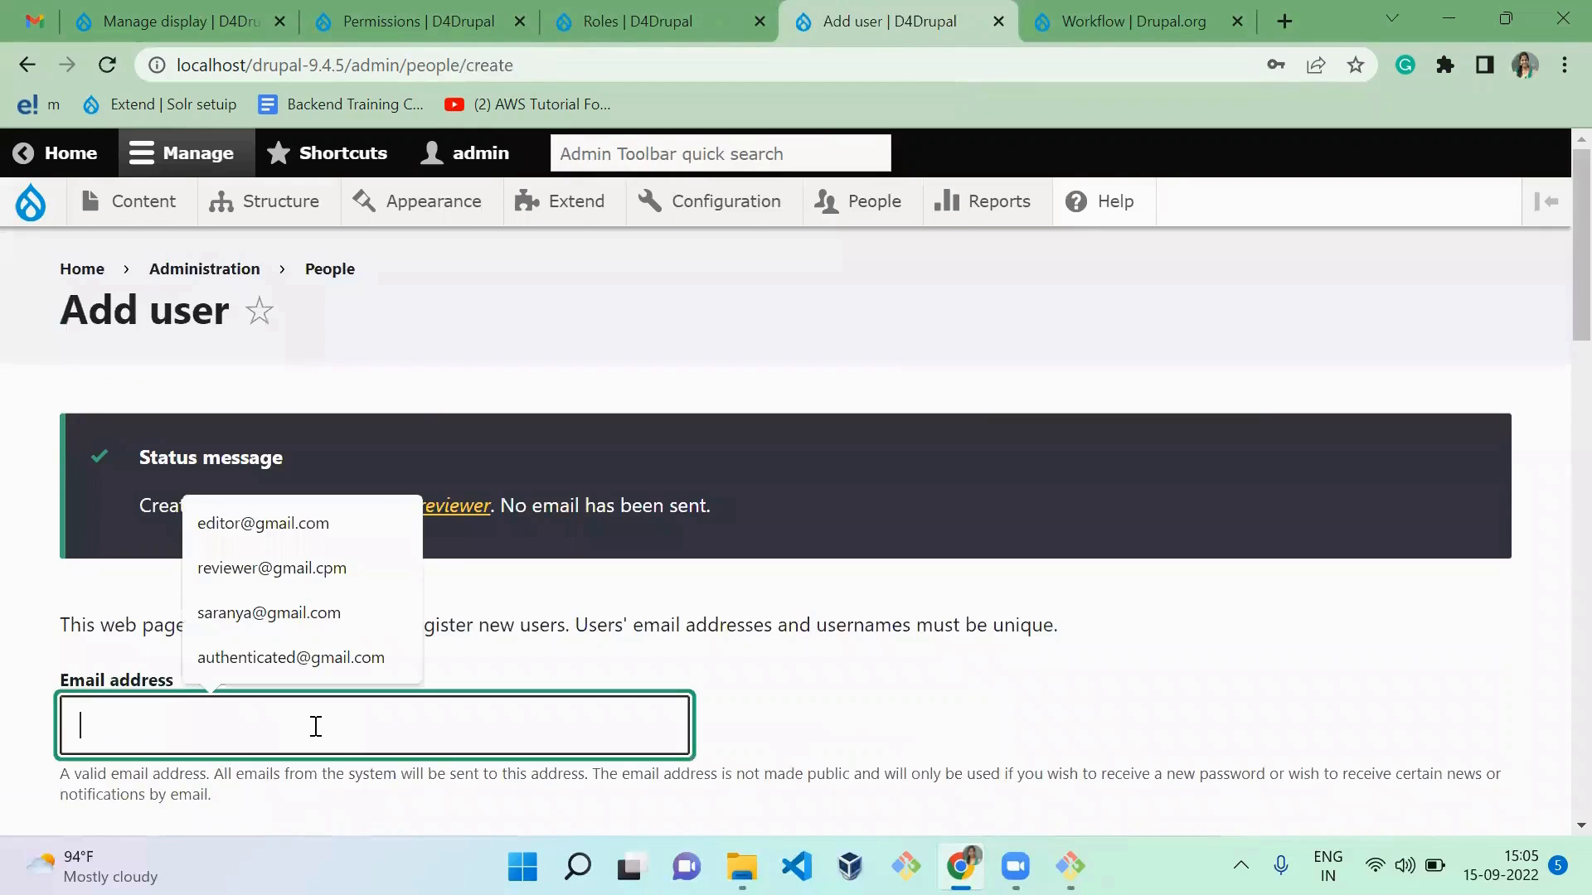
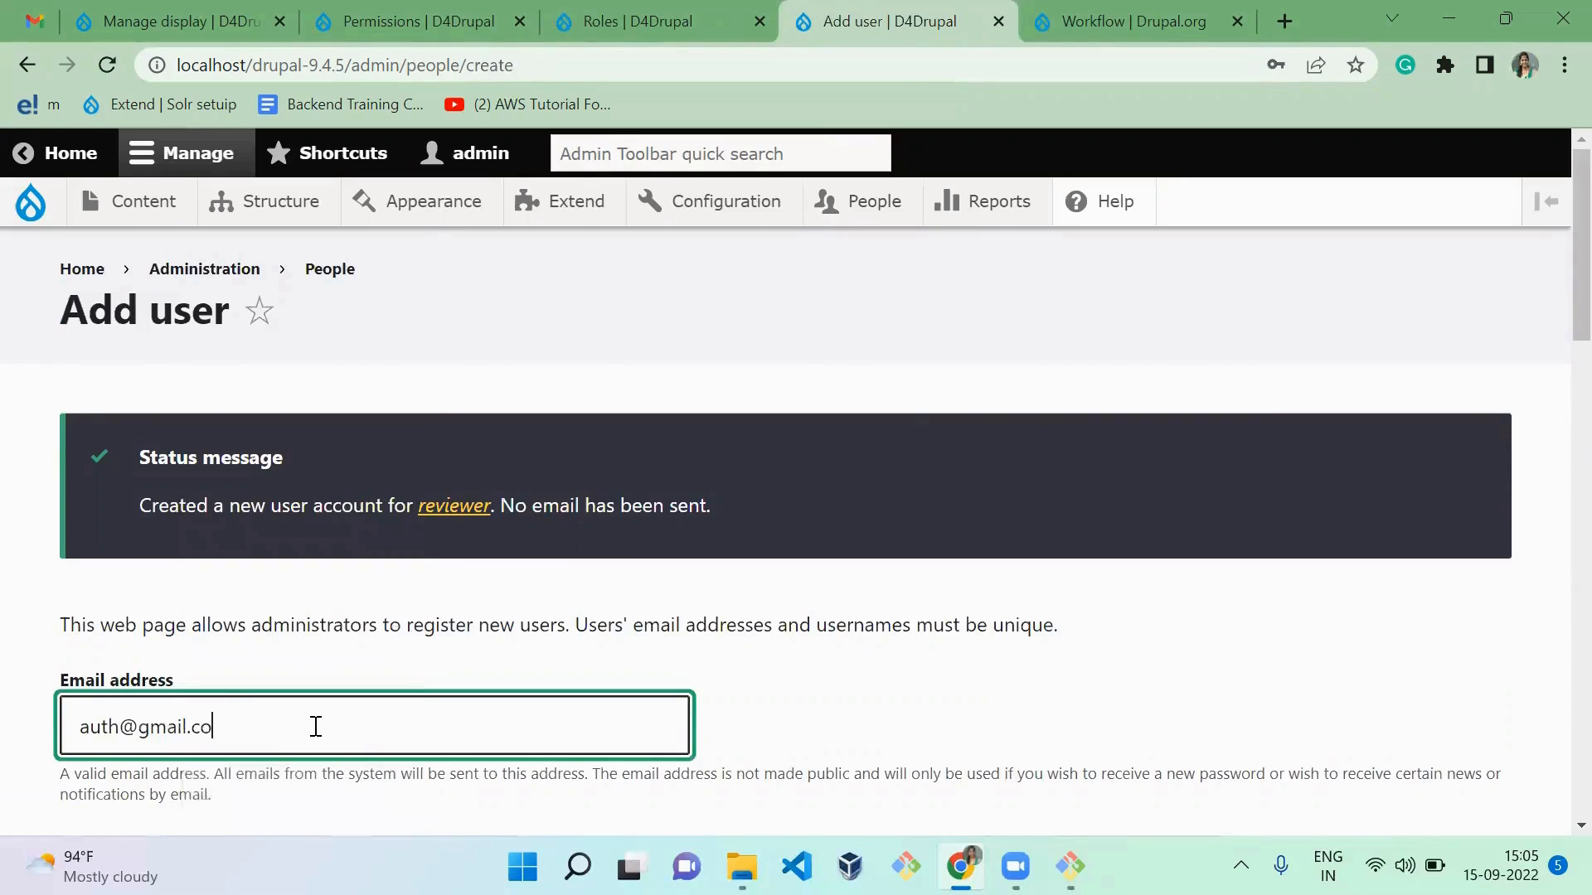
{"action": "key", "text": "Tab"}
{"action": "type", "text": "auth"}
{"action": "key", "text": "Tab"}
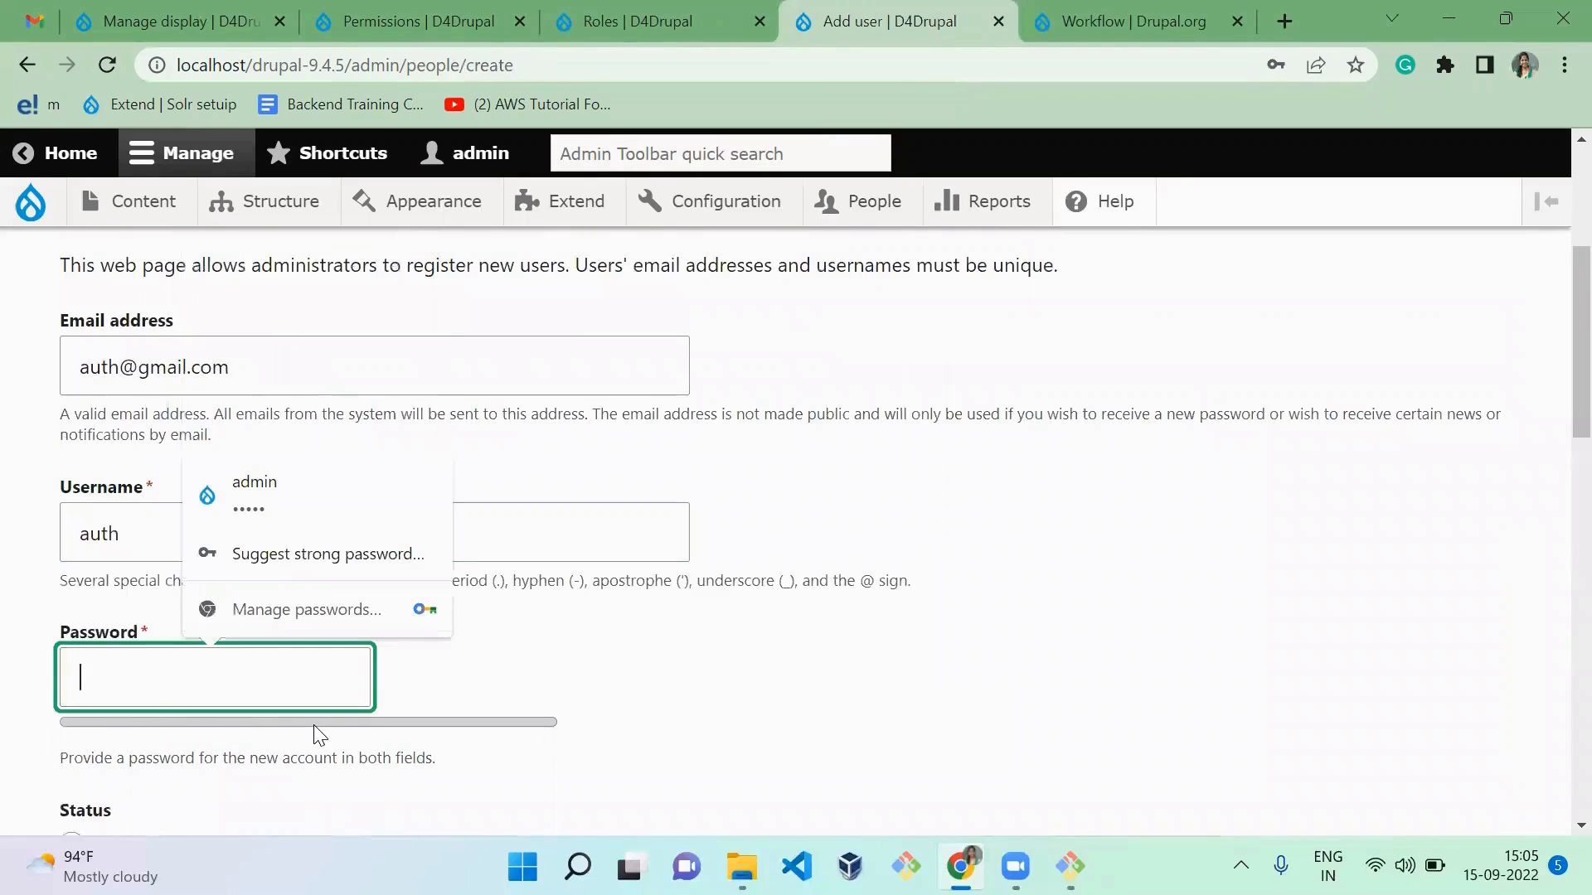
{"action": "type", "text": "a"}
{"action": "key", "text": "Tab"}
{"action": "key", "text": "Tab"}
{"action": "key", "text": "Tab"}
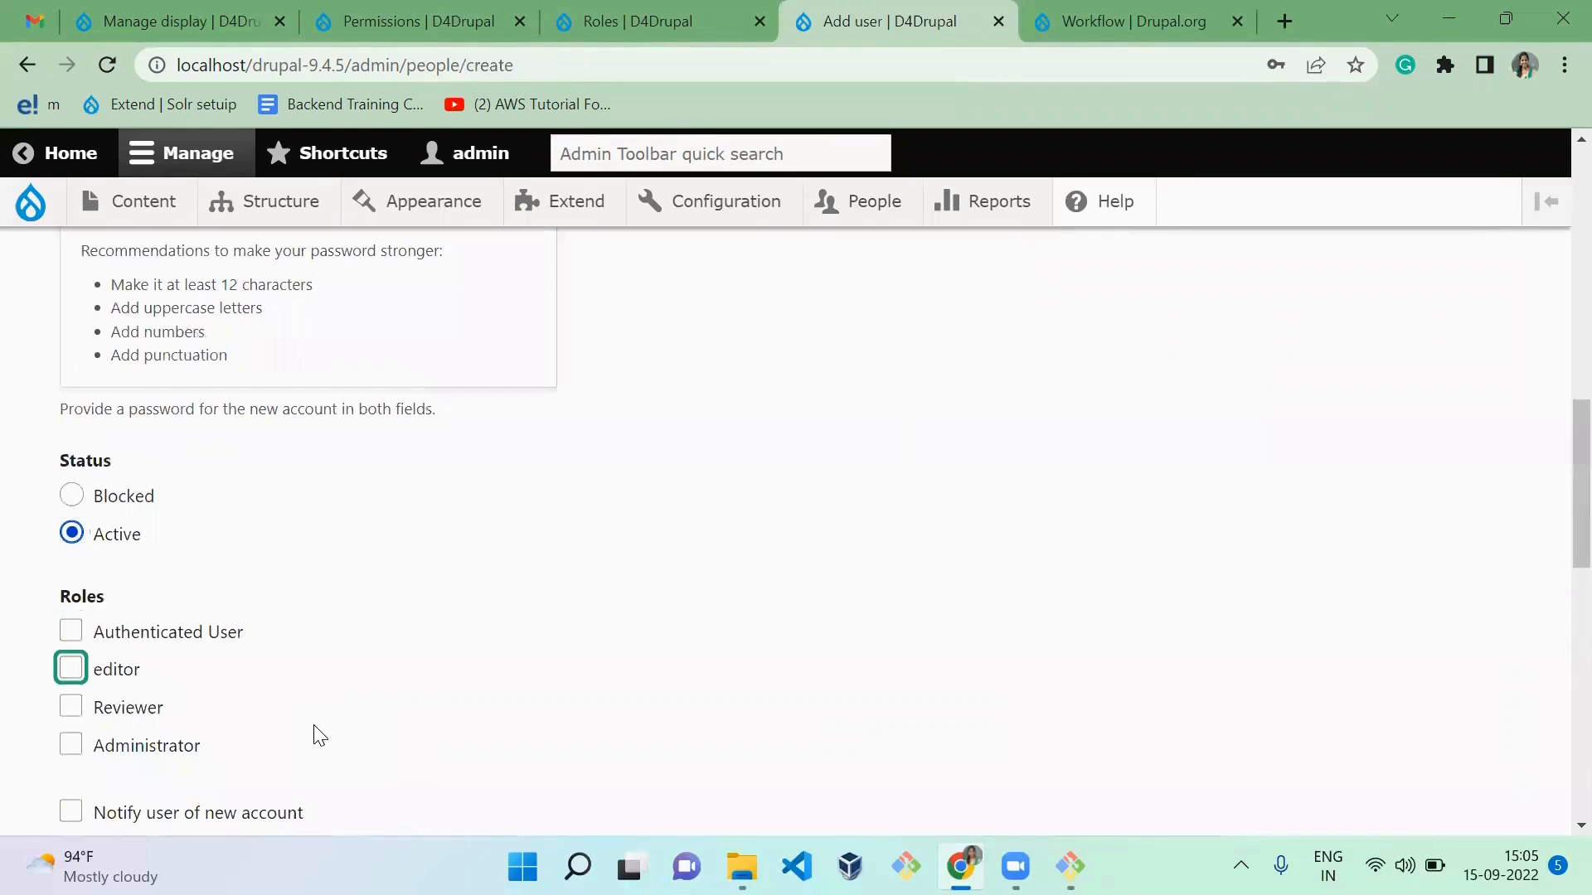
Step: Assign only the Authenticated User role to the third user and create the account
{"action": "left_click", "coordinate": [174, 640]}
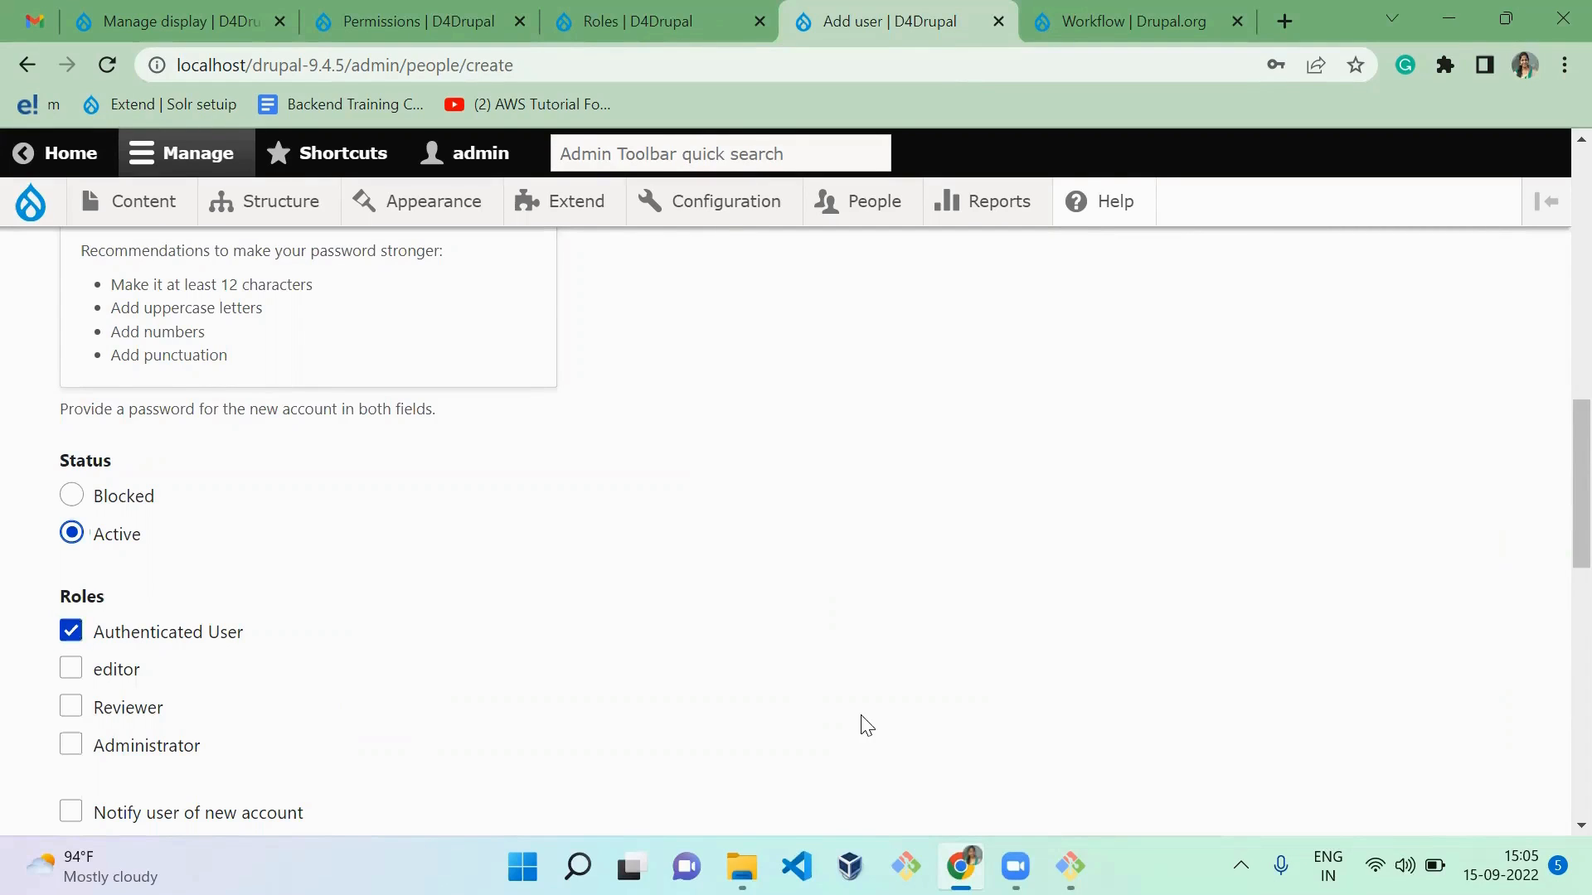
{"action": "left_click_drag", "start_coordinate": [1553, 495], "coordinate": [1560, 757]}
{"action": "left_click", "coordinate": [154, 681]}
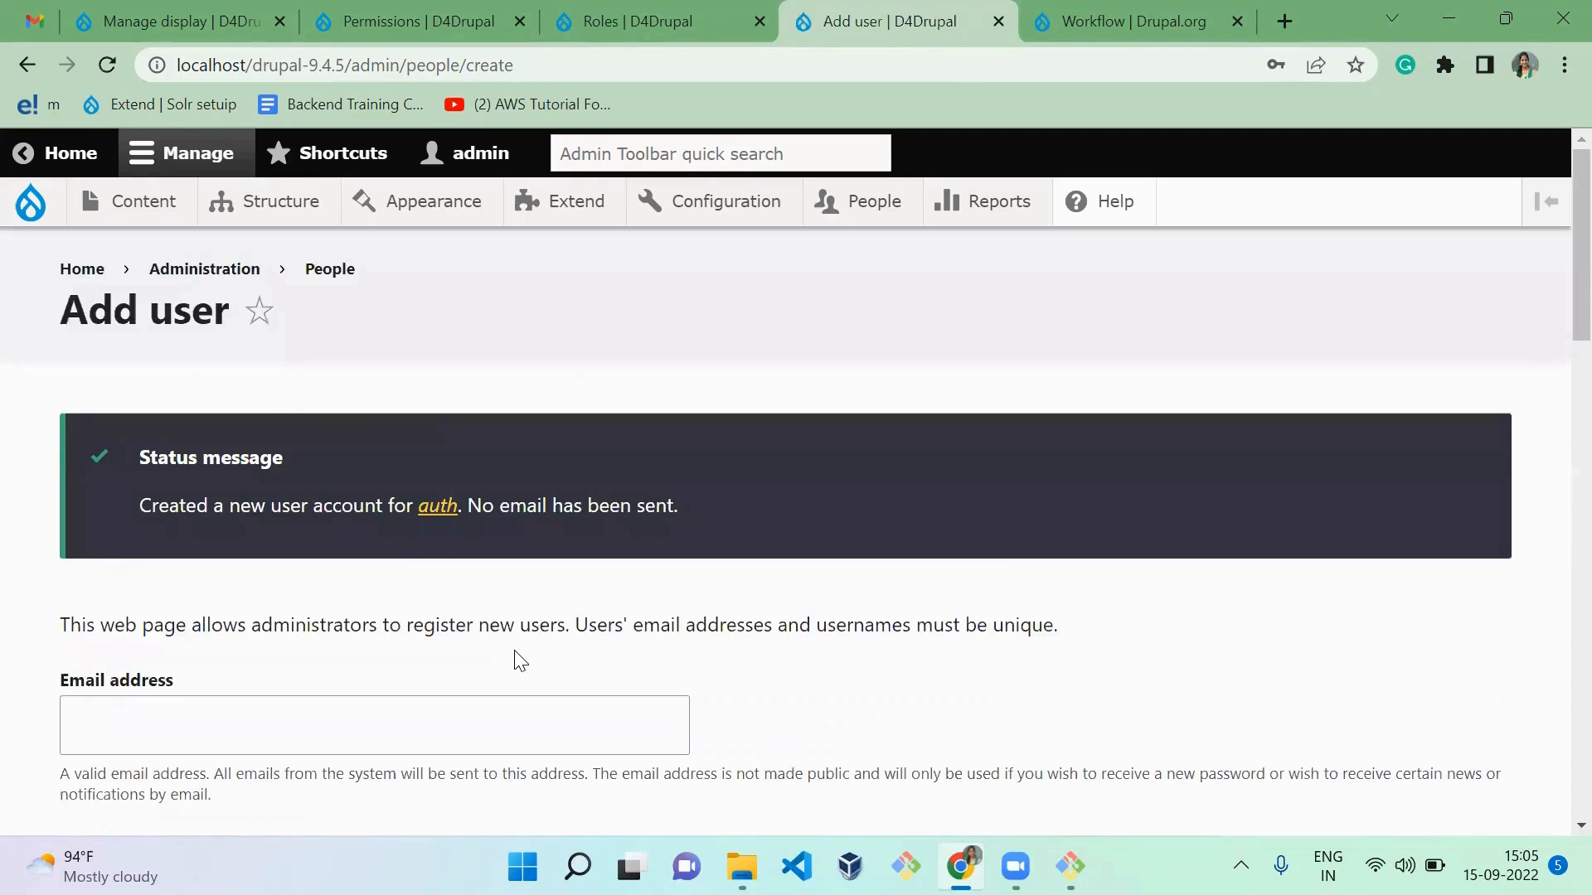
Step: Reload the Permissions page, grant Authenticated User the "Article: Create new content" permission, and save the permissions
{"action": "key", "text": "ctrl+2"}
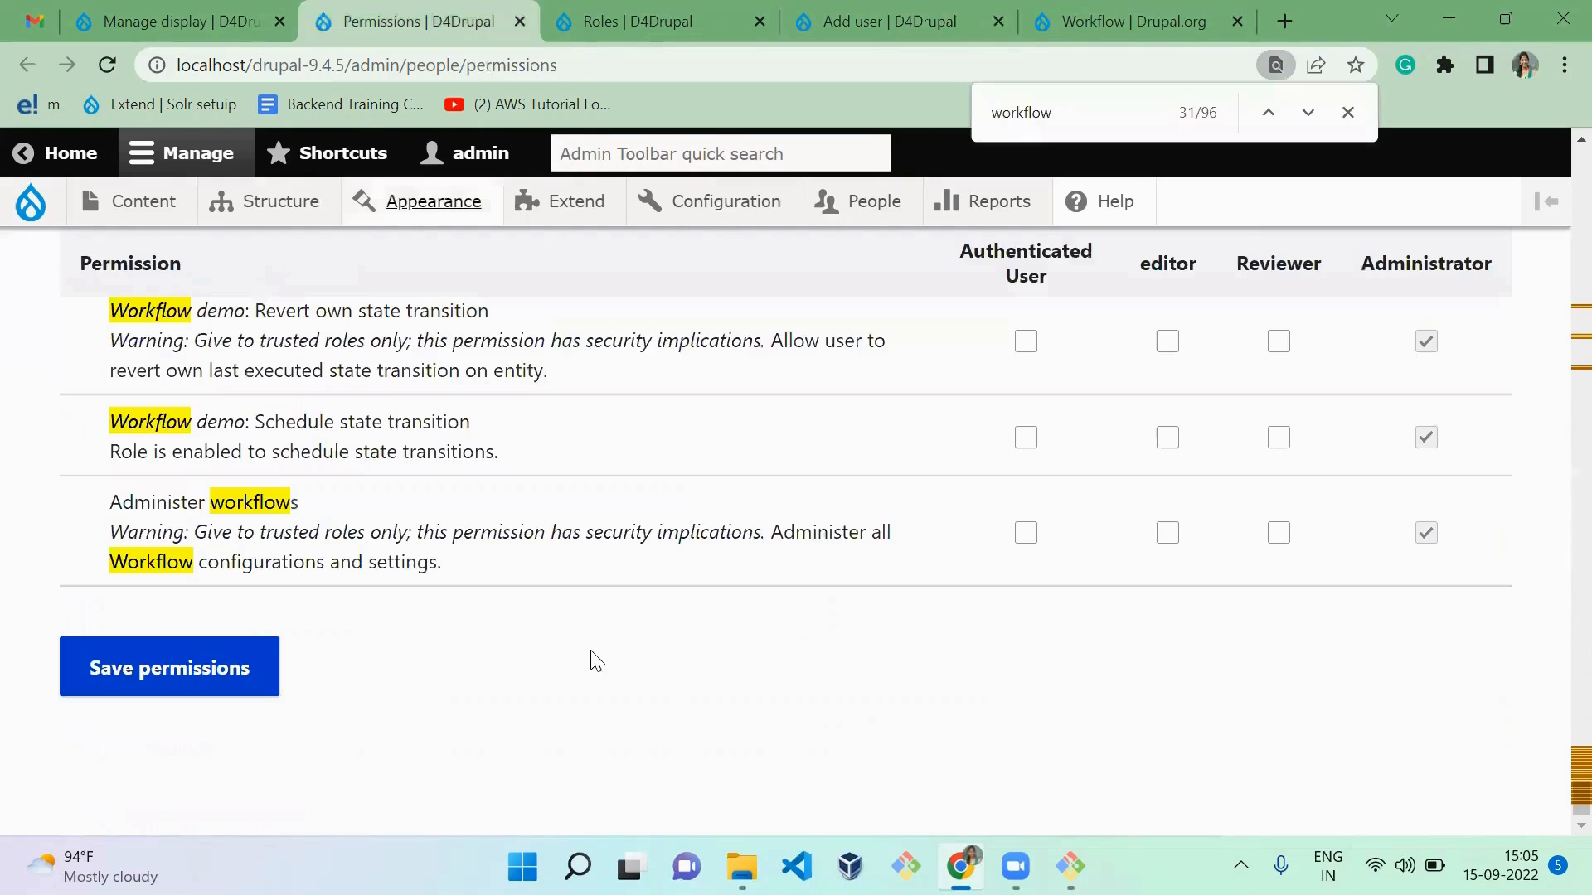
{"action": "key", "text": "F5"}
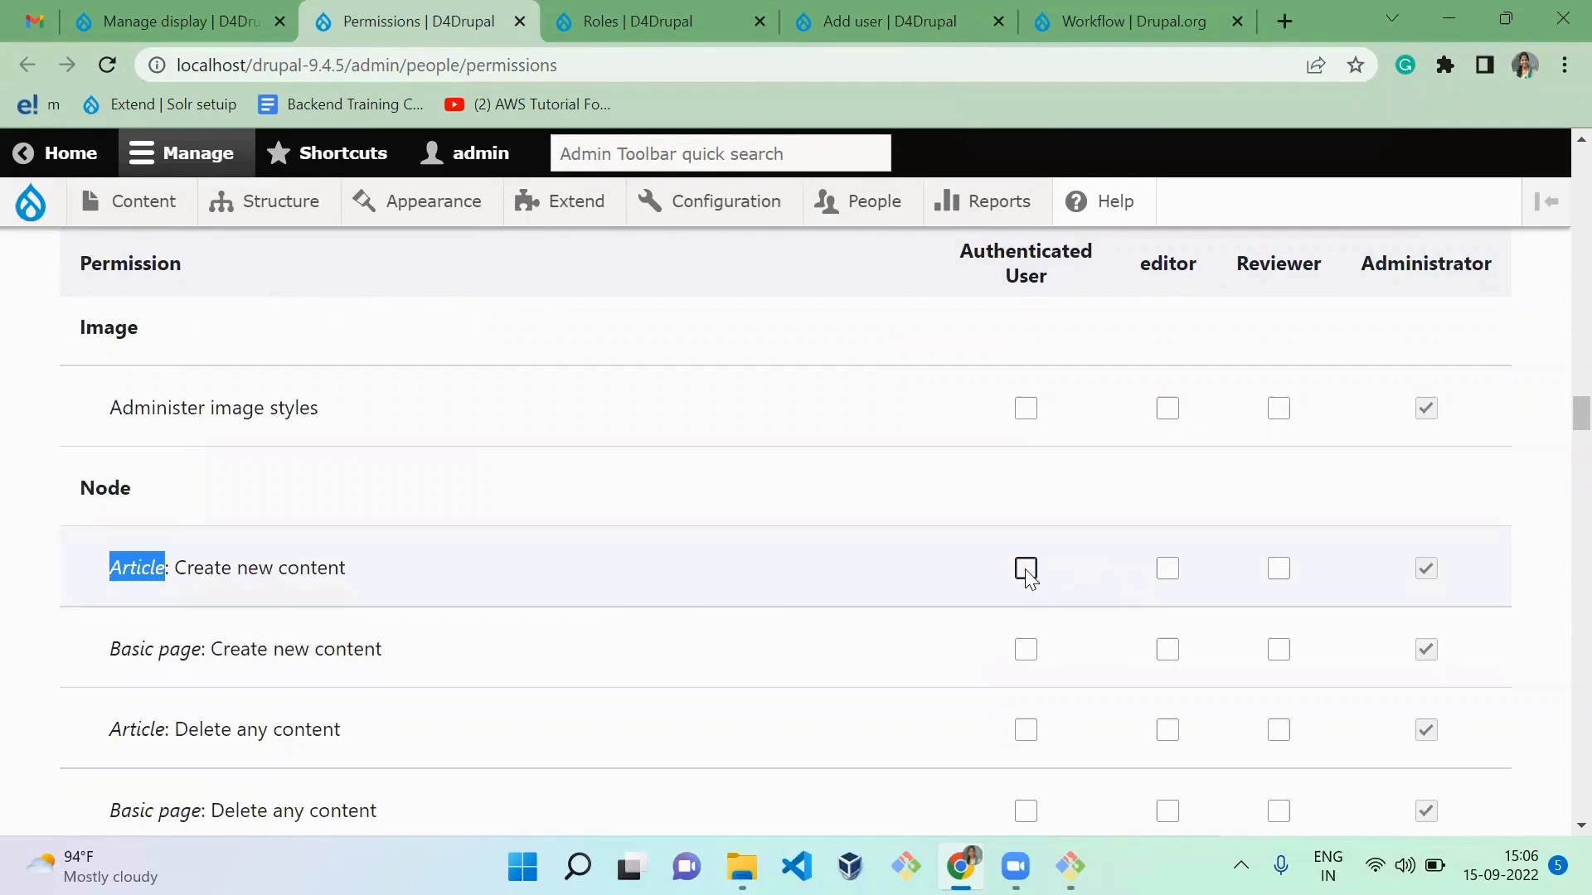
{"action": "left_click", "coordinate": [1026, 569]}
{"action": "scroll", "coordinate": [1553, 415], "scroll_direction": "down", "scroll_amount": 20}
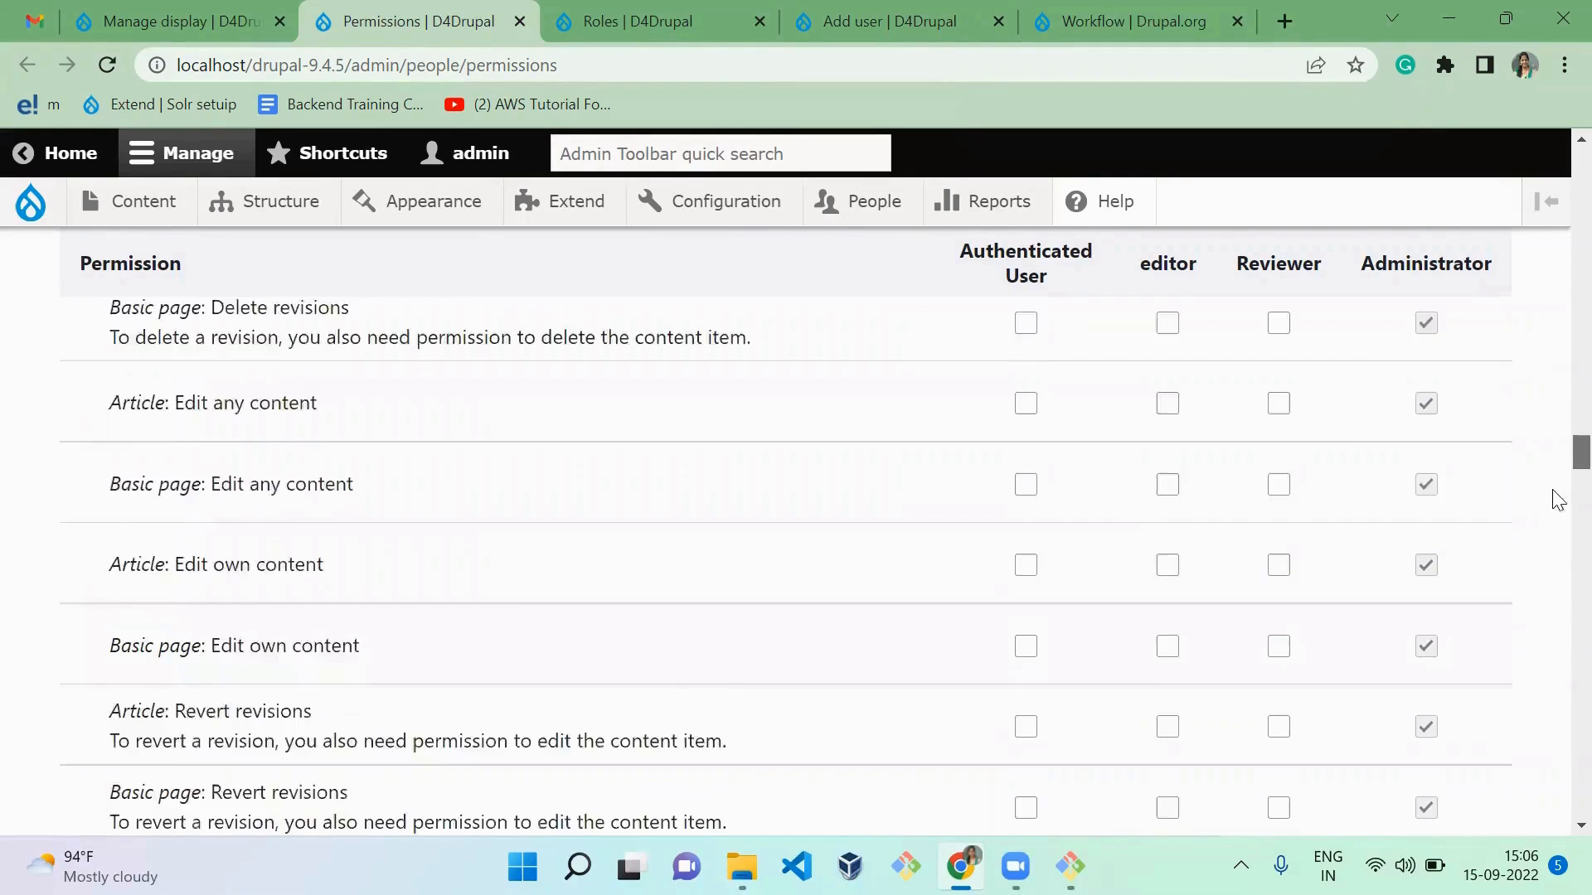
{"action": "left_click", "coordinate": [174, 671]}
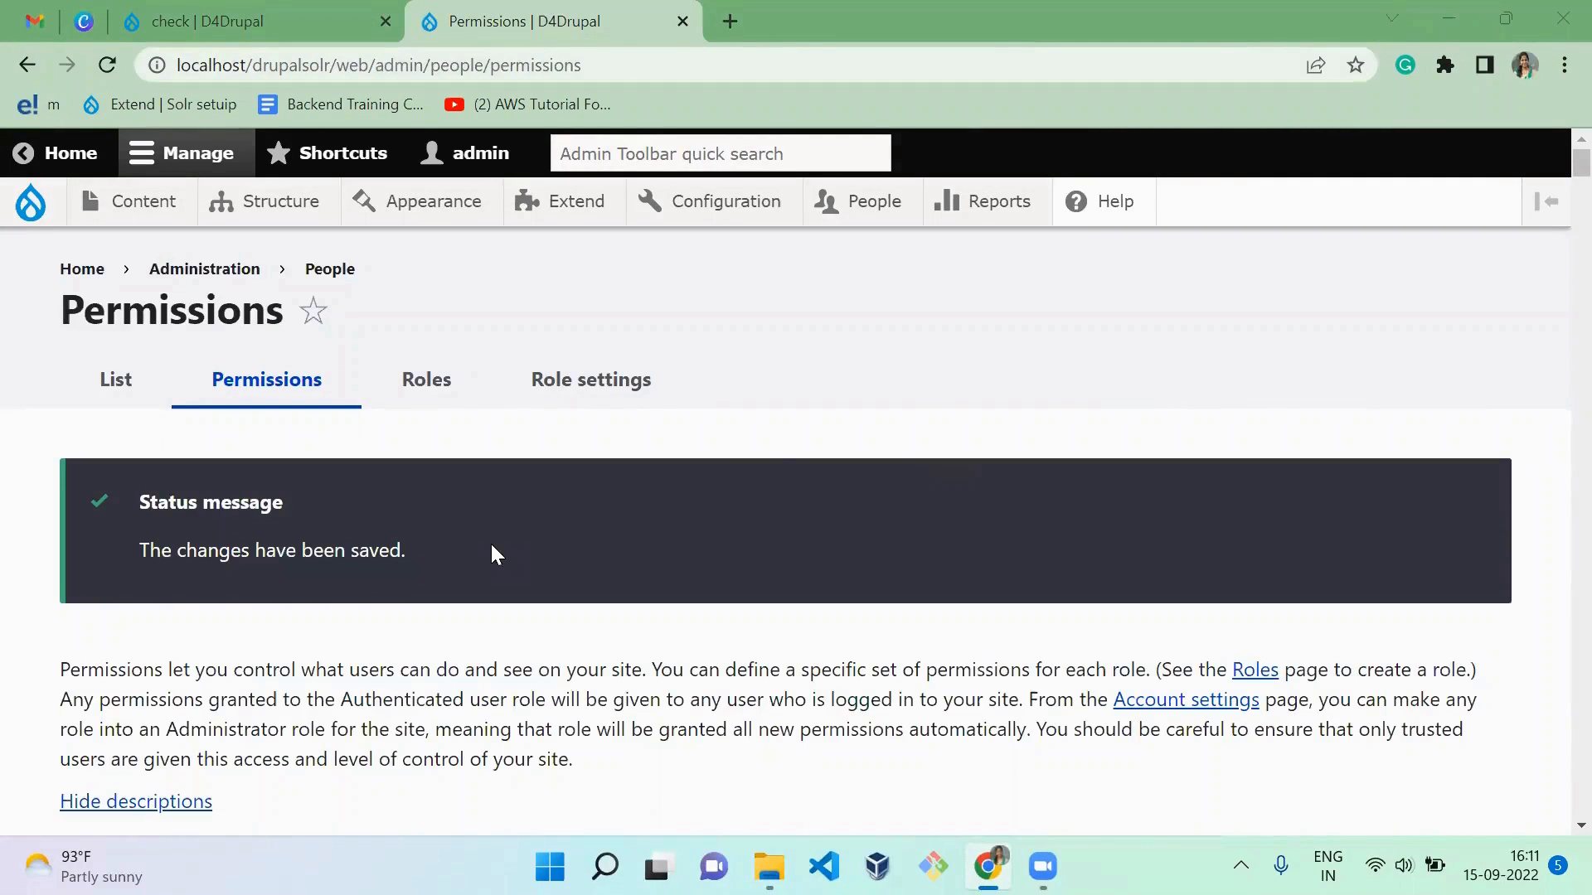
Step: Open the "Workflow demo" workflow for editing from the site's workflow configuration
{"action": "mouse_move", "coordinate": [715, 202]}
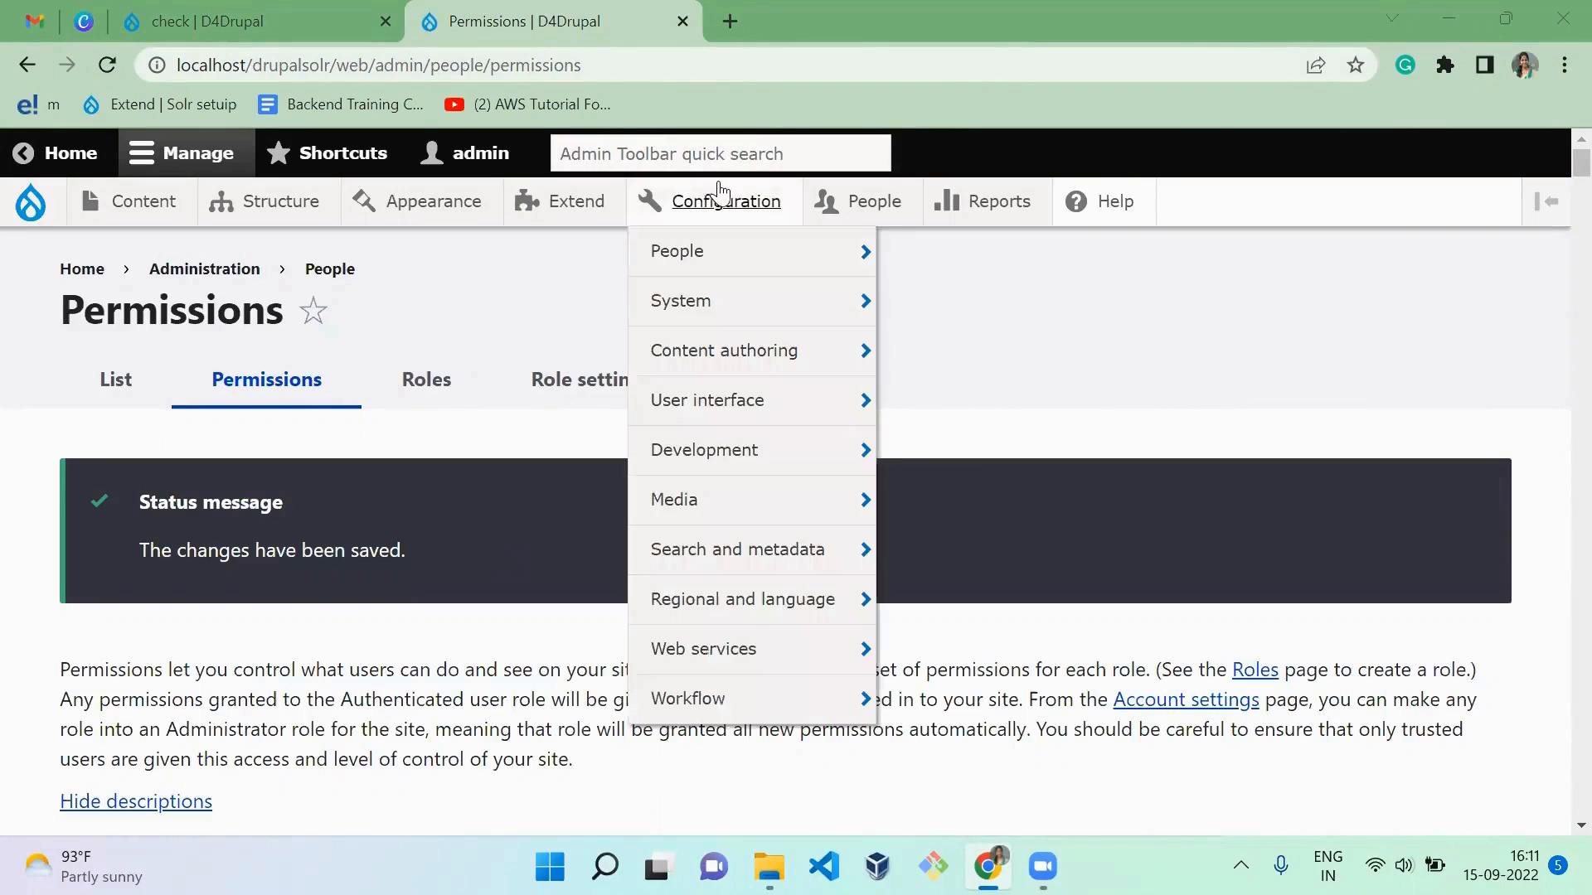
{"action": "mouse_move", "coordinate": [833, 697]}
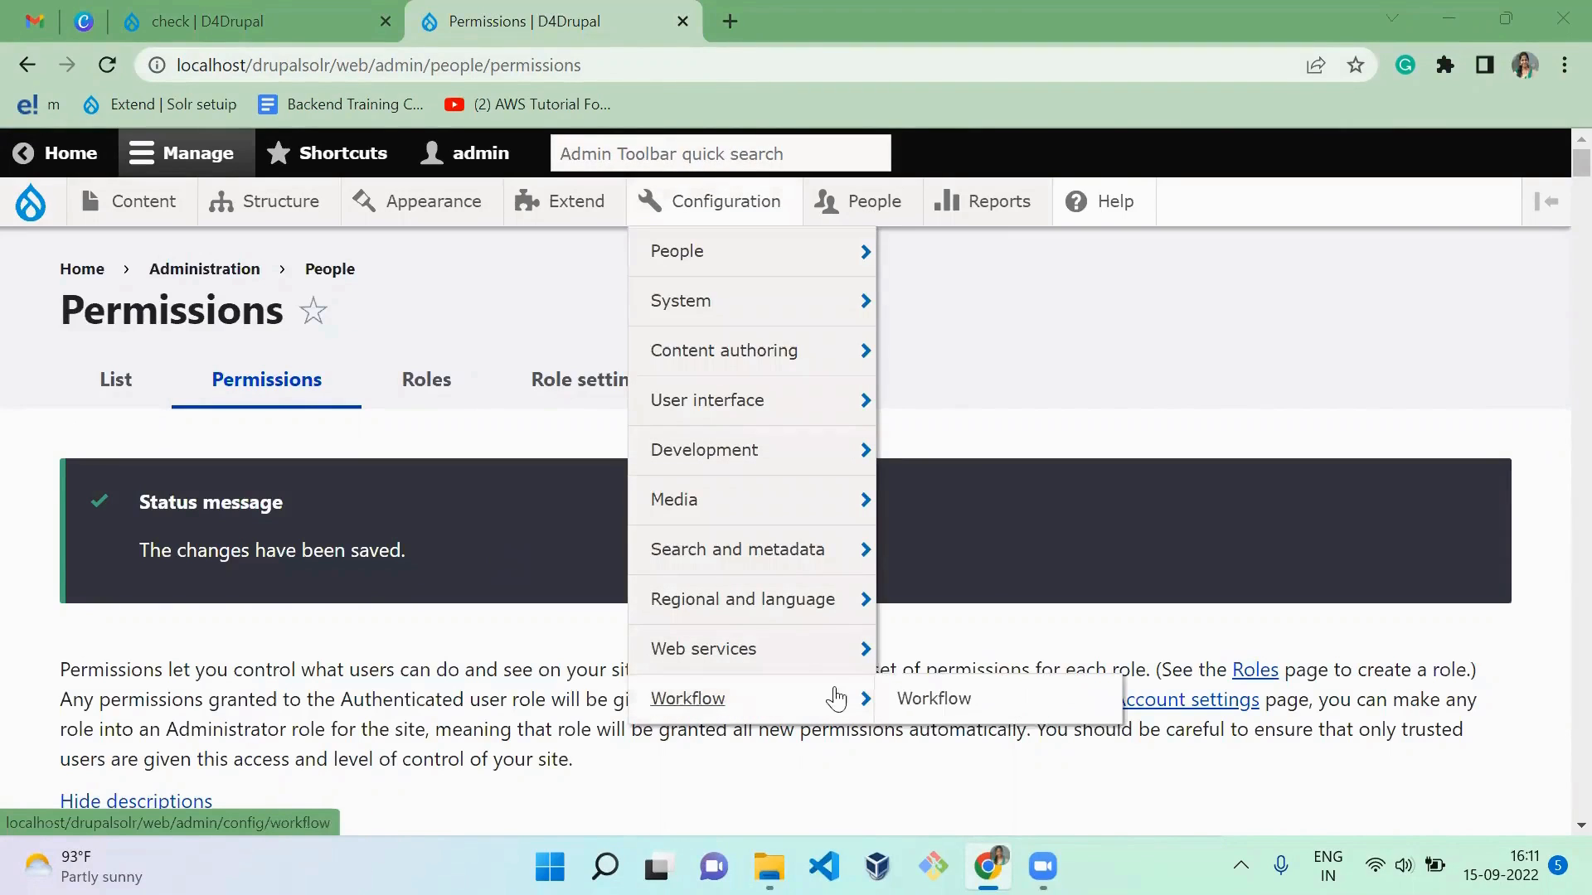
{"action": "left_click", "coordinate": [946, 709]}
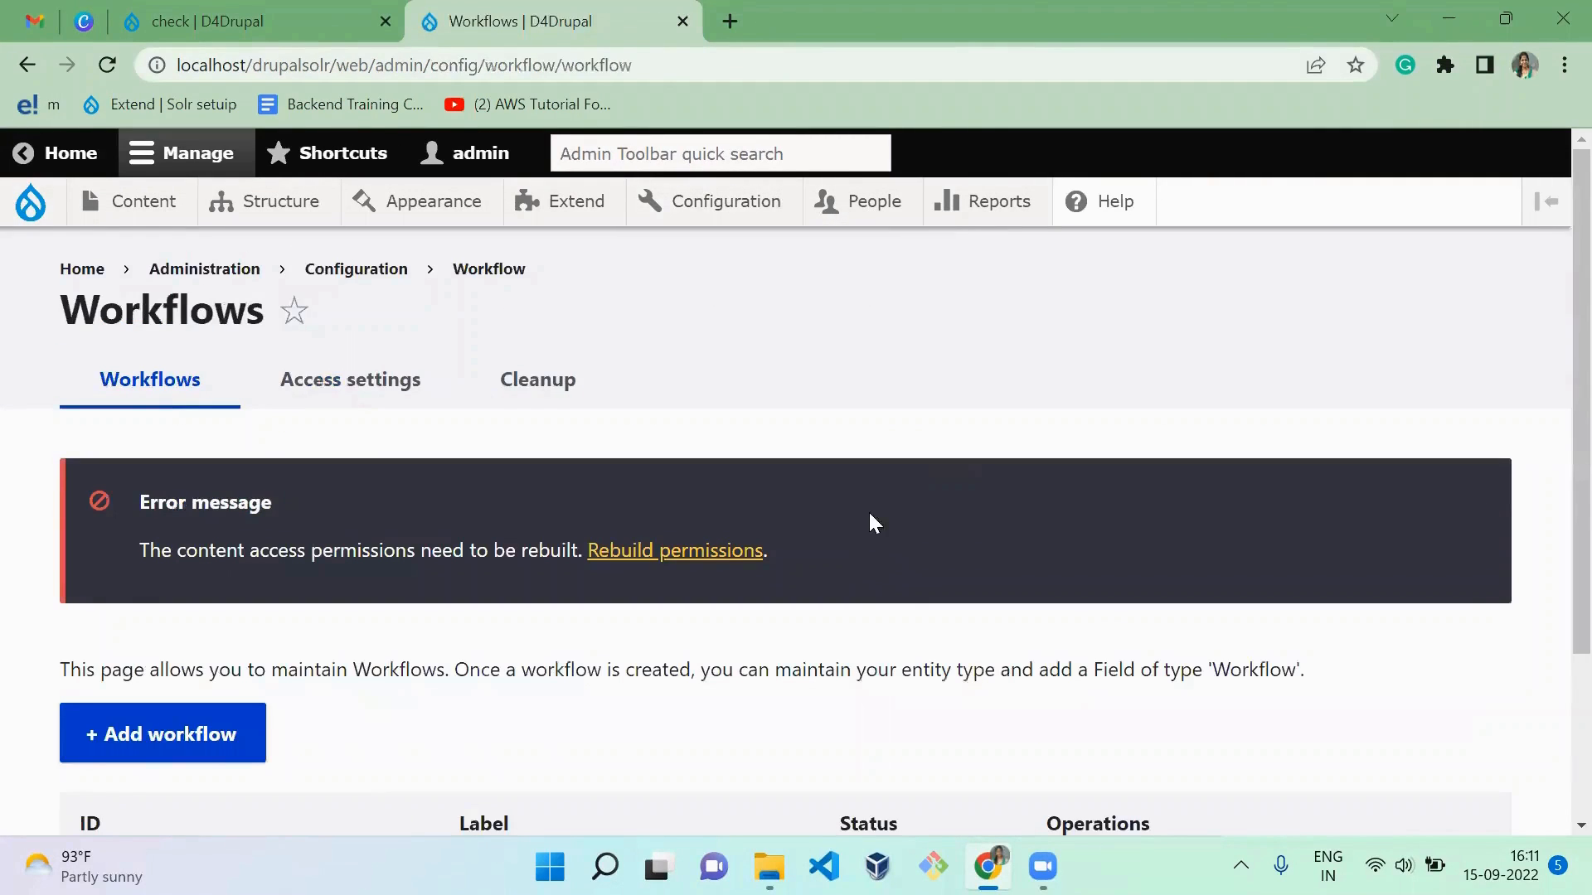
{"action": "scroll", "coordinate": [1556, 349], "scroll_direction": "down", "scroll_amount": 3}
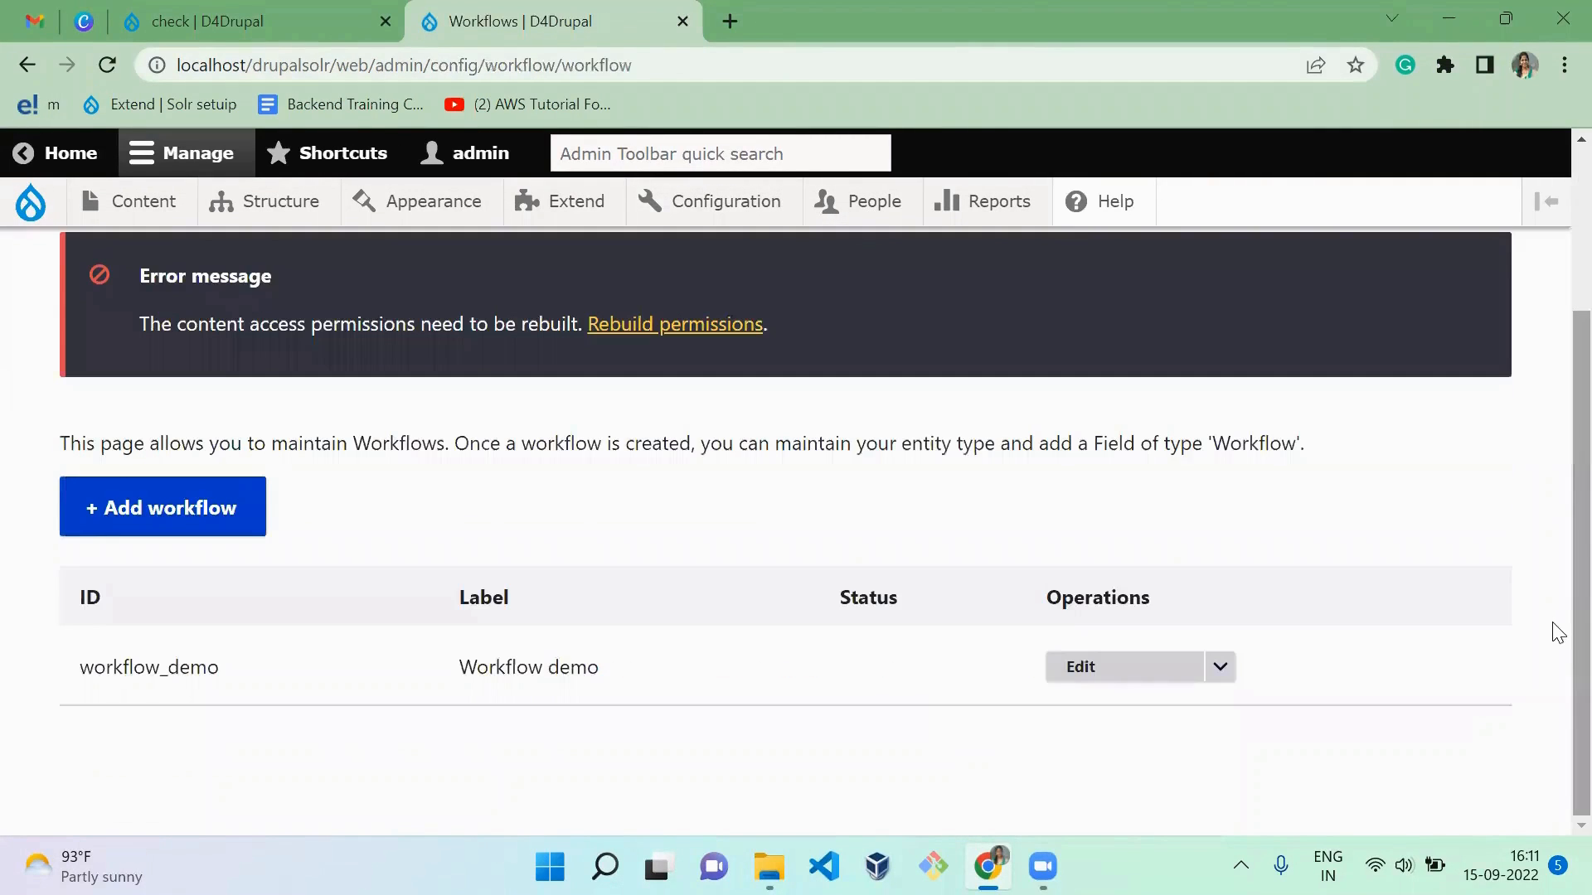
{"action": "left_click", "coordinate": [1108, 676]}
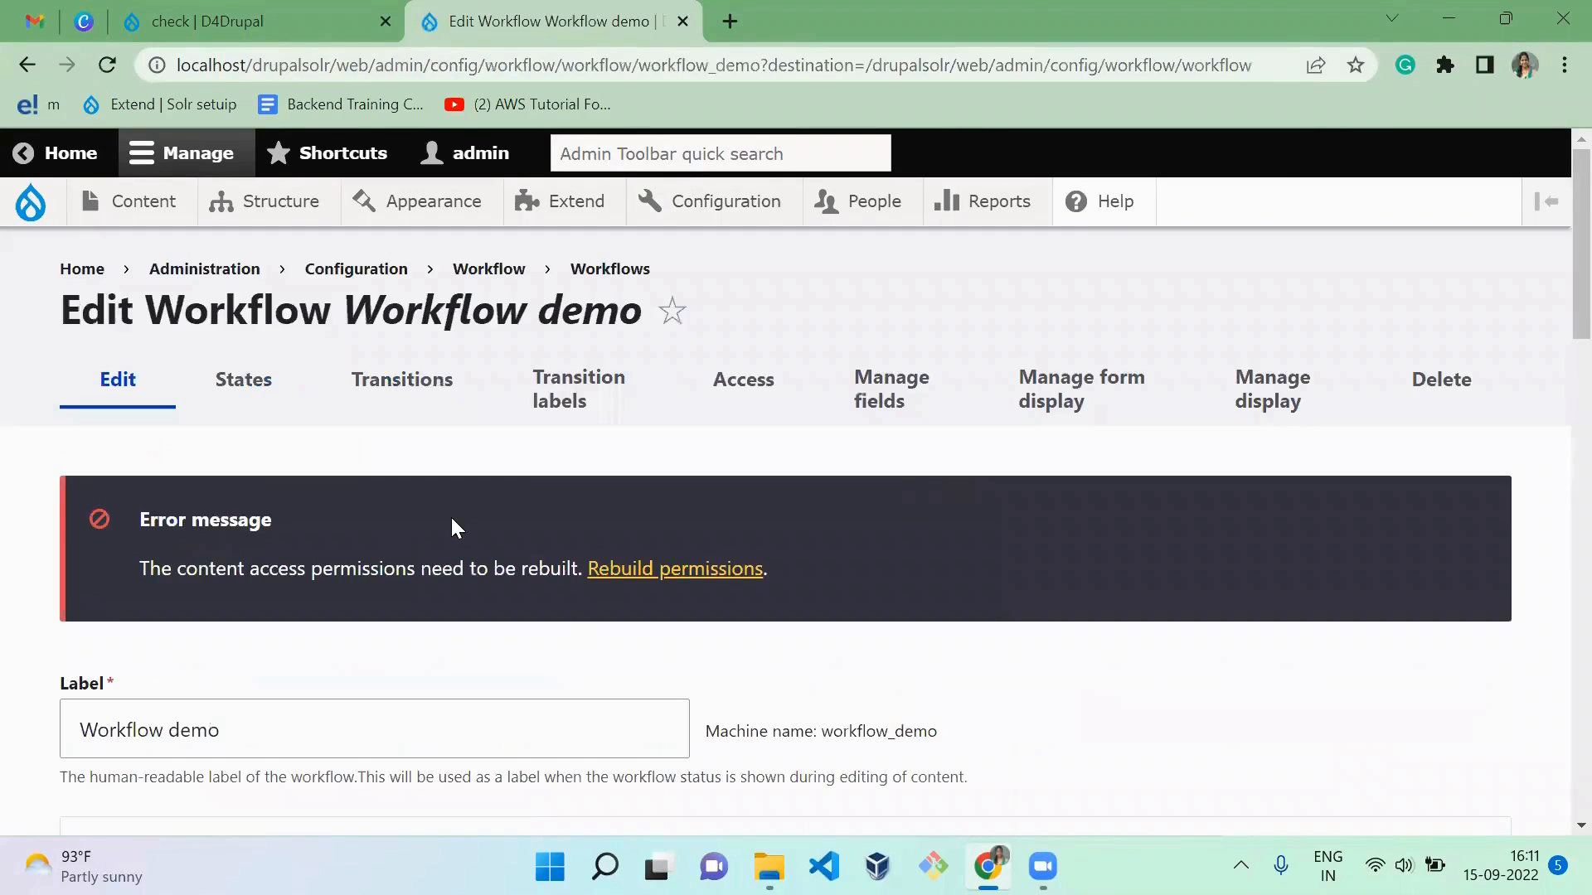
Step: In the workflow's access settings, let Author, Anonymous user and Authenticated user view posts in the Publish state, and save the configuration
{"action": "left_click", "coordinate": [743, 365]}
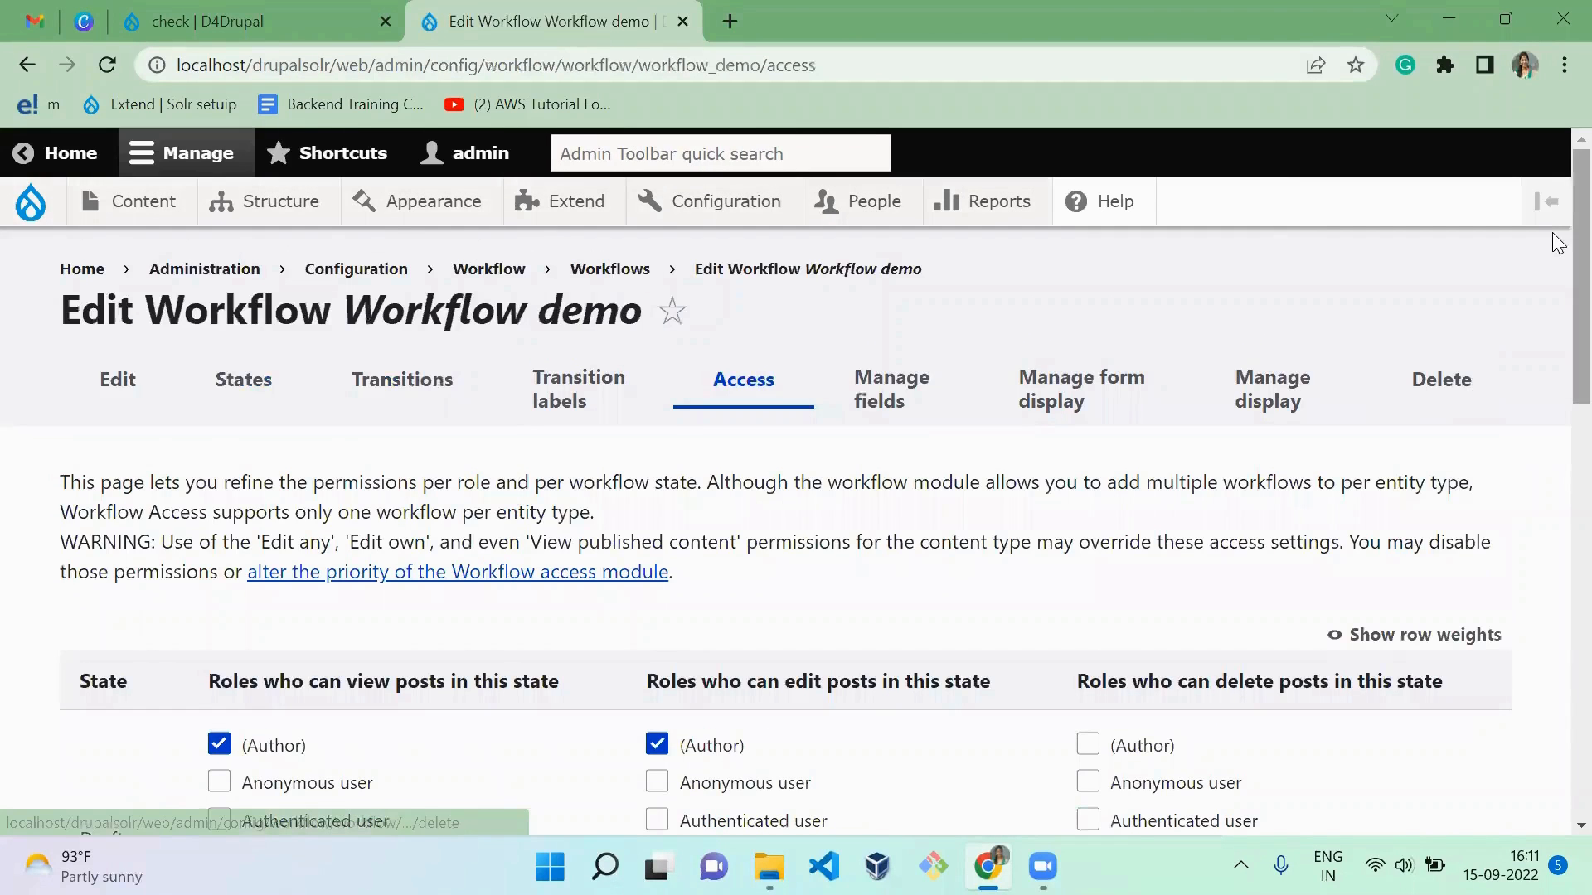
{"action": "left_click_drag", "start_coordinate": [1553, 256], "coordinate": [1553, 711]}
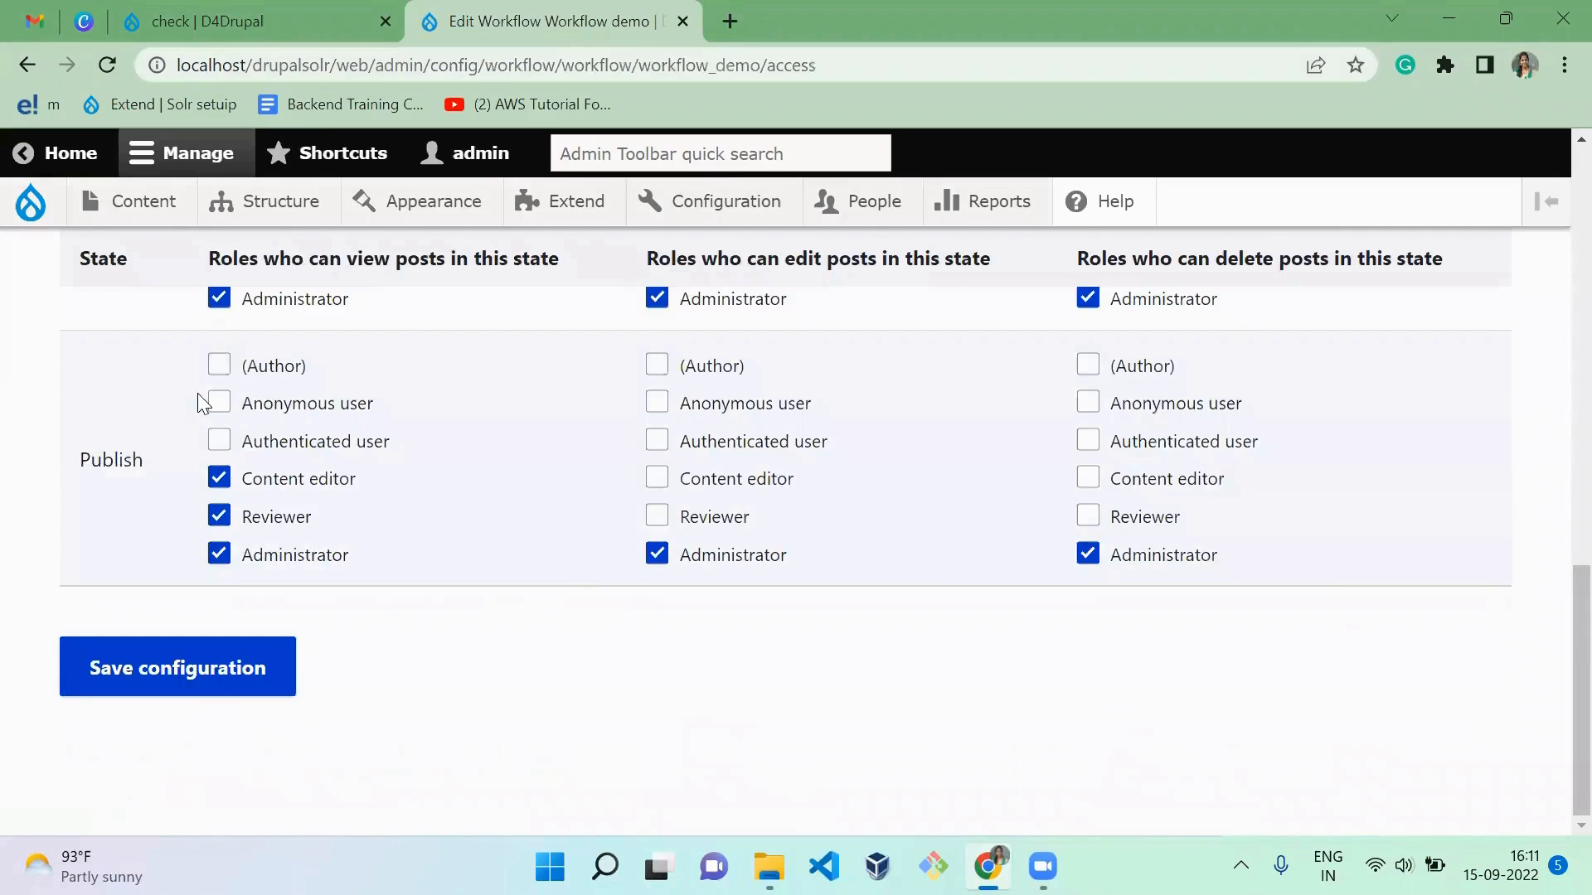
{"action": "left_click", "coordinate": [252, 370]}
{"action": "left_click", "coordinate": [328, 408]}
{"action": "left_click", "coordinate": [286, 440]}
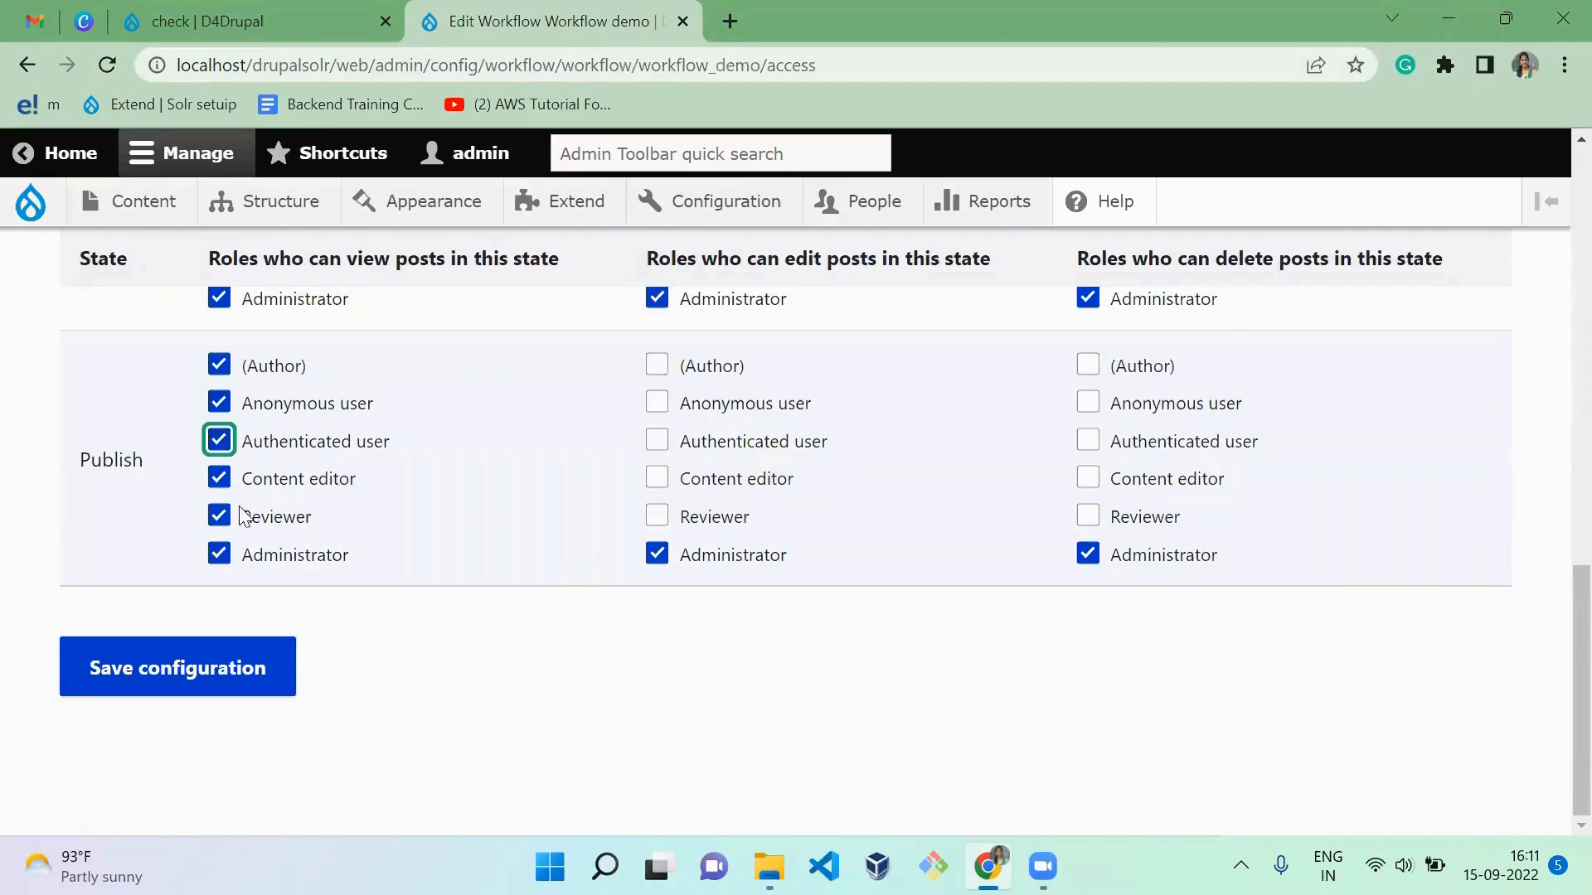
{"action": "left_click", "coordinate": [239, 663]}
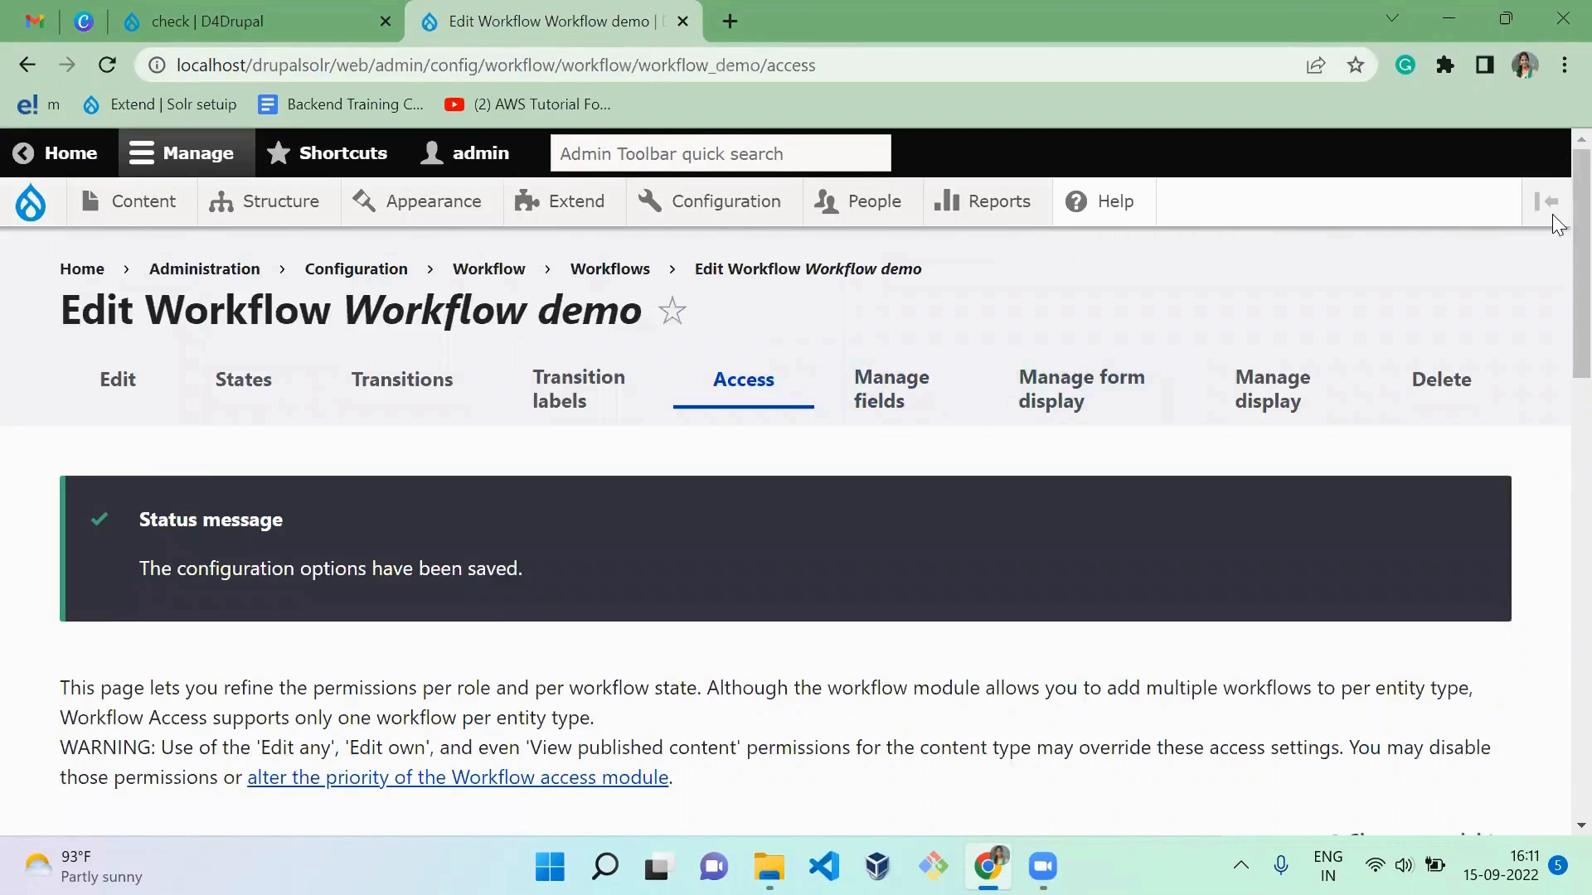
{"action": "scroll", "coordinate": [1553, 664], "scroll_direction": "down", "scroll_amount": 15}
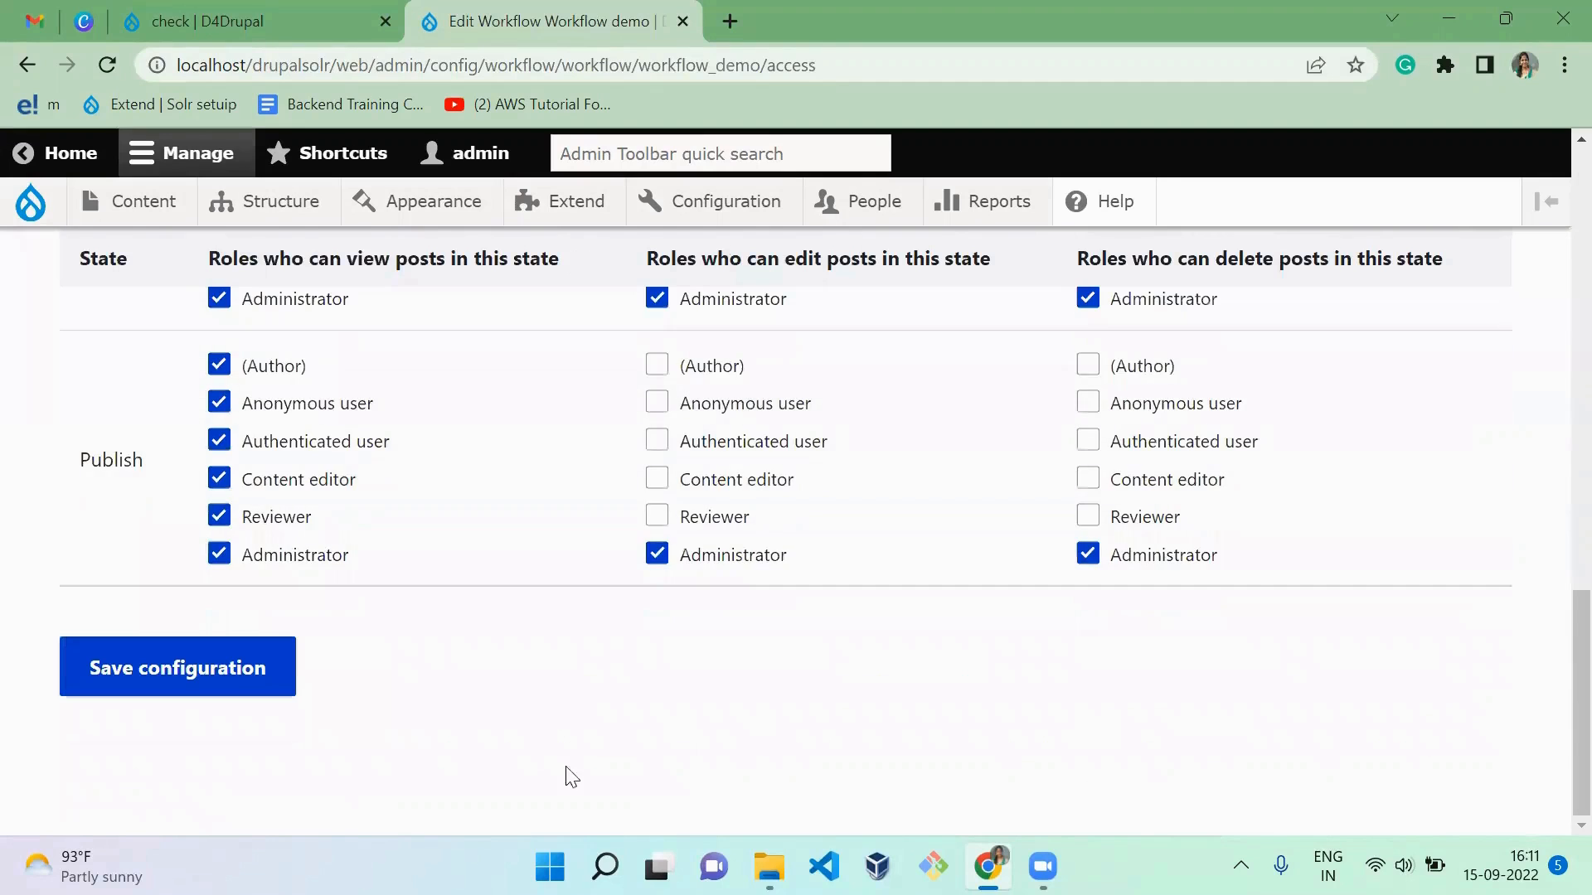
{"action": "scroll", "coordinate": [1553, 640], "scroll_direction": "up", "scroll_amount": 5}
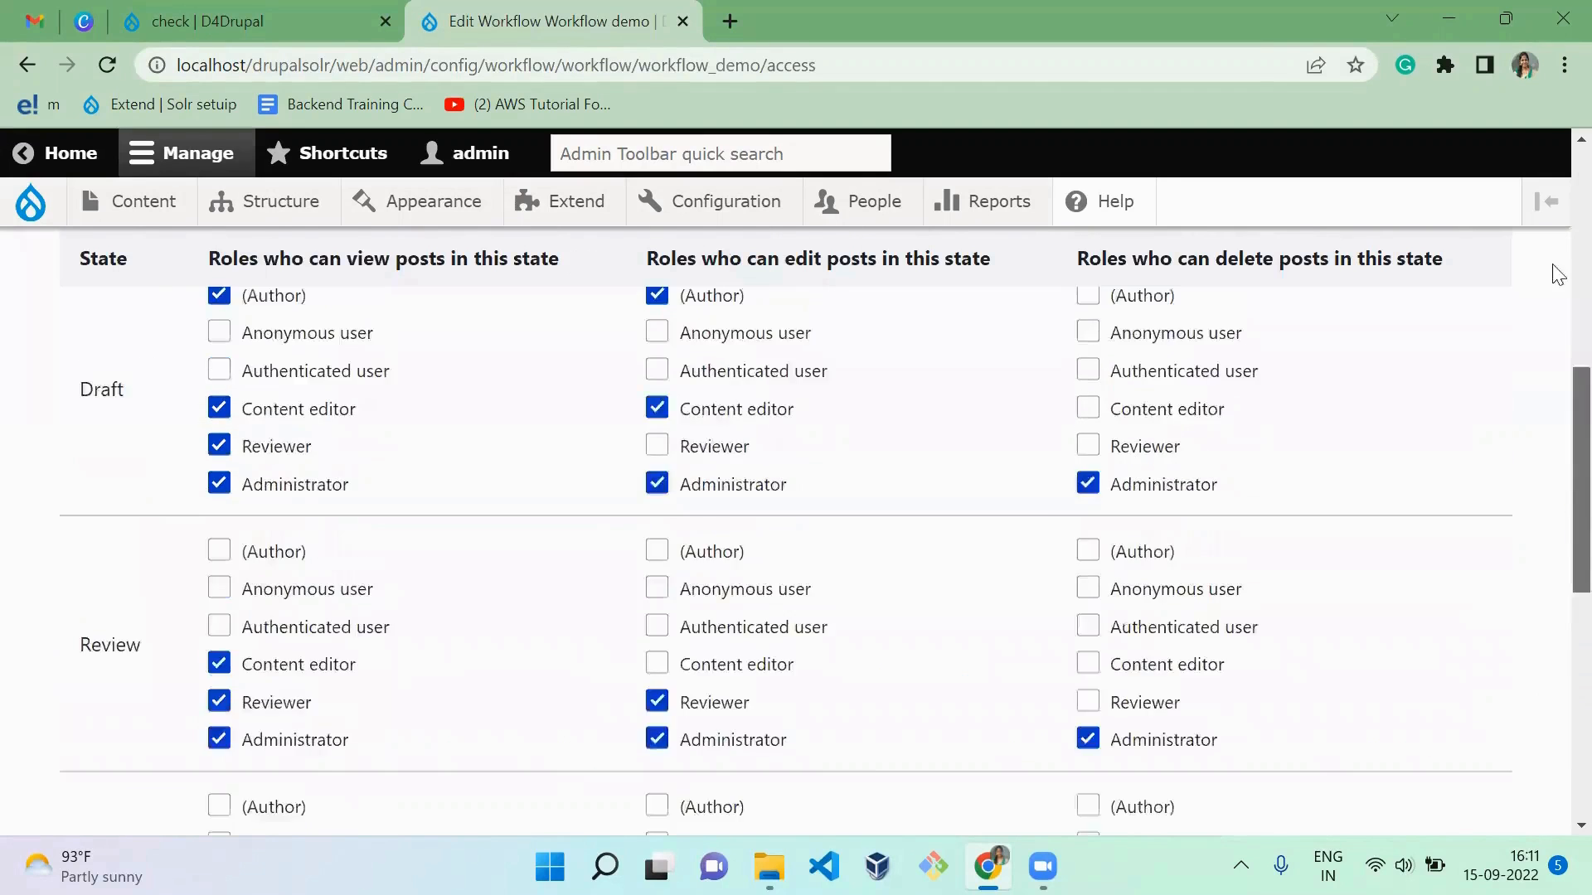
{"action": "scroll", "coordinate": [1557, 275], "scroll_direction": "up", "scroll_amount": 5}
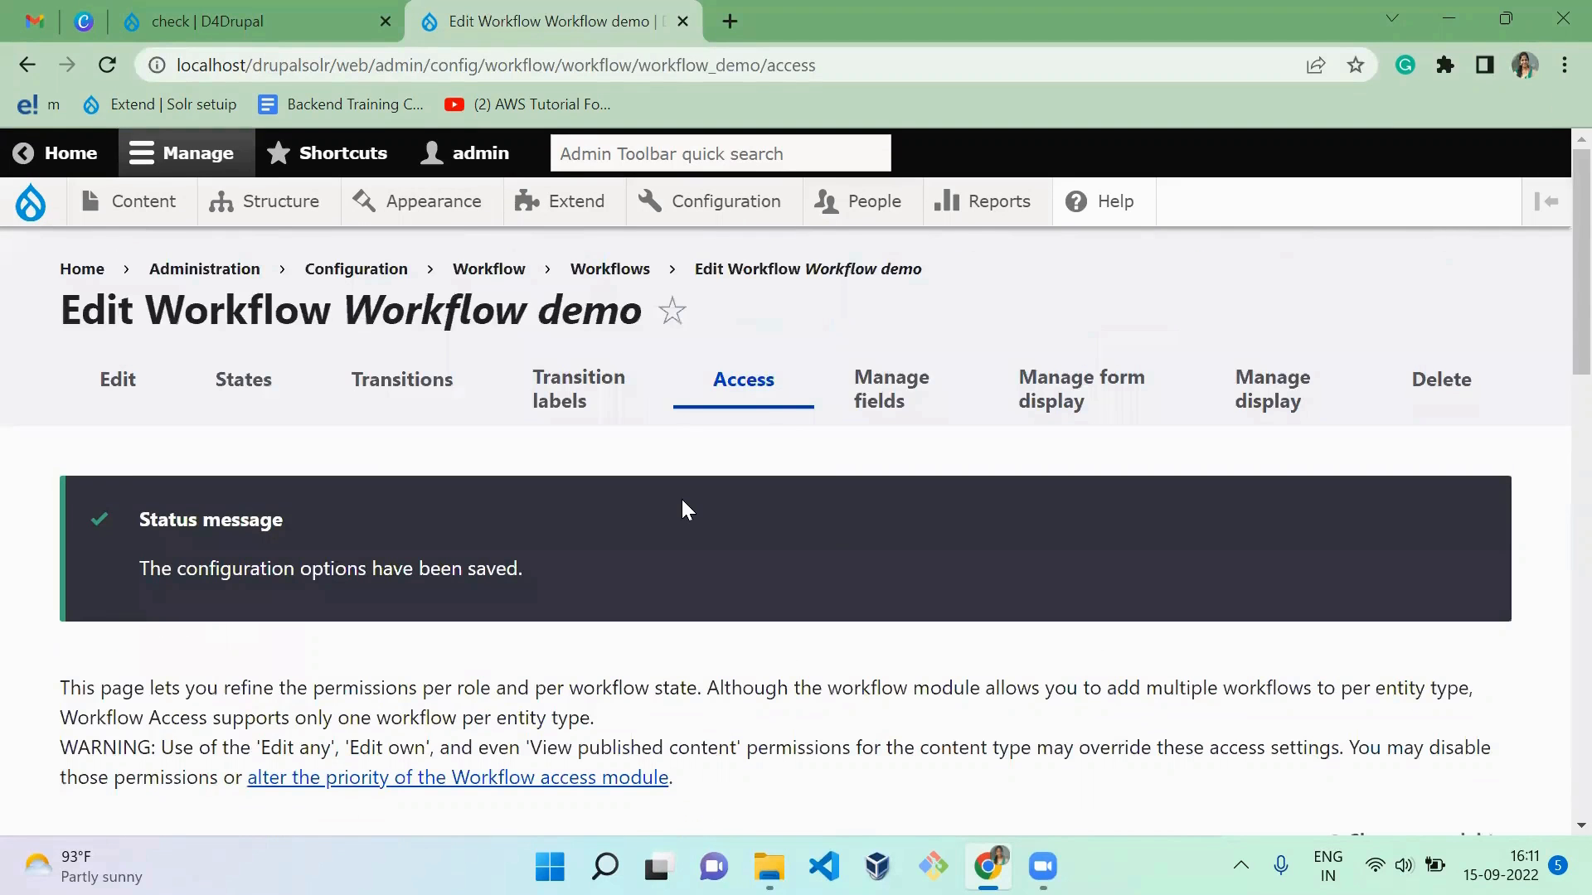
Step: Open a new incognito window and load the site's user page at localhost/drupalsolr/web/user
{"action": "key", "text": "ctrl+shift+n"}
{"action": "type", "text": "lo"}
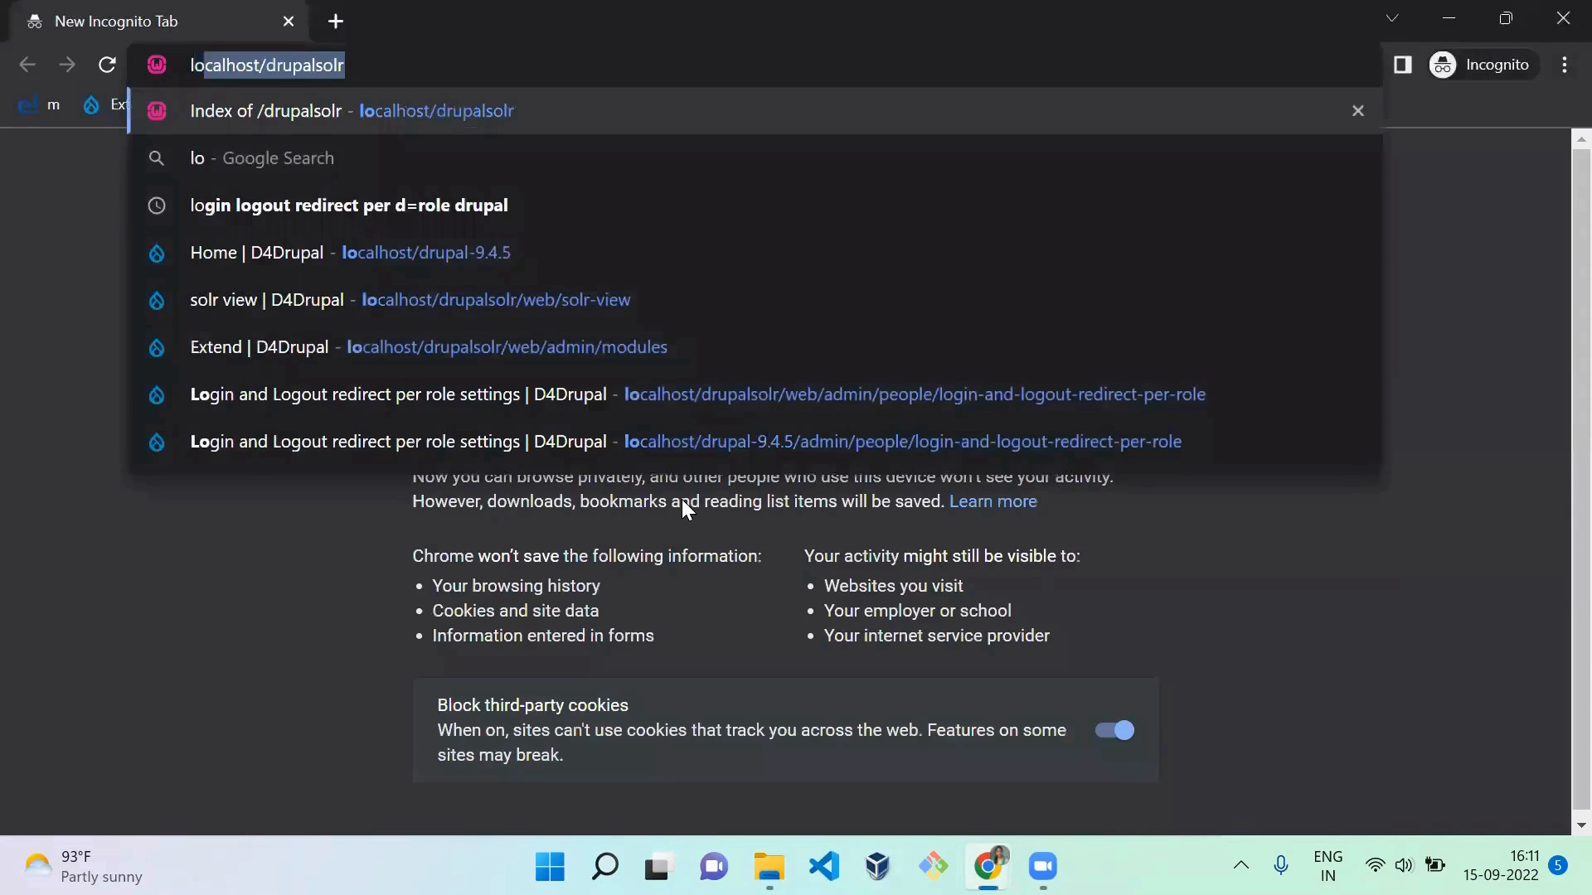
{"action": "type", "text": "calhost/drupalsolr/web/"}
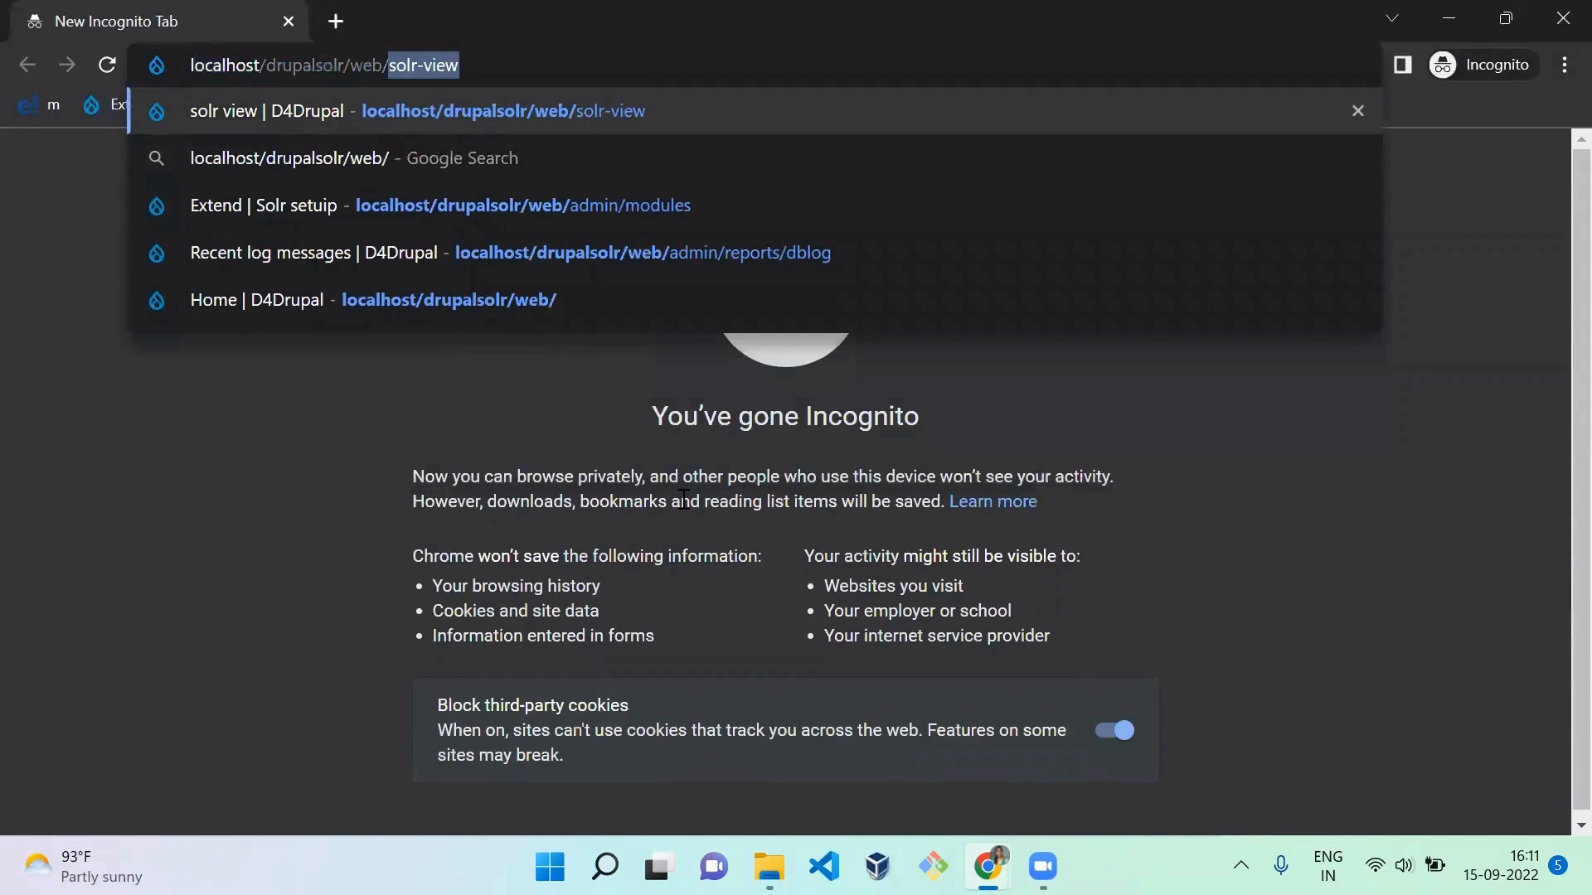
{"action": "type", "text": "user"}
{"action": "key", "text": "Return"}
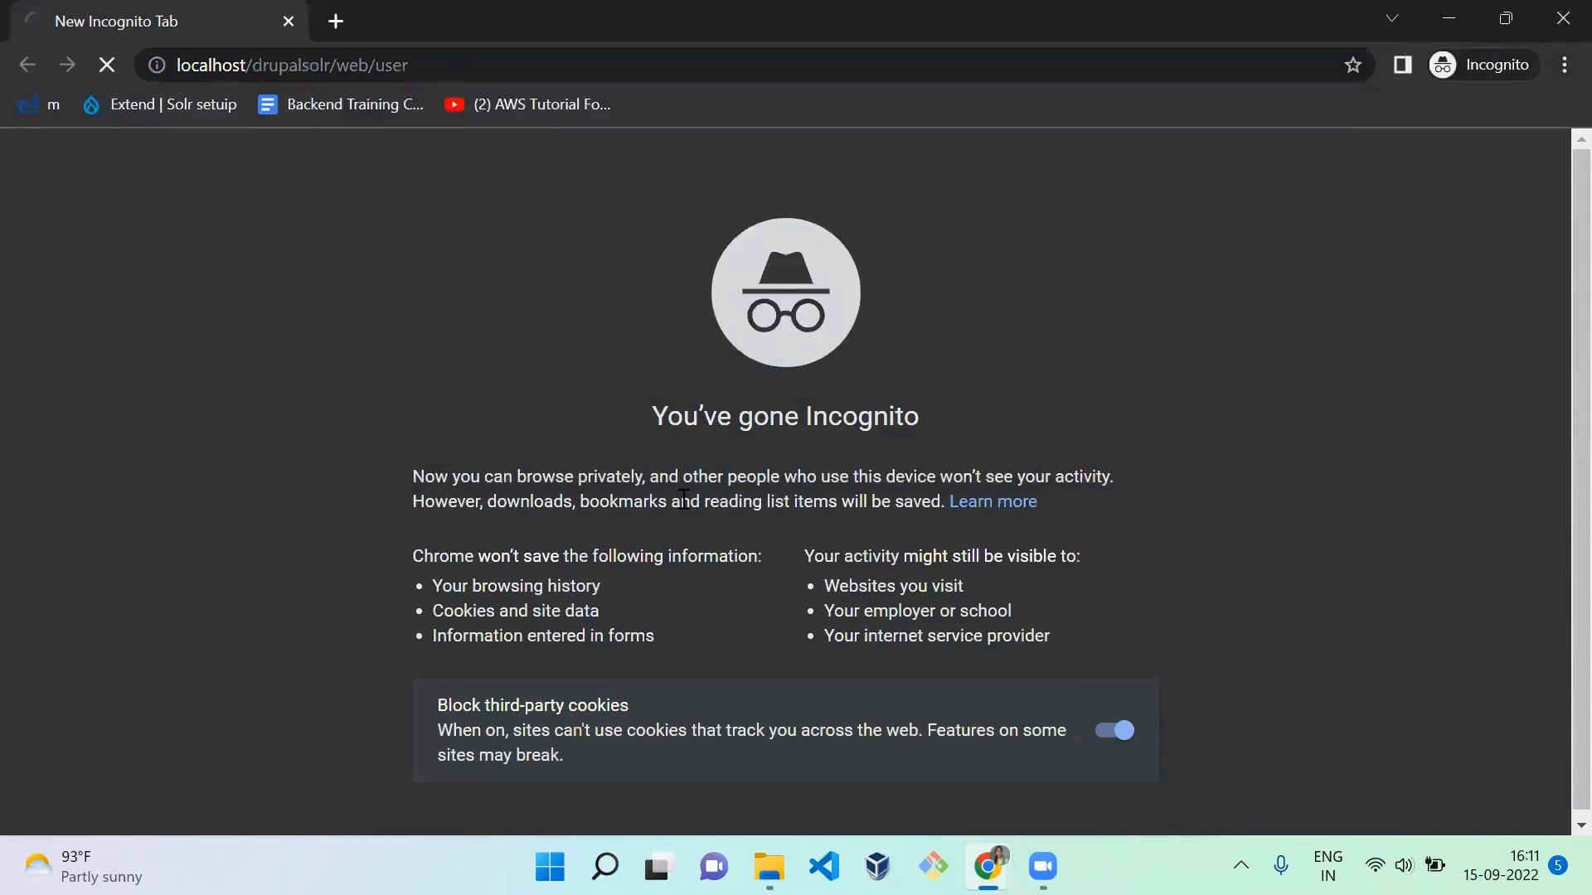
Step: Log in with the username "auth" and the account password
{"action": "type", "text": "auth"}
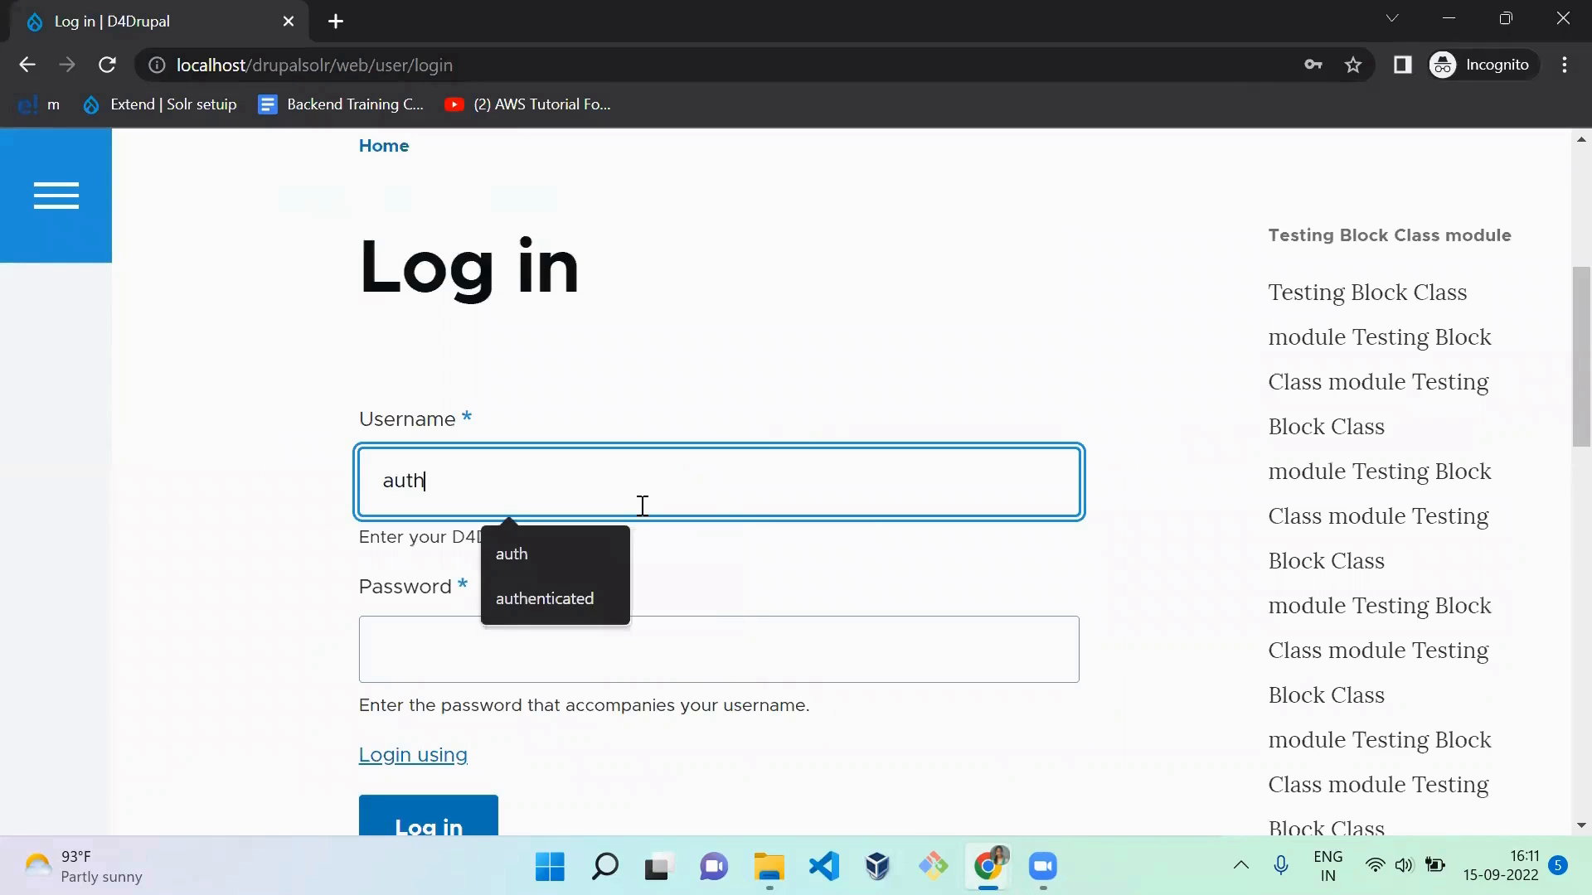
{"action": "key", "text": "Tab"}
{"action": "type", "text": "•"}
{"action": "key", "text": "Return"}
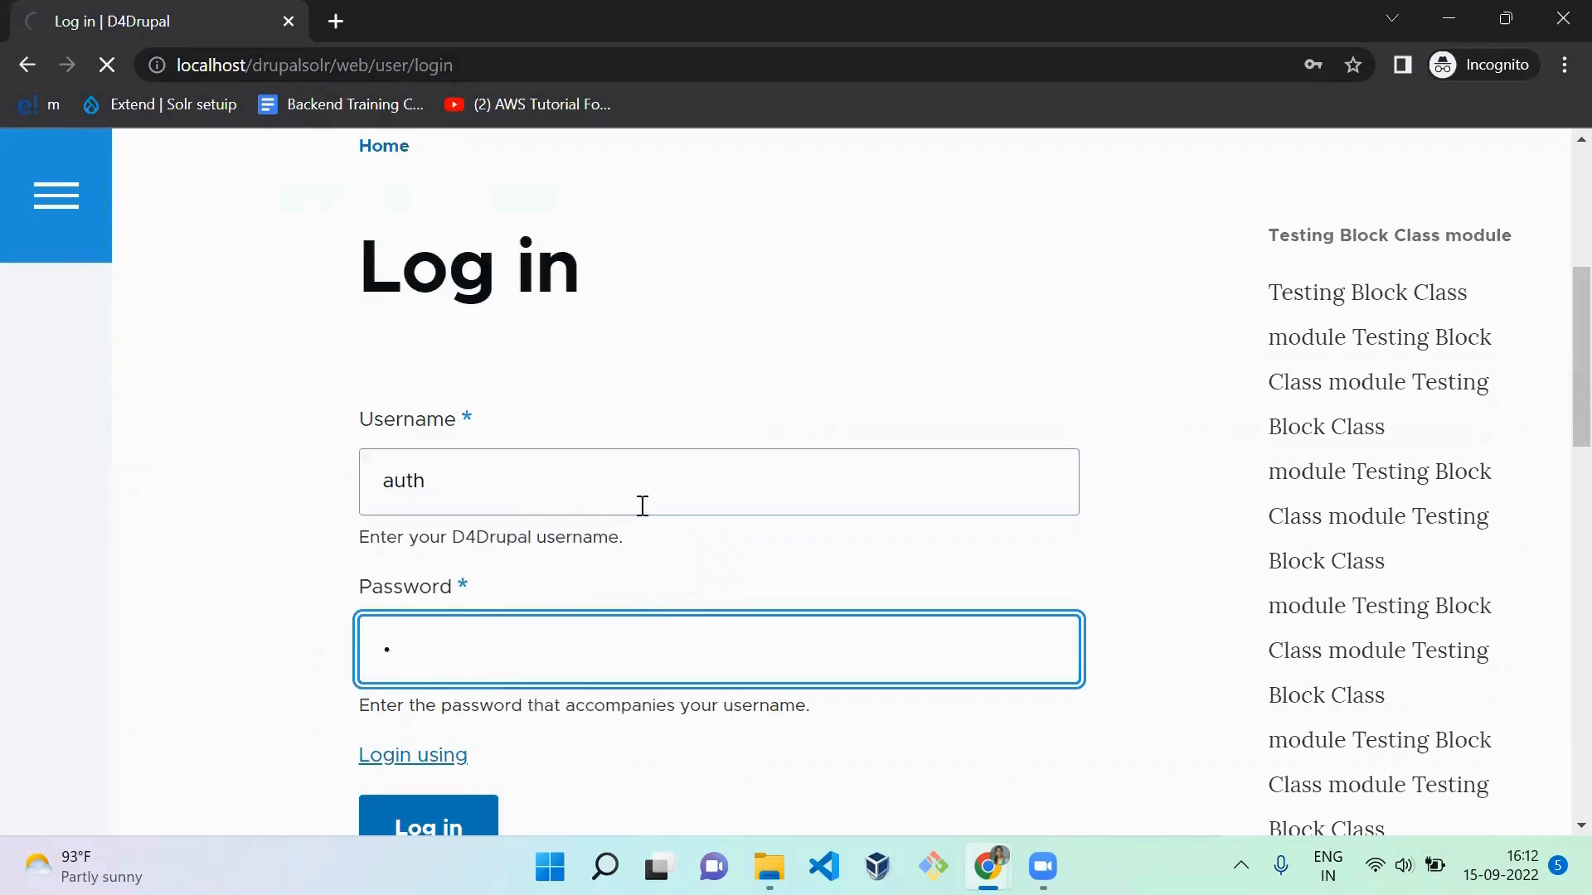
Step: Open the article creation form at localhost/drupalsolr/web/node/add/article
{"action": "left_click_drag", "start_coordinate": [375, 67], "coordinate": [718, 84]}
{"action": "type", "text": "node"}
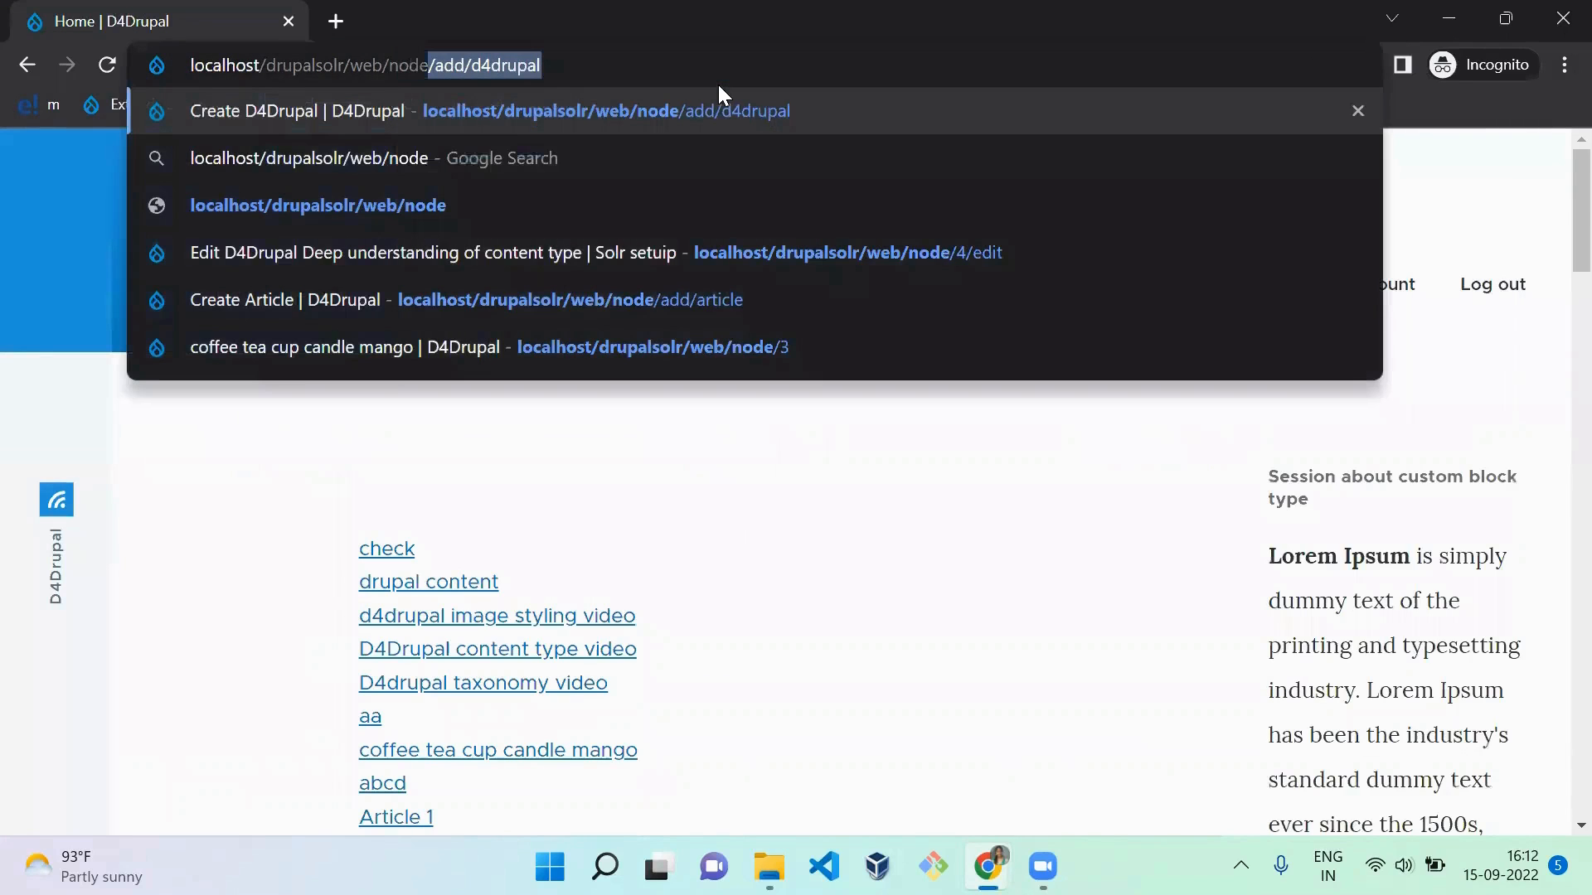
{"action": "type", "text": "/add/artic"}
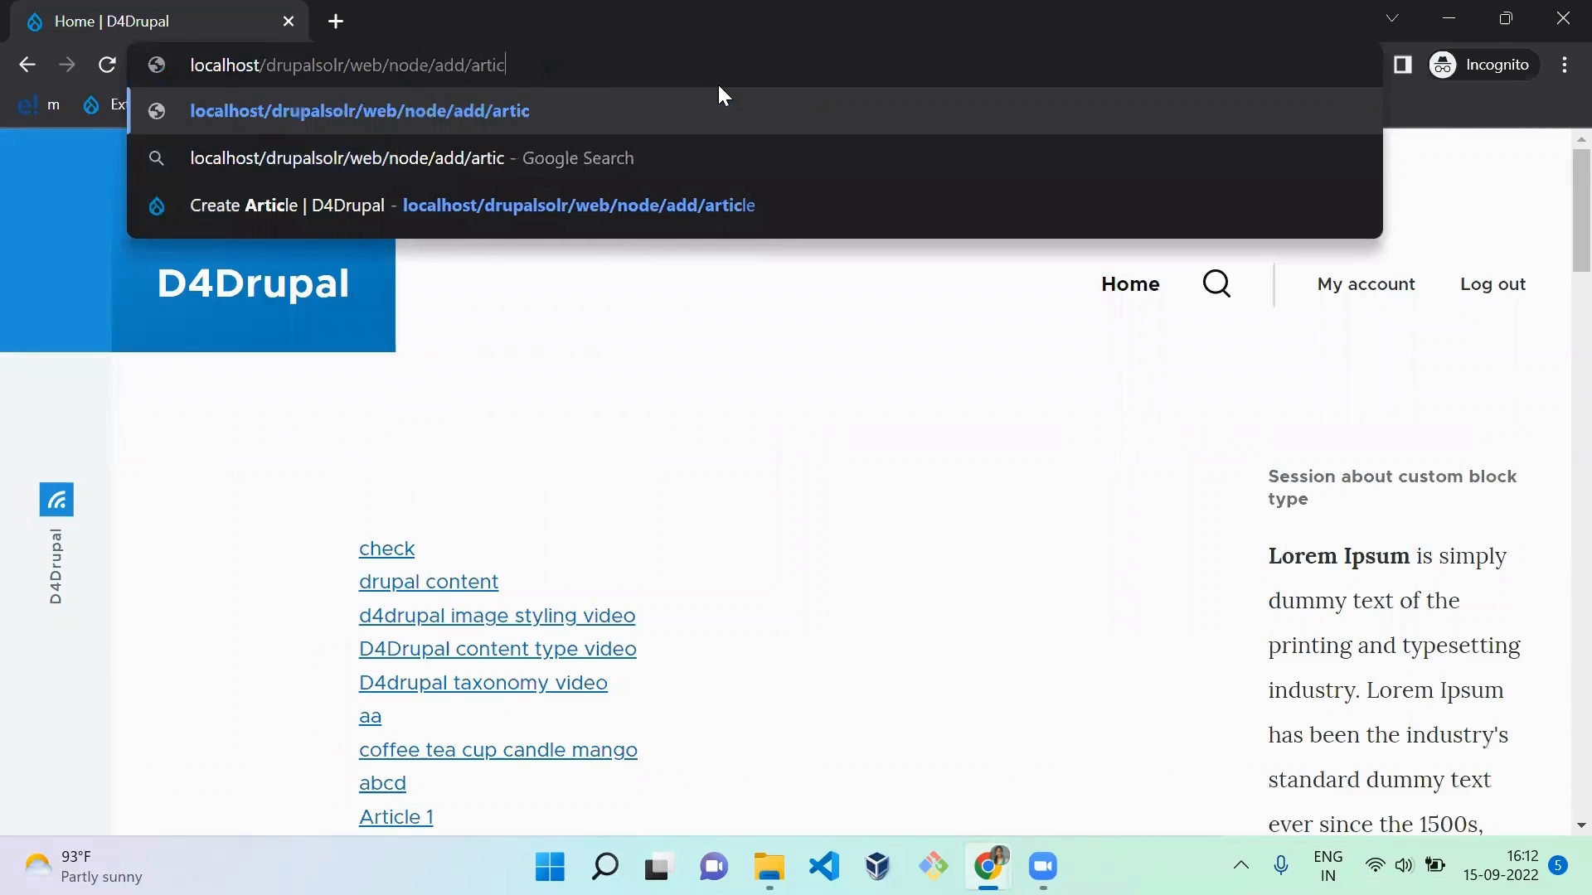
{"action": "type", "text": "le"}
{"action": "key", "text": "Return"}
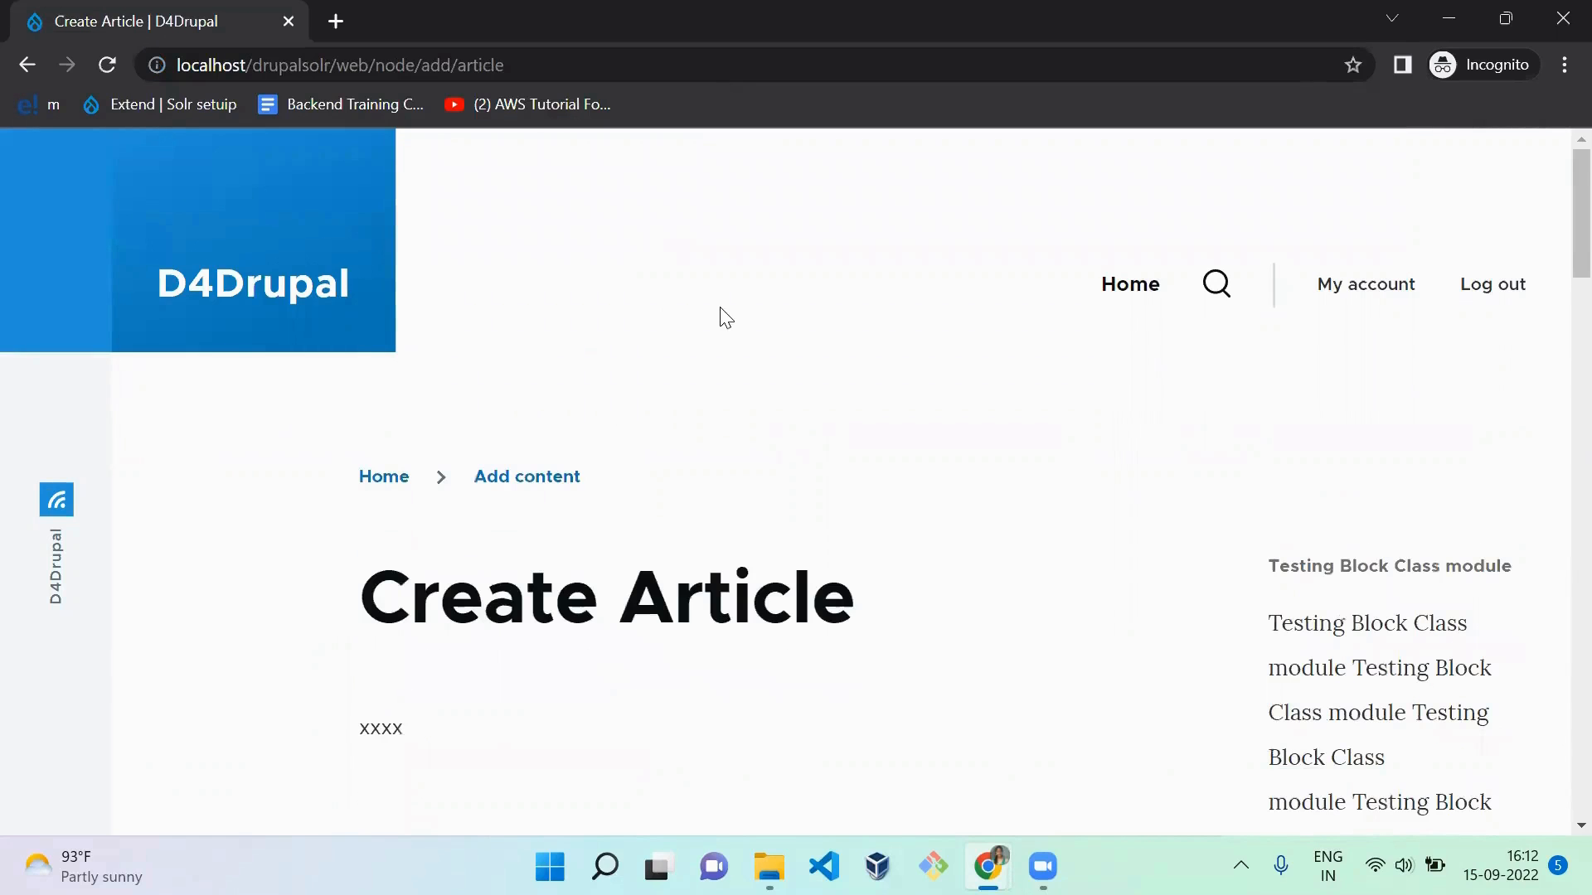
Step: Enter "demo workflow" as the new article's title and reuse the same text for its summary
{"action": "scroll", "coordinate": [727, 319], "scroll_direction": "down", "scroll_amount": 1}
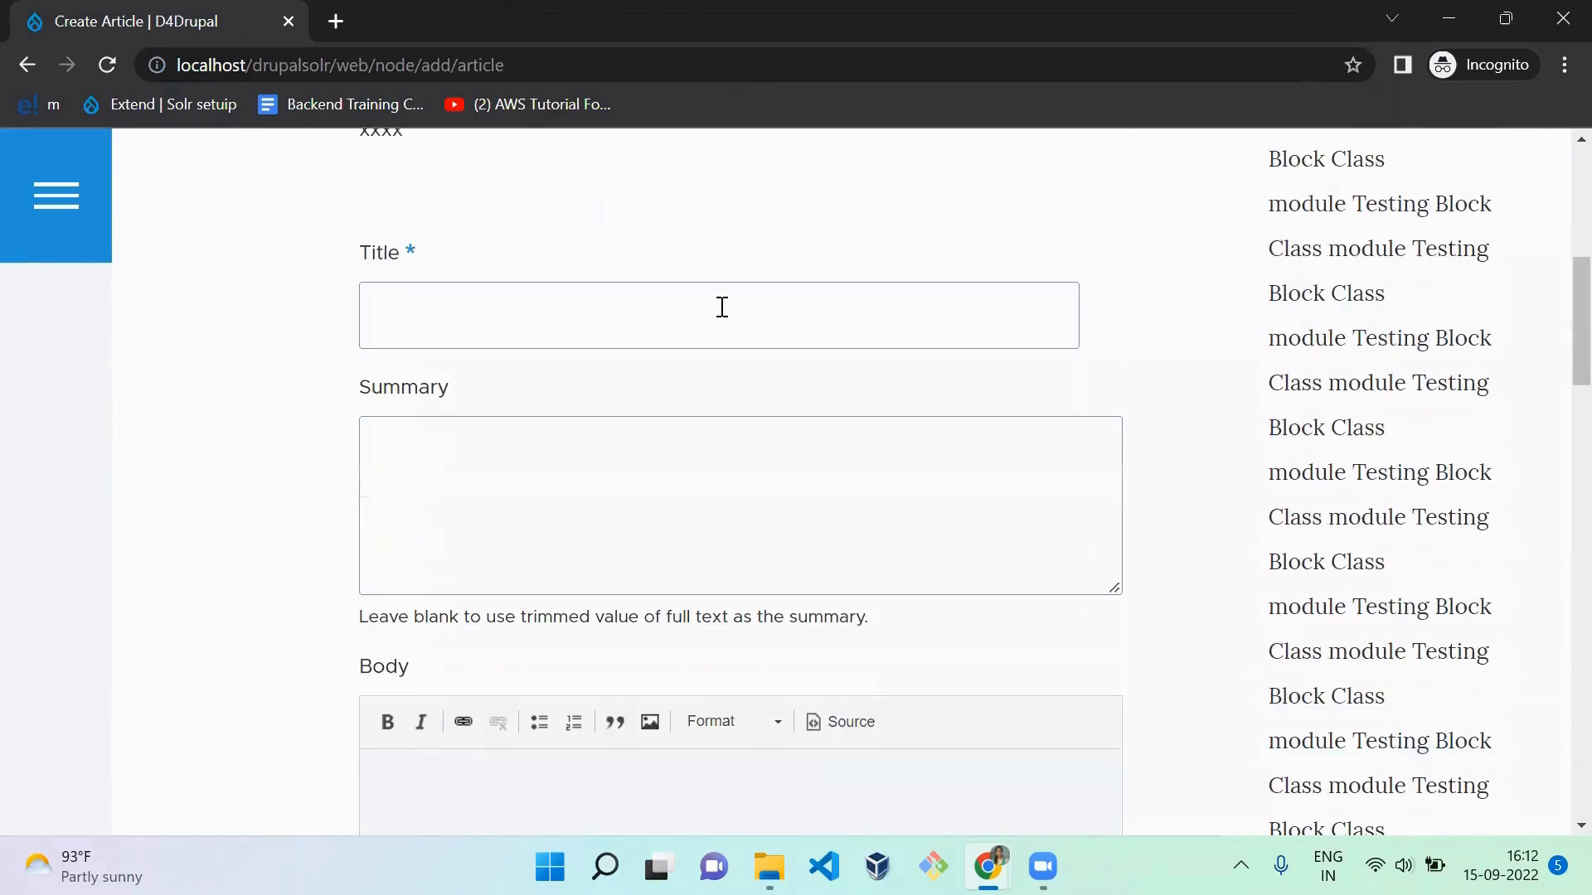
{"action": "left_click", "coordinate": [634, 330]}
{"action": "type", "text": "demo workflow"}
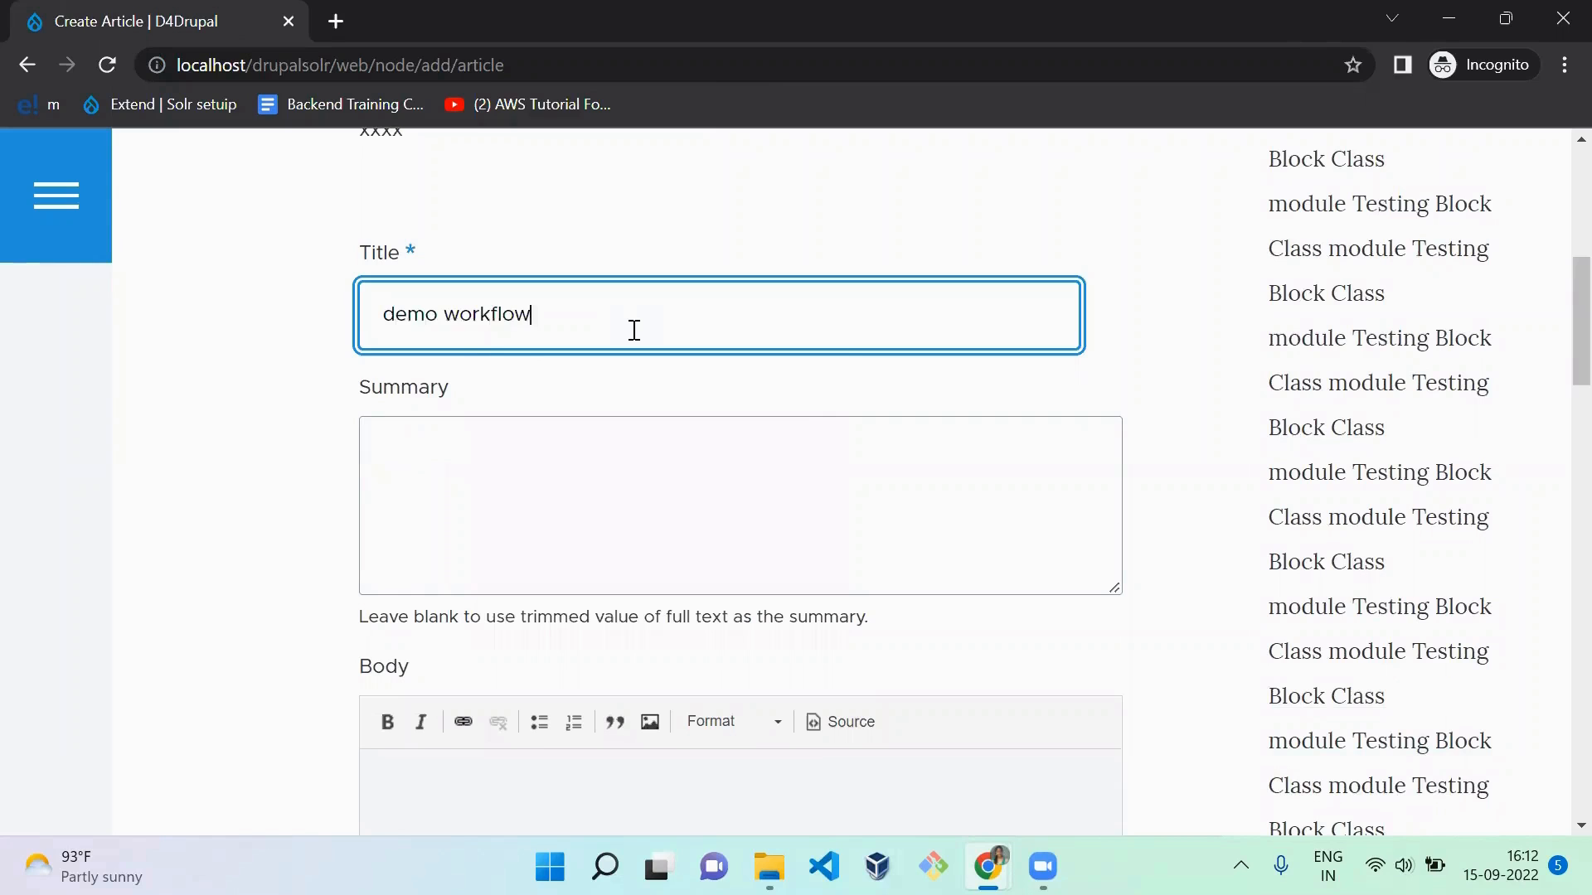
{"action": "key", "text": "ctrl+a"}
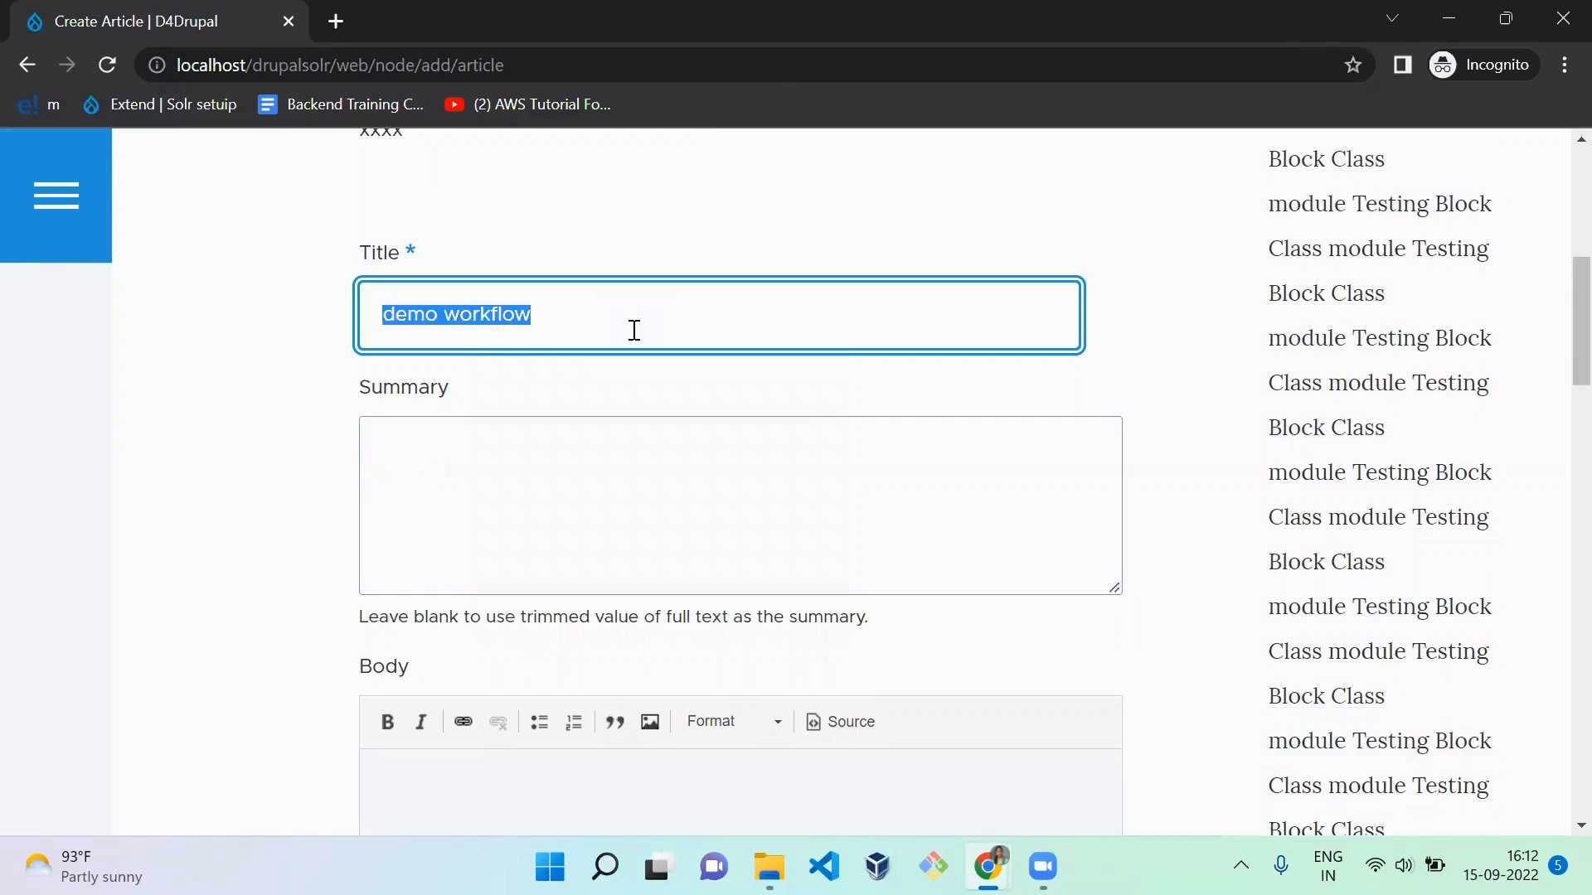
{"action": "key", "text": "ctrl+c"}
{"action": "key", "text": "Tab"}
{"action": "key", "text": "ctrl+v"}
Step: Fill the article's body with the copied text "demo workflow", leaving the tags and image empty
{"action": "key", "text": "Tab"}
{"action": "key", "text": "Tab"}
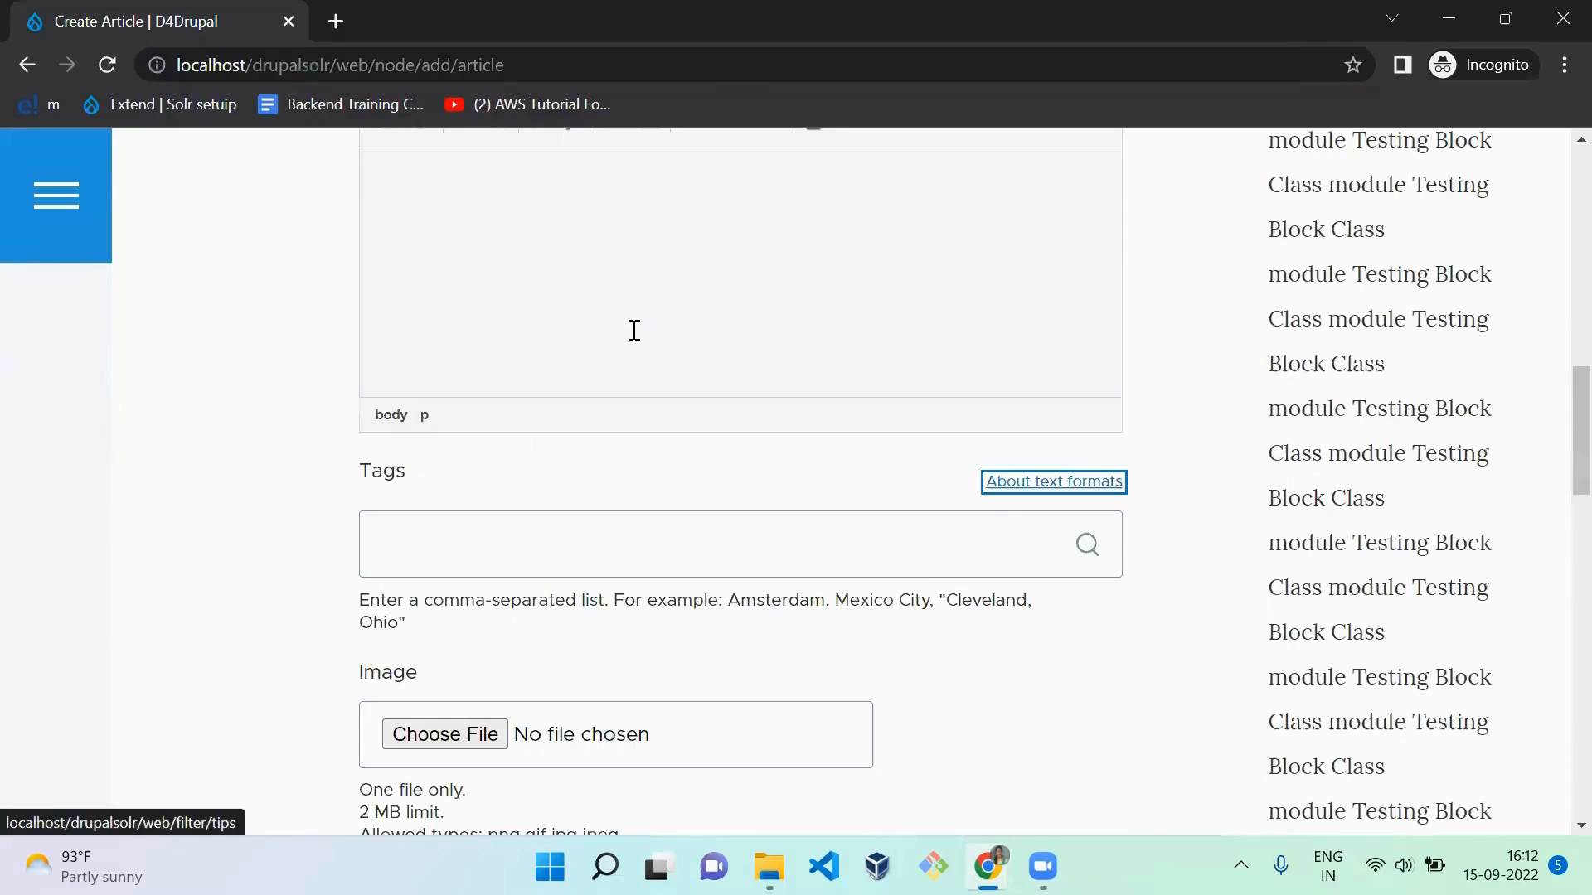
{"action": "left_click", "coordinate": [538, 320]}
{"action": "key", "text": "ctrl+v"}
{"action": "key", "text": "Tab"}
{"action": "key", "text": "Tab"}
{"action": "key", "text": "Tab"}
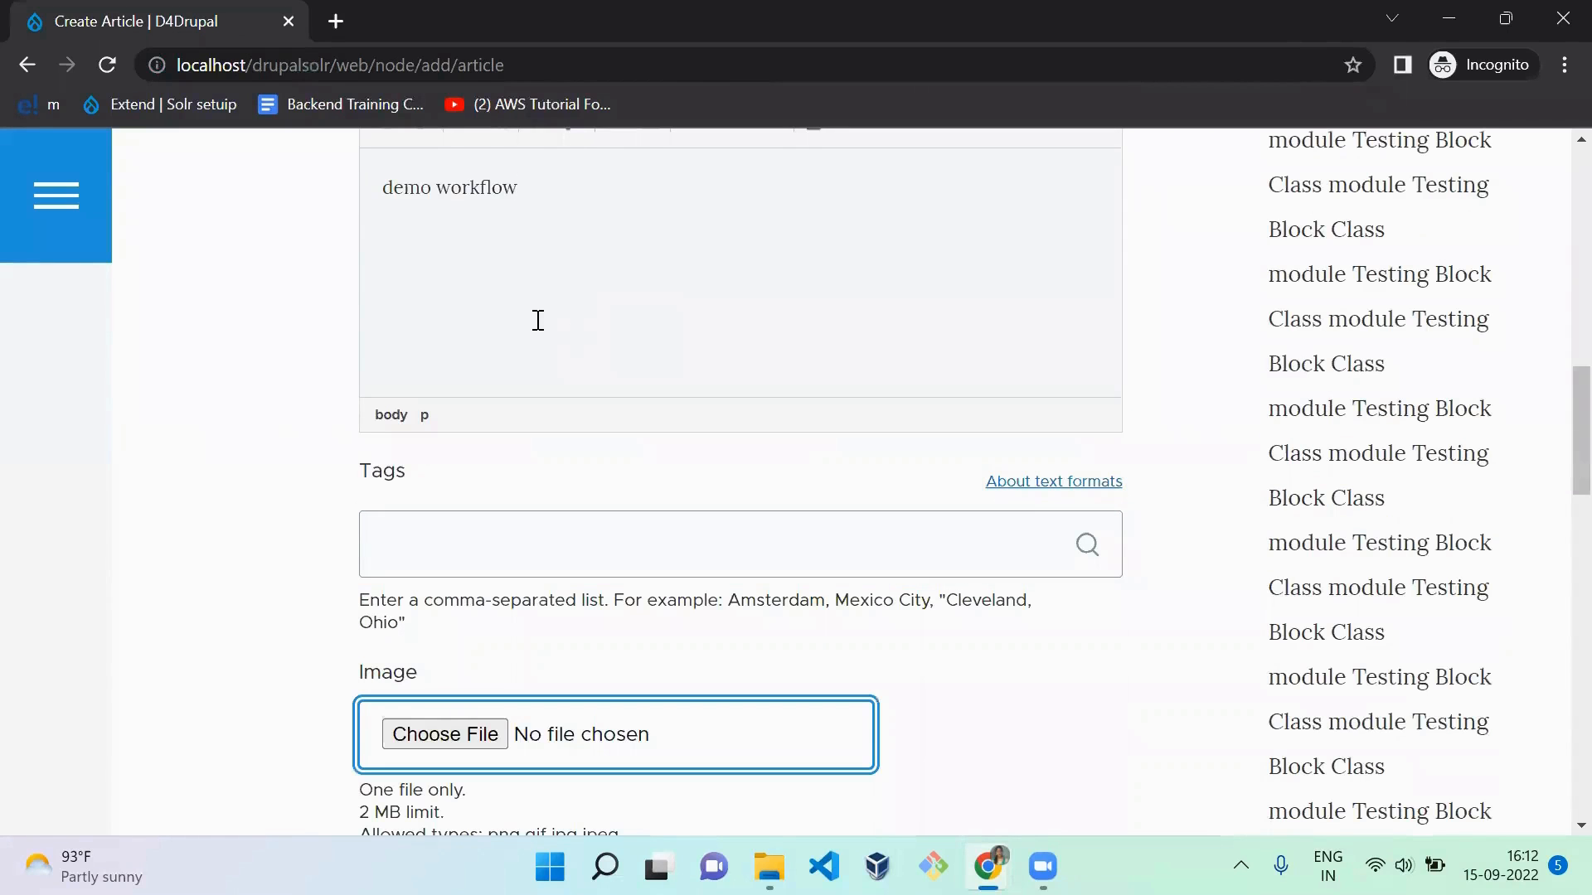
{"action": "left_click", "coordinate": [1013, 714]}
Step: Set the article's Subject to "workflow subject"
{"action": "scroll", "coordinate": [1012, 715], "scroll_direction": "down", "scroll_amount": 1}
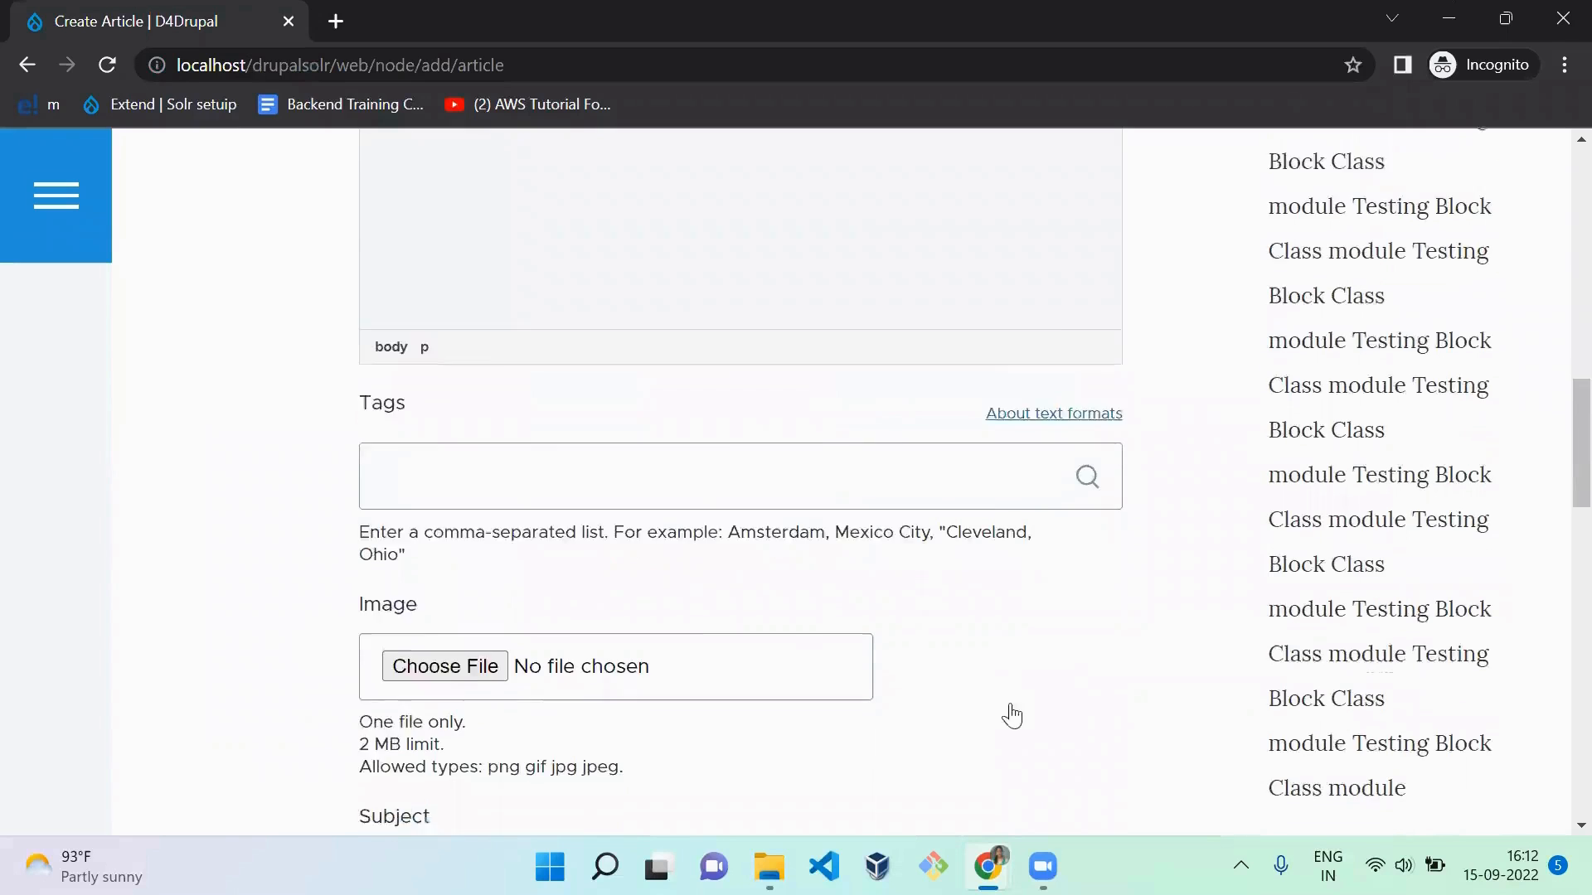
{"action": "scroll", "coordinate": [1013, 715], "scroll_direction": "down", "scroll_amount": 7}
{"action": "scroll", "coordinate": [1010, 703], "scroll_direction": "up", "scroll_amount": 2}
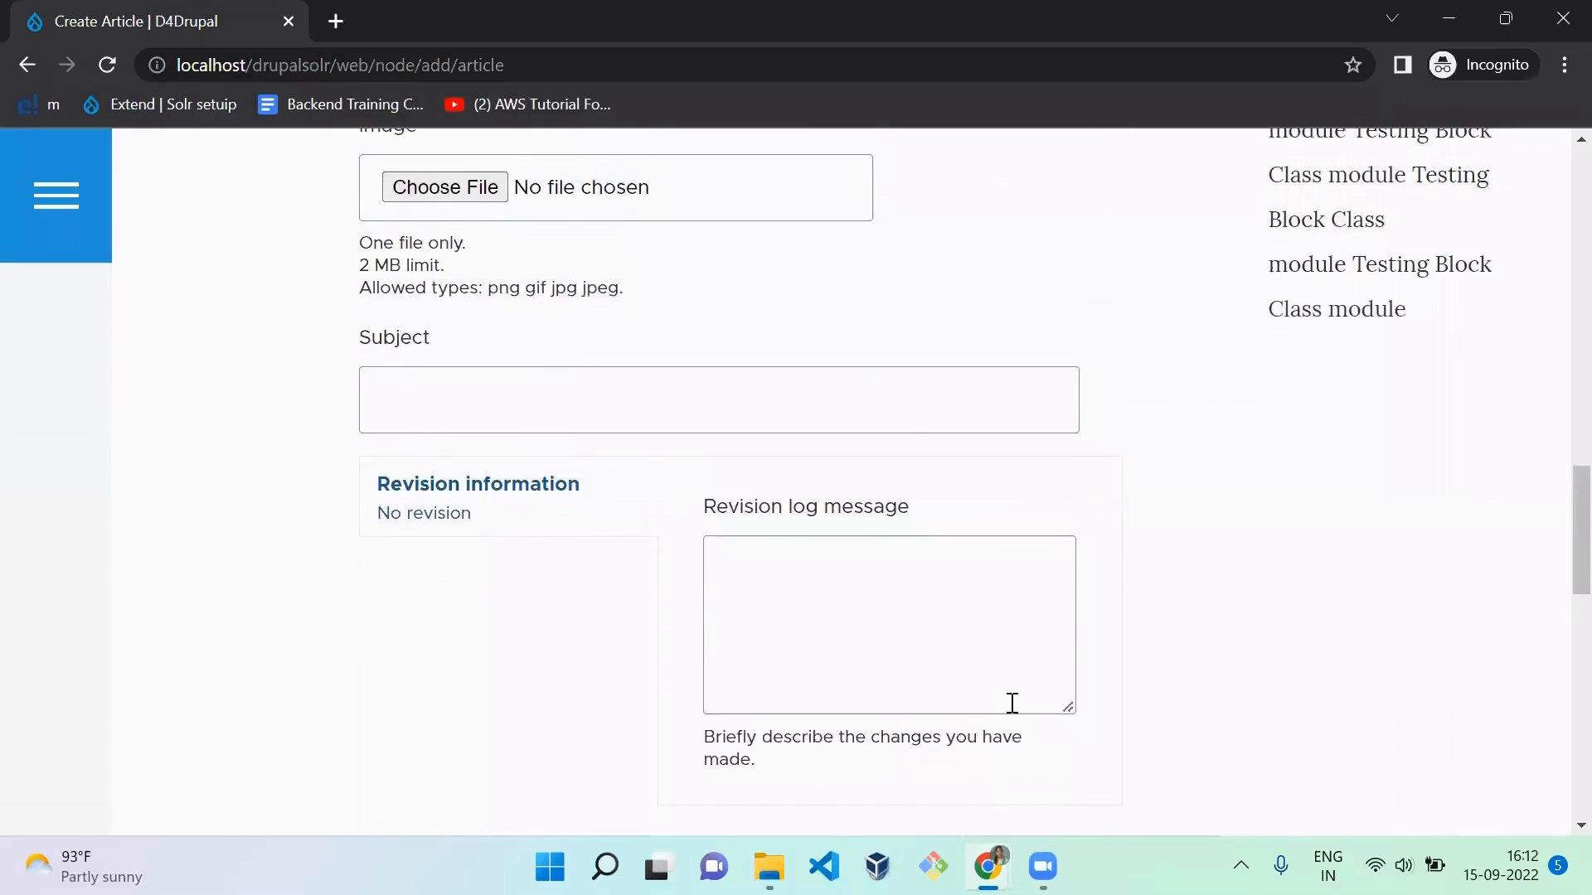
{"action": "scroll", "coordinate": [1012, 703], "scroll_direction": "up", "scroll_amount": 1}
{"action": "left_click", "coordinate": [714, 512]}
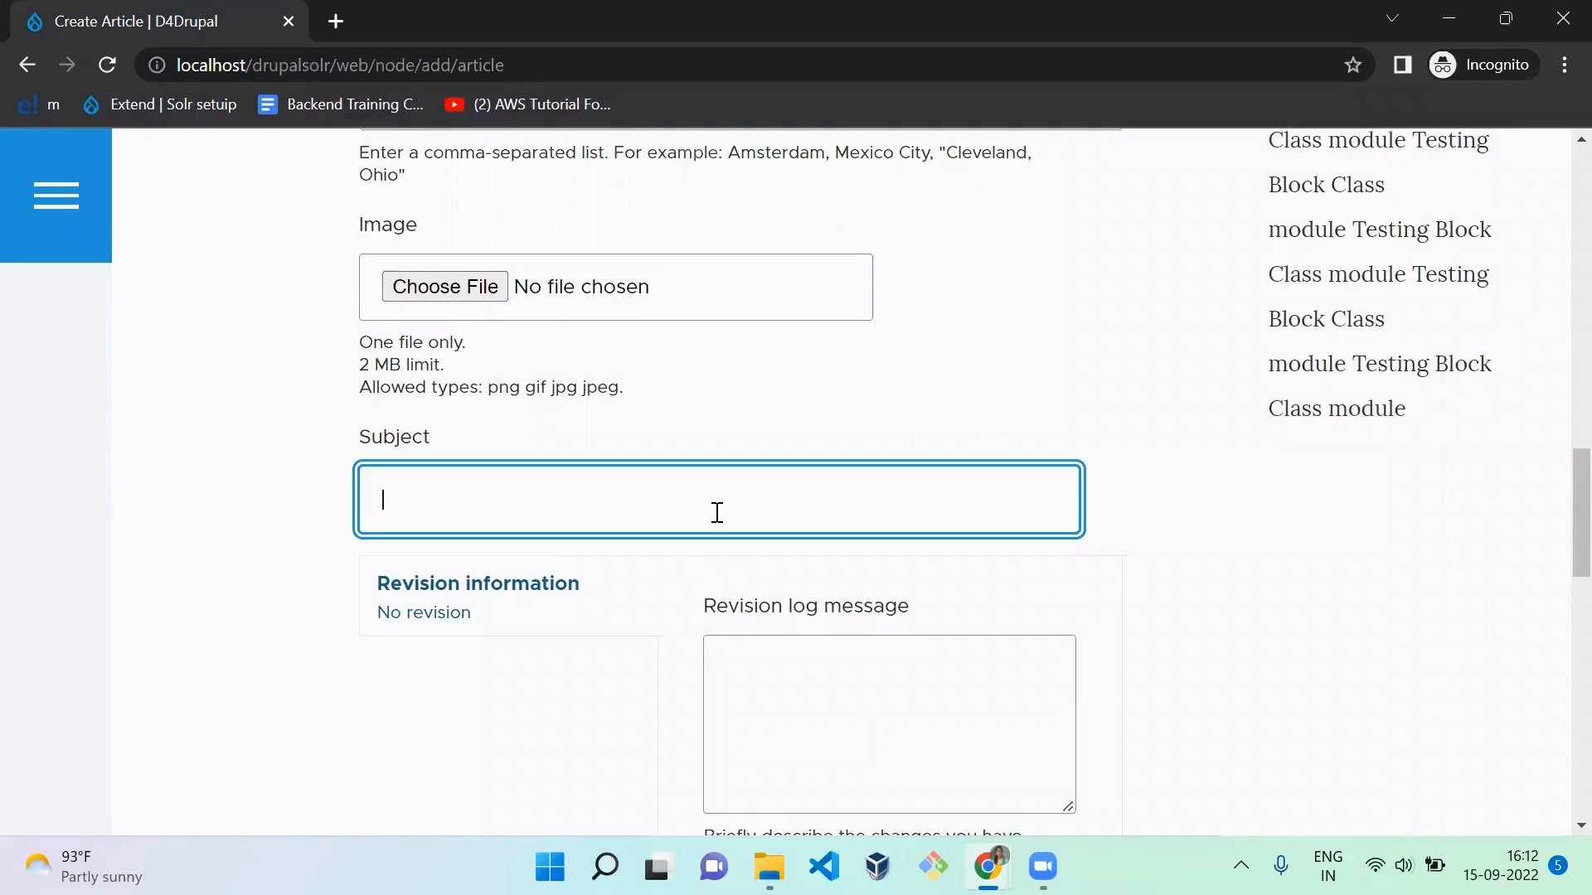
{"action": "left_click", "coordinate": [958, 402]}
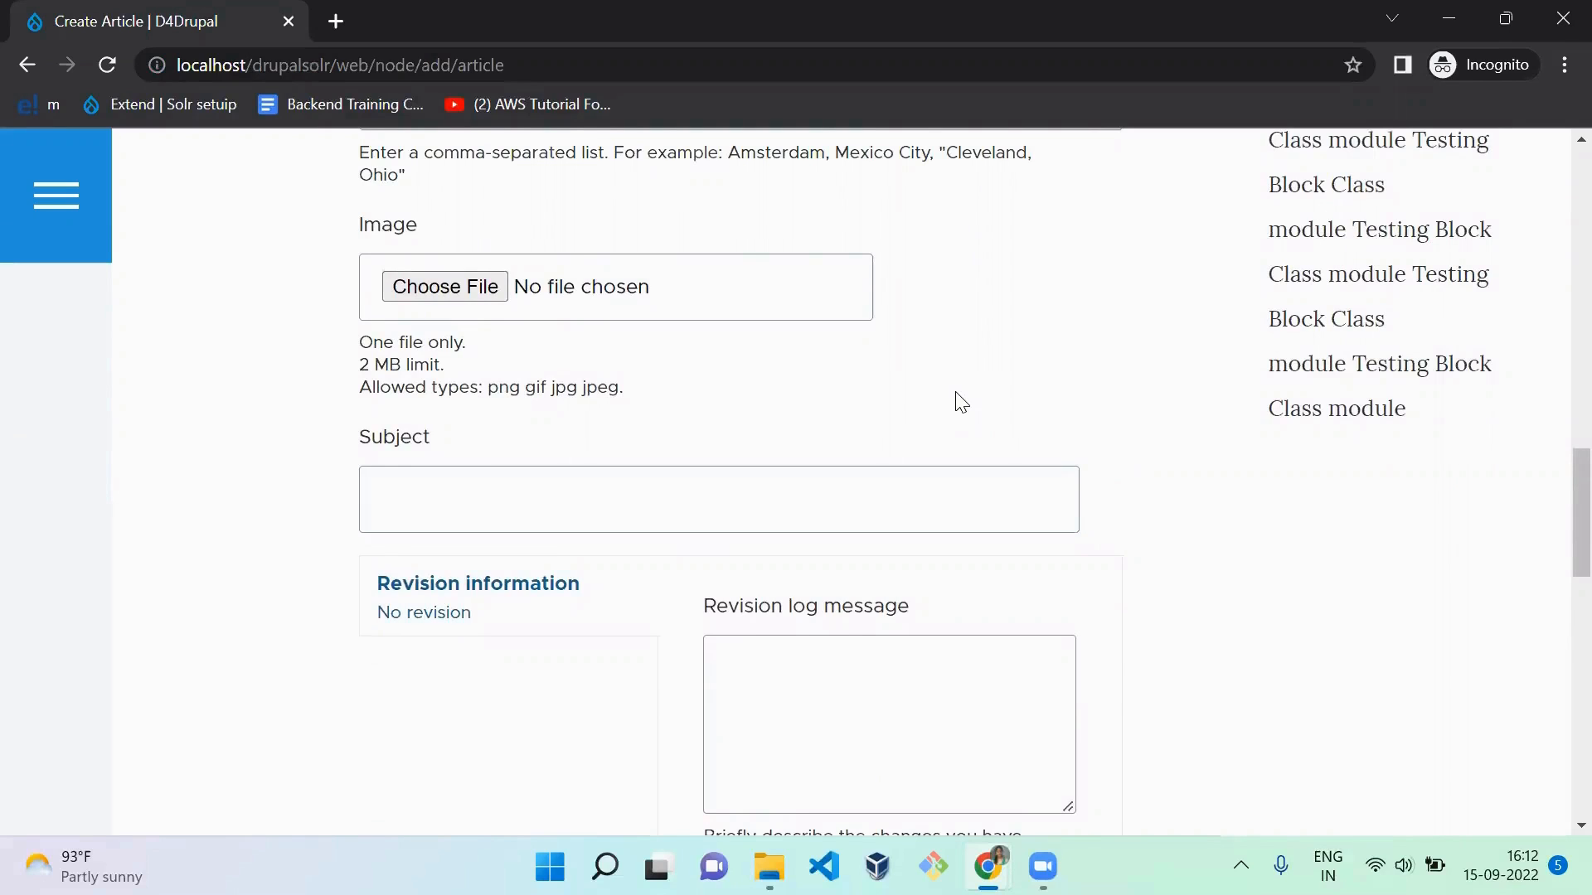
{"action": "scroll", "coordinate": [1279, 398], "scroll_direction": "down", "scroll_amount": 2}
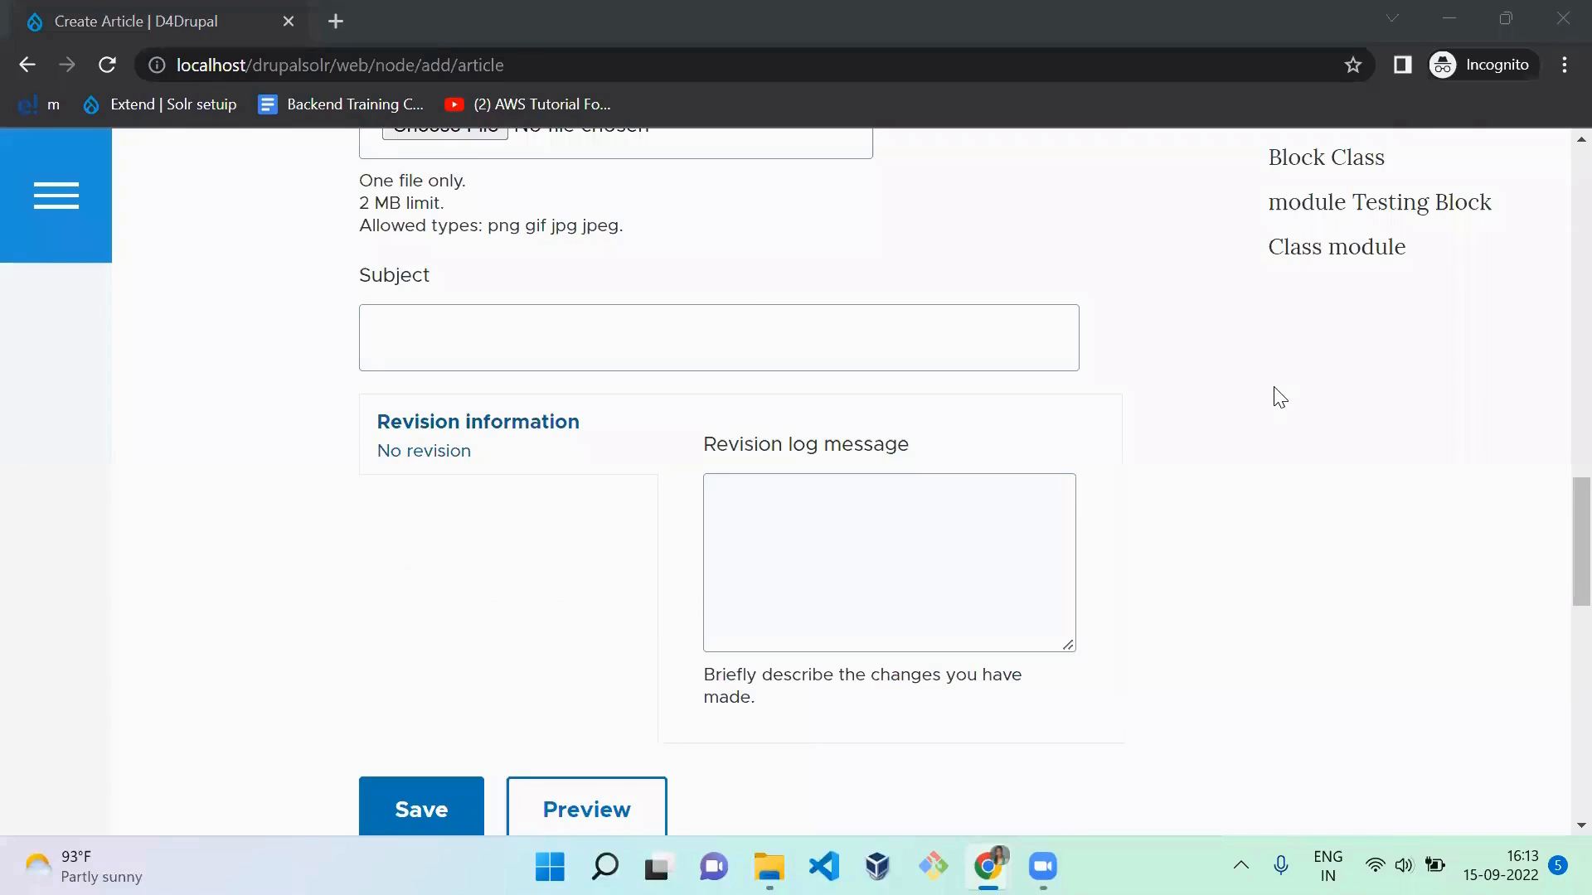
{"action": "left_click", "coordinate": [789, 351]}
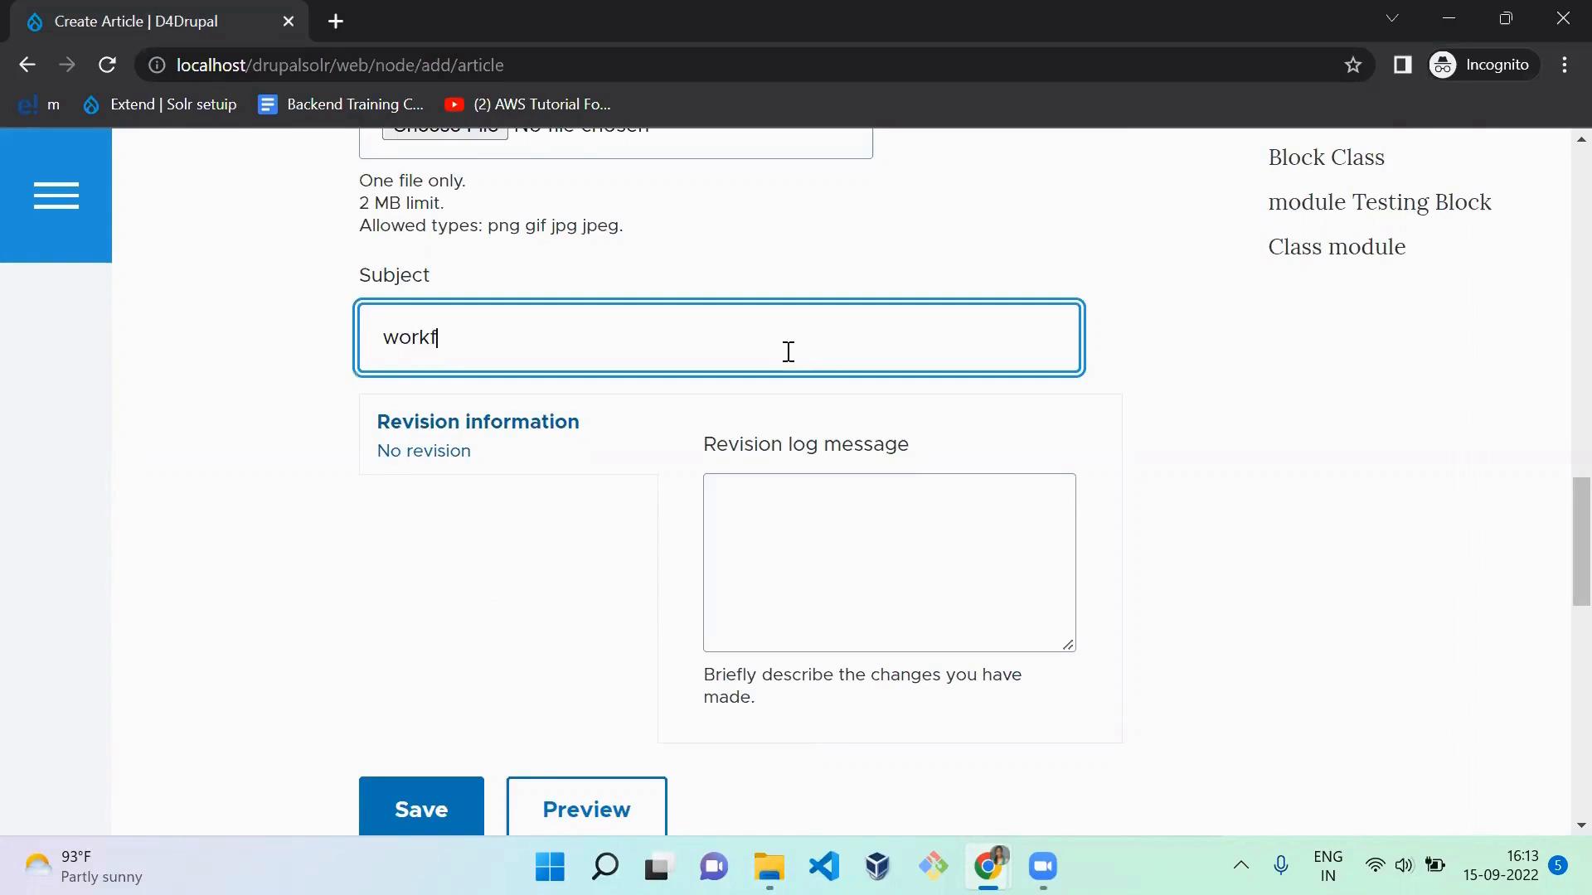
{"action": "type", "text": "workflow subject"}
{"action": "left_click", "coordinate": [1382, 498]}
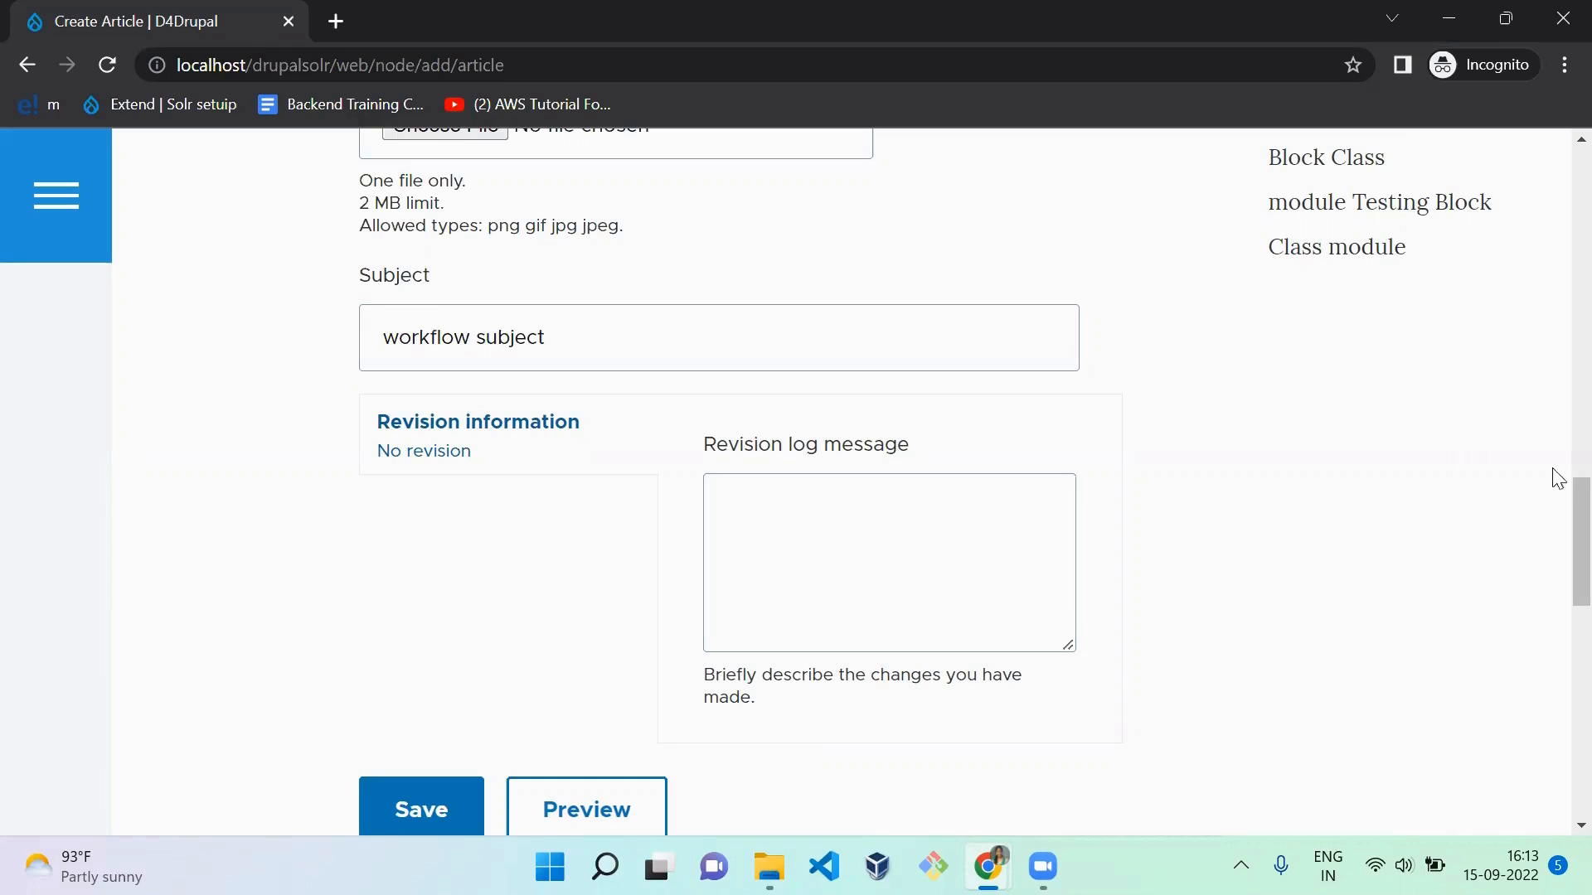
Step: Save the new article and check the State Transition shown on its page
{"action": "left_click_drag", "start_coordinate": [1576, 541], "coordinate": [1575, 636]}
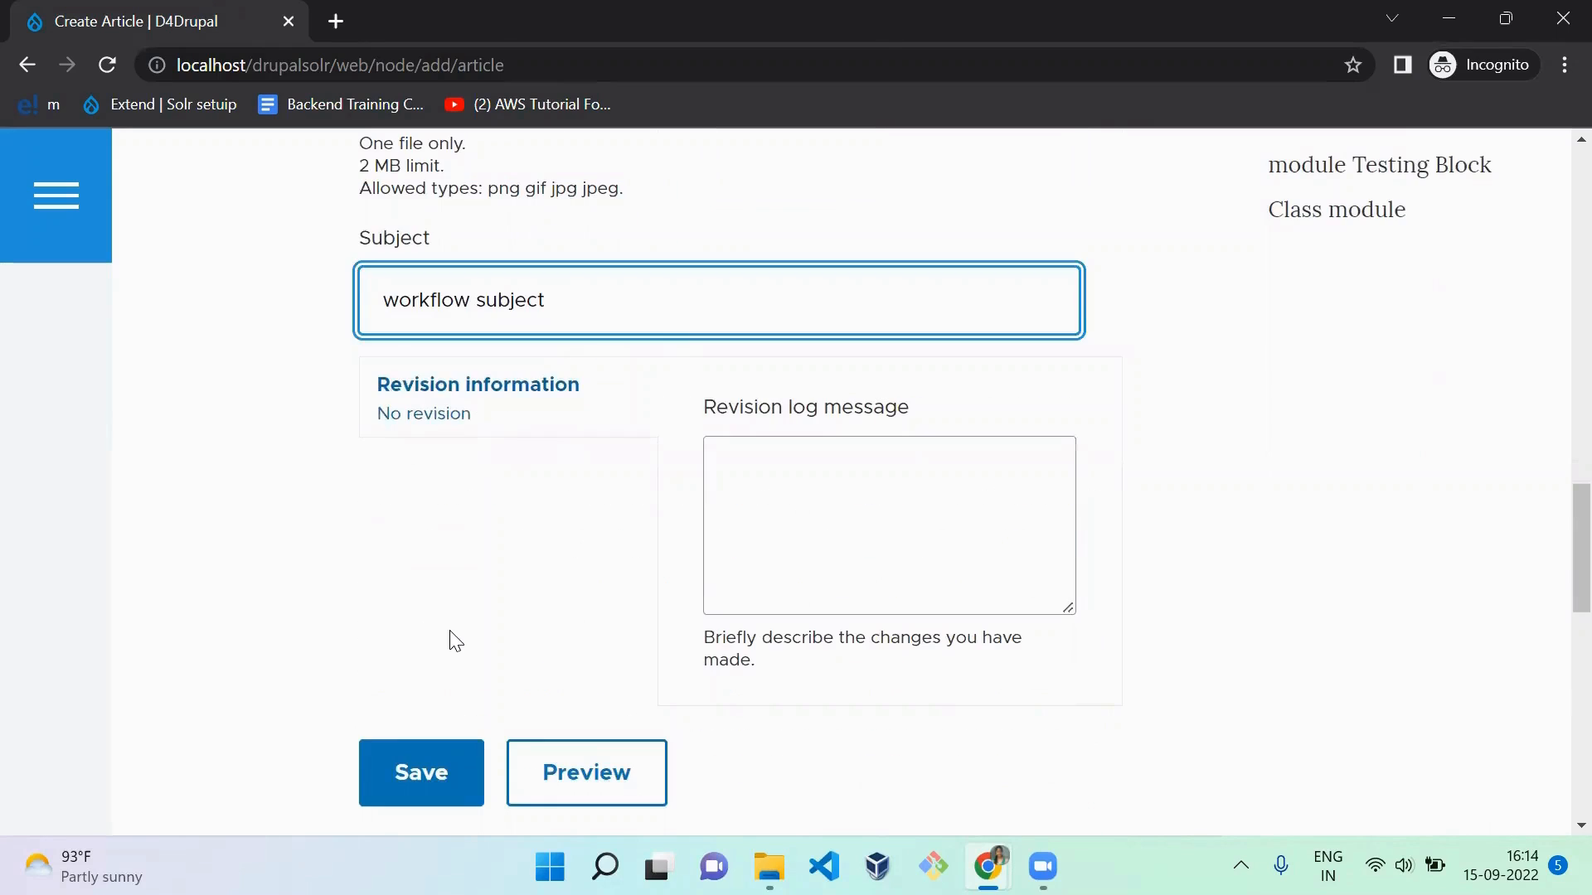
{"action": "left_click", "coordinate": [453, 640]}
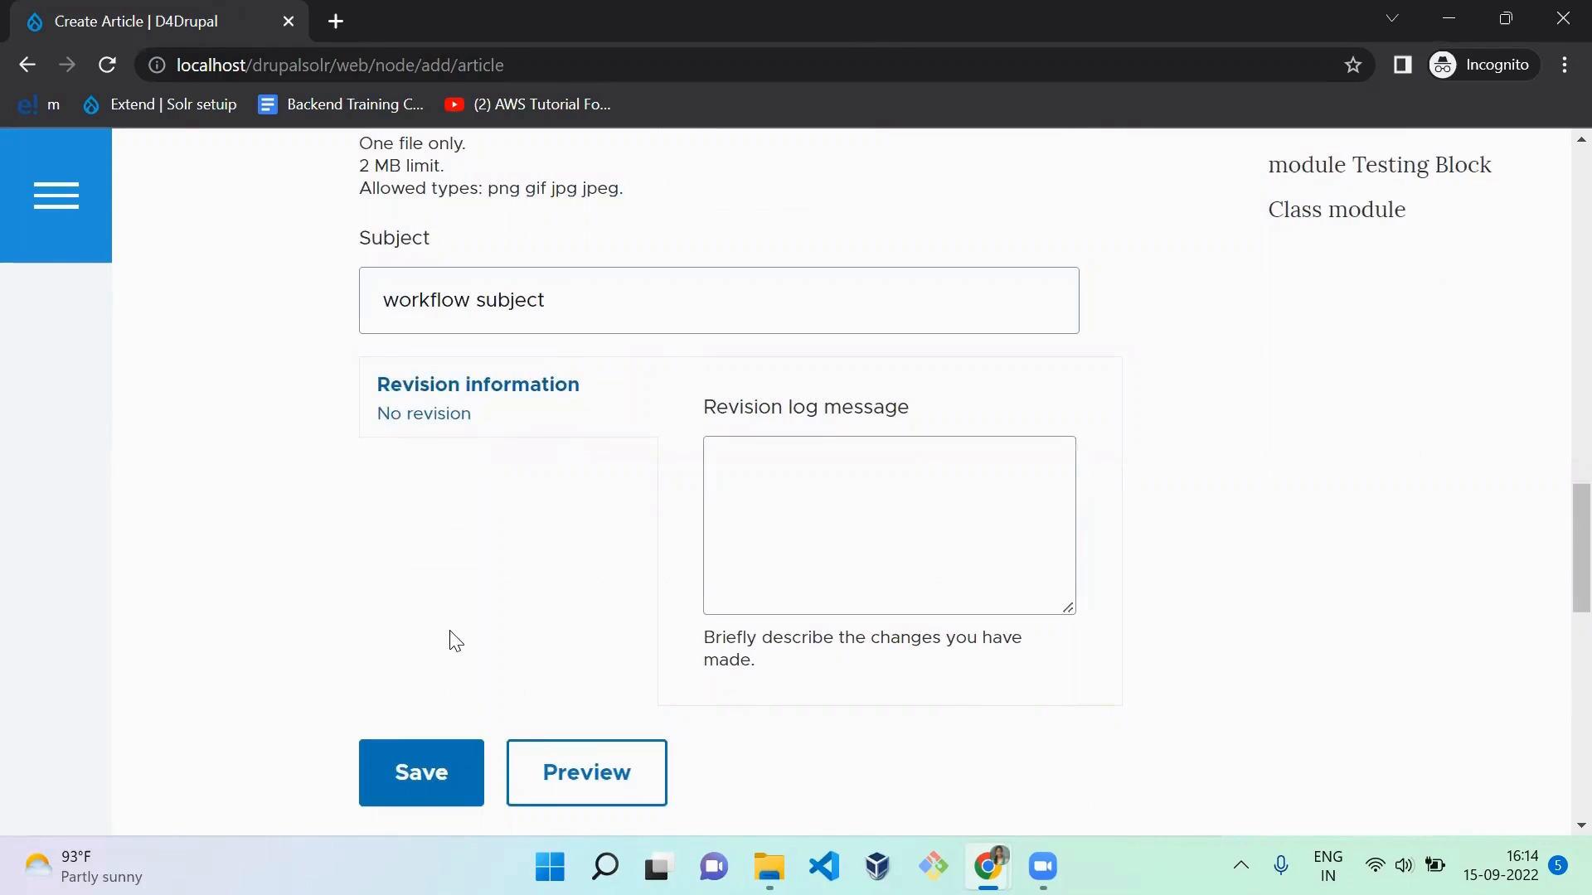
{"action": "left_click", "coordinate": [445, 801]}
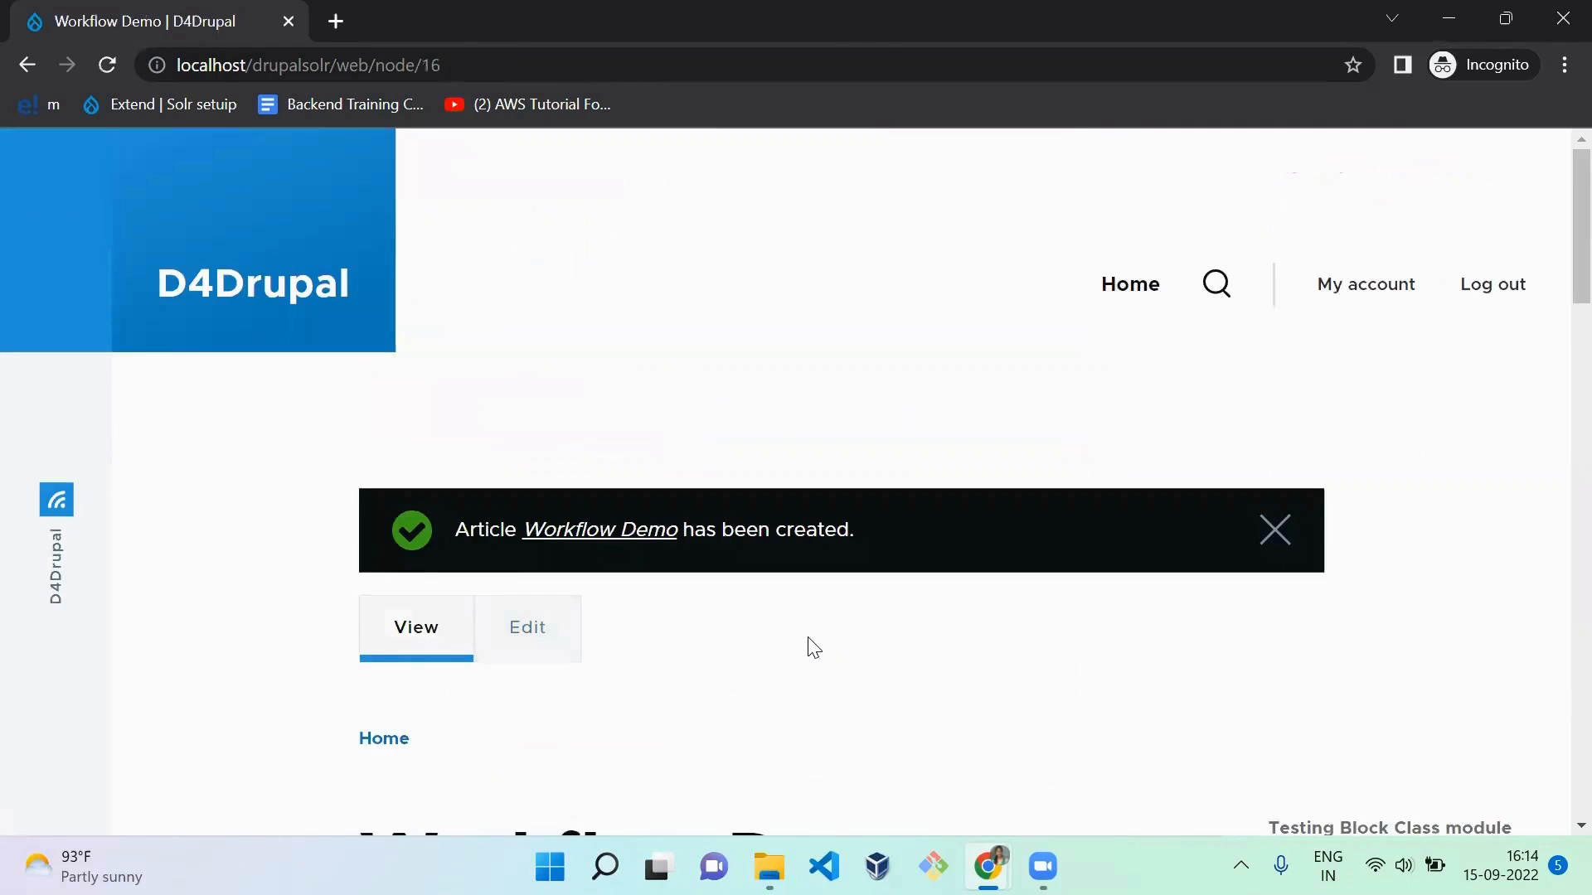
{"action": "scroll", "coordinate": [813, 647], "scroll_direction": "down", "scroll_amount": 5}
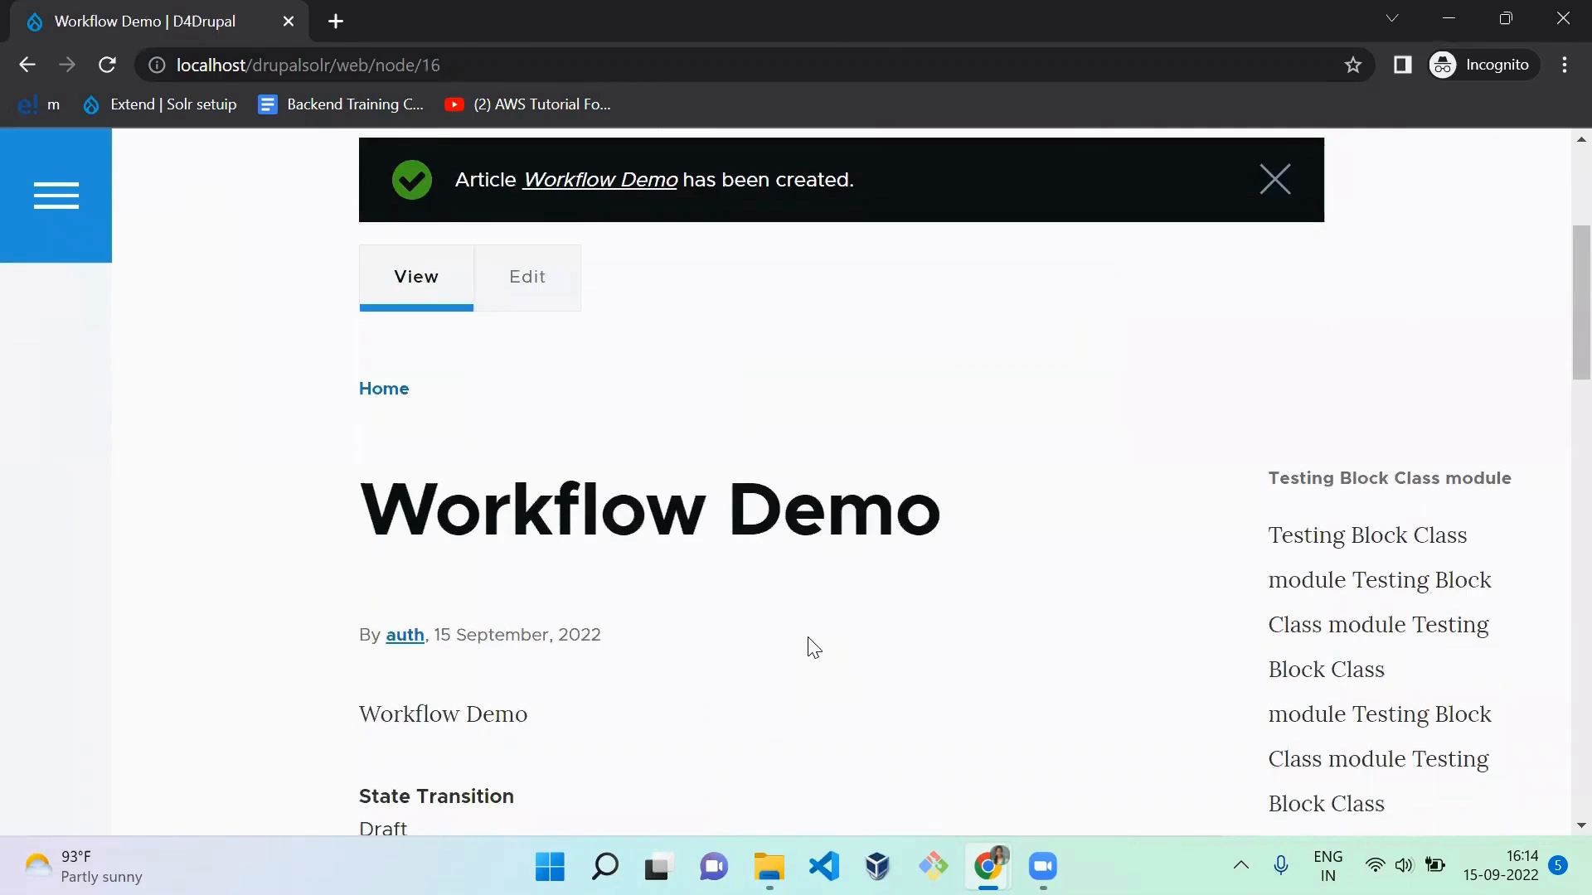
{"action": "scroll", "coordinate": [813, 646], "scroll_direction": "down", "scroll_amount": 10}
{"action": "scroll", "coordinate": [810, 642], "scroll_direction": "up", "scroll_amount": 8}
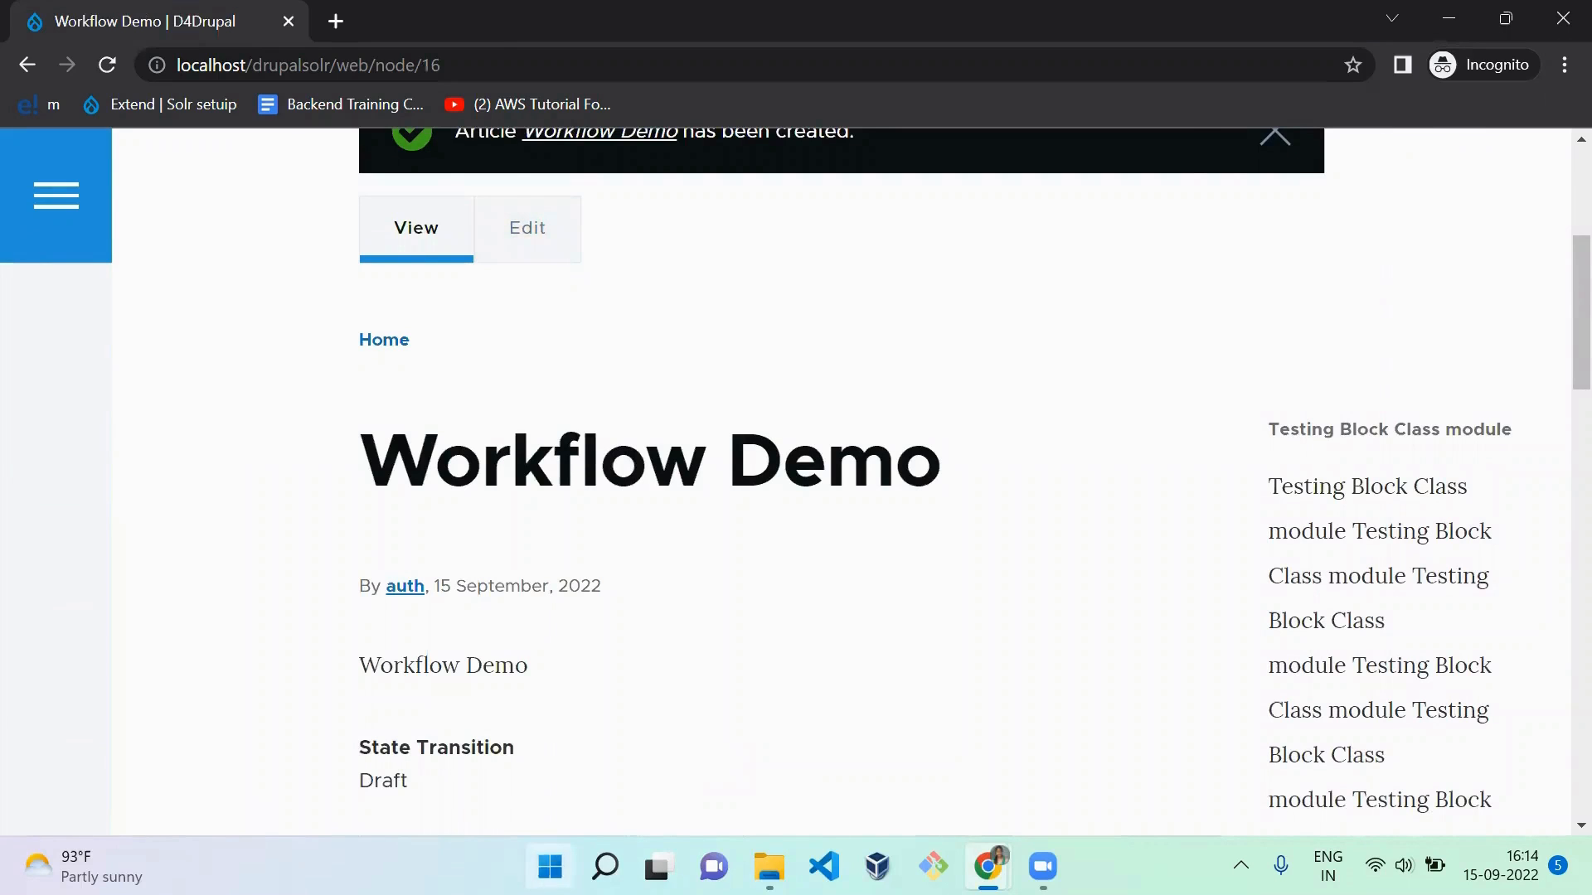
Step: Search the computer for Microsoft Edge and launch it
{"action": "left_click", "coordinate": [549, 867]}
{"action": "type", "text": "edf"}
{"action": "key", "text": "BackSpace"}
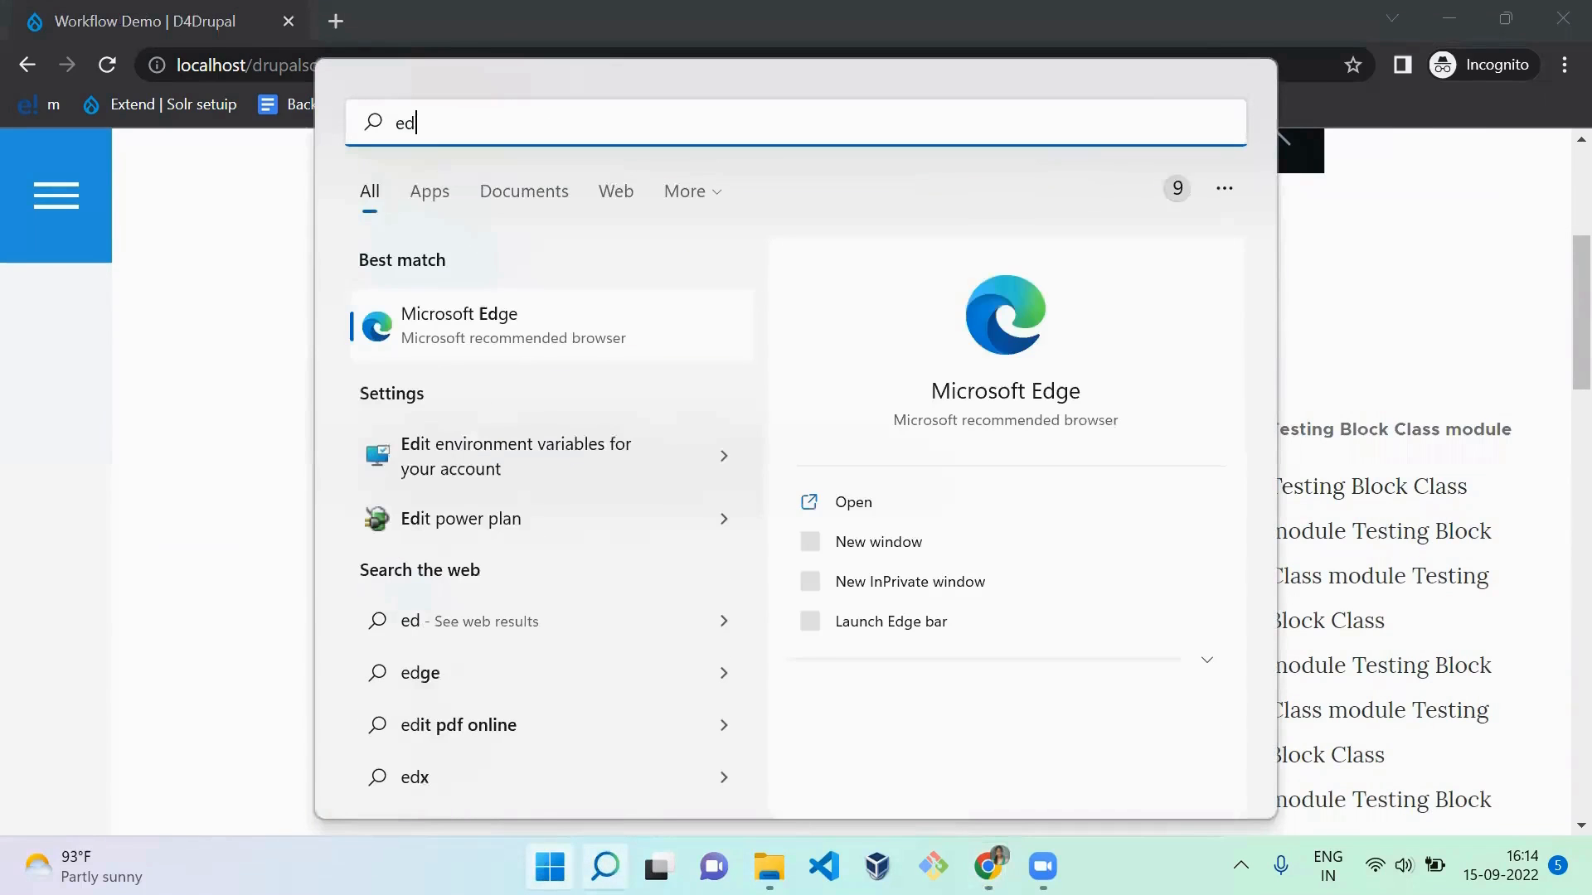
{"action": "key", "text": "Return"}
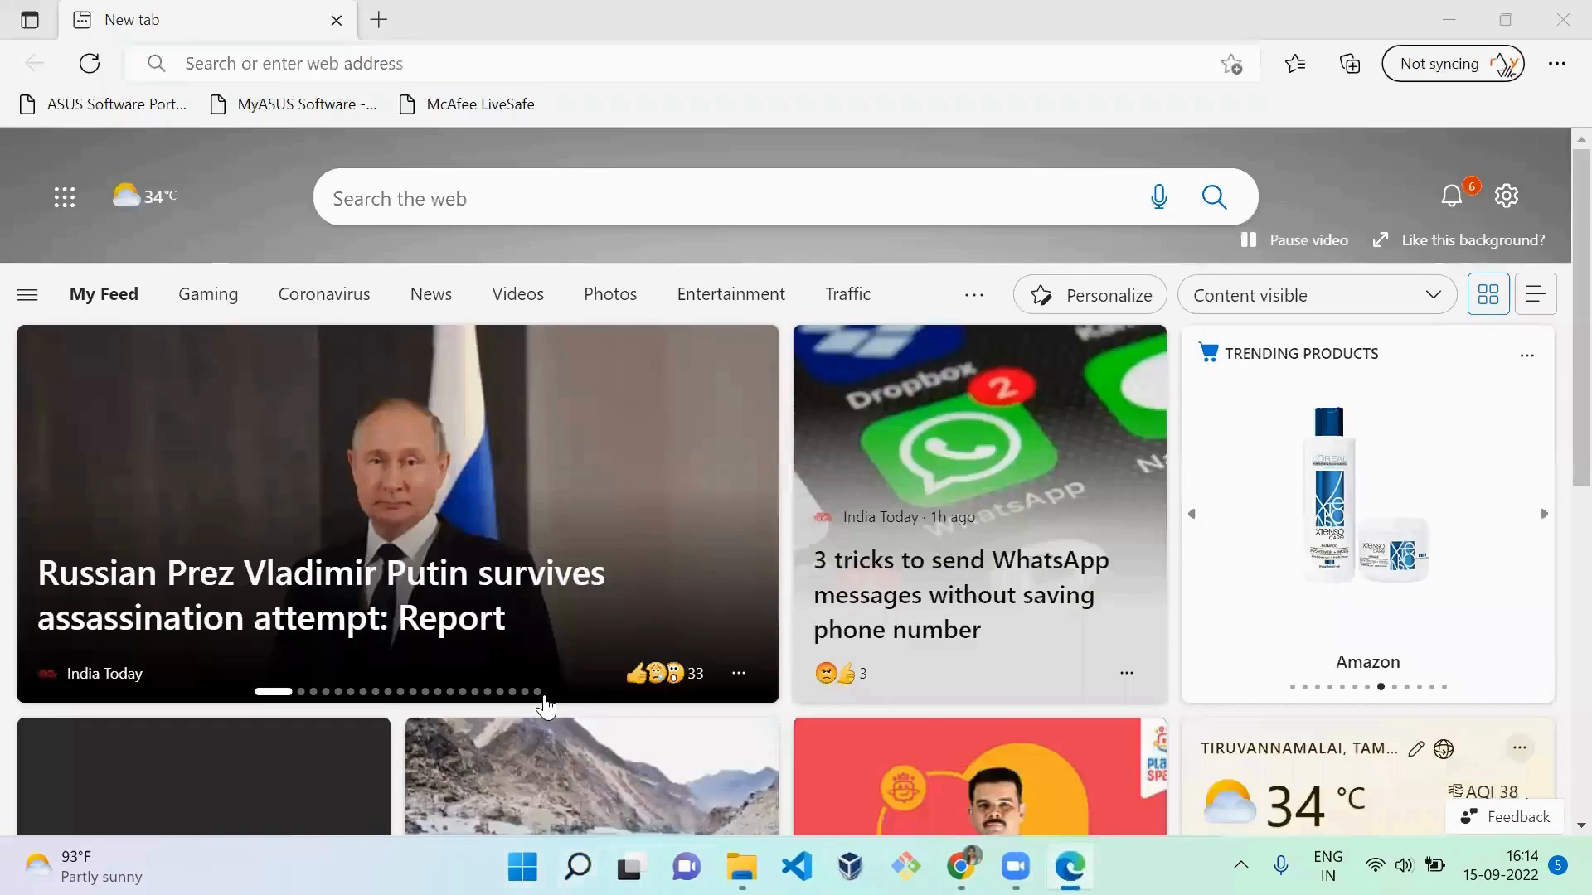
Step: Copy the article's address from Chrome, replace node/16 with user in Edge, and log in with the saved editor credentials
{"action": "key", "text": "alt+Tab"}
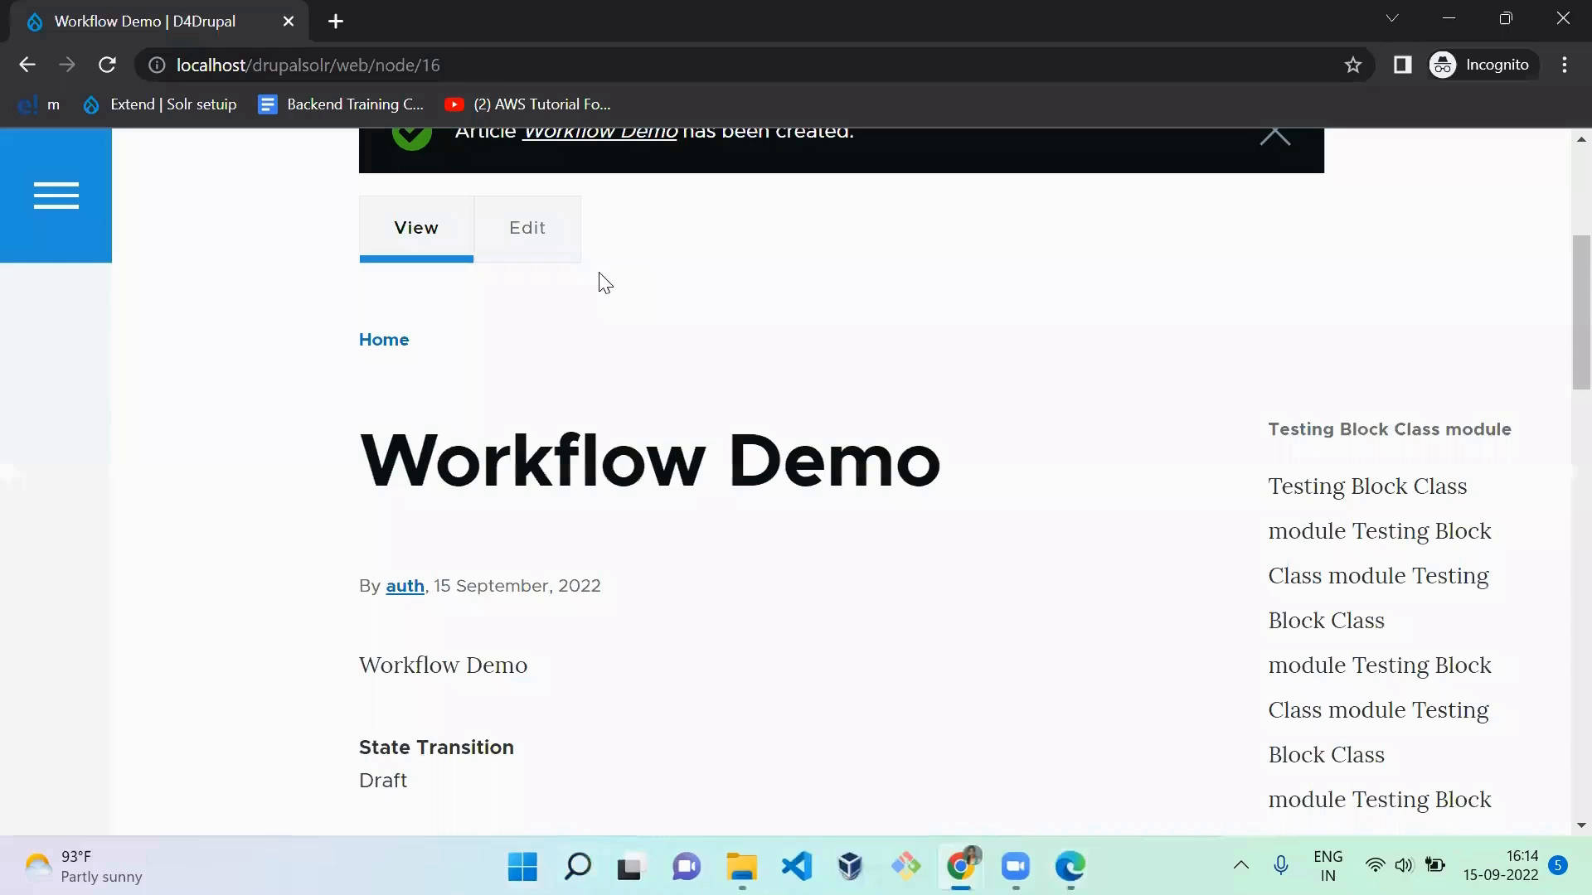
{"action": "left_click", "coordinate": [466, 57]}
{"action": "key", "text": "alt+Tab"}
{"action": "left_click", "coordinate": [467, 53]}
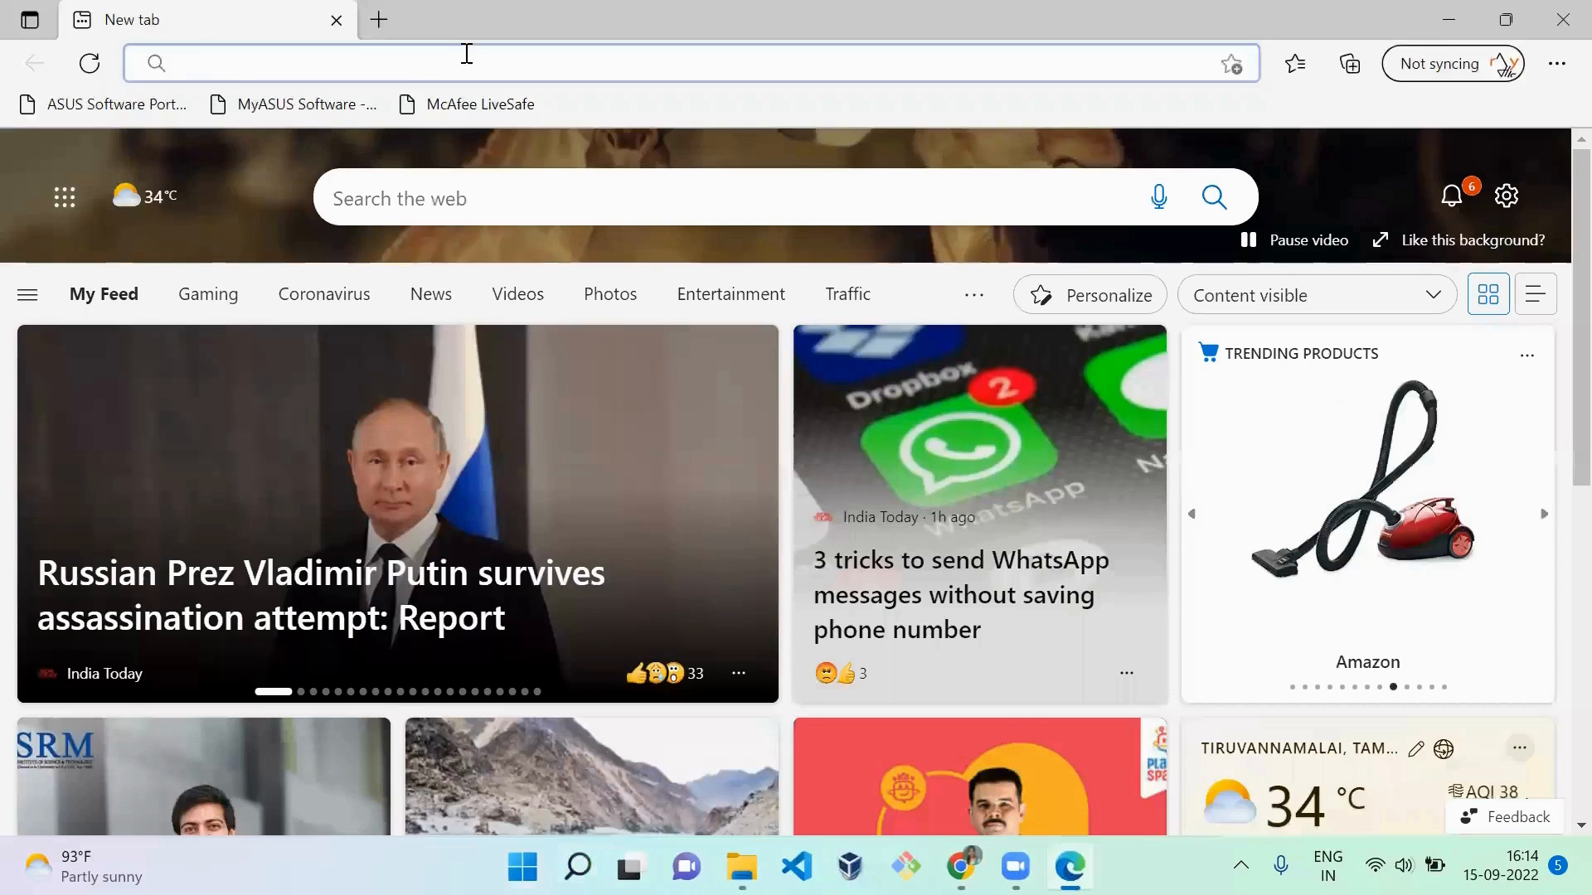
{"action": "key", "text": "ctrl+v"}
{"action": "double_click", "coordinate": [467, 53]}
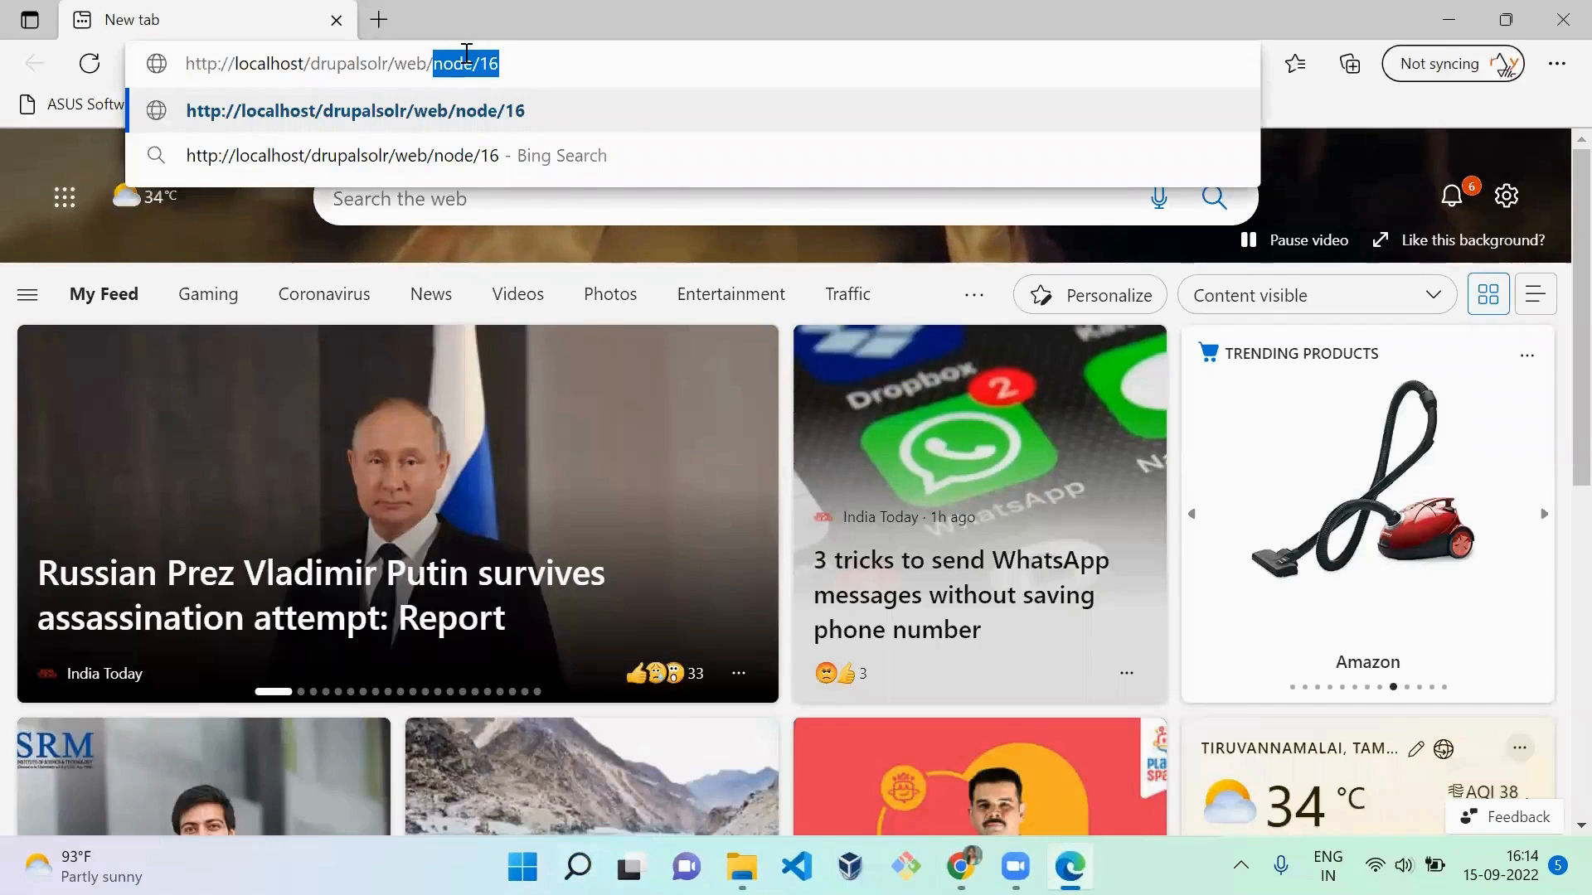
{"action": "type", "text": "user"}
{"action": "key", "text": "Return"}
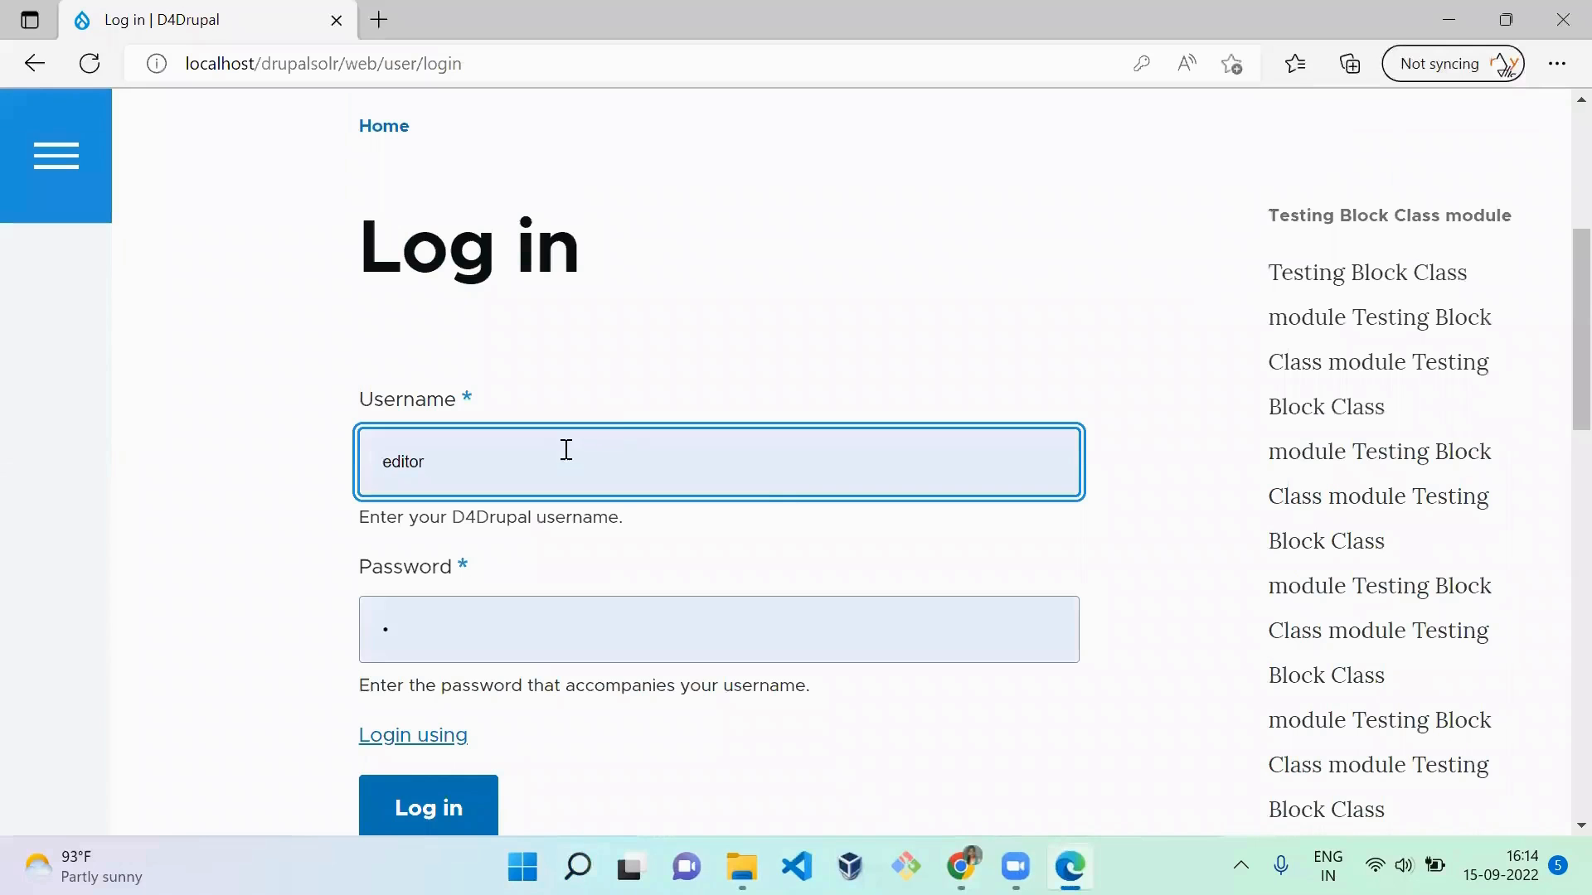
{"action": "left_click", "coordinate": [440, 809]}
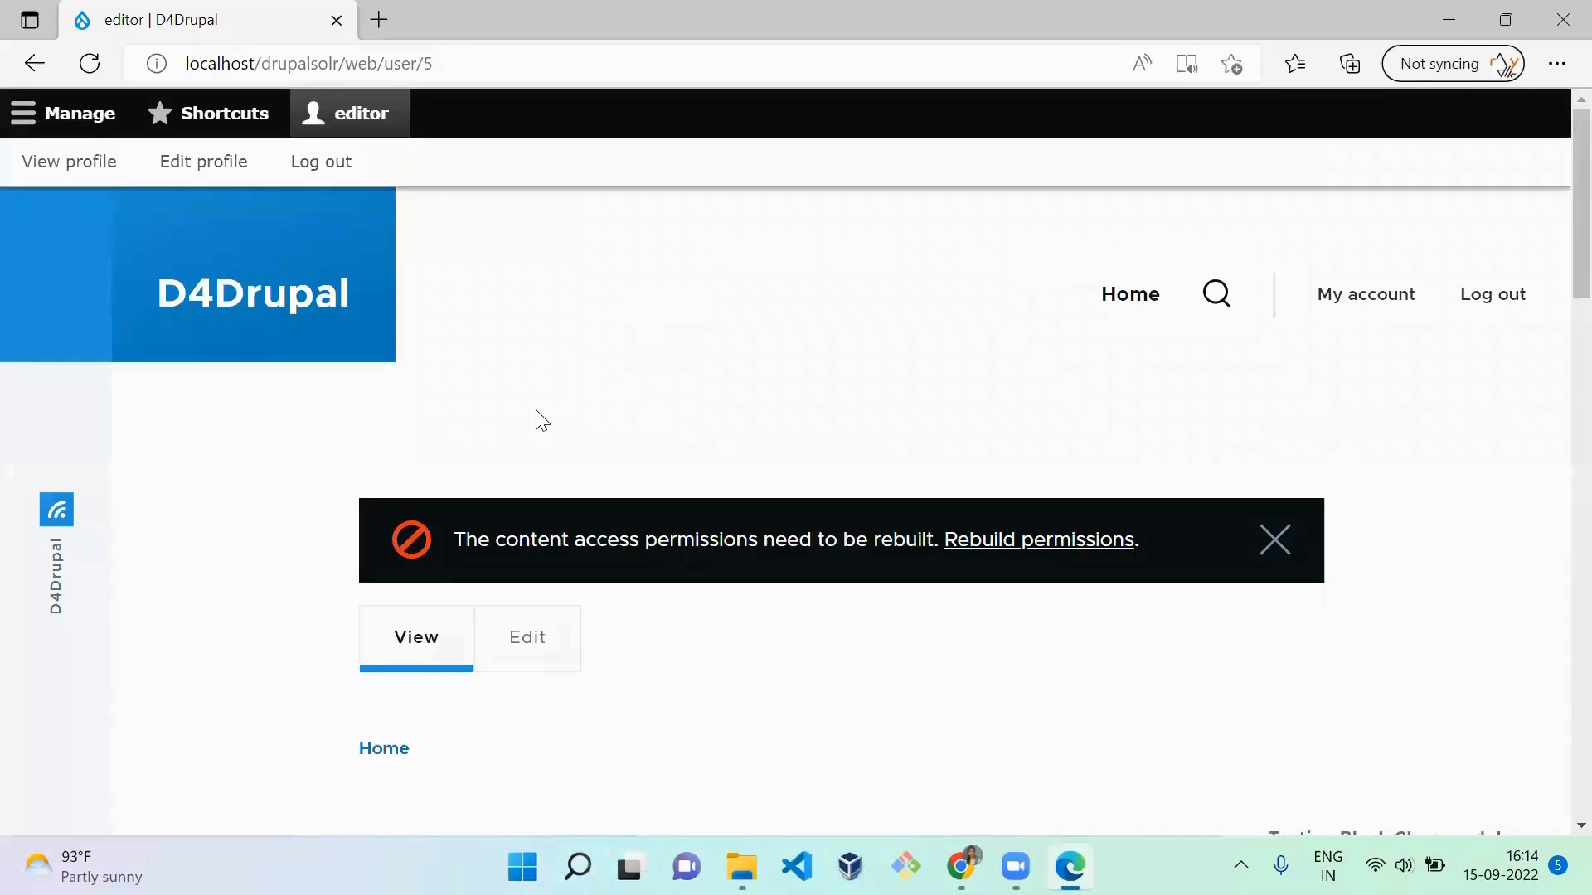
Step: Open a new InPrivate window and load the login page at localhost/drupalsolr/web/user
{"action": "left_click", "coordinate": [1557, 66]}
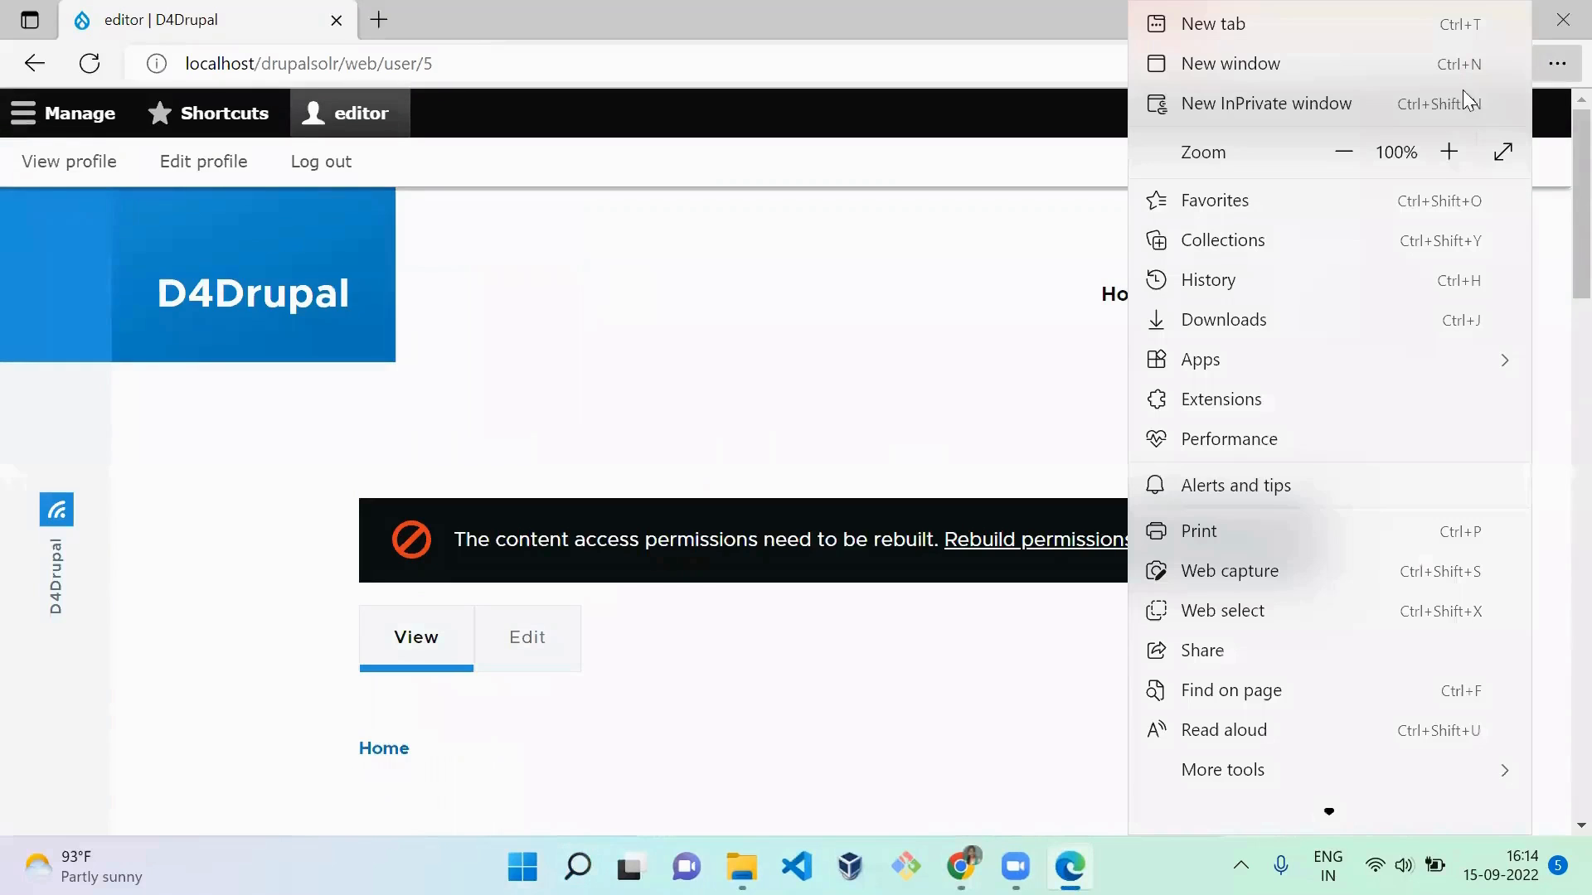
{"action": "left_click", "coordinate": [1428, 96]}
{"action": "type", "text": "http://localhost/drupalsolr/web/node/16"}
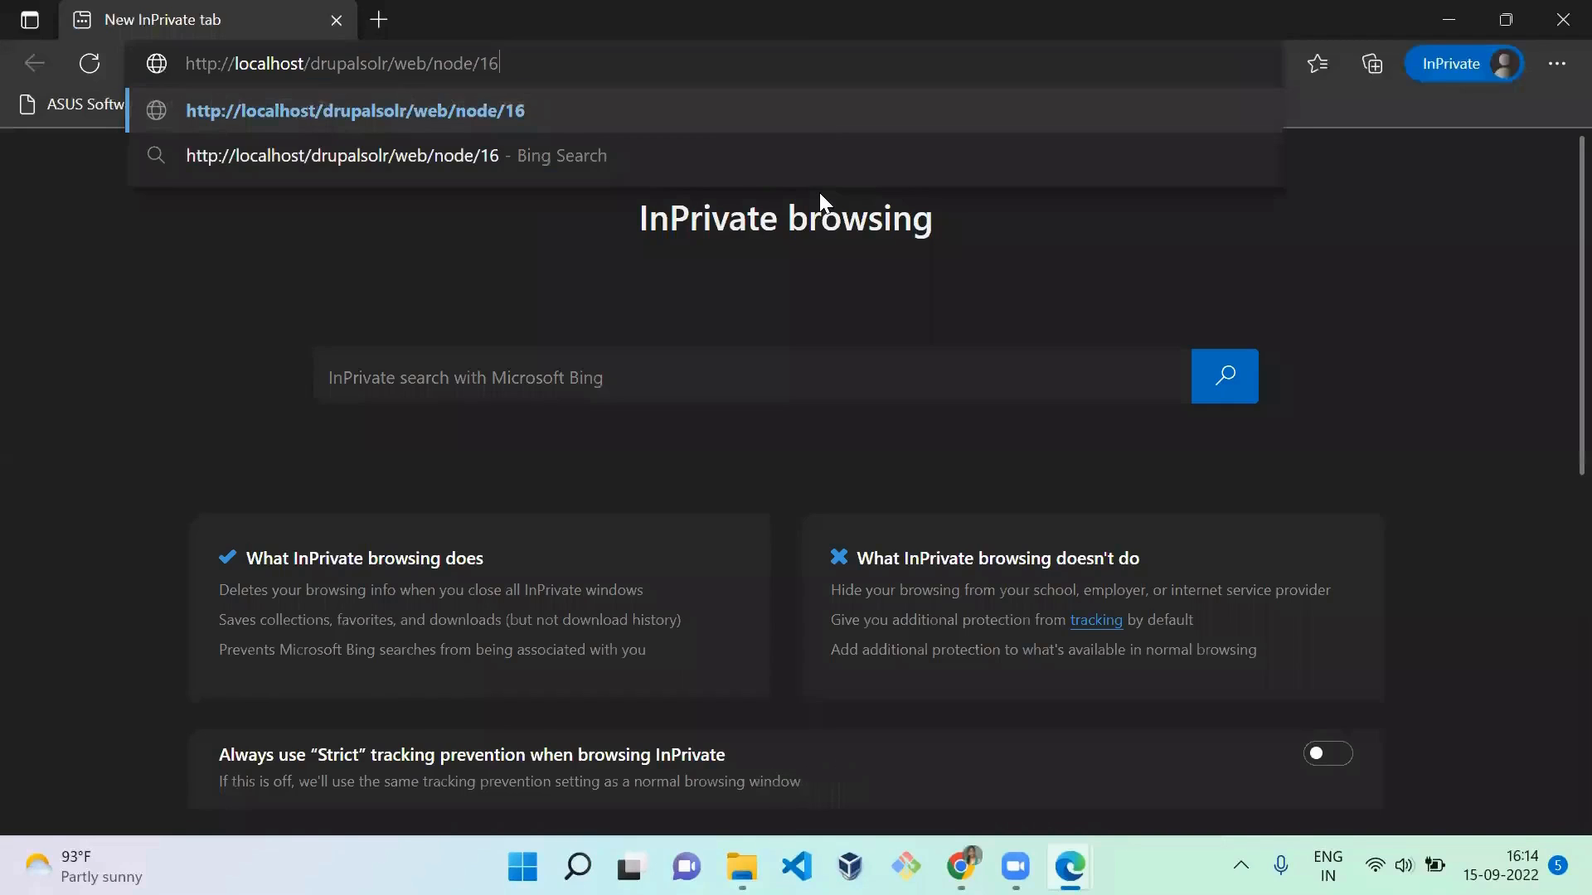
{"action": "key", "text": "ctrl+shift+Left"}
{"action": "key", "text": "ctrl+shift+Left"}
{"action": "type", "text": "user"}
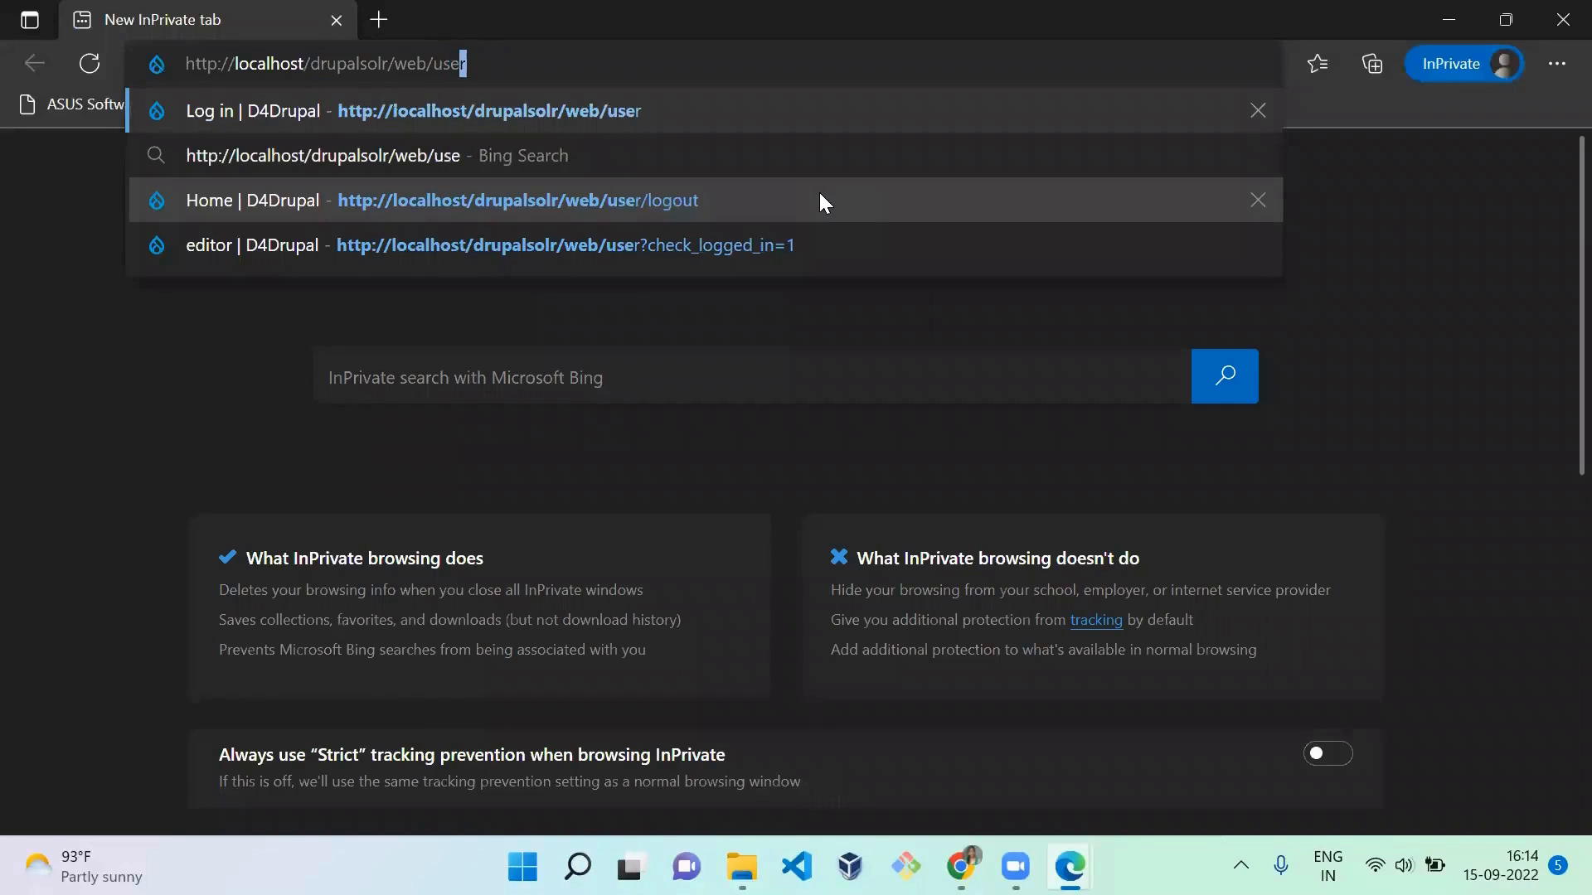
{"action": "key", "text": "Return"}
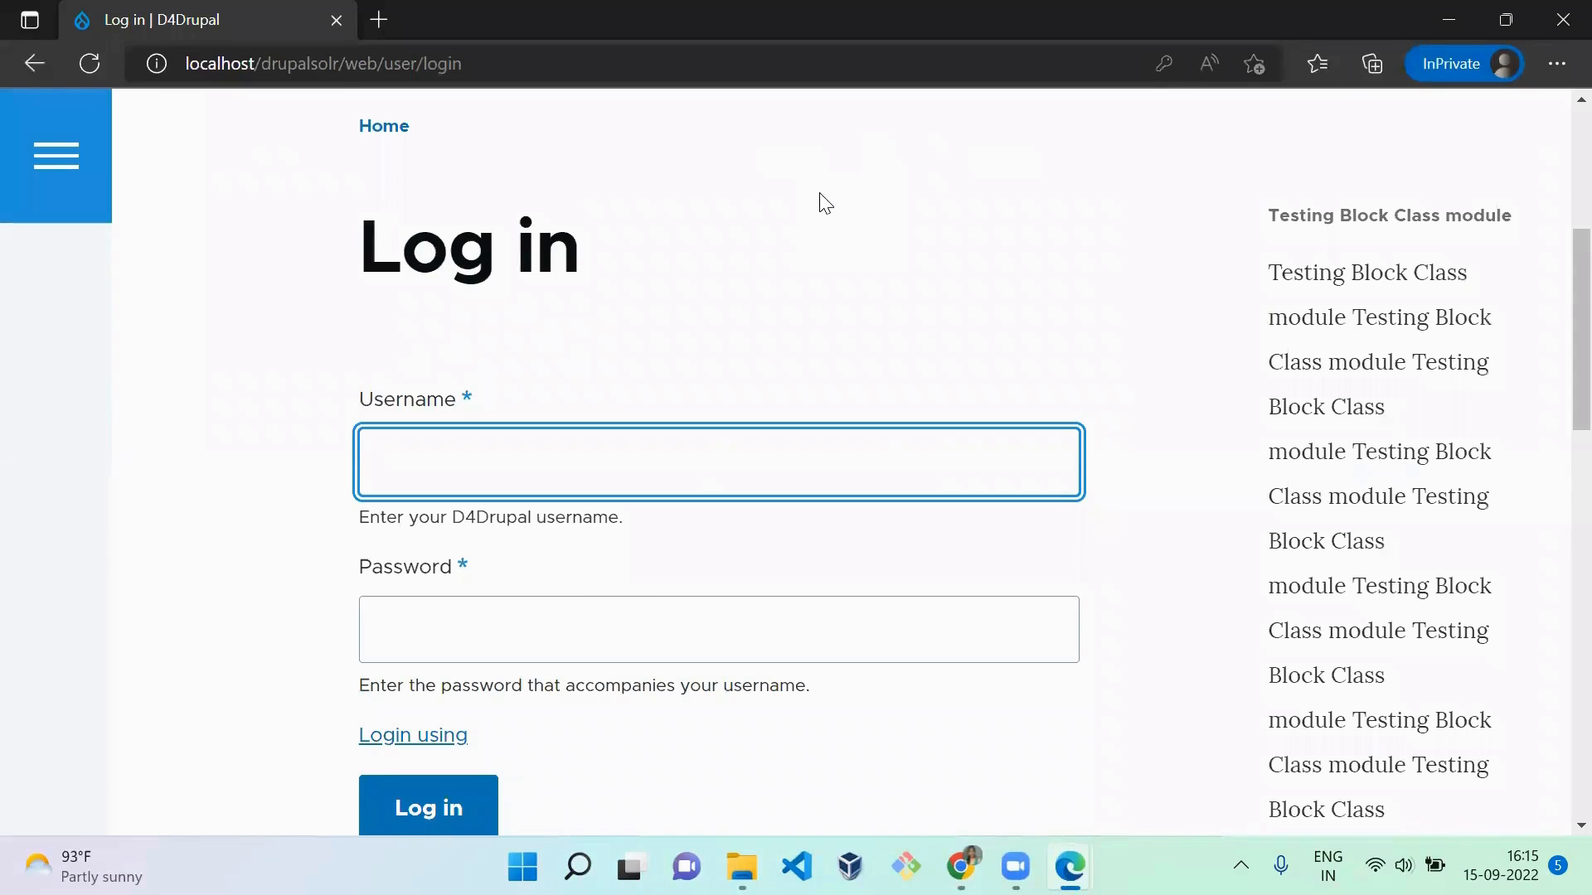
Step: Log in to the site as the reviewer user by entering the account's username and password
{"action": "type", "text": "eviewer"}
{"action": "key", "text": "Tab"}
{"action": "type", "text": "r"}
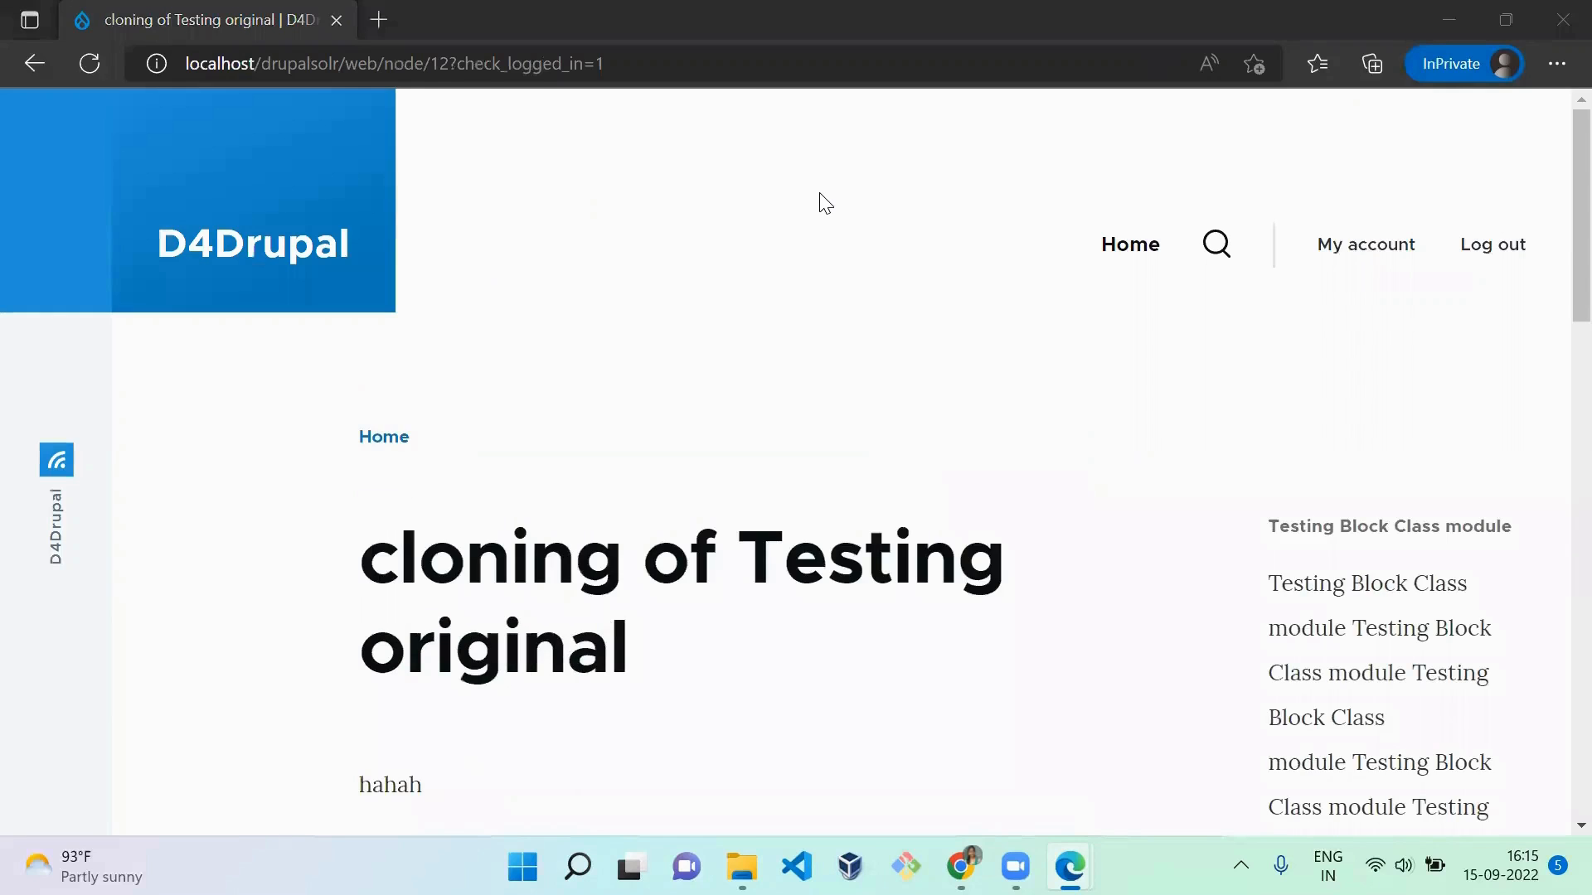
Step: Return to the editor's Edge window and open the Workflow Demo article at localhost/drupalsolr/web/node/16
{"action": "key", "text": "alt+Tab"}
{"action": "key", "text": "alt+Tab"}
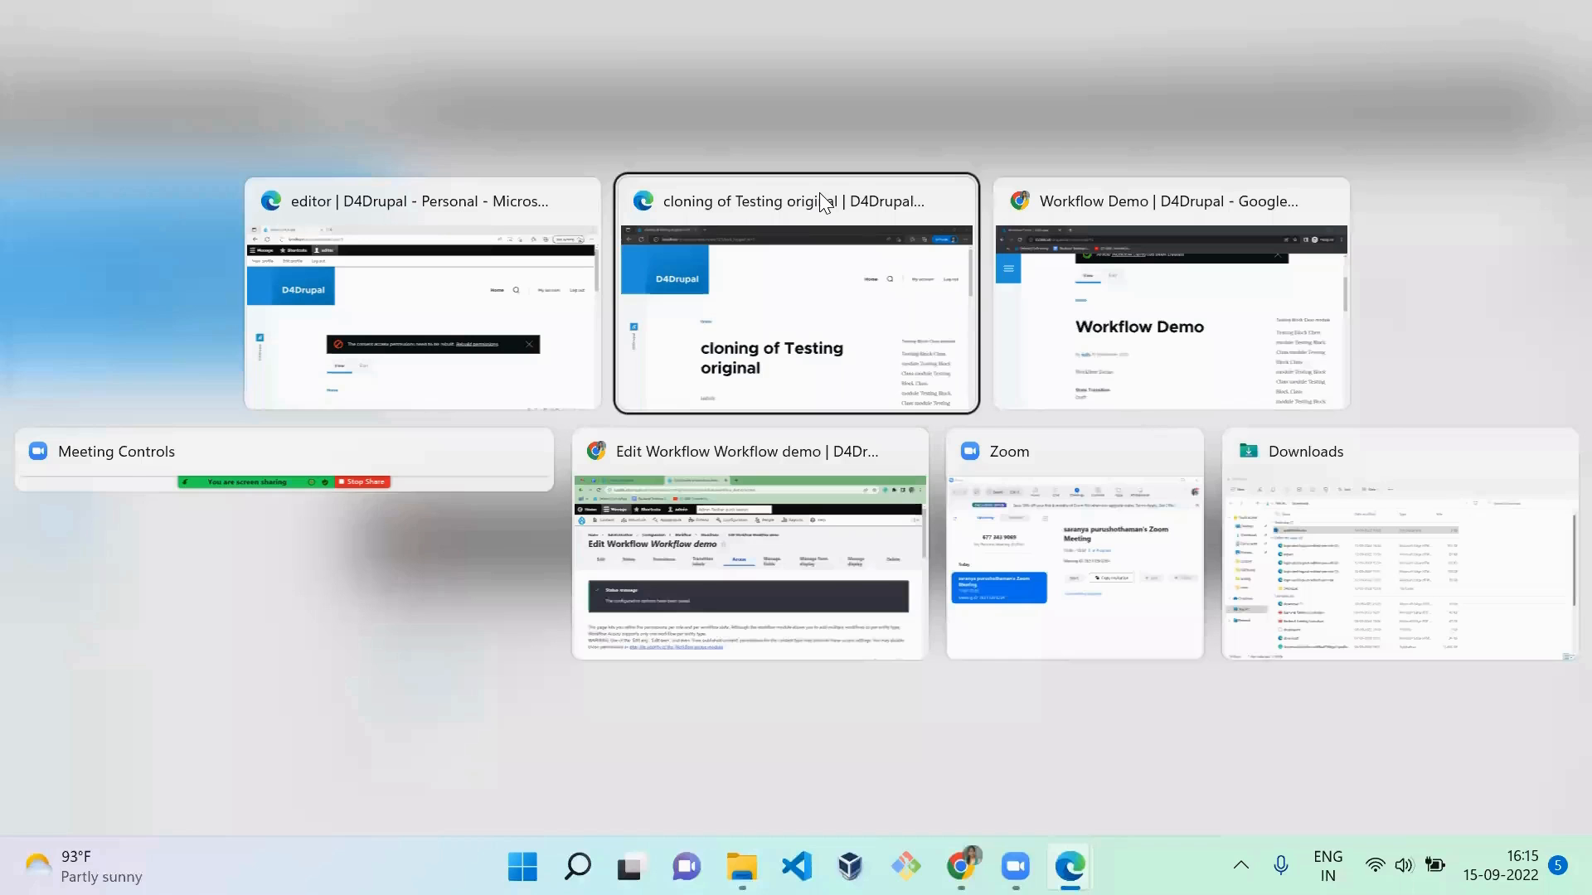
{"action": "key", "text": "alt+Tab"}
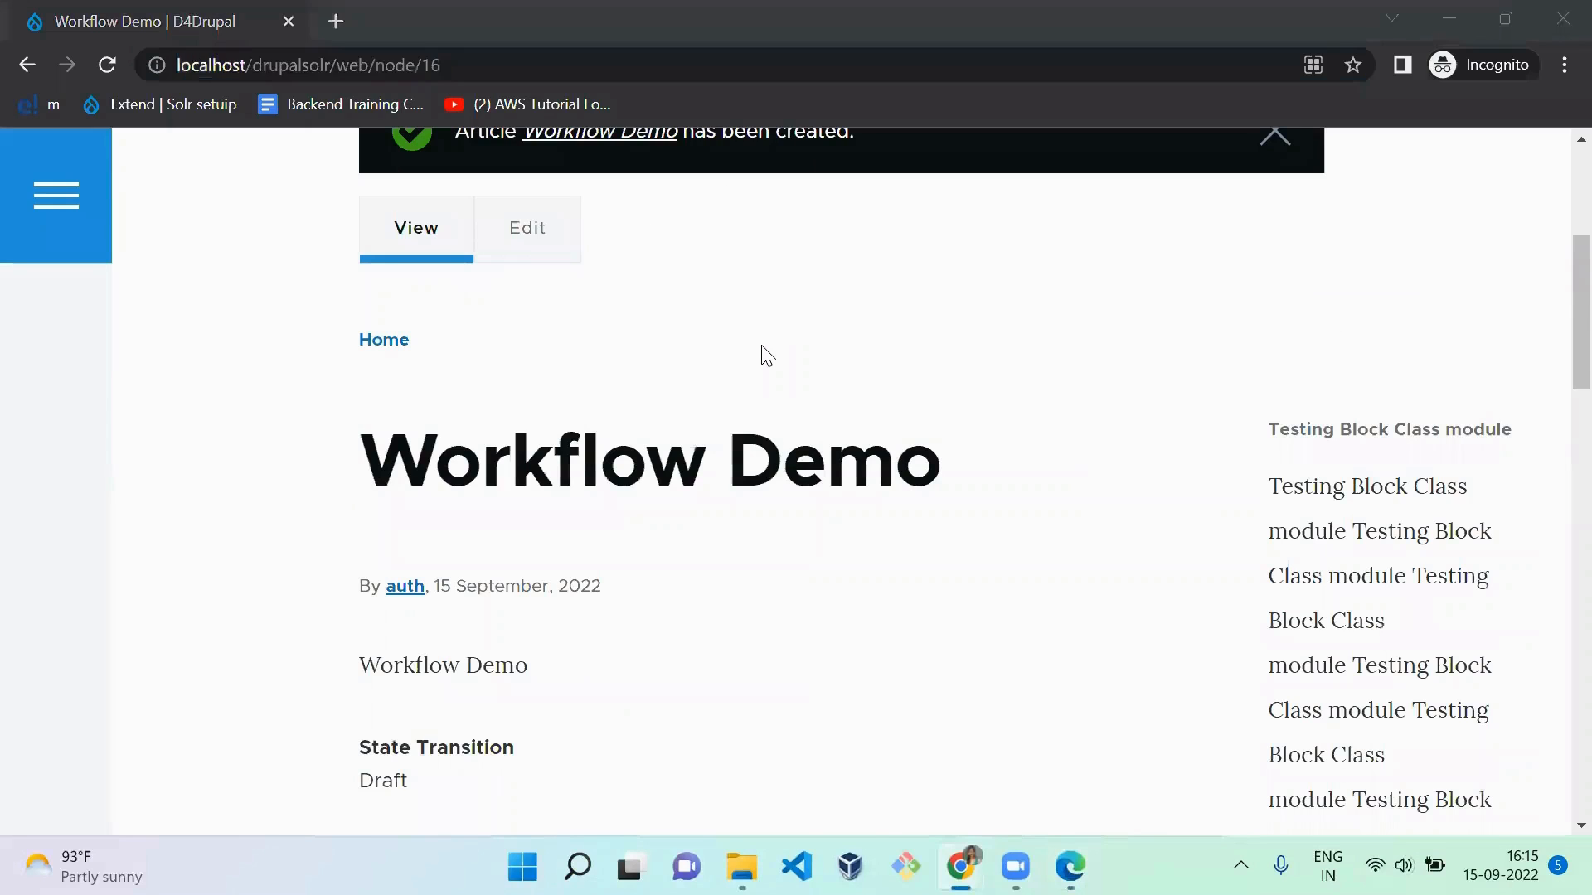
{"action": "key", "text": "alt+Tab"}
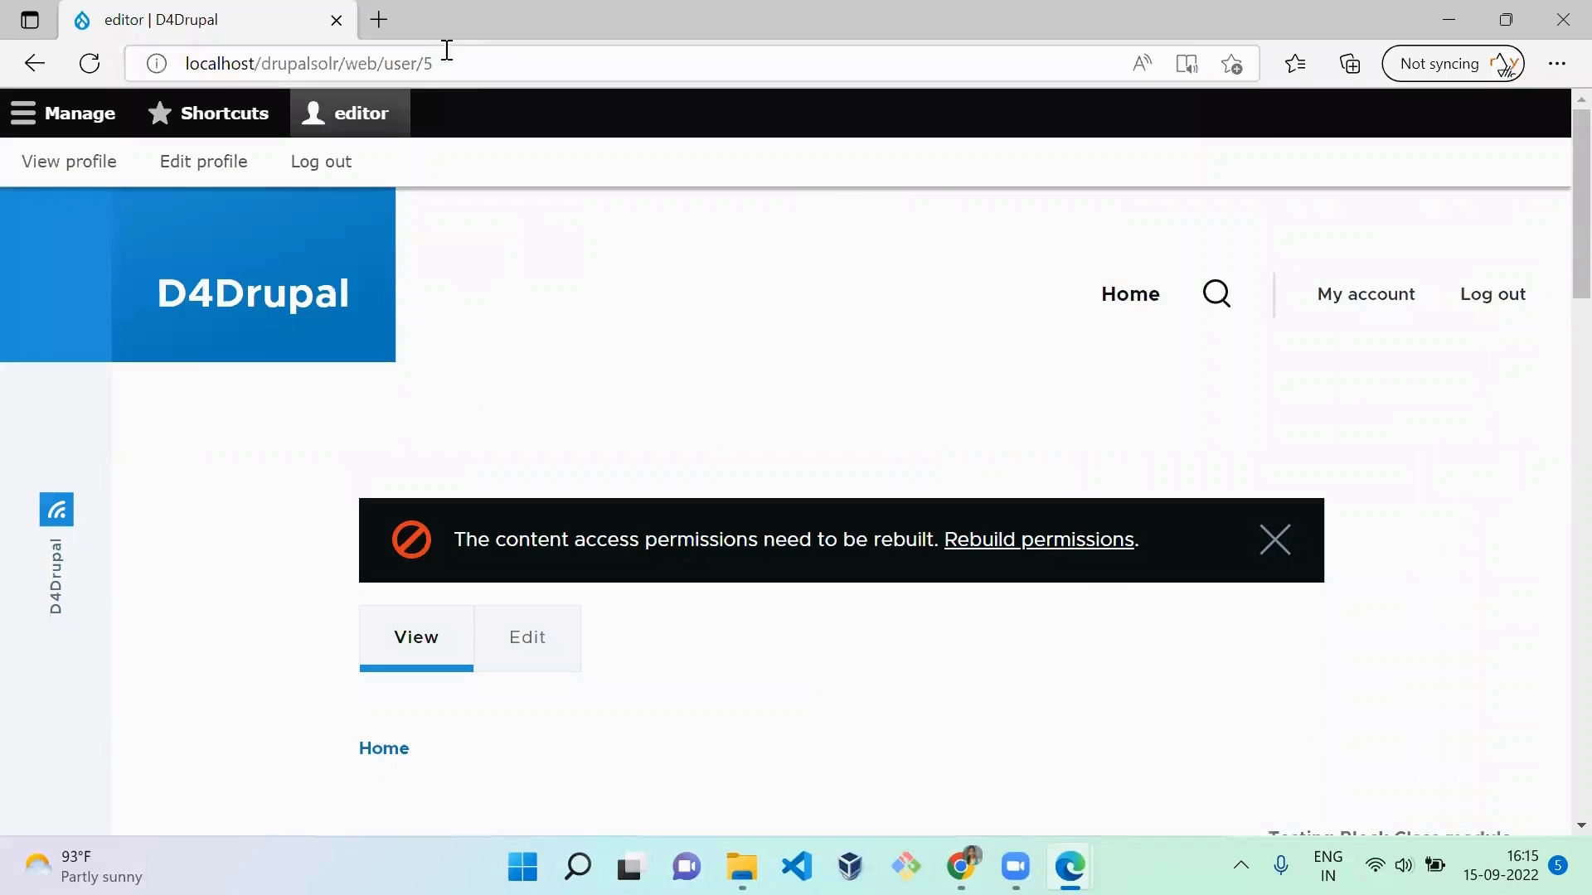
{"action": "left_click", "coordinate": [485, 57]}
{"action": "type", "text": "http://localhost/drupalsolr/web/node/16"}
{"action": "key", "text": "Return"}
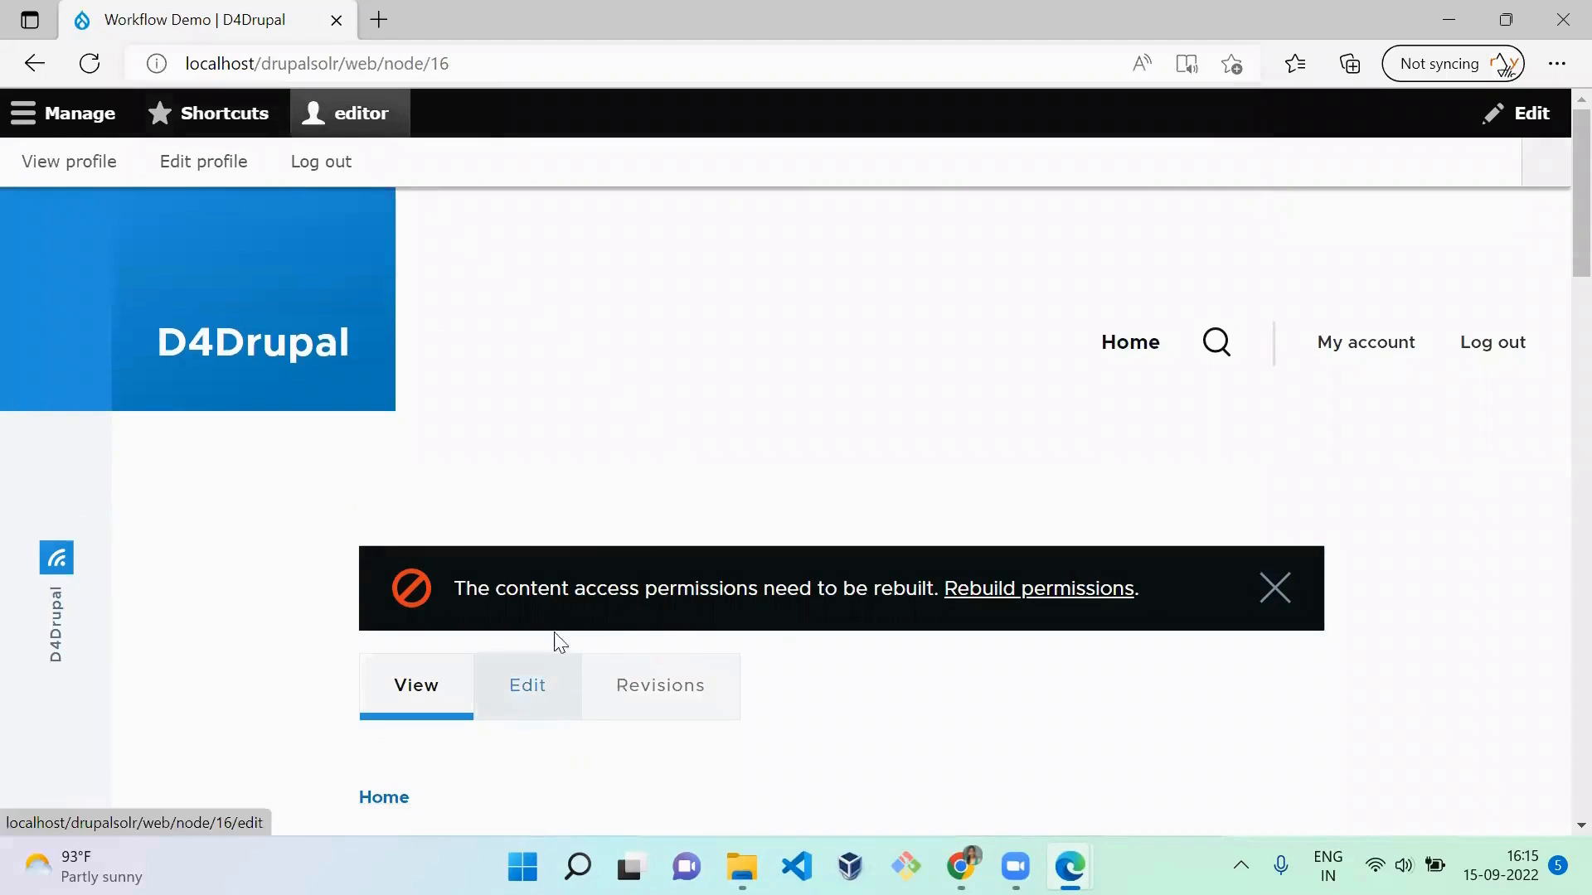
Step: Switch to the reviewer's InPrivate window and open the same article, node/16, there
{"action": "key", "text": "alt+Tab"}
{"action": "key", "text": "alt+Tab"}
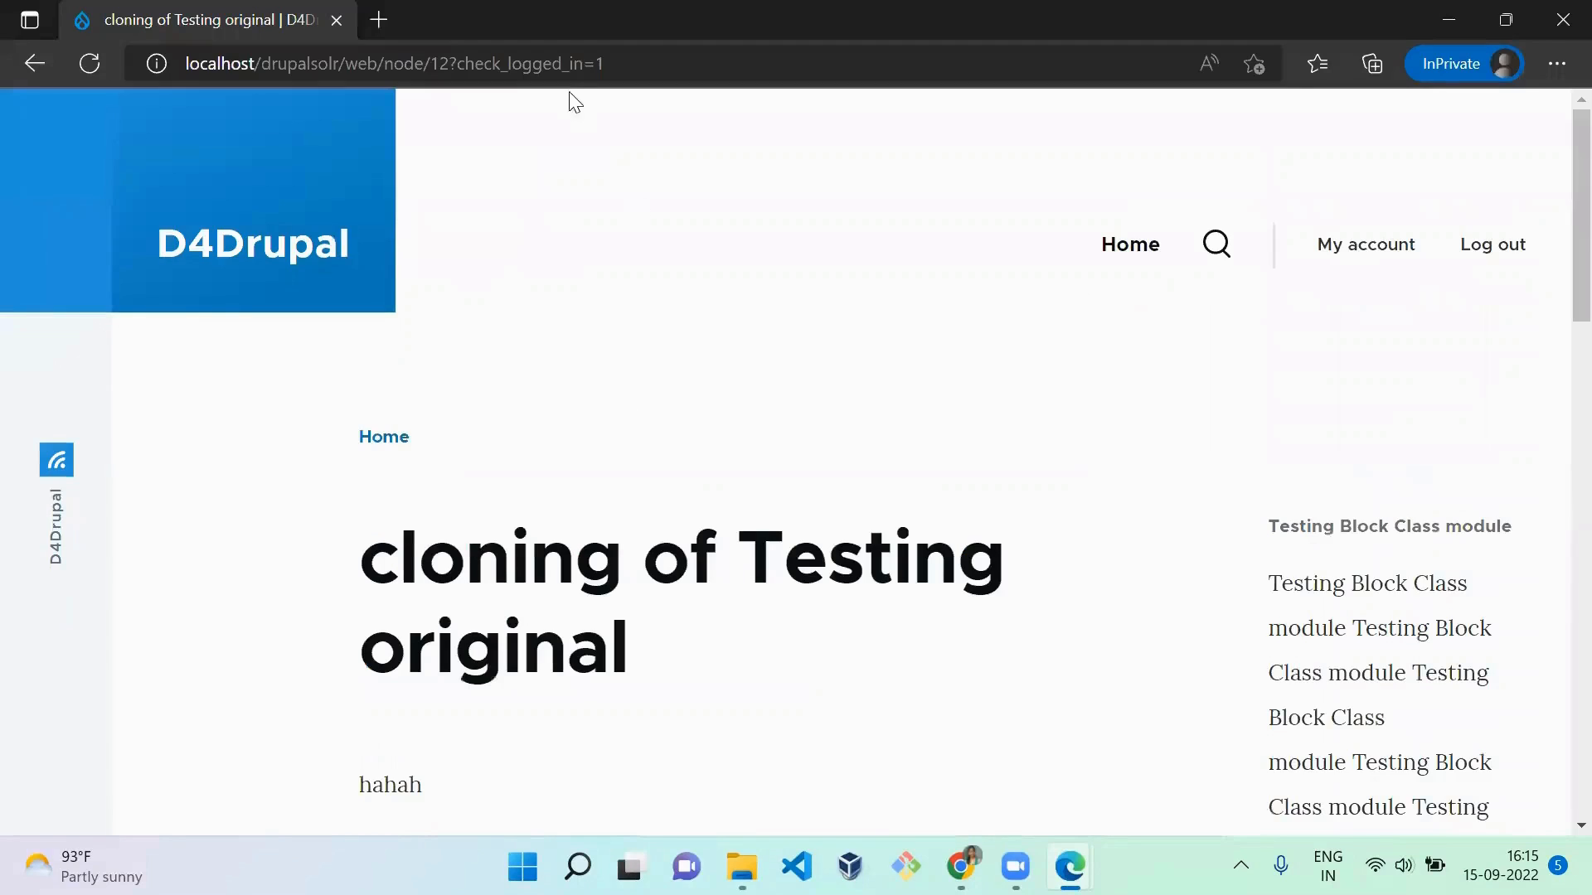
{"action": "left_click", "coordinate": [585, 58]}
{"action": "type", "text": "http://localhost/drupalsolr/web/node/16"}
{"action": "key", "text": "Return"}
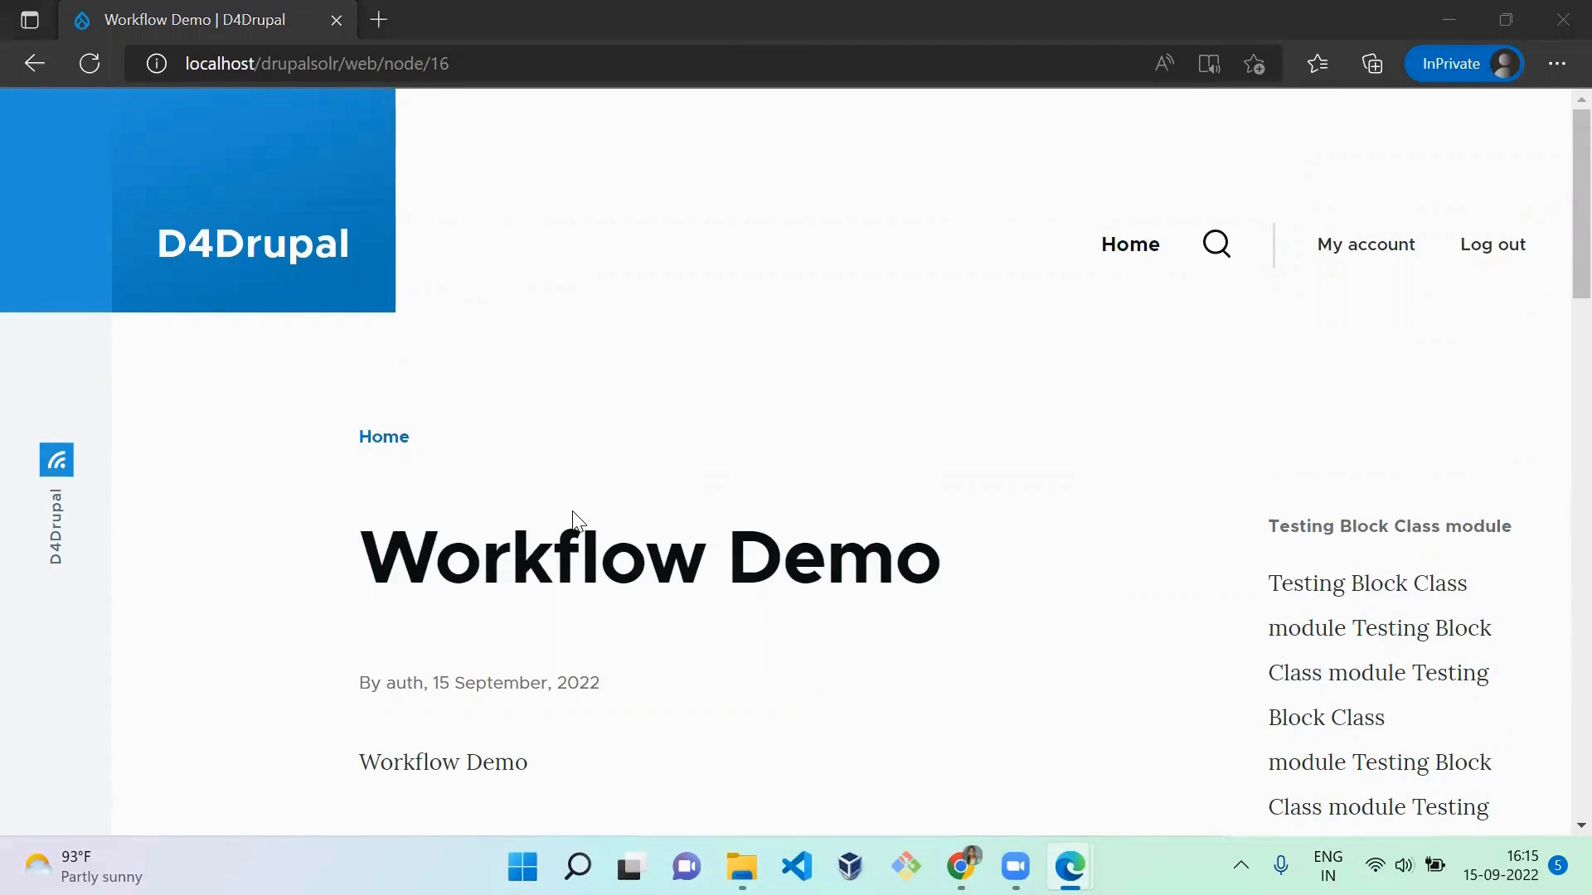
Step: In the editor's window, open the Workflow Demo article for editing and change its state to Draft to Review
{"action": "key", "text": "alt+Tab"}
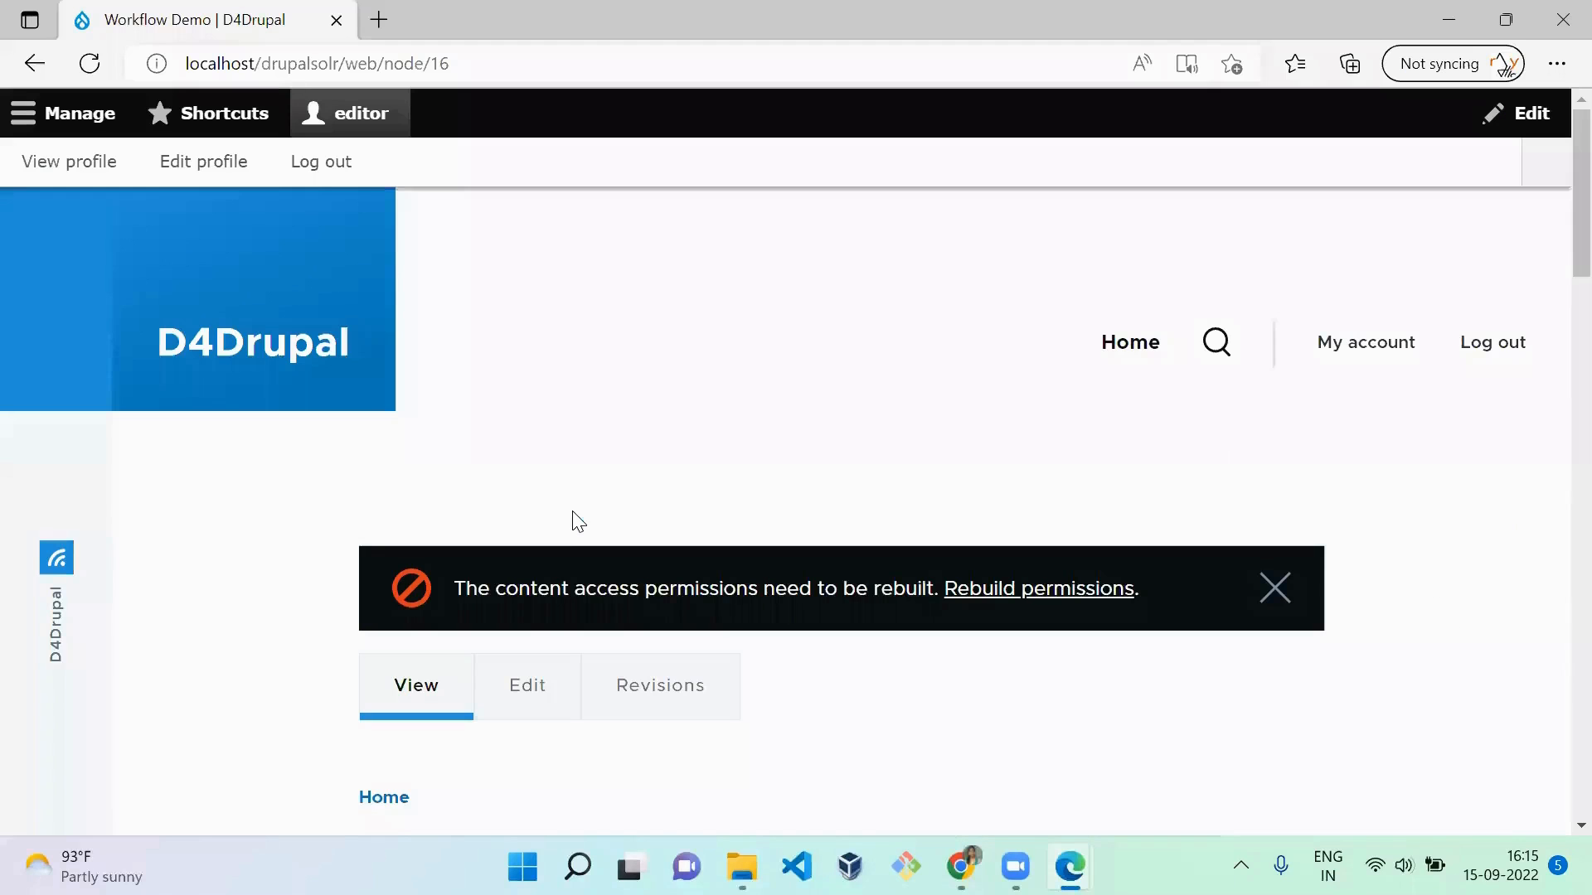
{"action": "left_click", "coordinate": [537, 696]}
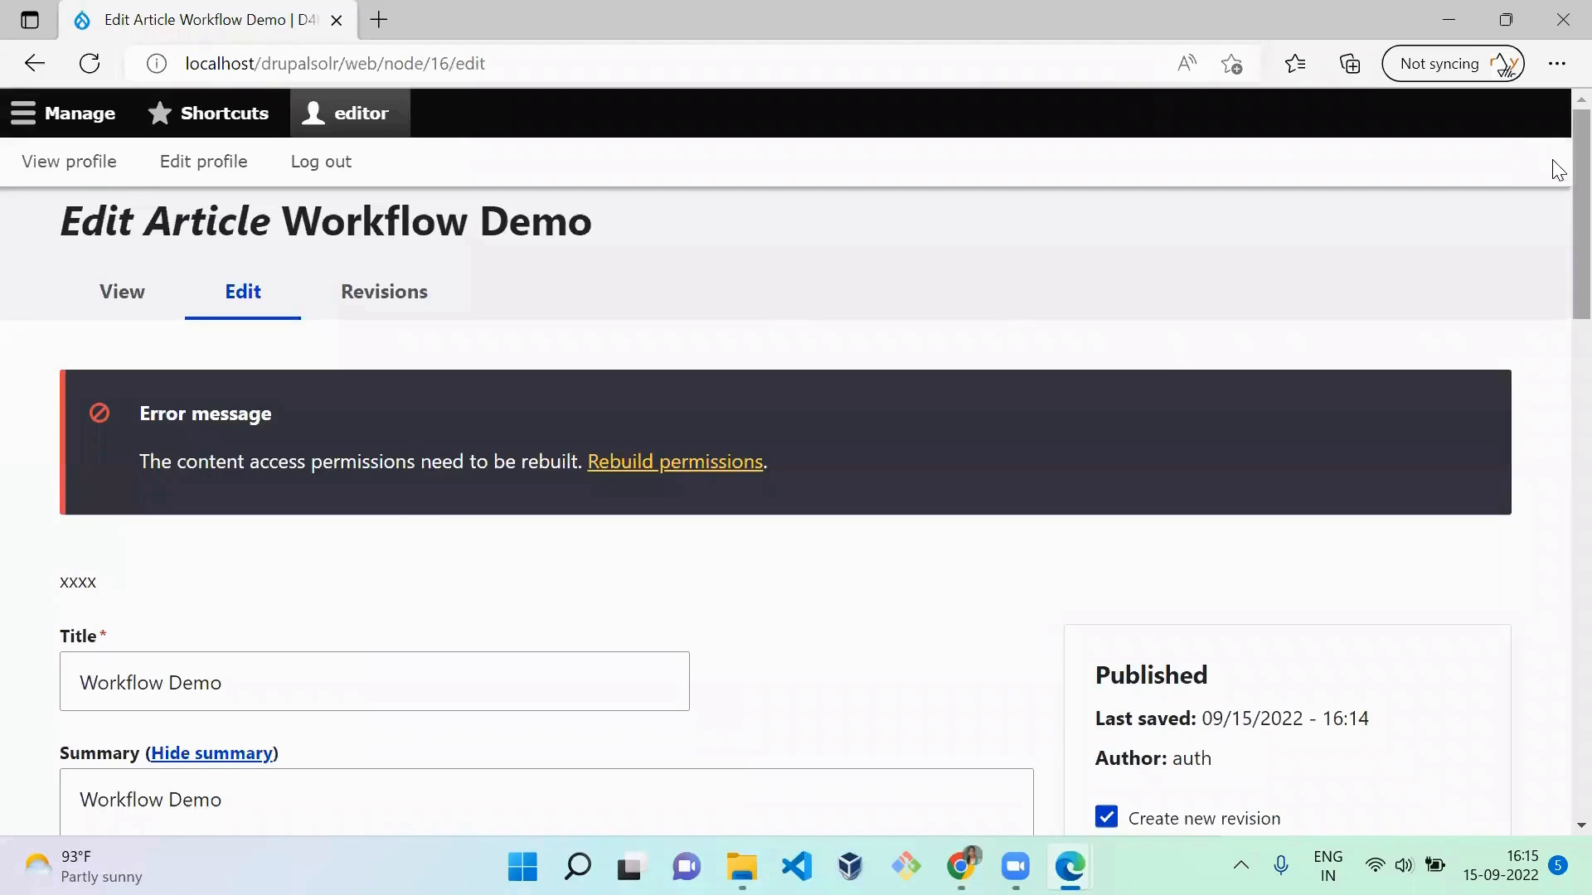
{"action": "left_click_drag", "start_coordinate": [1575, 192], "coordinate": [1575, 770]}
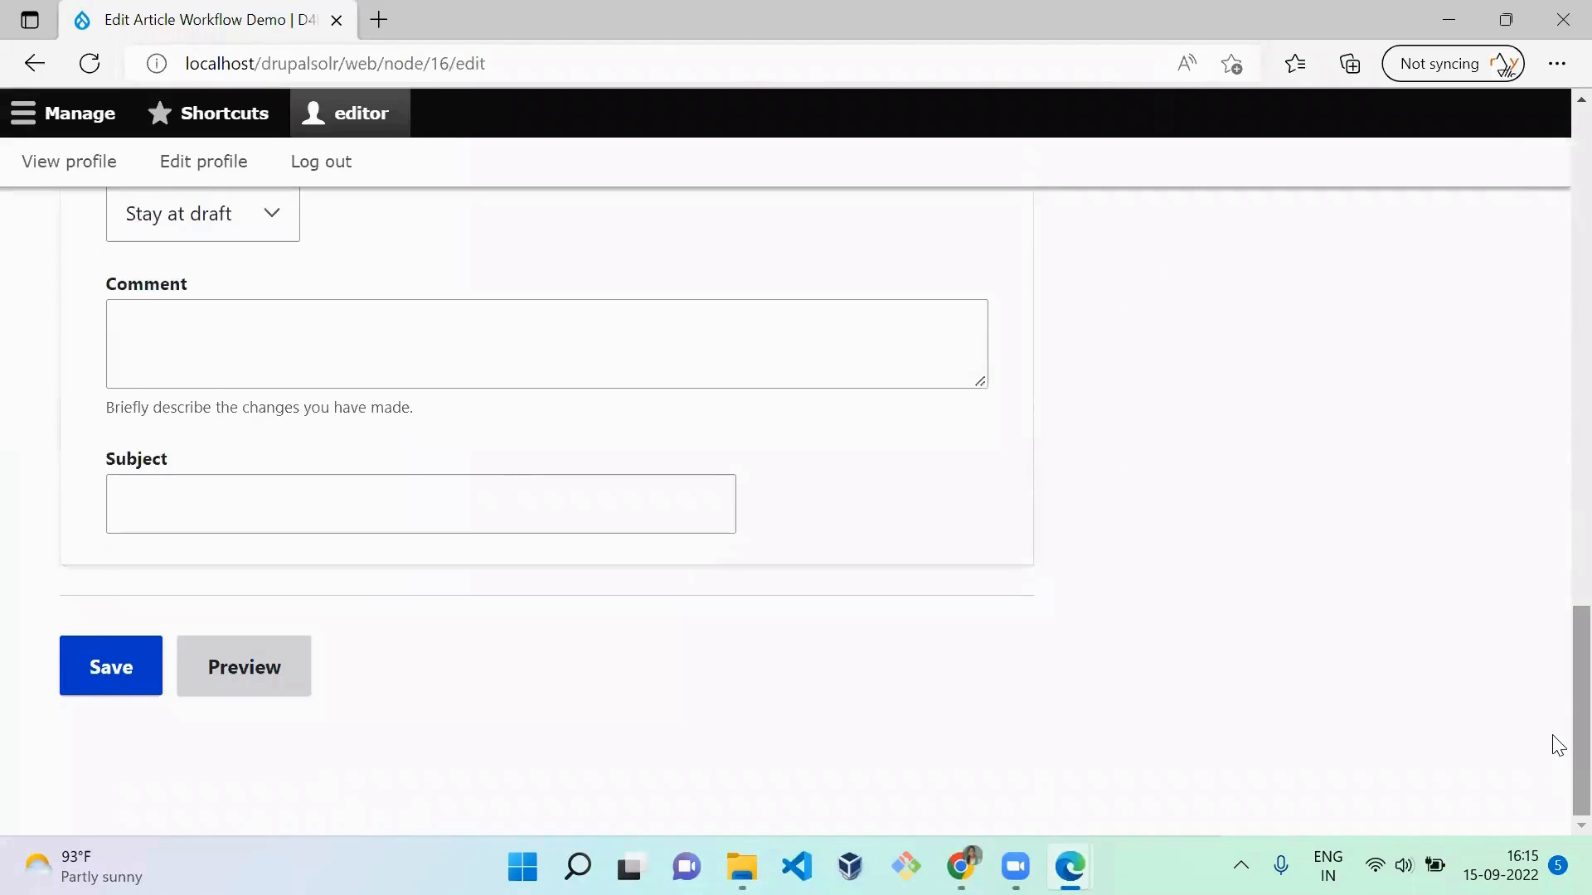
{"action": "scroll", "coordinate": [1553, 730], "scroll_direction": "up", "scroll_amount": 2}
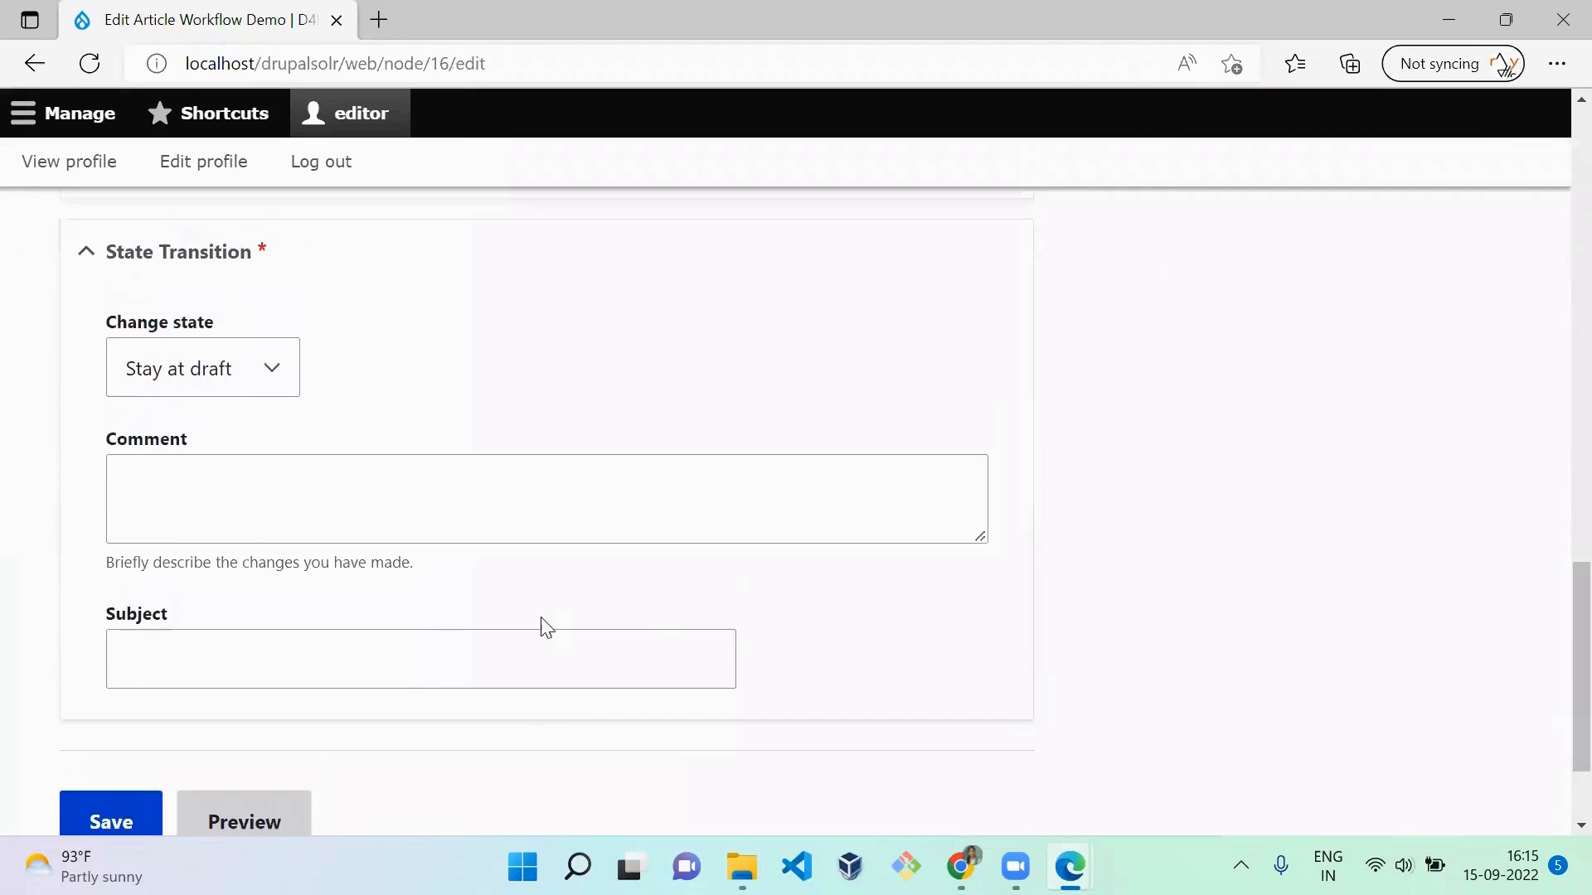
{"action": "left_click", "coordinate": [249, 378]}
{"action": "left_click", "coordinate": [238, 447]}
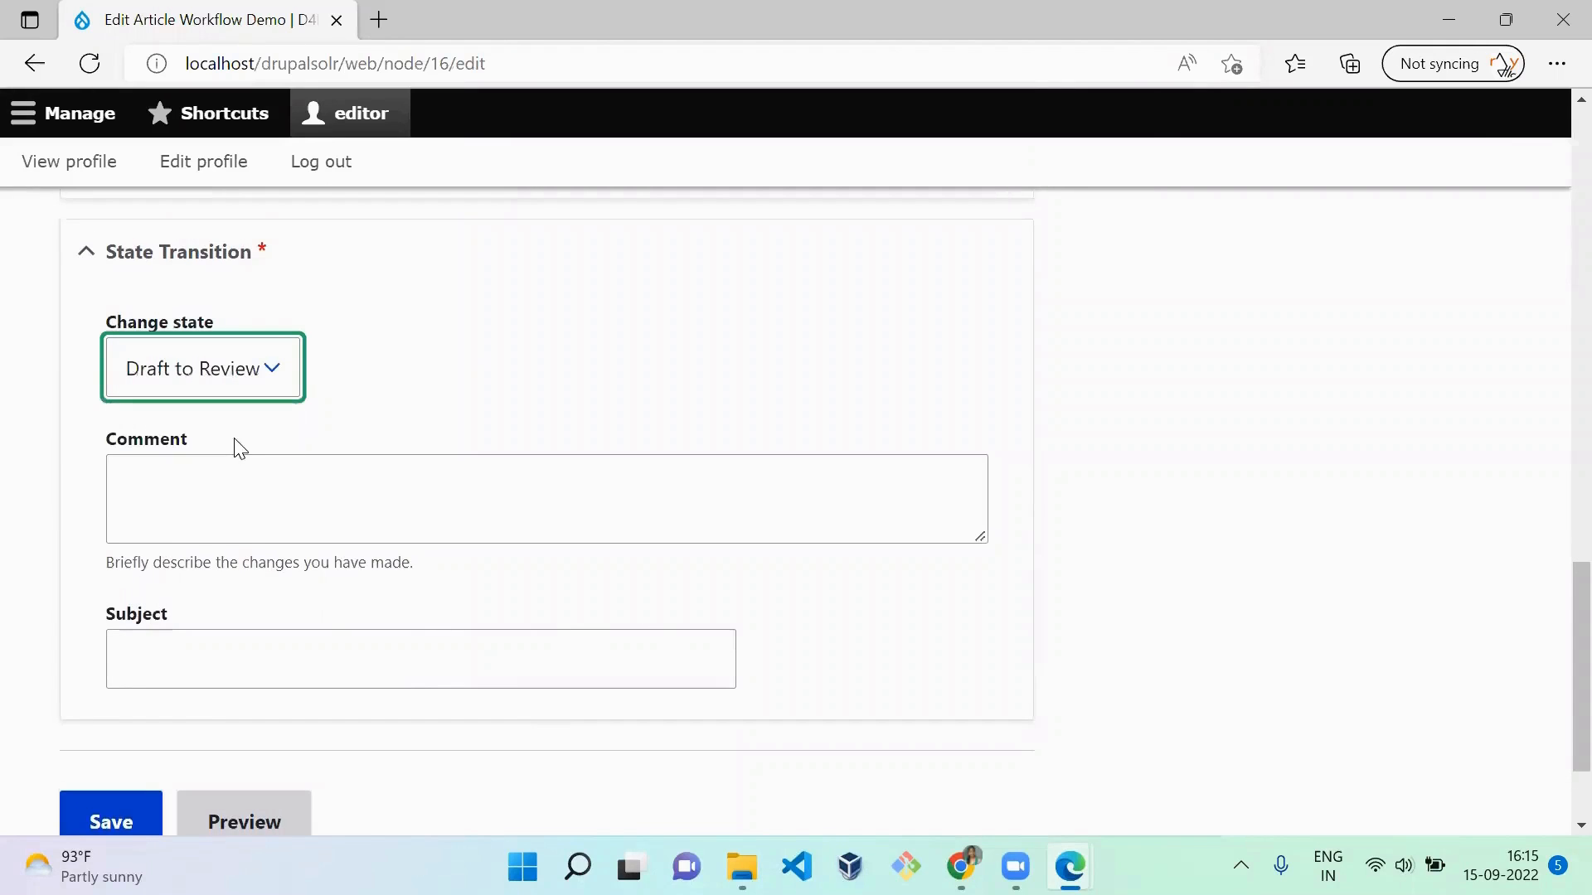
Step: Leave the state transition's Comment and Subject empty and save the article as editor
{"action": "left_click", "coordinate": [296, 509]}
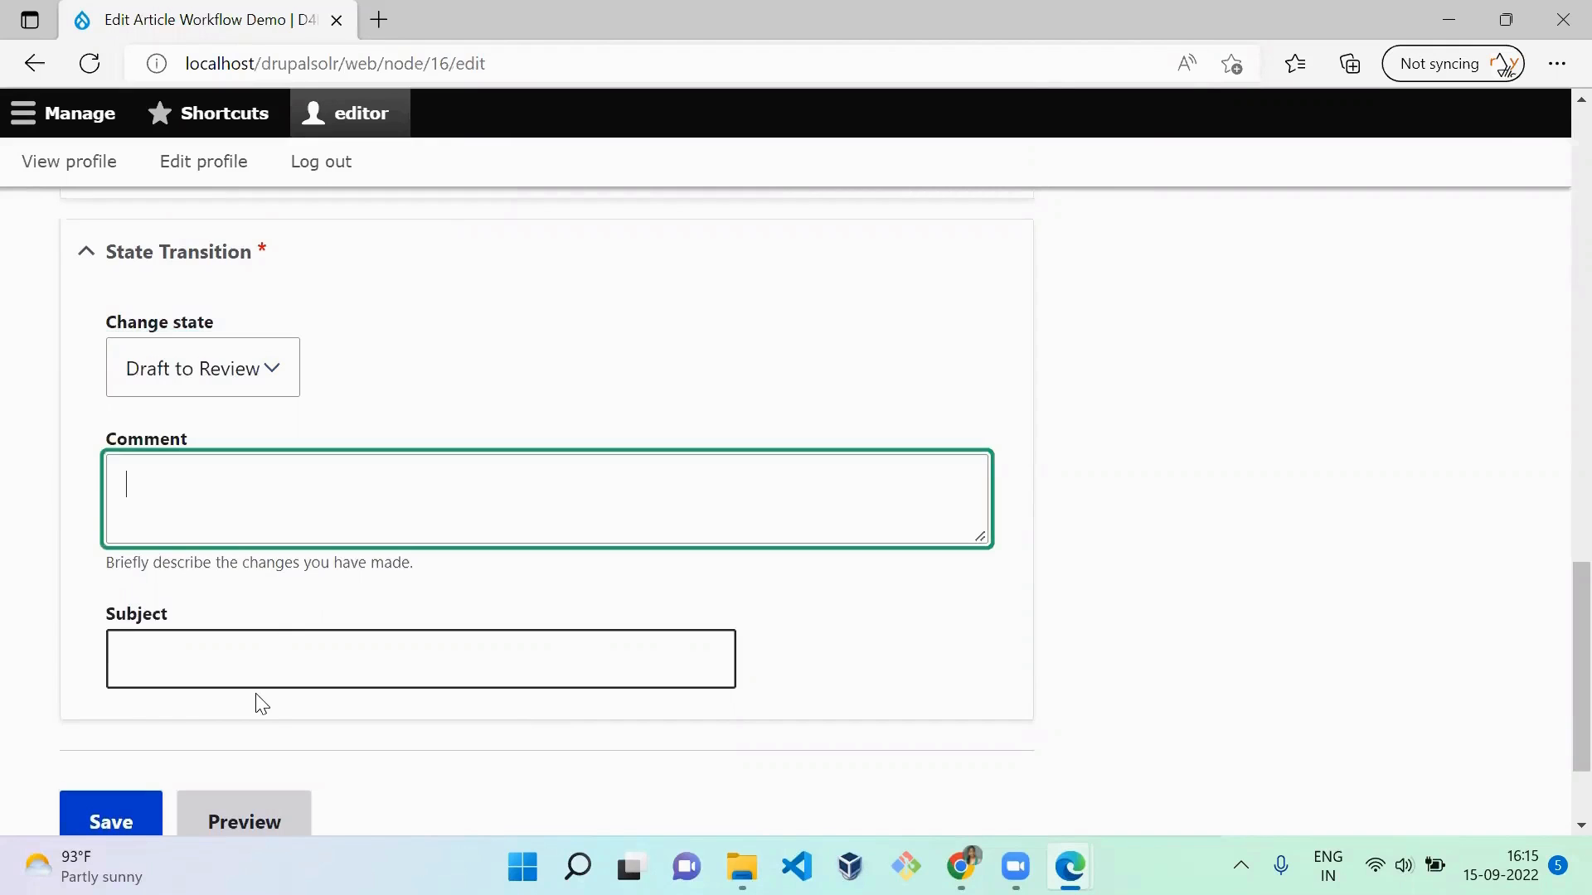
{"action": "left_click", "coordinate": [729, 718]}
{"action": "scroll", "coordinate": [734, 722], "scroll_direction": "down", "scroll_amount": 1}
{"action": "scroll", "coordinate": [734, 721], "scroll_direction": "up", "scroll_amount": 1}
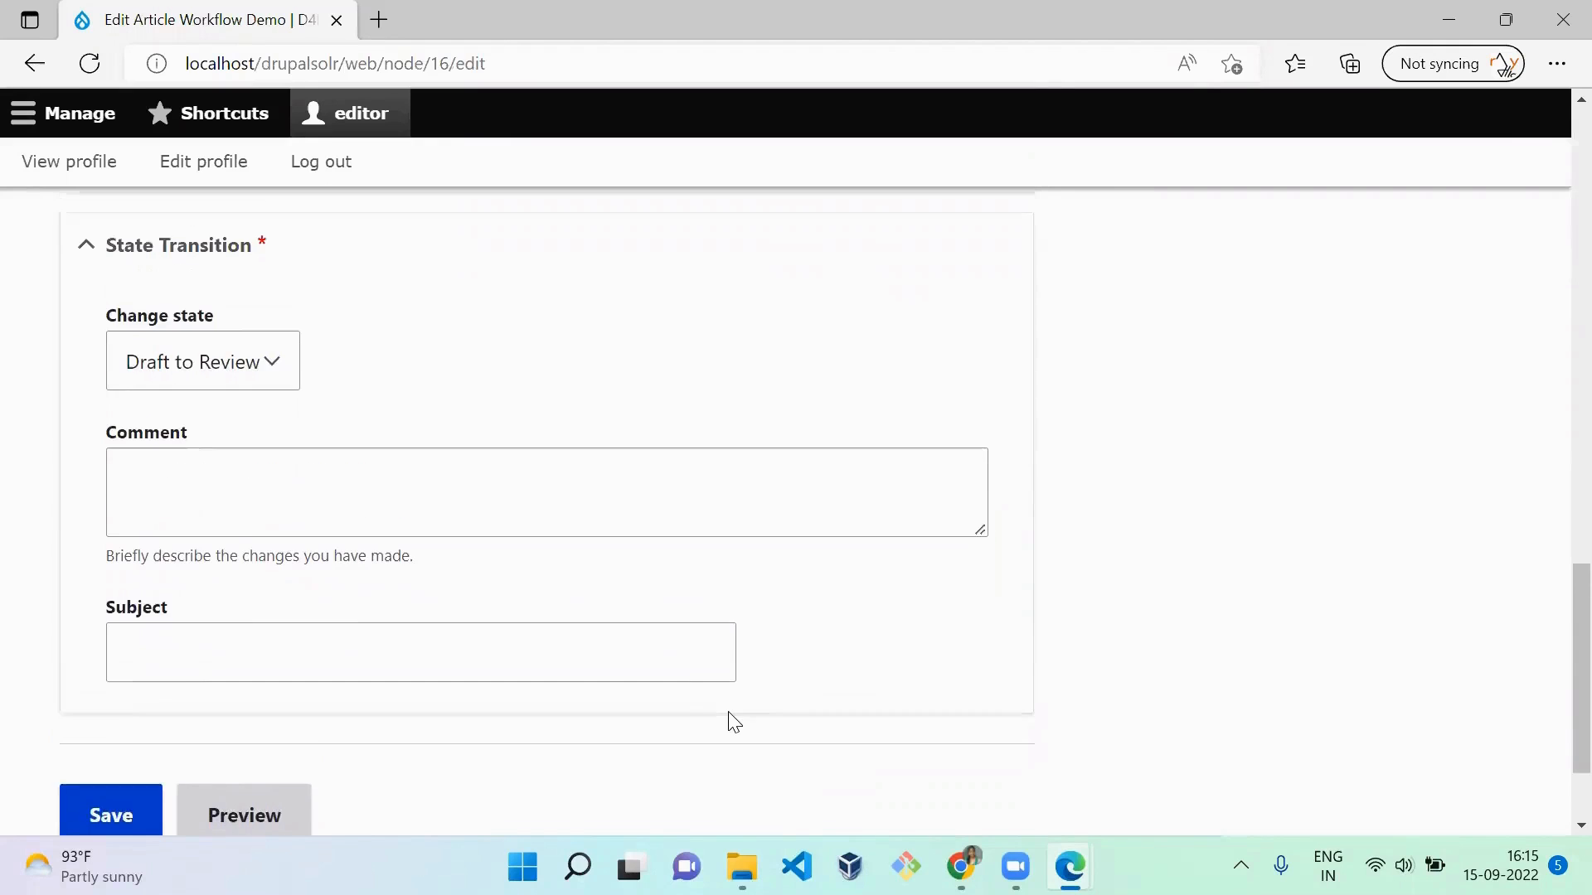
{"action": "left_click", "coordinate": [200, 274]}
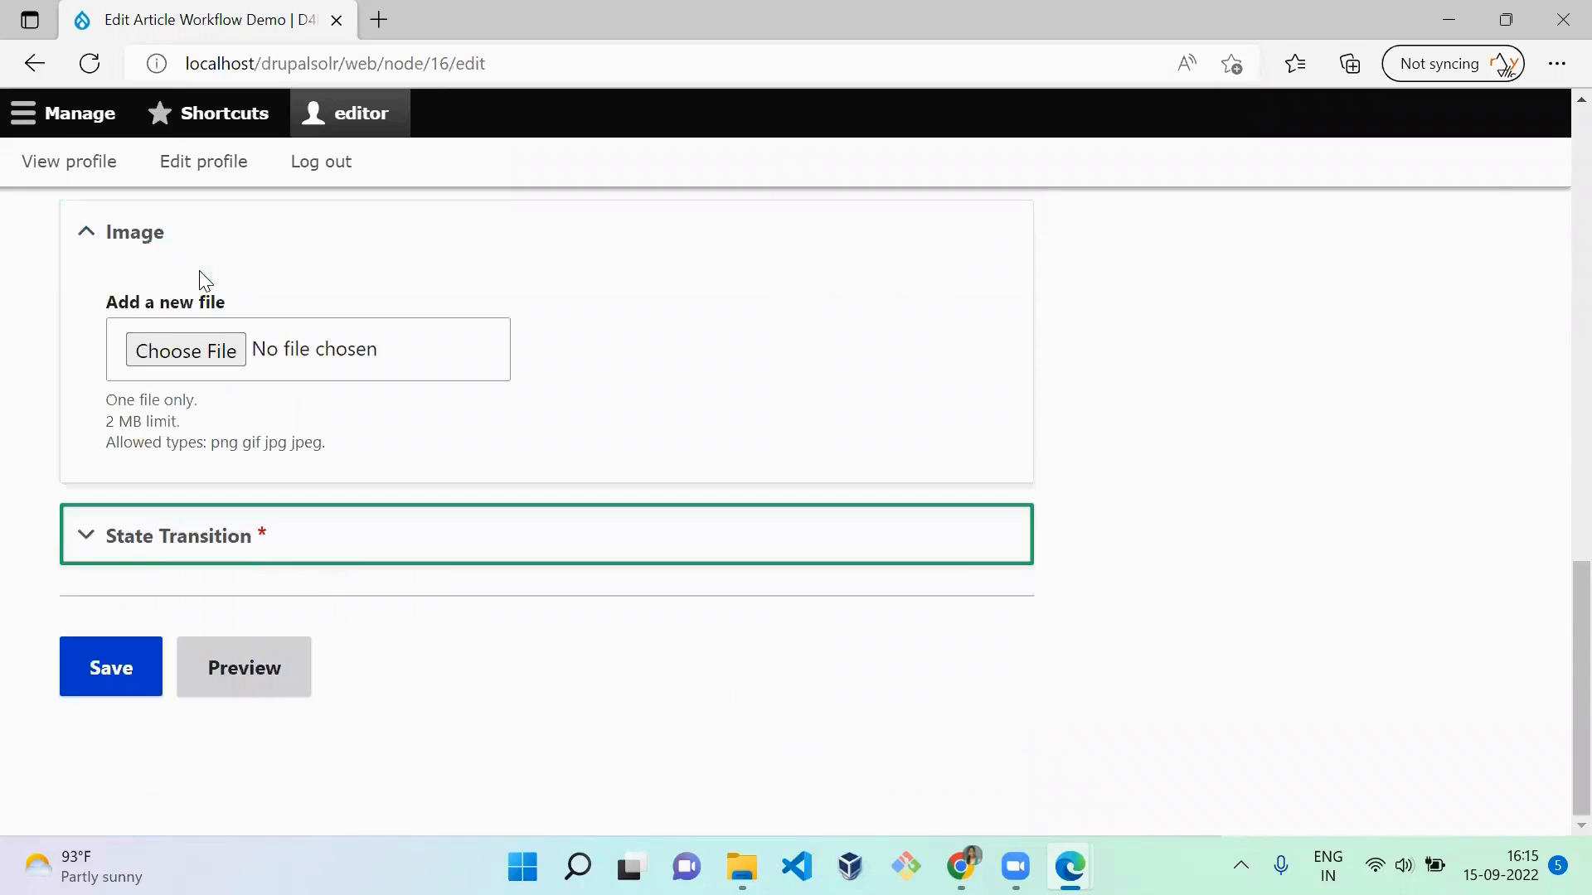
{"action": "left_click", "coordinate": [116, 685]}
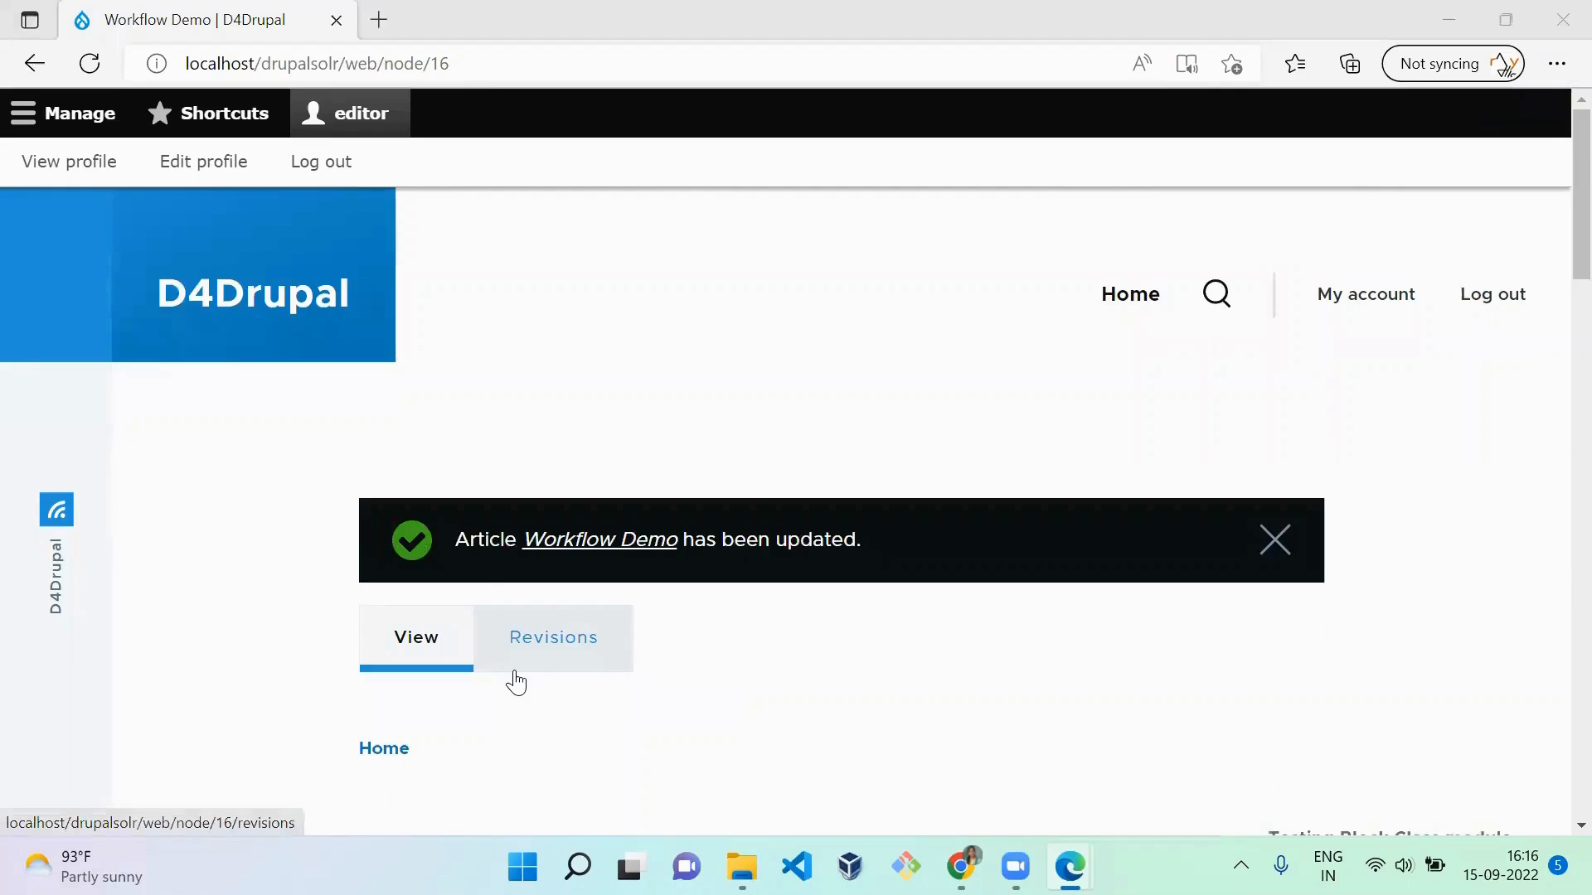
Step: Reload the article in the reviewer's window, open it for editing, and change its state to Review to Approve
{"action": "key", "text": "alt+Tab"}
{"action": "key", "text": "F5"}
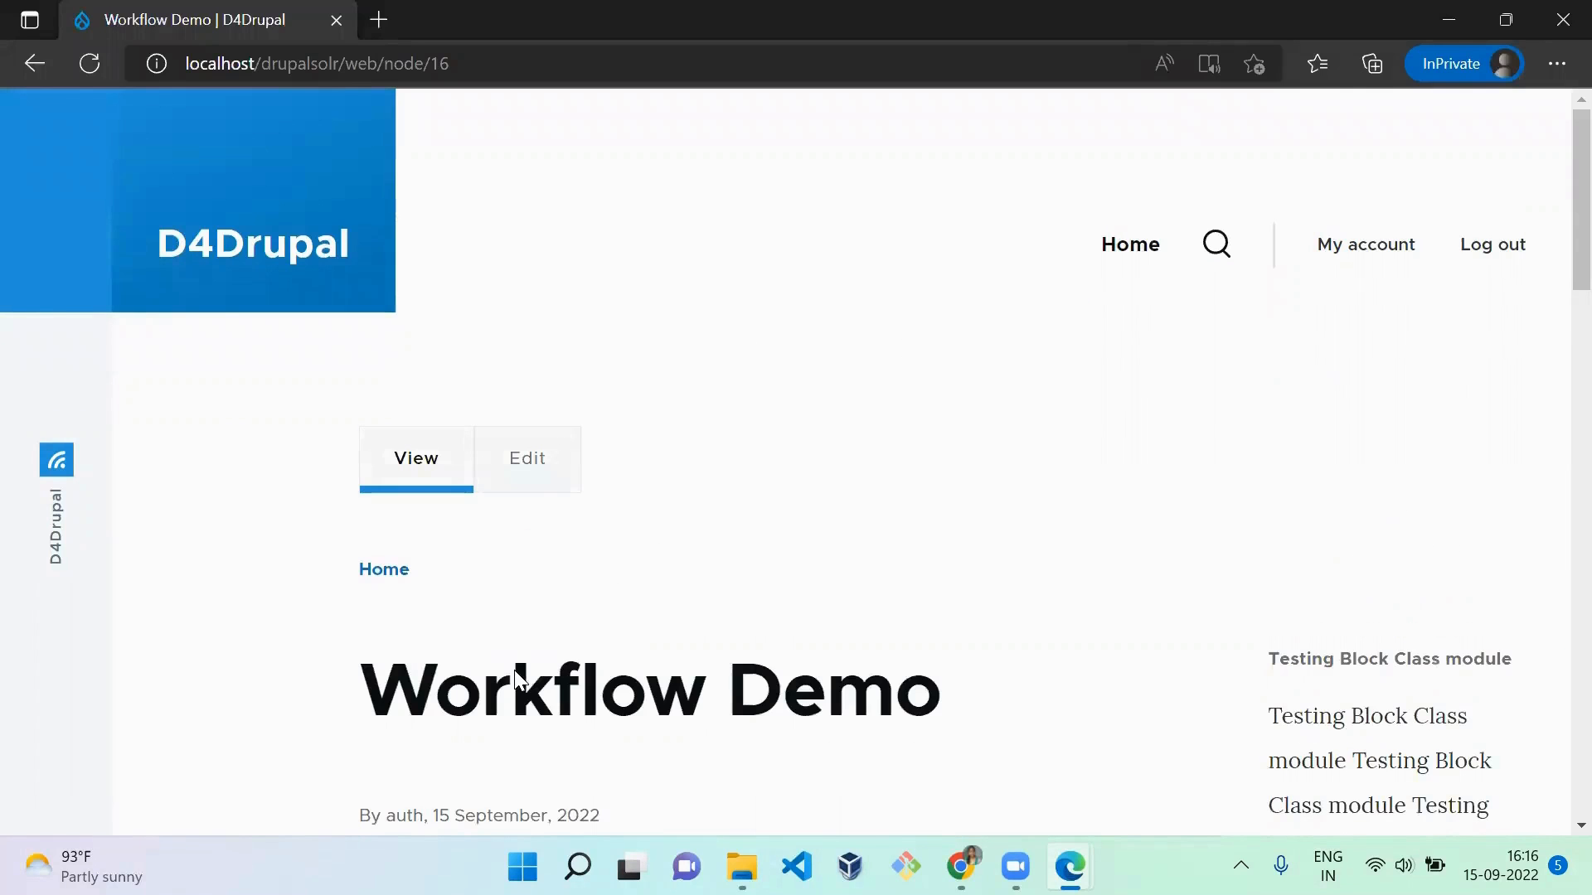
{"action": "left_click", "coordinate": [552, 491]}
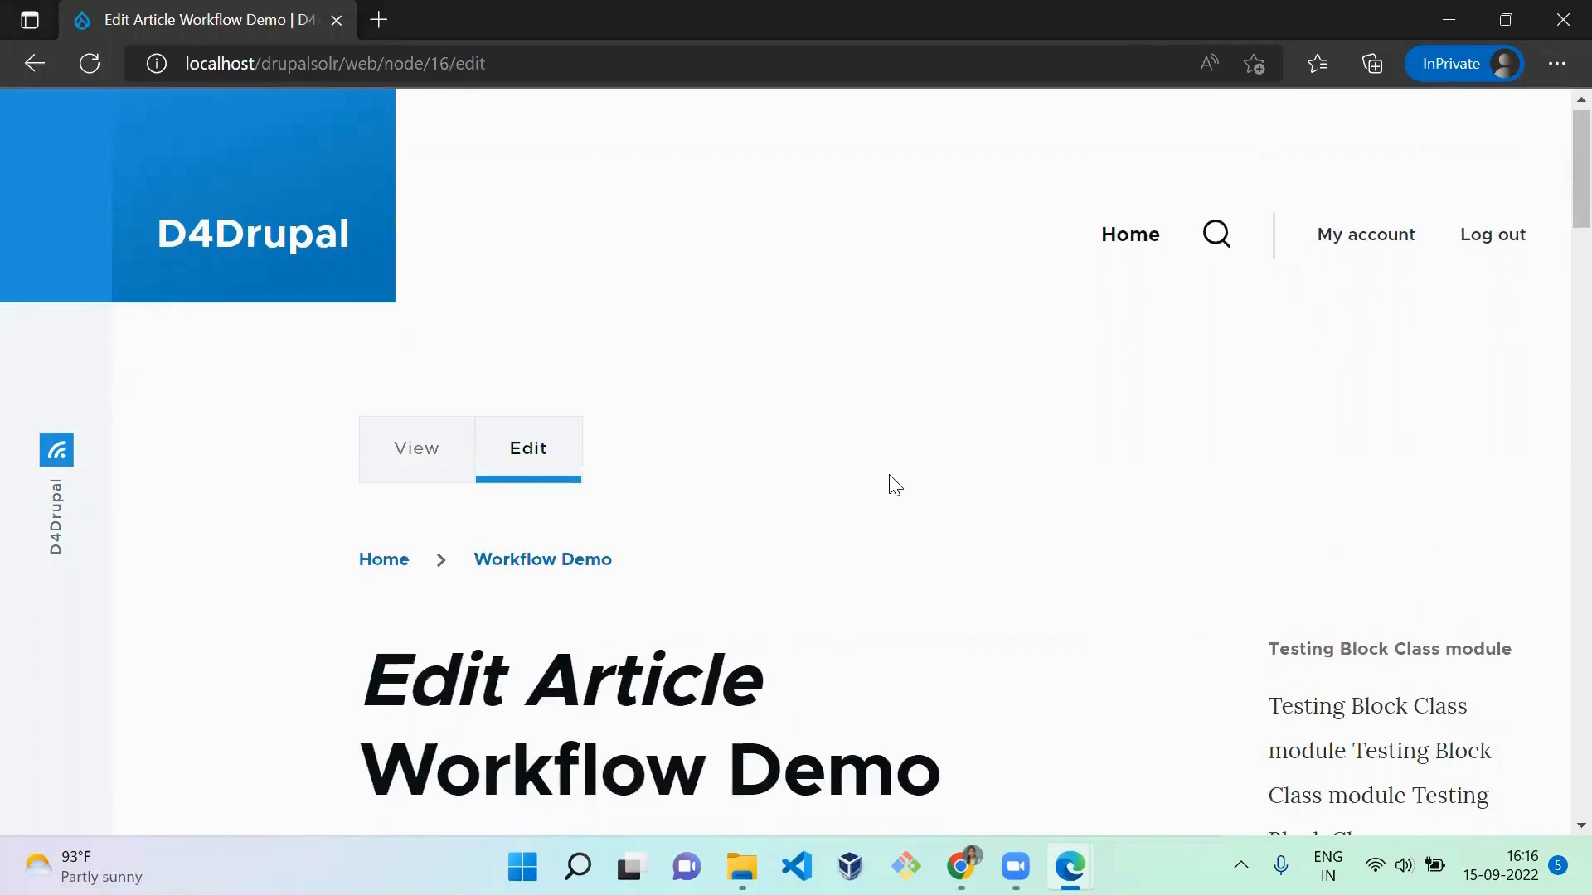
{"action": "scroll", "coordinate": [893, 481], "scroll_direction": "down", "scroll_amount": 15}
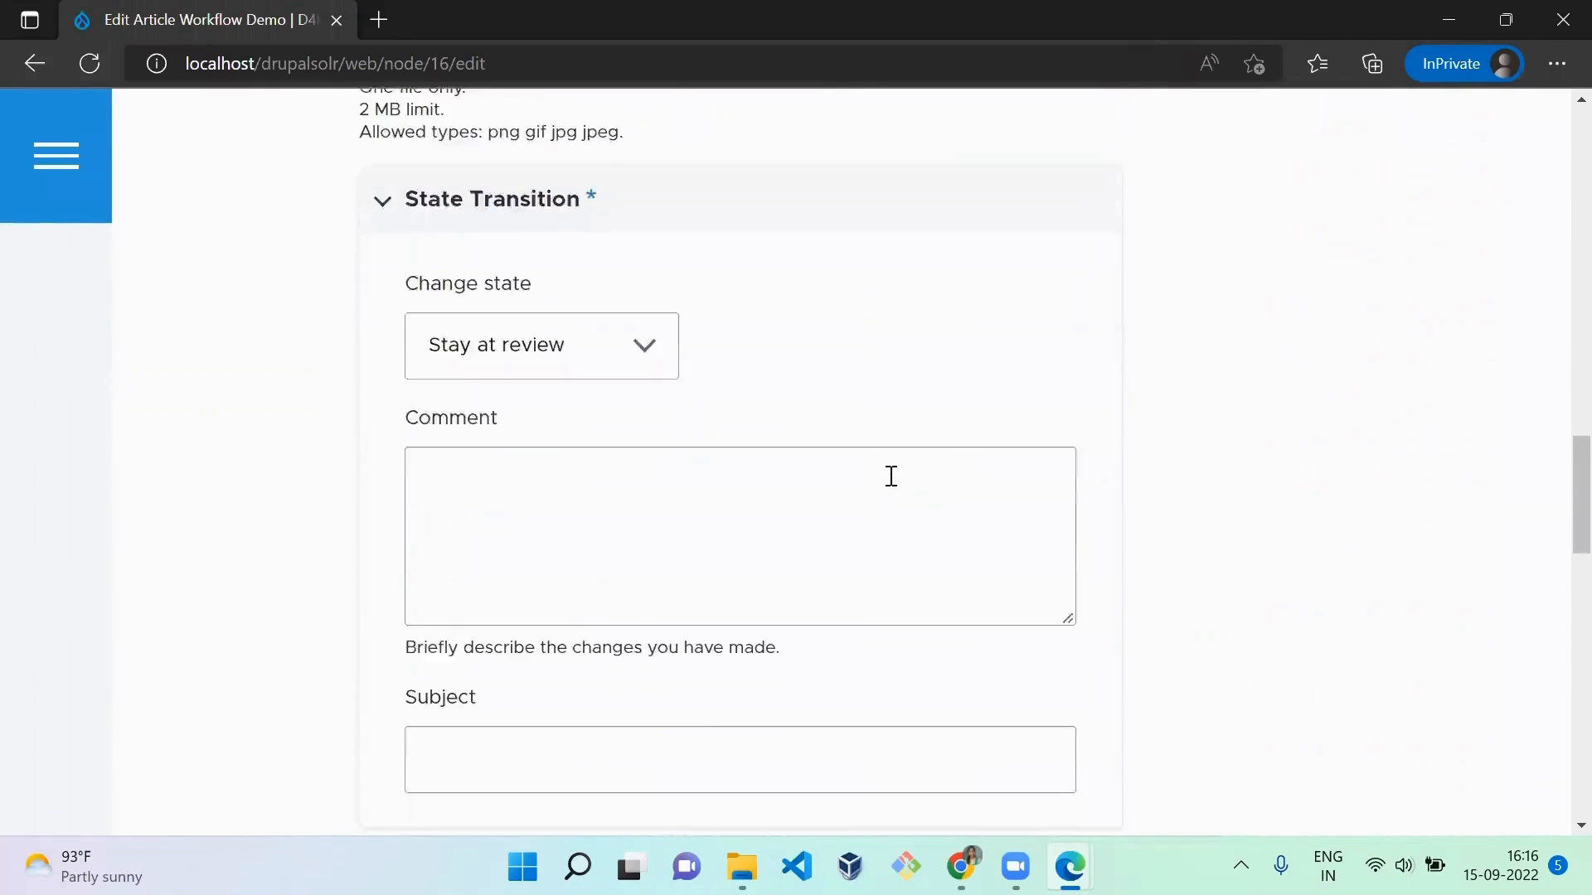
{"action": "scroll", "coordinate": [891, 477], "scroll_direction": "down", "scroll_amount": 3}
{"action": "scroll", "coordinate": [891, 481], "scroll_direction": "up", "scroll_amount": 2}
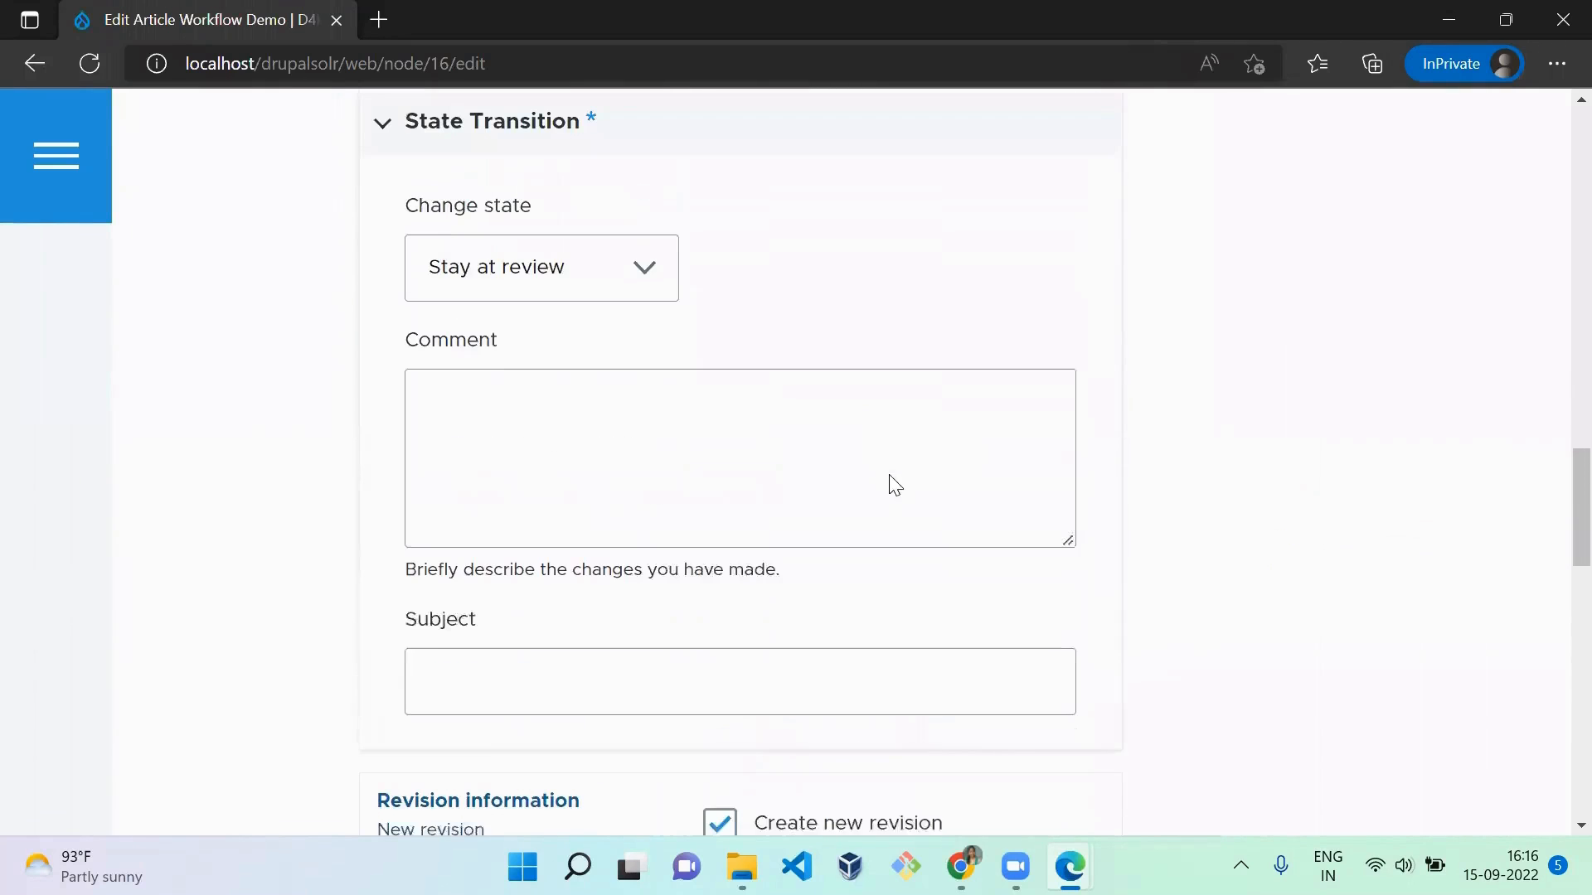
{"action": "left_click", "coordinate": [554, 300]}
{"action": "left_click", "coordinate": [565, 355]}
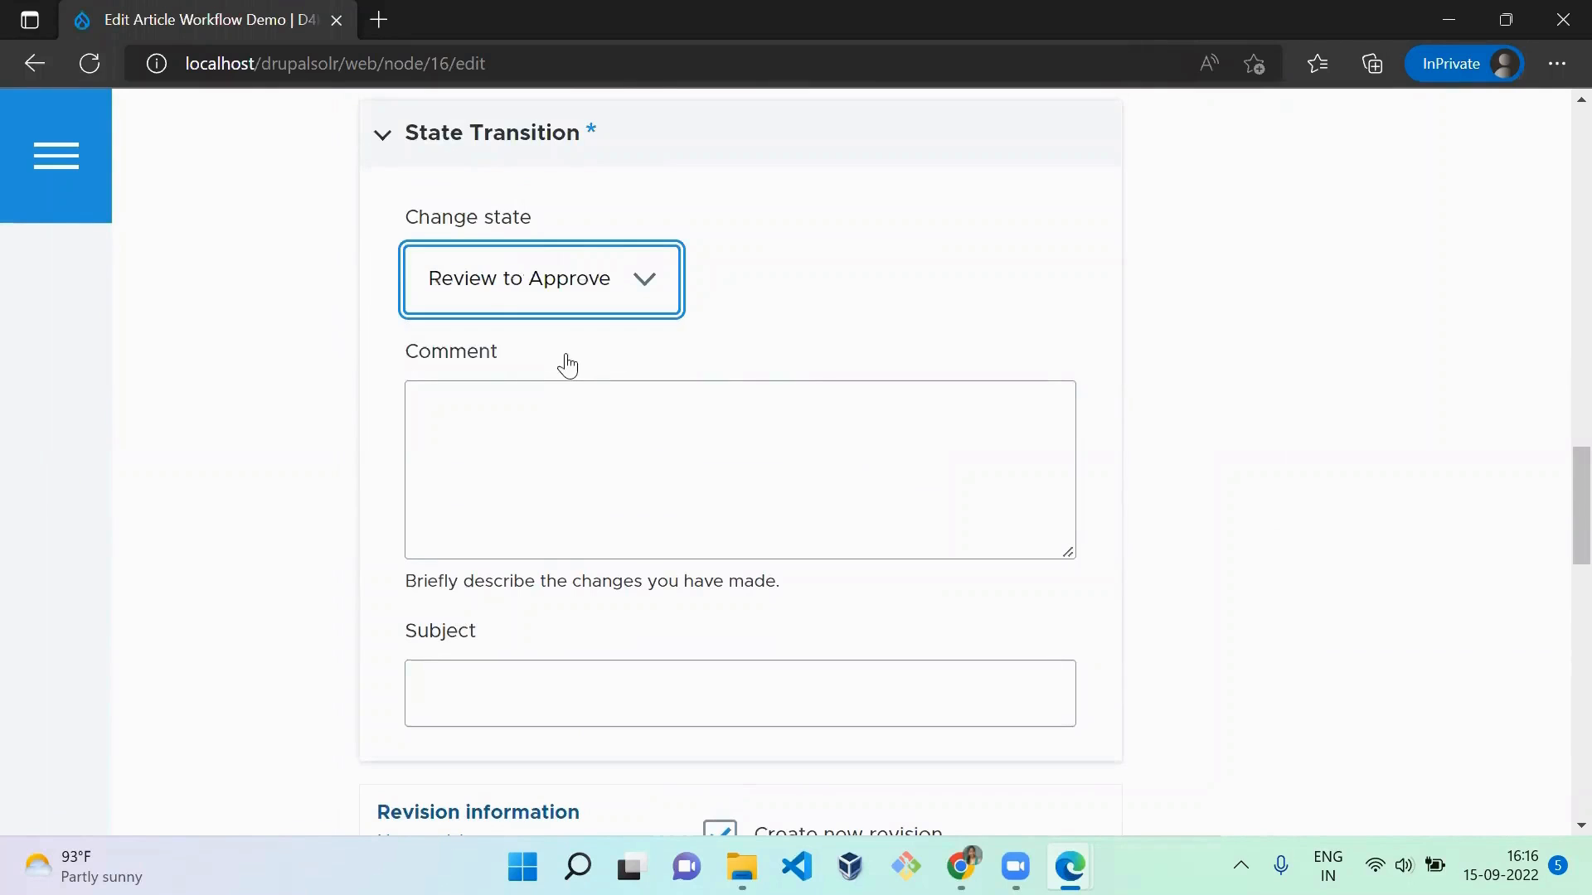
Step: Save the article as reviewer and check the State Transition shown on its page
{"action": "left_click", "coordinate": [956, 315]}
{"action": "left_click_drag", "start_coordinate": [1581, 533], "coordinate": [1581, 784]}
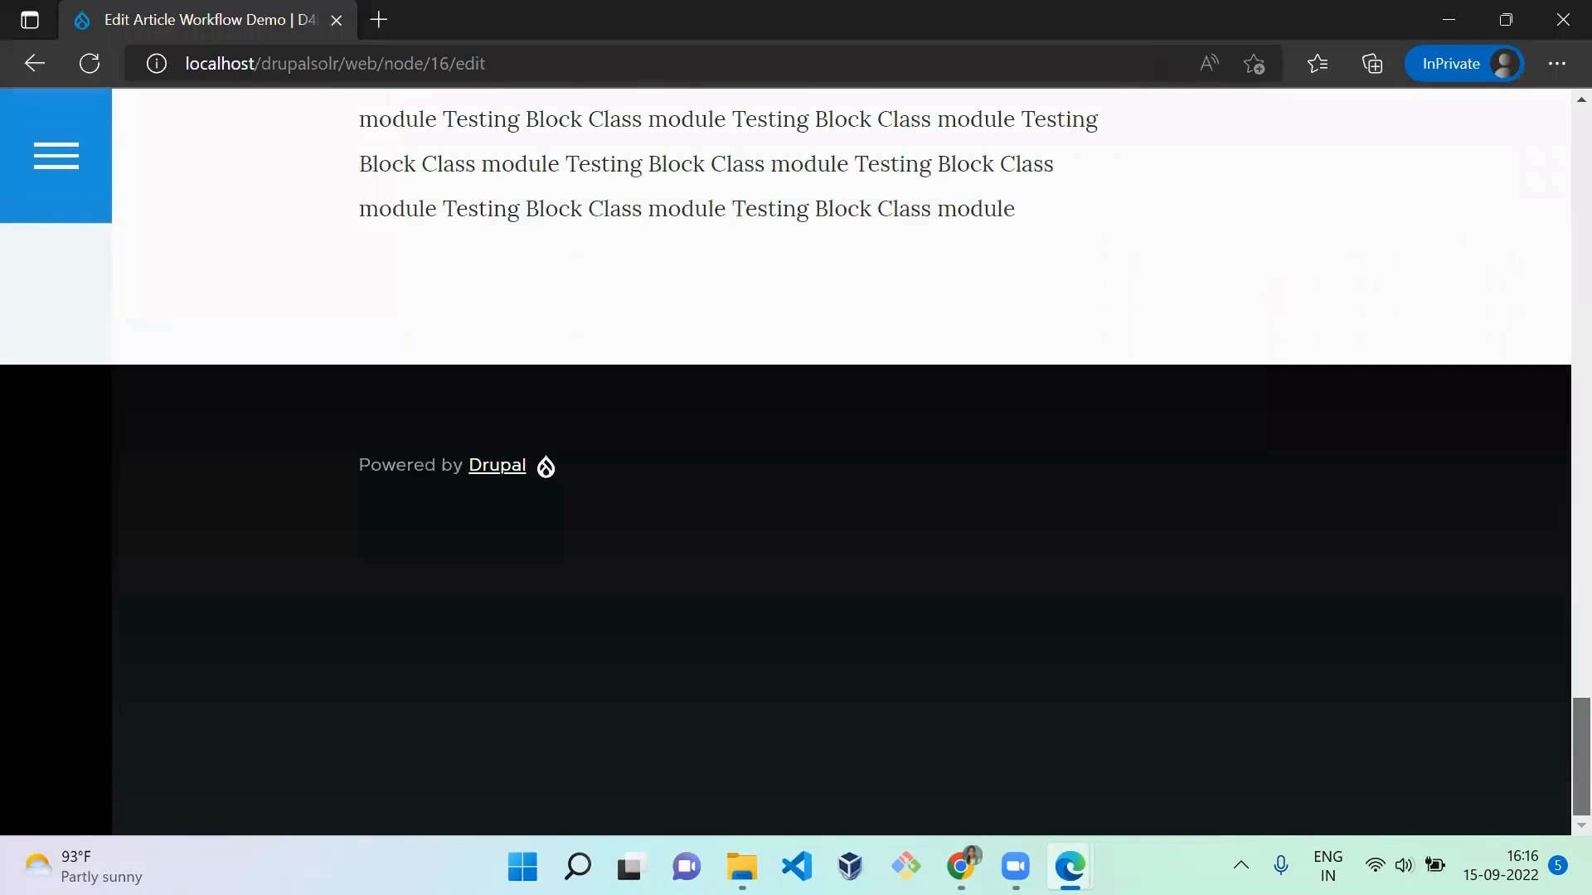
{"action": "scroll", "coordinate": [1559, 808], "scroll_direction": "up", "scroll_amount": 7}
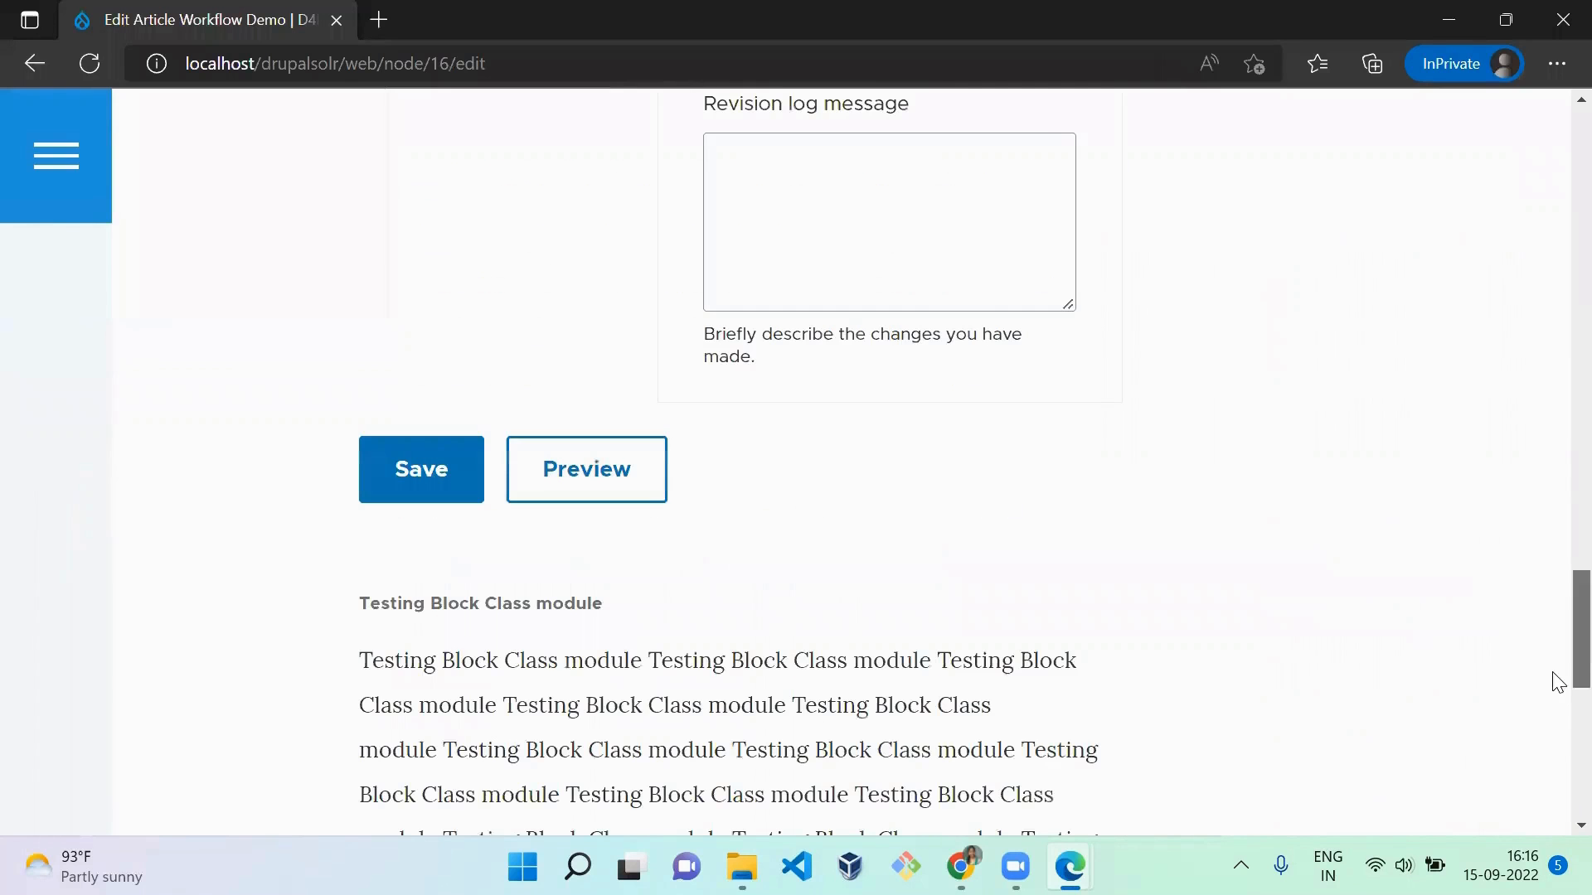
{"action": "left_click", "coordinate": [465, 474]}
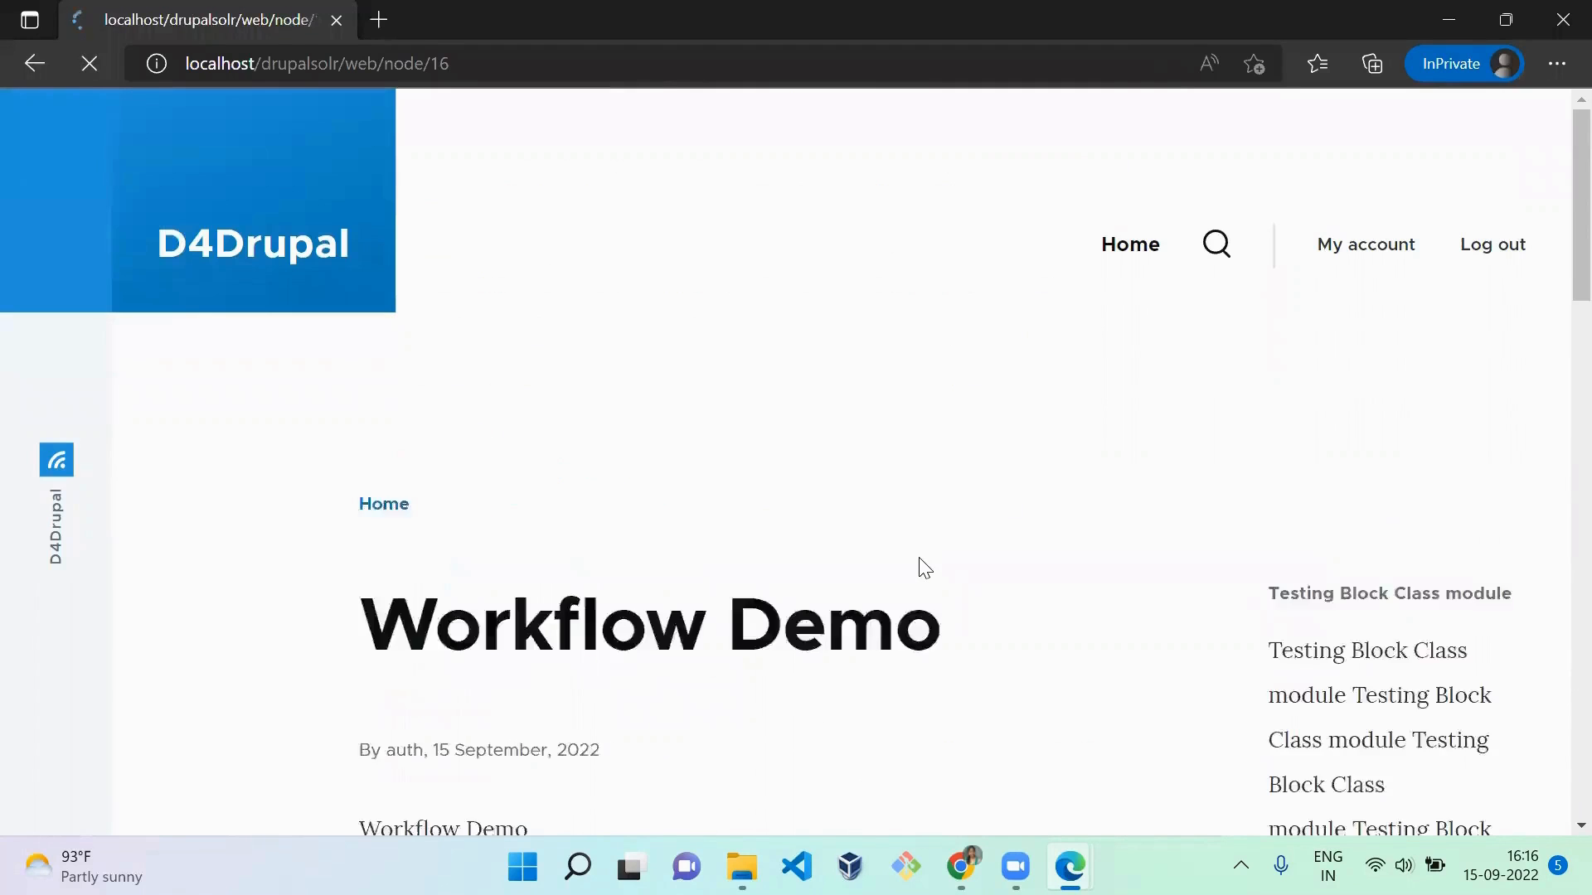
{"action": "scroll", "coordinate": [836, 647], "scroll_direction": "down", "scroll_amount": 1}
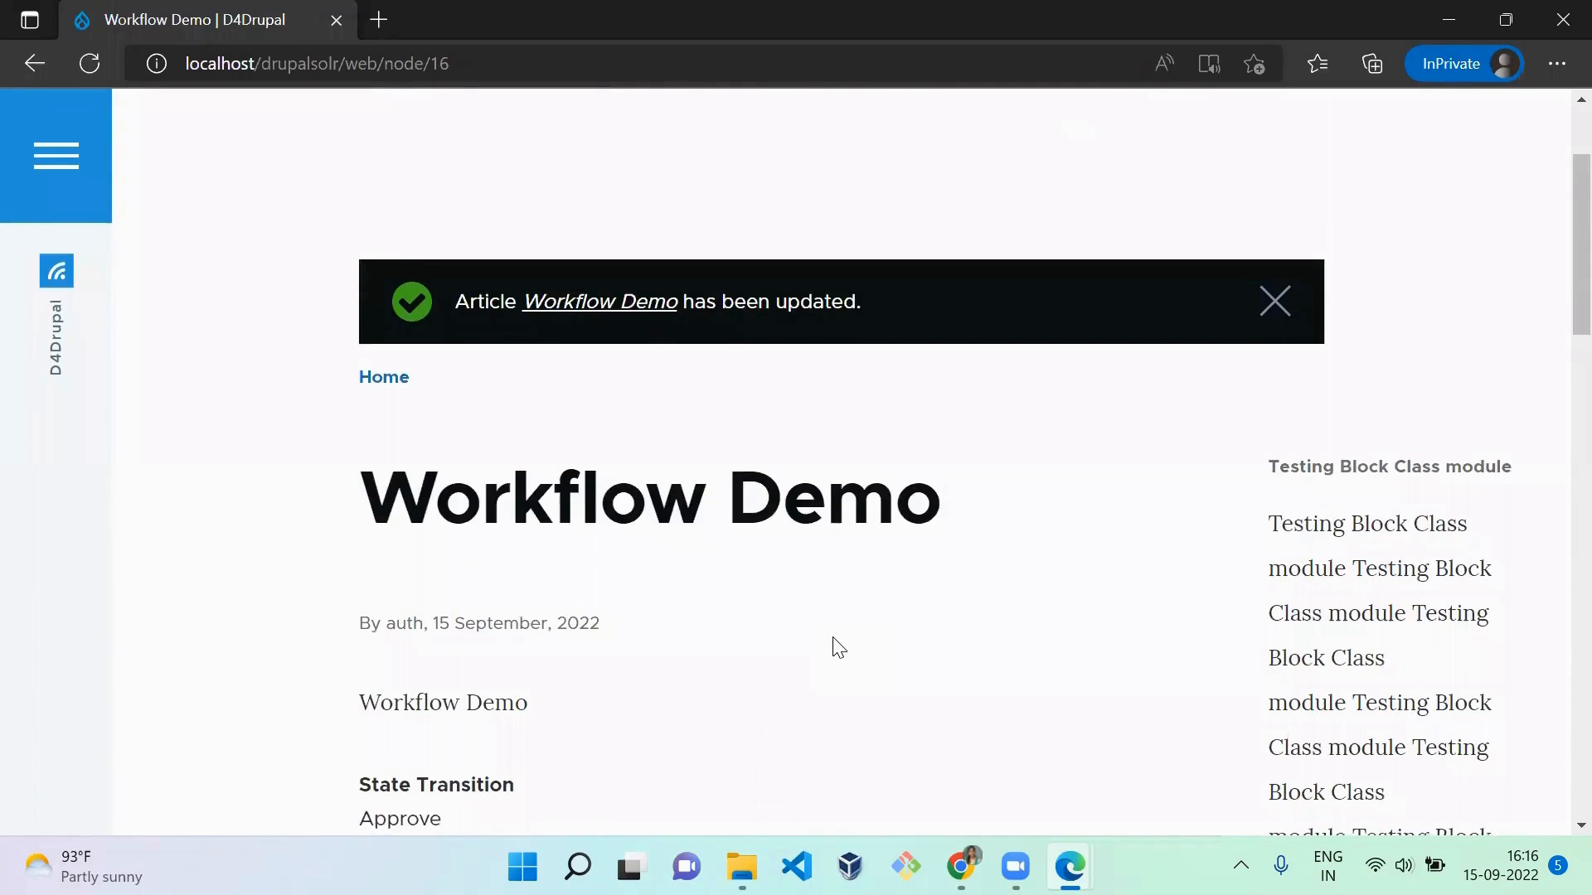
Step: Copy the Workflow Demo article's address from the reviewer's window, and log out the author in the incognito Chrome window
{"action": "left_click", "coordinate": [492, 60]}
{"action": "key", "text": "ctrl+c"}
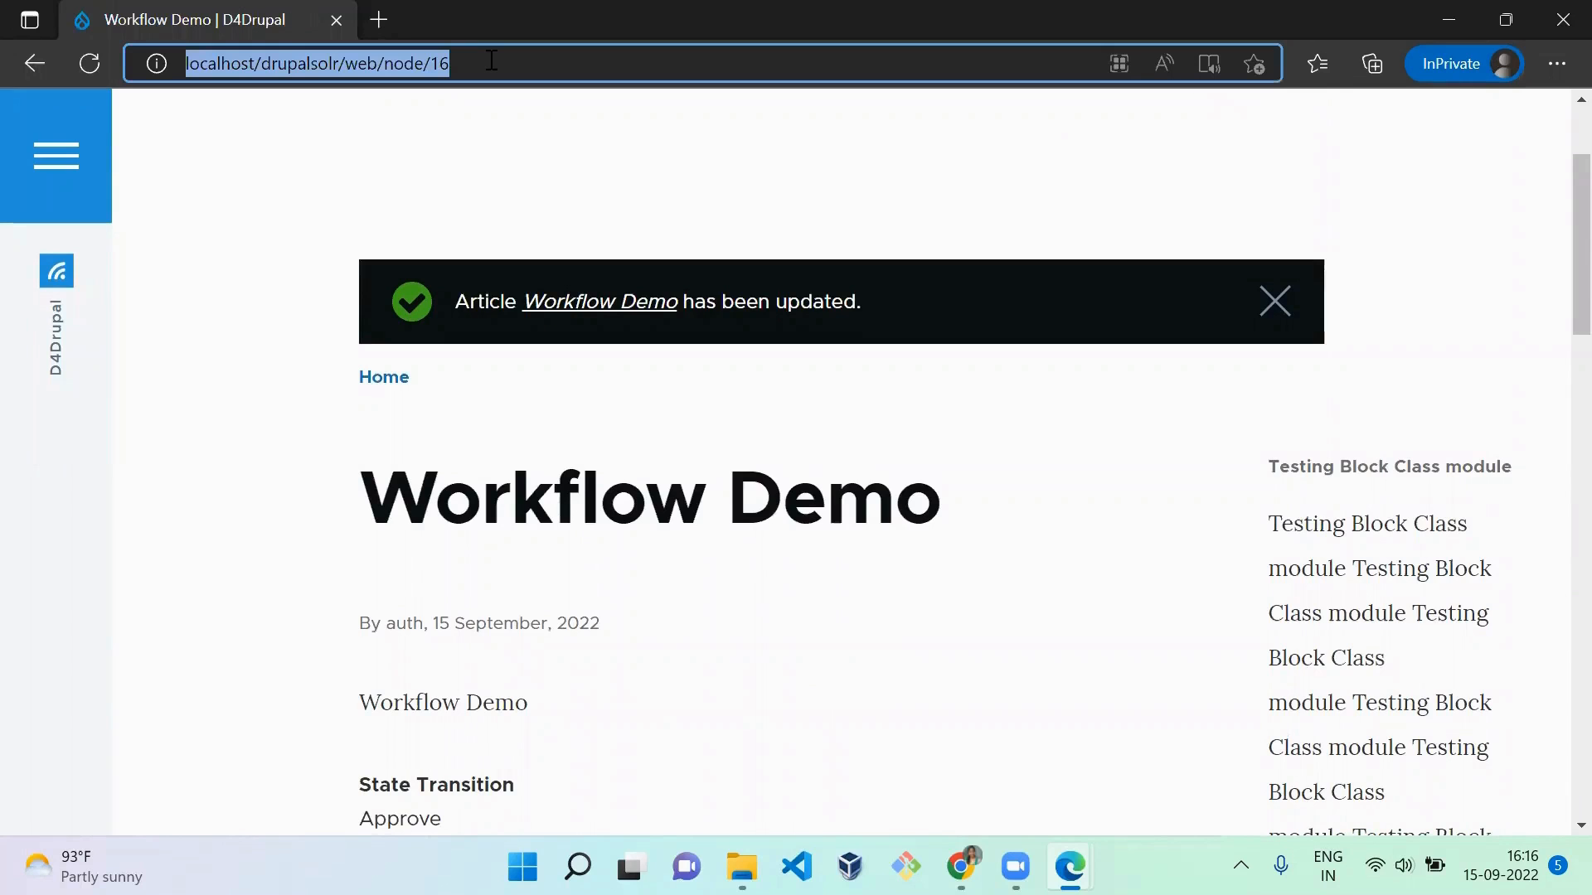
{"action": "key", "text": "alt+Tab"}
{"action": "key", "text": "alt+Tab"}
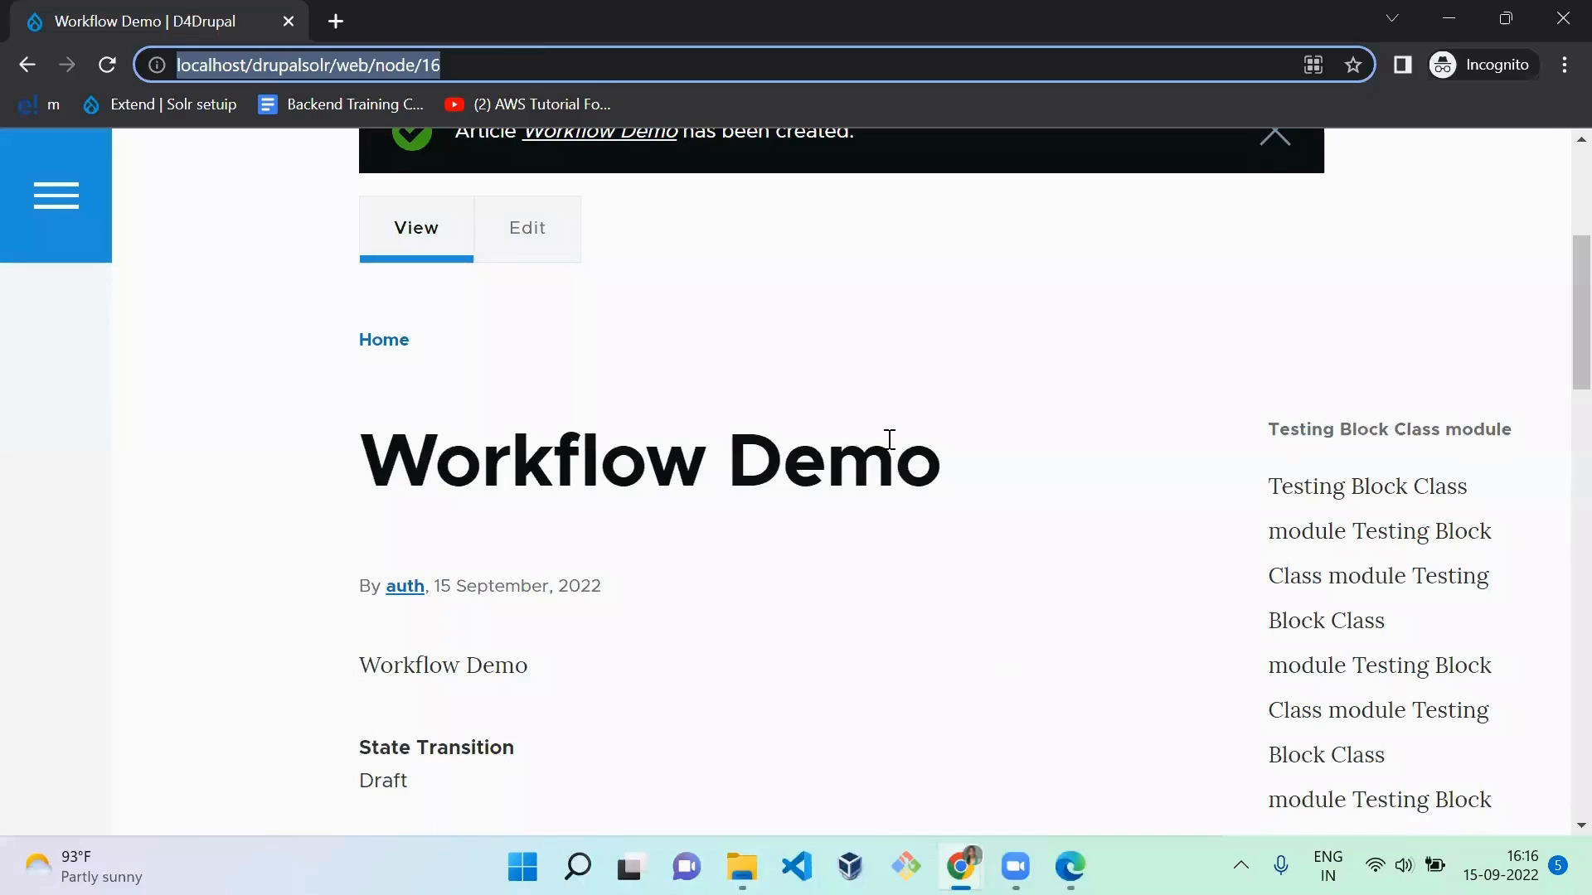
{"action": "left_click", "coordinate": [887, 432]}
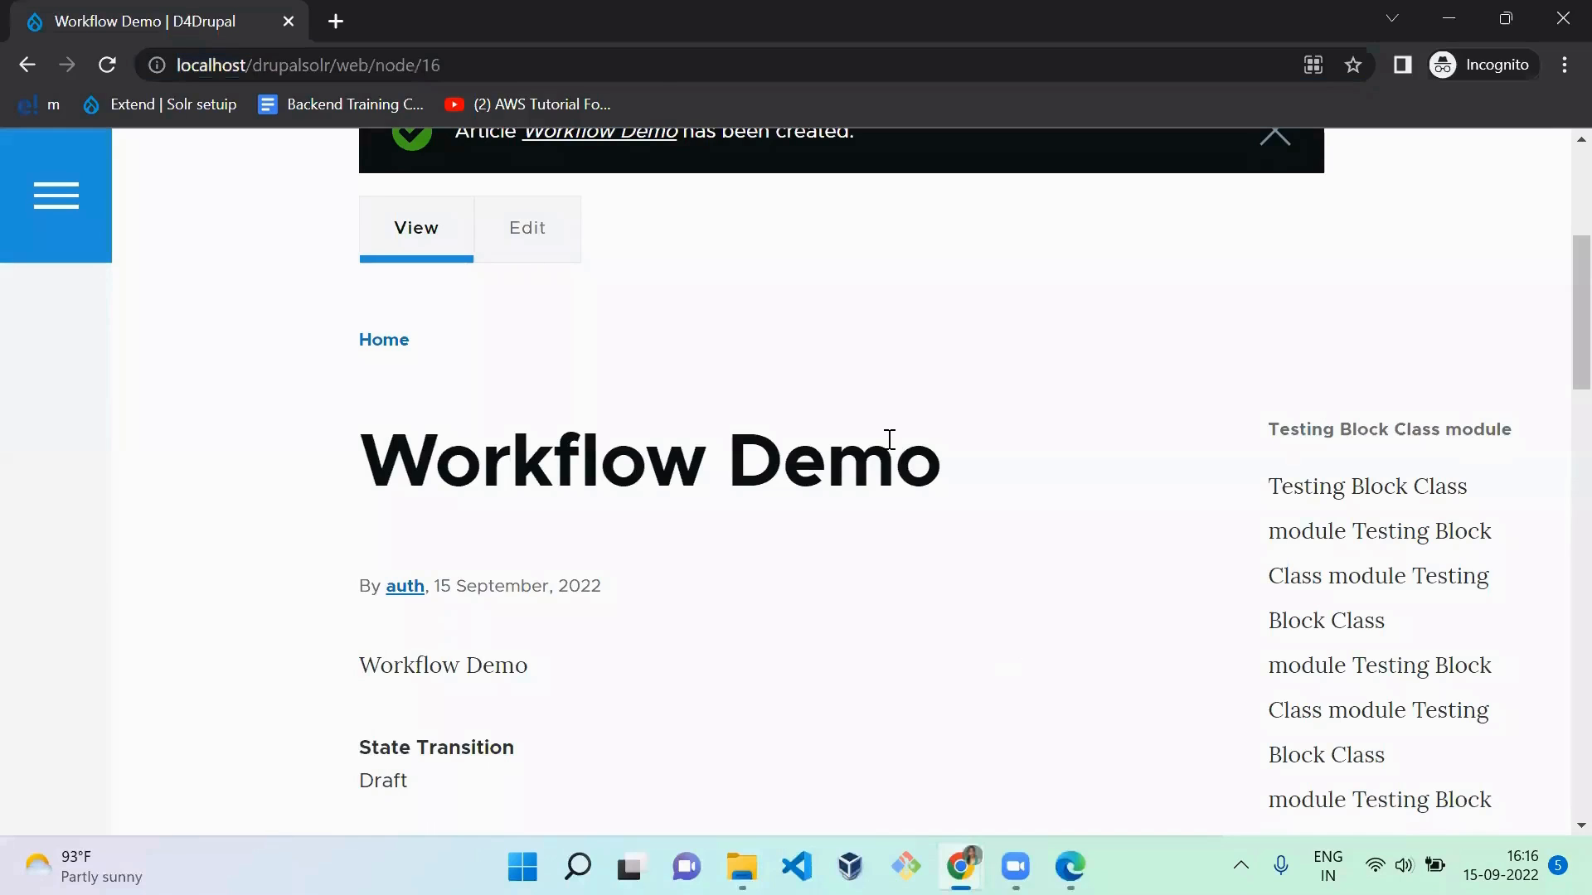
{"action": "scroll", "coordinate": [1558, 346], "scroll_direction": "up", "scroll_amount": 5}
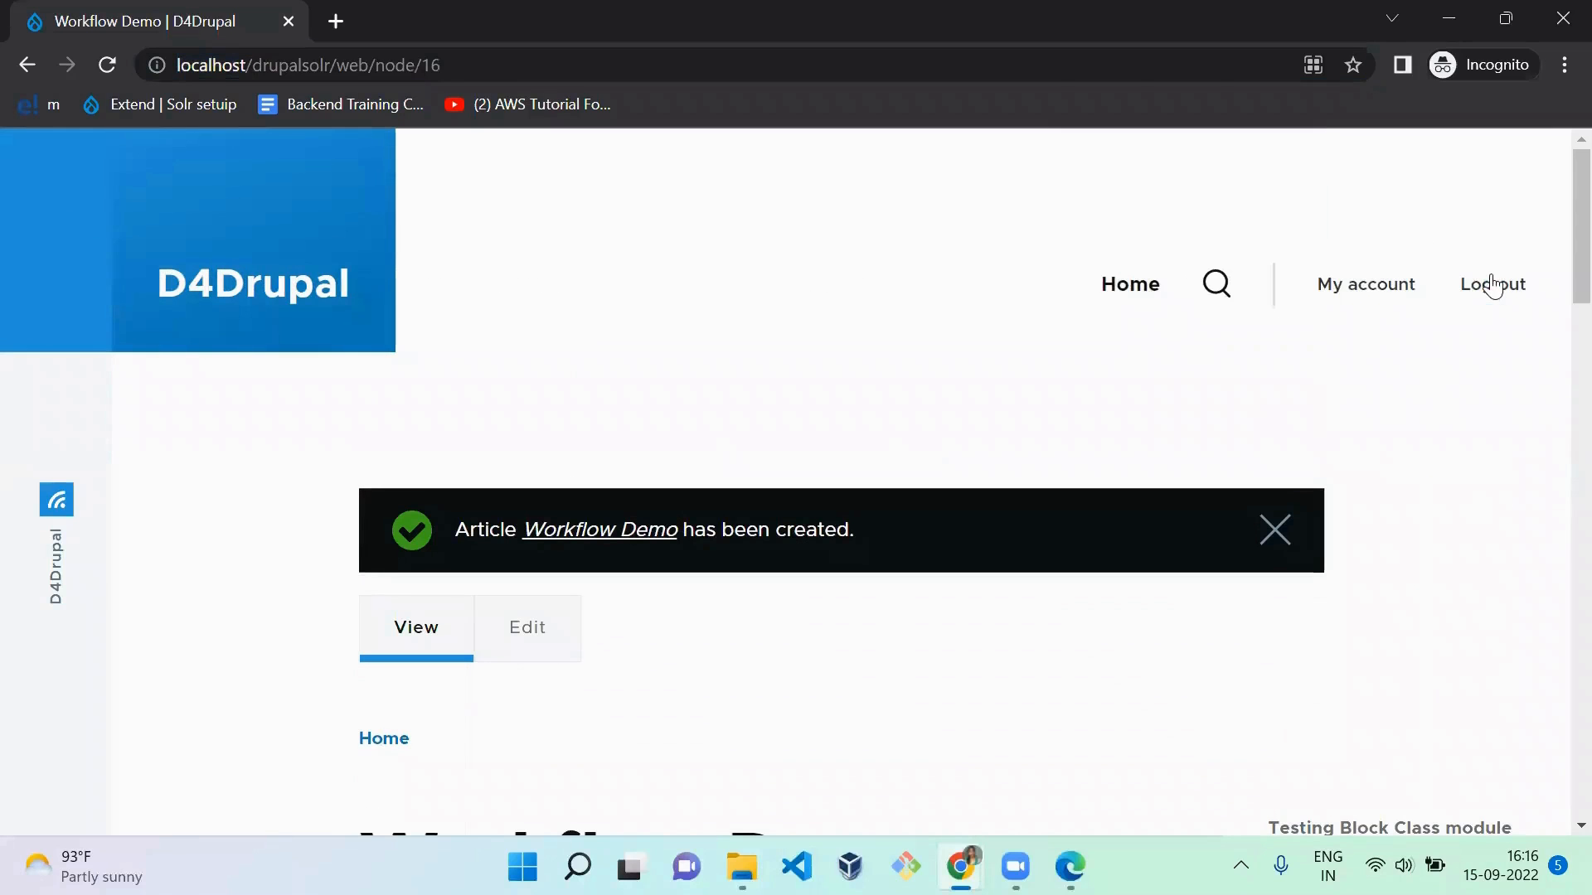
{"action": "left_click", "coordinate": [1492, 286]}
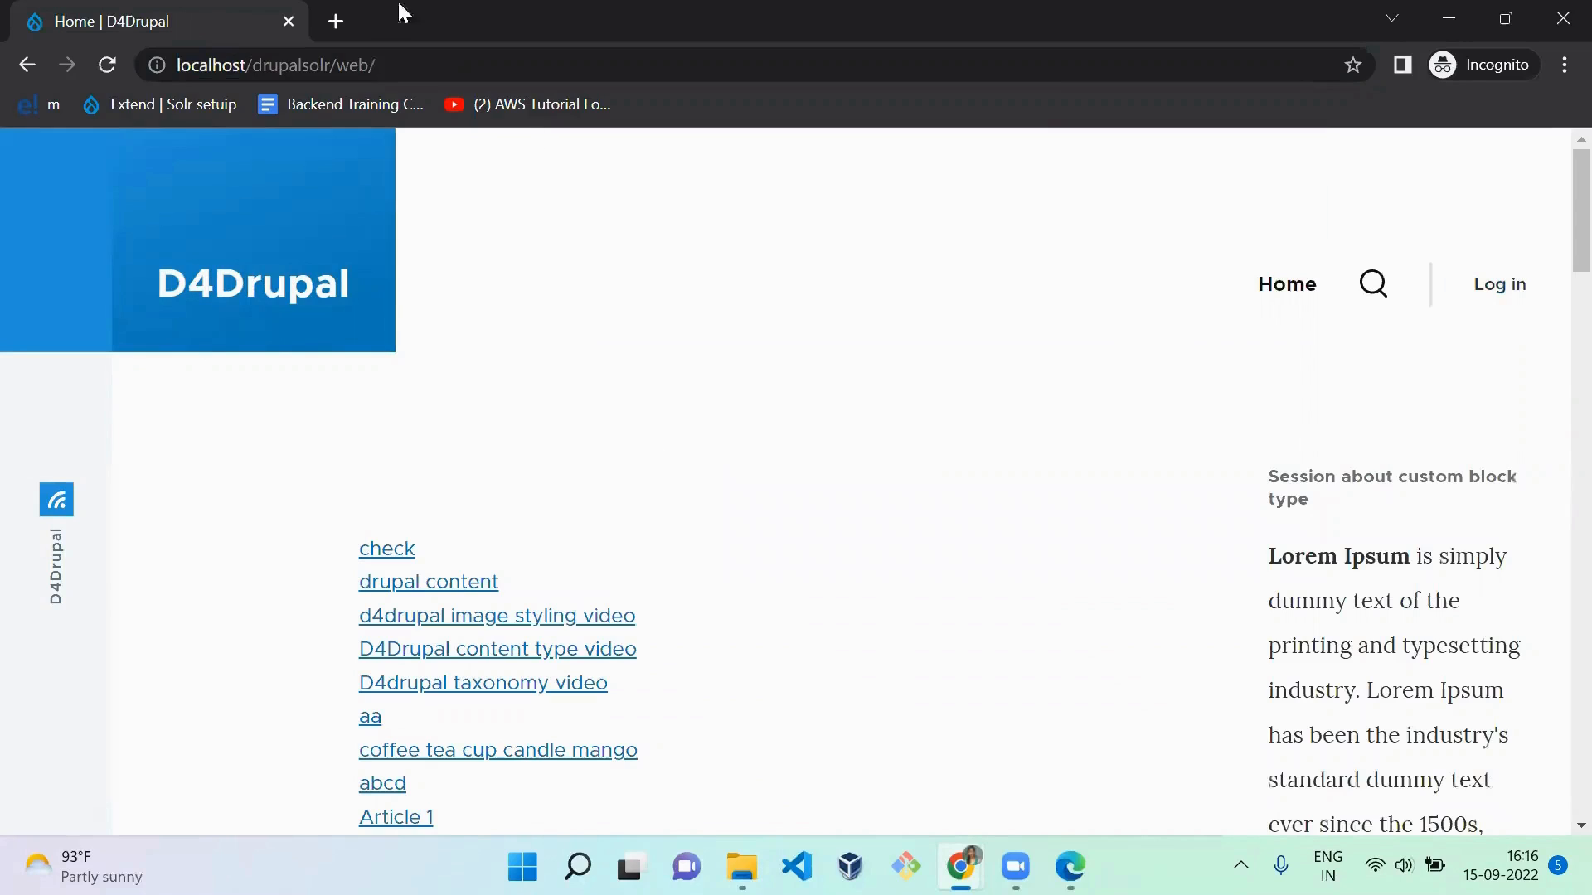
Step: Open localhost/drupalsolr/web/node/16 as an anonymous visitor to check access to the article
{"action": "left_click", "coordinate": [404, 58]}
{"action": "key", "text": "ctrl+v"}
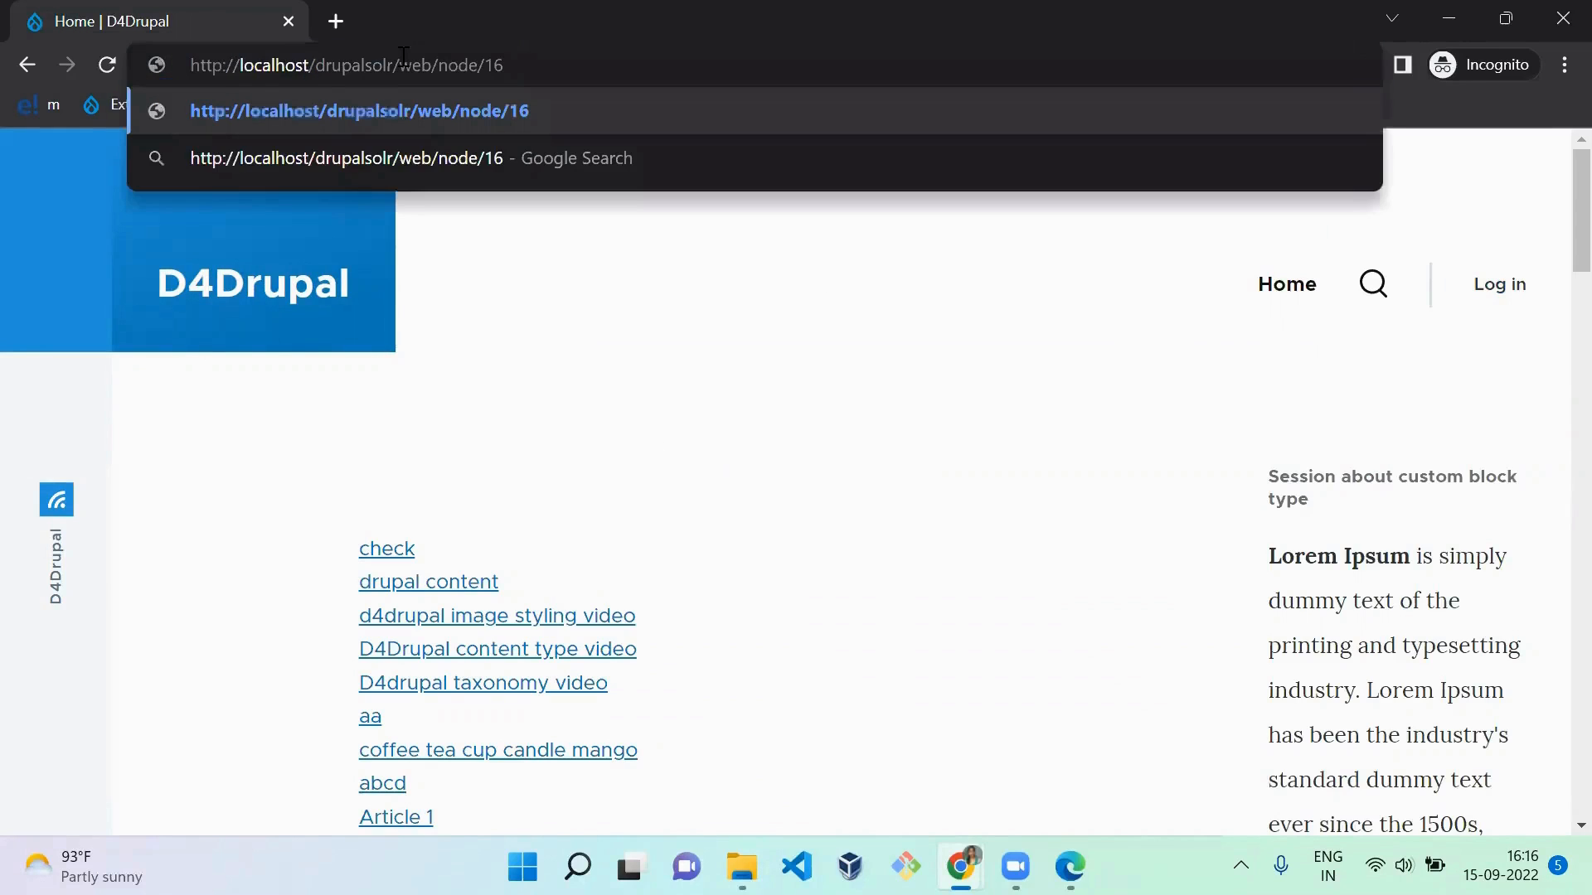
{"action": "key", "text": "Return"}
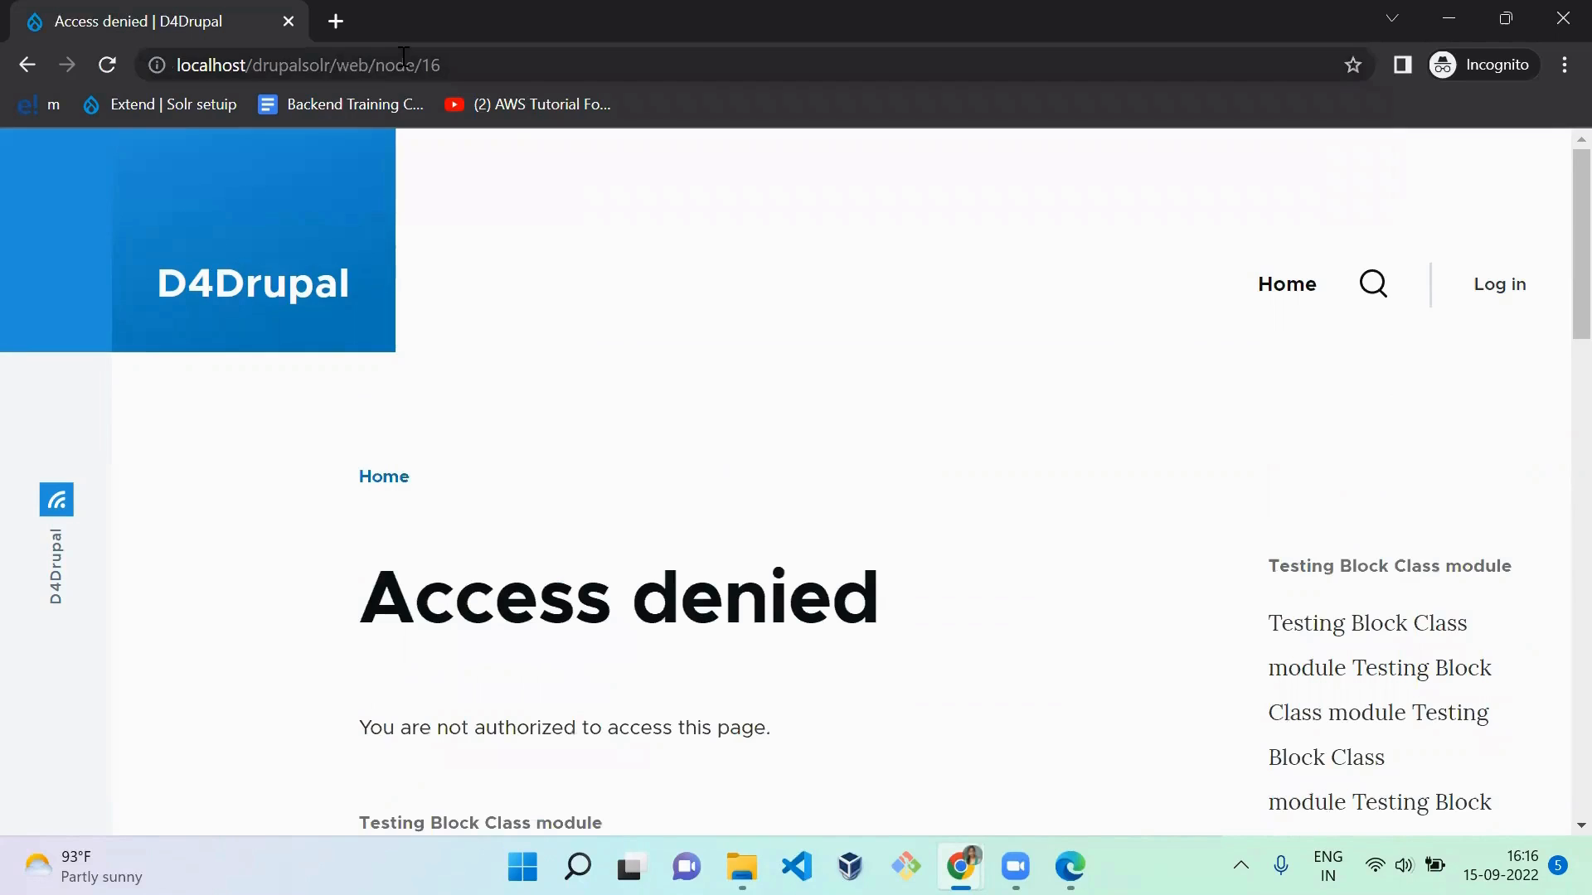
Step: Switch to the admin's Chrome window and open localhost/drupalsolr/web/node/16 in place of the check article
{"action": "key", "text": "alt"}
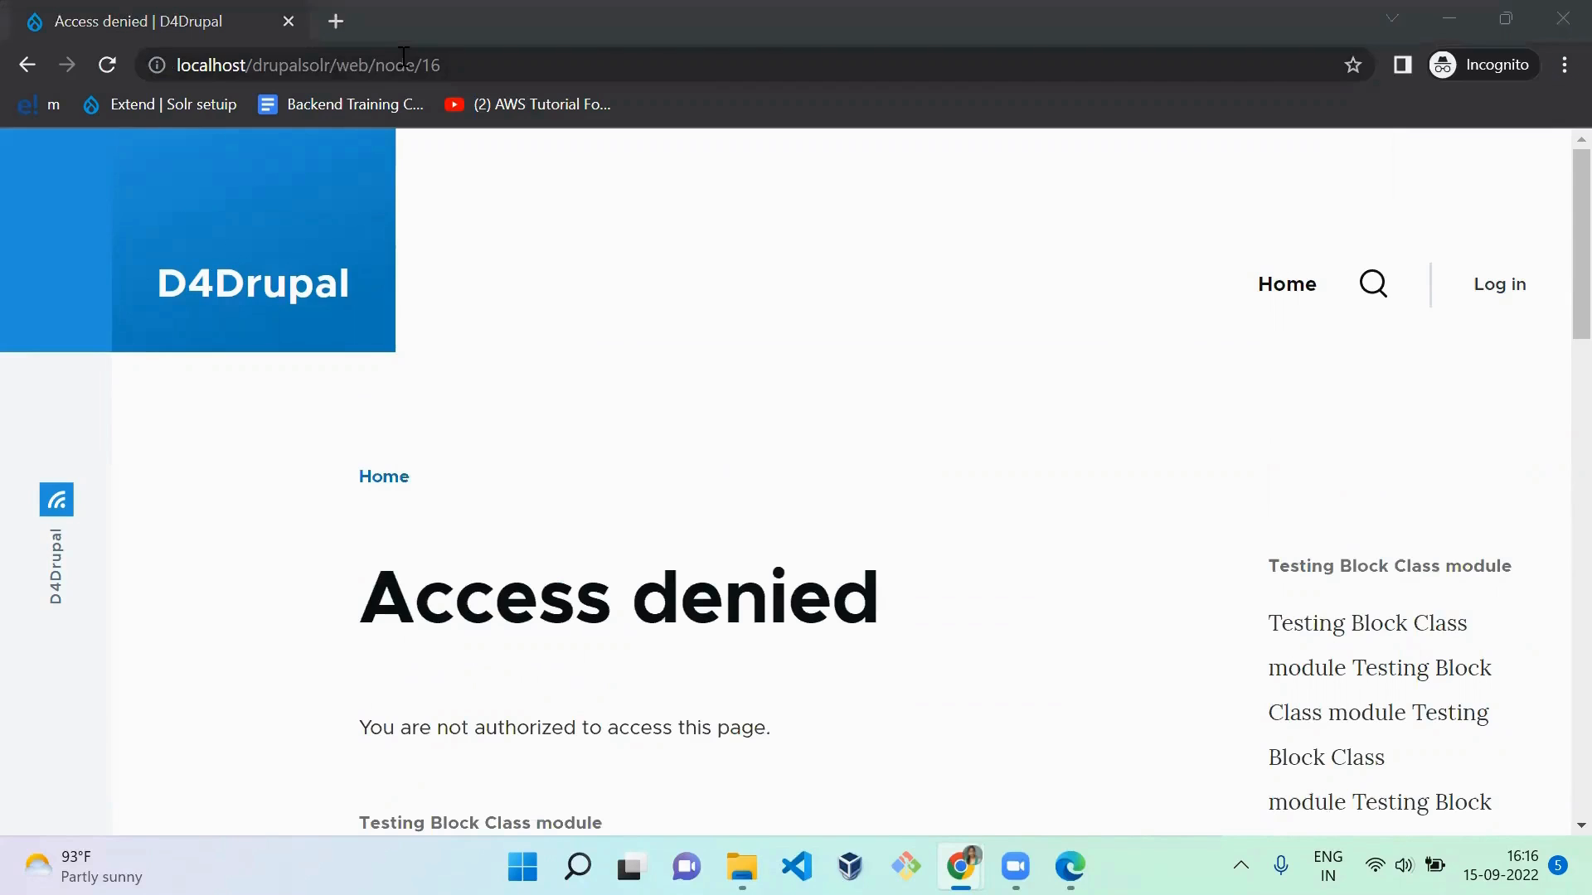
{"action": "key", "text": "alt+Tab"}
{"action": "key", "text": "alt+Tab"}
{"action": "key", "text": "alt+Tab"}
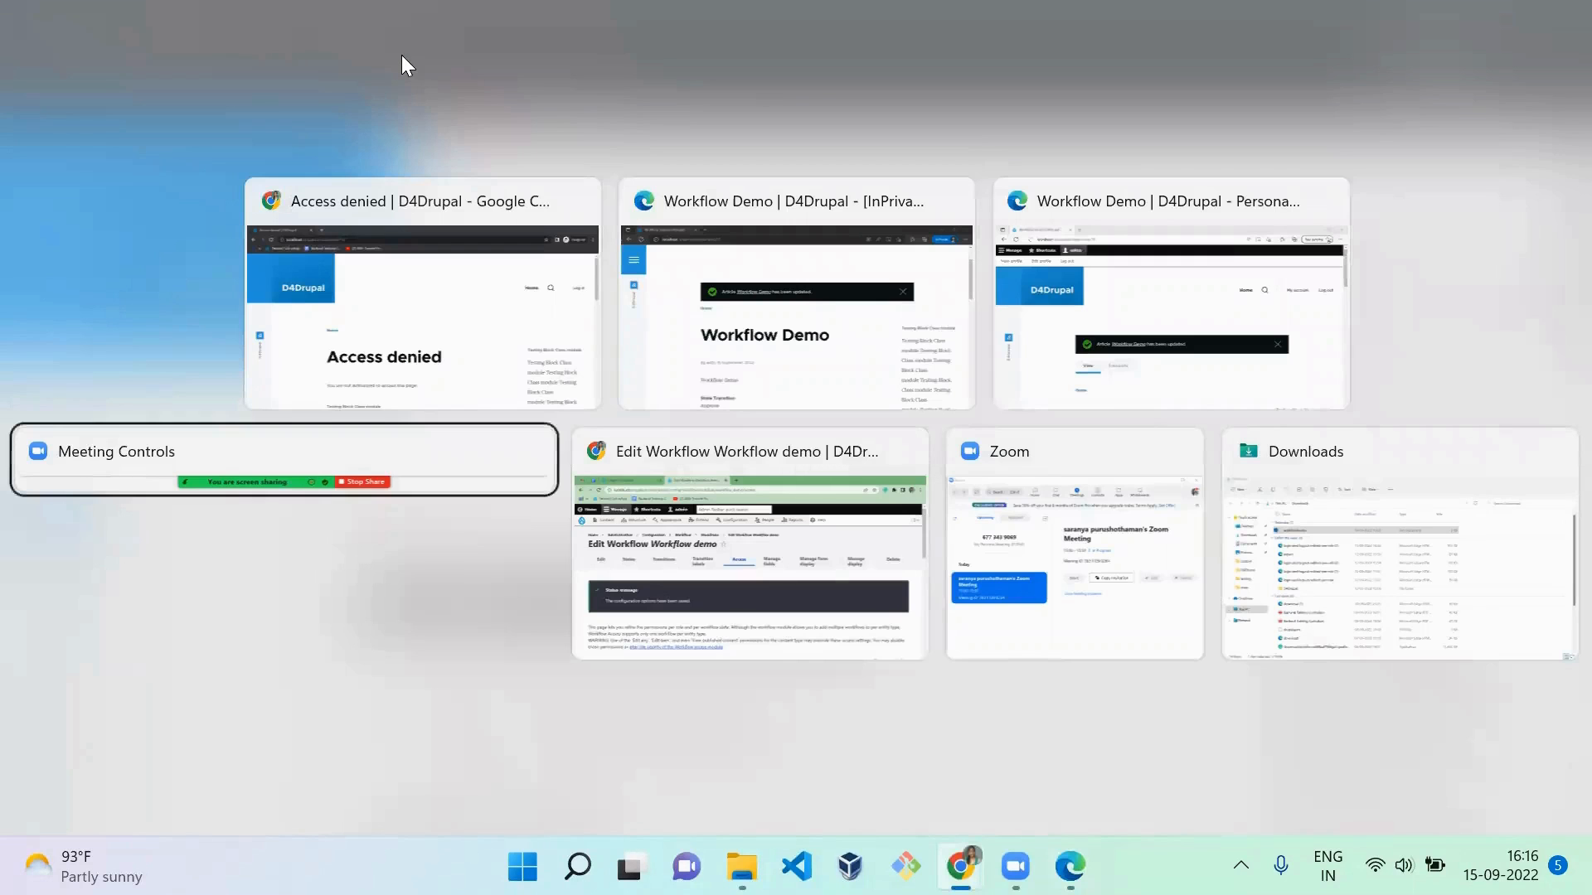
{"action": "key", "text": "alt+Tab"}
{"action": "key", "text": "alt+Tab"}
{"action": "key", "text": "alt+Tab"}
{"action": "key", "text": "alt+Tab"}
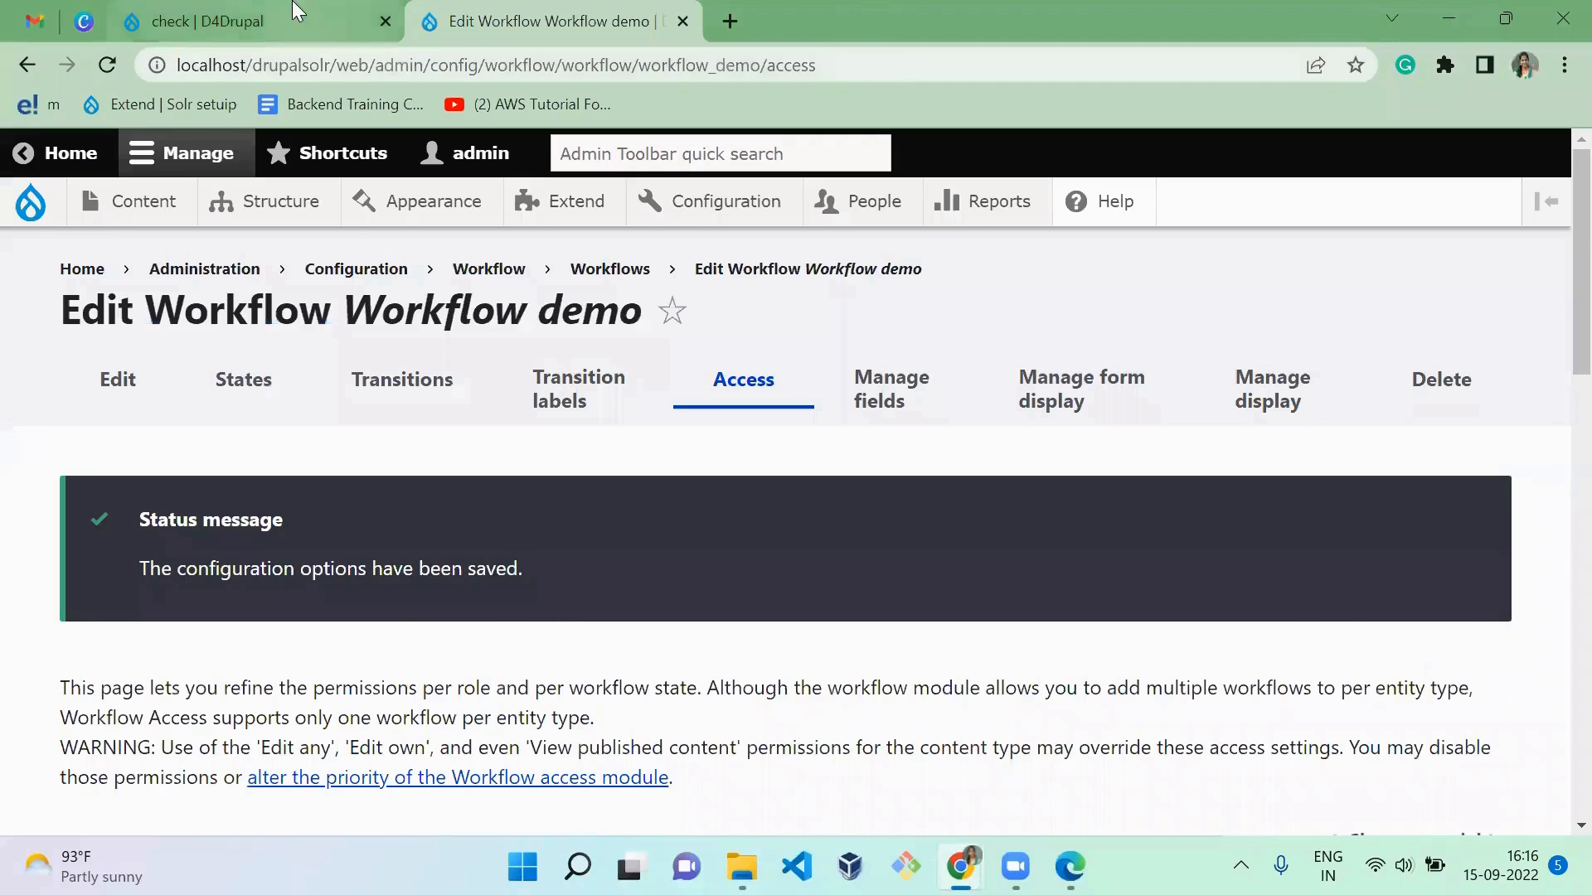
{"action": "left_click", "coordinate": [297, 12]}
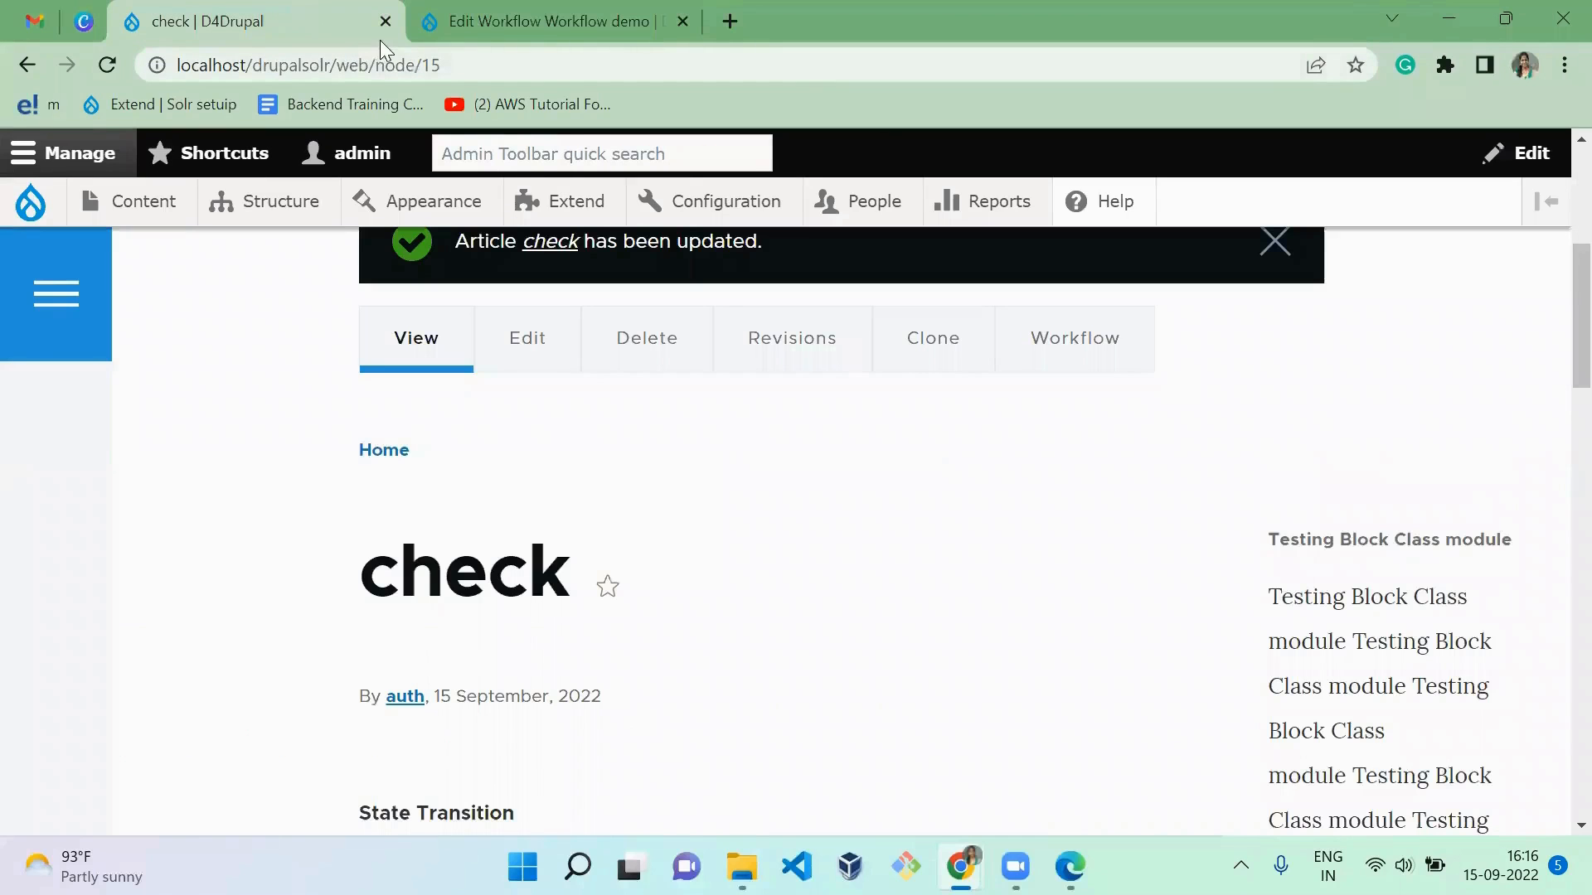
{"action": "left_click", "coordinate": [379, 64]}
{"action": "key", "text": "End"}
{"action": "key", "text": "Return"}
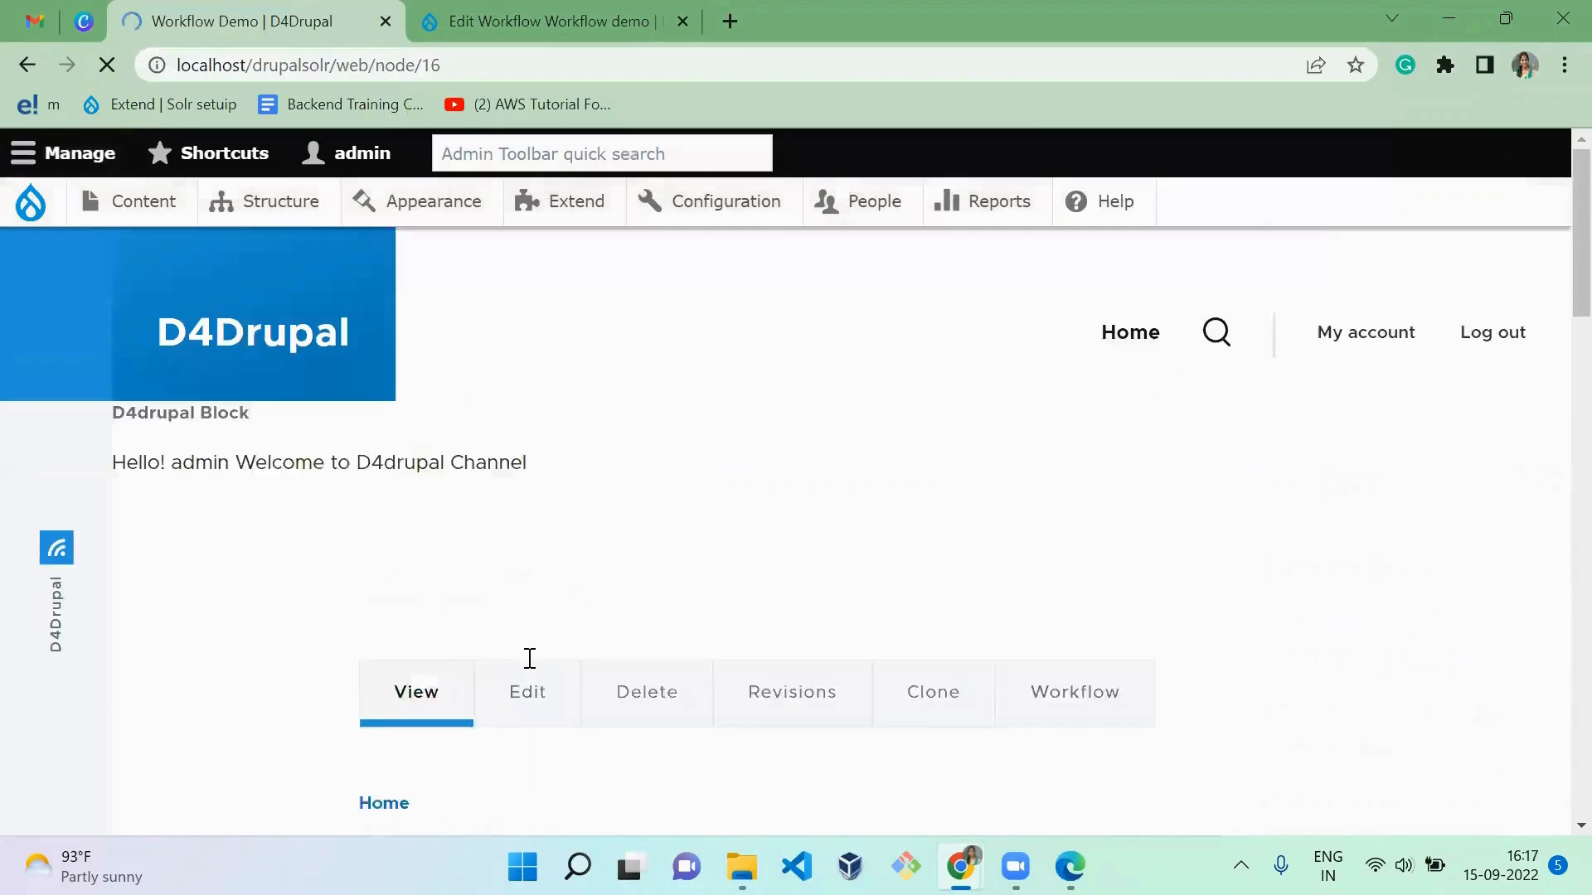
Step: Edit the Workflow Demo article as admin, change its state to Approve to Publish with immediate scheduling, and save it
{"action": "scroll", "coordinate": [663, 572], "scroll_direction": "down", "scroll_amount": 4}
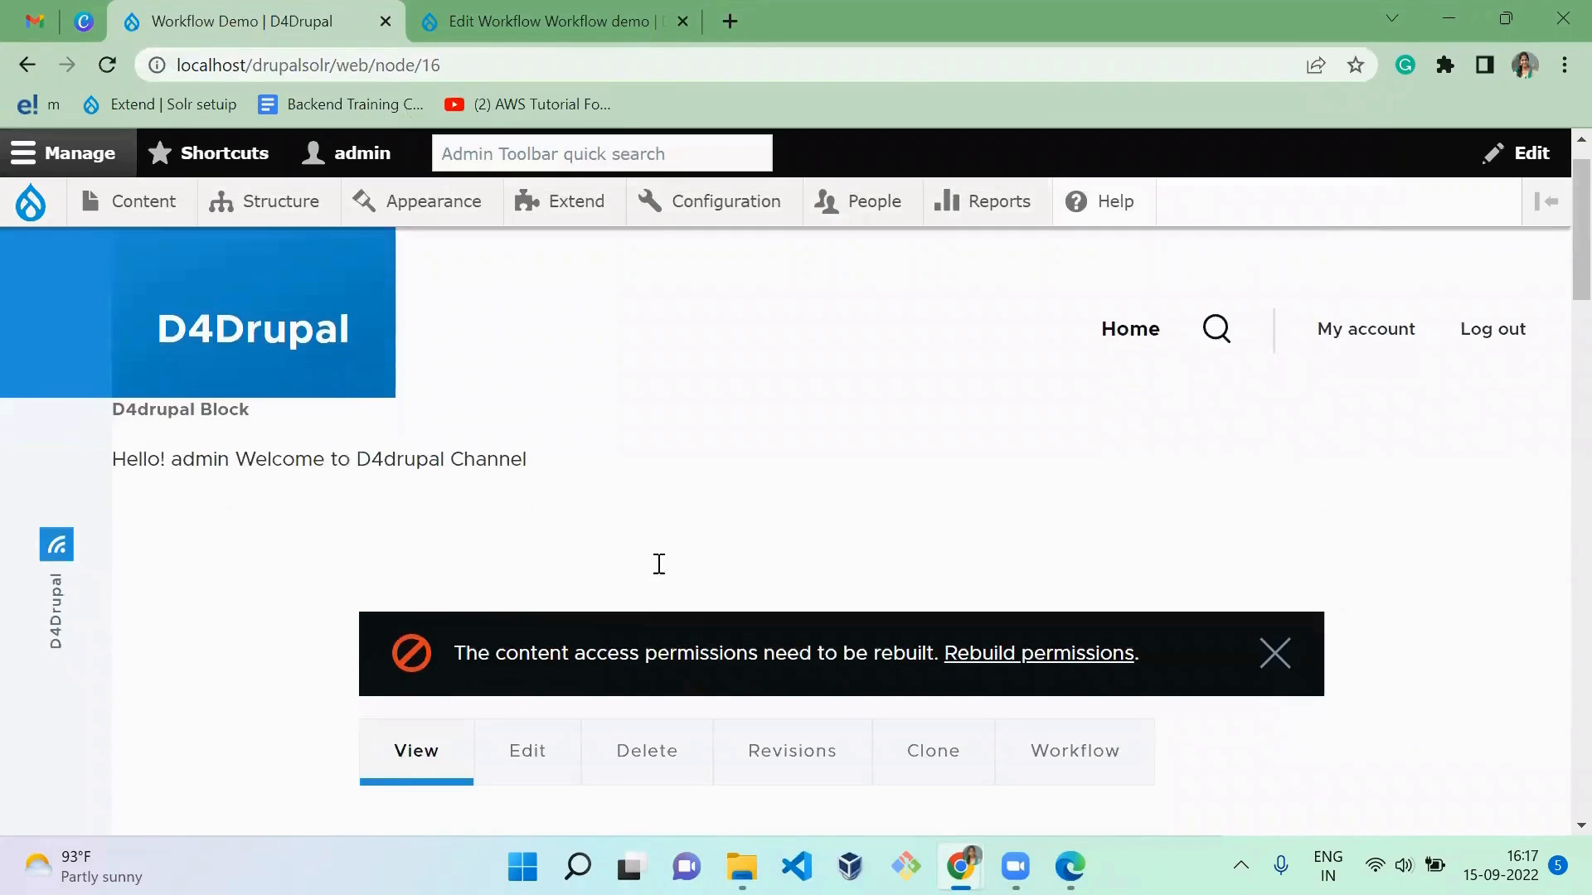
{"action": "left_click", "coordinate": [517, 515]}
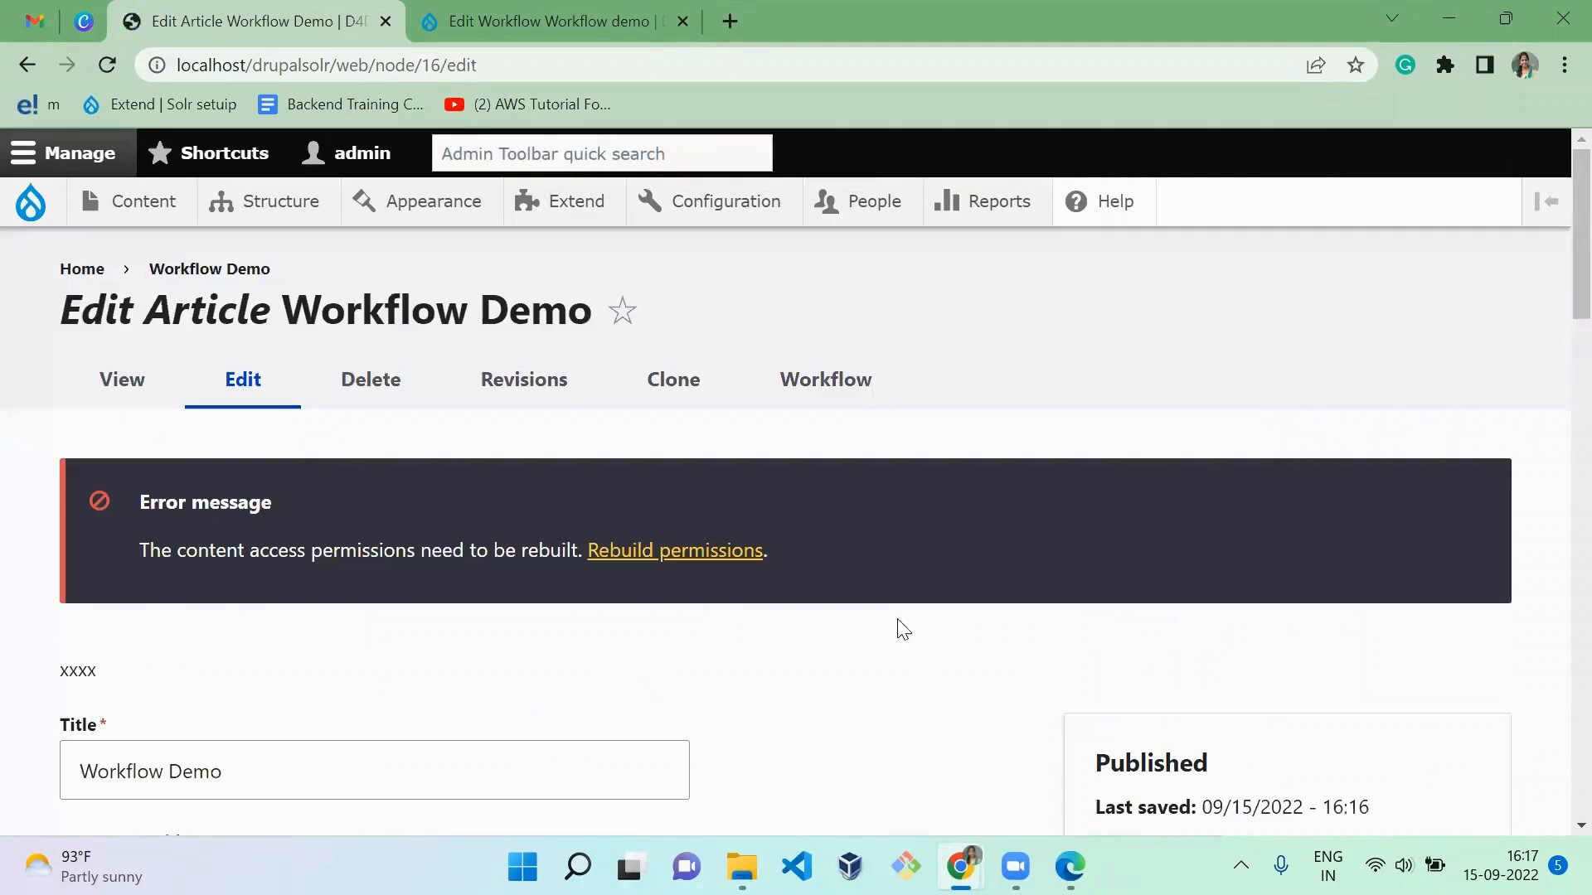
{"action": "left_click_drag", "start_coordinate": [1575, 238], "coordinate": [1553, 636]}
{"action": "scroll", "coordinate": [1557, 645], "scroll_direction": "up", "scroll_amount": 2}
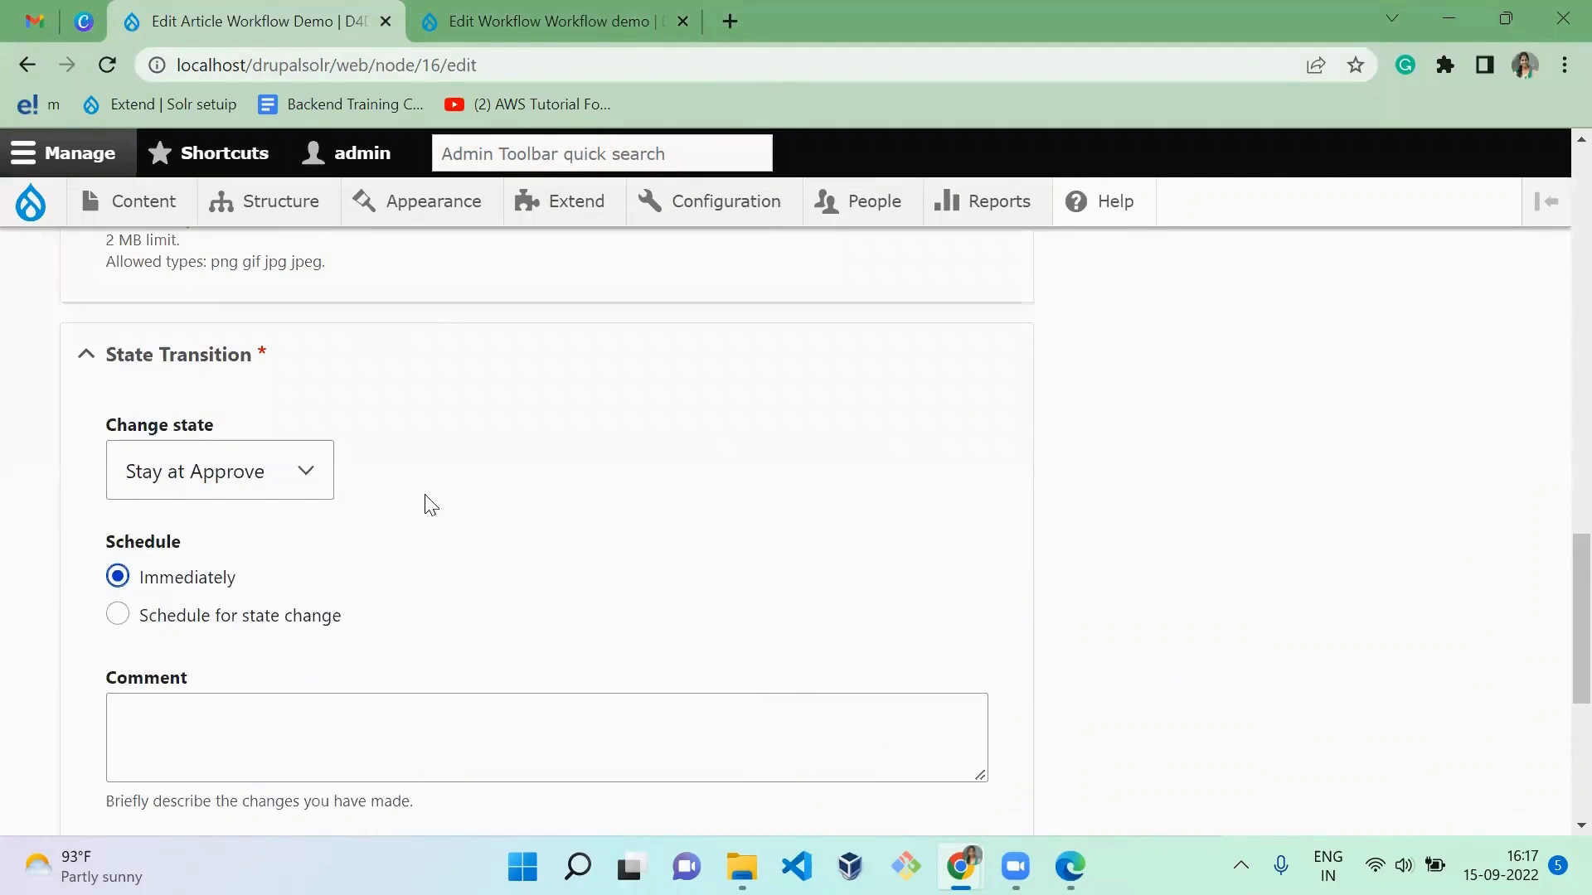
{"action": "right_click", "coordinate": [330, 480]}
{"action": "left_click", "coordinate": [330, 479]}
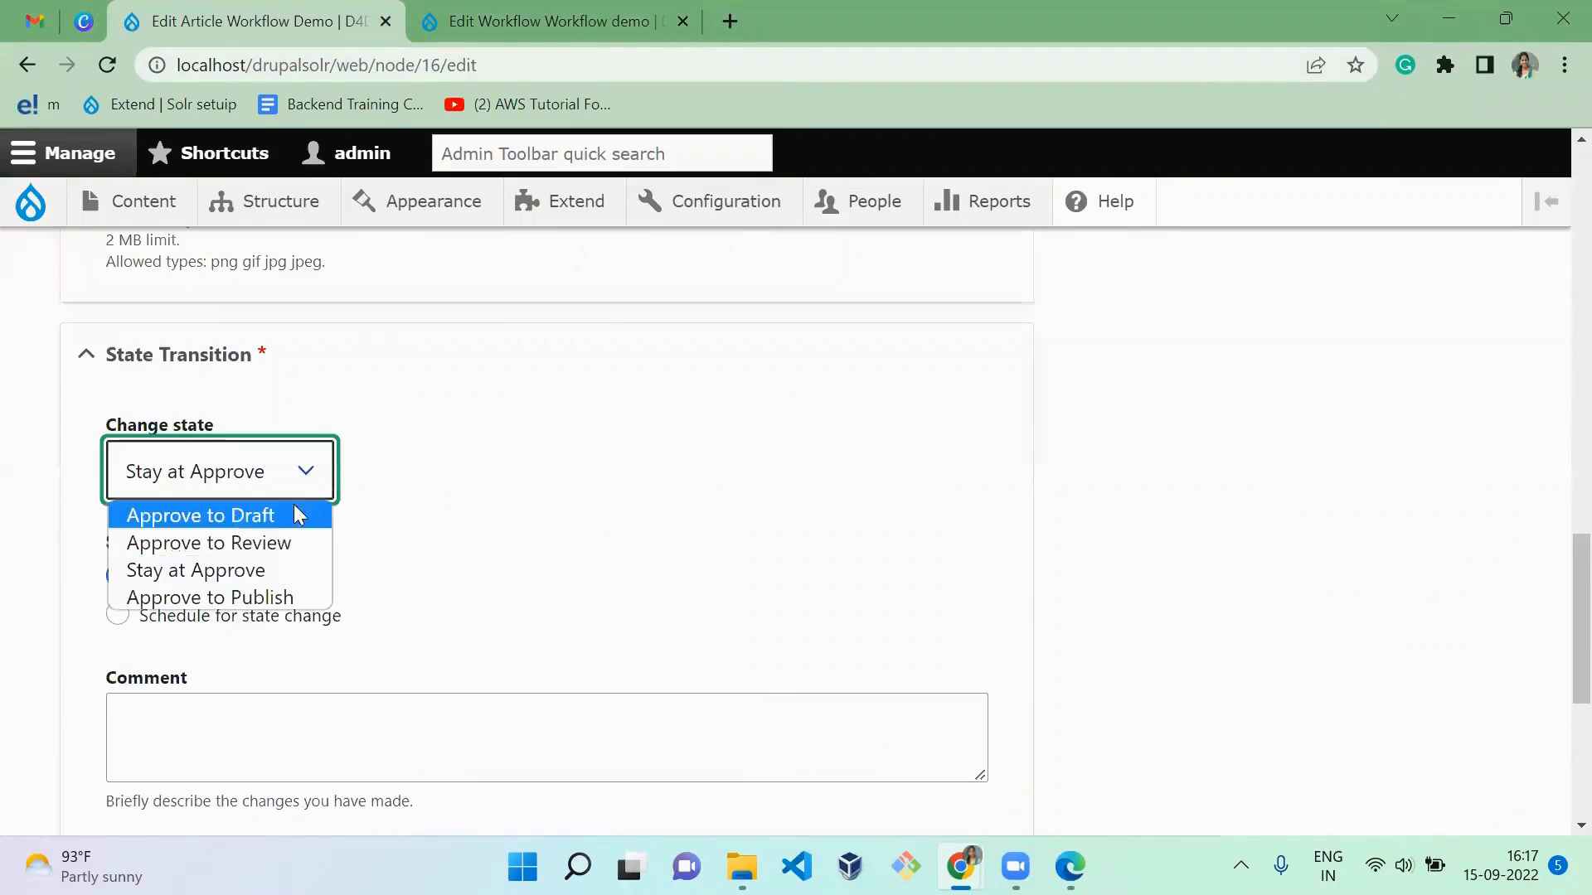
{"action": "left_click", "coordinate": [221, 596]}
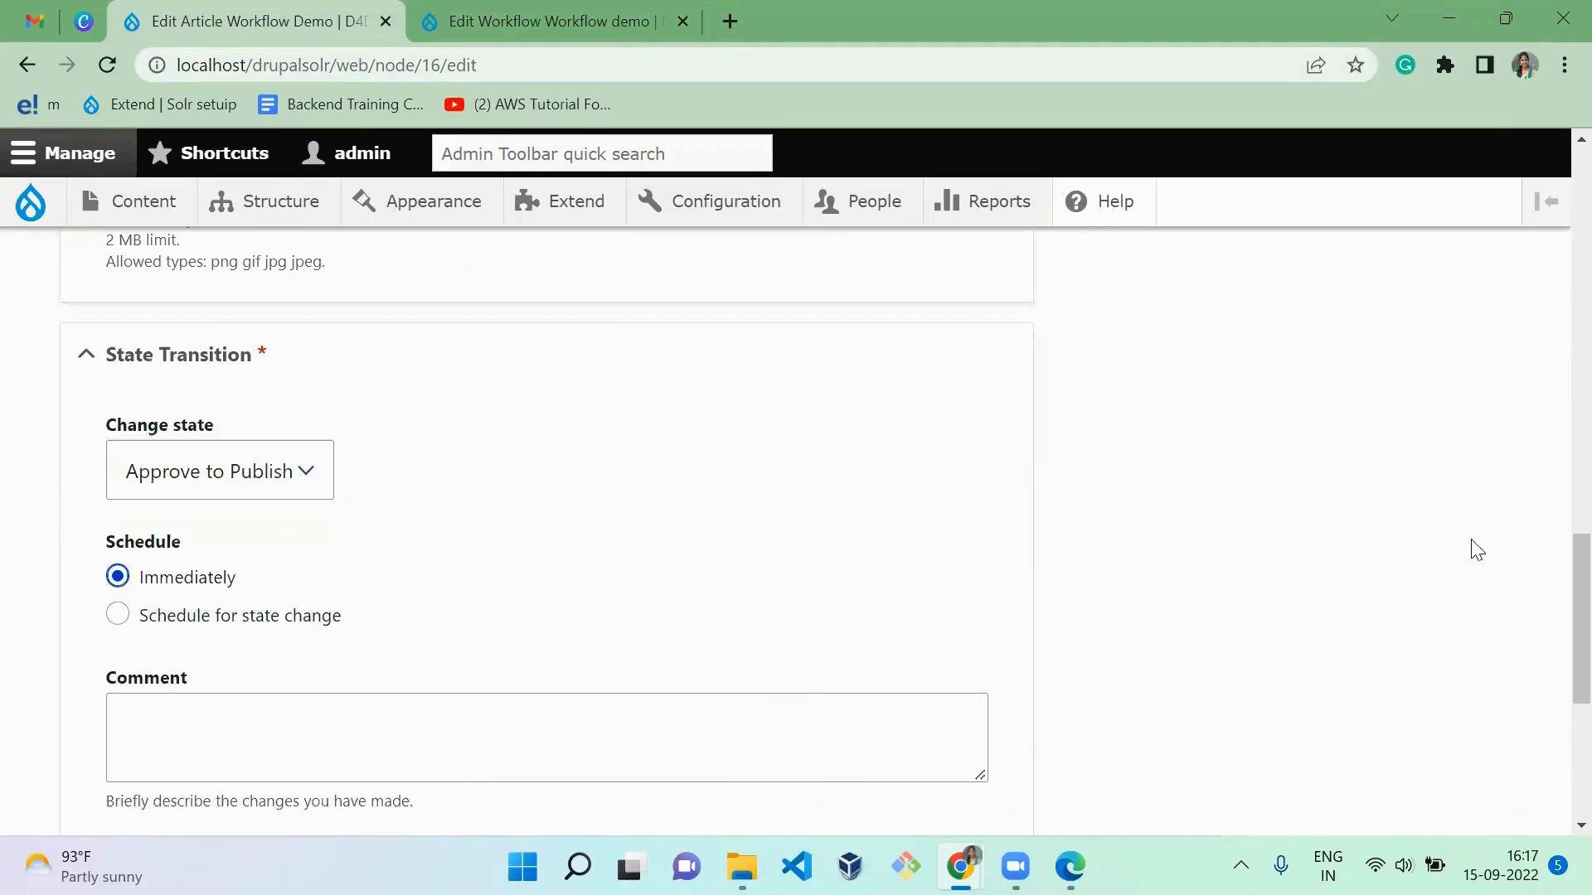
{"action": "left_click_drag", "start_coordinate": [1580, 607], "coordinate": [1580, 725]}
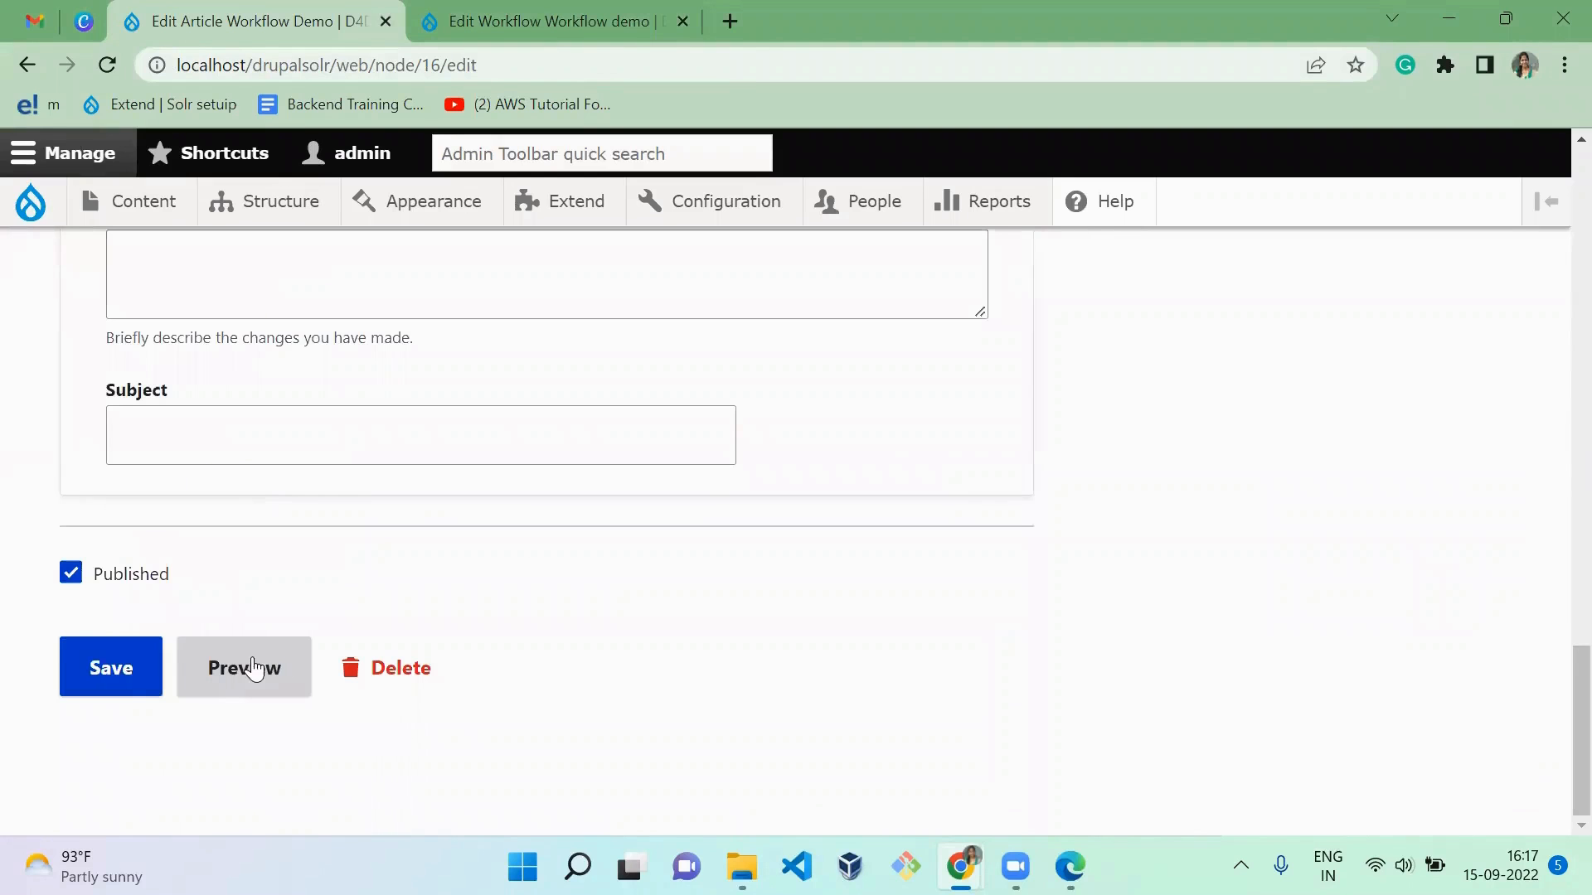
{"action": "left_click", "coordinate": [133, 678]}
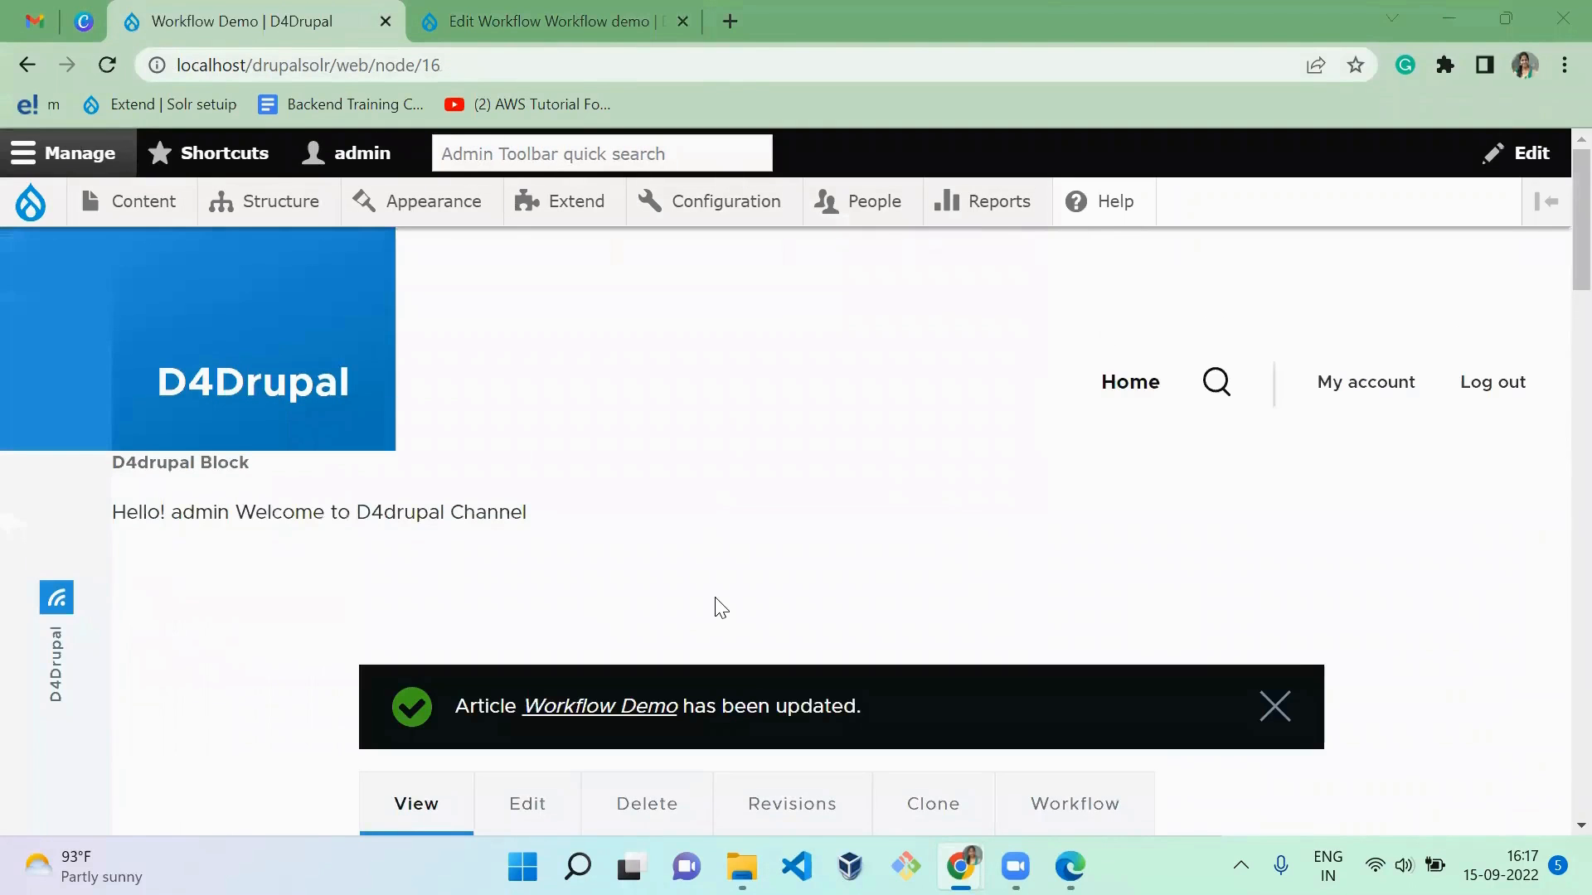
Step: Reload the article in the logged-out incognito window to check anonymous access to it
{"action": "key", "text": "alt+Tab"}
{"action": "key", "text": "alt+Tab"}
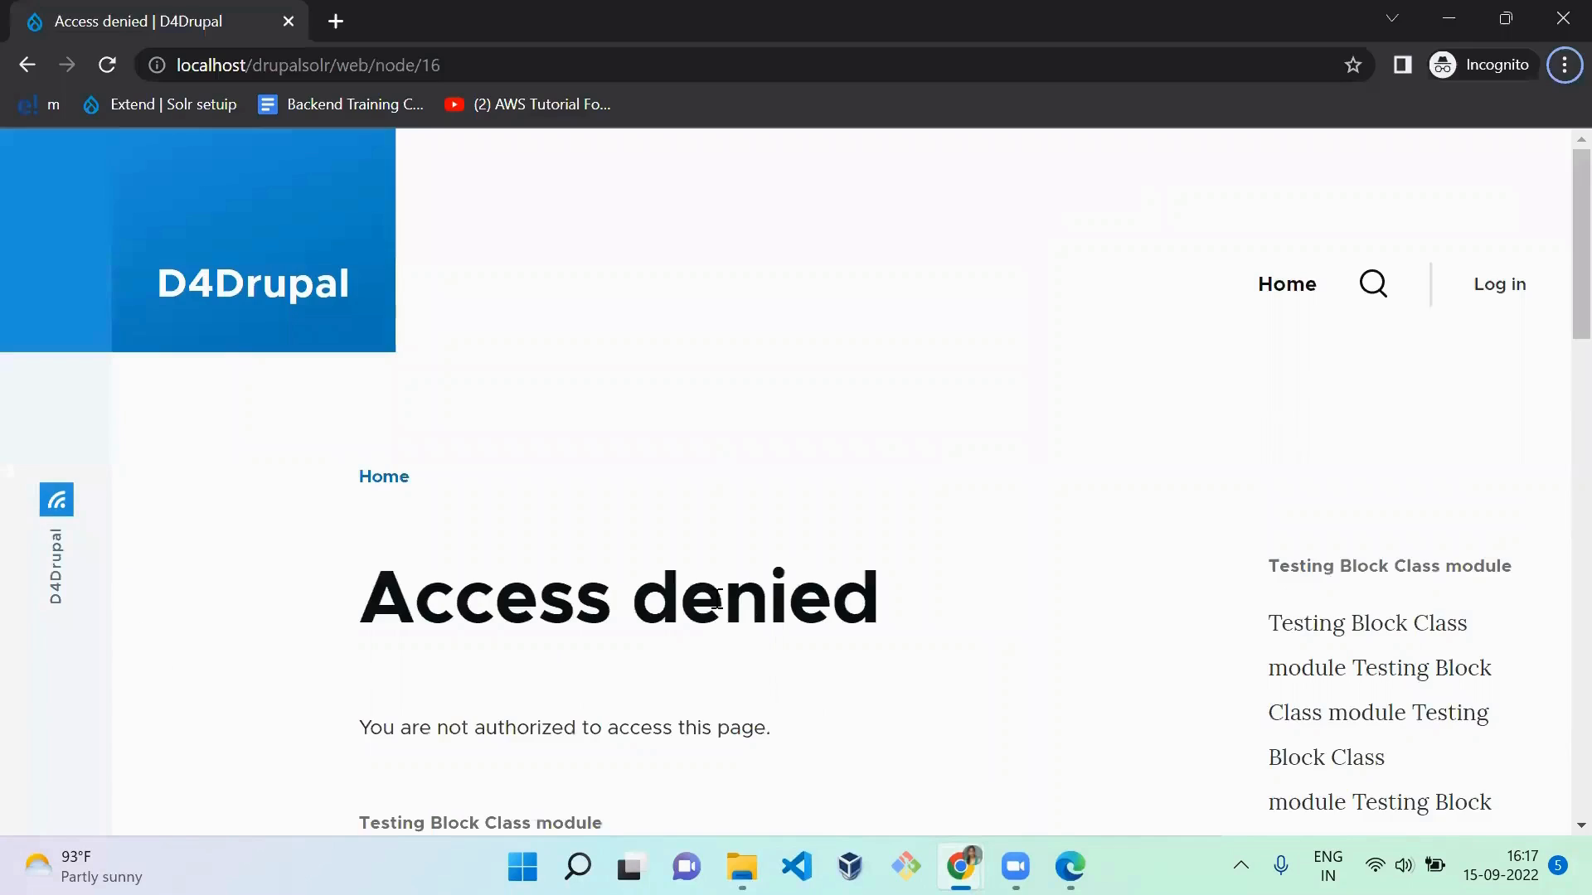
{"action": "key", "text": "F5"}
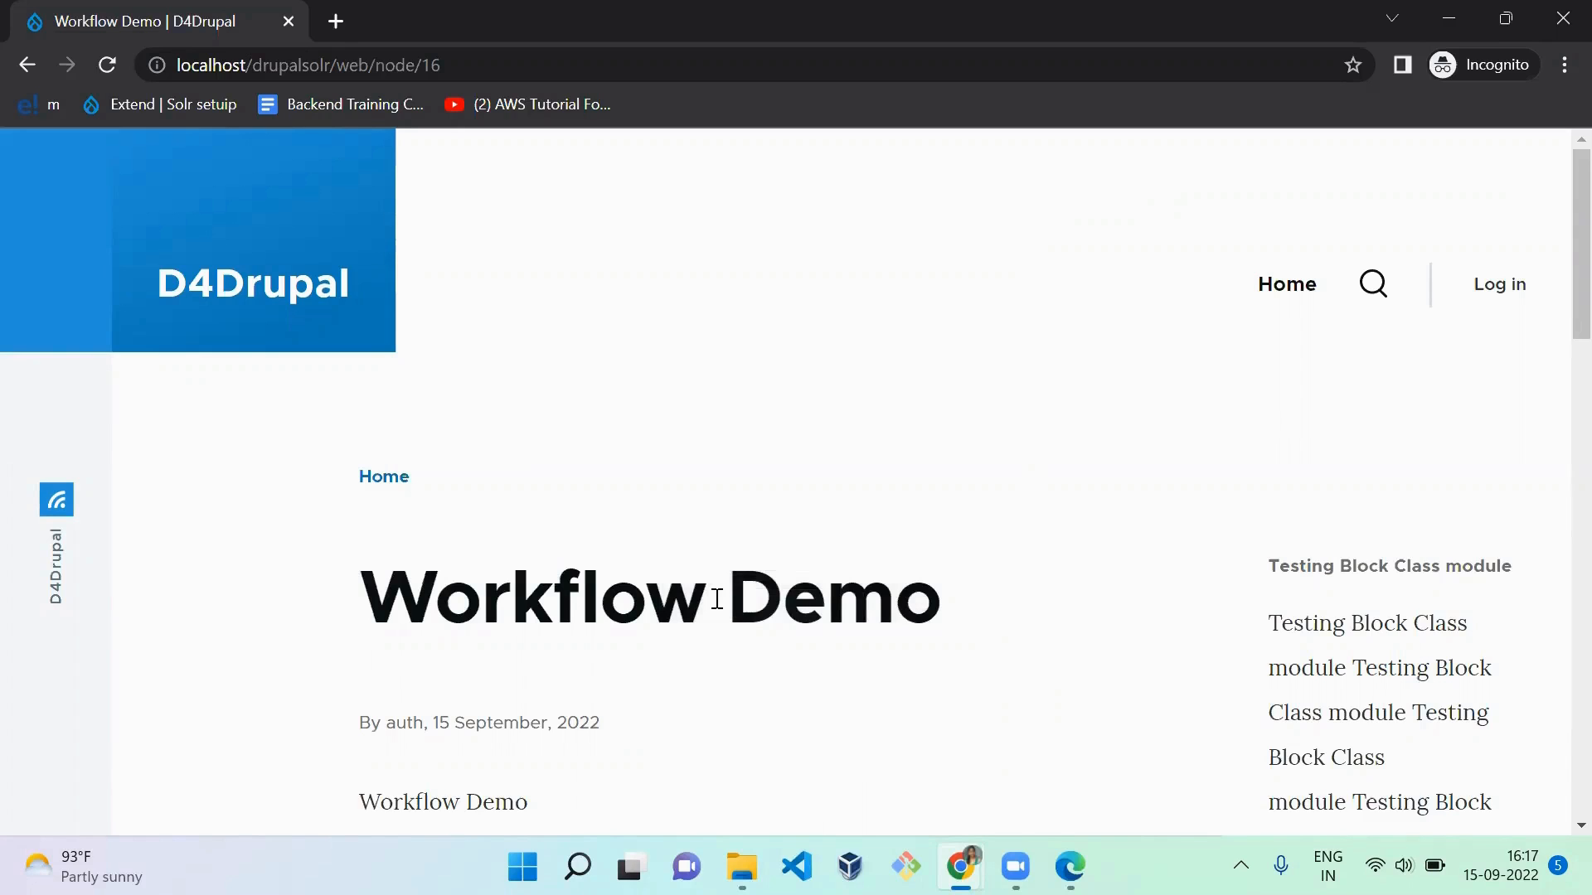
Step: Return to the admin's window and open the permissions of the Content editor role
{"action": "key", "text": "alt+Tab"}
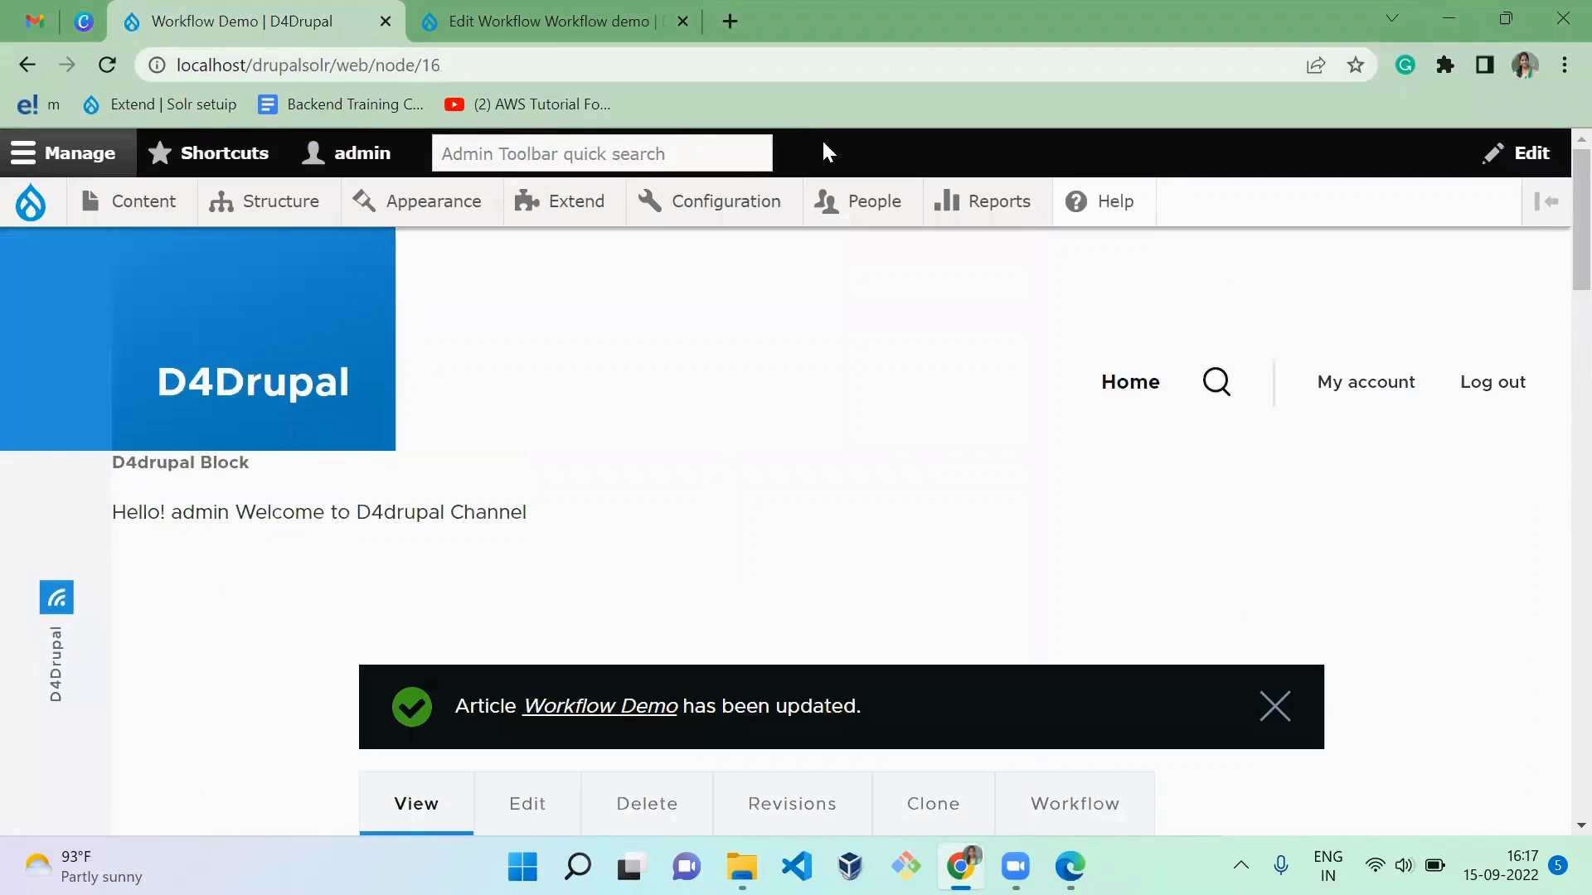
{"action": "mouse_move", "coordinate": [833, 222]}
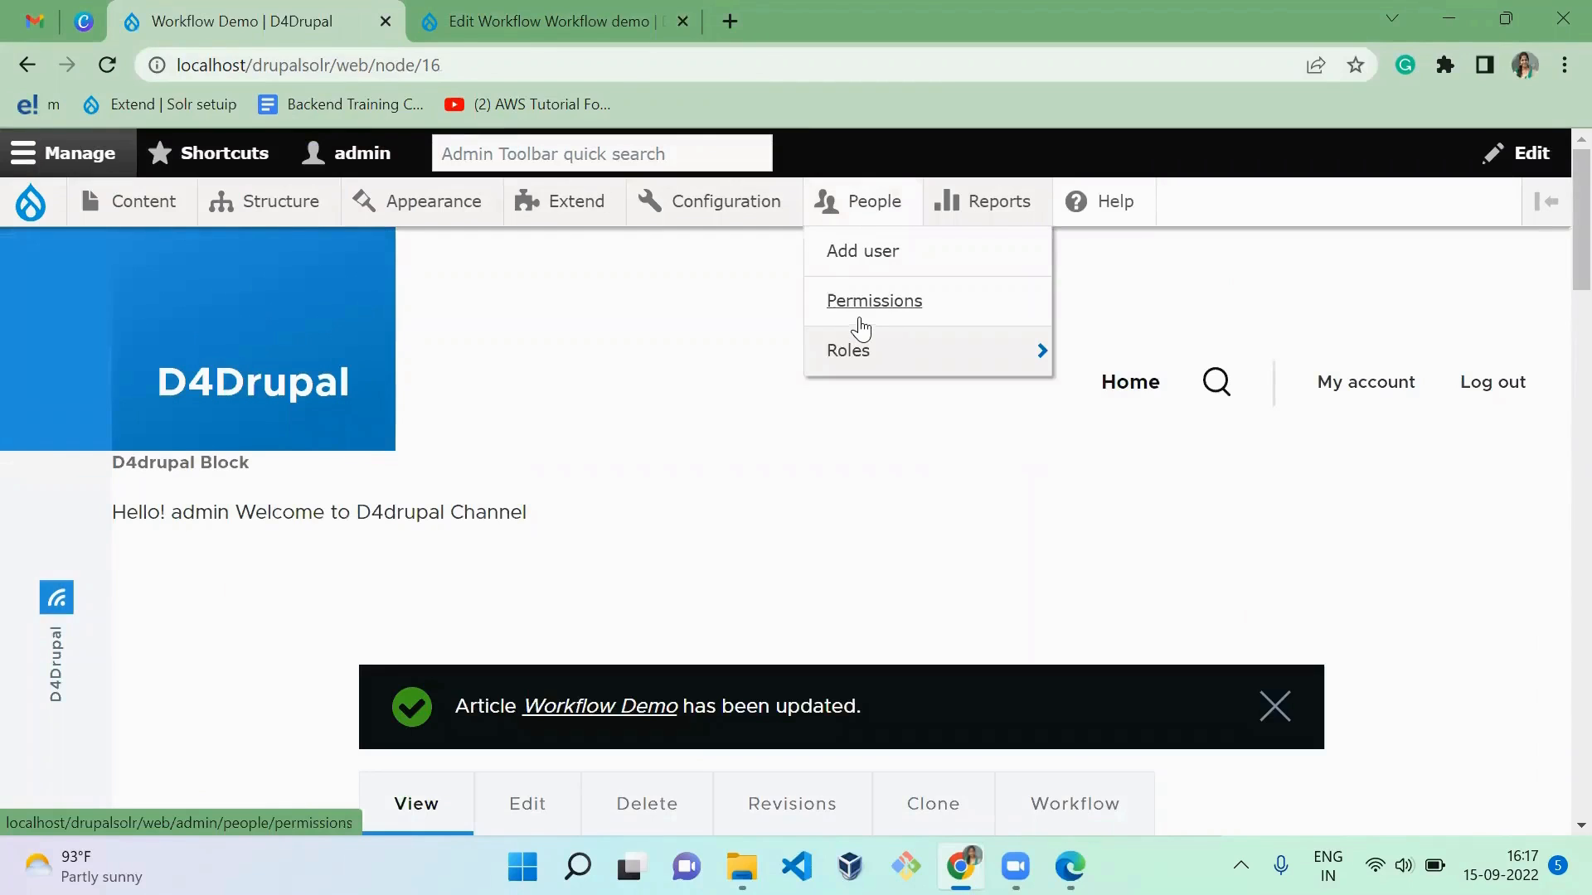
{"action": "mouse_move", "coordinate": [977, 356]}
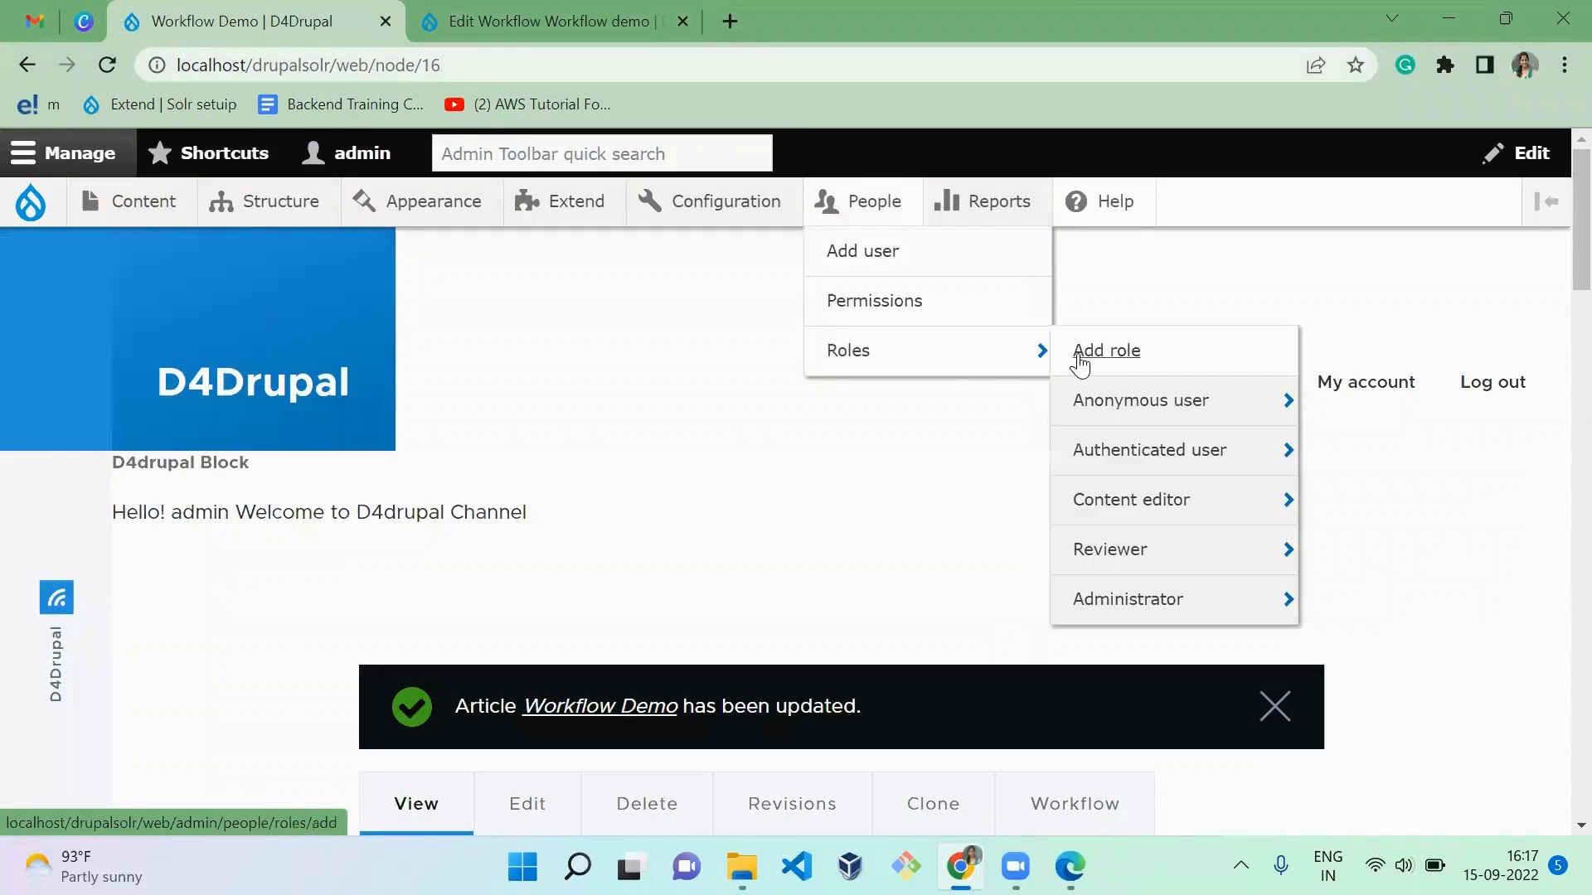
{"action": "mouse_move", "coordinate": [1124, 508]}
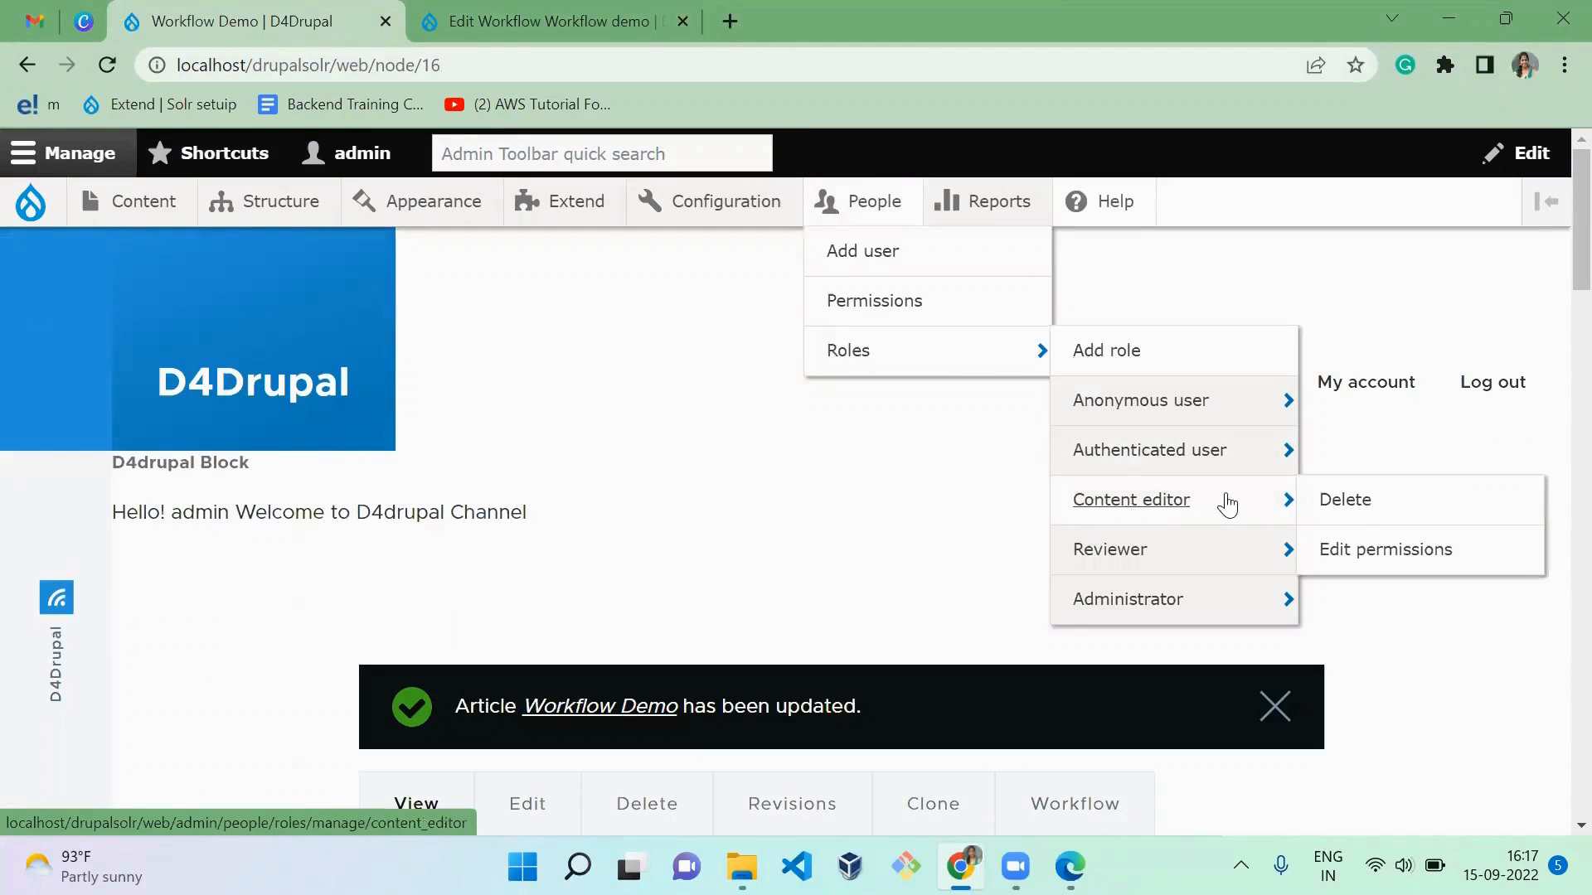
{"action": "left_click", "coordinate": [1356, 549]}
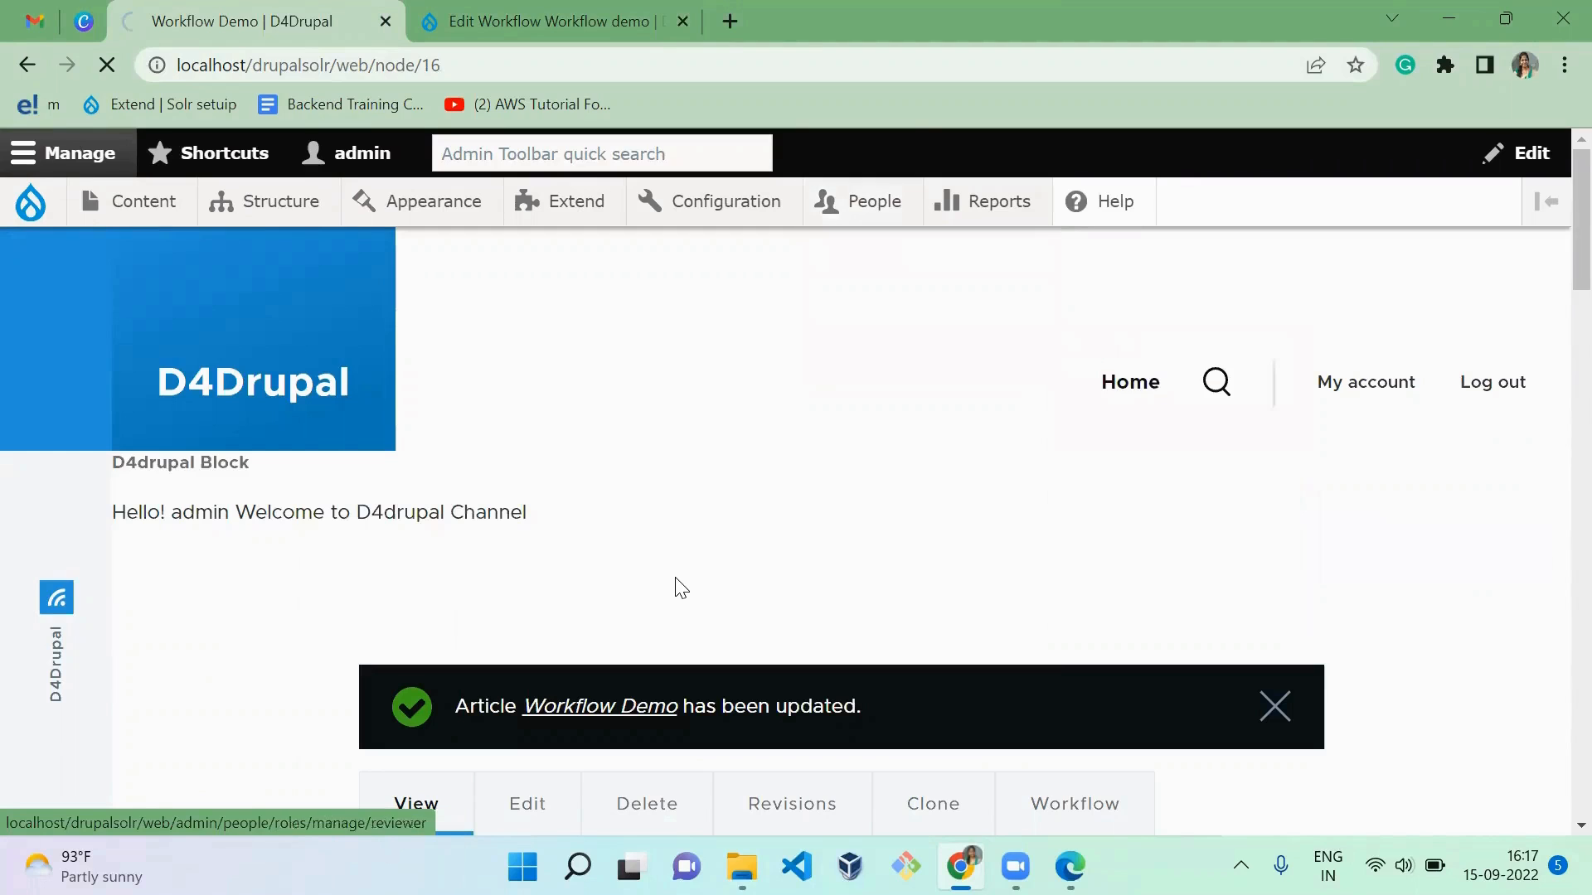
Step: Close the reviewer's InPrivate window and return to the Content editor permissions in the admin's window
{"action": "key", "text": "alt+Tab"}
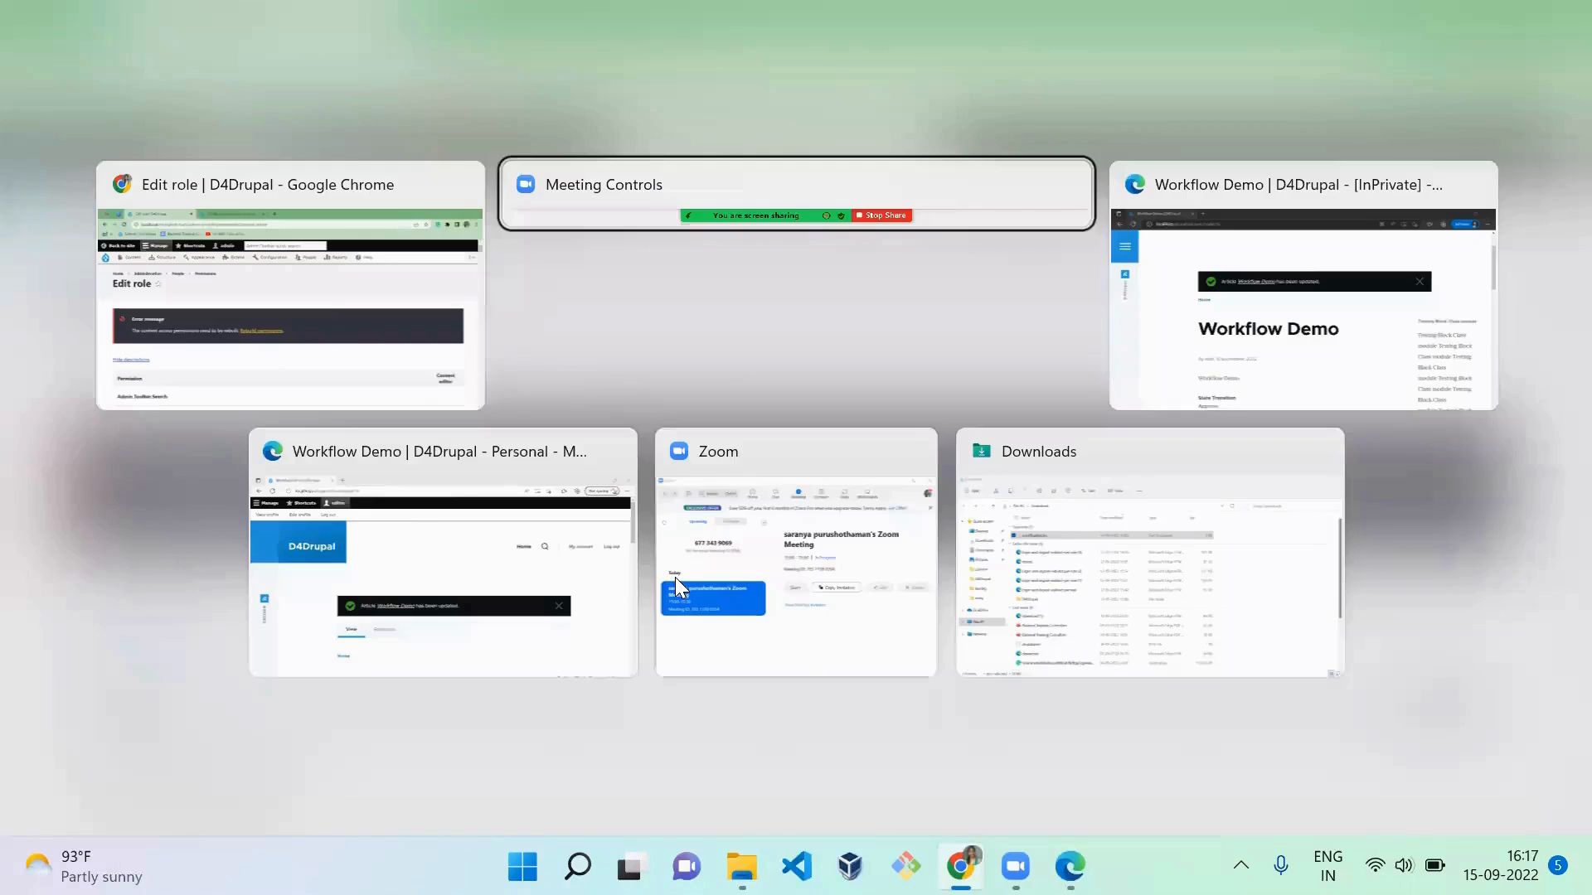
{"action": "left_click", "coordinate": [1563, 19]}
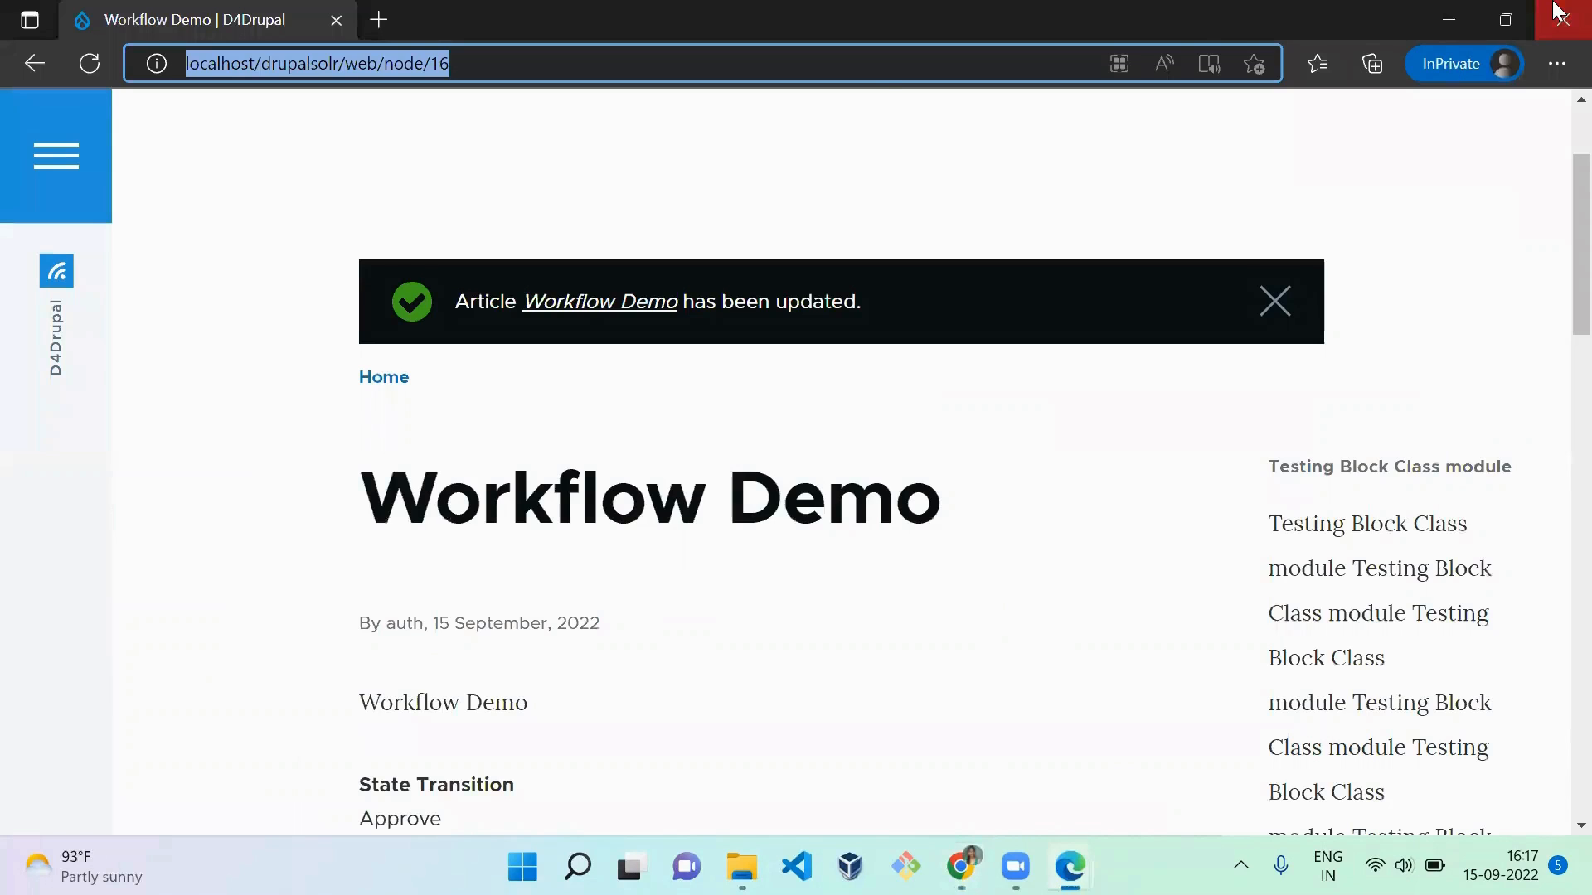
{"action": "key", "text": "alt+Tab"}
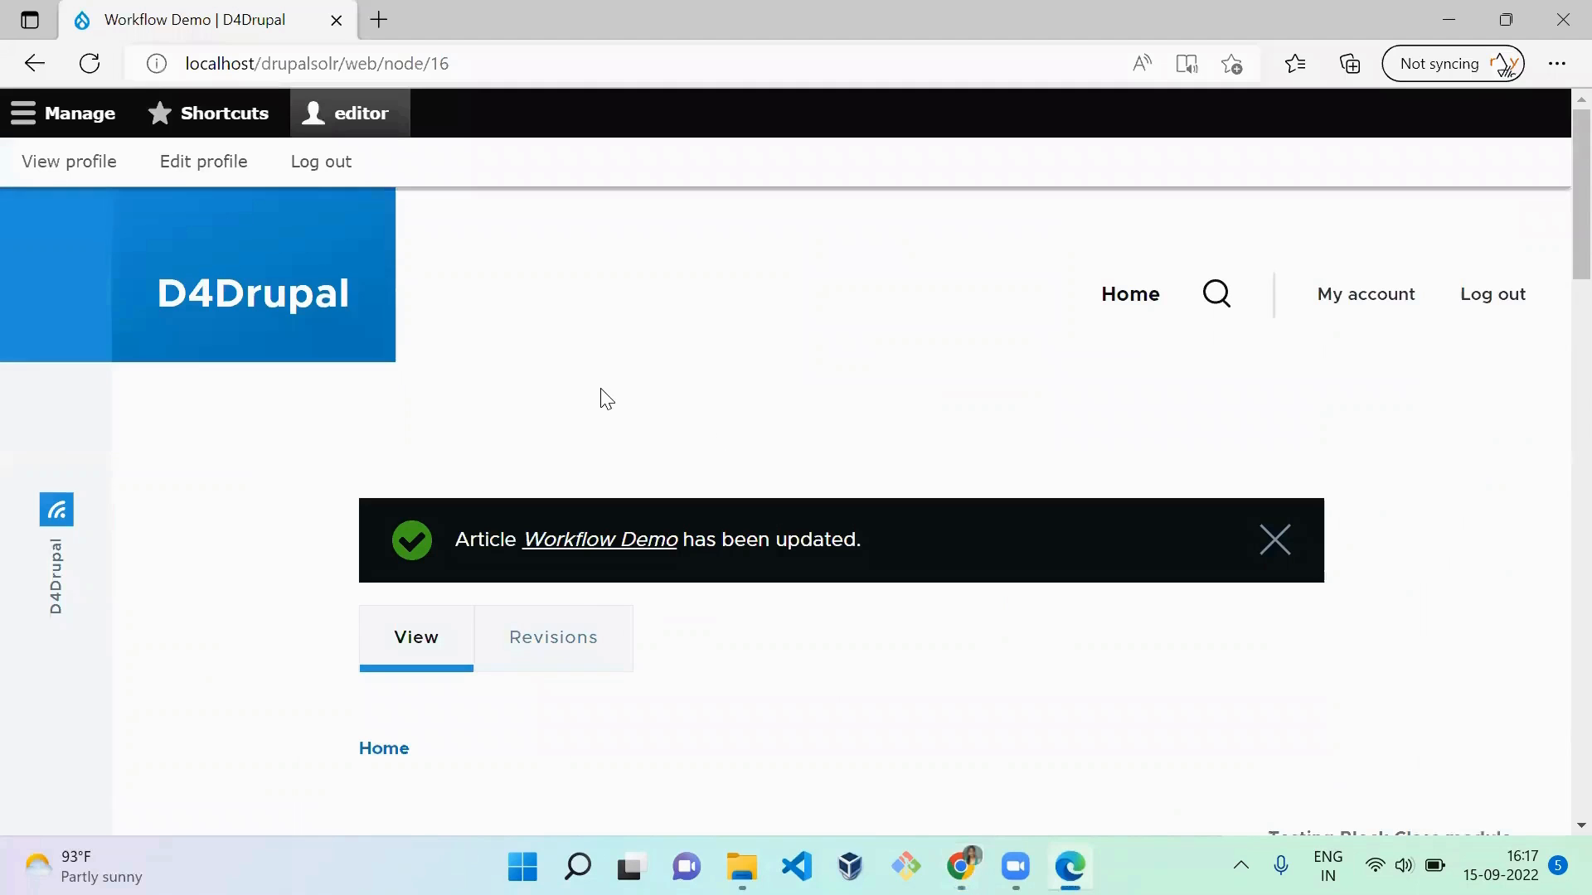
{"action": "key", "text": "alt+Tab"}
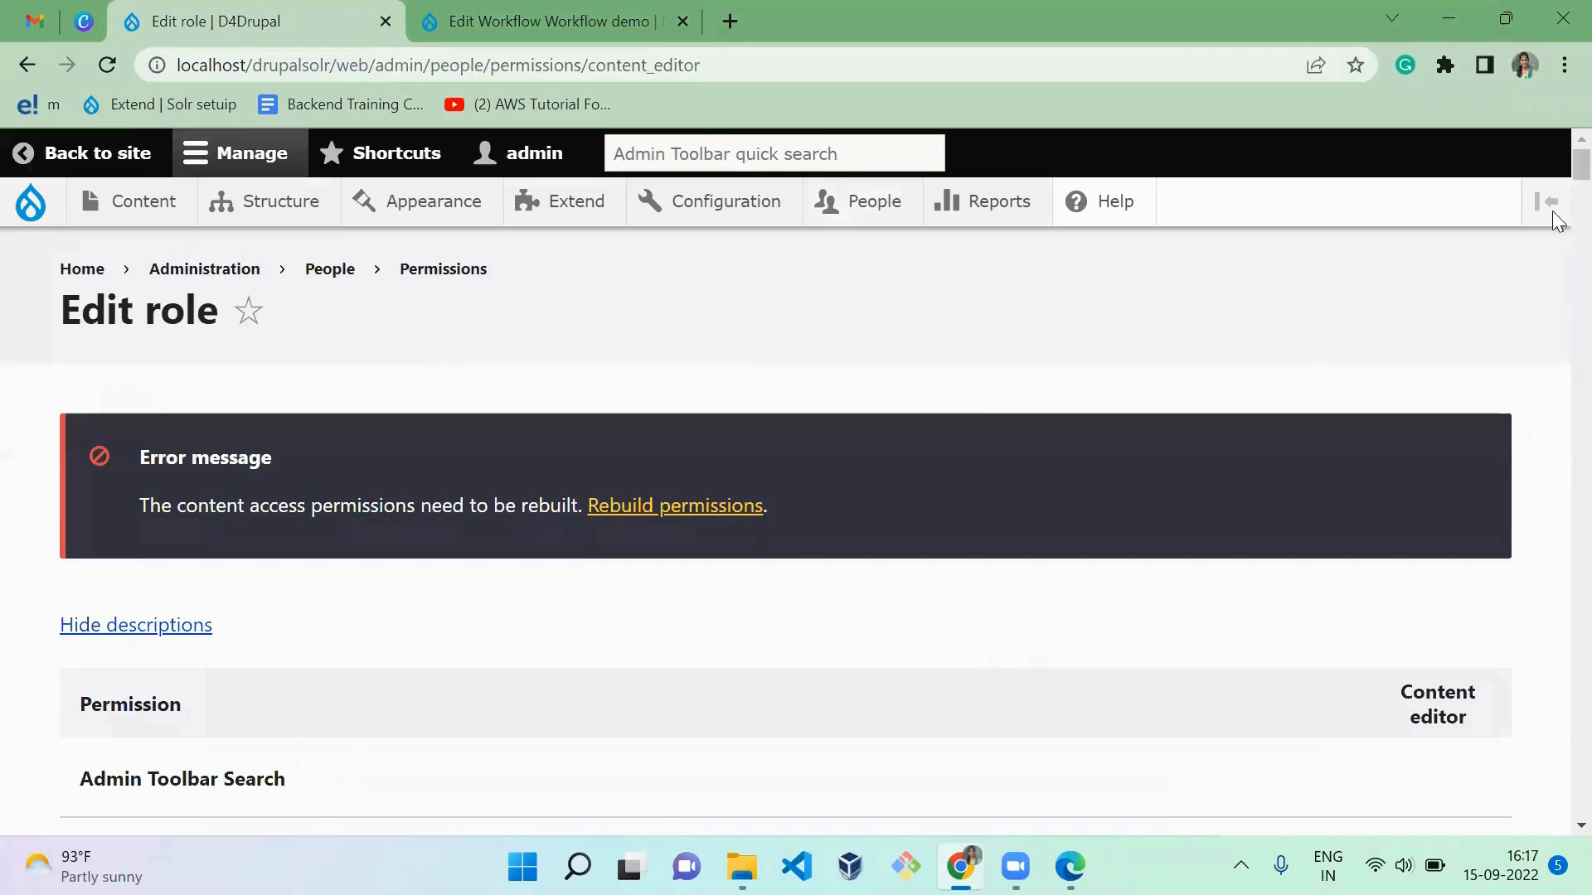
Step: Grant Content editor the Workflow demo permissions to access the Workflow history tab of any and own content, and save the permissions
{"action": "left_click_drag", "start_coordinate": [1576, 163], "coordinate": [1559, 763]}
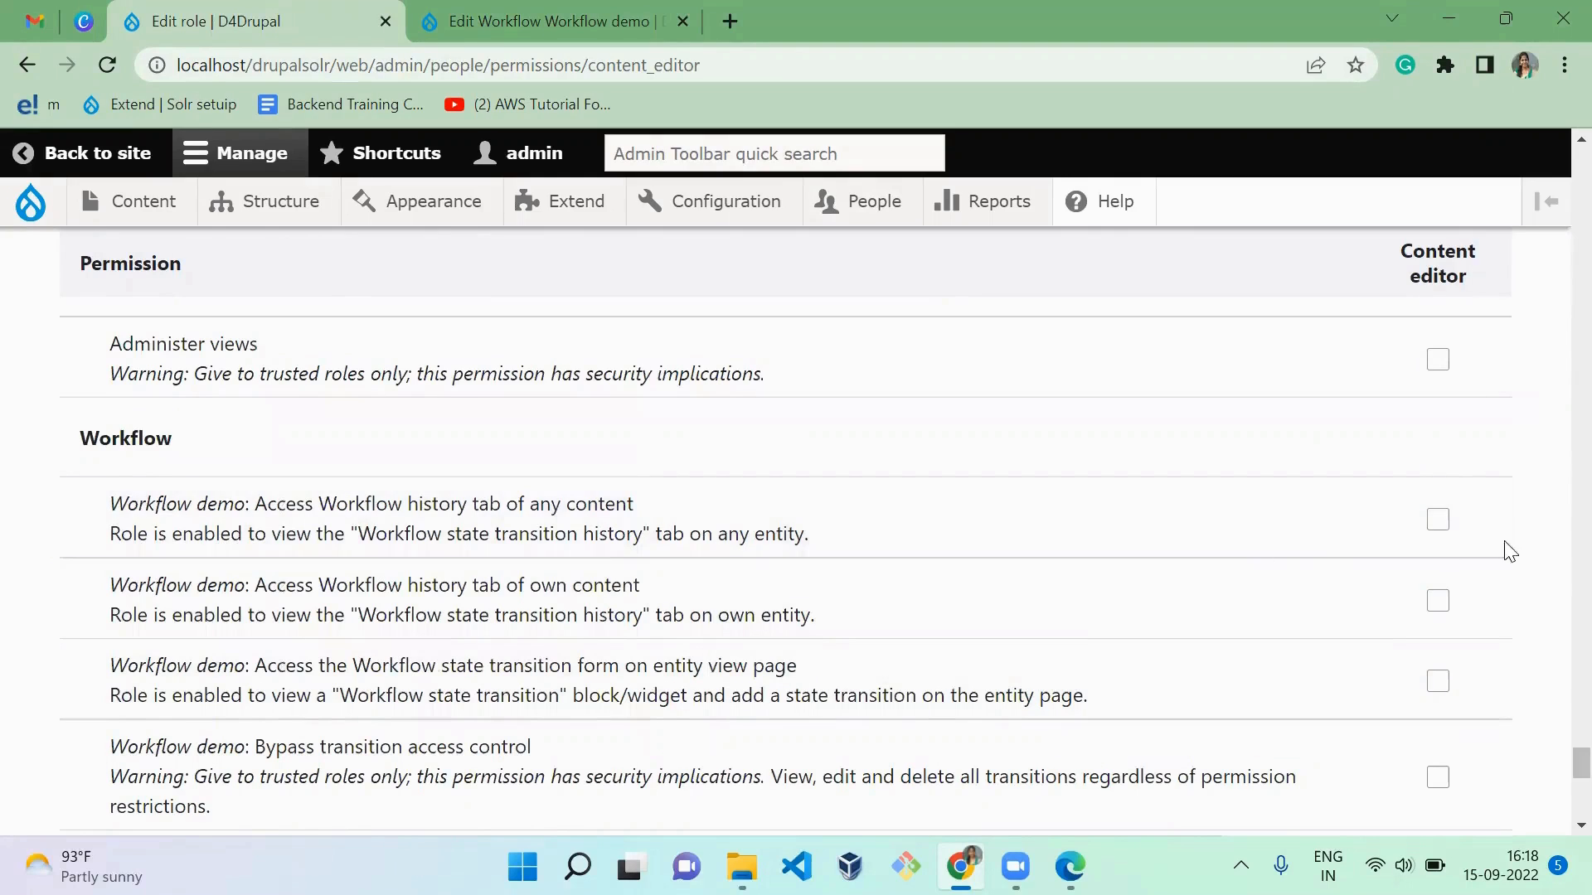
{"action": "left_click", "coordinate": [1437, 519]}
{"action": "left_click", "coordinate": [1438, 600]}
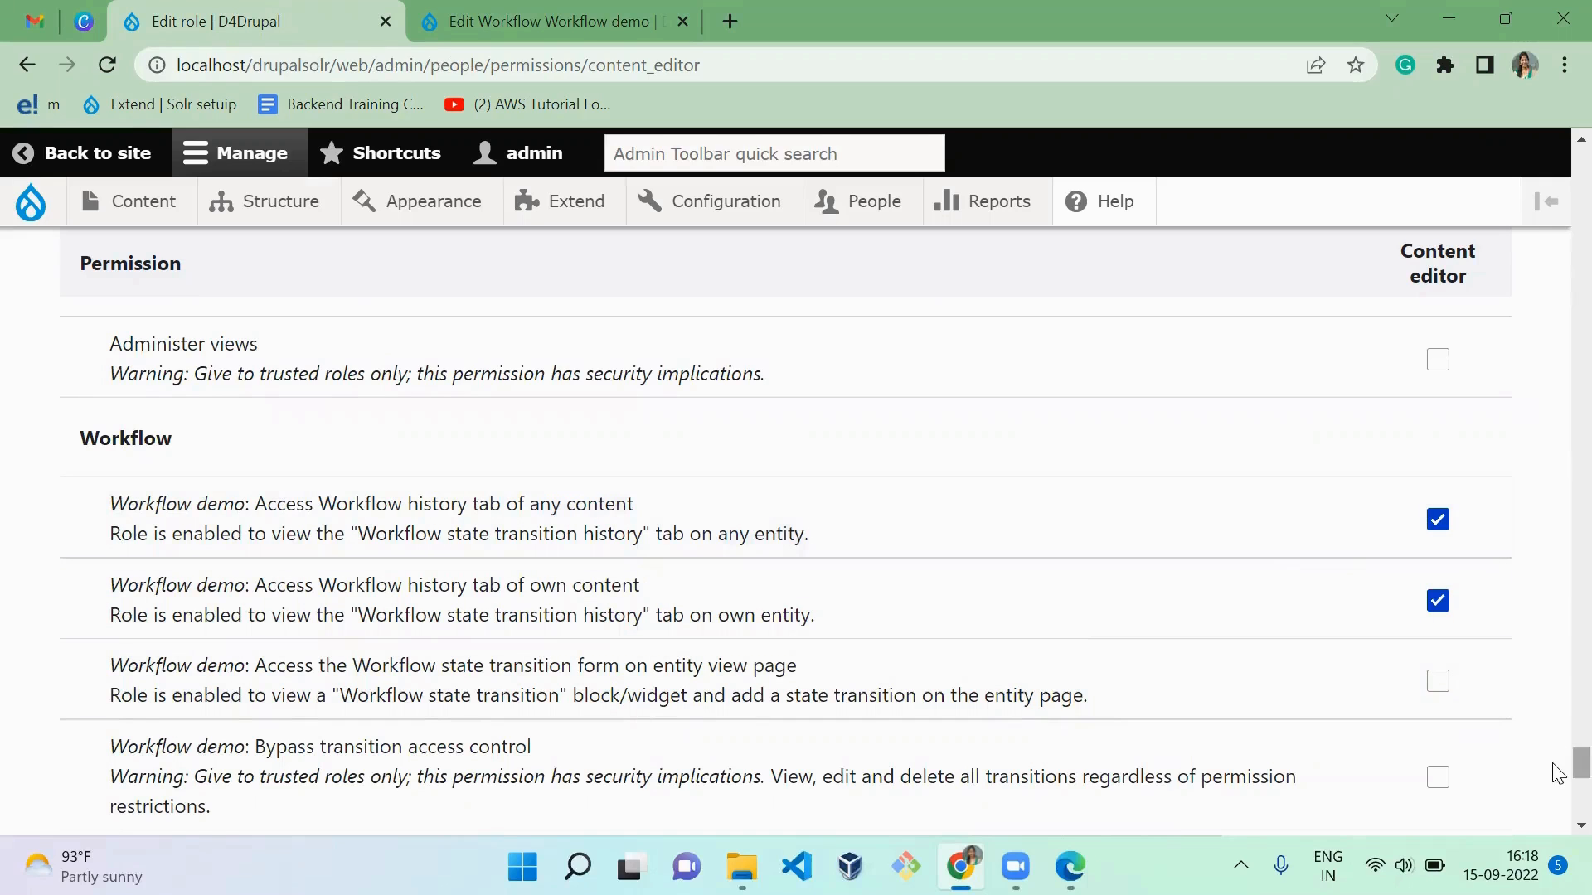
{"action": "scroll", "coordinate": [1557, 792], "scroll_direction": "down", "scroll_amount": 1}
{"action": "scroll", "coordinate": [1557, 797], "scroll_direction": "down", "scroll_amount": 7}
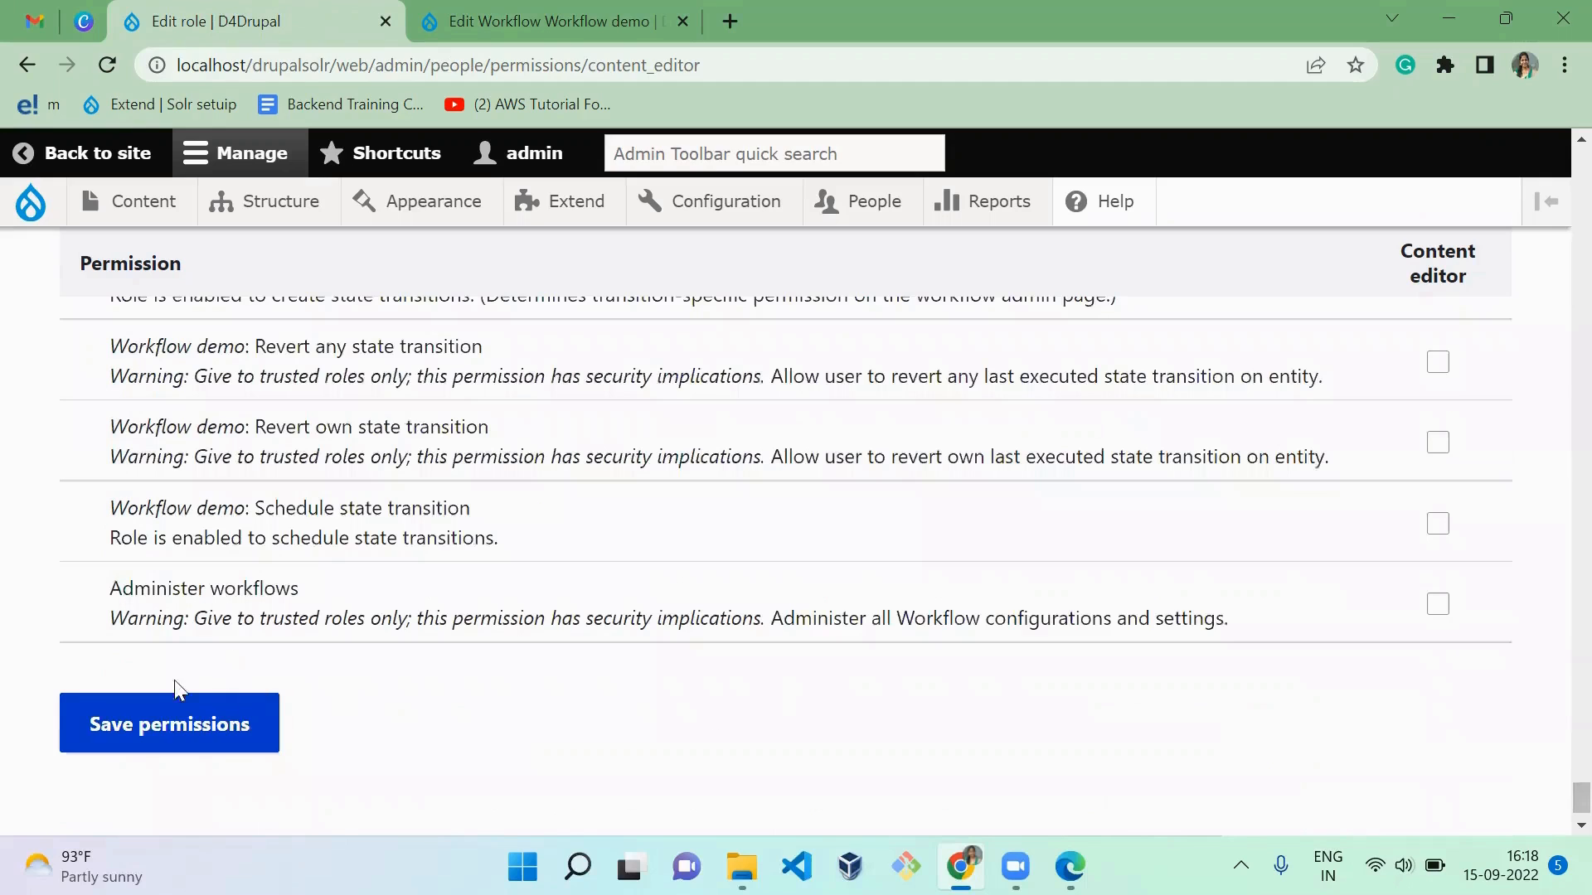
{"action": "left_click", "coordinate": [173, 728]}
Step: Reload the article in the editor's Edge window and open its Workflow history
{"action": "key", "text": "alt+Tab"}
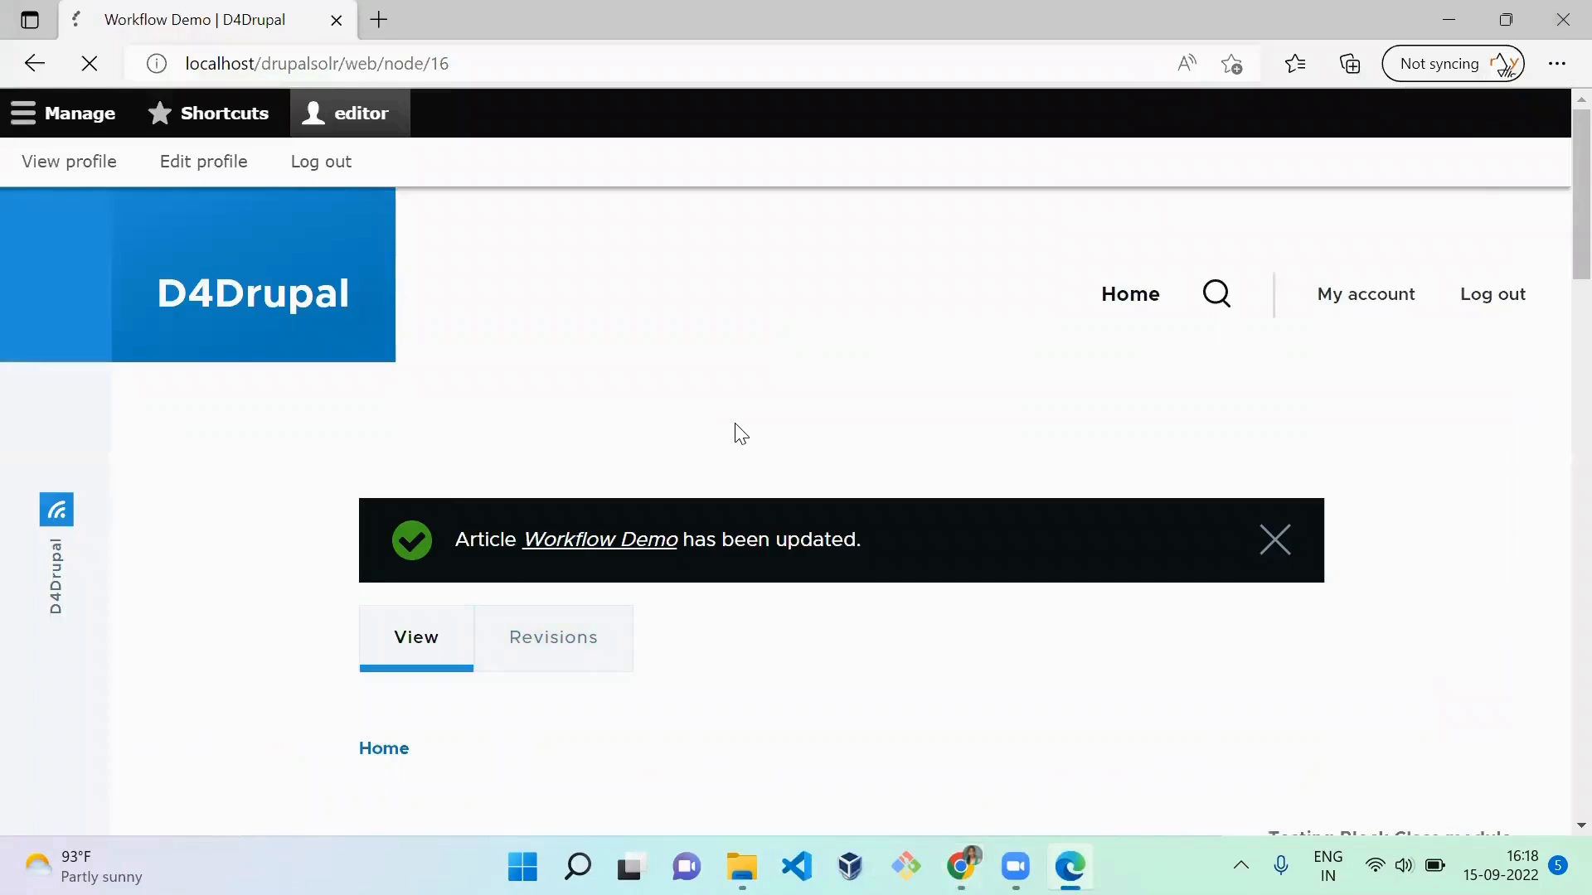
{"action": "left_click", "coordinate": [691, 641]}
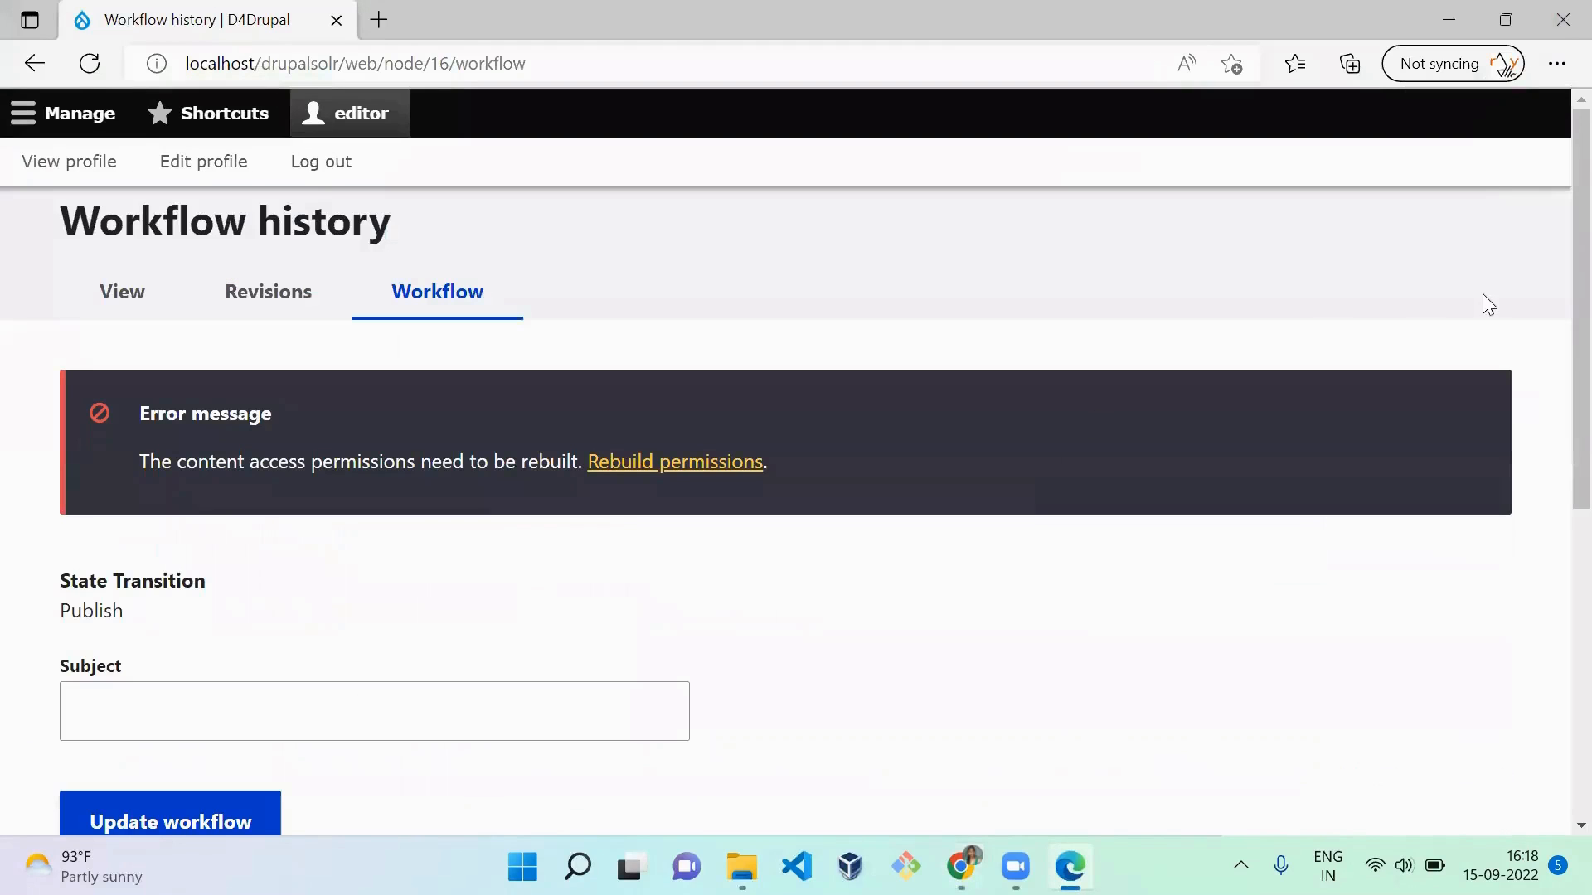
Step: Review the recorded state transitions in the article's Workflow history, and go back to the article page
{"action": "scroll", "coordinate": [1550, 249], "scroll_direction": "down", "scroll_amount": 6}
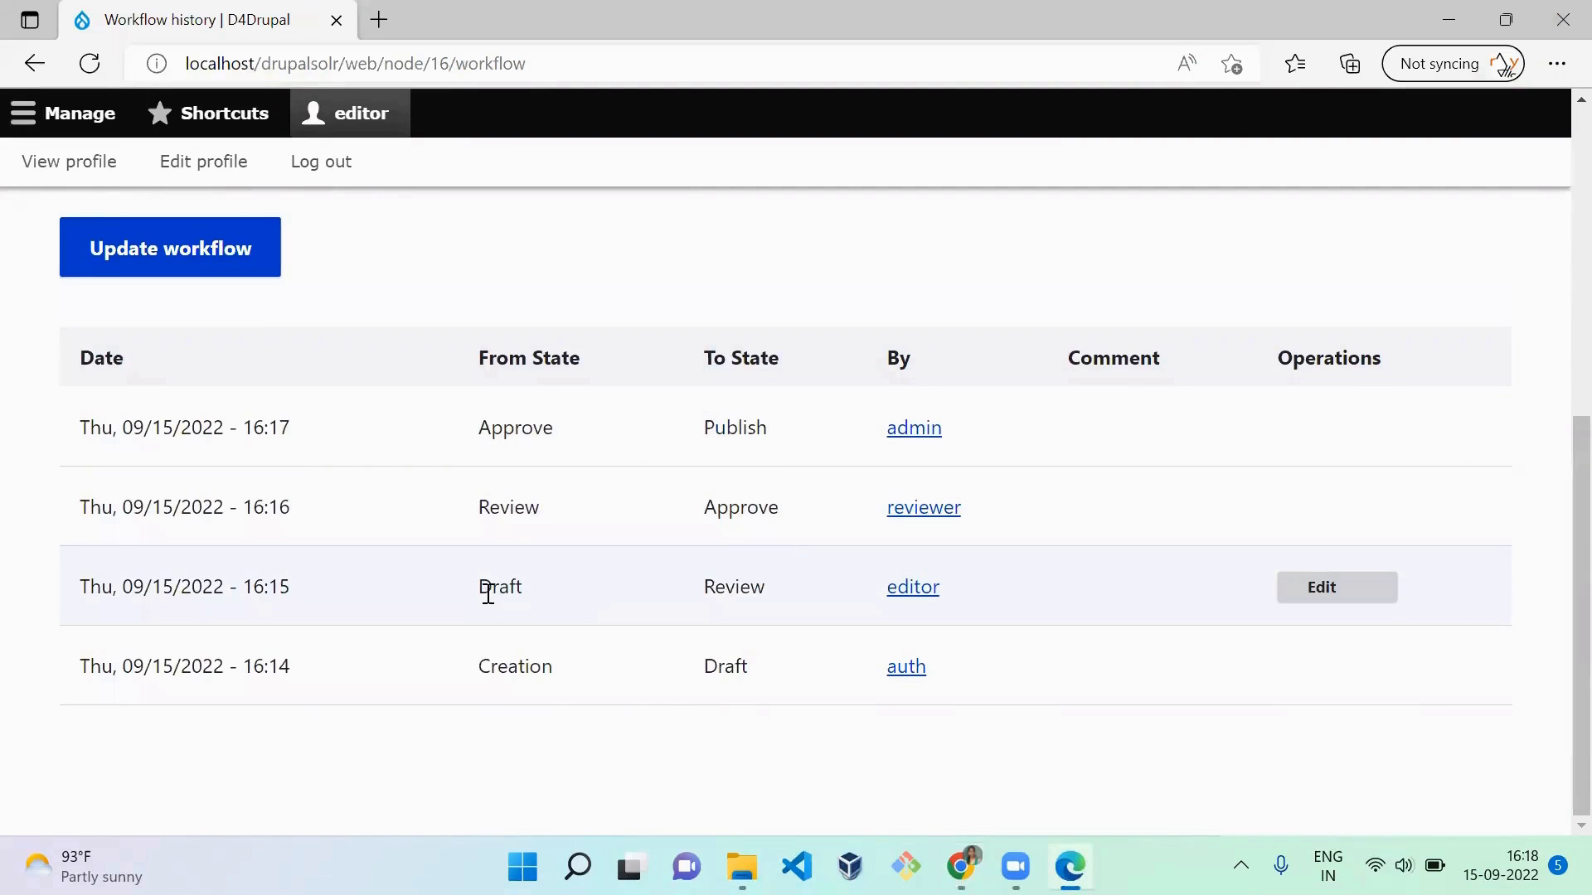
{"action": "left_click_drag", "start_coordinate": [489, 593], "coordinate": [1114, 517]}
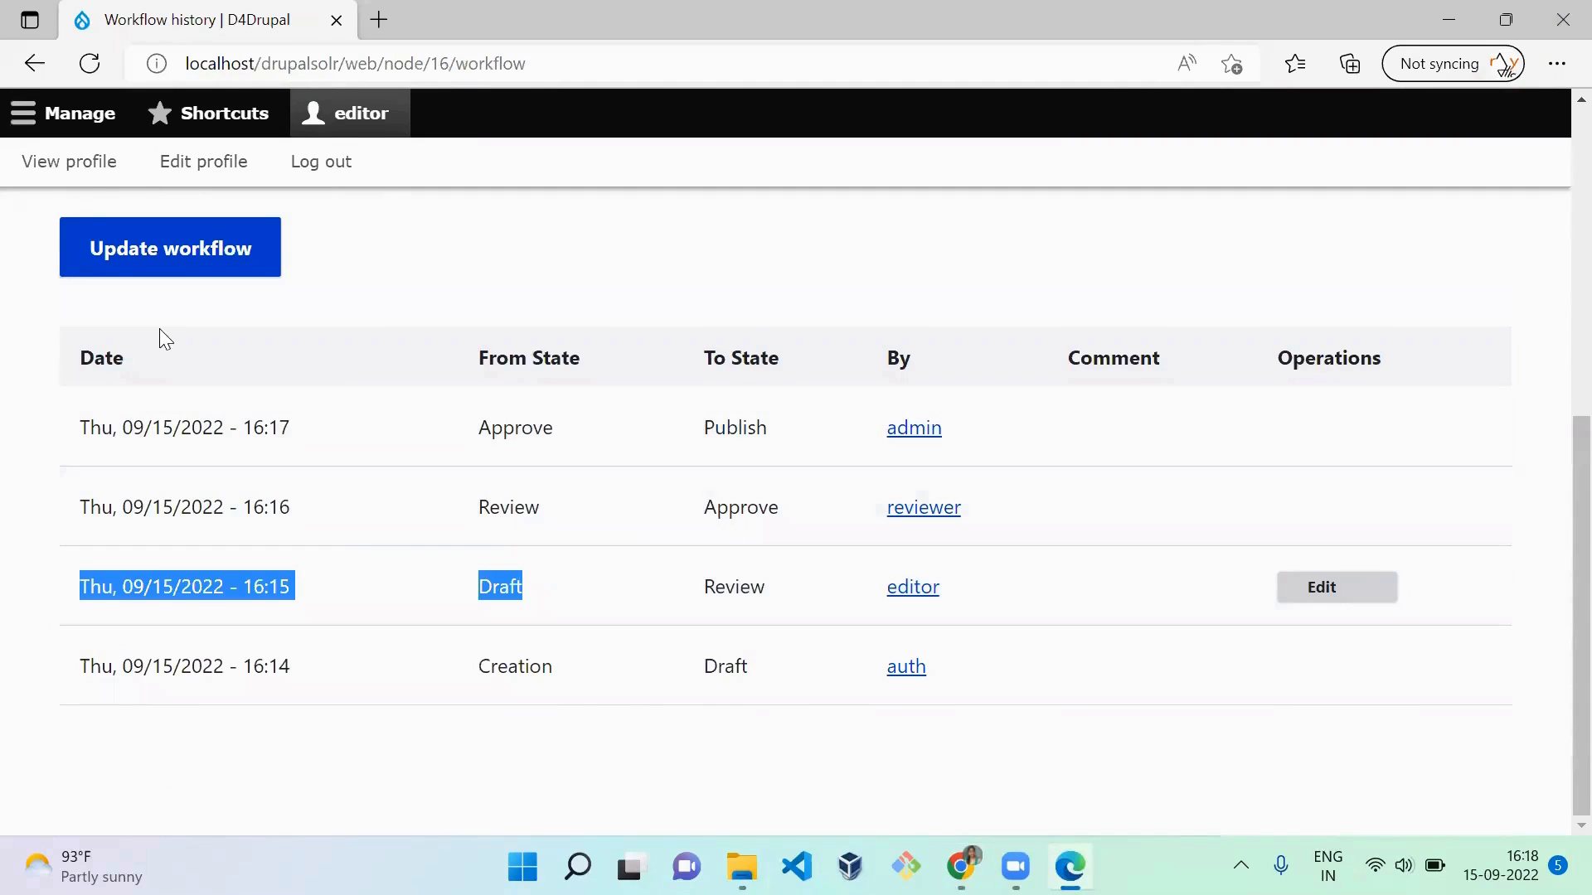
{"action": "left_click", "coordinate": [34, 63]}
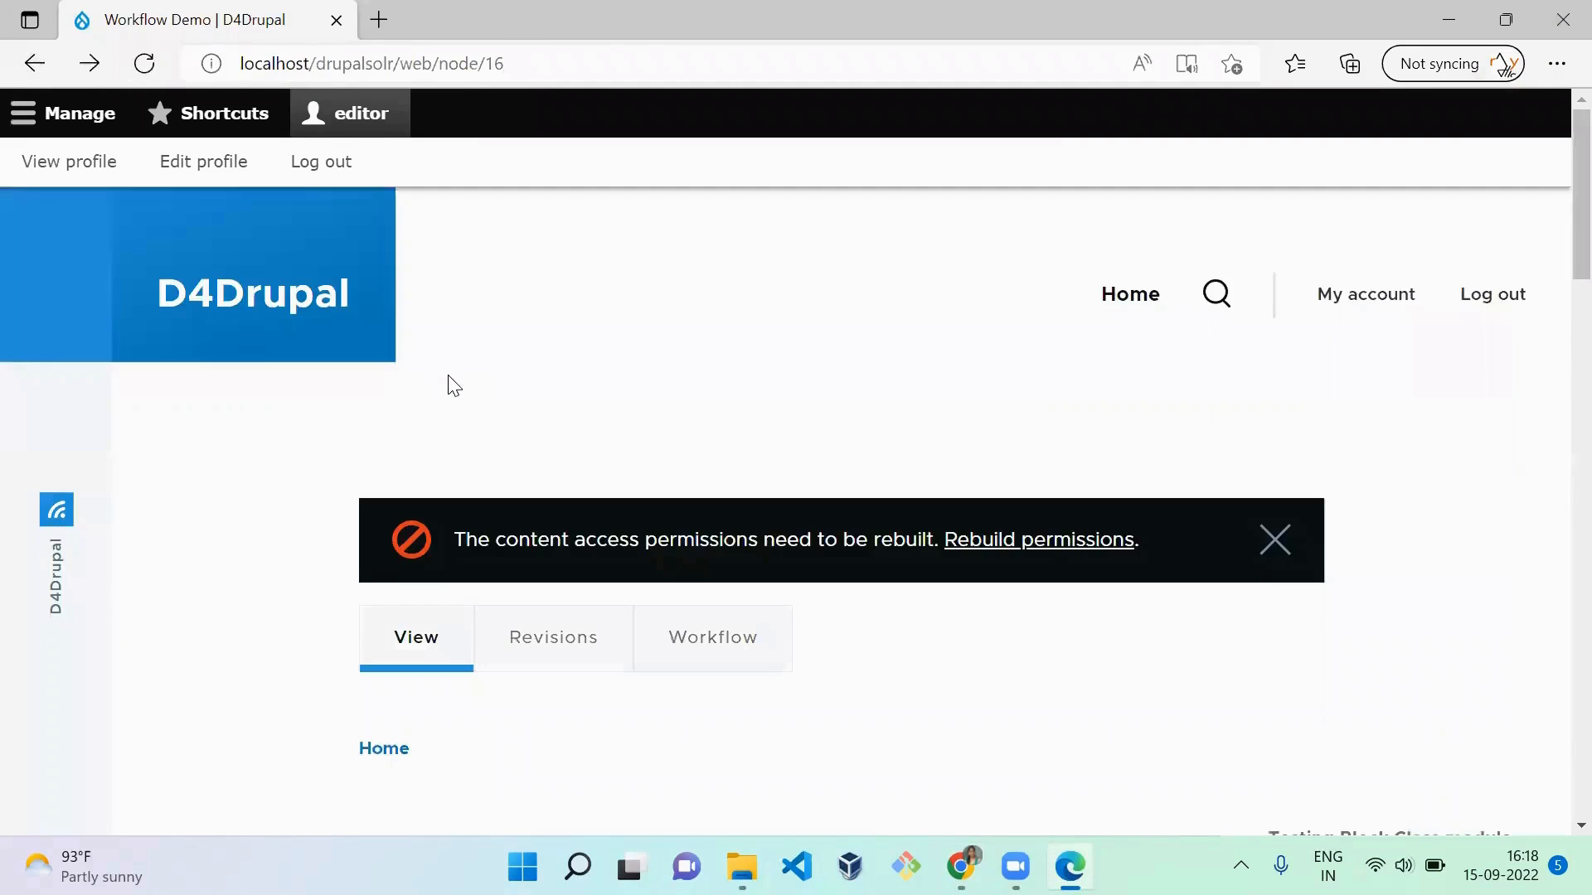
Step: In the admin's Chrome window, grant Content editor the Workflow demo permission to access the state transition form on the entity view page, and save
{"action": "key", "text": "alt+Tab"}
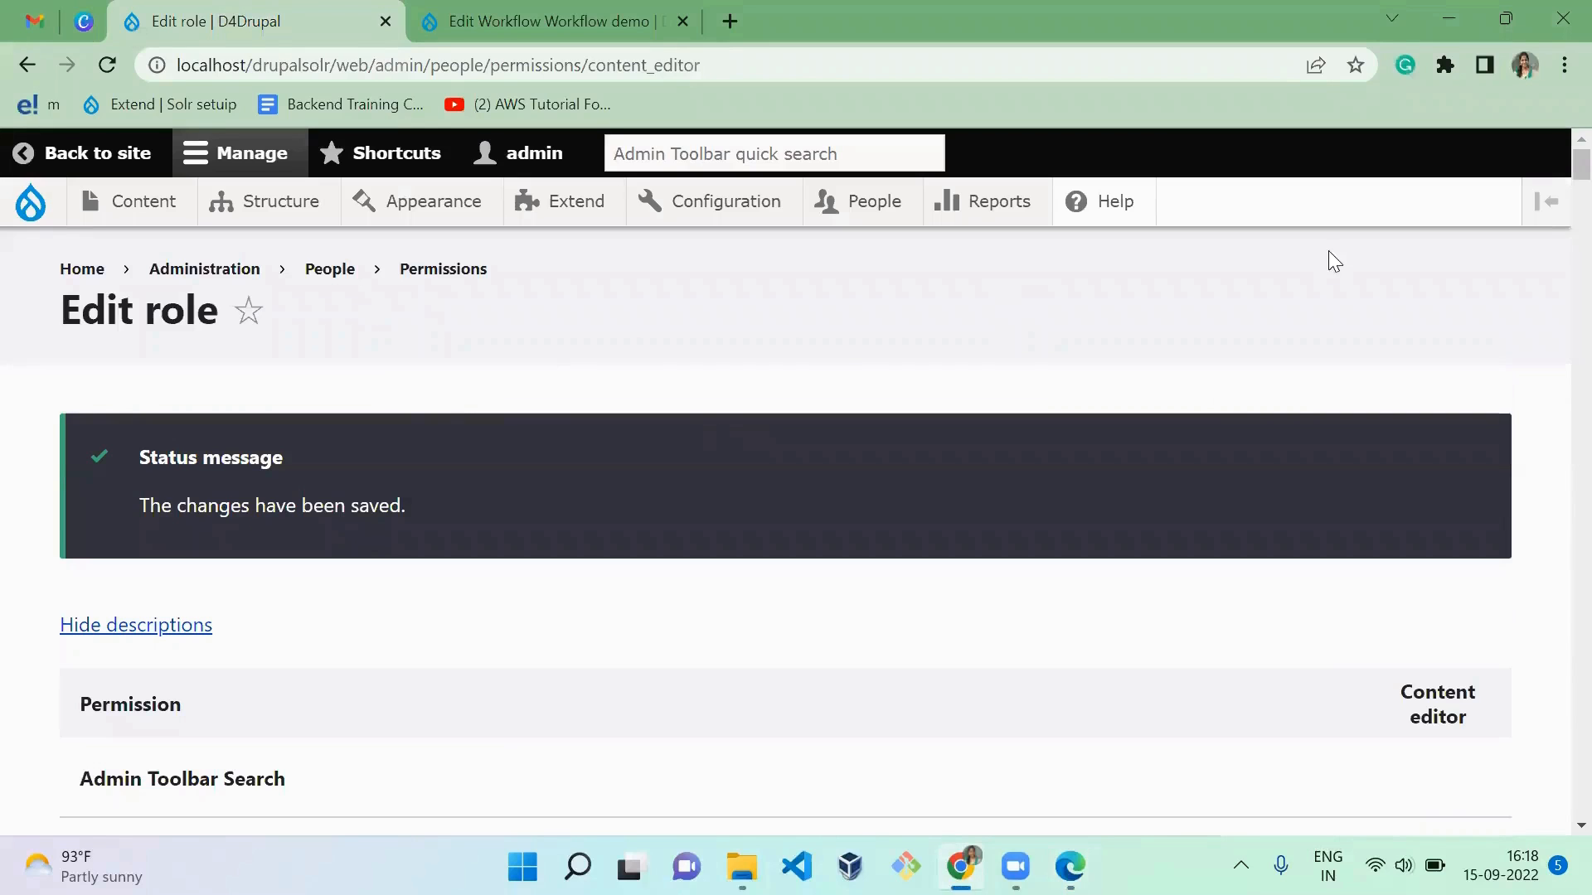
{"action": "left_click_drag", "start_coordinate": [1581, 164], "coordinate": [1552, 824]}
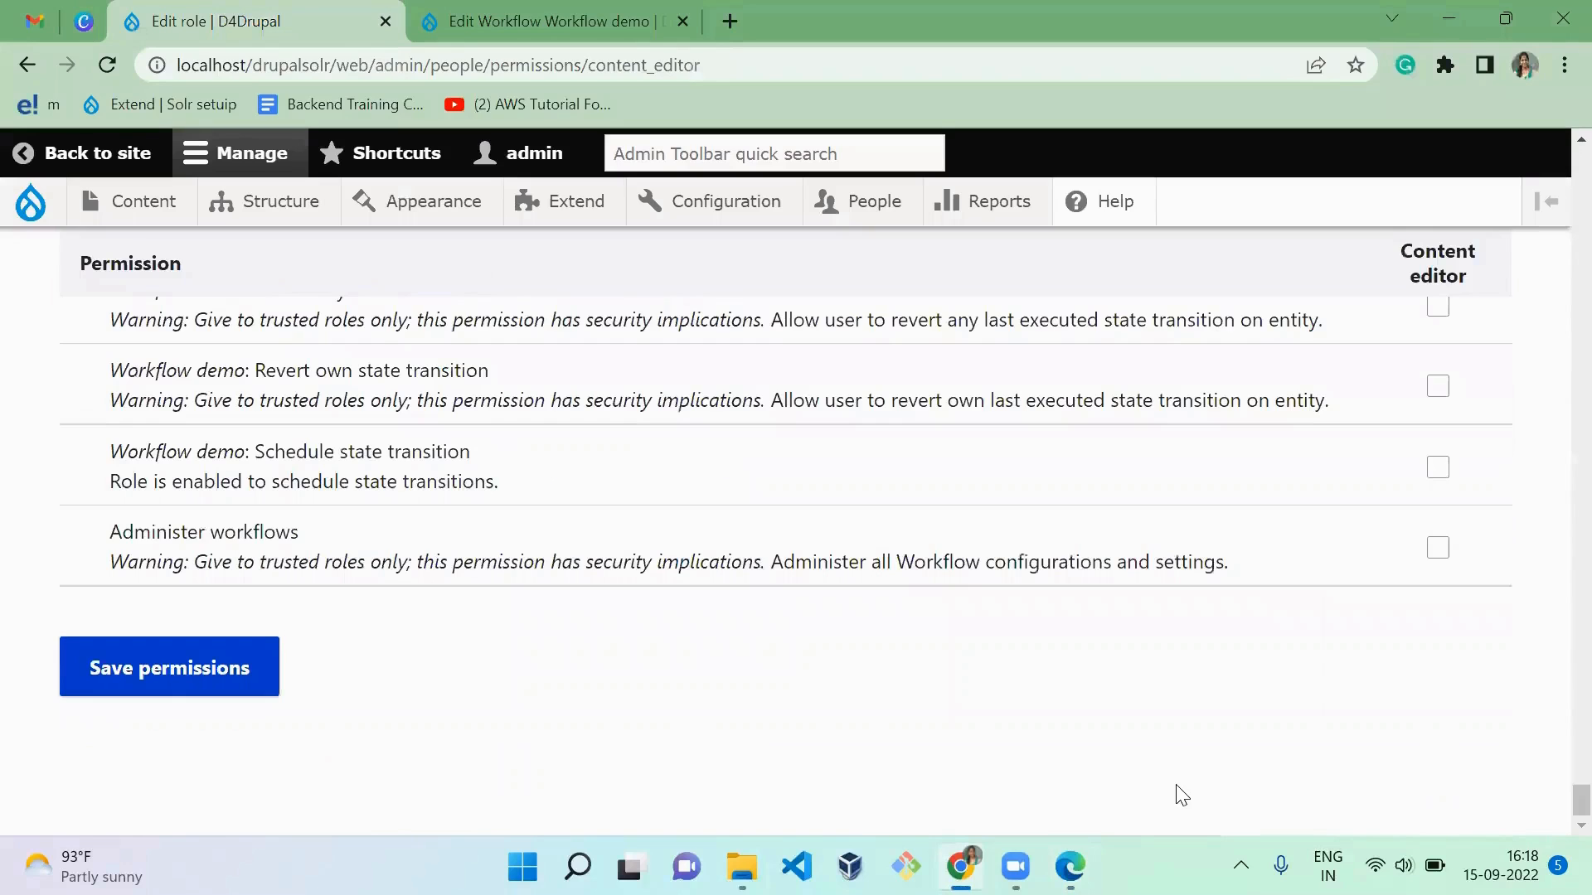
{"action": "scroll", "coordinate": [1182, 796], "scroll_direction": "up", "scroll_amount": 5}
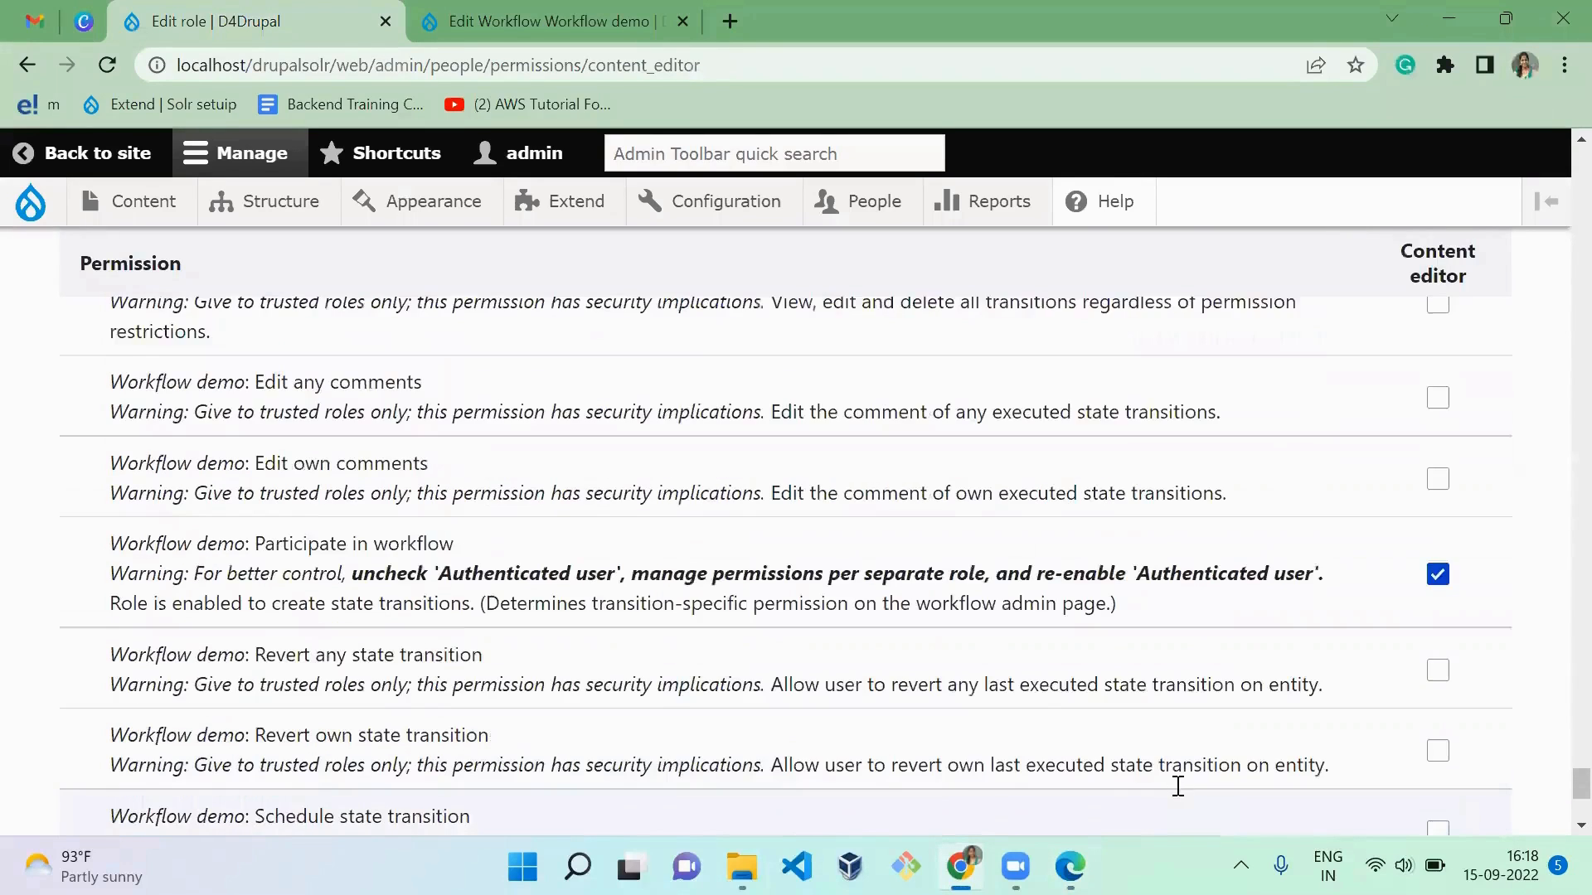
{"action": "scroll", "coordinate": [1178, 786], "scroll_direction": "up", "scroll_amount": 3}
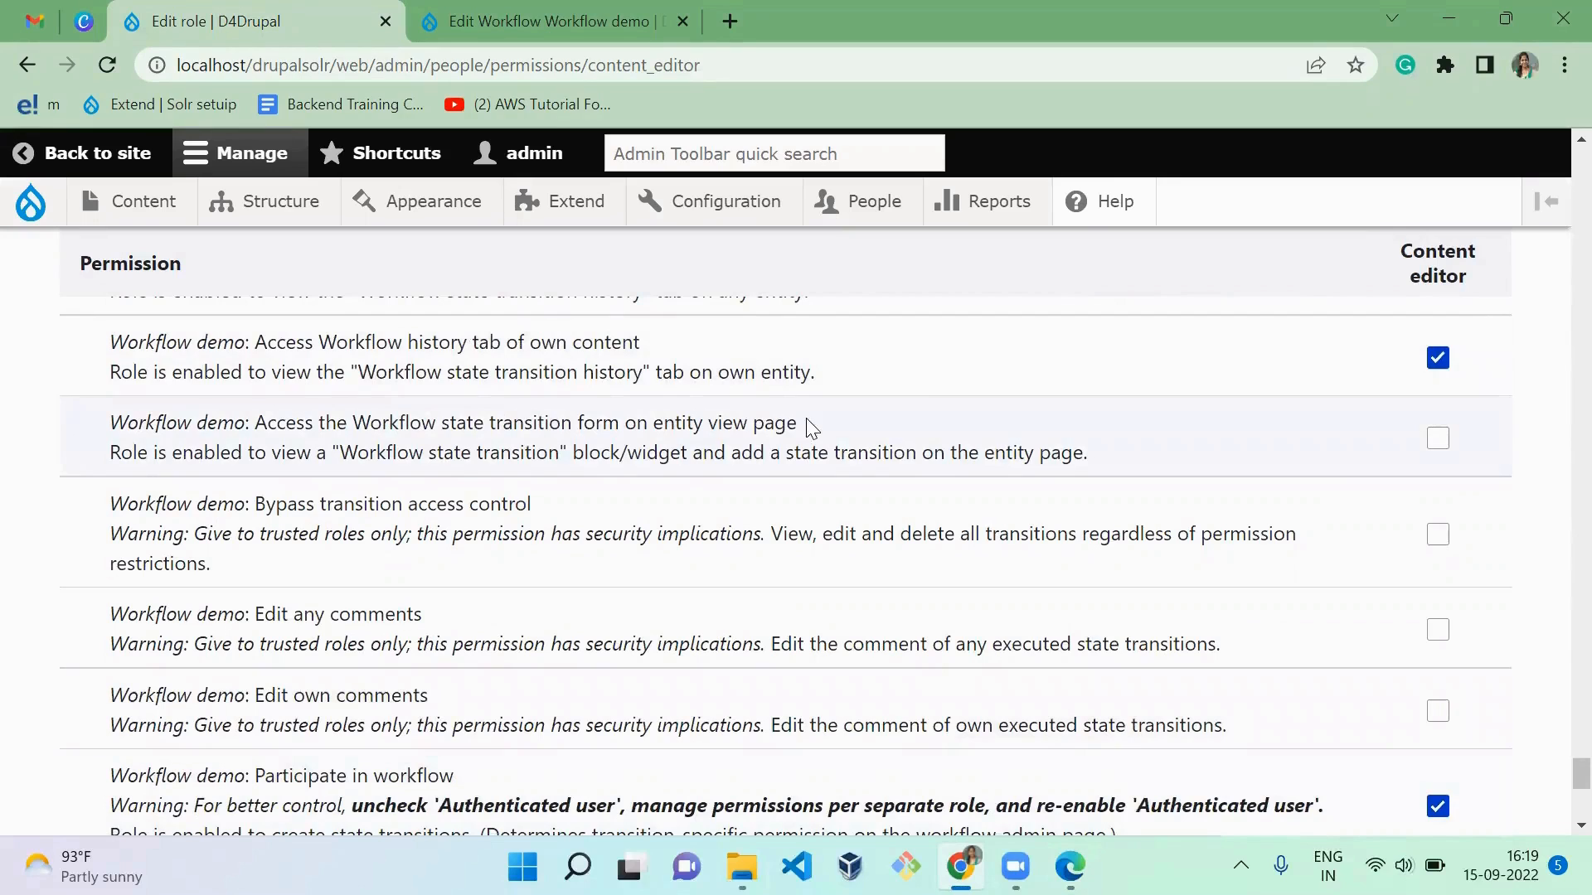
{"action": "left_click", "coordinate": [1438, 441]}
{"action": "left_click_drag", "start_coordinate": [1580, 771], "coordinate": [1581, 804]}
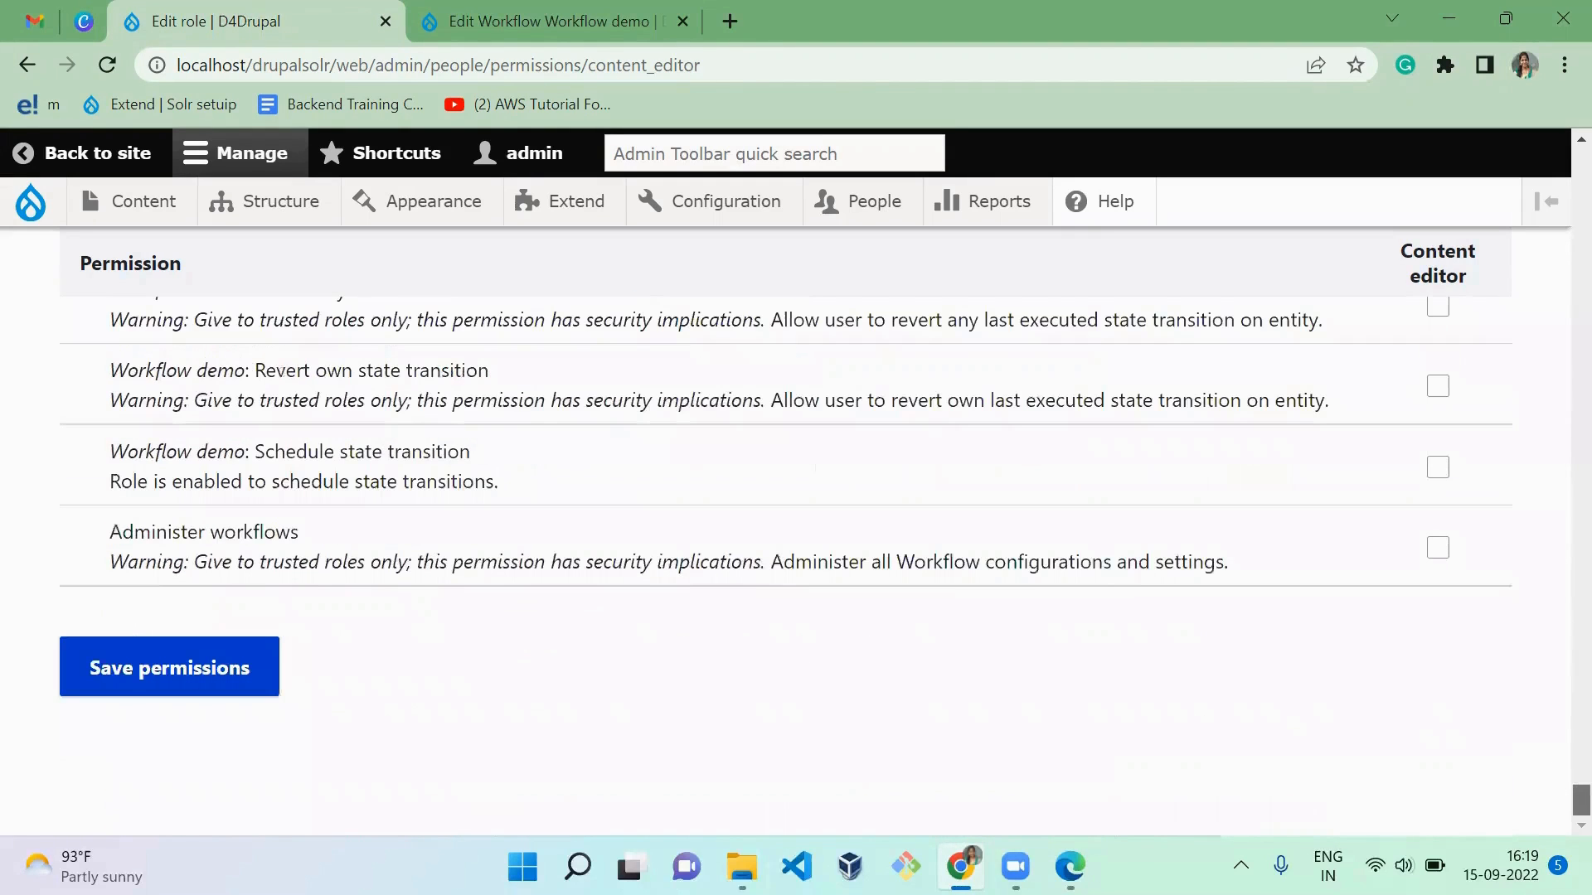
{"action": "left_click", "coordinate": [239, 667]}
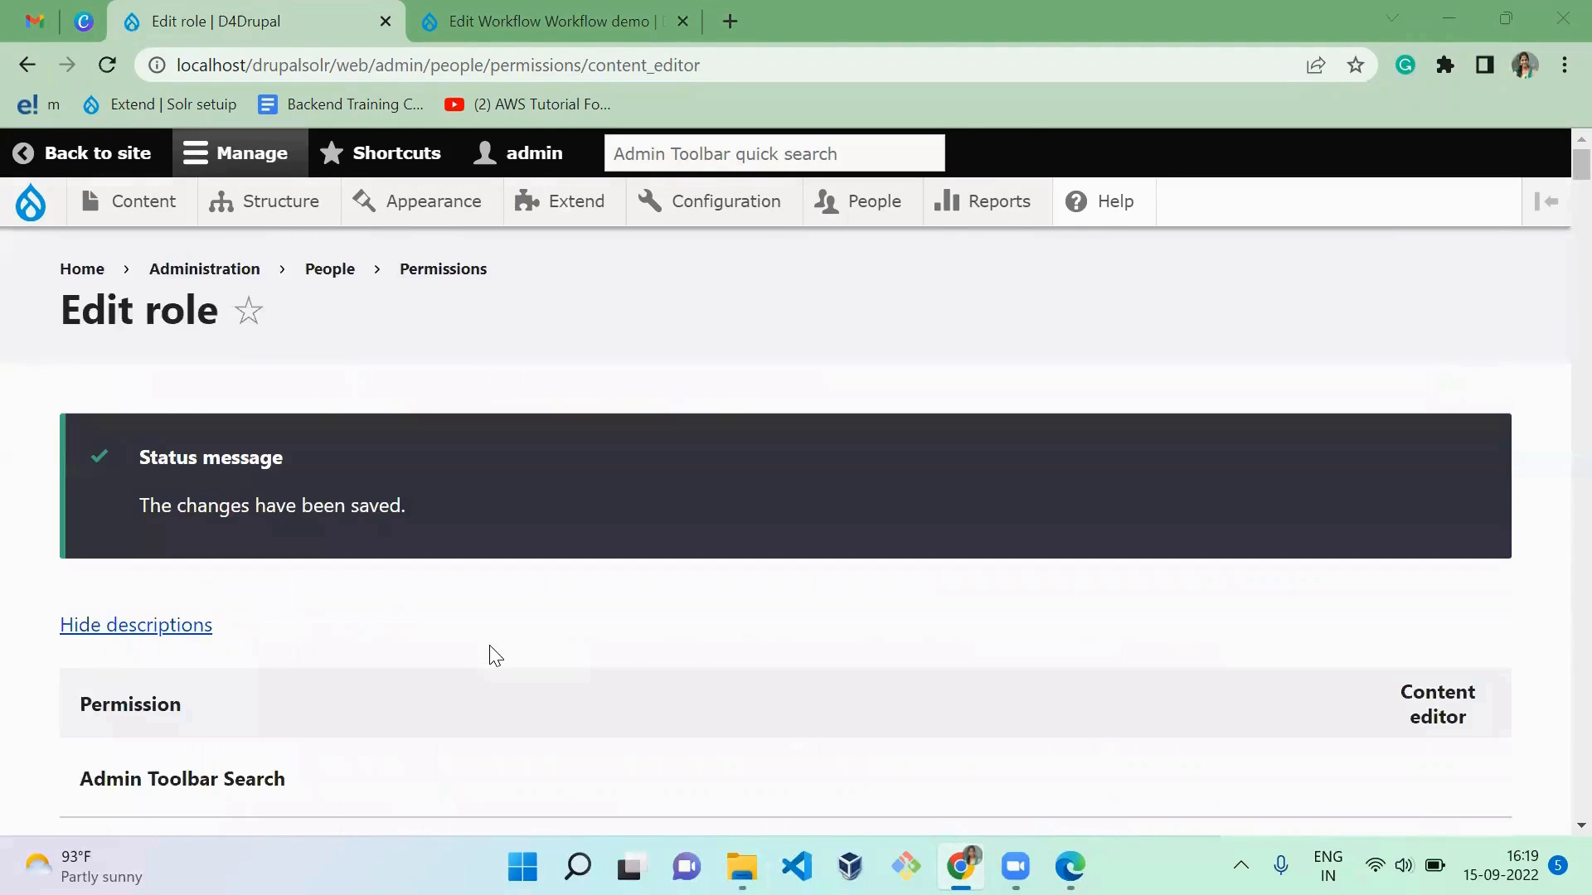
Step: Reload the article in the editor's Edge window and check the page for the state transition form
{"action": "key", "text": "alt+Tab"}
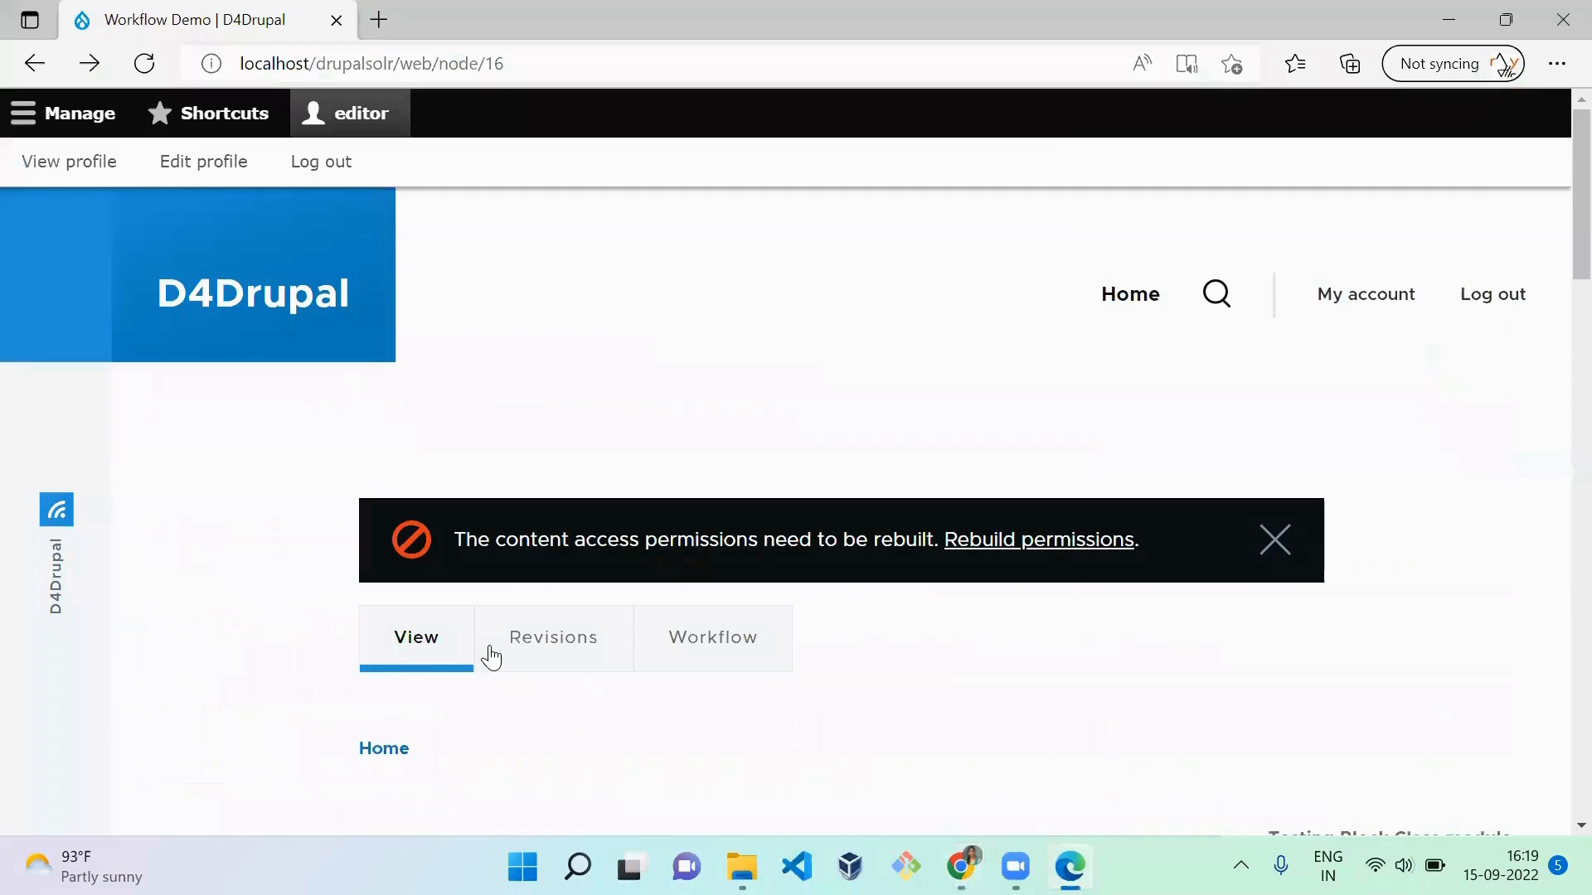
{"action": "key", "text": "F5"}
{"action": "scroll", "coordinate": [1058, 647], "scroll_direction": "down", "scroll_amount": 10}
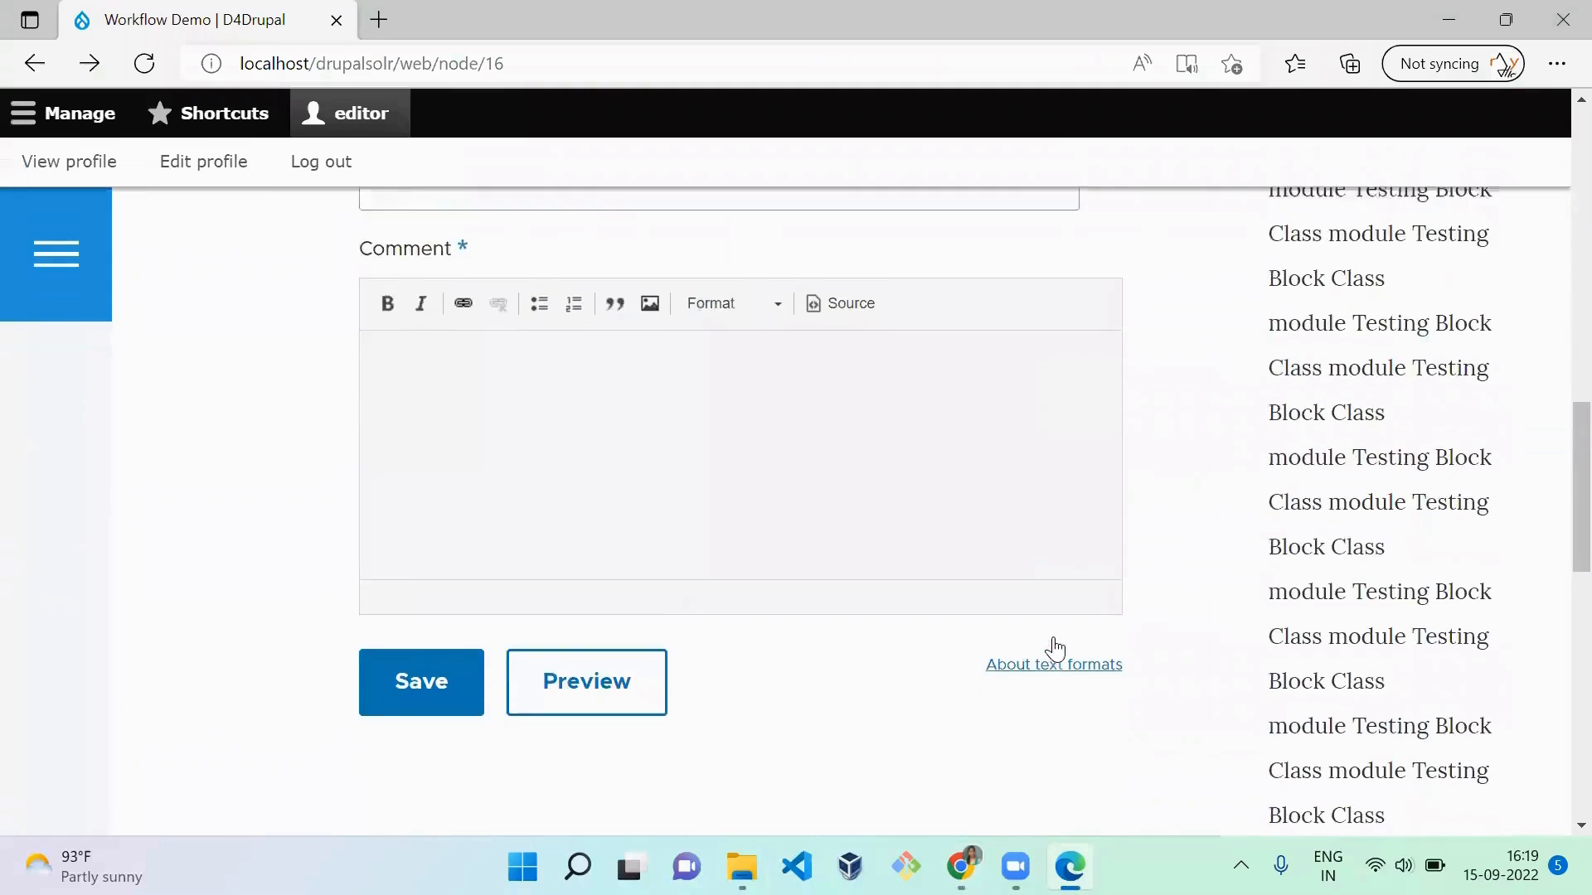
{"action": "scroll", "coordinate": [1058, 647], "scroll_direction": "up", "scroll_amount": 10}
Step: Return to the admin's Chrome window and open the Manage display settings of the Article content type
{"action": "key", "text": "alt+Tab"}
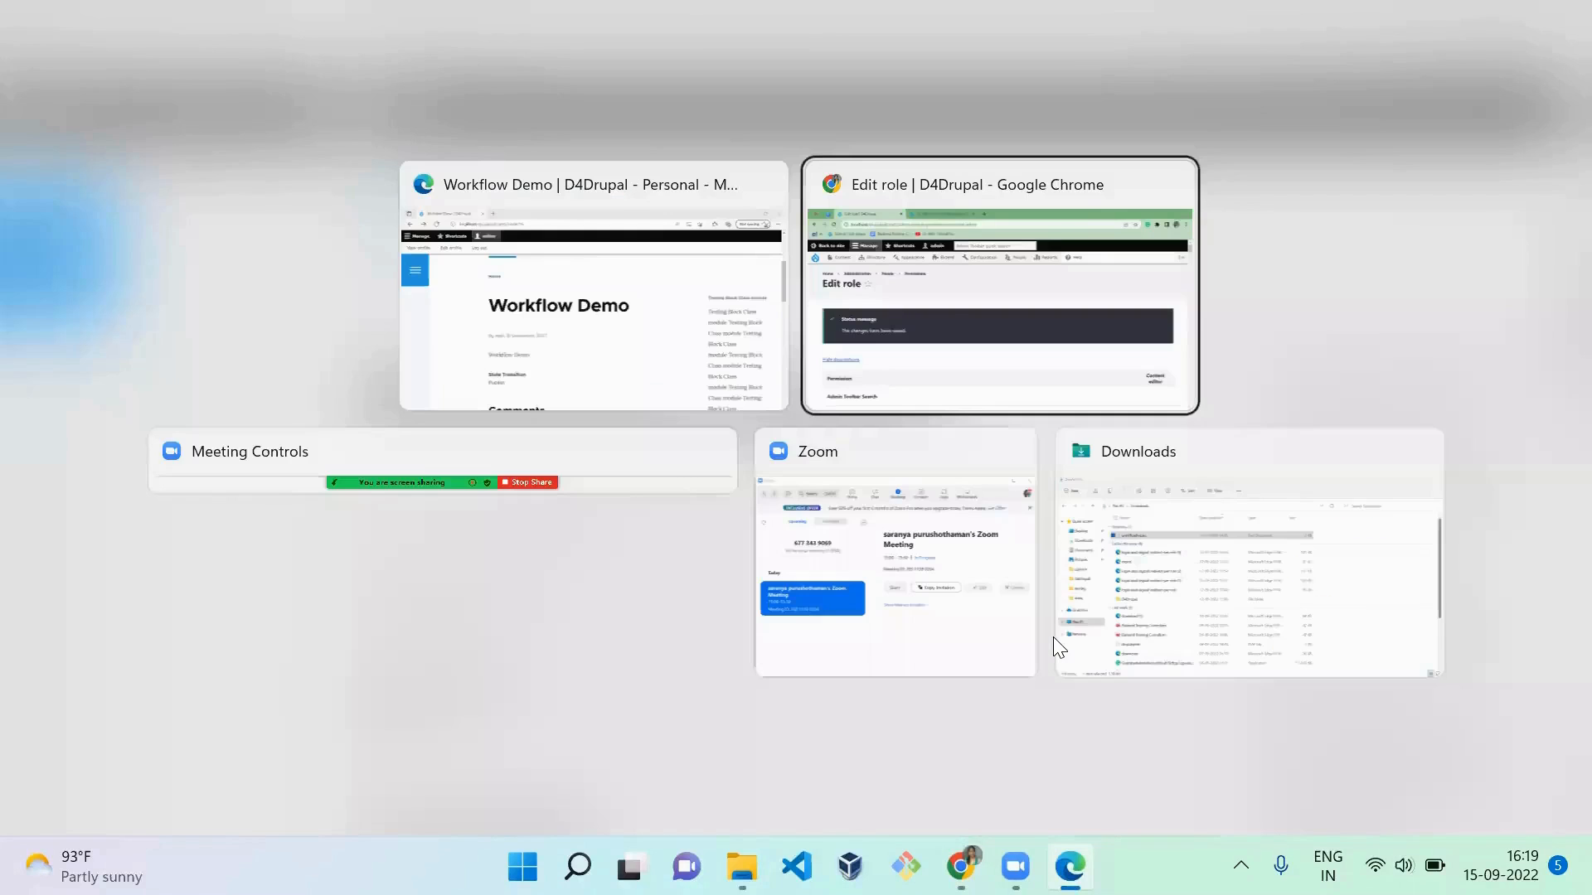
{"action": "mouse_move", "coordinate": [285, 218]}
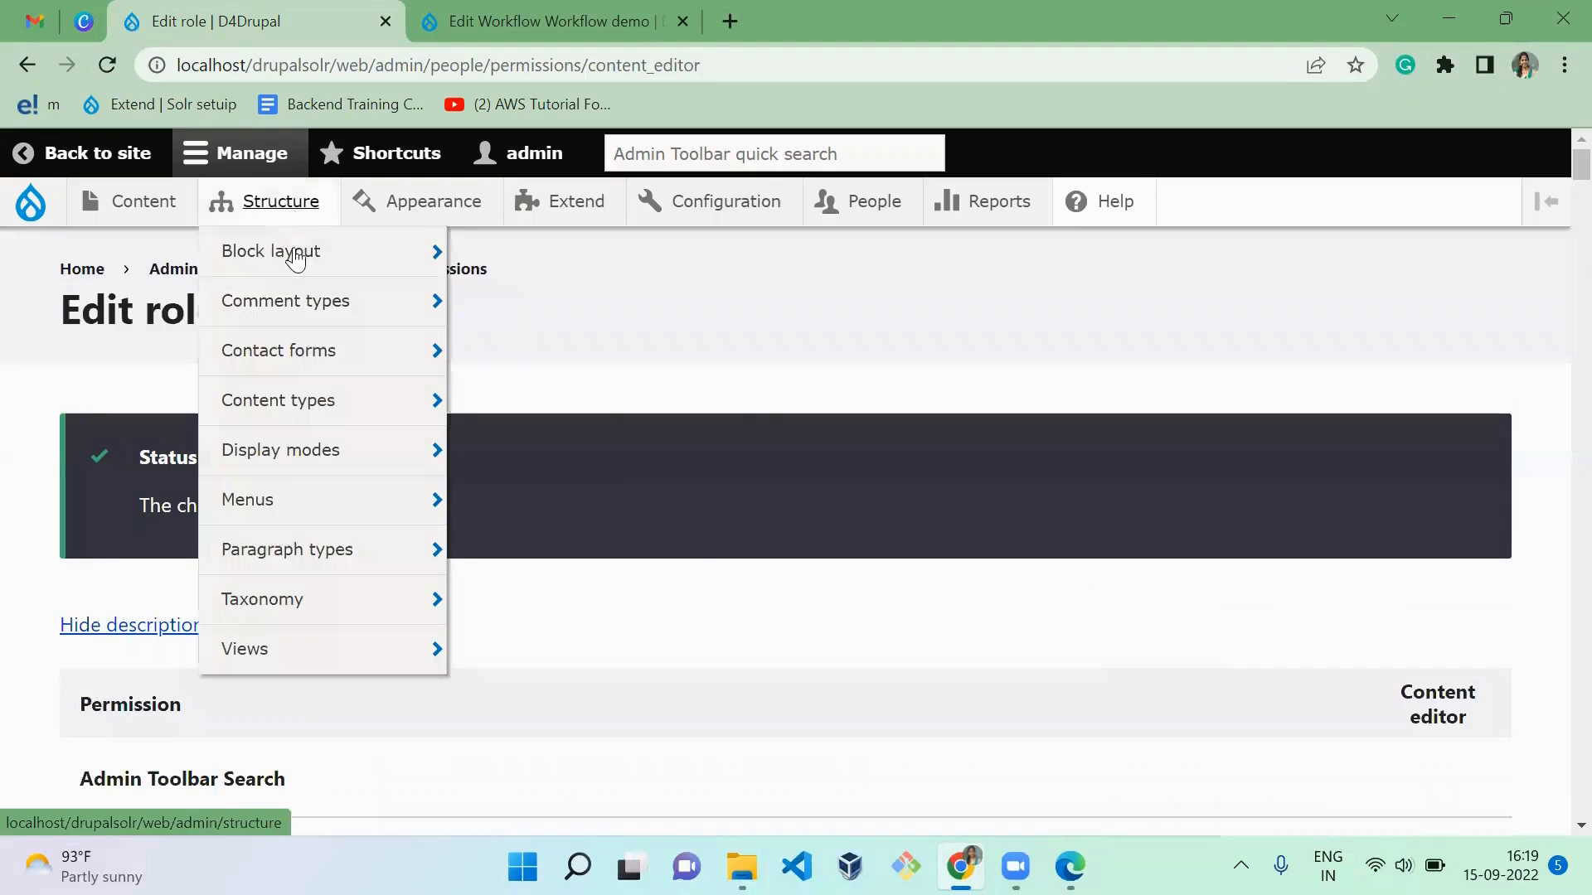
{"action": "mouse_move", "coordinate": [334, 402]}
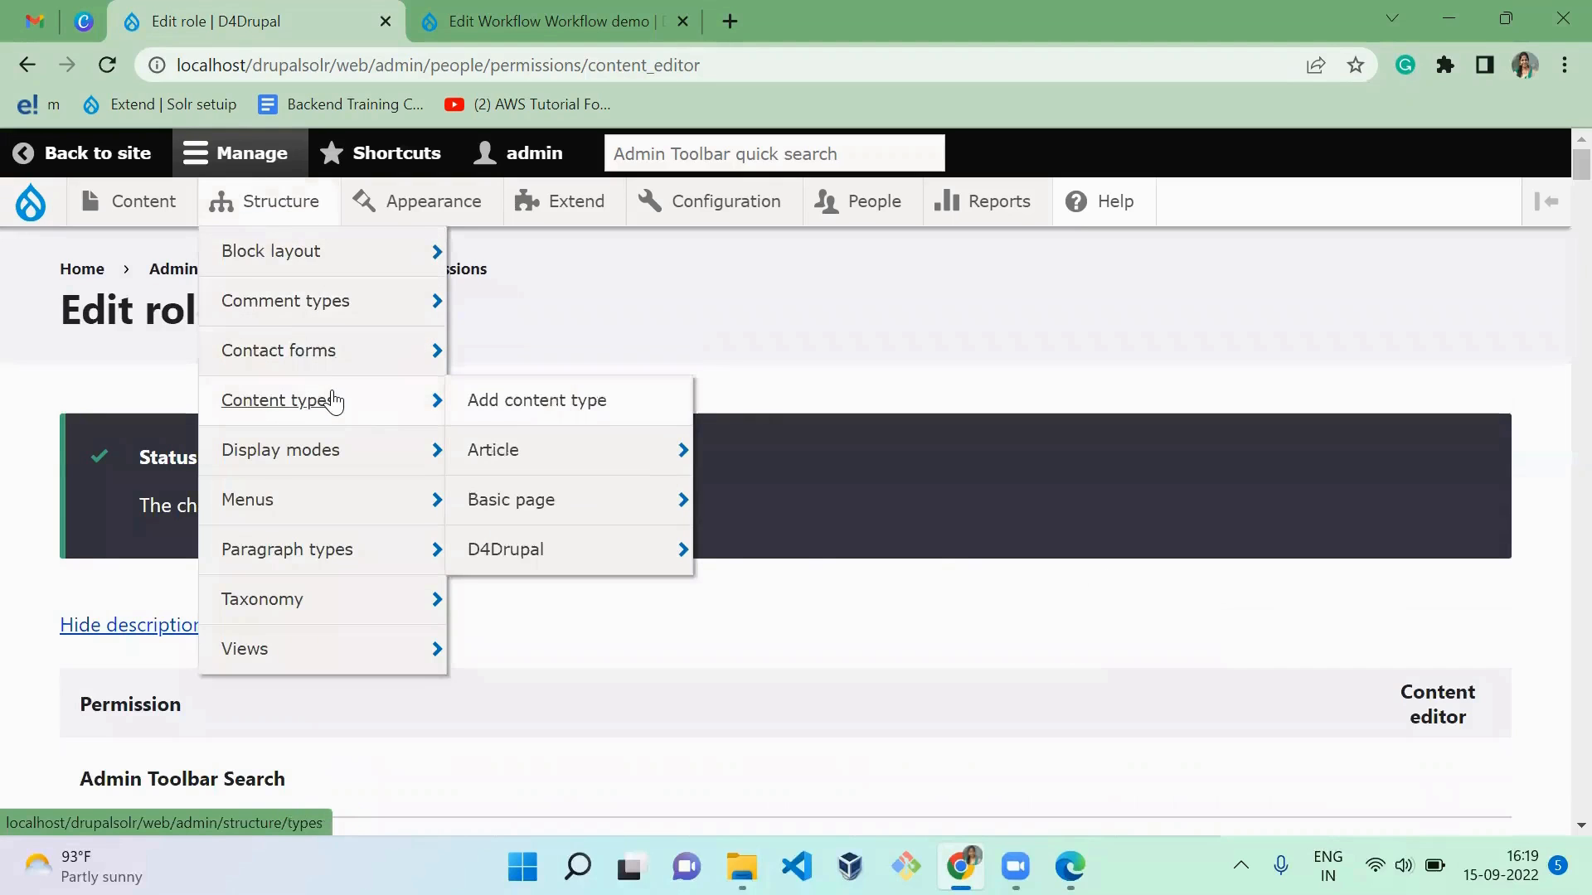
{"action": "mouse_move", "coordinate": [511, 455]}
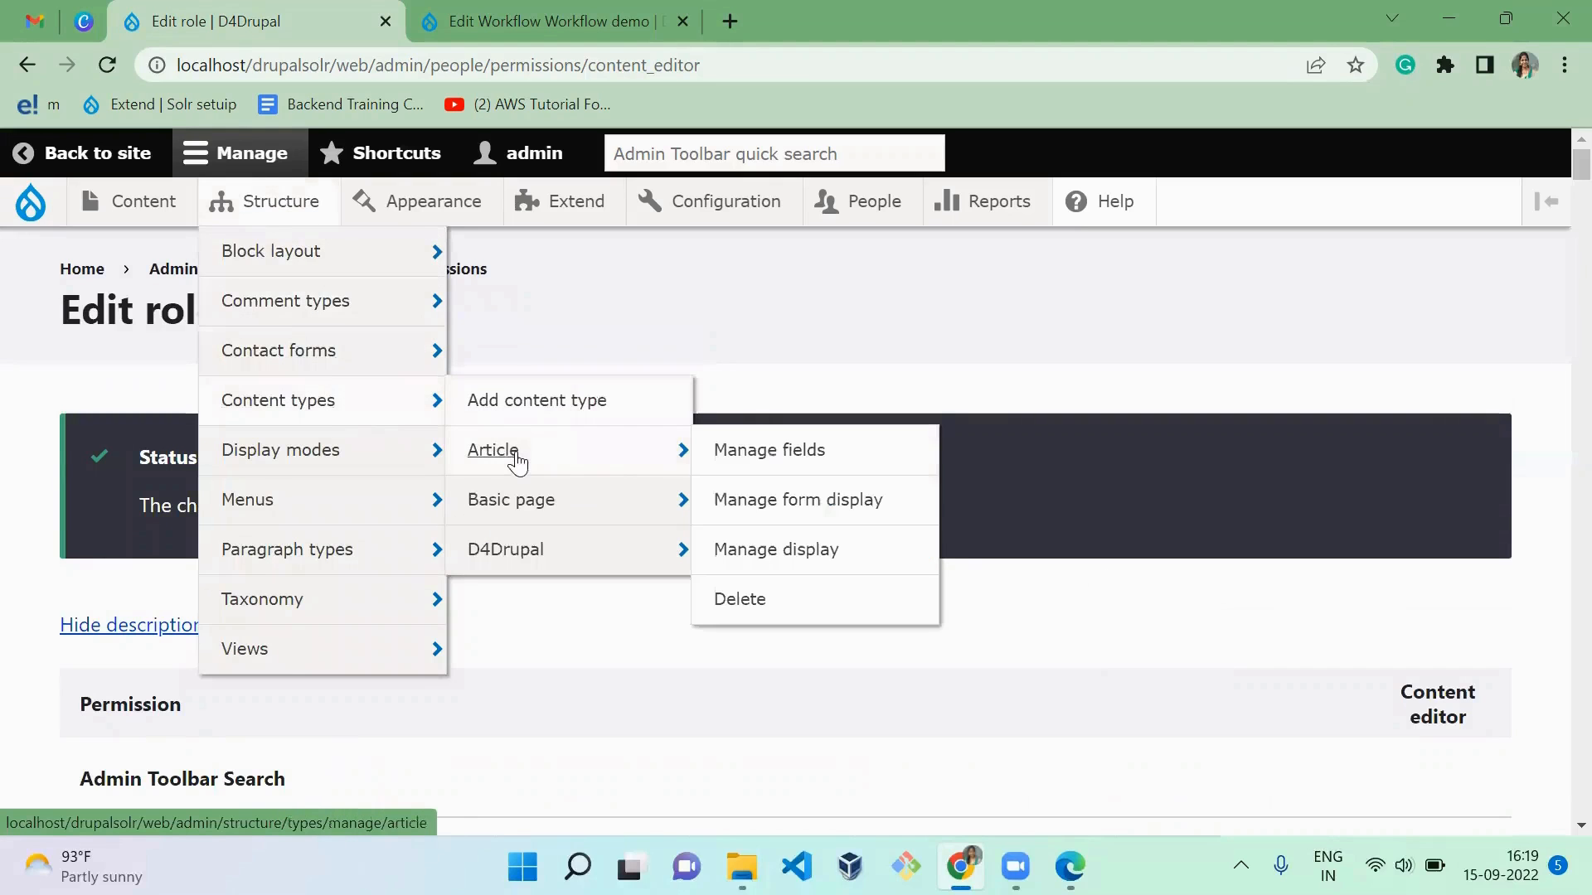
{"action": "left_click", "coordinate": [798, 547]}
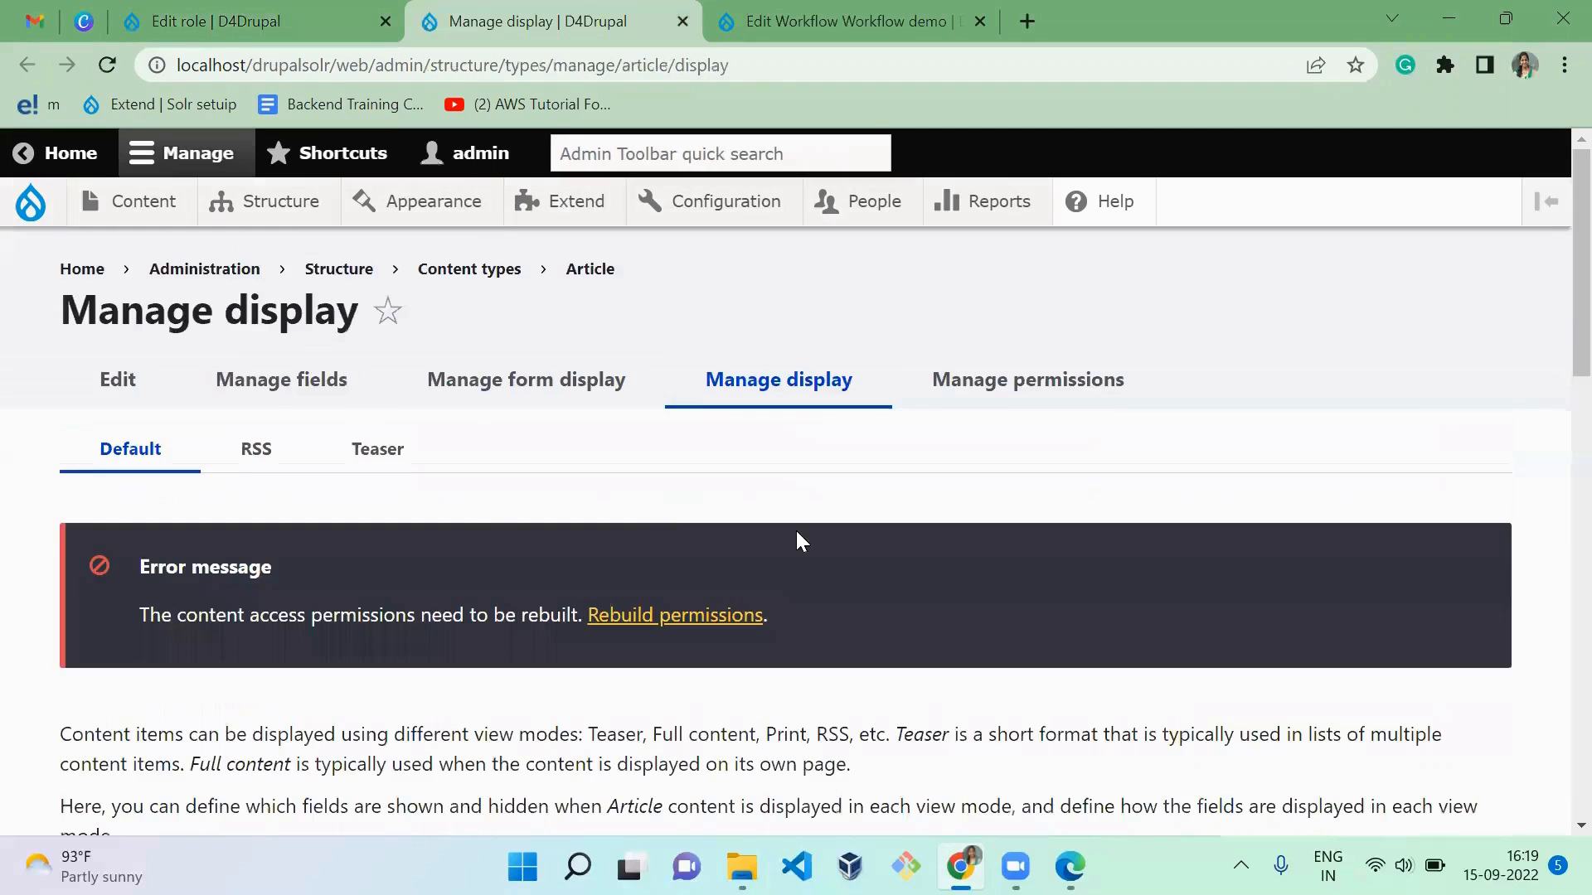
Step: Set the display format of Article's State Transition field to Workflow form, and save the display settings
{"action": "scroll", "coordinate": [1140, 673], "scroll_direction": "down", "scroll_amount": 5}
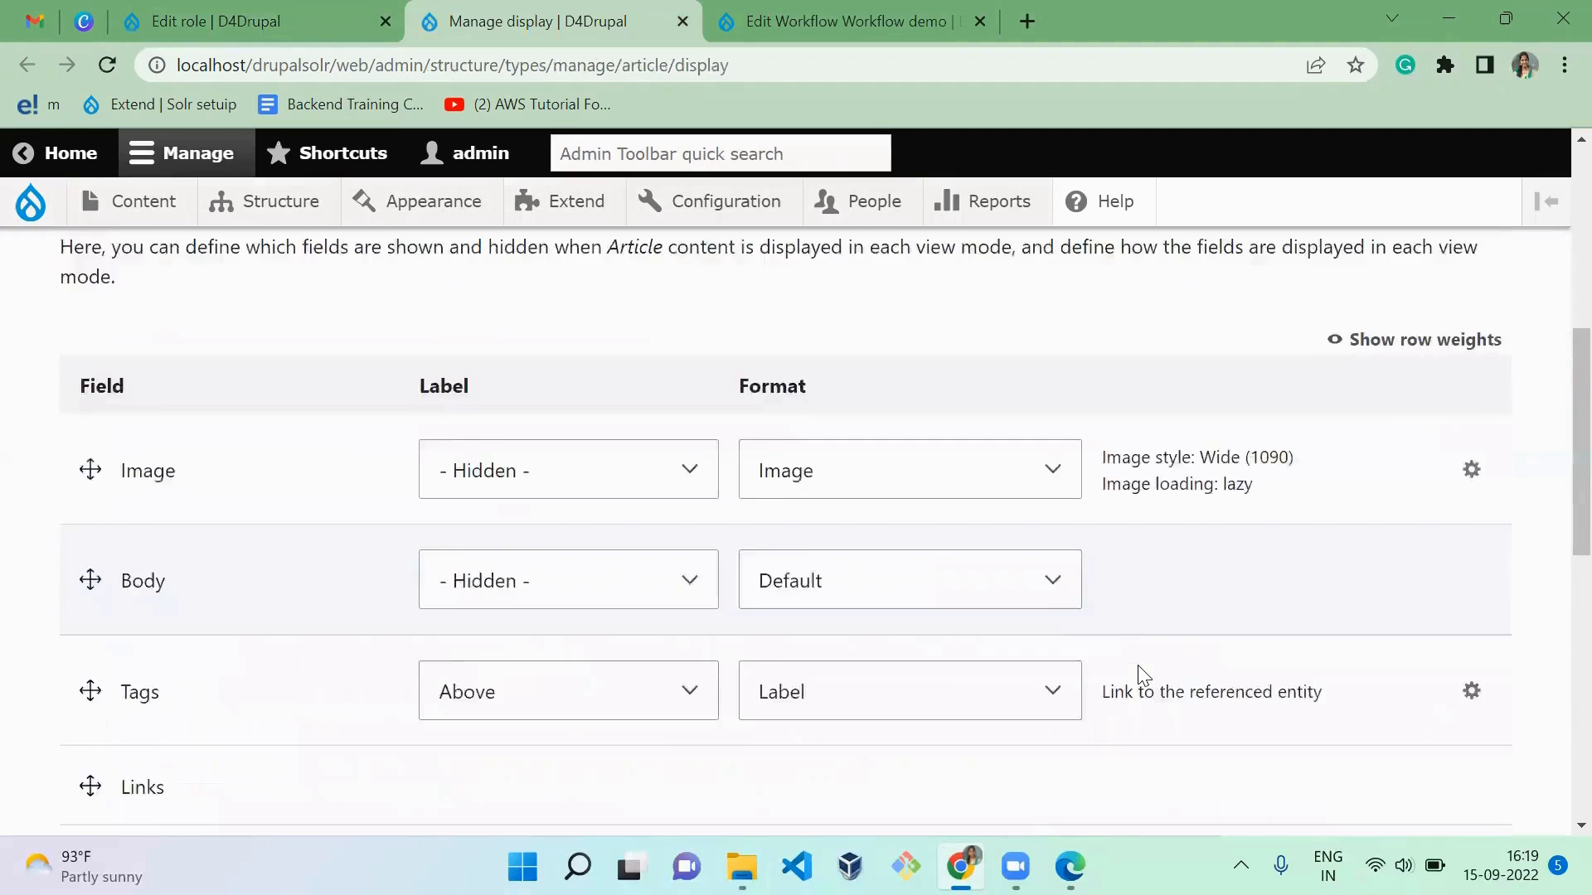
{"action": "scroll", "coordinate": [1140, 673], "scroll_direction": "down", "scroll_amount": 5}
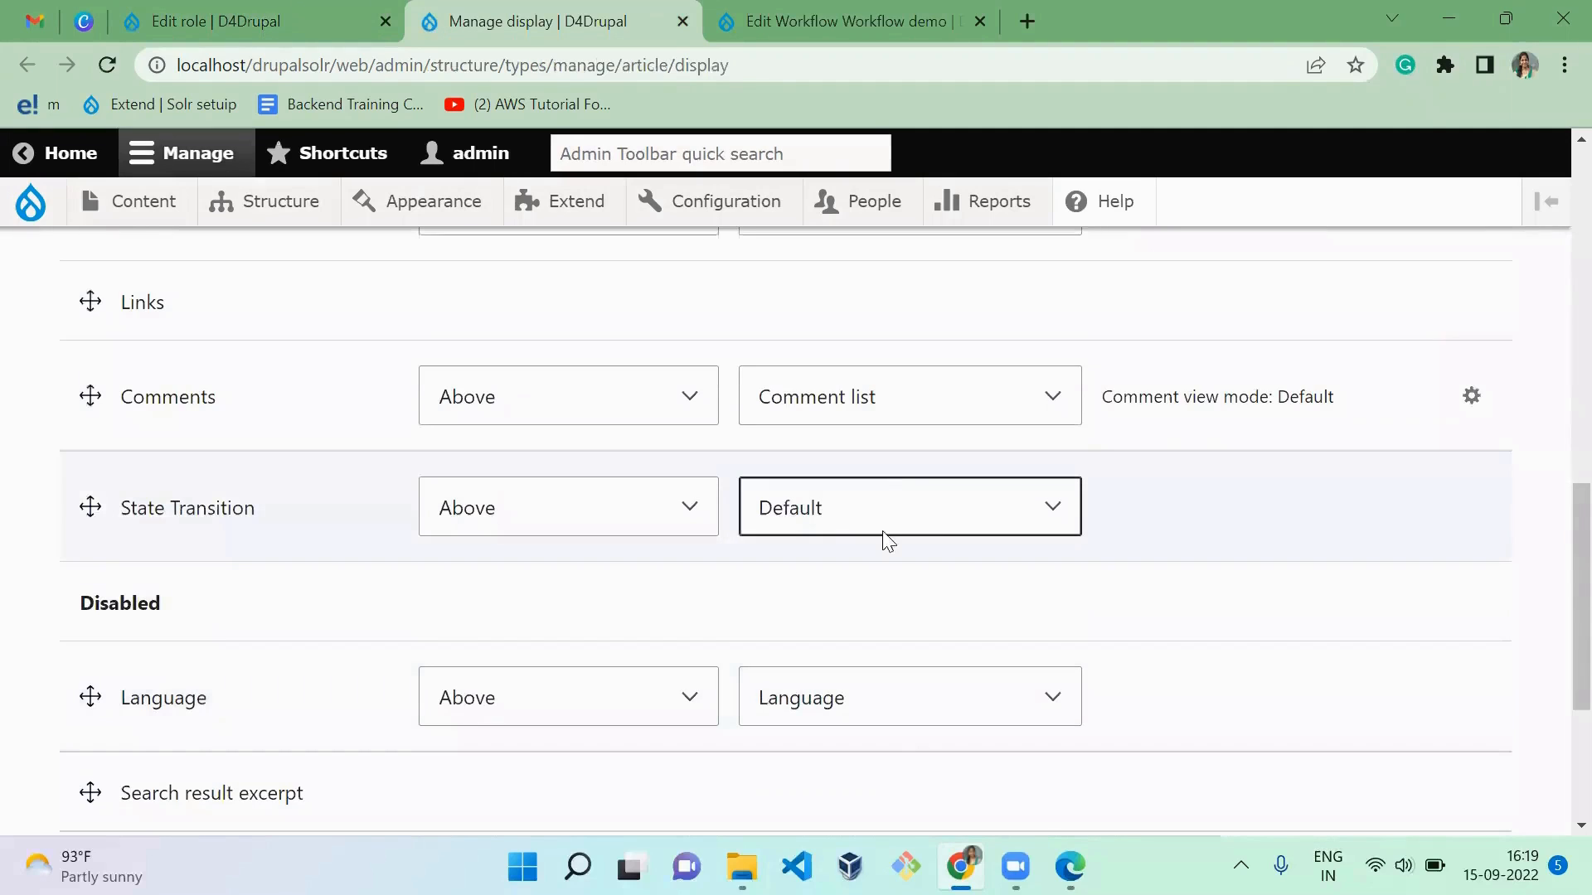
{"action": "left_click", "coordinate": [900, 518]}
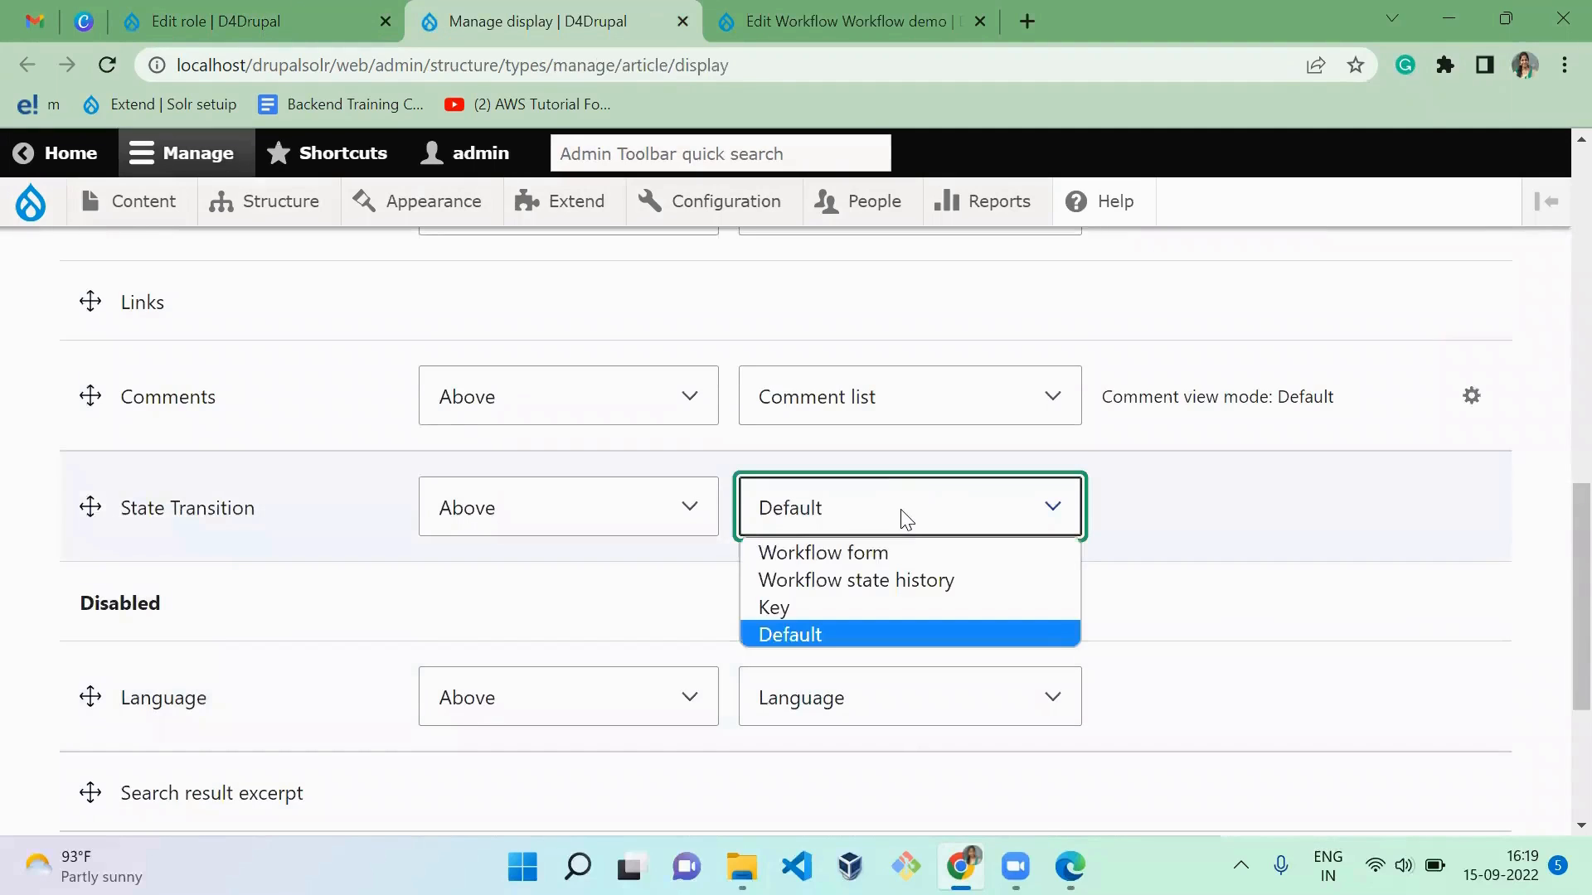
{"action": "left_click", "coordinate": [882, 555]}
{"action": "scroll", "coordinate": [1034, 558], "scroll_direction": "down", "scroll_amount": 3}
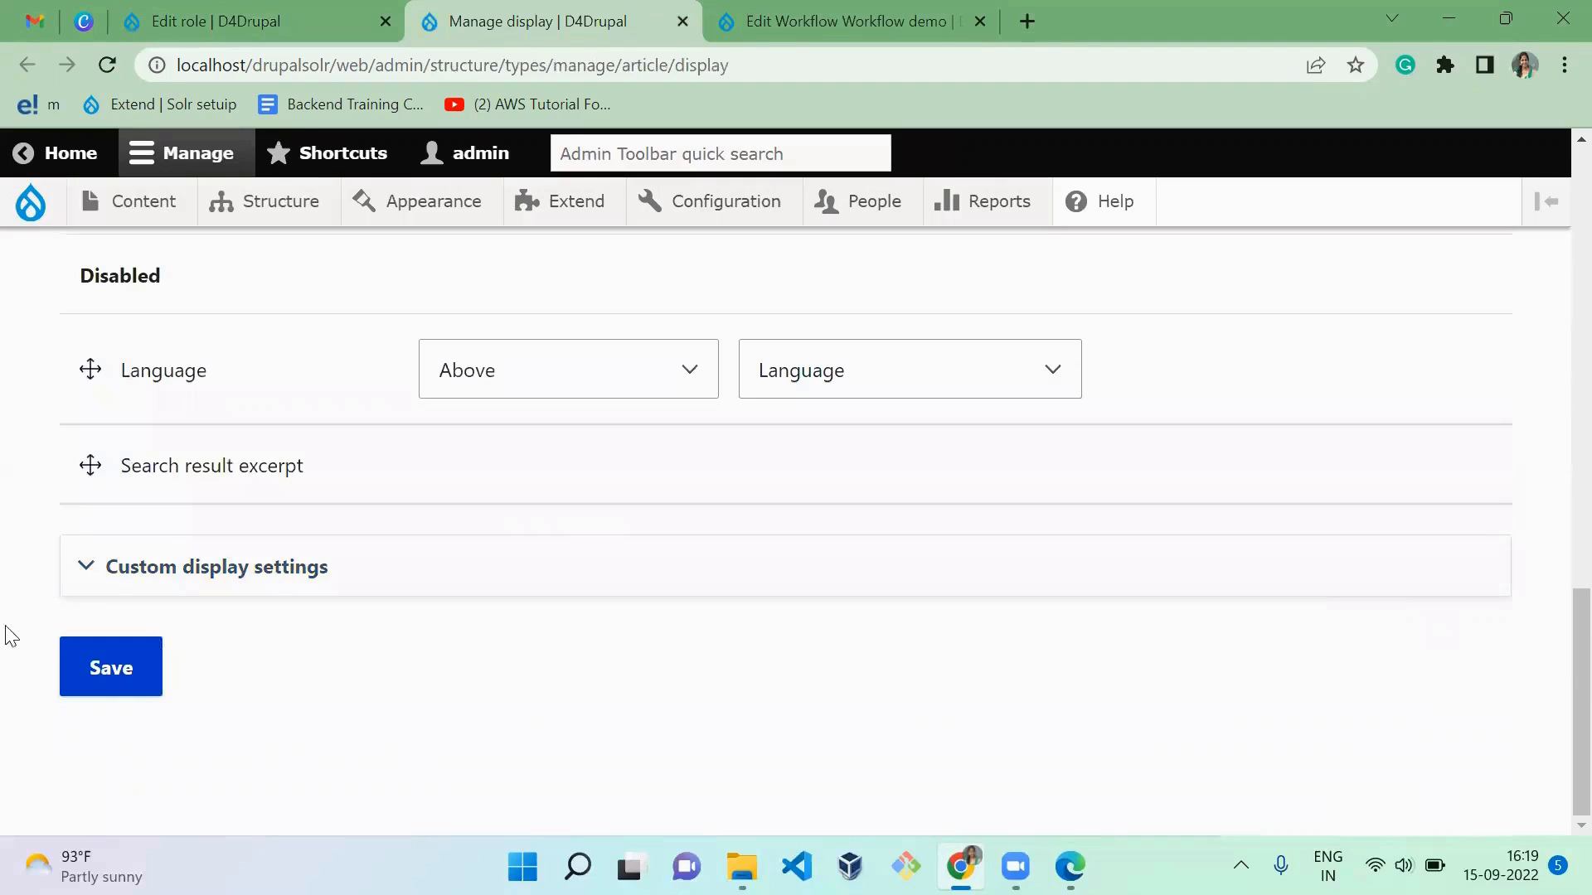
{"action": "left_click", "coordinate": [103, 665]}
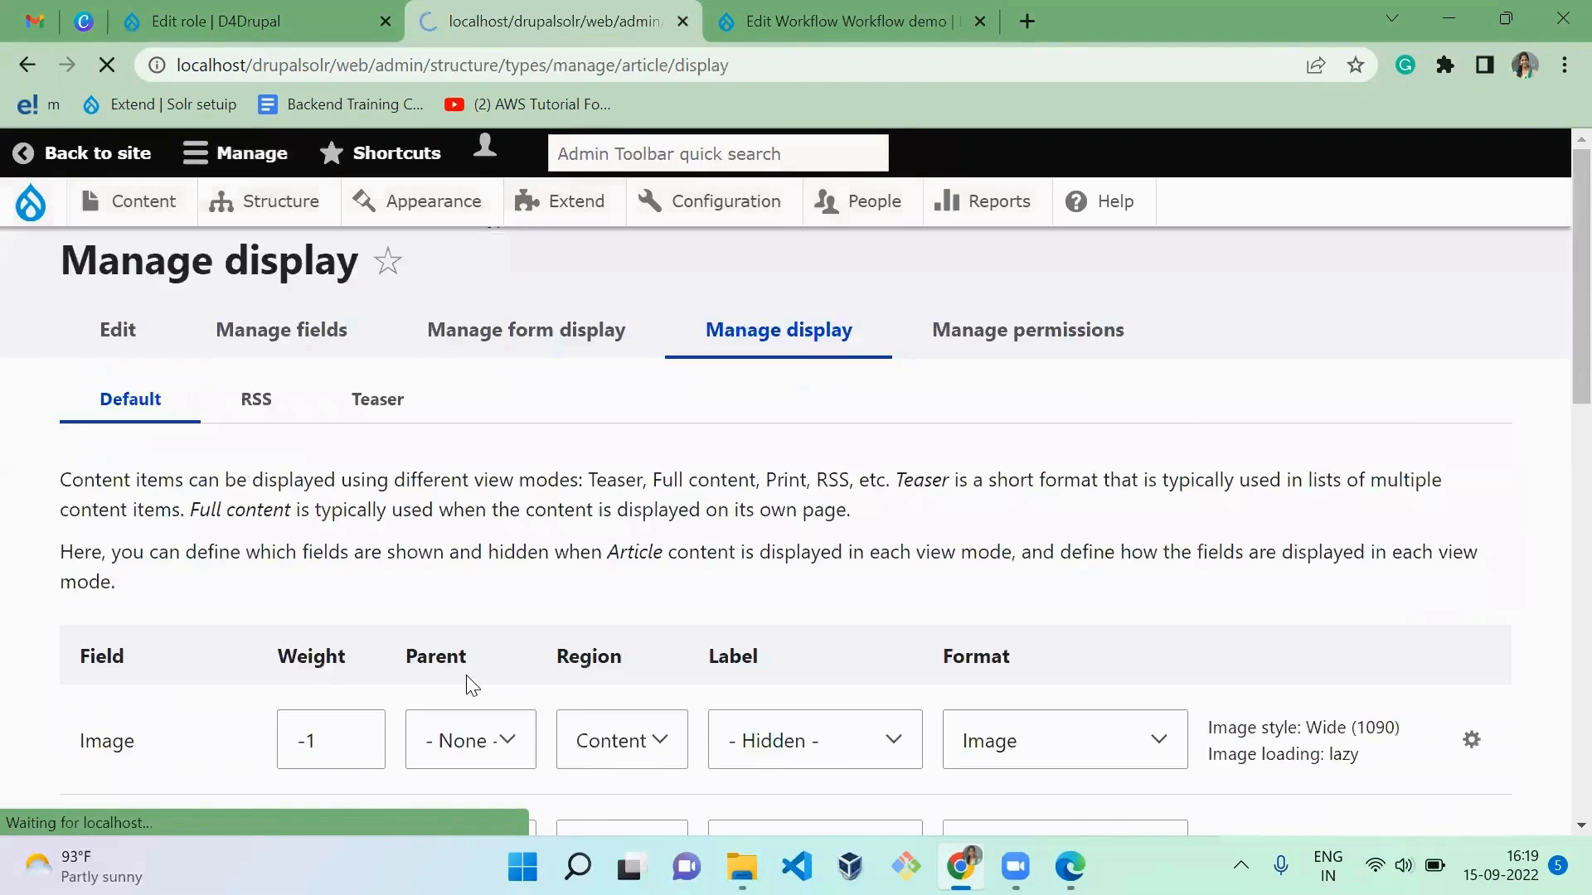
Step: Check the article's State Transition display in the editor's Edge window
{"action": "key", "text": "alt+Tab"}
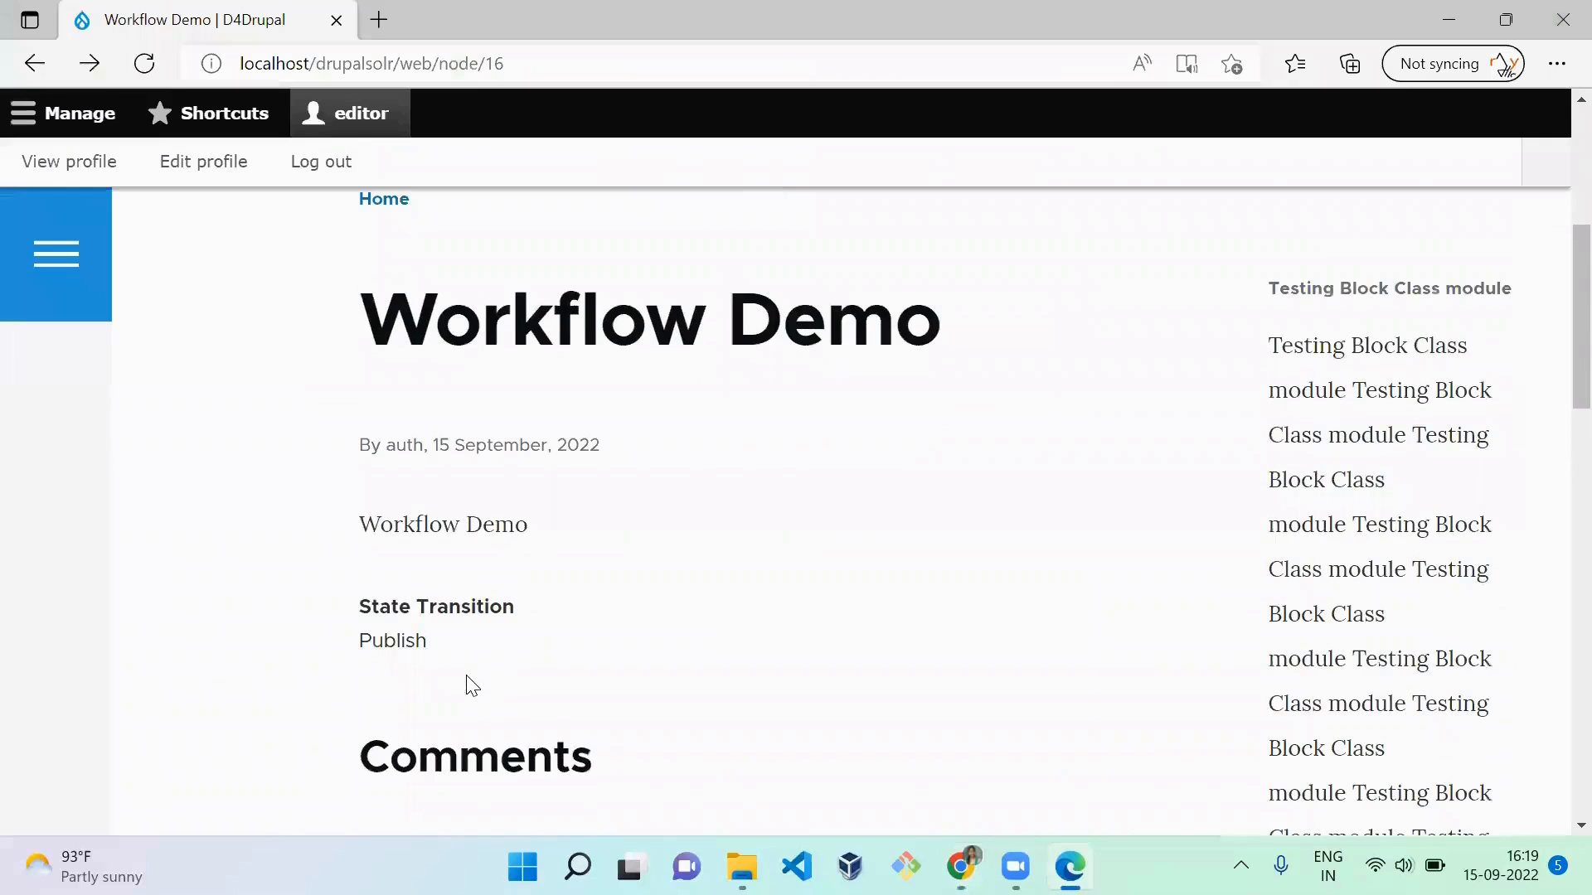
{"action": "scroll", "coordinate": [738, 597], "scroll_direction": "down", "scroll_amount": 2}
{"action": "scroll", "coordinate": [752, 545], "scroll_direction": "up", "scroll_amount": 1}
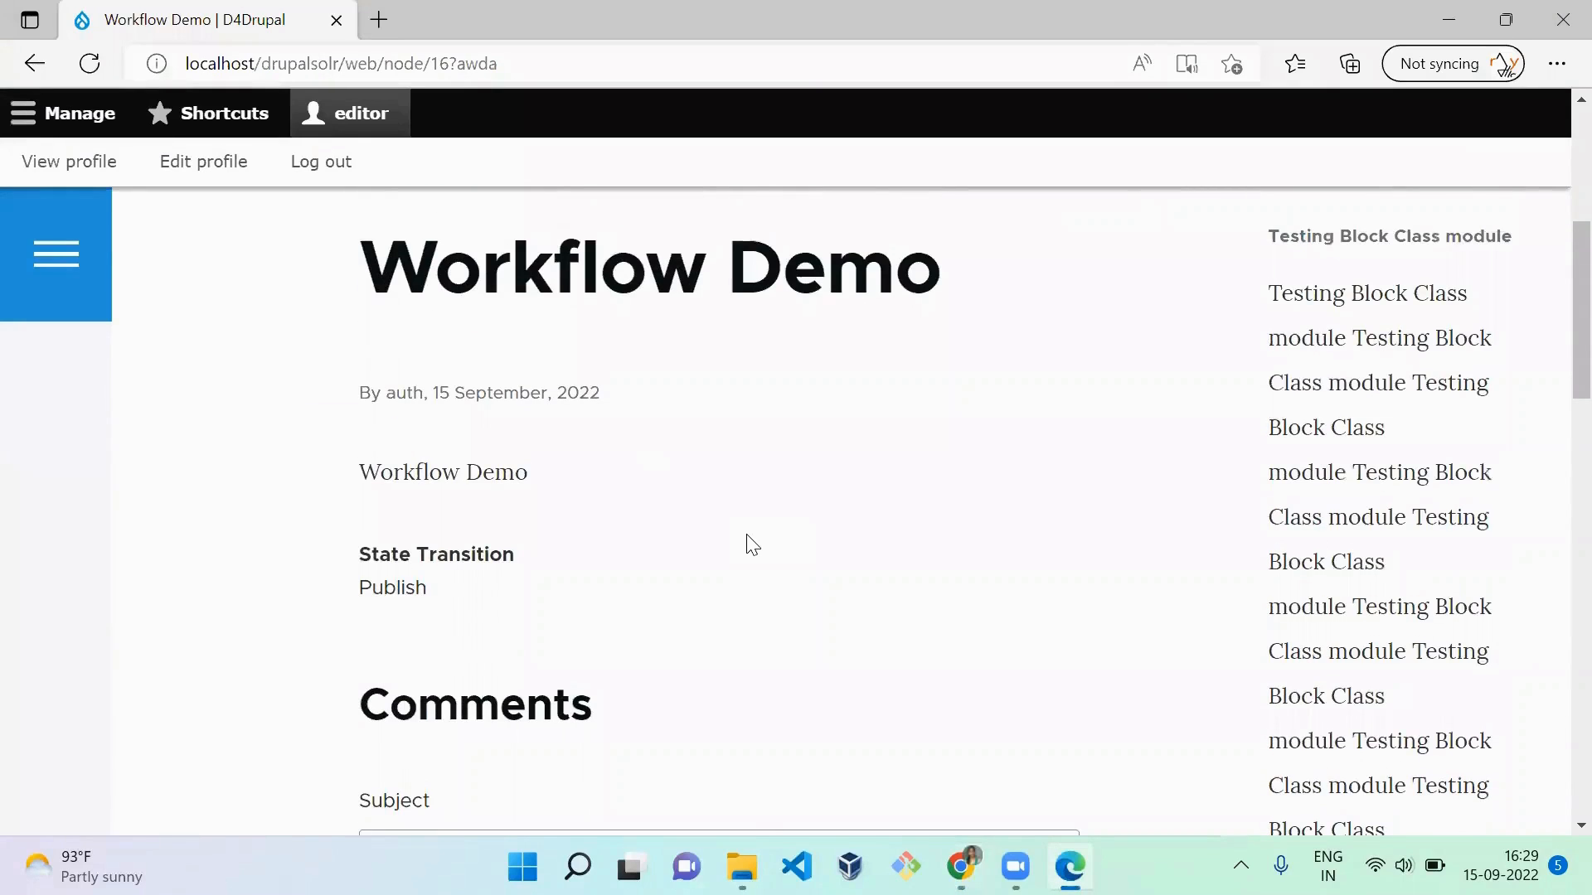
Step: Open the content list in a new tab of the admin's Chrome window and start editing the Workflow Demo article
{"action": "key", "text": "alt+Tab"}
{"action": "key", "text": "alt+Tab"}
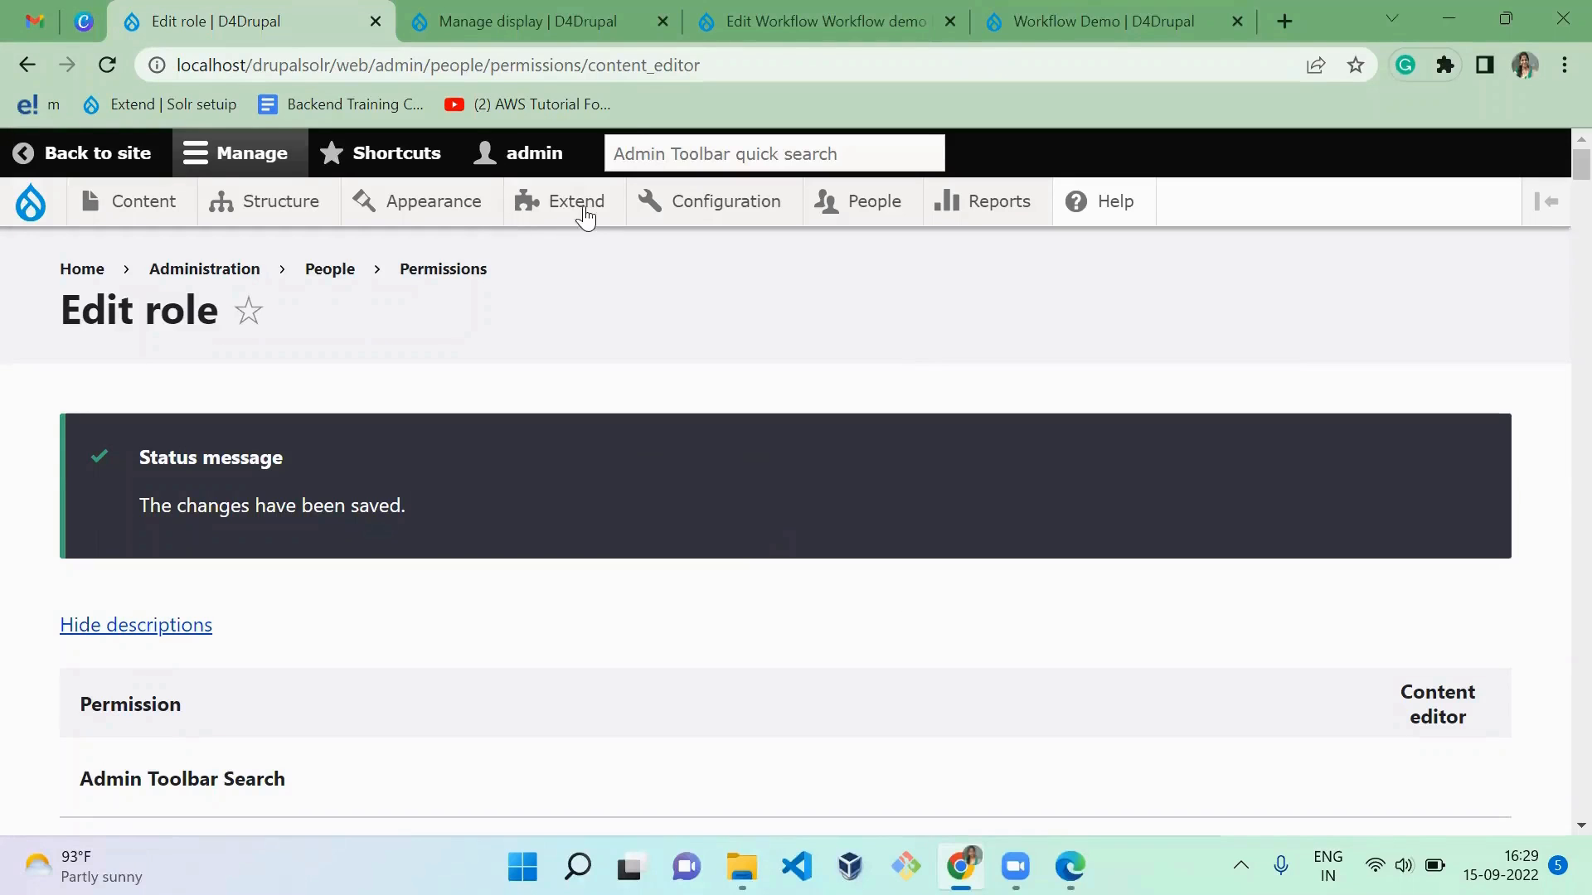
{"action": "middle_click", "coordinate": [135, 203]}
{"action": "left_click", "coordinate": [360, 21]}
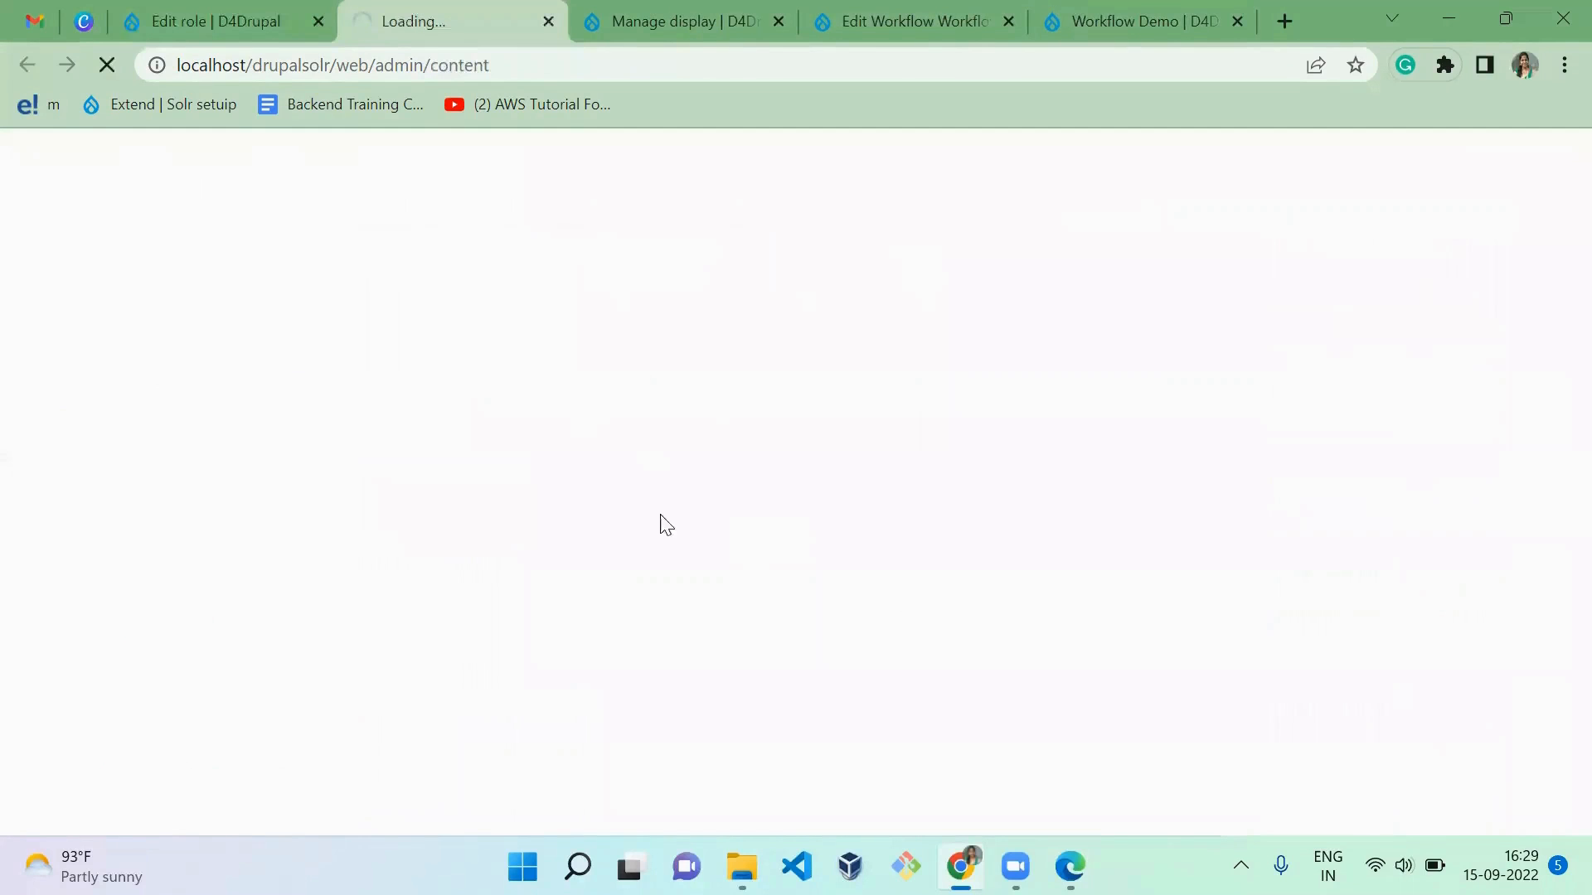
{"action": "key", "text": "alt+Tab"}
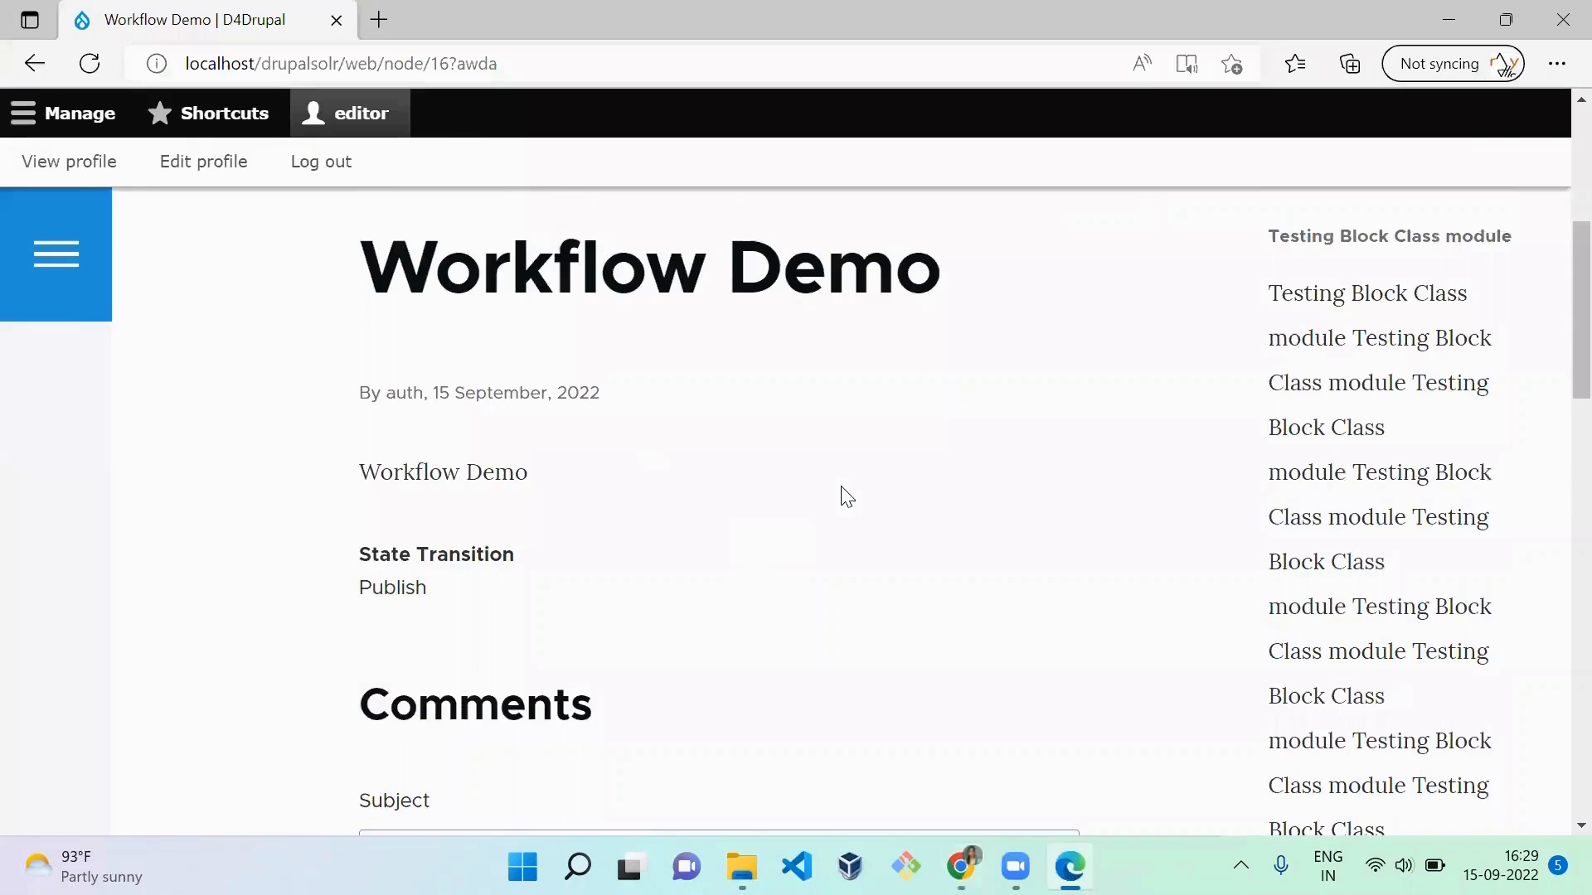
{"action": "key", "text": "alt+Tab"}
{"action": "scroll", "coordinate": [1552, 398], "scroll_direction": "down", "scroll_amount": 5}
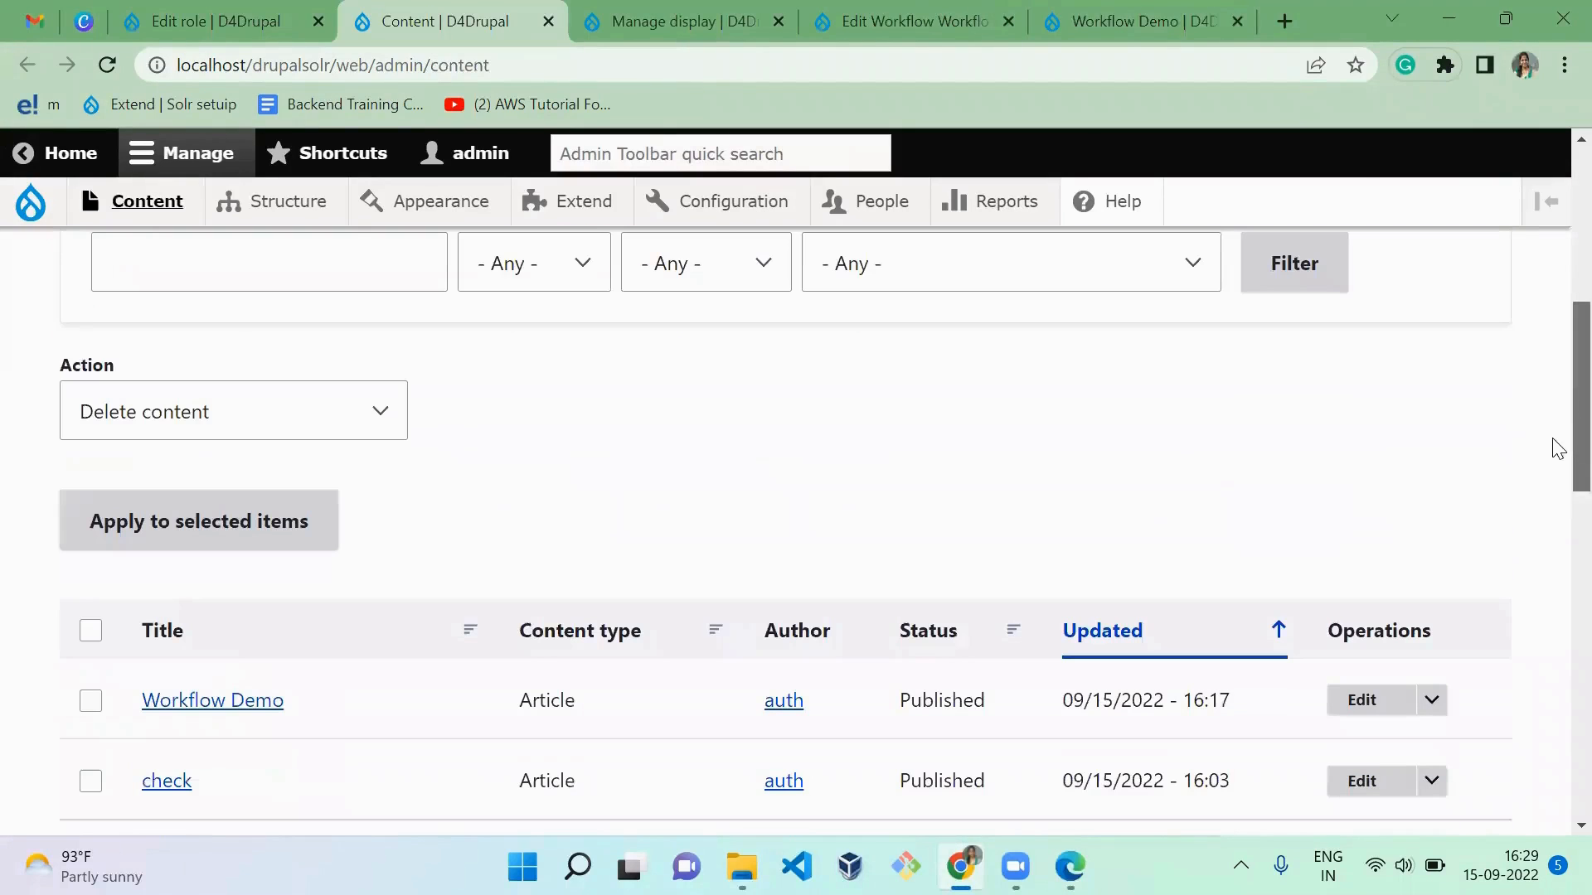
{"action": "left_click", "coordinate": [1381, 701]}
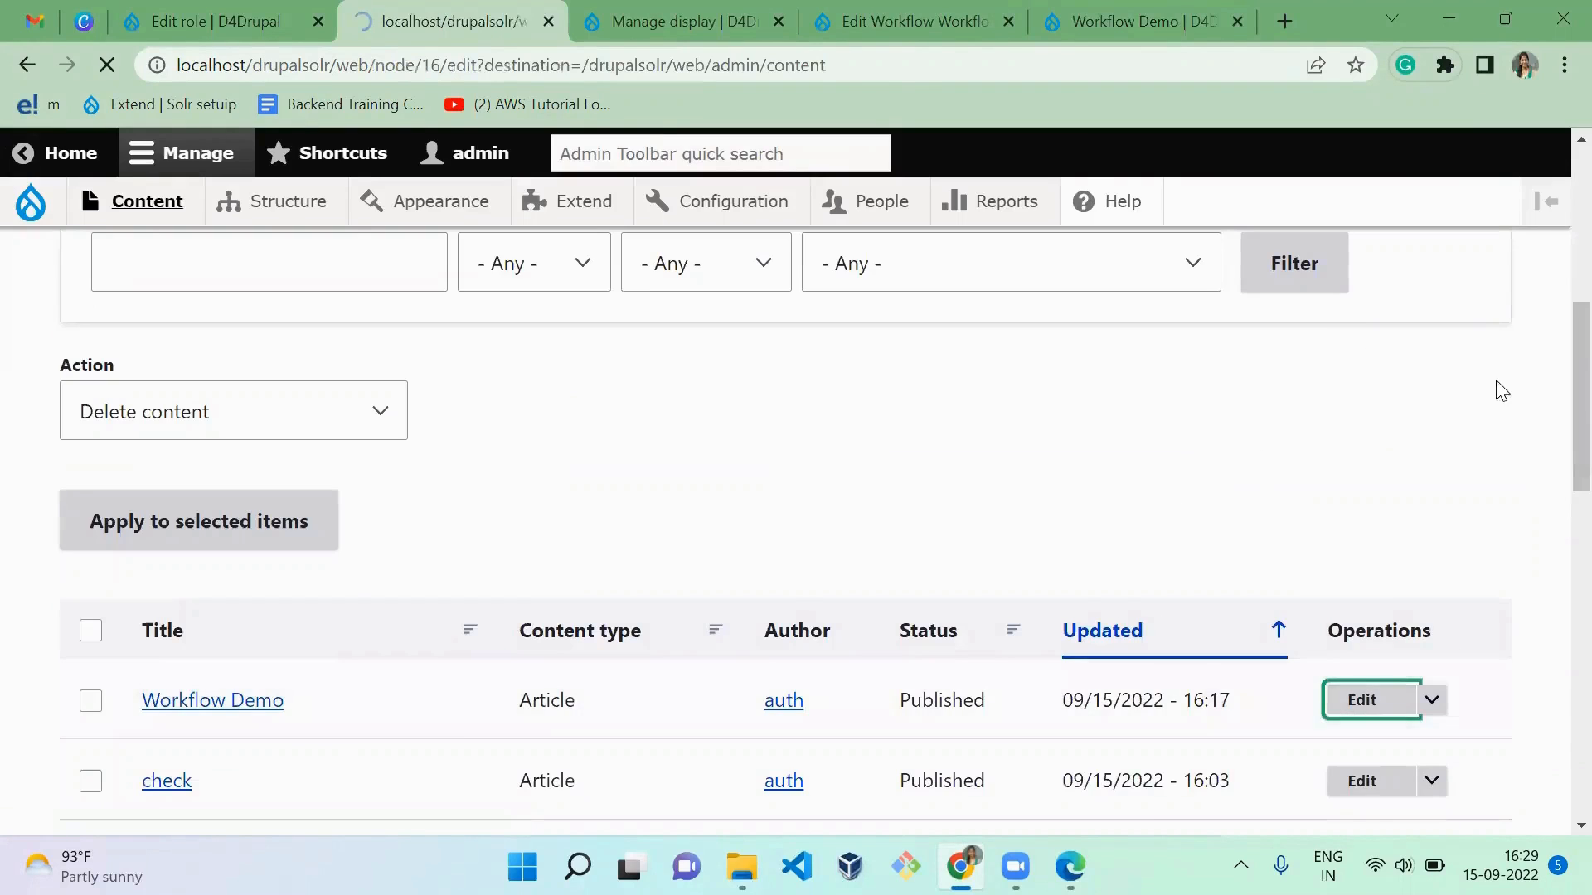
Step: Change the article's state from Publish to Draft immediately, and save the article
{"action": "scroll", "coordinate": [1551, 515], "scroll_direction": "down", "scroll_amount": 20}
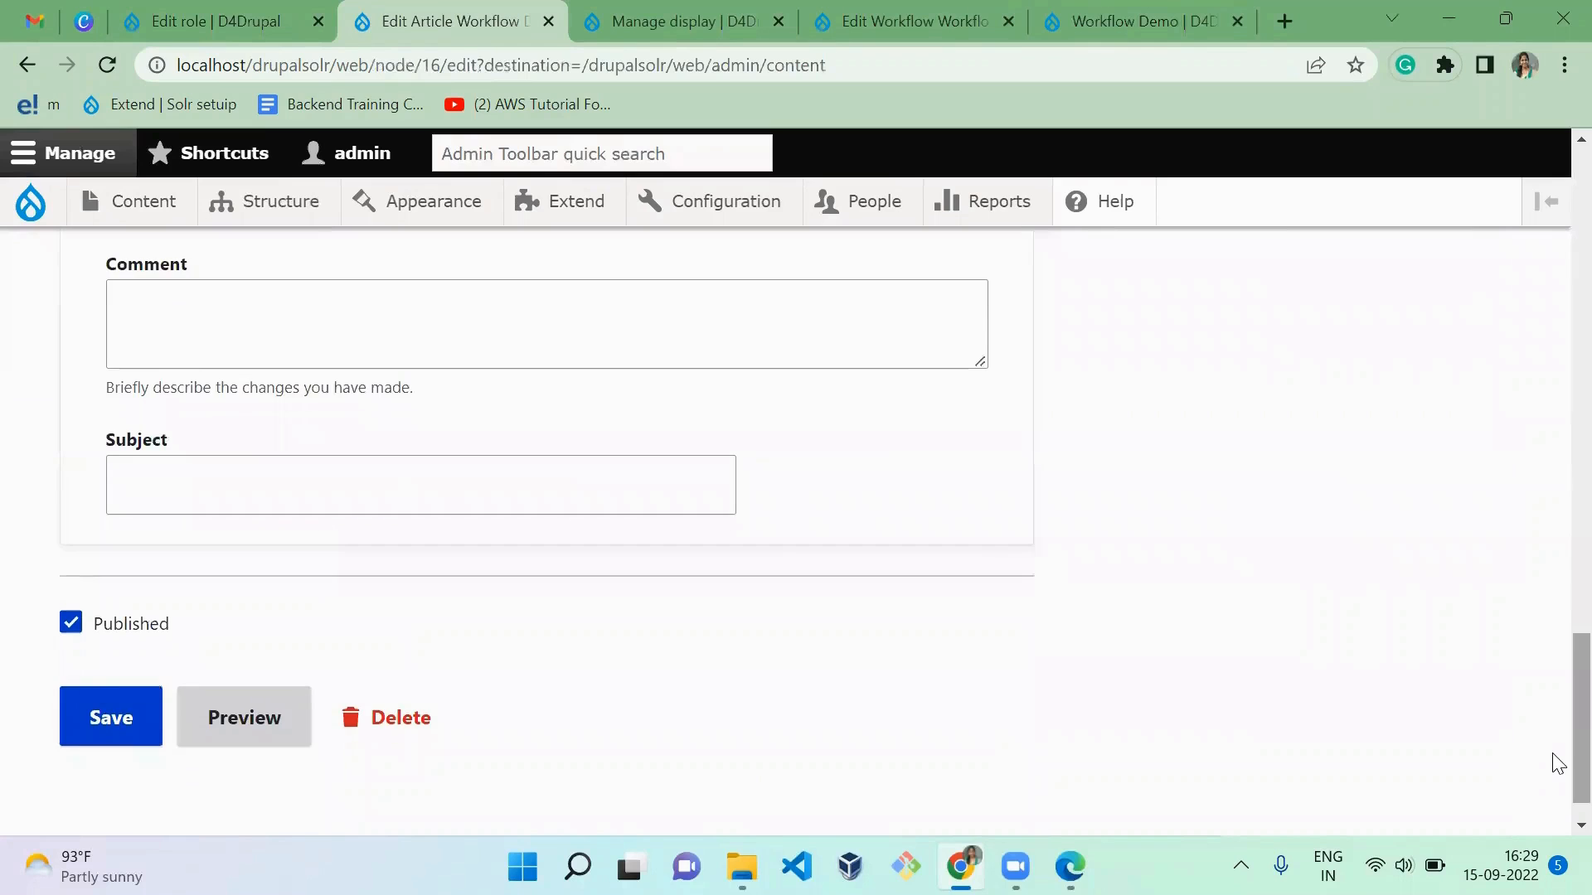
{"action": "scroll", "coordinate": [514, 613], "scroll_direction": "up", "scroll_amount": 4}
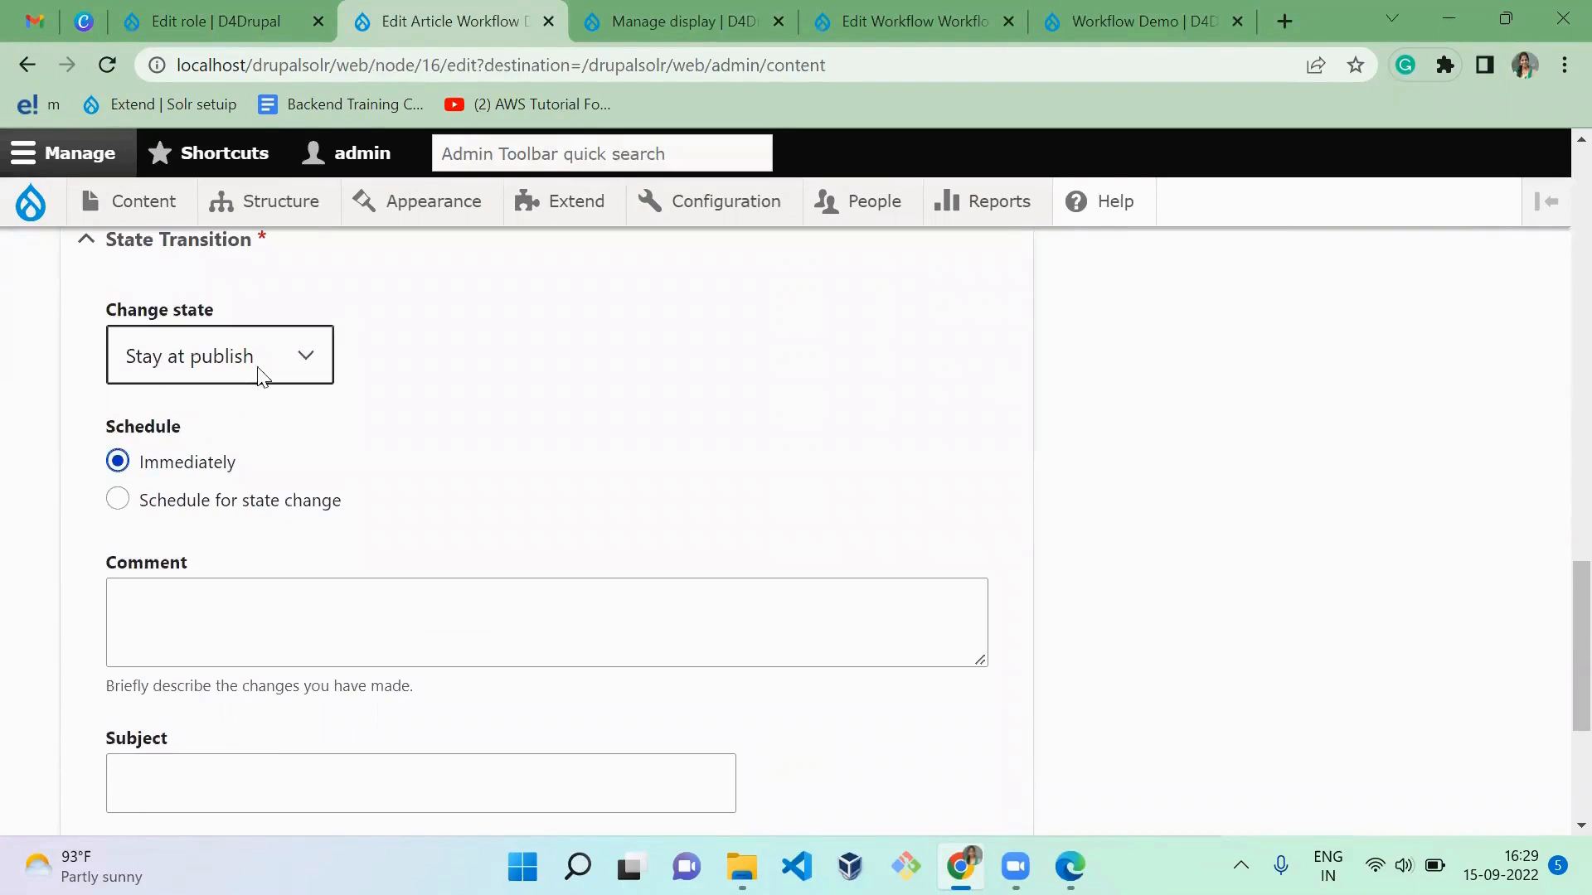
{"action": "left_click", "coordinate": [284, 348]}
{"action": "left_click", "coordinate": [262, 397]}
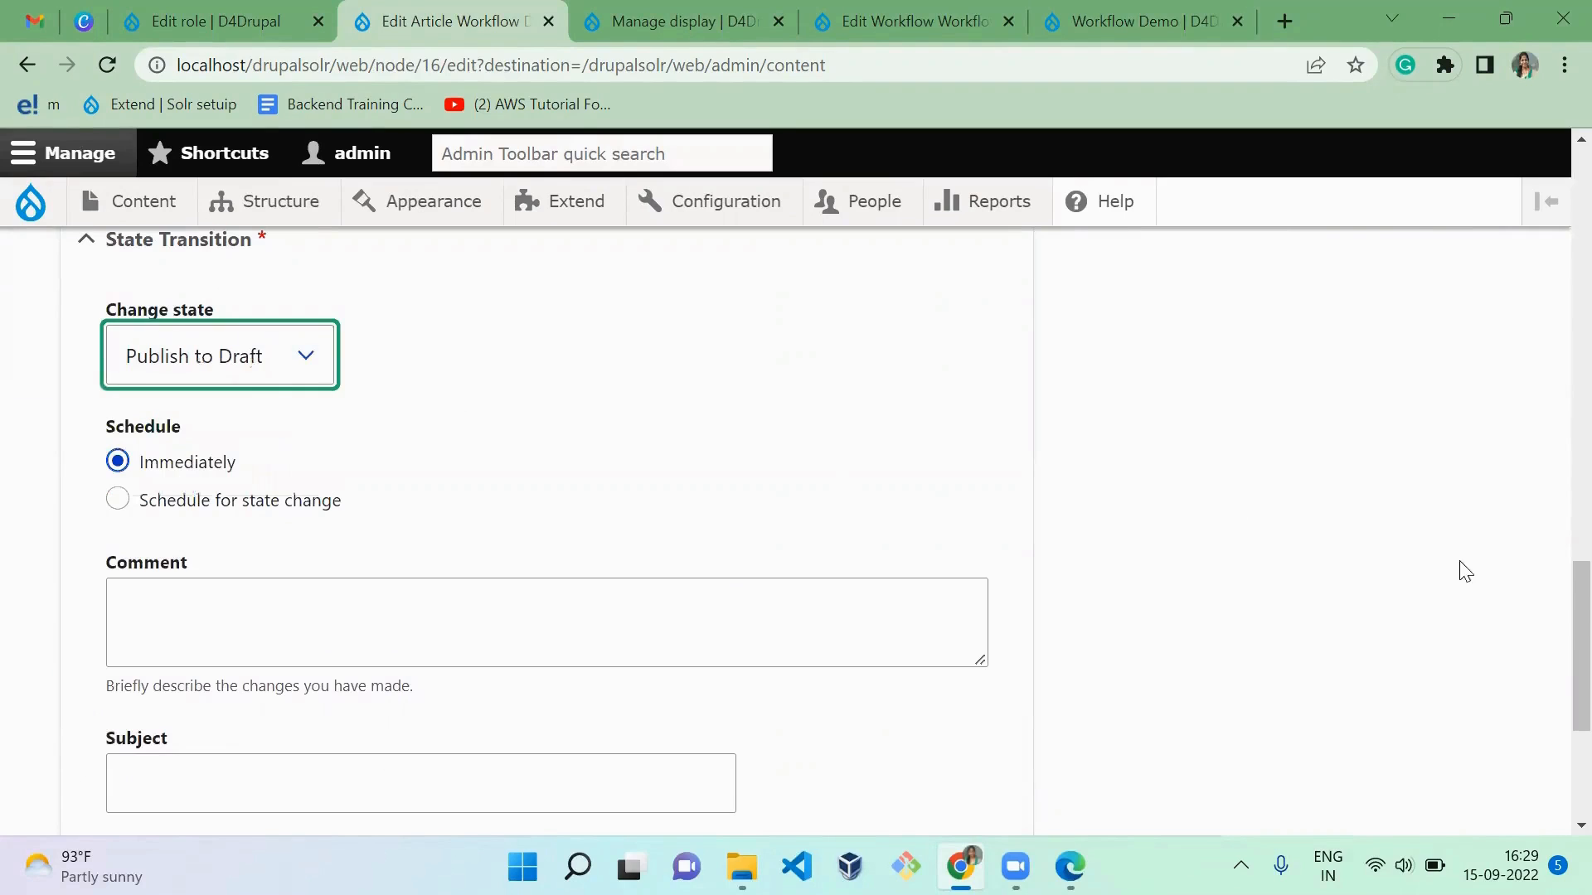
{"action": "left_click_drag", "start_coordinate": [1577, 615], "coordinate": [1577, 736]}
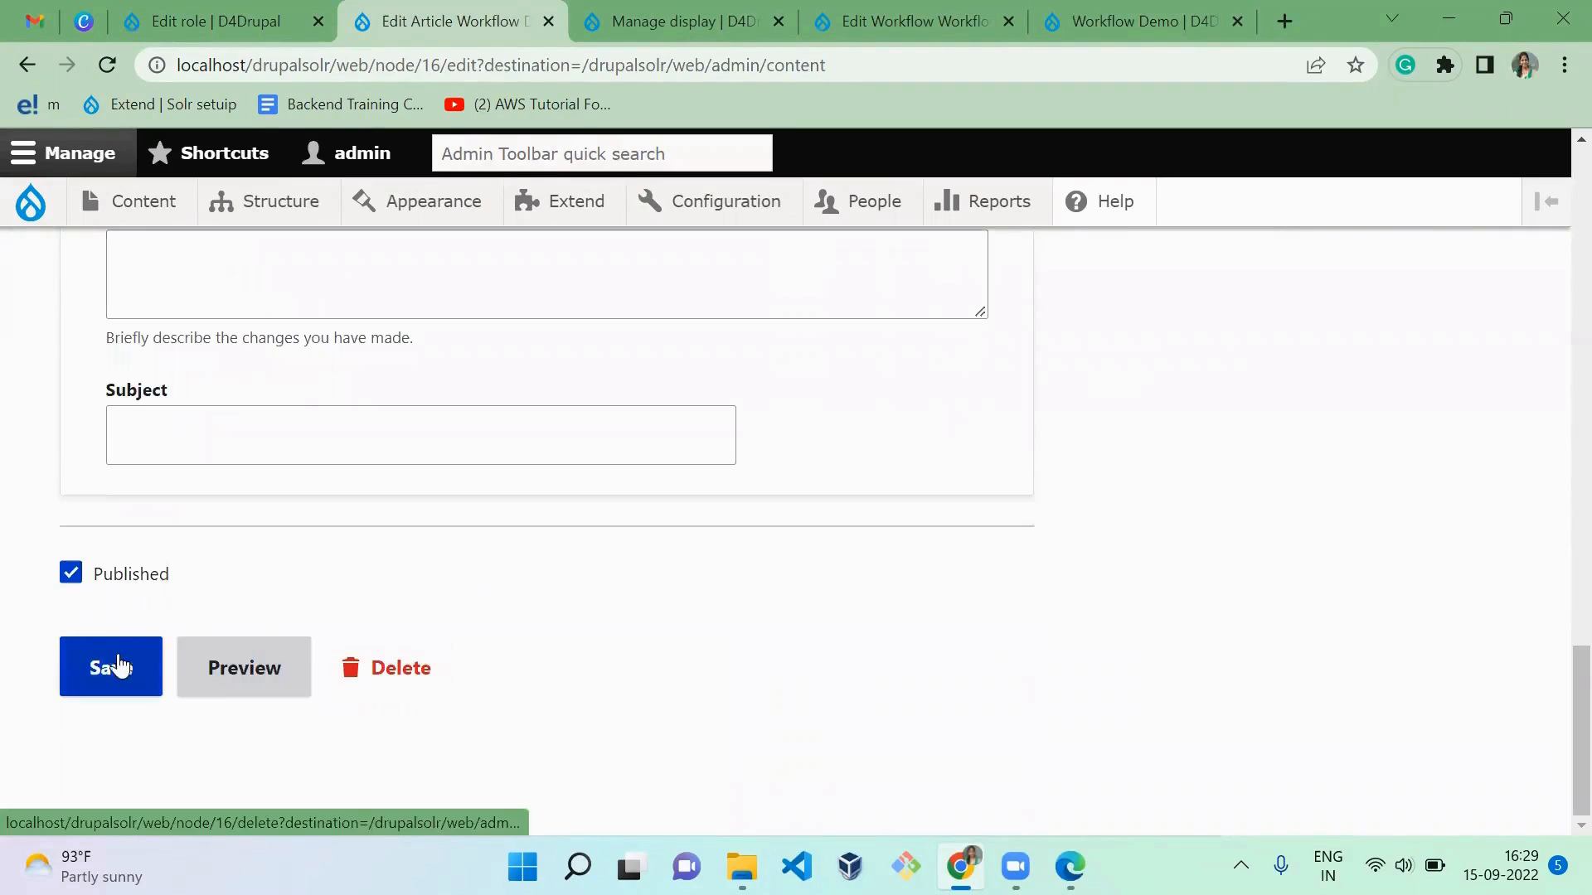
{"action": "left_click", "coordinate": [110, 663]}
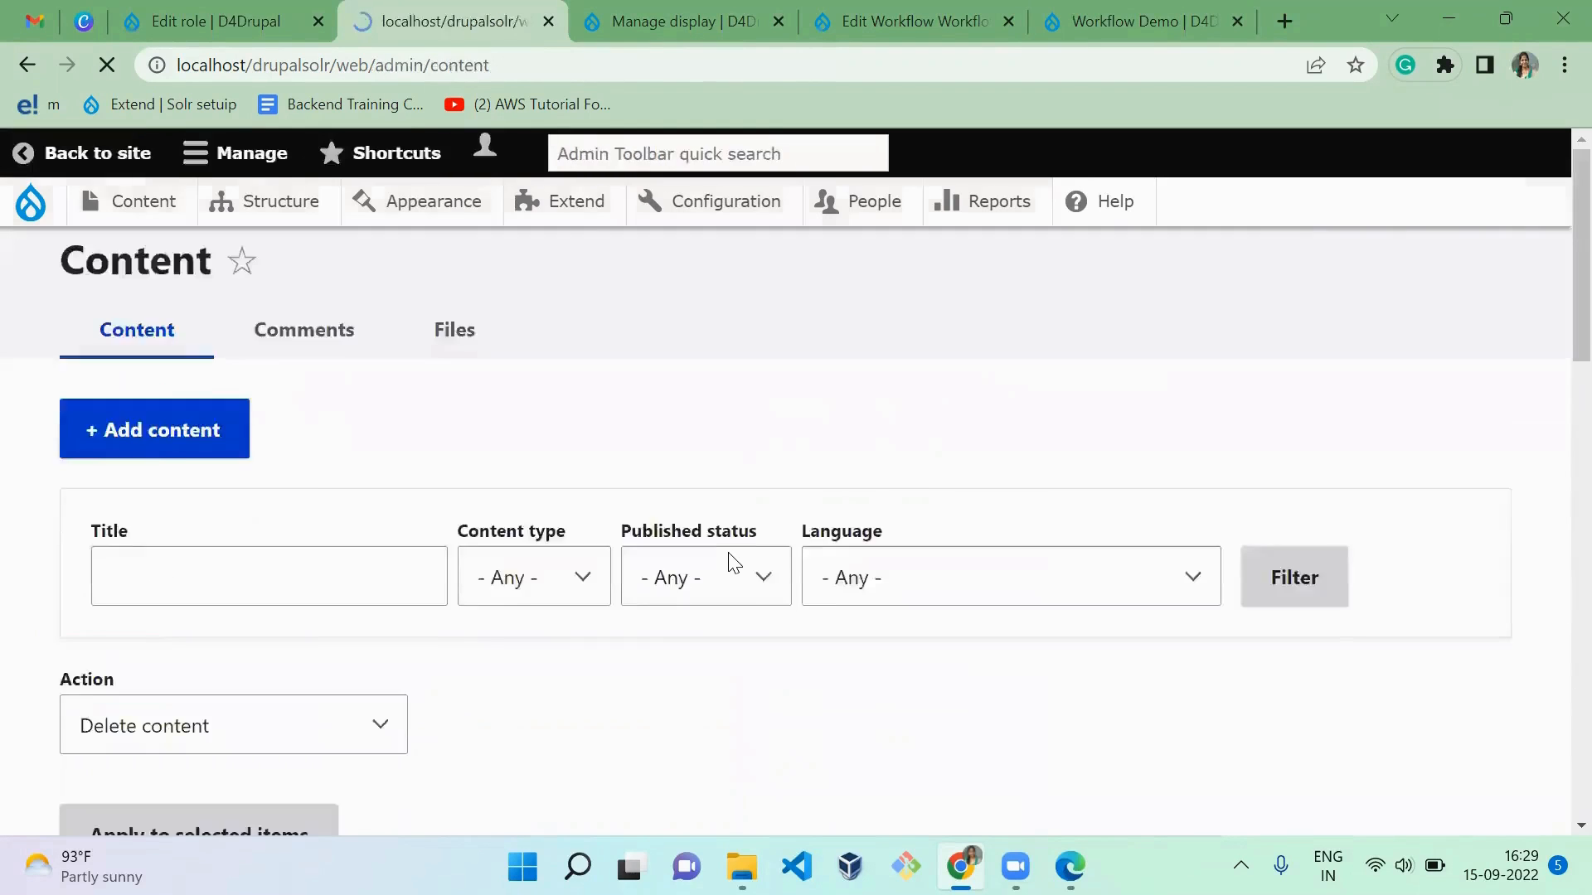
Step: Reload the article in the editor's Edge window and examine its state transition form
{"action": "key", "text": "alt+Tab"}
{"action": "key", "text": "F5"}
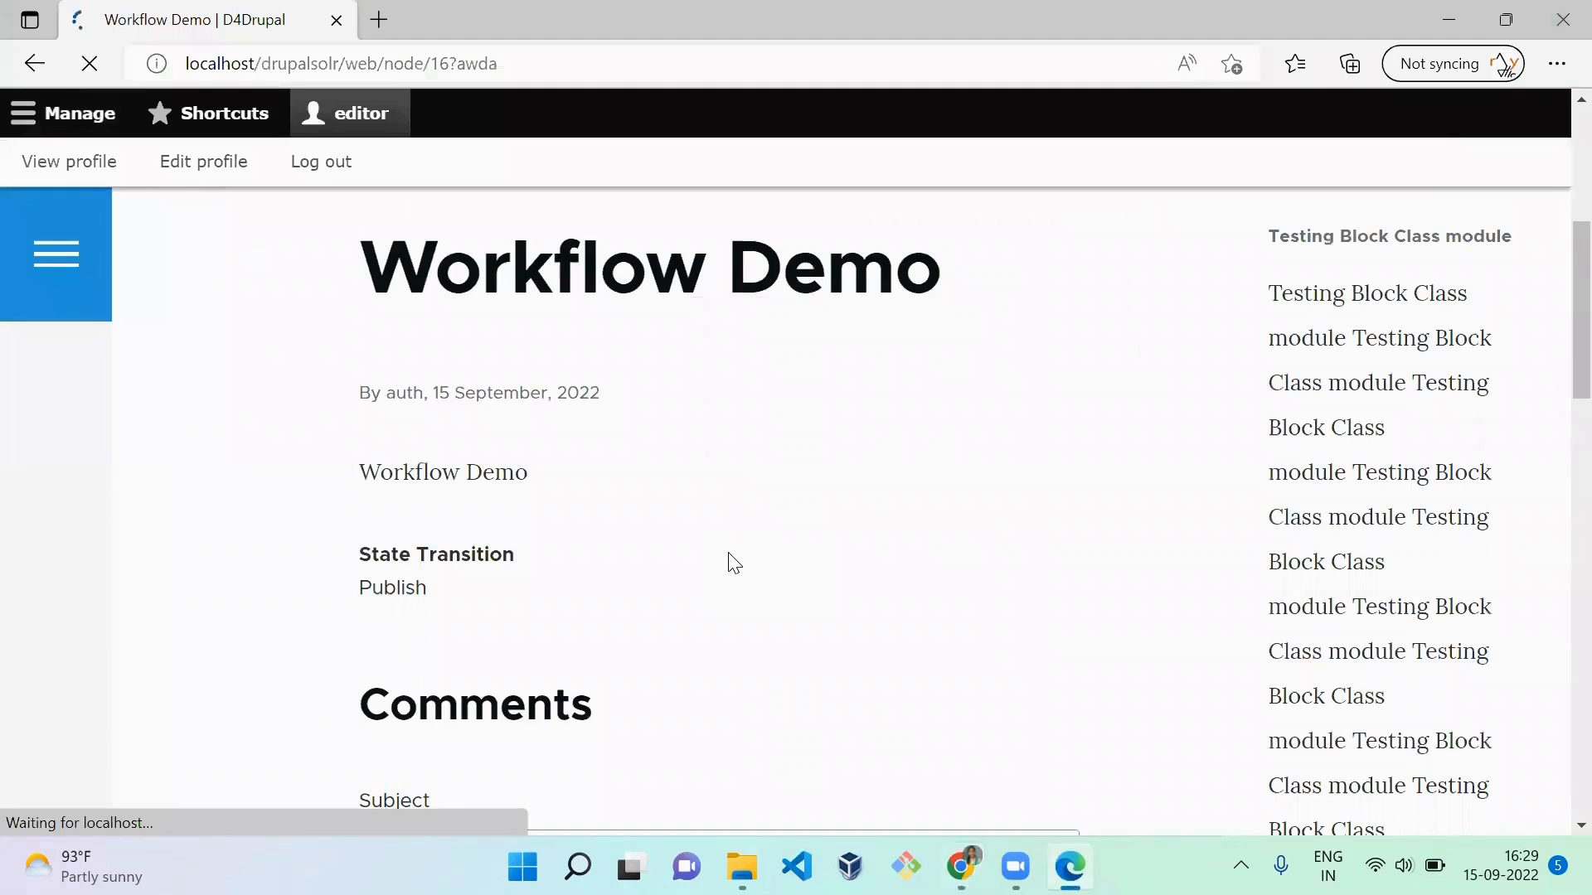
{"action": "scroll", "coordinate": [734, 563], "scroll_direction": "down", "scroll_amount": 5}
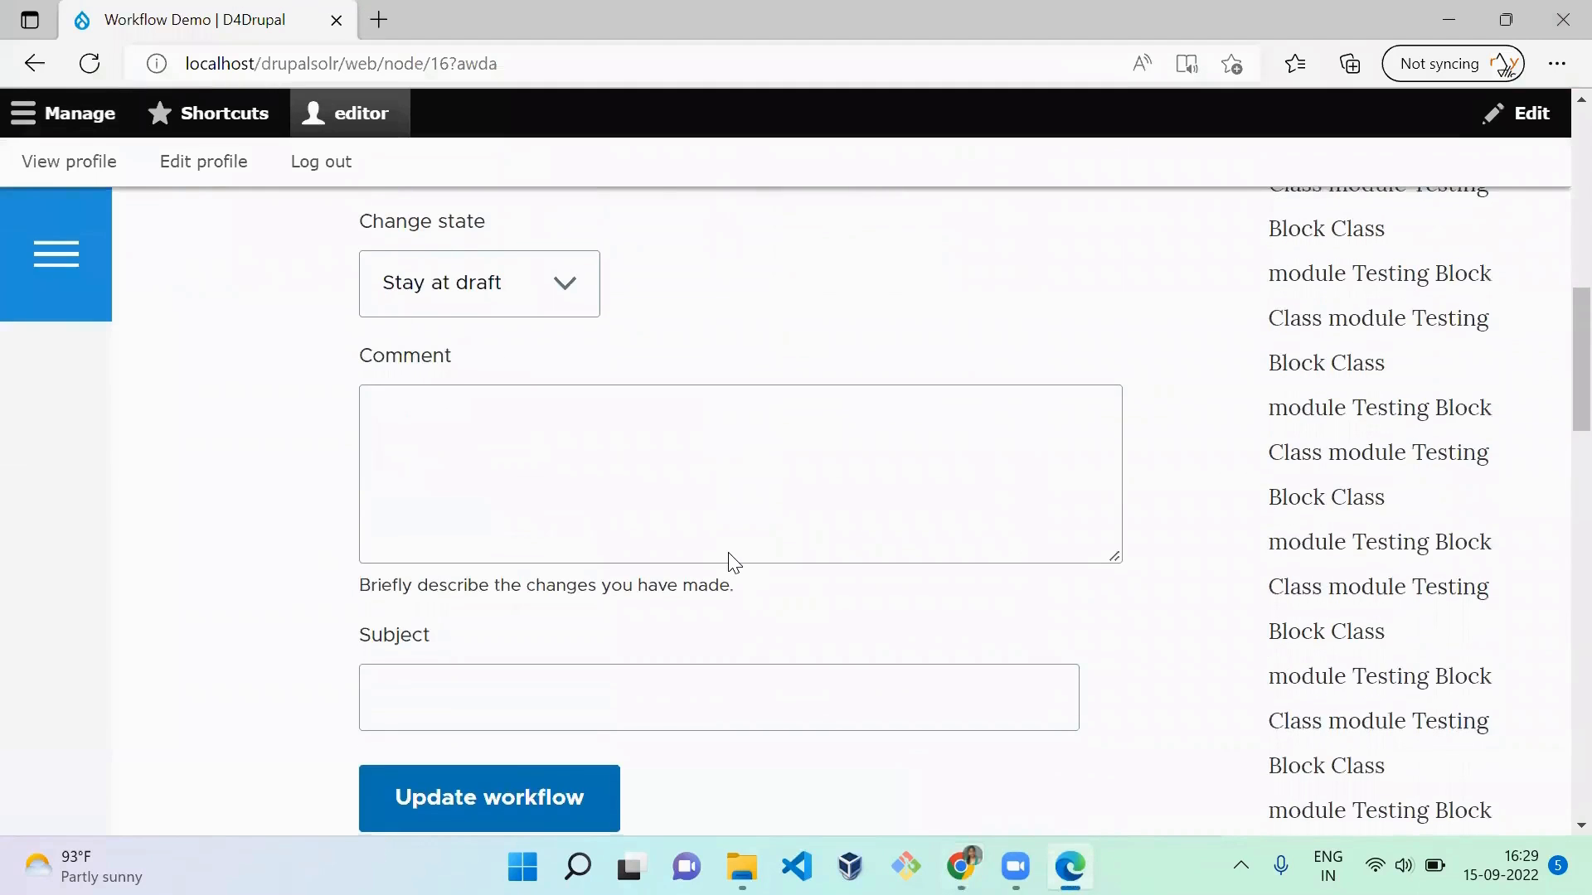
{"action": "scroll", "coordinate": [734, 563], "scroll_direction": "up", "scroll_amount": 1}
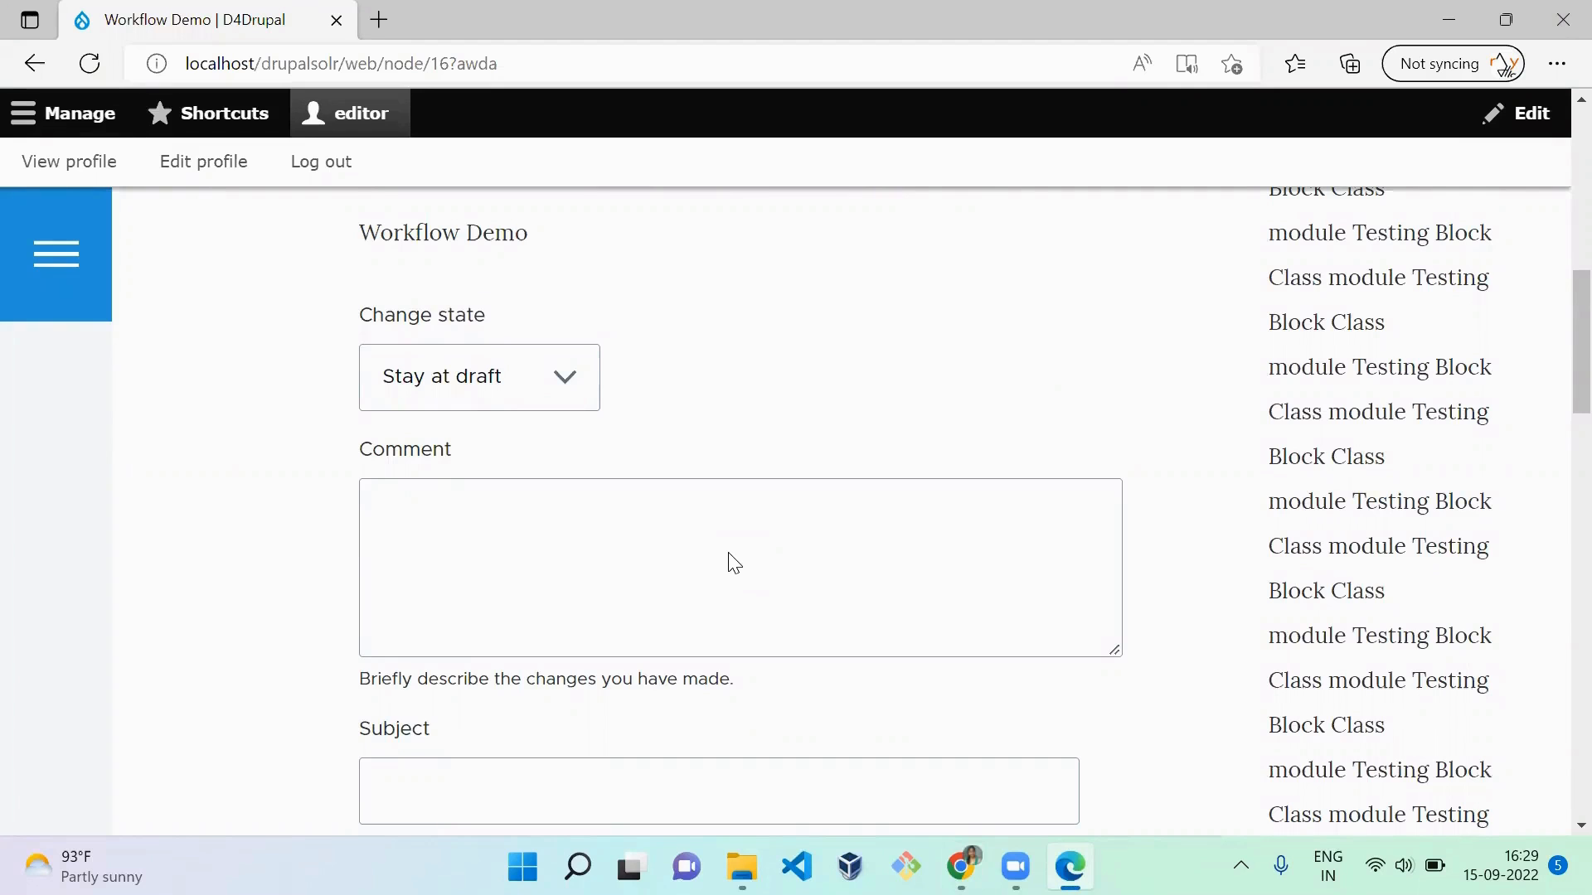
{"action": "key", "text": "alt+f"}
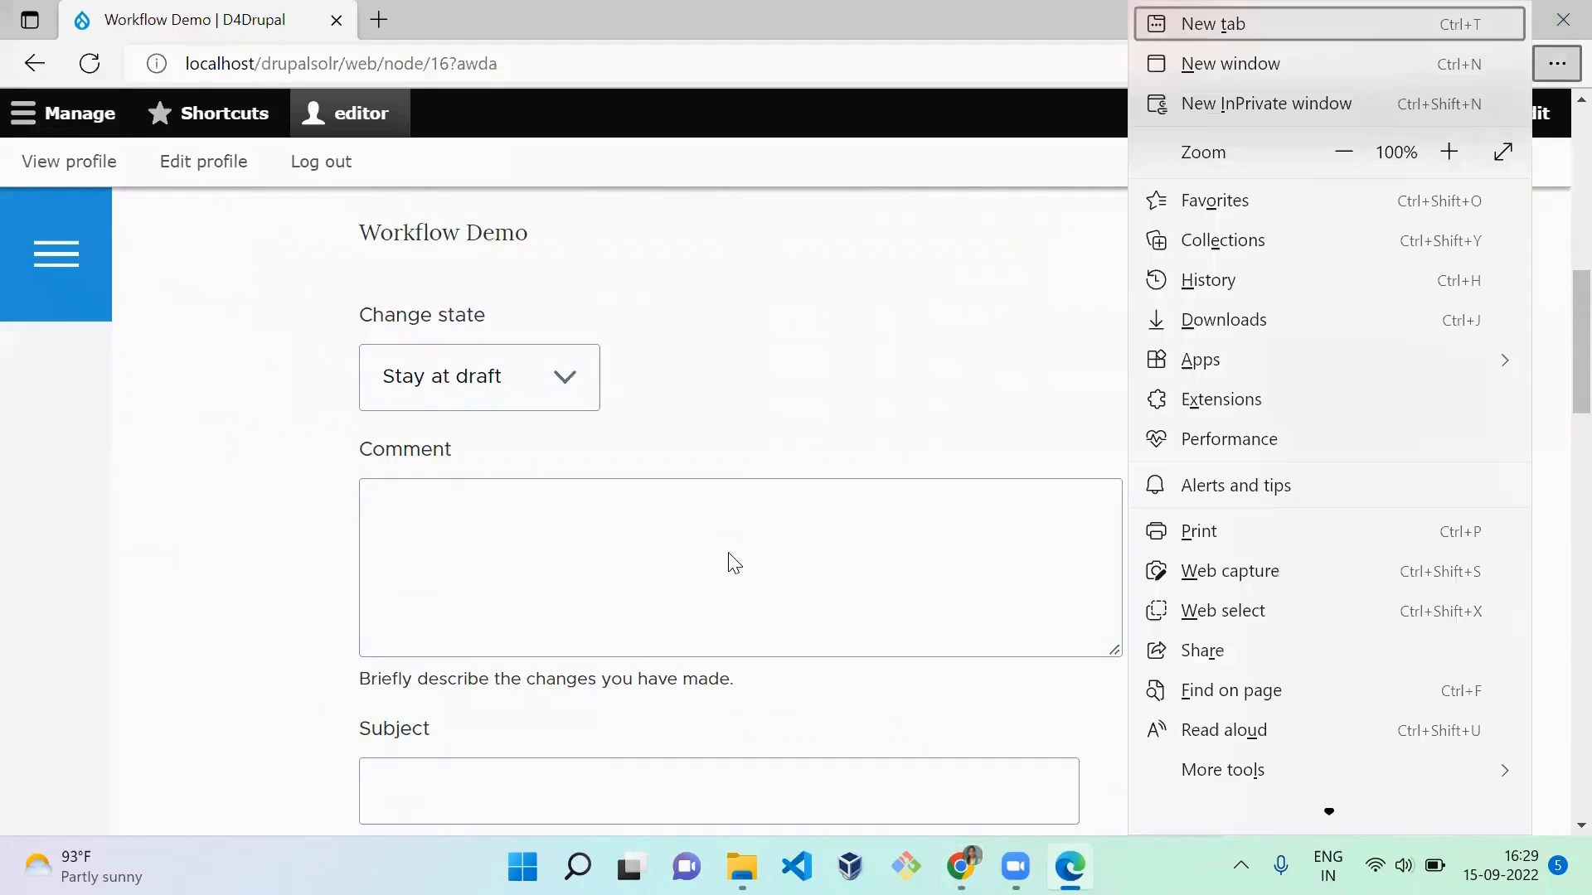
{"action": "key", "text": "Escape"}
{"action": "scroll", "coordinate": [863, 300], "scroll_direction": "down", "scroll_amount": 5}
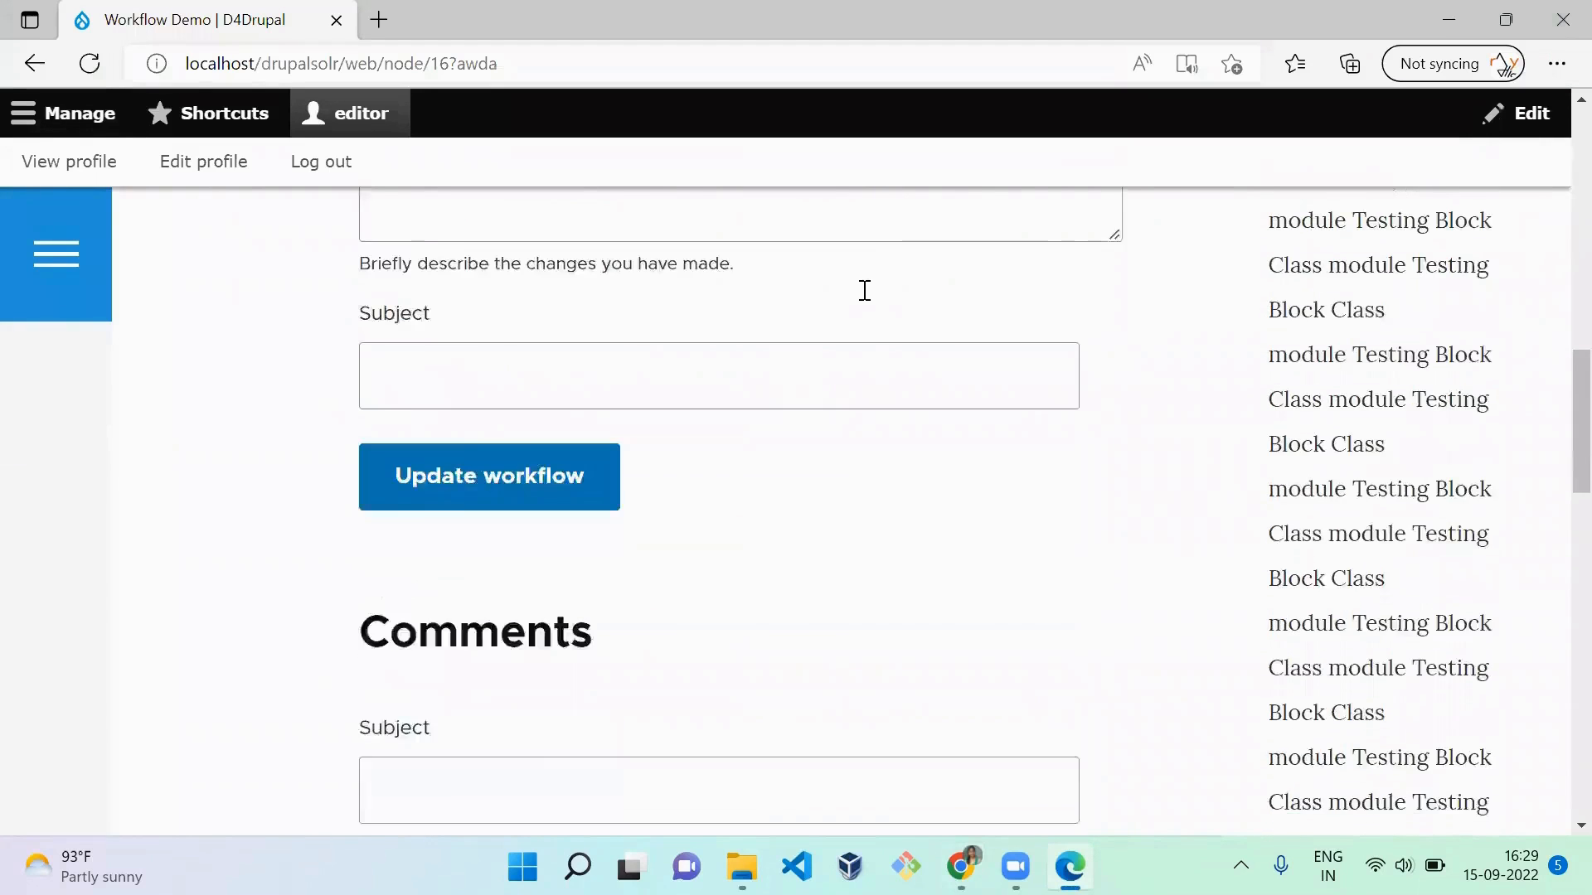
Step: Review the Workflow demo permissions of the Content editor role in the admin's Chrome window
{"action": "key", "text": "alt+Tab"}
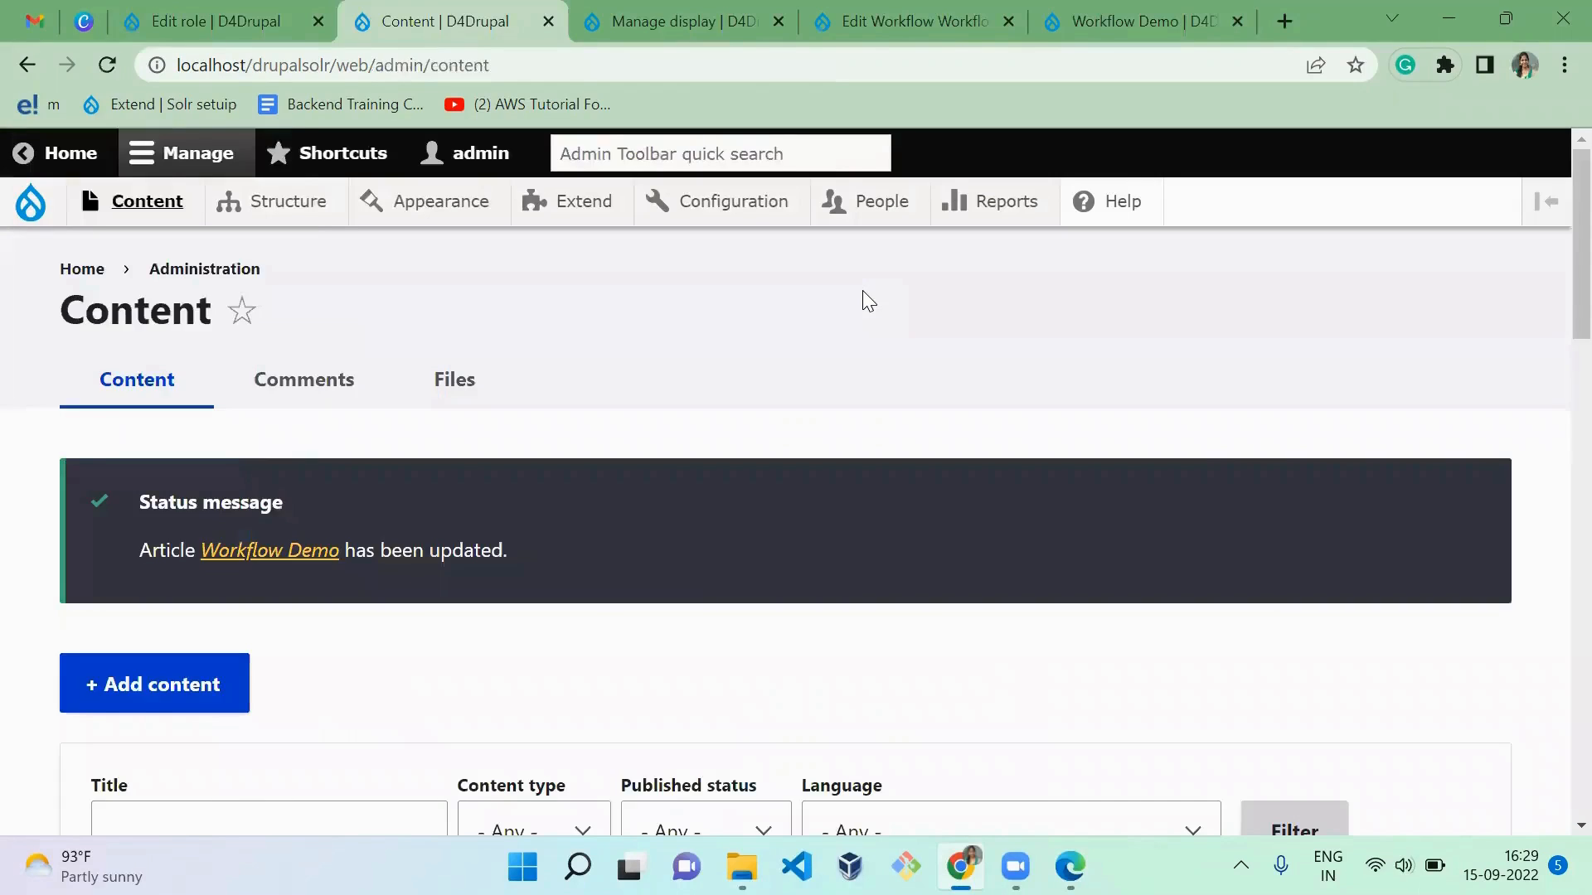
{"action": "key", "text": "ctrl+shift+Tab"}
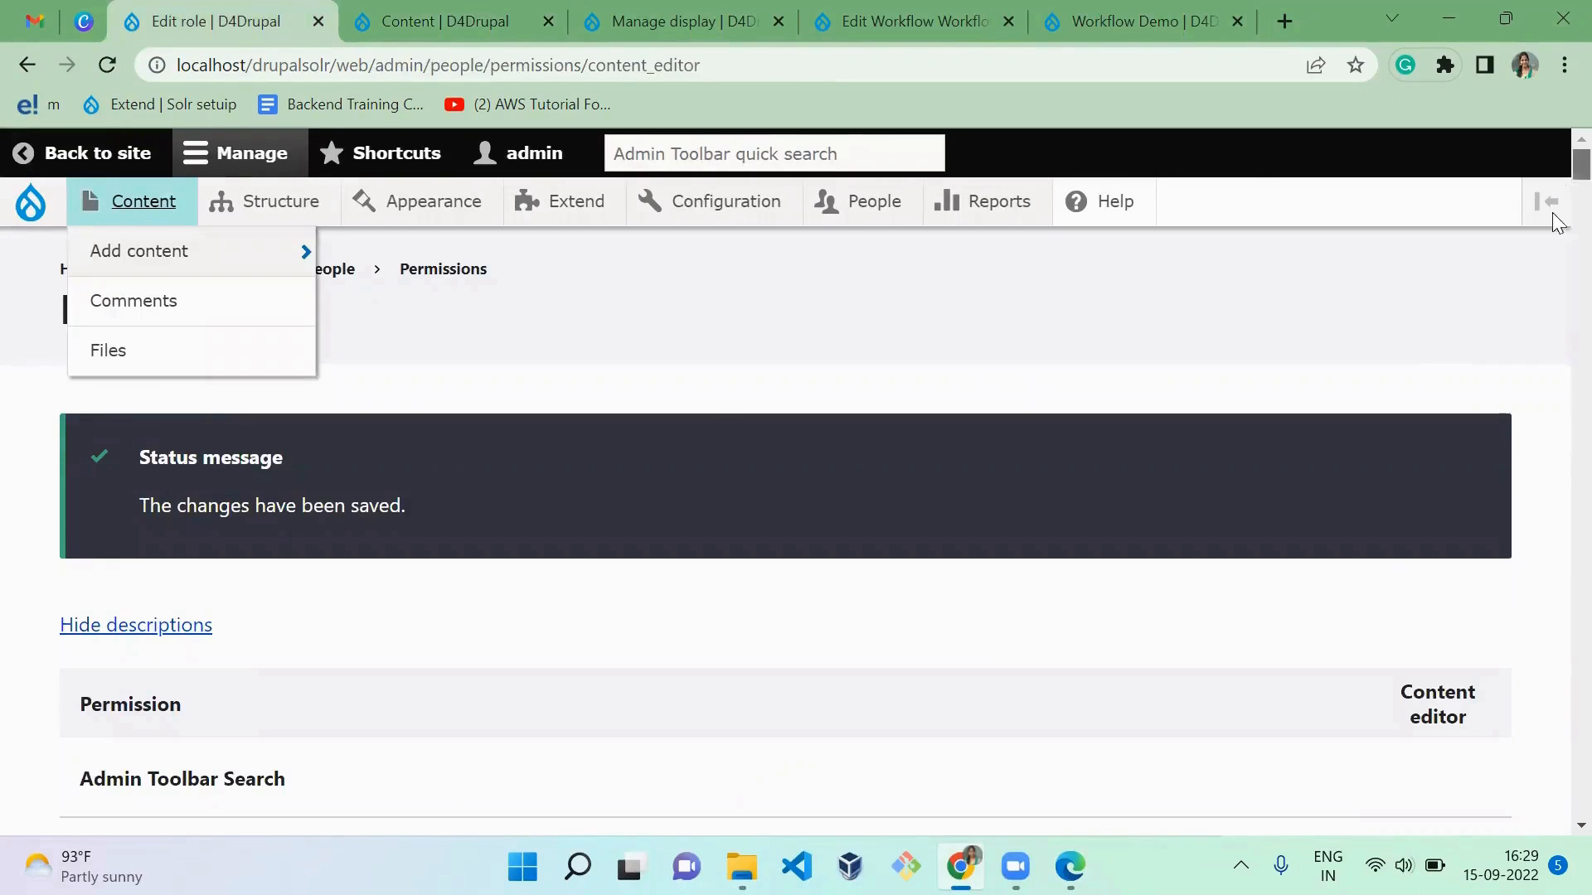
{"action": "left_click_drag", "start_coordinate": [1581, 166], "coordinate": [1581, 803]}
{"action": "left_click", "coordinate": [1241, 866]}
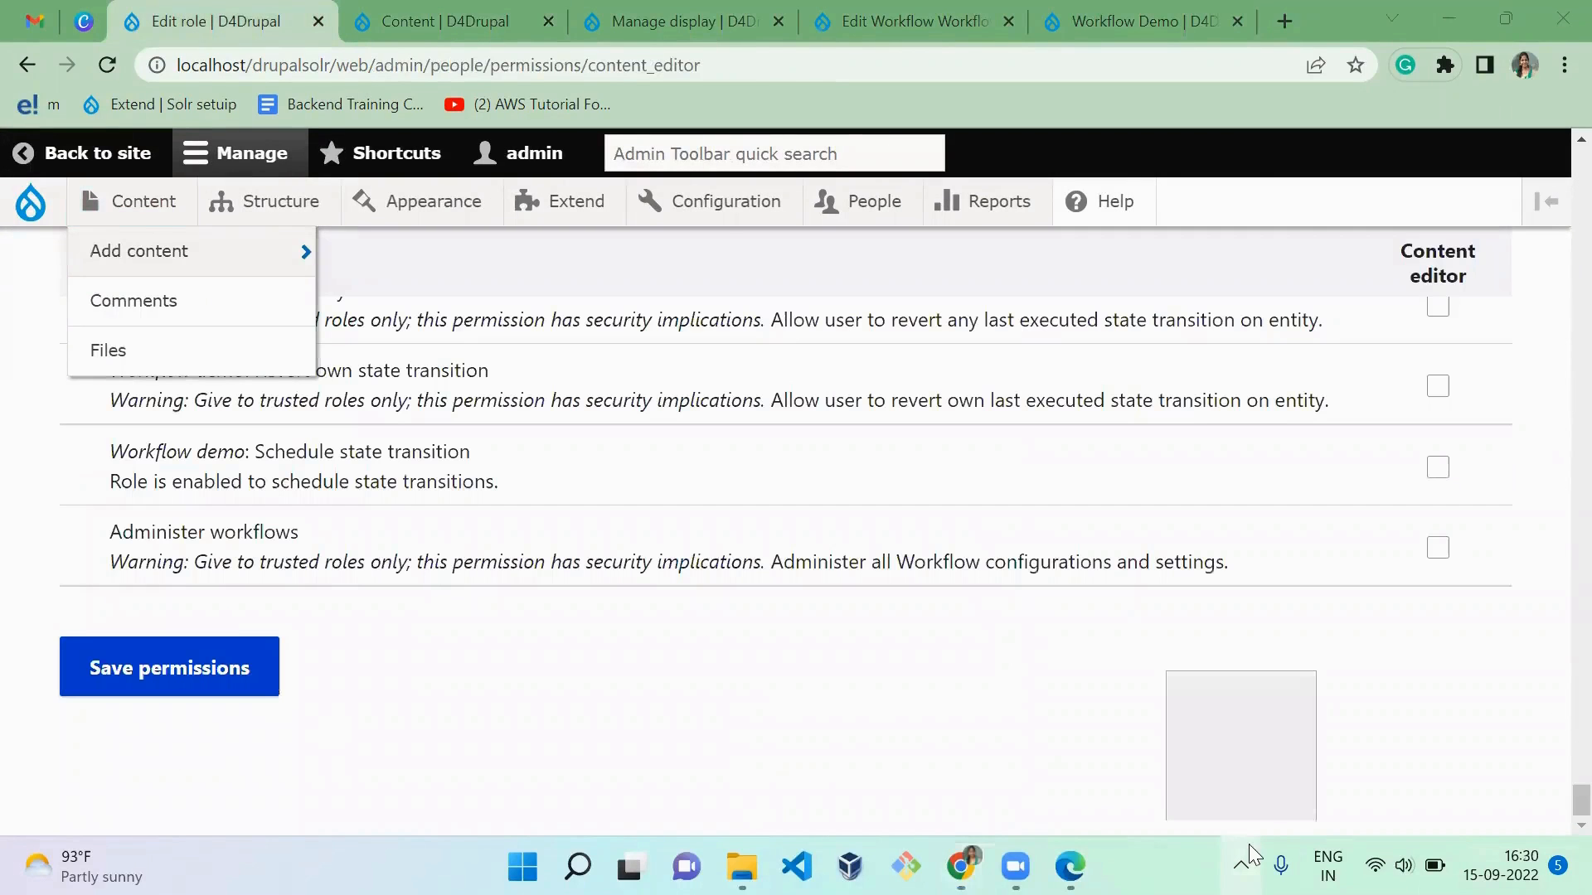
{"action": "left_click", "coordinate": [192, 155]}
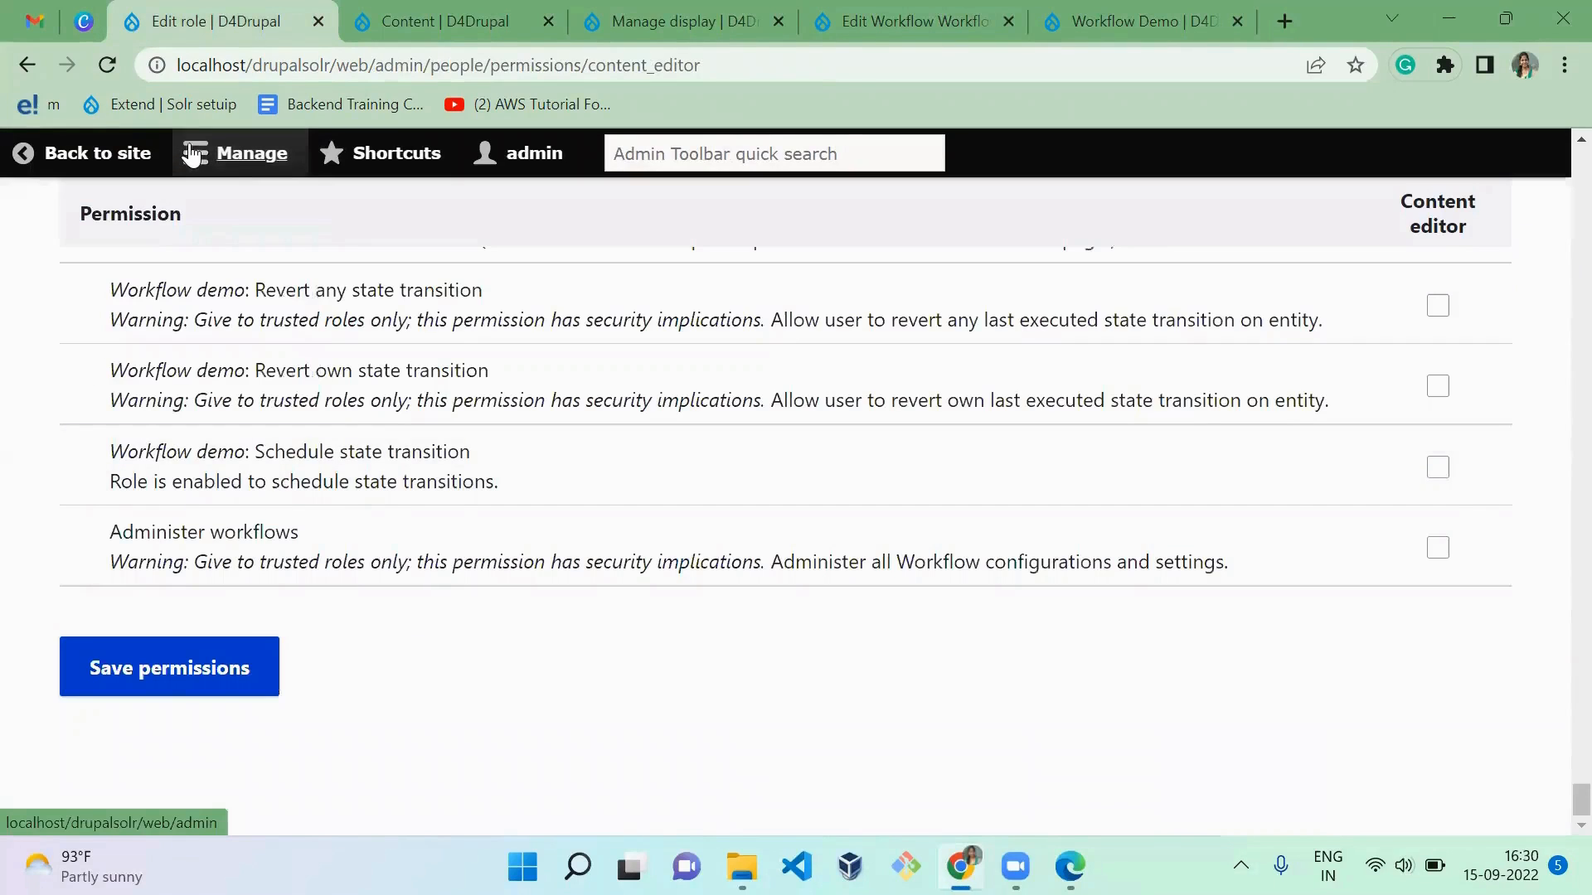
{"action": "scroll", "coordinate": [470, 488], "scroll_direction": "up", "scroll_amount": 1}
{"action": "scroll", "coordinate": [470, 487], "scroll_direction": "up", "scroll_amount": 5}
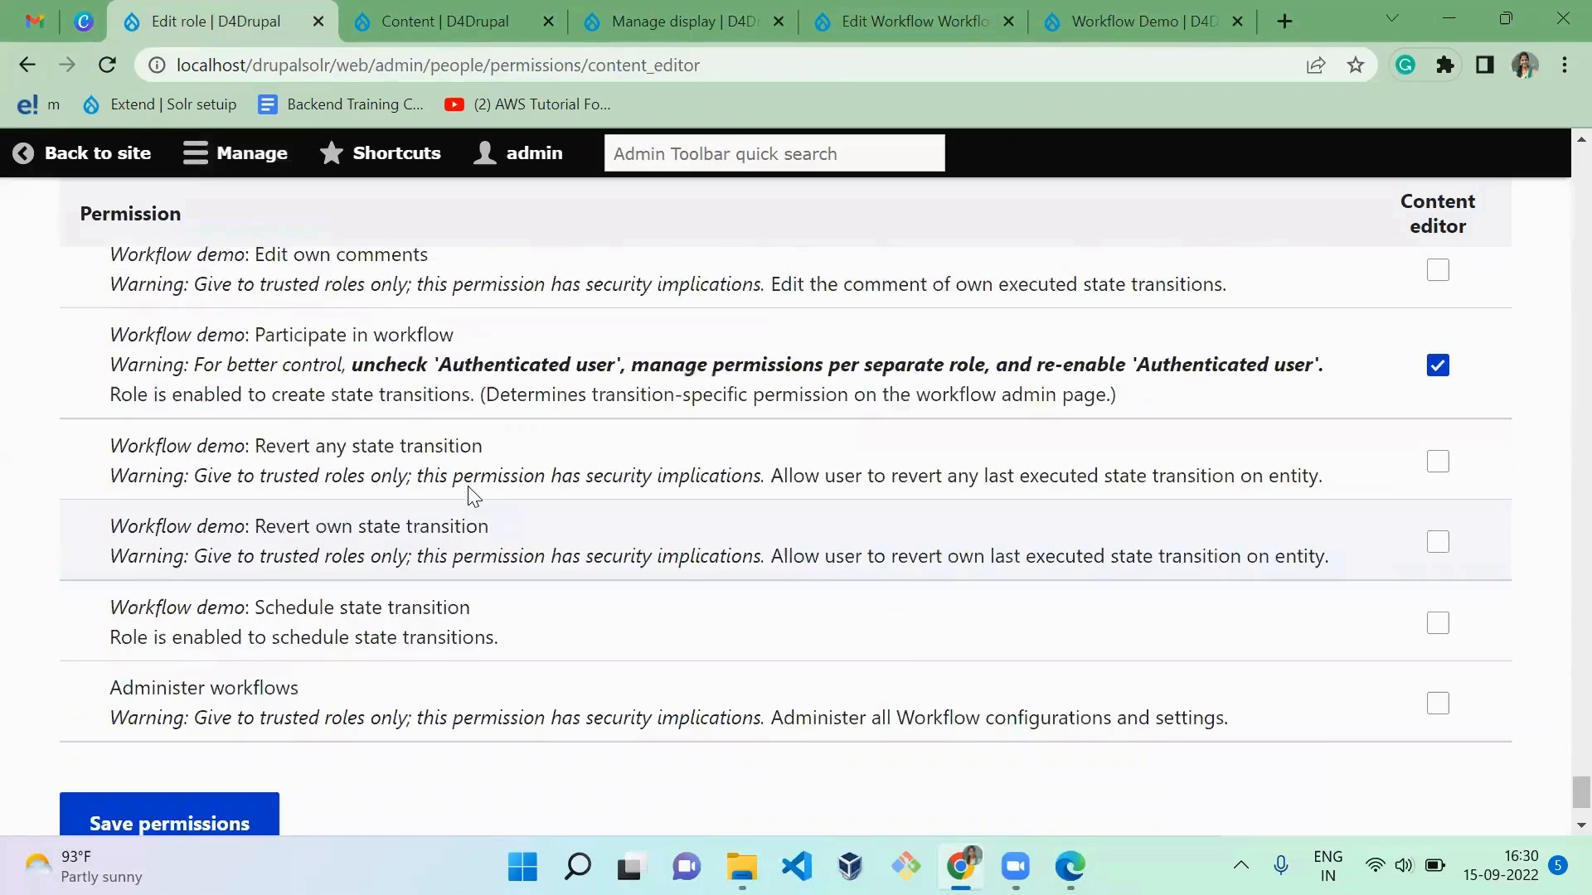
{"action": "scroll", "coordinate": [470, 487], "scroll_direction": "up", "scroll_amount": 1}
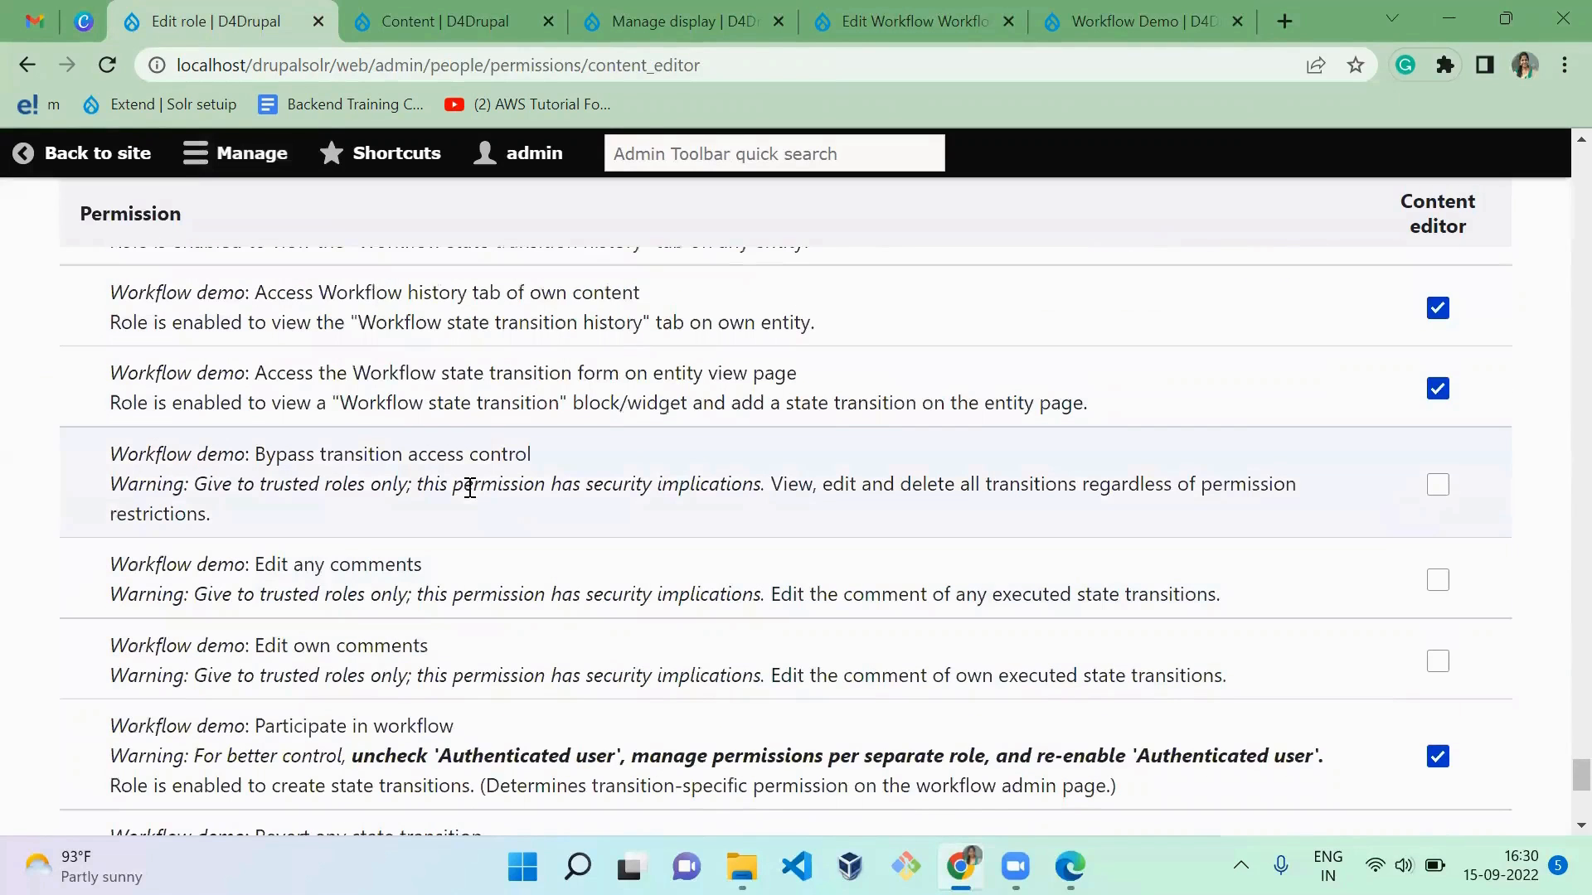
{"action": "scroll", "coordinate": [467, 489], "scroll_direction": "down", "scroll_amount": 1}
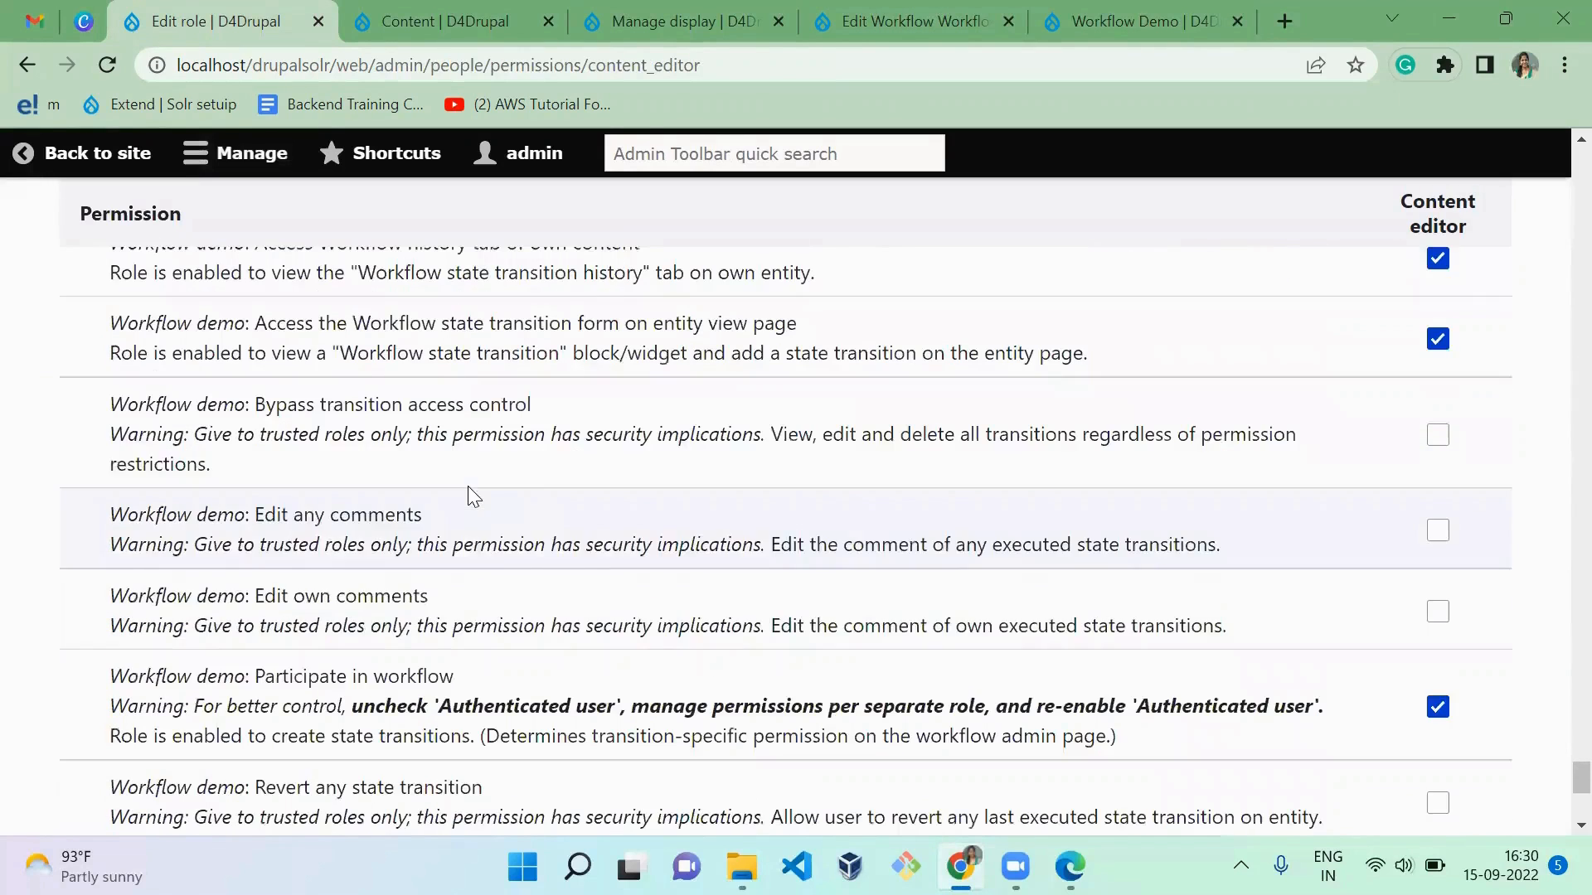
{"action": "scroll", "coordinate": [467, 485], "scroll_direction": "up", "scroll_amount": 1}
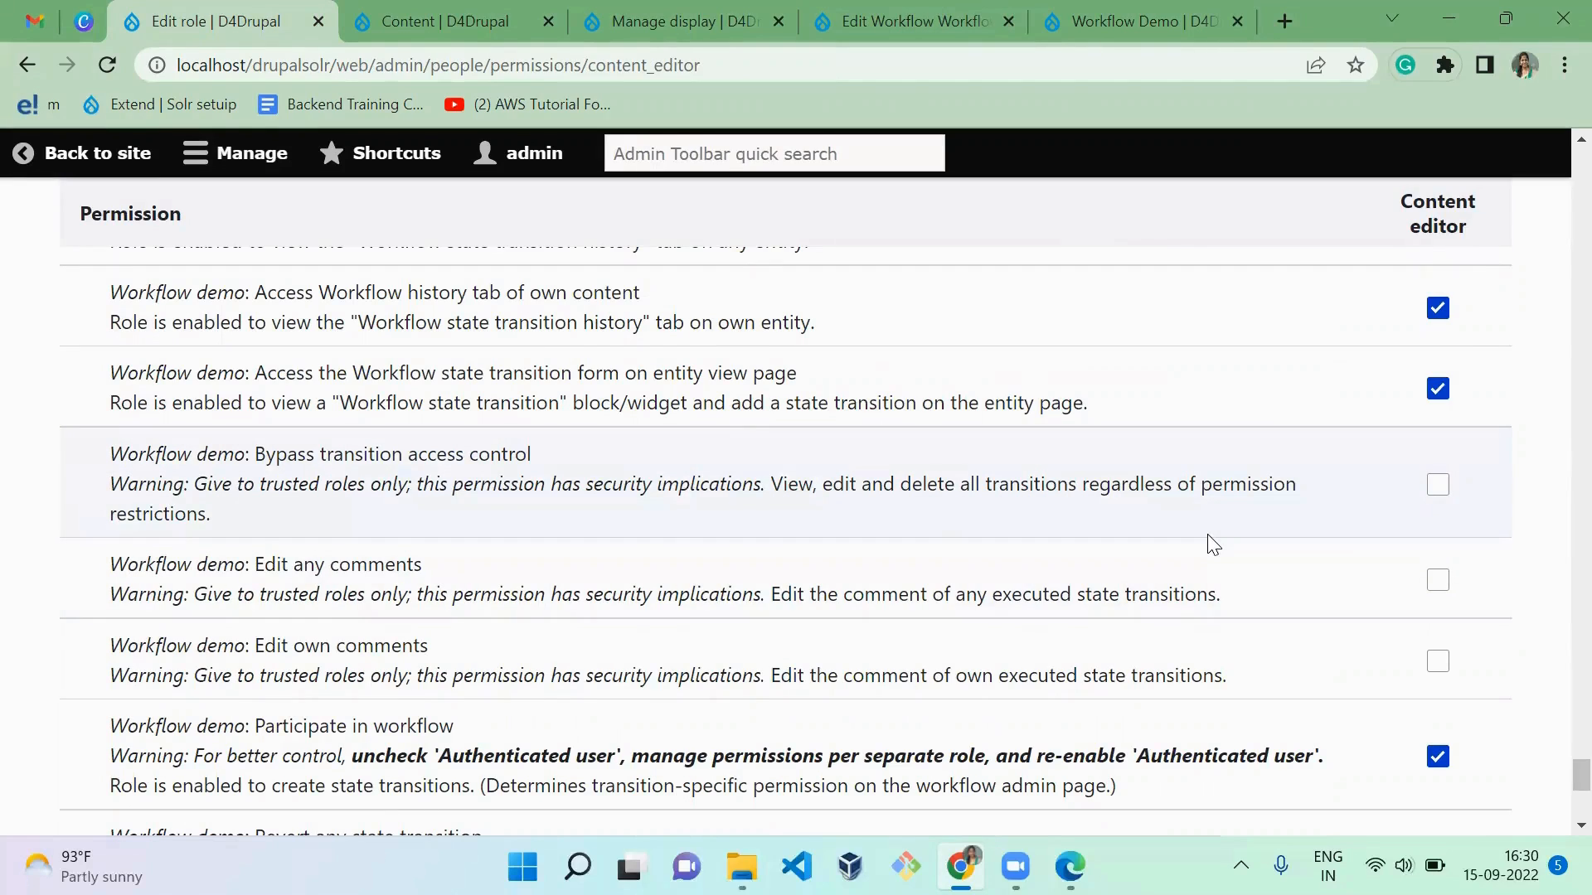
Step: Enable the Workflow demo permissions Edit any comments and Edit own comments for the Content editor role
{"action": "scroll", "coordinate": [1213, 544], "scroll_direction": "down", "scroll_amount": 1}
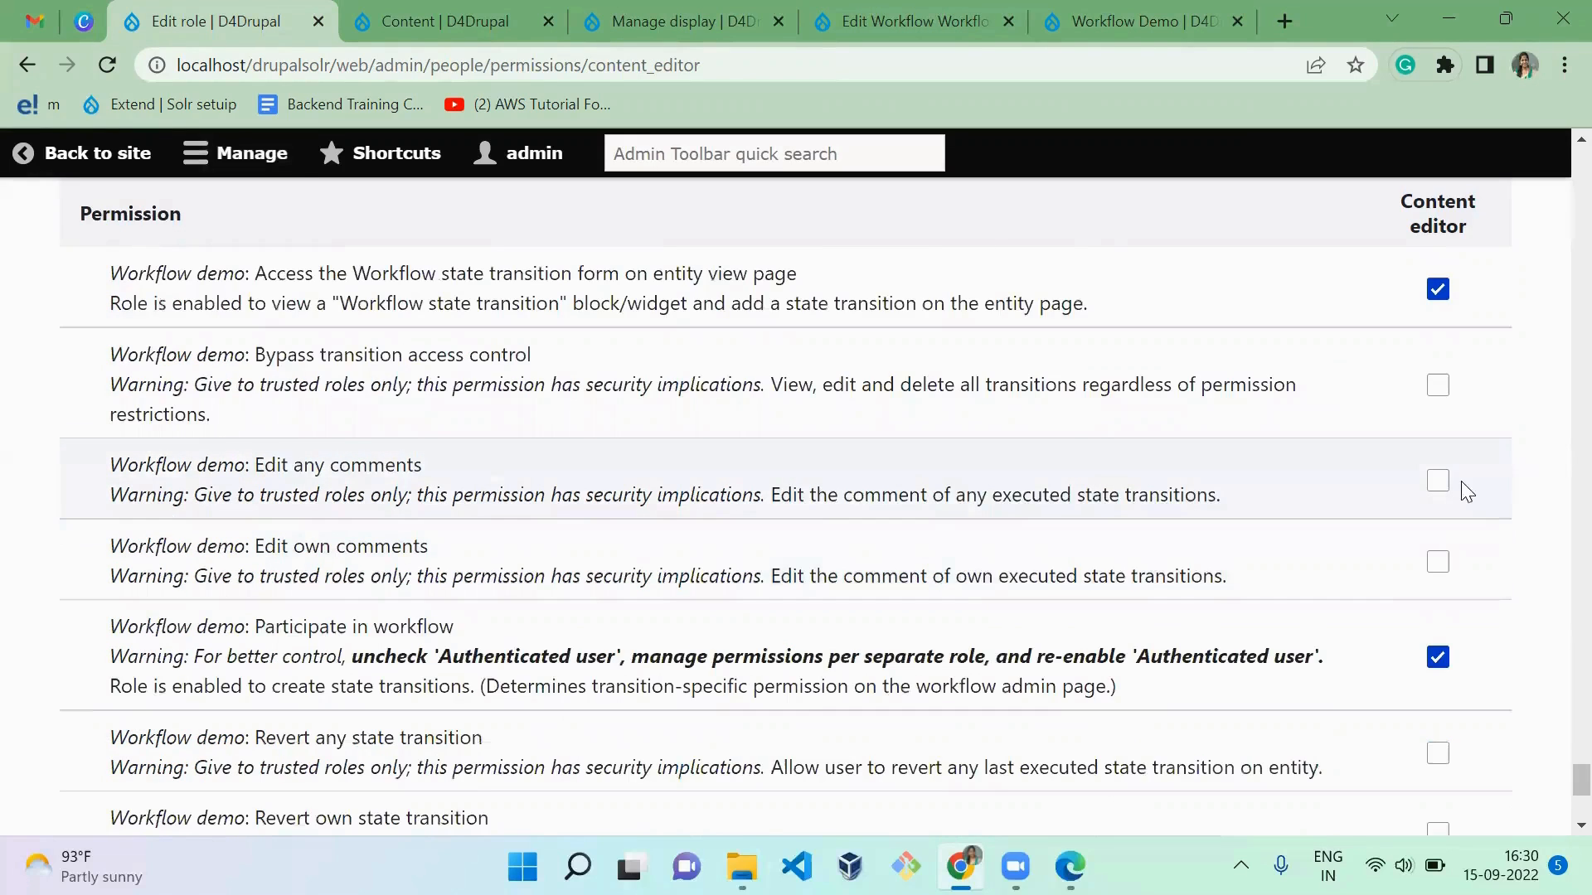
{"action": "left_click", "coordinate": [1443, 491]}
{"action": "left_click", "coordinate": [1440, 564]}
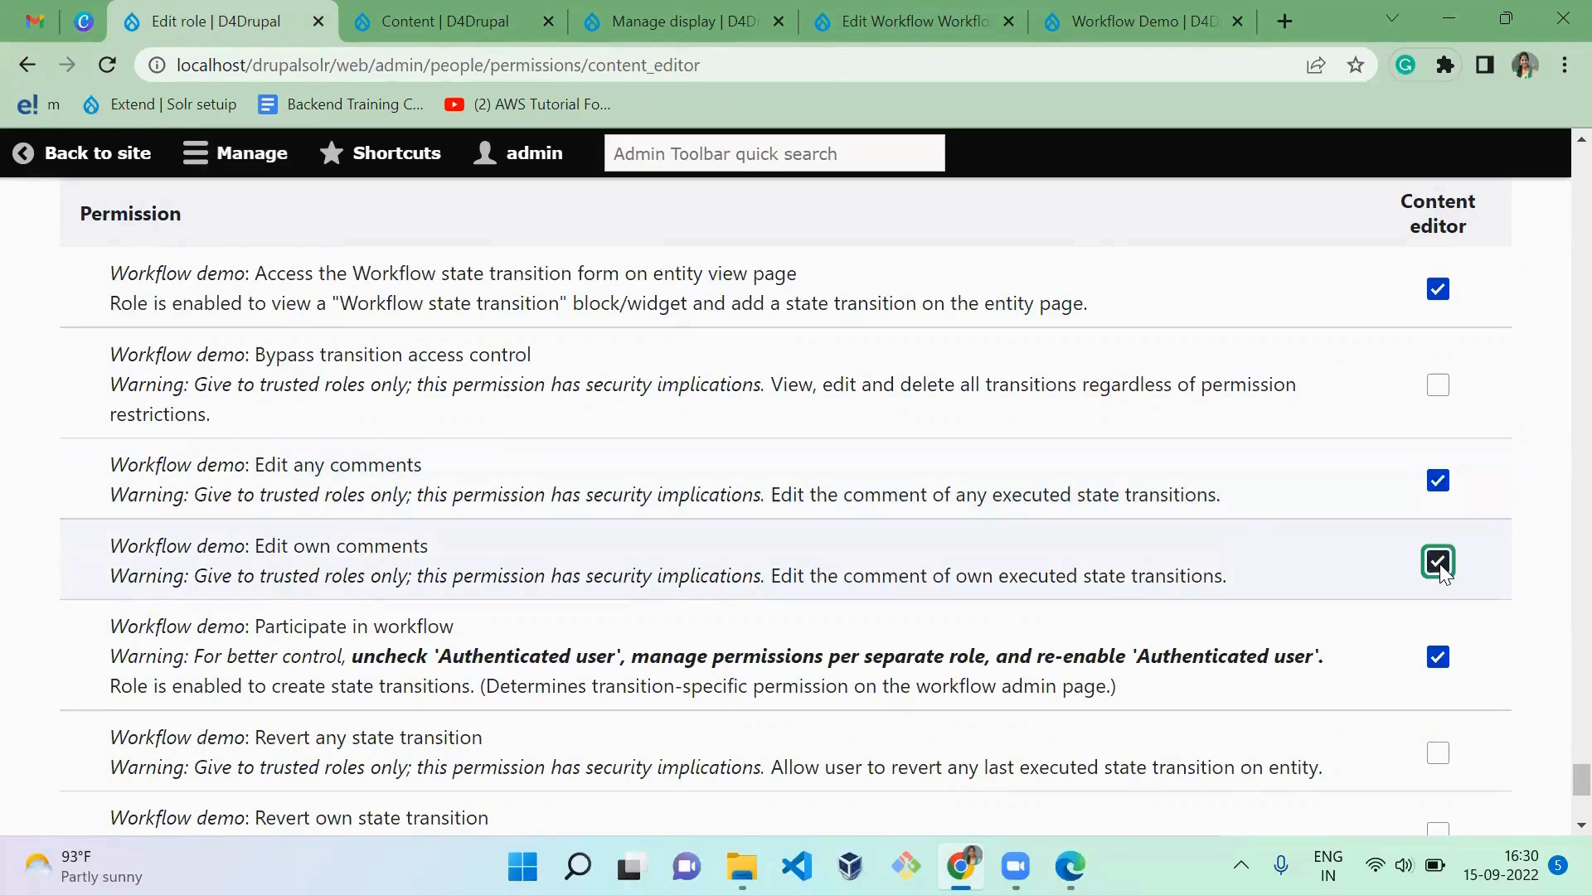
{"action": "left_click", "coordinate": [1233, 626]}
Step: Review the remaining Workflow demo permissions, and examine the article's workflow history in the editor's Edge window
{"action": "scroll", "coordinate": [1232, 635], "scroll_direction": "down", "scroll_amount": 1}
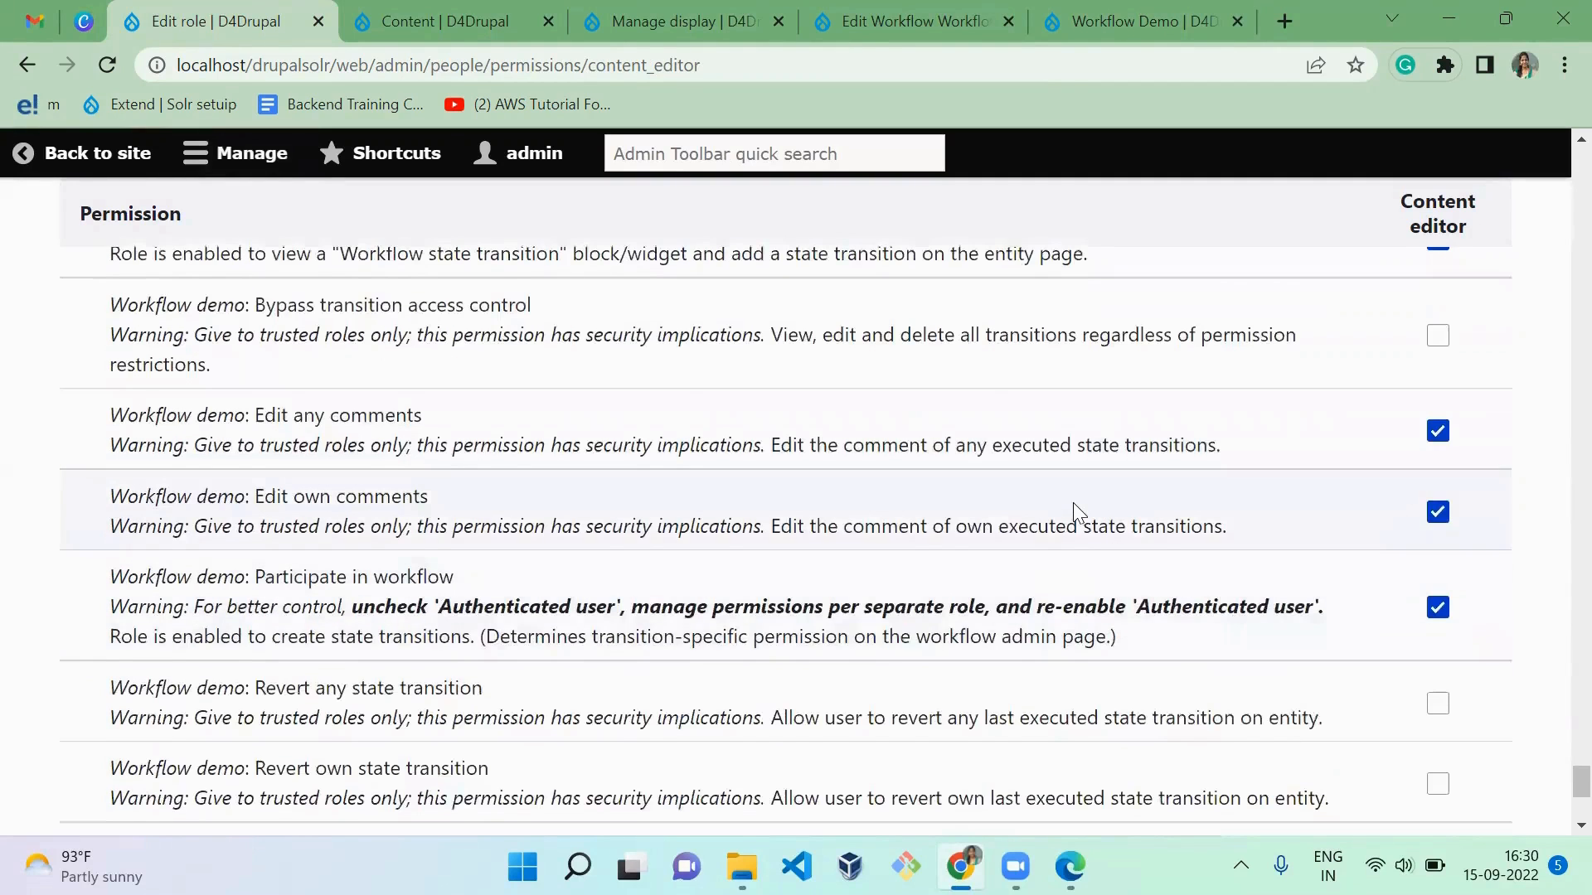
{"action": "scroll", "coordinate": [1075, 502], "scroll_direction": "down", "scroll_amount": 2}
{"action": "scroll", "coordinate": [1072, 503], "scroll_direction": "down", "scroll_amount": 2}
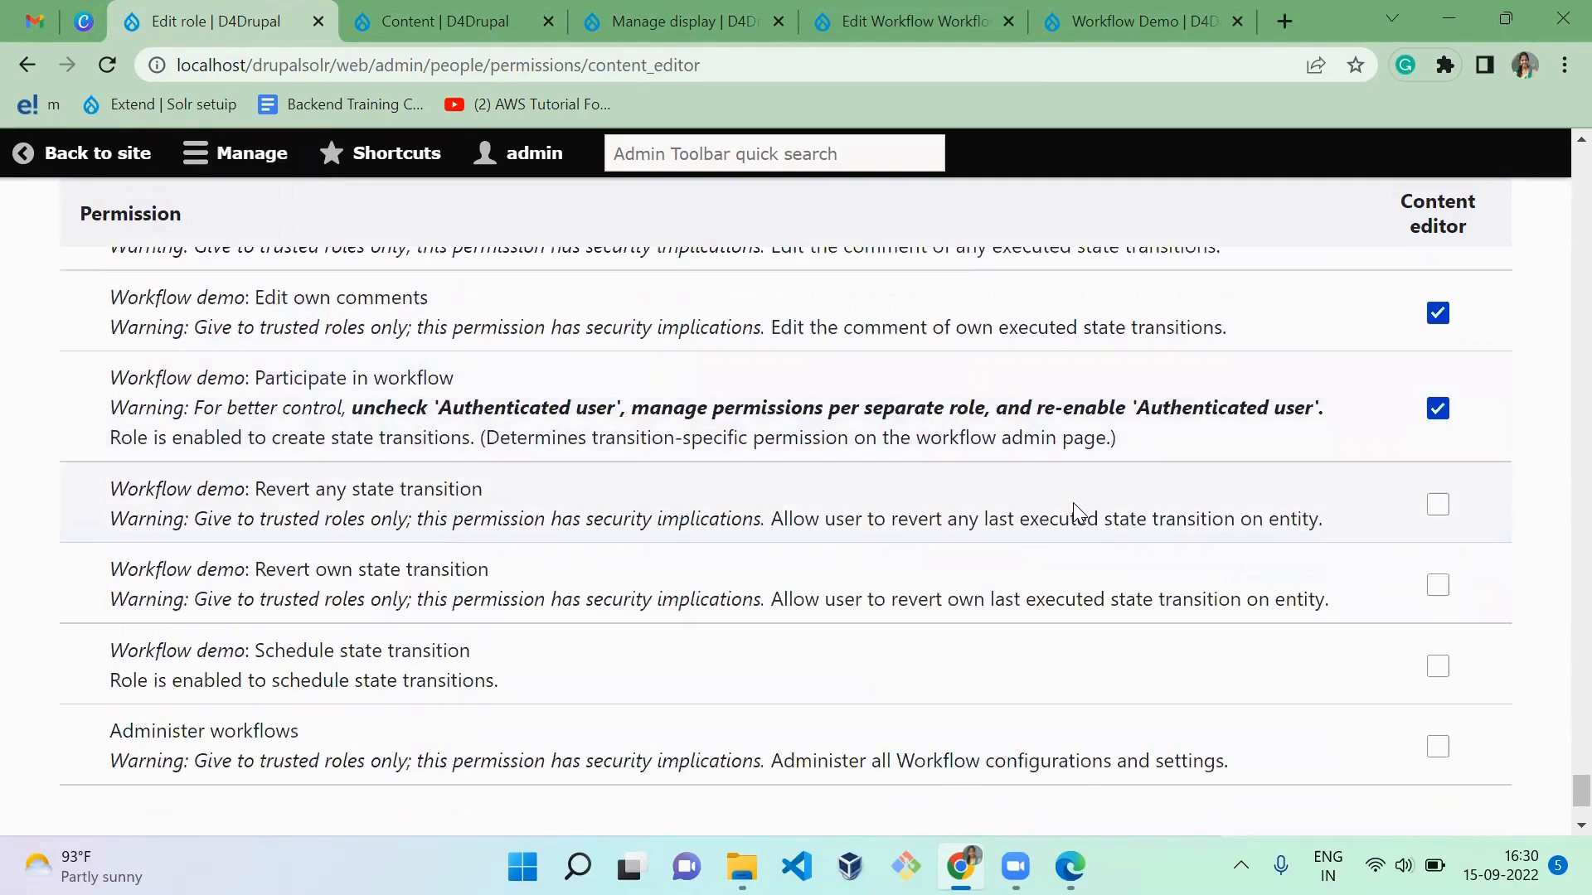
{"action": "scroll", "coordinate": [1075, 509], "scroll_direction": "down", "scroll_amount": 1}
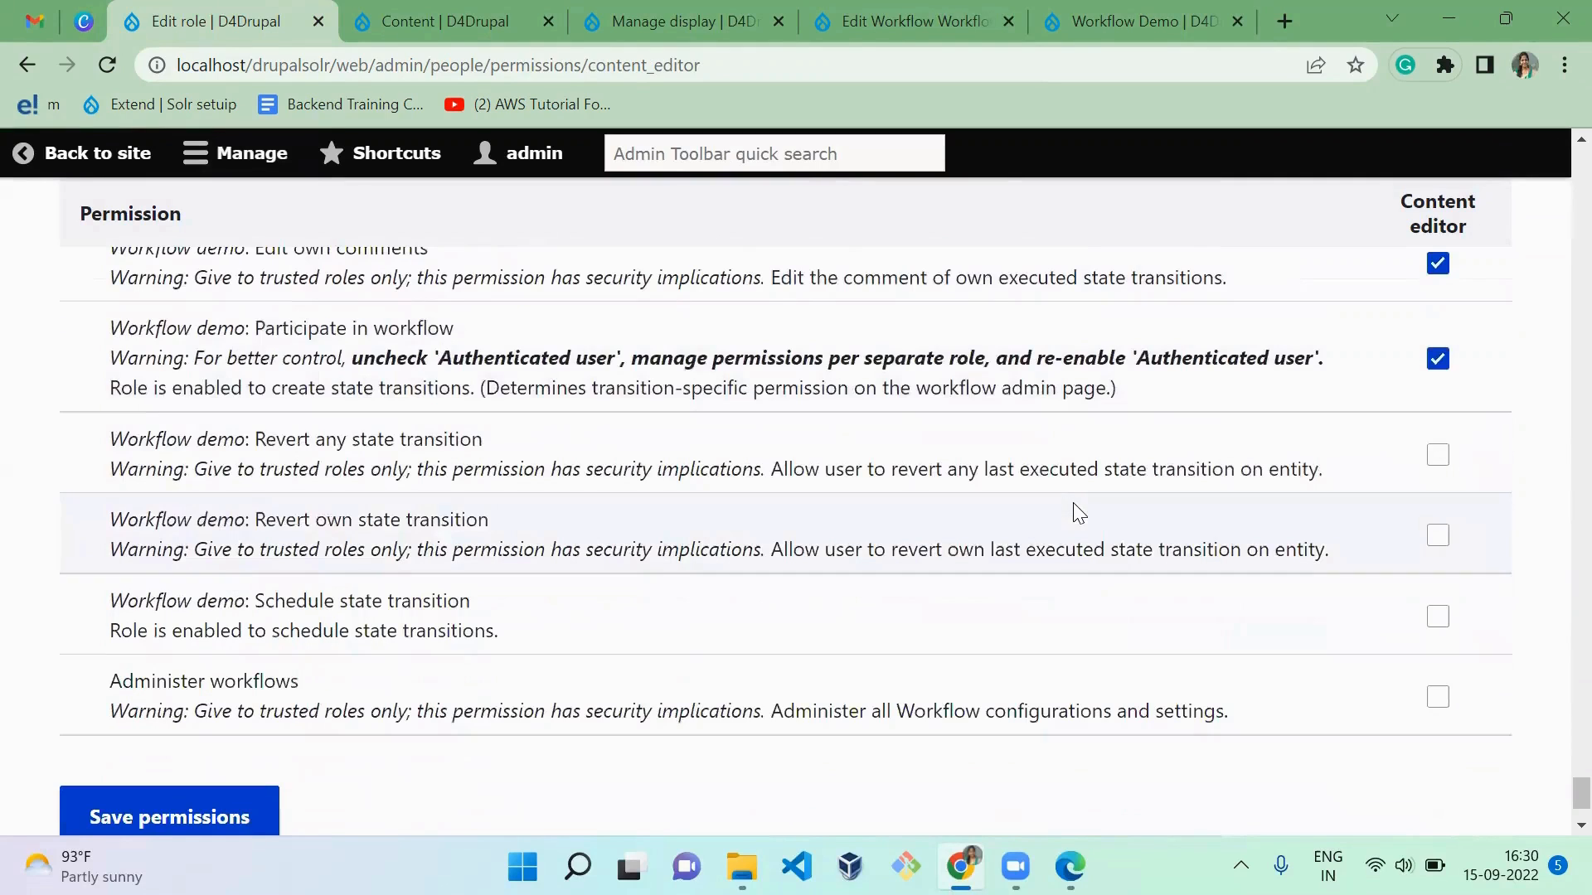
{"action": "key", "text": "alt+Tab"}
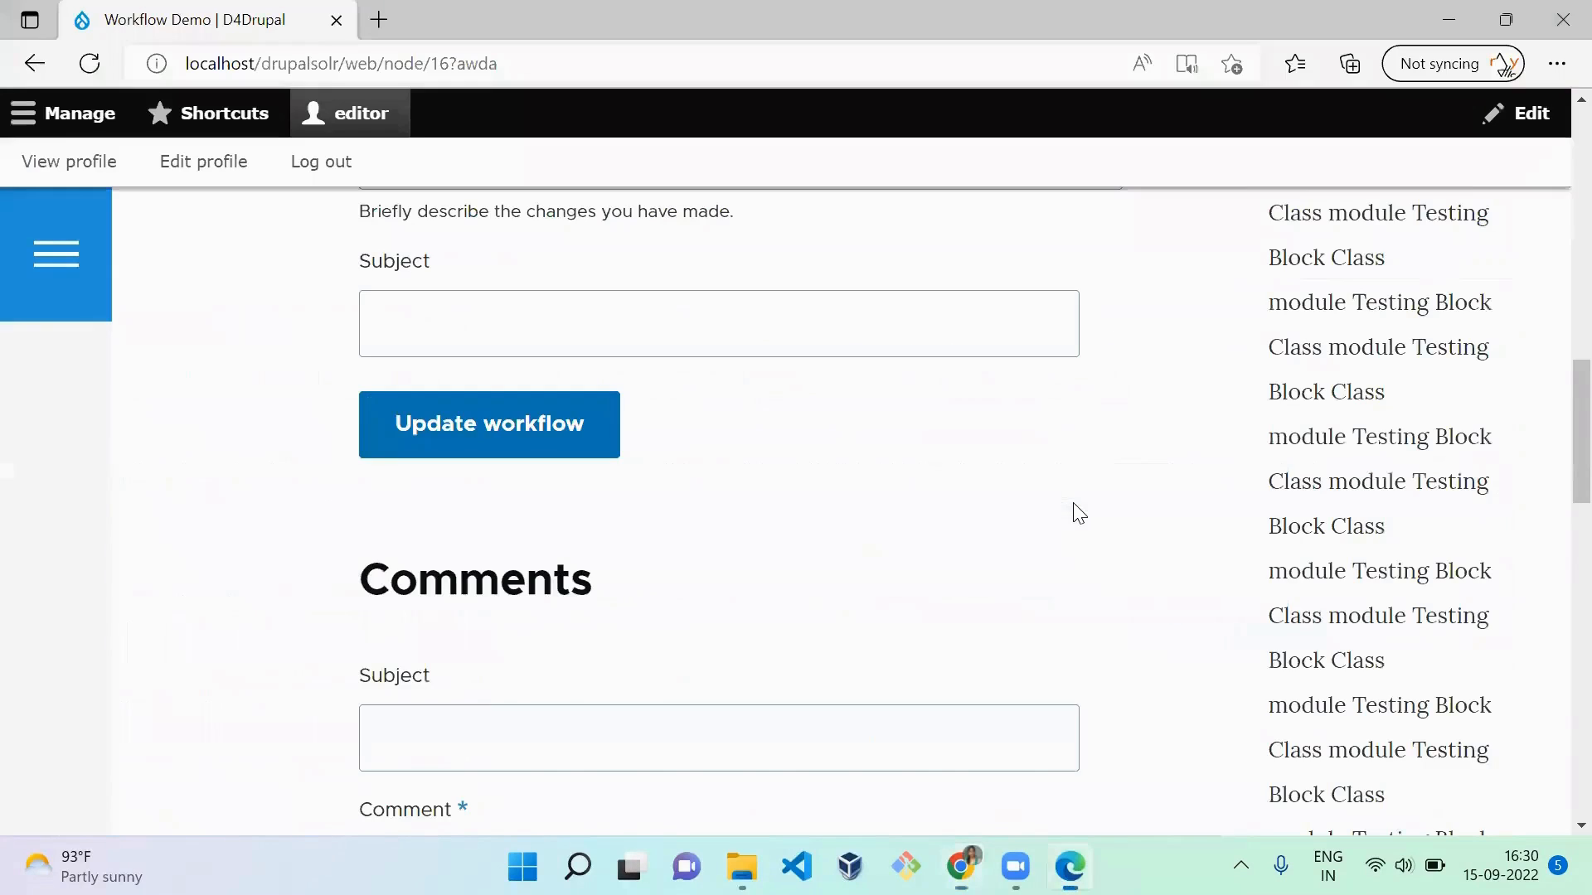
{"action": "scroll", "coordinate": [895, 546], "scroll_direction": "up", "scroll_amount": 8}
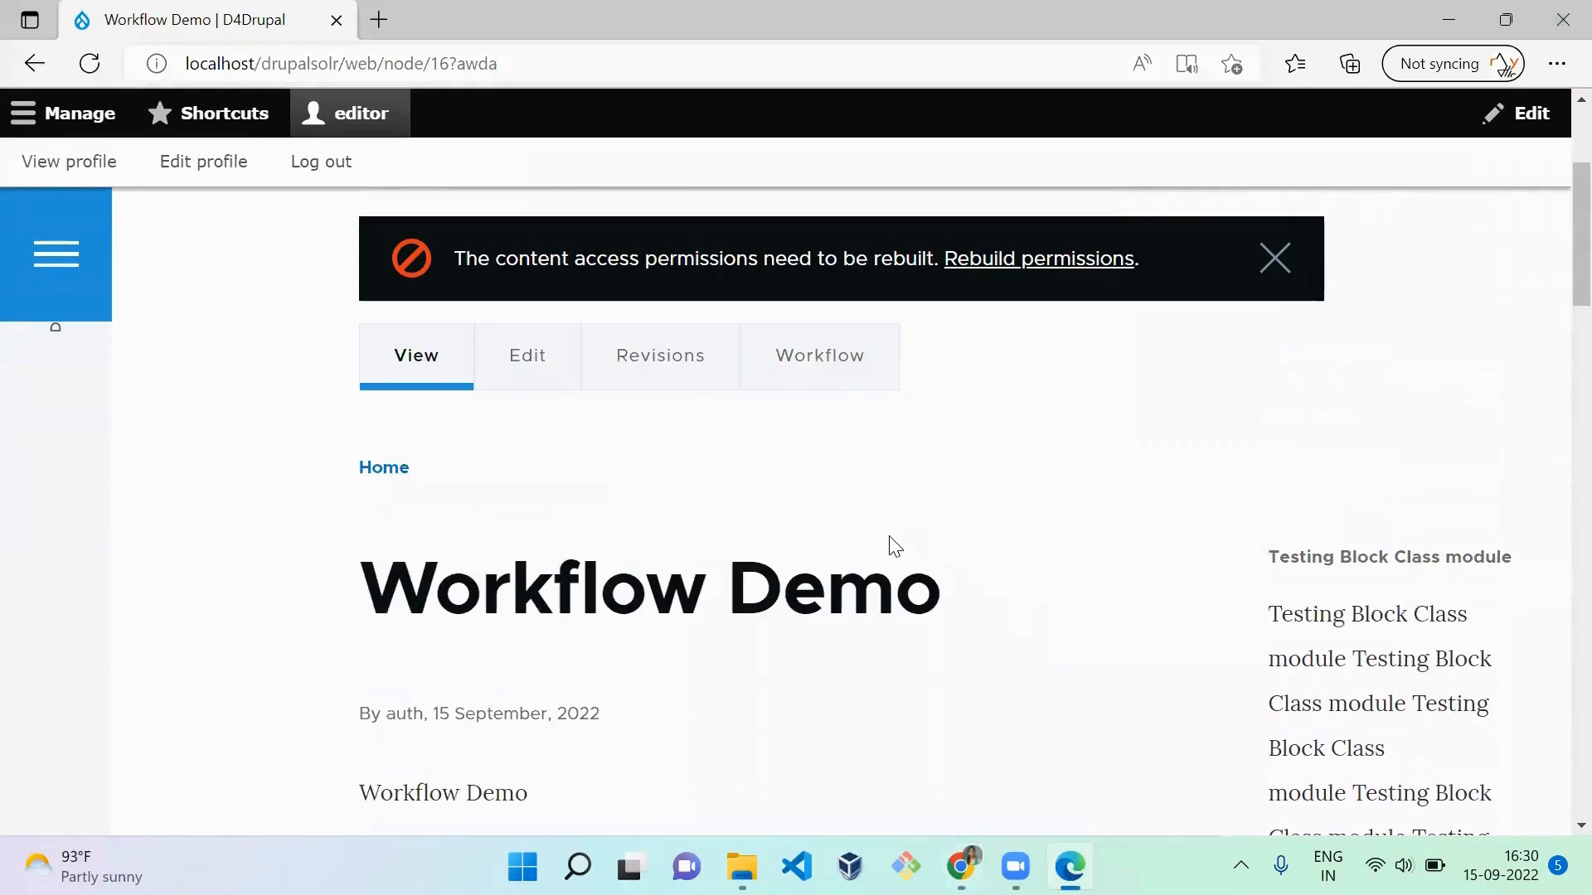
{"action": "left_click", "coordinate": [821, 395]}
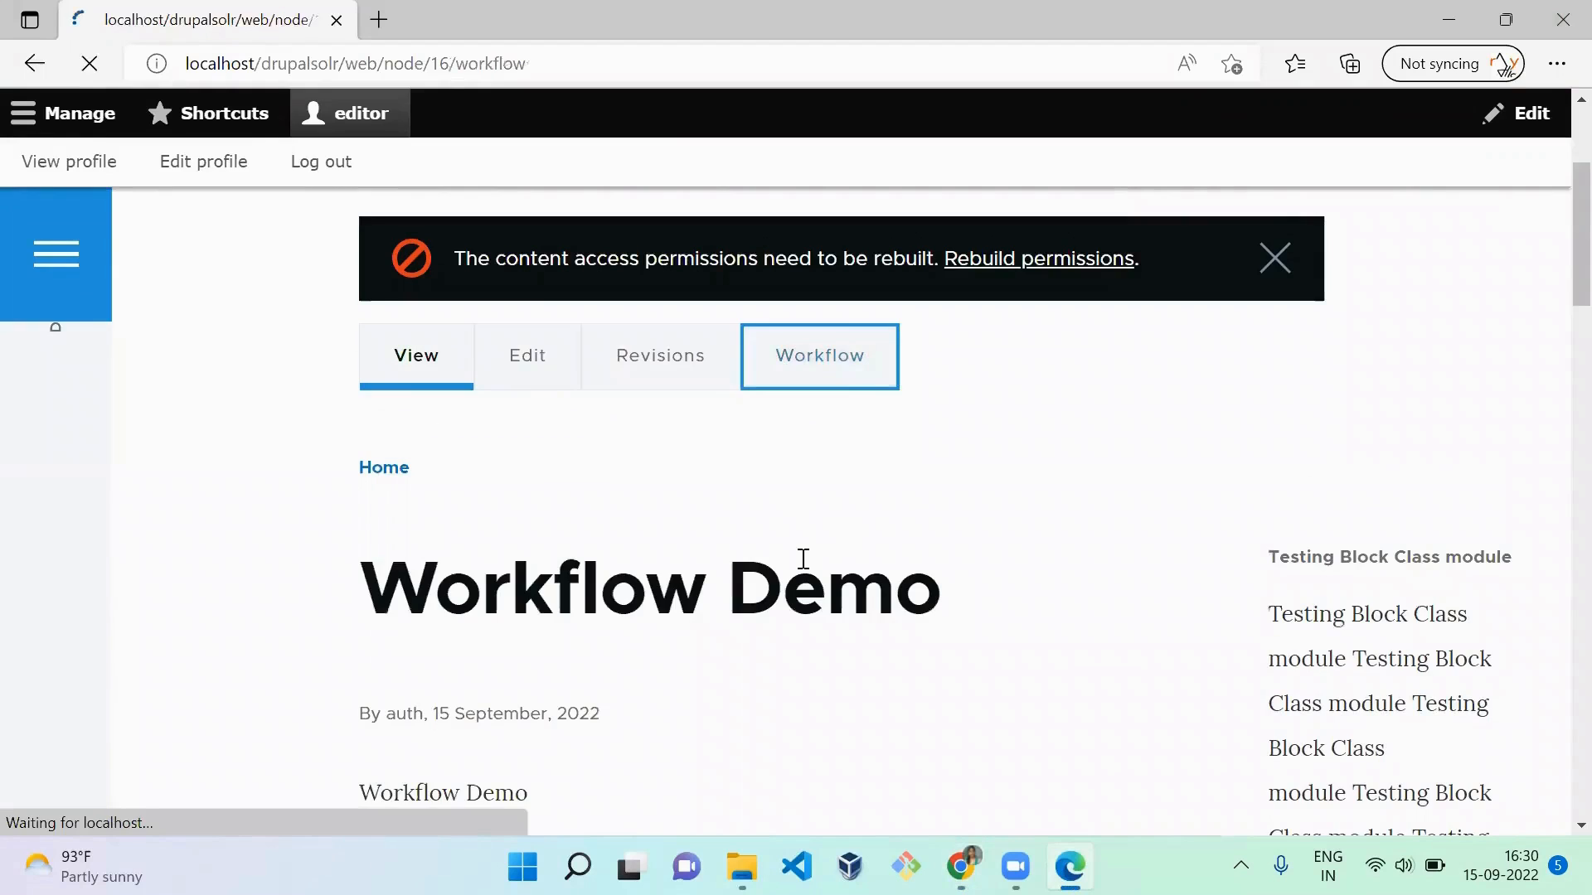
{"action": "scroll", "coordinate": [804, 559], "scroll_direction": "down", "scroll_amount": 9}
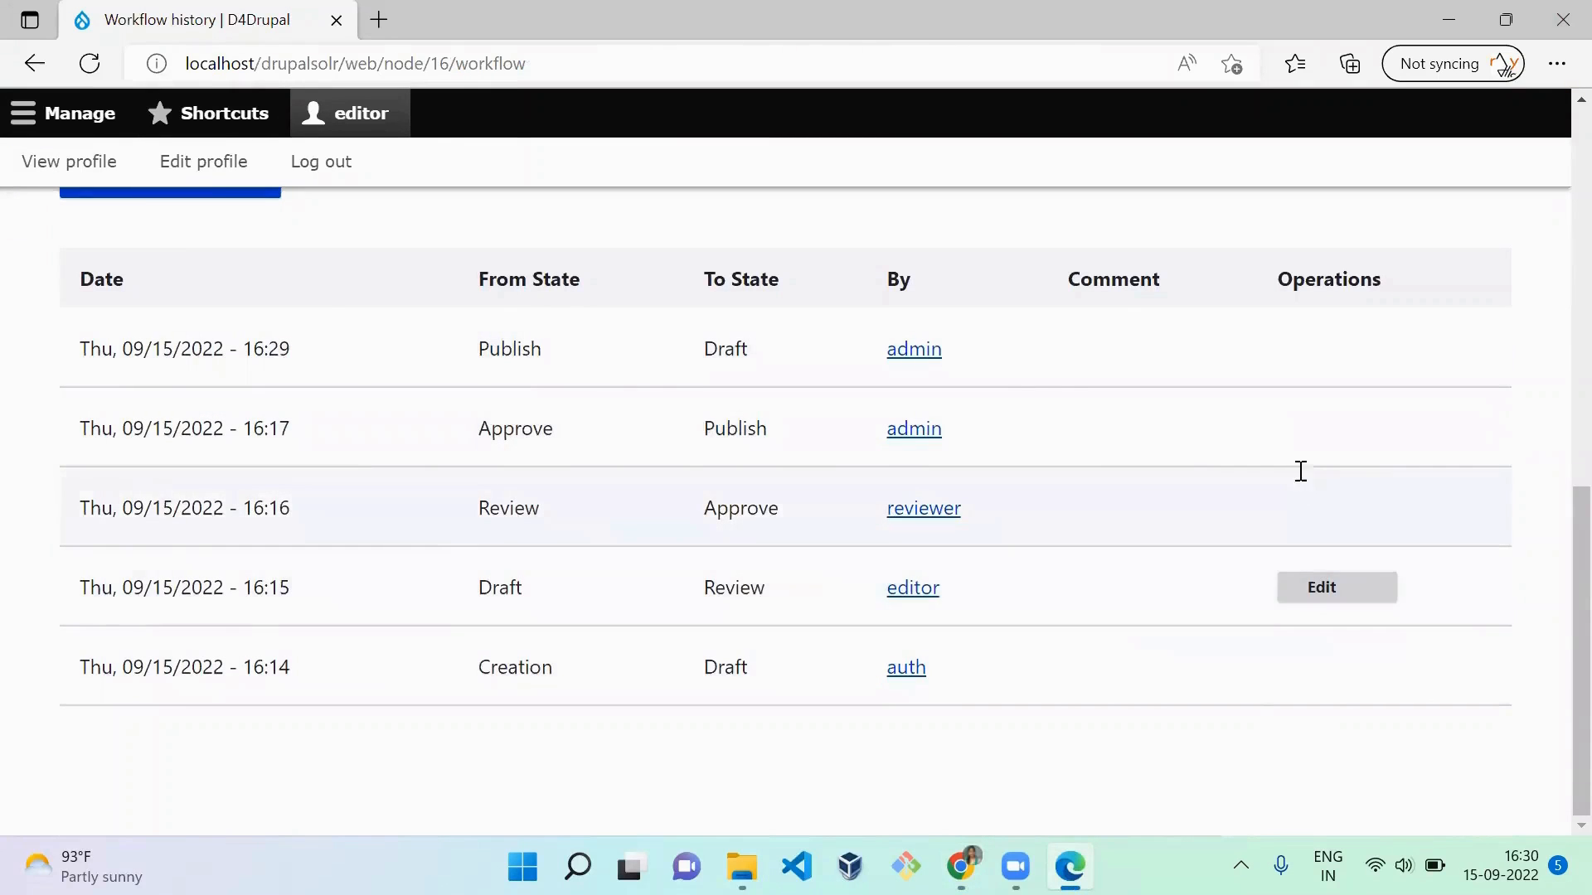
Step: In the admin's Chrome window, grant Content editor Revert any state transition and Revert own state transition, and save the permissions
{"action": "key", "text": "alt+Tab"}
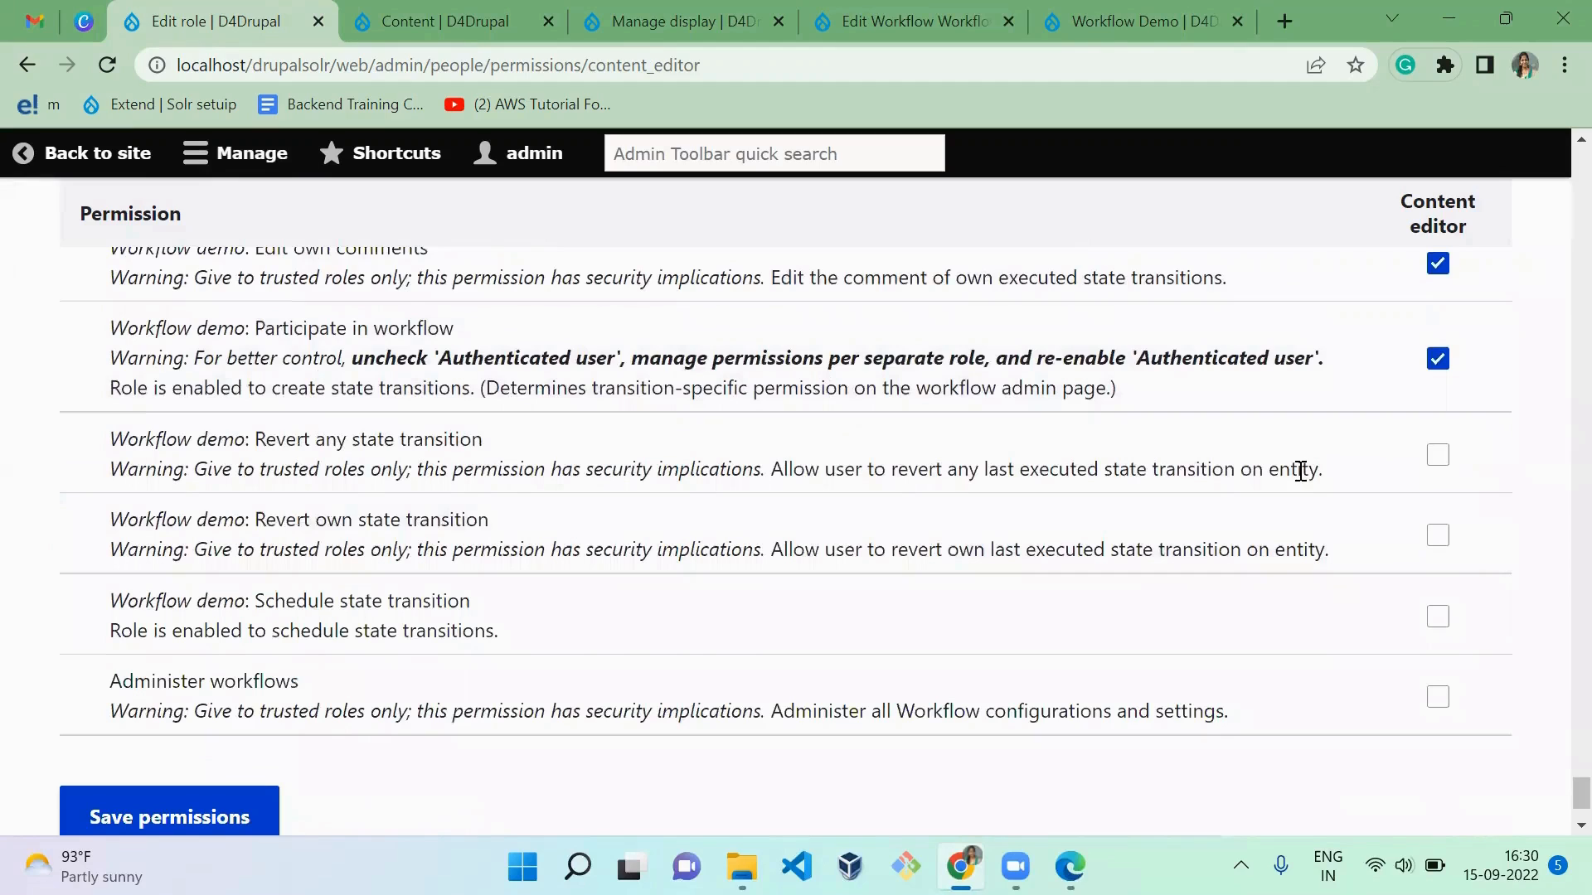
{"action": "left_click", "coordinate": [1439, 461]}
{"action": "left_click", "coordinate": [1439, 535]}
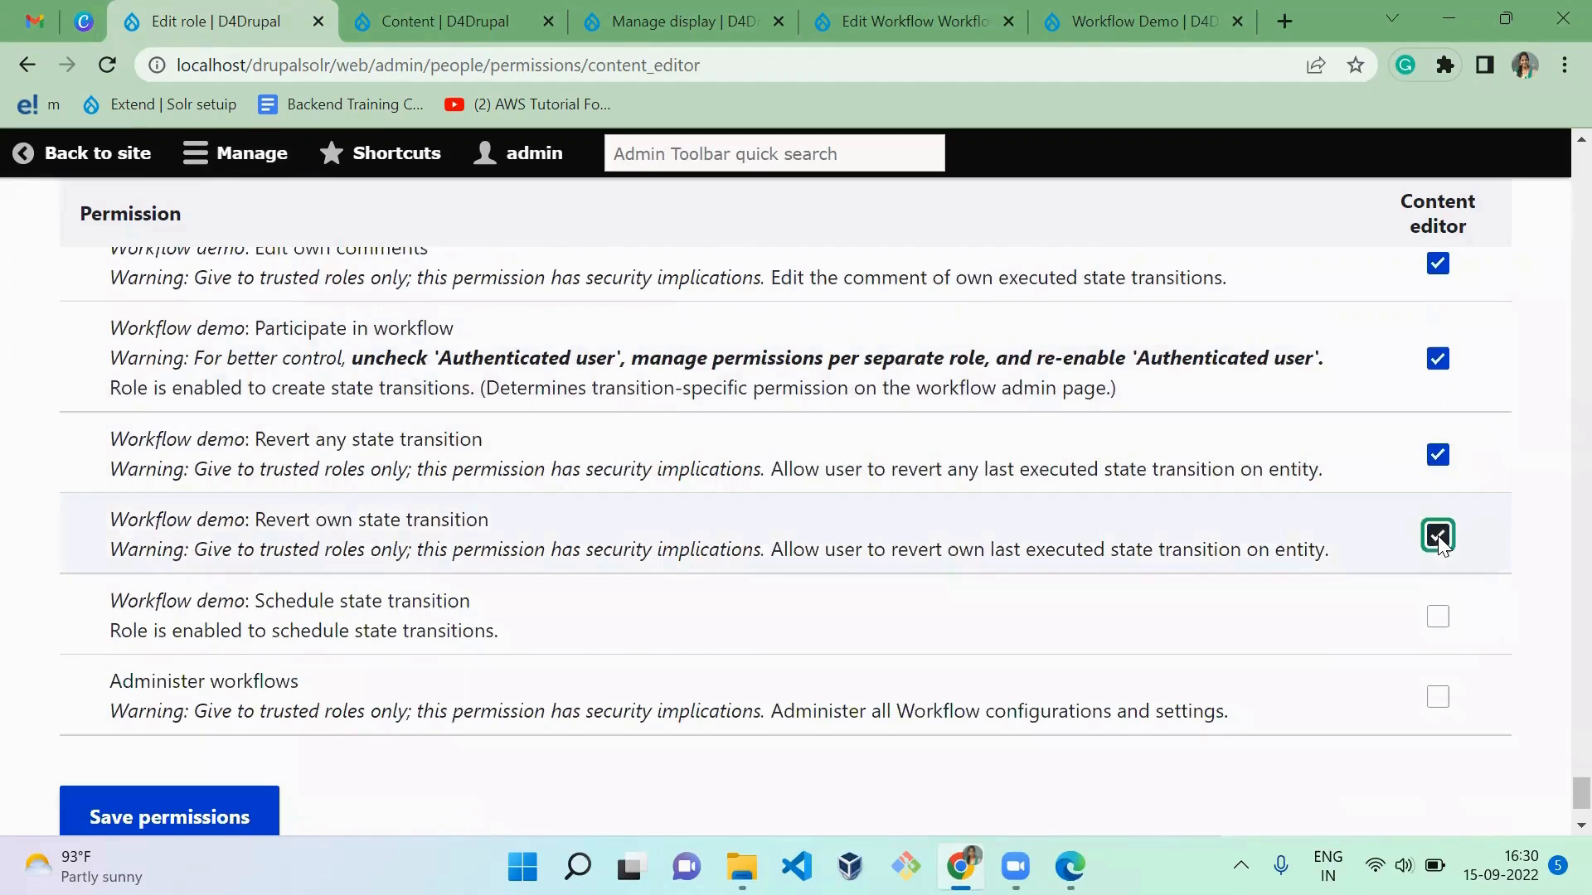
{"action": "left_click", "coordinate": [1125, 759]}
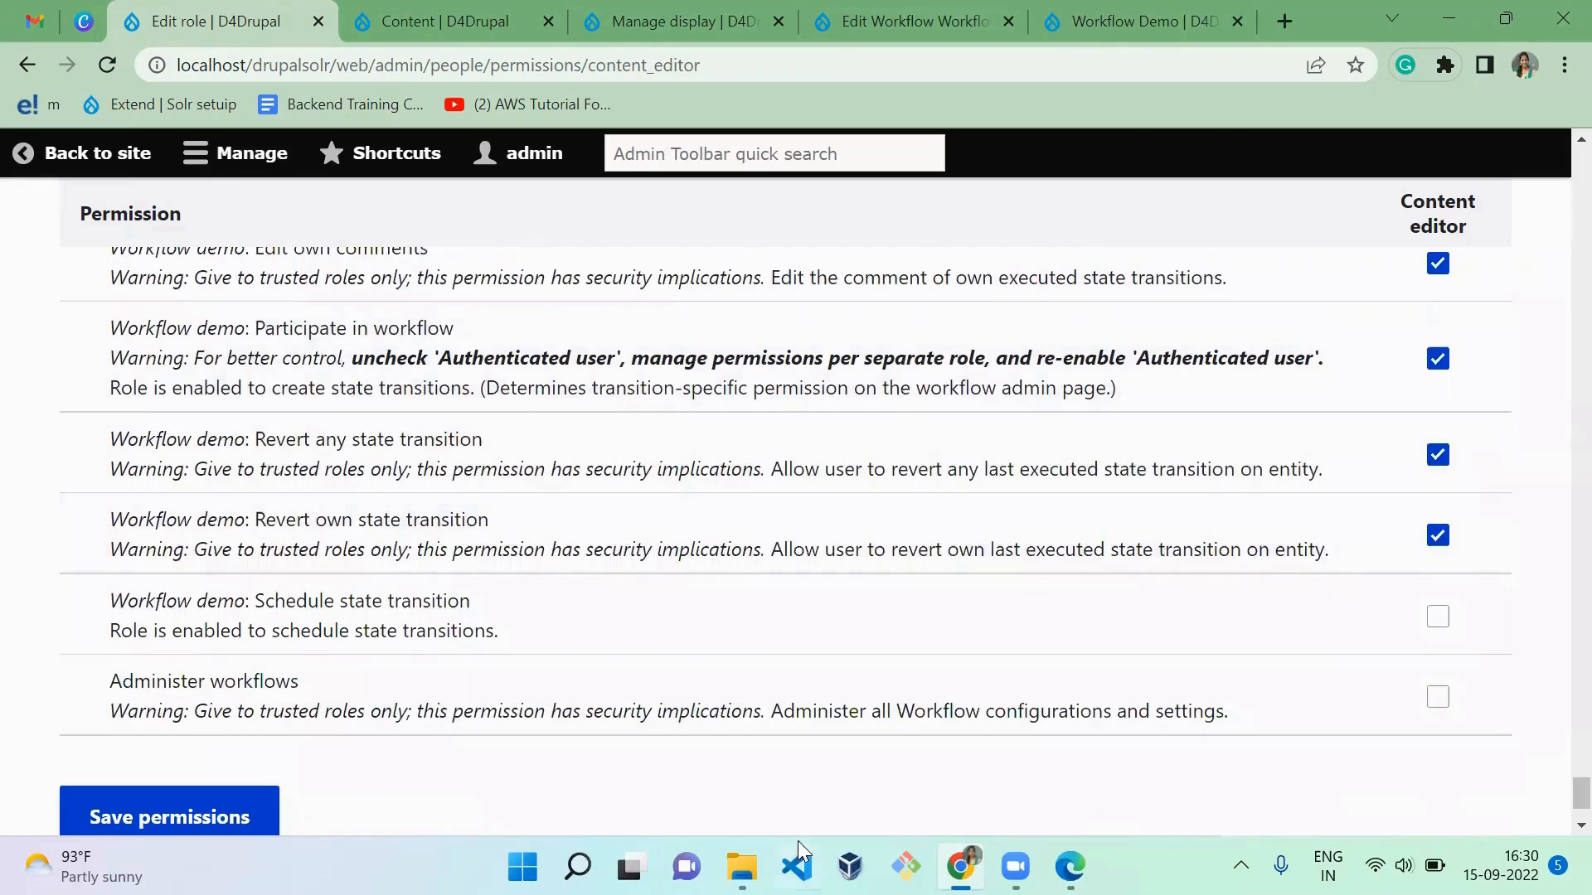
{"action": "left_click", "coordinate": [216, 815]}
Step: Reload the workflow history in the editor's Edge window and examine the operations offered for the two newest transitions
{"action": "key", "text": "alt+Tab"}
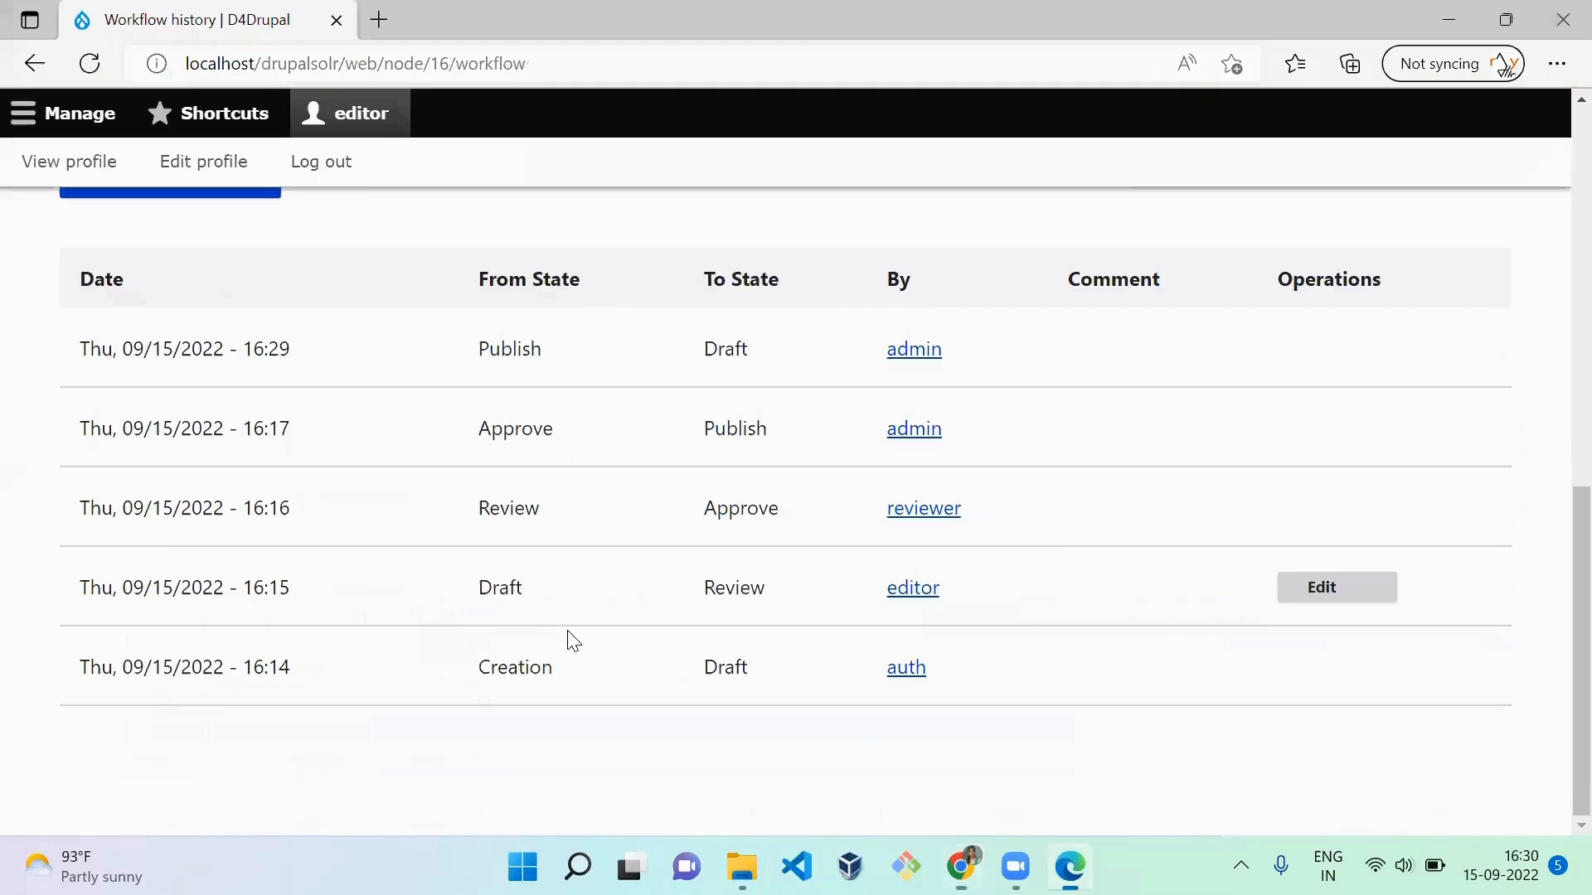
{"action": "key", "text": "F5"}
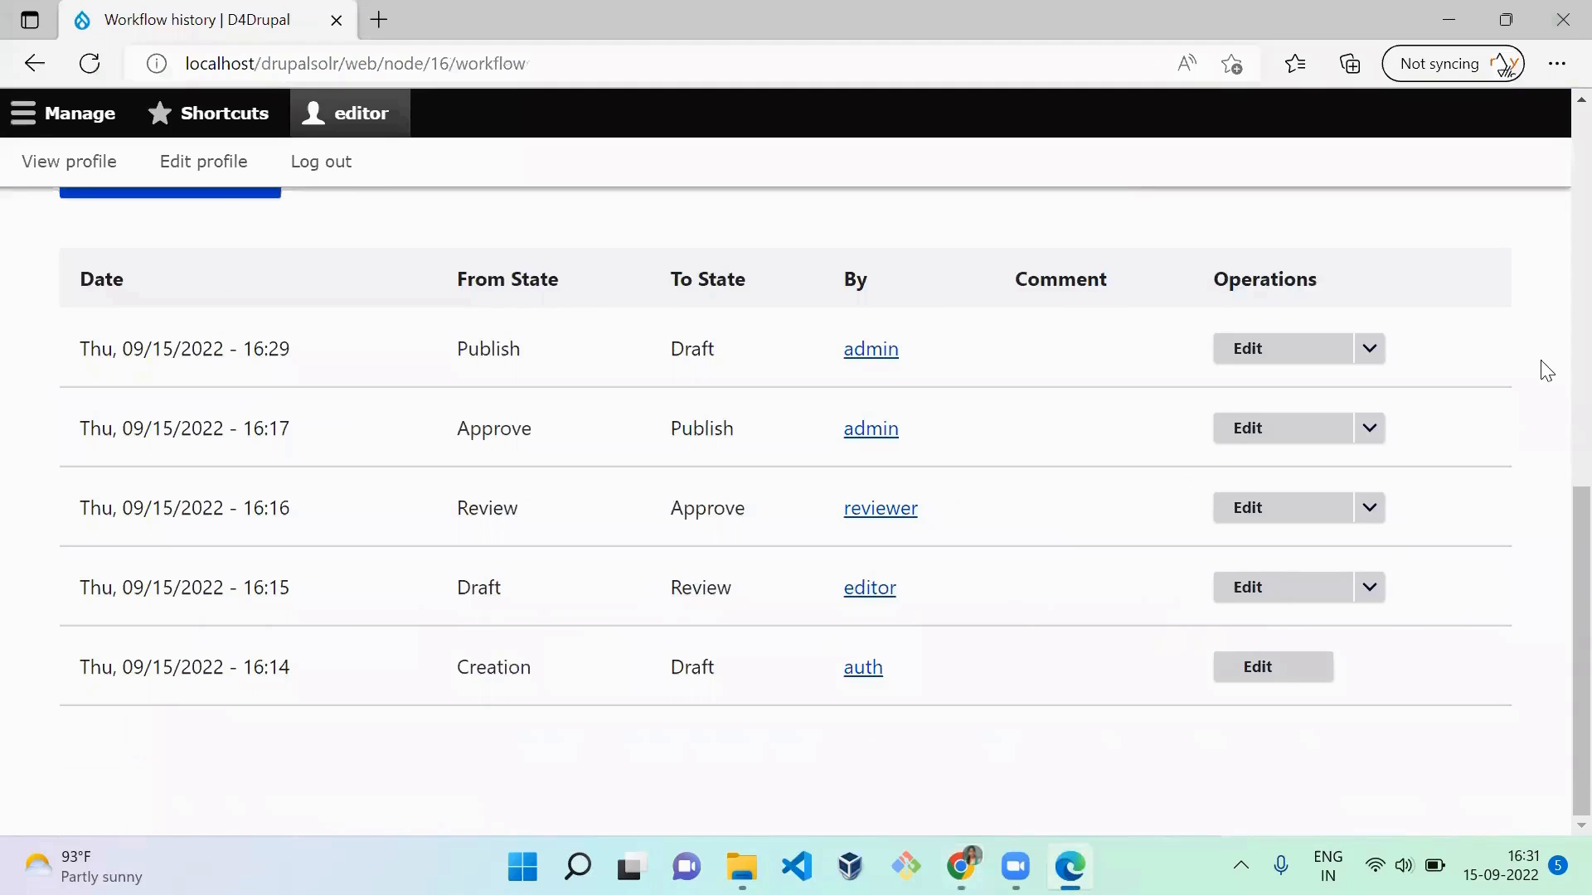
{"action": "left_click", "coordinate": [1368, 357]}
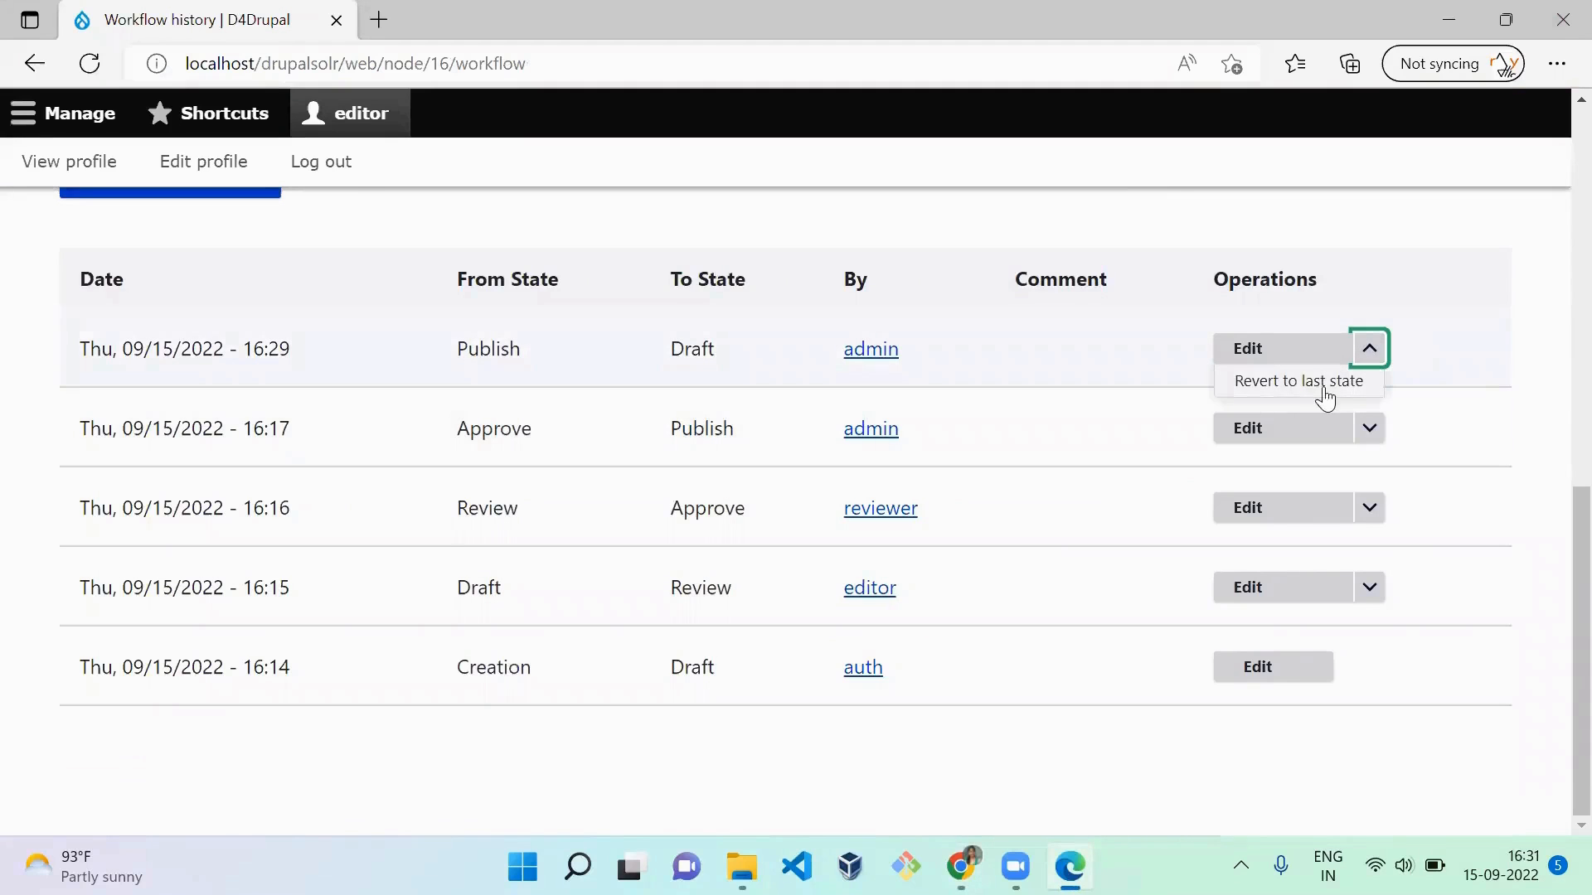
{"action": "left_click", "coordinate": [1377, 435]}
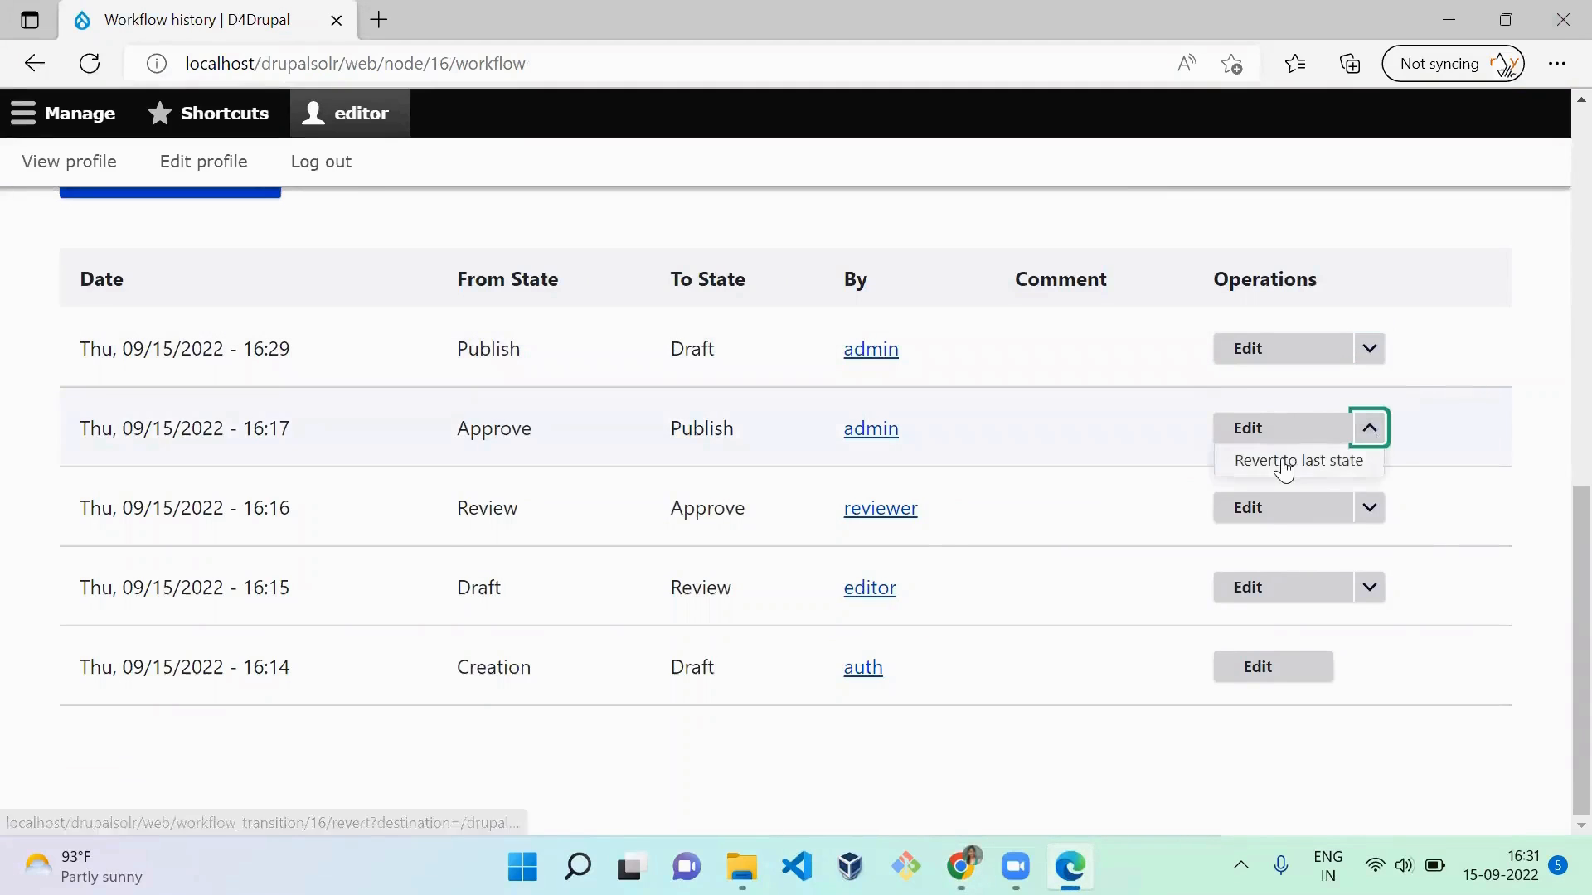
Step: Locate the Schedule state transition permission in the admin's Chrome window, and check the article's transition form in Edge for scheduling options
{"action": "key", "text": "alt+Tab"}
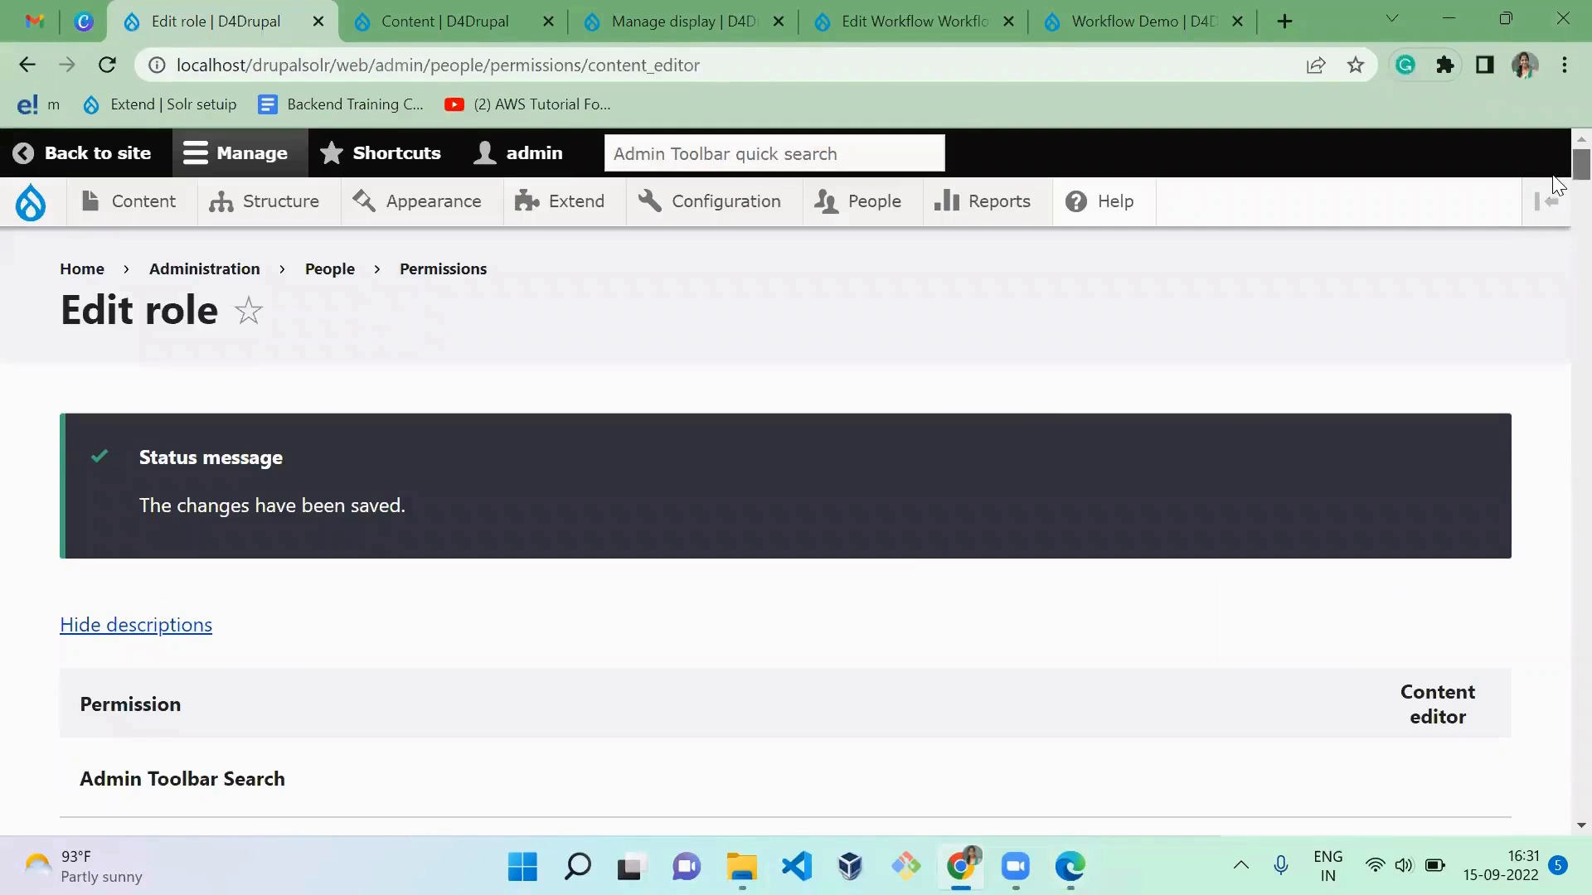
{"action": "left_click_drag", "start_coordinate": [1581, 166], "coordinate": [1556, 854]}
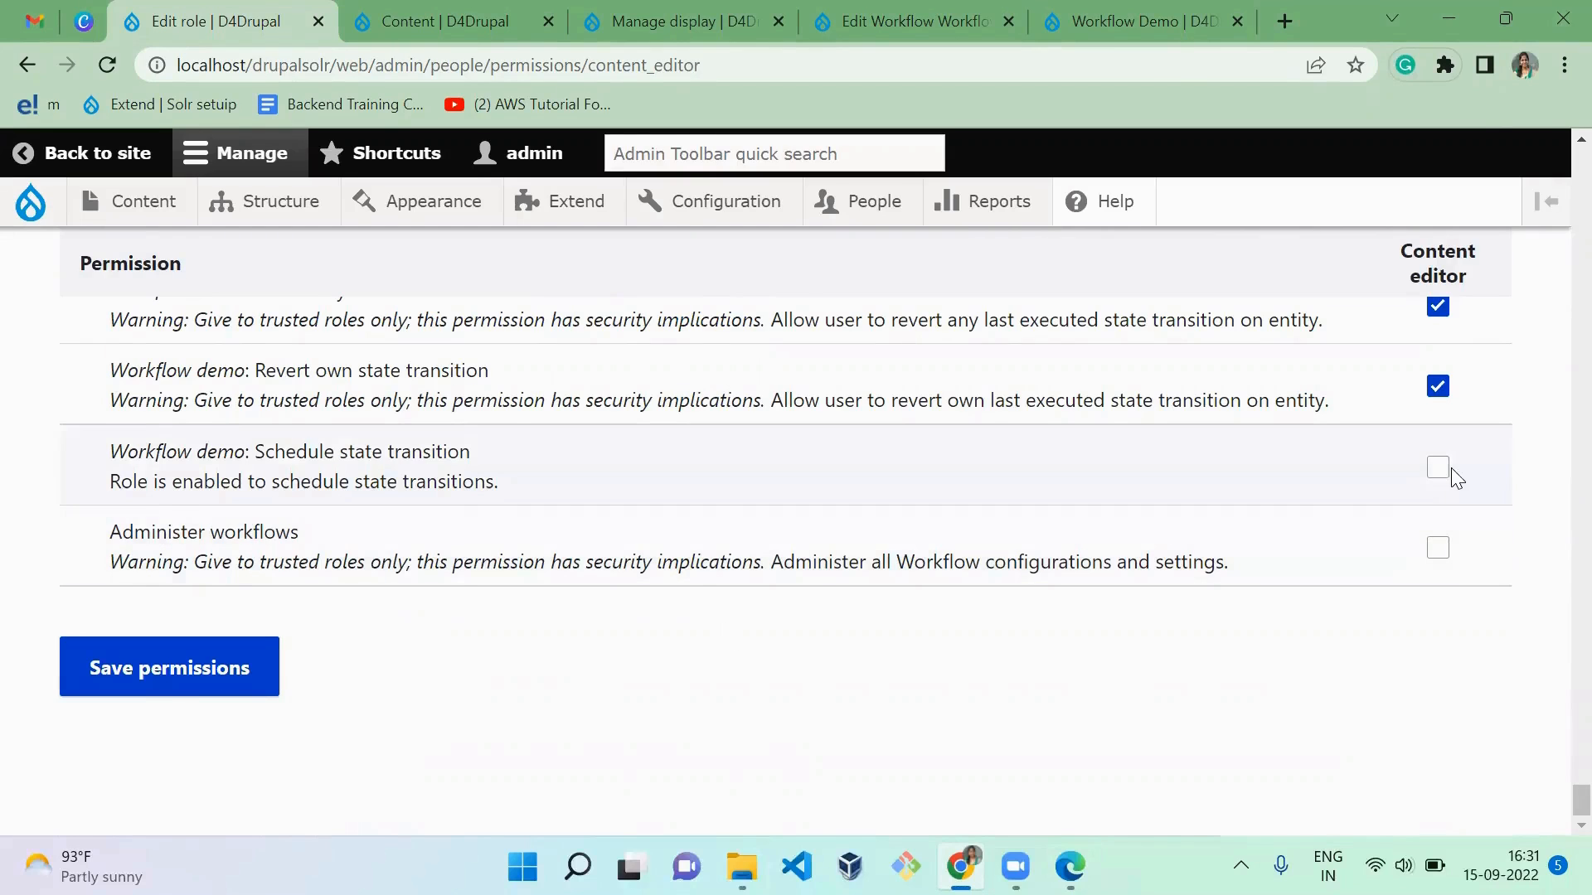
{"action": "key", "text": "alt+Tab"}
{"action": "left_click_drag", "start_coordinate": [1579, 621], "coordinate": [1550, 237]}
{"action": "left_click", "coordinate": [96, 311]}
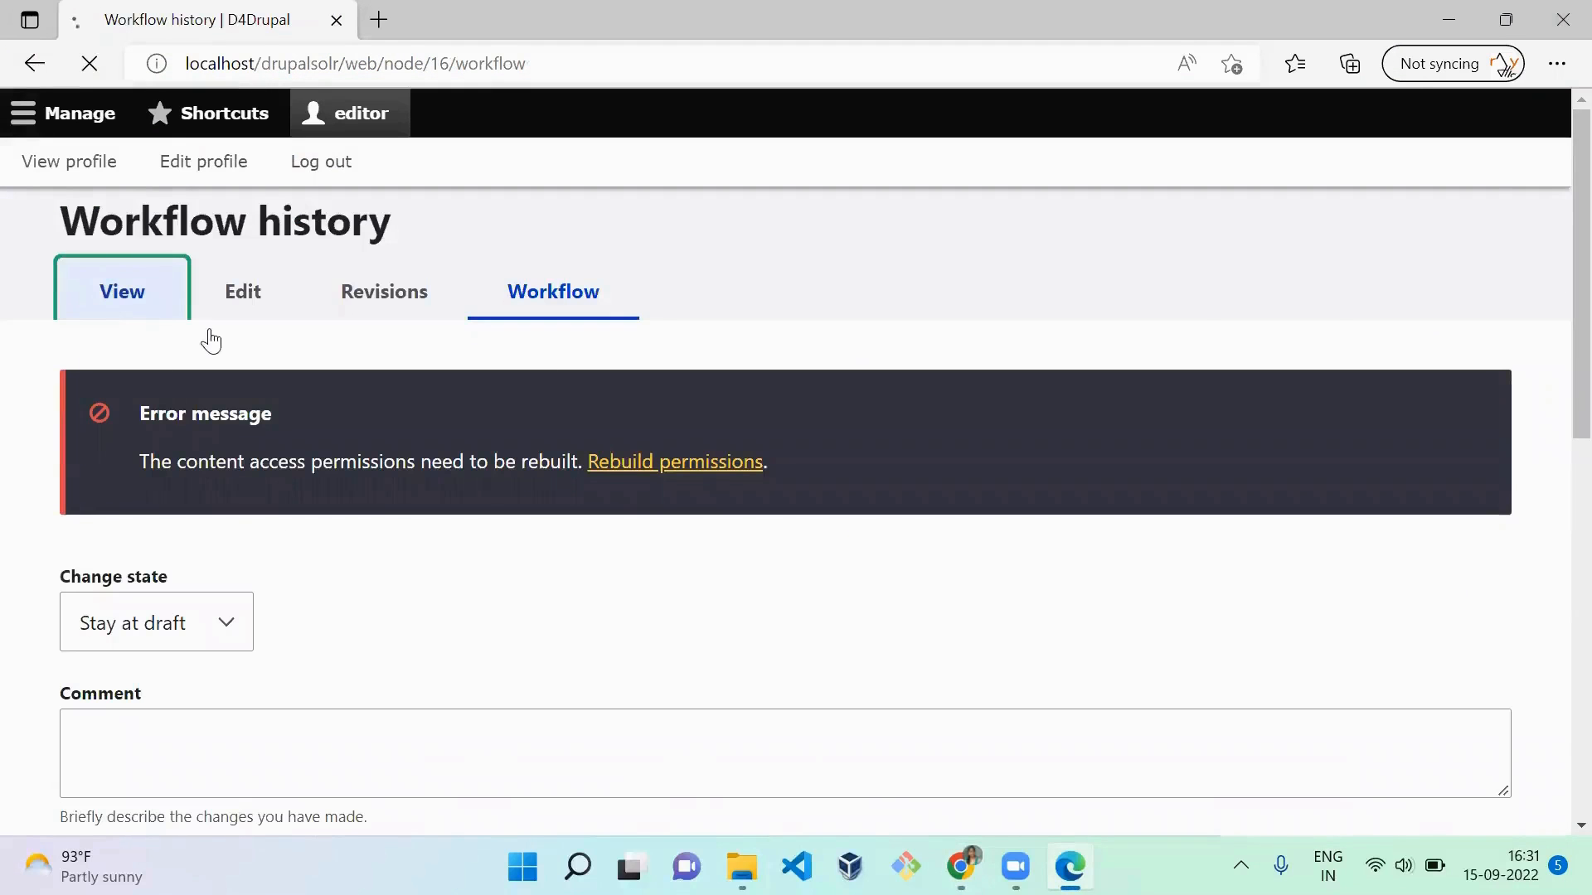
{"action": "scroll", "coordinate": [352, 609], "scroll_direction": "down", "scroll_amount": 10}
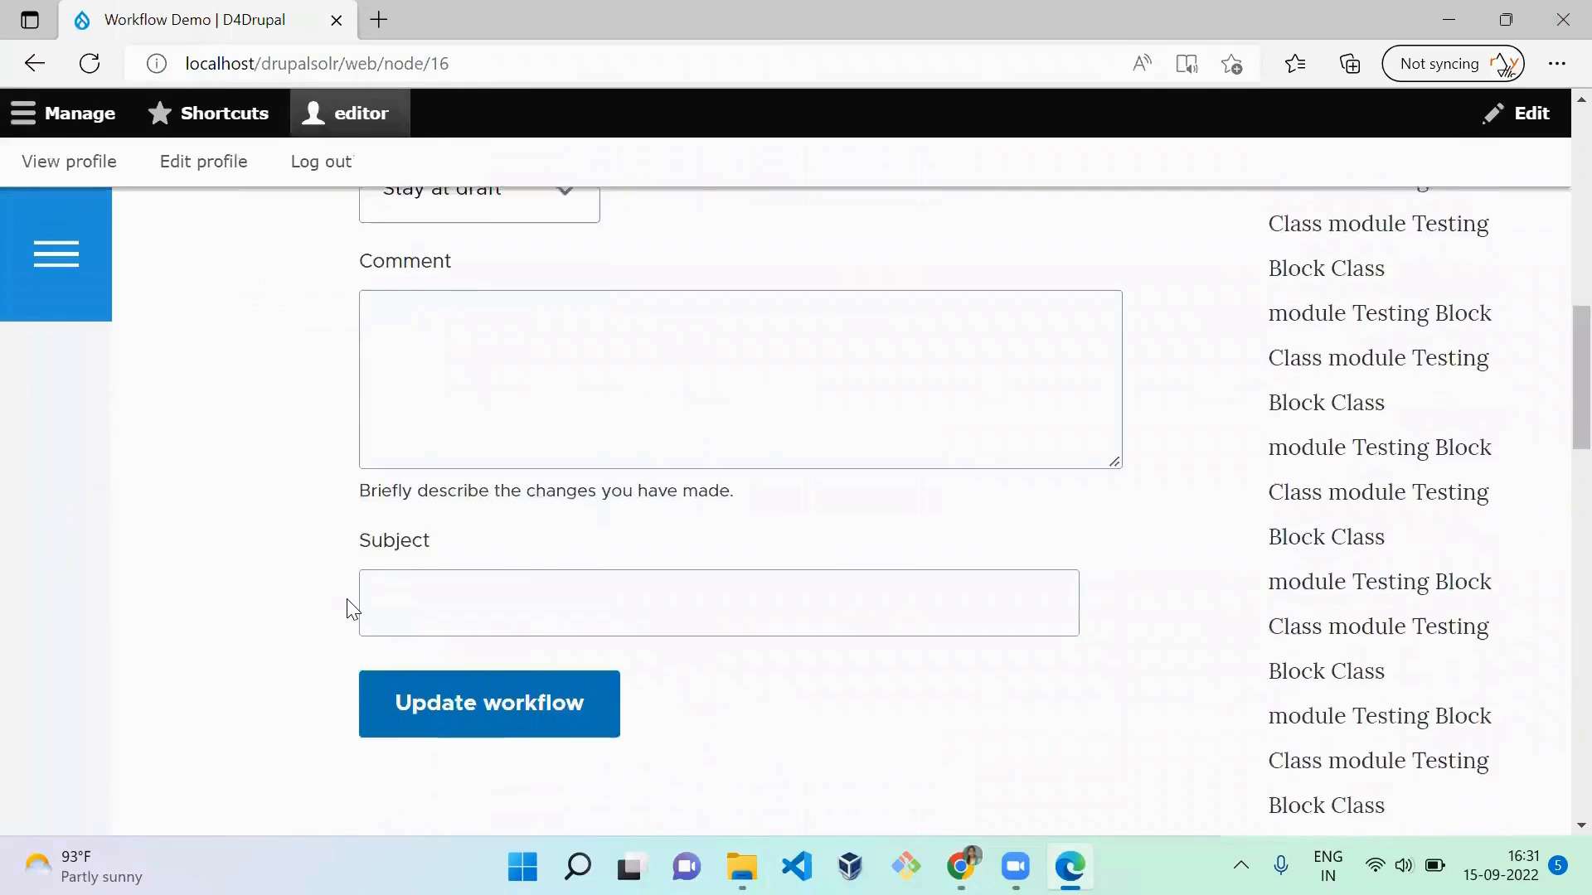
{"action": "scroll", "coordinate": [353, 609], "scroll_direction": "up", "scroll_amount": 2}
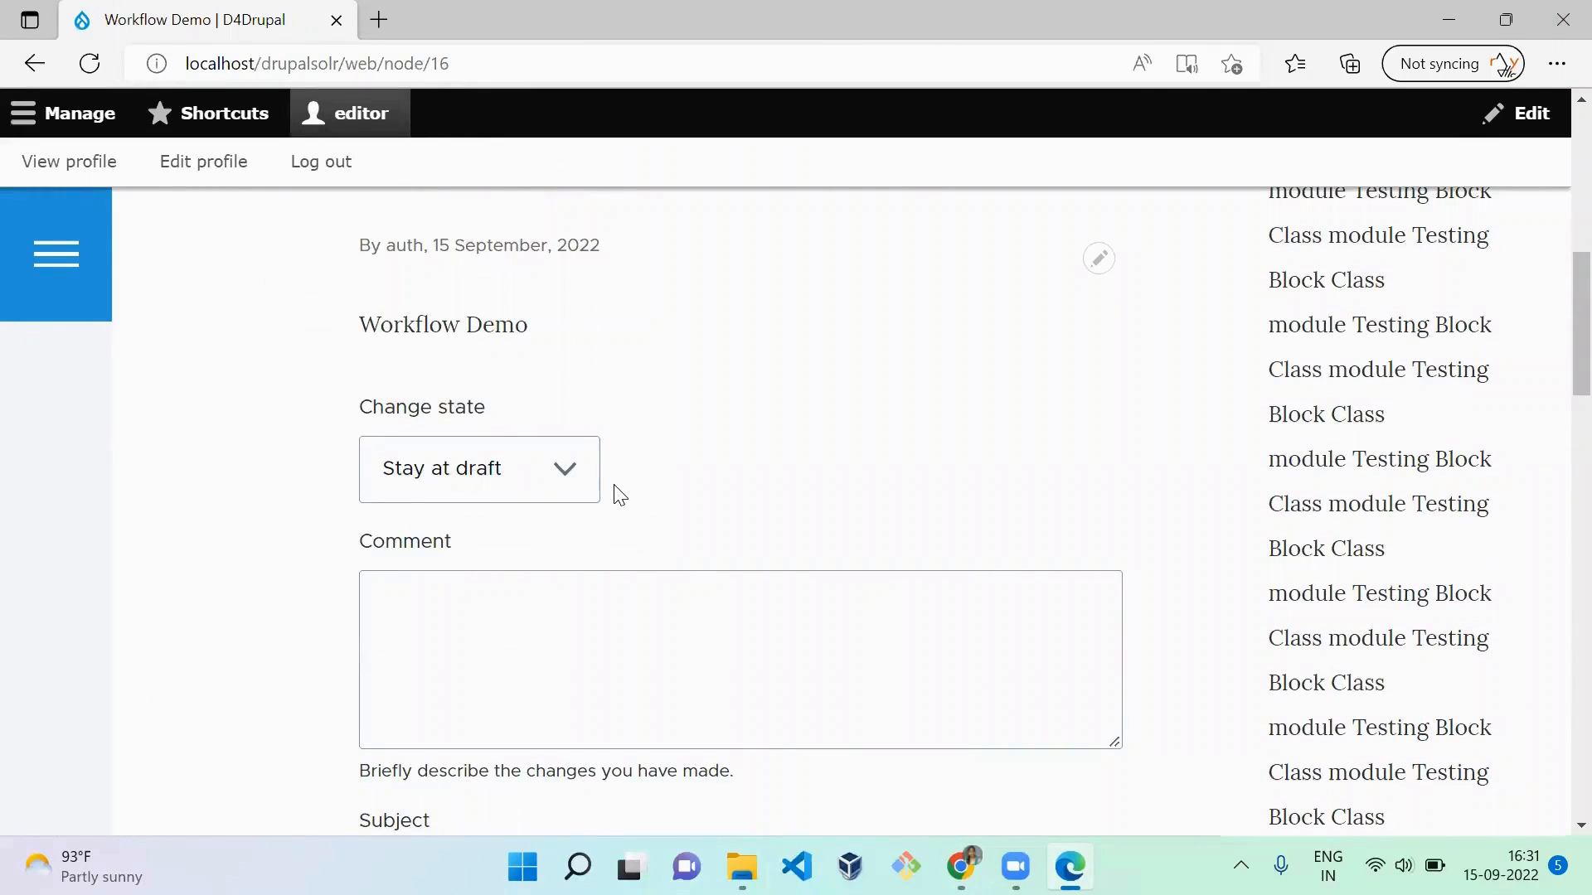
Step: Grant the Content editor role Schedule state transition for Workflow demo in the admin's Chrome window, and save the permissions
{"action": "key", "text": "alt+Tab"}
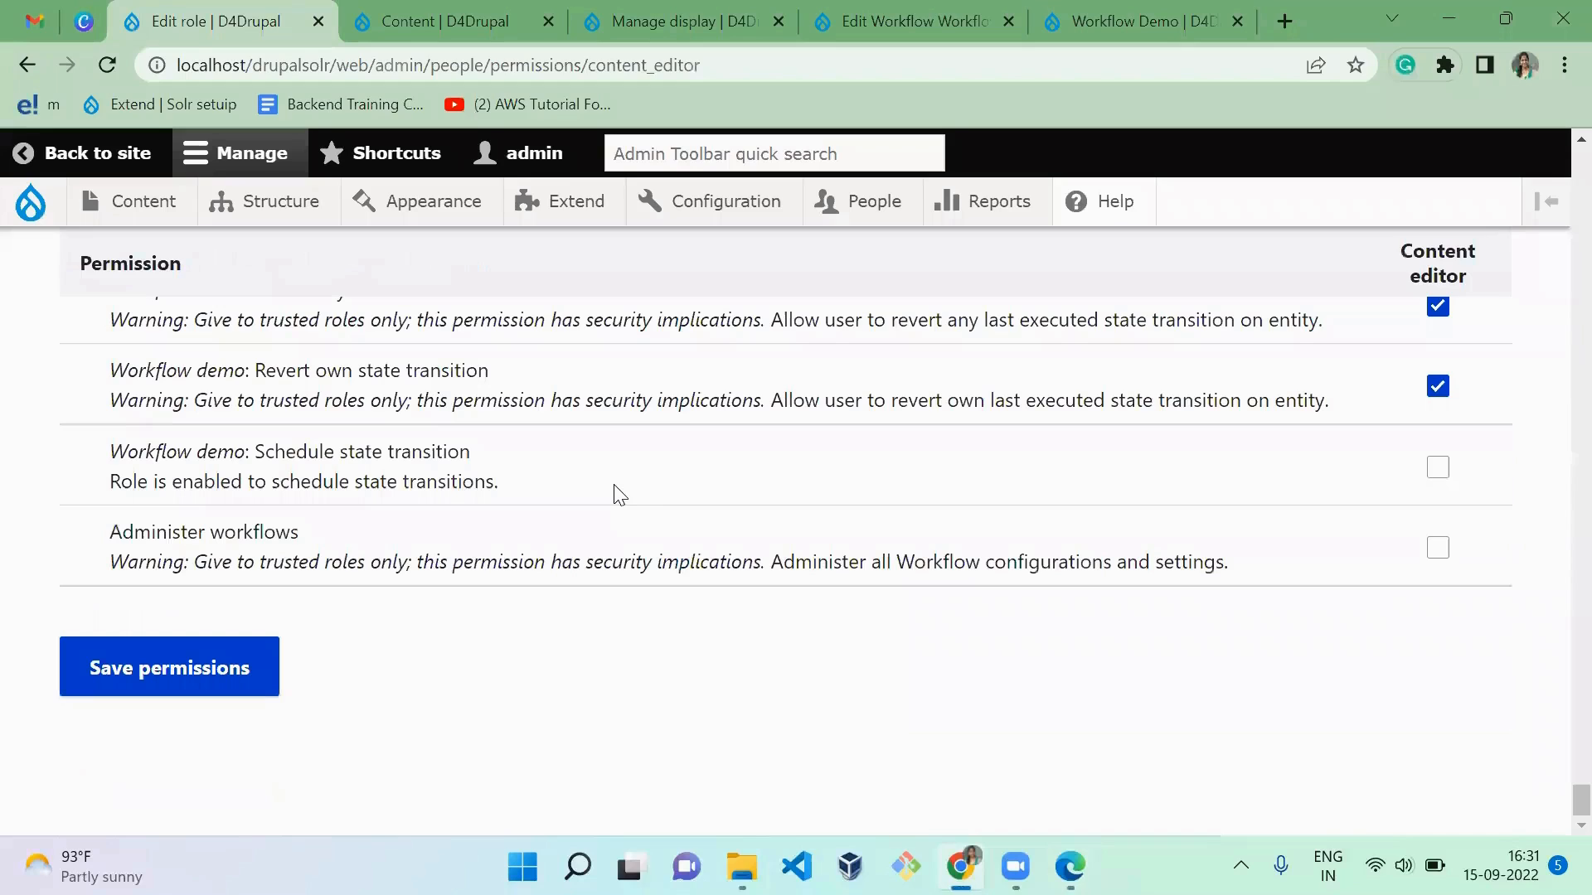
{"action": "left_click", "coordinate": [1438, 468]}
{"action": "left_click", "coordinate": [235, 664]}
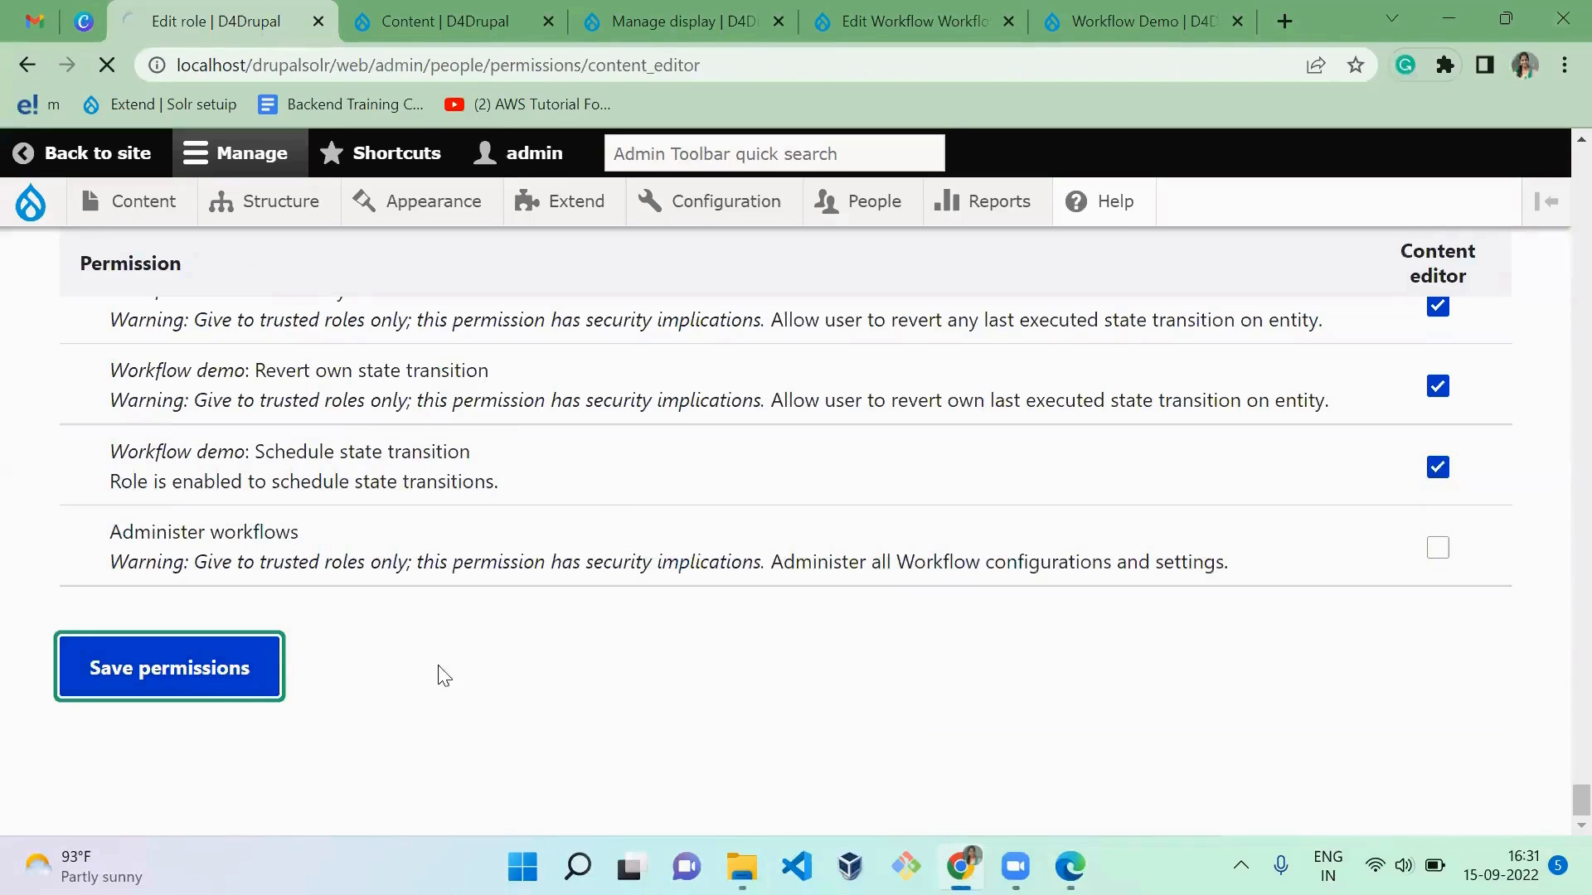
Step: Reload the article in the editor's Edge window and examine the Schedule options of its state transition form
{"action": "key", "text": "alt+Tab"}
{"action": "key", "text": "F5"}
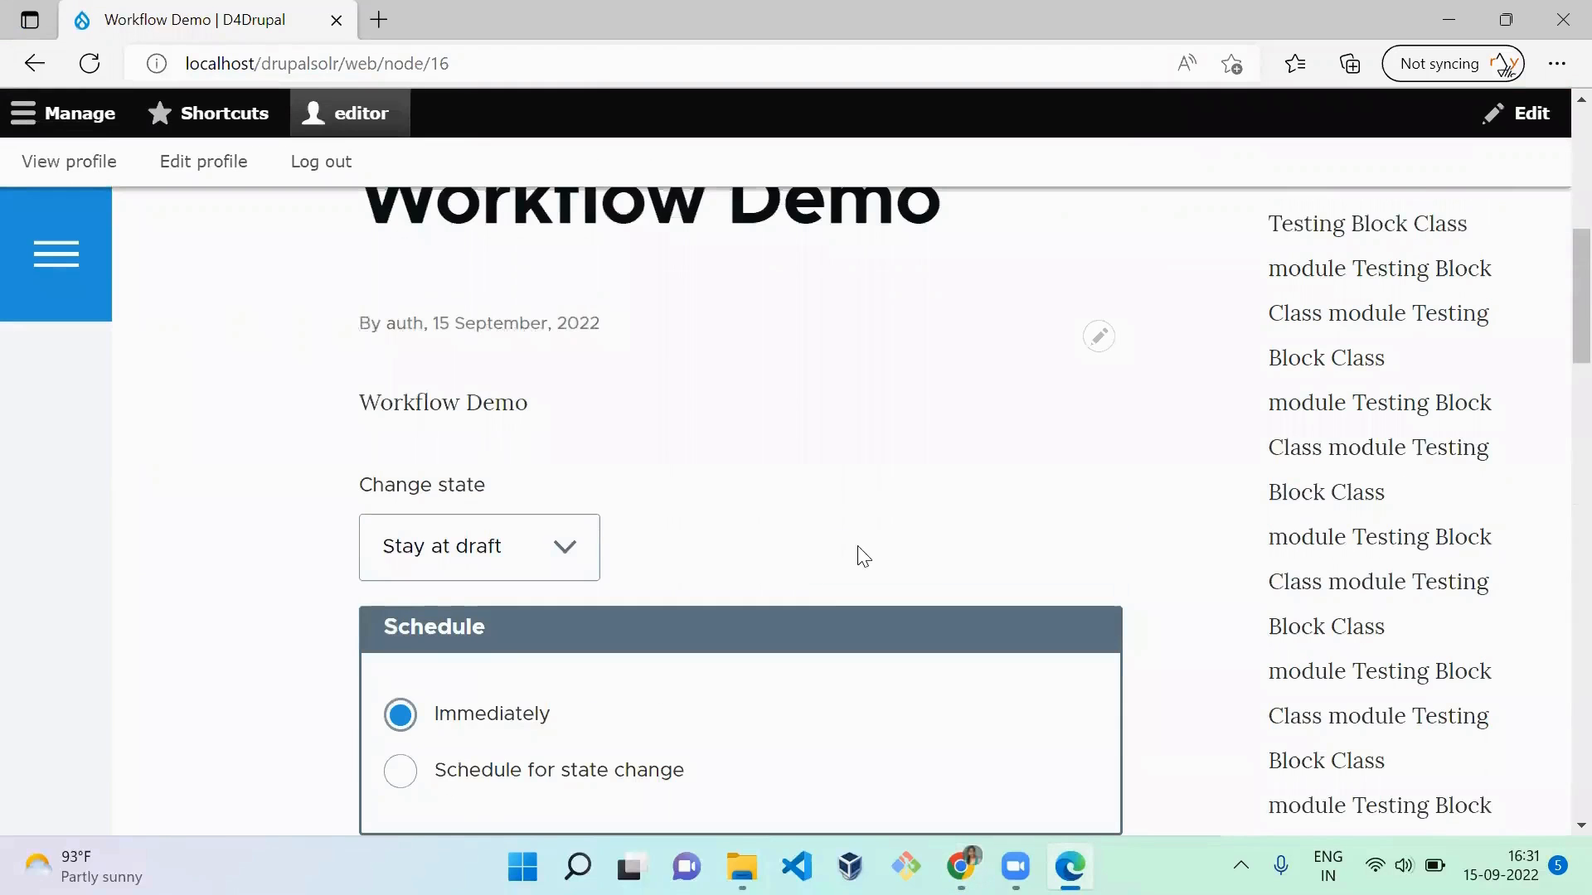
{"action": "scroll", "coordinate": [859, 548], "scroll_direction": "down", "scroll_amount": 3}
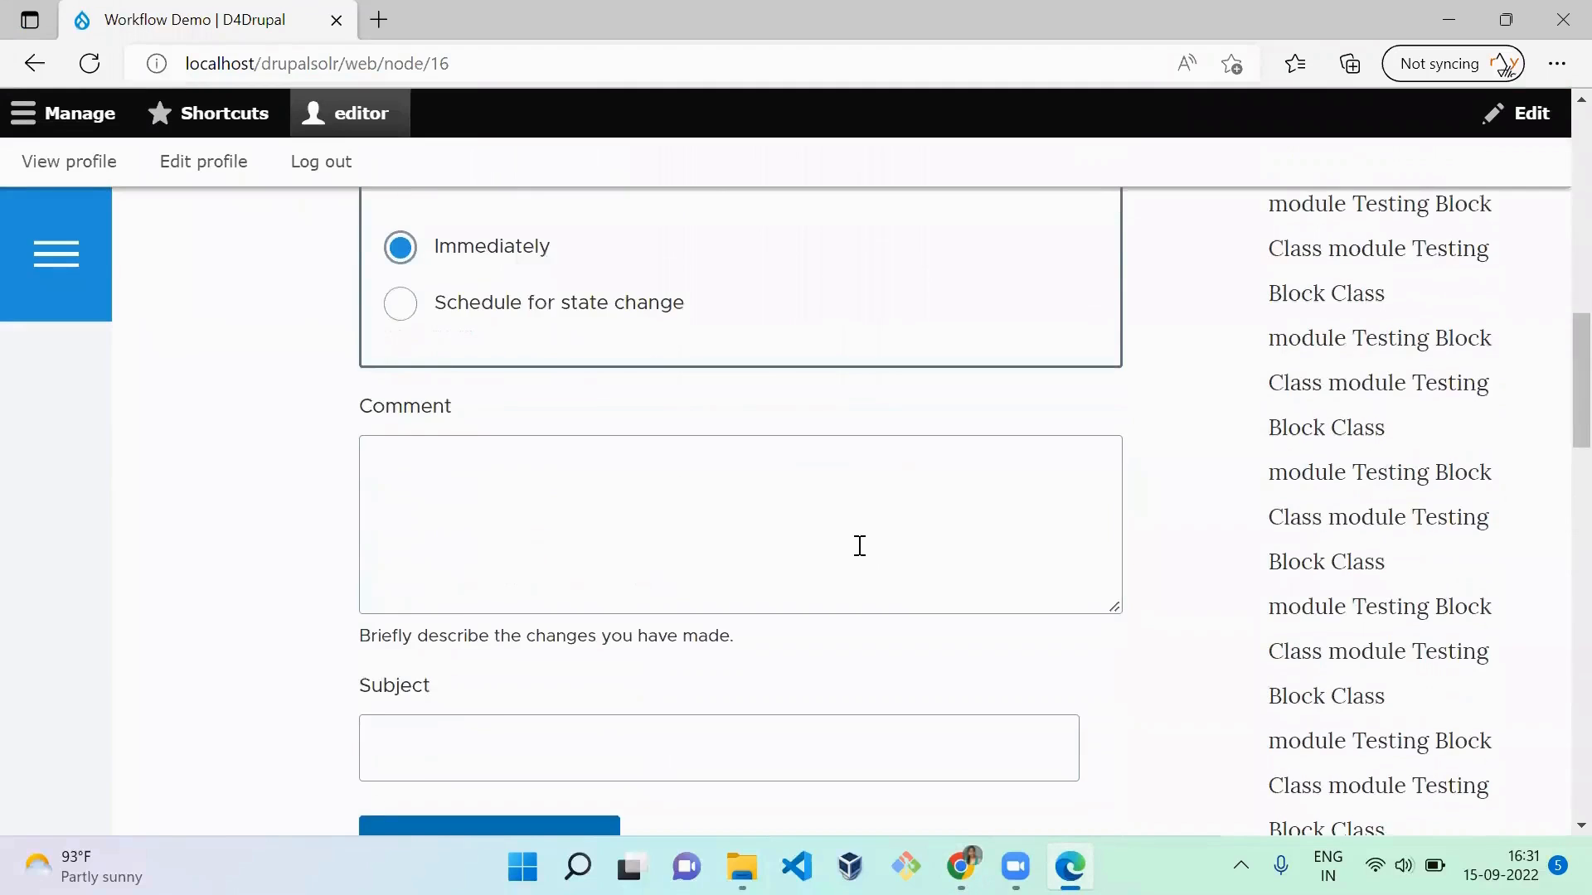
{"action": "scroll", "coordinate": [861, 552], "scroll_direction": "up", "scroll_amount": 1}
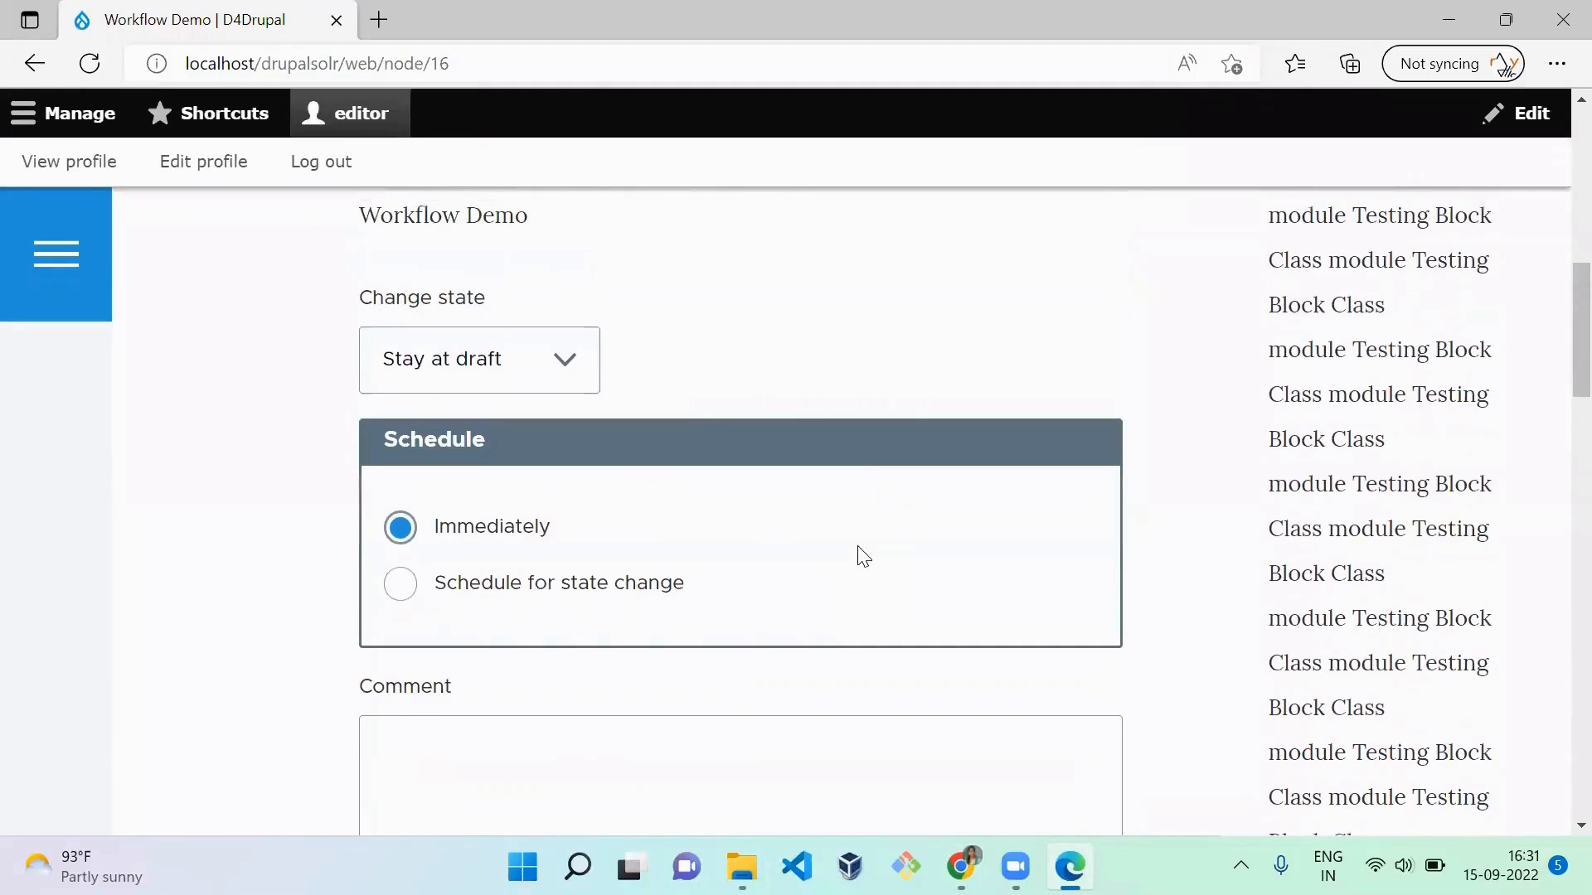
Step: Choose Schedule for state change in the article's transition form, and set the time to 16:32
{"action": "left_click", "coordinate": [589, 602]}
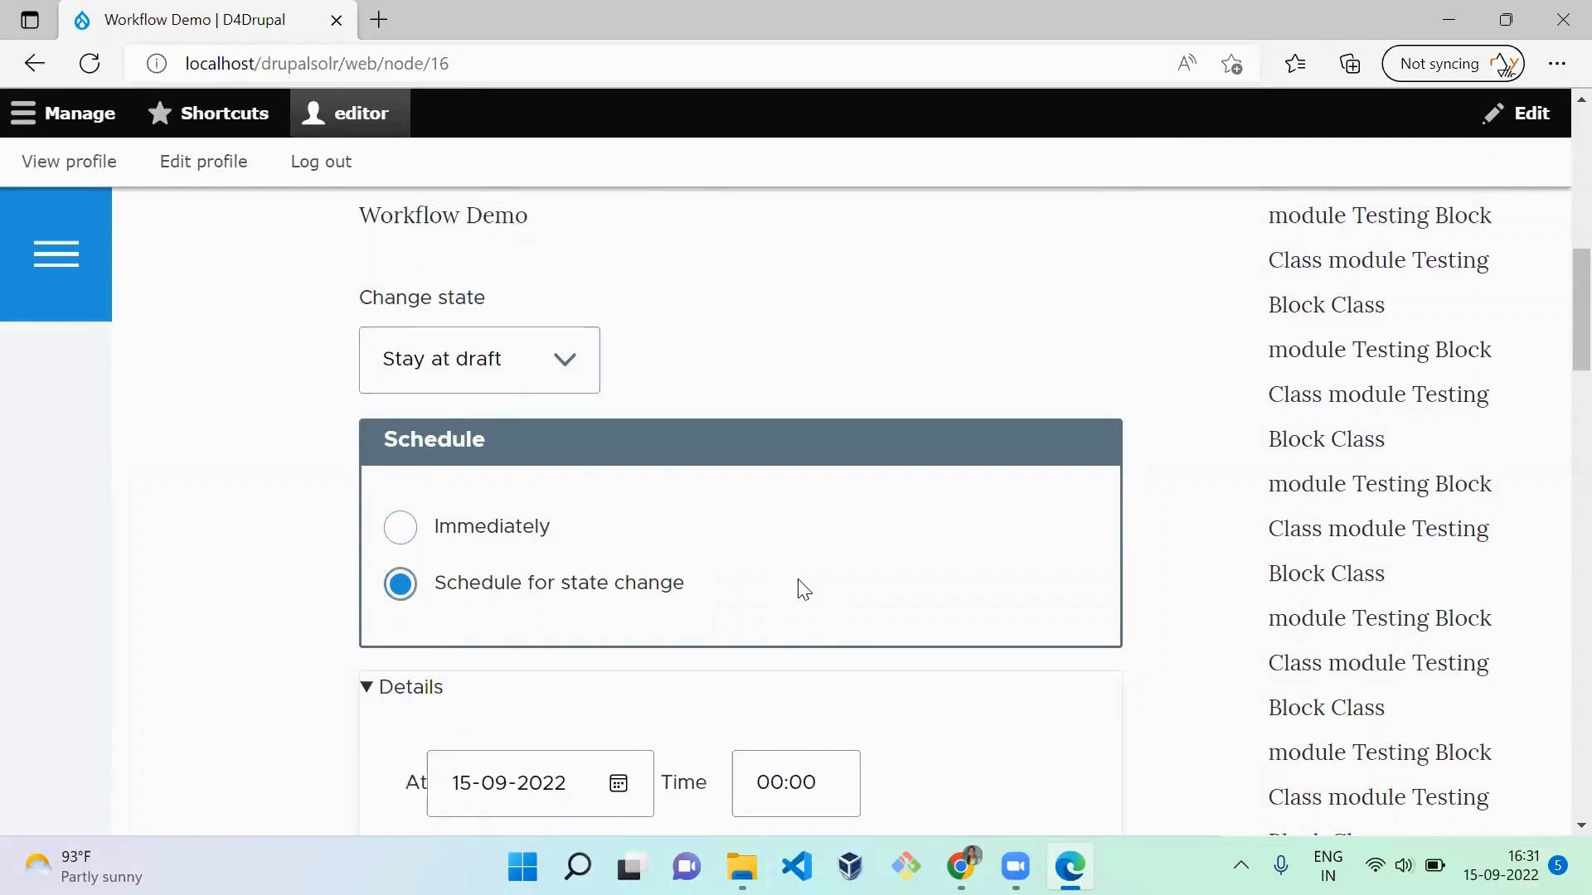
{"action": "scroll", "coordinate": [792, 591], "scroll_direction": "down", "scroll_amount": 4}
{"action": "scroll", "coordinate": [803, 585], "scroll_direction": "up", "scroll_amount": 1}
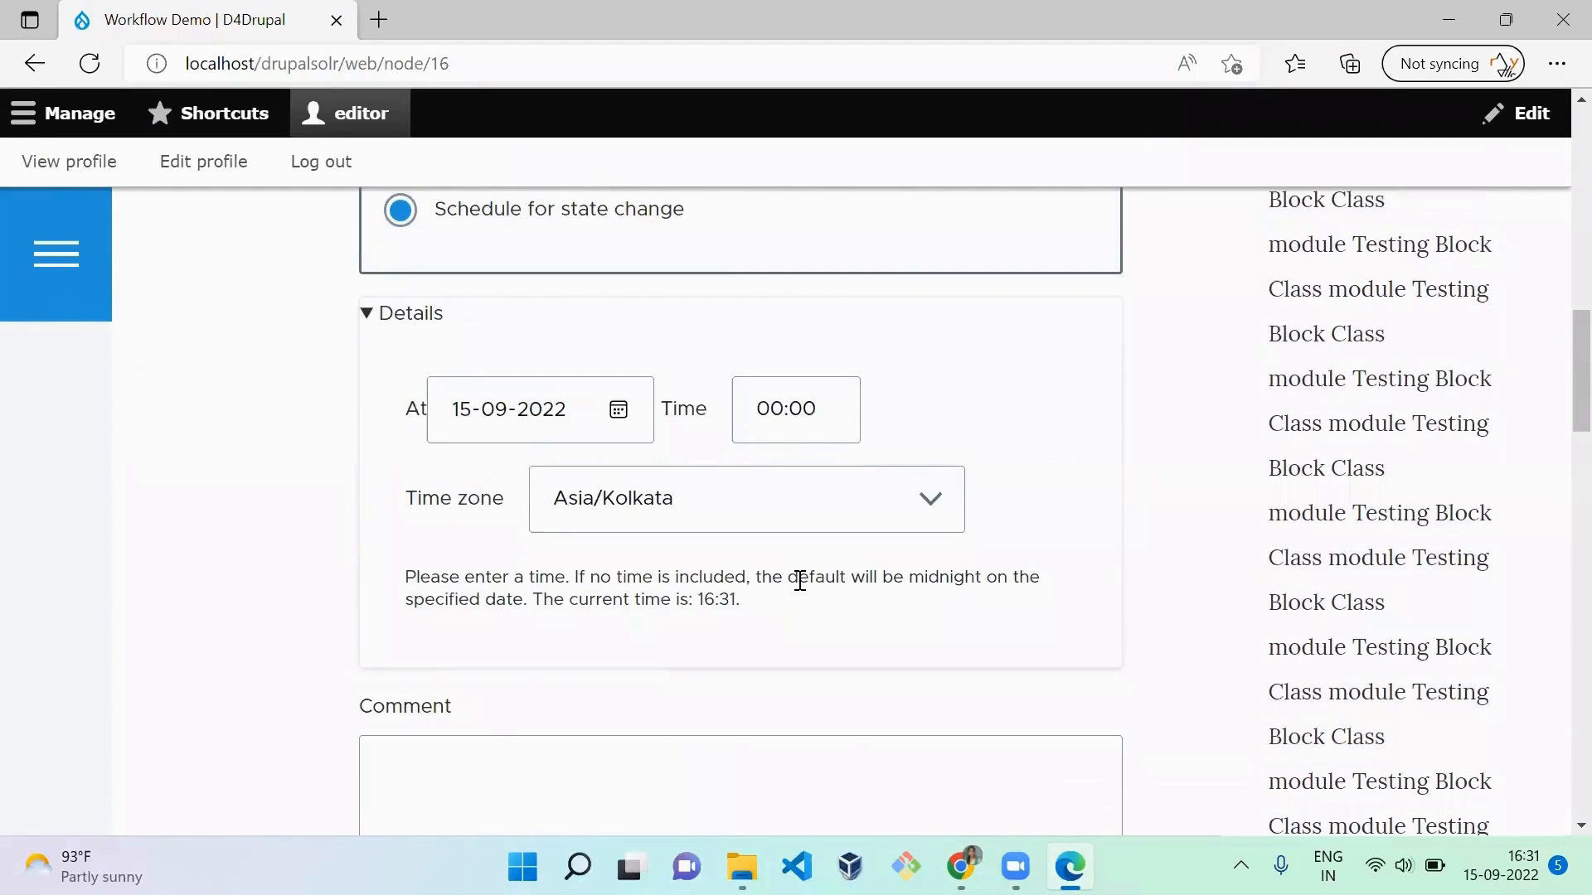
{"action": "left_click", "coordinate": [1534, 864]}
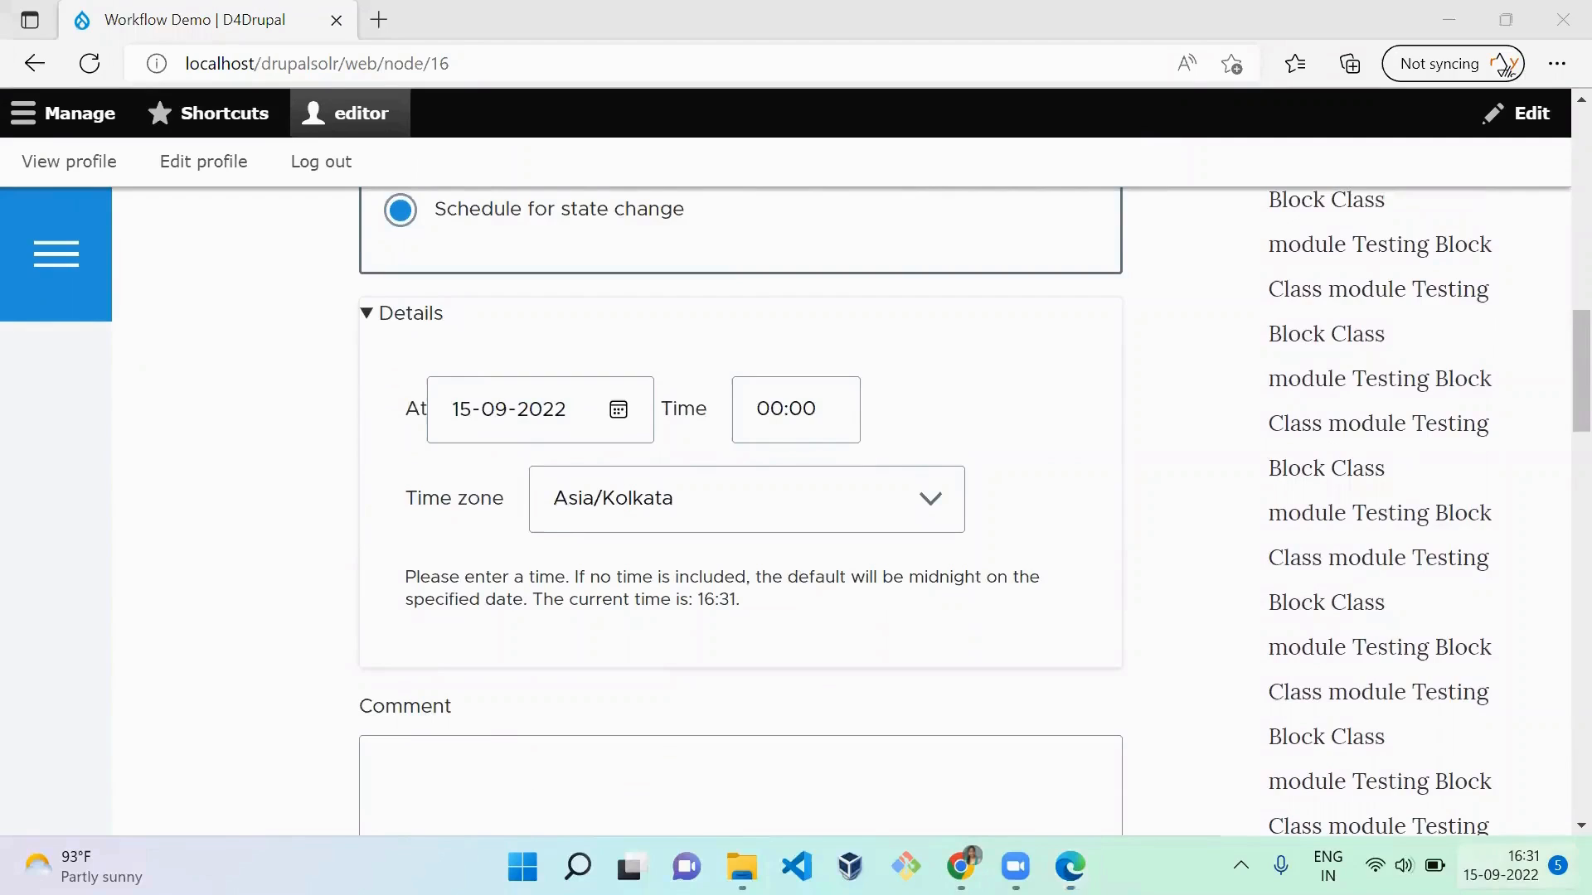
{"action": "left_click", "coordinate": [769, 410]}
{"action": "key", "text": "BackSpace"}
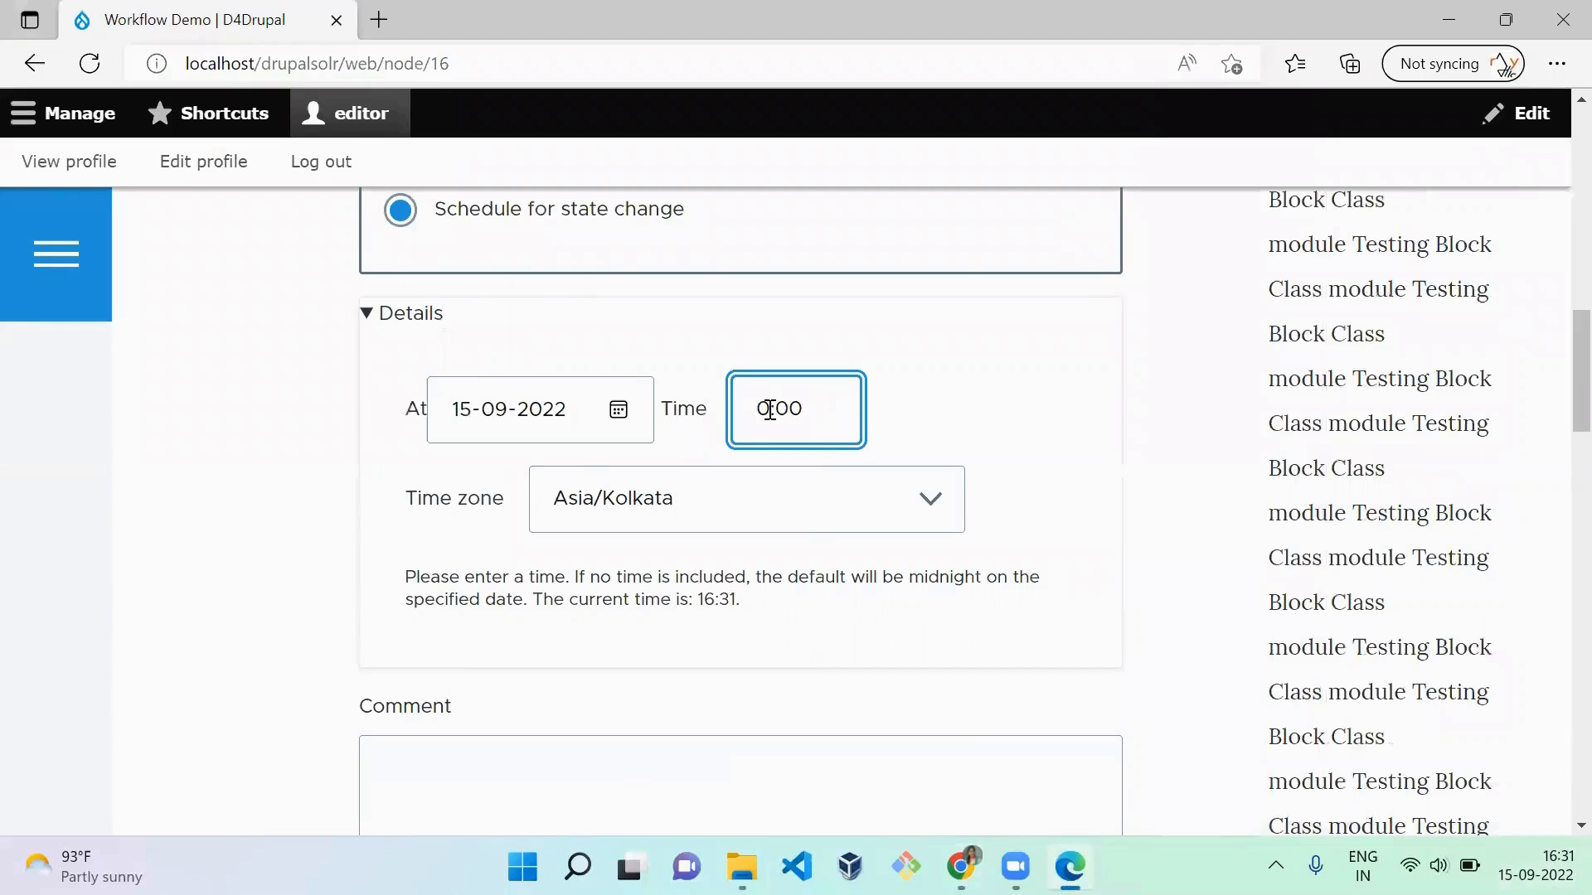
{"action": "key", "text": "BackSpace"}
{"action": "type", "text": "16:"}
{"action": "type", "text": "332"}
{"action": "left_click", "coordinate": [1137, 597]}
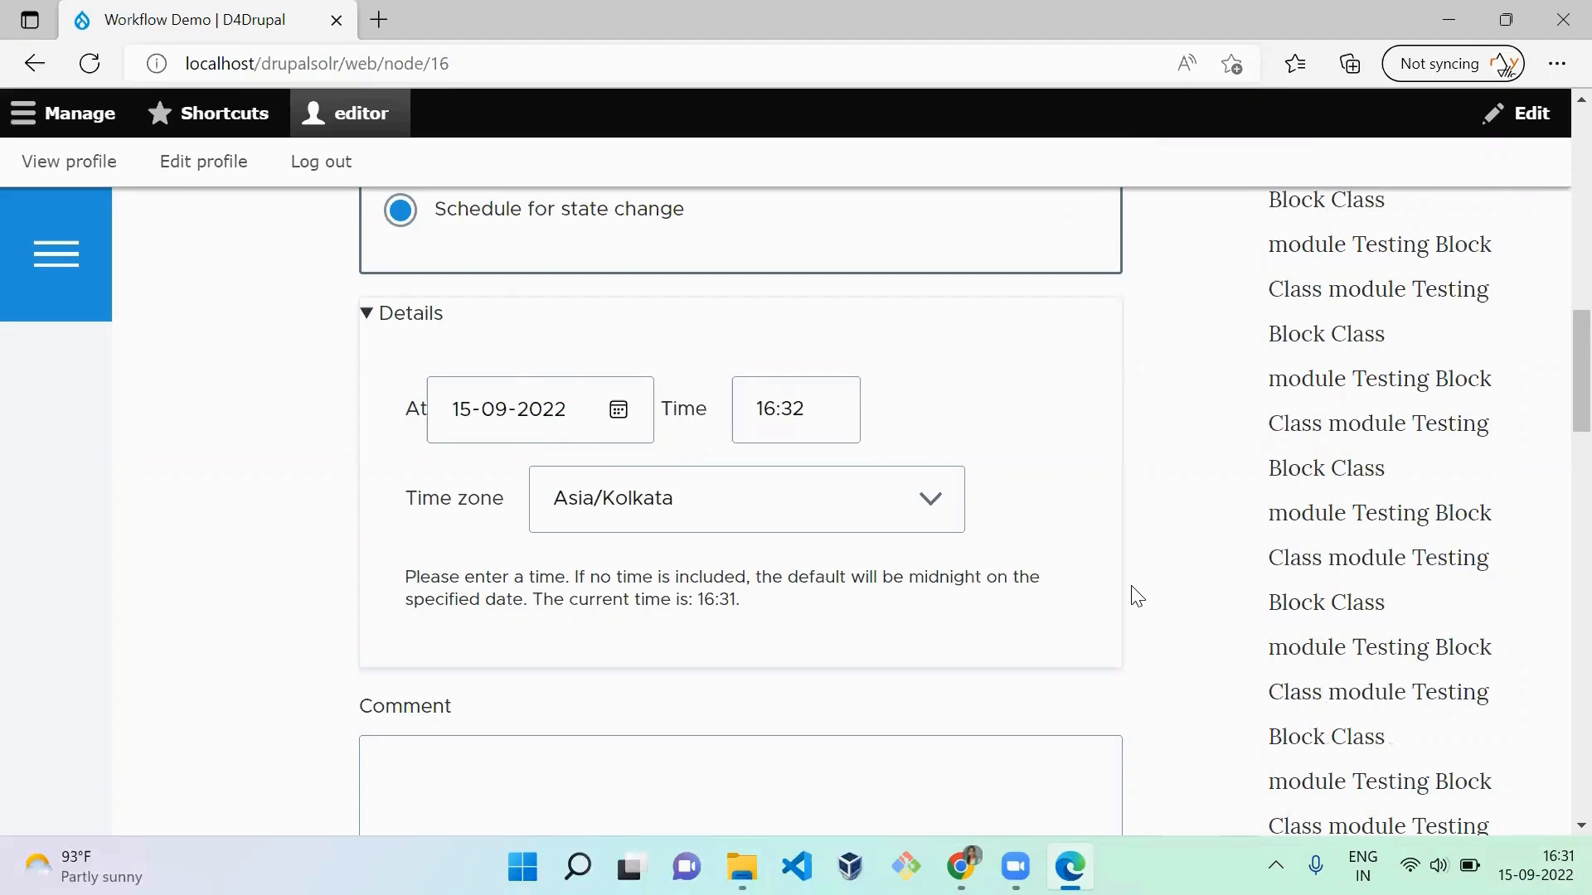
Step: Update the article's workflow with the scheduled state change, and check the resulting transition form
{"action": "scroll", "coordinate": [1136, 597], "scroll_direction": "down", "scroll_amount": 2}
{"action": "scroll", "coordinate": [1136, 597], "scroll_direction": "up", "scroll_amount": 1}
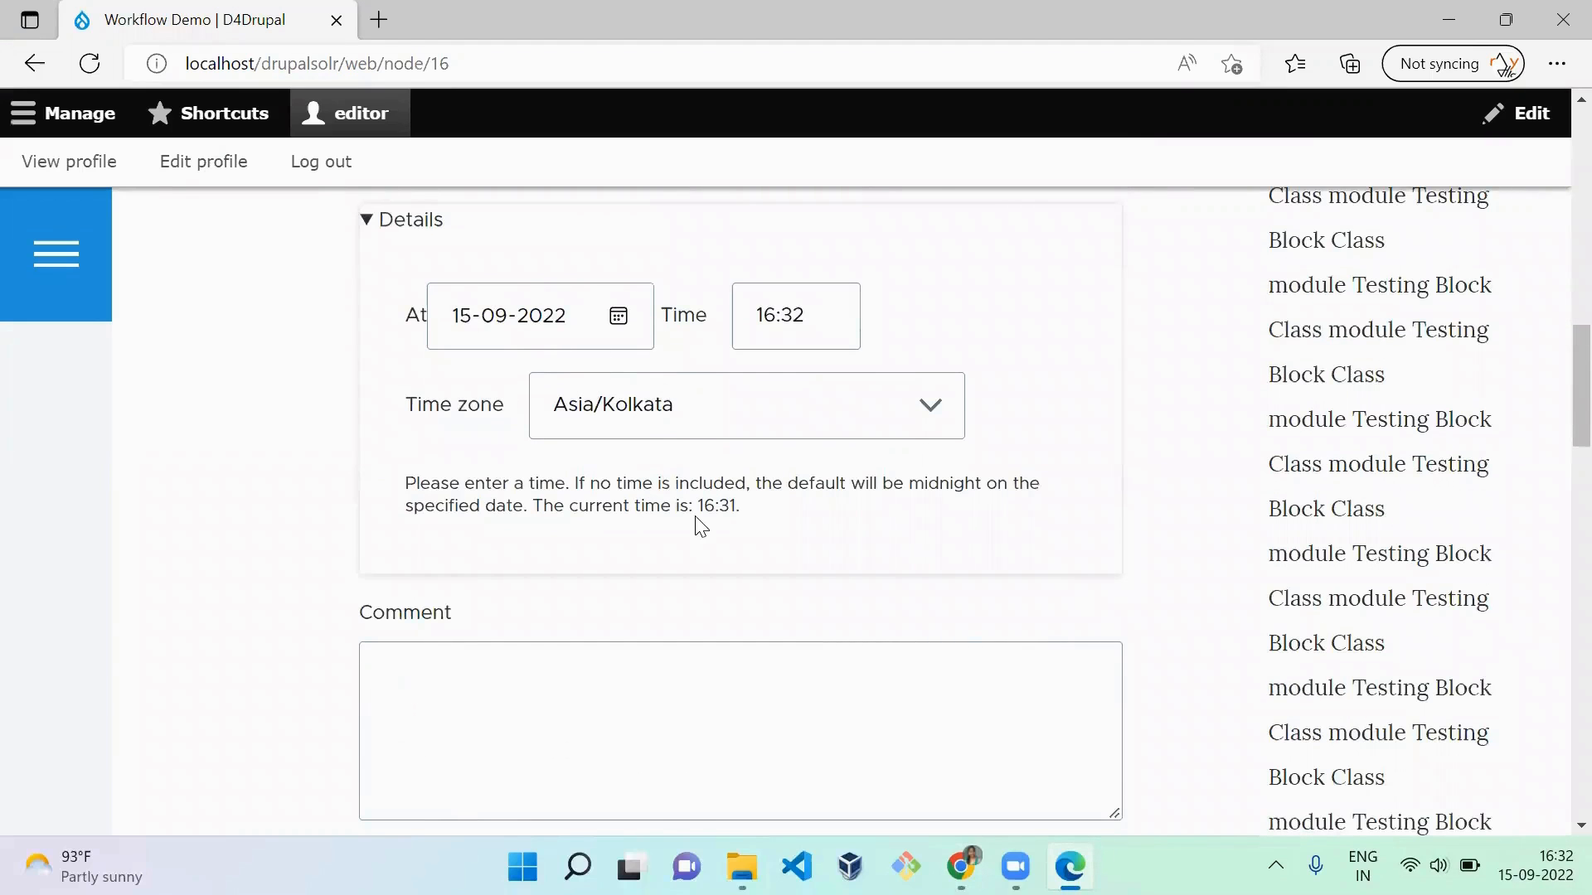
{"action": "scroll", "coordinate": [701, 526], "scroll_direction": "down", "scroll_amount": 5}
{"action": "left_click", "coordinate": [498, 602]}
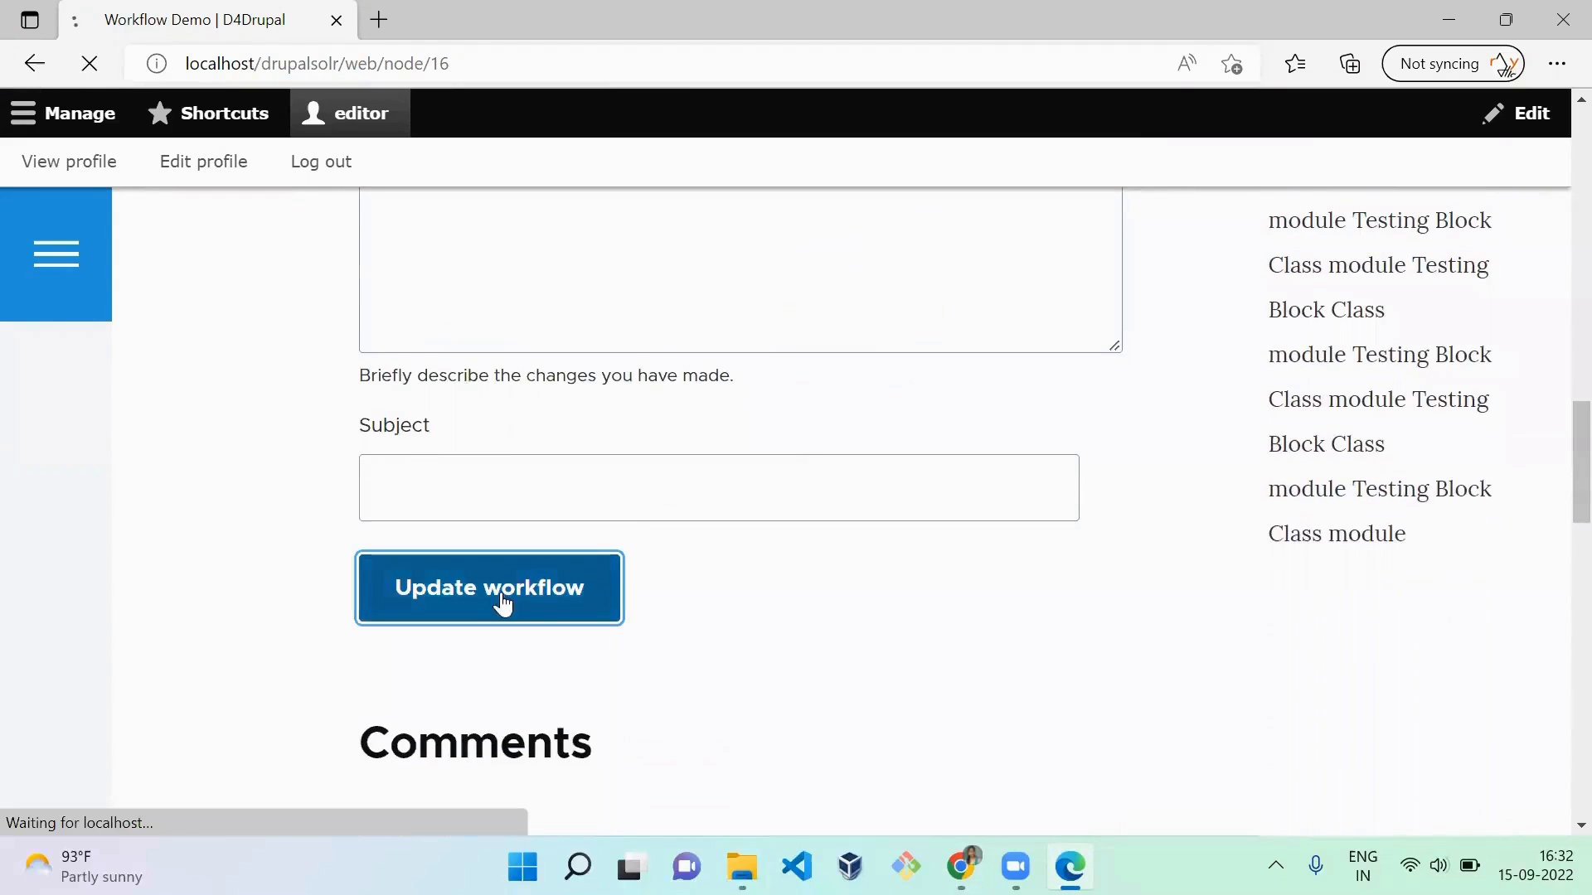
{"action": "scroll", "coordinate": [747, 647], "scroll_direction": "down", "scroll_amount": 10}
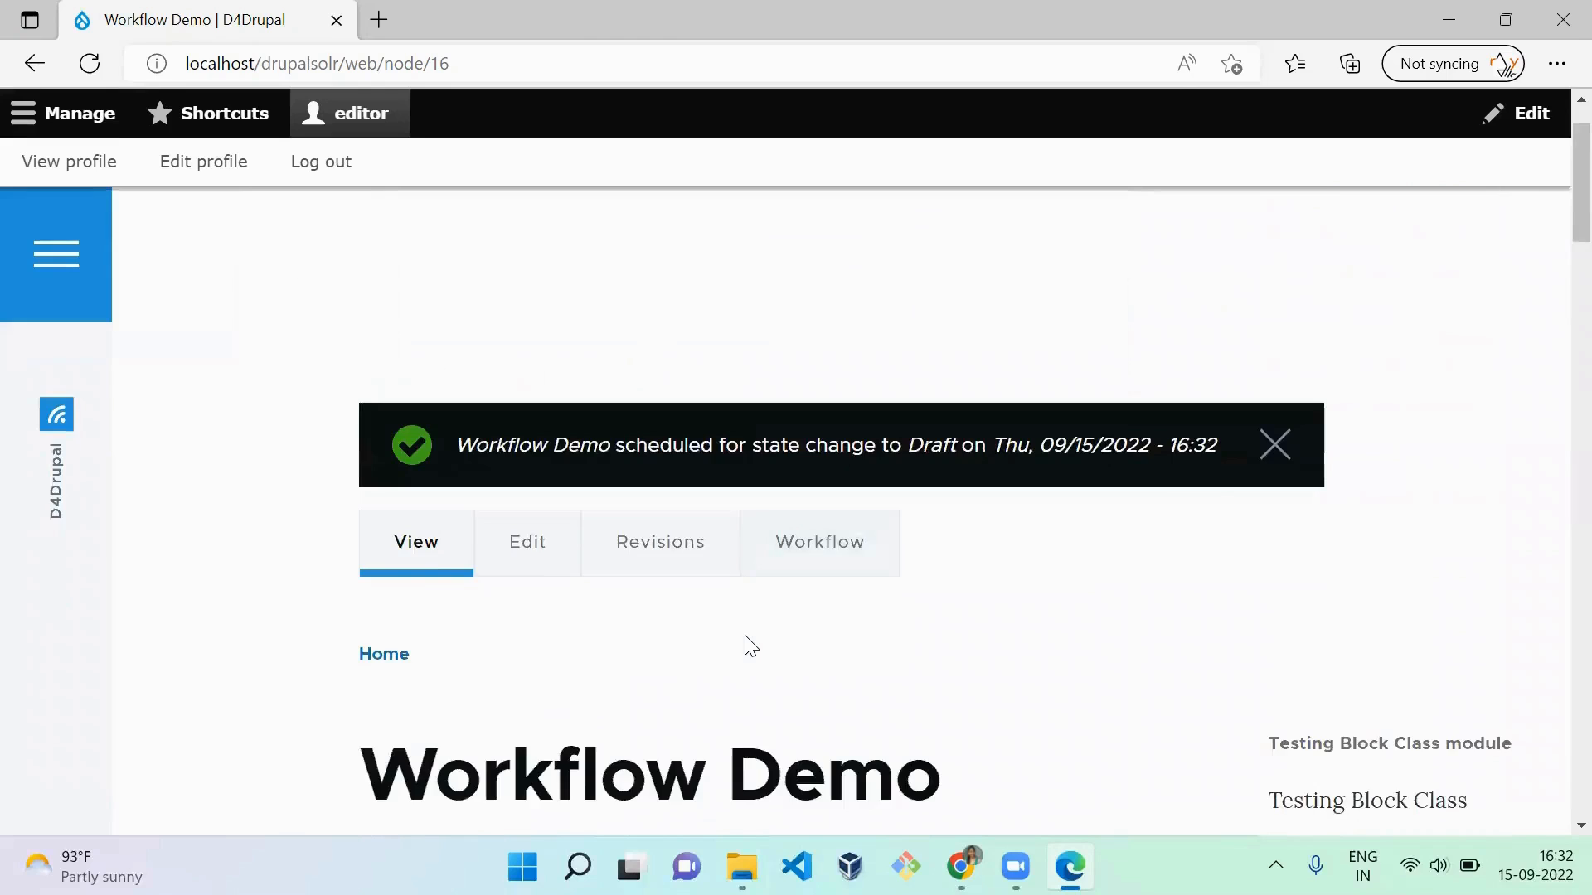
{"action": "scroll", "coordinate": [750, 646], "scroll_direction": "down", "scroll_amount": 6}
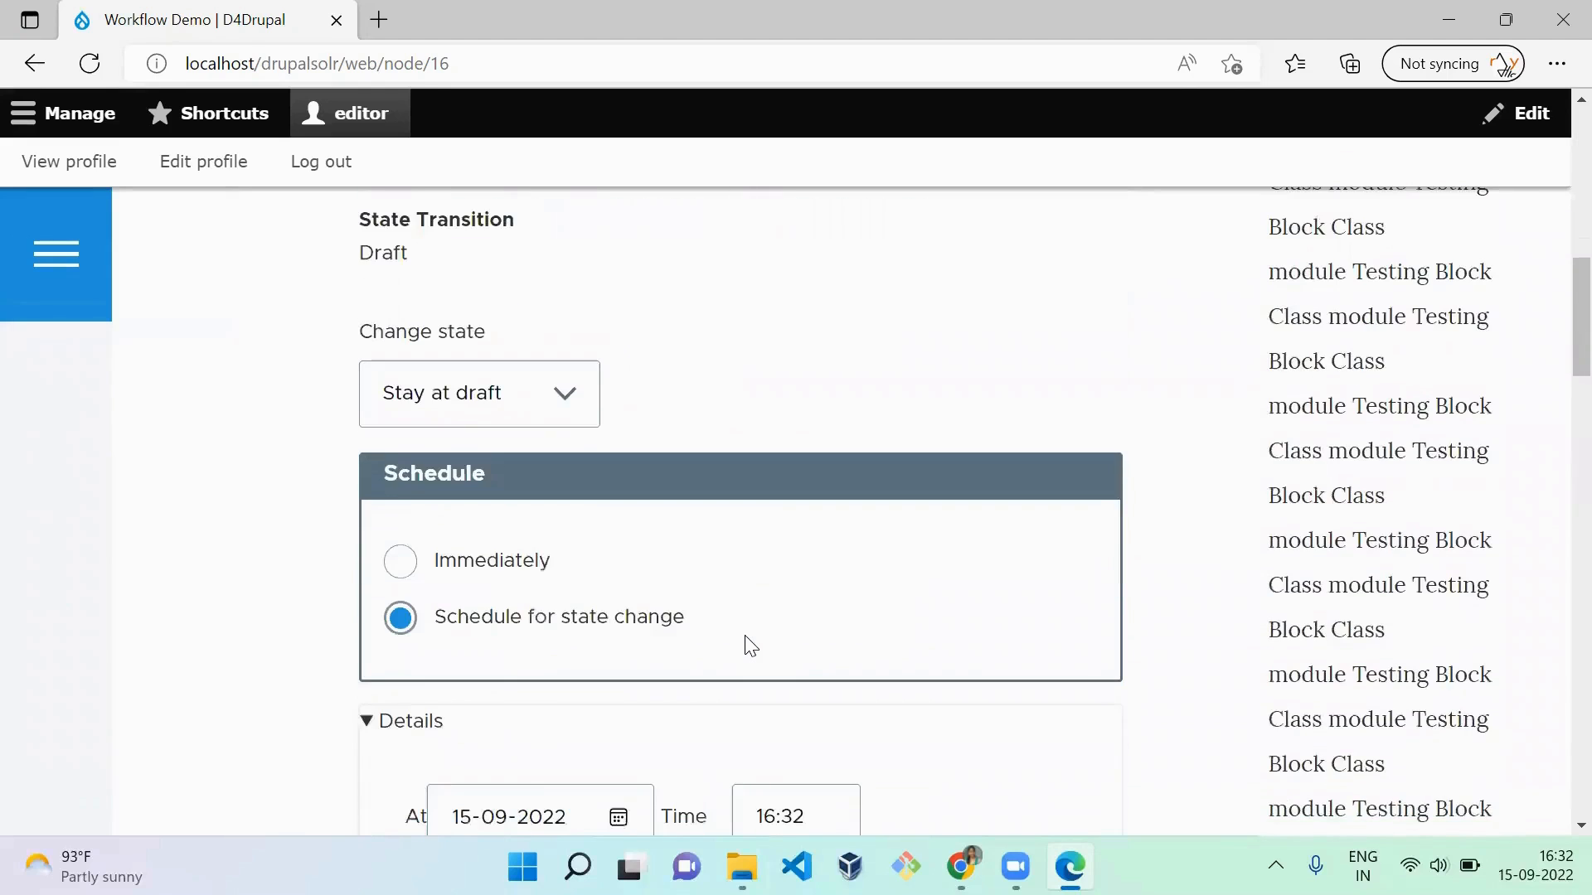
Step: Set the article's state change to Draft to Review, update the workflow with the existing schedule, and check the resulting transition form
{"action": "scroll", "coordinate": [746, 643], "scroll_direction": "up", "scroll_amount": 3}
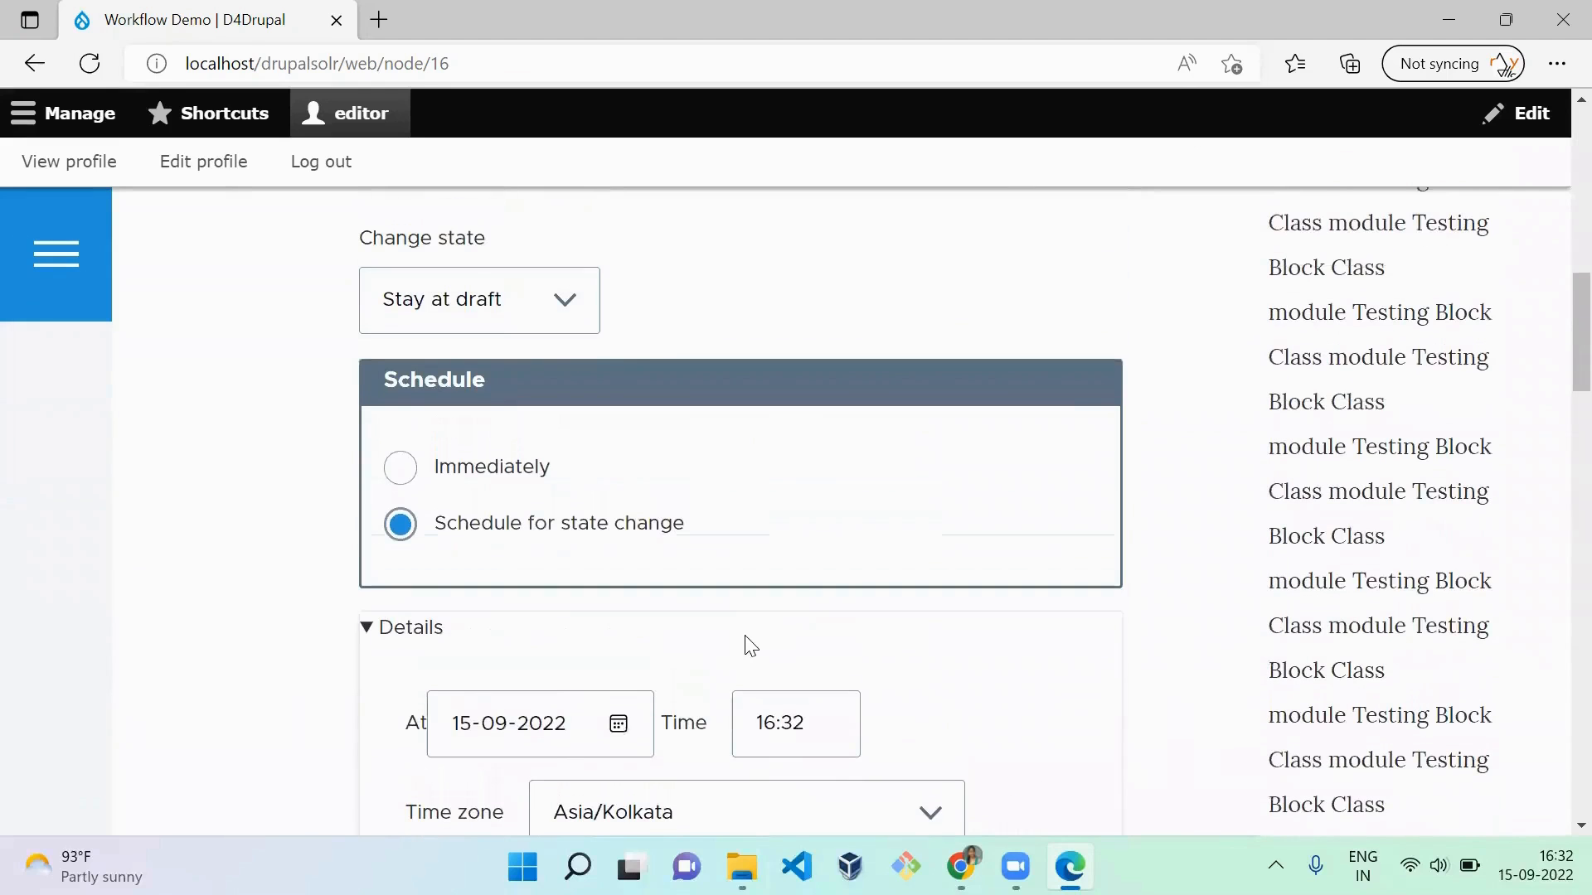
{"action": "left_click", "coordinate": [512, 305]}
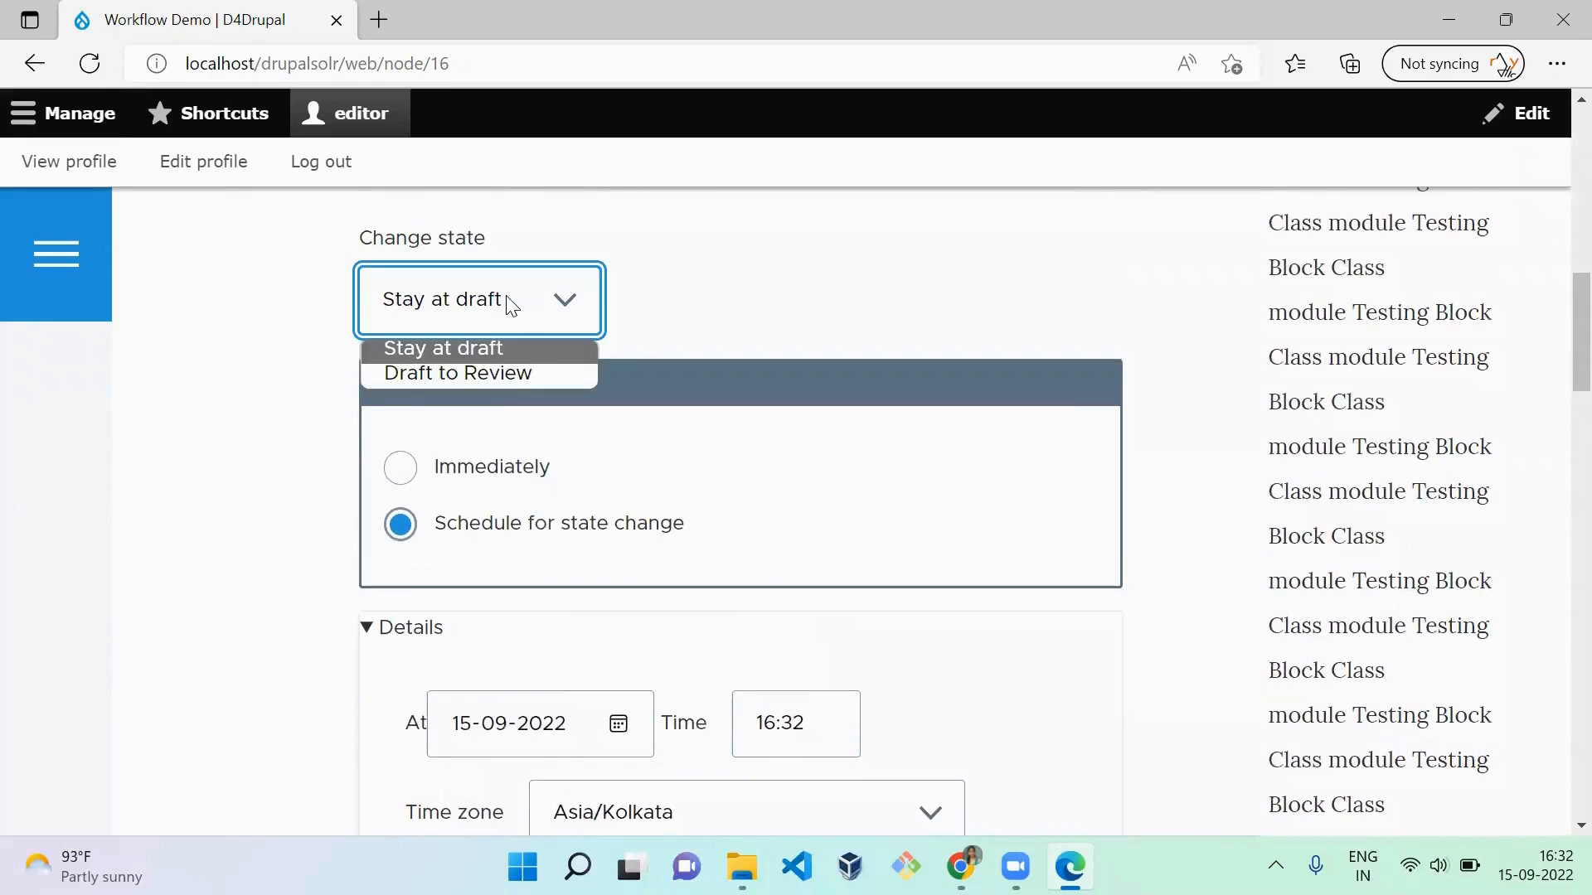
{"action": "left_click", "coordinate": [498, 371]}
{"action": "left_click", "coordinate": [798, 467]}
{"action": "scroll", "coordinate": [799, 467], "scroll_direction": "down", "scroll_amount": 9}
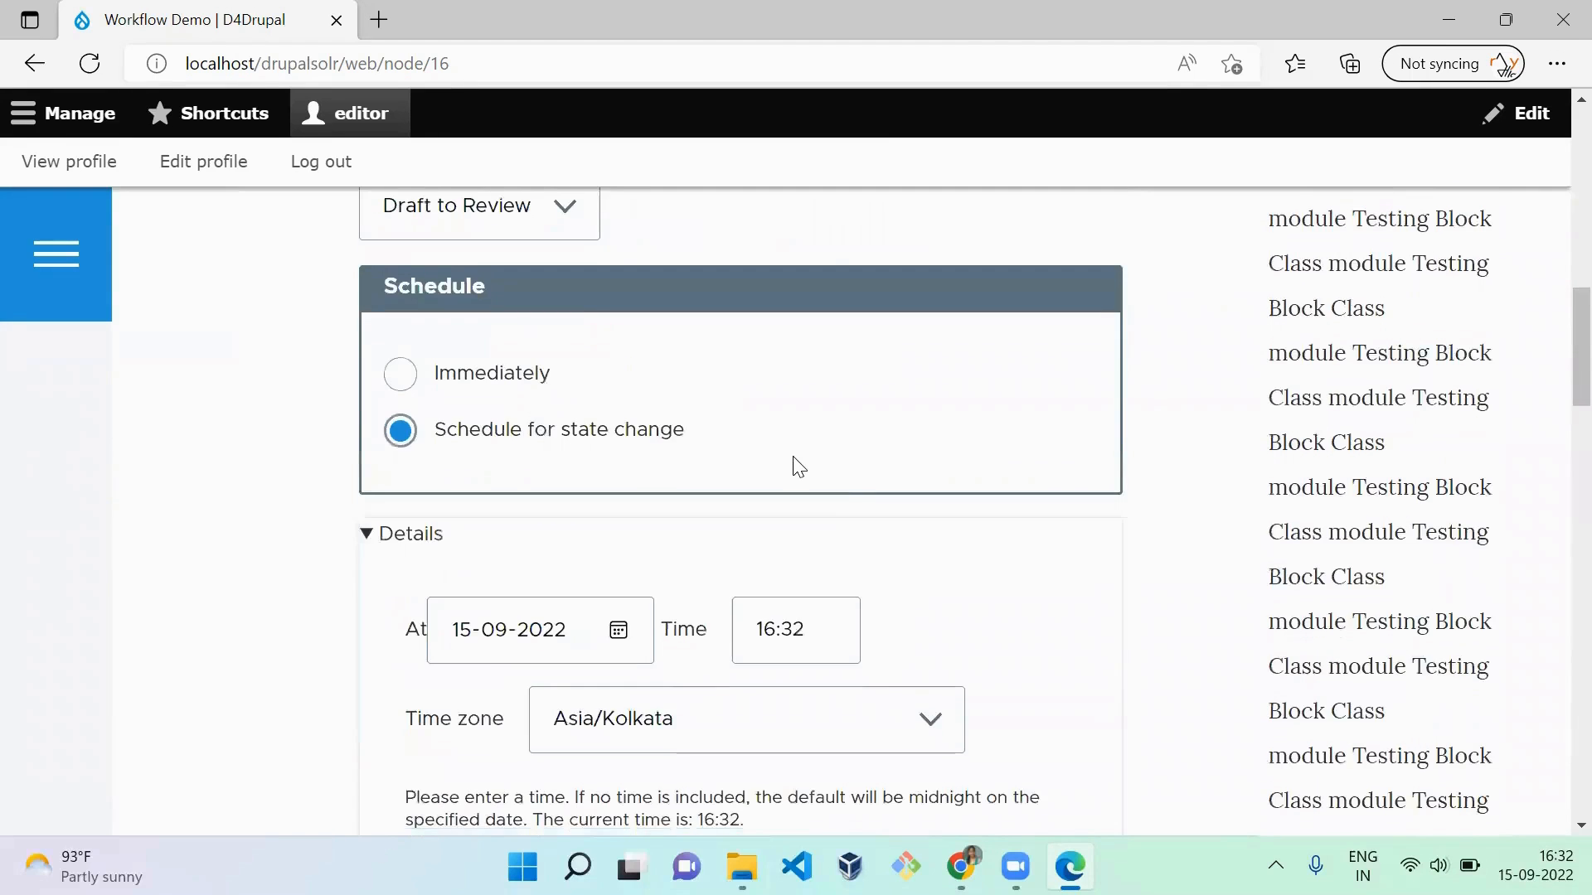
{"action": "scroll", "coordinate": [798, 467], "scroll_direction": "down", "scroll_amount": 4}
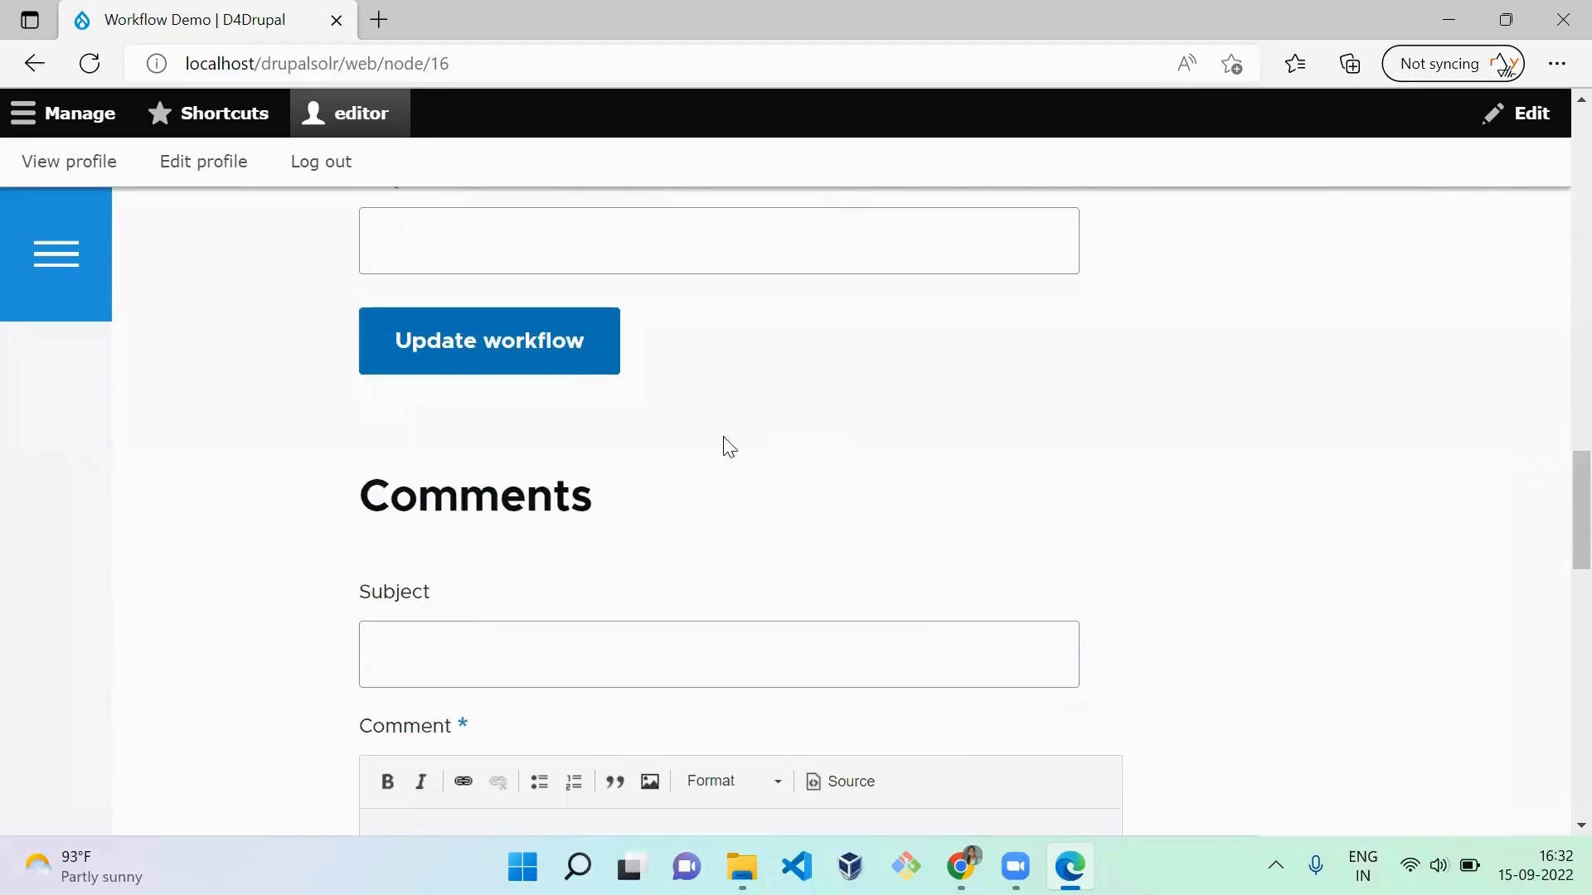
{"action": "left_click", "coordinate": [558, 346]}
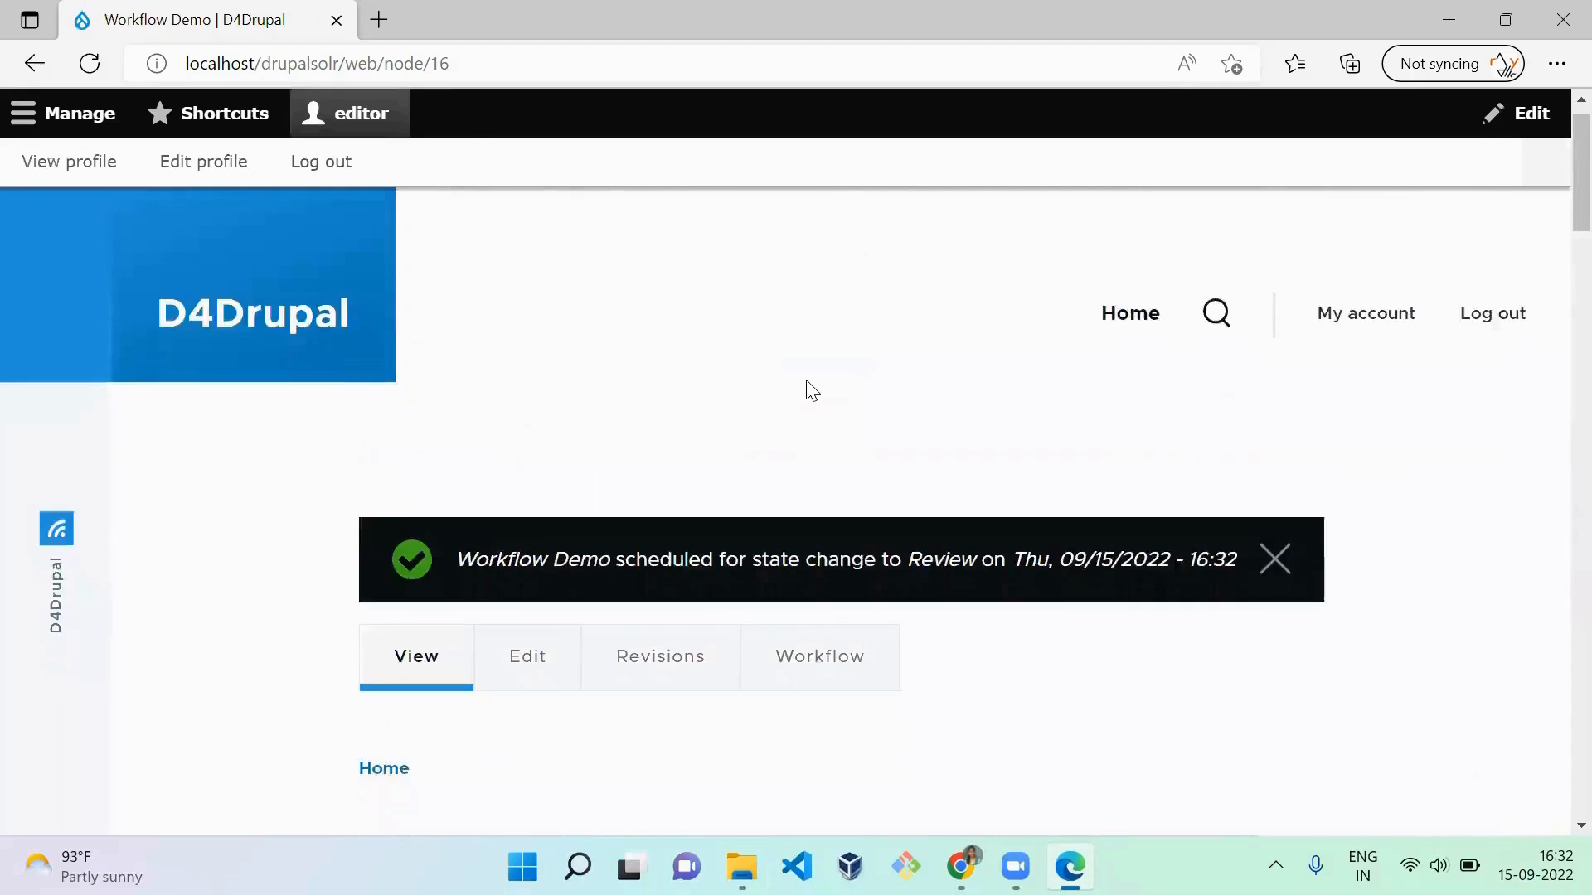
{"action": "scroll", "coordinate": [806, 380], "scroll_direction": "down", "scroll_amount": 8}
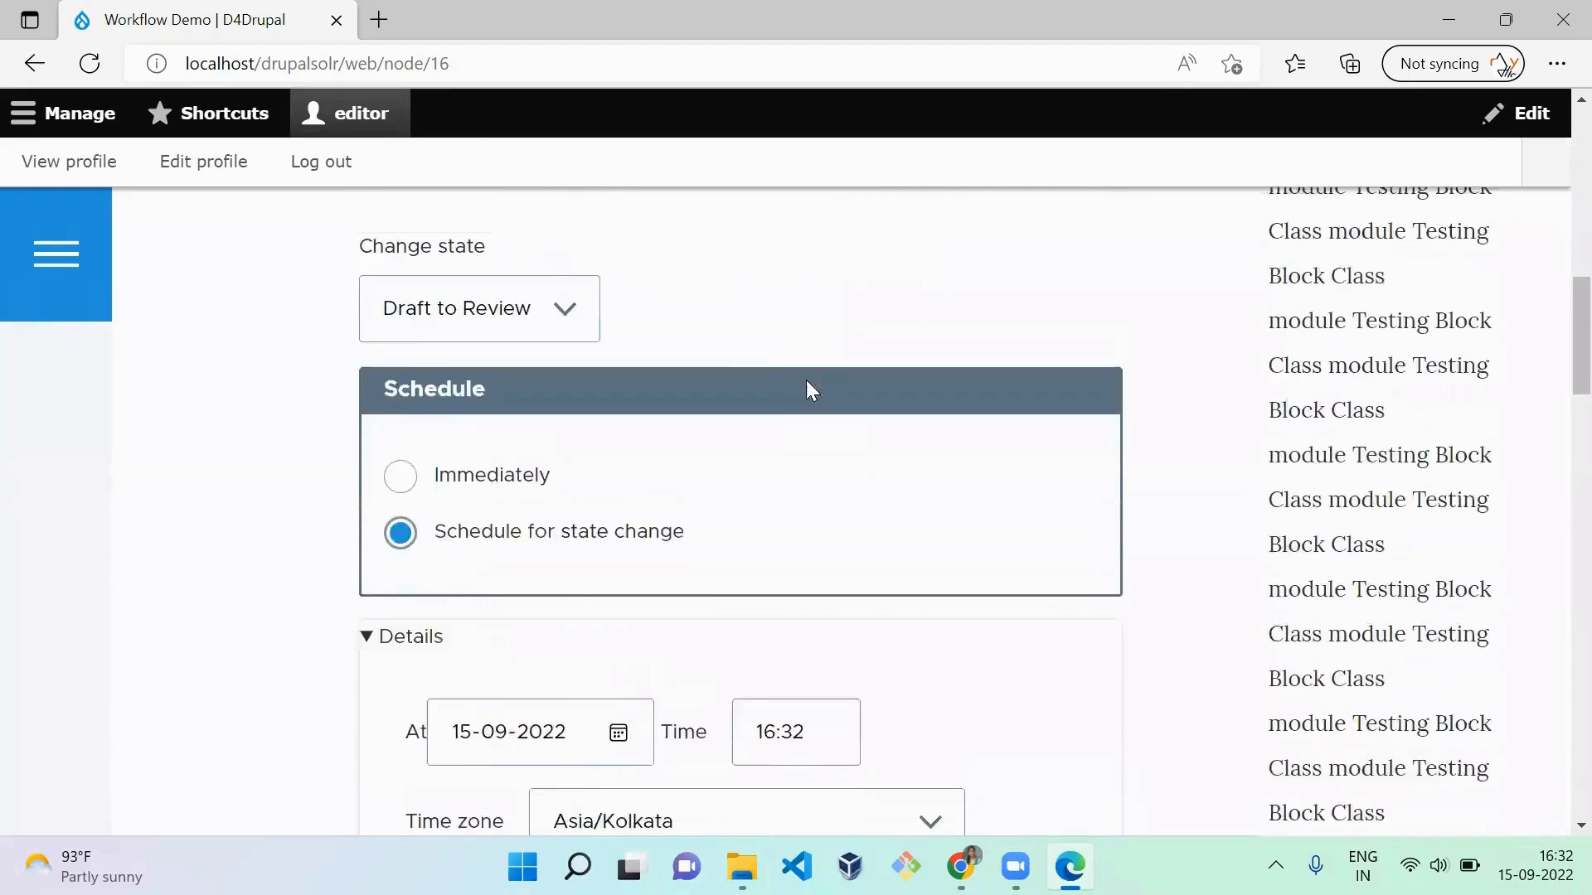
{"action": "scroll", "coordinate": [806, 380], "scroll_direction": "down", "scroll_amount": 4}
{"action": "scroll", "coordinate": [812, 390], "scroll_direction": "up", "scroll_amount": 2}
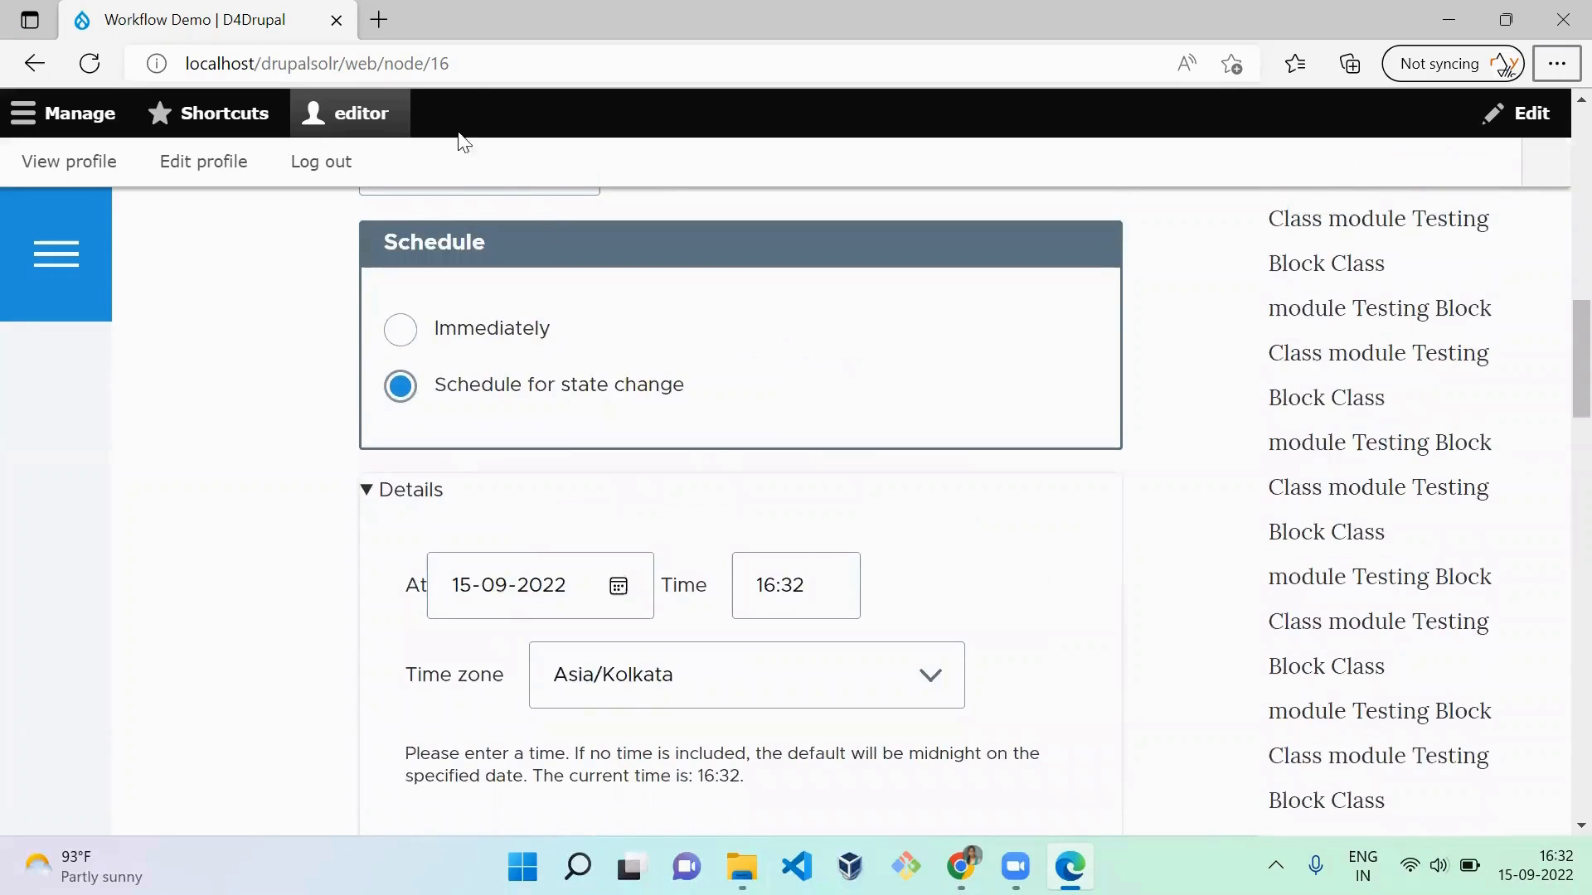
Step: Open the article at localhost/drupalsolr/web/node/16 in the admin's Chrome window, replacing the Content page, and check its State Transition value
{"action": "left_click", "coordinate": [463, 67]}
{"action": "key", "text": "ctrl+c"}
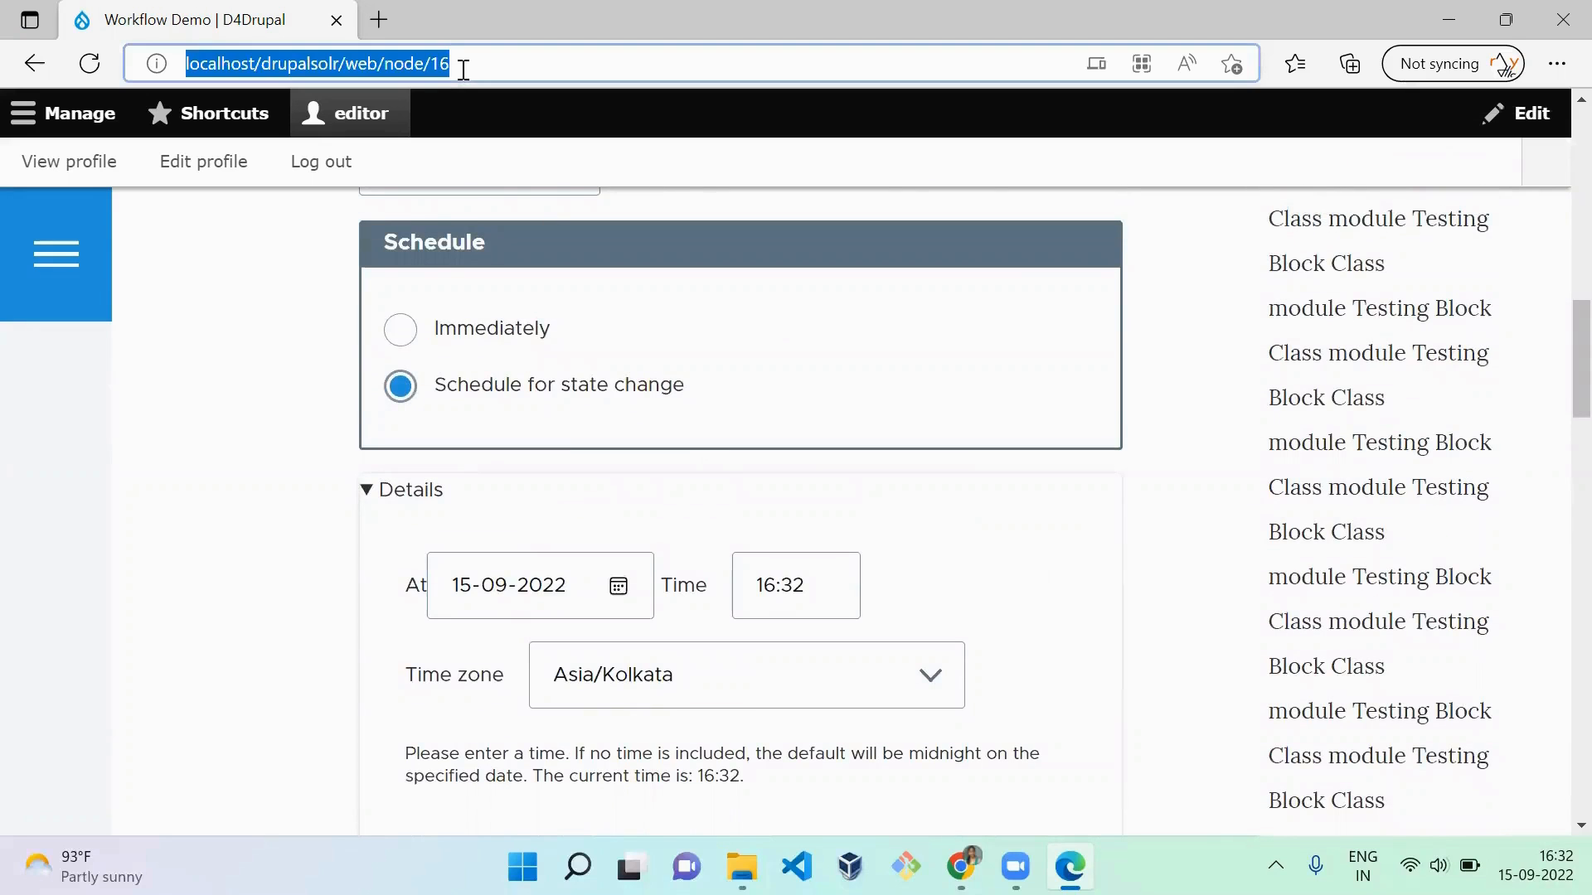
{"action": "key", "text": "alt+Tab"}
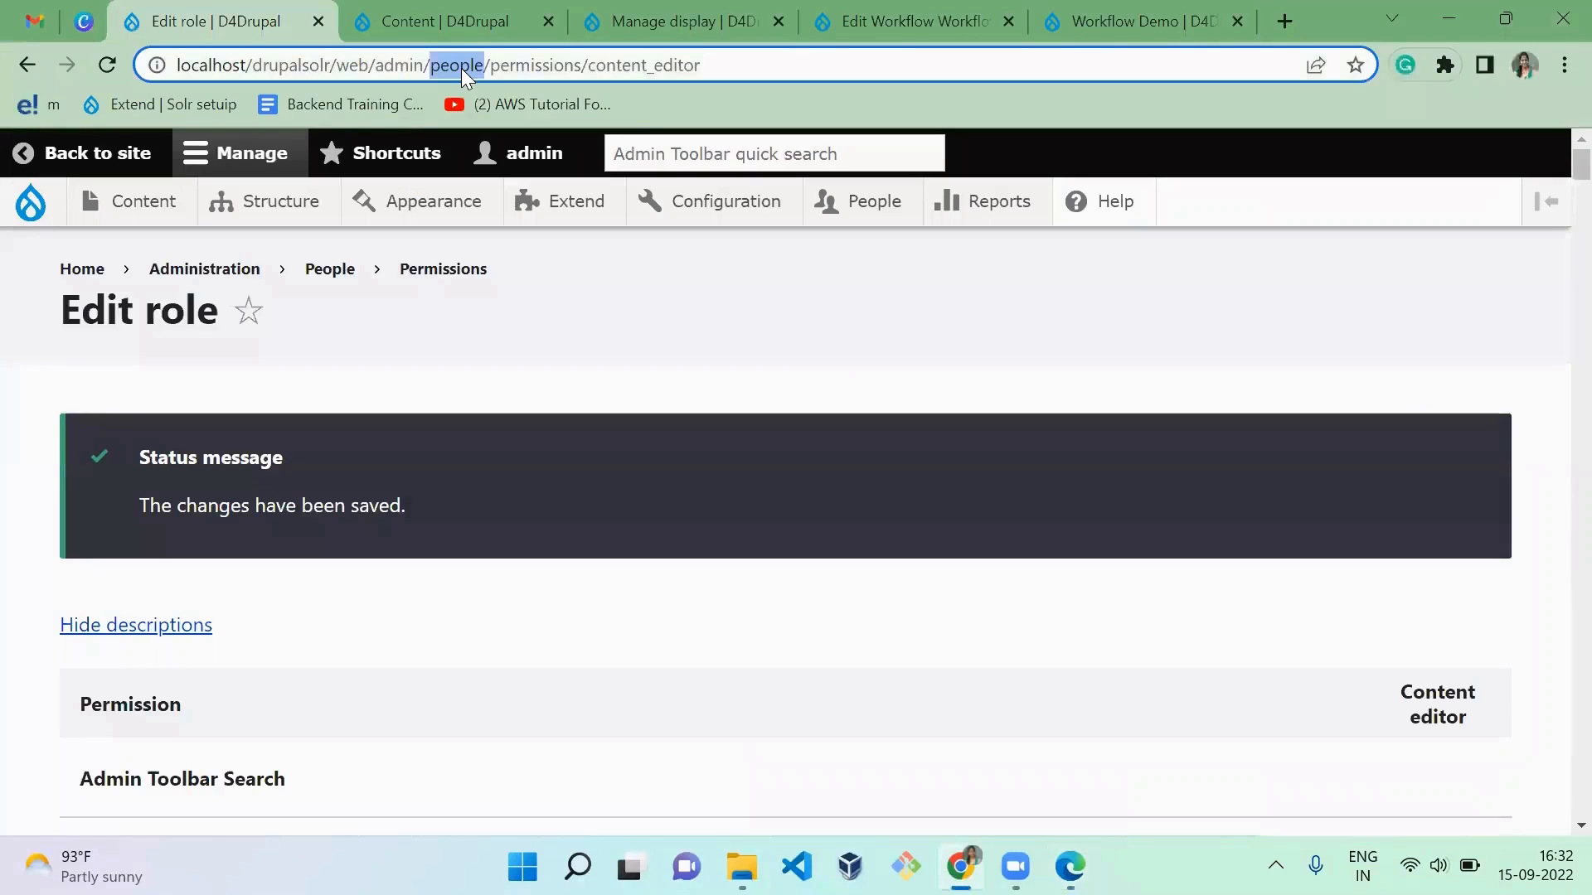
{"action": "triple_click", "coordinate": [461, 68]}
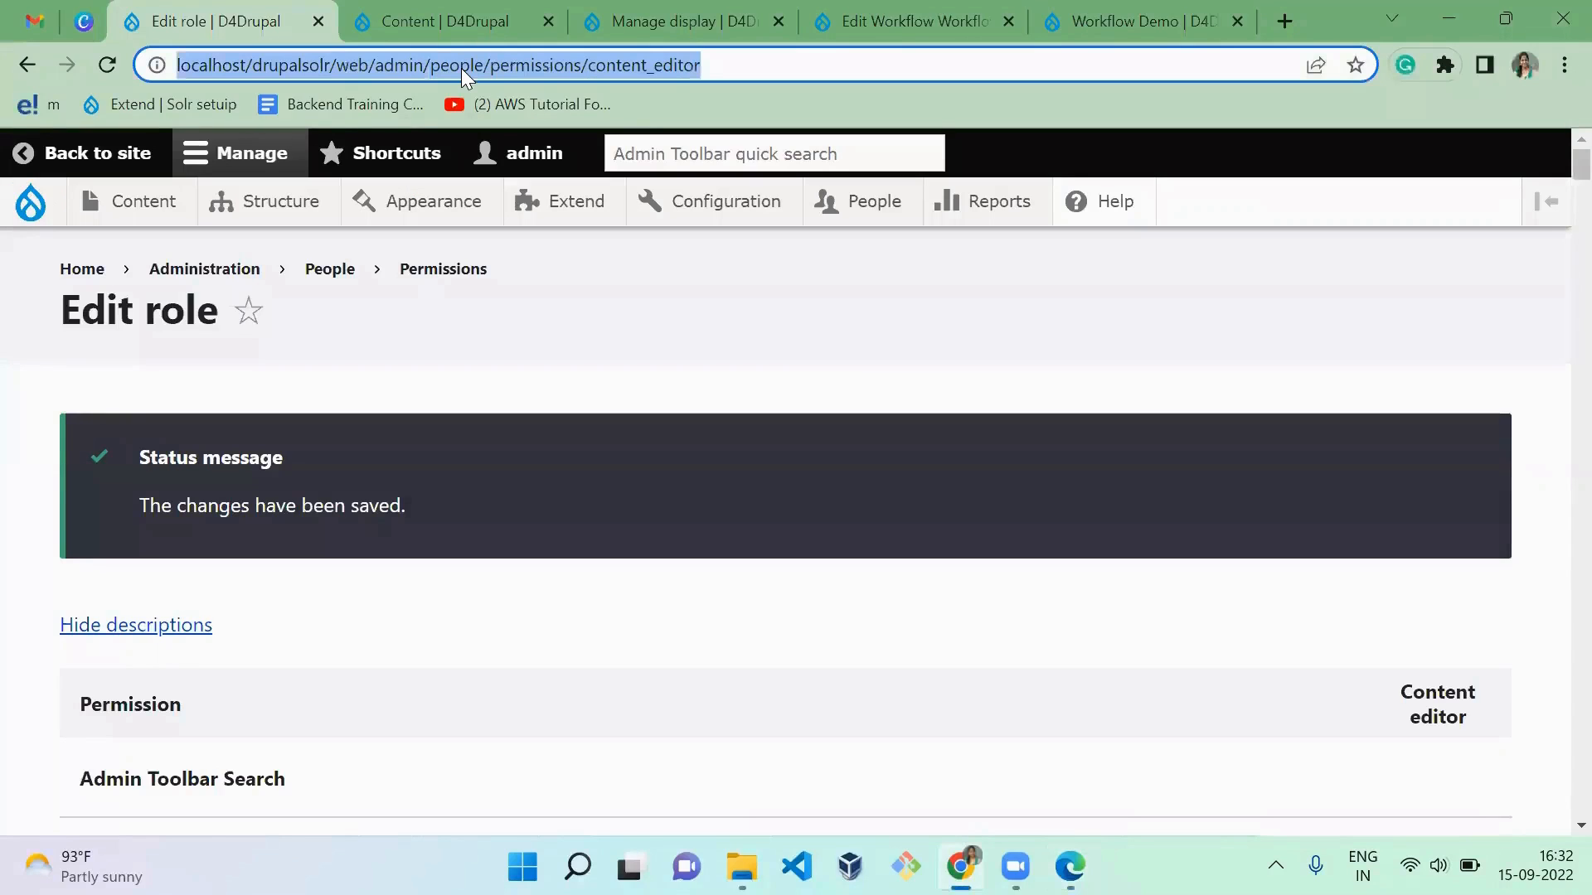
{"action": "left_click", "coordinate": [572, 45]}
{"action": "left_click", "coordinate": [508, 76]}
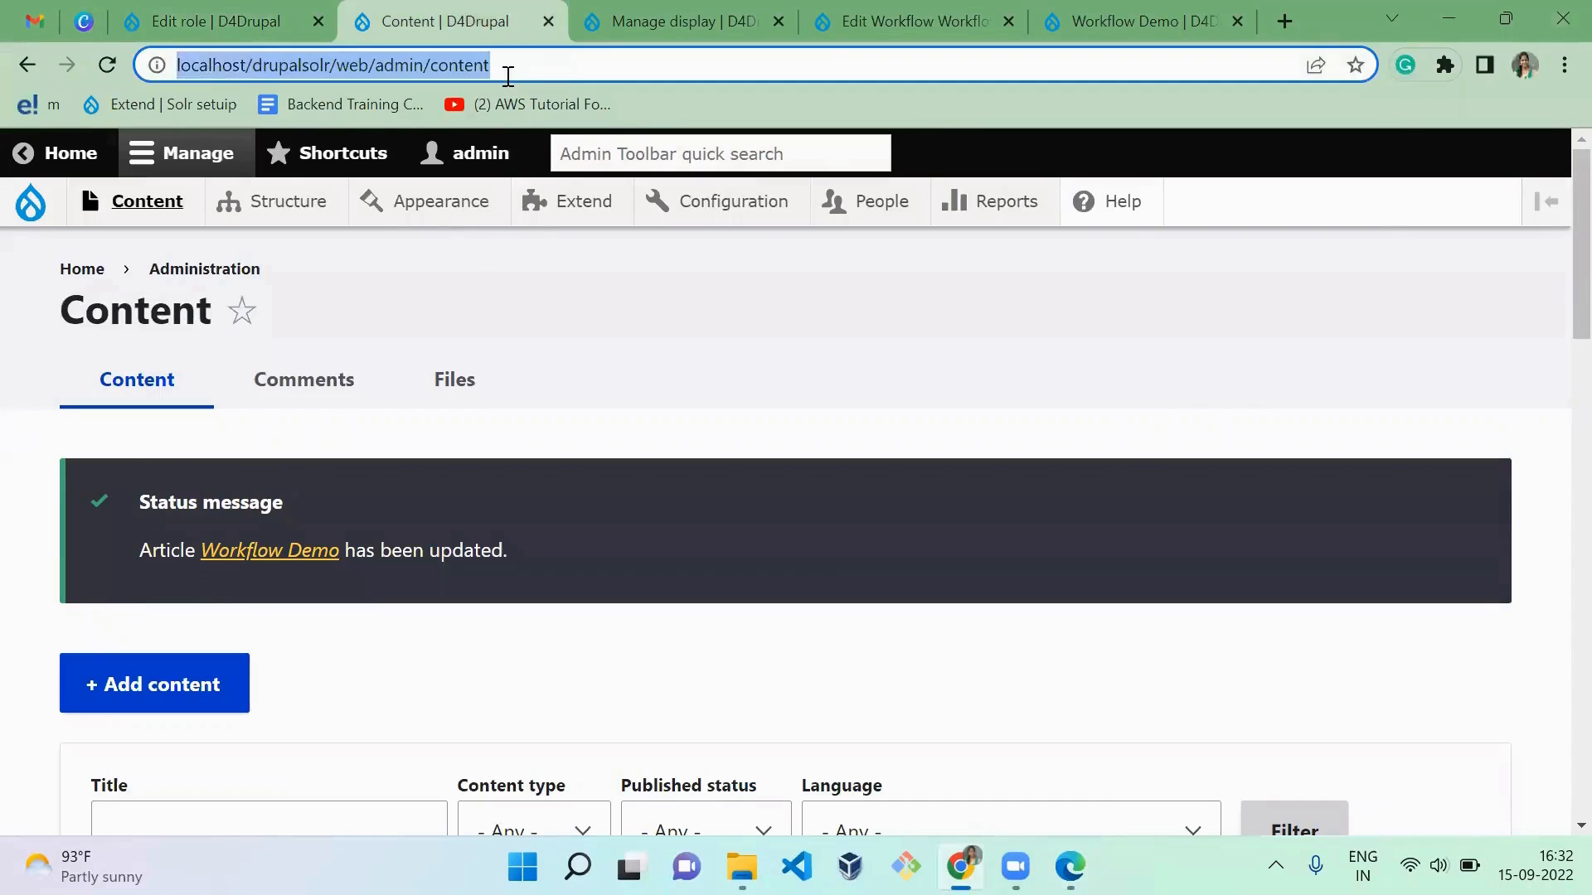
{"action": "key", "text": "ctrl+v"}
{"action": "key", "text": "Return"}
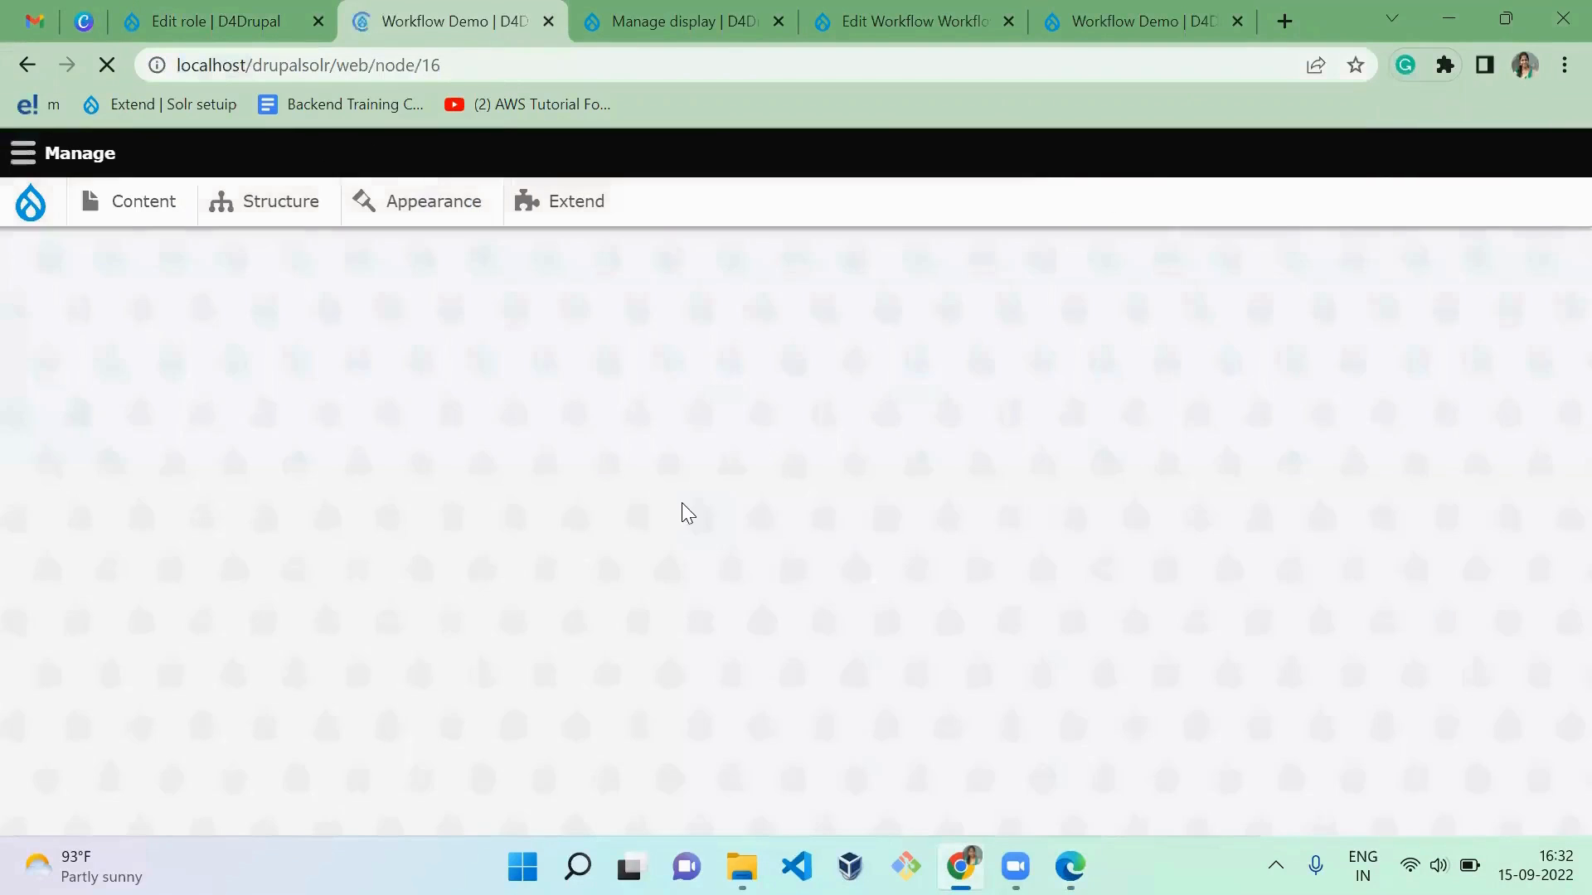
{"action": "left_click_drag", "start_coordinate": [1553, 217], "coordinate": [1564, 365]}
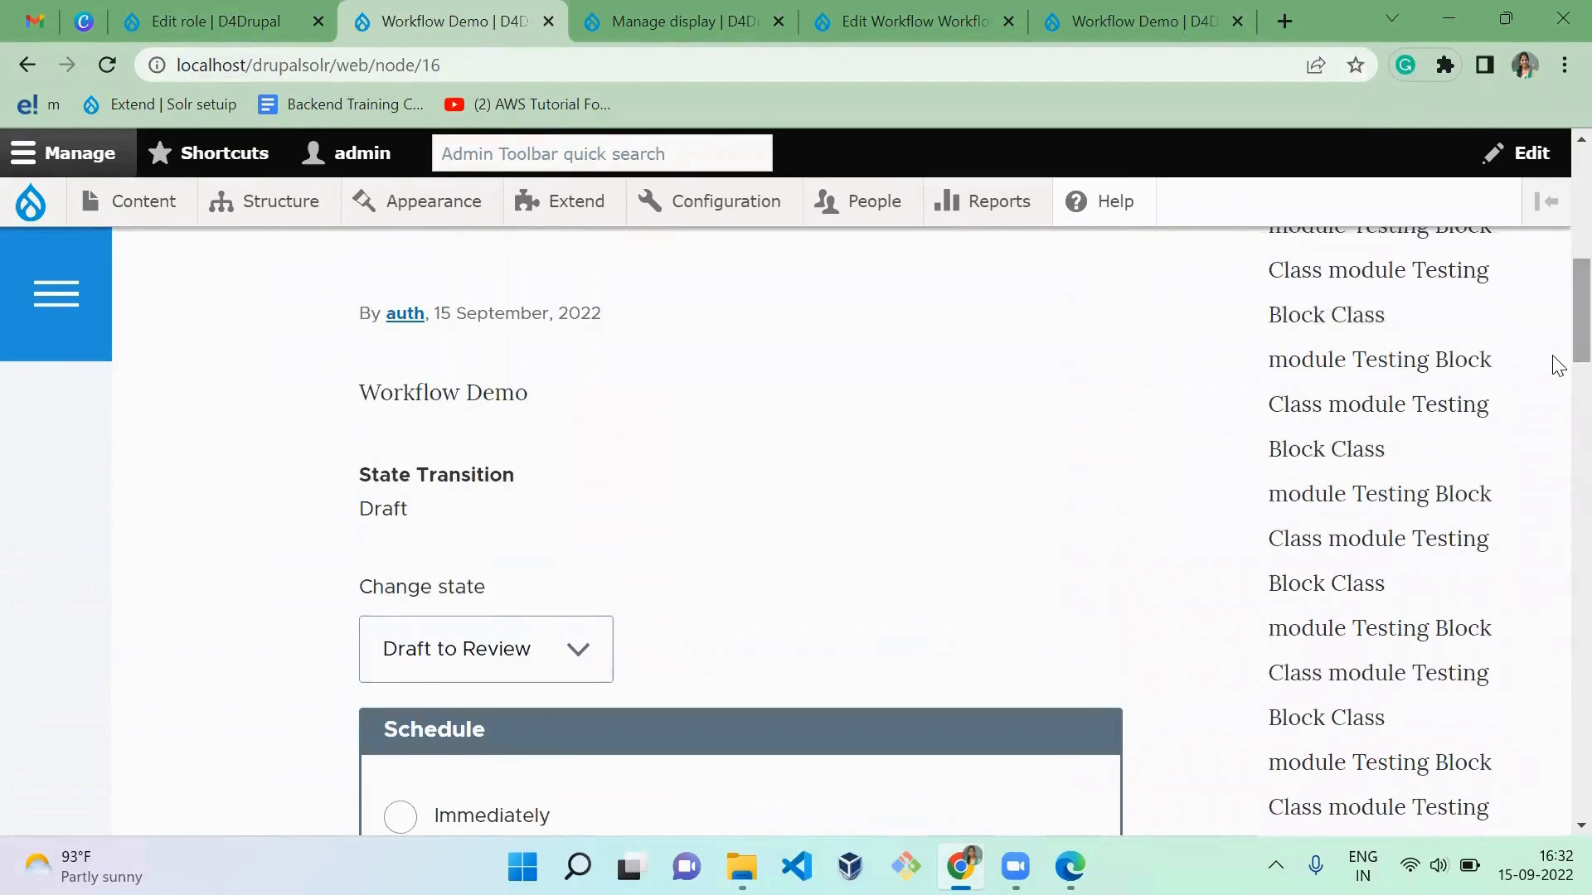
{"action": "double_click", "coordinate": [381, 504]}
Step: Run cron on the site as admin, and check the article's state in its transition form
{"action": "mouse_move", "coordinate": [31, 203]}
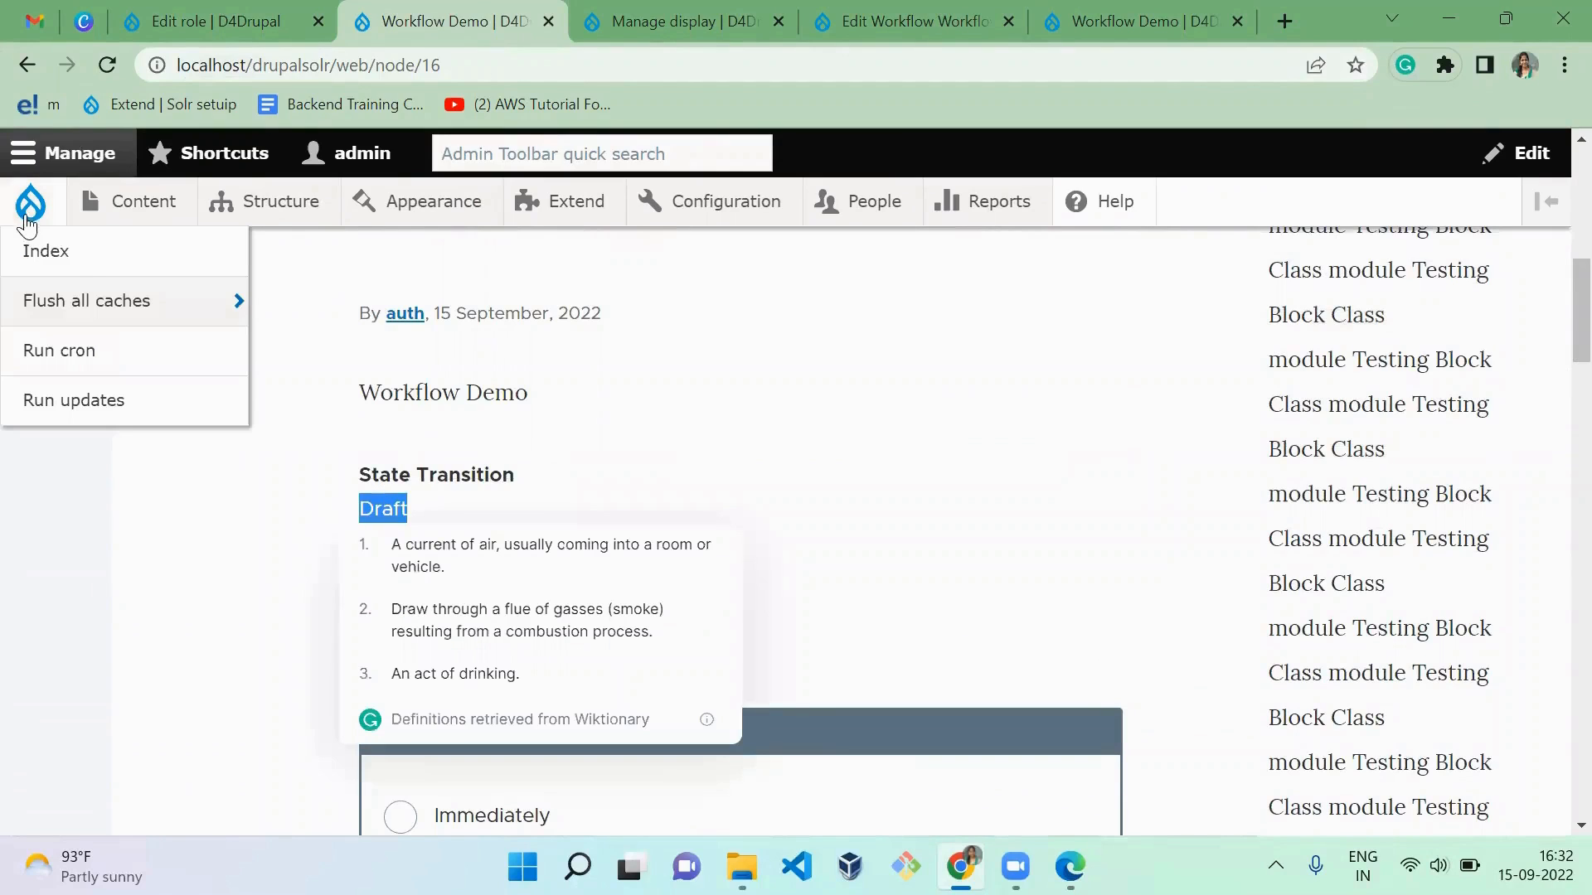
{"action": "left_click", "coordinate": [104, 352]}
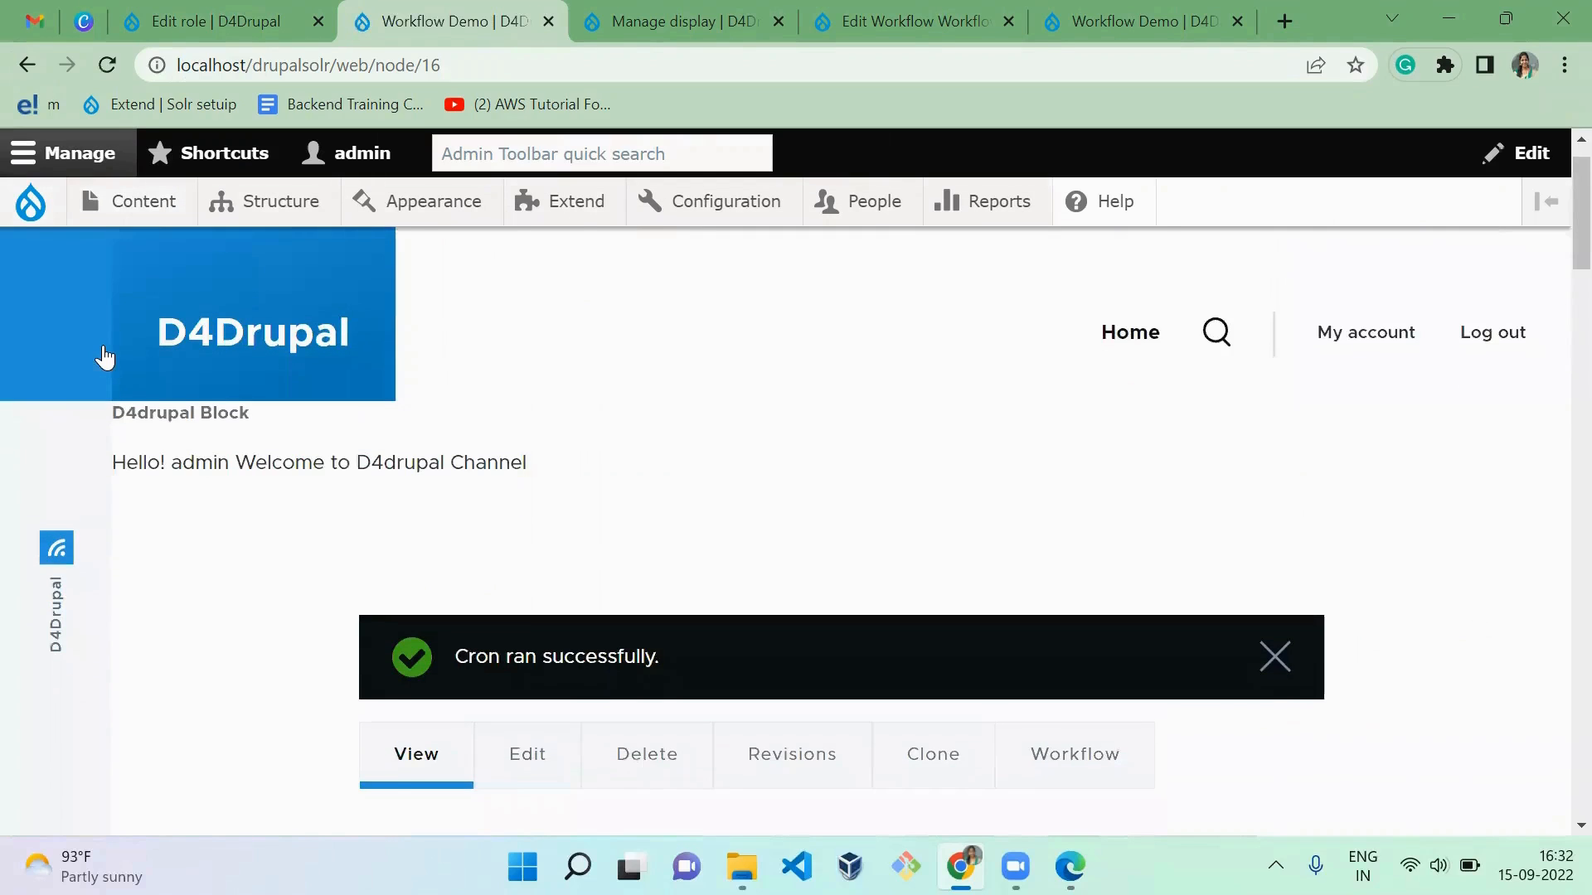
{"action": "scroll", "coordinate": [104, 358], "scroll_direction": "down", "scroll_amount": 9}
{"action": "scroll", "coordinate": [104, 358], "scroll_direction": "down", "scroll_amount": 3}
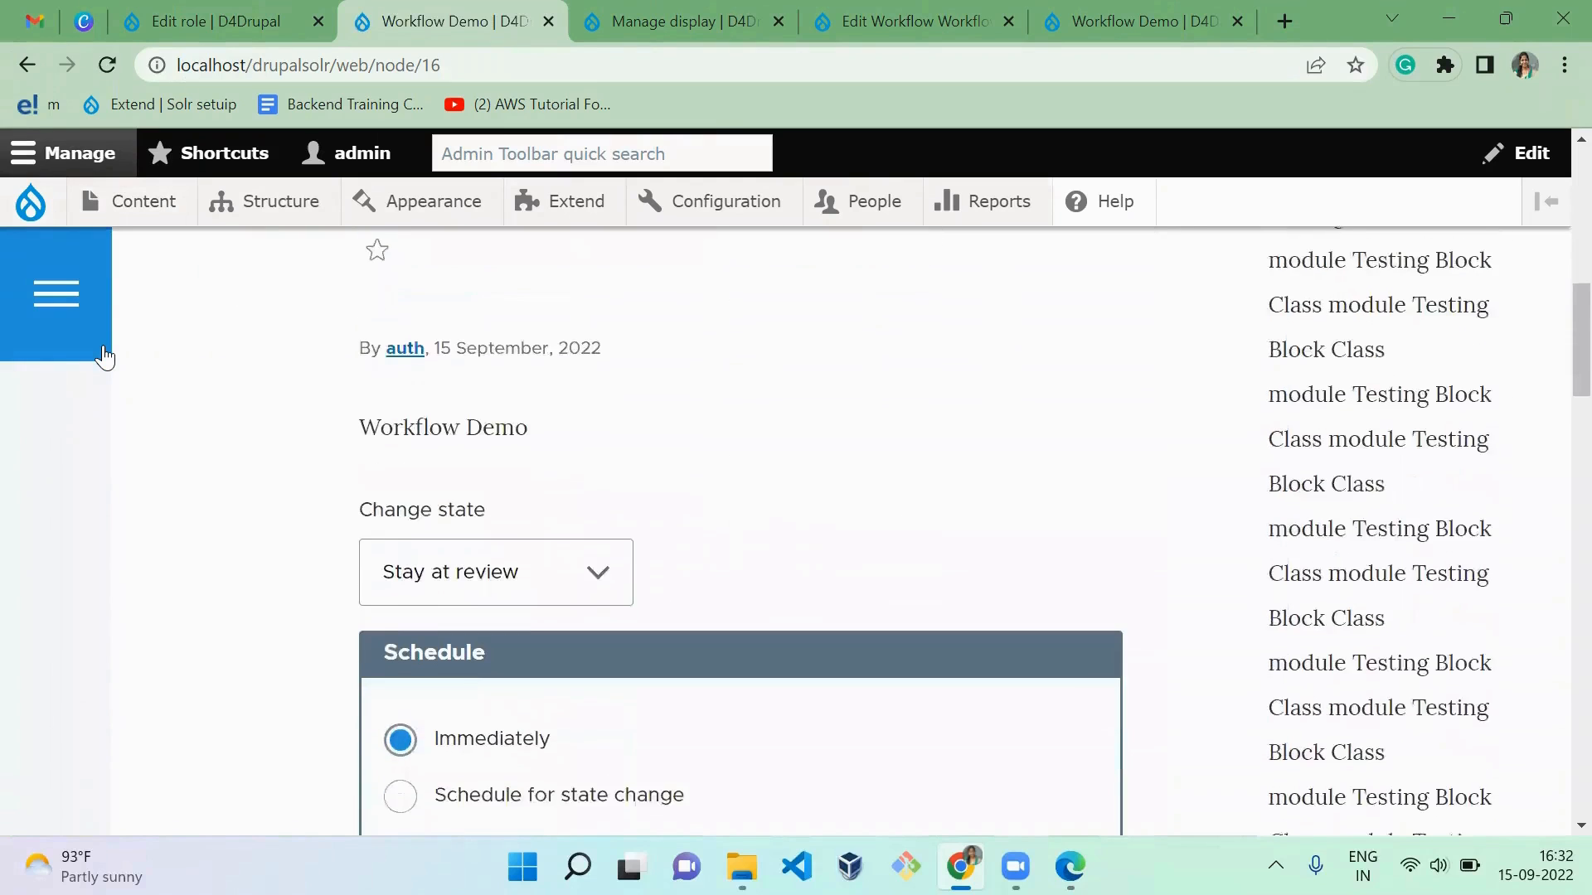
{"action": "scroll", "coordinate": [105, 358], "scroll_direction": "up", "scroll_amount": 2}
{"action": "scroll", "coordinate": [104, 358], "scroll_direction": "down", "scroll_amount": 5}
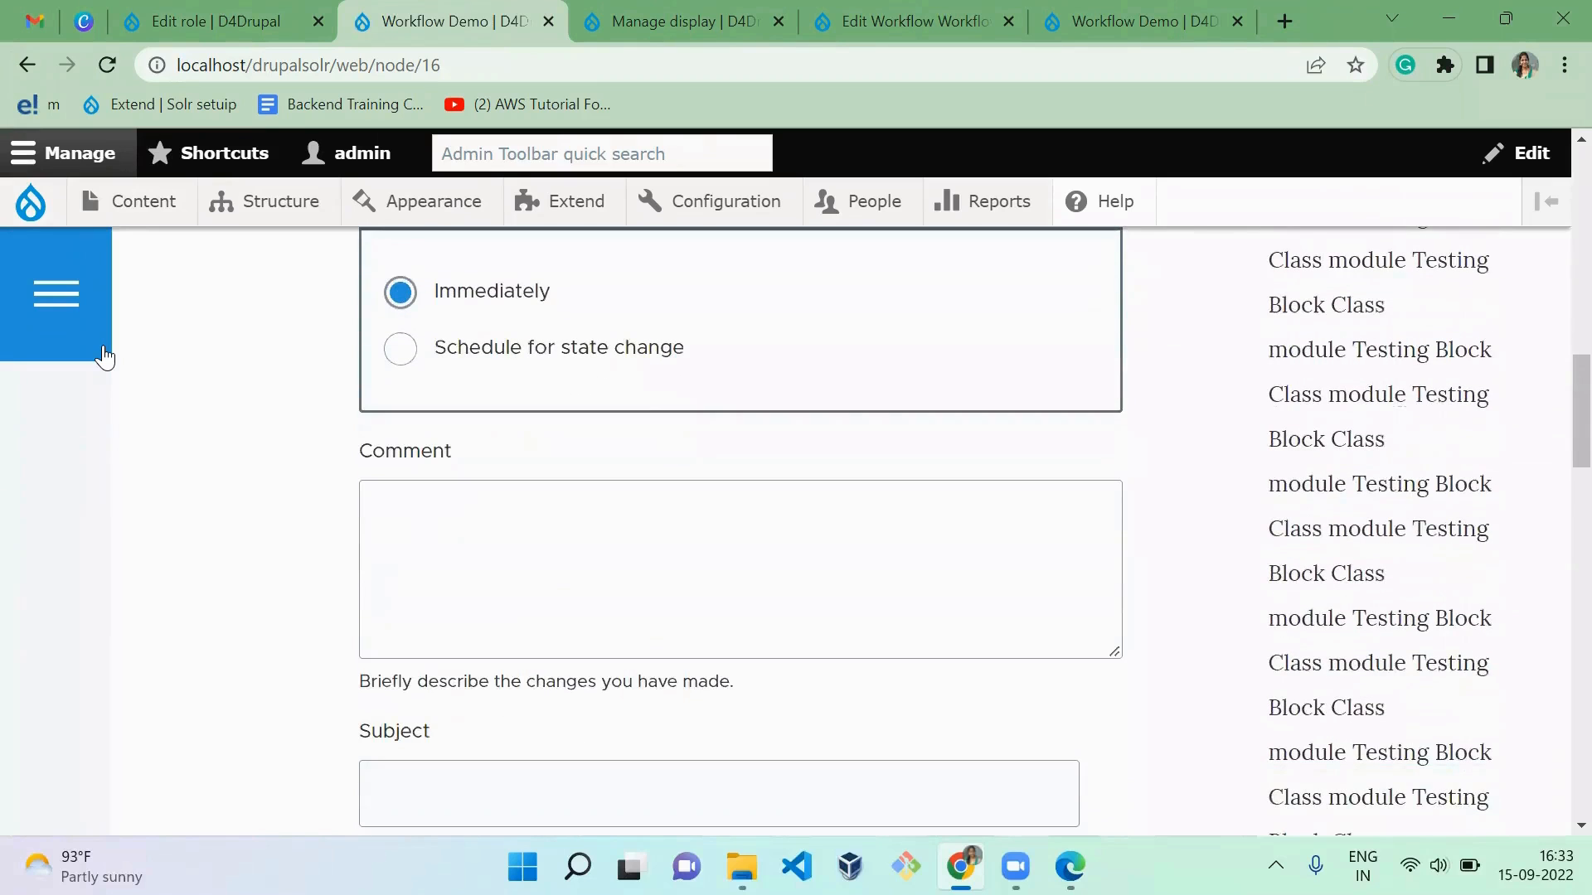
{"action": "scroll", "coordinate": [105, 358], "scroll_direction": "up", "scroll_amount": 6}
{"action": "scroll", "coordinate": [104, 358], "scroll_direction": "down", "scroll_amount": 1}
{"action": "scroll", "coordinate": [105, 358], "scroll_direction": "up", "scroll_amount": 1}
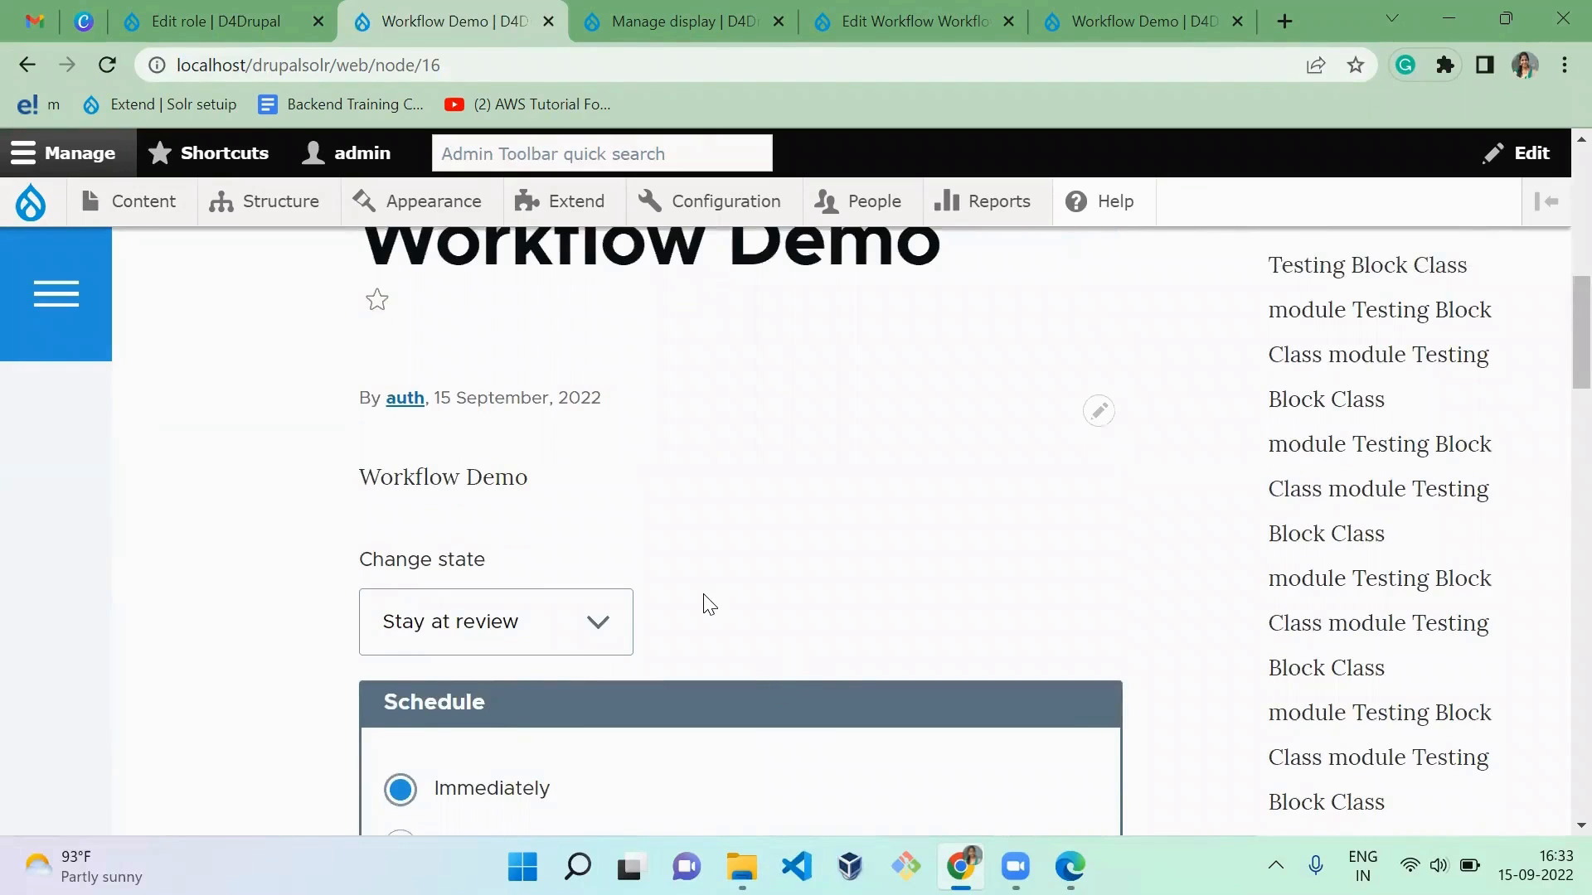
{"action": "scroll", "coordinate": [703, 594], "scroll_direction": "up", "scroll_amount": 1}
Step: Return to the Content editor role's permissions page and review the Workflow demo permissions
{"action": "left_click", "coordinate": [24, 55]}
{"action": "left_click", "coordinate": [23, 54]}
{"action": "left_click", "coordinate": [177, 8]}
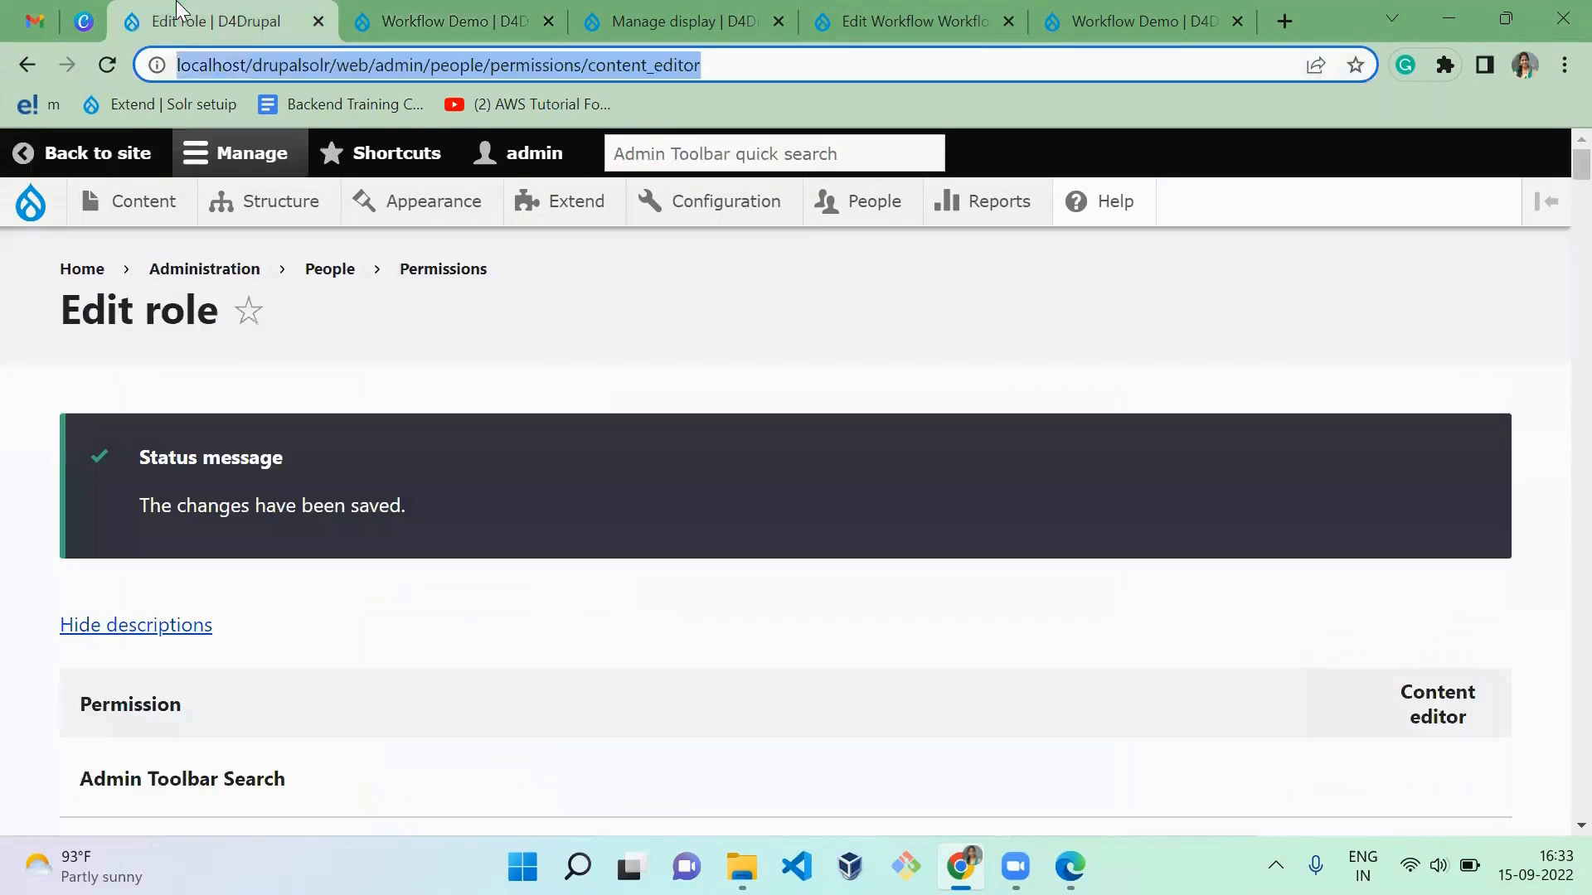
{"action": "left_click", "coordinate": [1435, 416]}
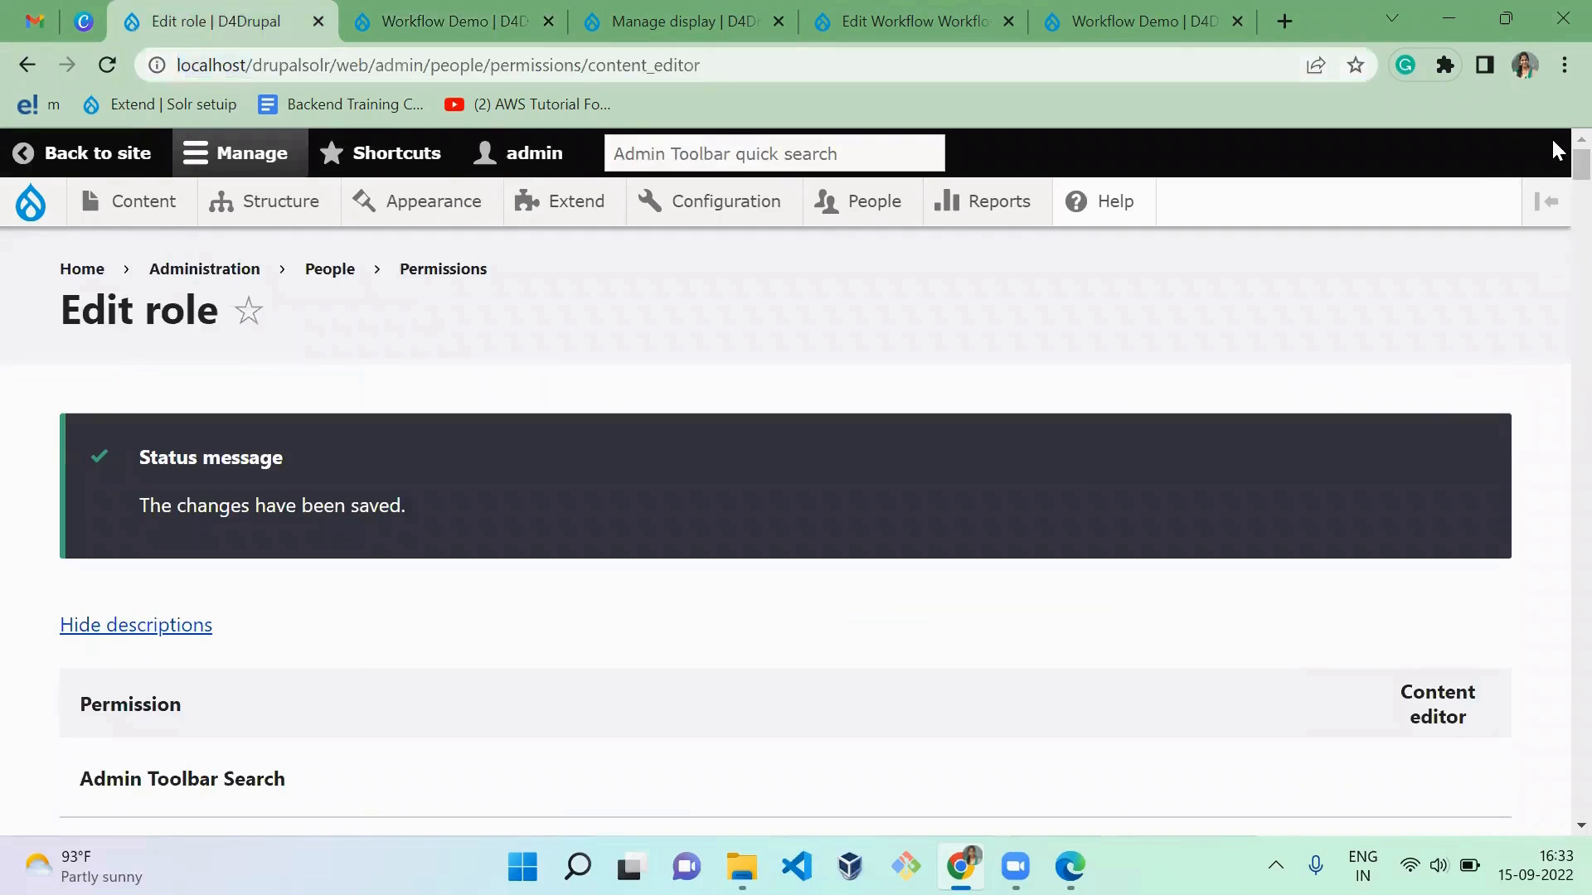
{"action": "left_click_drag", "start_coordinate": [1553, 181], "coordinate": [1552, 812]}
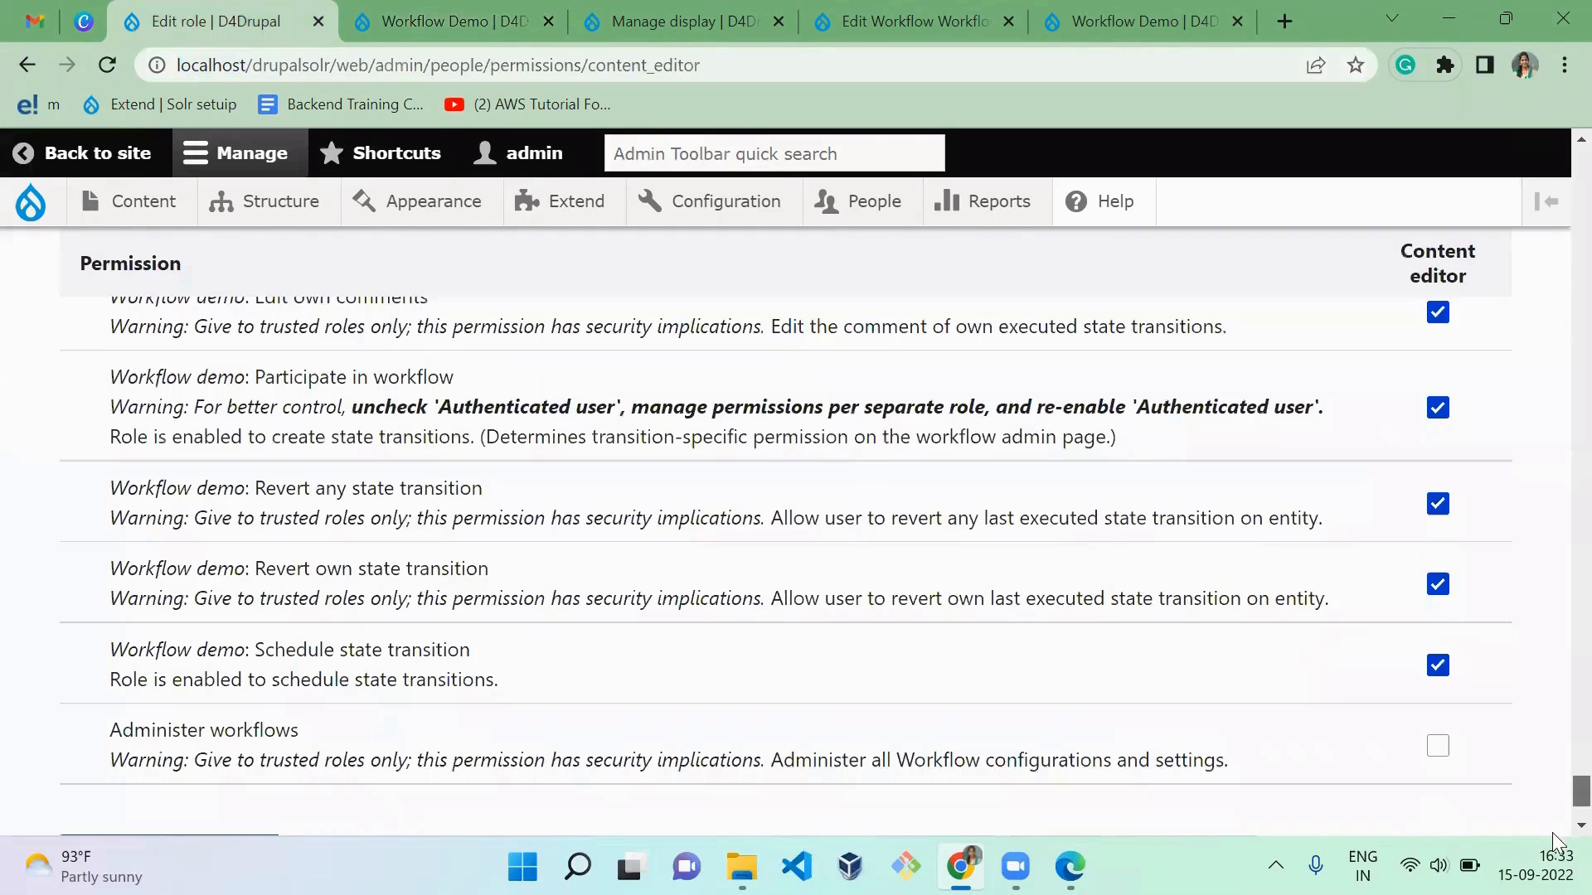
{"action": "left_click_drag", "start_coordinate": [1557, 753], "coordinate": [1574, 729]}
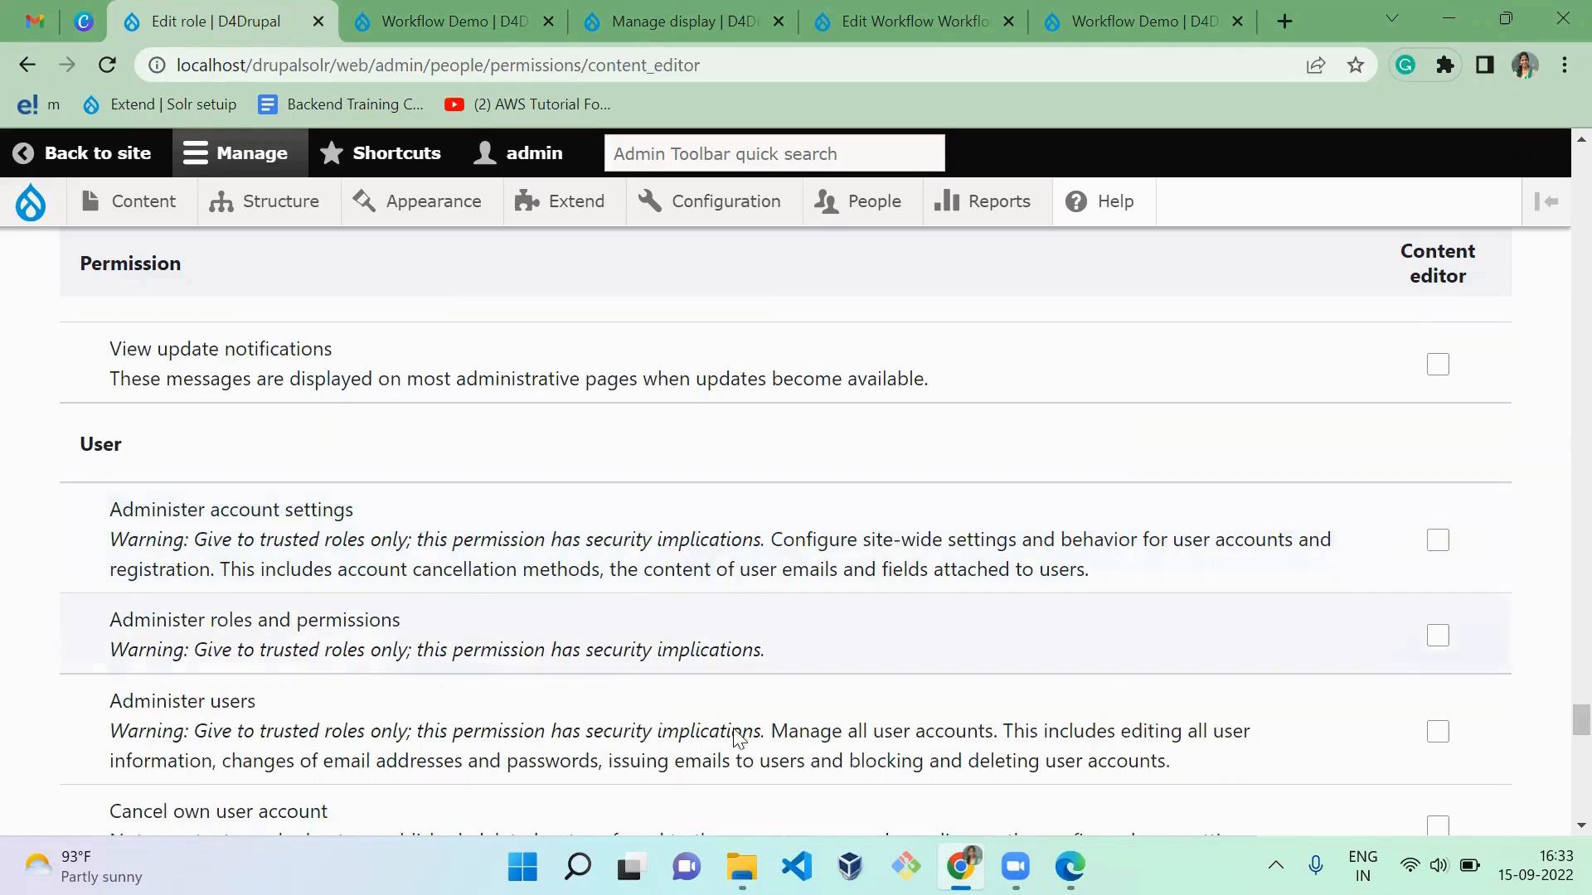
Step: Switch to File Explorer and open the workflowhooks text document from Downloads in Visual Studio Code
{"action": "left_click", "coordinate": [743, 866]}
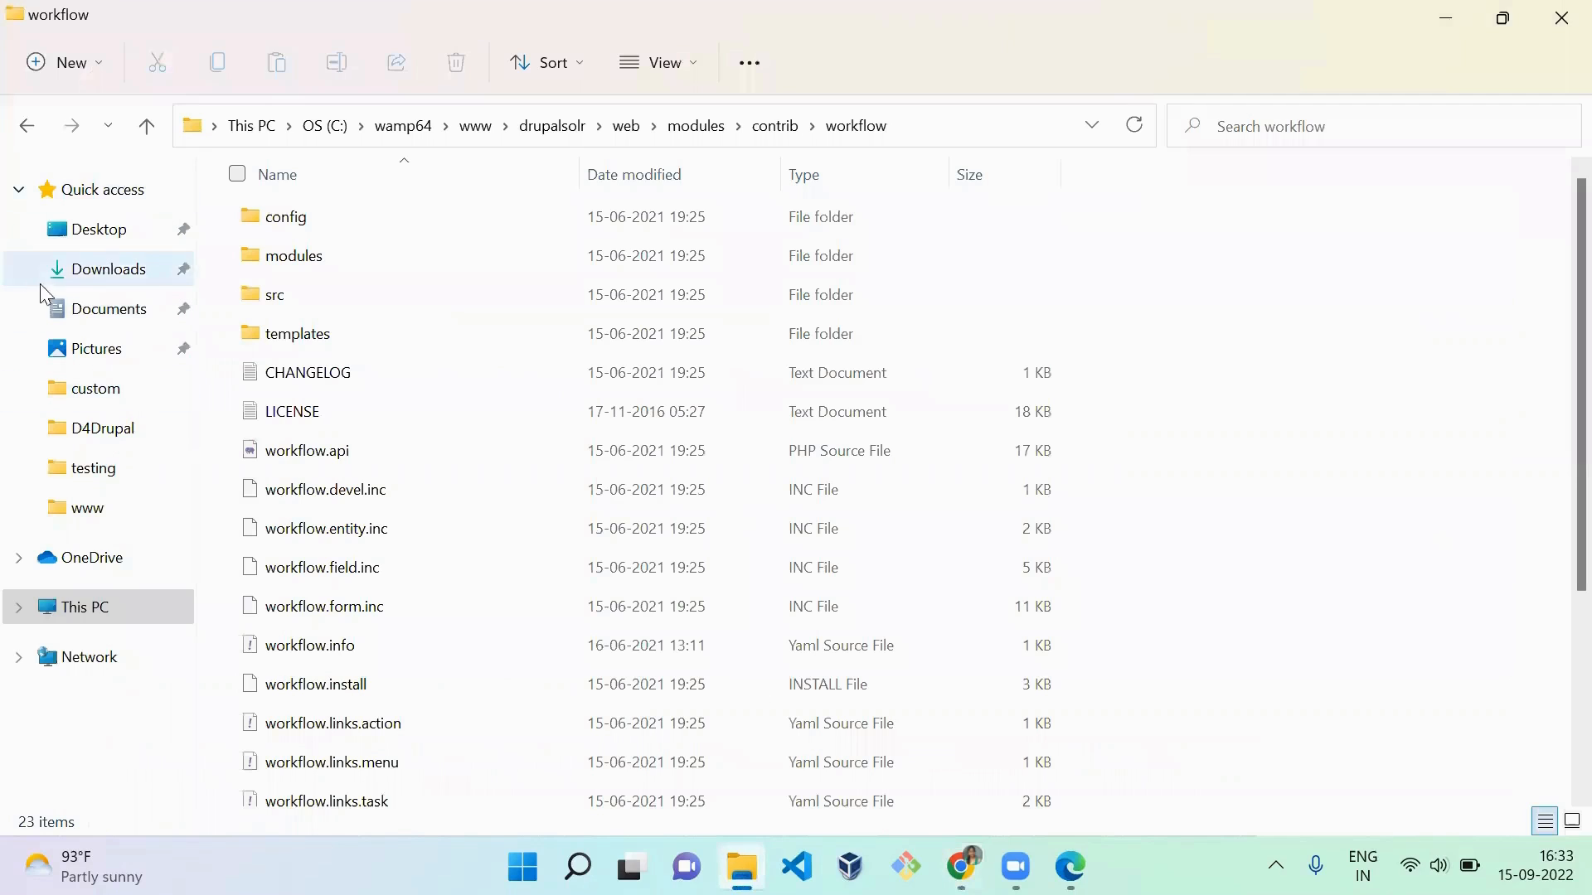
{"action": "left_click", "coordinate": [80, 274]}
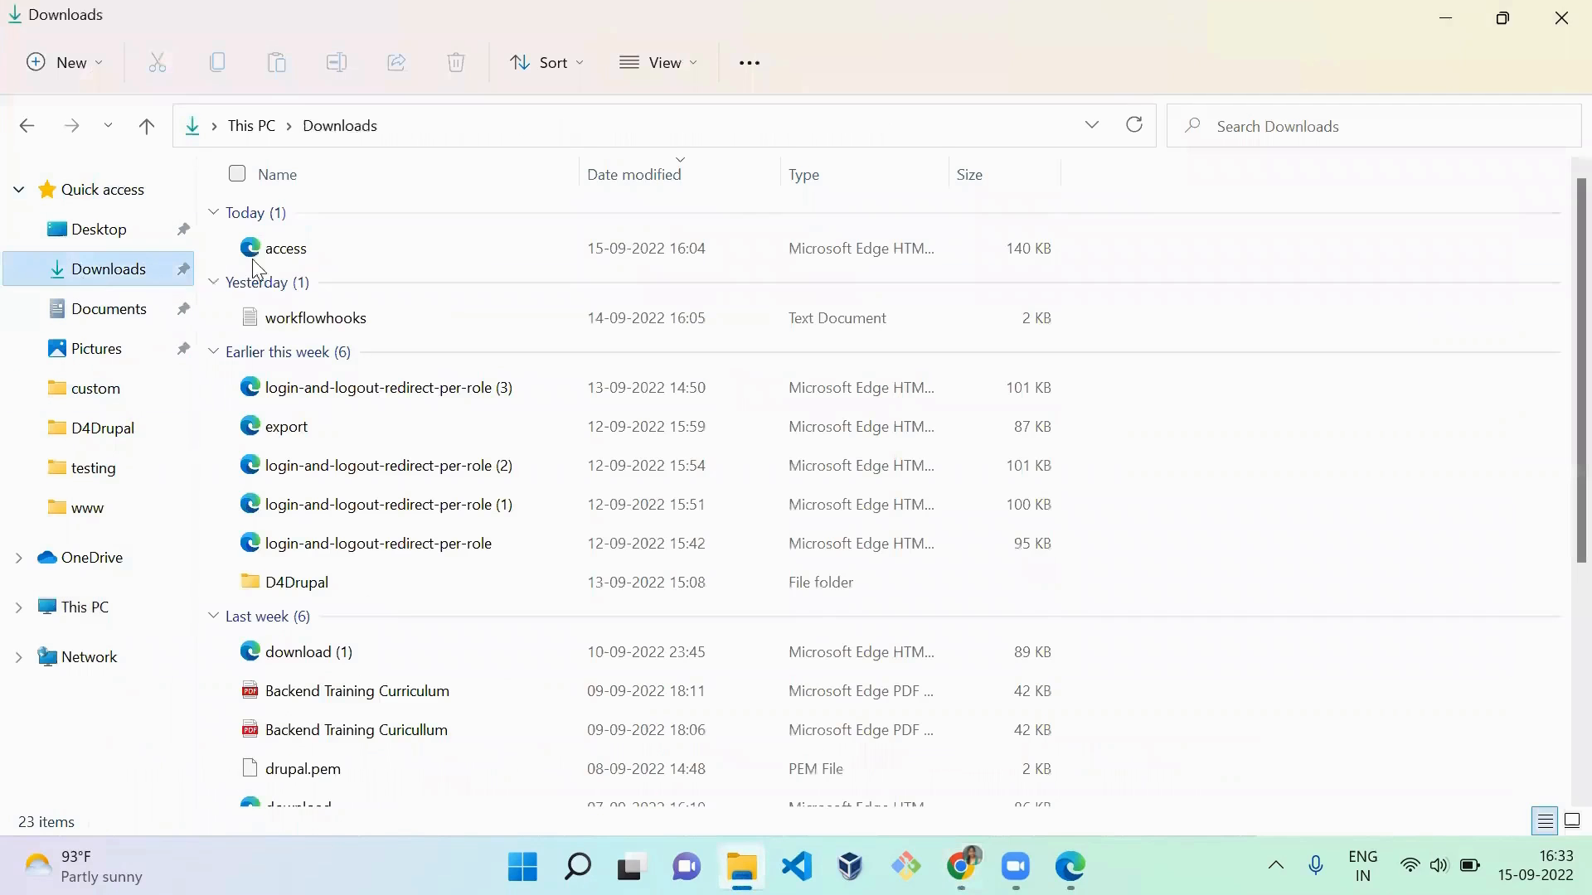
{"action": "left_click", "coordinate": [329, 325]}
{"action": "right_click", "coordinate": [328, 323]}
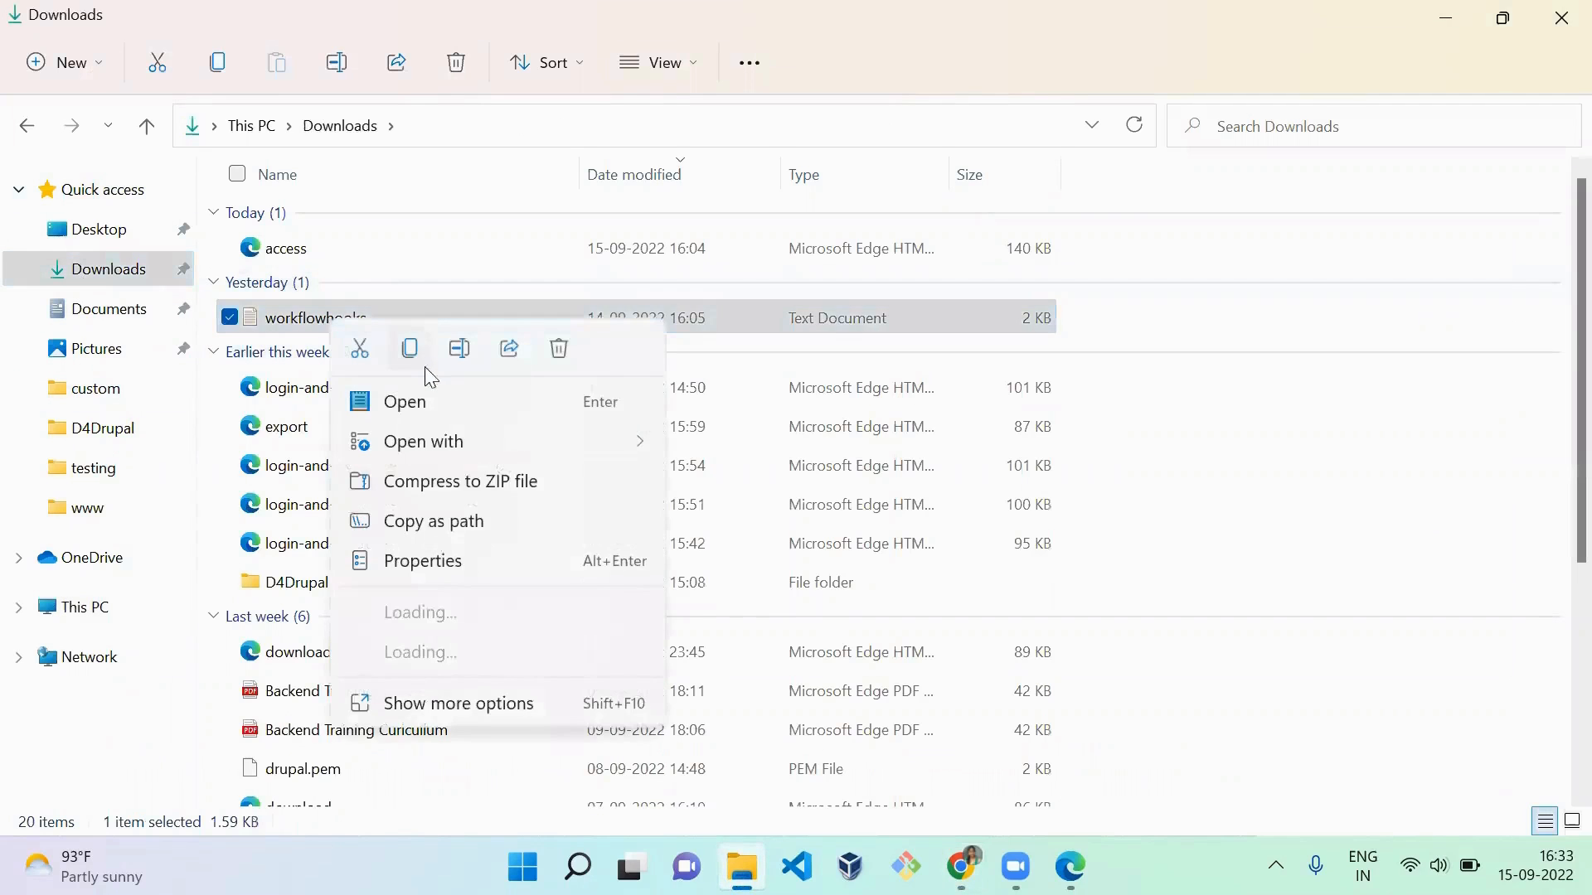
{"action": "mouse_move", "coordinate": [631, 448]}
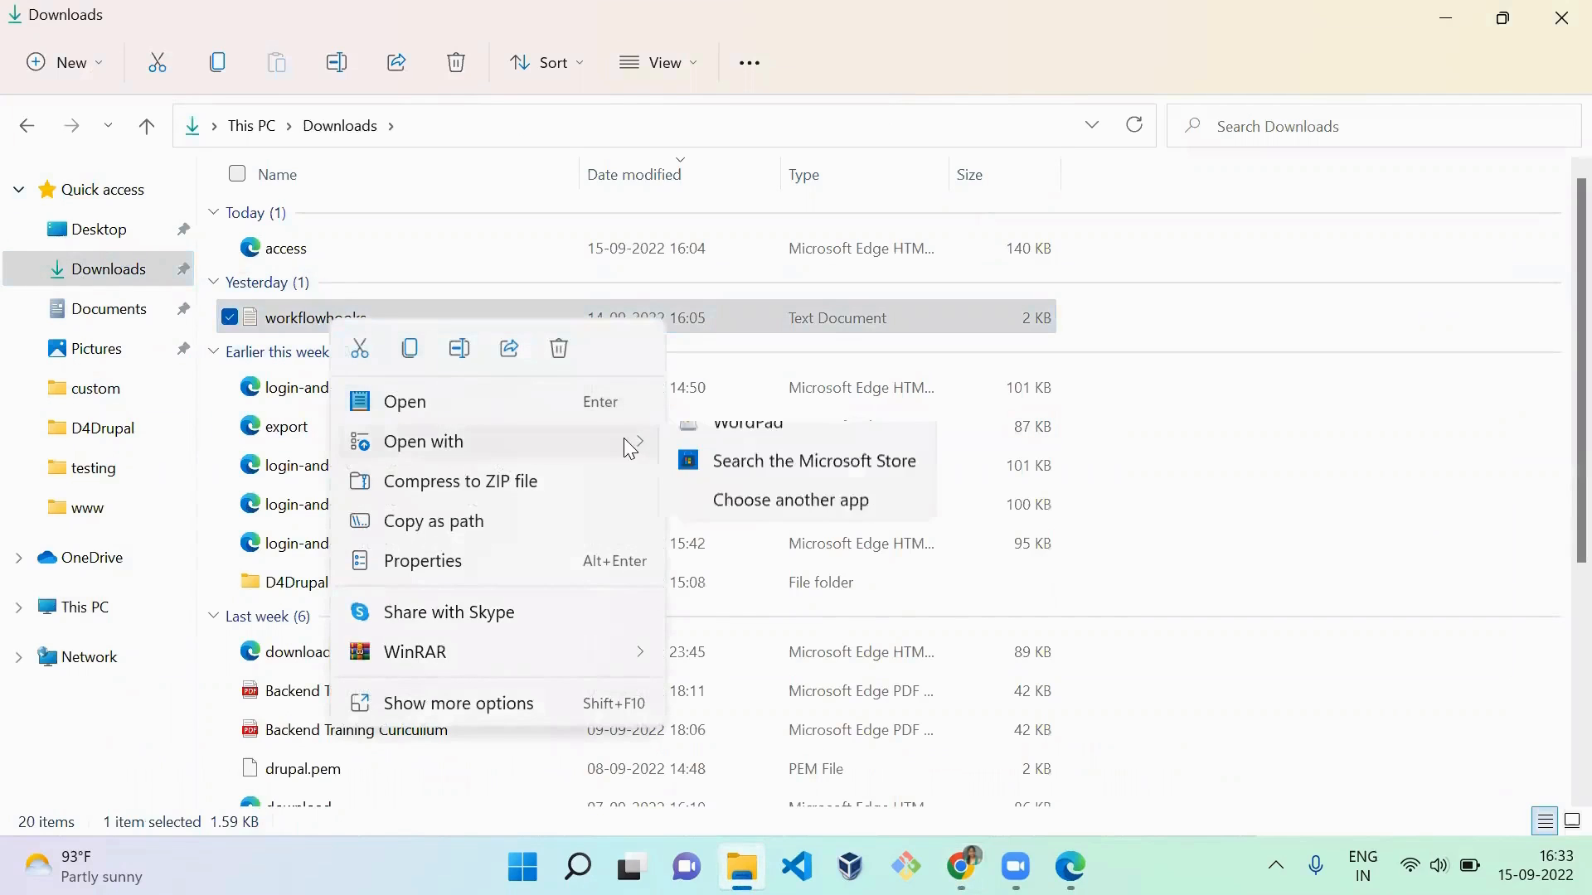
{"action": "left_click", "coordinate": [728, 492]}
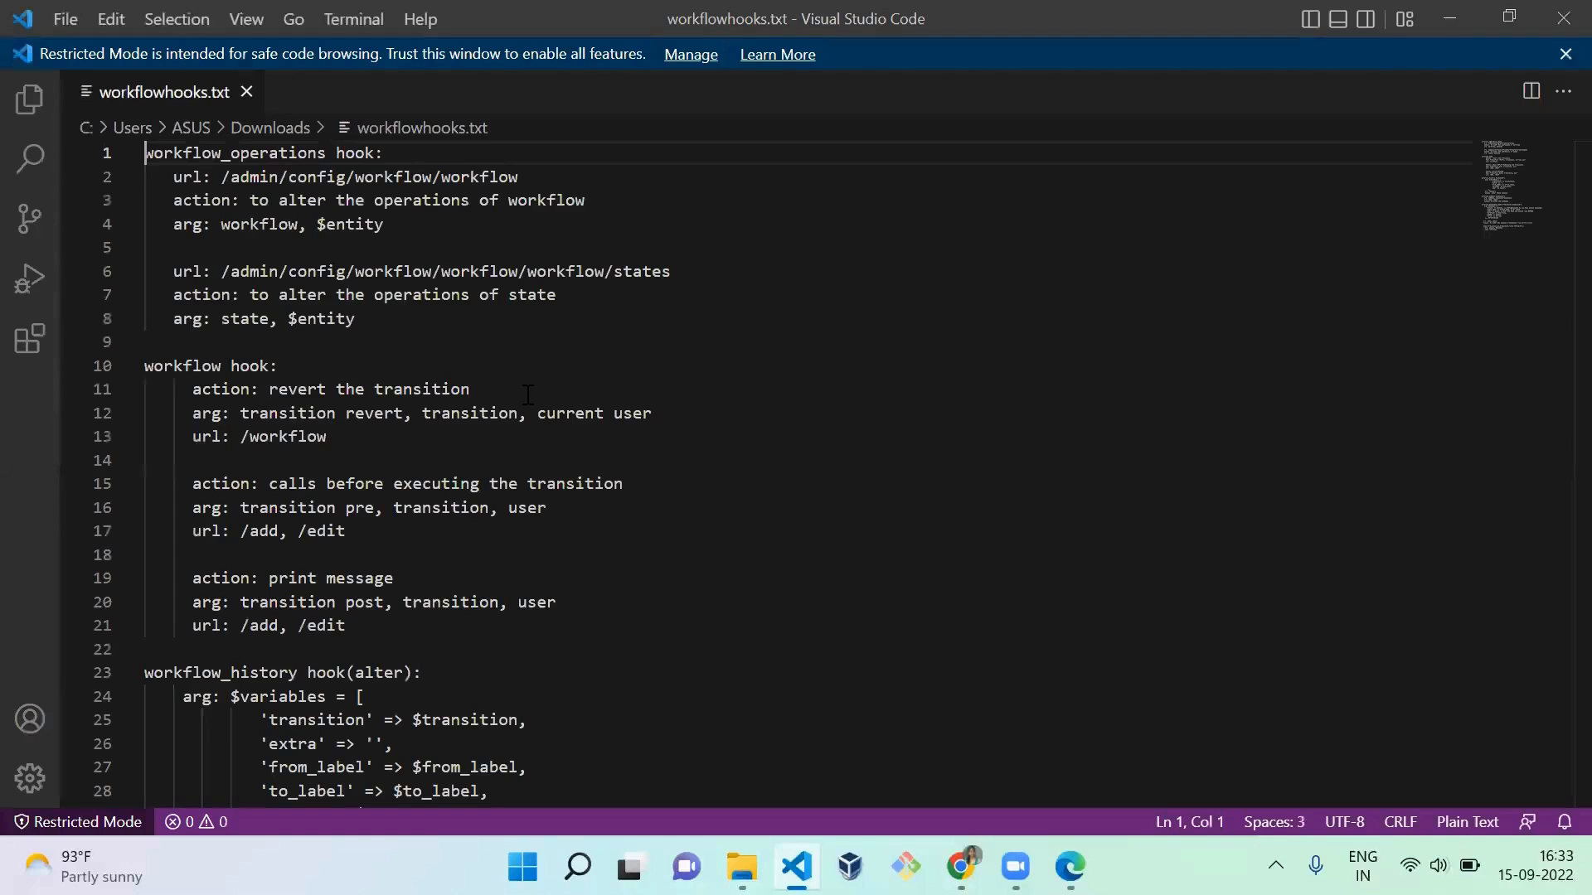
Step: Trust the workspace in Visual Studio Code, and highlight the workflow_operations hook name on line 1 of workflowhooks.txt
{"action": "left_click", "coordinate": [528, 395]}
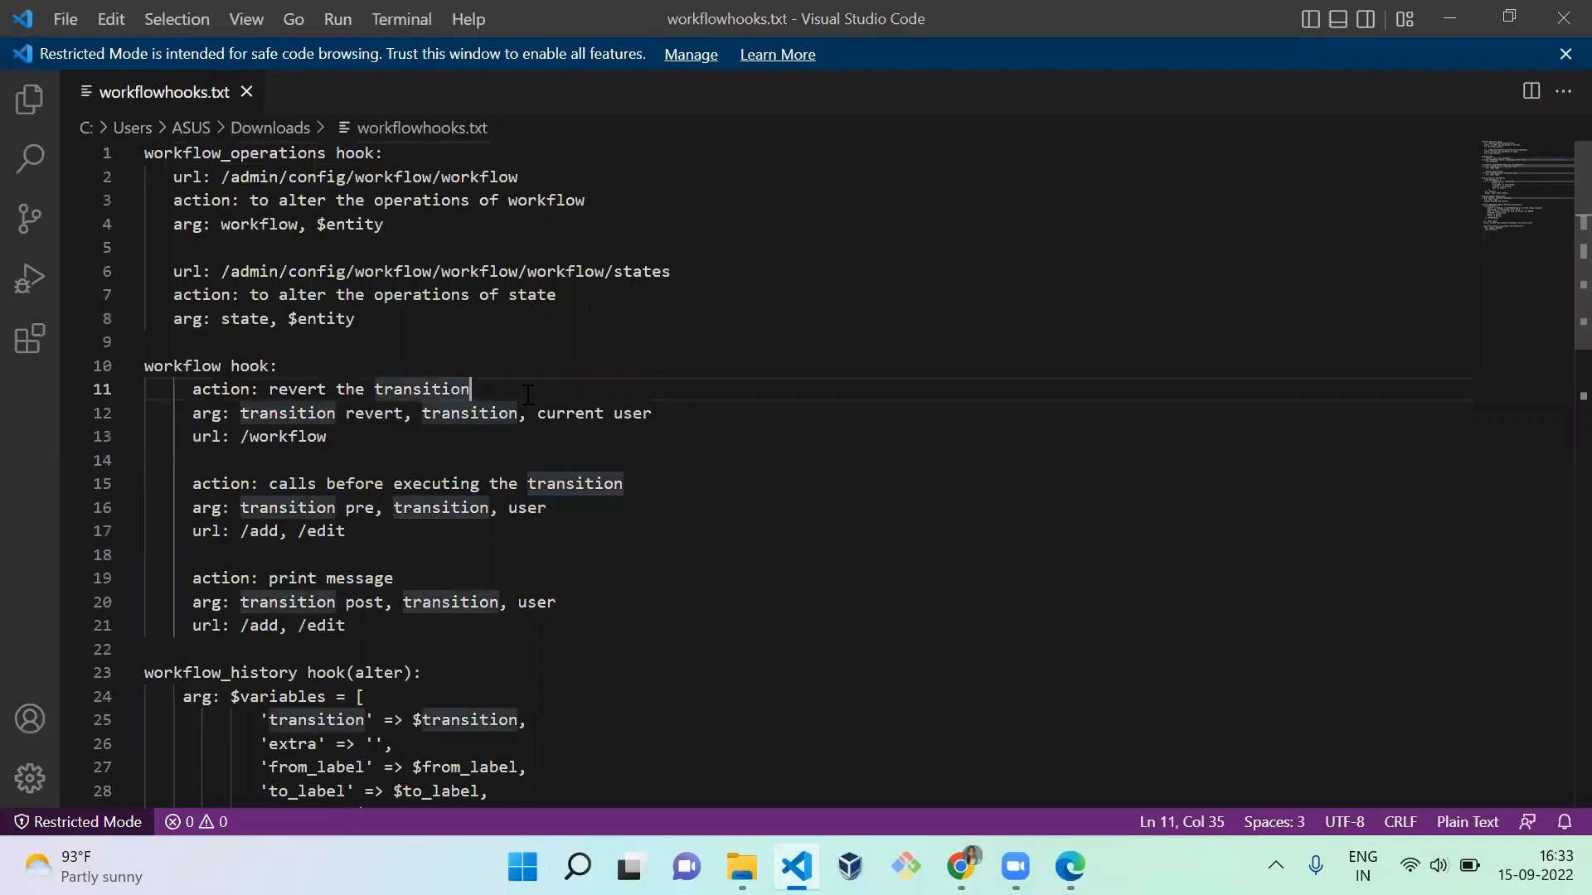
{"action": "key", "text": "ctrl+shift+b"}
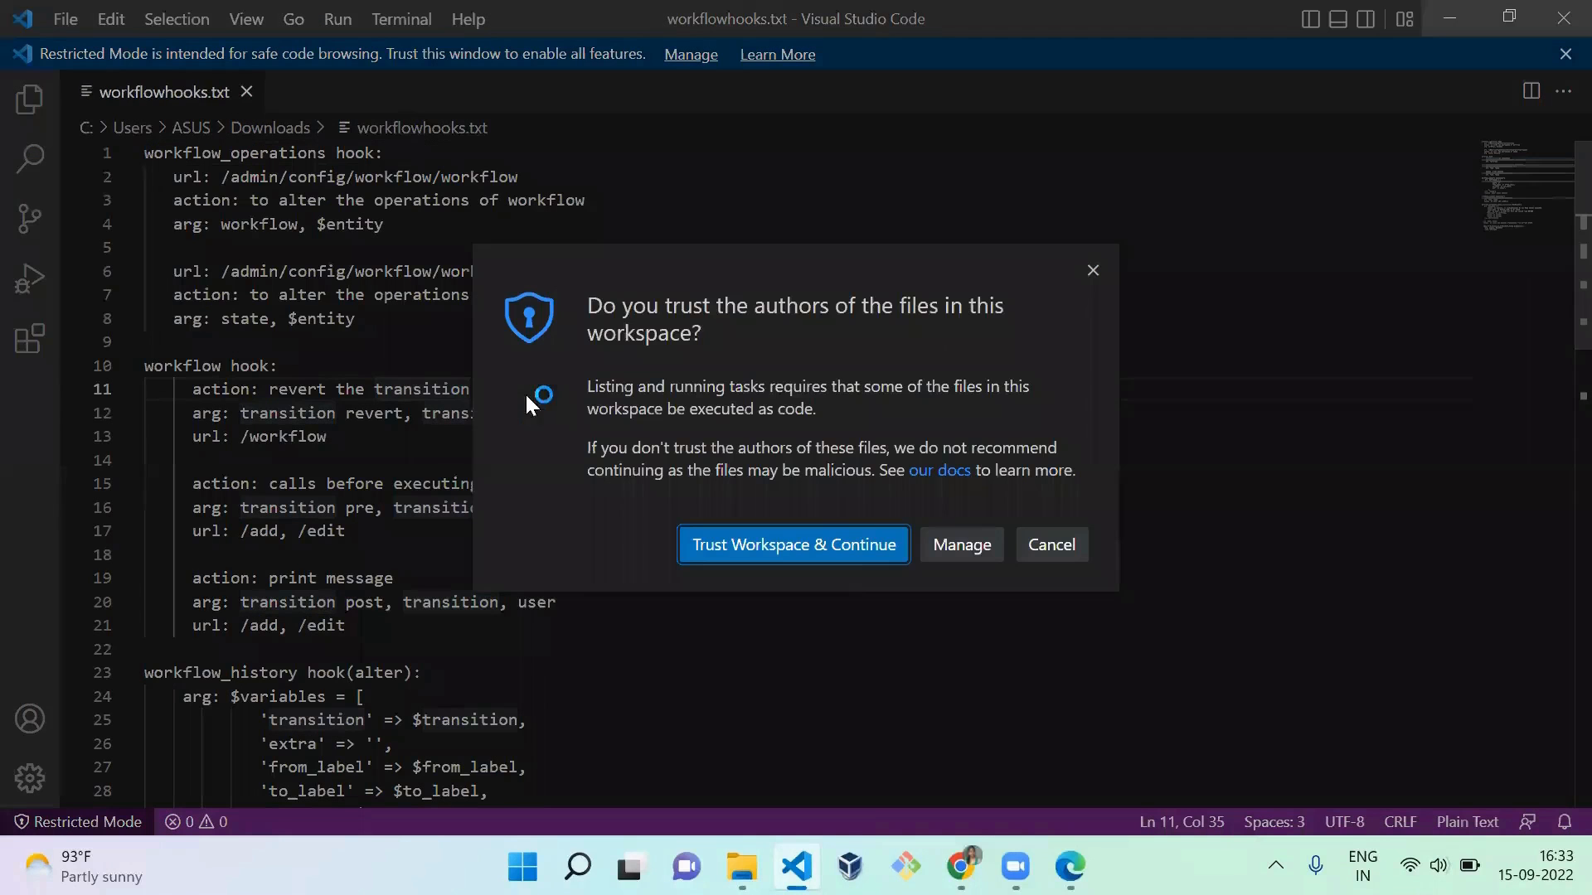
{"action": "left_click", "coordinate": [846, 561]}
{"action": "left_click", "coordinate": [655, 469]}
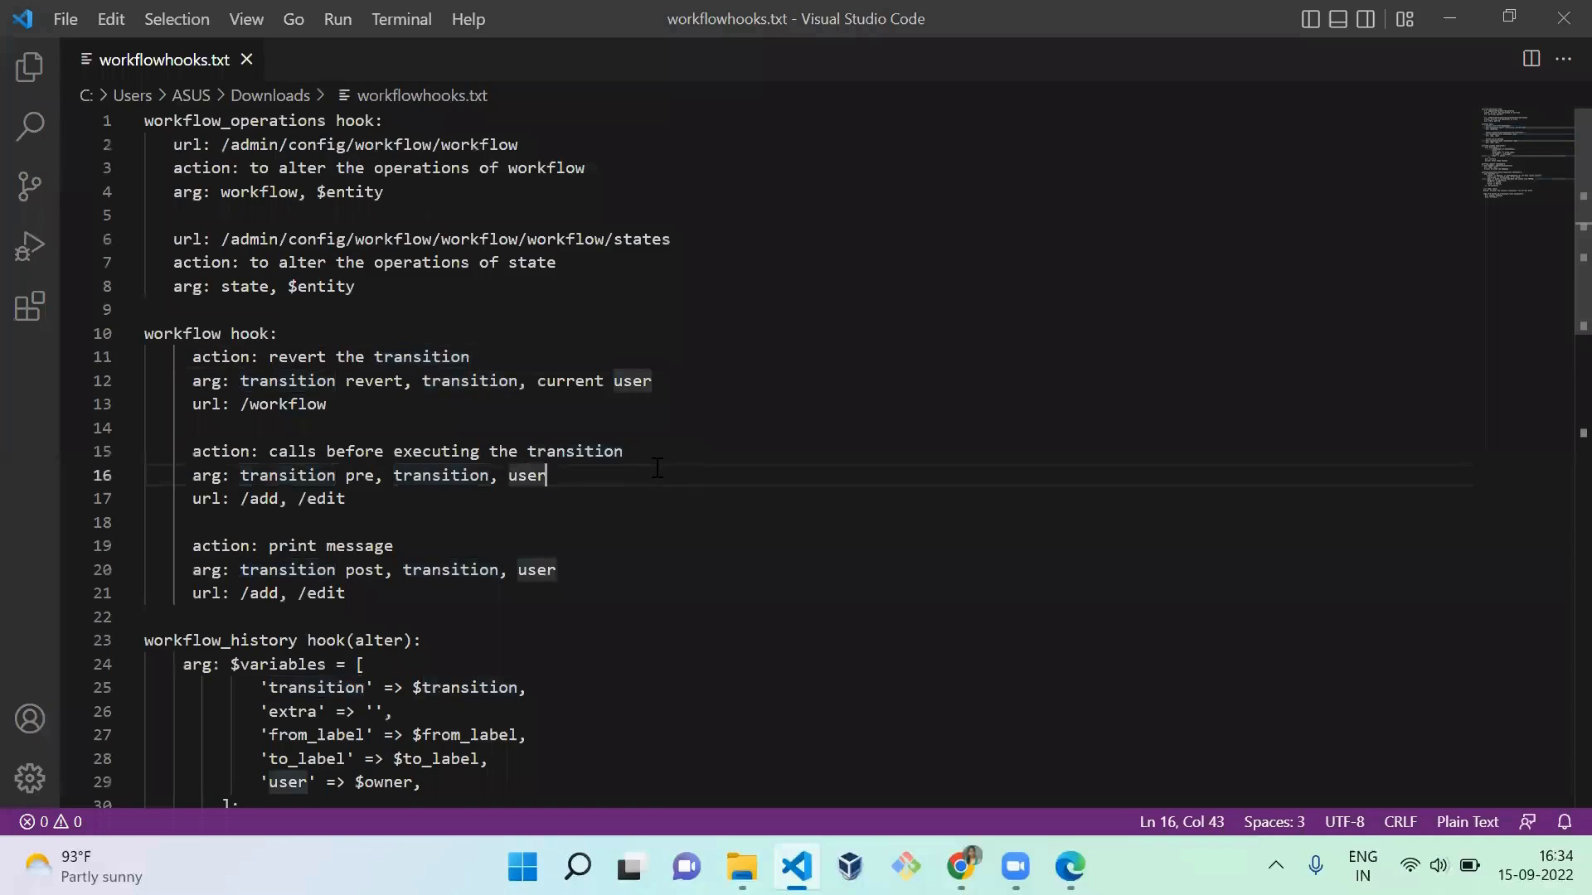
{"action": "double_click", "coordinate": [262, 121]}
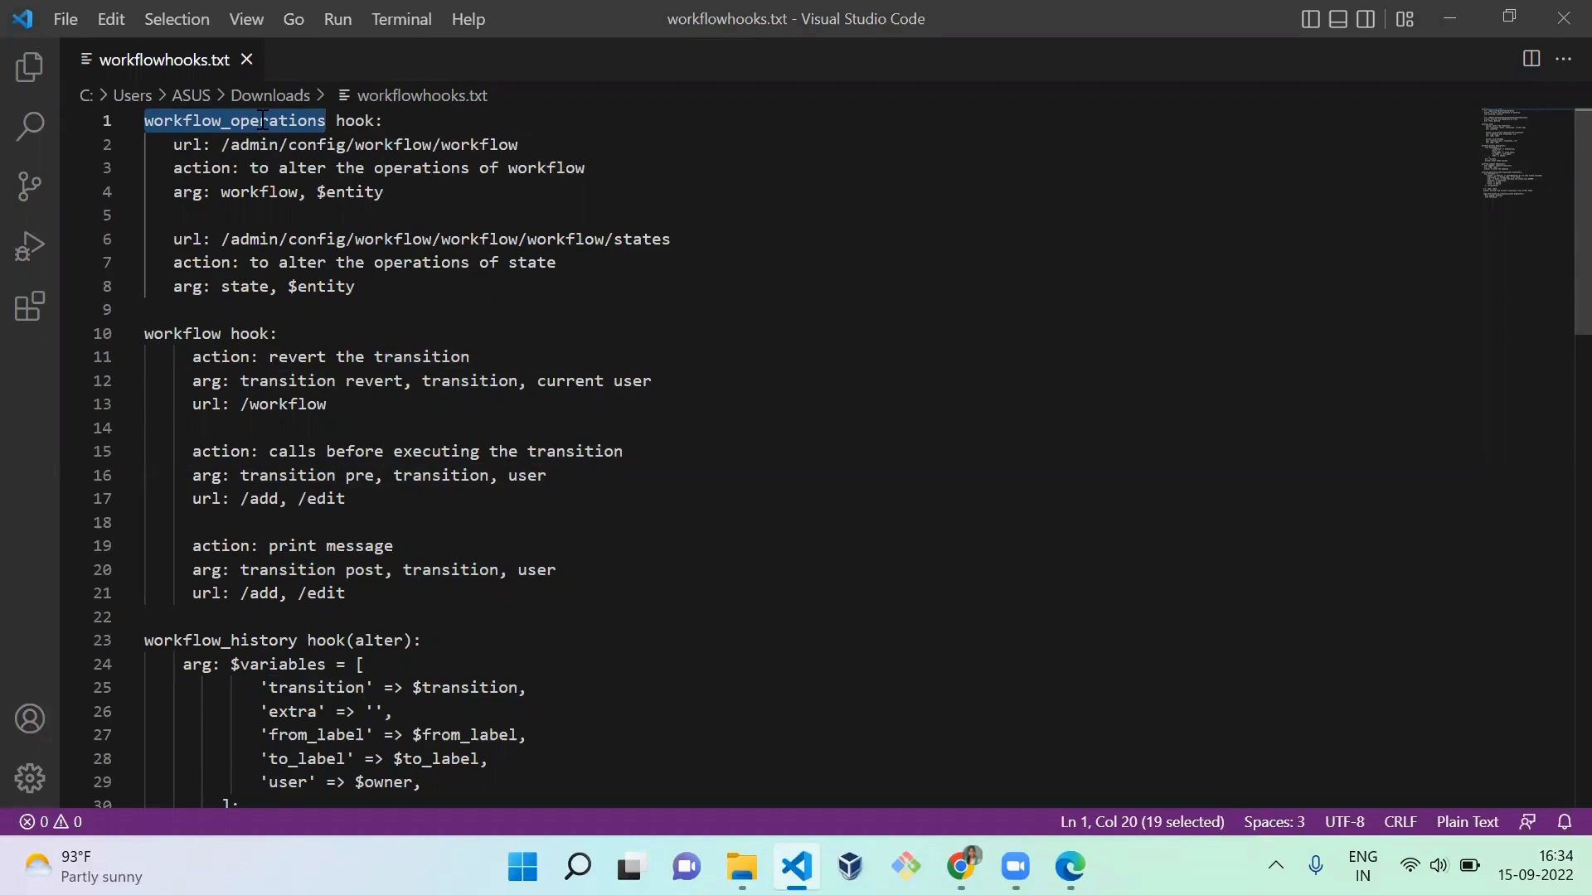
Step: Switch to the admin's Chrome window and open the Workflows configuration page to view the workflow list
{"action": "key", "text": "alt+Tab"}
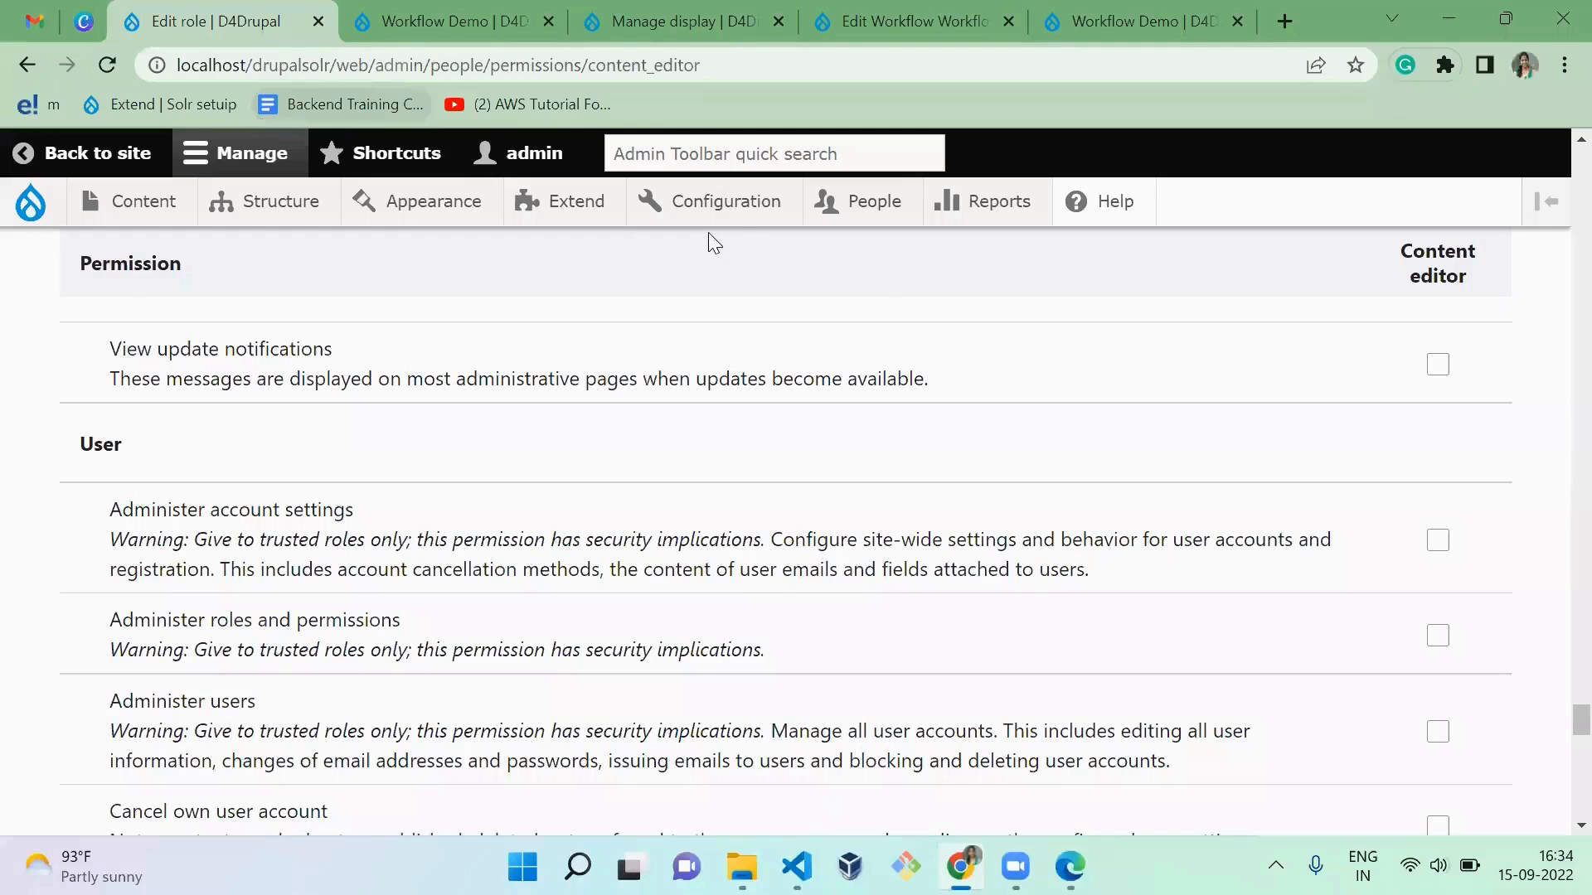
{"action": "mouse_move", "coordinate": [747, 213]}
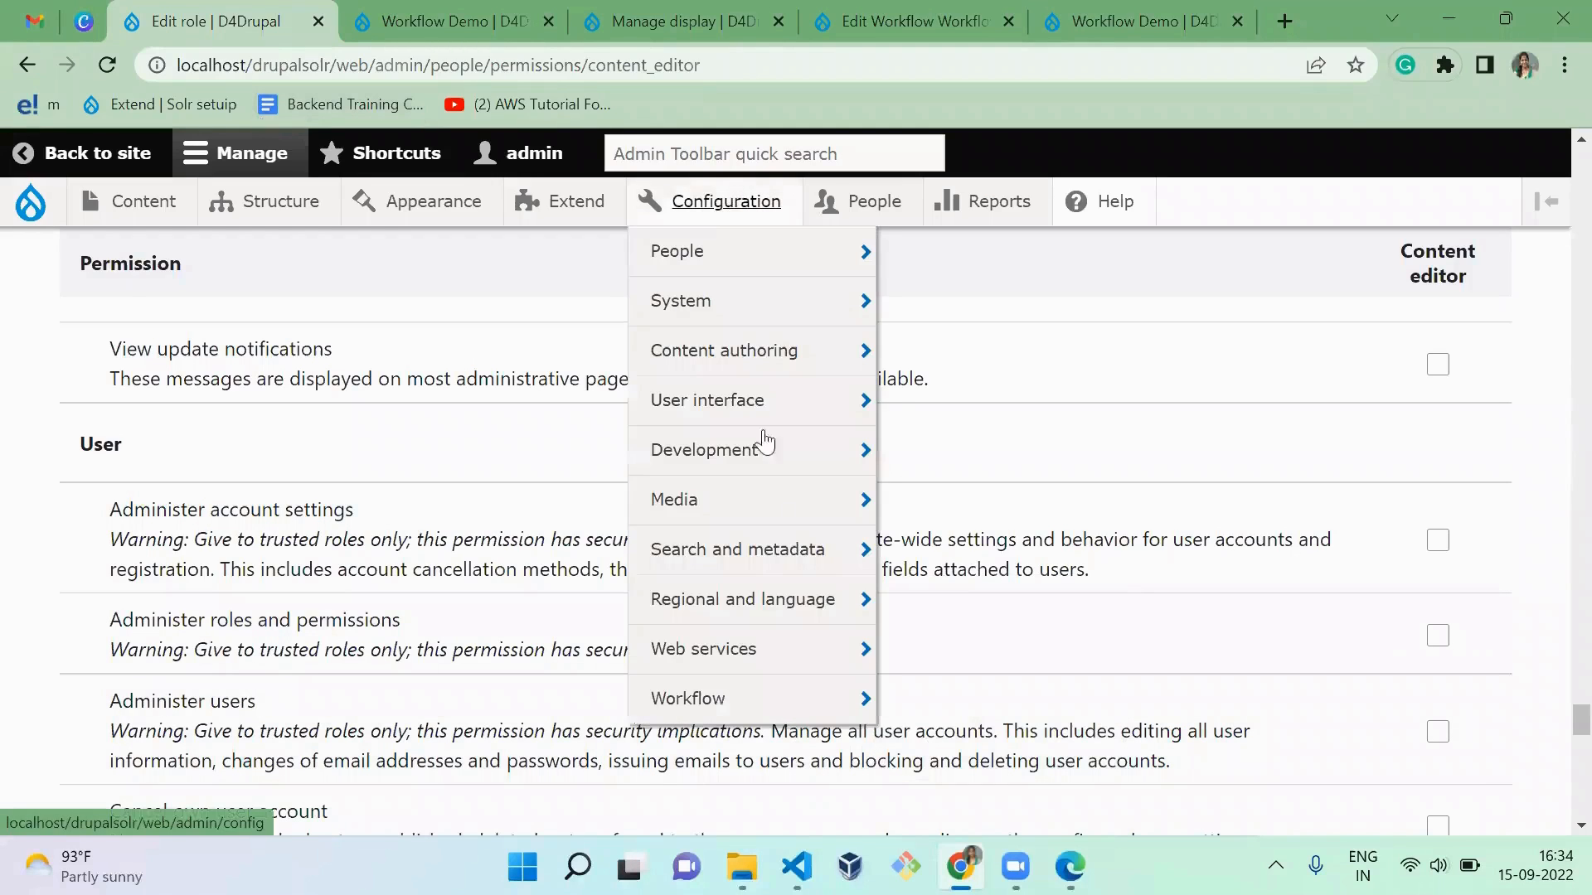
{"action": "mouse_move", "coordinate": [796, 700]}
{"action": "left_click", "coordinate": [958, 703]}
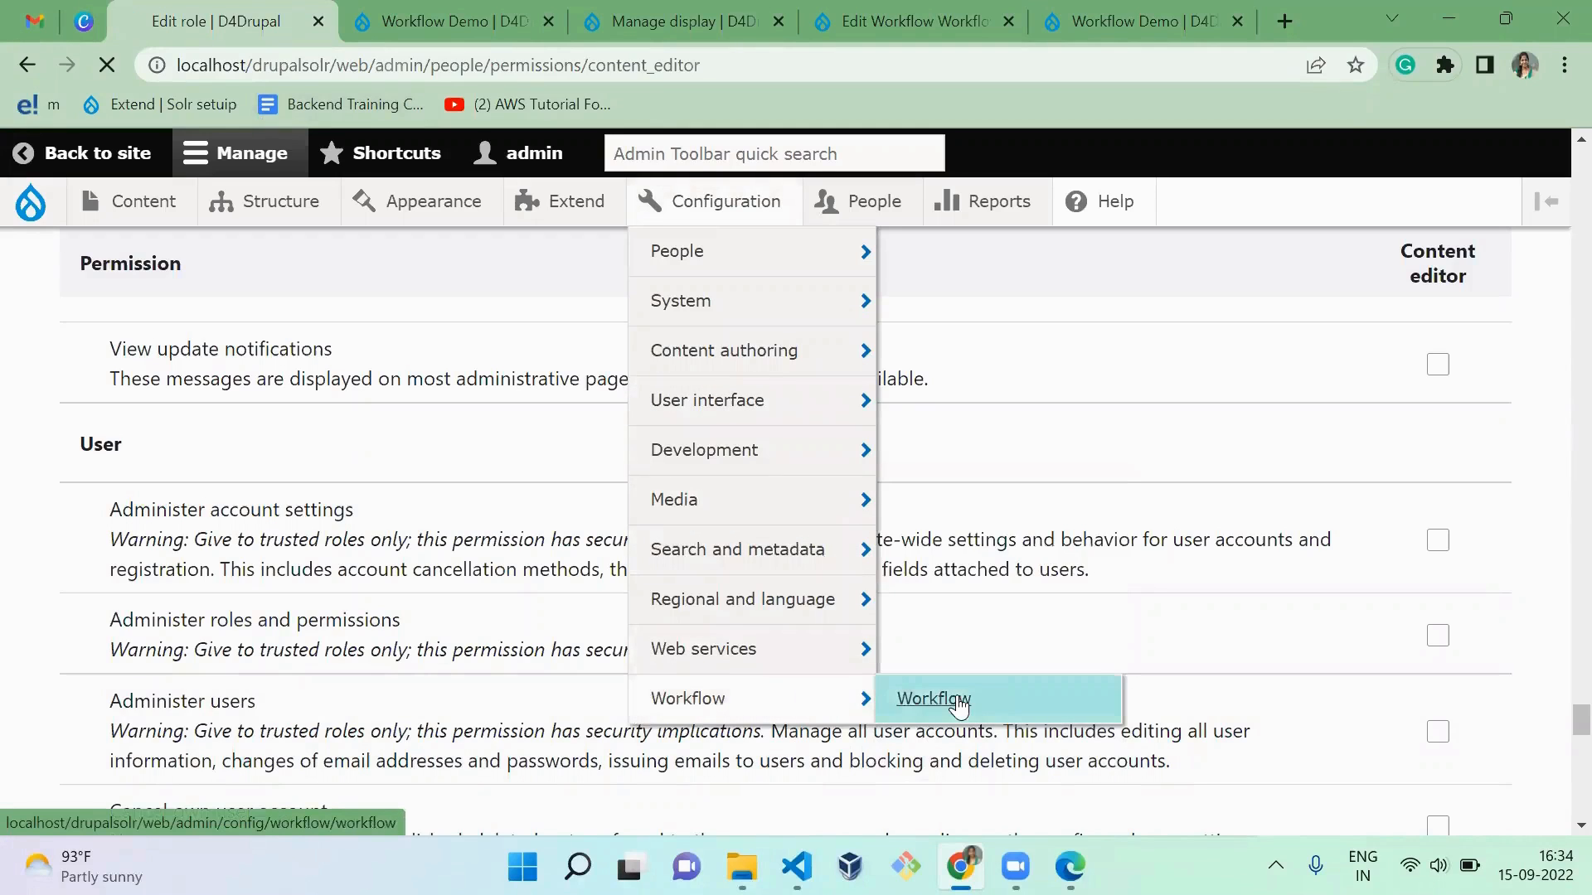
{"action": "scroll", "coordinate": [886, 491], "scroll_direction": "down", "scroll_amount": 1}
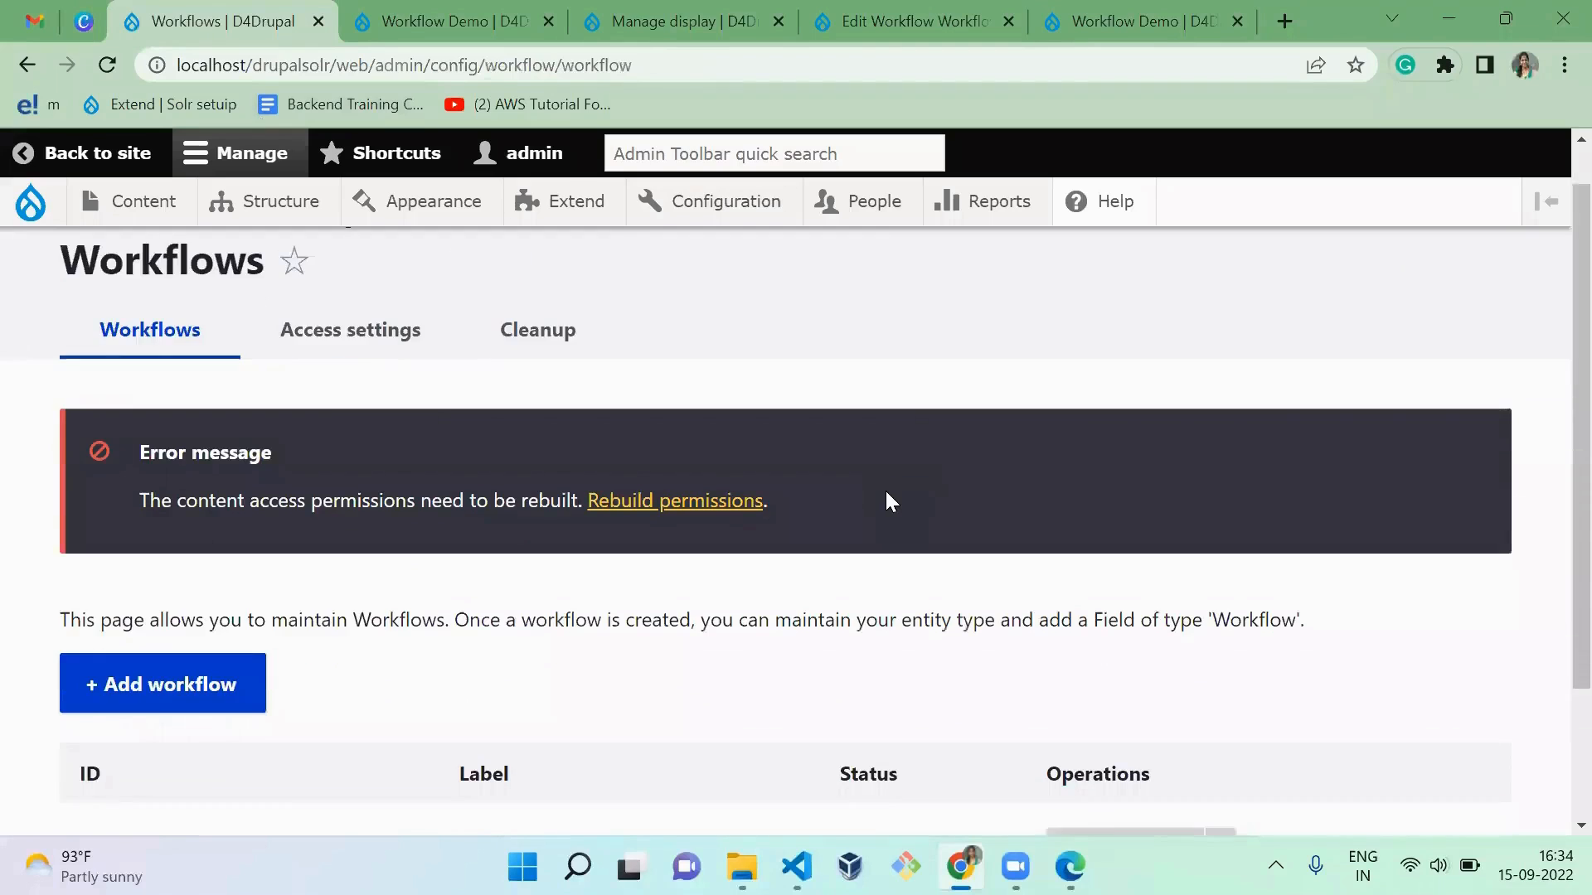
Step: List the available operations for the workflow_demo workflow and open its Manage form display page
{"action": "scroll", "coordinate": [885, 492], "scroll_direction": "down", "scroll_amount": 2}
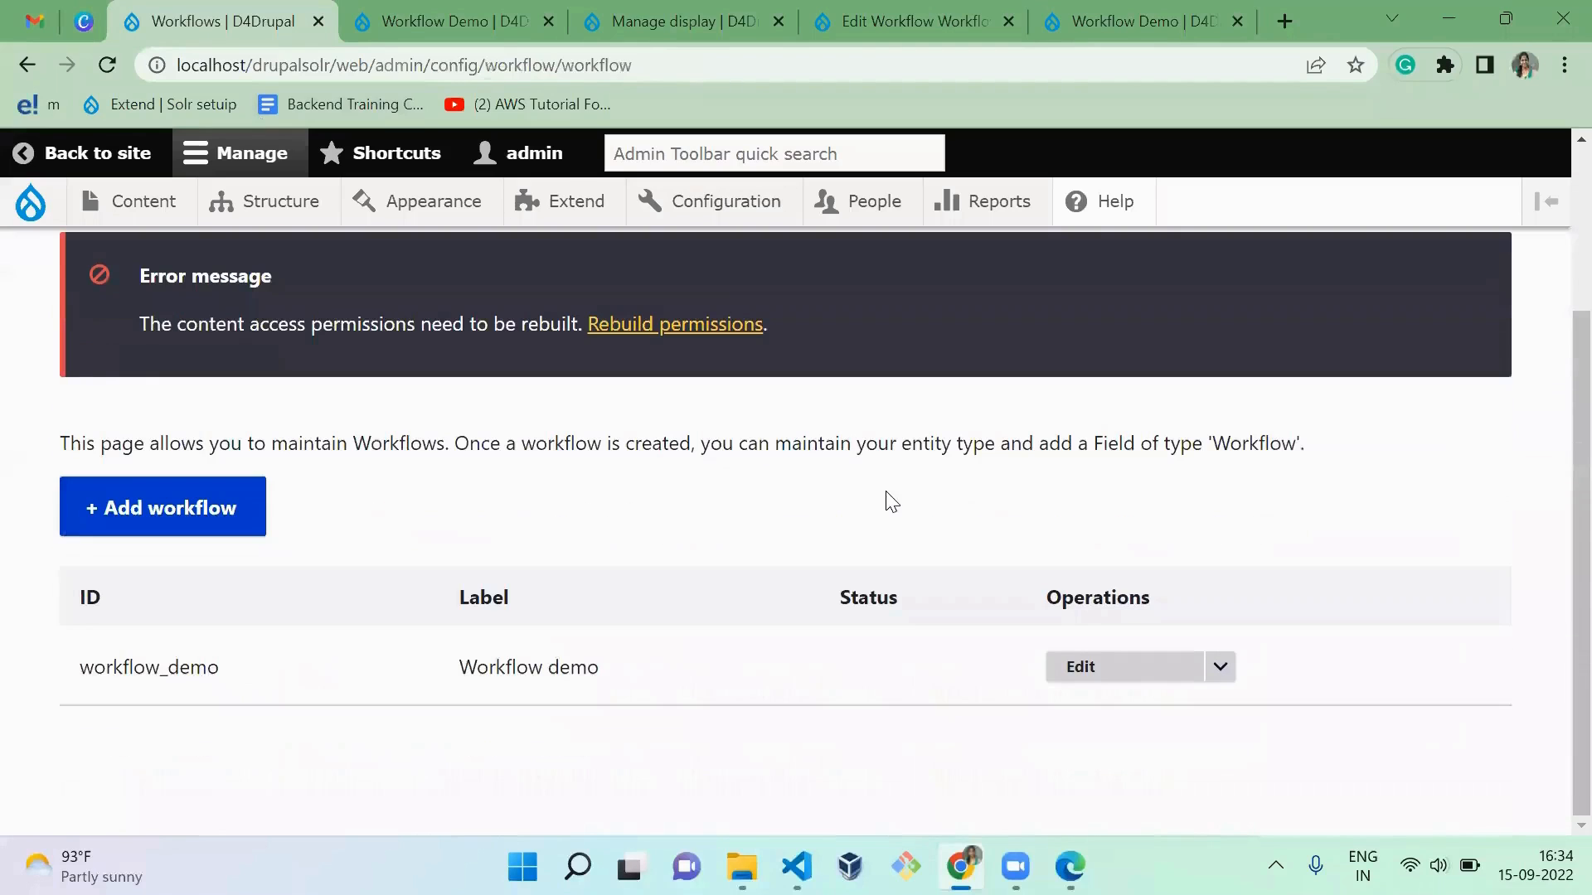
{"action": "left_click", "coordinate": [1222, 668]}
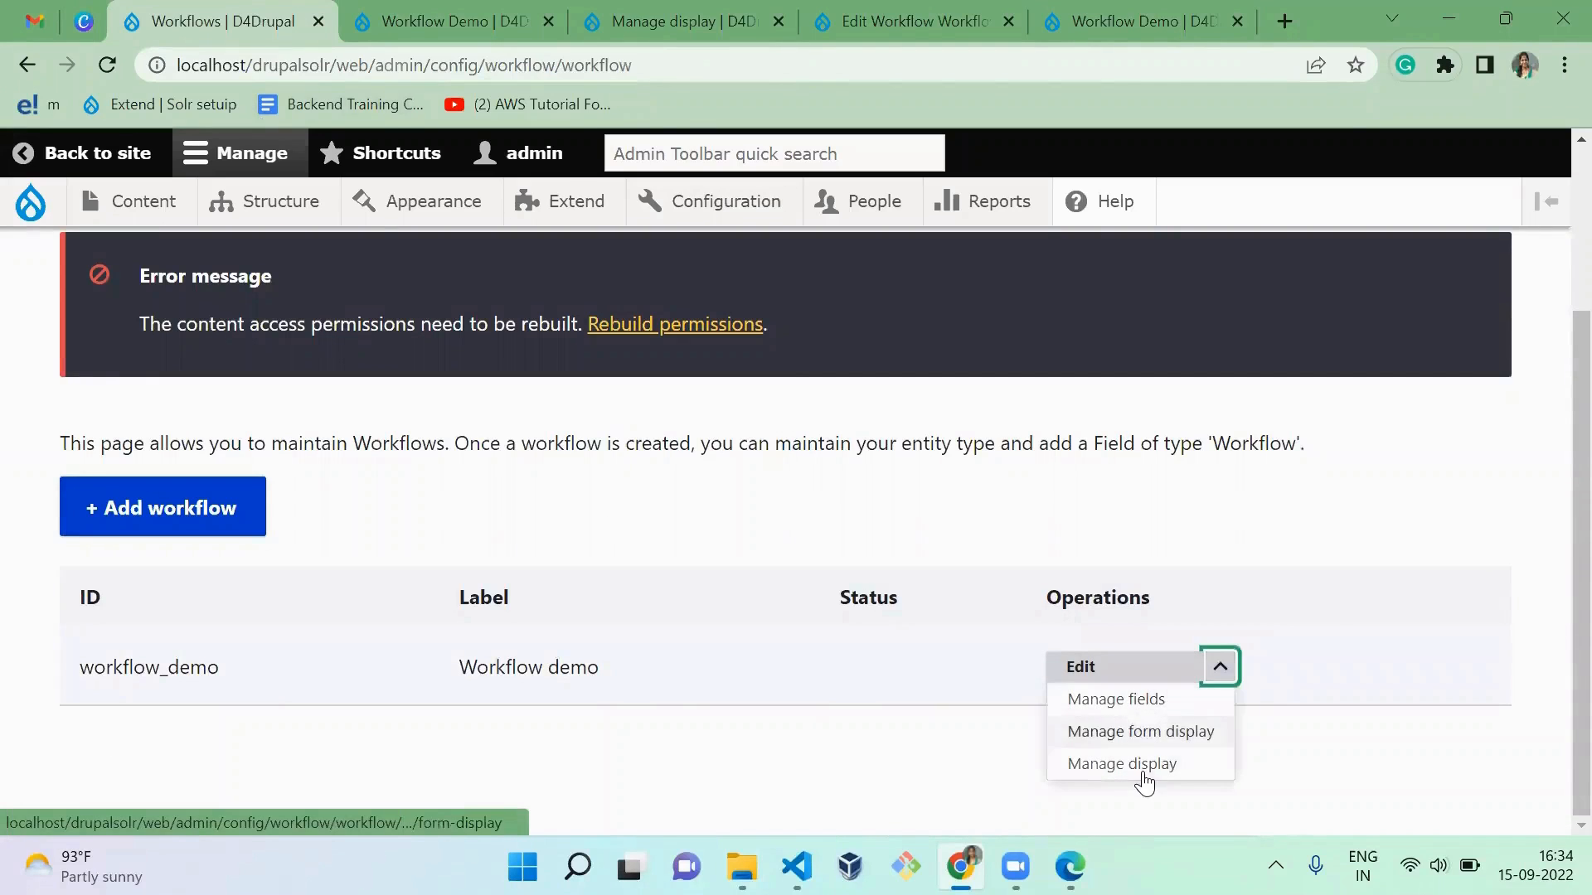
{"action": "left_click", "coordinate": [1148, 721]}
Step: Switch to Visual Studio Code and highlight the workflow and $entity arguments on line 4 of workflowhooks.txt
{"action": "key", "text": "alt+Tab"}
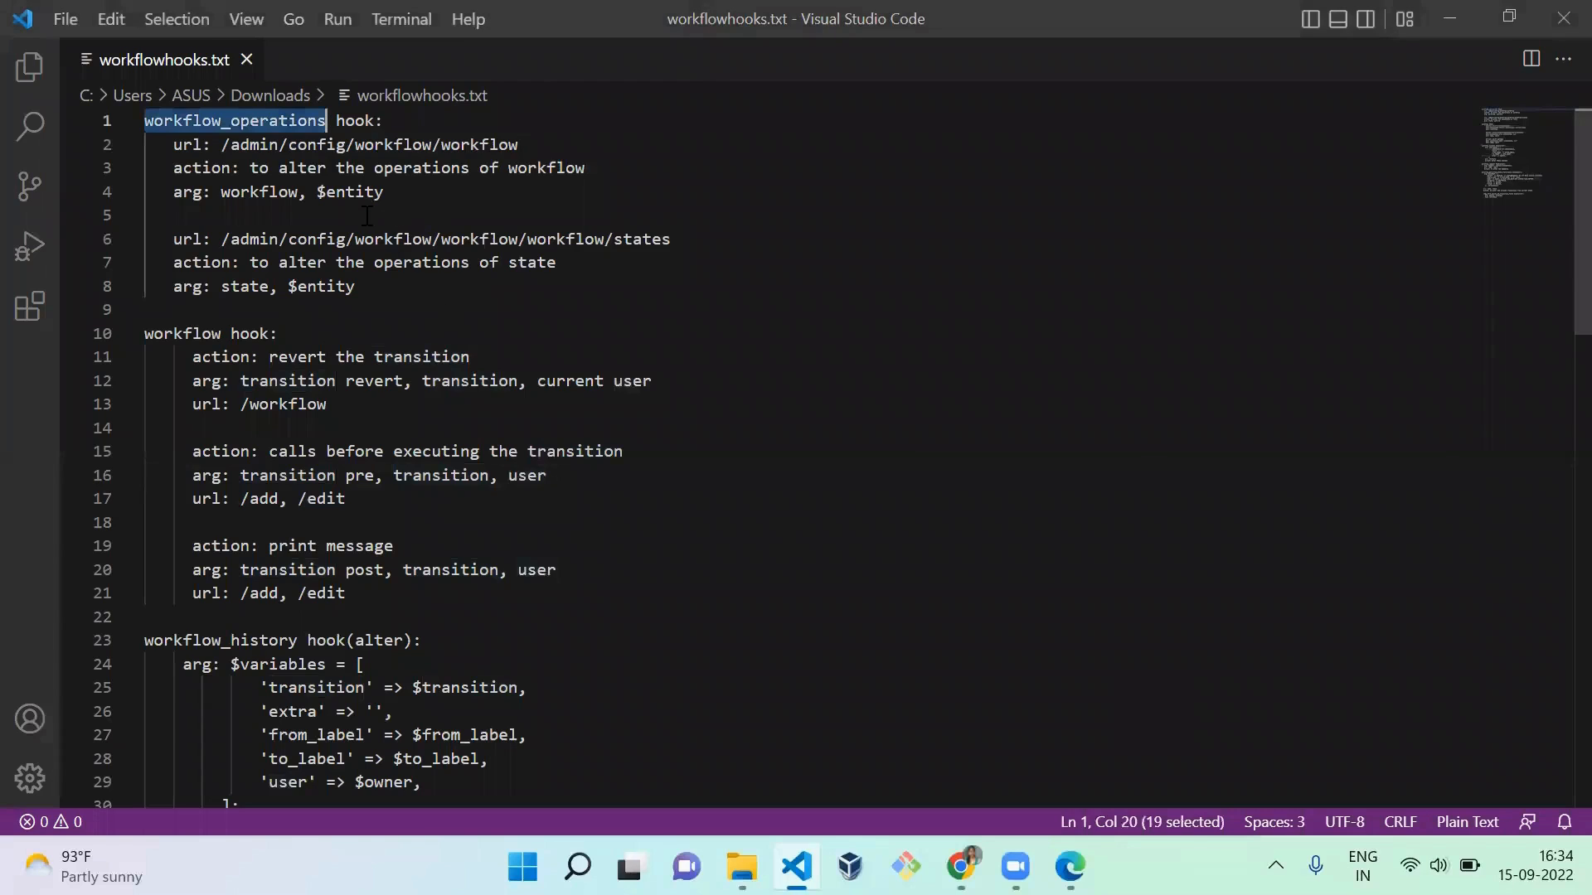
{"action": "double_click", "coordinate": [267, 193]}
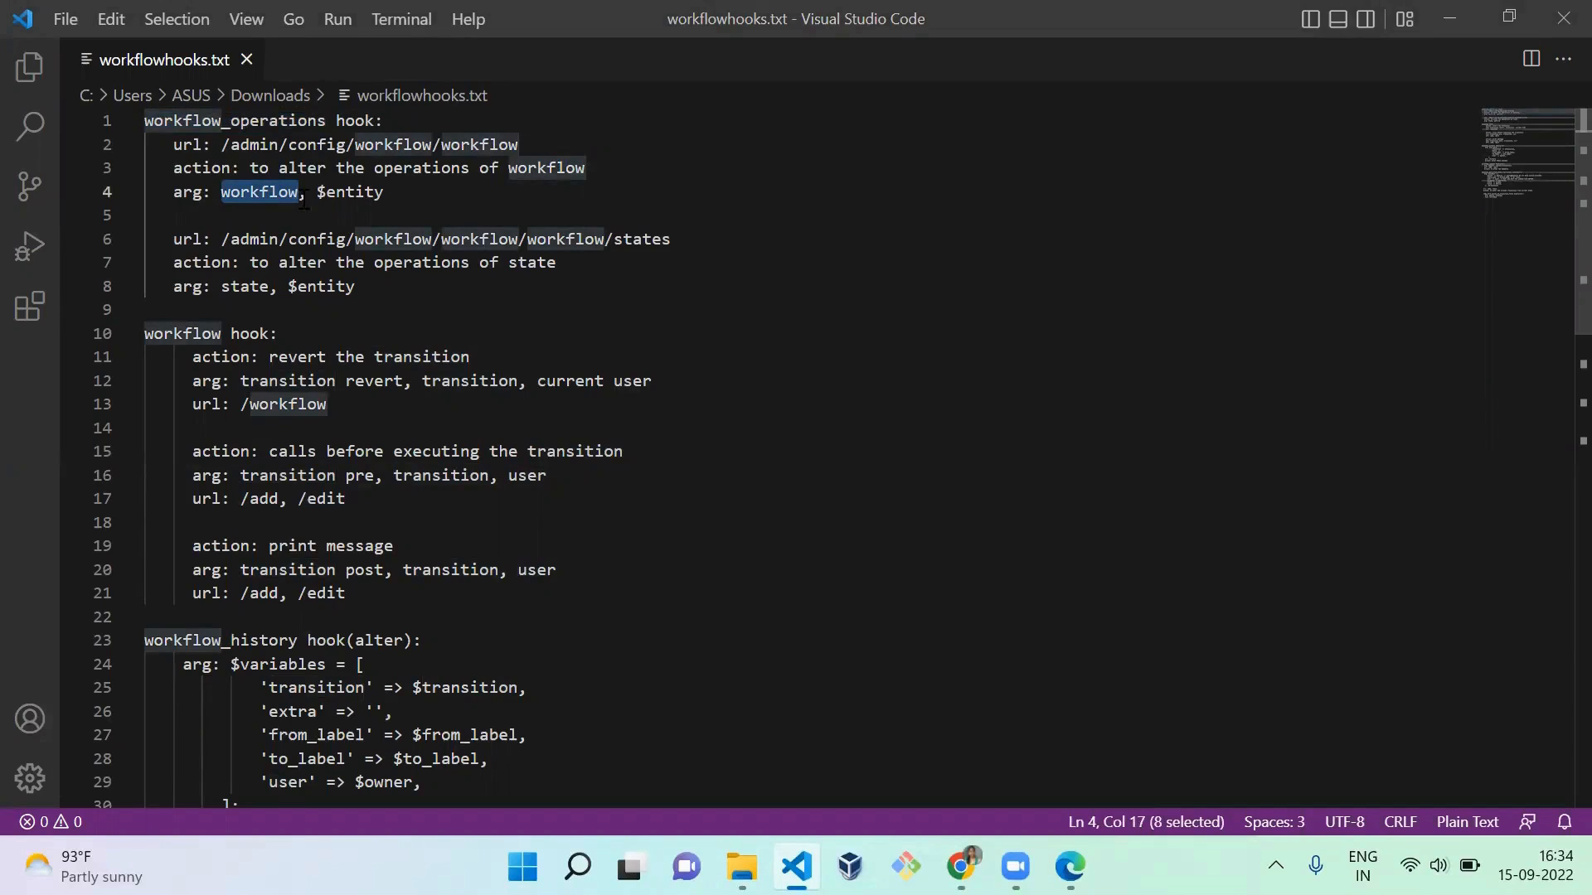
{"action": "left_click", "coordinate": [355, 207]}
{"action": "double_click", "coordinate": [375, 189]}
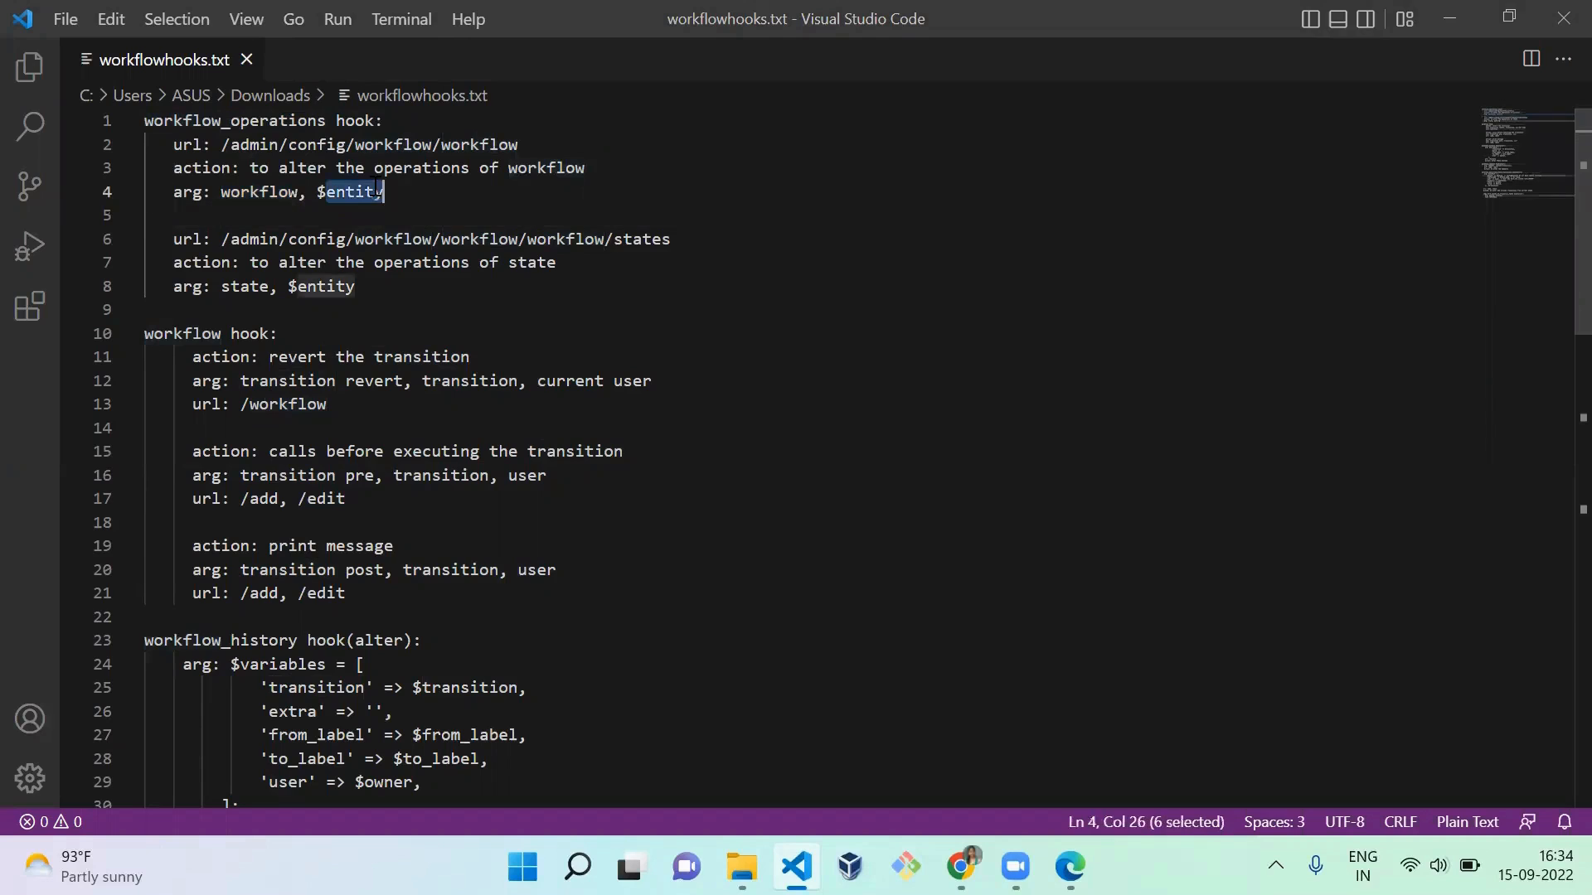
{"action": "left_click", "coordinate": [453, 192]}
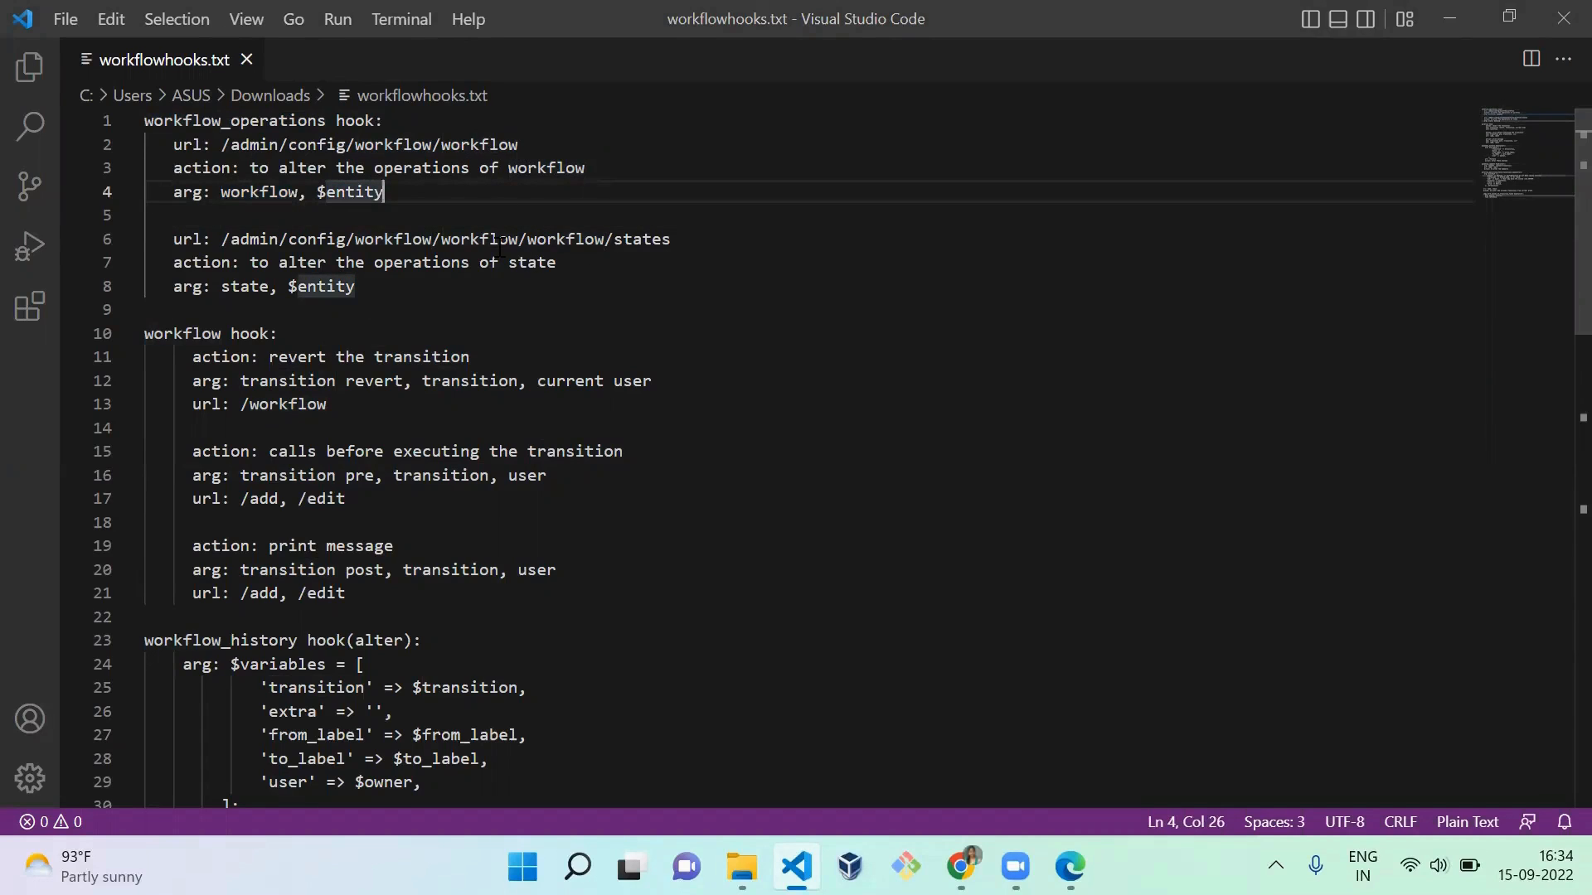
Step: Switch to Chrome, open the States page of Workflow demo, and examine the Operations column of the state list
{"action": "key", "text": "alt+Tab"}
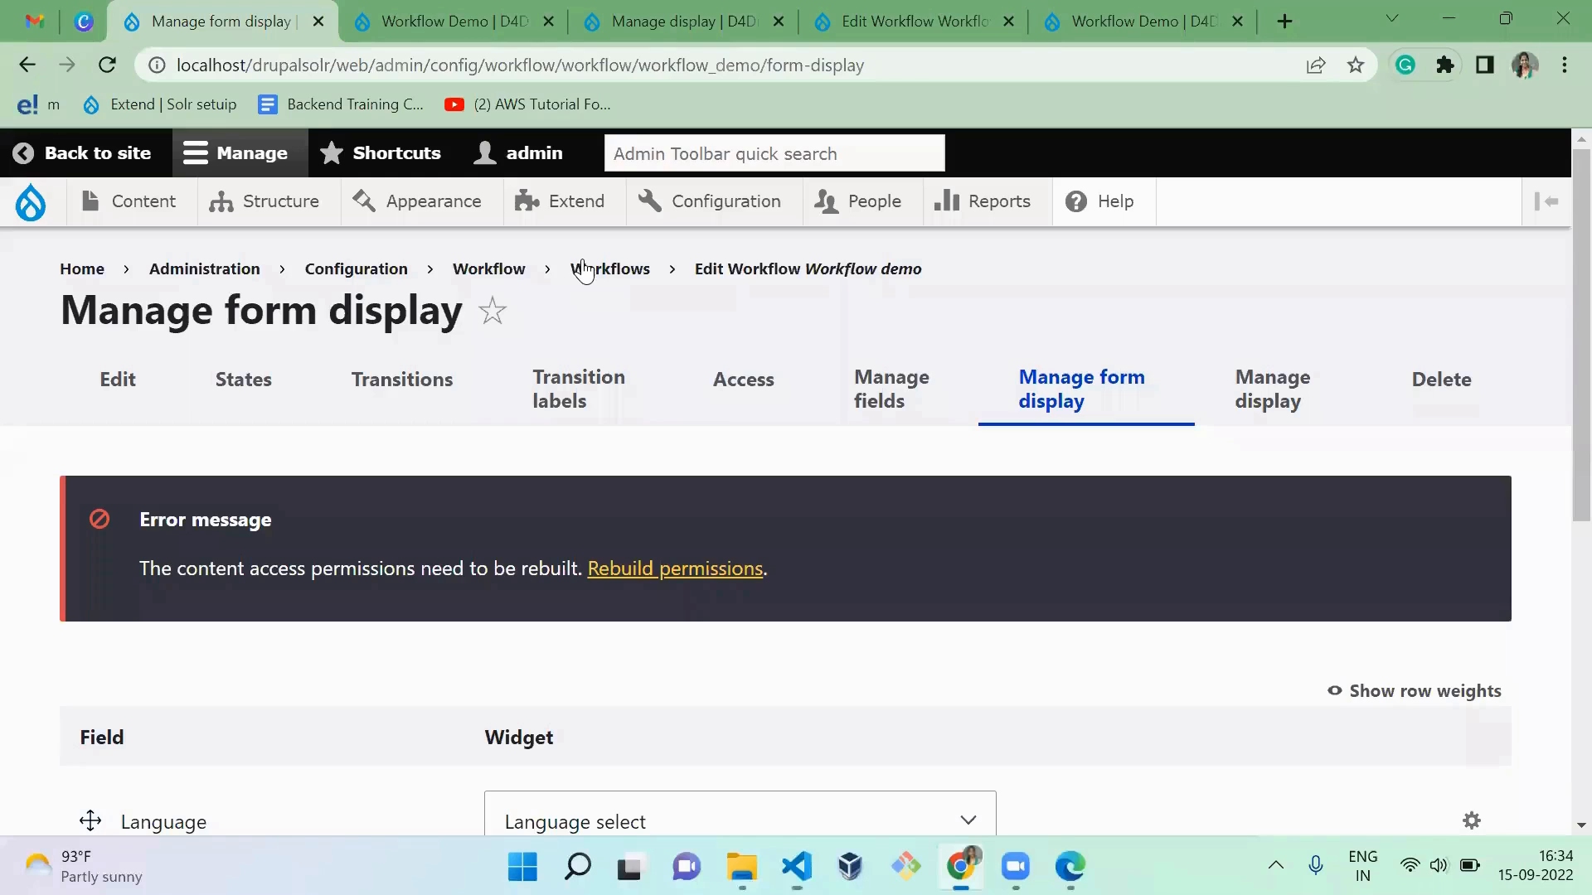
{"action": "left_click", "coordinate": [249, 381]}
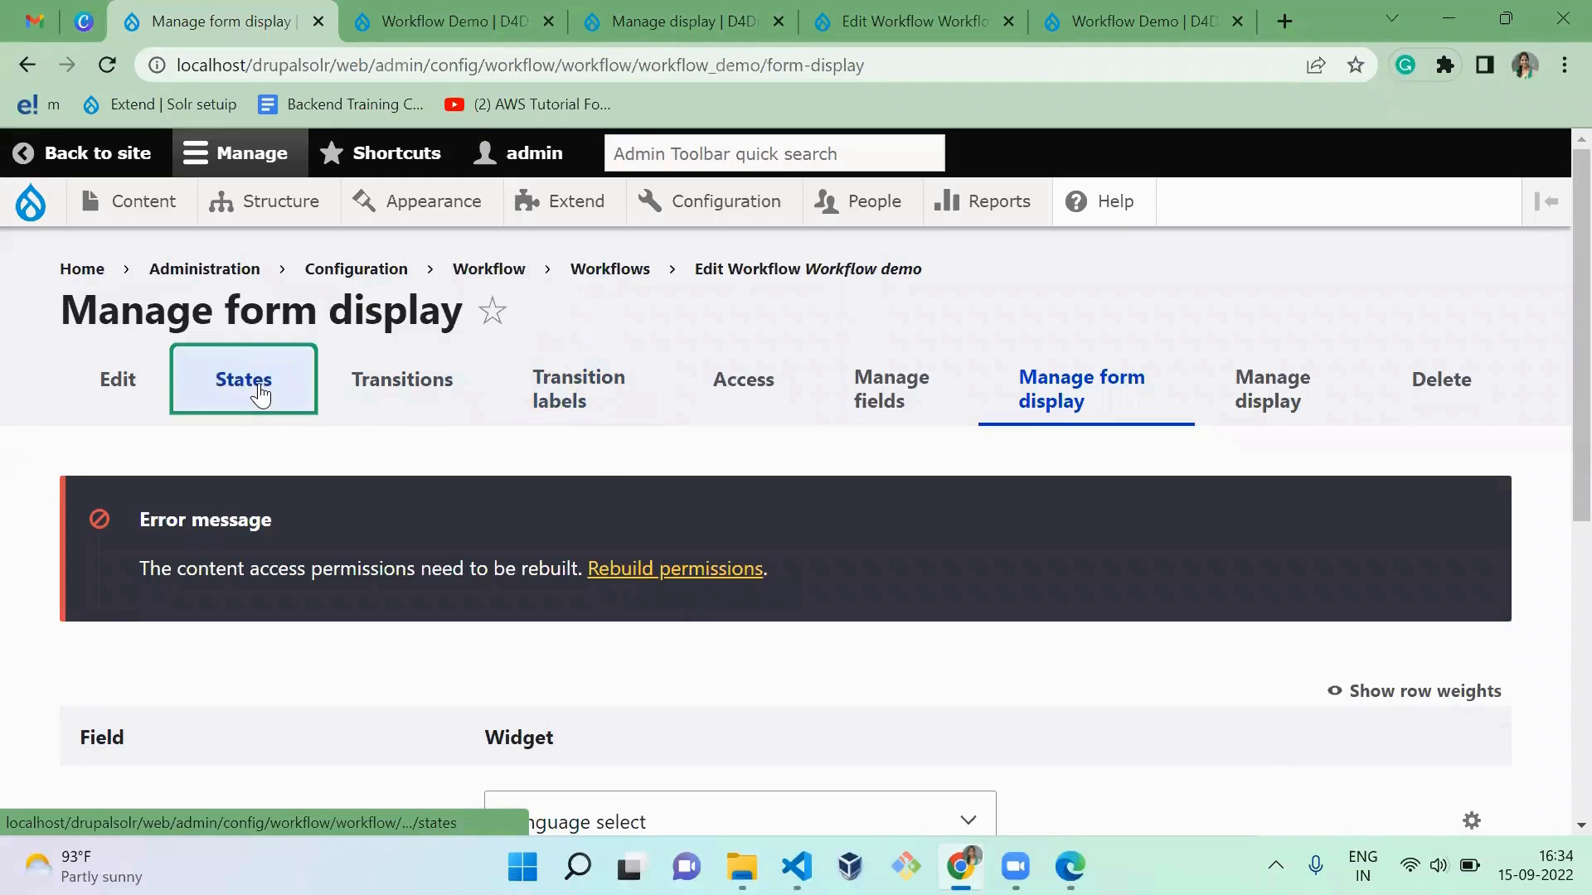
{"action": "scroll", "coordinate": [398, 559], "scroll_direction": "down", "scroll_amount": 7}
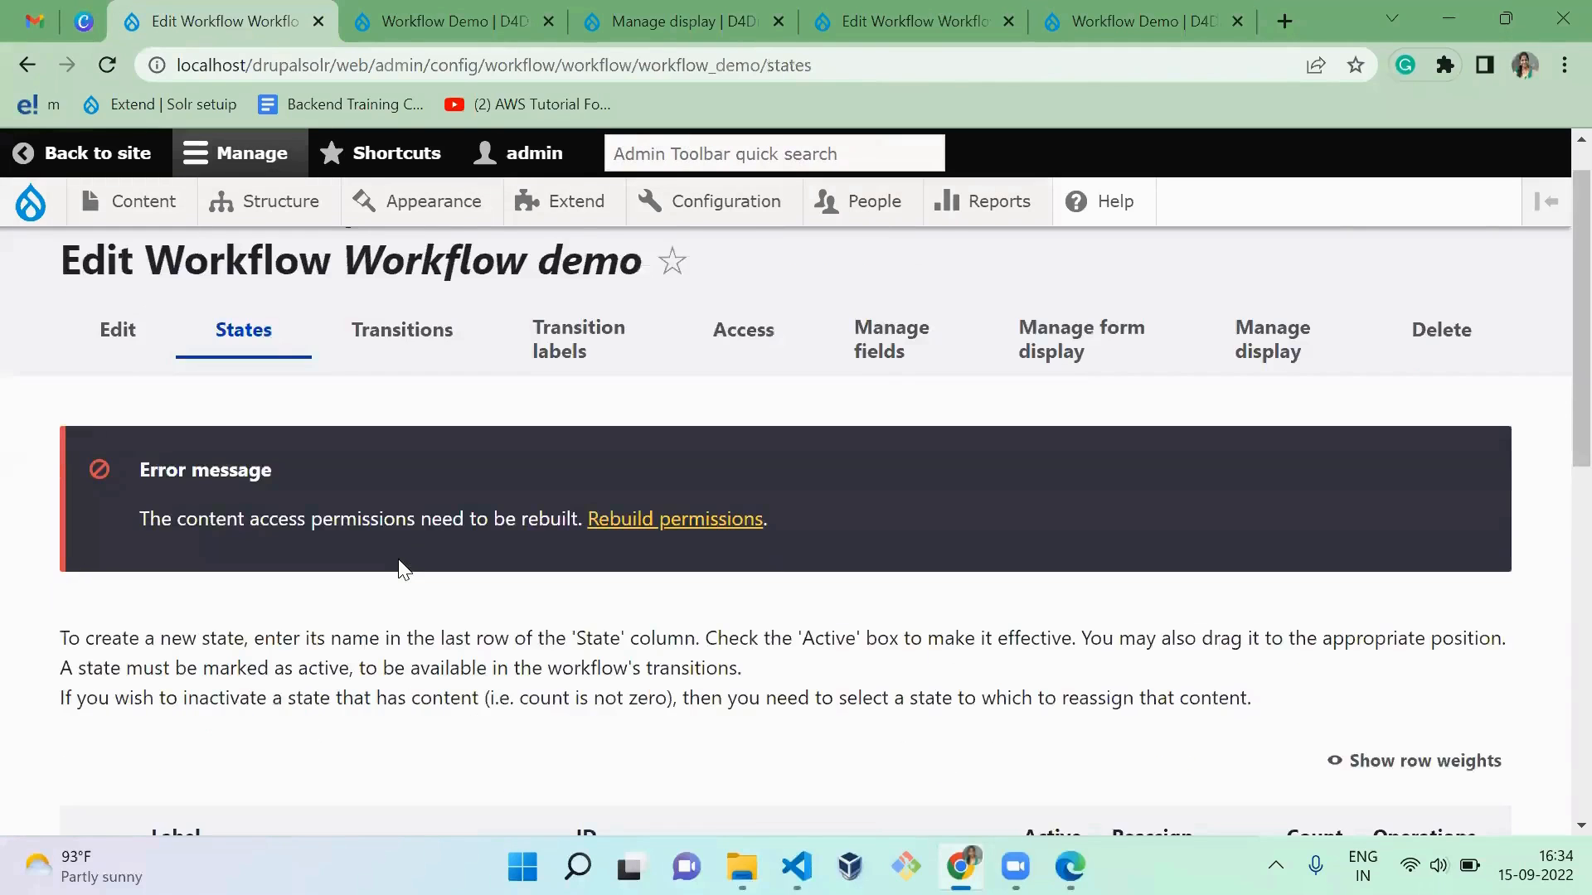
{"action": "scroll", "coordinate": [400, 561], "scroll_direction": "up", "scroll_amount": 1}
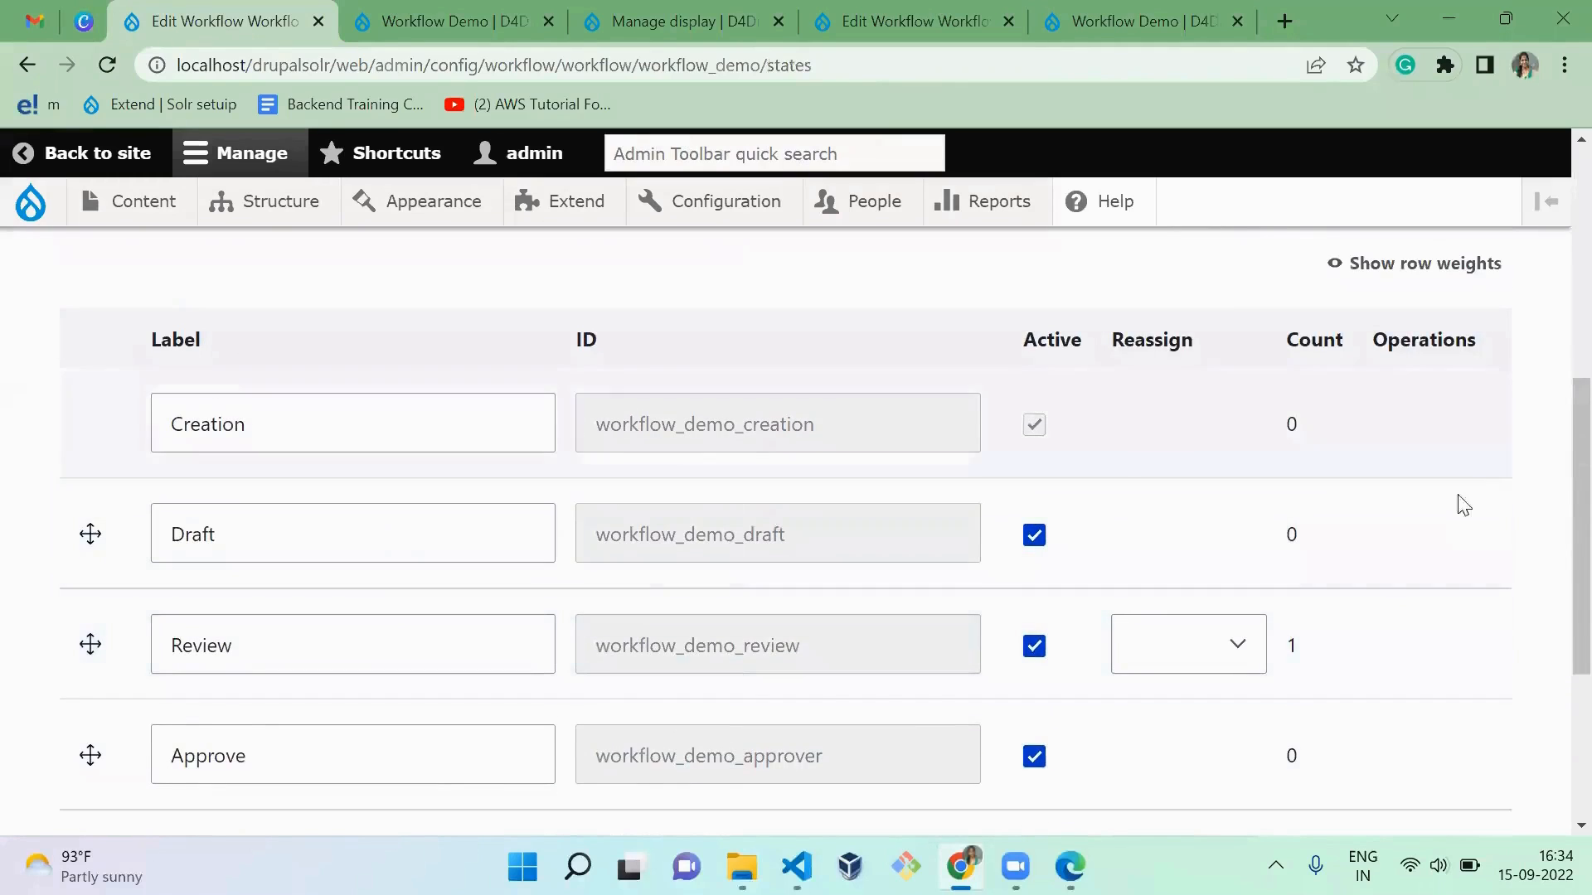
{"action": "scroll", "coordinate": [1556, 581], "scroll_direction": "down", "scroll_amount": 4}
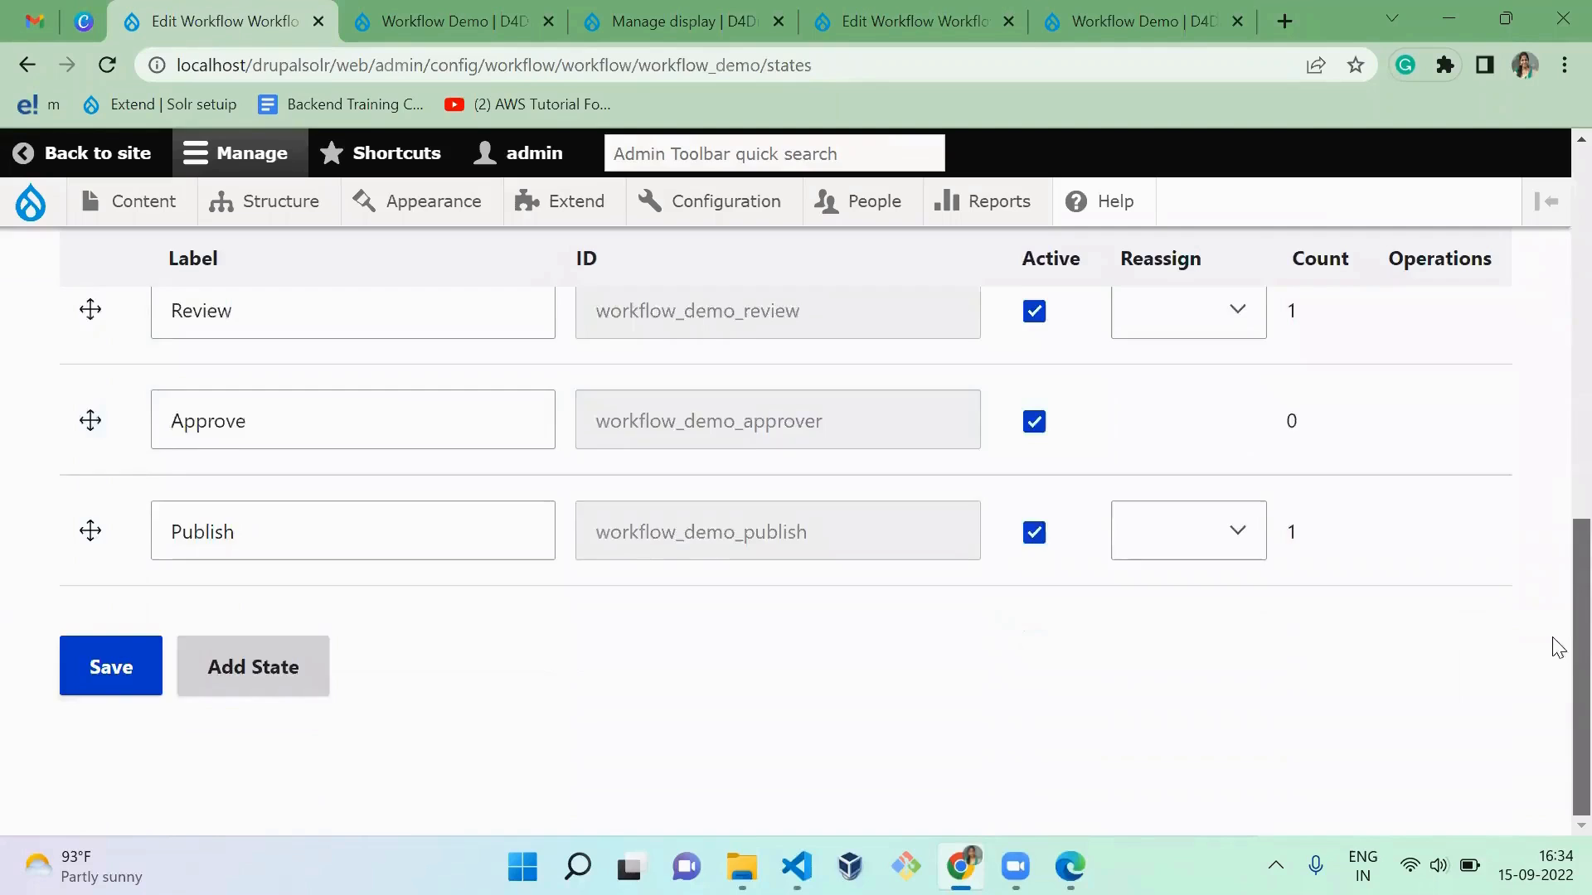
{"action": "scroll", "coordinate": [1553, 651], "scroll_direction": "up", "scroll_amount": 4}
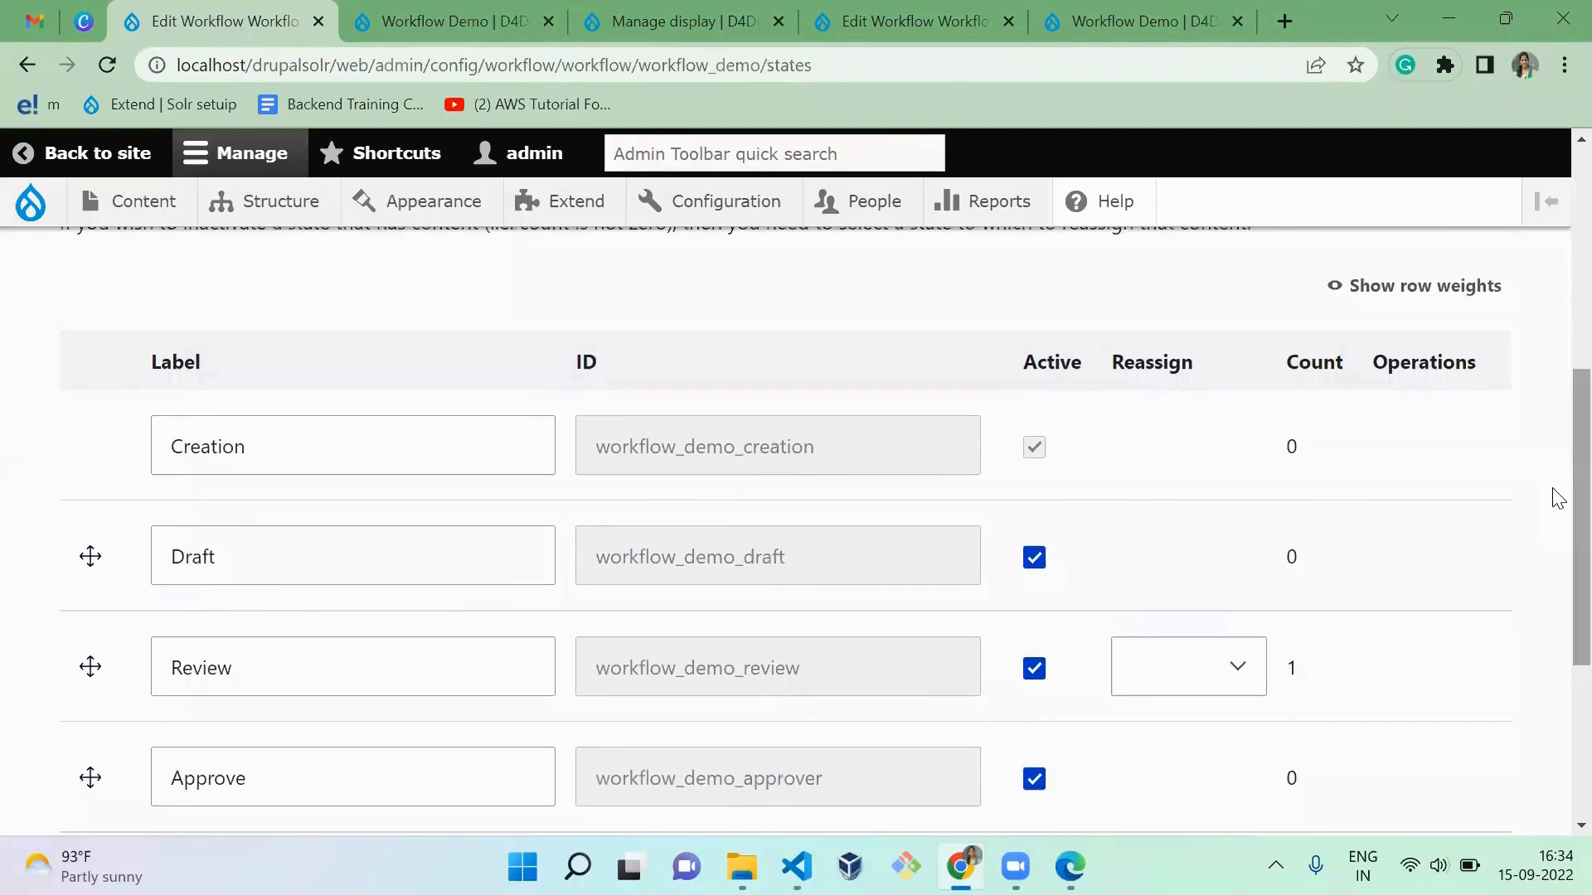
Step: Switch to Visual Studio Code and highlight the states URL and action on lines 6–7, then "revert the transition" on line 11
{"action": "key", "text": "alt+Tab"}
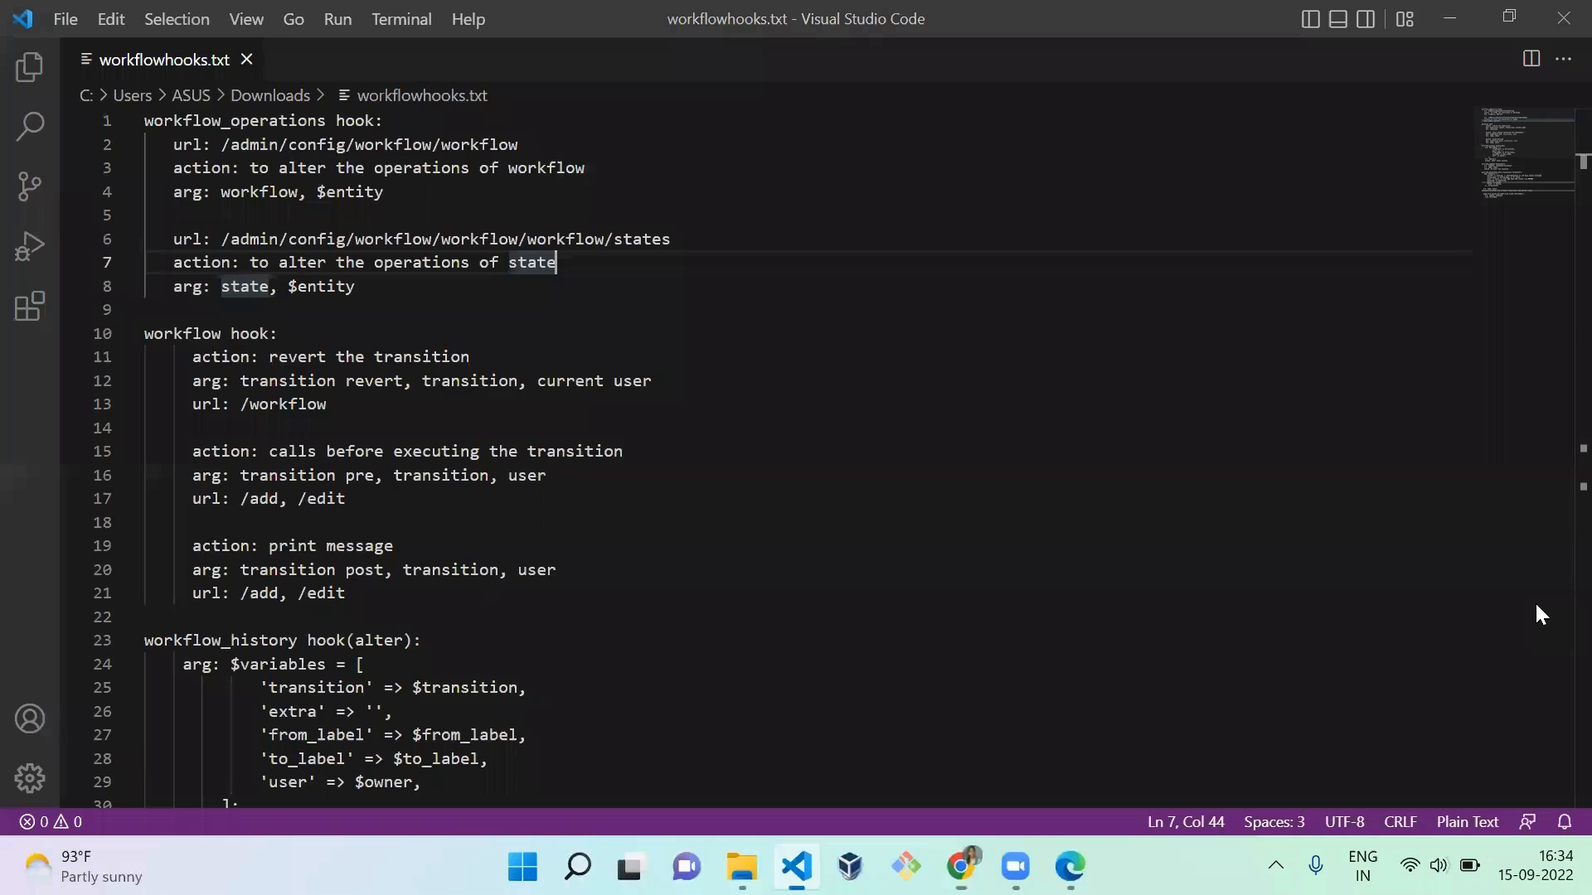
{"action": "left_click_drag", "start_coordinate": [374, 264], "coordinate": [182, 240]}
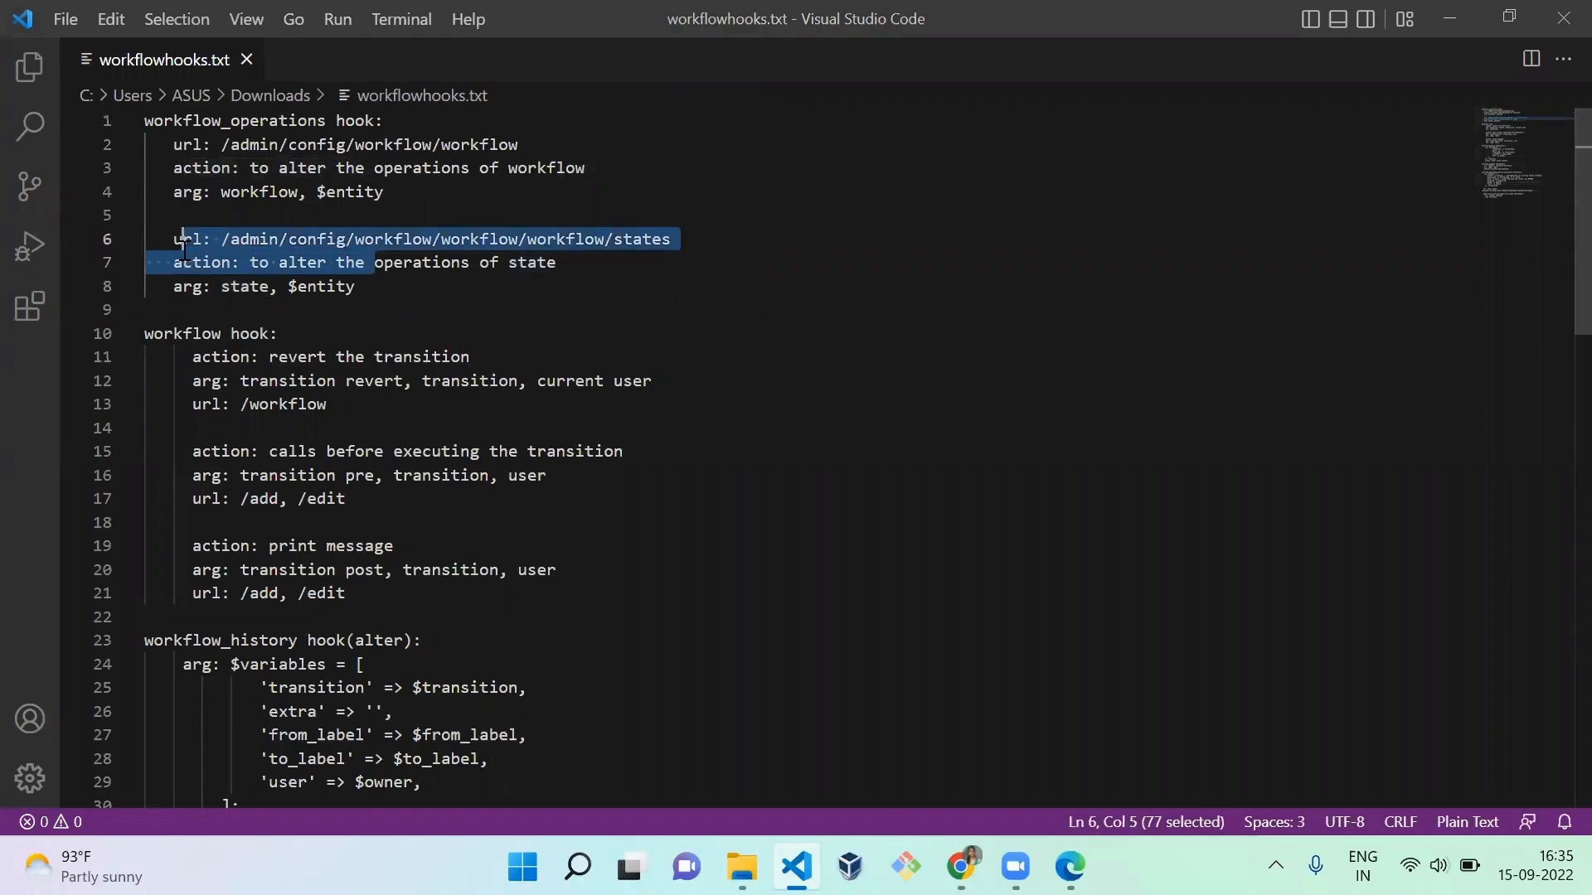
{"action": "left_click_drag", "start_coordinate": [470, 358], "coordinate": [268, 358]}
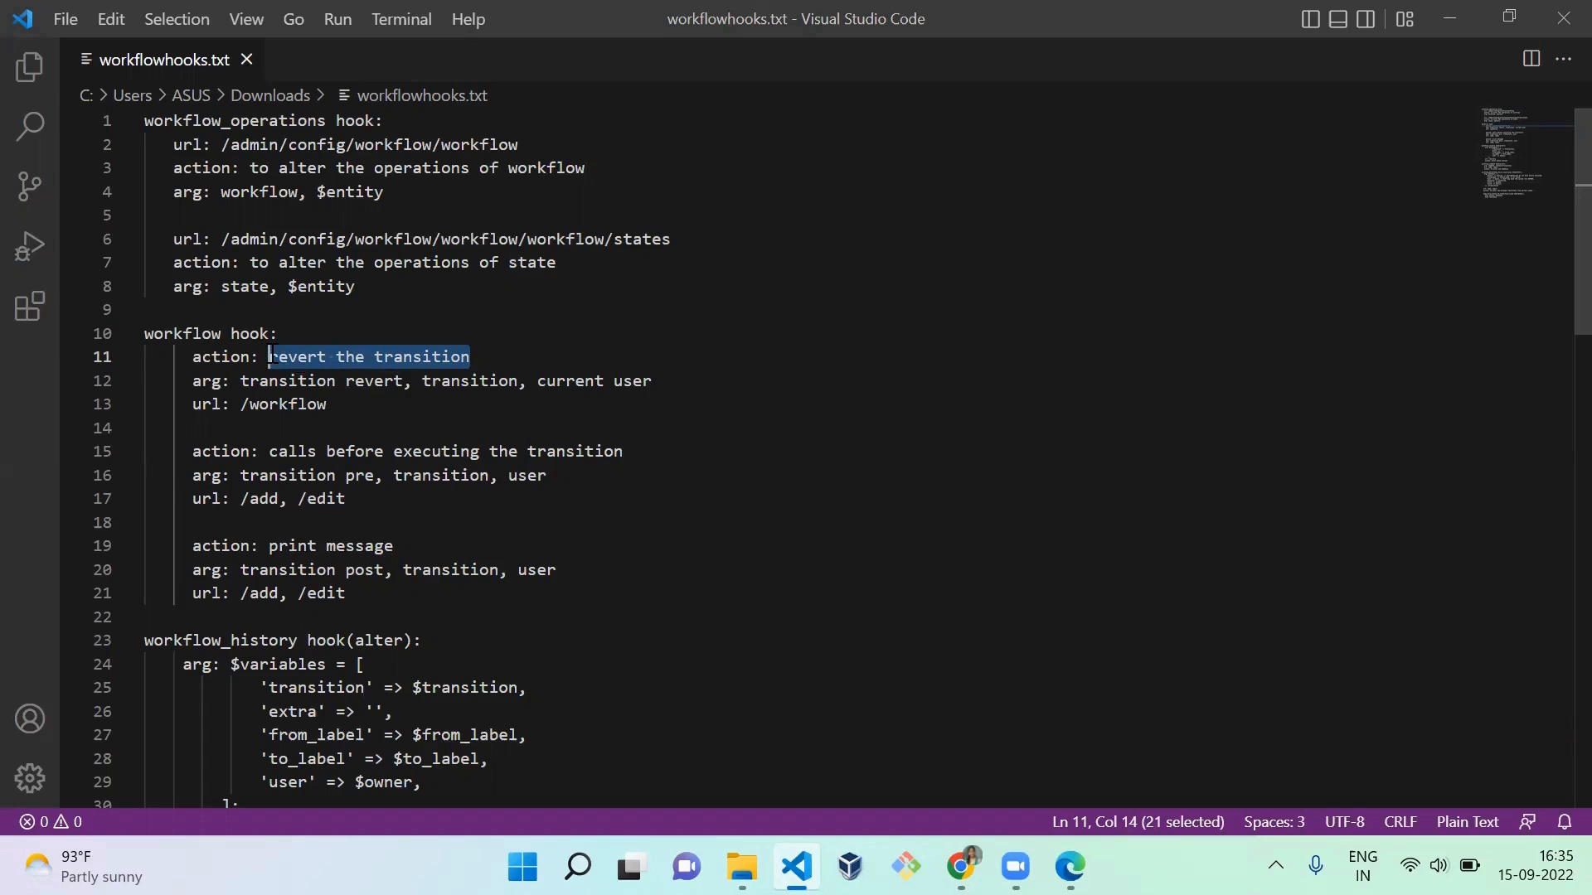
Step: Switch to Chrome, go to the site's content list, and open the "Workflow Demo" article for editing
{"action": "key", "text": "alt+Tab"}
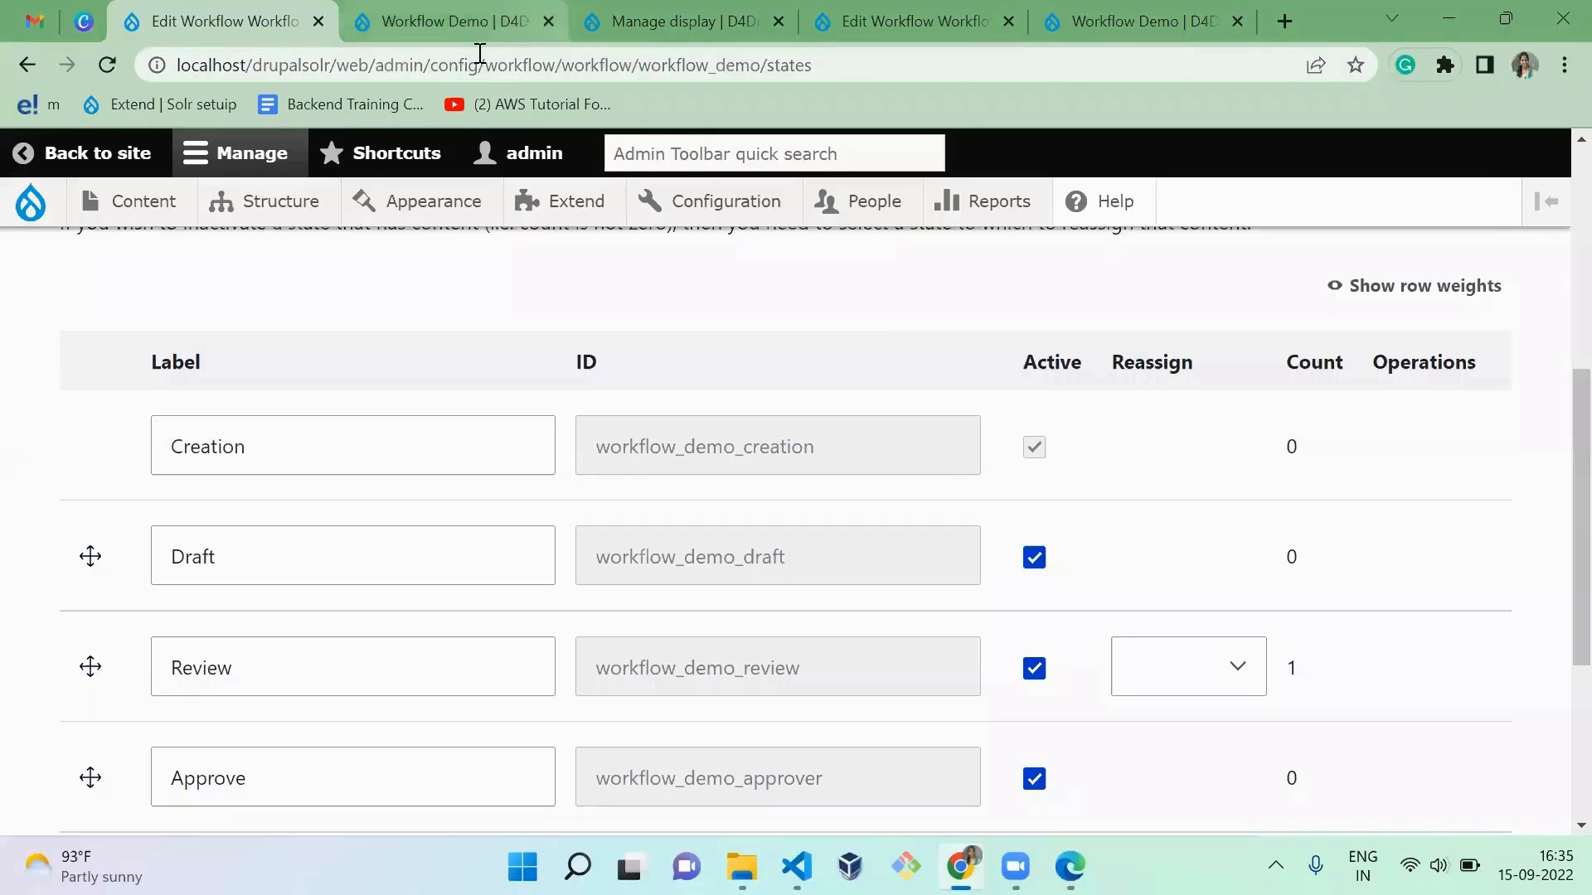
{"action": "key", "text": "ctrl+Tab"}
{"action": "key", "text": "ctrl+Tab"}
{"action": "key", "text": "ctrl+Tab"}
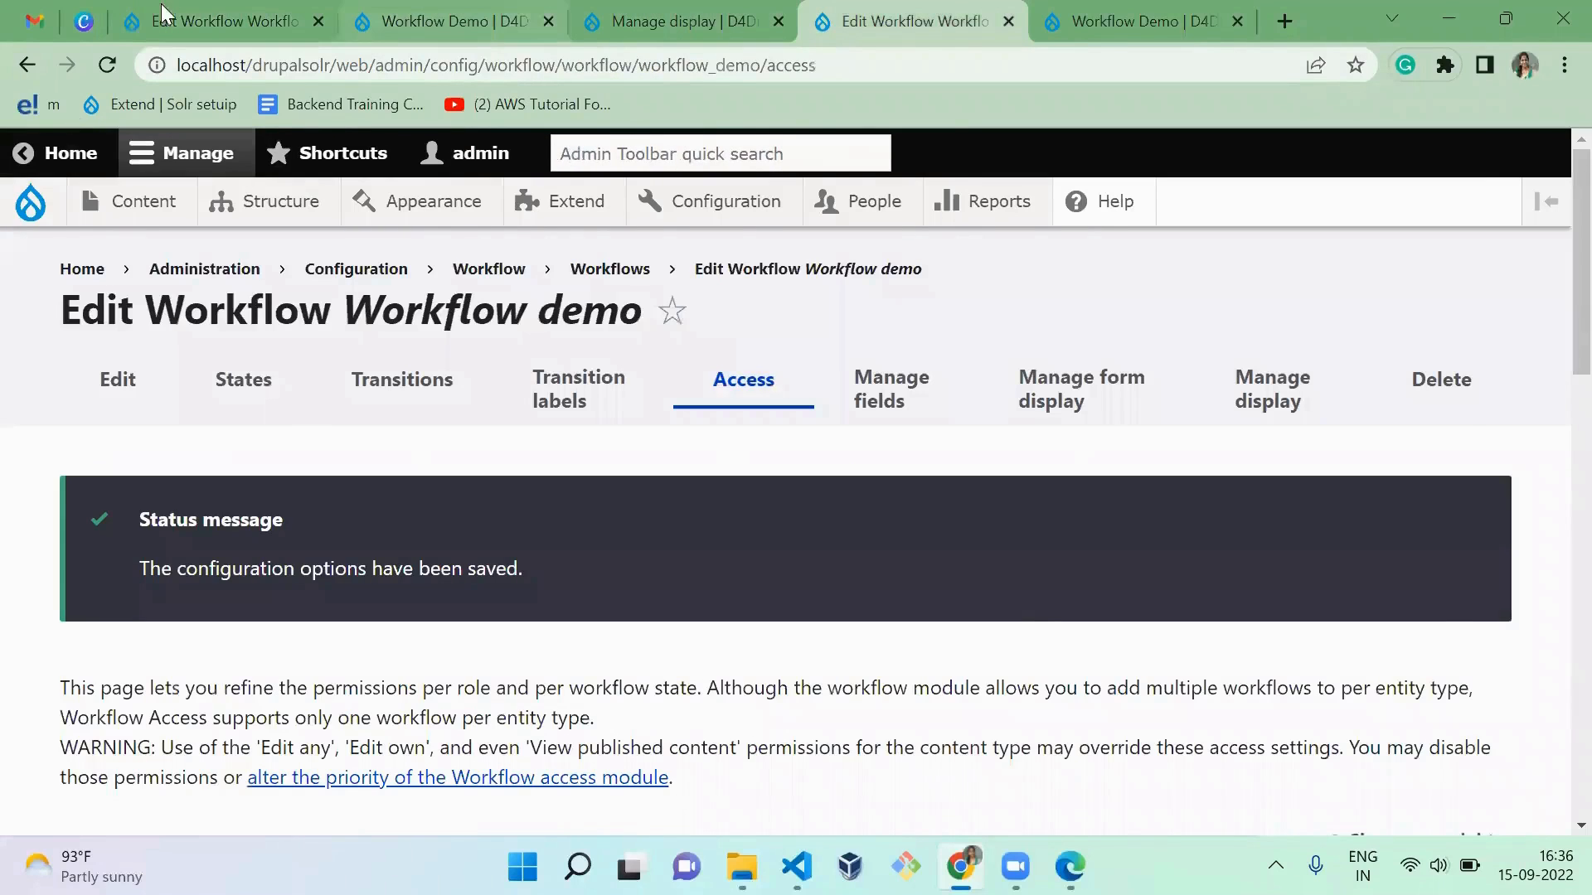
{"action": "left_click", "coordinate": [164, 13]}
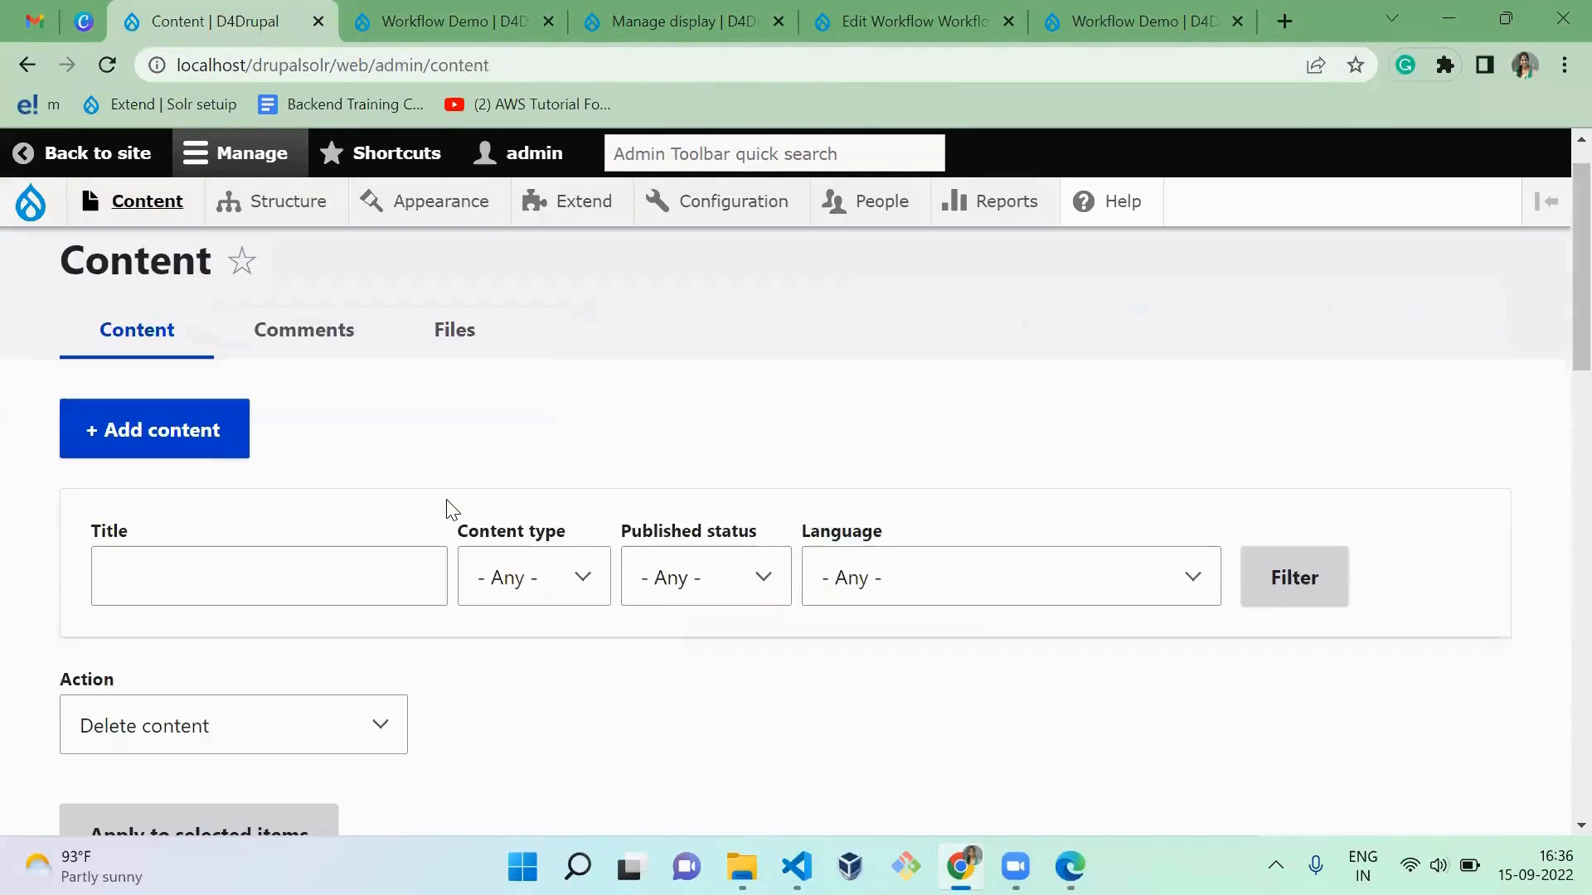
{"action": "scroll", "coordinate": [448, 504], "scroll_direction": "down", "scroll_amount": 5}
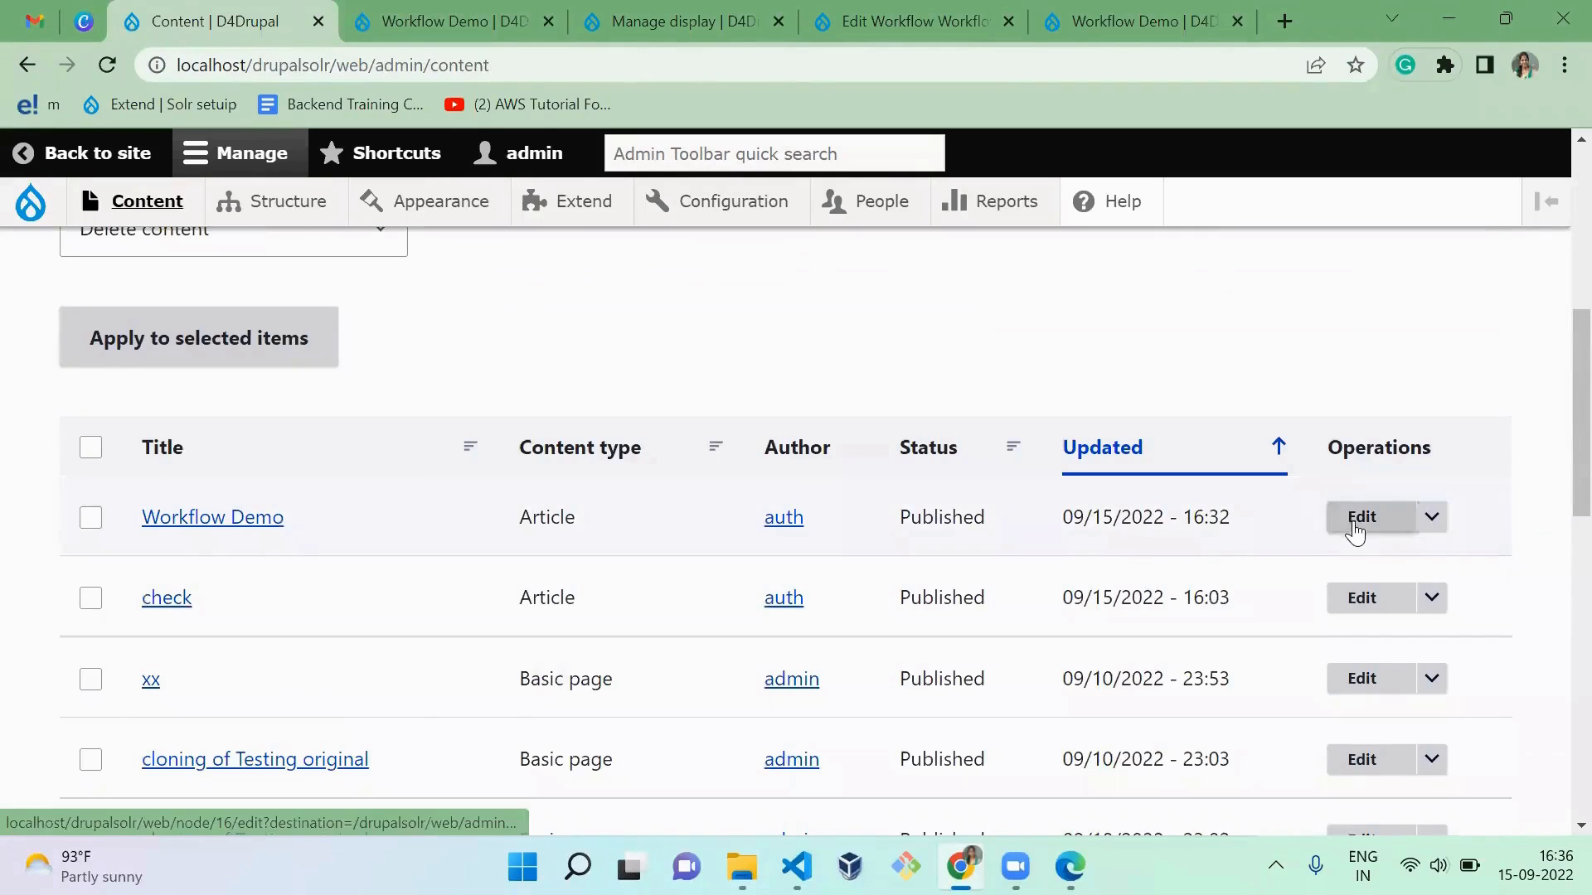
{"action": "left_click", "coordinate": [1359, 522]}
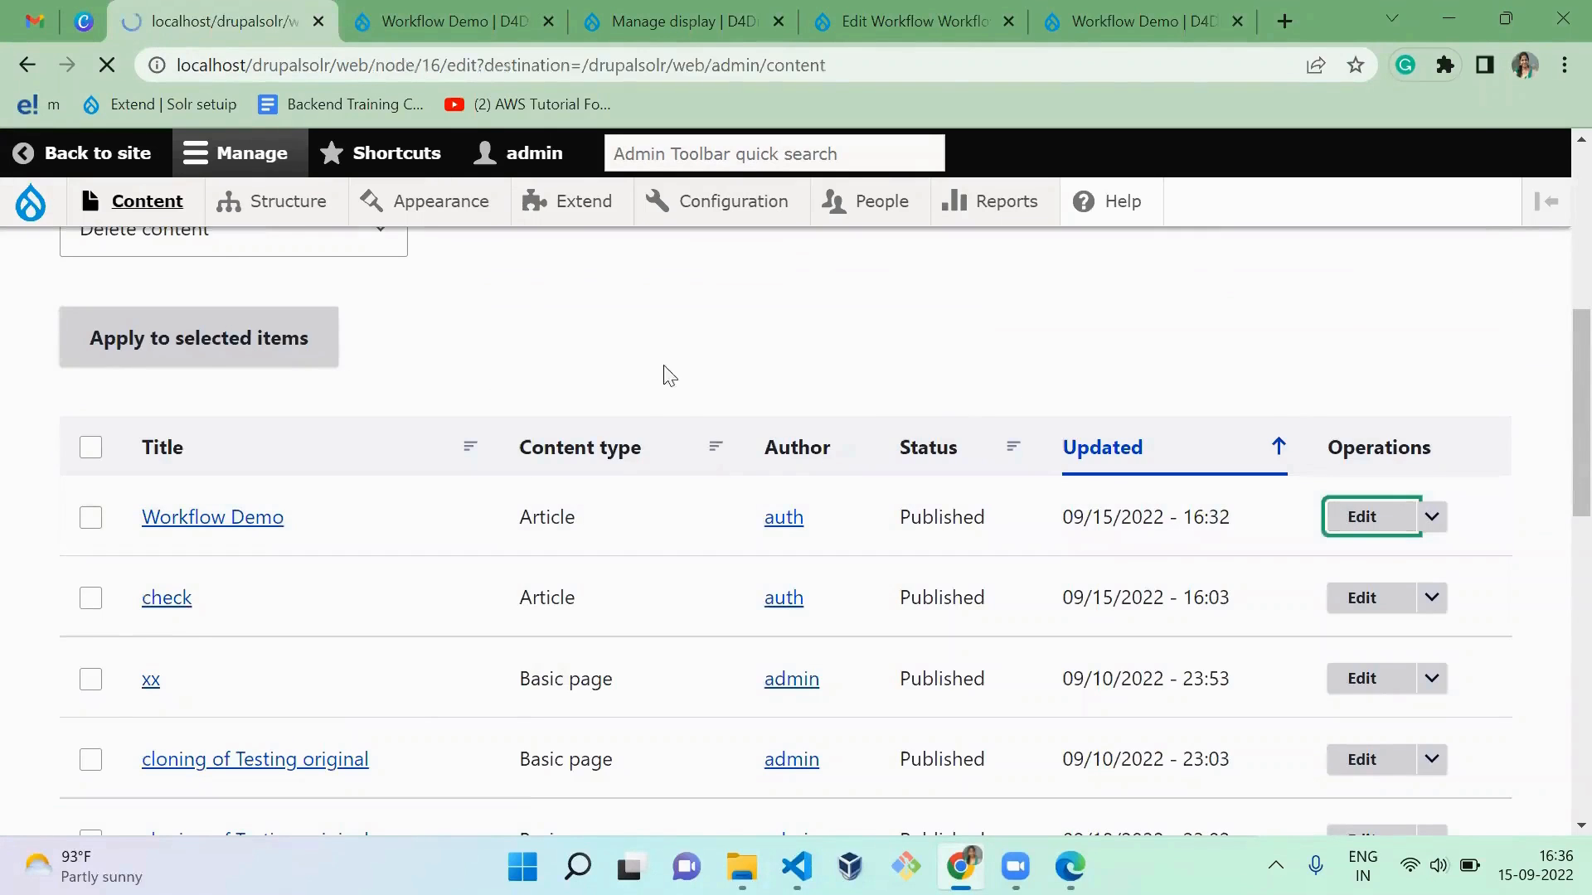
Step: Open the article's workflow history and show the extra operations of the 16:29 Publish-to-Draft transition
{"action": "left_click", "coordinate": [843, 384]}
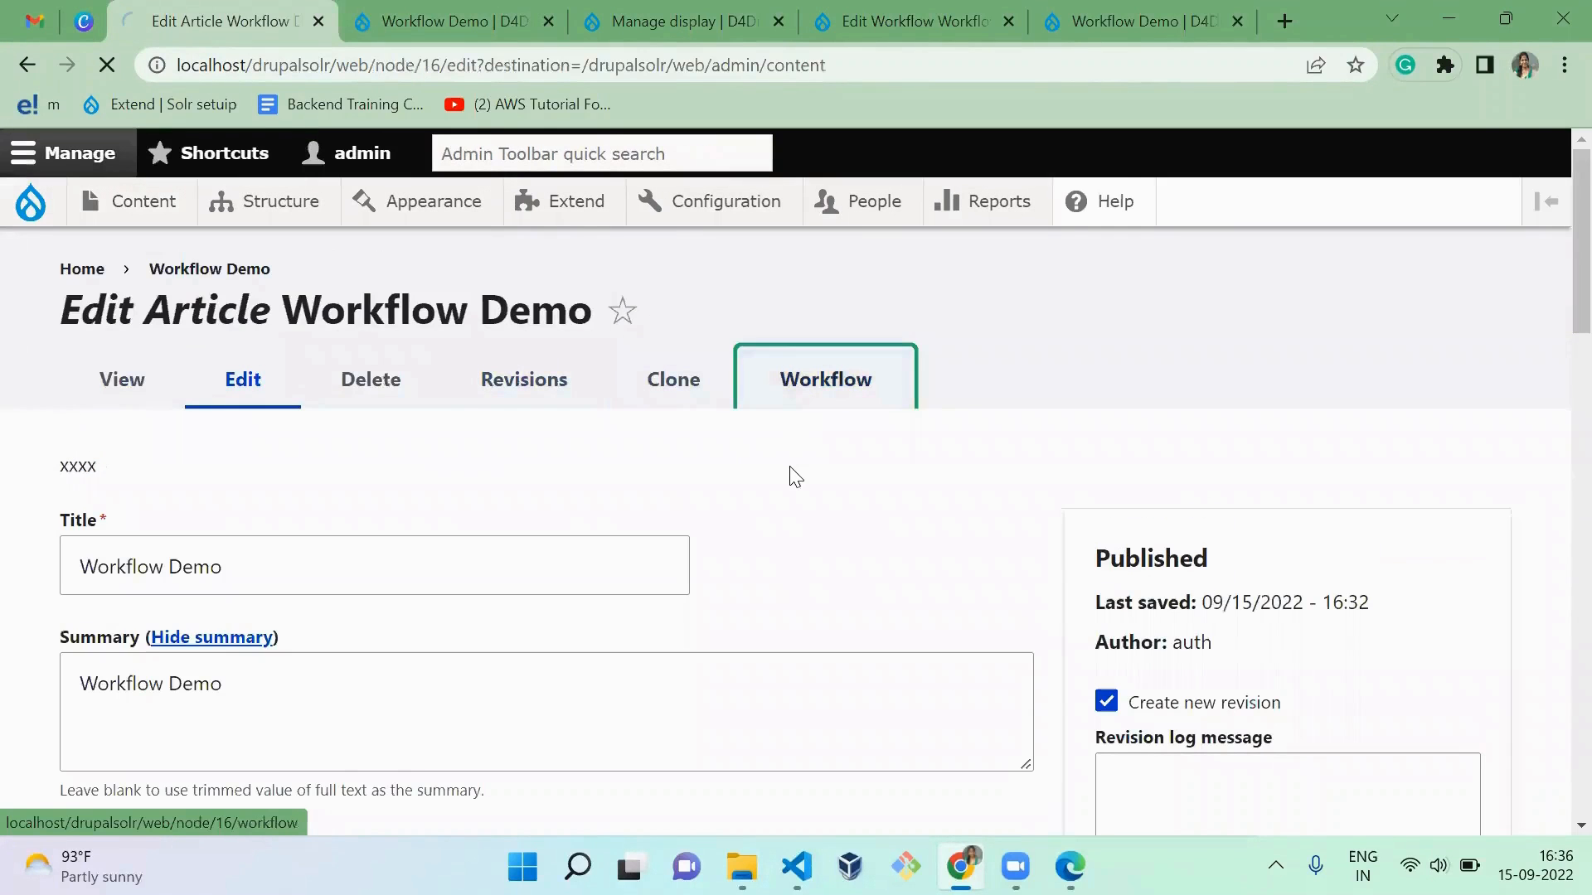
{"action": "scroll", "coordinate": [794, 477], "scroll_direction": "down", "scroll_amount": 12}
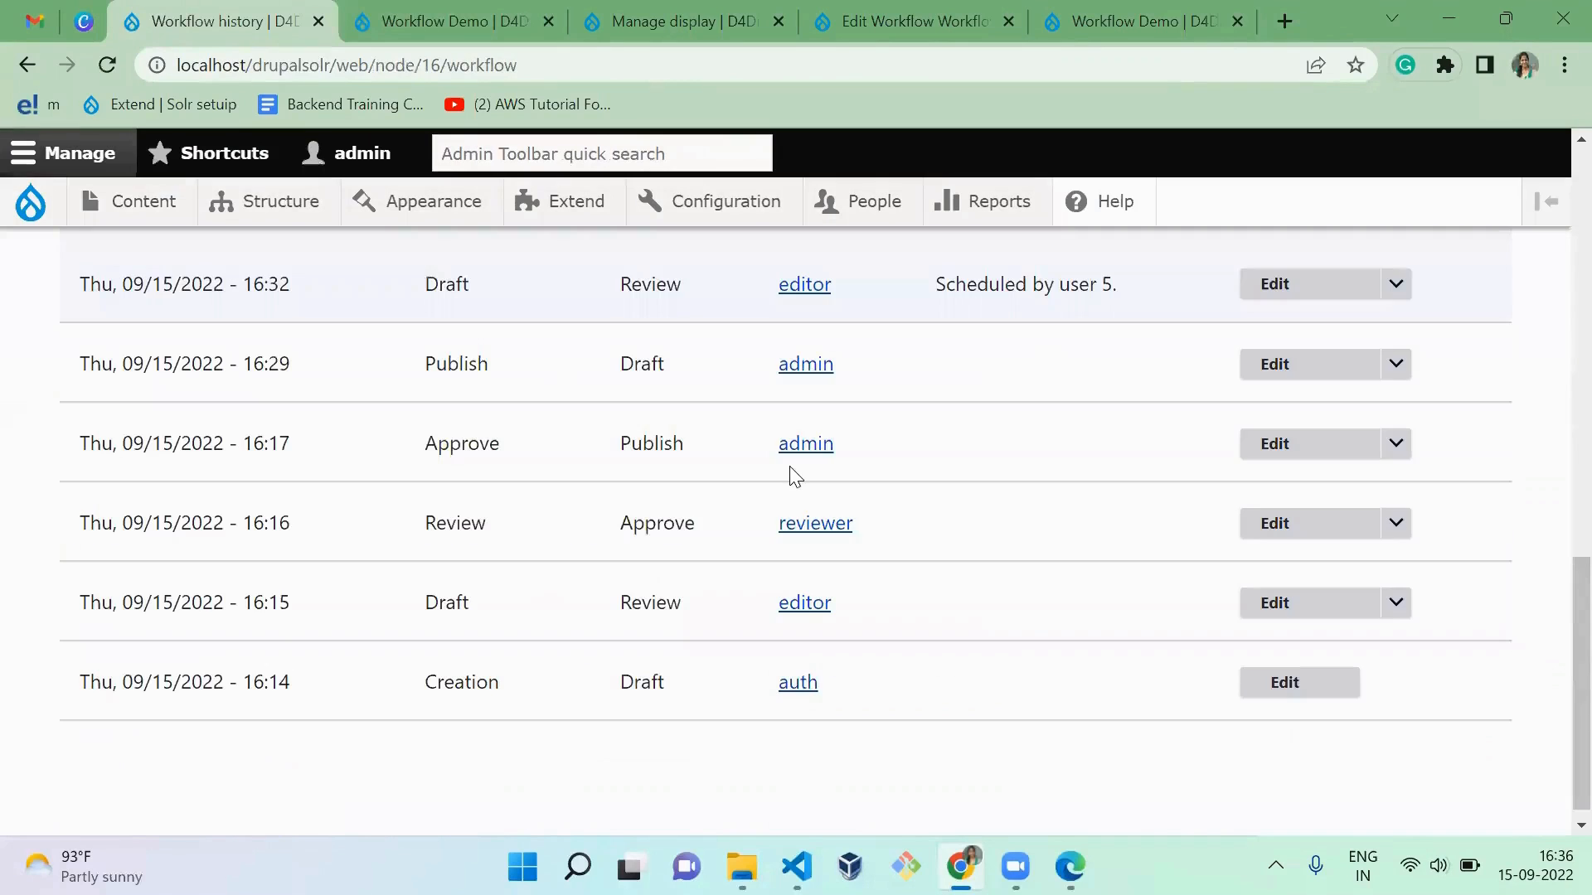
{"action": "left_click", "coordinate": [1396, 364]}
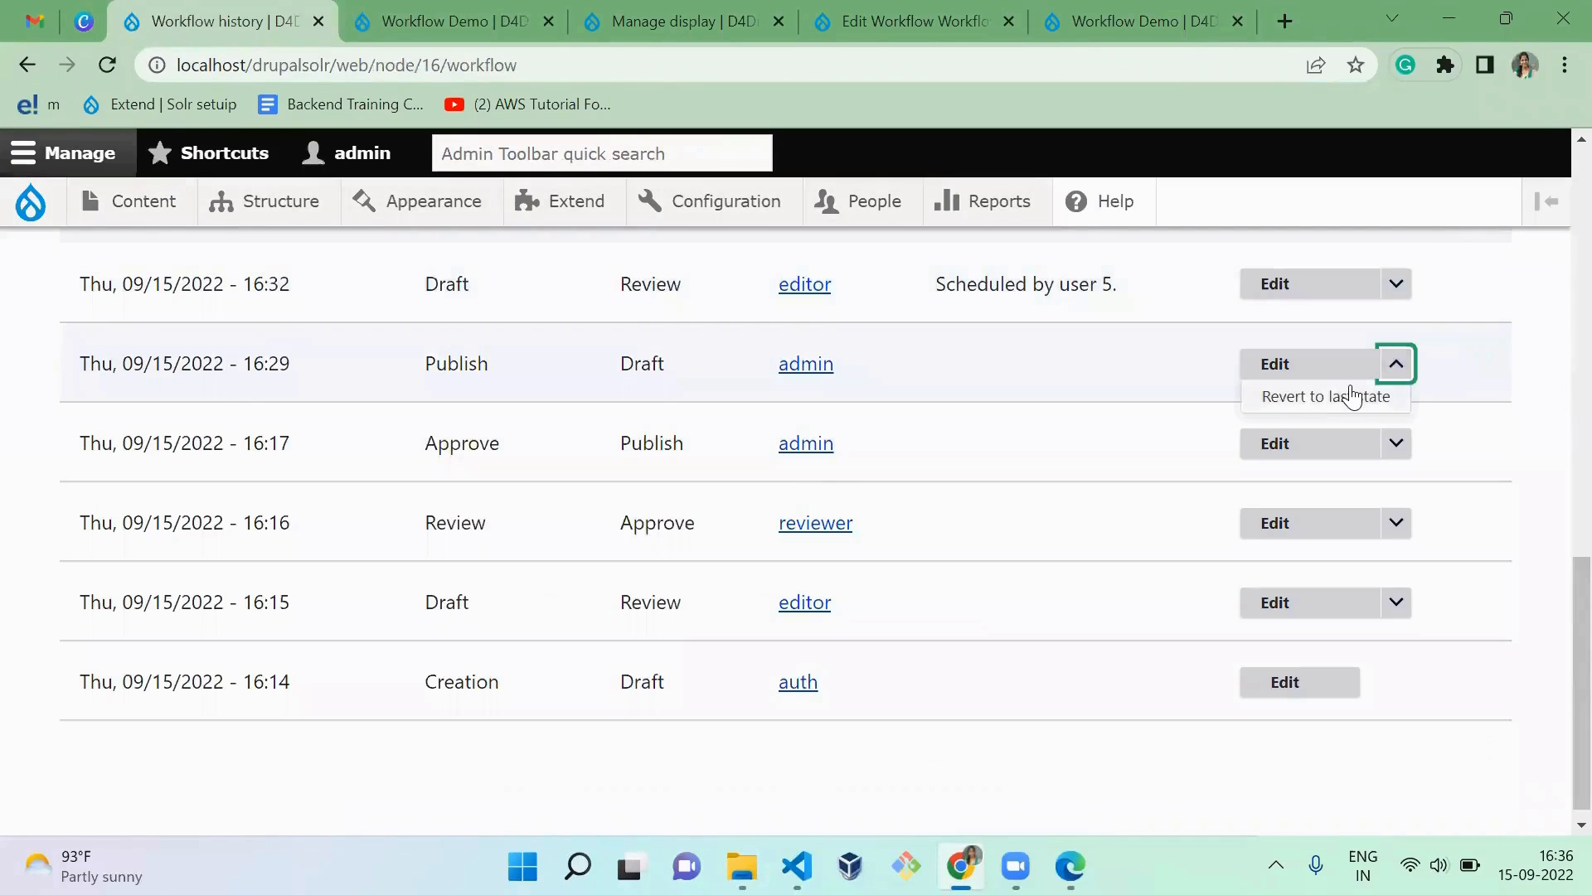
Step: Switch to Visual Studio Code and highlight the pre-transition action and argument, then the "transition post" argument words on line 20
{"action": "key", "text": "alt+Tab"}
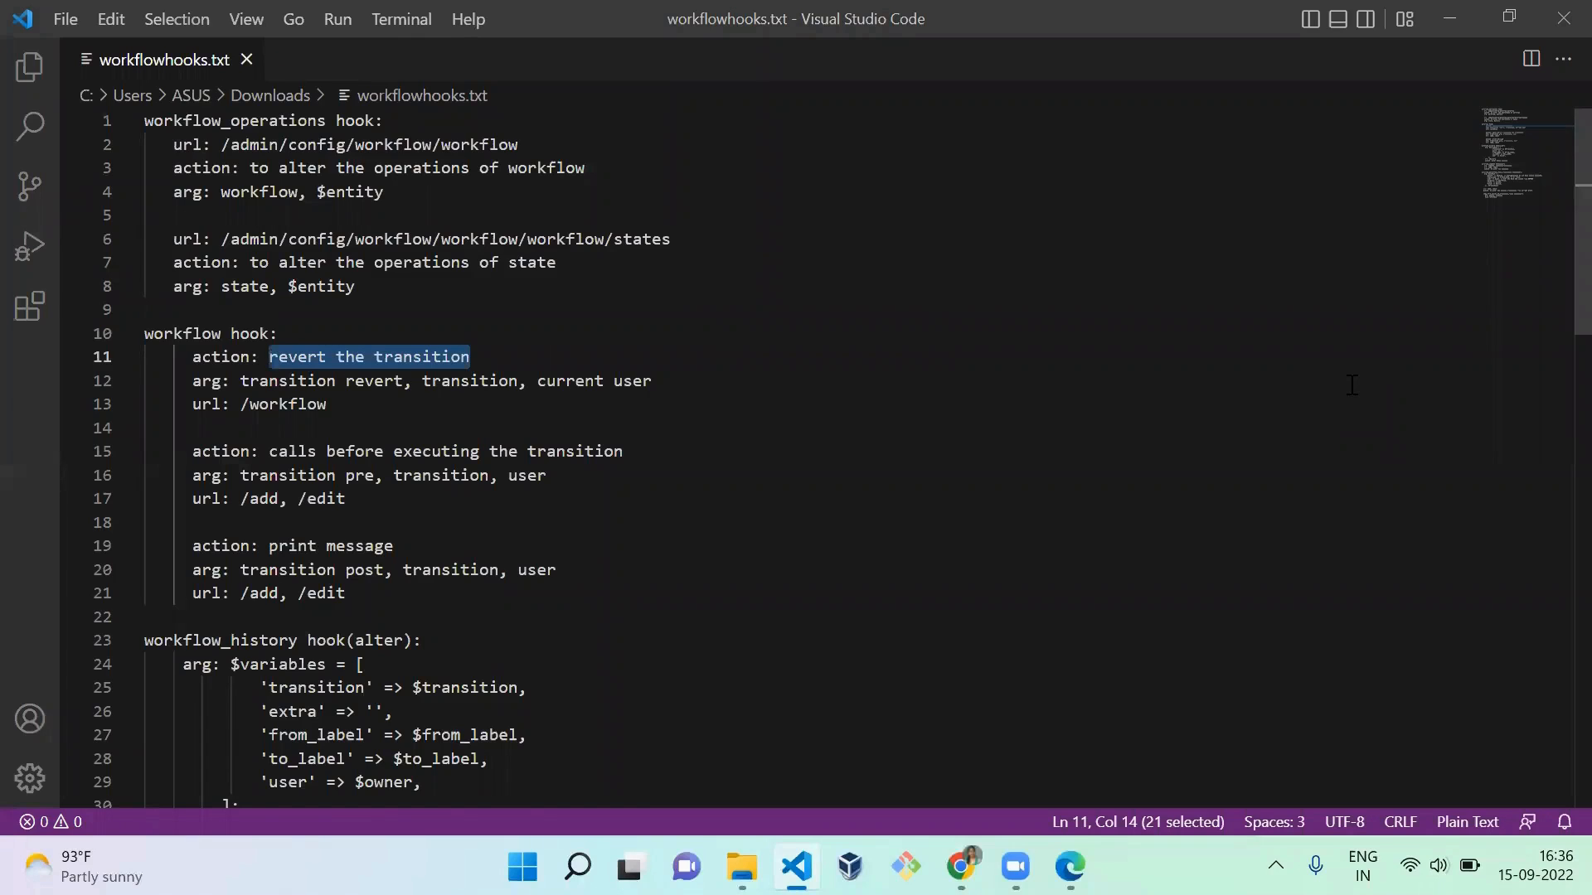
{"action": "left_click_drag", "start_coordinate": [450, 451], "coordinate": [605, 451]}
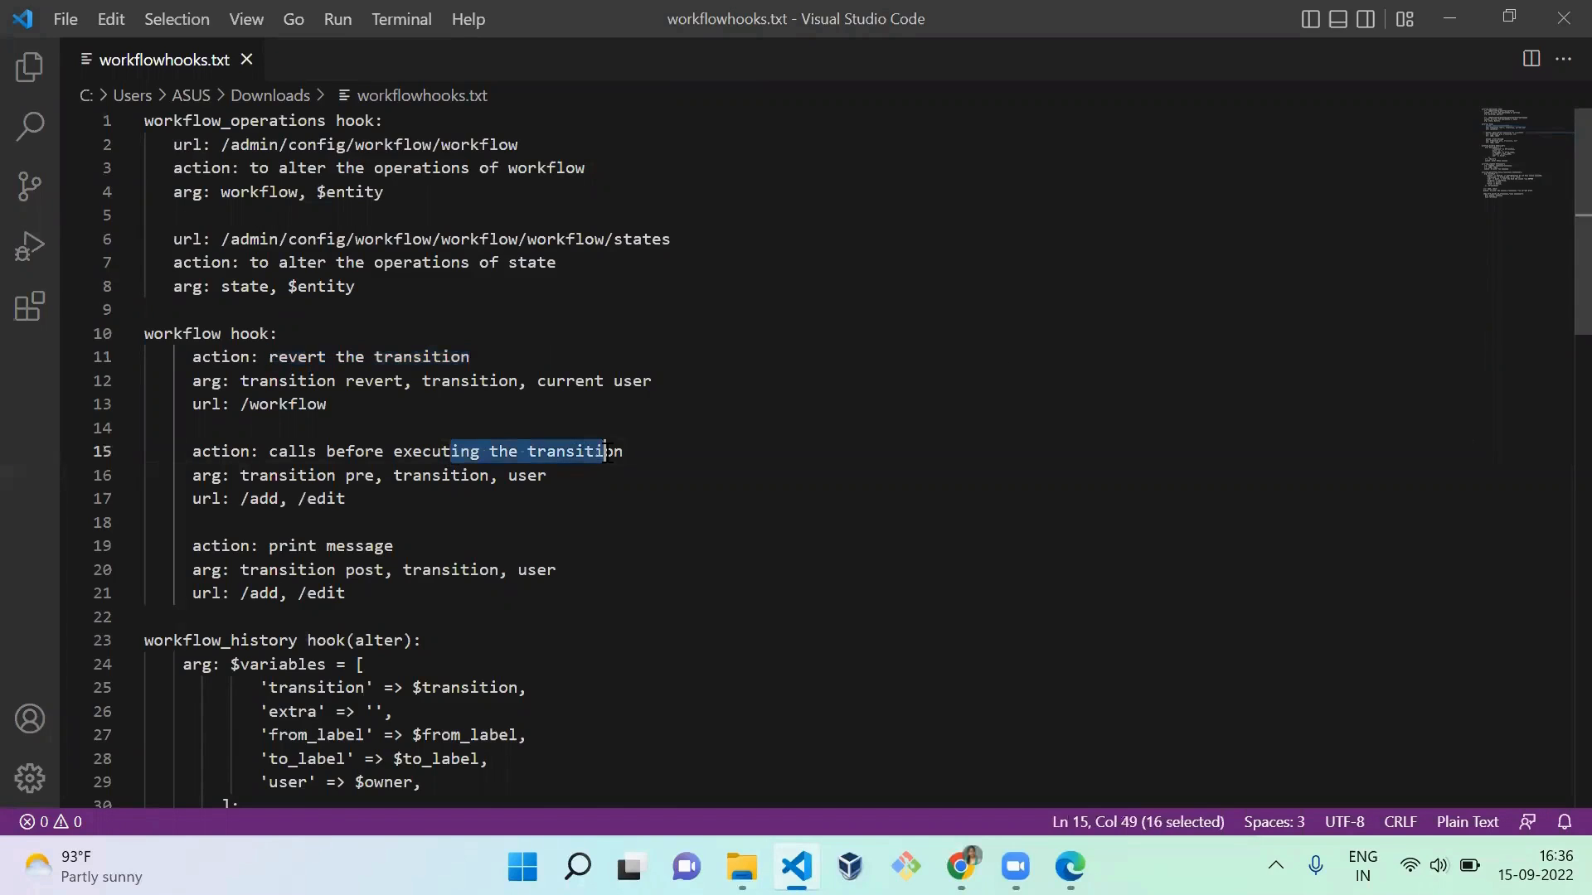
{"action": "left_click_drag", "start_coordinate": [382, 475], "coordinate": [259, 476]}
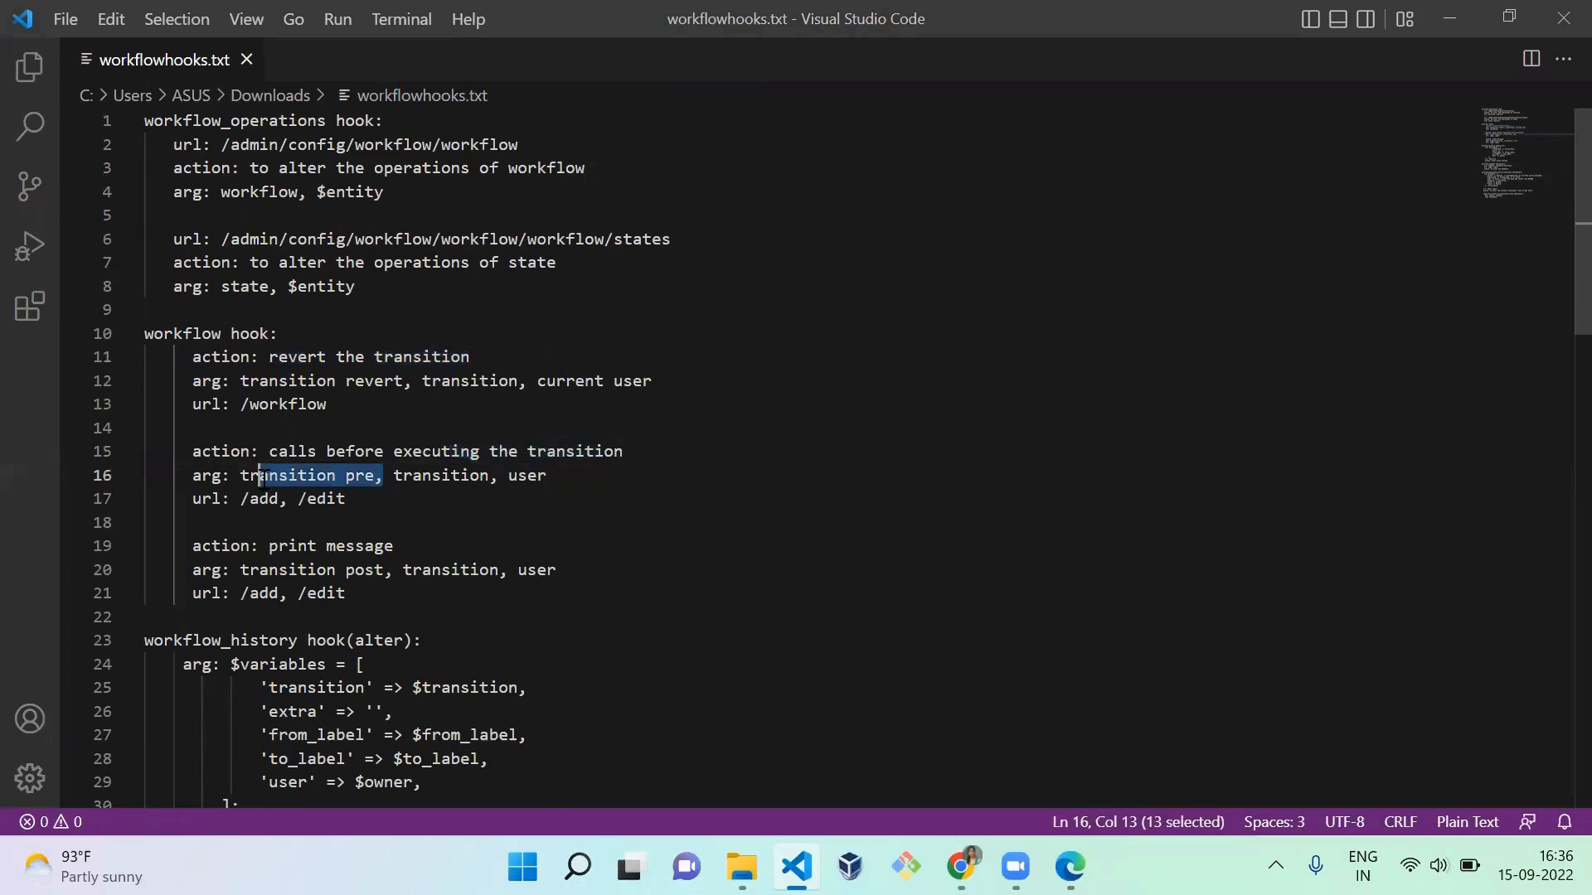
{"action": "left_click", "coordinate": [386, 571]}
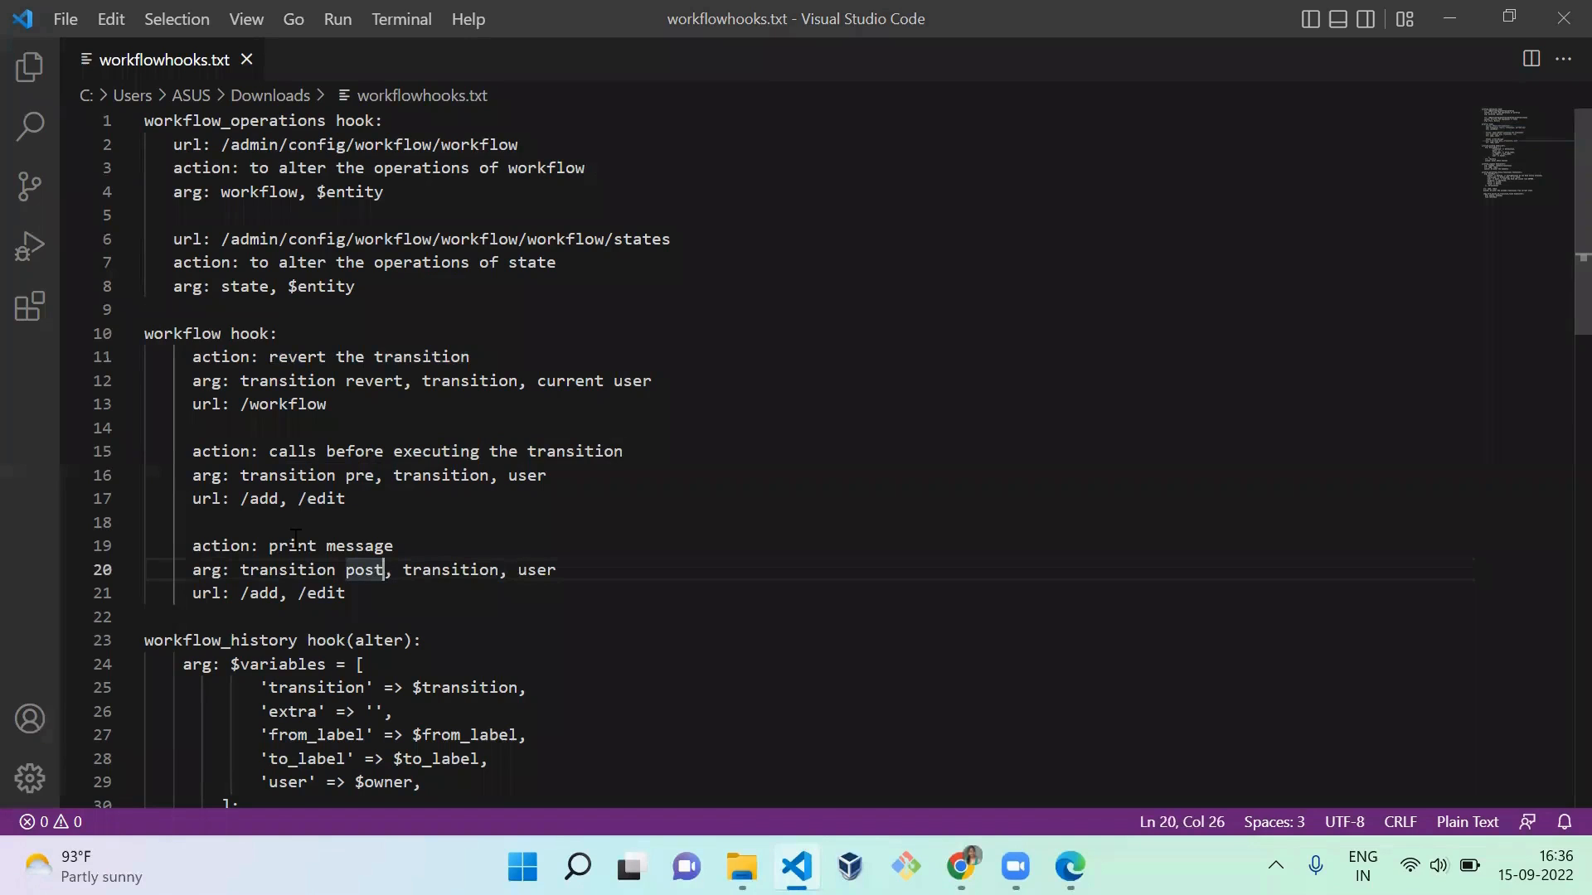
{"action": "left_click_drag", "start_coordinate": [386, 572], "coordinate": [347, 572]}
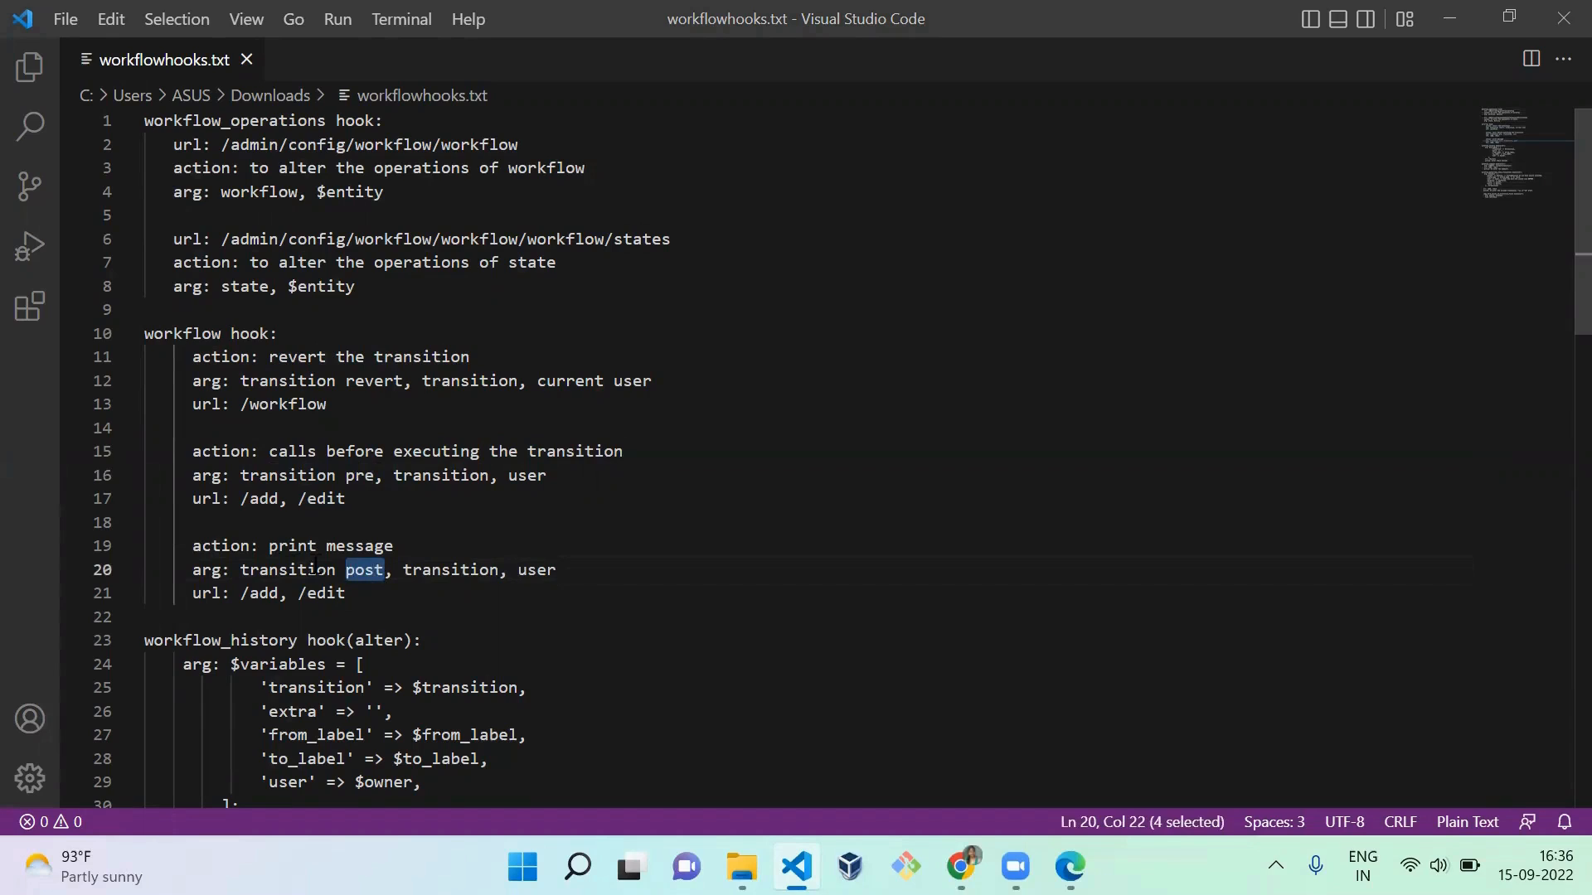
{"action": "double_click", "coordinate": [323, 570]}
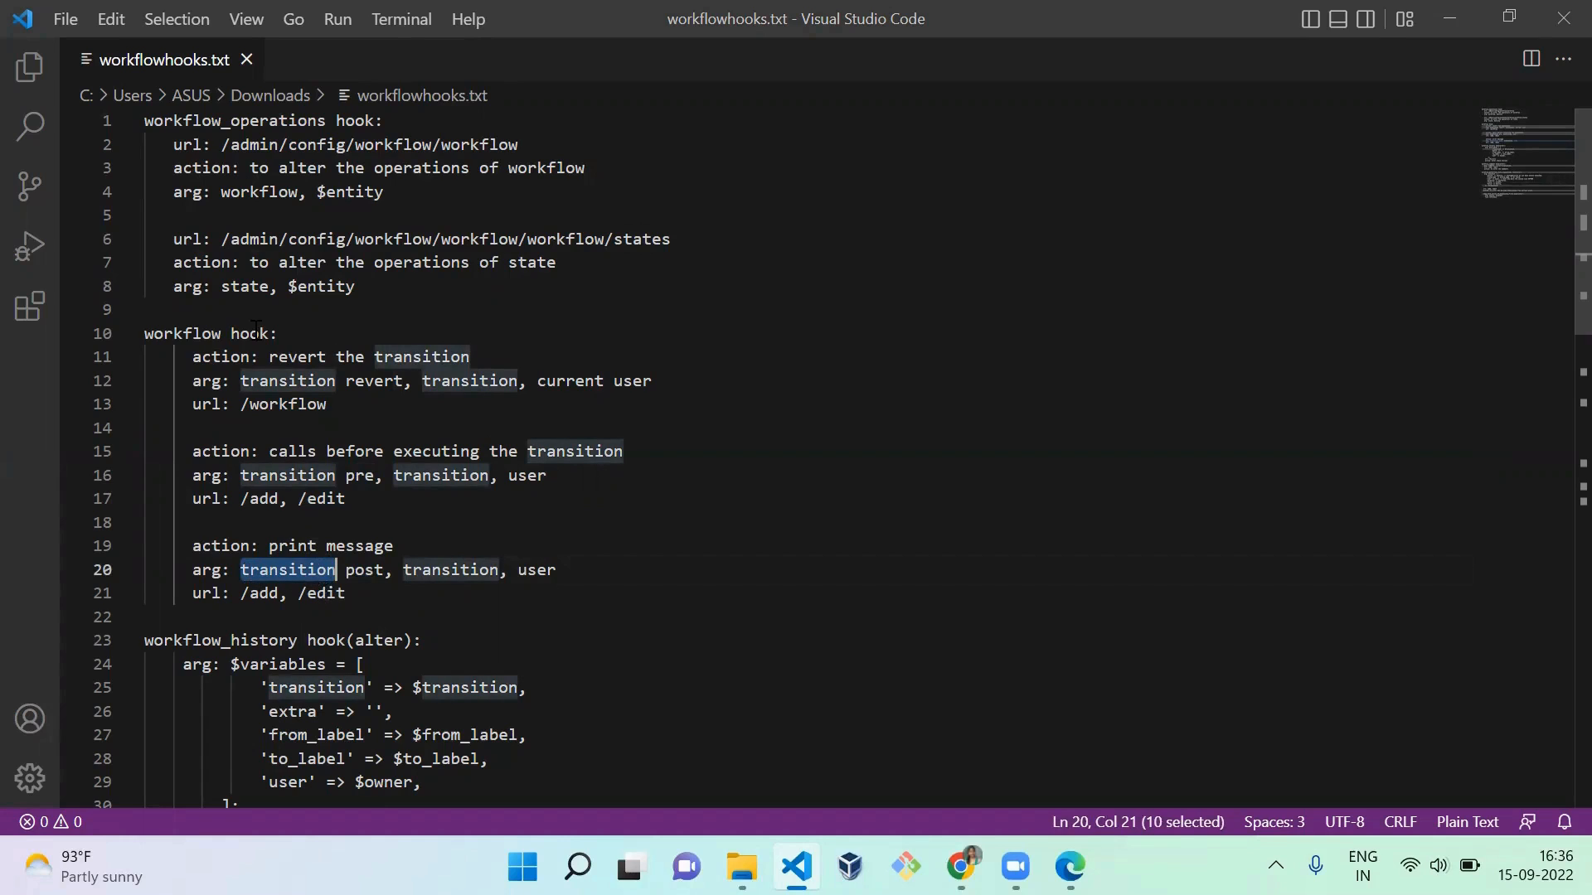
Step: Add the parameter list "($op, $transi, $user)" after "workflow hook:" on line 10
{"action": "left_click", "coordinate": [311, 333]}
{"action": "type", "text": "($op"}
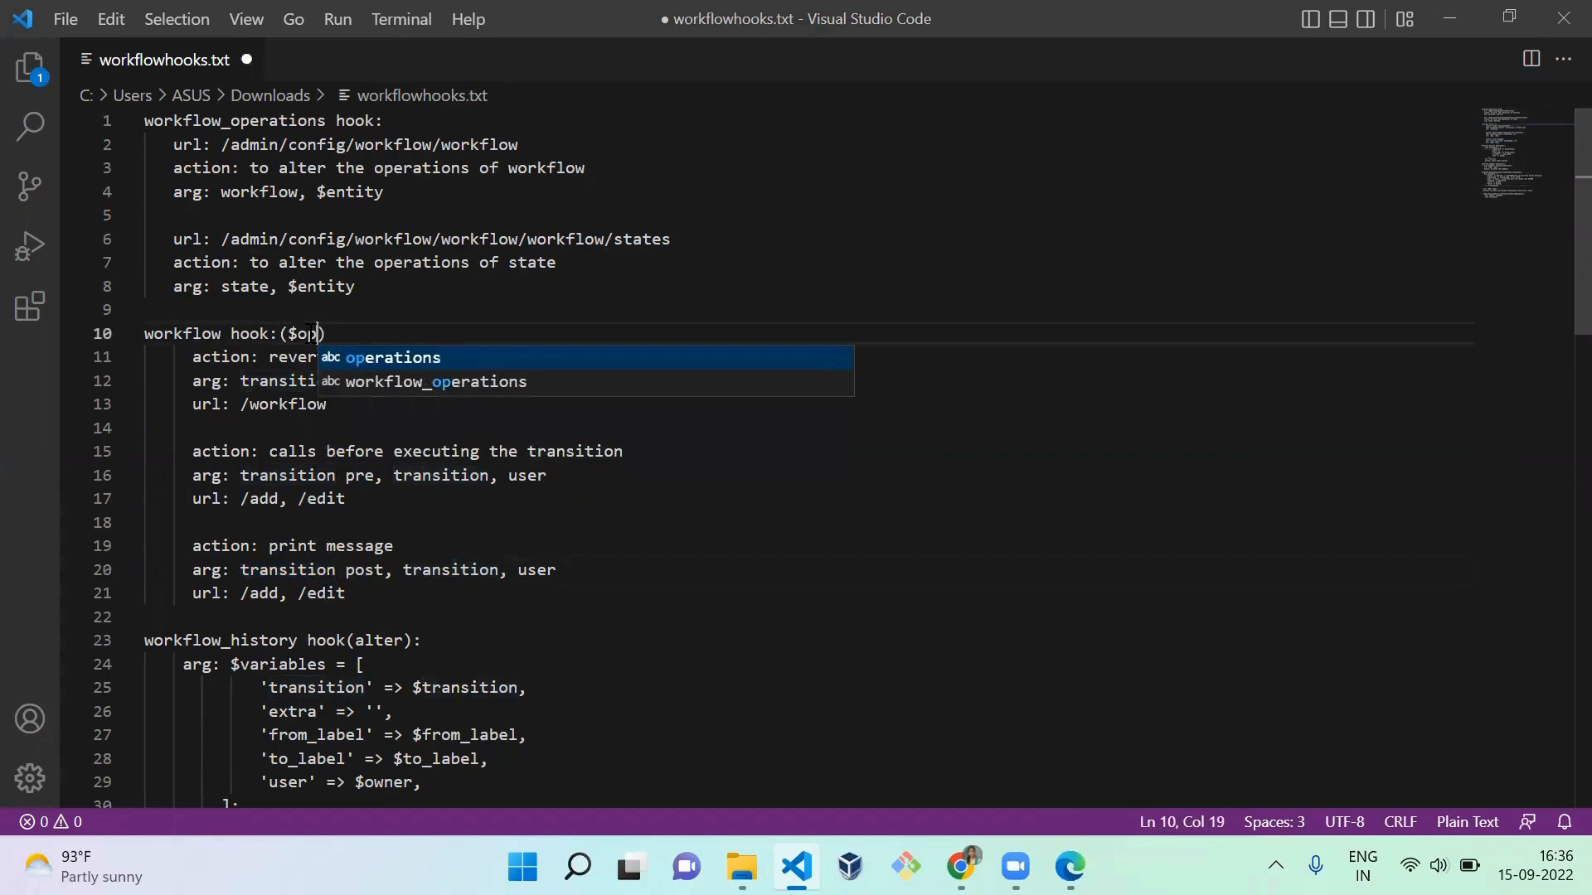
{"action": "type", "text": ", $transi"}
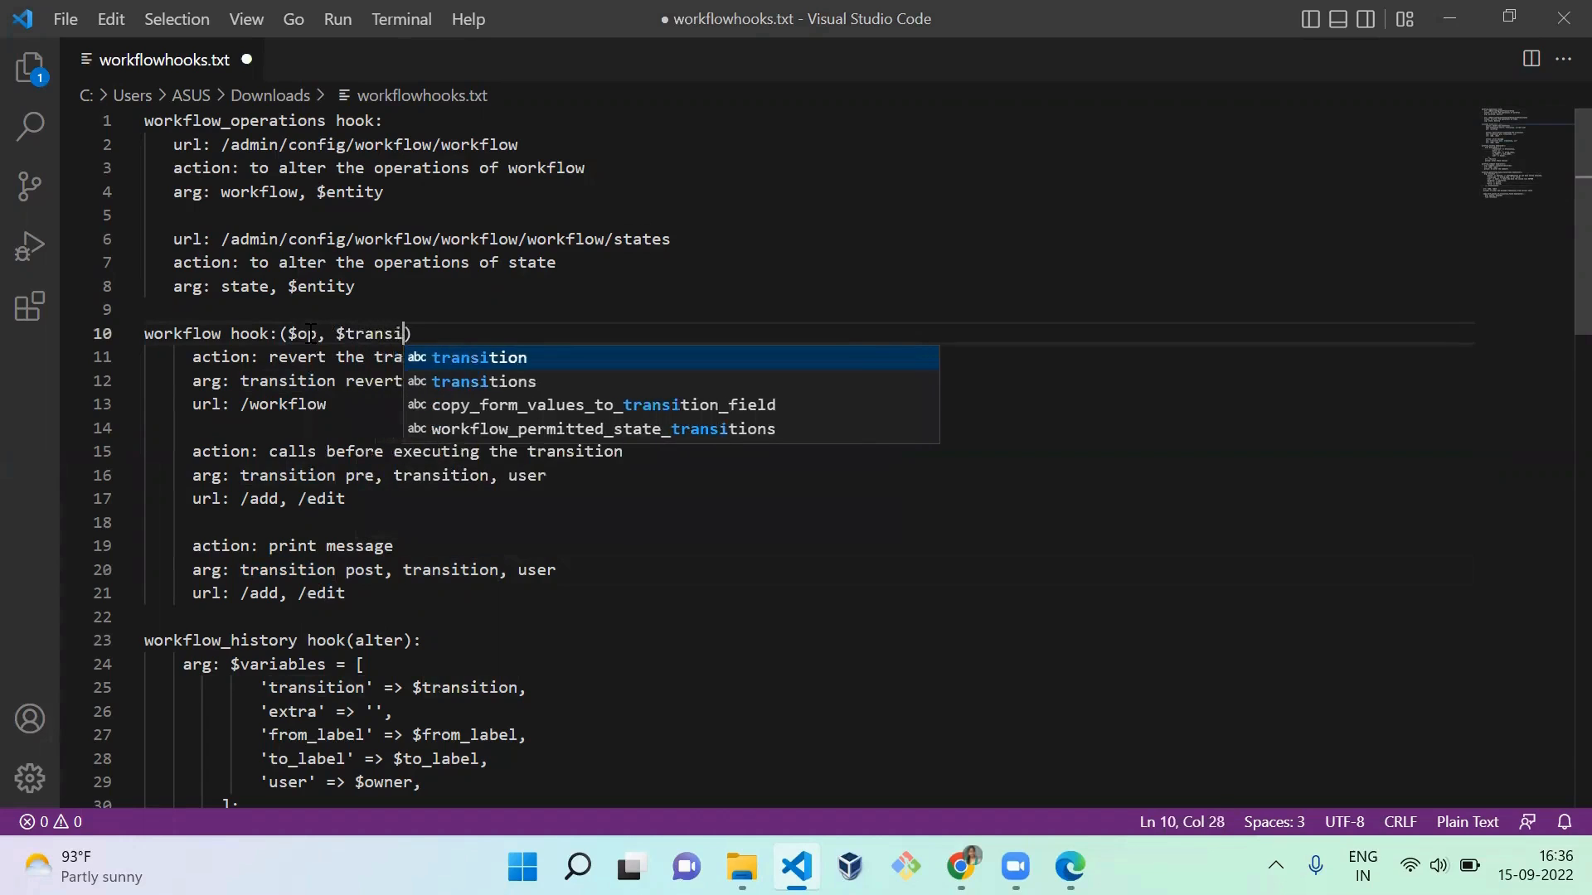
{"action": "type", "text": ", $user"}
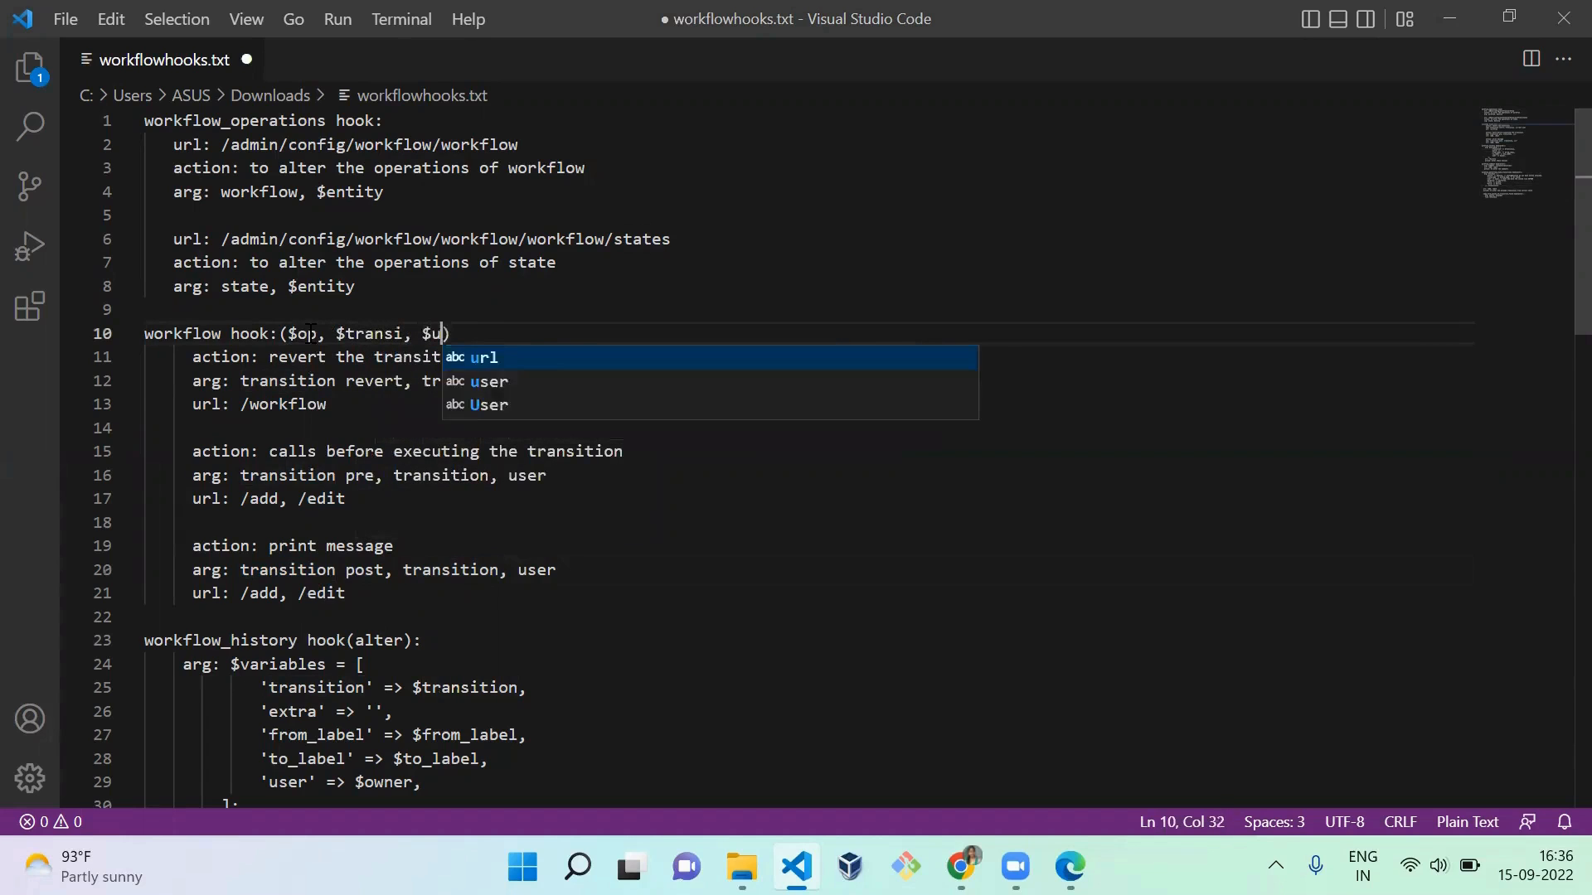
{"action": "key", "text": "Escape"}
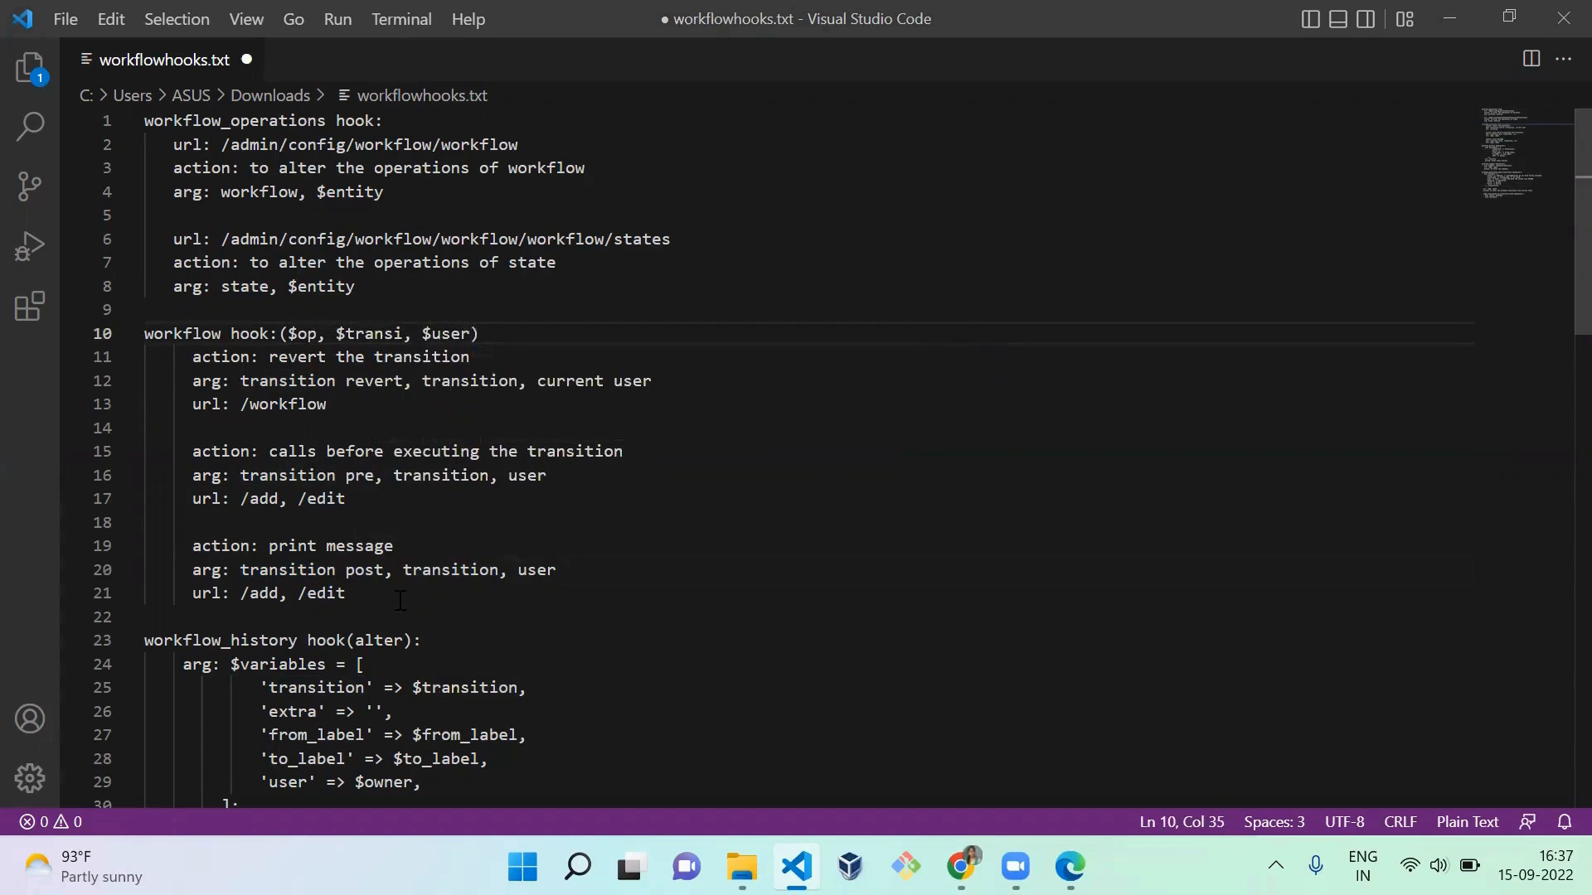
Step: Review the workflow_history and workflow_comment hook notes in workflowhooks.txt, and switch back to the article's workflow history in Chrome
{"action": "left_click", "coordinate": [414, 641]}
{"action": "key", "text": "Down"}
{"action": "key", "text": "Down"}
{"action": "key", "text": "Down"}
{"action": "key", "text": "Down"}
{"action": "key", "text": "Down"}
{"action": "key", "text": "Down"}
{"action": "key", "text": "Down"}
{"action": "key", "text": "Down"}
{"action": "key", "text": "Down"}
{"action": "key", "text": "Down"}
{"action": "key", "text": "Down"}
{"action": "key", "text": "Down"}
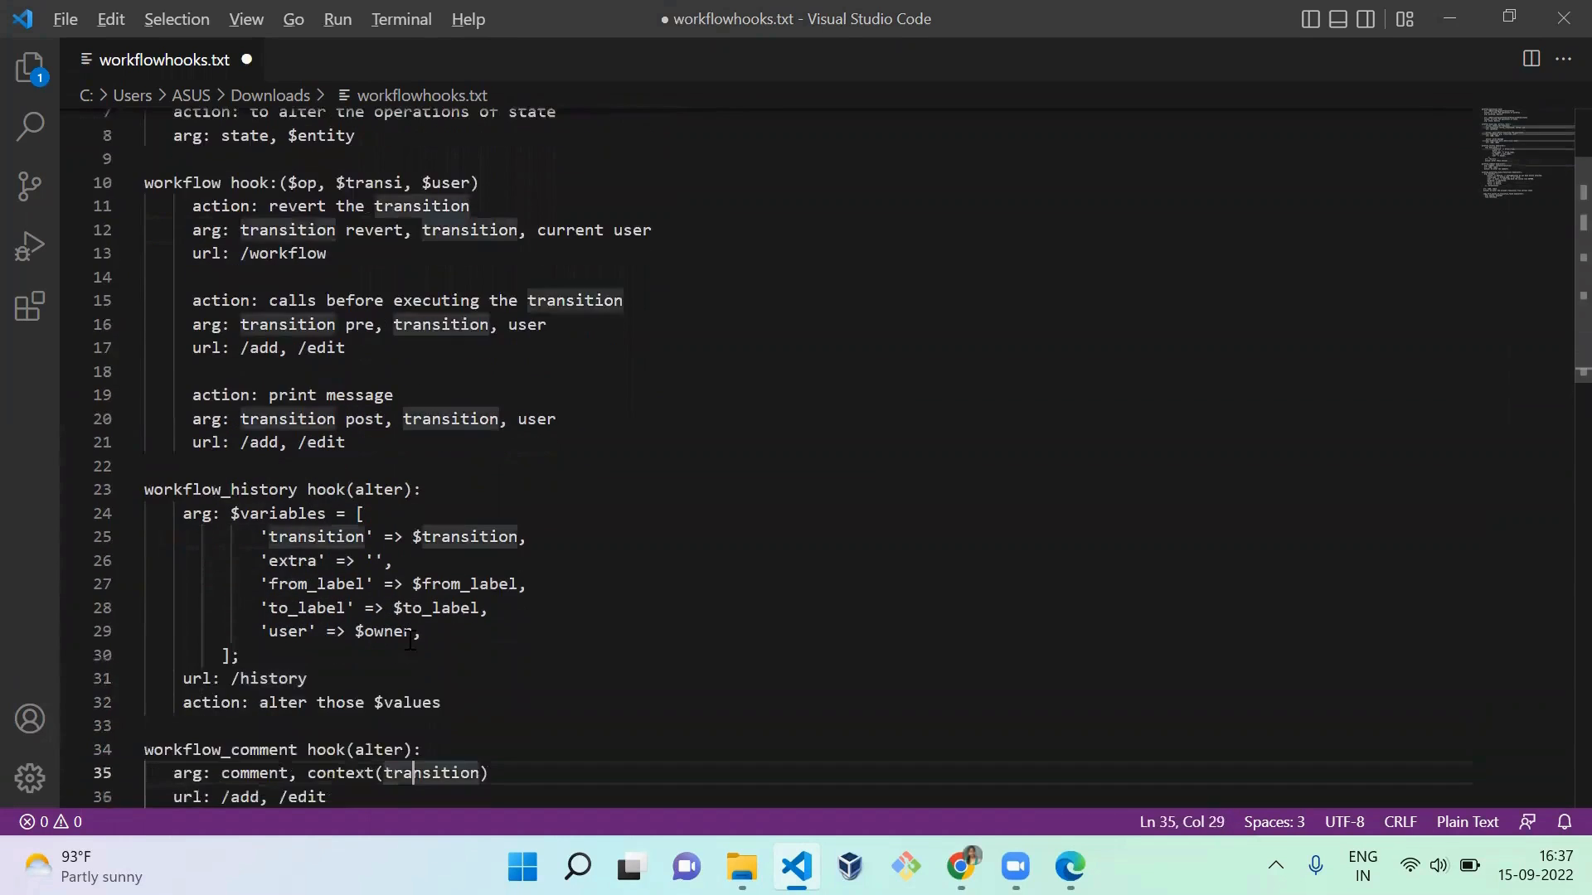
{"action": "key", "text": "alt+Tab"}
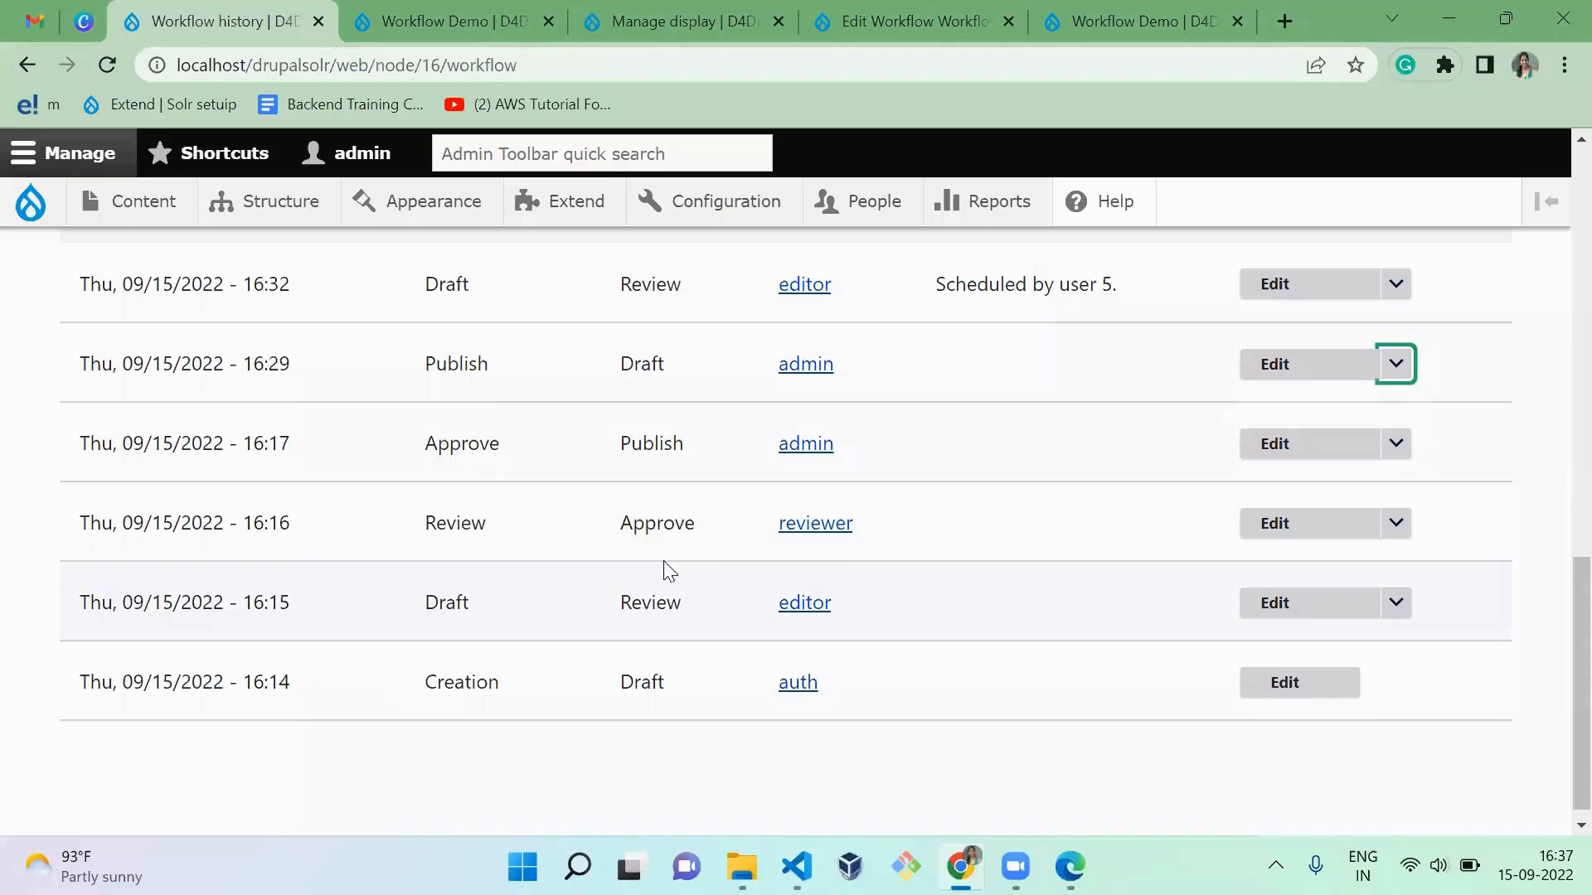
Step: Highlight "Scheduled" in the 16:32 transition's comment, and switch to Visual Studio Code to highlight the $variables array on lines 24 to 29
{"action": "left_click", "coordinate": [937, 401]}
{"action": "scroll", "coordinate": [940, 402], "scroll_direction": "up", "scroll_amount": 1}
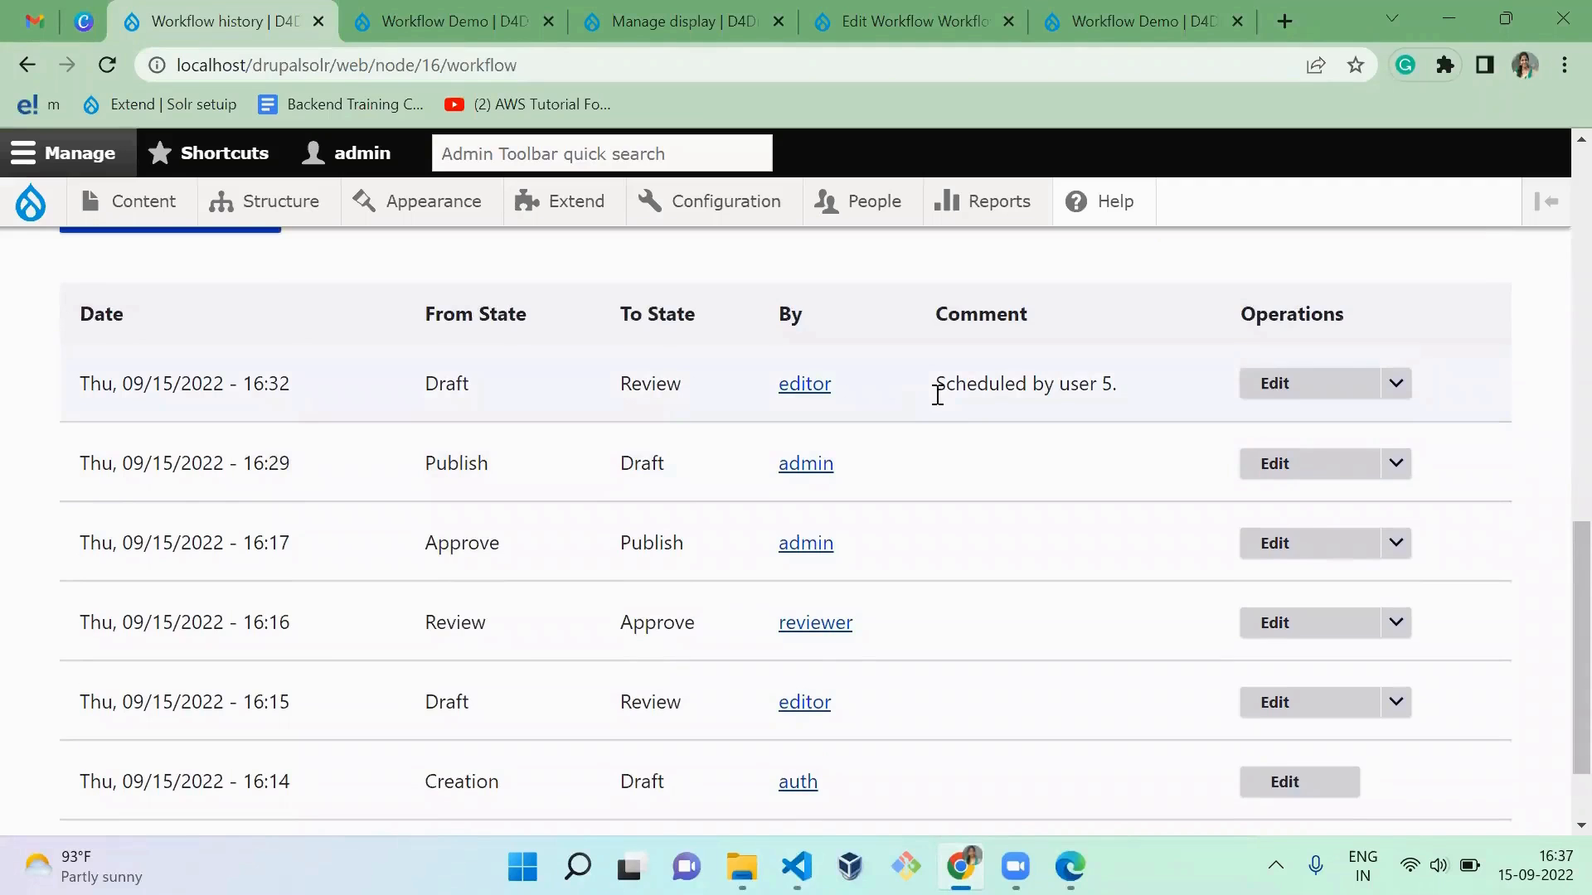
{"action": "double_click", "coordinate": [1006, 375]}
{"action": "key", "text": "alt+Tab"}
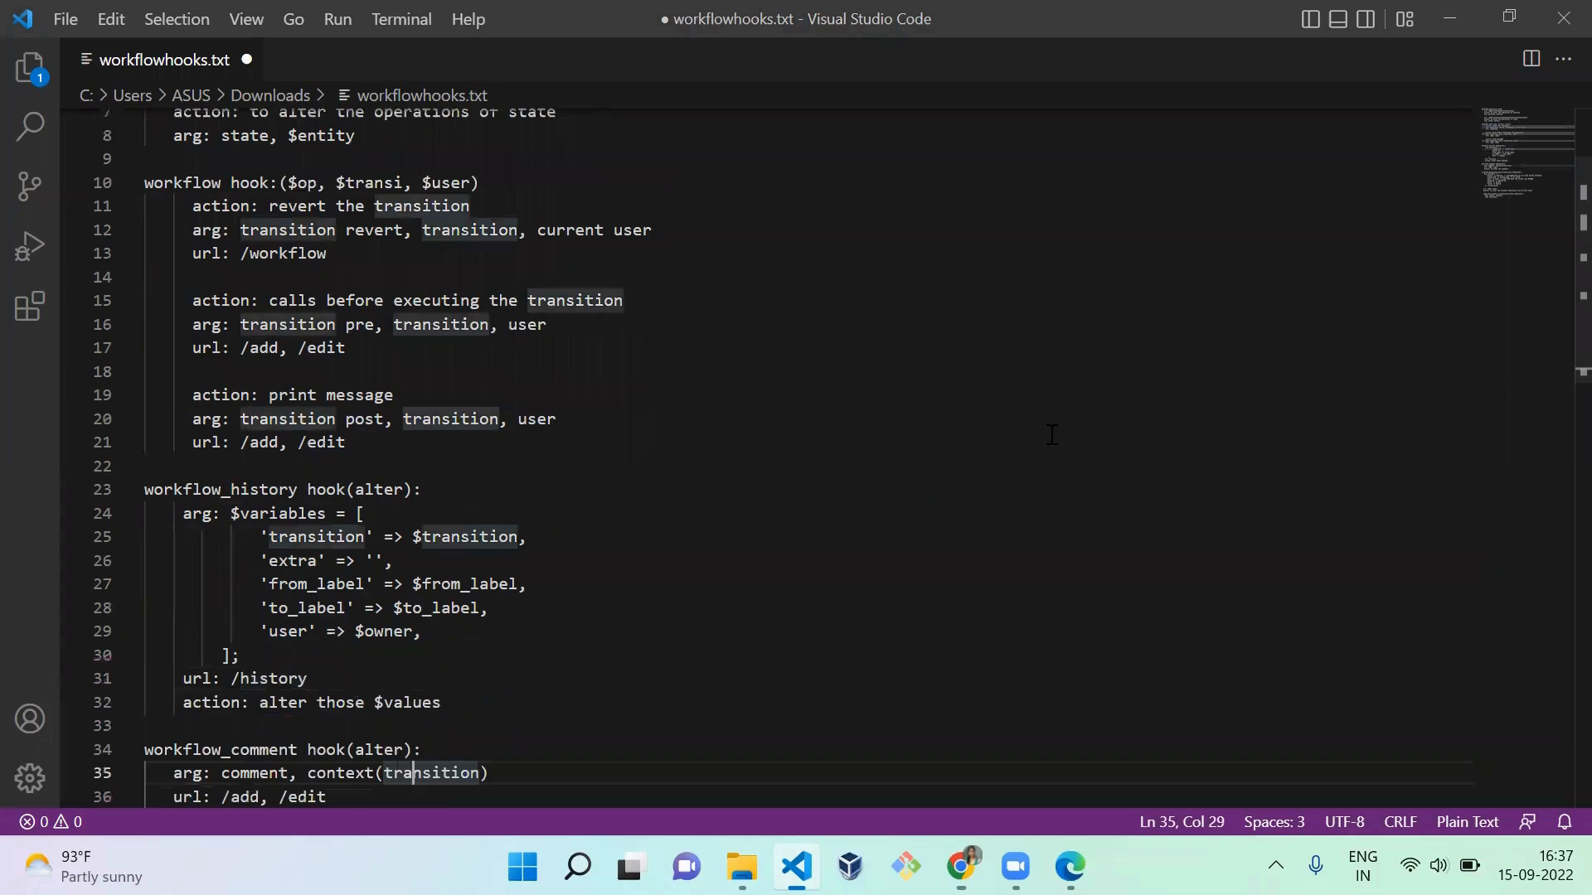
{"action": "left_click_drag", "start_coordinate": [465, 626], "coordinate": [231, 517]}
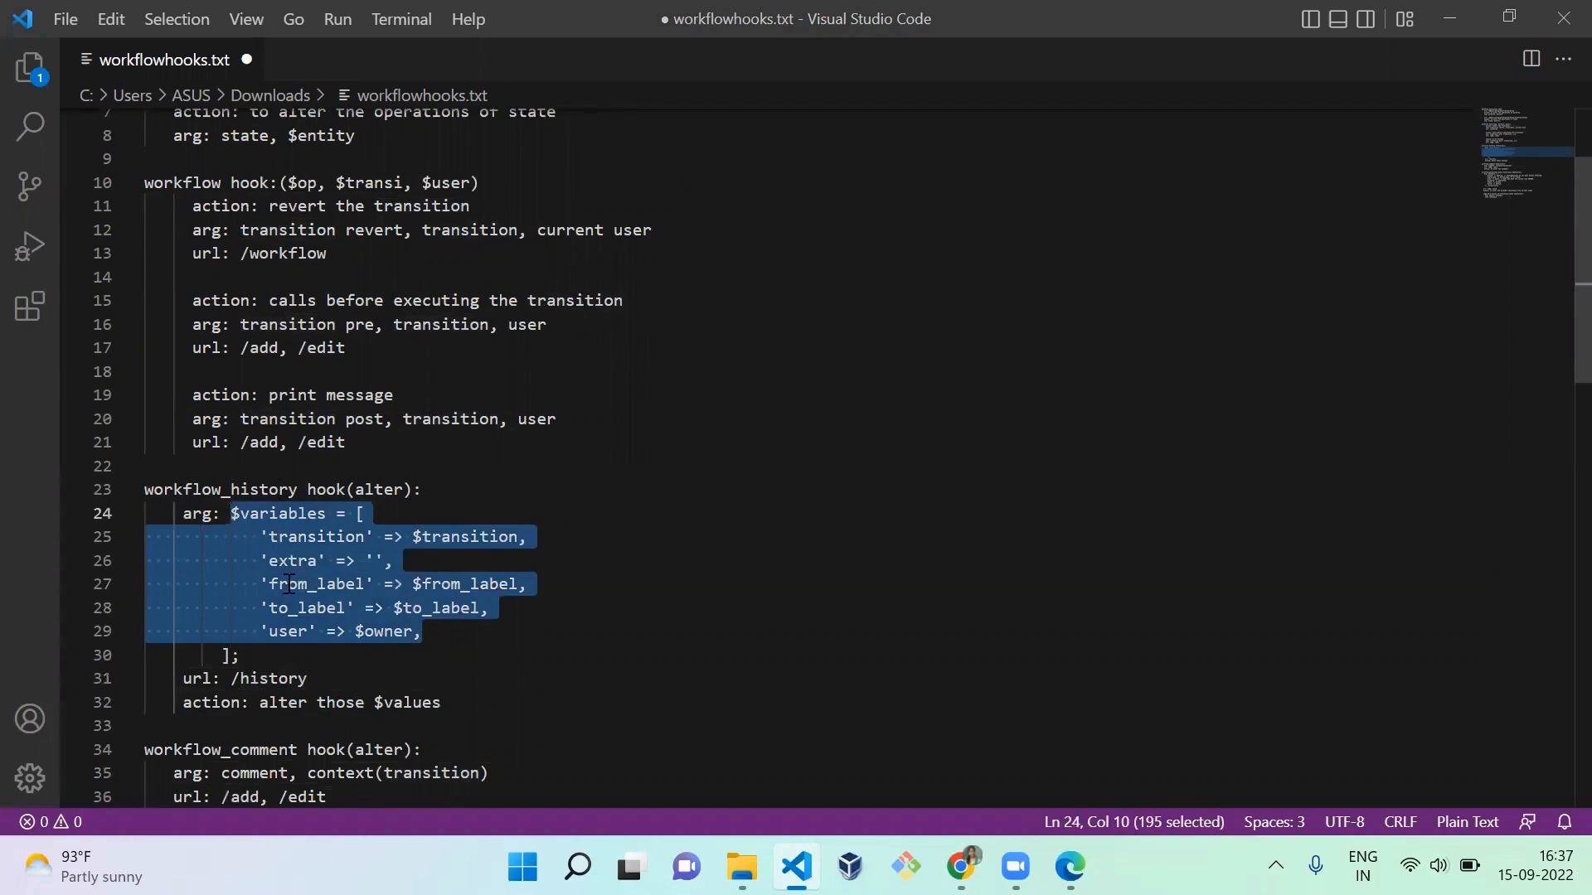
Step: Append "_alter" to the hook name workflow_history on line 23
{"action": "left_click", "coordinate": [269, 487]}
{"action": "double_click", "coordinate": [270, 488]}
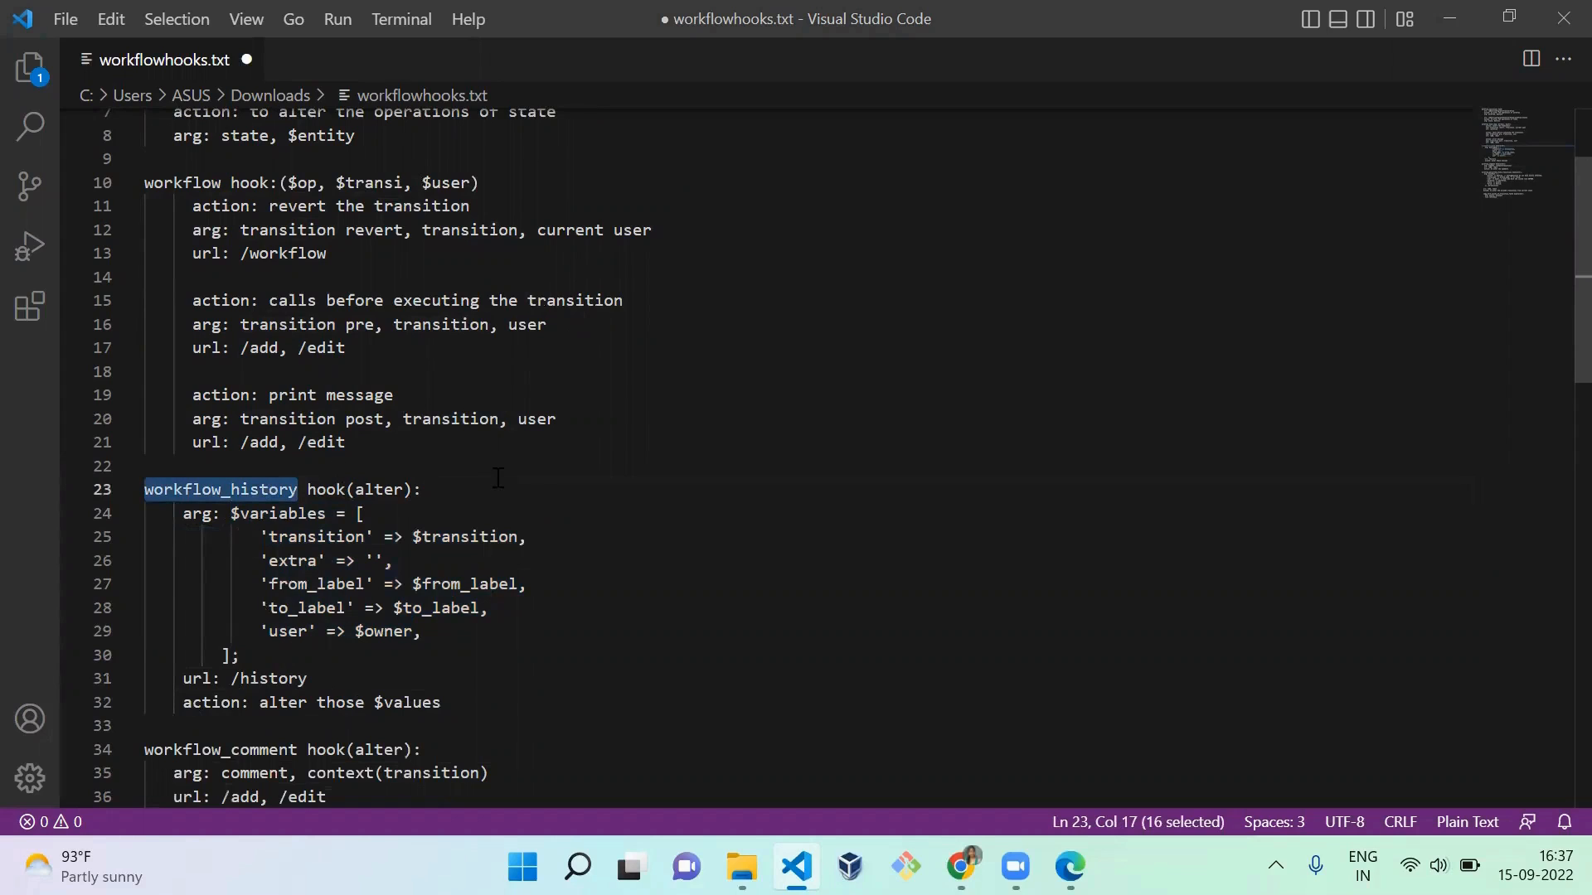
{"action": "key", "text": "Right"}
{"action": "type", "text": "_"}
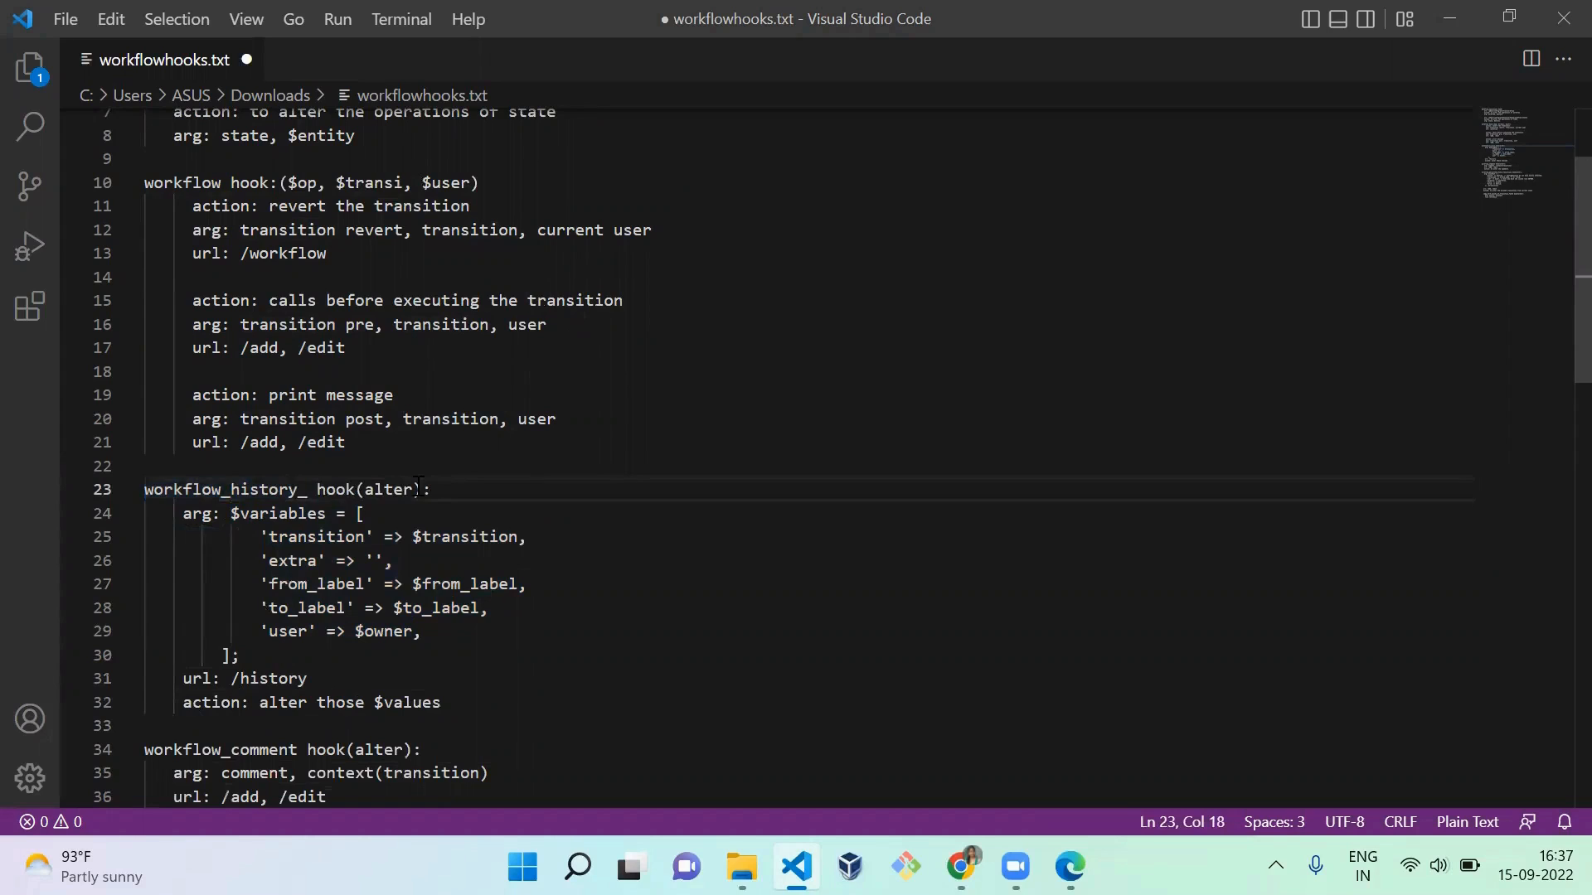
{"action": "type", "text": "alter"}
{"action": "left_click", "coordinate": [359, 671]}
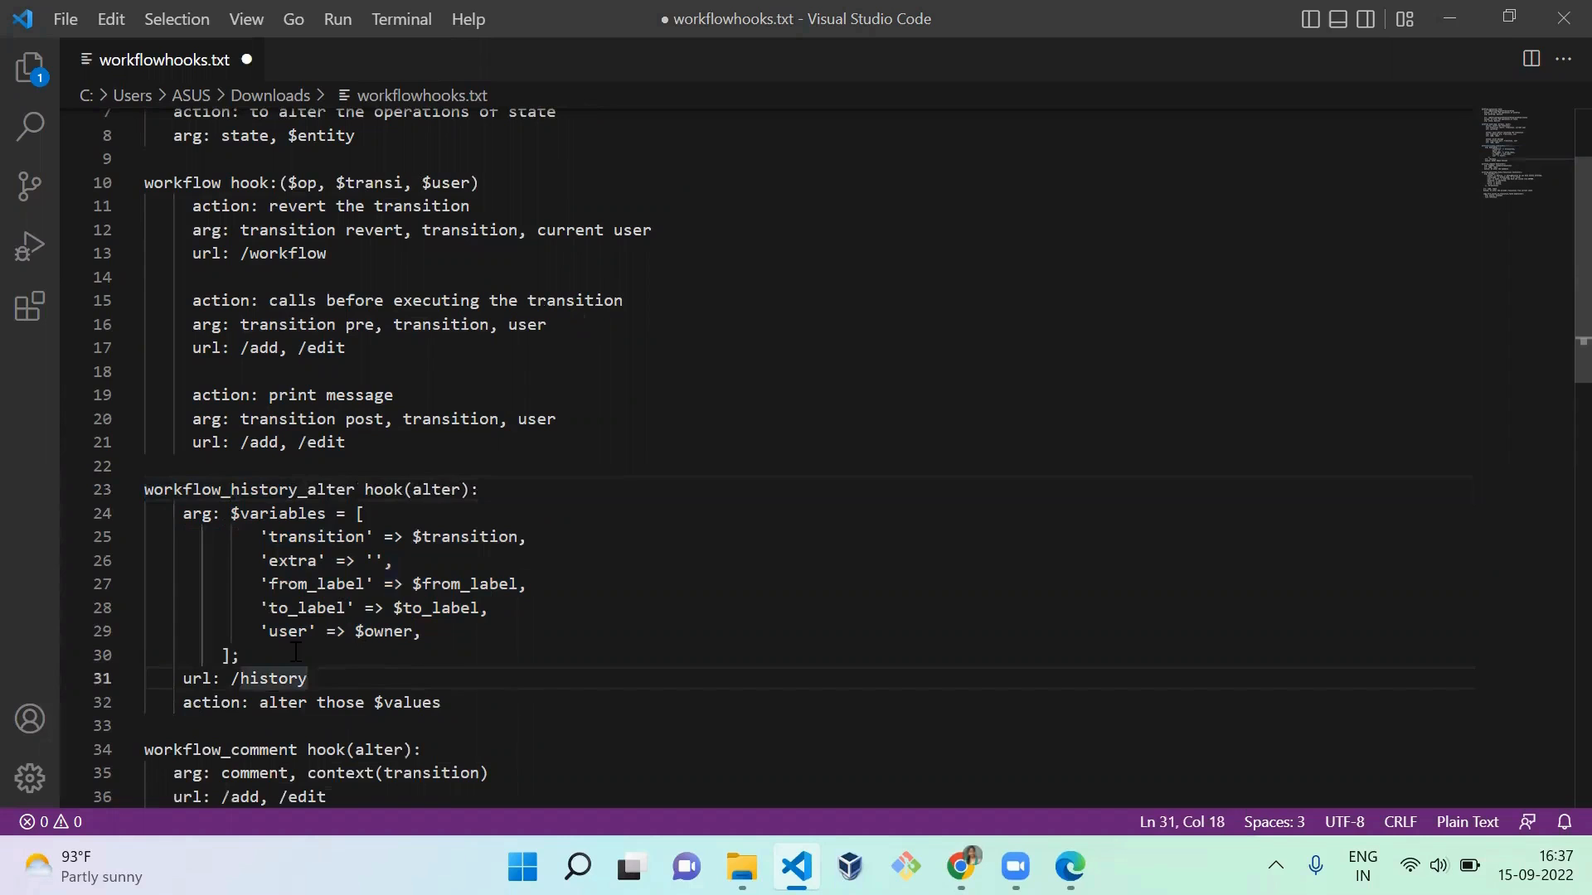
Step: Highlight the workflow_history_alter hook's whole $variables array, and switch to Chrome to highlight the 16:32 transition's From State "Draft"
{"action": "left_click", "coordinate": [270, 647]}
{"action": "left_click_drag", "start_coordinate": [270, 647], "coordinate": [232, 514]}
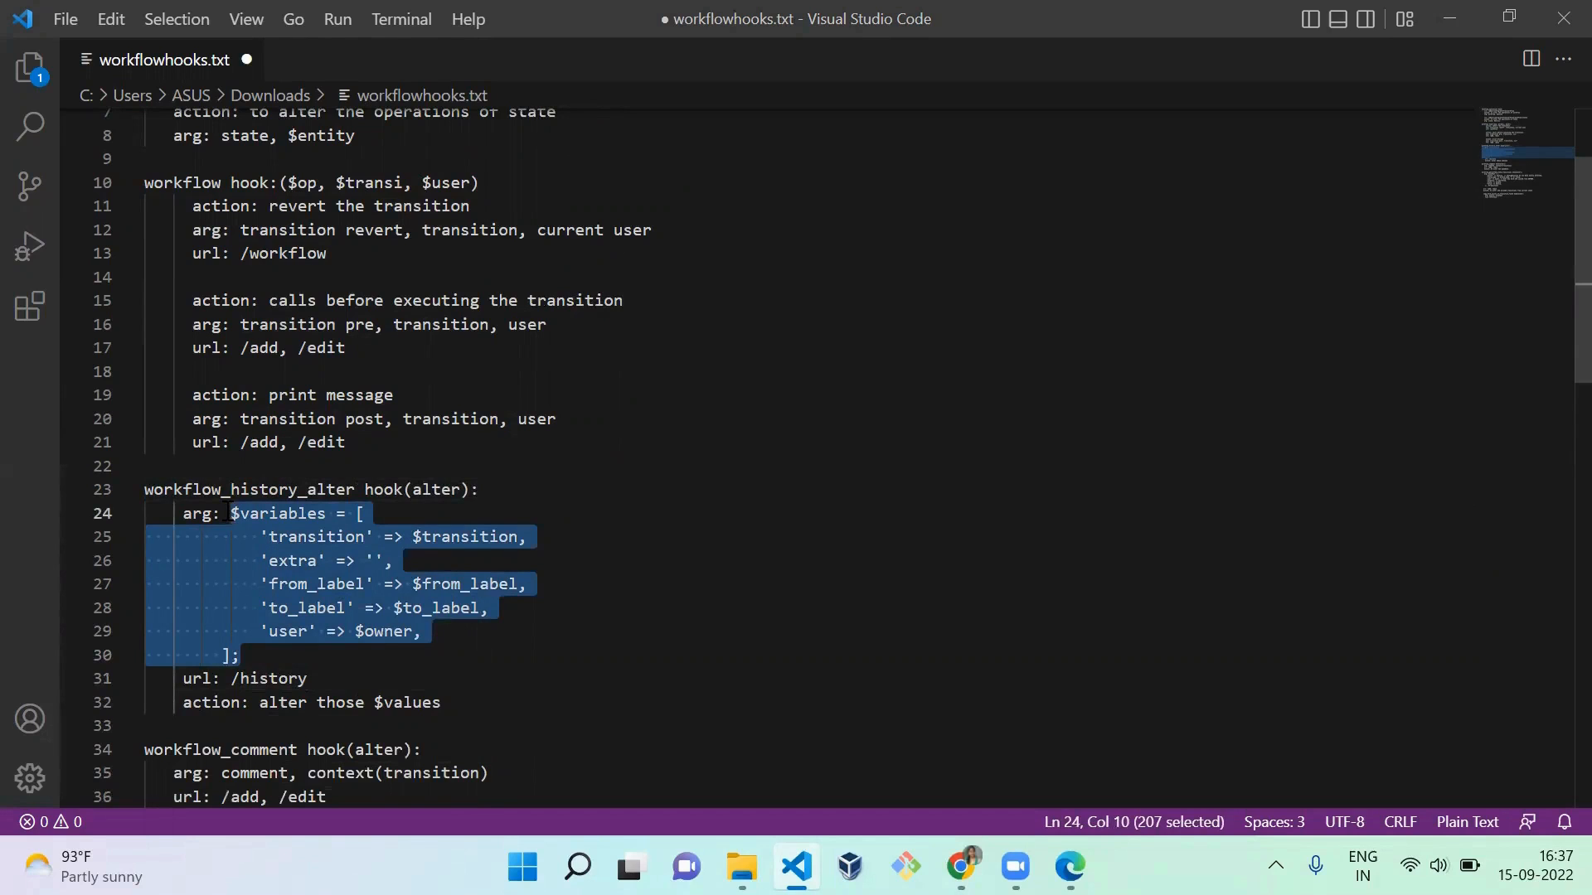
{"action": "key", "text": "Right"}
{"action": "key", "text": "Down"}
{"action": "key", "text": "Down"}
{"action": "key", "text": "Down"}
{"action": "key", "text": "Down"}
{"action": "key", "text": "Down"}
{"action": "key", "text": "Down"}
{"action": "key", "text": "Down"}
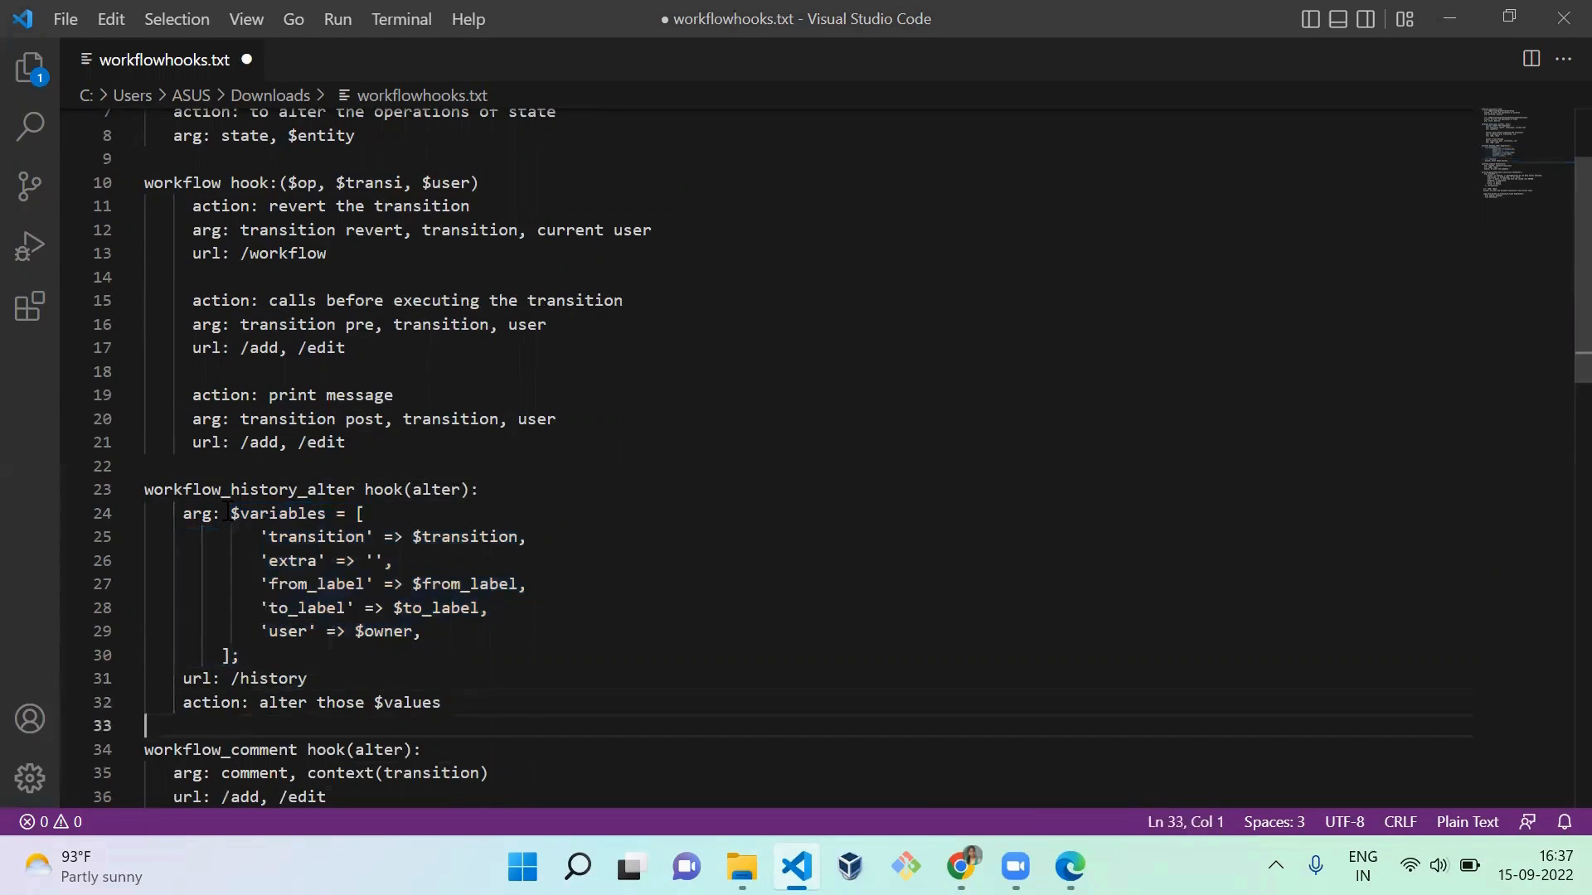
{"action": "key", "text": "Down"}
{"action": "key", "text": "alt+Tab"}
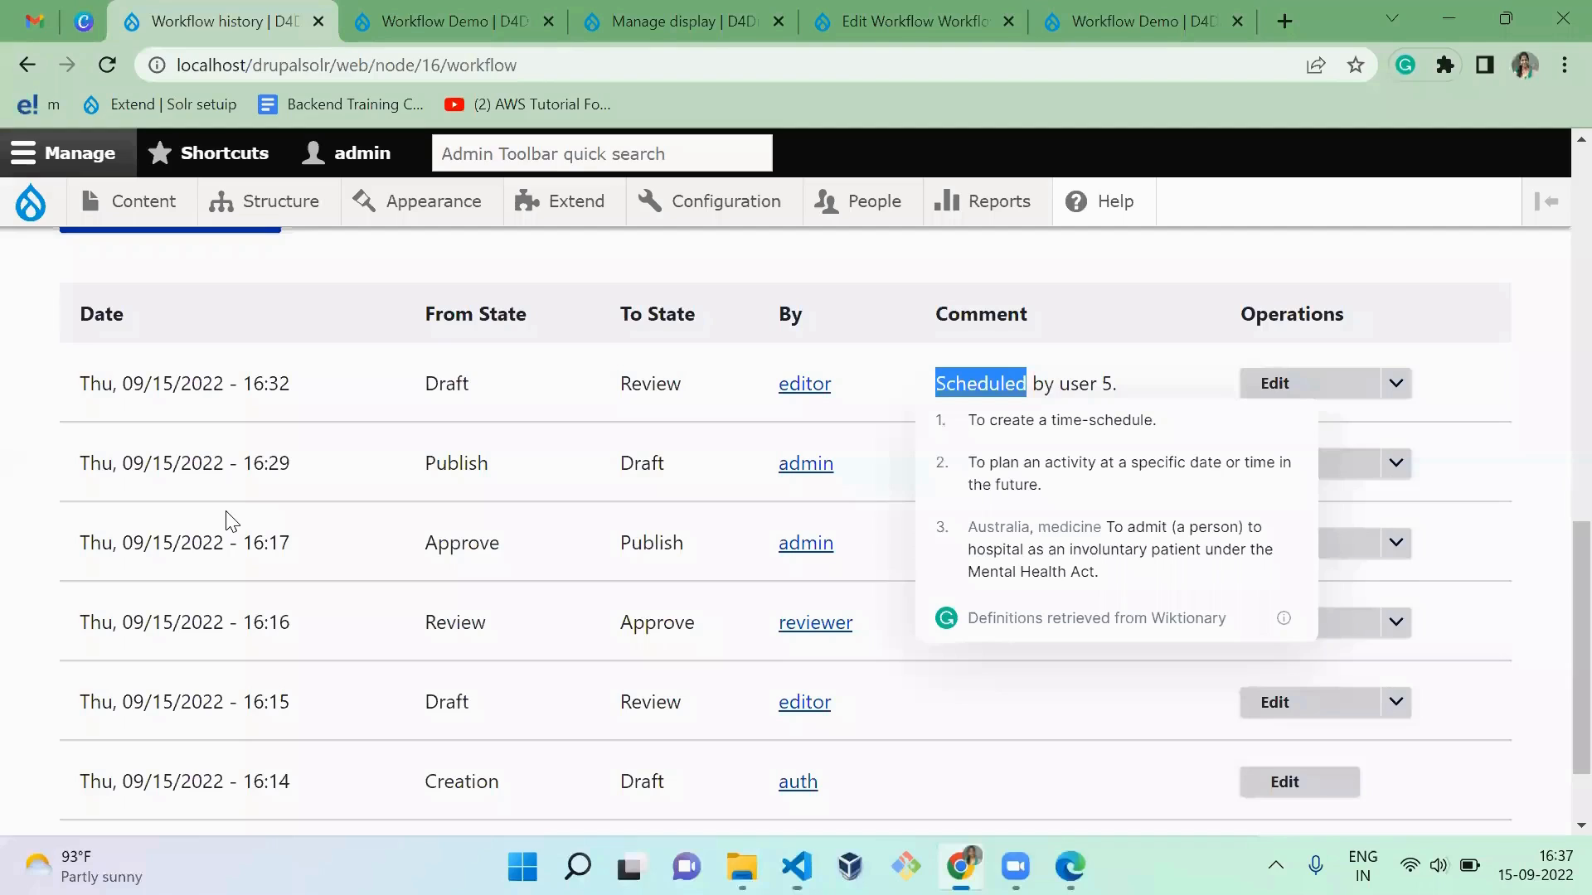
{"action": "double_click", "coordinate": [455, 397]}
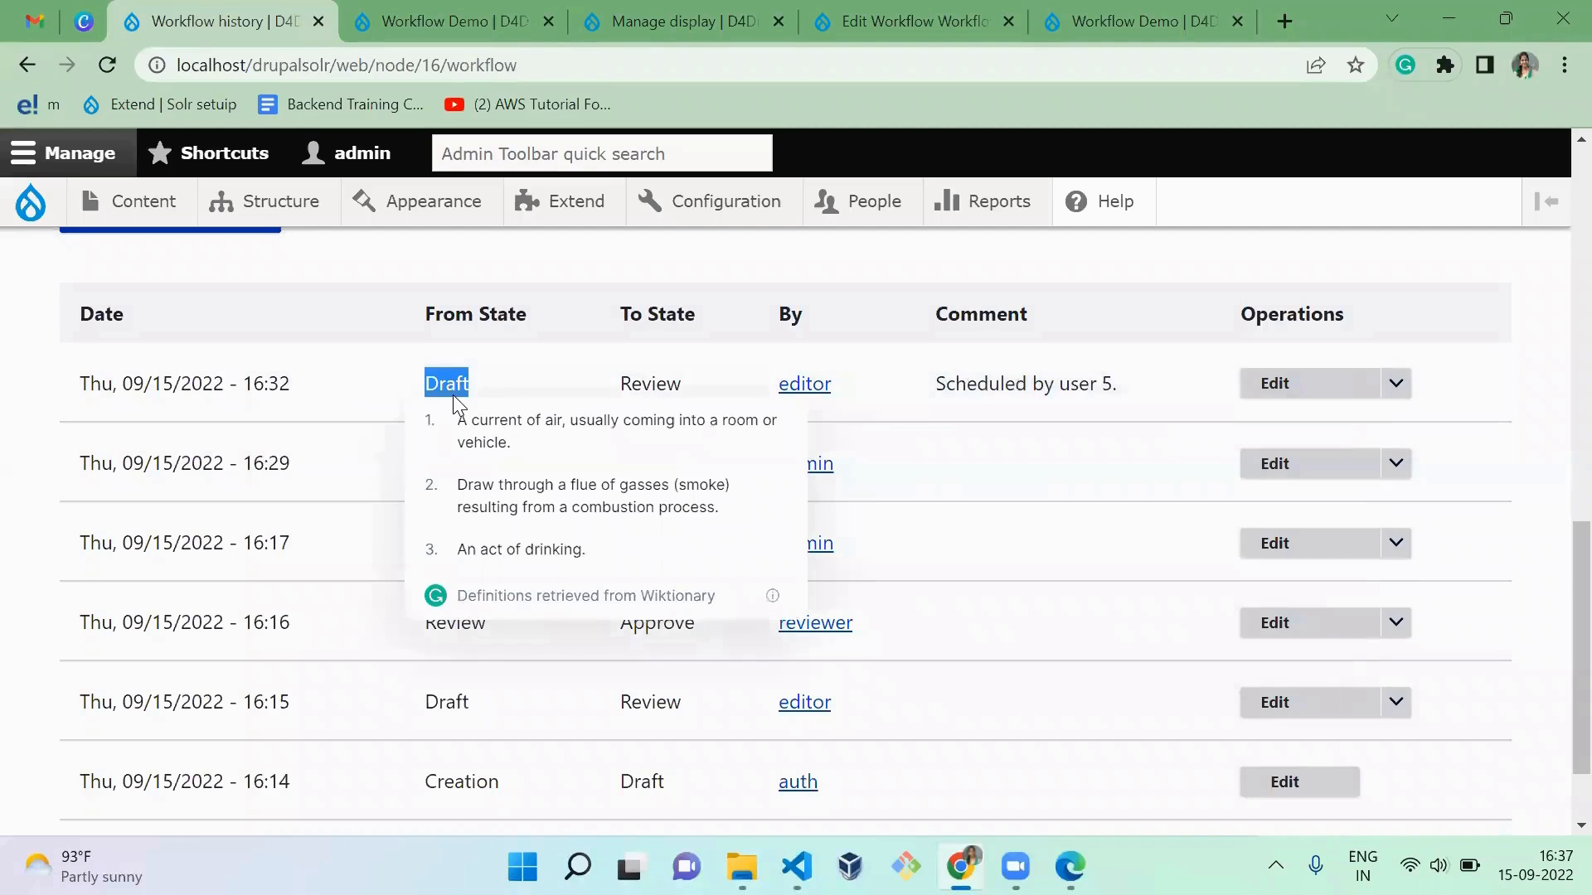
Step: Switch to Visual Studio Code and add "workflow_comment_alter($comment, $context)" after "workflow_comment hook(alter):" on line 34
{"action": "key", "text": "alt+Tab"}
{"action": "key", "text": "Down"}
{"action": "key", "text": "Down"}
{"action": "key", "text": "Down"}
{"action": "key", "text": "Down"}
{"action": "key", "text": "Down"}
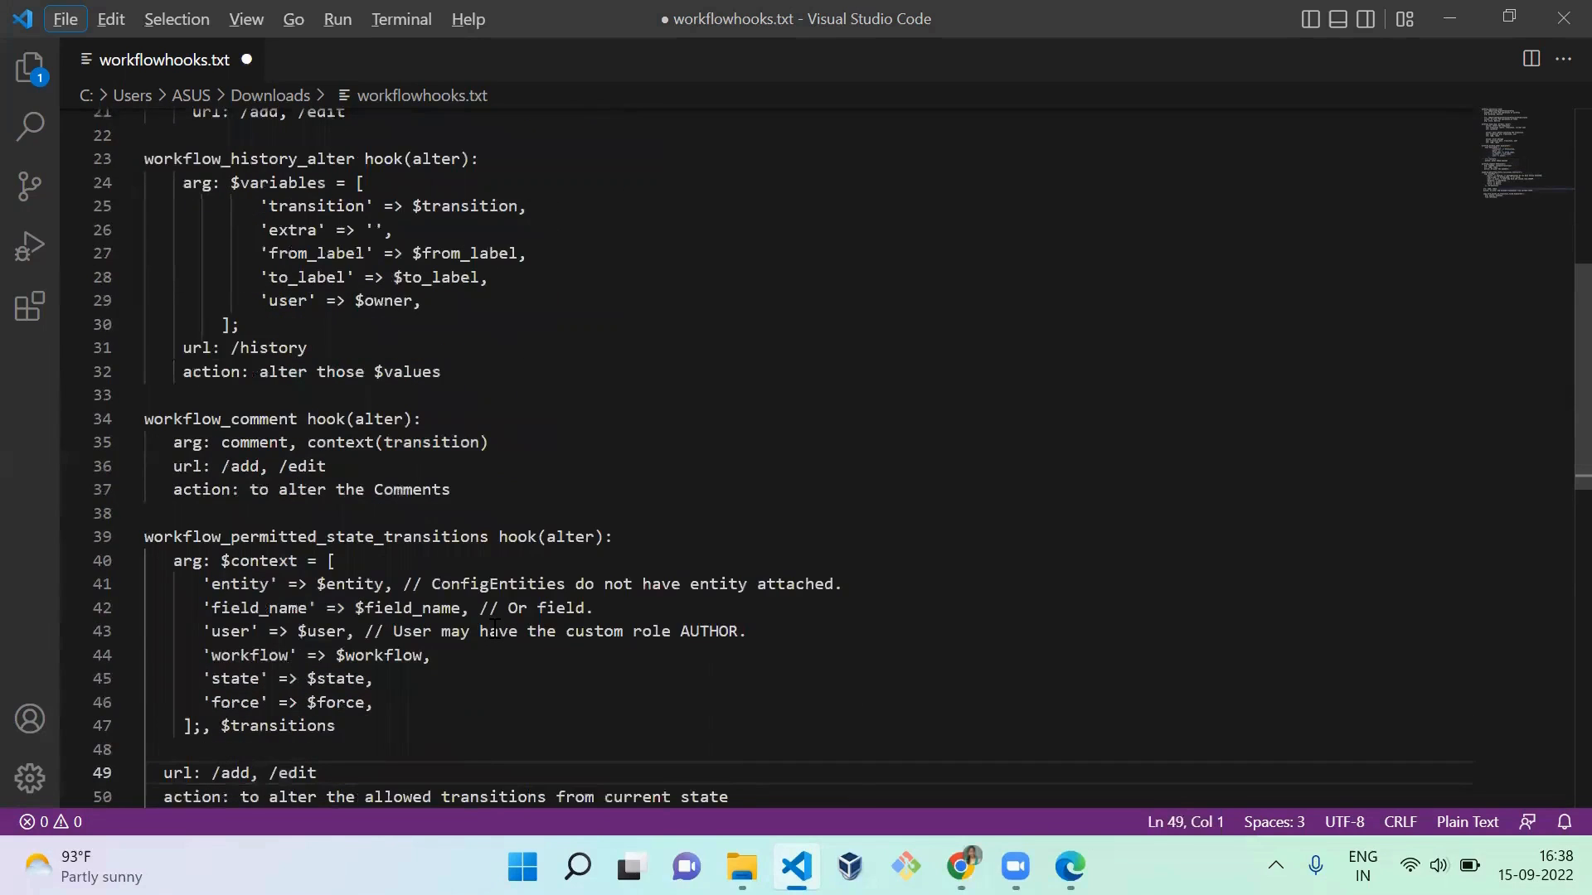
{"action": "left_click", "coordinate": [461, 419]}
{"action": "type", "text": "w"}
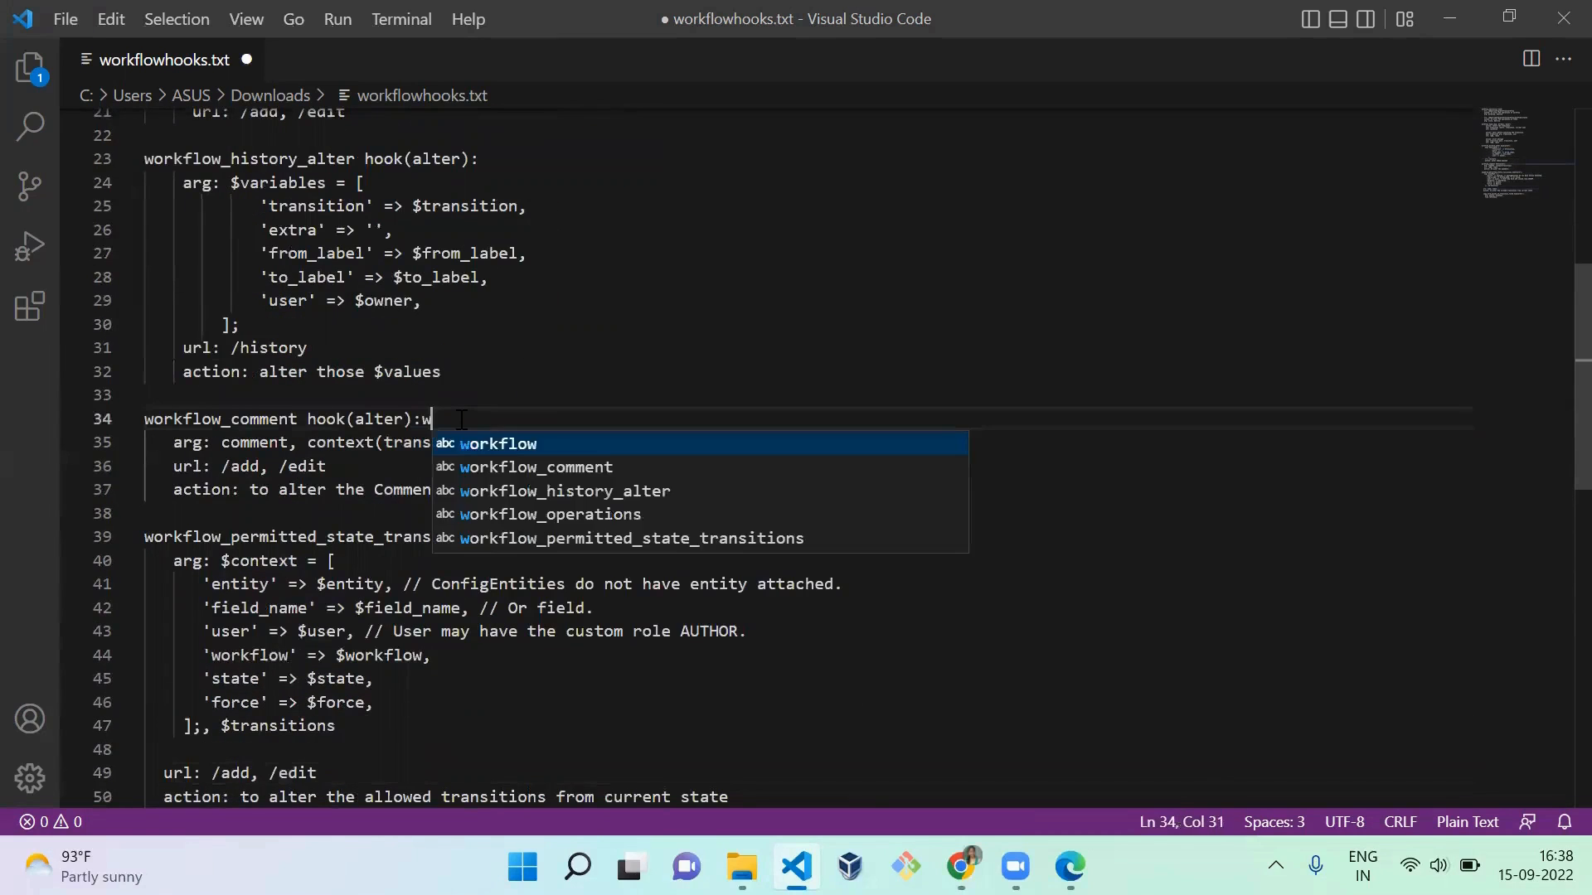
{"action": "type", "text": "orkflow_comment"}
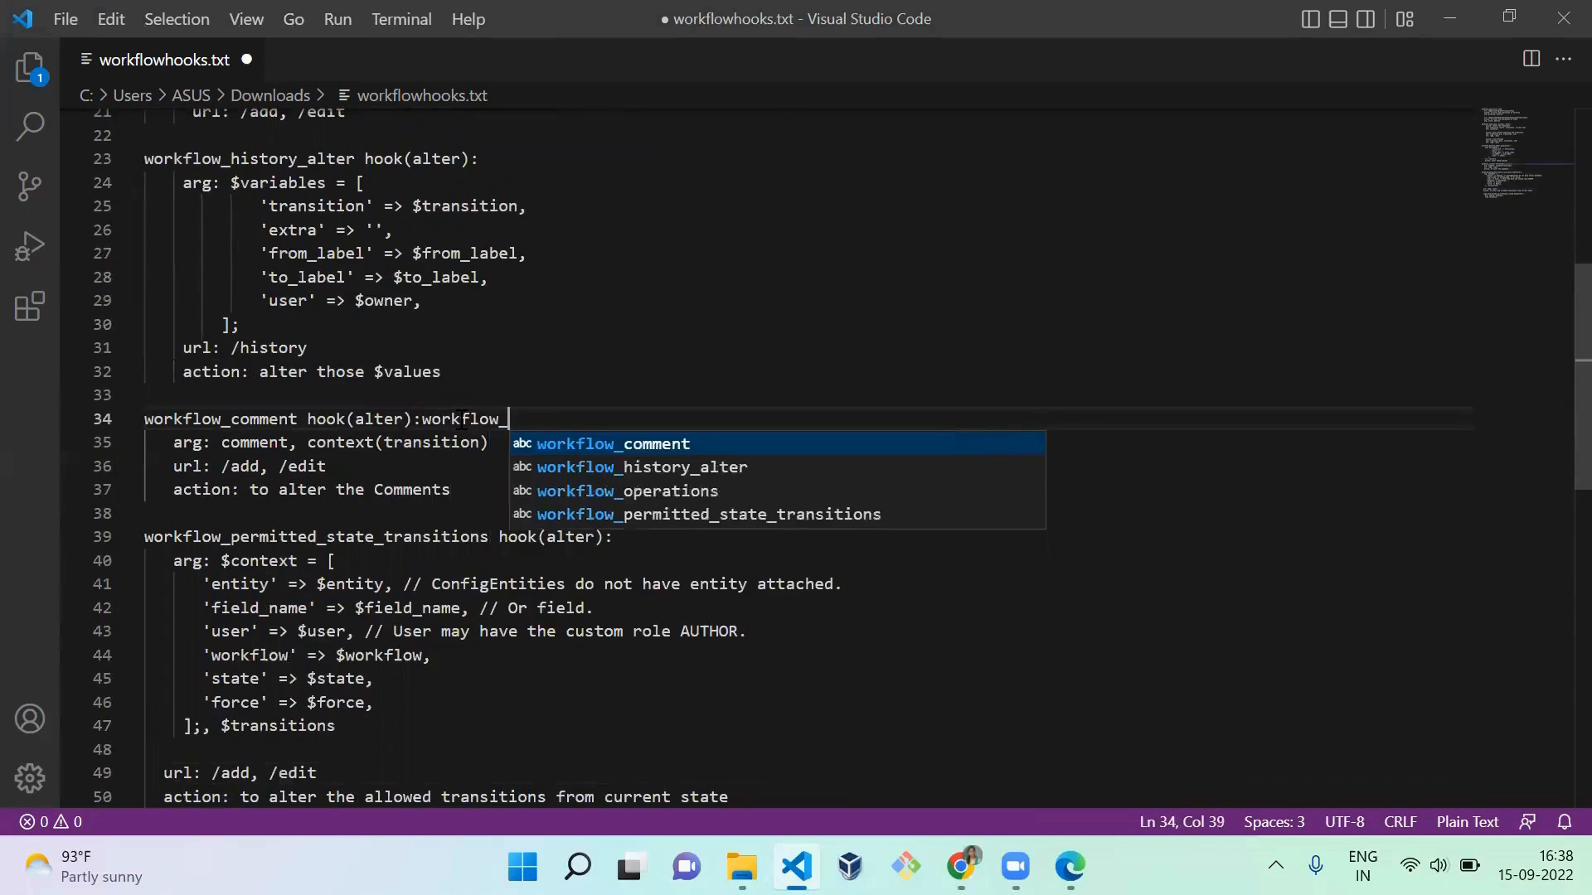
{"action": "type", "text": "_alter"}
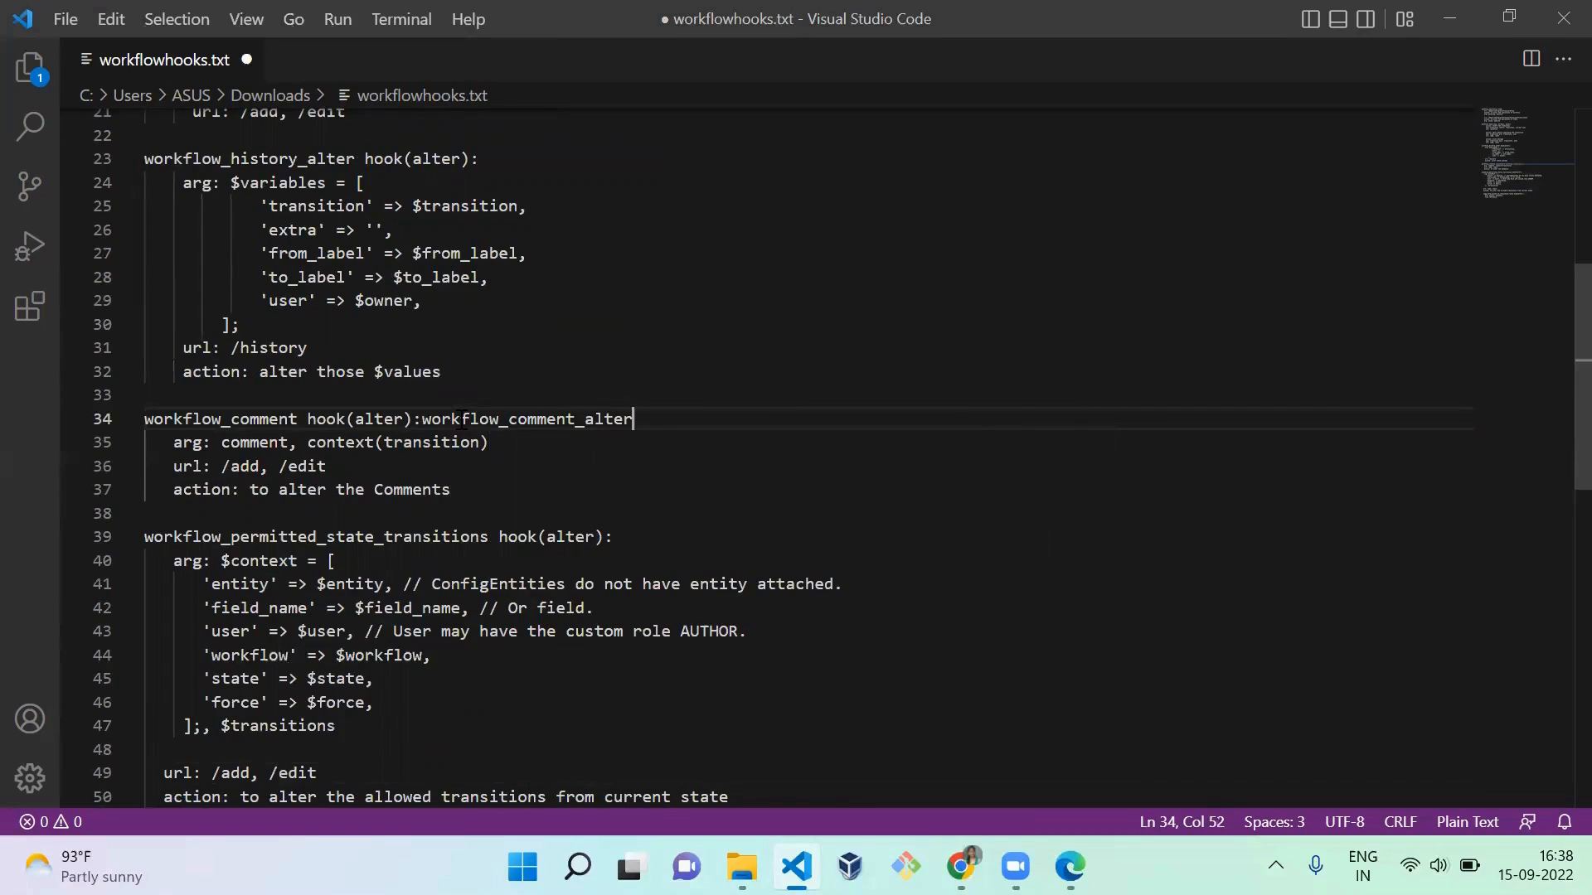
{"action": "type", "text": "($comment, $context"}
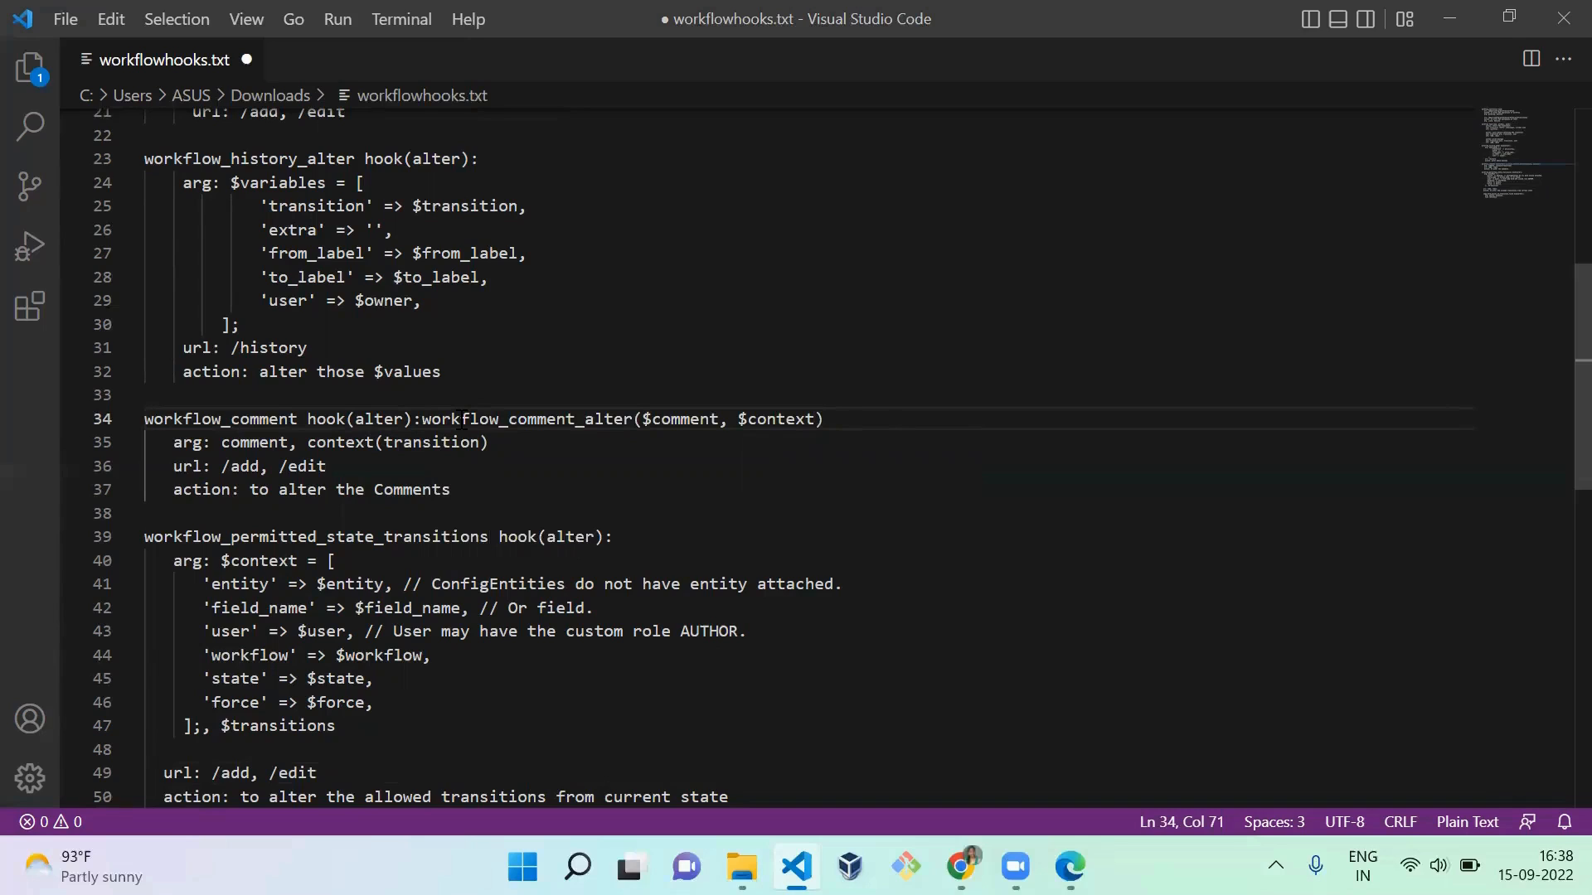
Step: Add "workflow_permitted_state_transitions_alter" after "workflow_permitted_state_transitions hook(alter):" on line 39
{"action": "key", "text": "Down"}
{"action": "key", "text": "Down"}
{"action": "key", "text": "Down"}
{"action": "key", "text": "Down"}
{"action": "key", "text": "Down"}
{"action": "key", "text": "Down"}
{"action": "key", "text": "Down"}
{"action": "key", "text": "Down"}
{"action": "key", "text": "Down"}
{"action": "key", "text": "Down"}
{"action": "key", "text": "Down"}
{"action": "key", "text": "Down"}
{"action": "key", "text": "Down"}
{"action": "key", "text": "Down"}
{"action": "key", "text": "Down"}
{"action": "key", "text": "Down"}
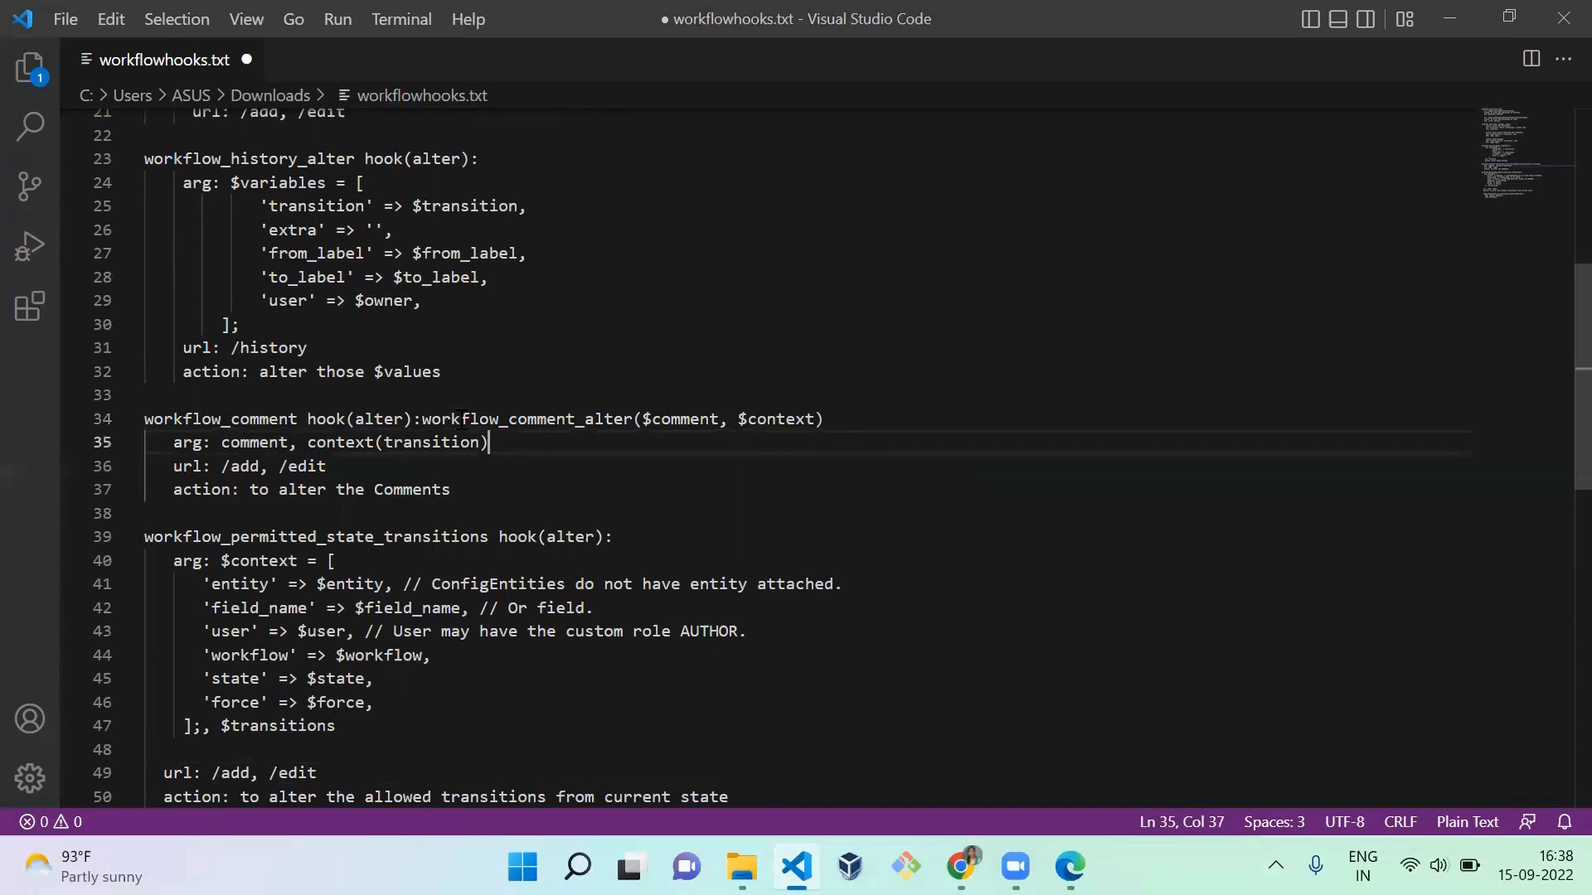
{"action": "type", "text": "copy_form_values_to_transition_field hook(alter):   arg: entity, $context   file reference"}
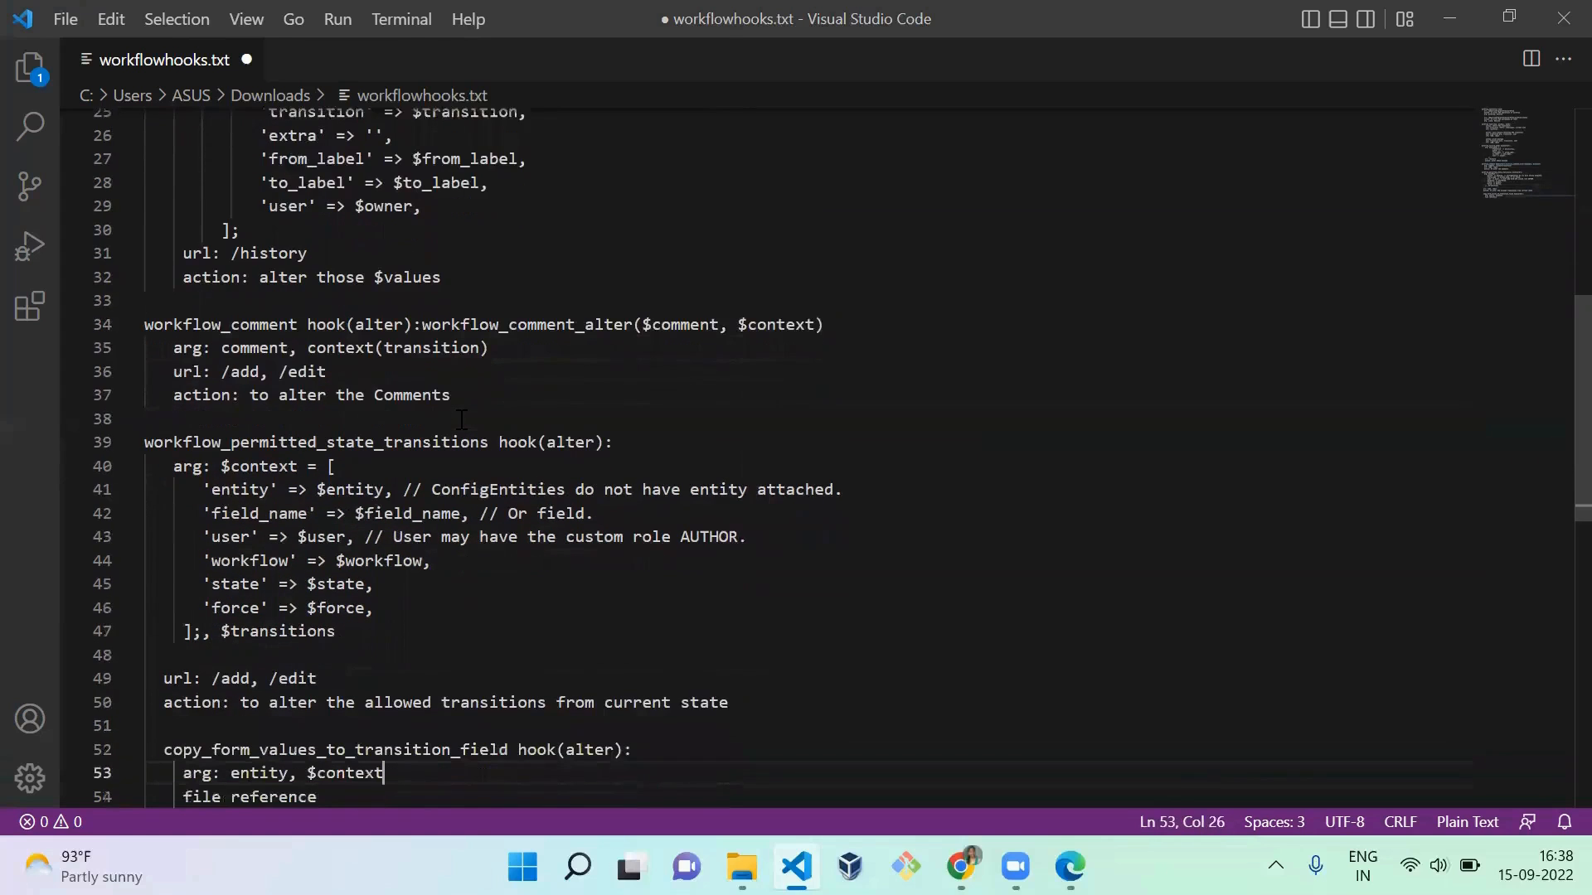
{"action": "key", "text": "Return"}
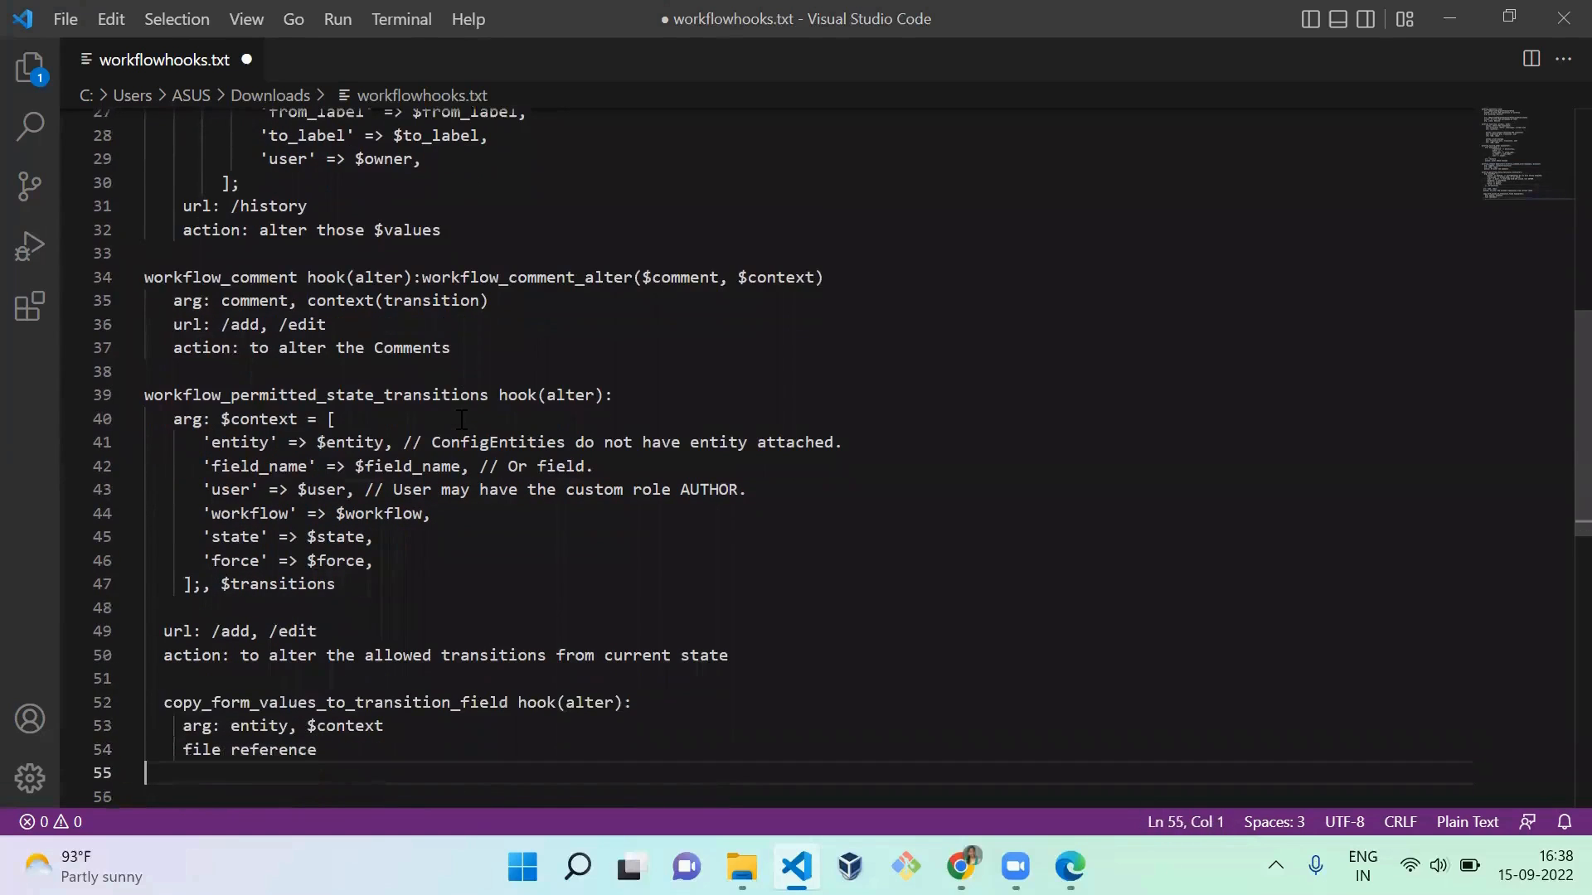
{"action": "double_click", "coordinate": [398, 398]}
{"action": "key", "text": "ctrl+c"}
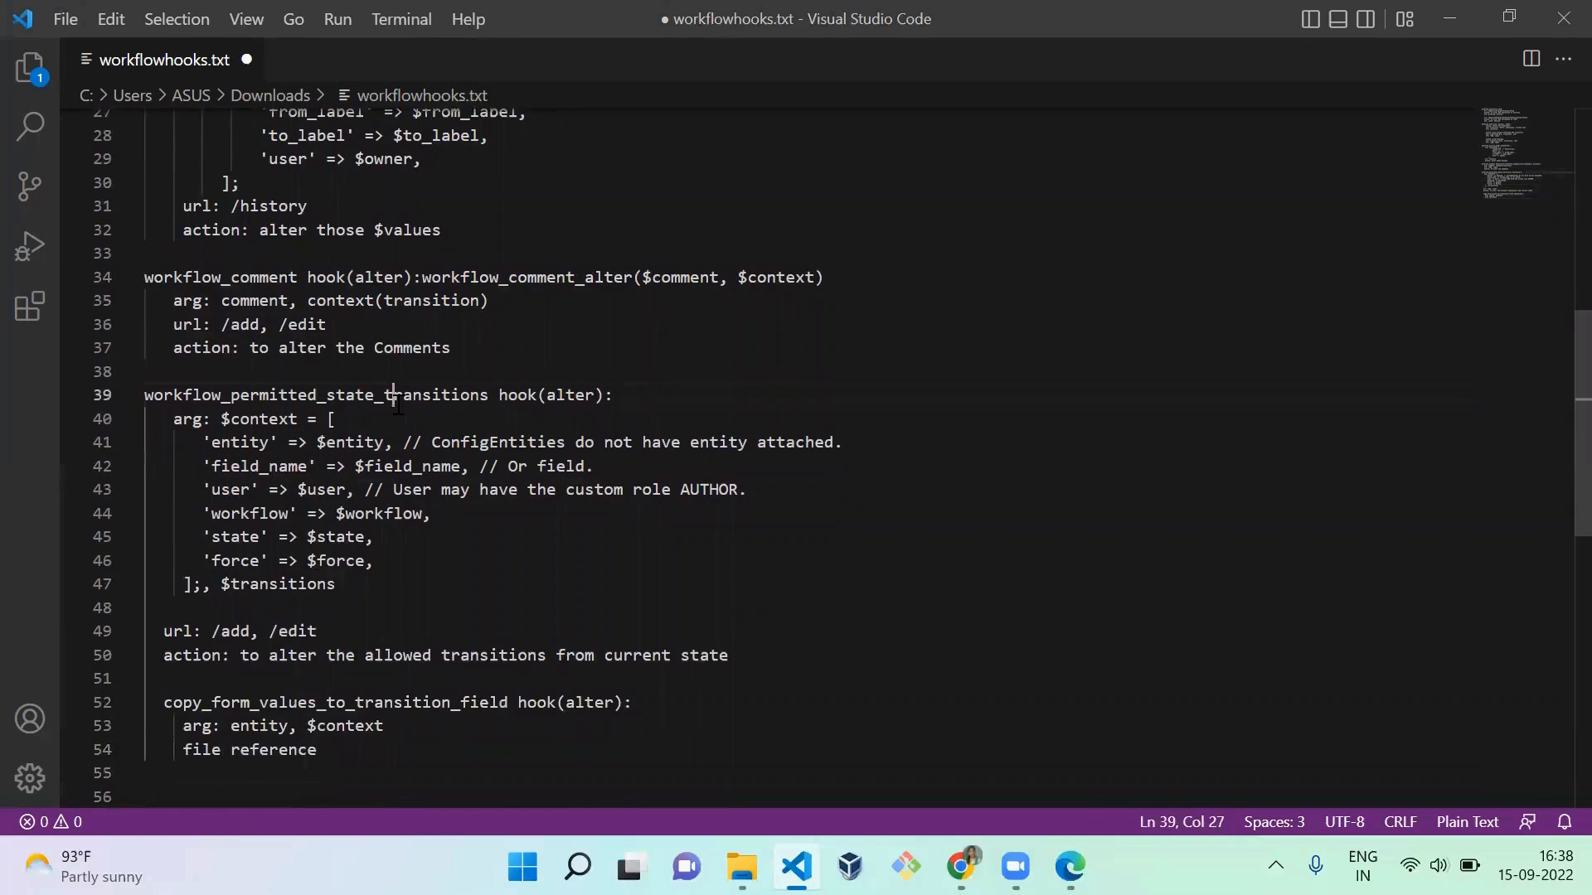
{"action": "left_click", "coordinate": [732, 405]}
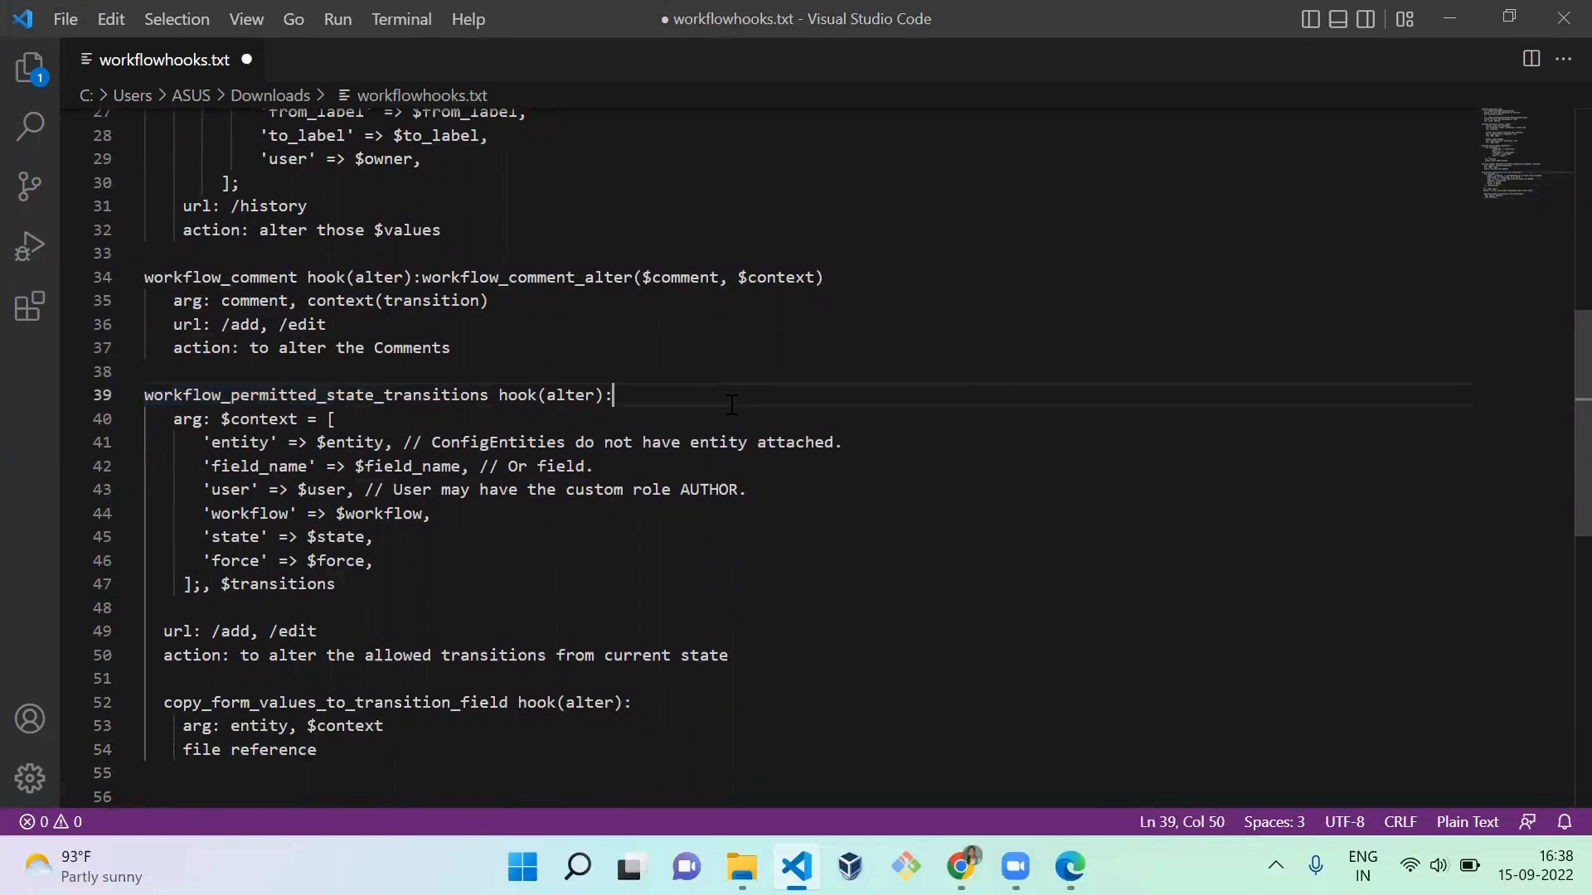
{"action": "key", "text": "ctrl+v"}
{"action": "type", "text": "_"}
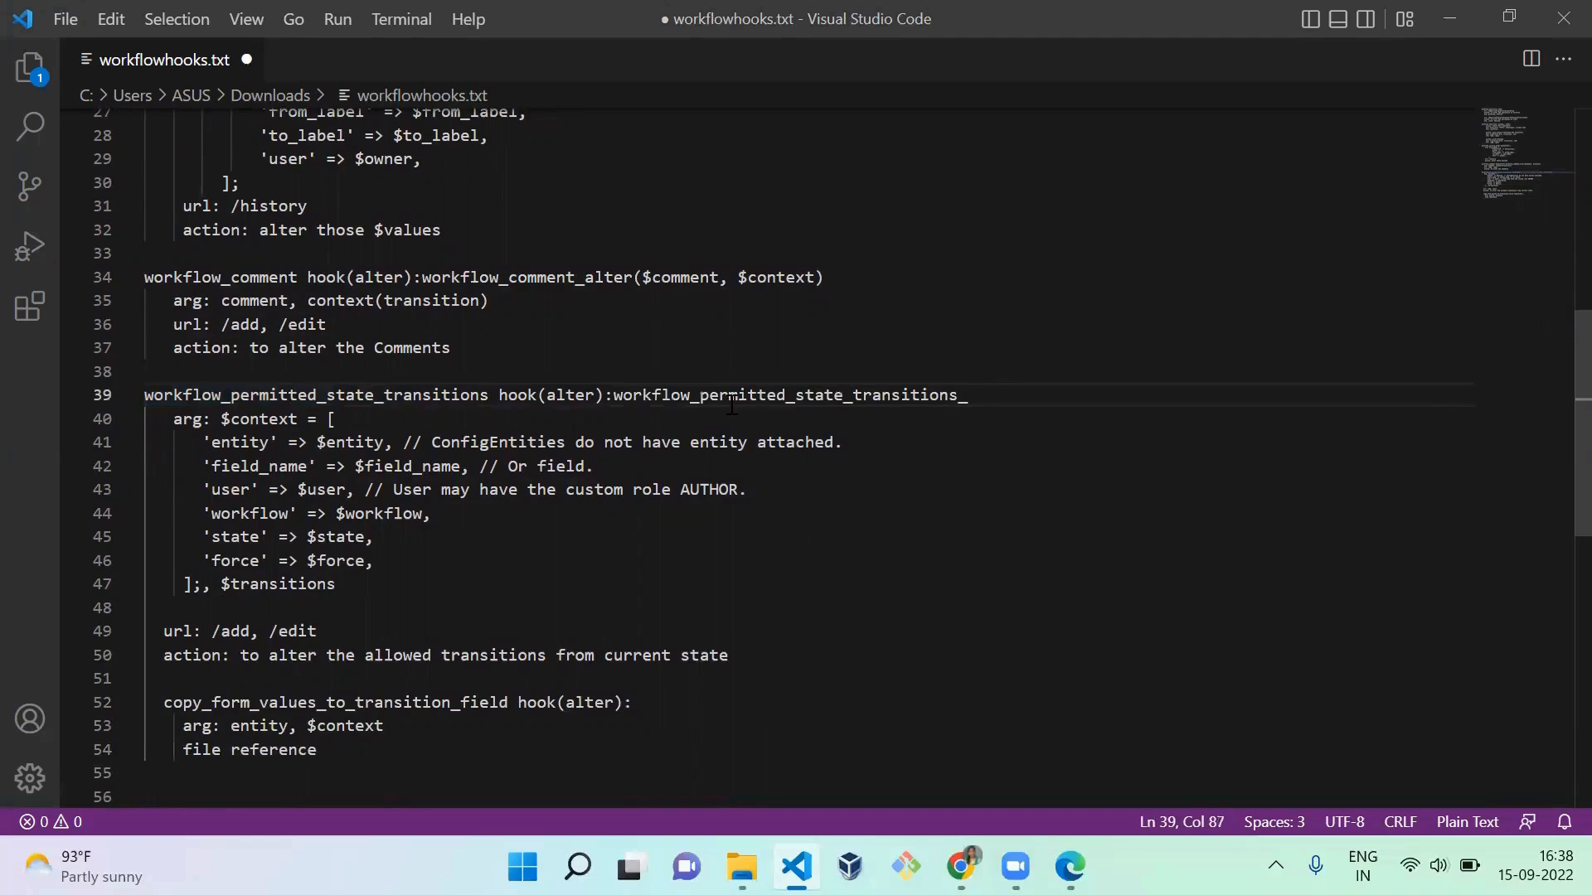
{"action": "type", "text": "alter"}
Step: Review the permitted state transitions hook's $context argument and the copy_form_values_to_transition_field hook notes at the end of workflowhooks.txt
{"action": "key", "text": "Down"}
{"action": "key", "text": "Down"}
{"action": "key", "text": "Down"}
{"action": "key", "text": "Down"}
{"action": "key", "text": "Down"}
{"action": "key", "text": "Down"}
{"action": "key", "text": "Down"}
{"action": "key", "text": "Down"}
{"action": "key", "text": "Down"}
{"action": "key", "text": "Down"}
{"action": "key", "text": "Down"}
{"action": "key", "text": "Down"}
{"action": "key", "text": "Down"}
{"action": "key", "text": "Down"}
{"action": "key", "text": "Down"}
{"action": "key", "text": "Down"}
{"action": "key", "text": "Down"}
{"action": "key", "text": "Down"}
{"action": "key", "text": "Down"}
{"action": "key", "text": "Down"}
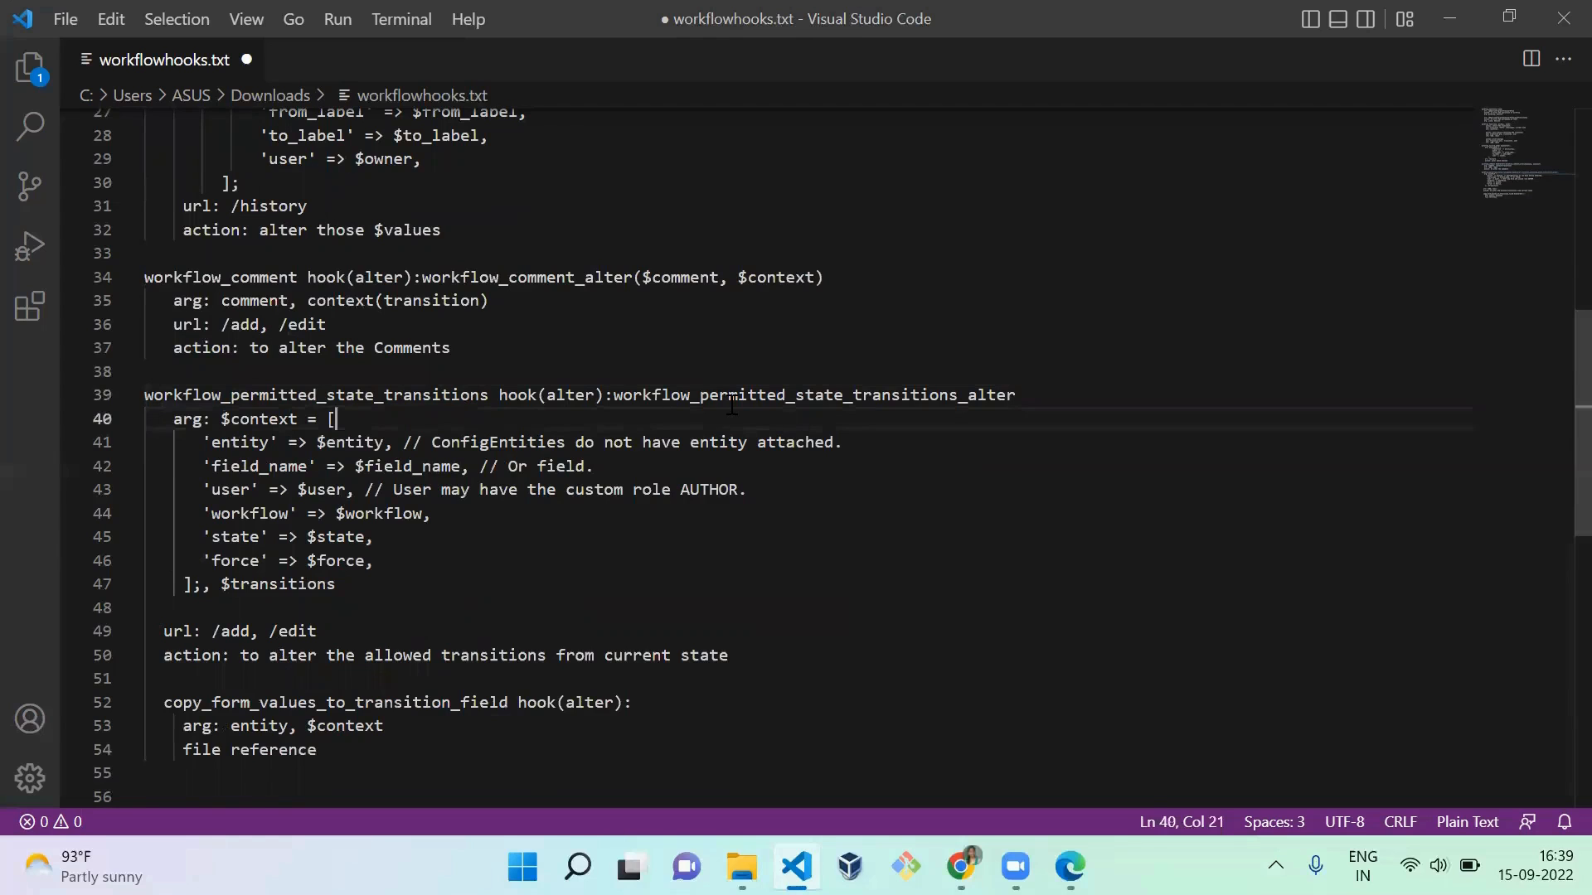
{"action": "key", "text": "Up"}
{"action": "key", "text": "Up"}
{"action": "key", "text": "Up"}
{"action": "key", "text": "Up"}
{"action": "key", "text": "Up"}
{"action": "key", "text": "Up"}
{"action": "key", "text": "Up"}
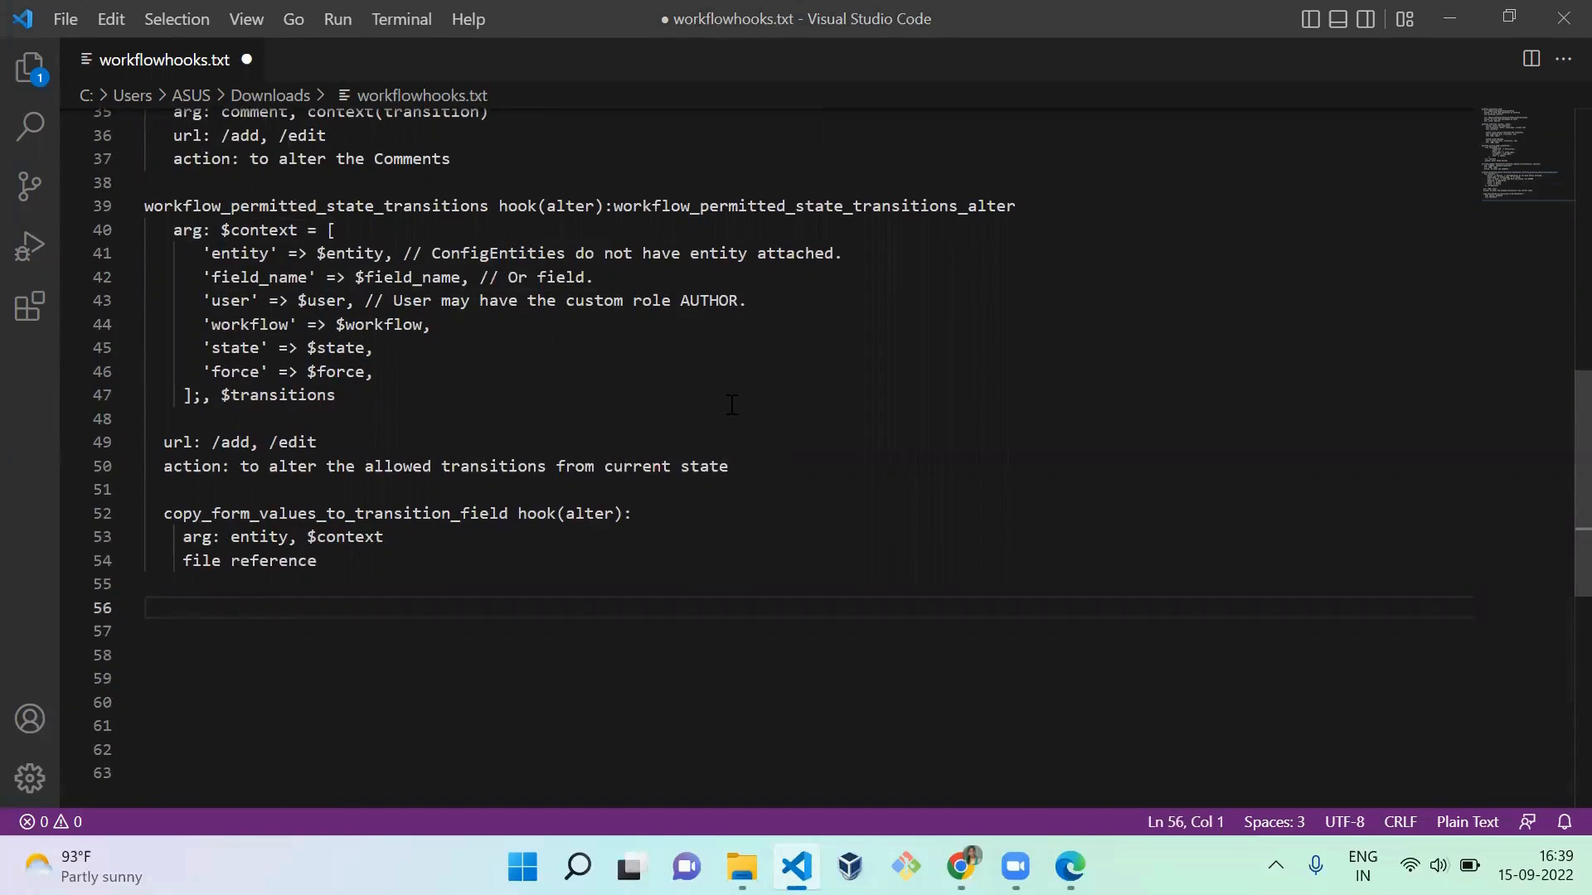
{"action": "left_click", "coordinate": [403, 511]}
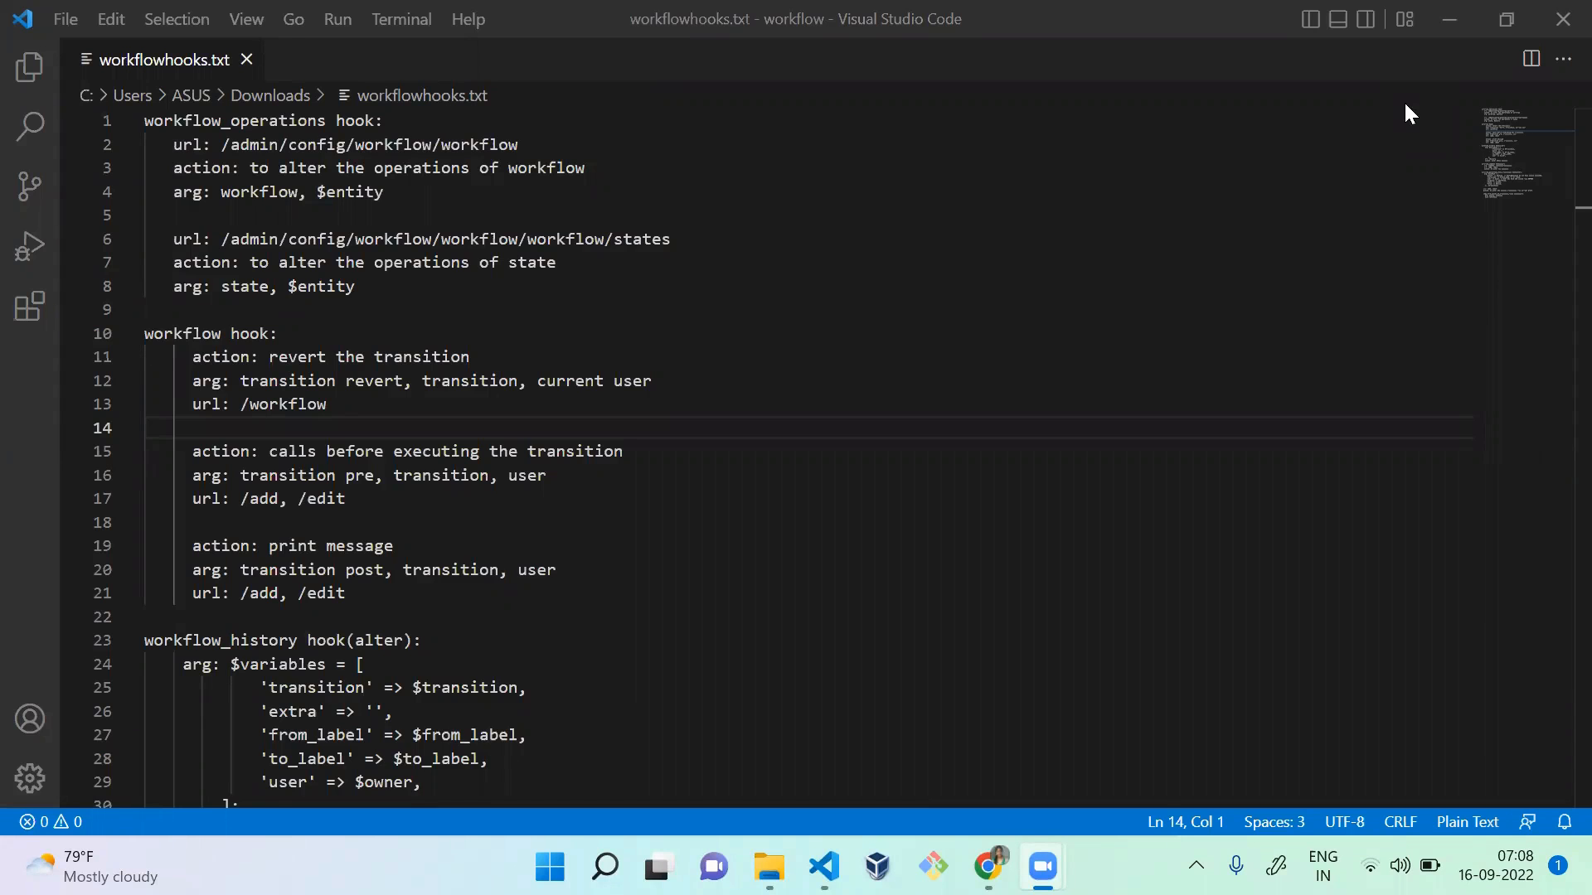
Step: Switch to Chrome and open the configuration synchronization's single-item export page in a new tab
{"action": "key", "text": "alt+Tab"}
{"action": "key", "text": "alt+Tab"}
{"action": "key", "text": "alt+Tab"}
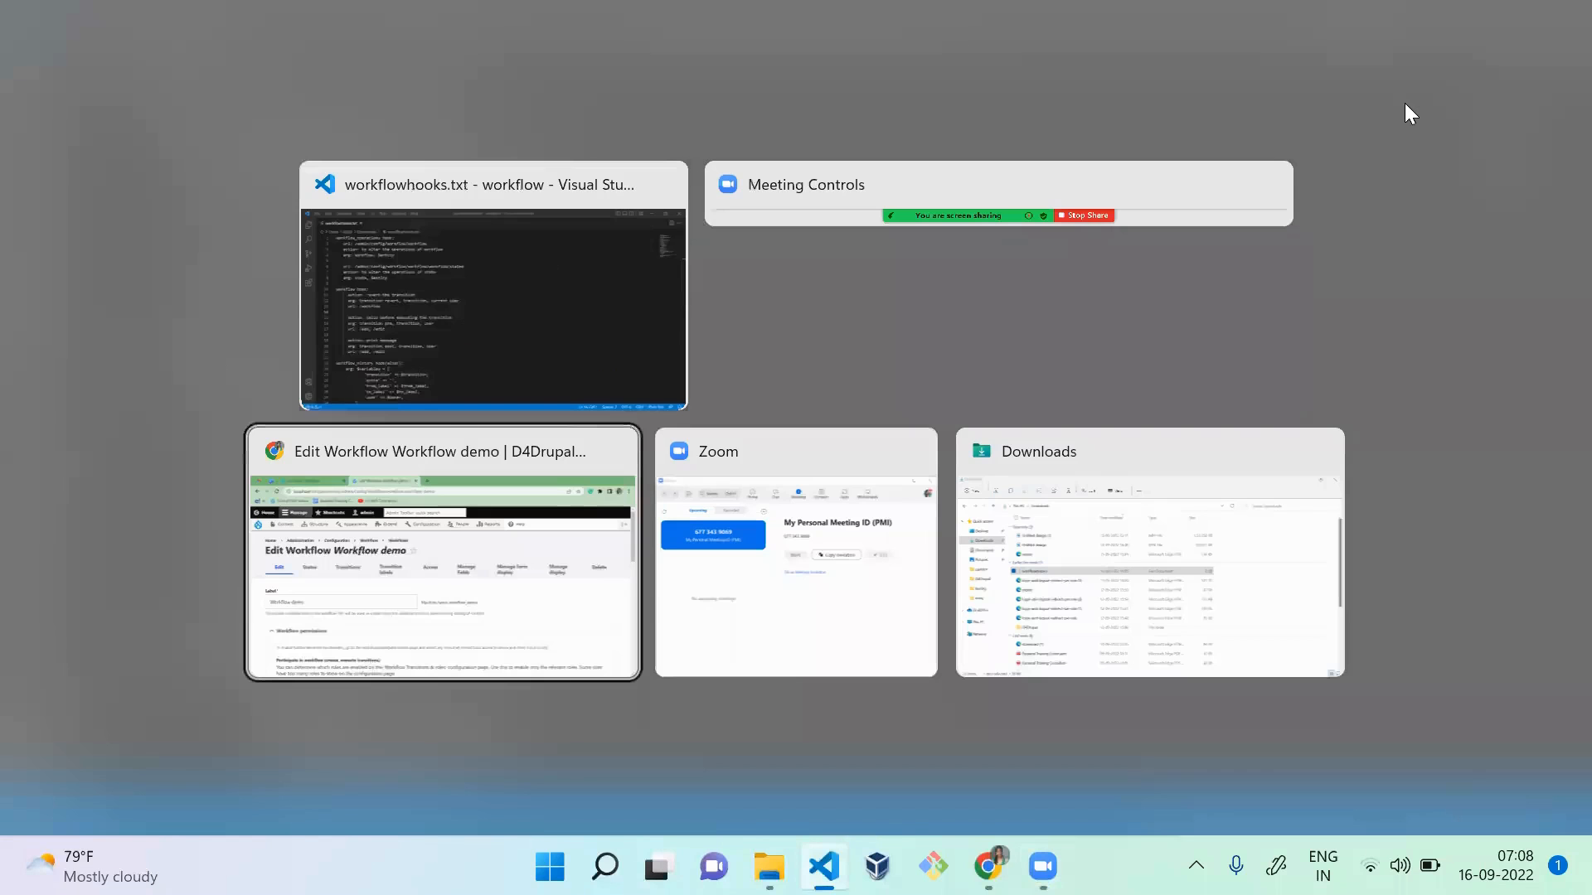
{"action": "mouse_move", "coordinate": [705, 201]}
{"action": "mouse_move", "coordinate": [752, 557]}
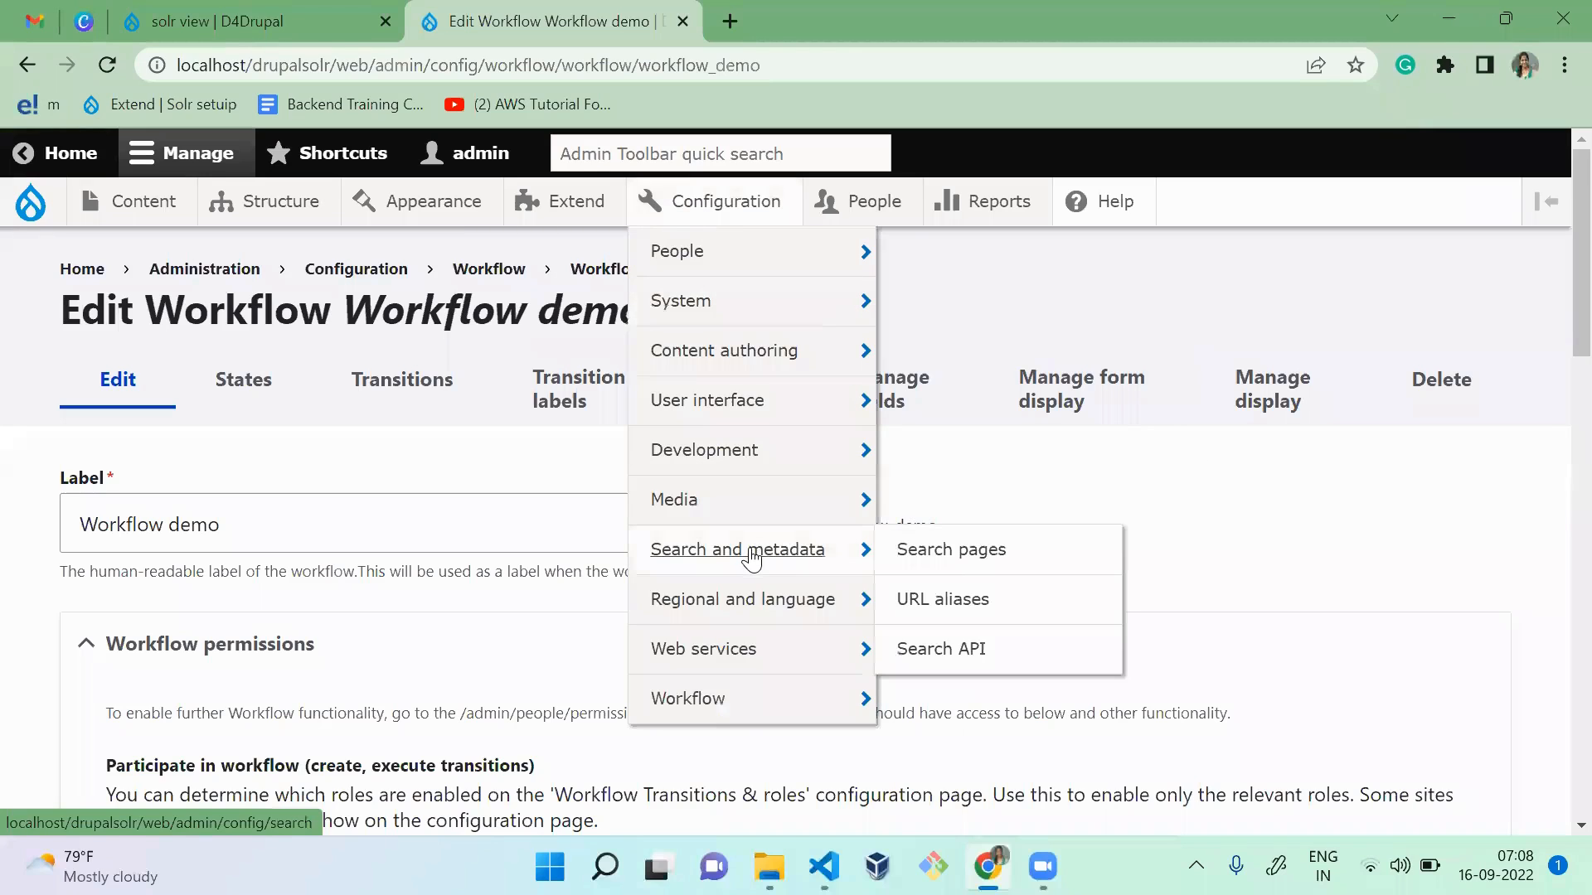
{"action": "mouse_move", "coordinate": [764, 439]}
{"action": "mouse_move", "coordinate": [933, 614]}
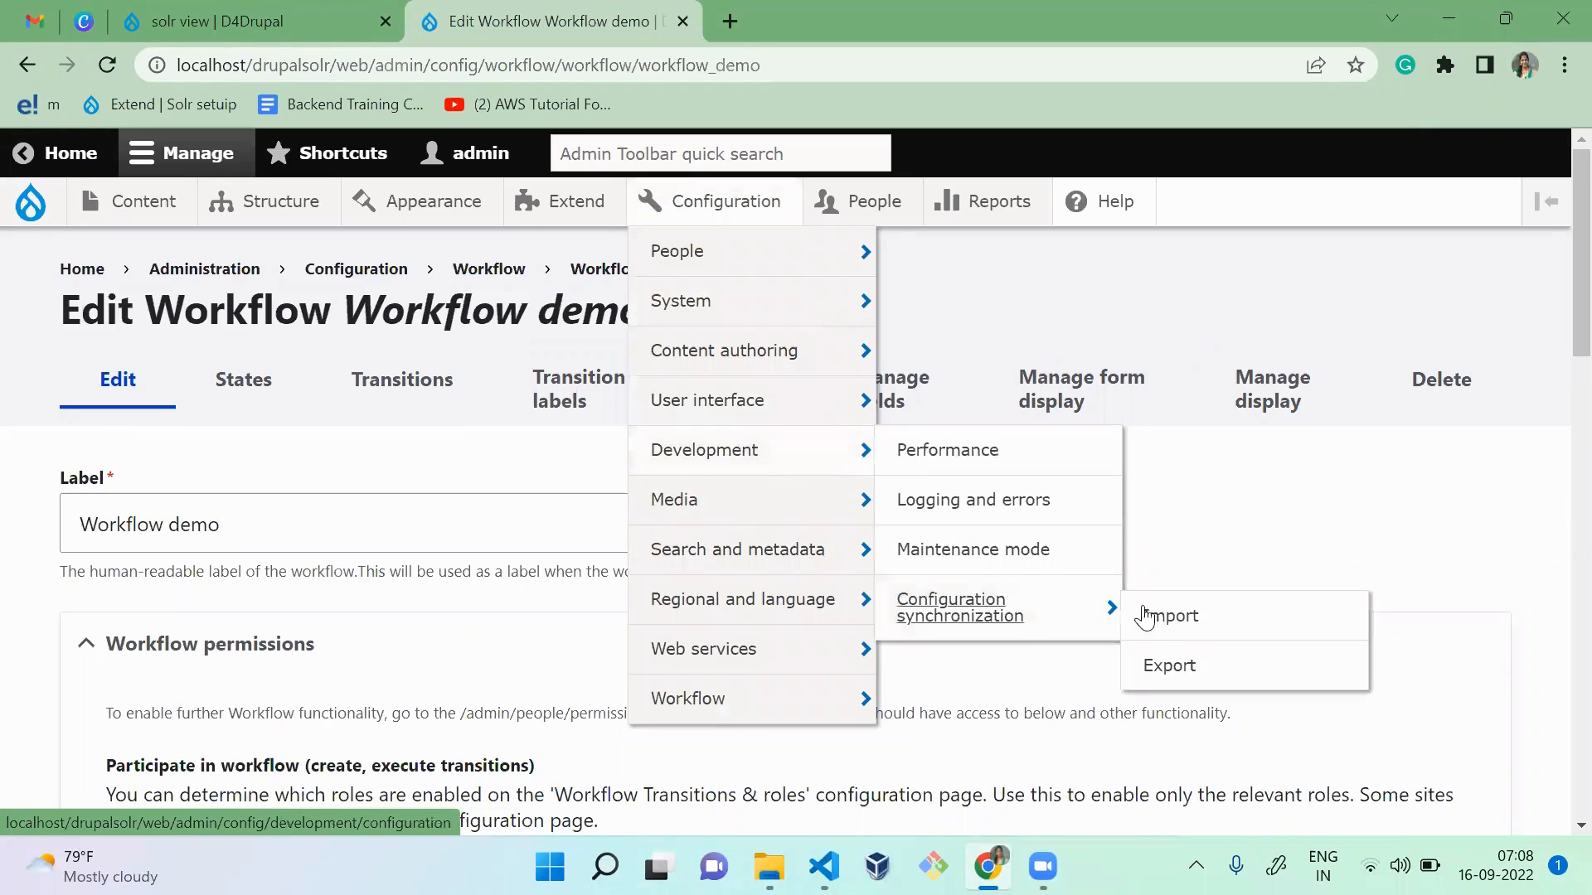
{"action": "left_click", "coordinate": [1170, 666]}
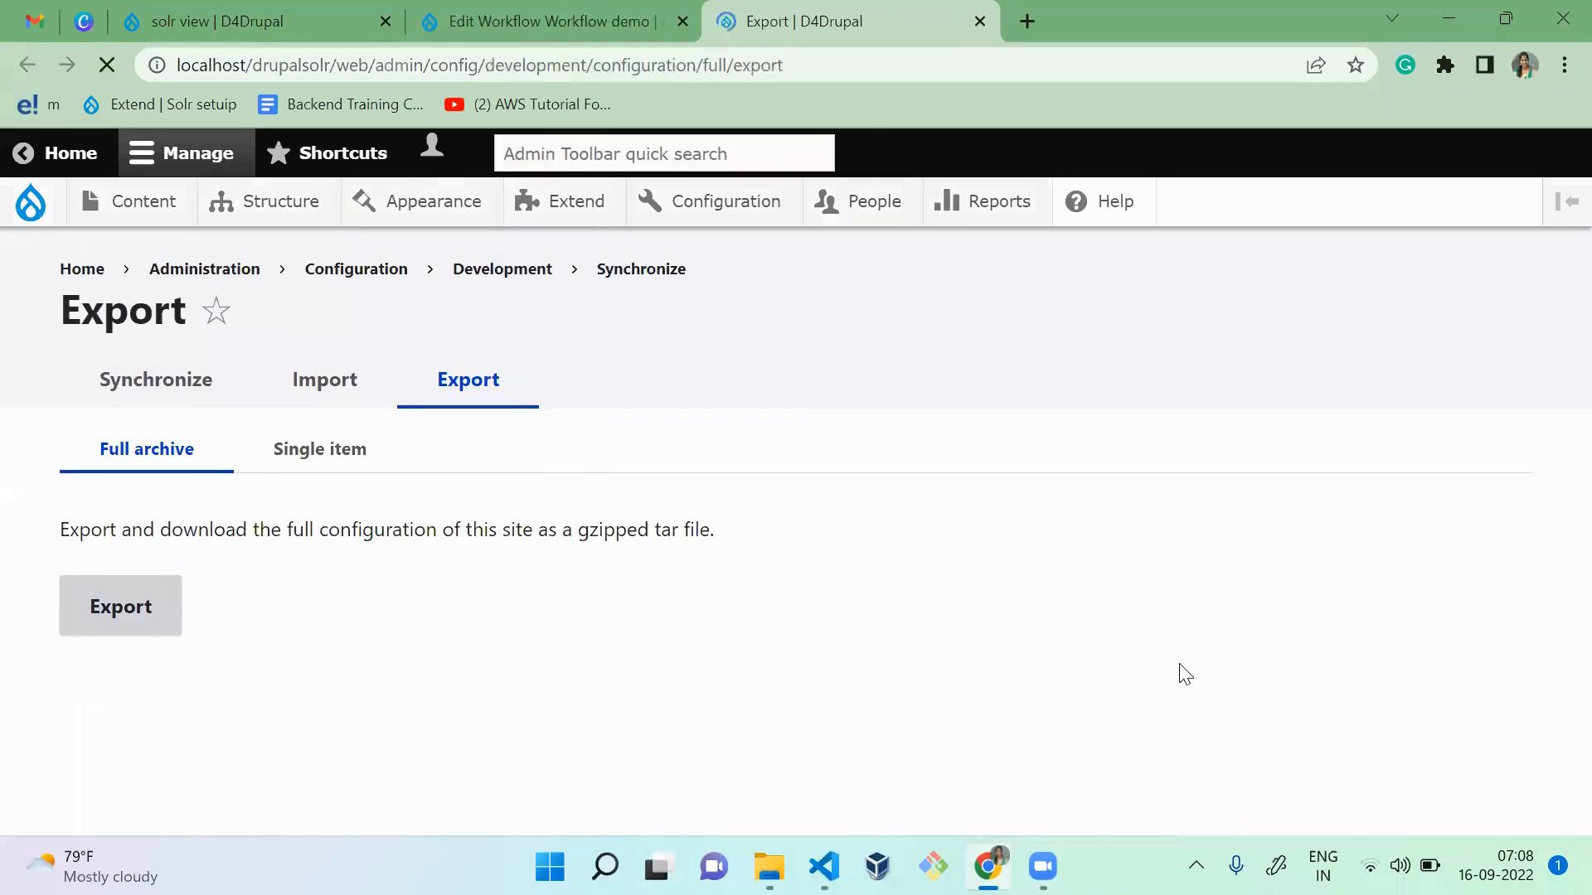
{"action": "left_click", "coordinate": [280, 449]}
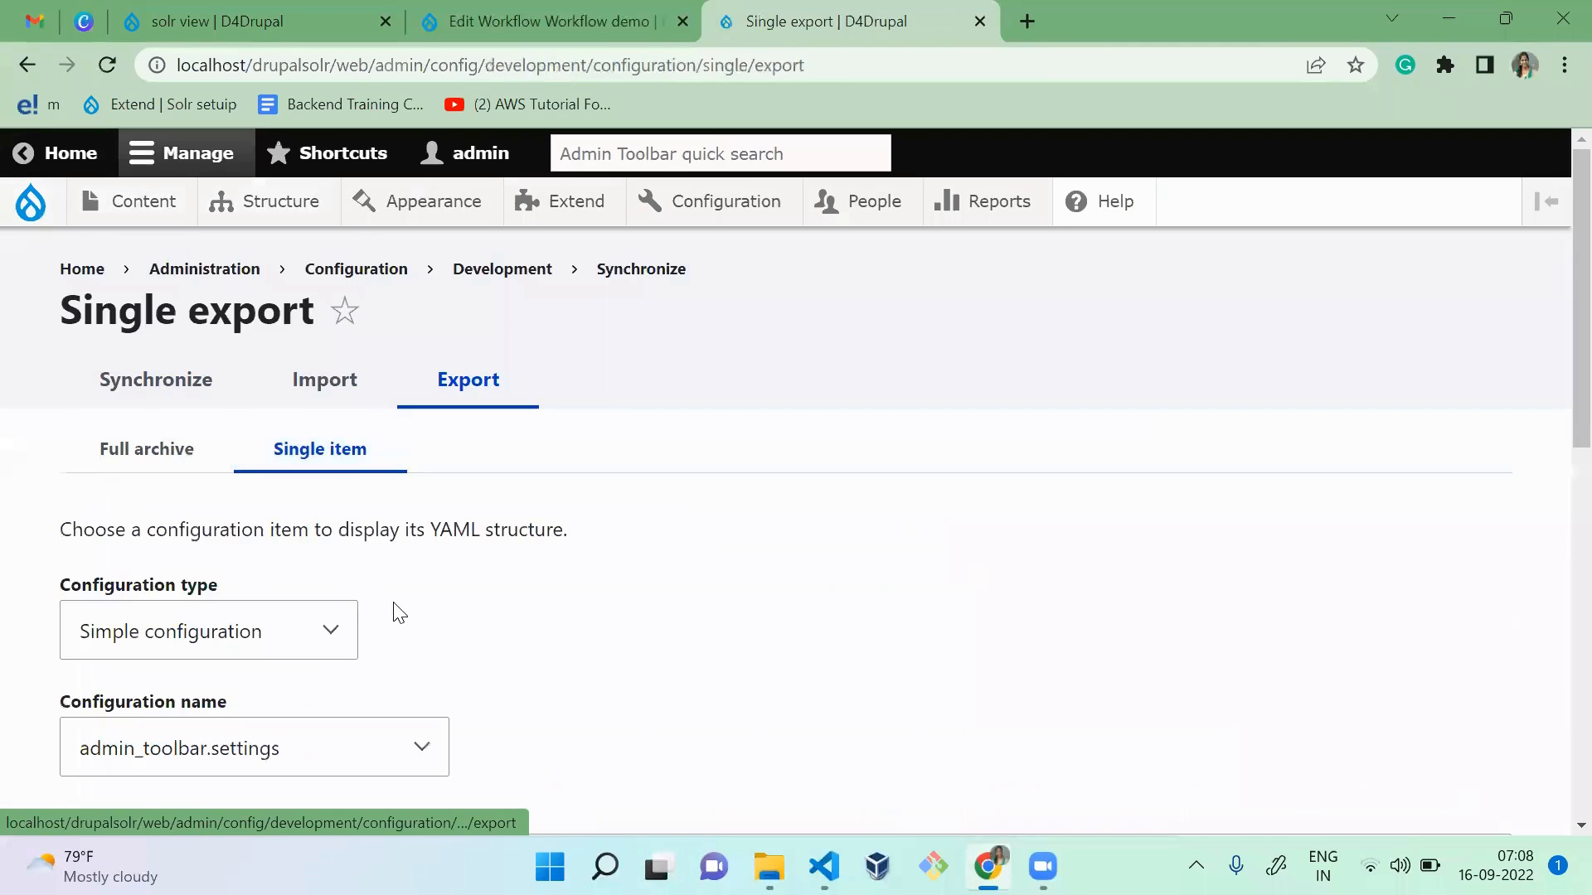
Step: Set the configuration type for the single export to Workflow type
{"action": "left_click", "coordinate": [264, 640]}
{"action": "key", "text": "w"}
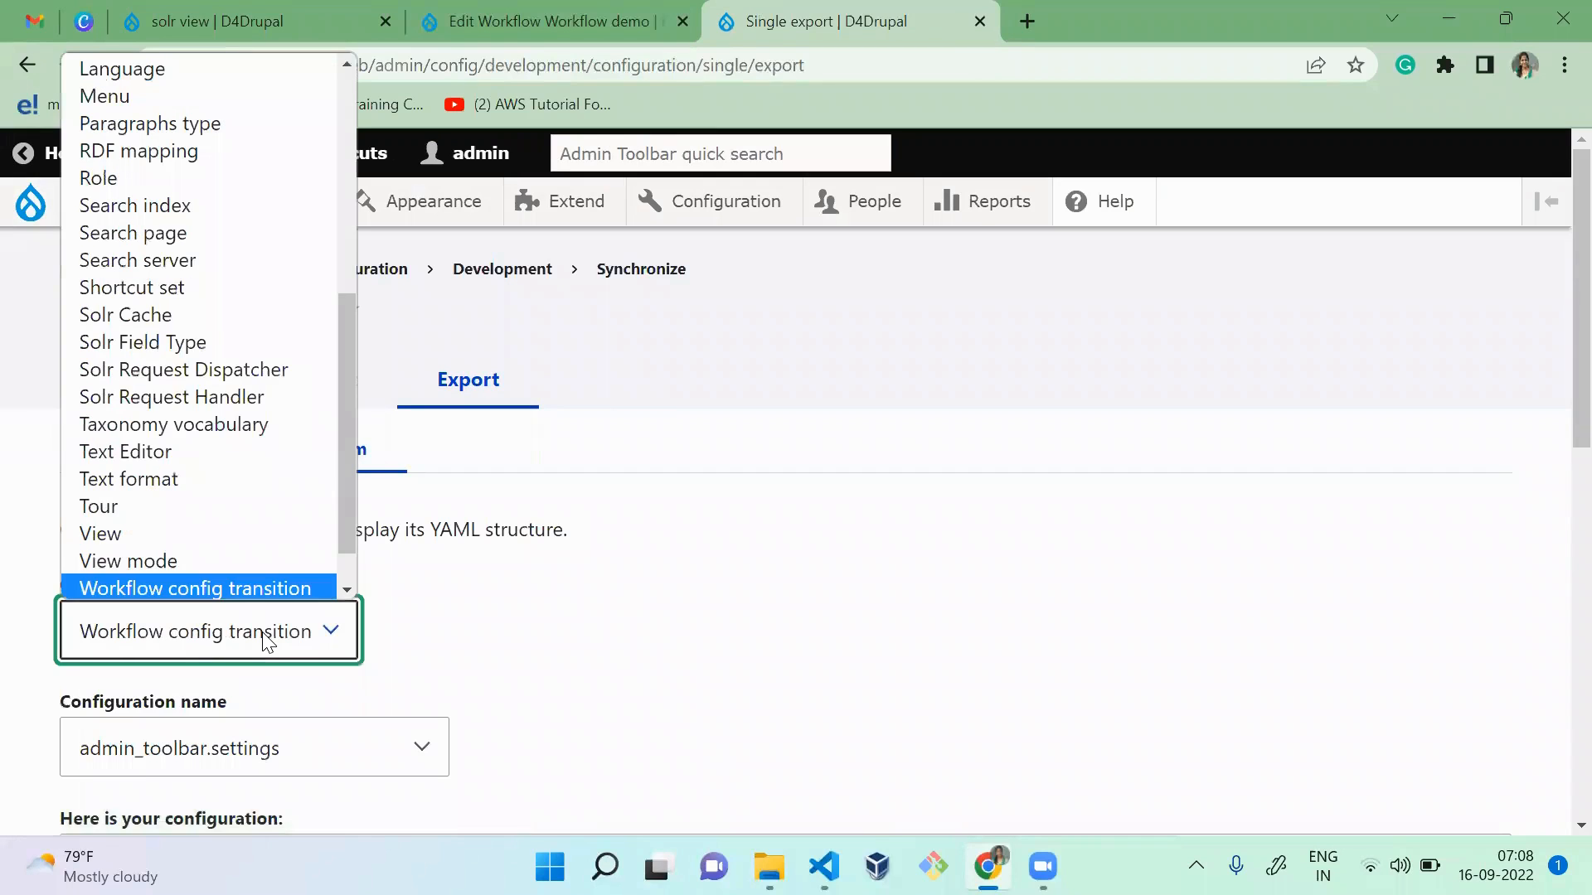
{"action": "key", "text": "Down"}
{"action": "key", "text": "Down"}
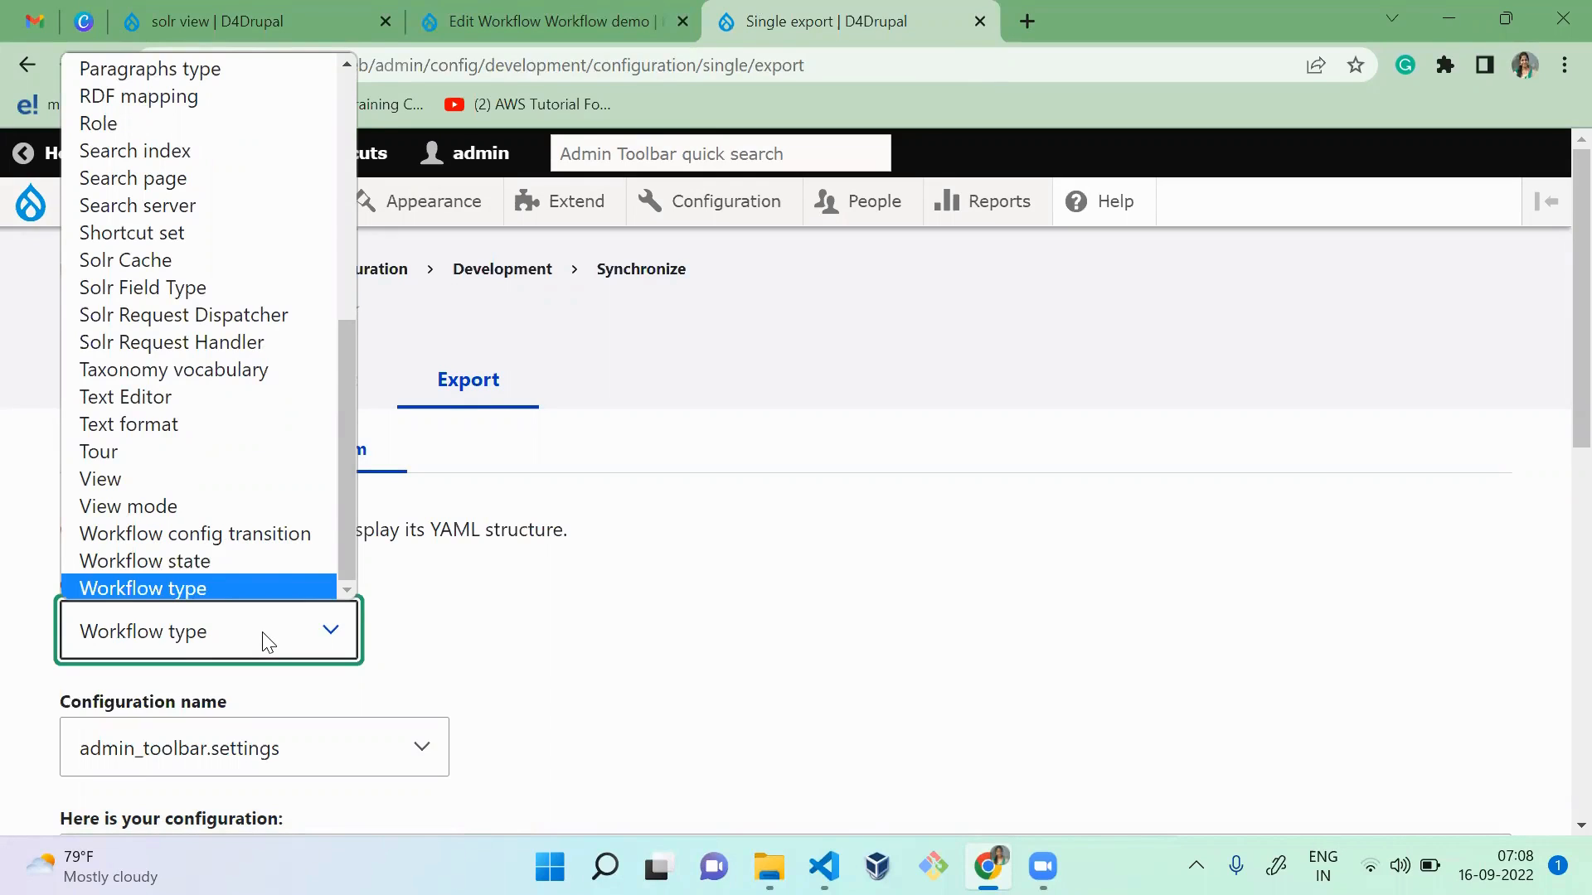
{"action": "key", "text": "Return"}
Step: Choose Workflow demo (workflow_demo) as the configuration name and examine the options in its exported YAML
{"action": "left_click", "coordinate": [285, 757]}
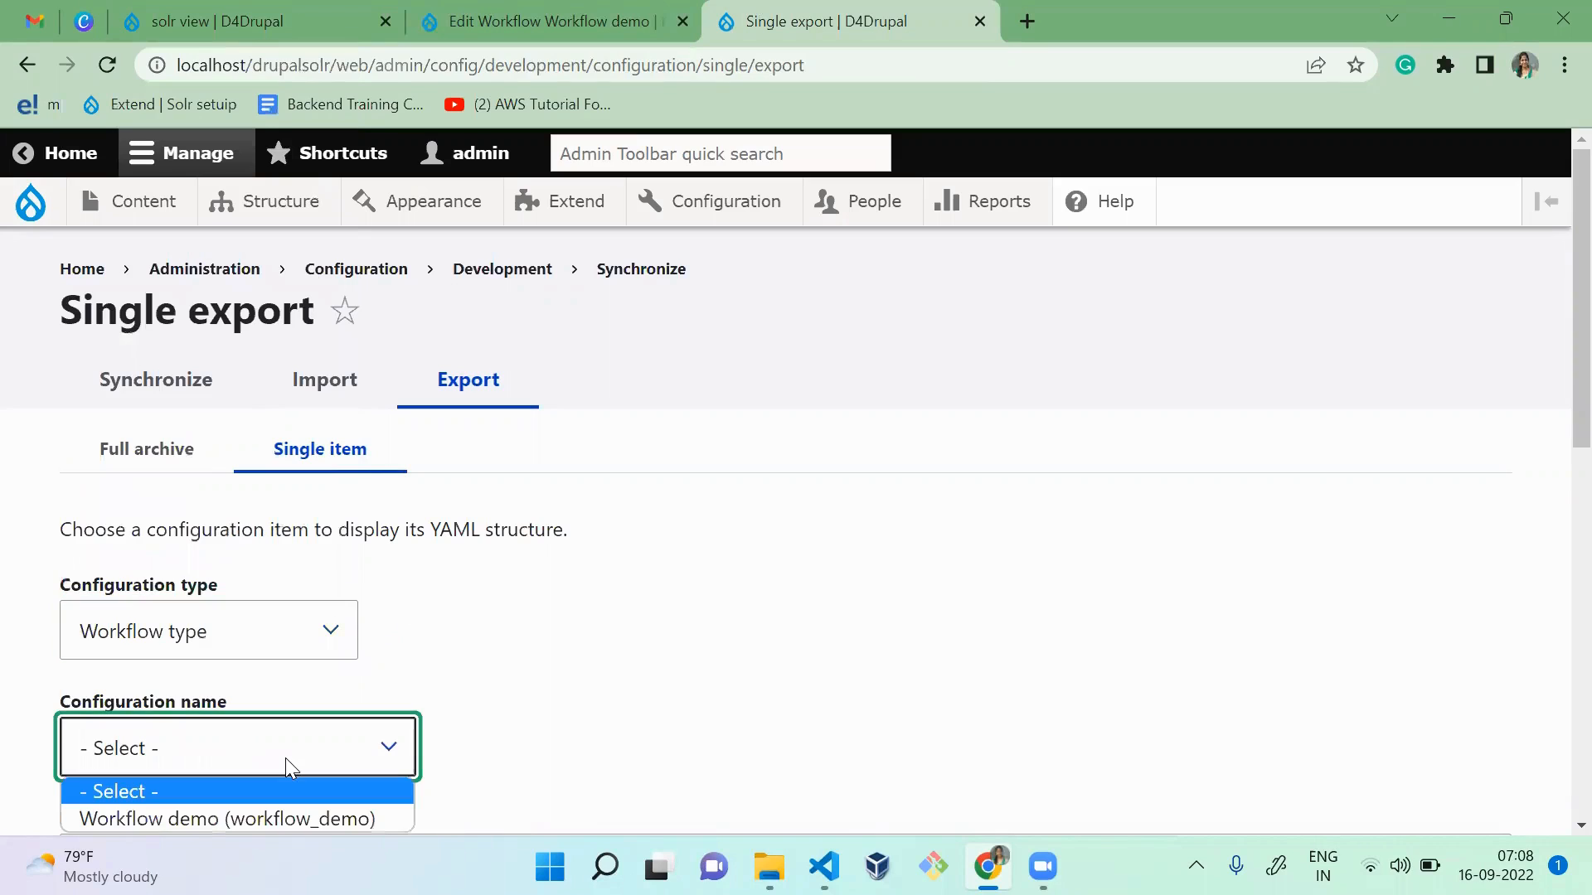
{"action": "key", "text": "Down"}
{"action": "key", "text": "Return"}
{"action": "left_click", "coordinate": [892, 679]}
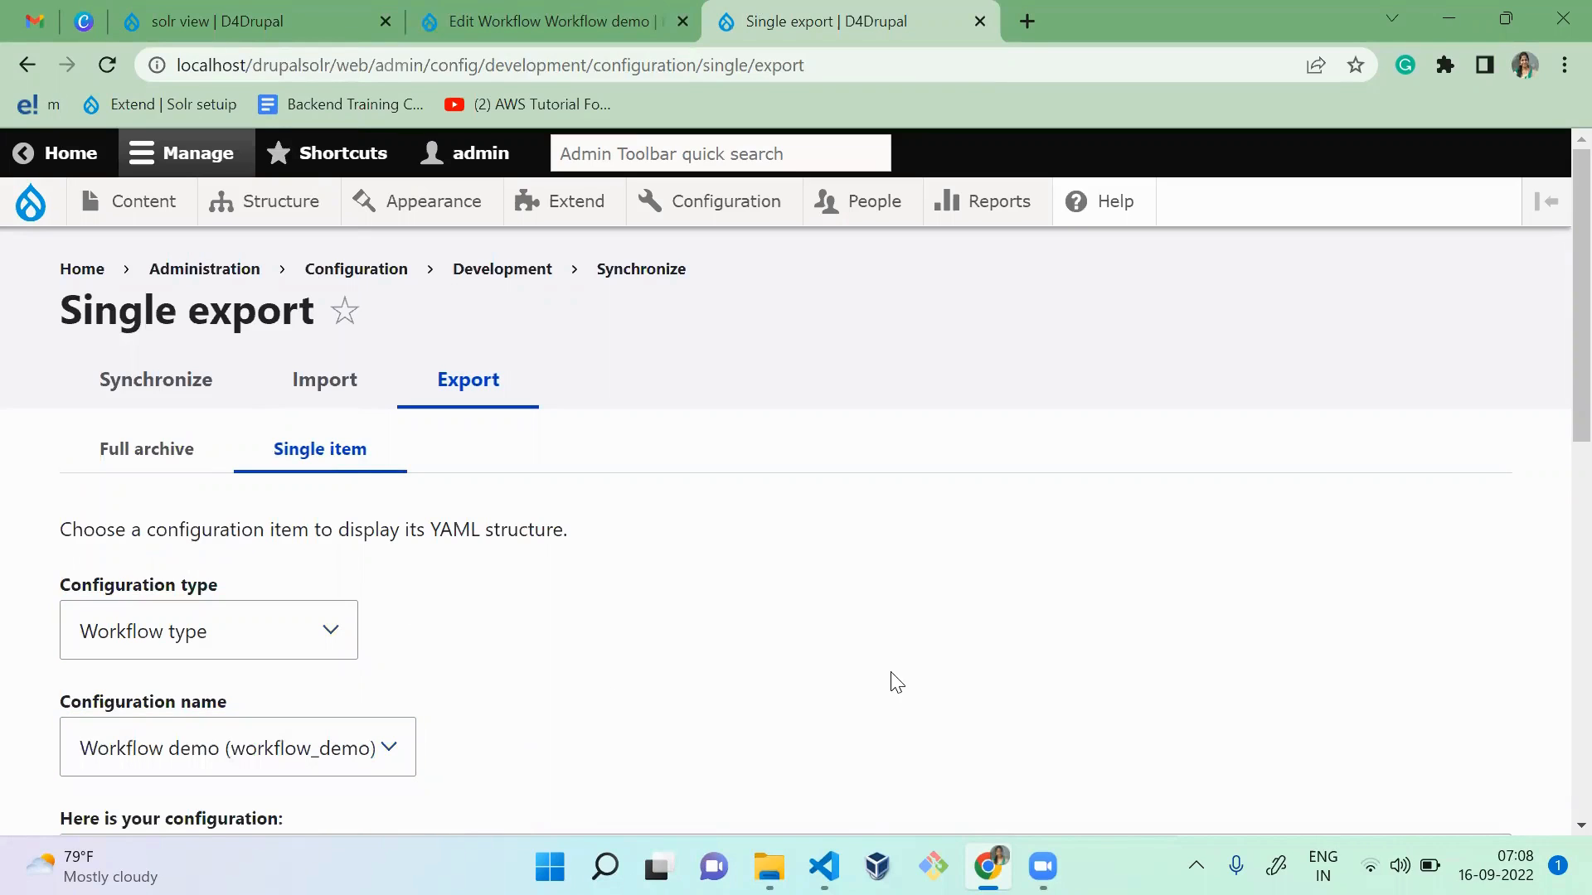
{"action": "scroll", "coordinate": [1551, 414], "scroll_direction": "down", "scroll_amount": 6}
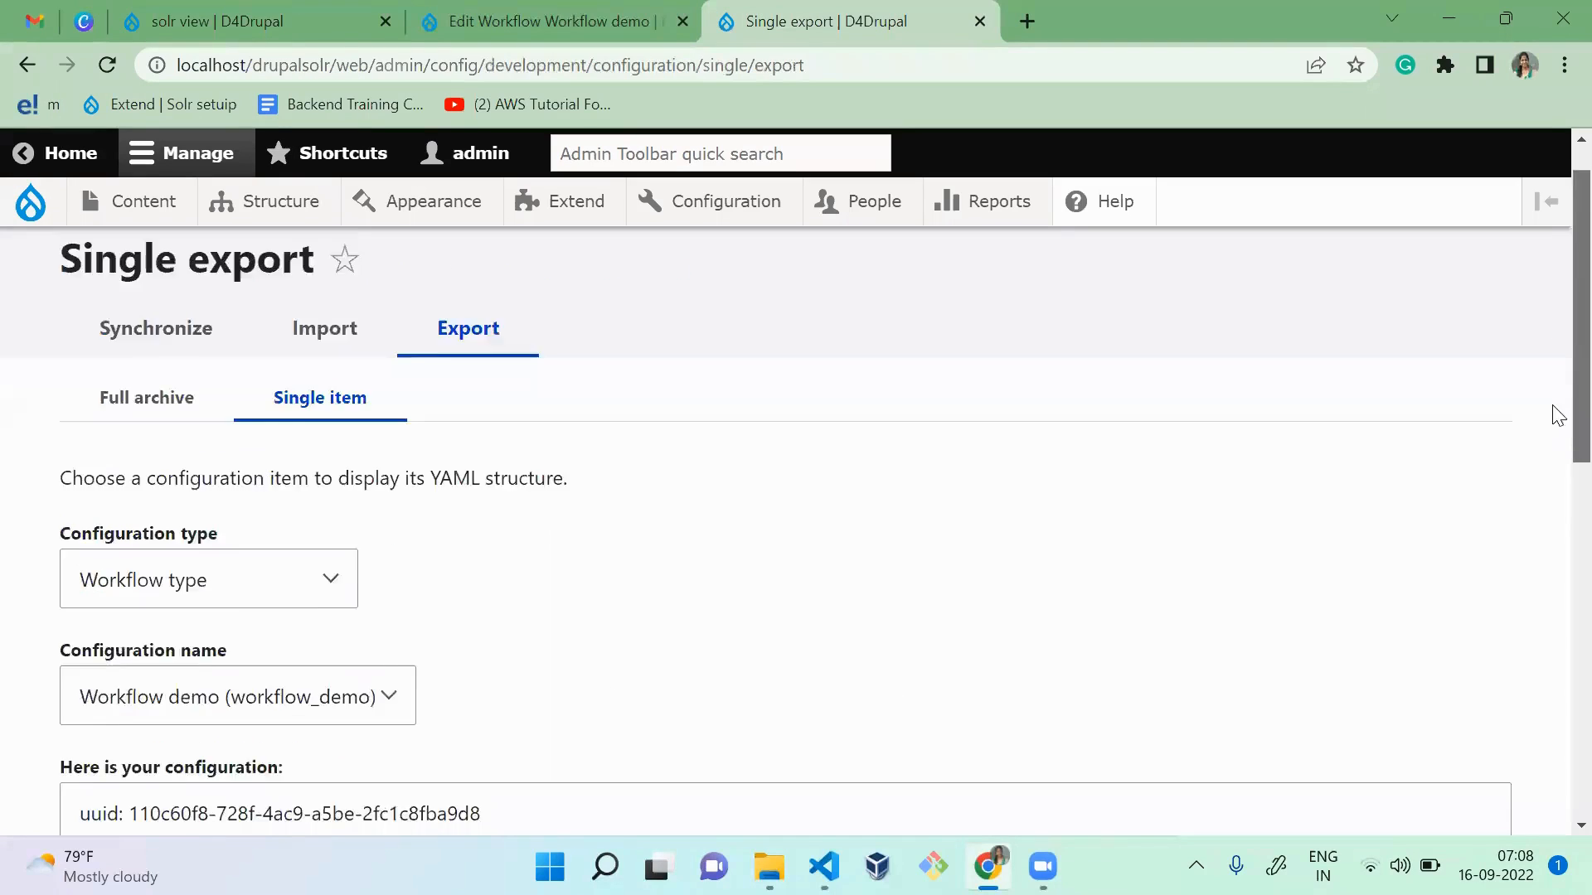
{"action": "left_click_drag", "start_coordinate": [1559, 601], "coordinate": [1558, 632]}
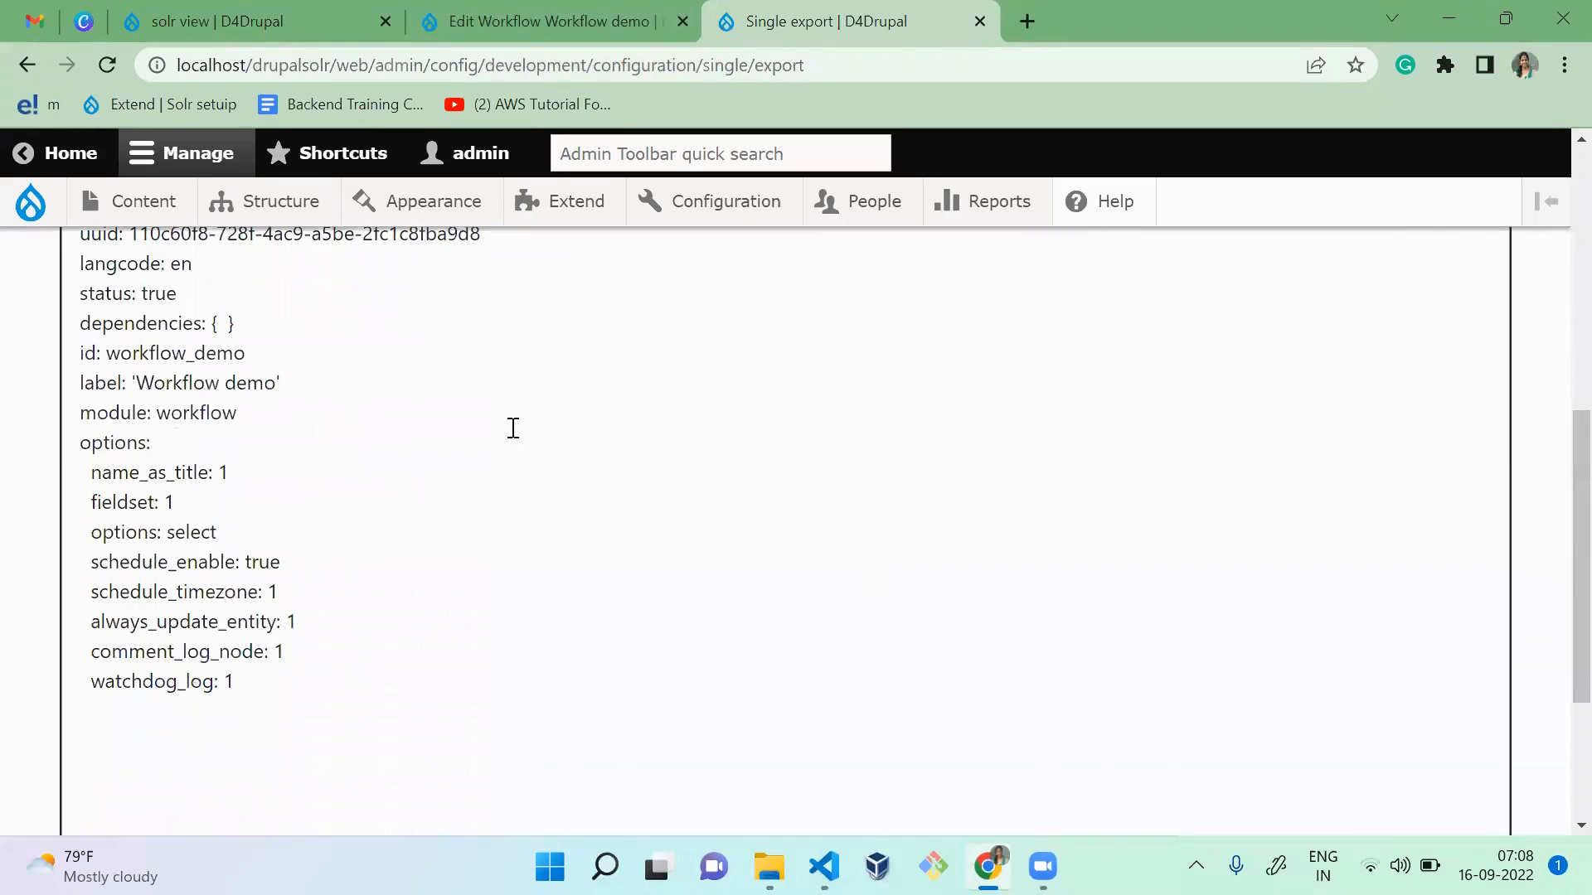
Step: Compare the exported YAML options with the settings on the Workflow demo's Edit page, returning to the single export
{"action": "left_click", "coordinate": [548, 22]}
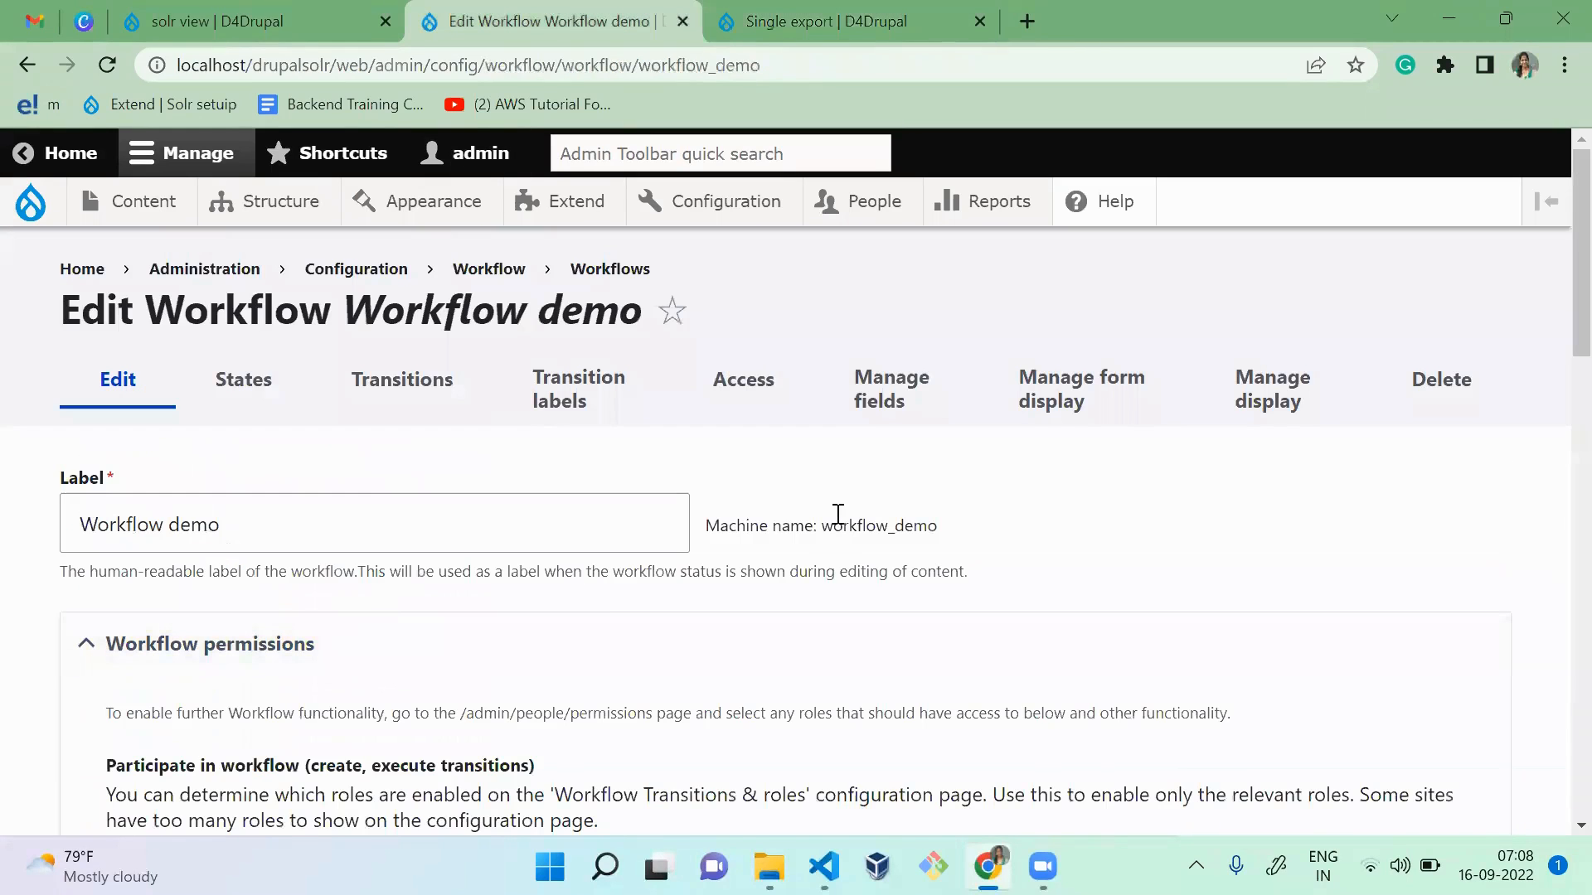
{"action": "left_click_drag", "start_coordinate": [1557, 245], "coordinate": [1557, 757]}
{"action": "key", "text": "ctrl+Tab"}
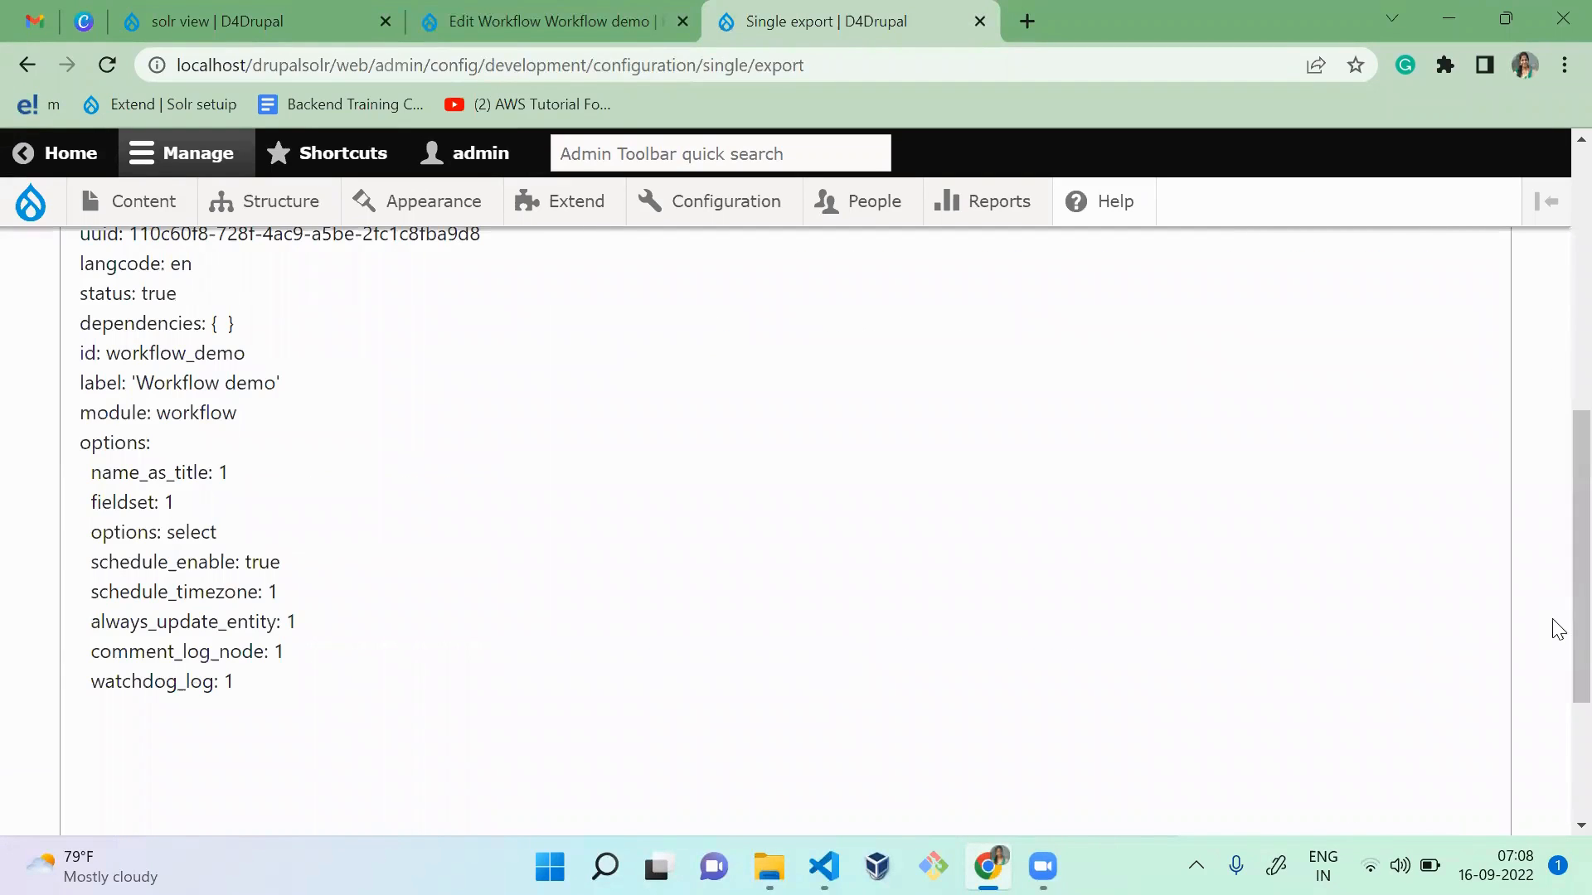
Step: Export the Workflow state configuration for Creation (workflow_demo_creation) and examine its YAML
{"action": "left_click_drag", "start_coordinate": [1553, 611], "coordinate": [1553, 414]}
{"action": "left_click", "coordinate": [306, 428]}
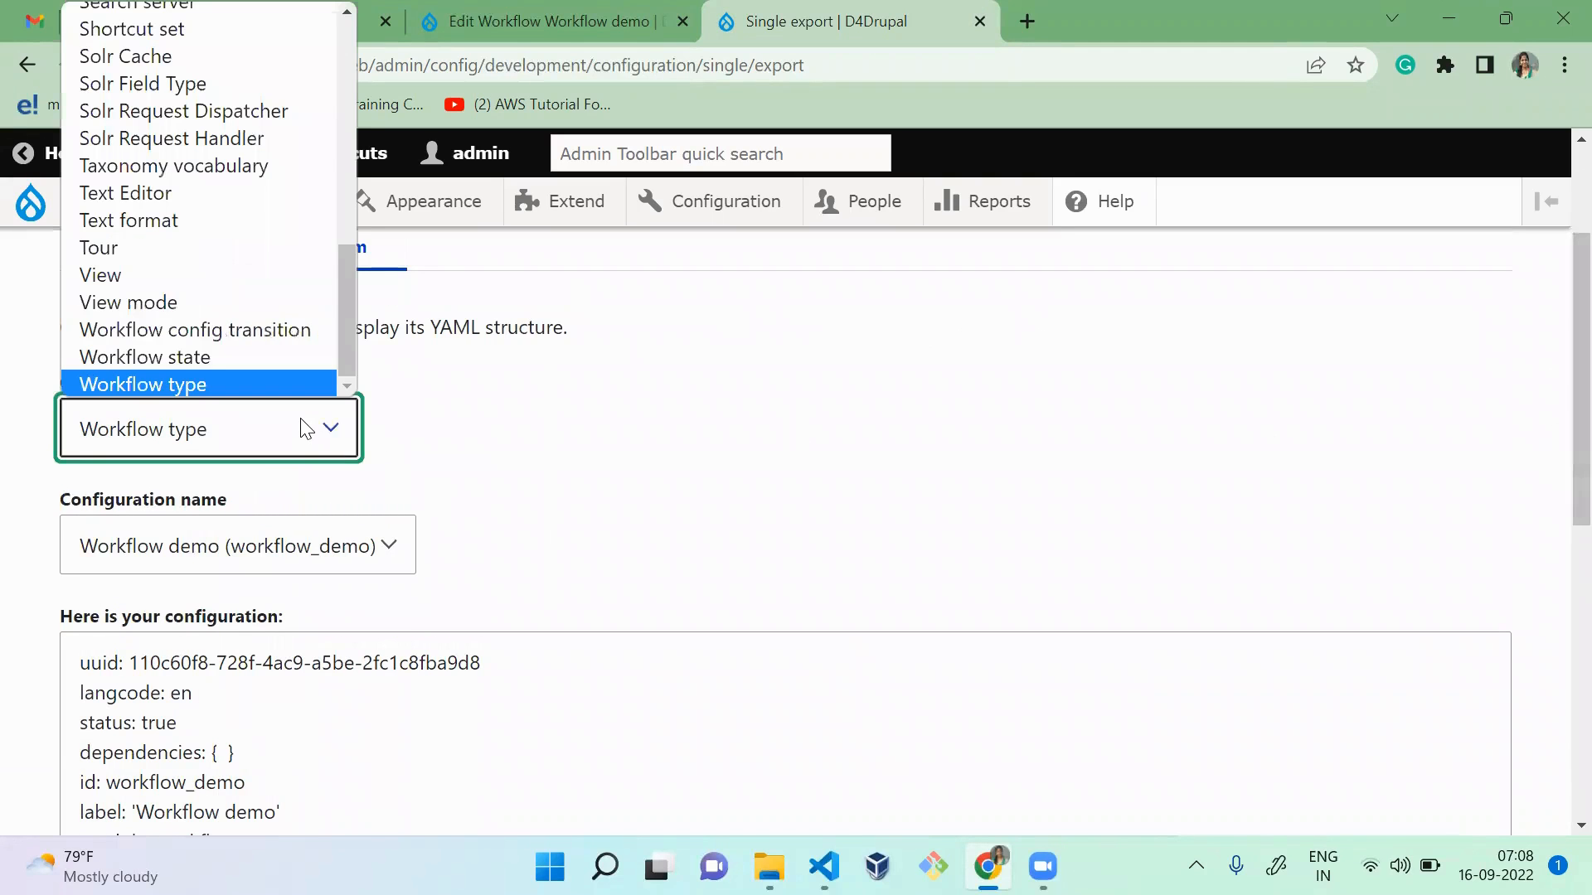
{"action": "key", "text": "Up"}
{"action": "key", "text": "Return"}
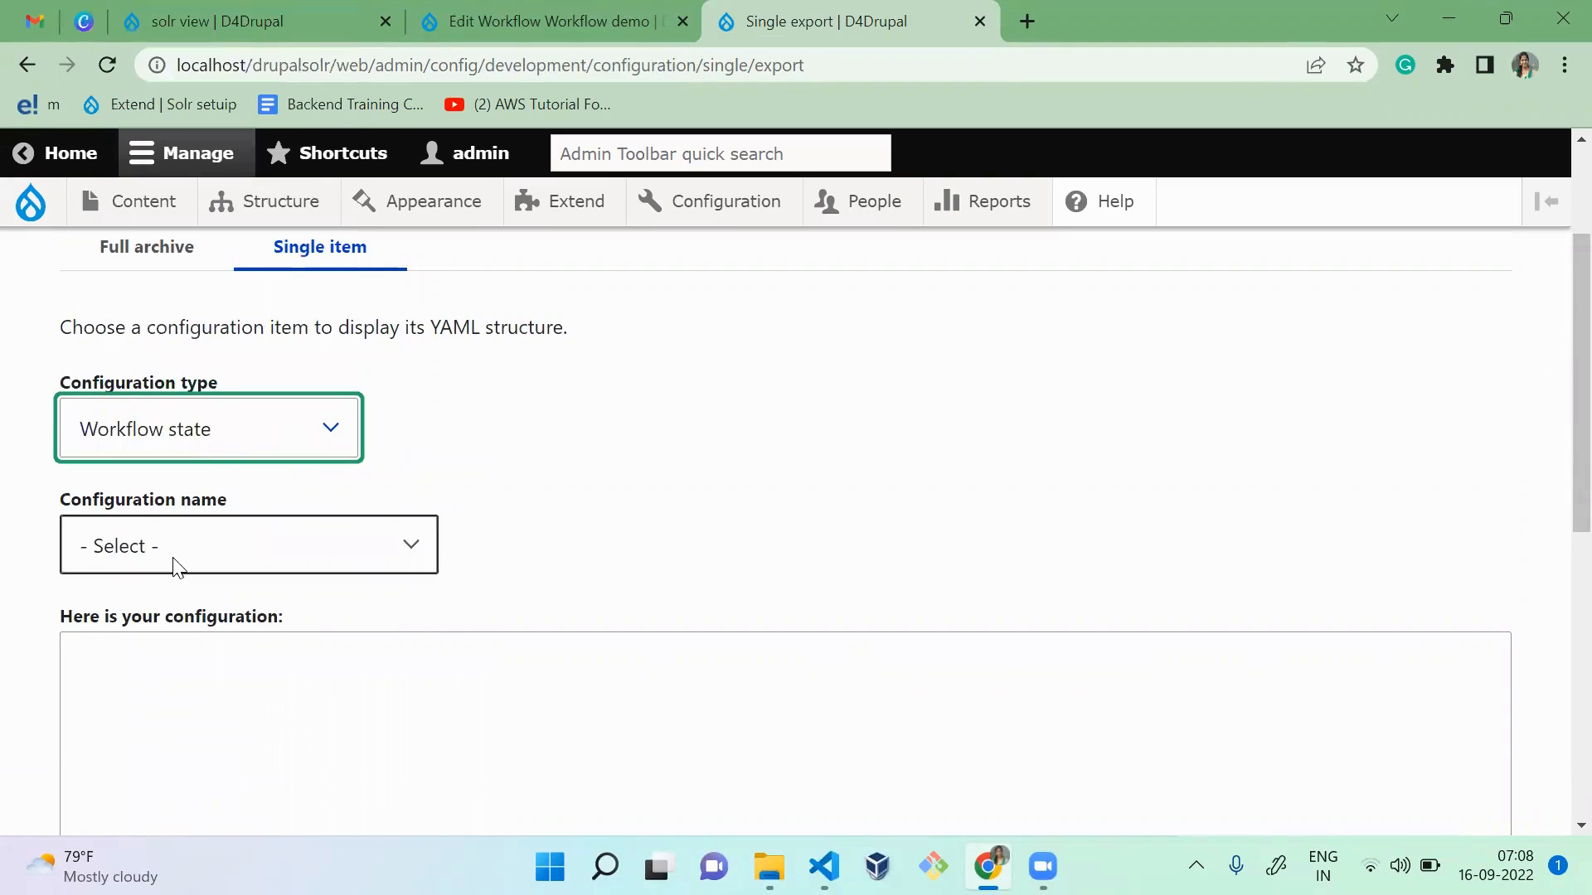
{"action": "left_click", "coordinate": [177, 567]}
{"action": "left_click", "coordinate": [179, 635]}
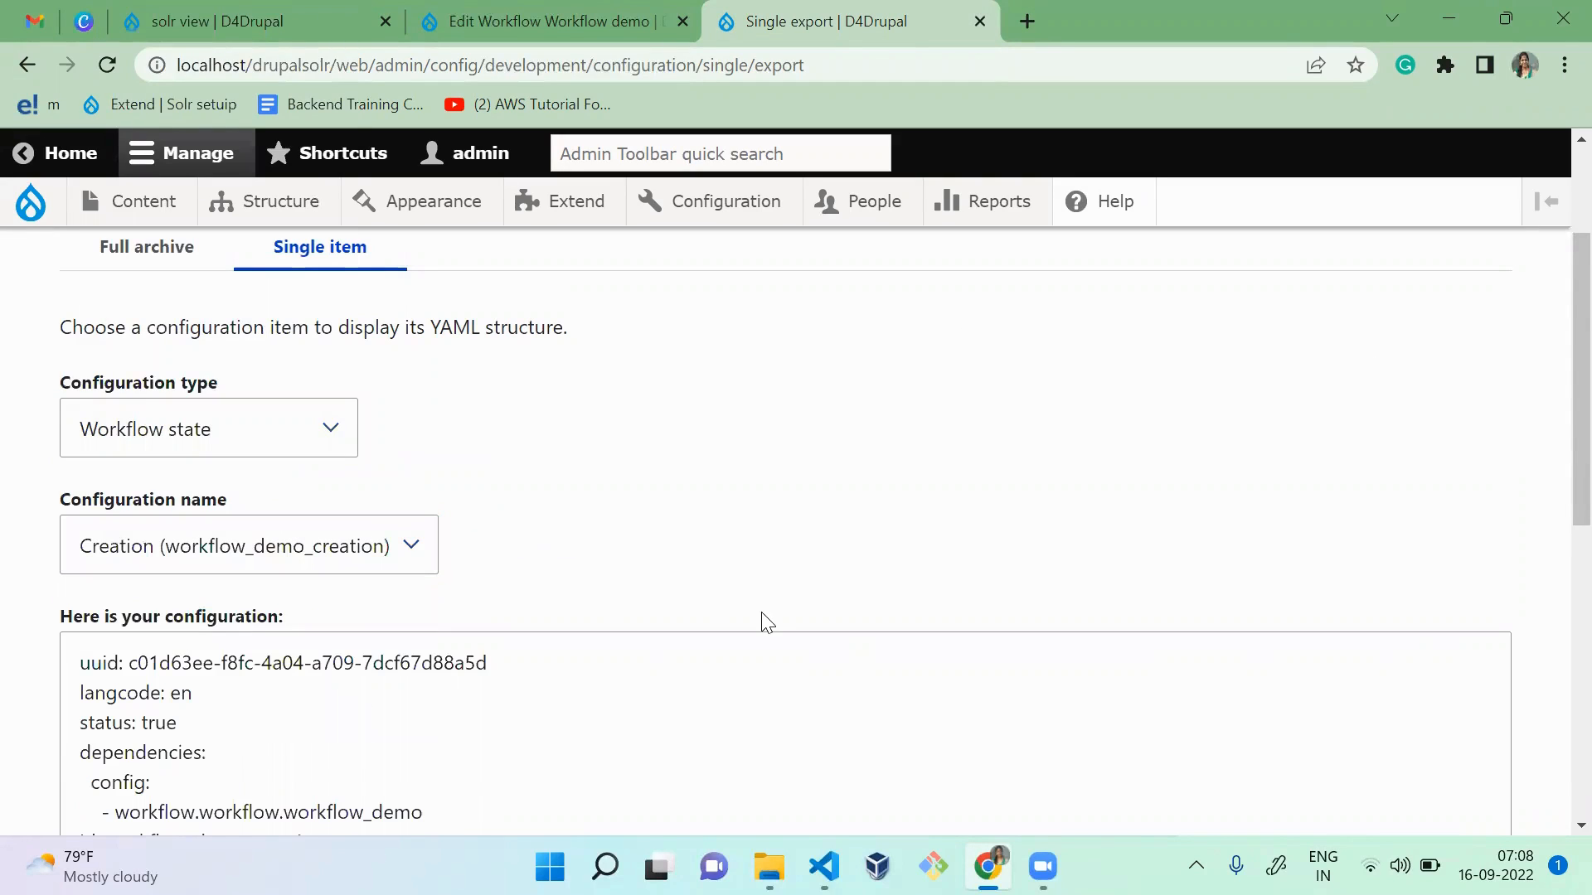
{"action": "scroll", "coordinate": [1553, 531], "scroll_direction": "down", "scroll_amount": 5}
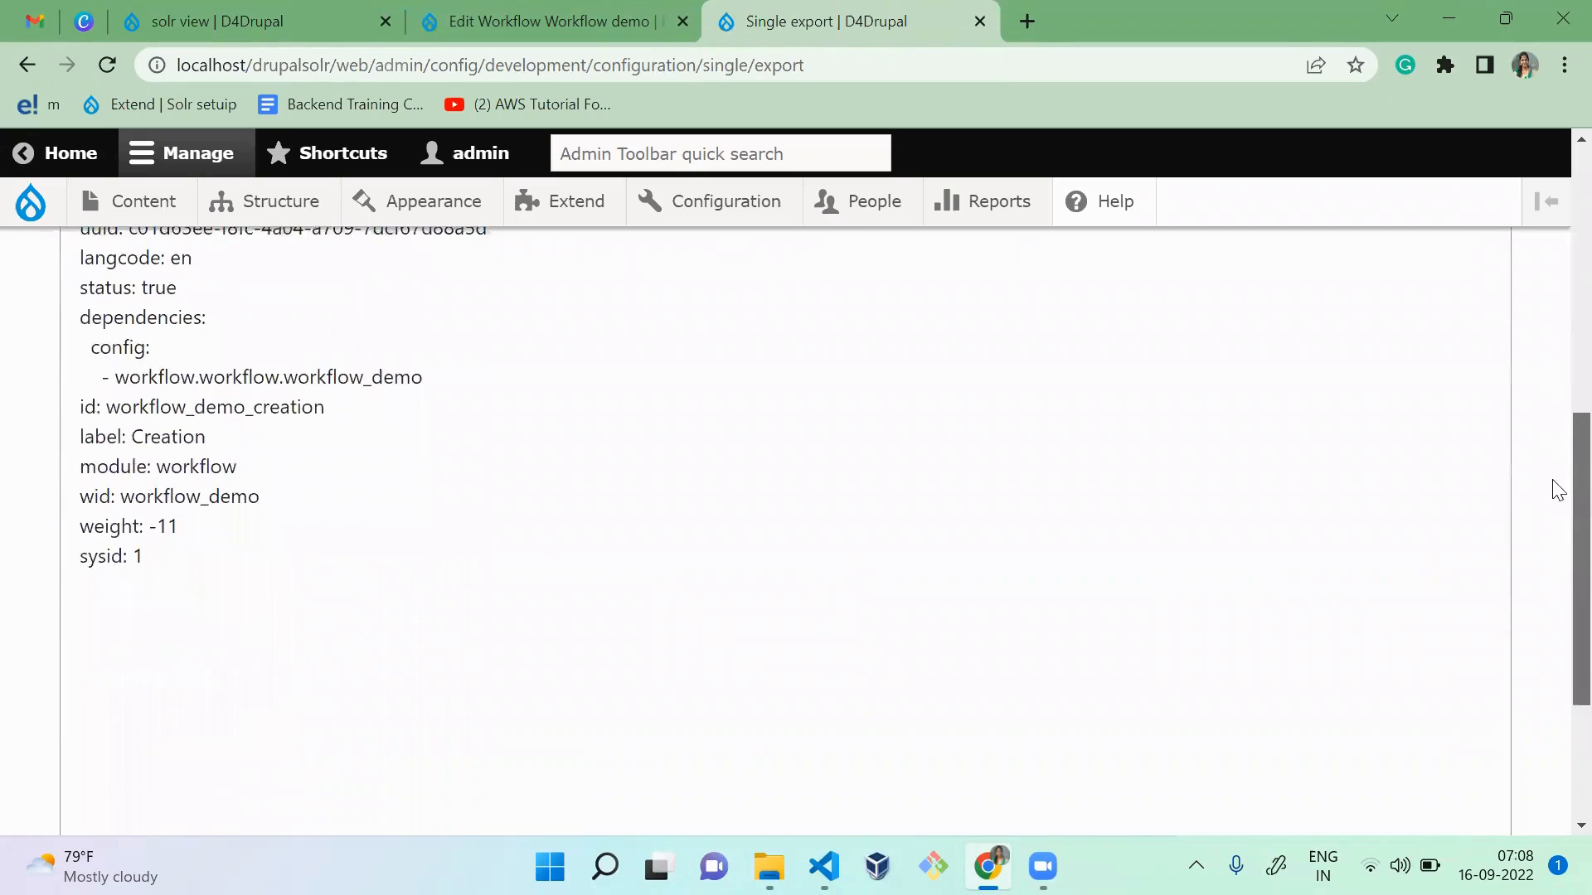
{"action": "scroll", "coordinate": [1557, 489], "scroll_direction": "up", "scroll_amount": 5}
Step: Review the states defined on the Workflow demo's States page
{"action": "left_click", "coordinate": [531, 23]}
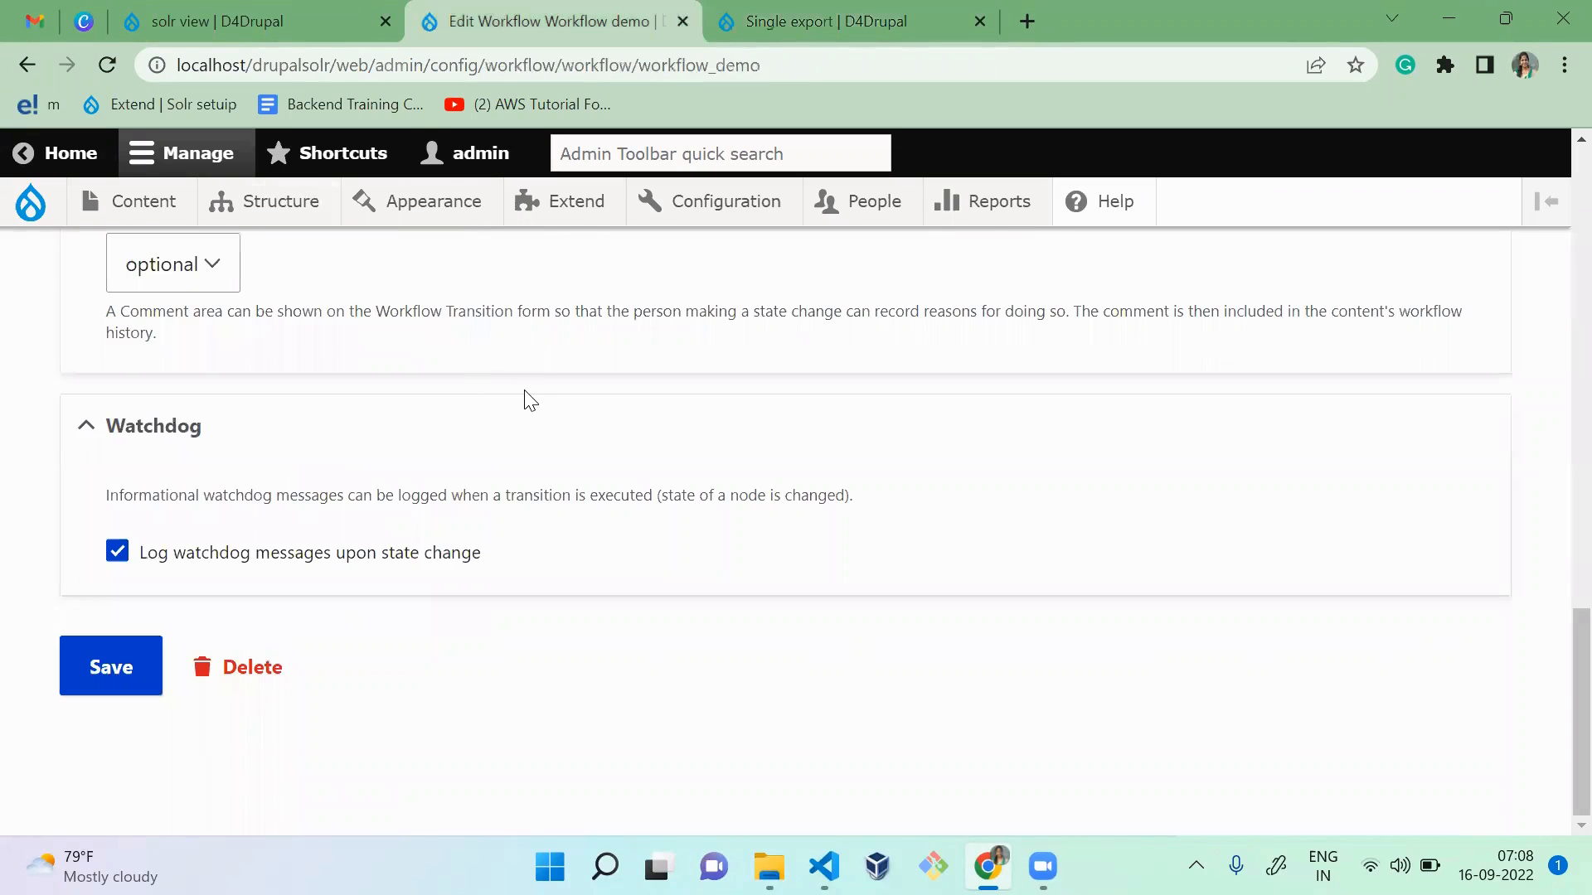
{"action": "scroll", "coordinate": [530, 401], "scroll_direction": "up", "scroll_amount": 15}
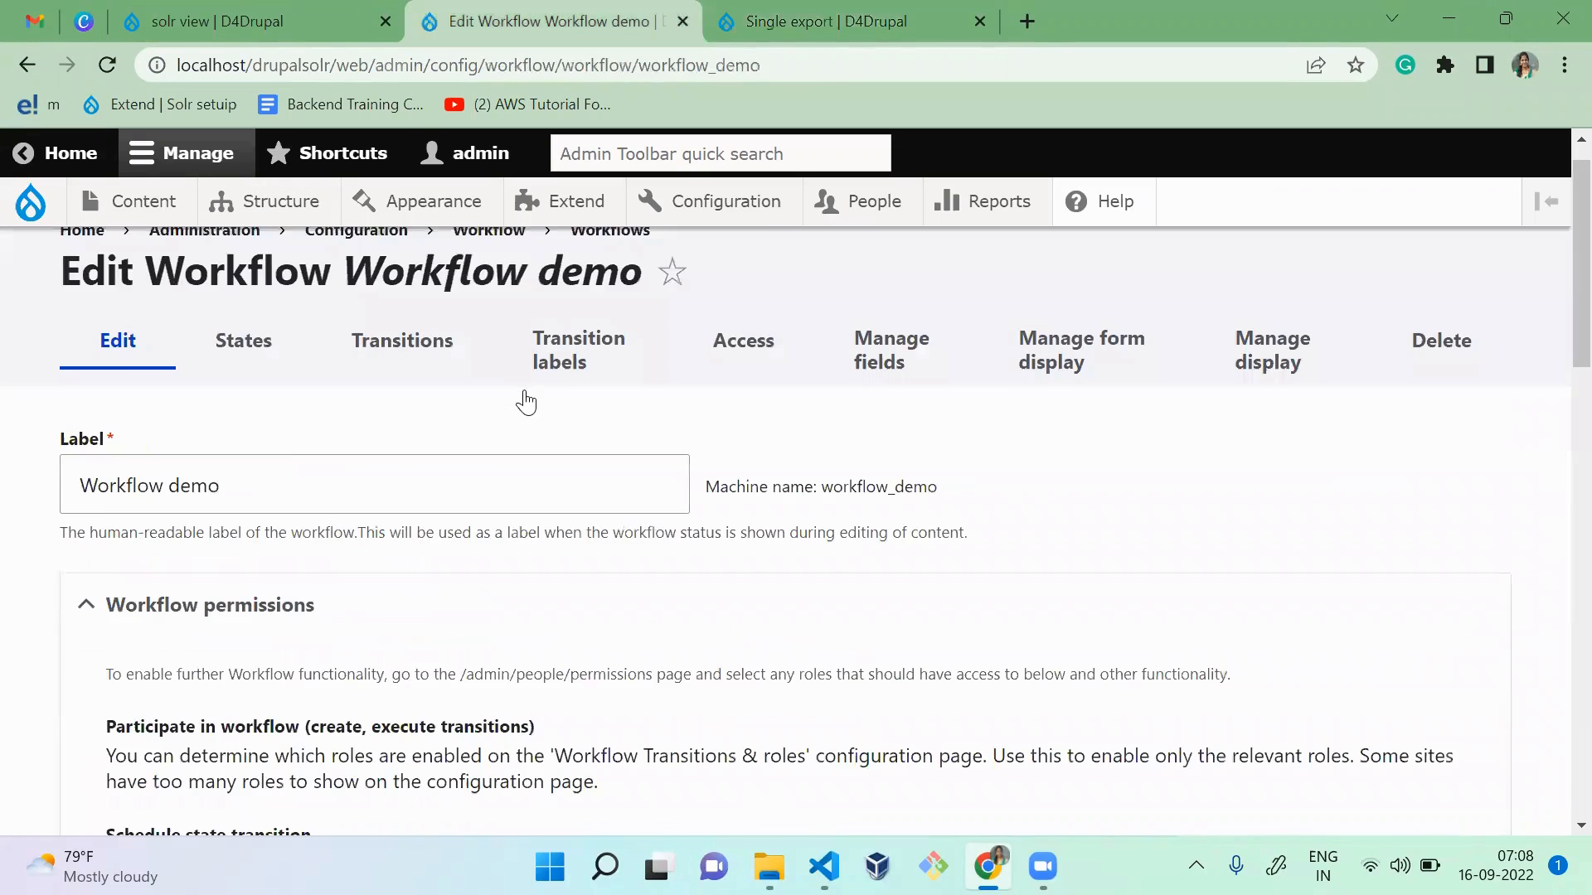
{"action": "left_click", "coordinate": [262, 374]}
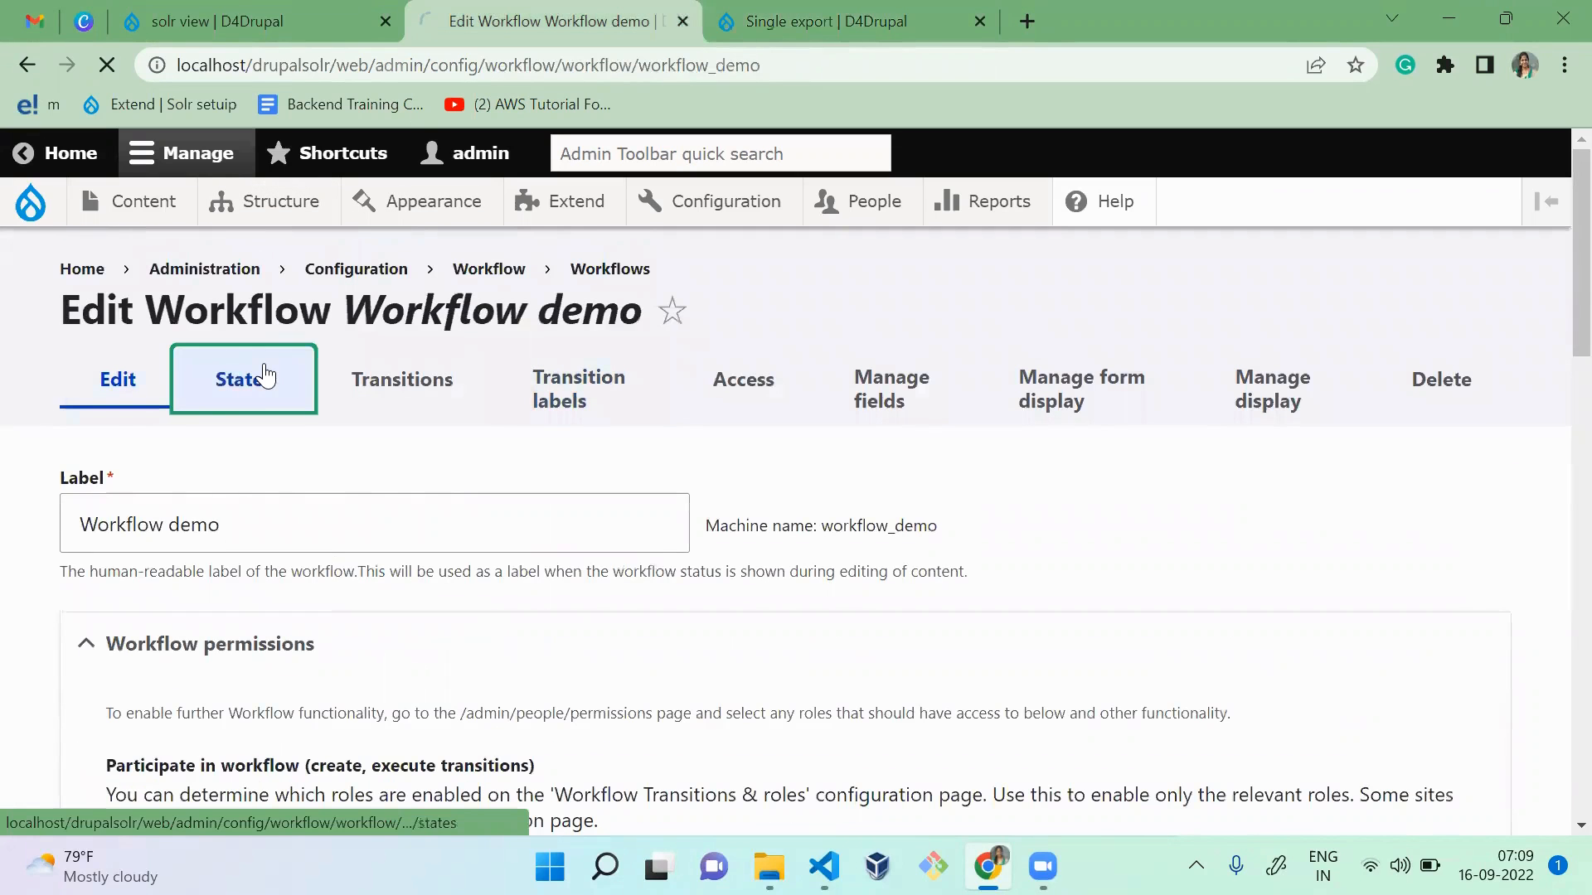
{"action": "scroll", "coordinate": [1555, 415], "scroll_direction": "down", "scroll_amount": 3}
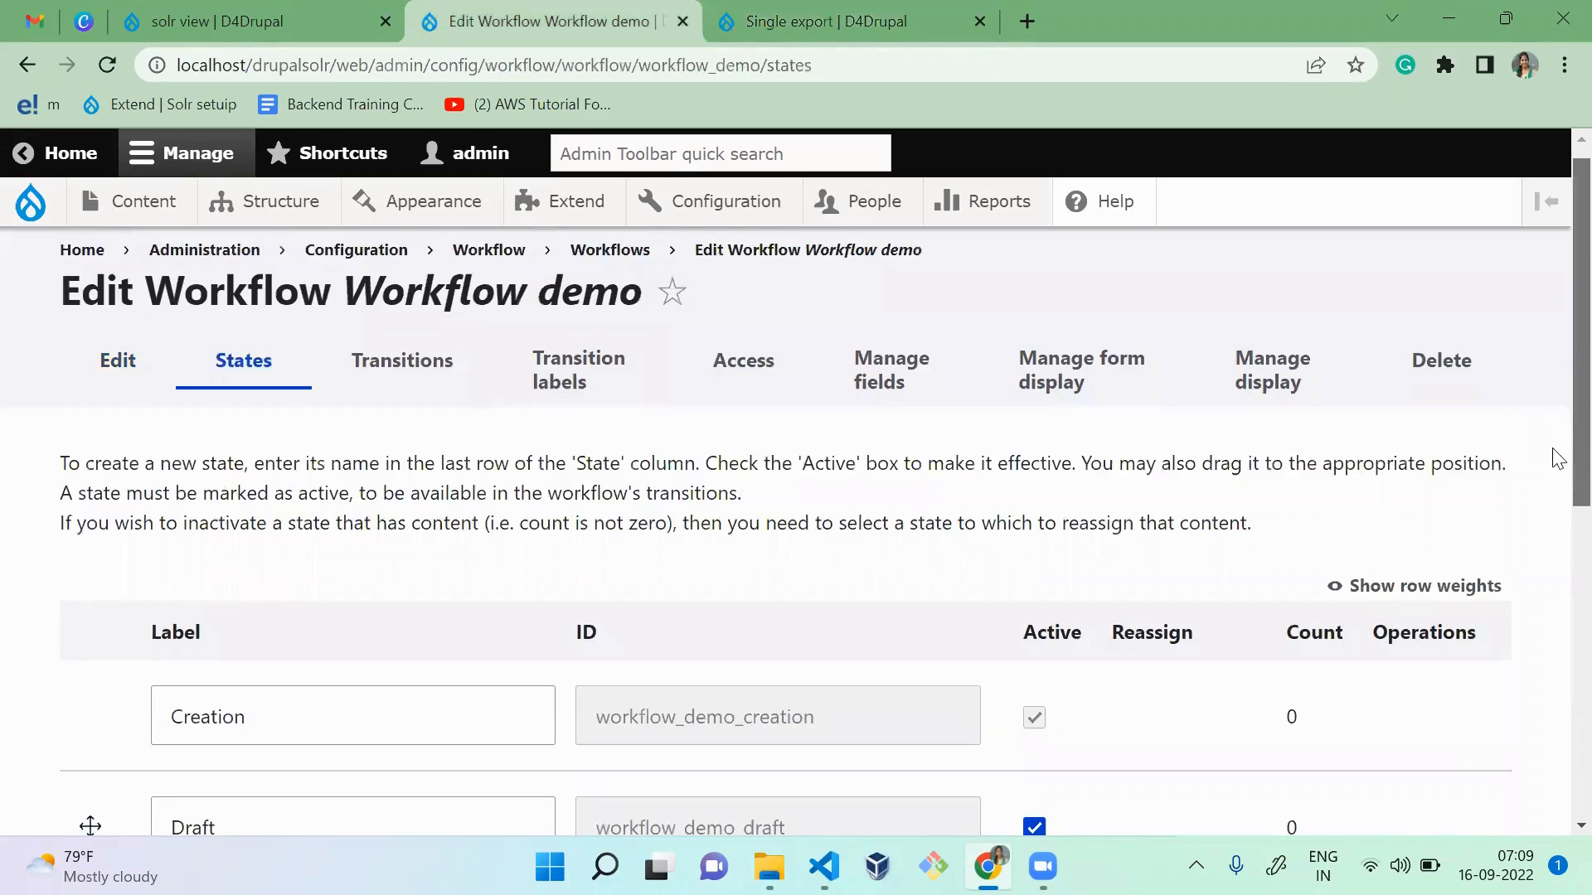
{"action": "scroll", "coordinate": [1557, 668], "scroll_direction": "down", "scroll_amount": 5}
{"action": "scroll", "coordinate": [1553, 675], "scroll_direction": "up", "scroll_amount": 6}
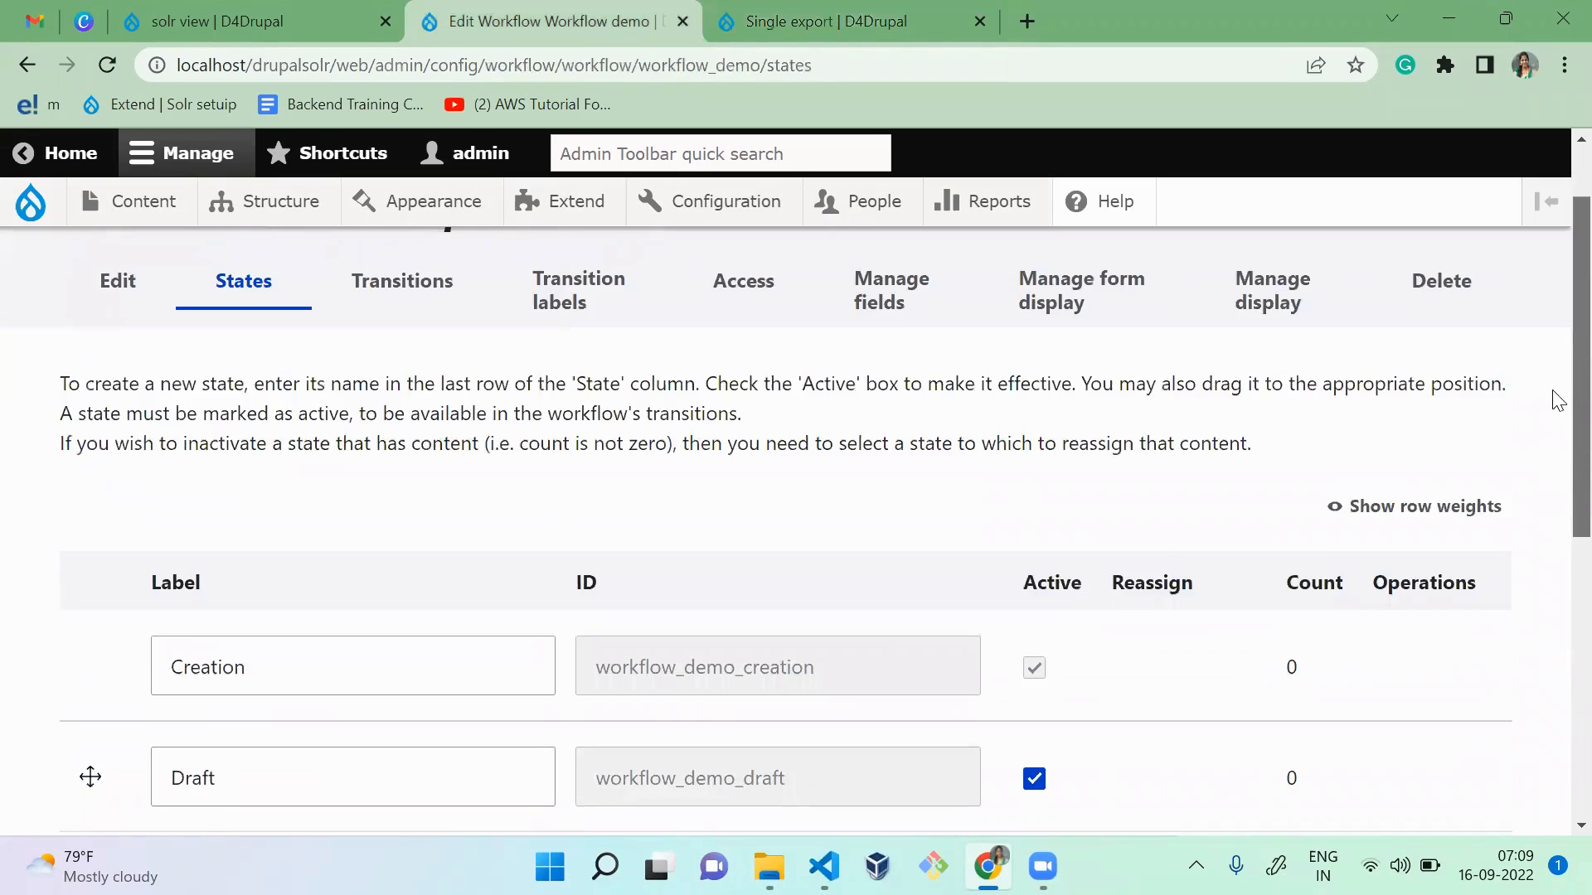
Step: Return to the single export, choose Publish (workflow_demo_publish) as the configuration name and examine its YAML
{"action": "key", "text": "ctrl+Tab"}
{"action": "left_click", "coordinate": [286, 537]}
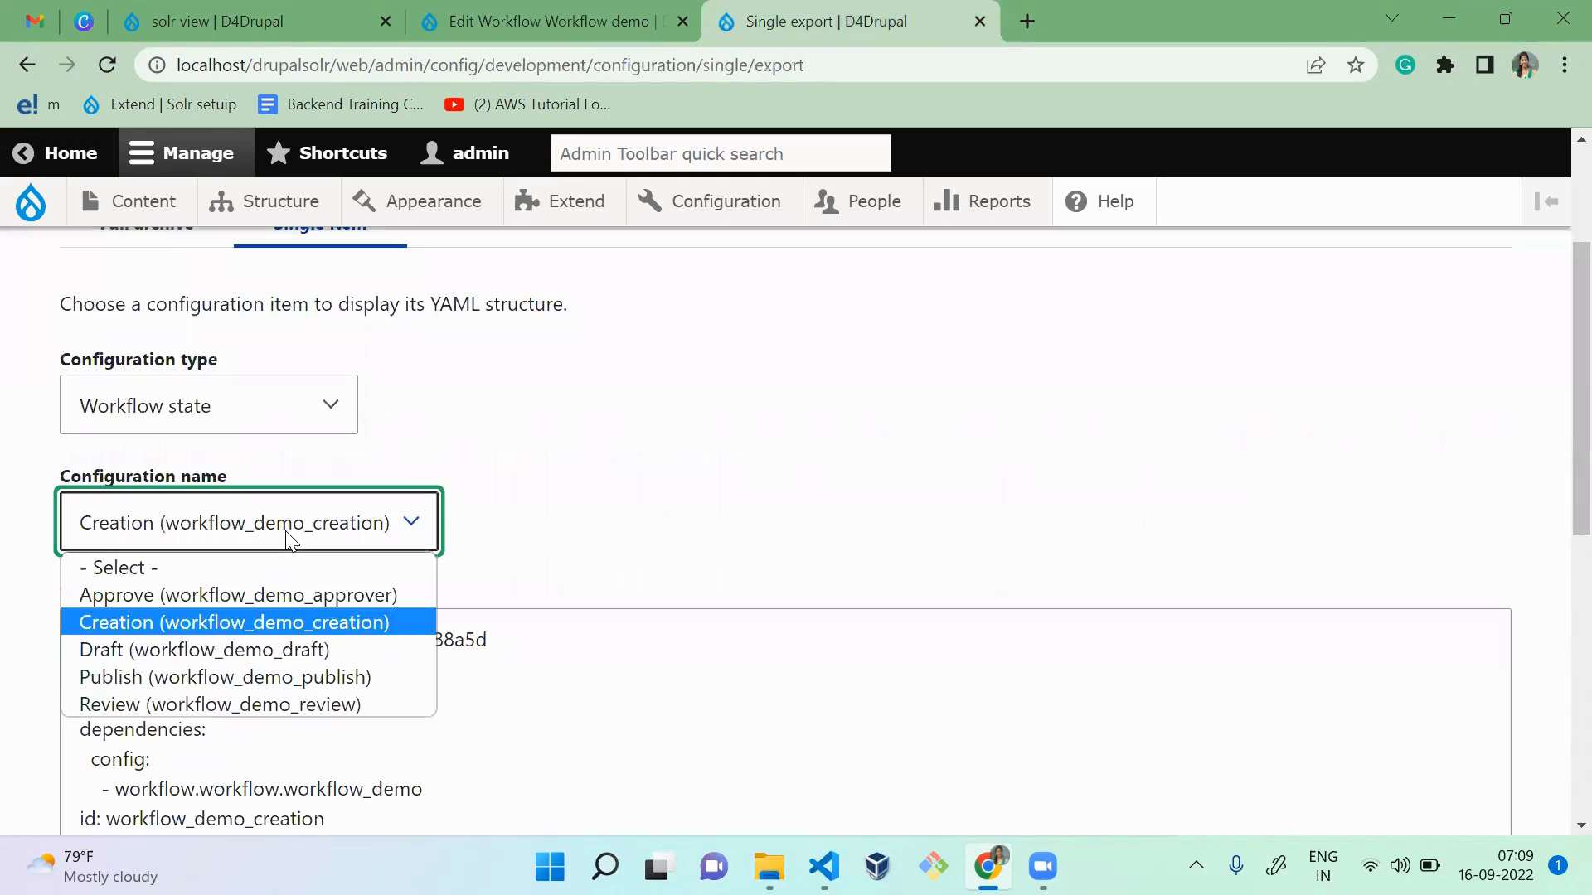
{"action": "left_click", "coordinate": [323, 677]}
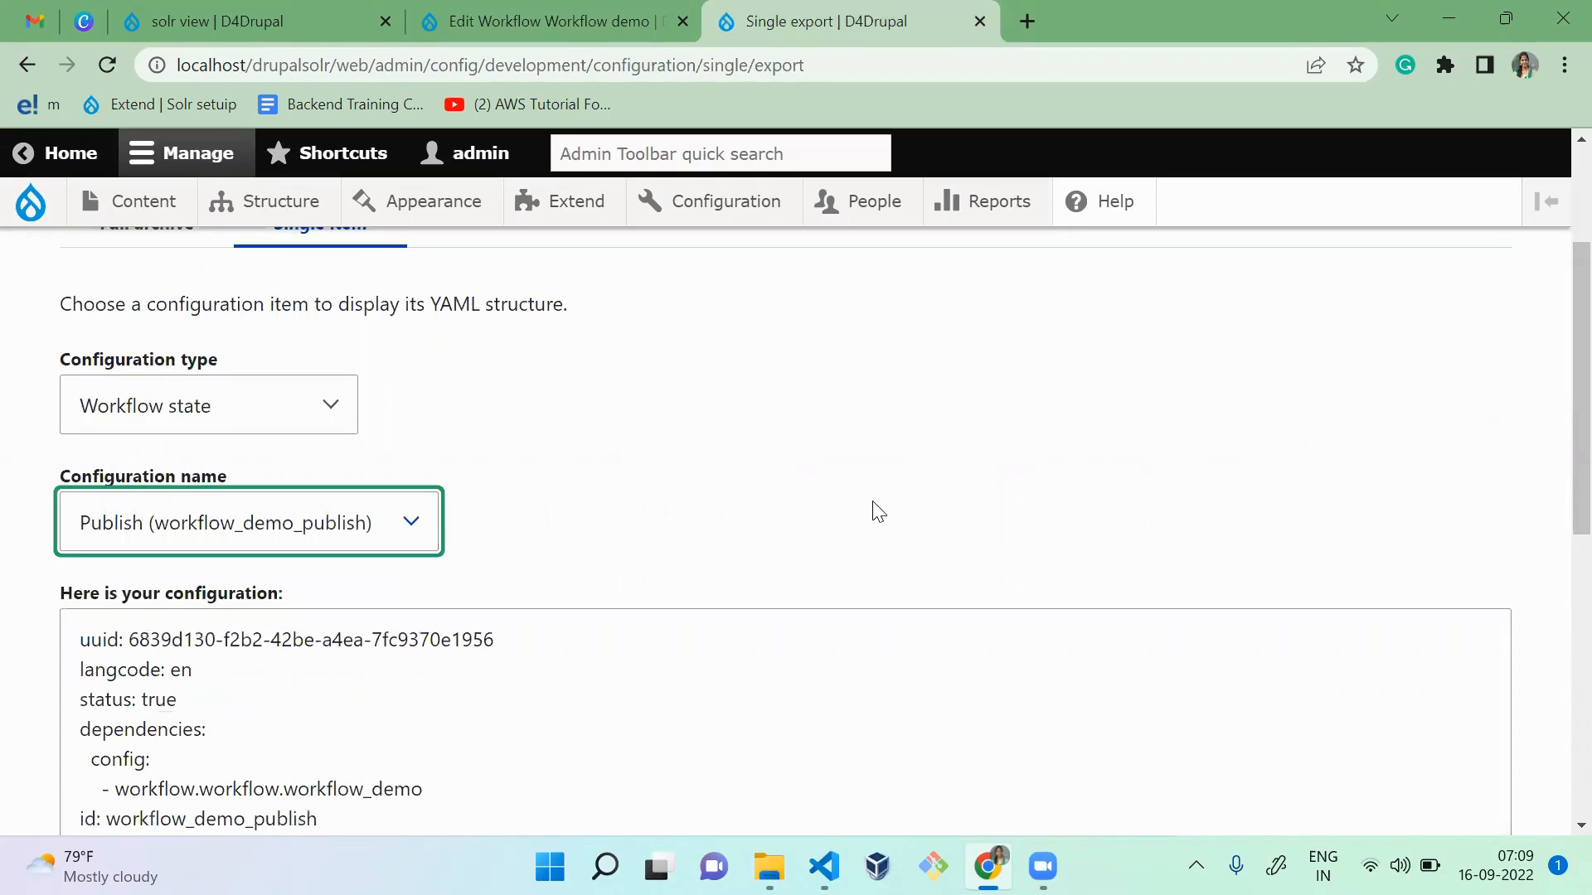
{"action": "scroll", "coordinate": [1553, 401], "scroll_direction": "down", "scroll_amount": 5}
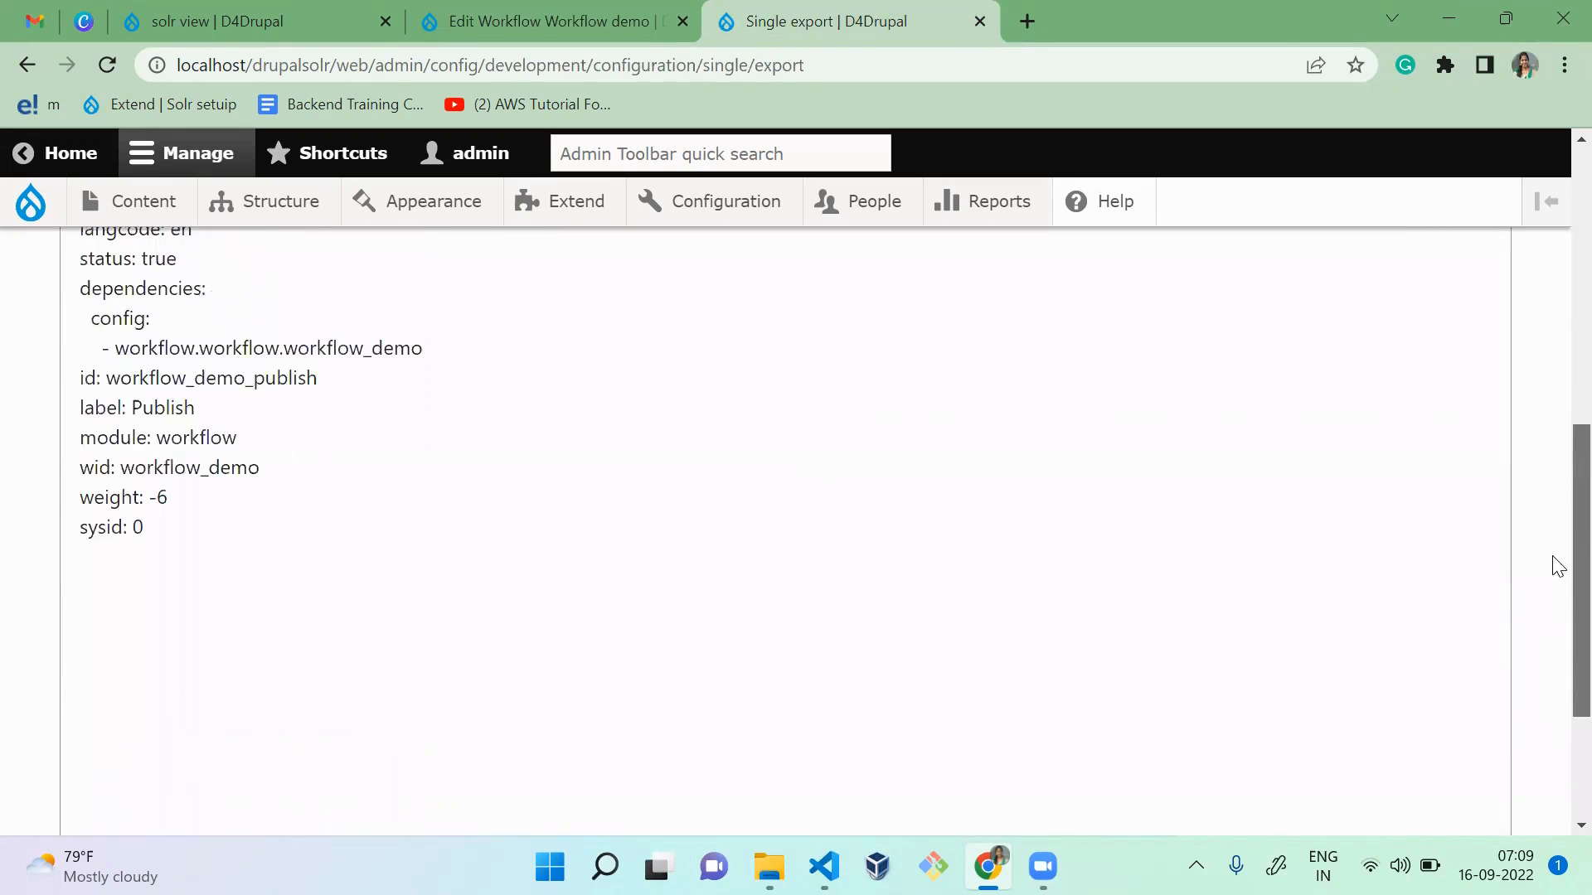
{"action": "scroll", "coordinate": [1555, 514], "scroll_direction": "up", "scroll_amount": 5}
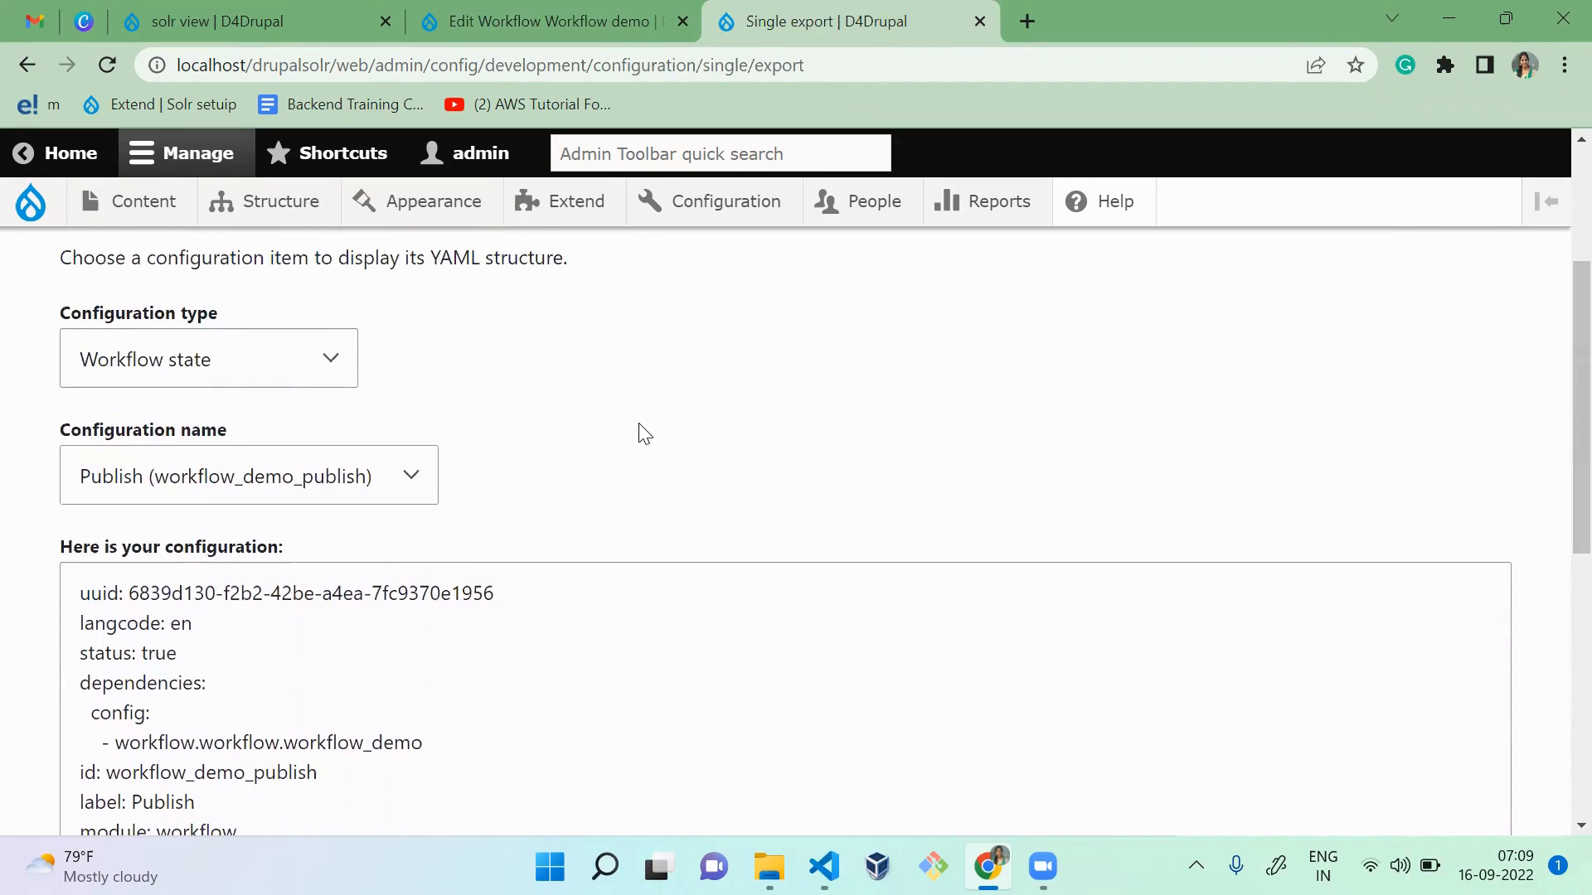
Step: View the Workflow demo's Transitions page, and set the single export's configuration type to Workflow config transition
{"action": "key", "text": "ctrl+Page_Up"}
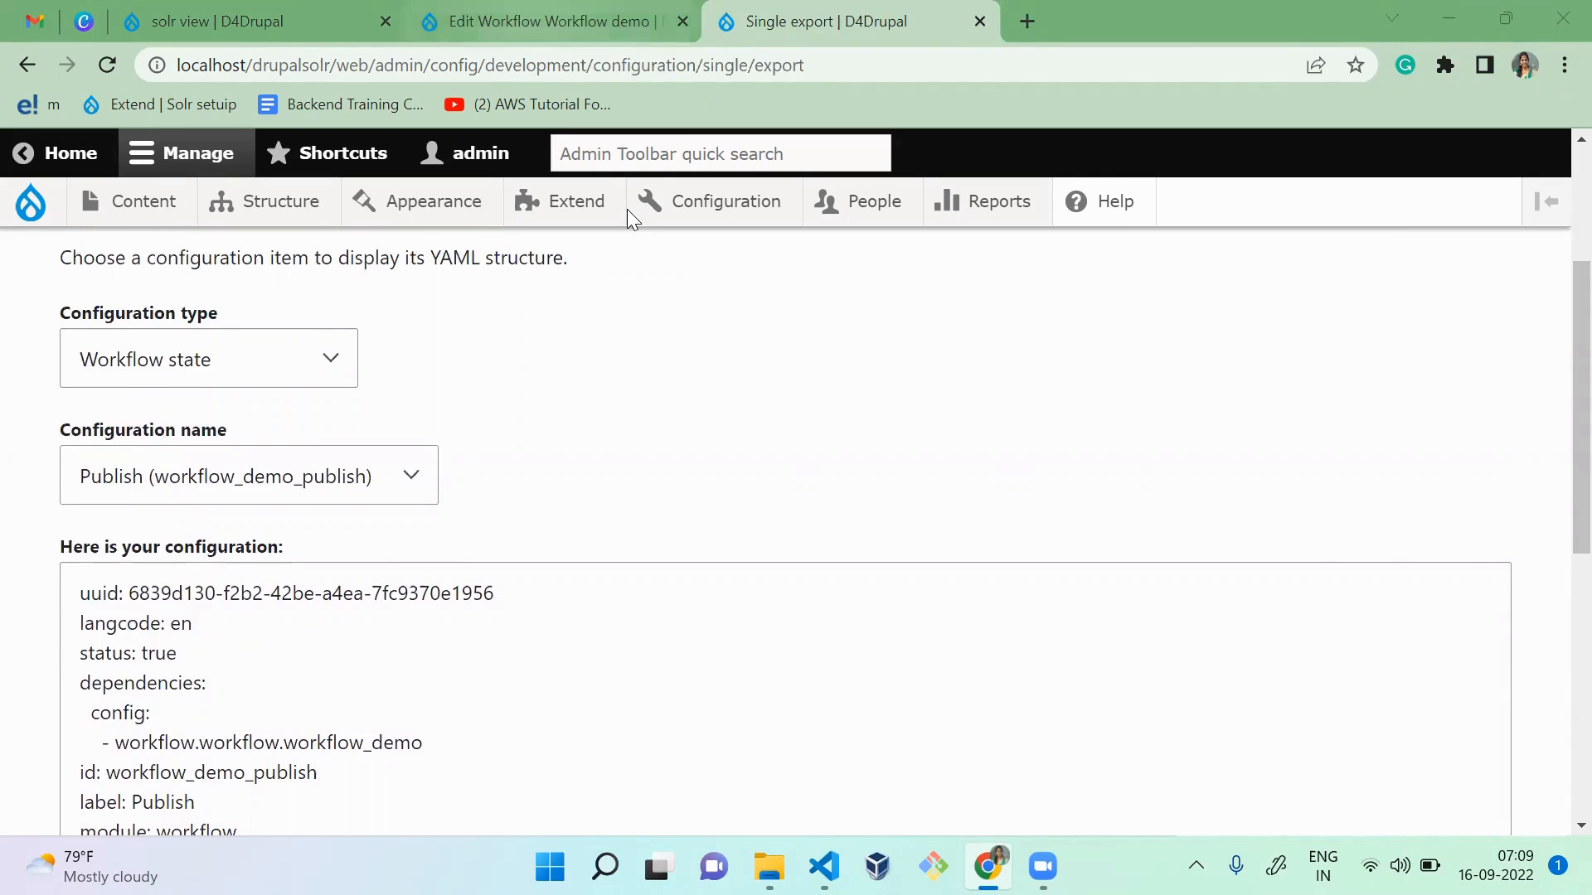
{"action": "left_click", "coordinate": [392, 342]}
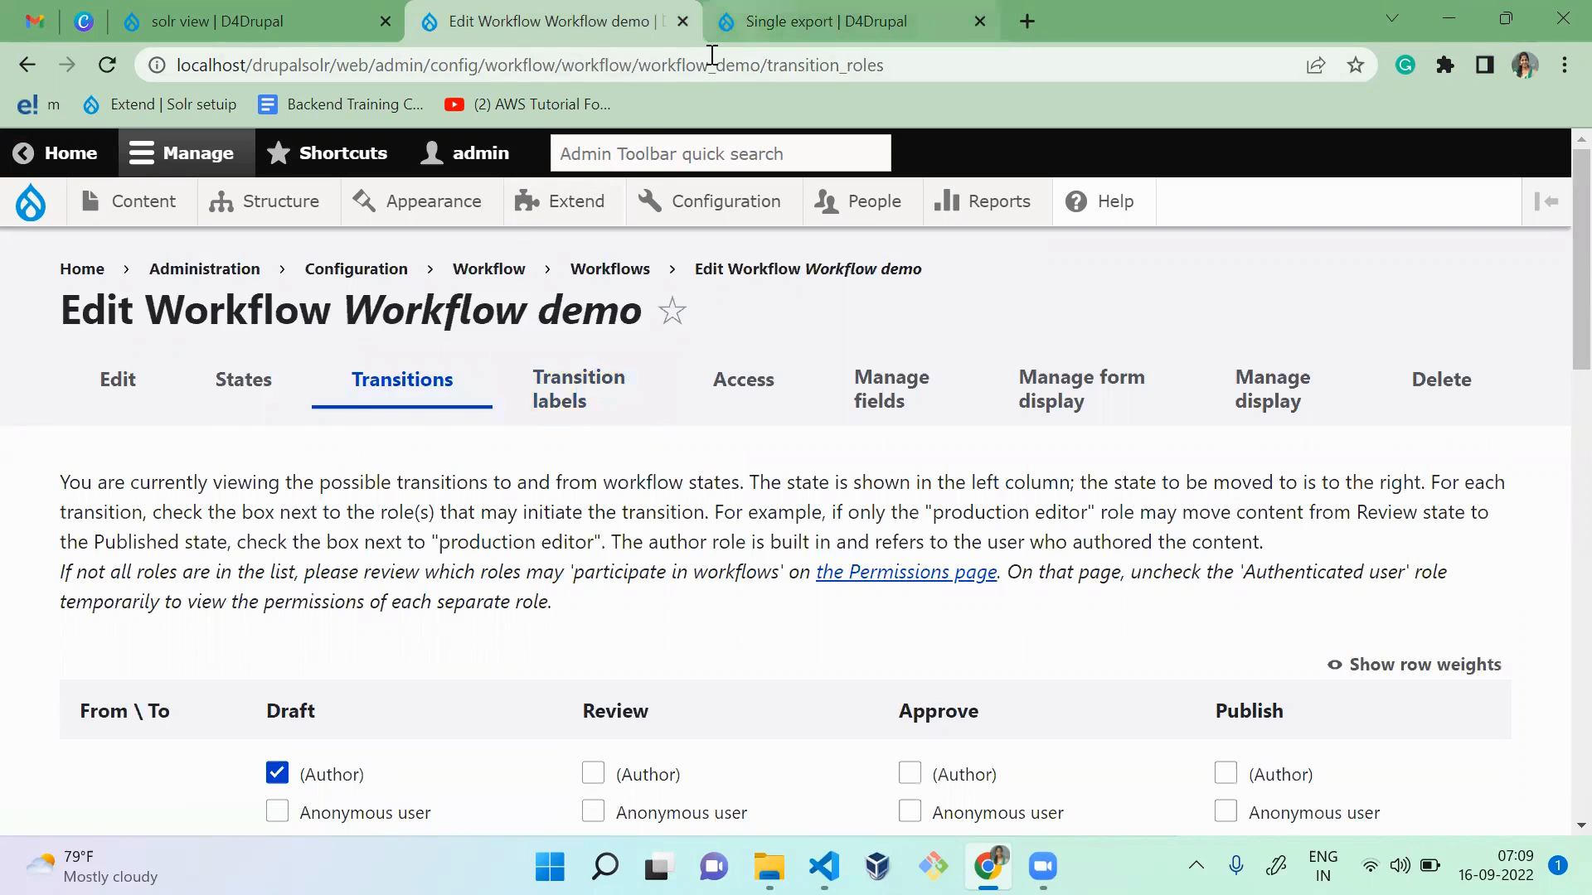
{"action": "left_click", "coordinate": [796, 23]}
{"action": "left_click", "coordinate": [234, 378]}
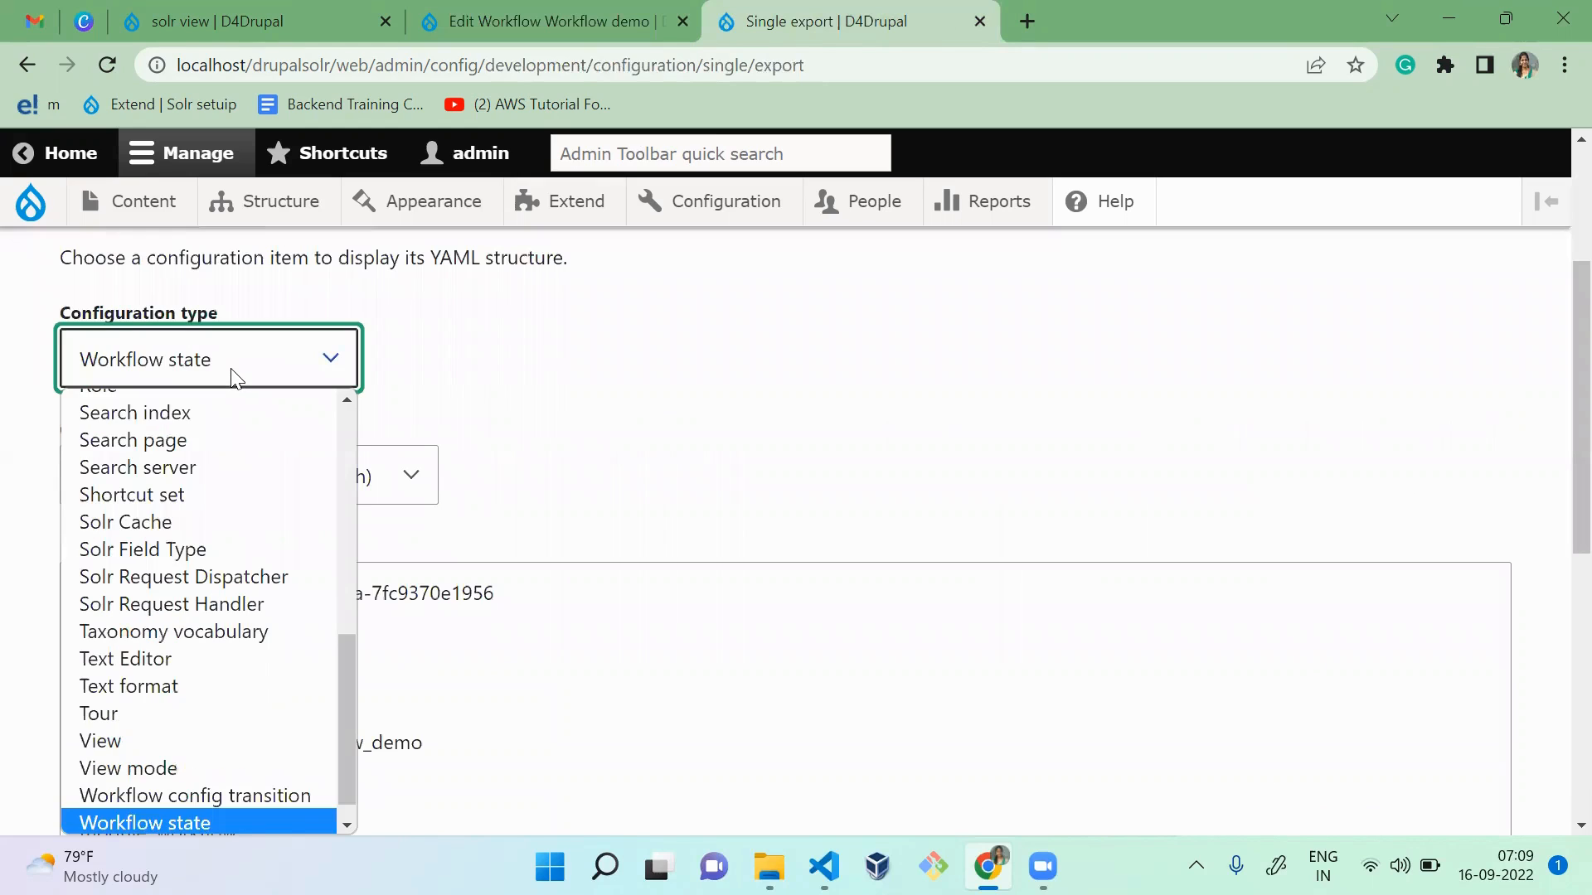
{"action": "key", "text": "Up"}
{"action": "key", "text": "Return"}
Step: Choose Draft to Review (workflow_demo_draft_review) as the configuration name and examine the label and state IDs in its YAML
{"action": "left_click", "coordinate": [280, 477]}
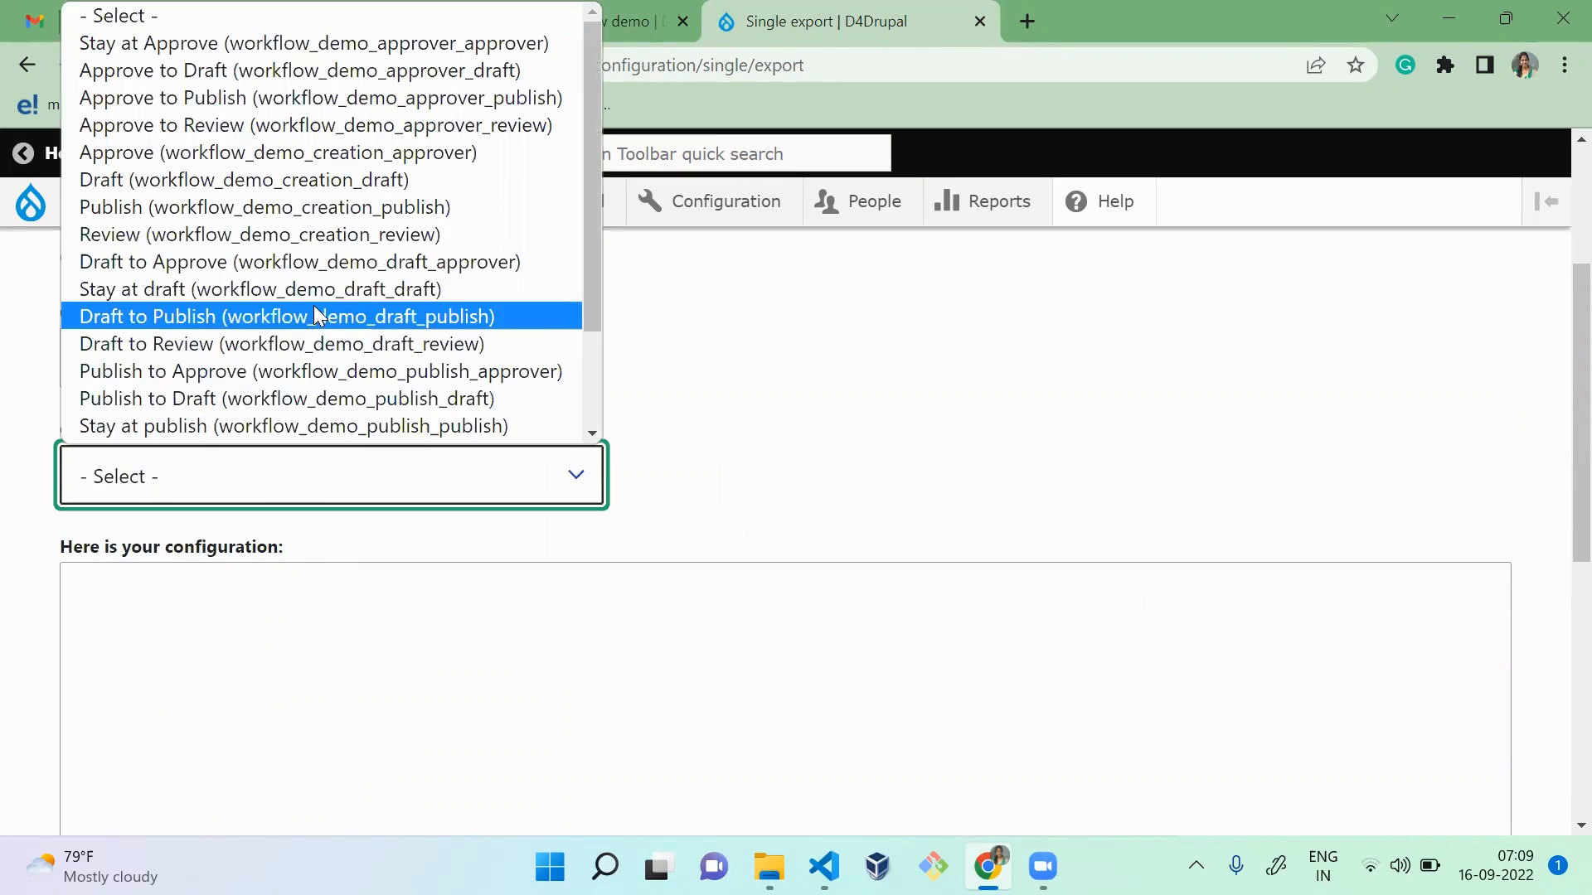
{"action": "left_click", "coordinate": [313, 353]}
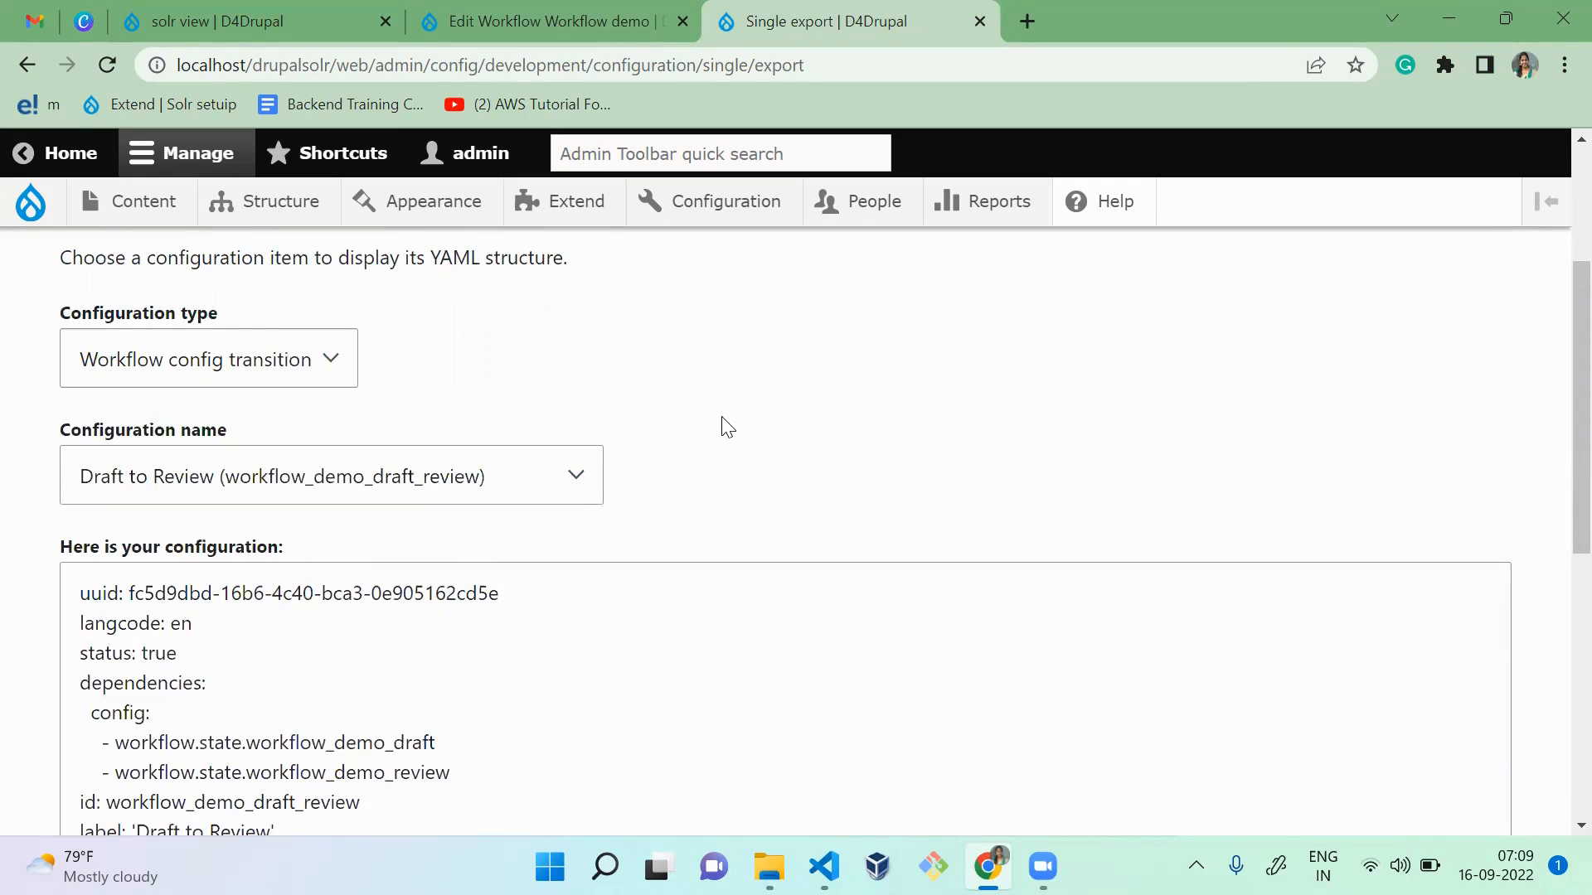
{"action": "left_click_drag", "start_coordinate": [1557, 377], "coordinate": [1553, 444]}
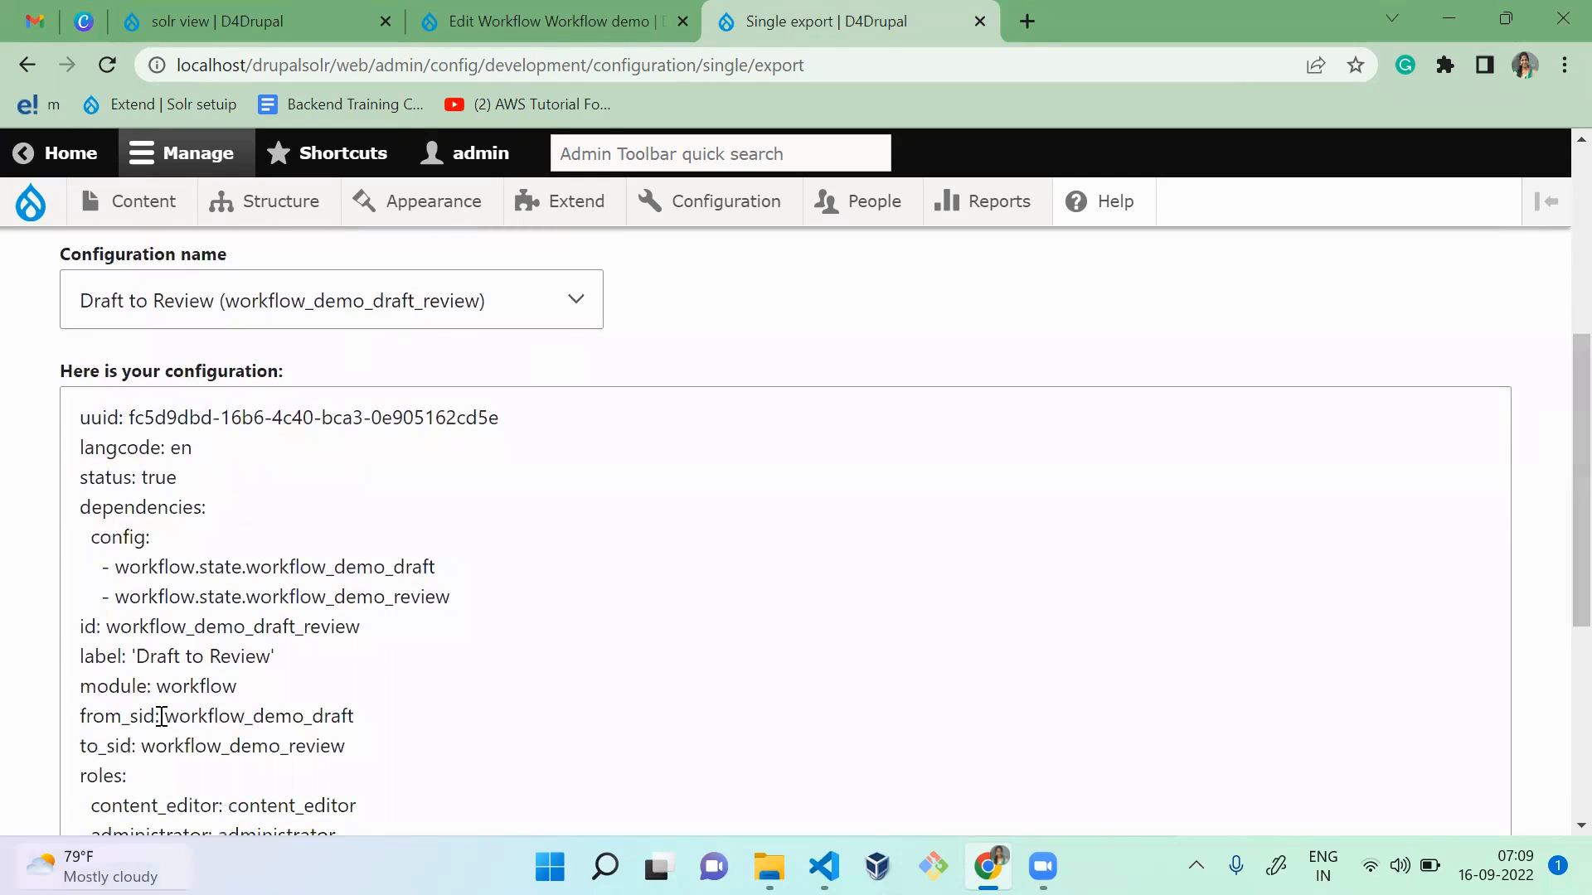
{"action": "left_click_drag", "start_coordinate": [131, 656], "coordinate": [284, 653]}
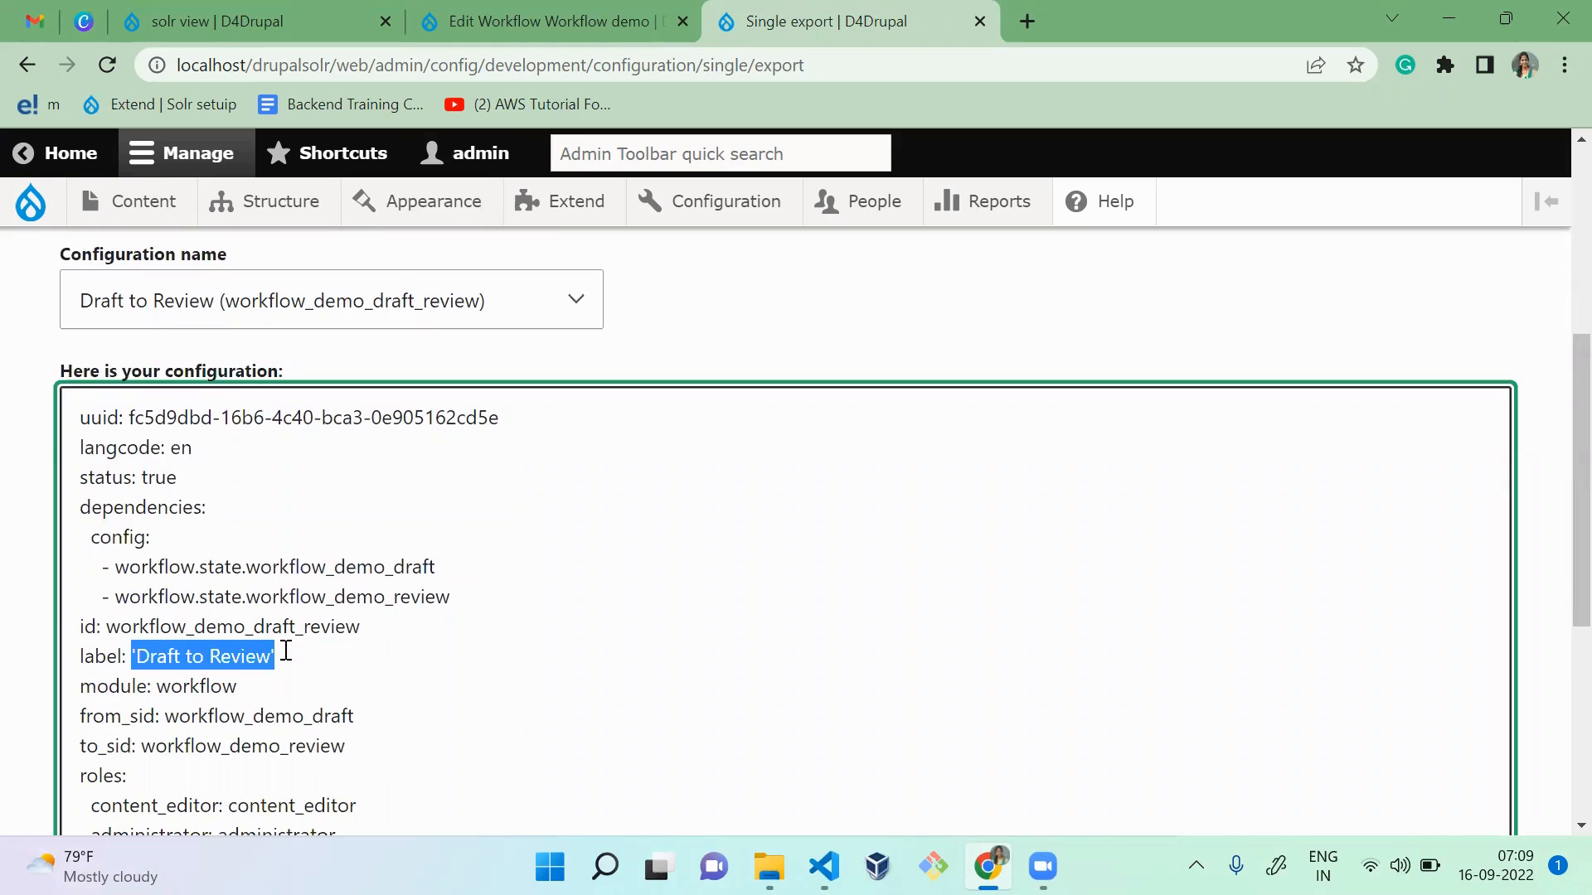
{"action": "left_click", "coordinate": [284, 653]}
{"action": "key", "text": "Down"}
{"action": "key", "text": "Down"}
{"action": "key", "text": "Down"}
{"action": "key", "text": "Down"}
{"action": "key", "text": "Down"}
{"action": "key", "text": "Down"}
{"action": "key", "text": "Down"}
{"action": "key", "text": "Down"}
{"action": "key", "text": "Down"}
{"action": "key", "text": "Down"}
{"action": "key", "text": "Down"}
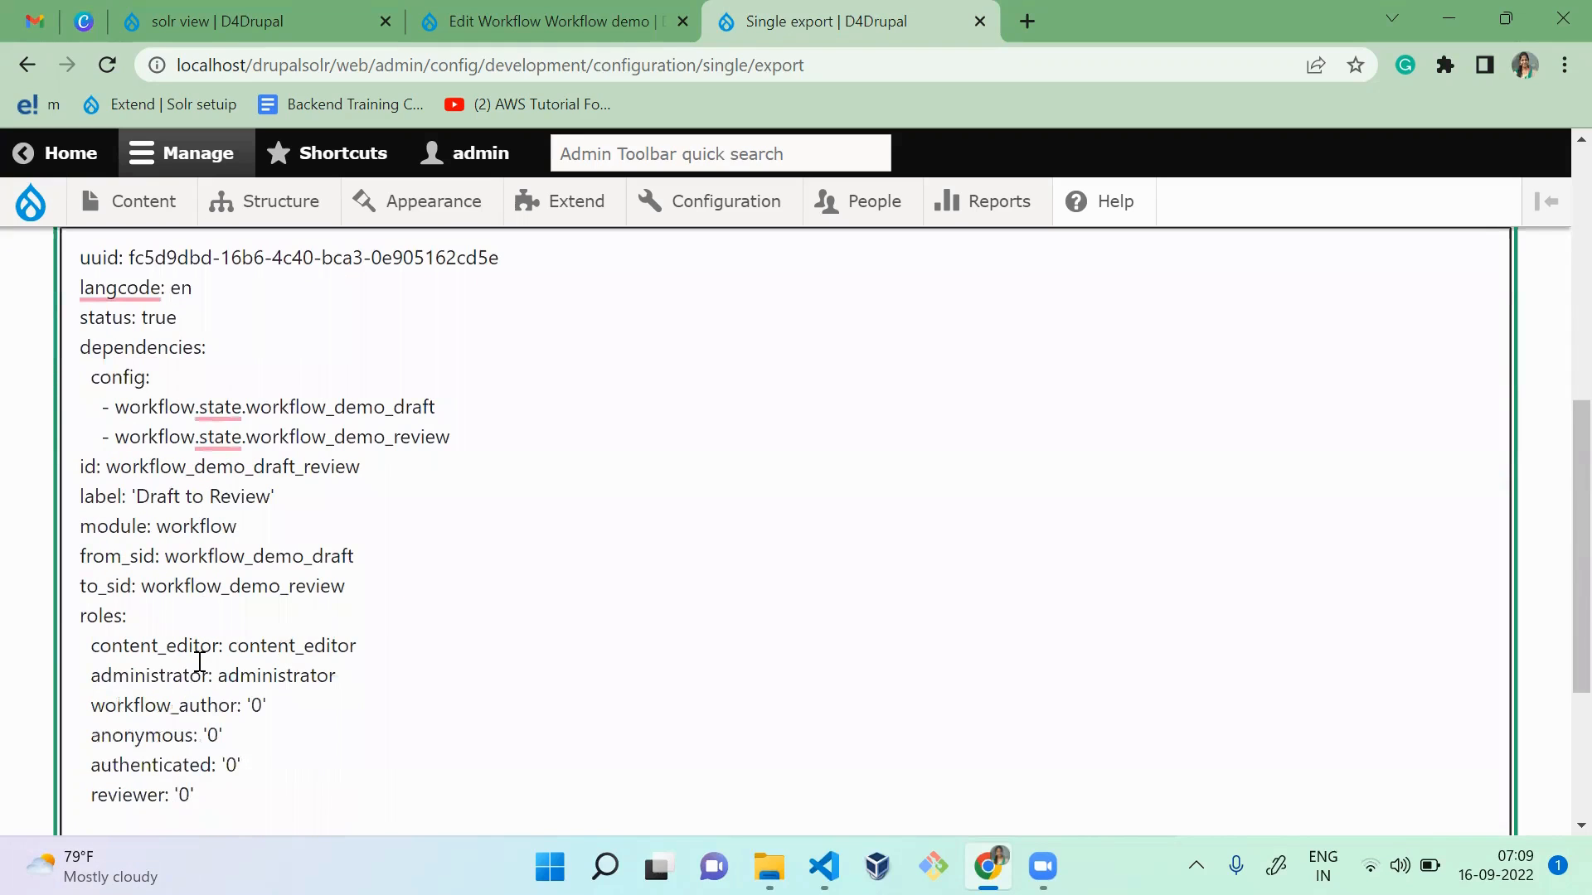
Step: Highlight the content_editor and administrator role values in the Draft to Review transition's YAML
{"action": "double_click", "coordinate": [312, 643]}
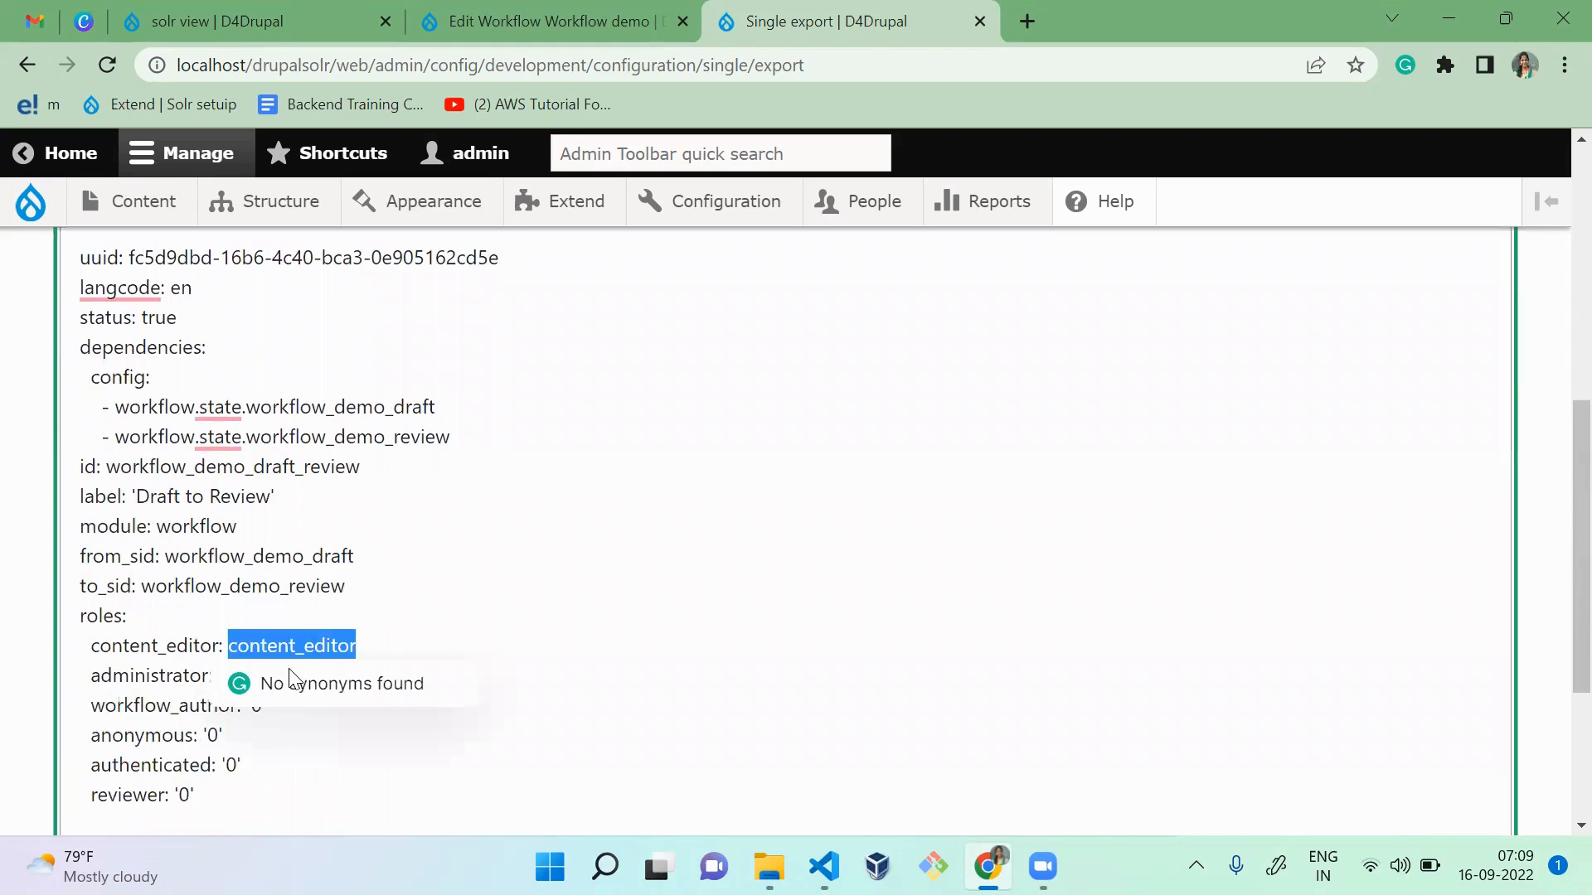
{"action": "left_click", "coordinate": [130, 675]}
{"action": "double_click", "coordinate": [267, 674]}
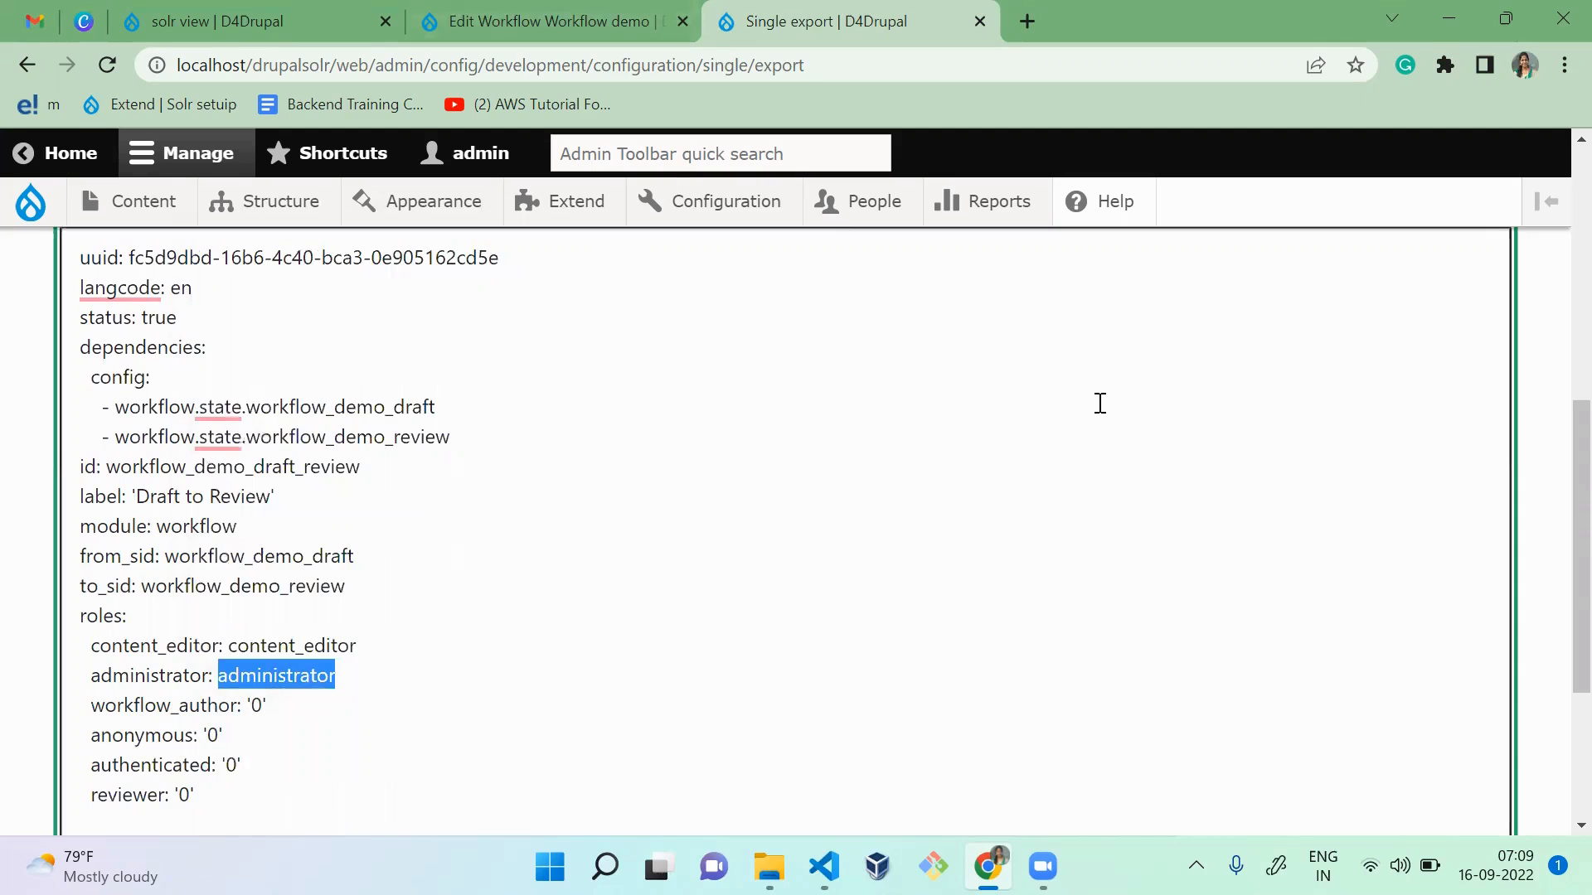
Step: Look through the transitions available as configuration names, keeping Draft to Review selected
{"action": "left_click_drag", "start_coordinate": [1574, 504], "coordinate": [1556, 324]}
{"action": "scroll", "coordinate": [1556, 332], "scroll_direction": "up", "scroll_amount": 2}
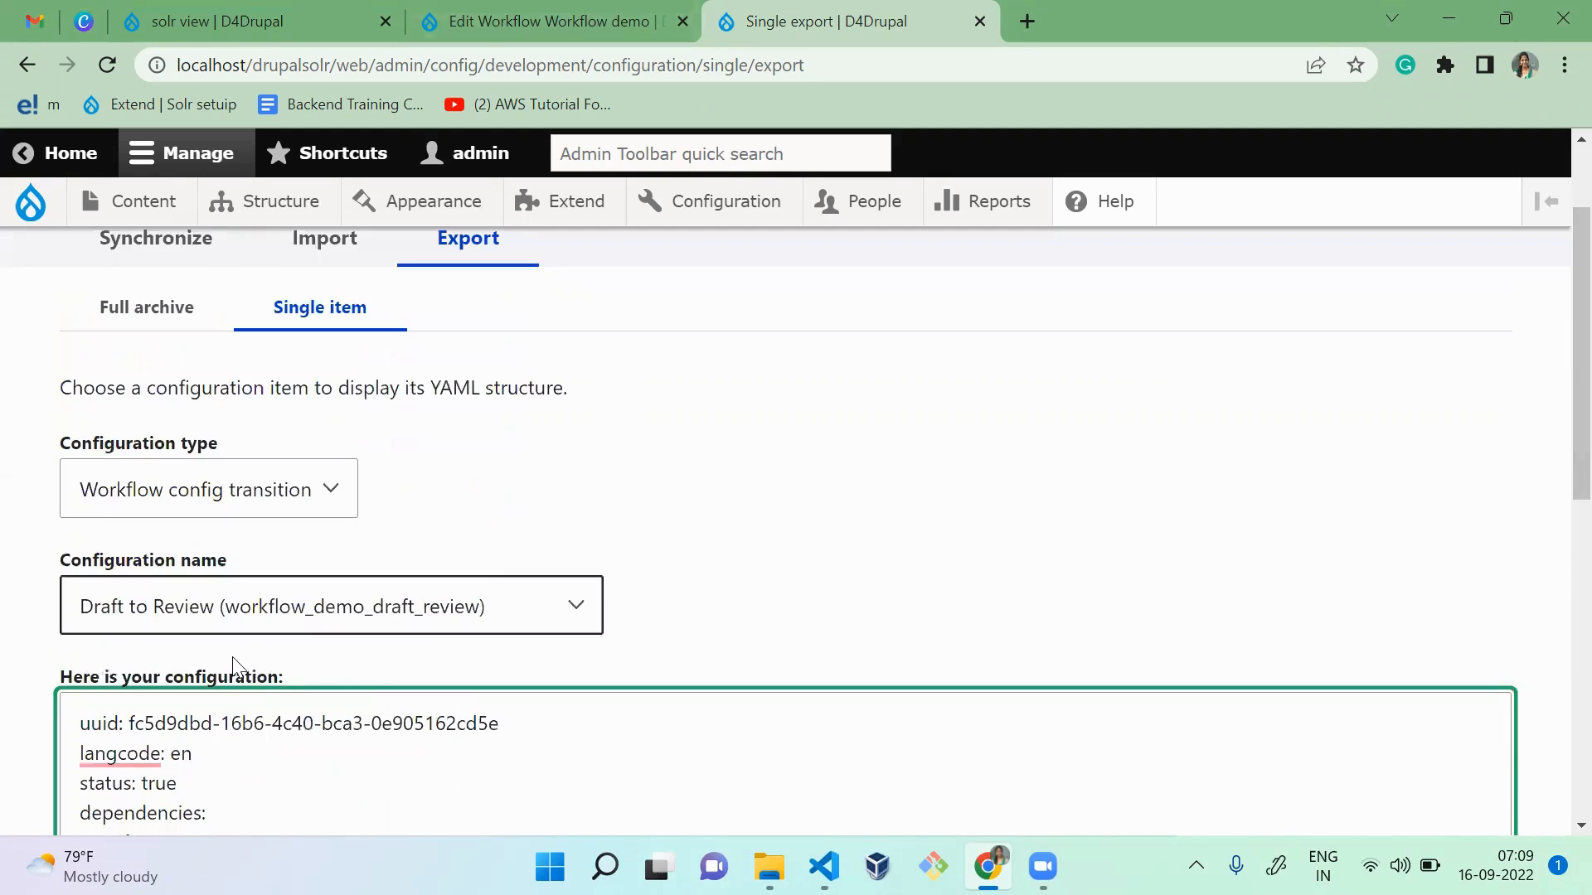
{"action": "left_click", "coordinate": [316, 604]}
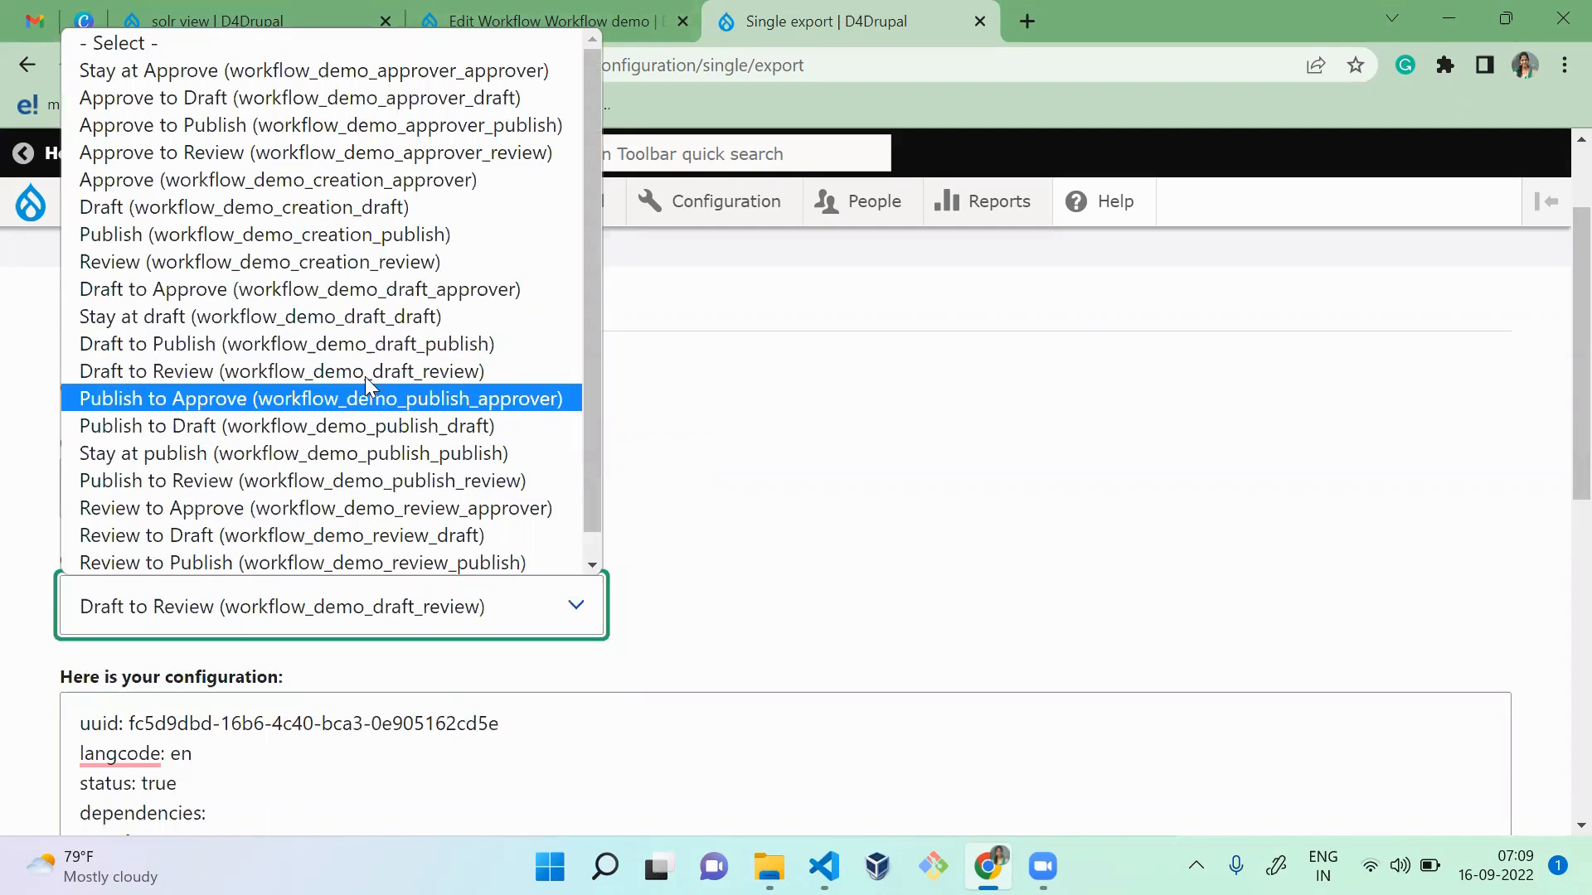
{"action": "left_click", "coordinate": [837, 462]}
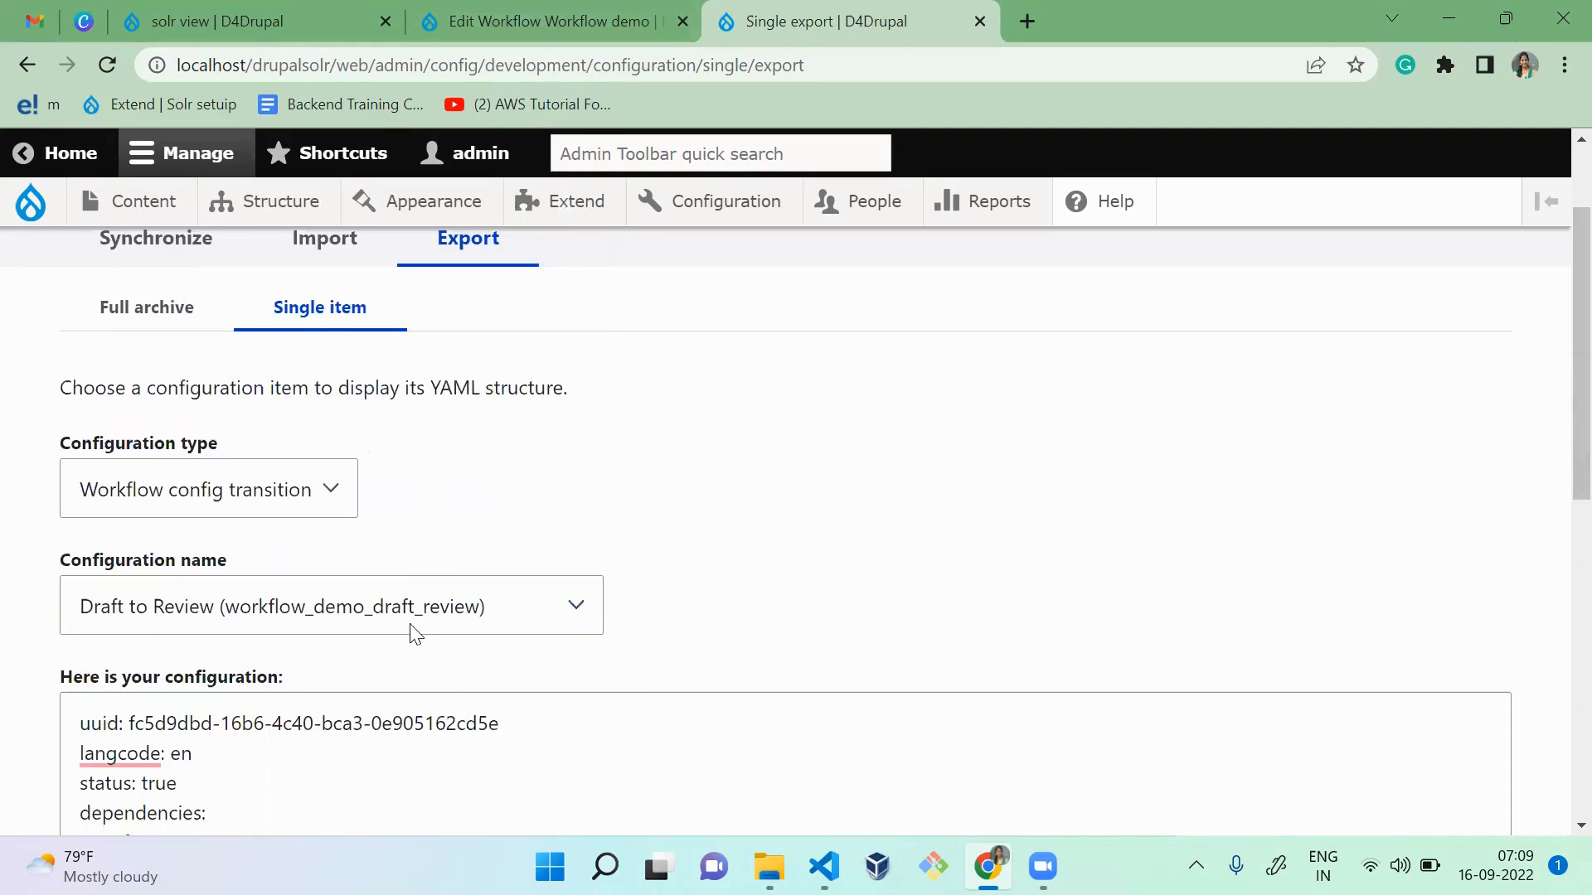
{"action": "left_click", "coordinate": [362, 611]}
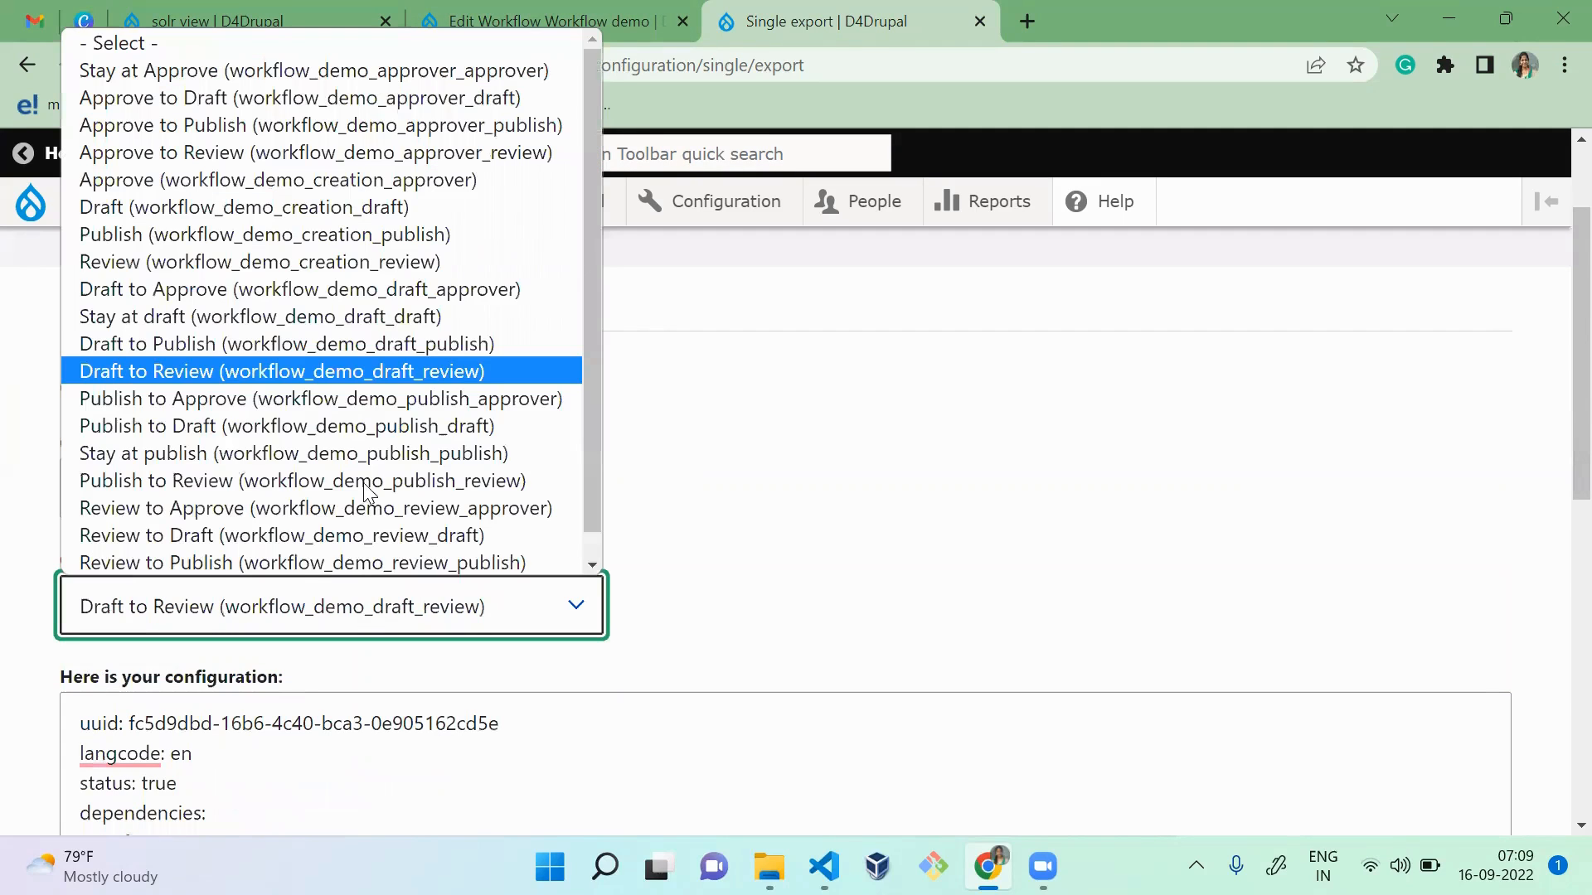
{"action": "scroll", "coordinate": [473, 356], "scroll_direction": "down", "scroll_amount": 1}
{"action": "left_click", "coordinate": [875, 420]}
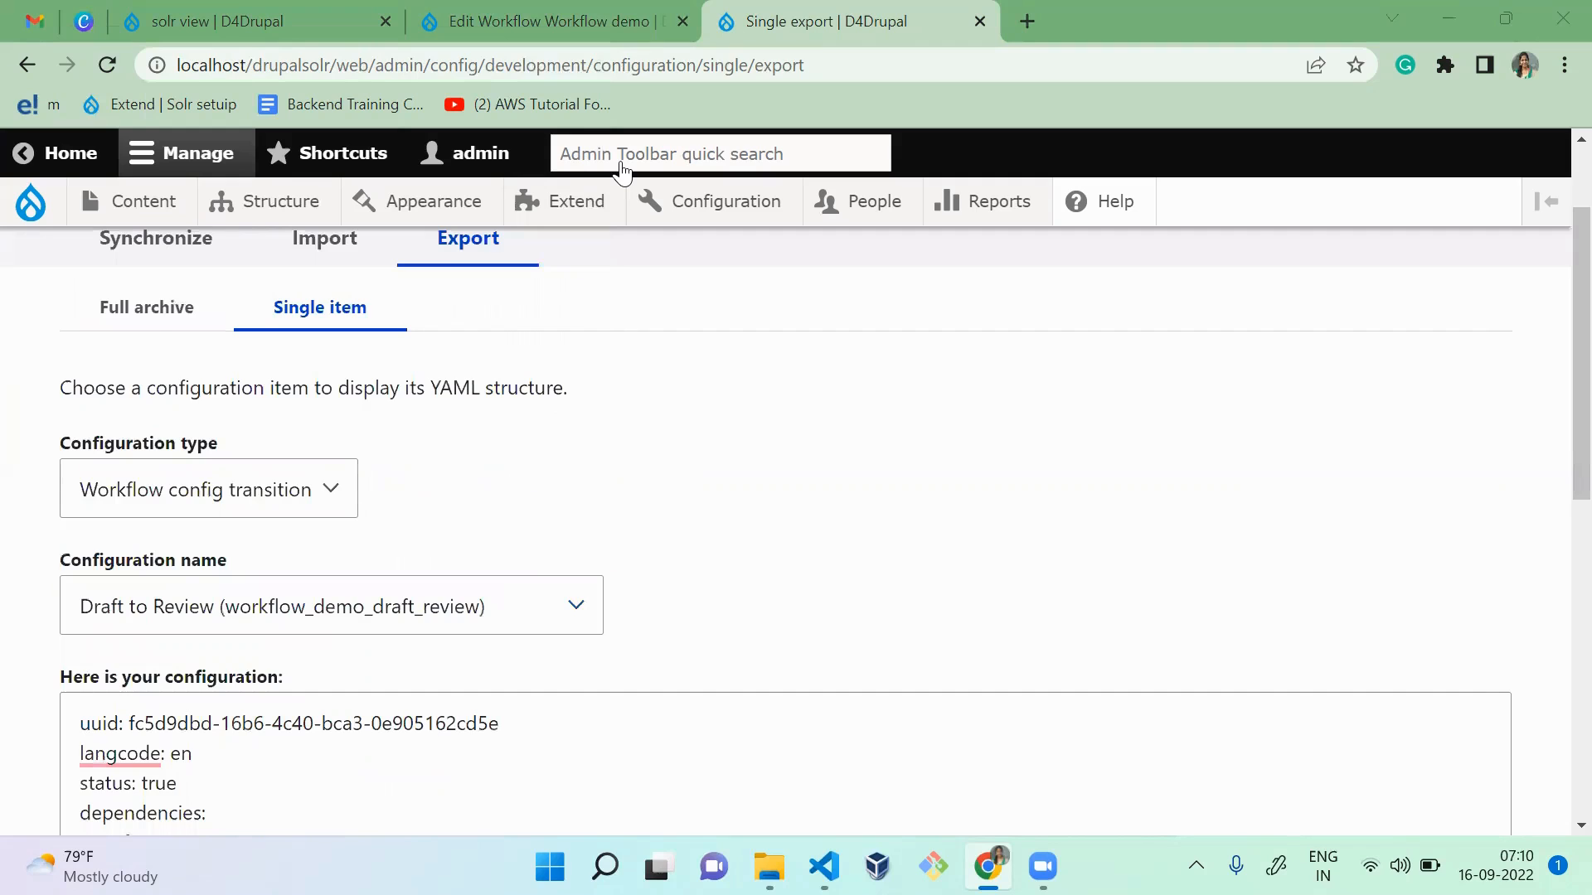
Step: View the Workflow demo's Transition labels page and review the per-state role permissions on its Access page
{"action": "key", "text": "ctrl+shift+Tab"}
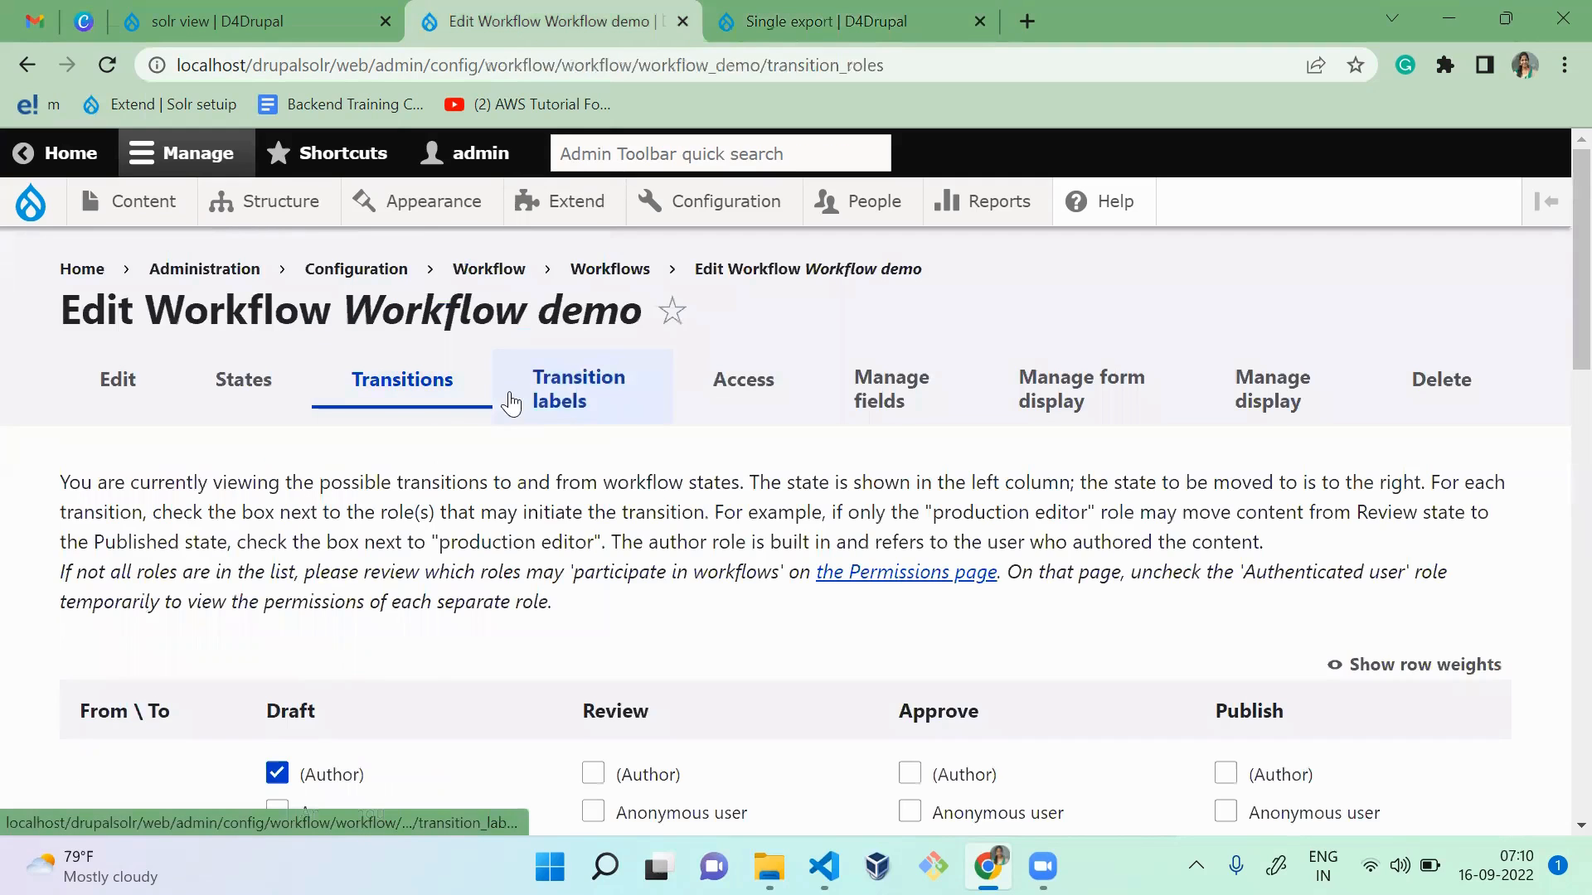
{"action": "left_click", "coordinate": [553, 400]}
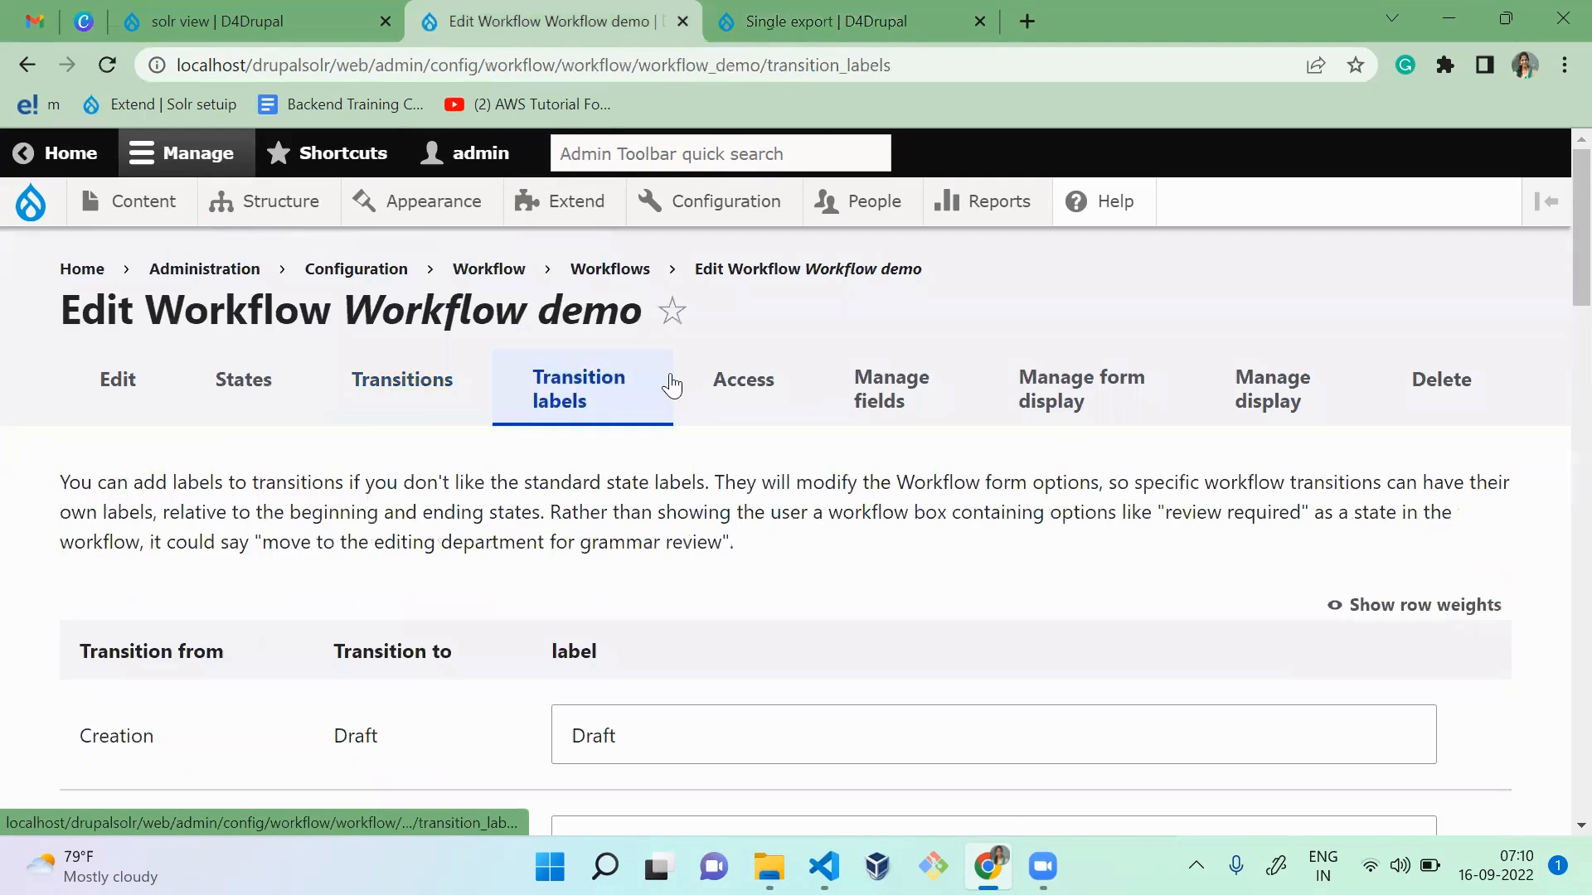
{"action": "left_click", "coordinate": [770, 395]}
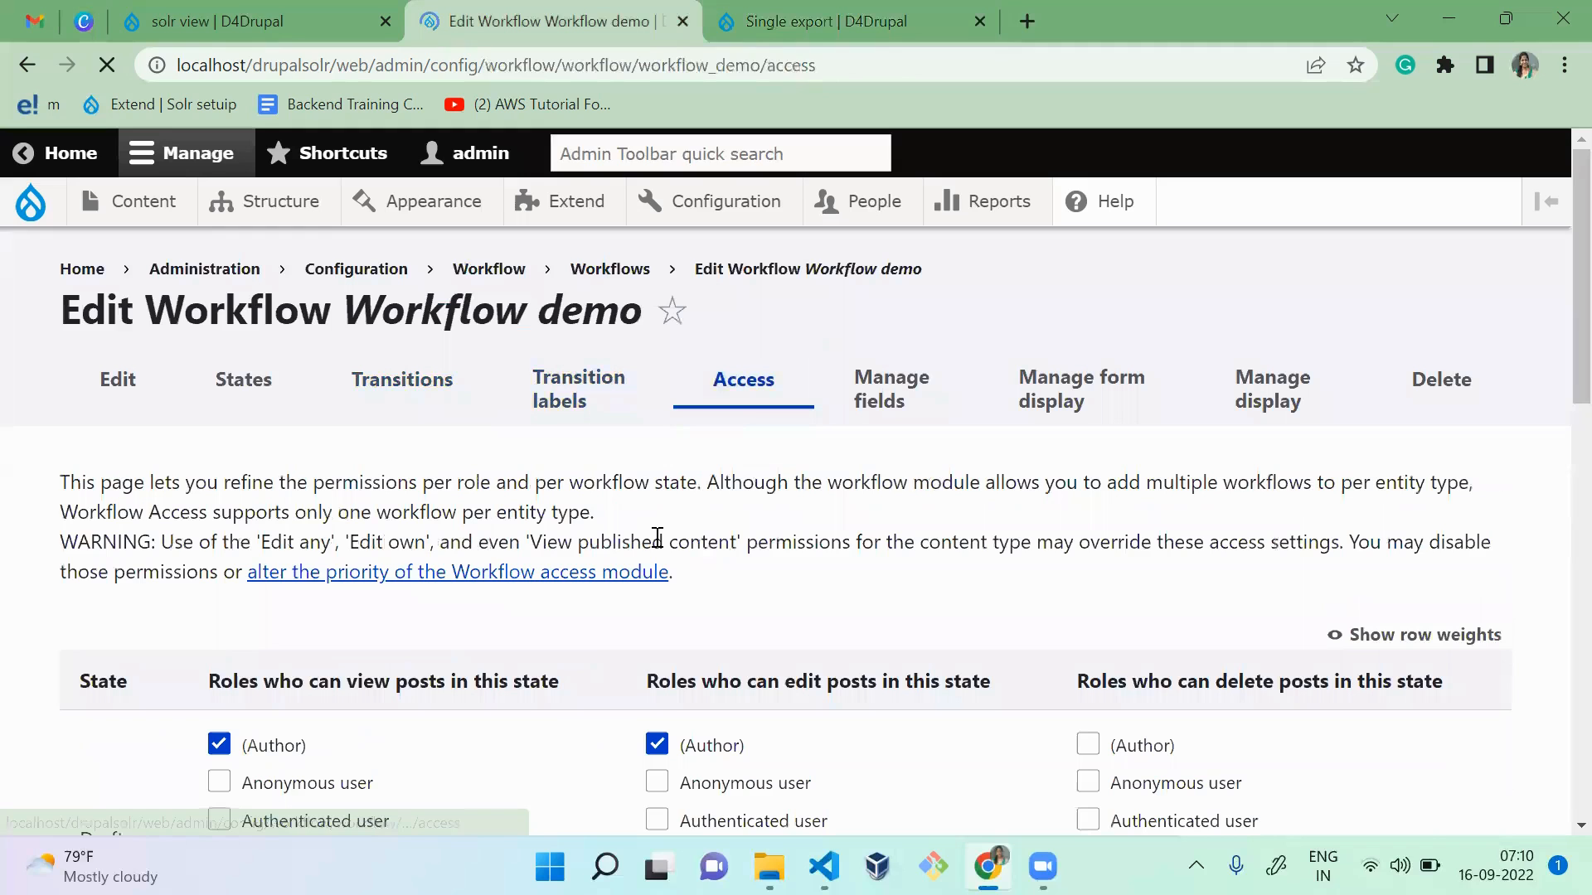
{"action": "scroll", "coordinate": [1555, 580], "scroll_direction": "down", "scroll_amount": 8}
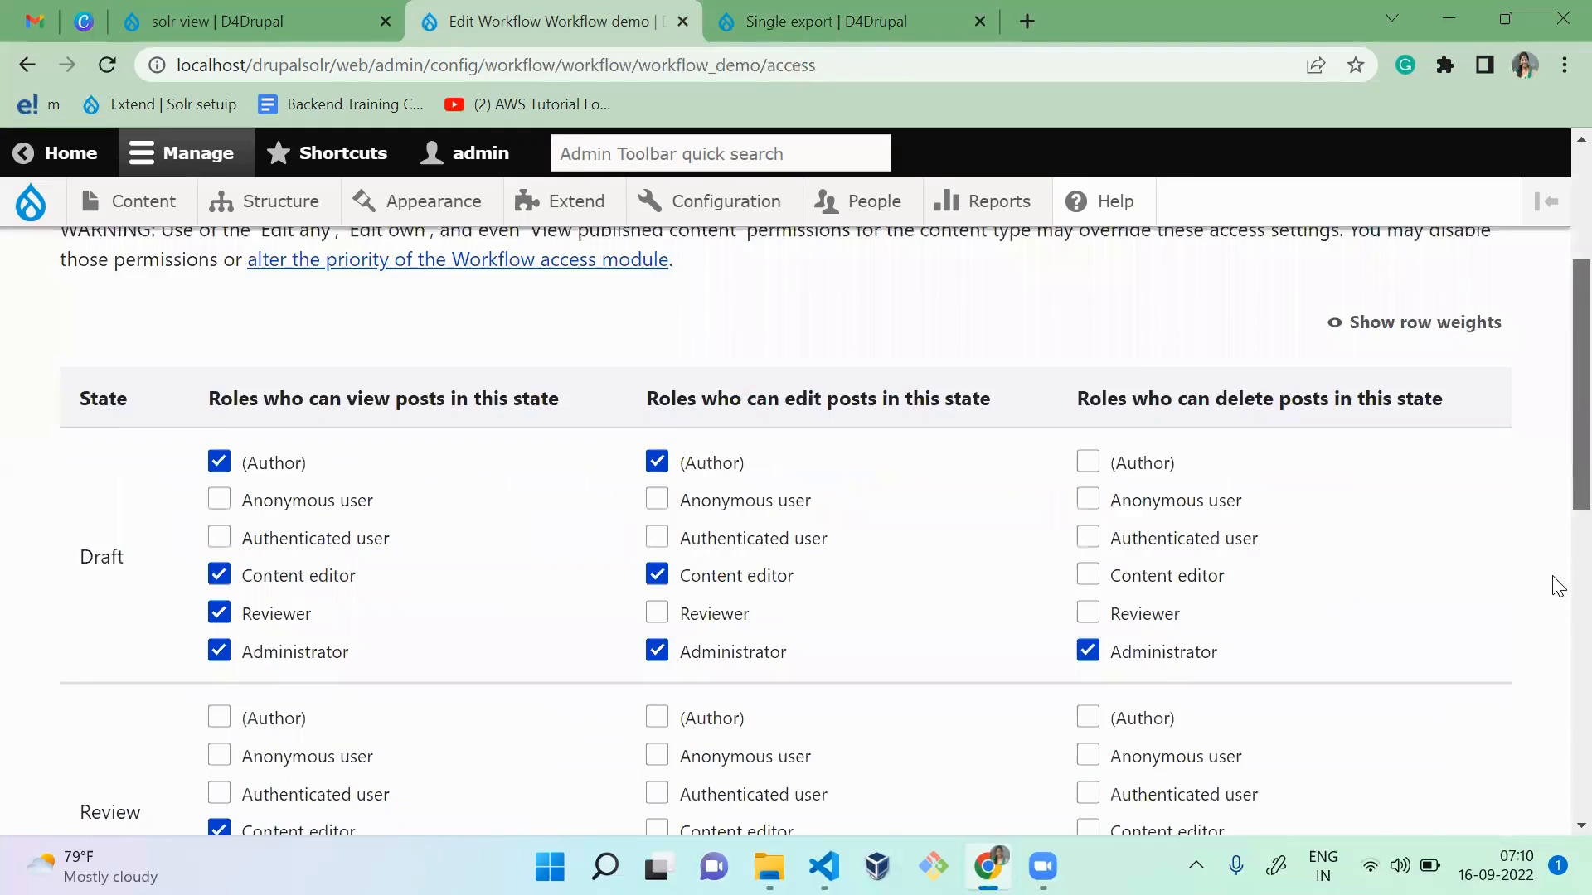
{"action": "scroll", "coordinate": [1557, 595], "scroll_direction": "up", "scroll_amount": 5}
{"action": "scroll", "coordinate": [1251, 422], "scroll_direction": "up", "scroll_amount": 3}
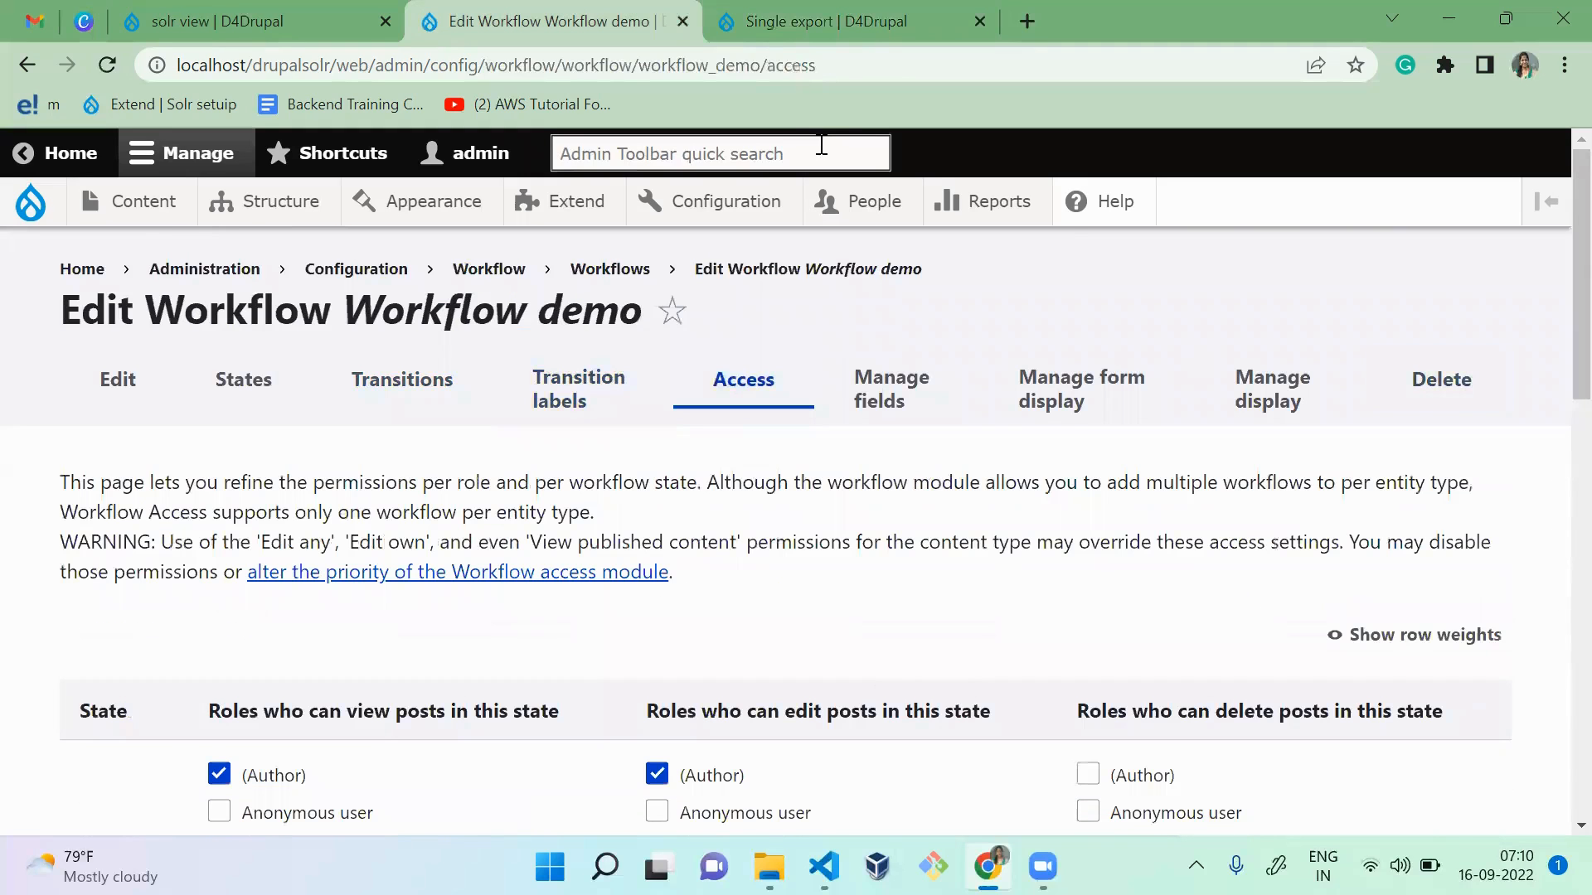
Step: On the Single export page, choose Simple configuration as the configuration type and workflow_access.role as the configuration name
{"action": "key", "text": "ctrl+Tab"}
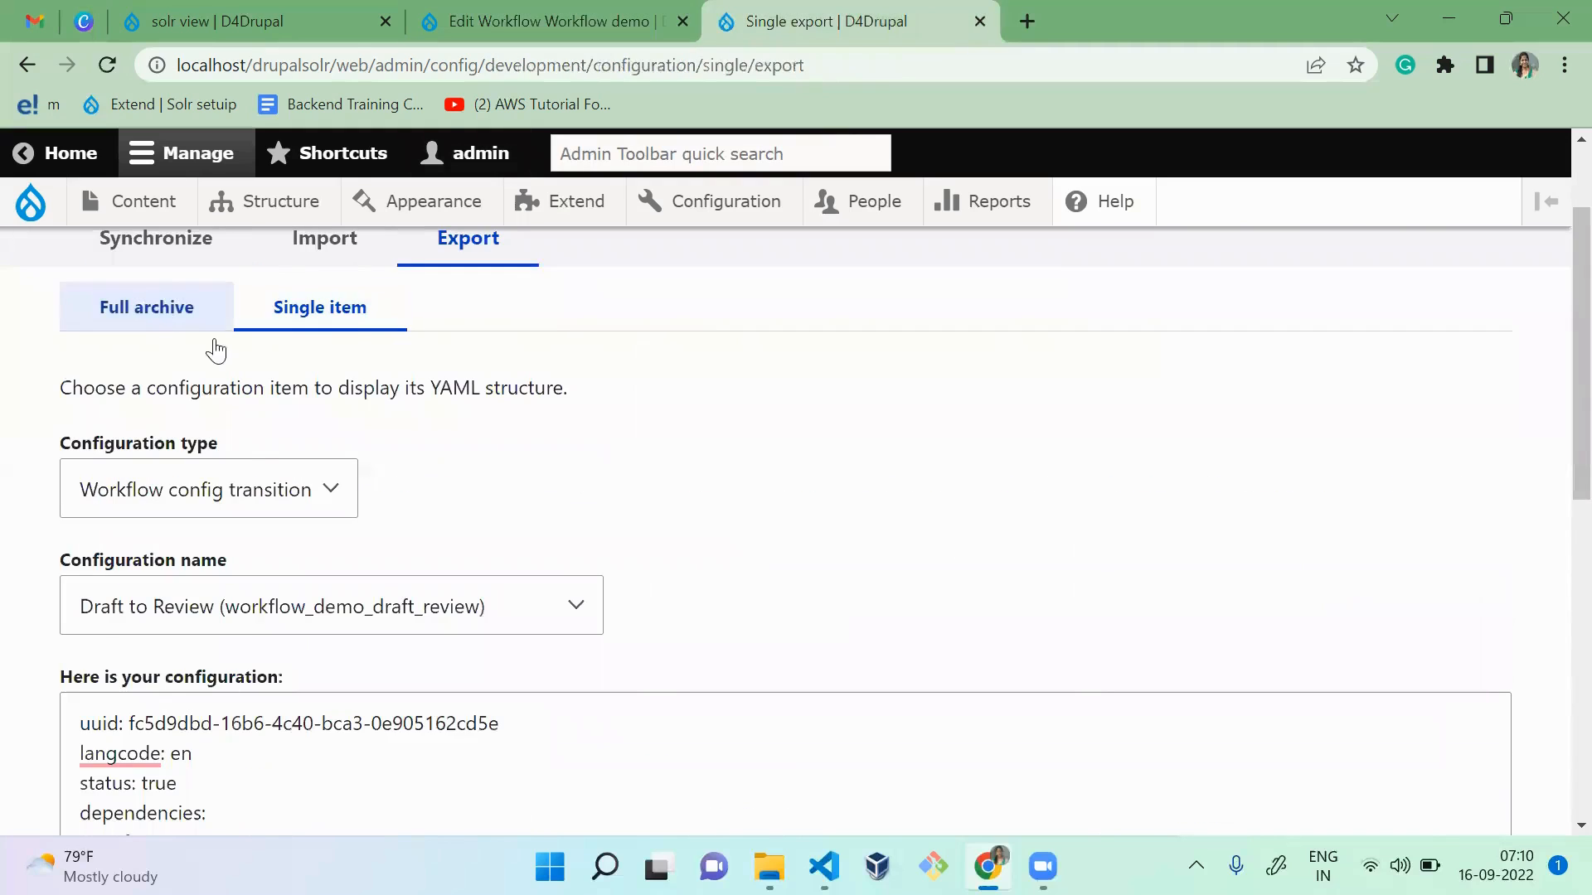
{"action": "left_click", "coordinate": [253, 489]}
{"action": "key", "text": "Home"}
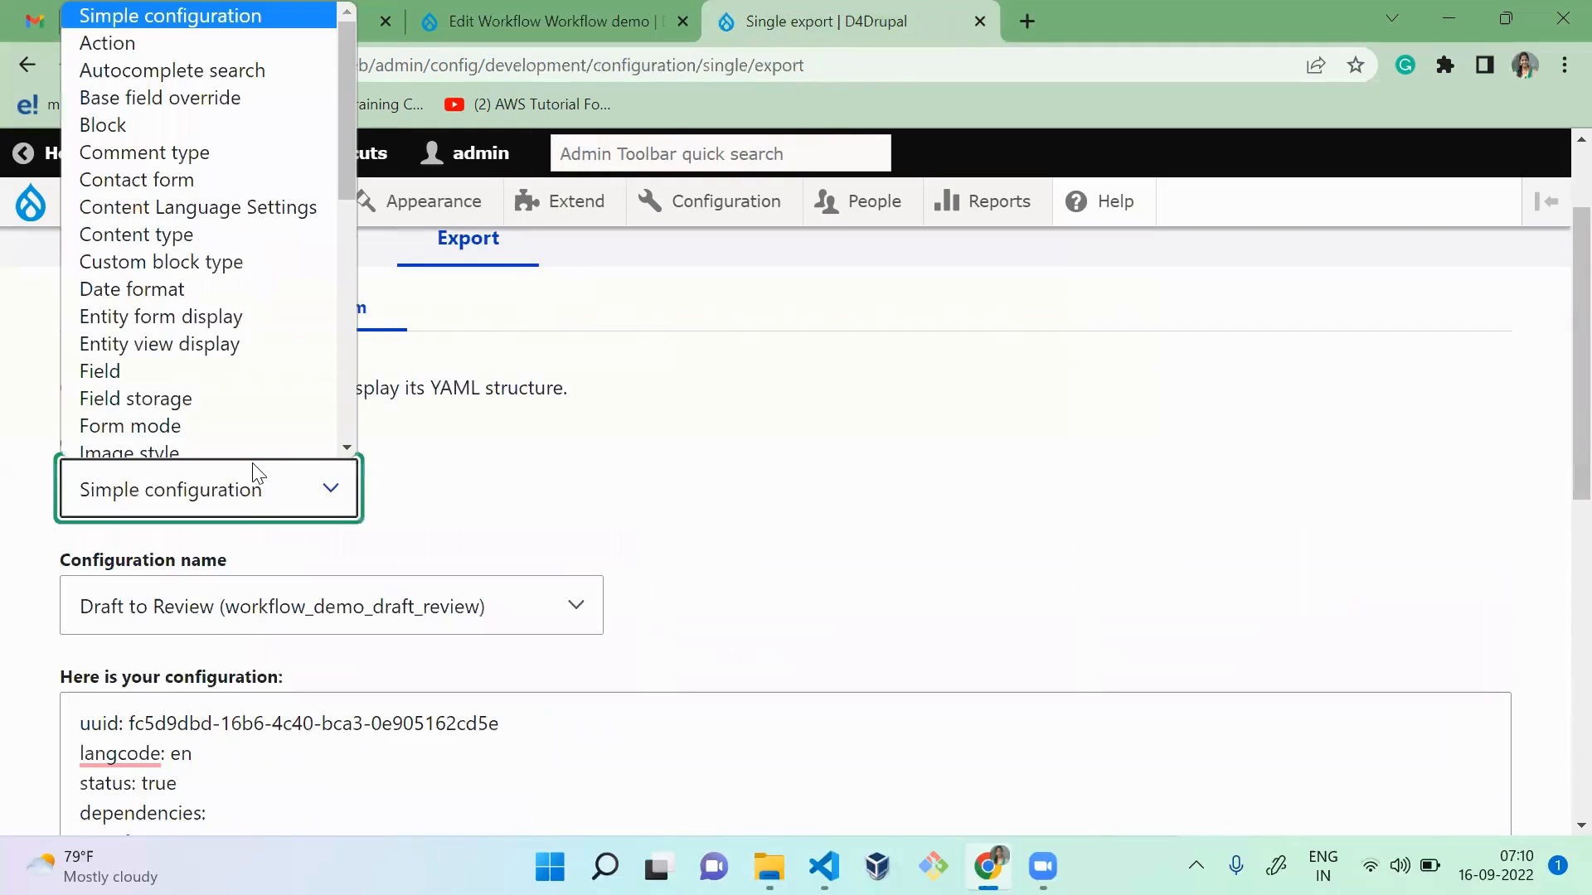
{"action": "key", "text": "Return"}
{"action": "left_click", "coordinate": [299, 587]}
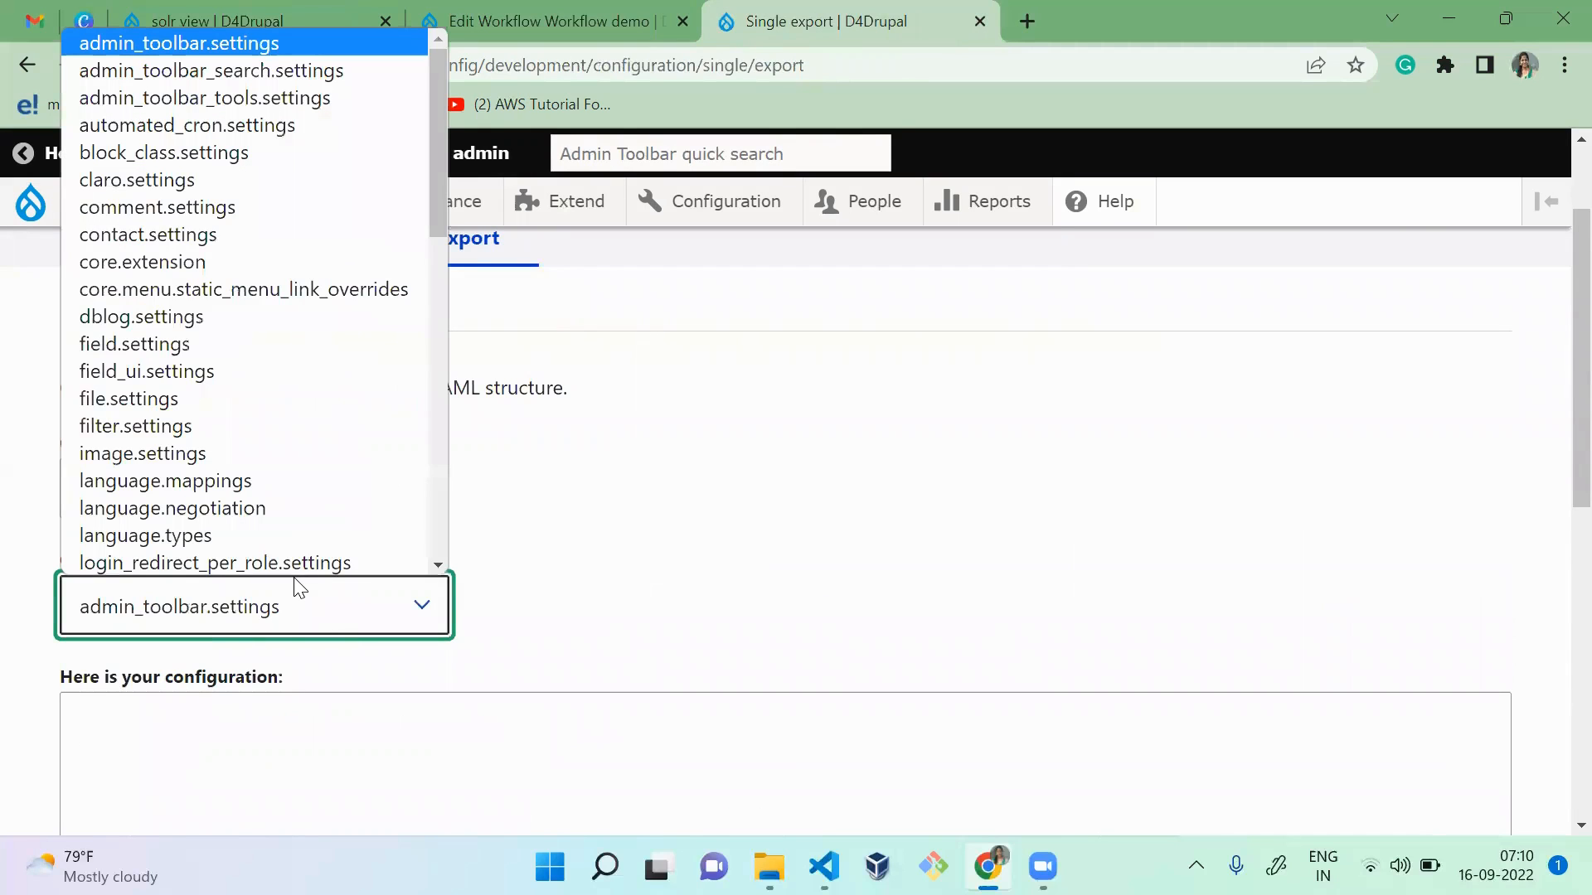
{"action": "key", "text": "End"}
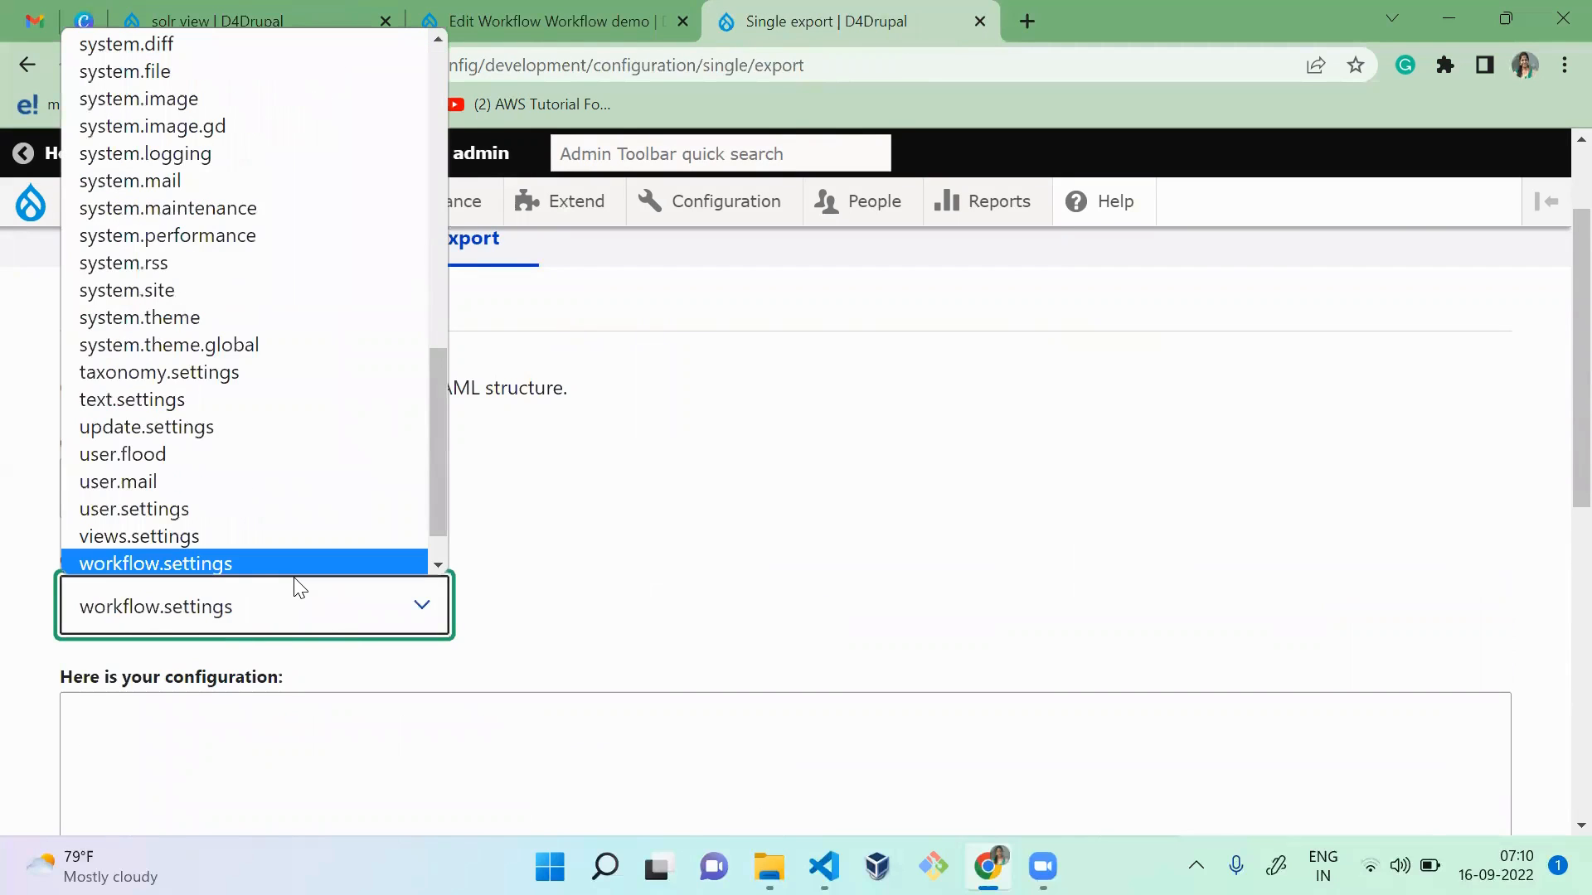
{"action": "key", "text": "Down"}
{"action": "key", "text": "Down"}
{"action": "key", "text": "Up"}
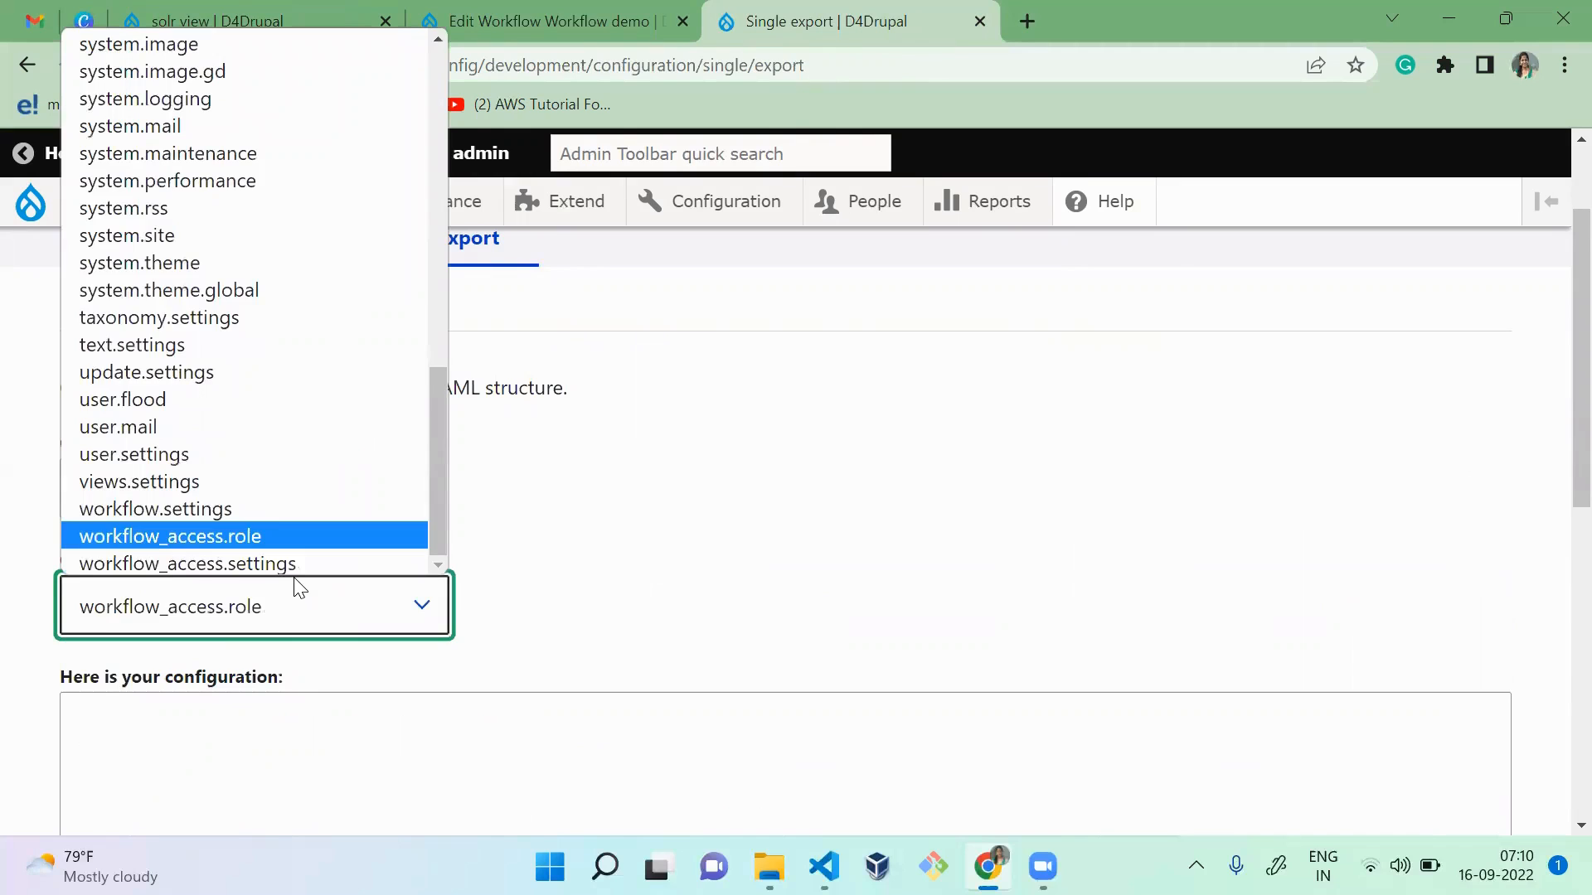
{"action": "key", "text": "Return"}
{"action": "left_click", "coordinate": [696, 560]}
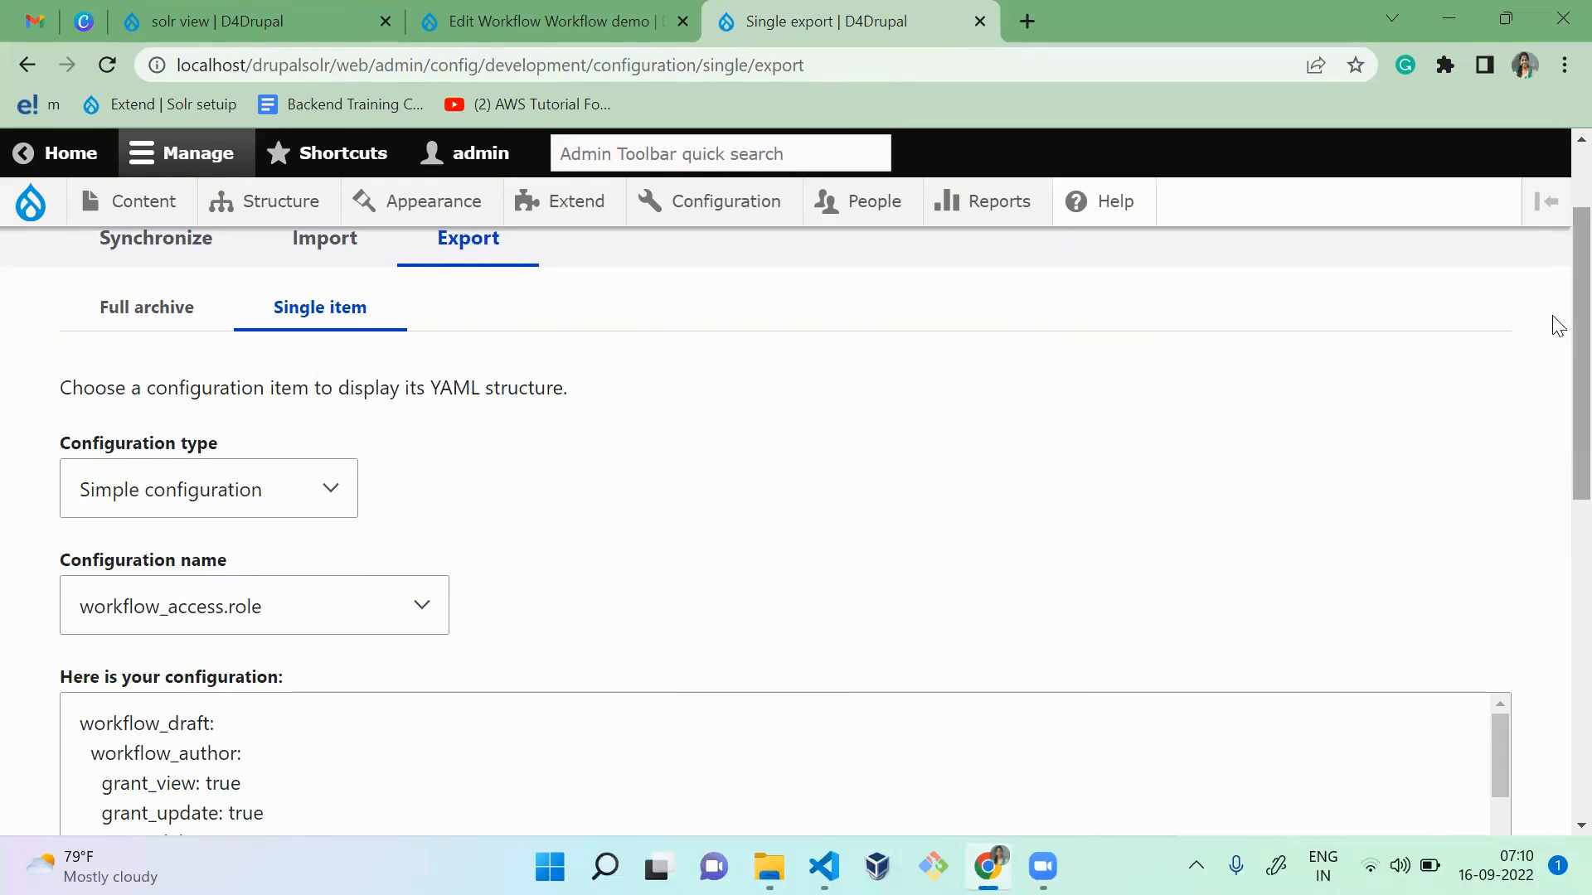
Step: Highlight the workflow_author grants under workflow_draft in the YAML and examine the view, update and delete grants of the other roles
{"action": "left_click_drag", "start_coordinate": [1573, 325], "coordinate": [1553, 442]}
{"action": "left_click", "coordinate": [671, 506]}
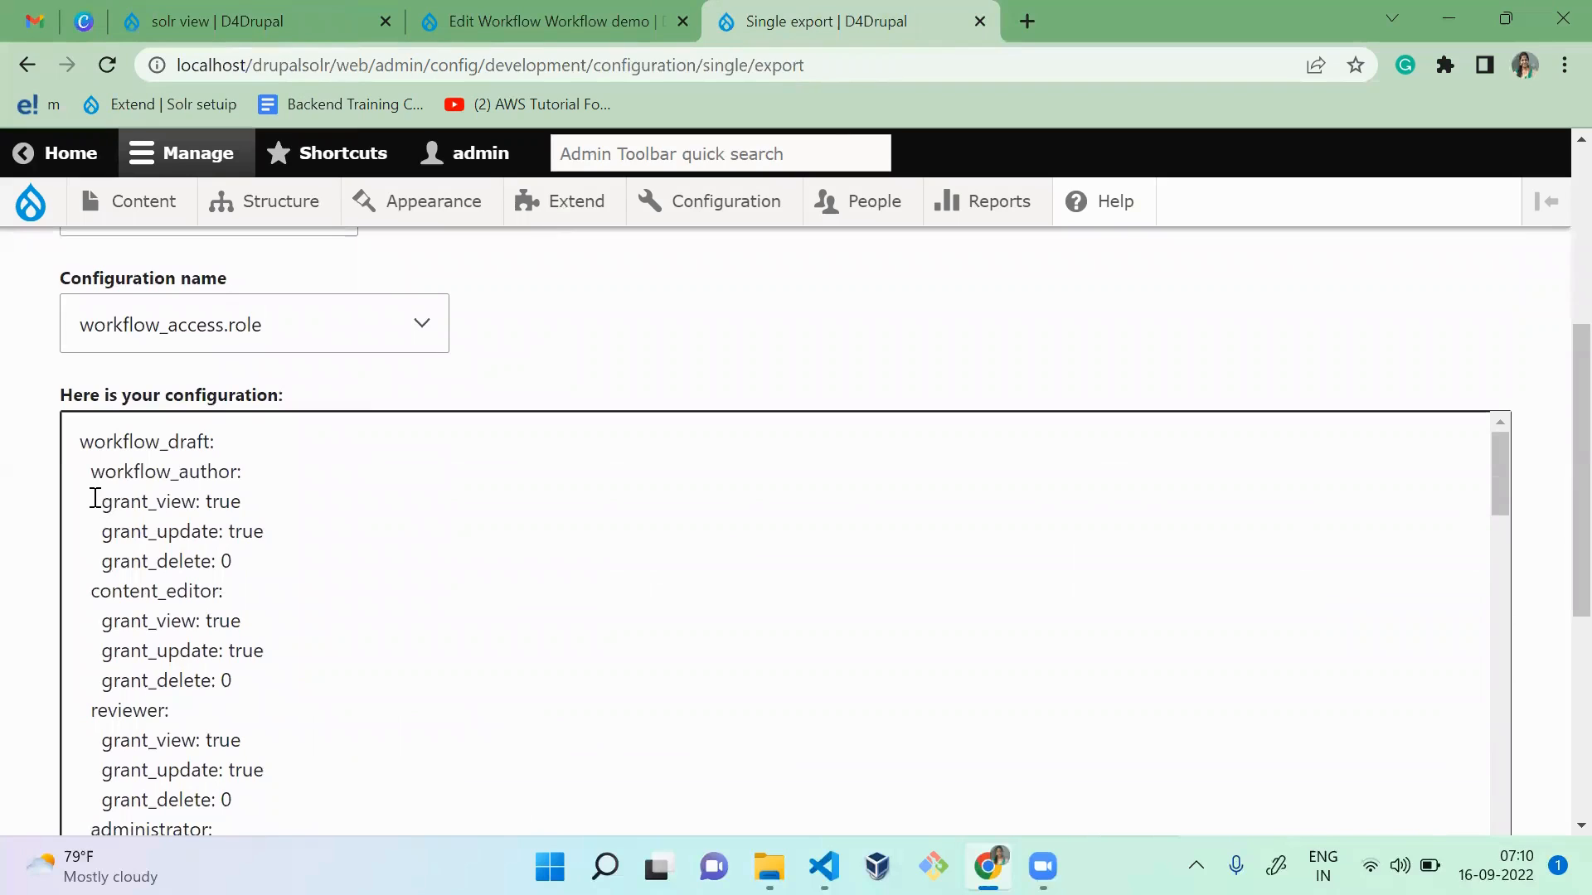
{"action": "left_click_drag", "start_coordinate": [92, 498], "coordinate": [260, 563]}
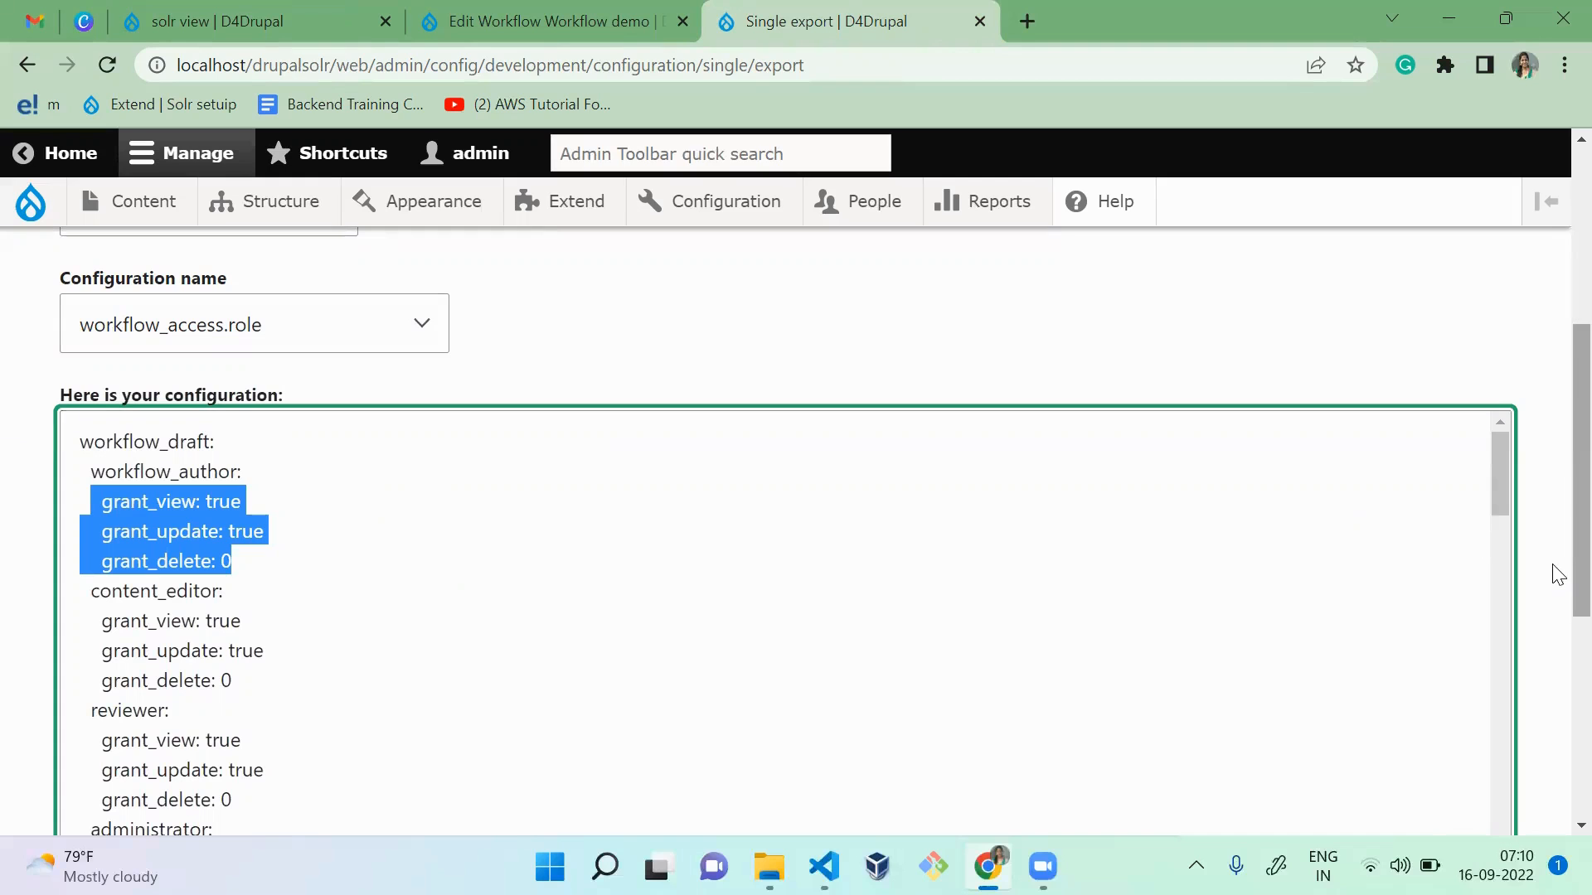
{"action": "left_click_drag", "start_coordinate": [1554, 569], "coordinate": [1553, 711]}
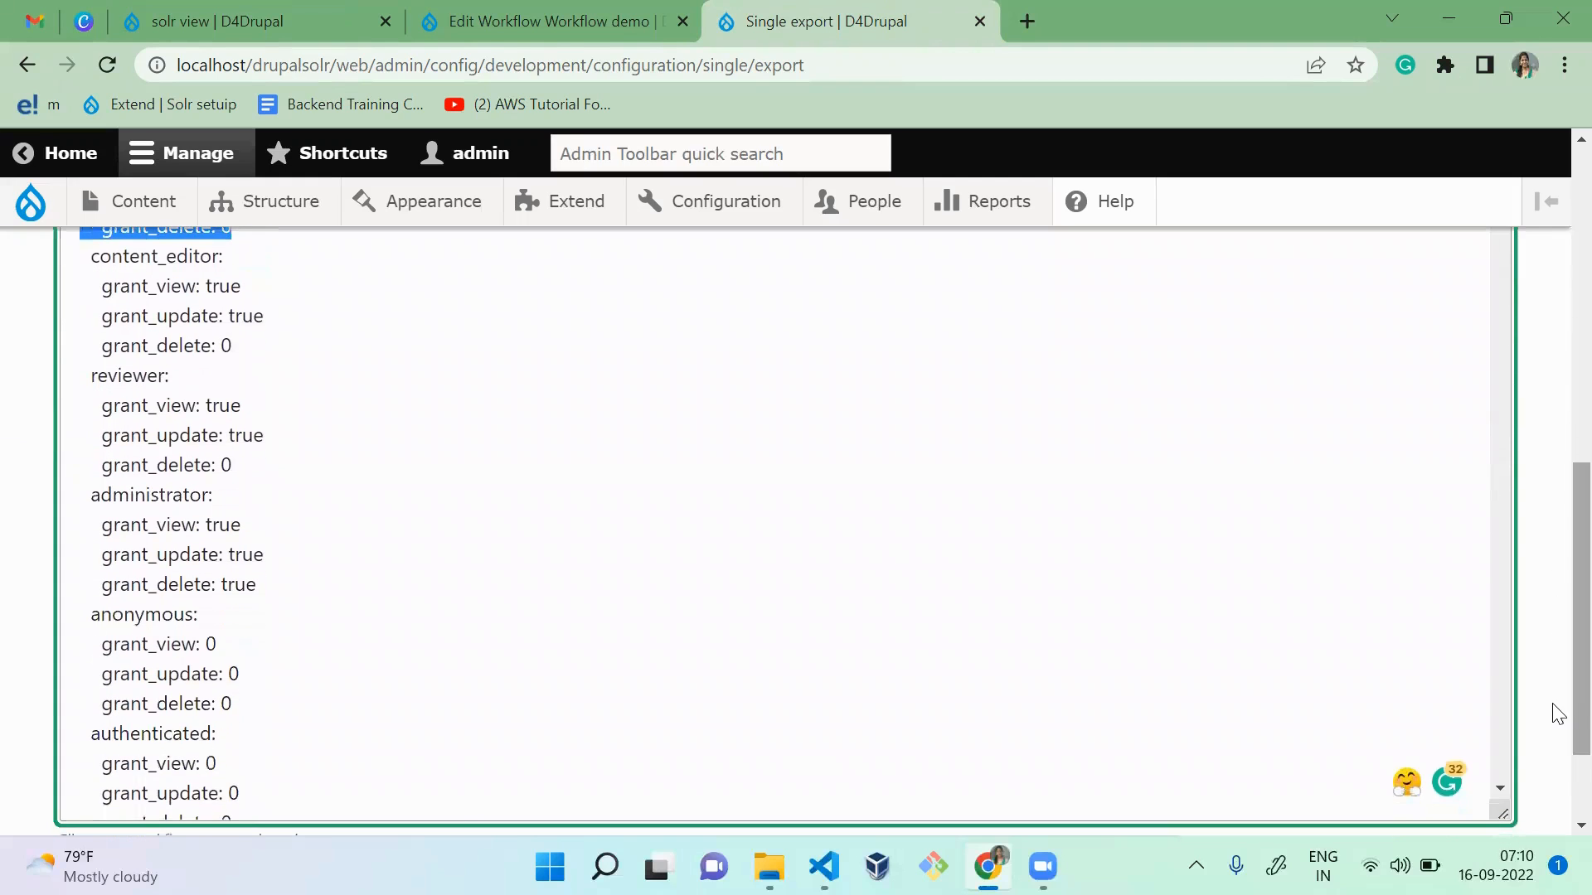
{"action": "left_click", "coordinate": [627, 672]}
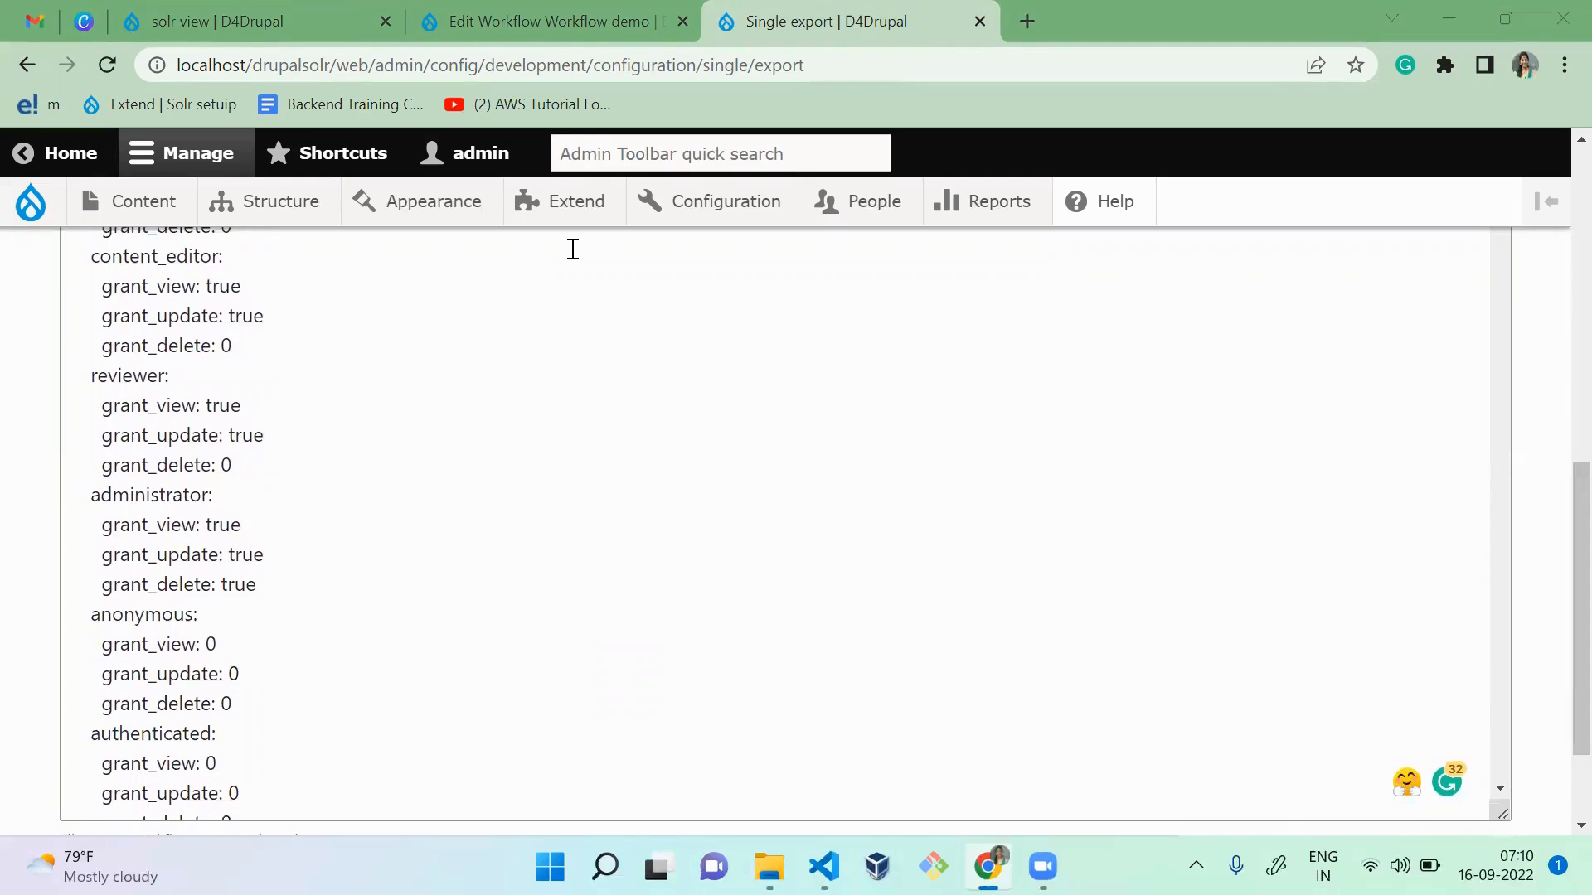
Step: Review the Draft state's role permissions on the Workflow demo's Access page and view the fields on its Manage fields page
{"action": "key", "text": "ctrl+shift+Tab"}
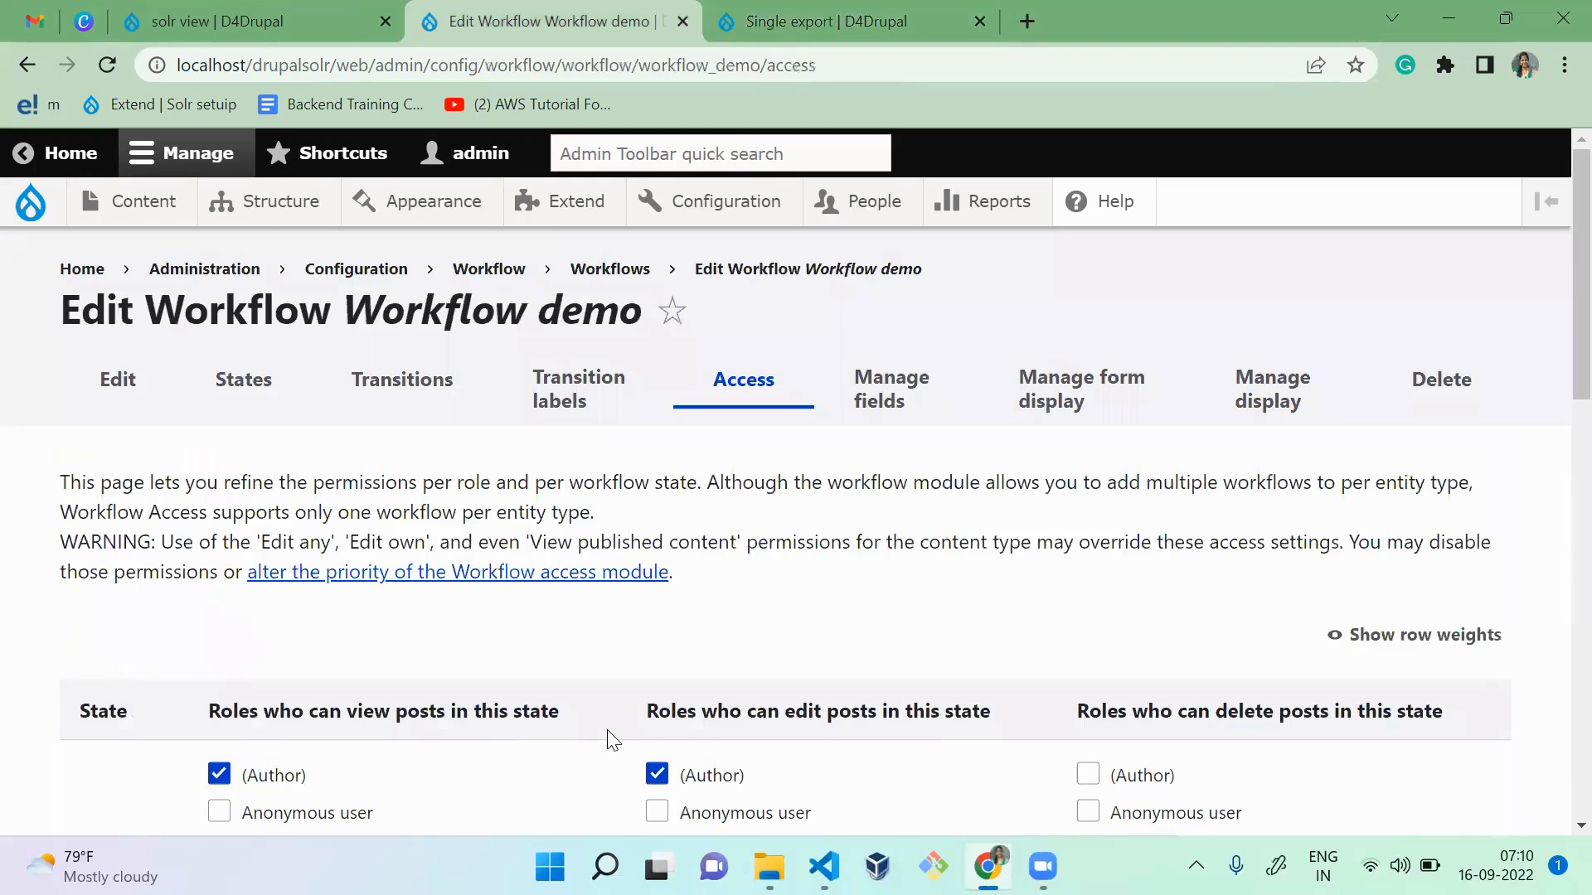
{"action": "scroll", "coordinate": [614, 738], "scroll_direction": "down", "scroll_amount": 3}
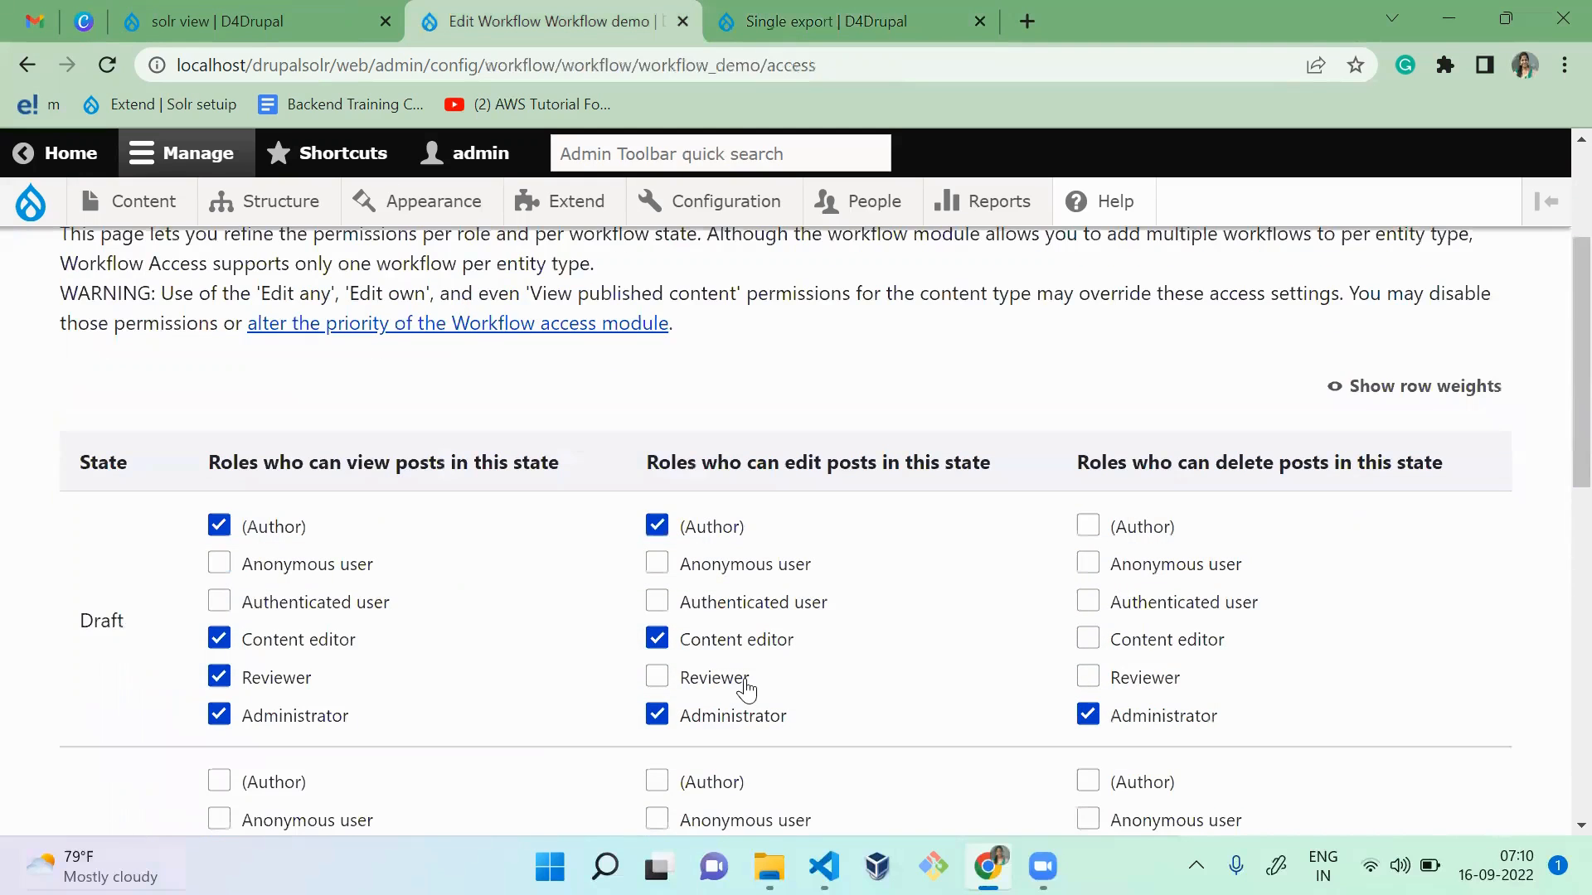
{"action": "scroll", "coordinate": [745, 679], "scroll_direction": "up", "scroll_amount": 3}
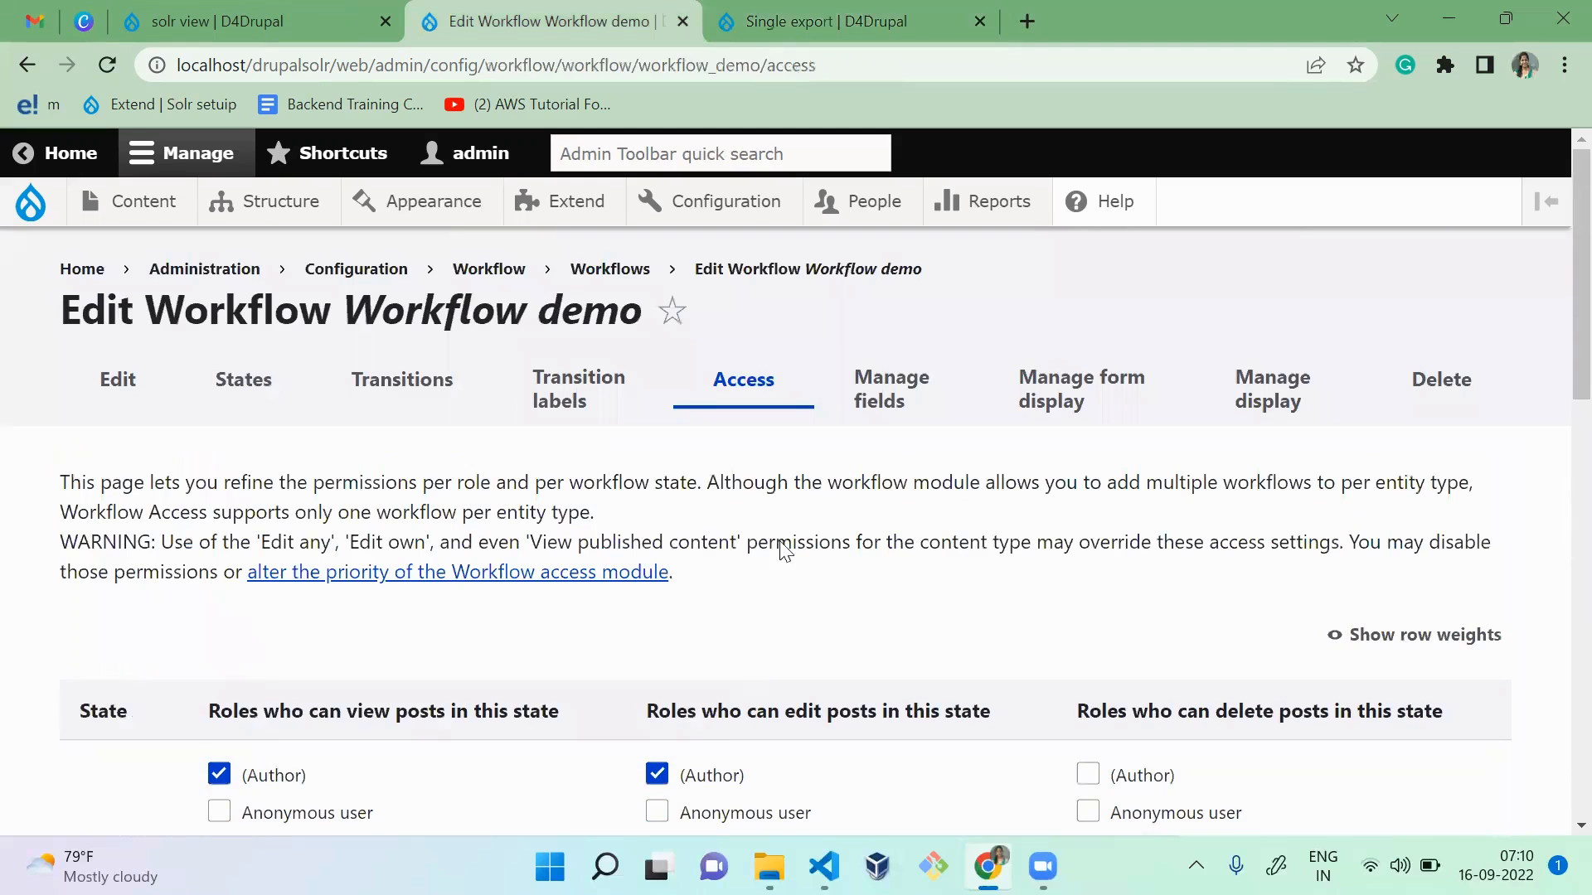
{"action": "left_click", "coordinate": [903, 419]}
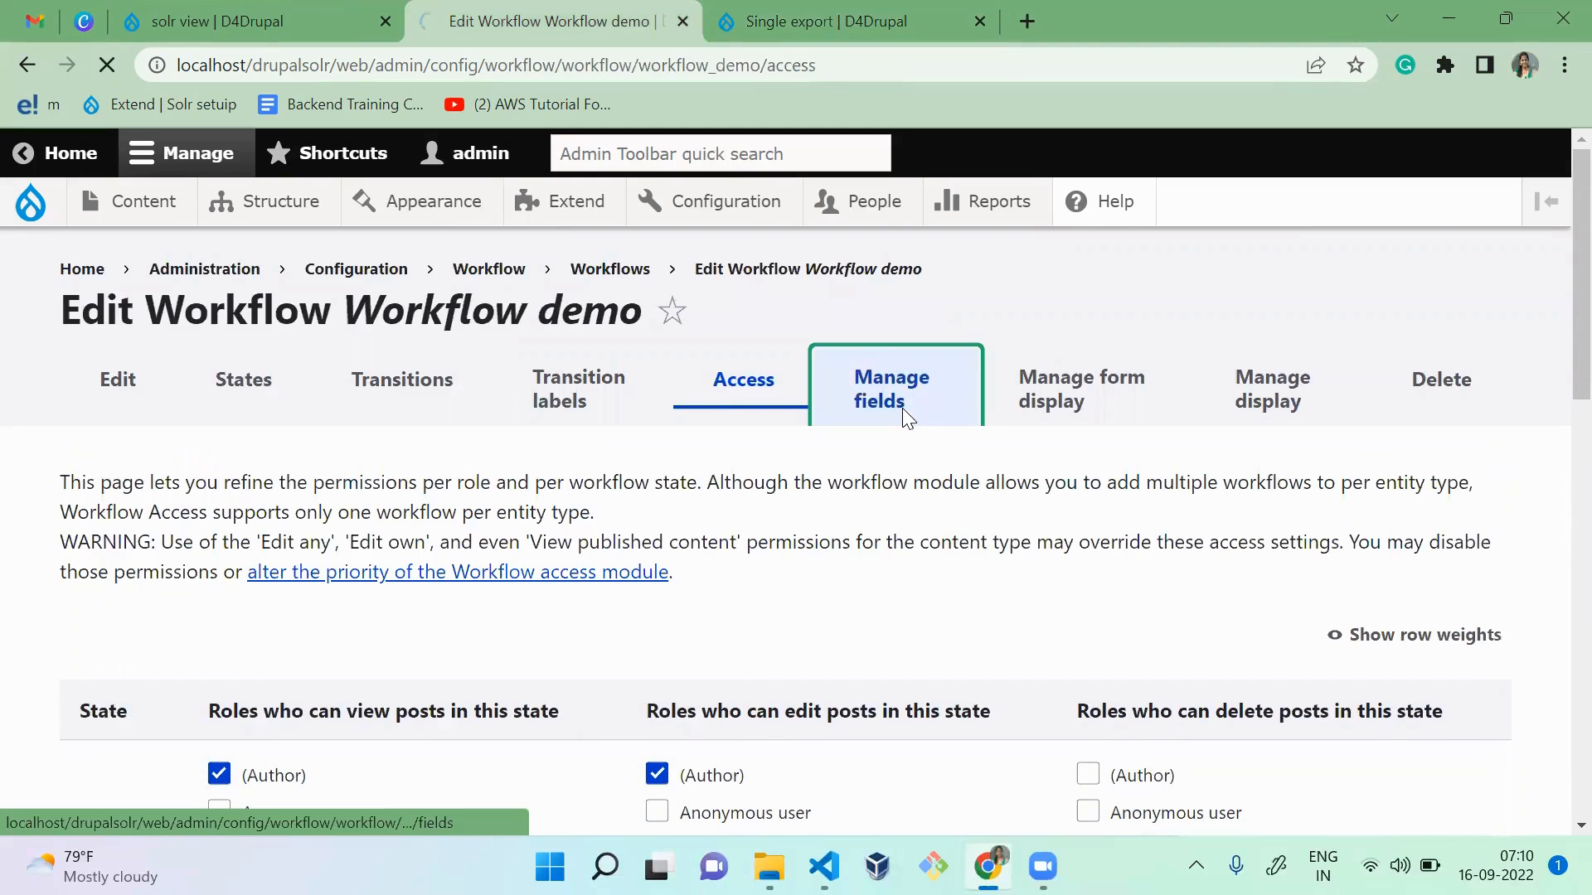
{"action": "scroll", "coordinate": [797, 505], "scroll_direction": "down", "scroll_amount": 2}
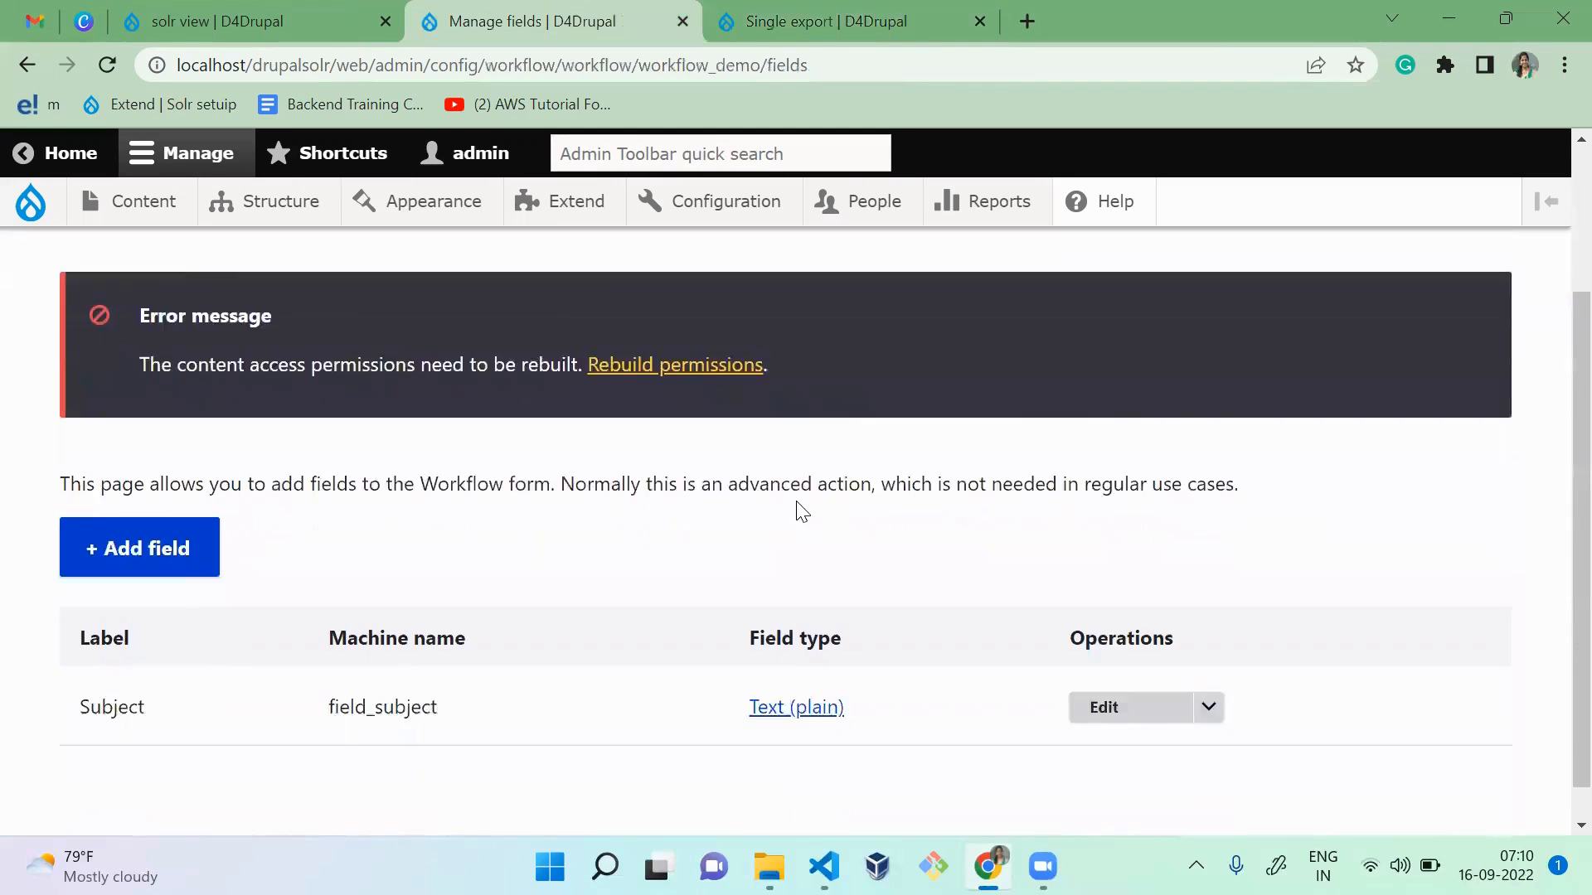
Step: Return to the Single export page and set the configuration type to Field storage
{"action": "key", "text": "ctrl+Tab"}
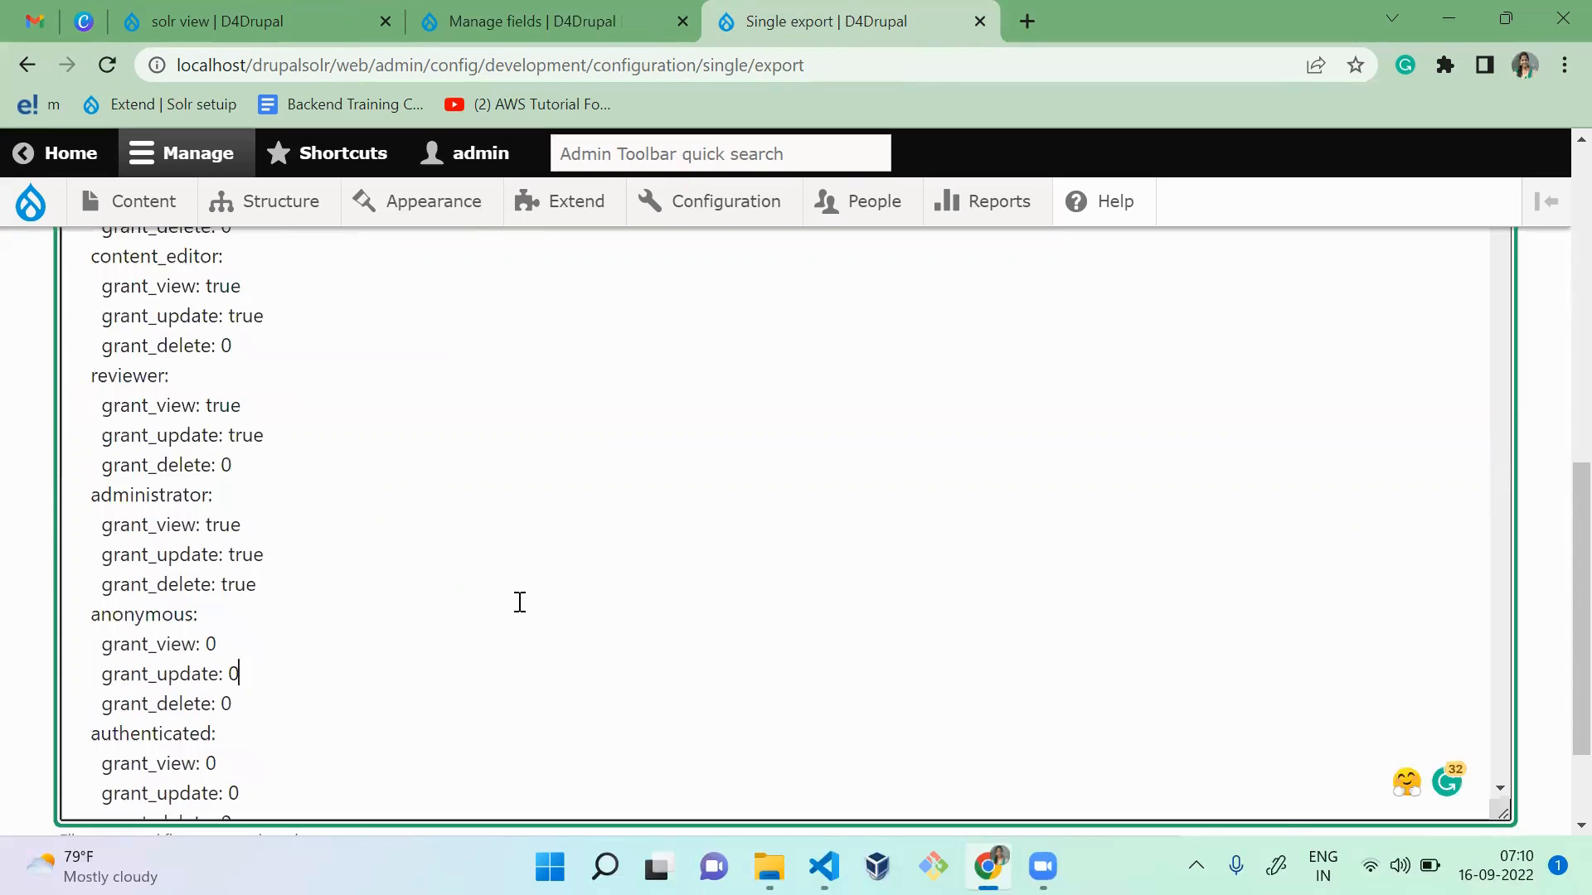
{"action": "scroll", "coordinate": [1553, 544], "scroll_direction": "up", "scroll_amount": 5}
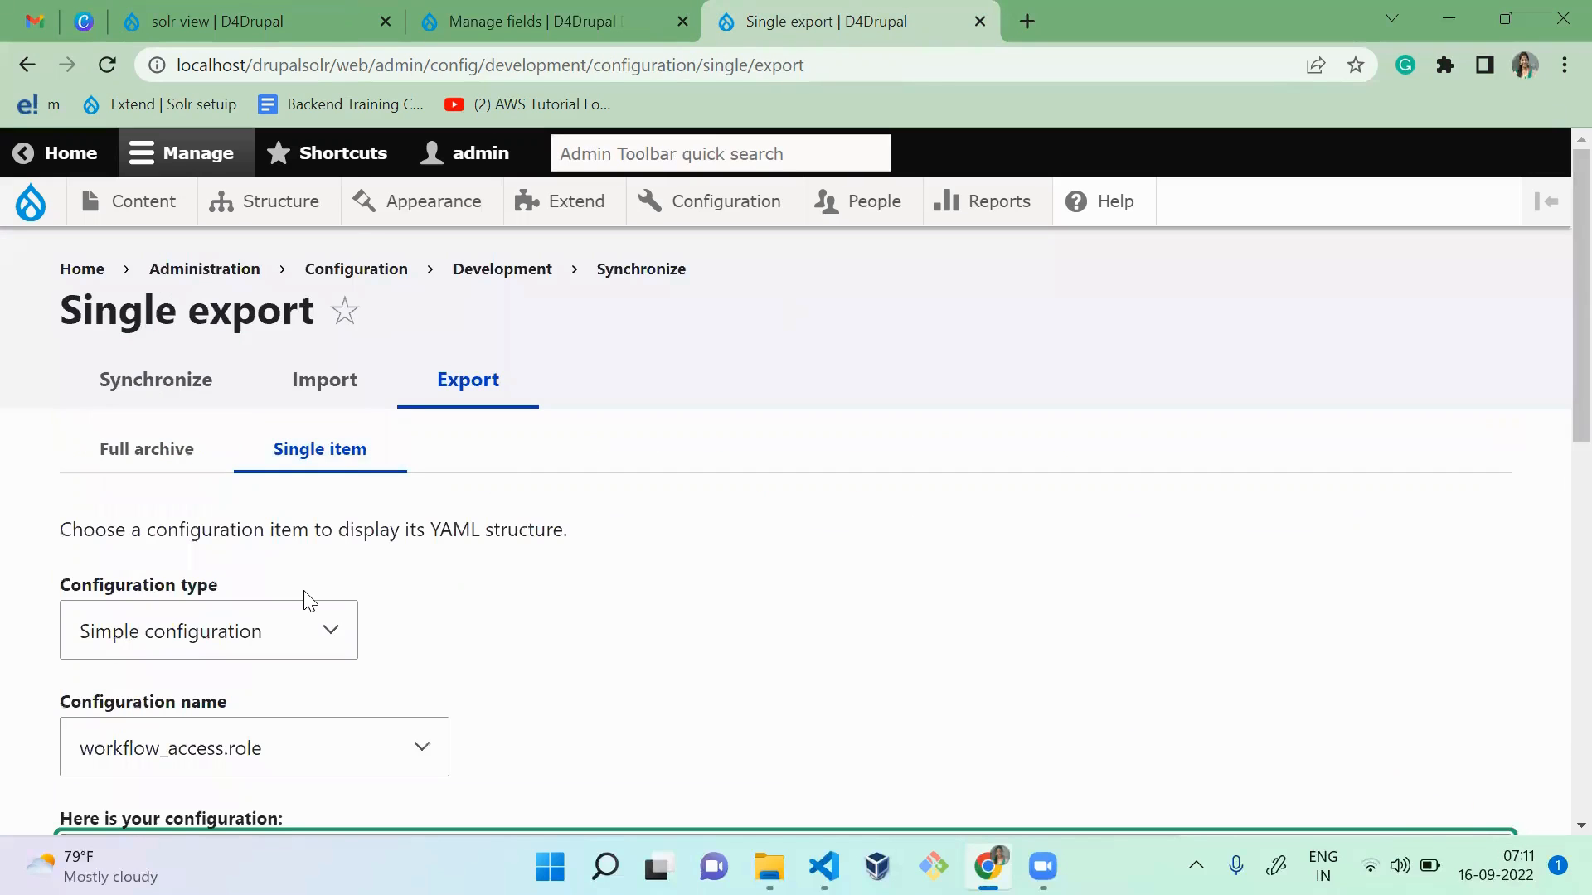
{"action": "left_click", "coordinate": [310, 613]}
{"action": "key", "text": "f"}
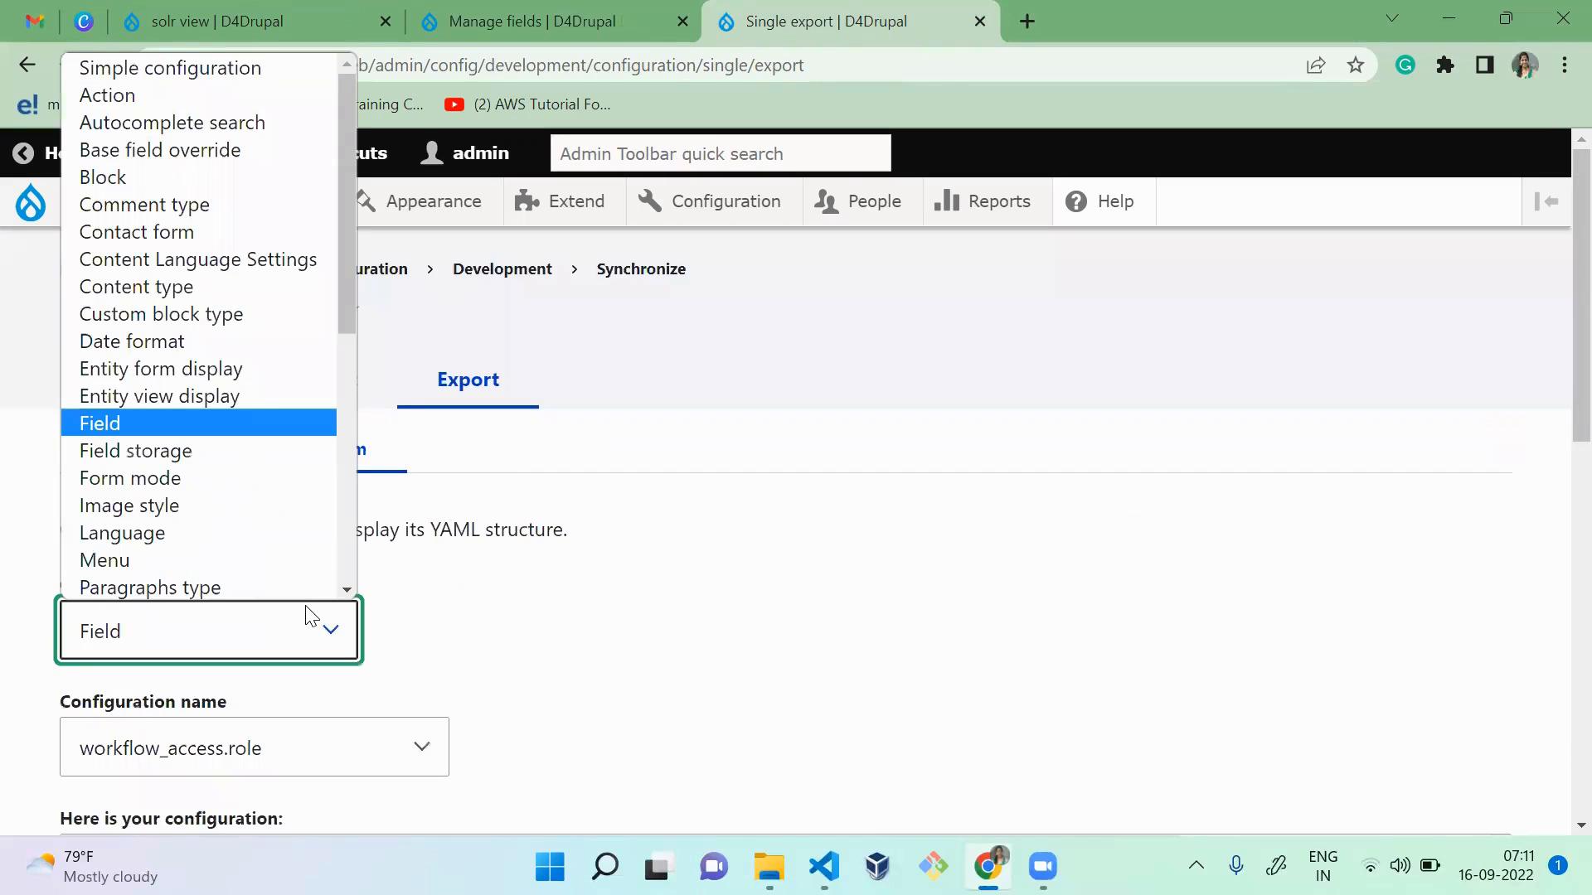
{"action": "key", "text": "Down"}
{"action": "key", "text": "Return"}
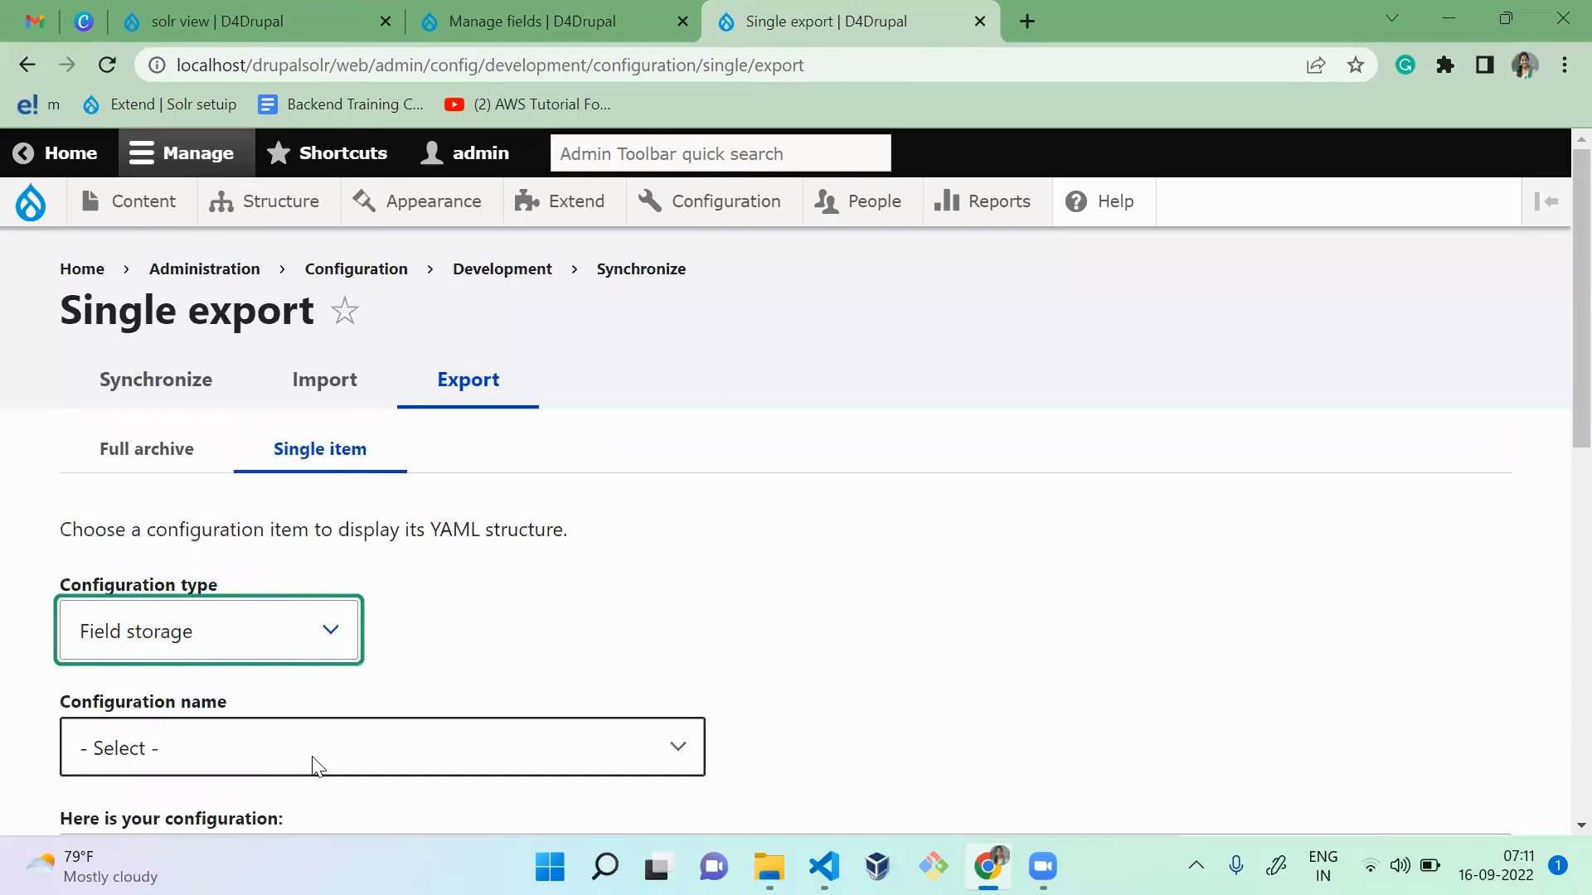
Step: Choose workflow_transition.field_subject as the configuration name and examine its field storage YAML
{"action": "left_click", "coordinate": [316, 765]}
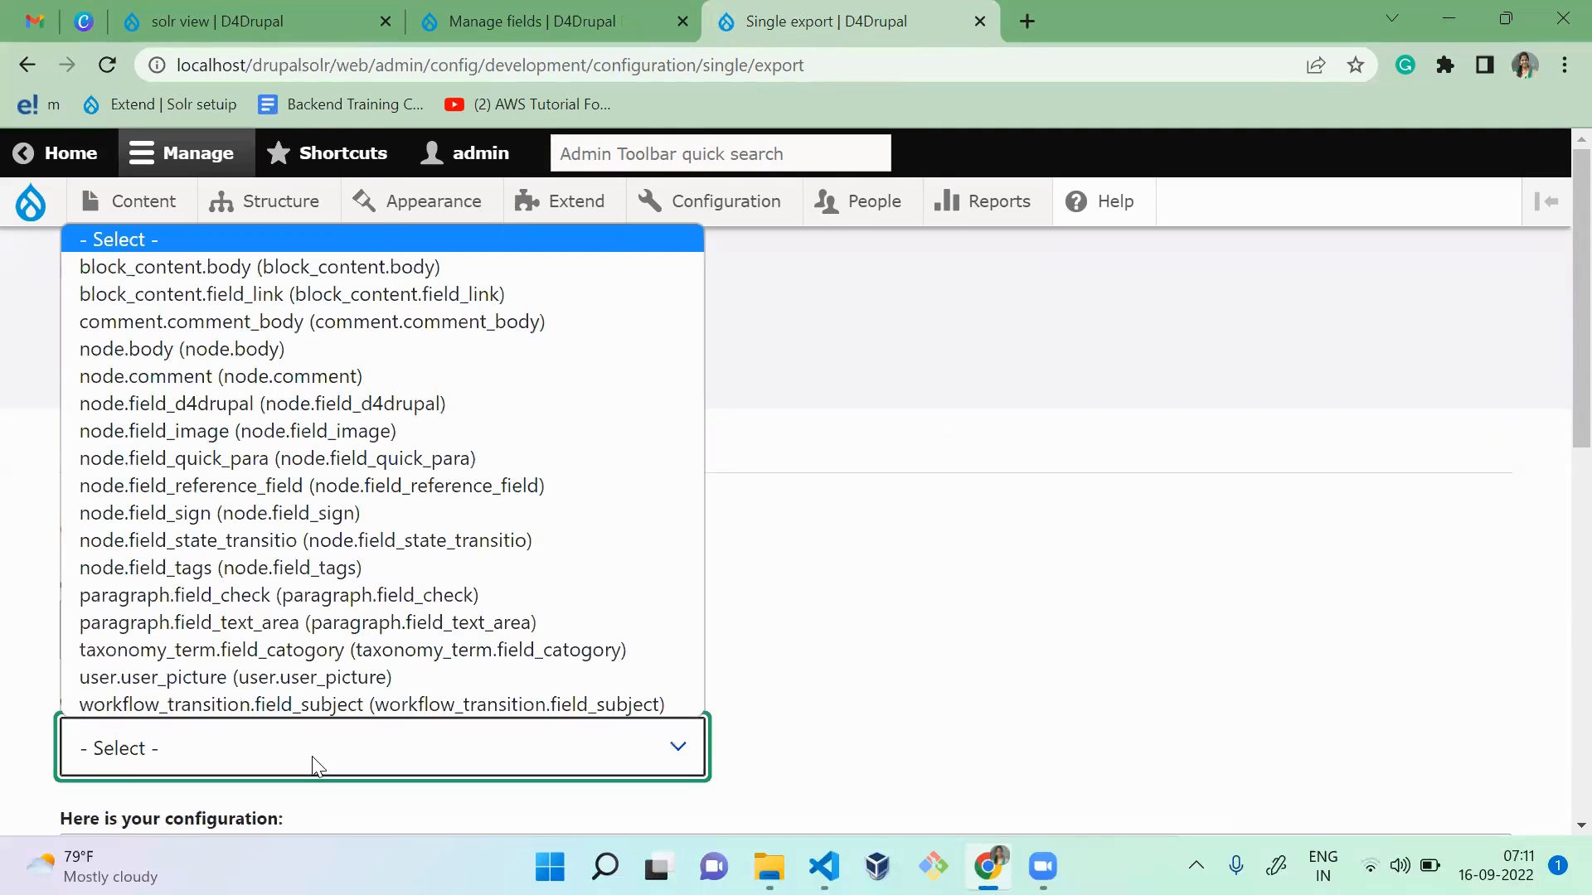
{"action": "key", "text": "Down"}
{"action": "key", "text": "Down"}
{"action": "key", "text": "p"}
{"action": "key", "text": "u"}
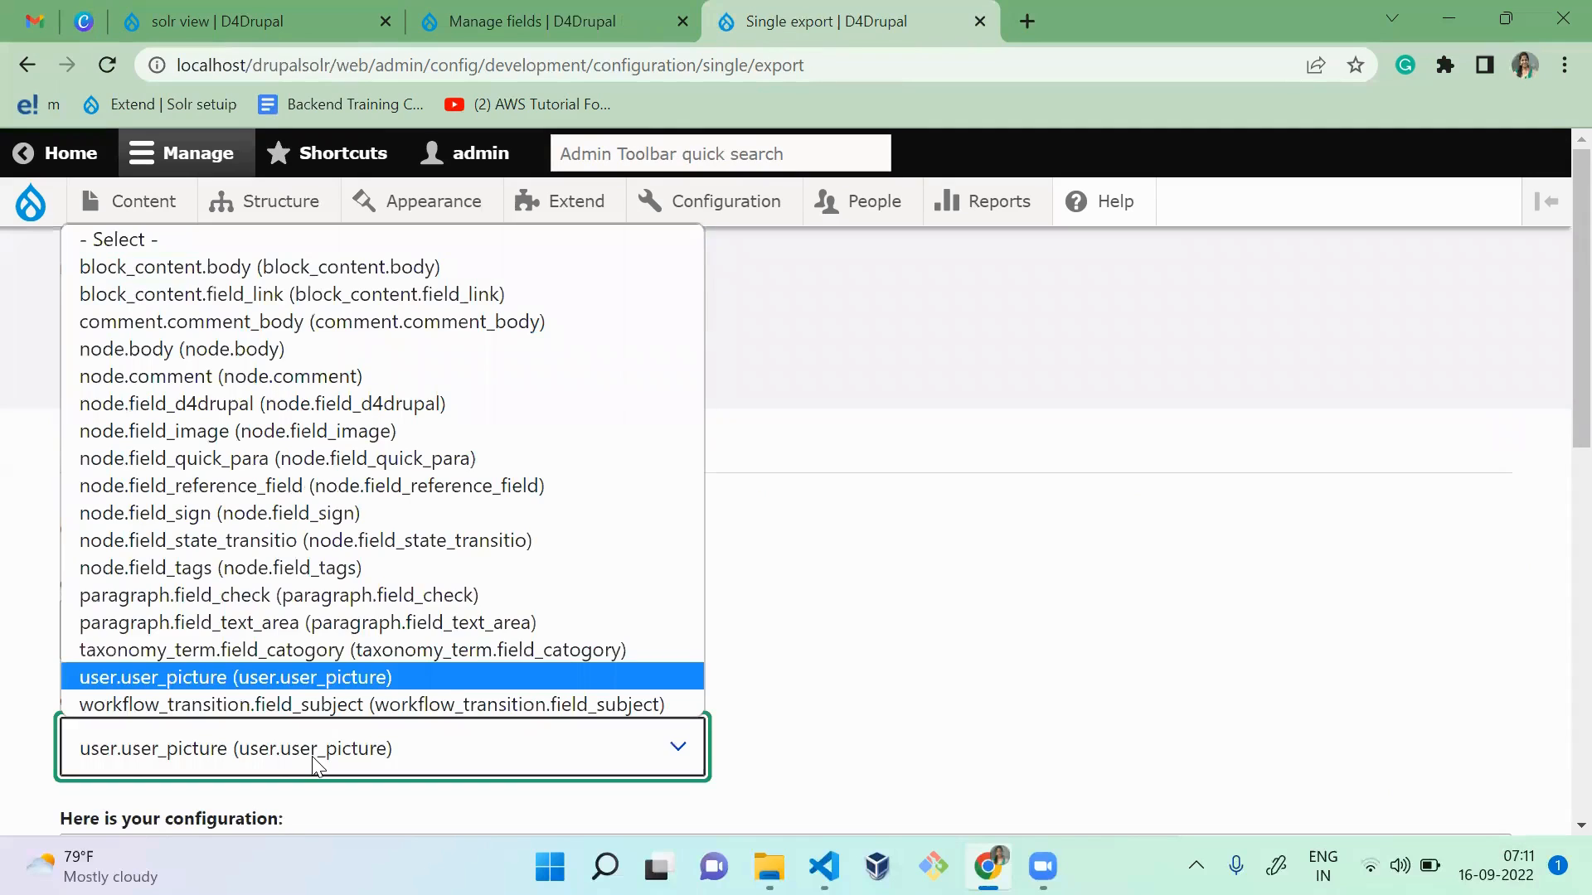
{"action": "key", "text": "Down"}
{"action": "key", "text": "Return"}
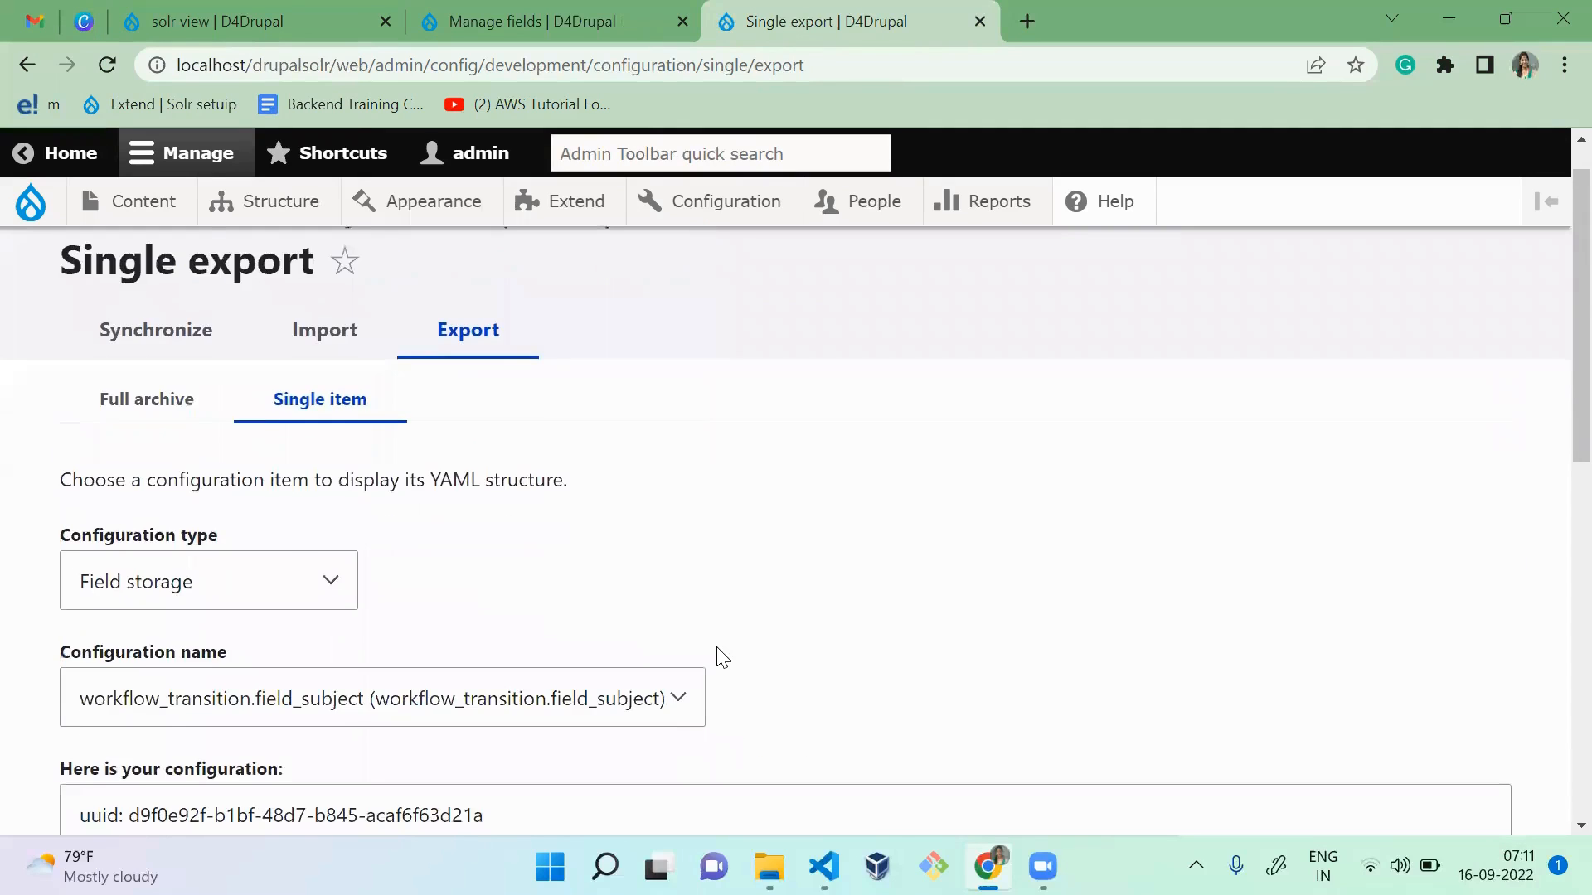
{"action": "scroll", "coordinate": [720, 652], "scroll_direction": "down", "scroll_amount": 10}
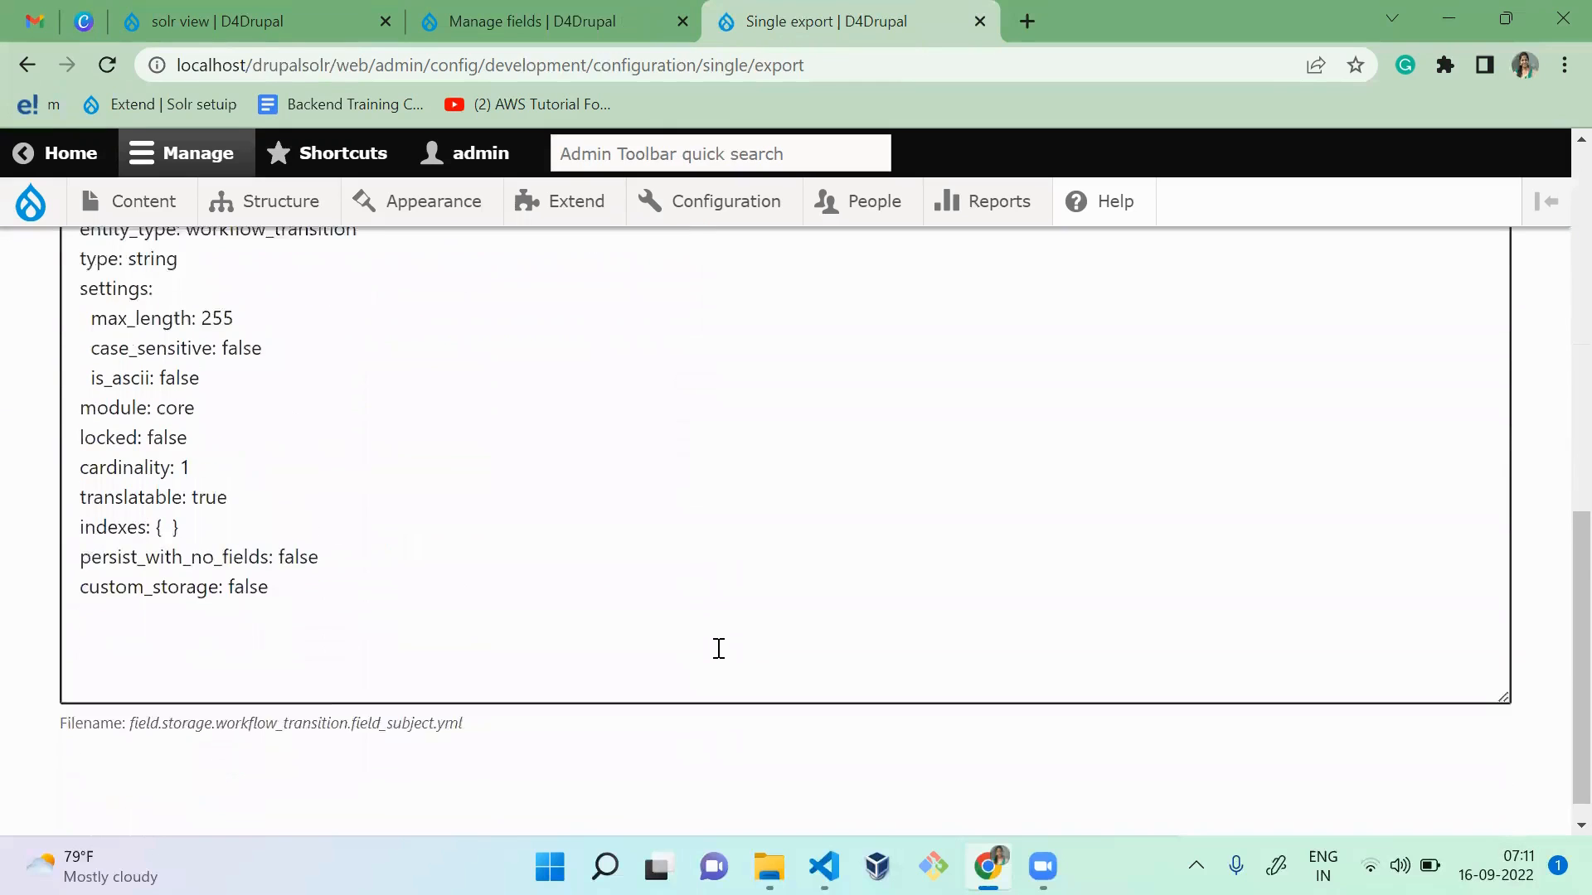
{"action": "scroll", "coordinate": [719, 649], "scroll_direction": "up", "scroll_amount": 10}
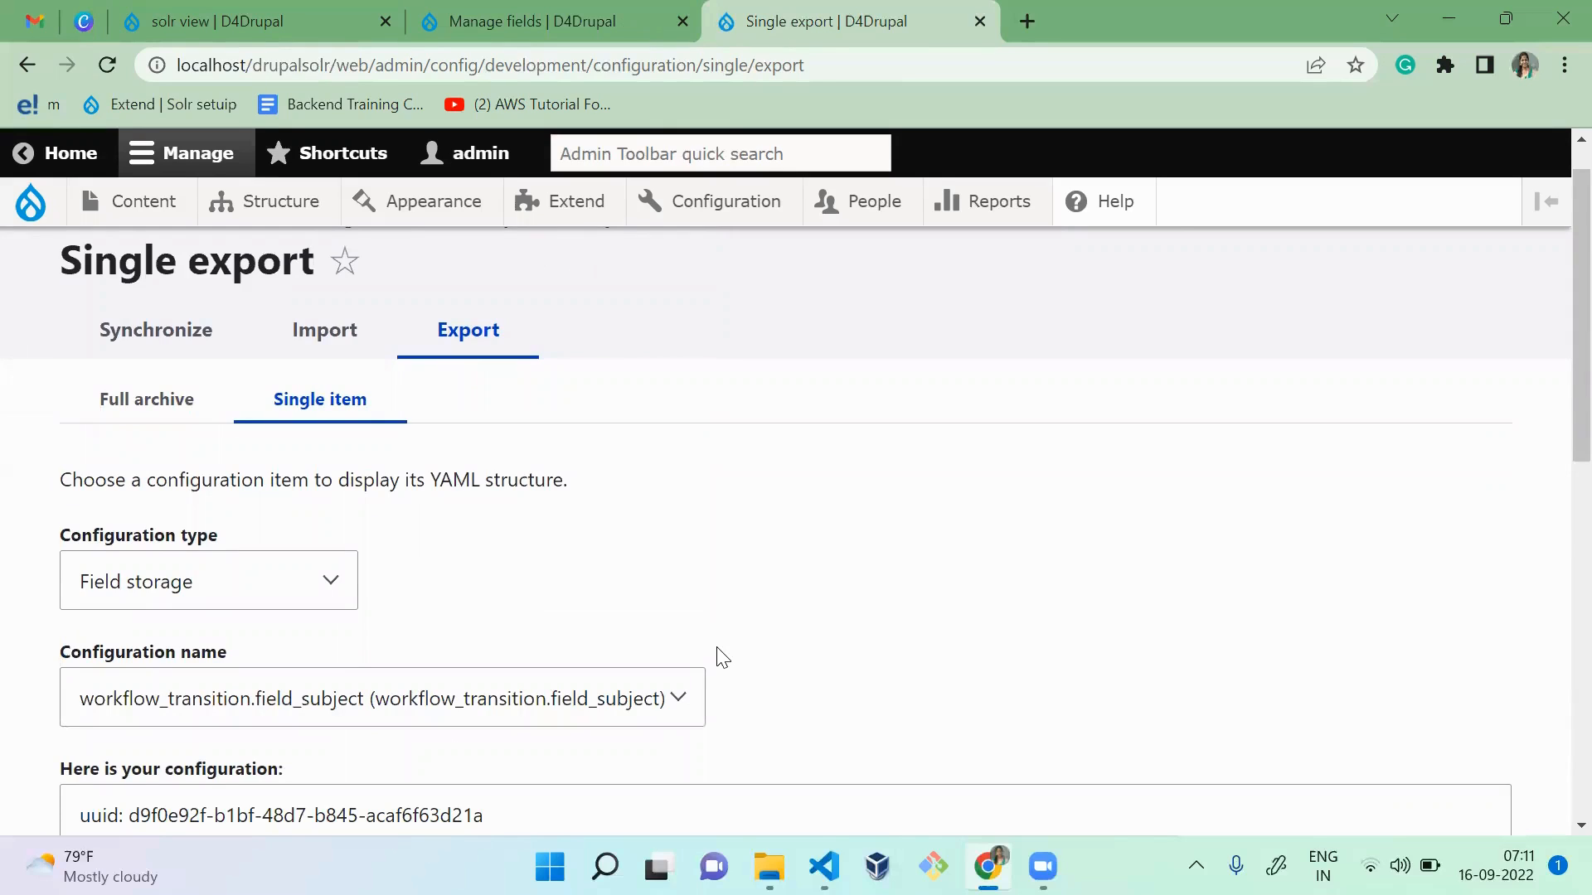
Step: Set the configuration type to Field and the configuration name to Subject (workflow_transition.workflow_demo.field_subject)
{"action": "left_click", "coordinate": [260, 583]}
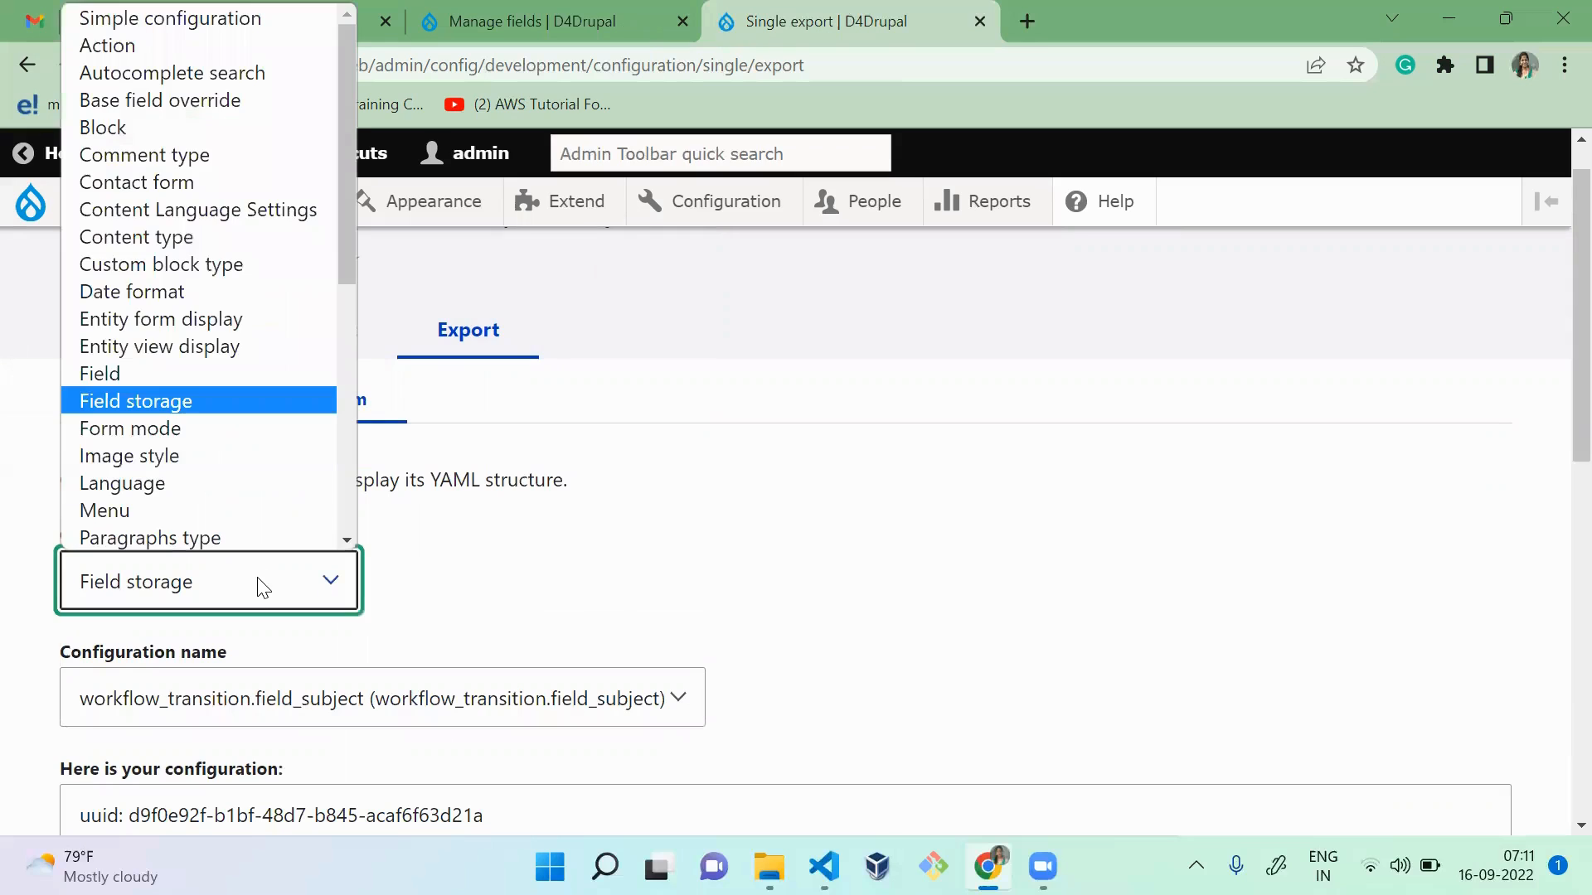
{"action": "key", "text": "Up"}
{"action": "key", "text": "Return"}
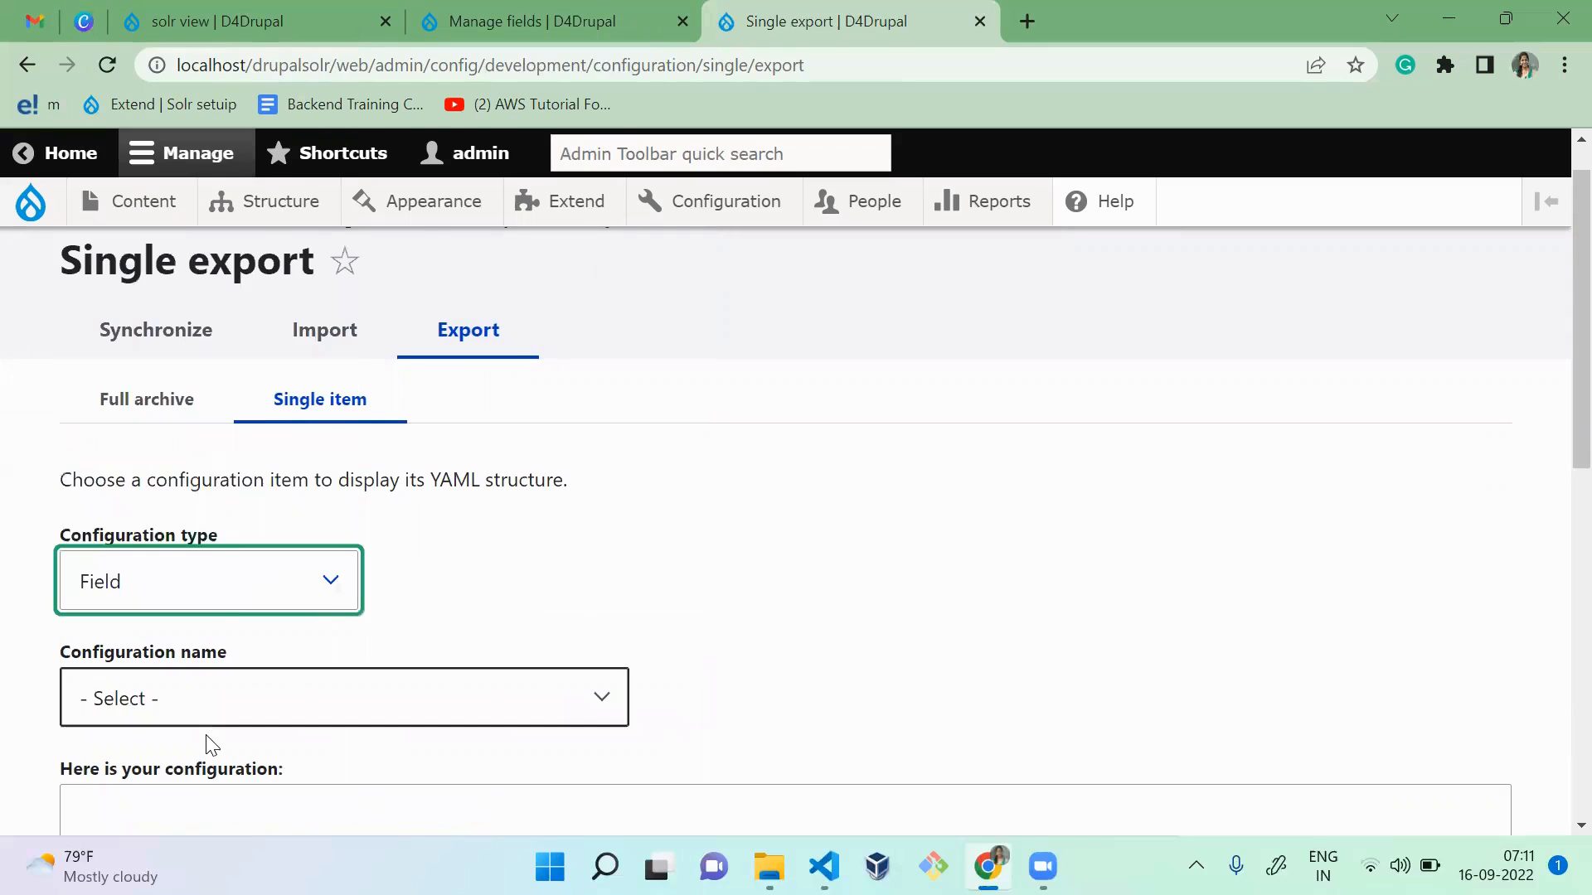
{"action": "left_click", "coordinate": [249, 718]}
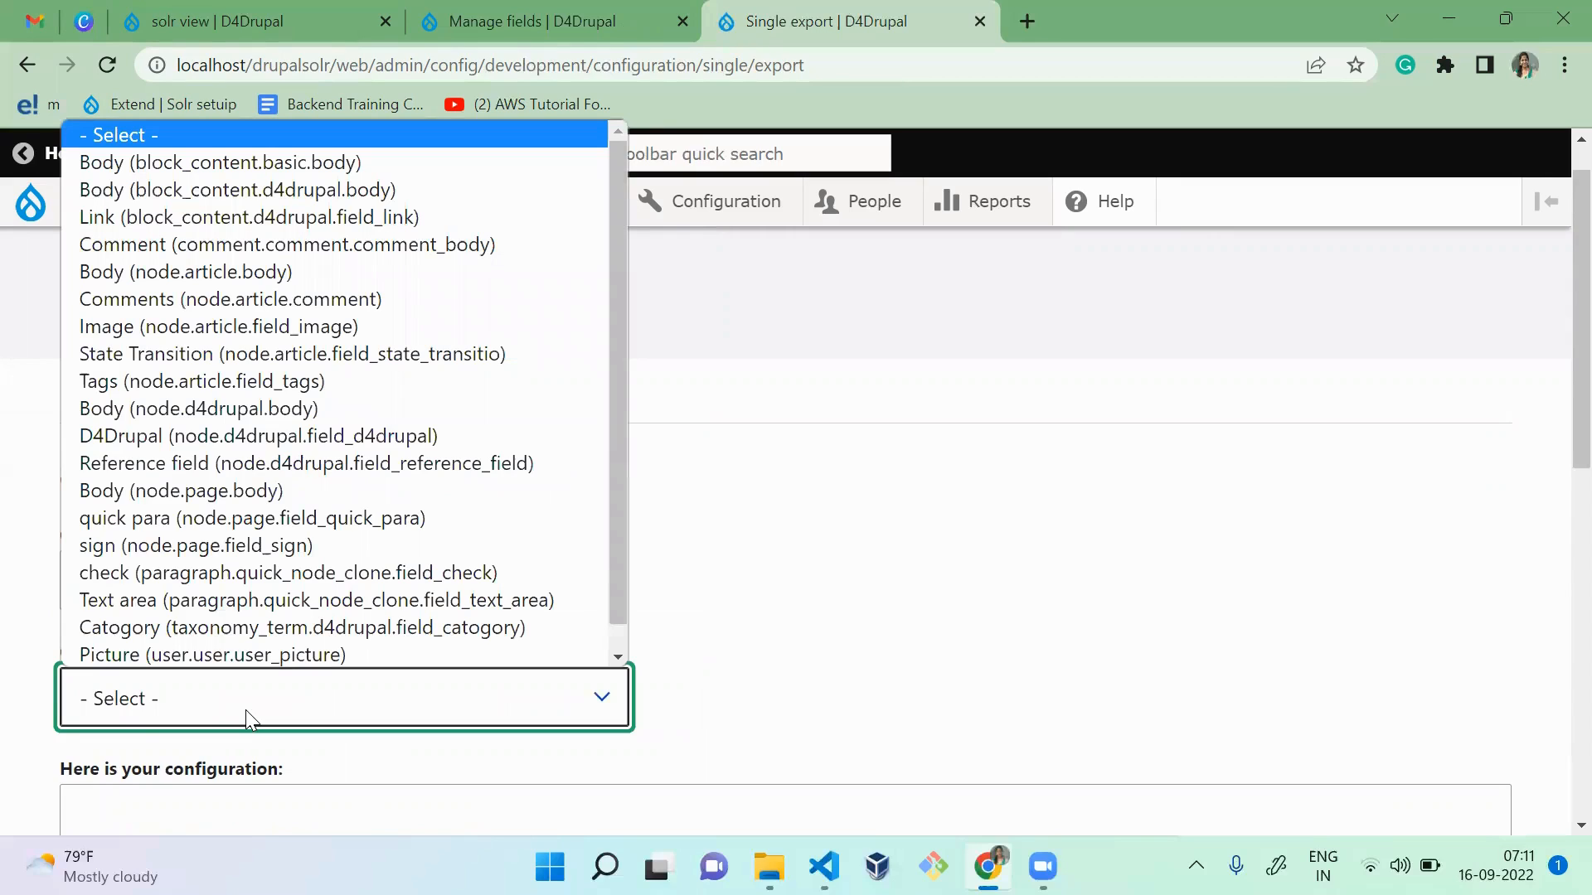
{"action": "key", "text": "s"}
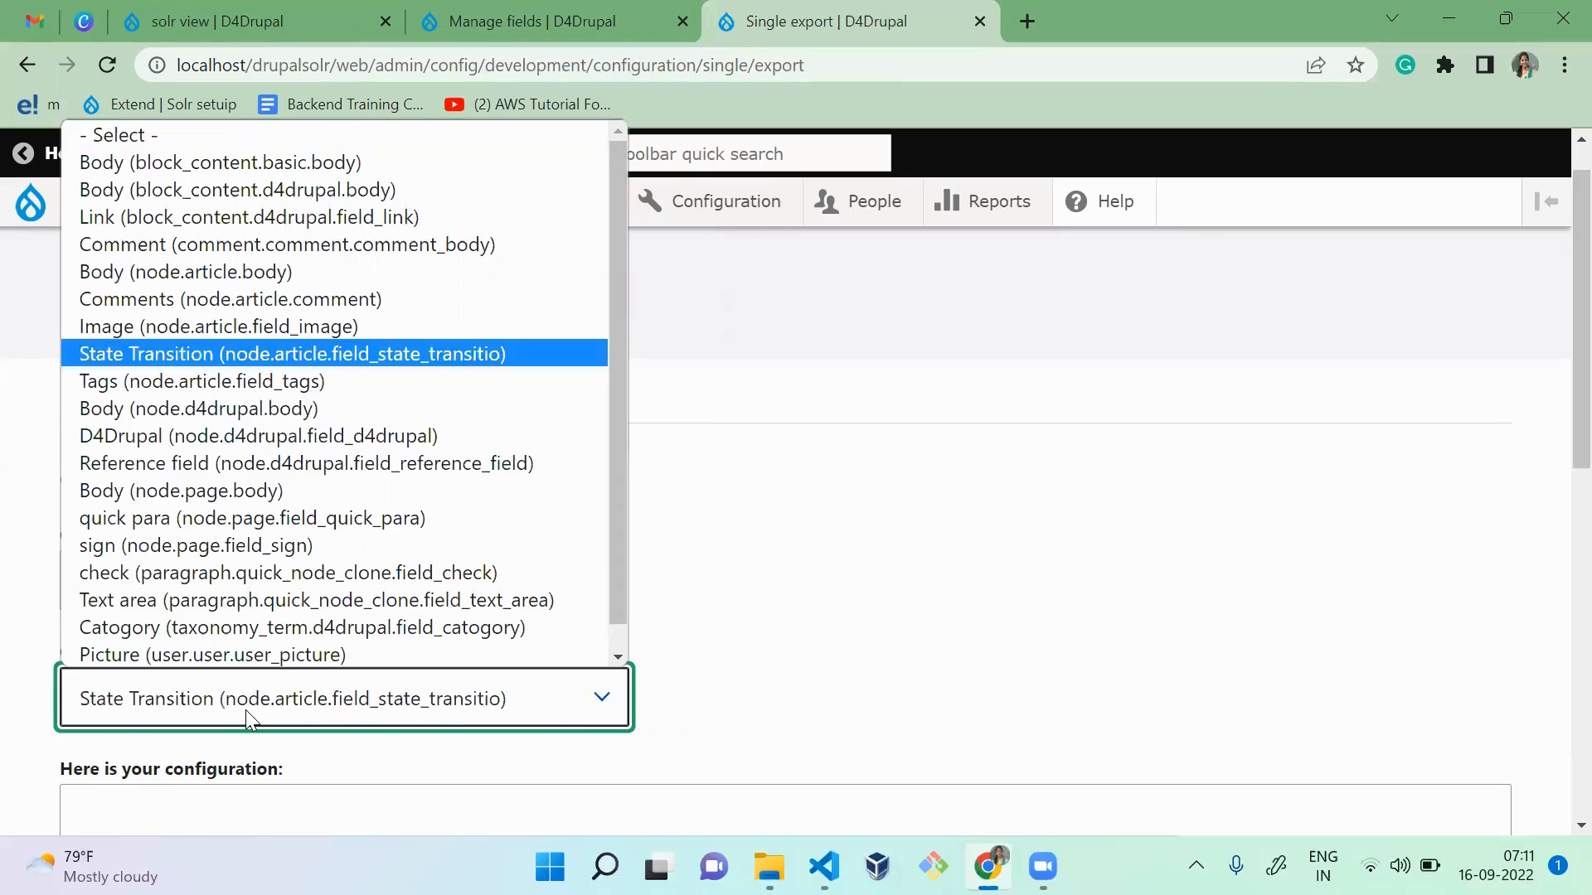
{"action": "key", "text": "u"}
{"action": "key", "text": "Return"}
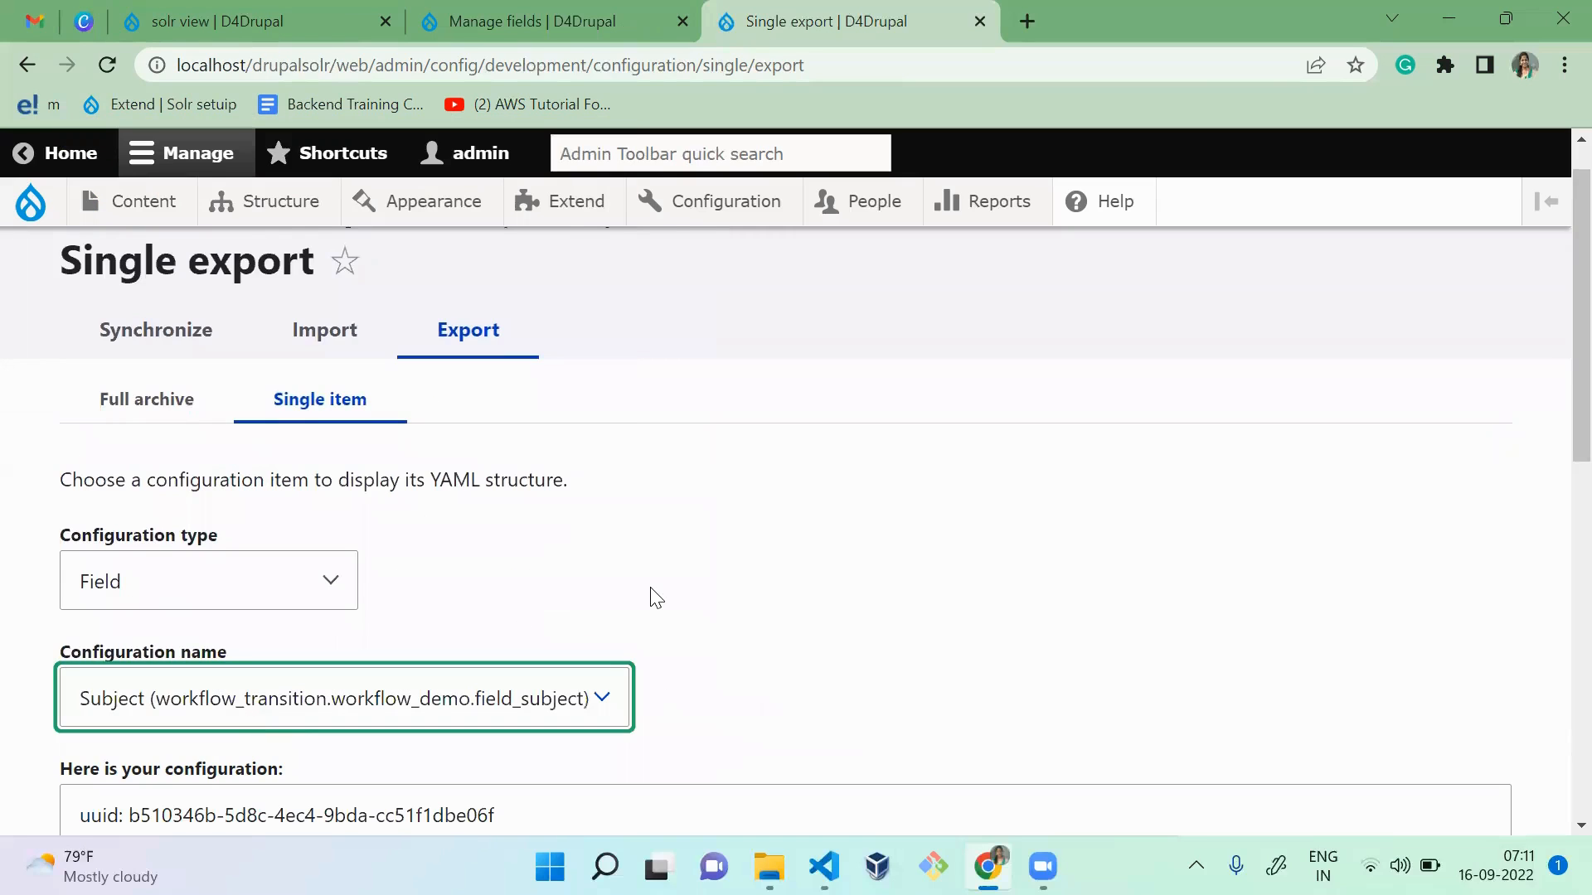
Step: Examine the Subject field's YAML, including its dependencies, bundle, label and field type
{"action": "left_click", "coordinate": [831, 618]}
{"action": "scroll", "coordinate": [833, 620], "scroll_direction": "down", "scroll_amount": 1}
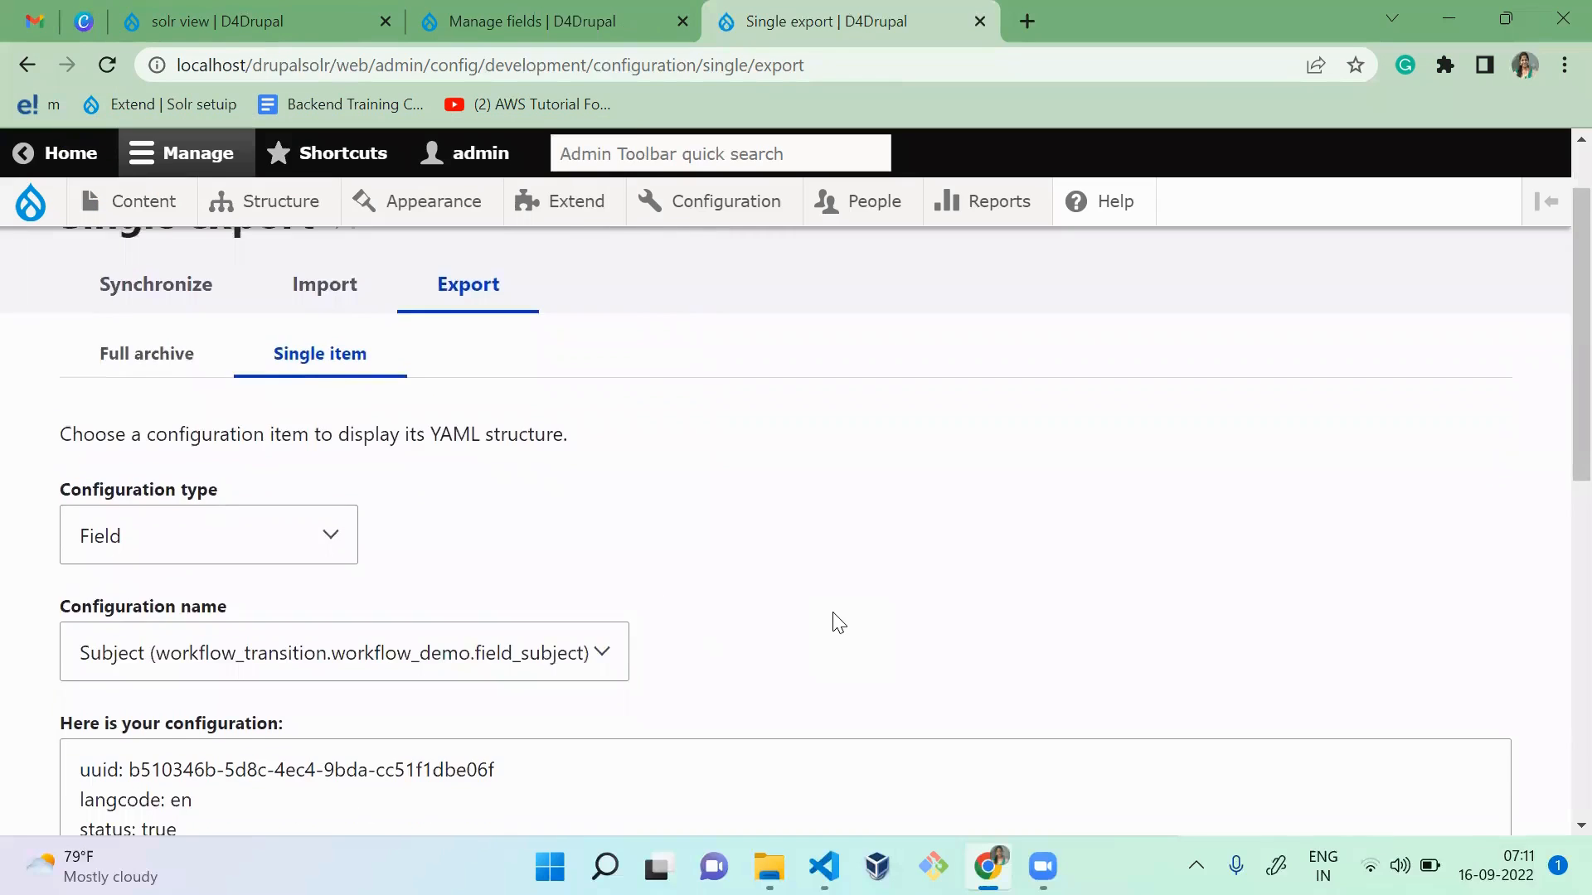
{"action": "scroll", "coordinate": [837, 622], "scroll_direction": "down", "scroll_amount": 6}
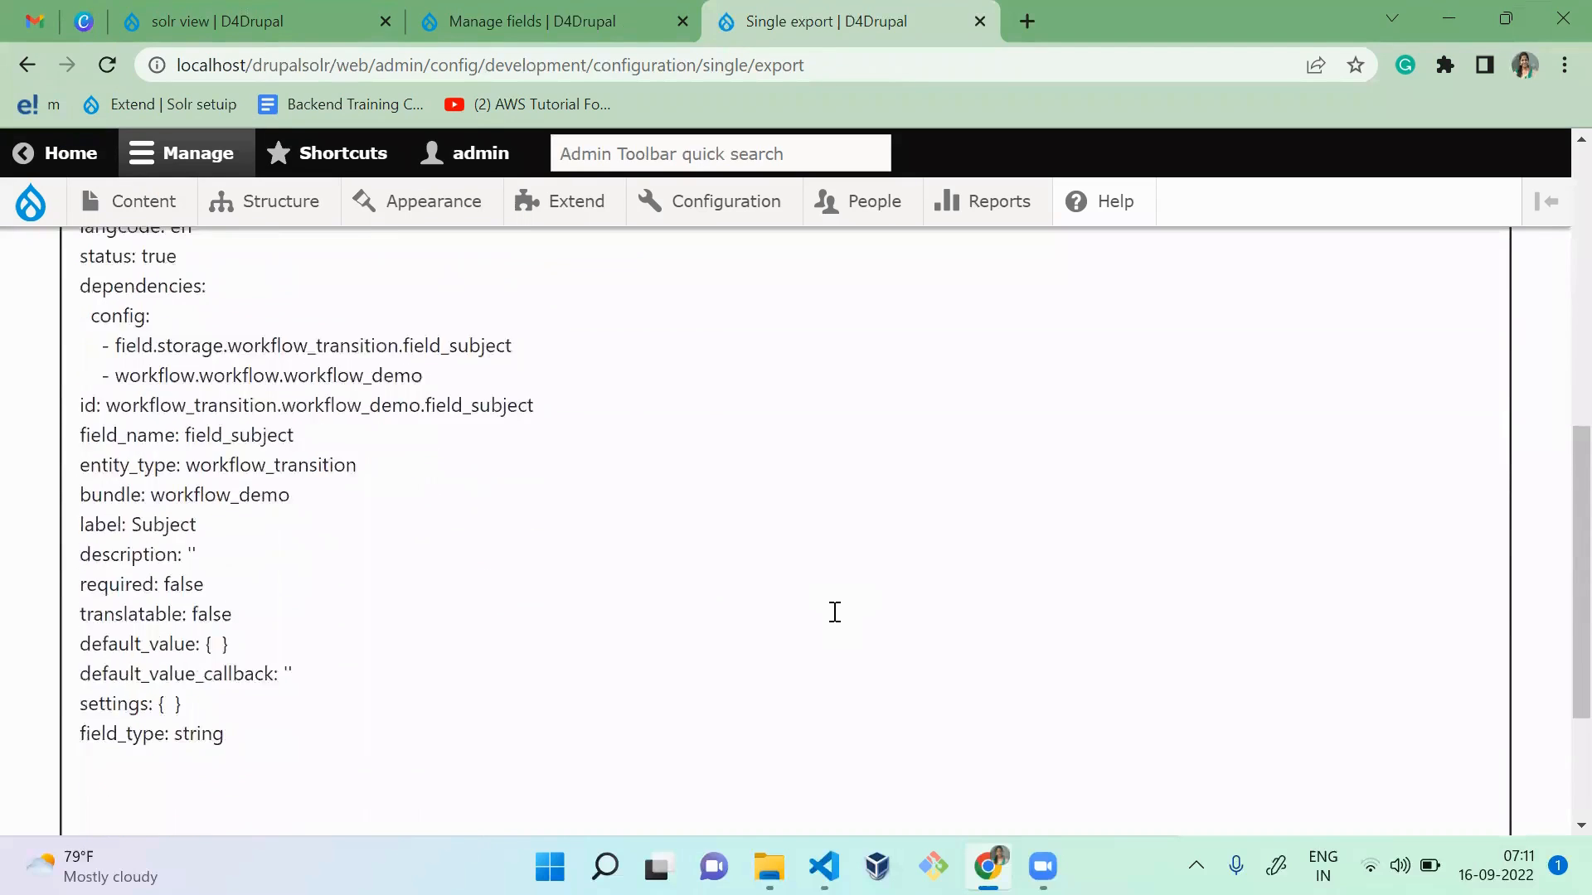
{"action": "scroll", "coordinate": [833, 615], "scroll_direction": "up", "scroll_amount": 8}
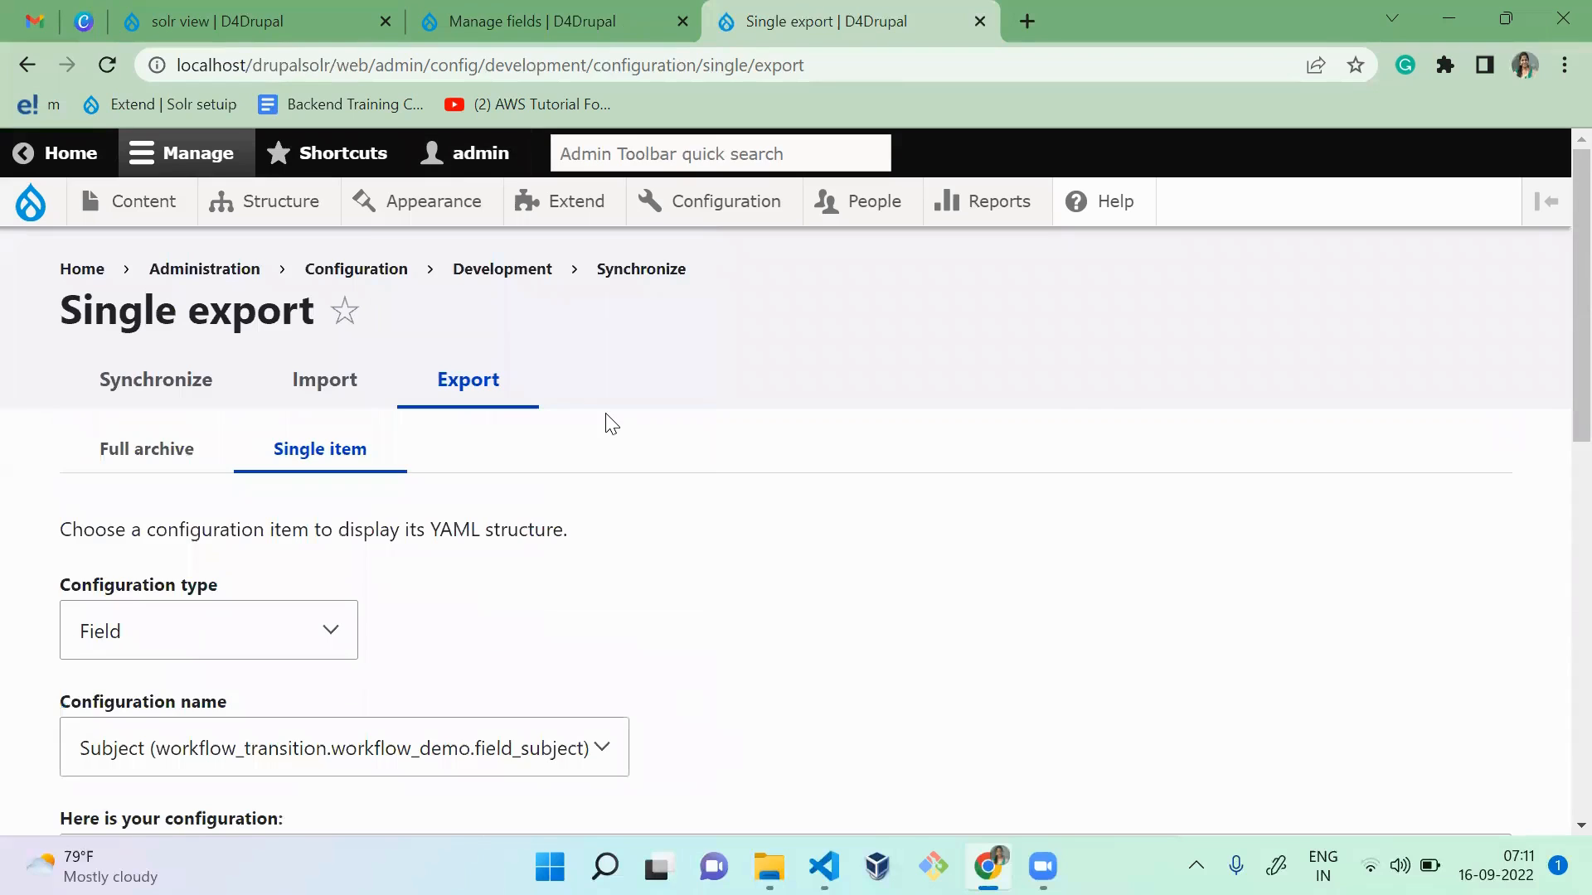
Step: Open the Workflow demo's Manage form display page and return to the Single export page
{"action": "key", "text": "ctrl+Page_Up"}
{"action": "scroll", "coordinate": [711, 582], "scroll_direction": "up", "scroll_amount": 1}
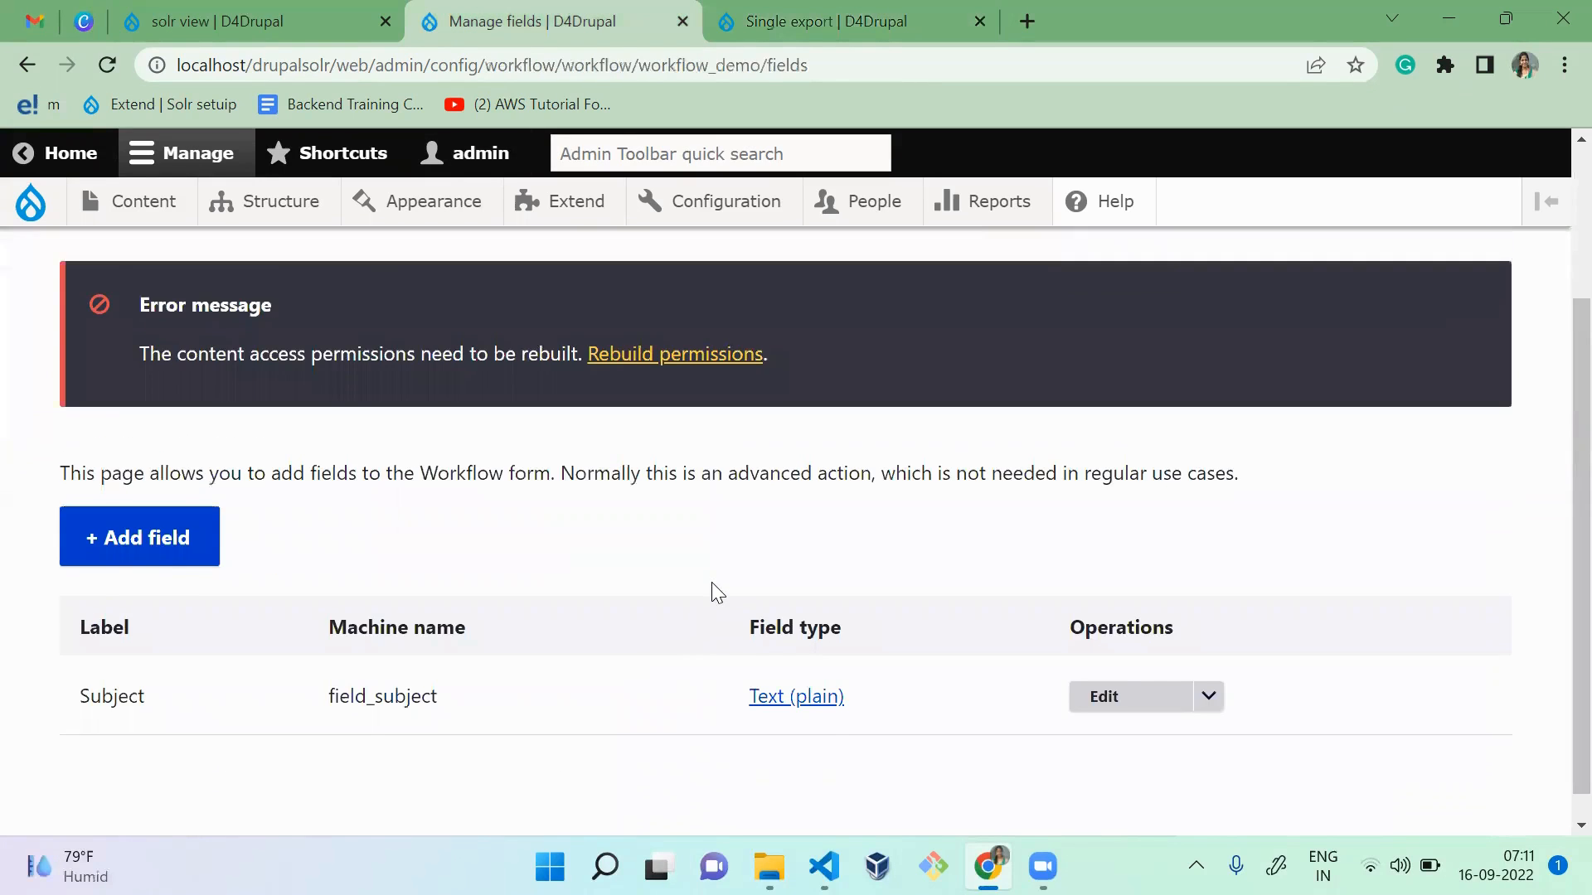
{"action": "scroll", "coordinate": [713, 584], "scroll_direction": "up", "scroll_amount": 2}
{"action": "left_click", "coordinate": [1093, 409]}
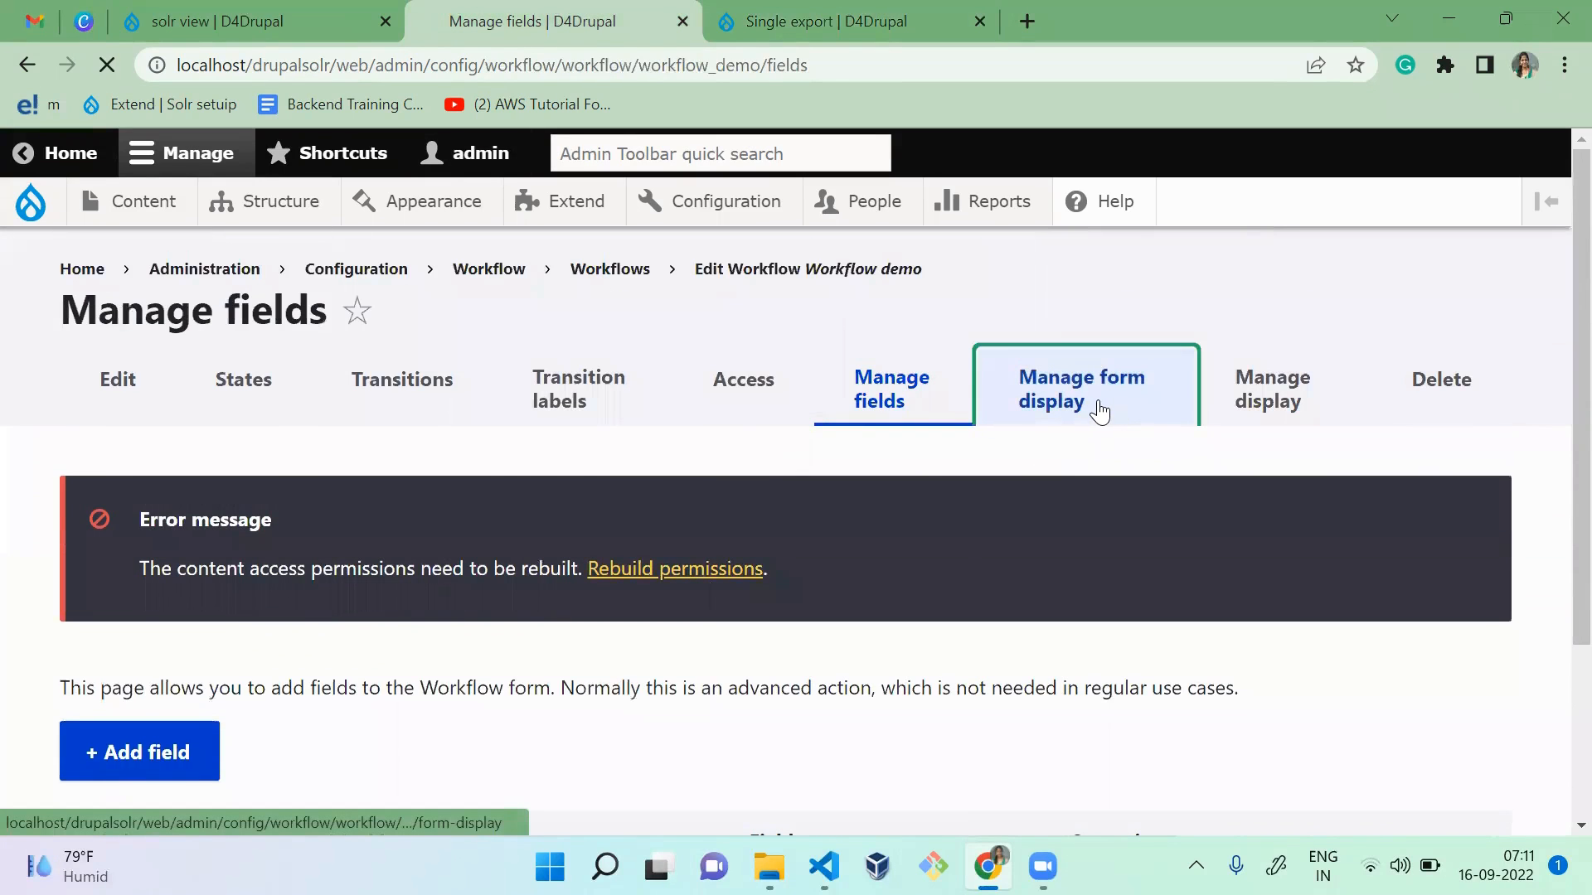
{"action": "key", "text": "ctrl+Page_Down"}
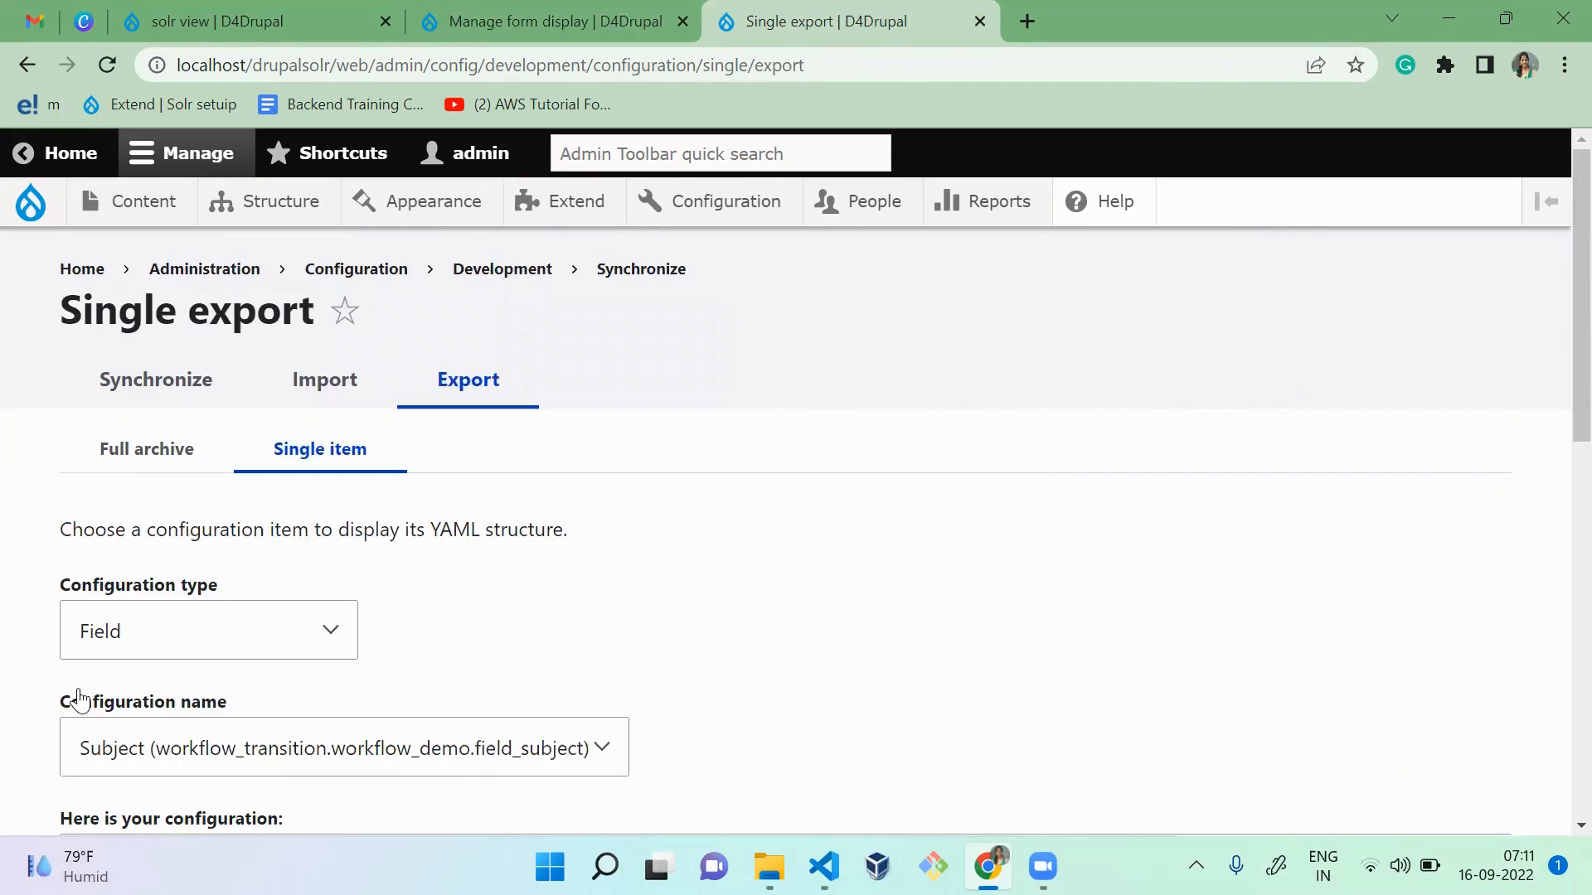
Step: Set the configuration type to Entity form display and the name to workflow_transition.workflow_demo.default, and examine the exported YAML
{"action": "left_click", "coordinate": [184, 633]}
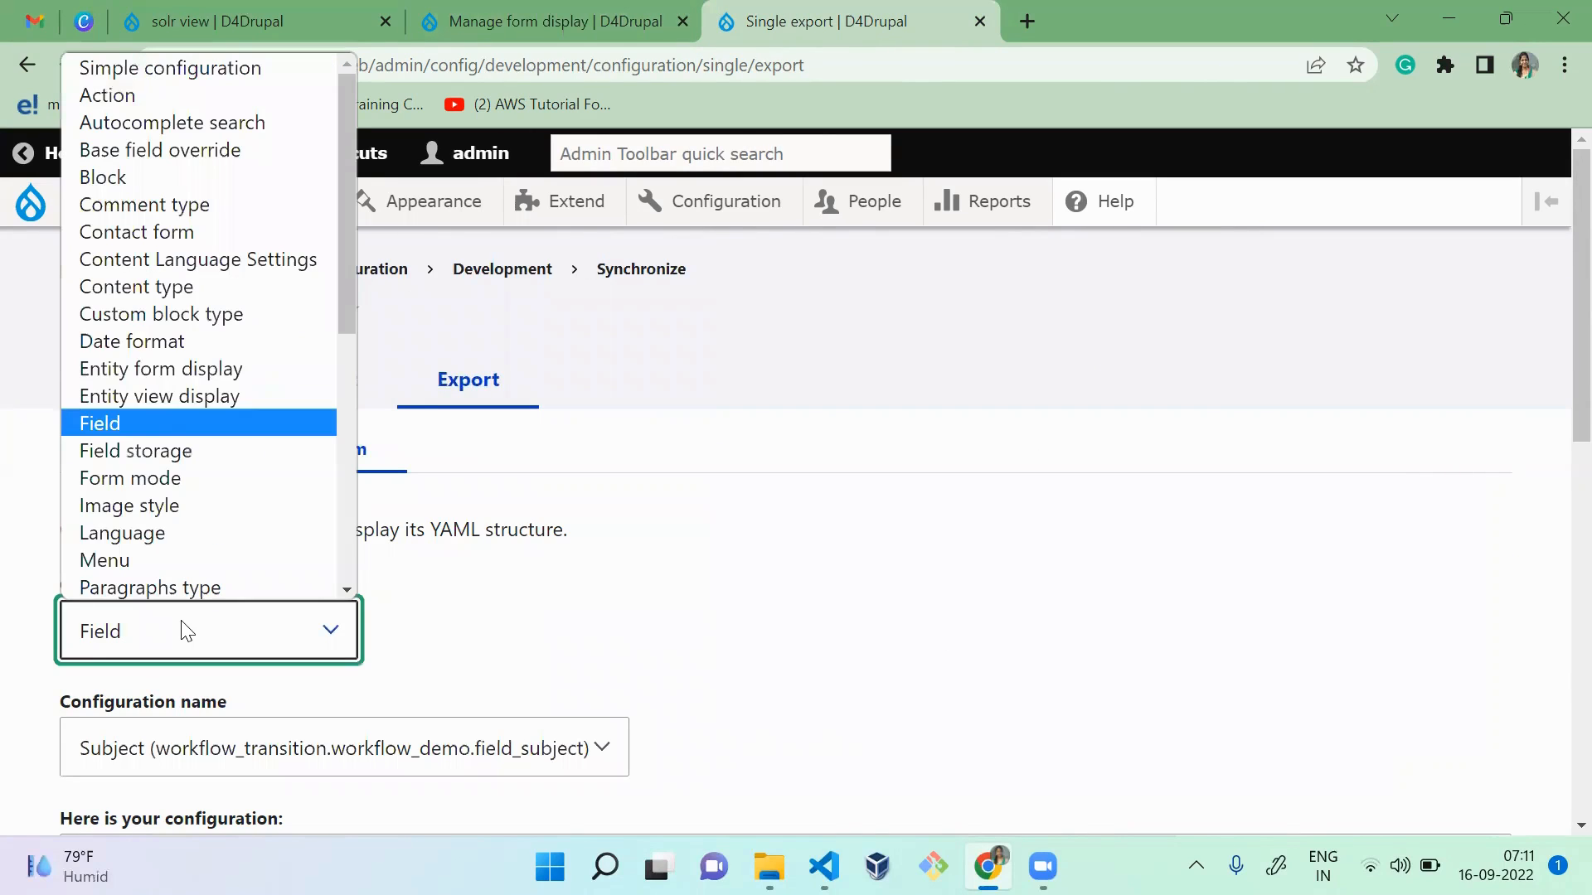
{"action": "key", "text": "Up"}
{"action": "key", "text": "Up"}
{"action": "key", "text": "Return"}
{"action": "left_click", "coordinate": [259, 738]}
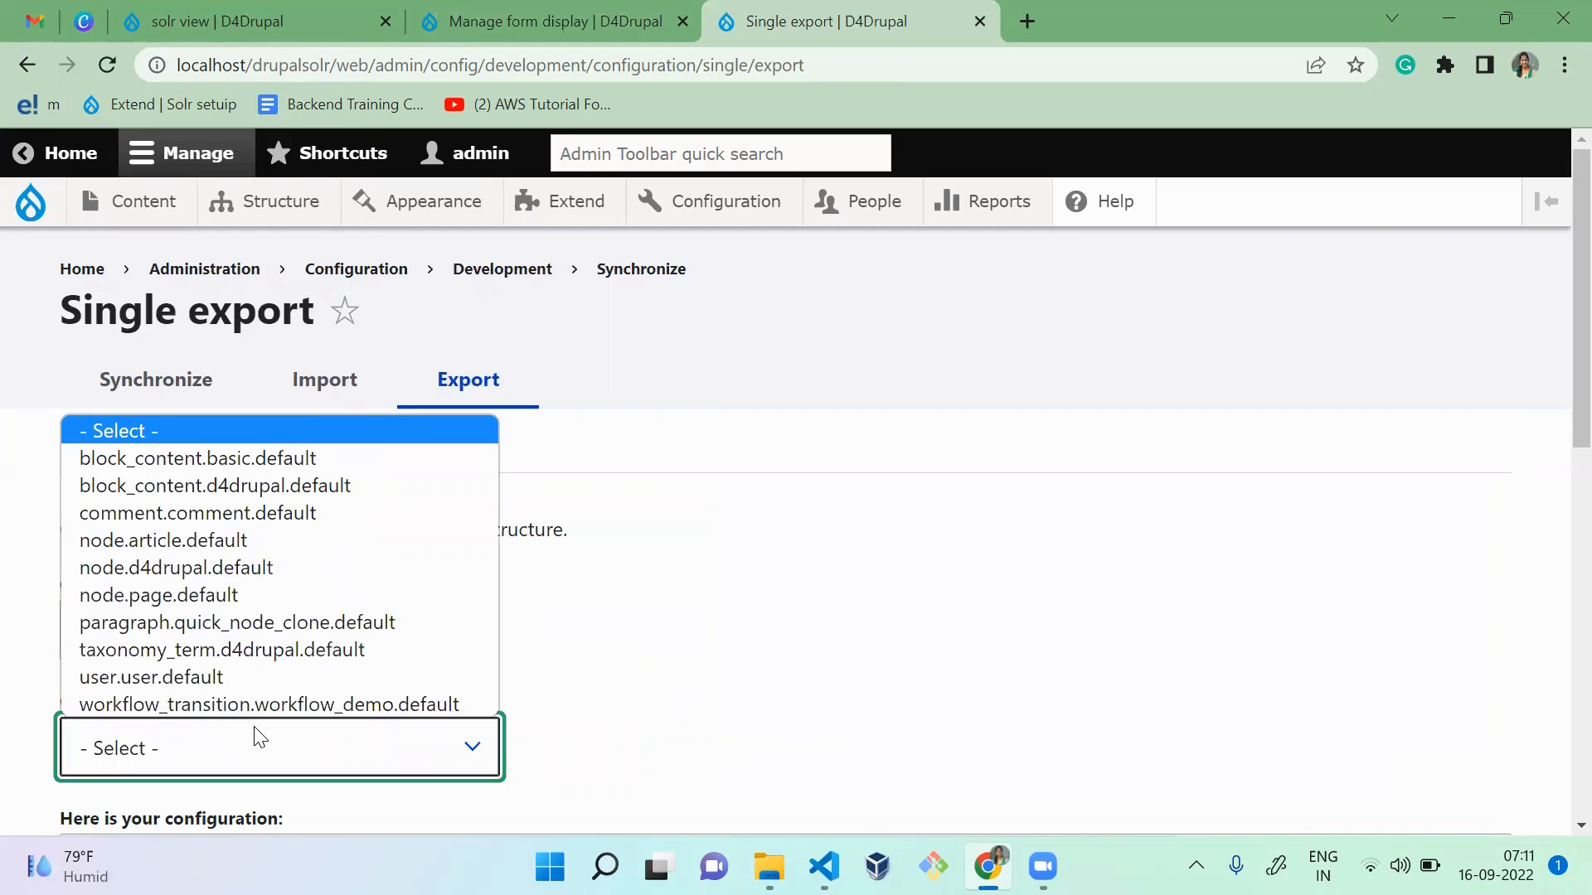
{"action": "key", "text": "Down"}
{"action": "key", "text": "Down"}
{"action": "key", "text": "Down"}
{"action": "key", "text": "Down"}
{"action": "key", "text": "Down"}
{"action": "key", "text": "Down"}
{"action": "key", "text": "Down"}
{"action": "key", "text": "Down"}
{"action": "key", "text": "Down"}
{"action": "key", "text": "Down"}
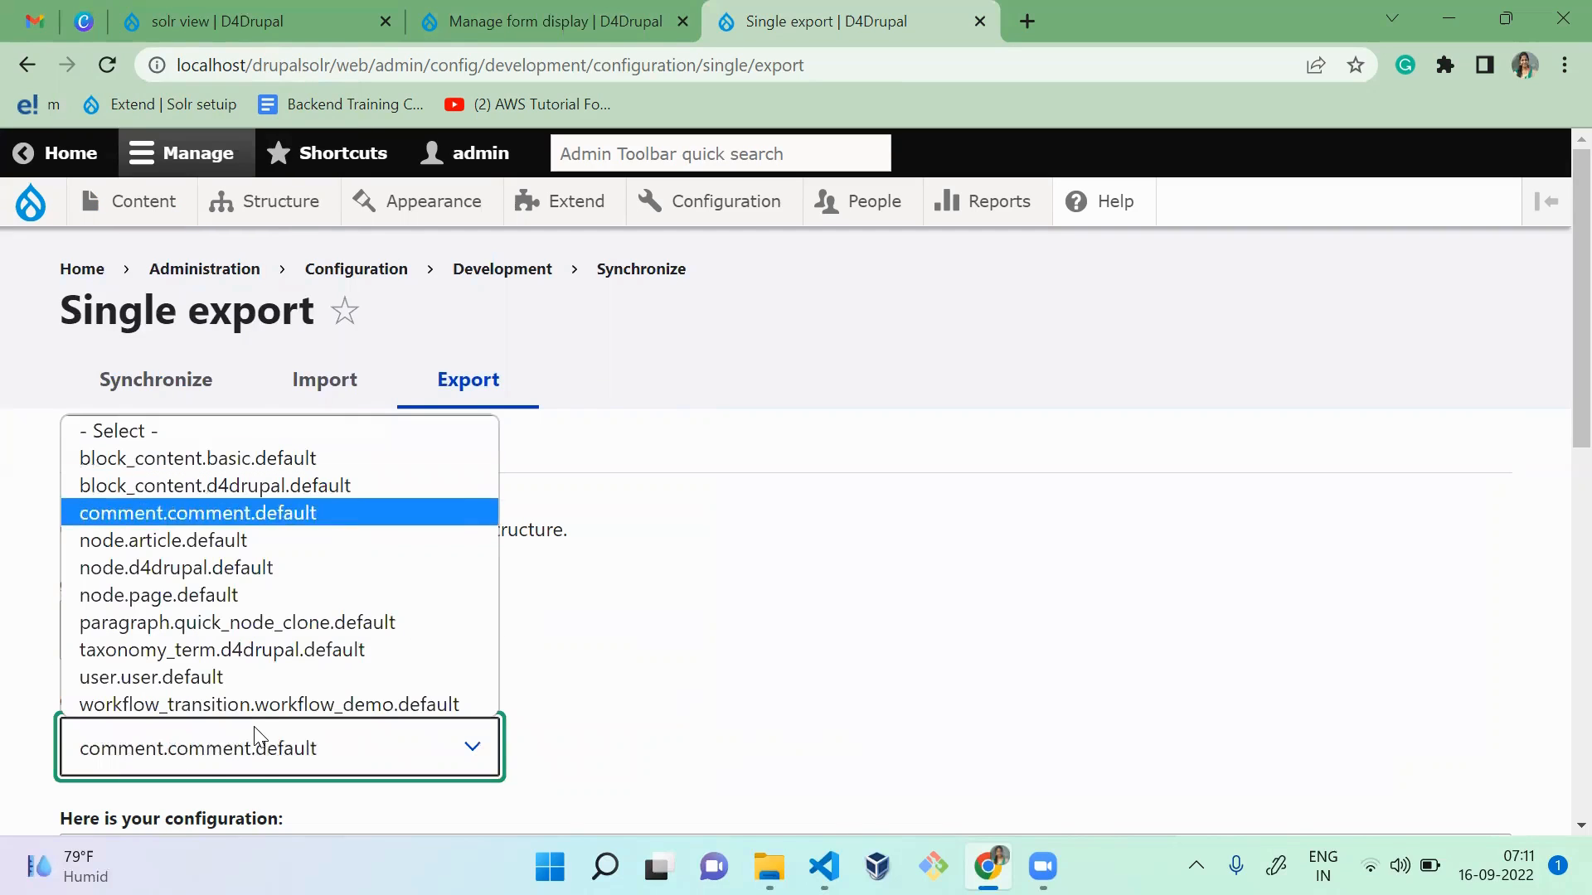
{"action": "key", "text": "Return"}
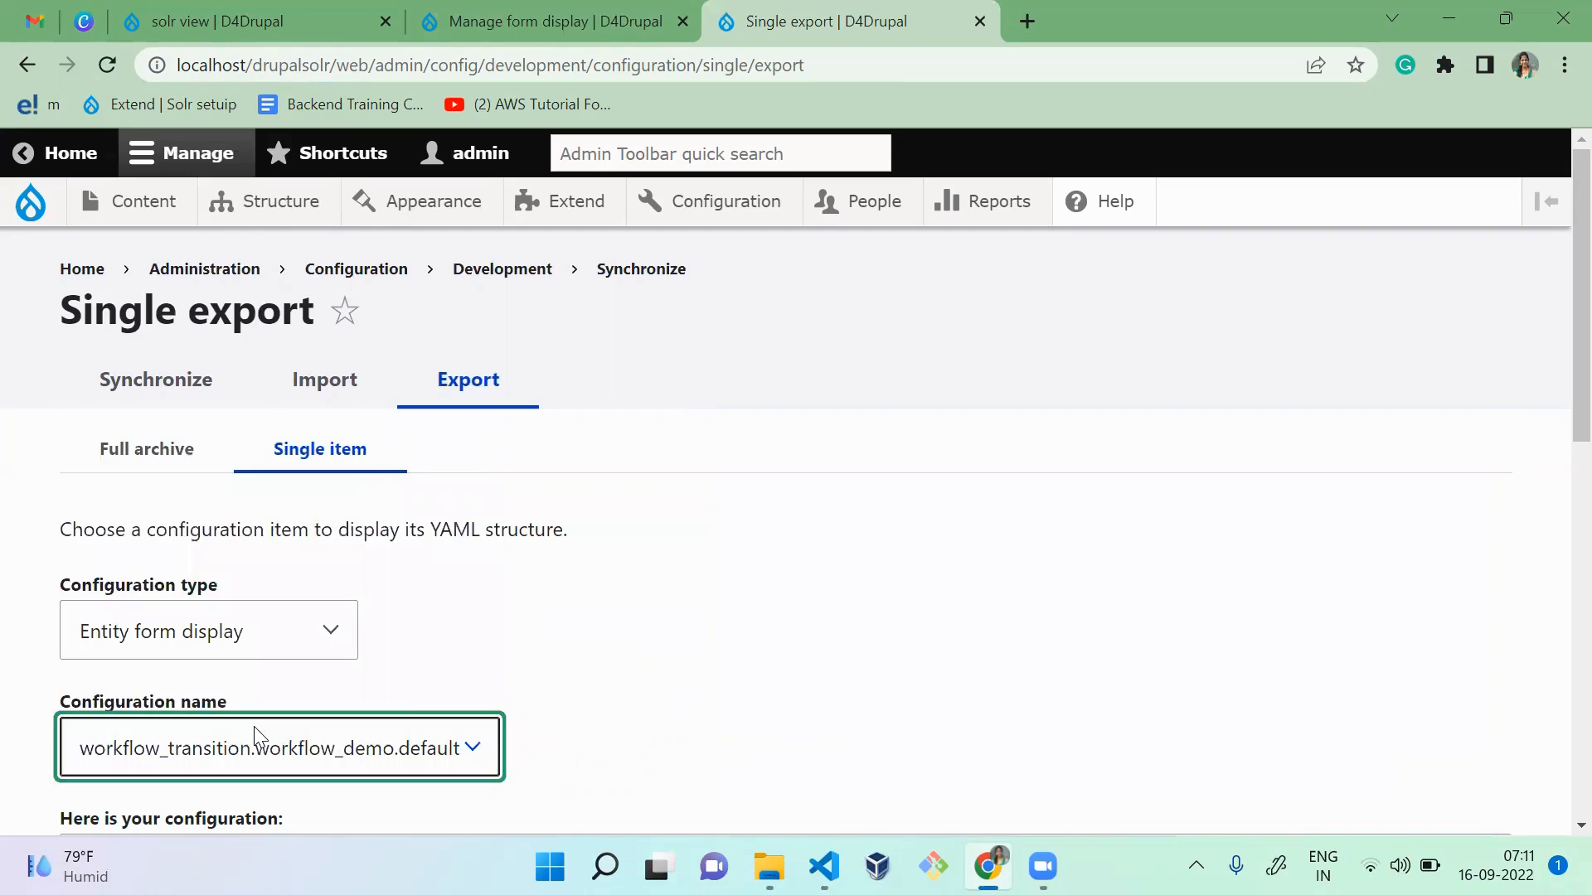
{"action": "scroll", "coordinate": [1552, 355], "scroll_direction": "down", "scroll_amount": 10}
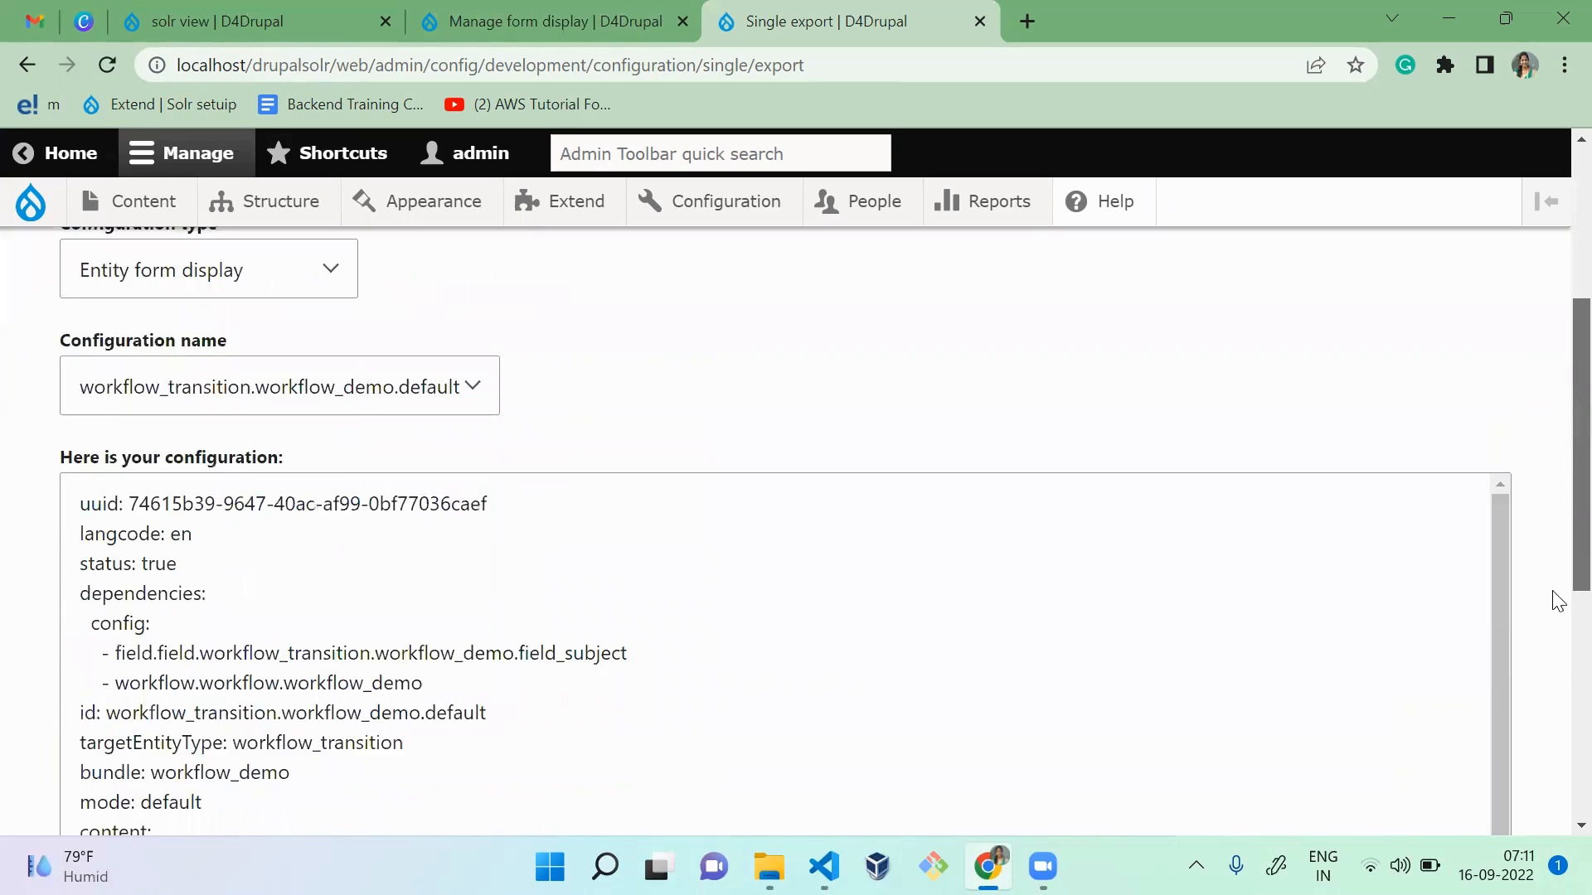
{"action": "scroll", "coordinate": [1556, 580], "scroll_direction": "up", "scroll_amount": 10}
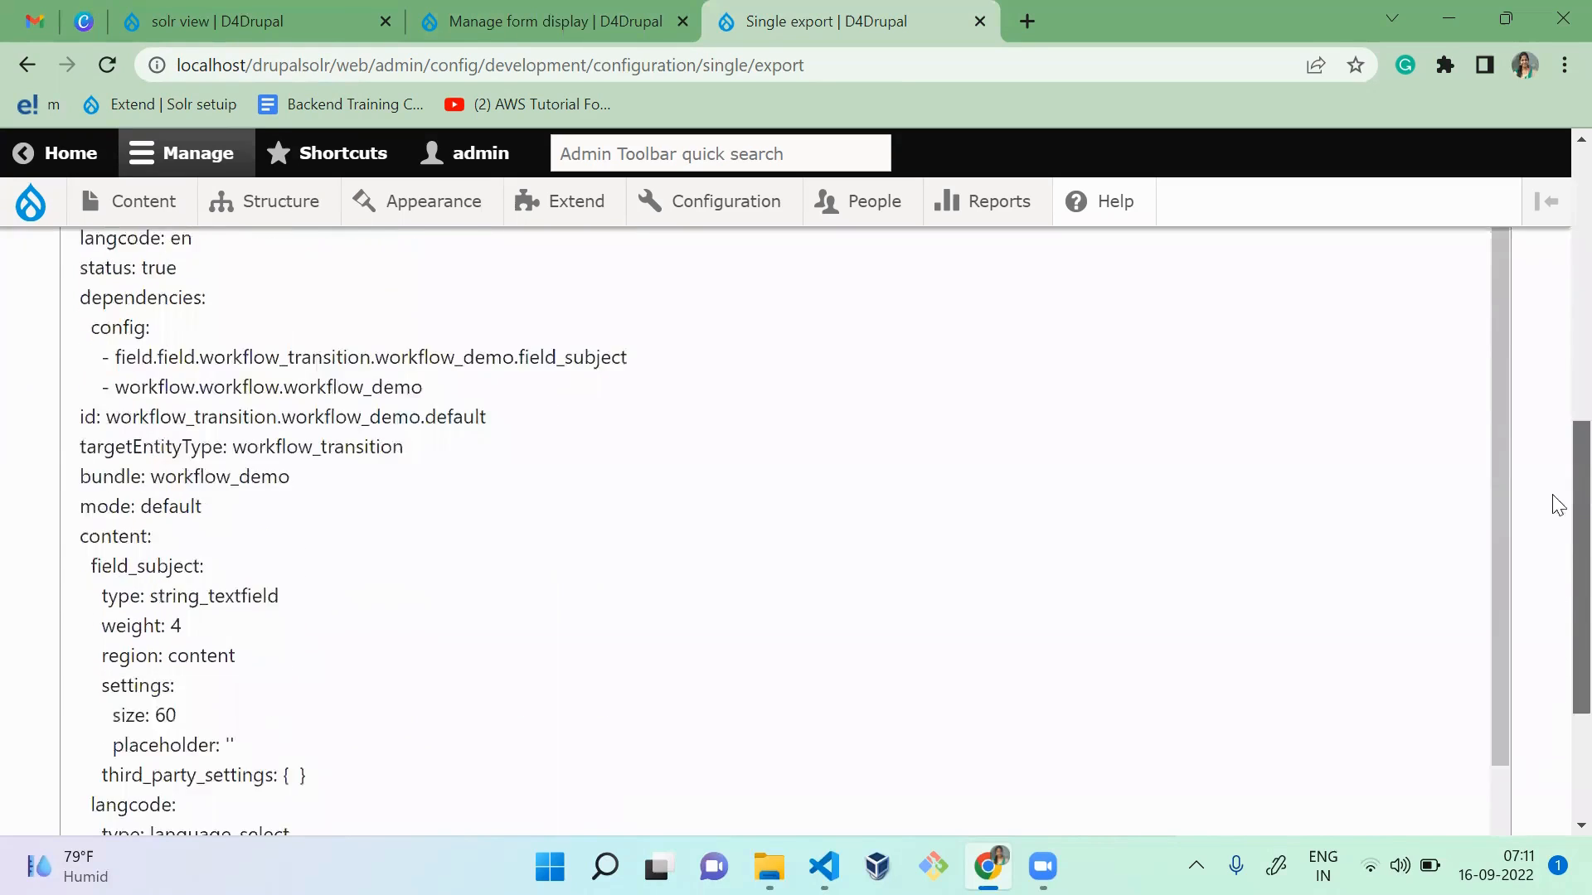
Step: Set the configuration type to Entity view display with workflow_transition.workflow_demo.default as the name, and examine its YAML
{"action": "left_click", "coordinate": [272, 632]}
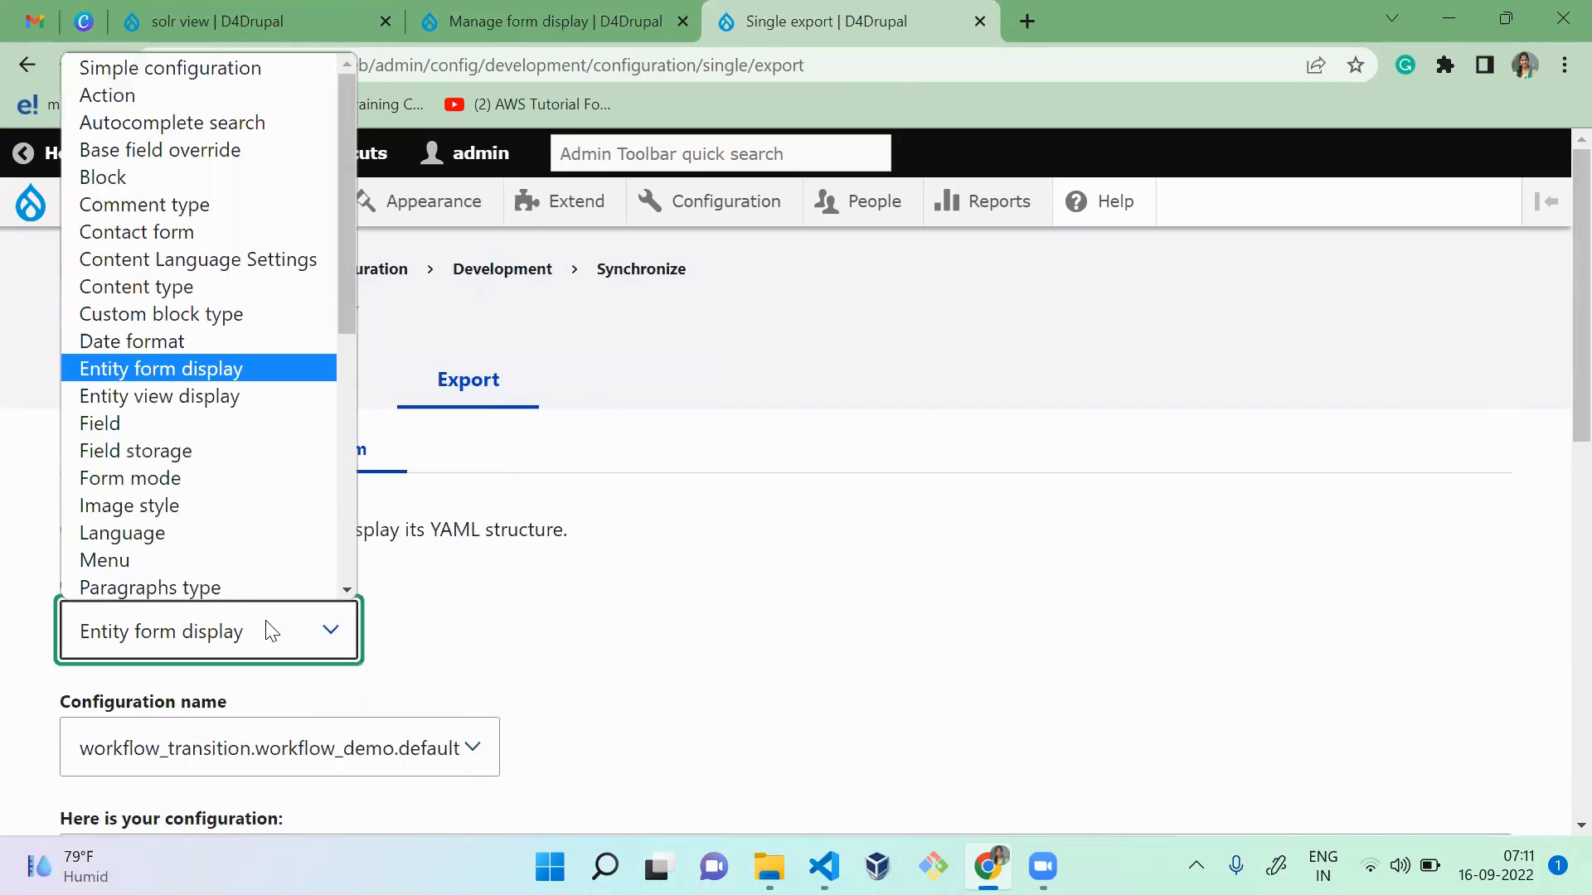
{"action": "key", "text": "Down"}
{"action": "key", "text": "Return"}
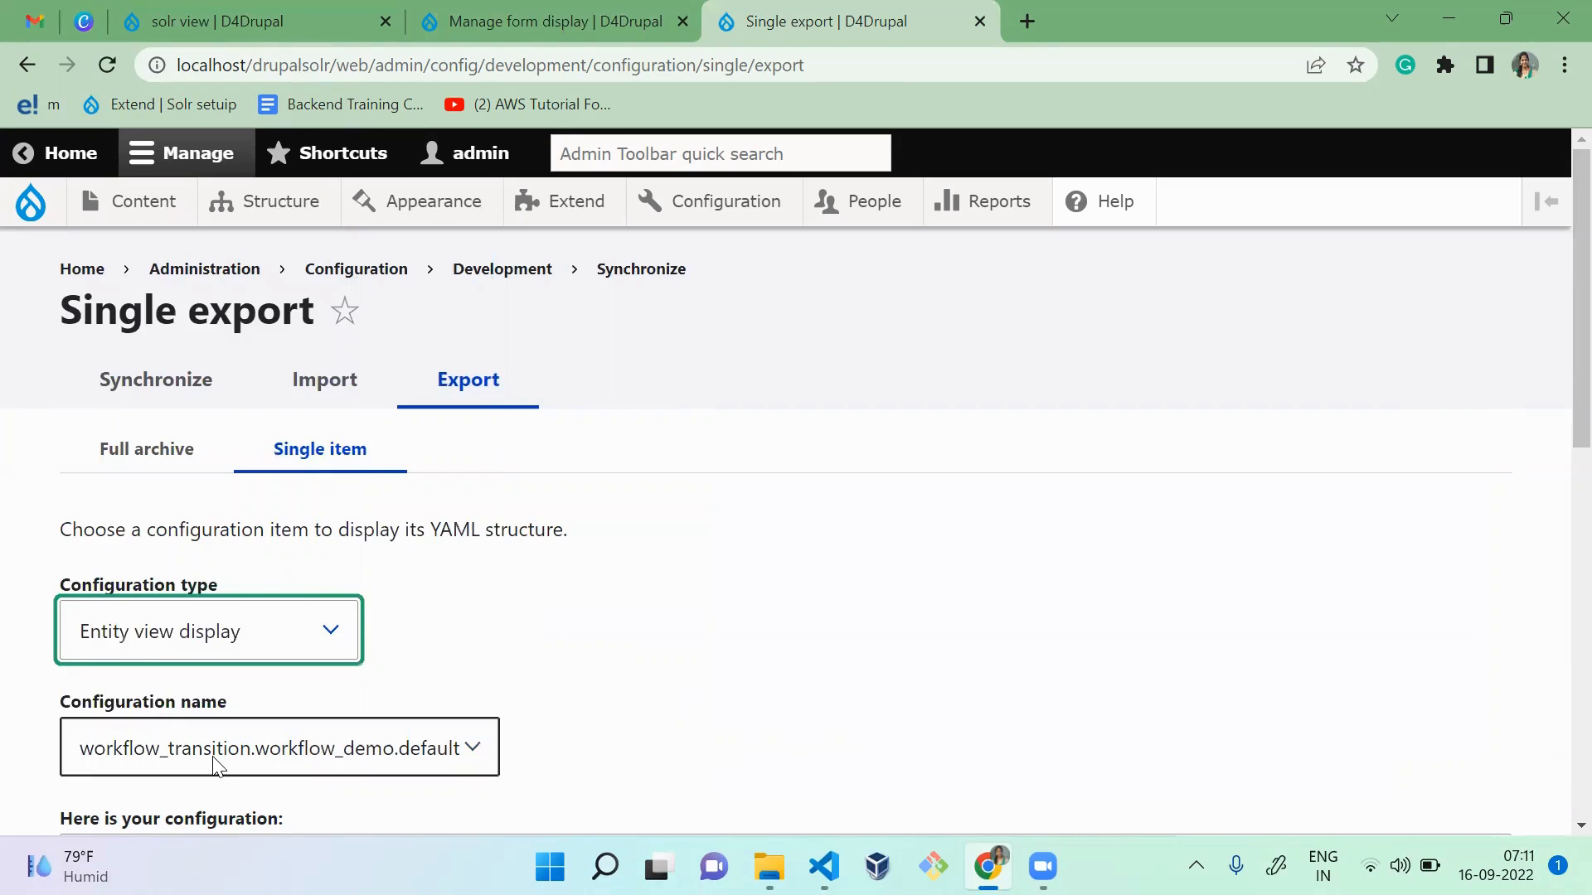
{"action": "left_click", "coordinate": [213, 757]}
{"action": "left_click", "coordinate": [245, 673]}
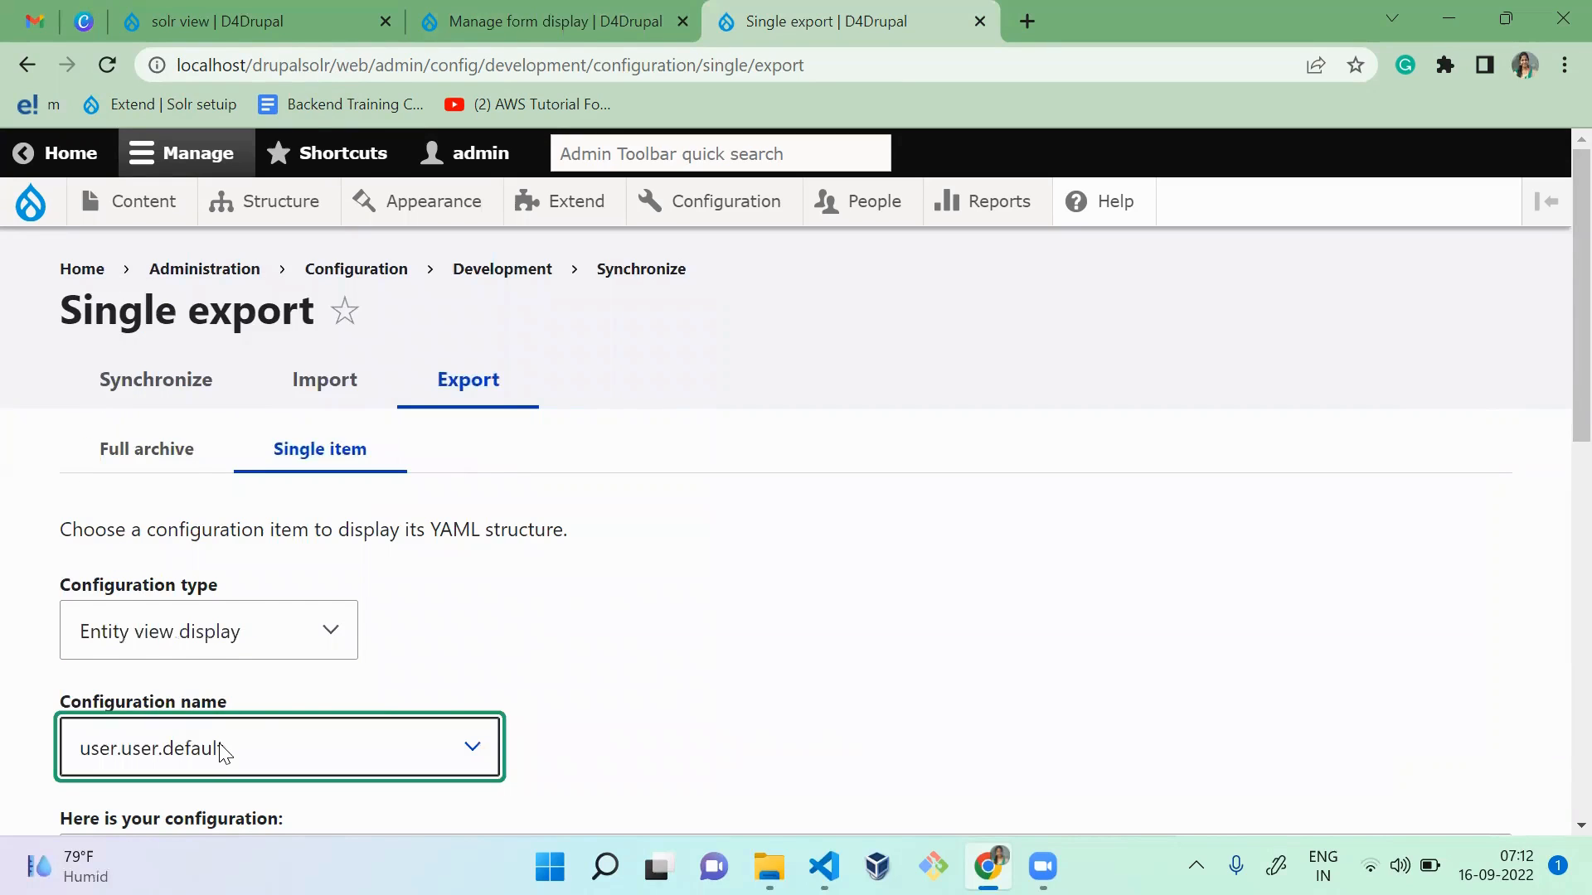
{"action": "left_click", "coordinate": [224, 753]}
{"action": "left_click", "coordinate": [240, 703]}
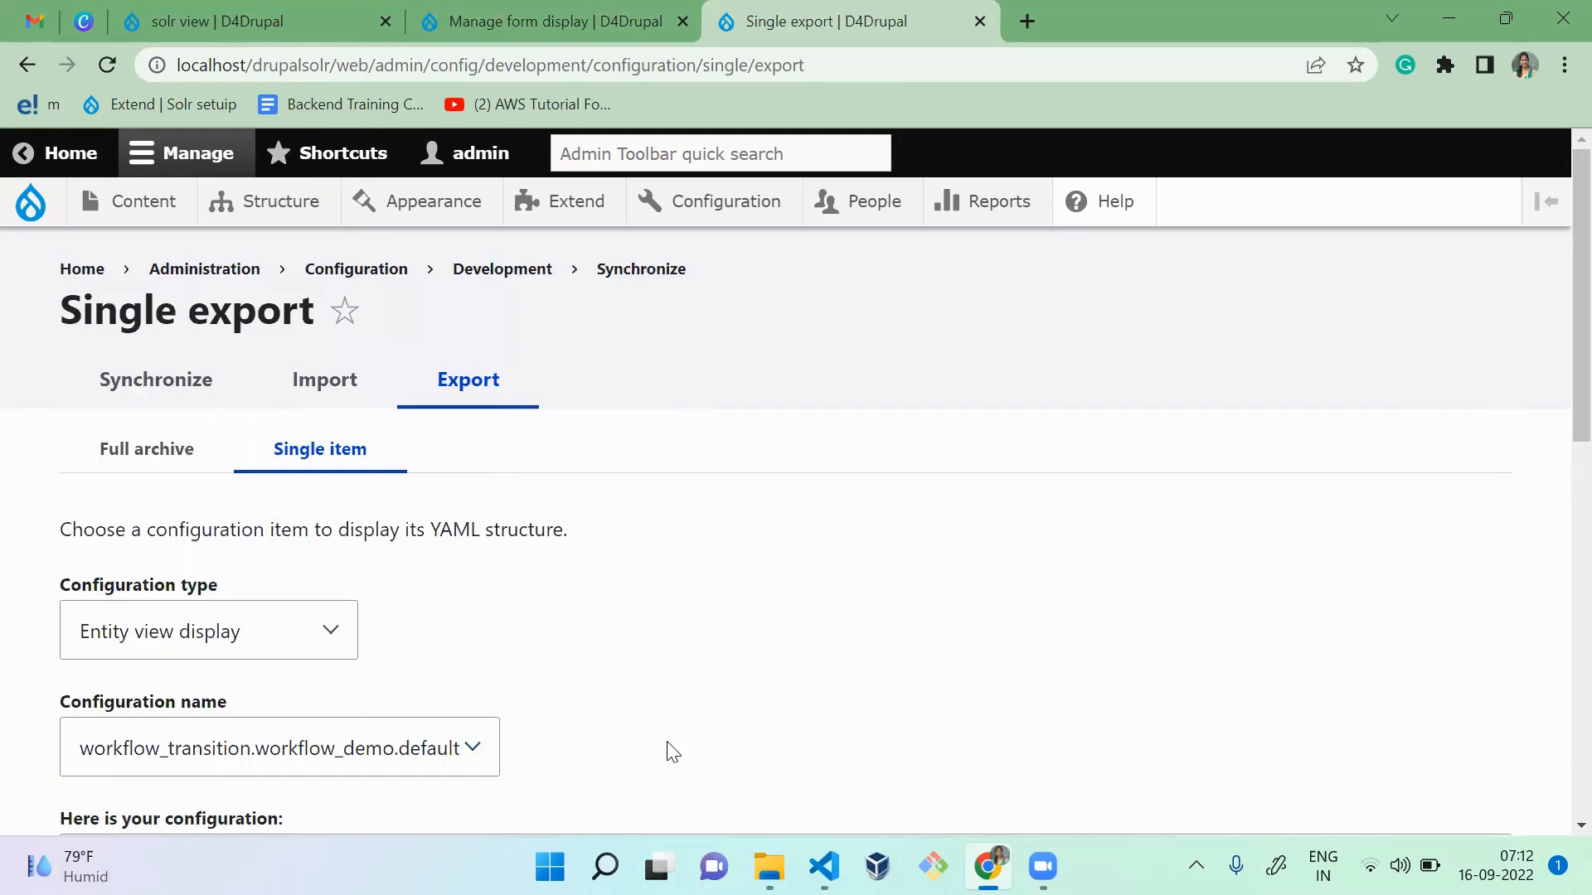
{"action": "left_click_drag", "start_coordinate": [1553, 306], "coordinate": [1558, 627]}
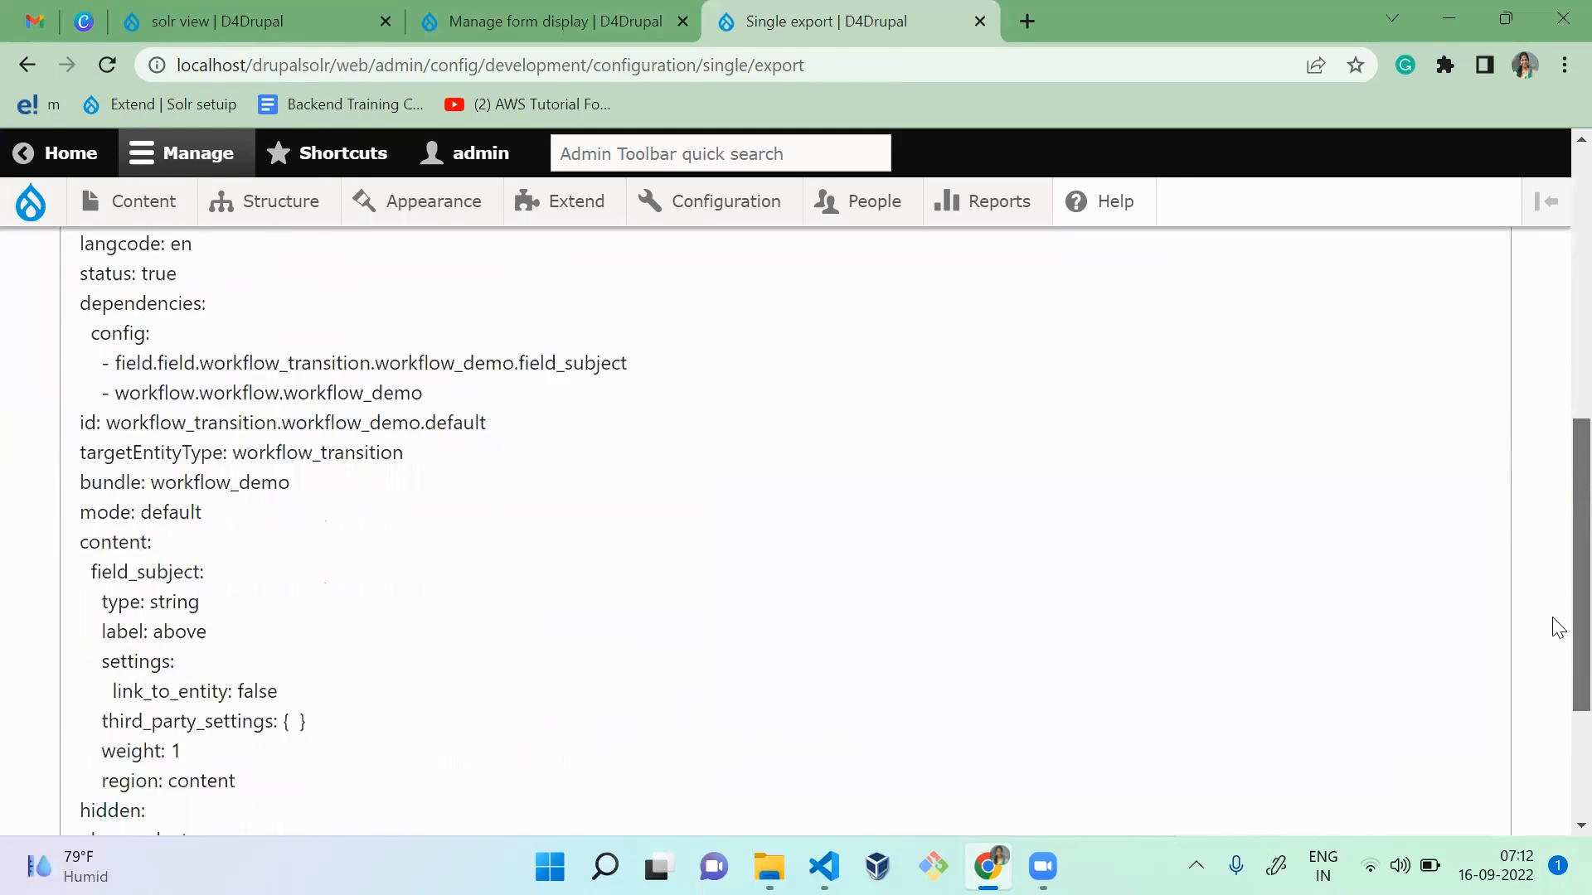
{"action": "left_click", "coordinate": [874, 628]}
Step: View the Workflow demo's Manage display page and return to the Workflows list
{"action": "key", "text": "ctrl+shift+Tab"}
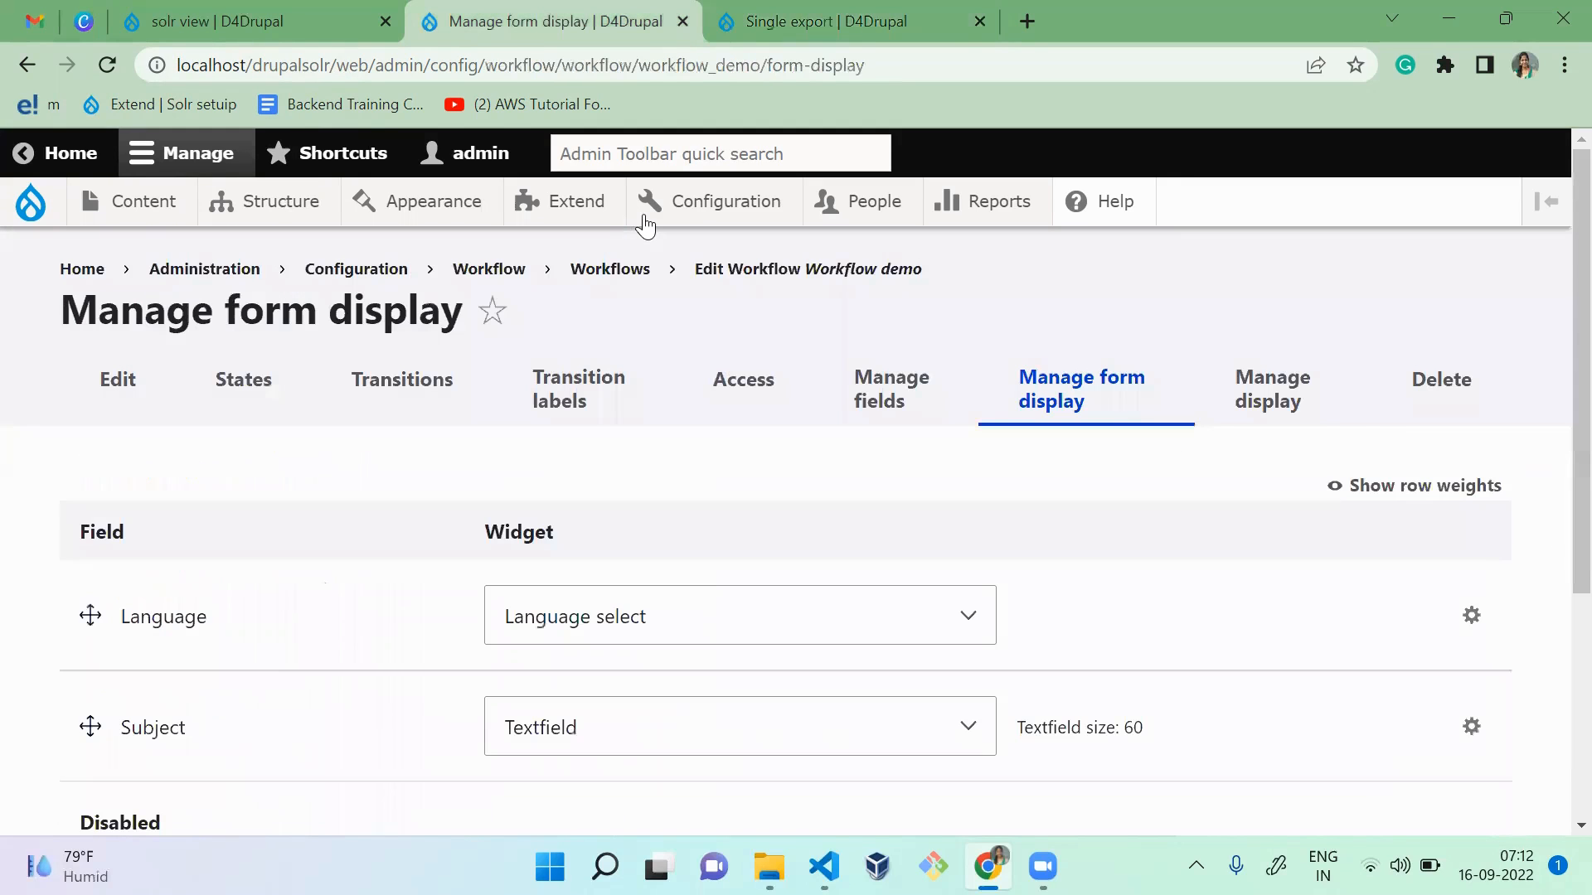
{"action": "left_click", "coordinate": [1287, 419]}
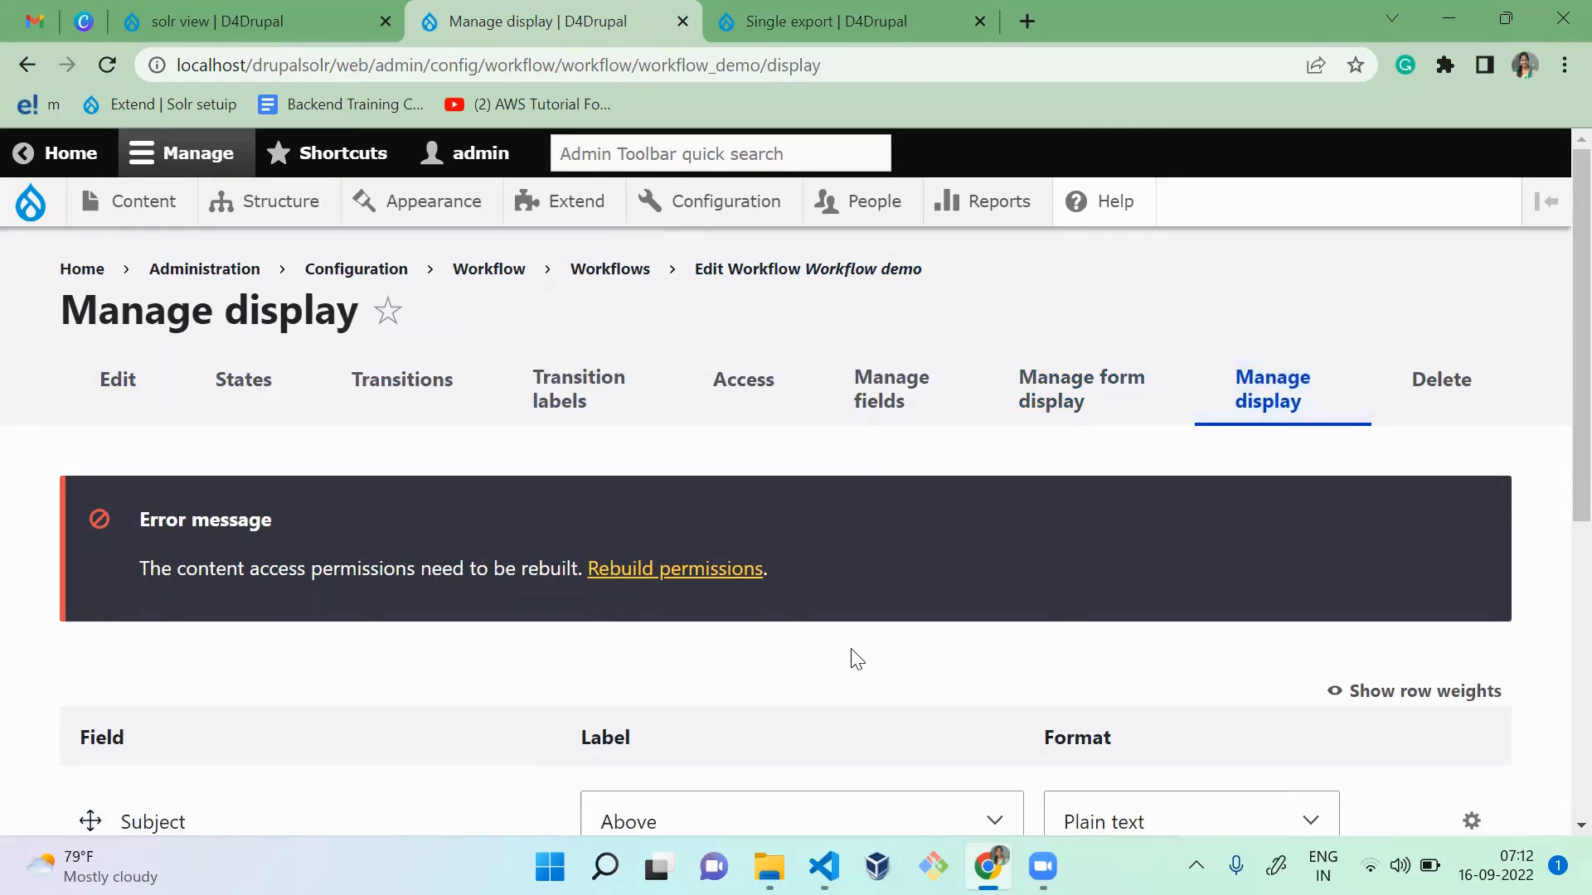
{"action": "left_click", "coordinate": [623, 277]}
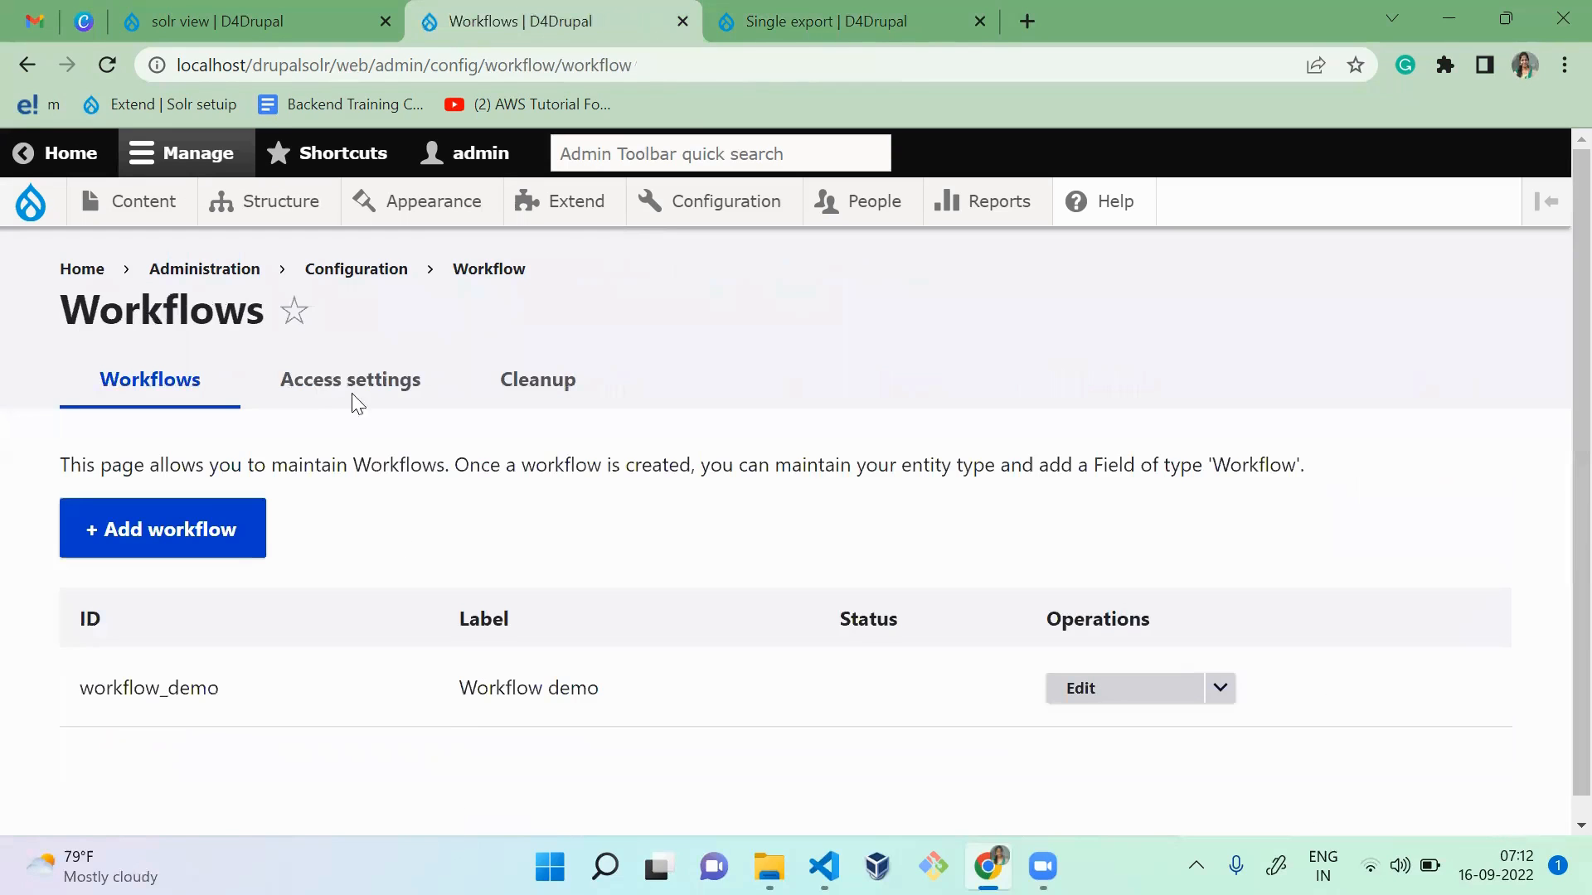
Step: Open the workflow Access settings page and view the Workflow Access Priority options
{"action": "left_click", "coordinate": [349, 393]}
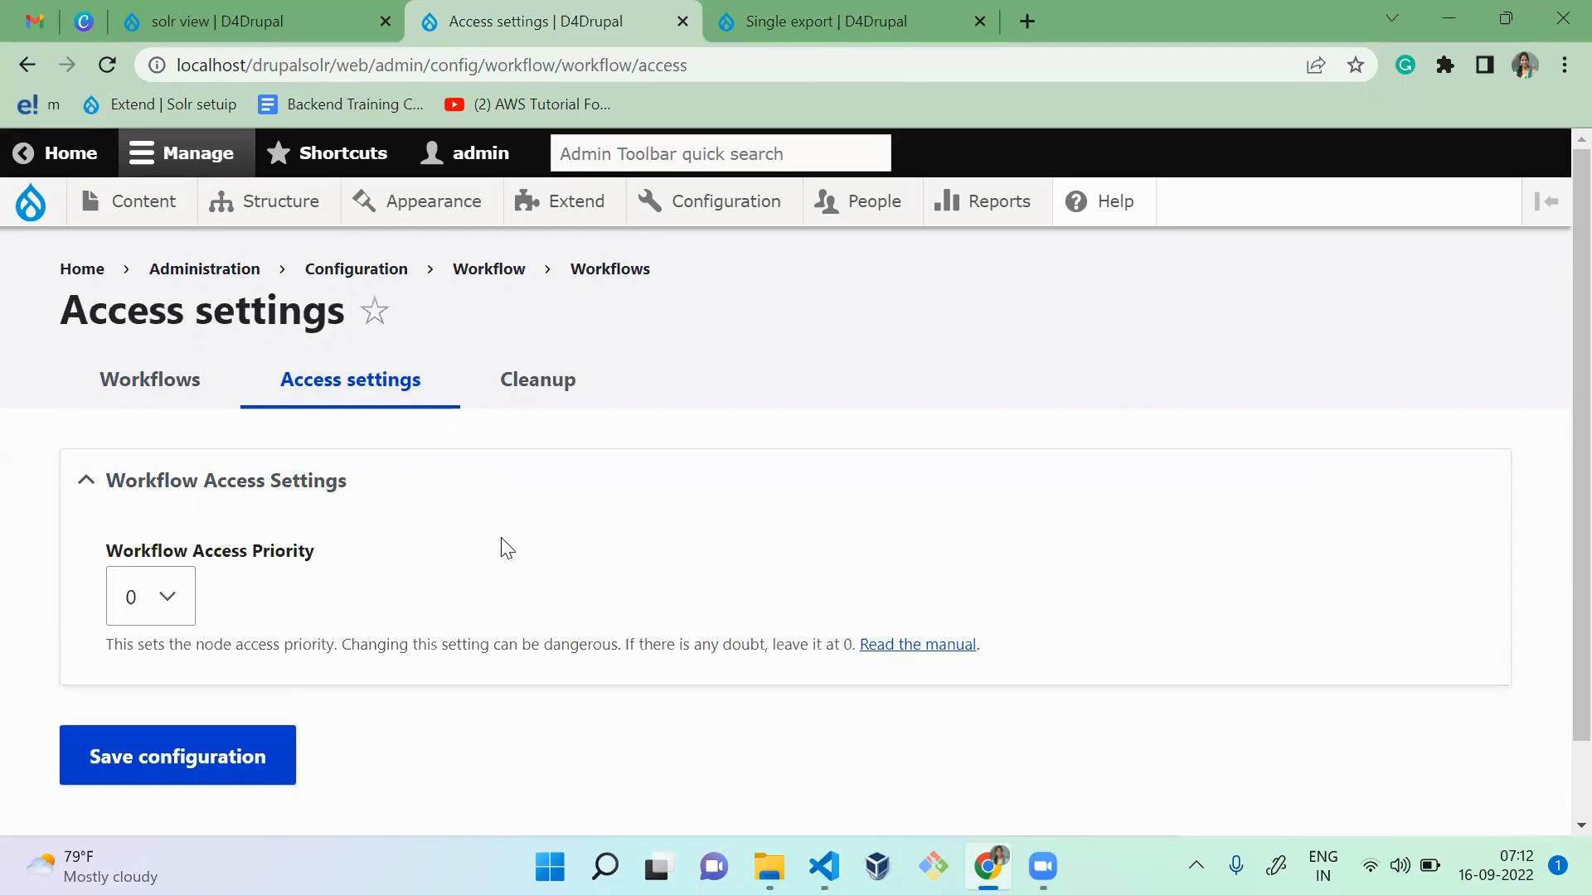
{"action": "left_click", "coordinate": [136, 596]}
{"action": "left_click", "coordinate": [501, 595]}
Step: Return to the Single export page and set the configuration type to Simple configuration
{"action": "key", "text": "ctrl+Tab"}
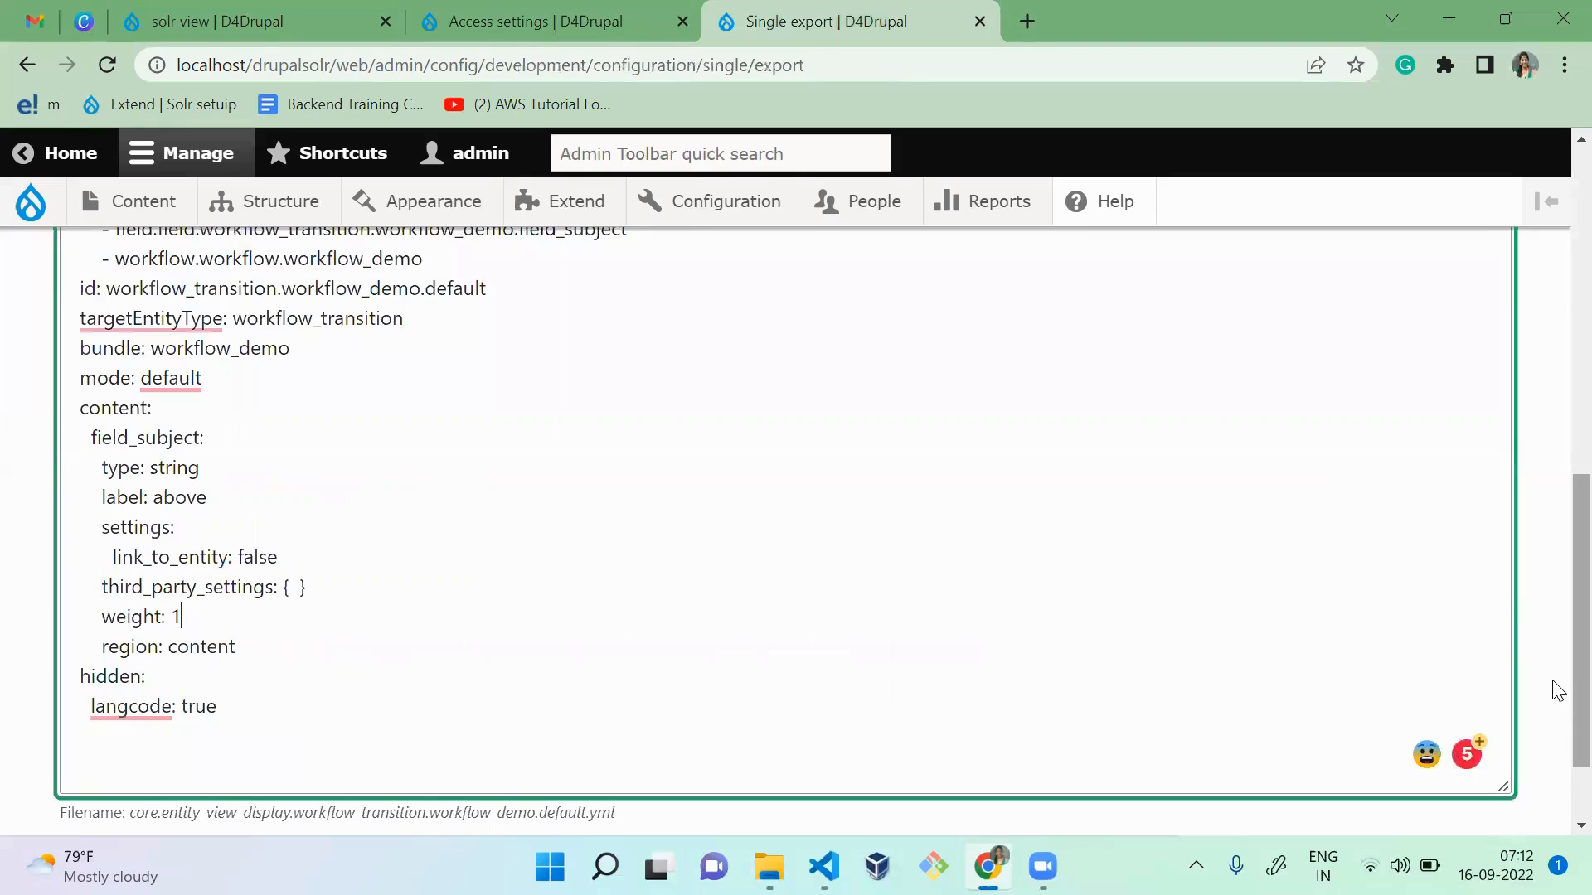
{"action": "left_click_drag", "start_coordinate": [1580, 686], "coordinate": [1553, 170]}
{"action": "left_click", "coordinate": [248, 657]}
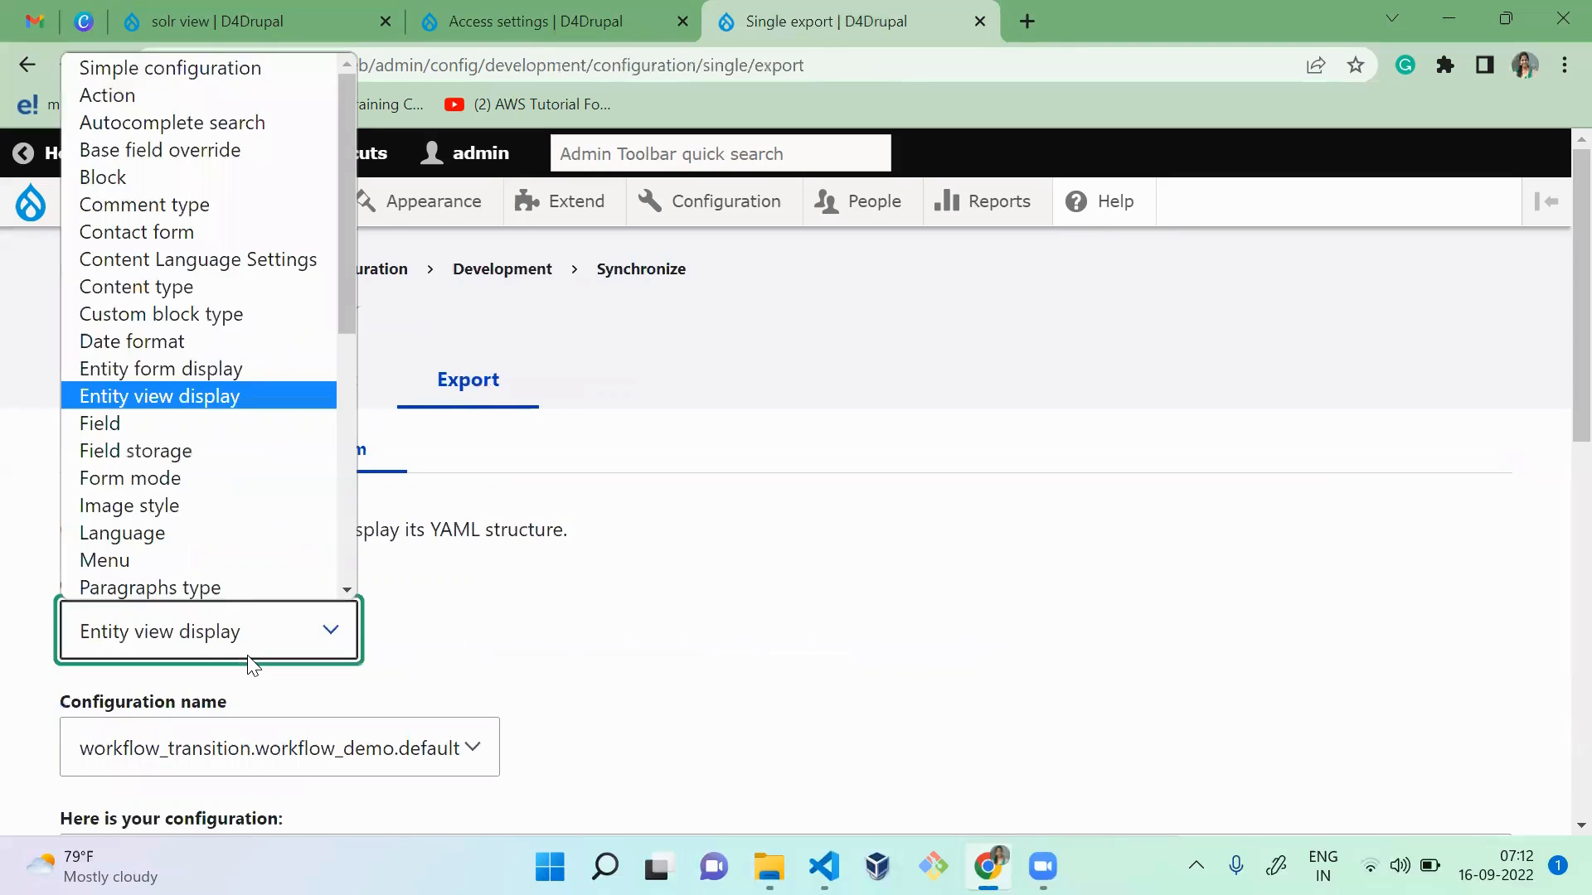
{"action": "type", "text": "si"}
{"action": "key", "text": "Return"}
Step: Choose workflow_access.settings as the configuration name and examine its exported YAML, including the workflow access priority
{"action": "left_click", "coordinate": [266, 751]}
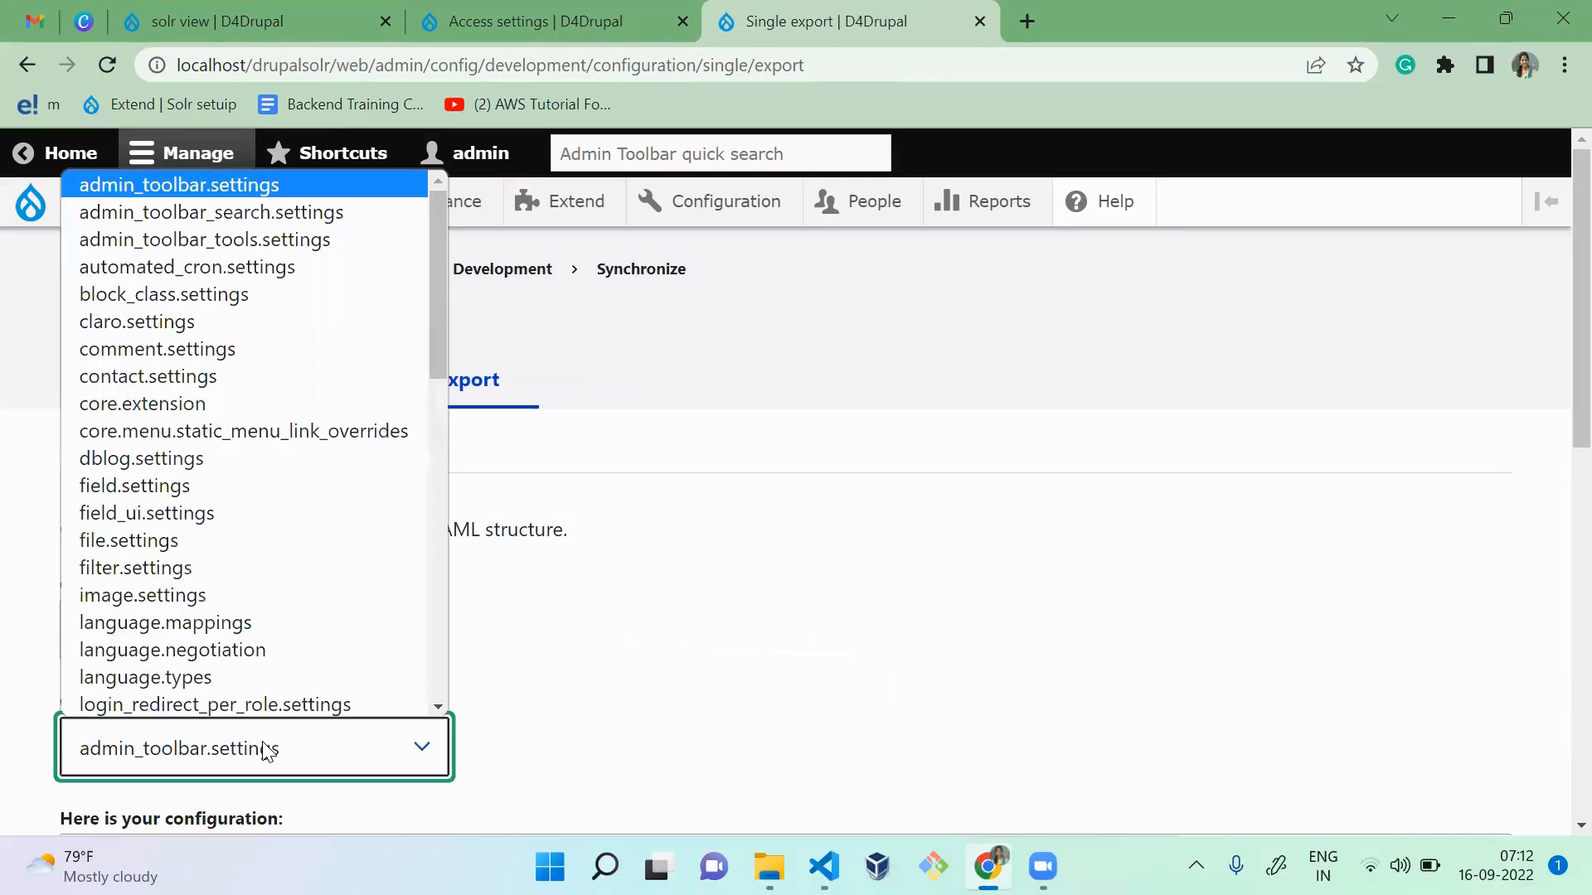
{"action": "key", "text": "w"}
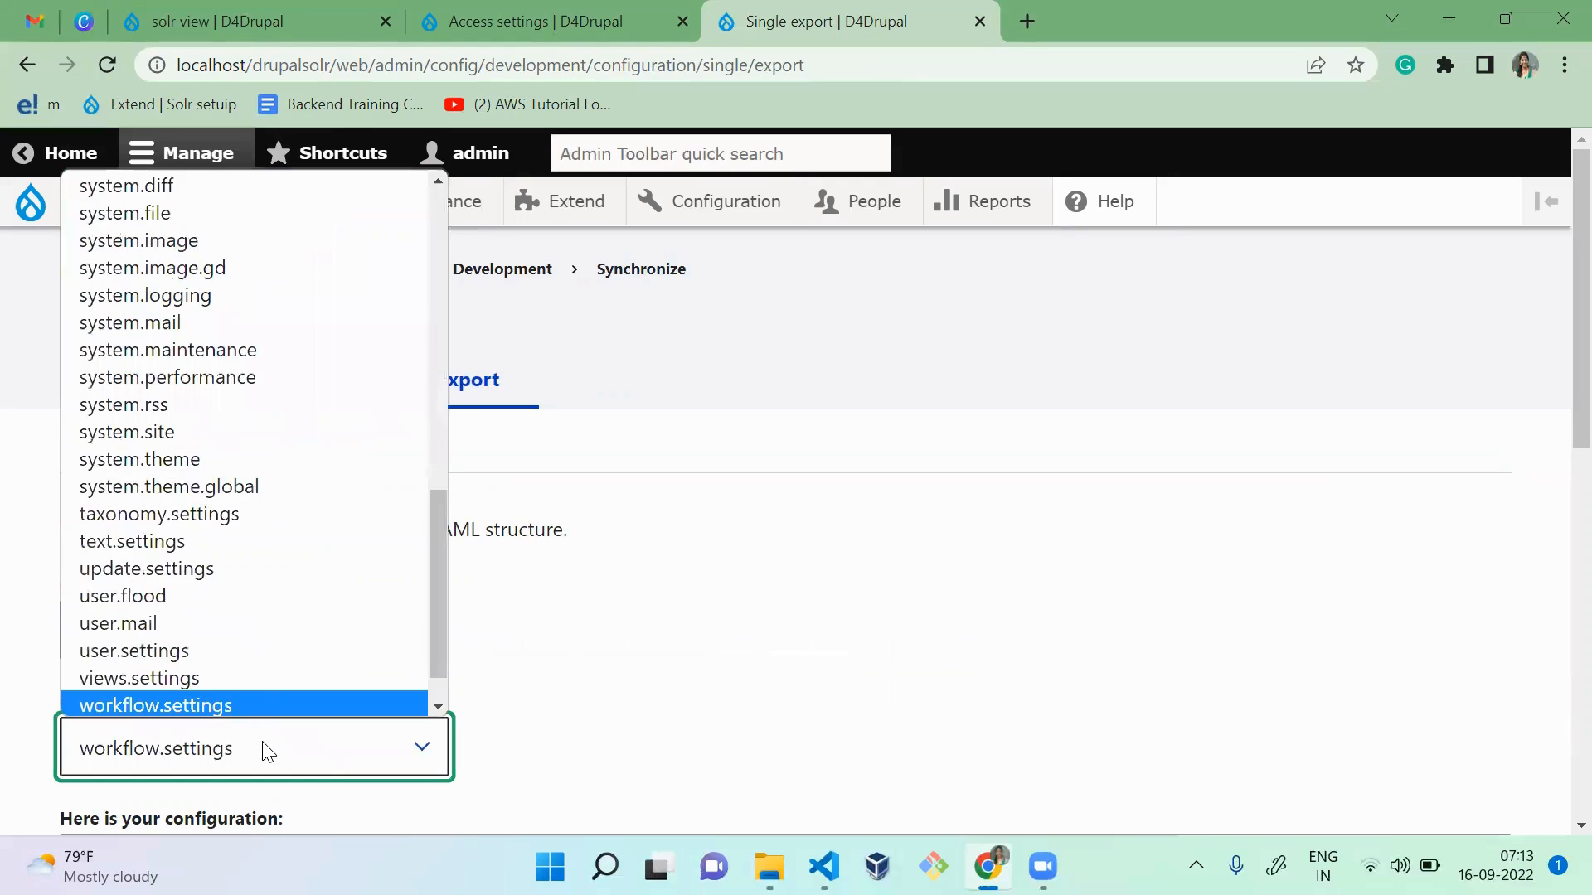
{"action": "key", "text": "Down"}
{"action": "key", "text": "Up"}
{"action": "key", "text": "Down"}
{"action": "key", "text": "Down"}
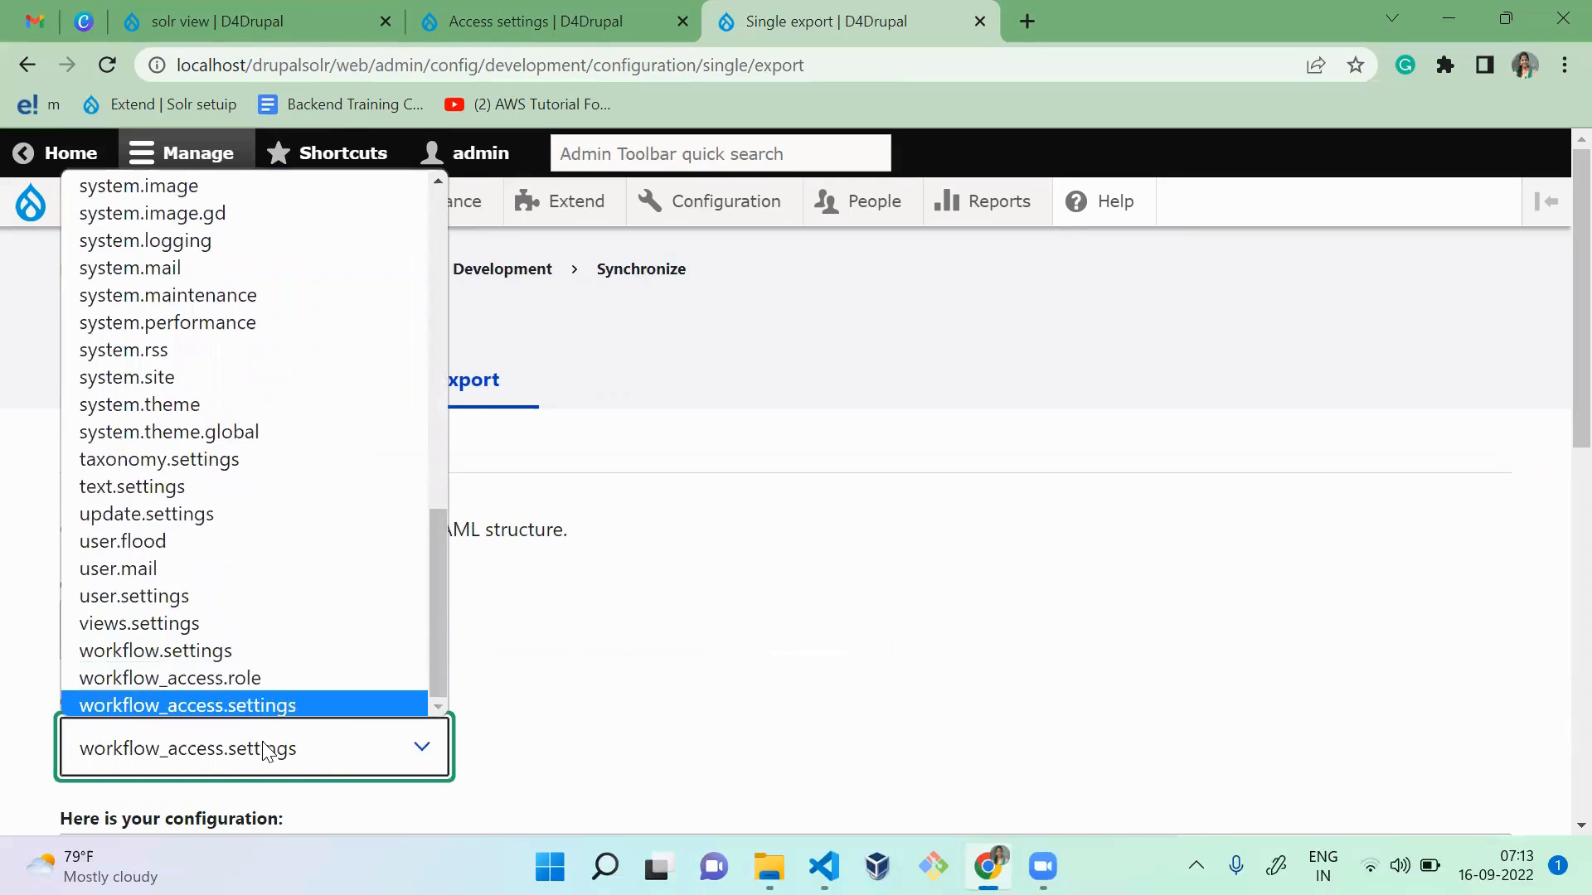
{"action": "key", "text": "Return"}
{"action": "left_click", "coordinate": [687, 694]}
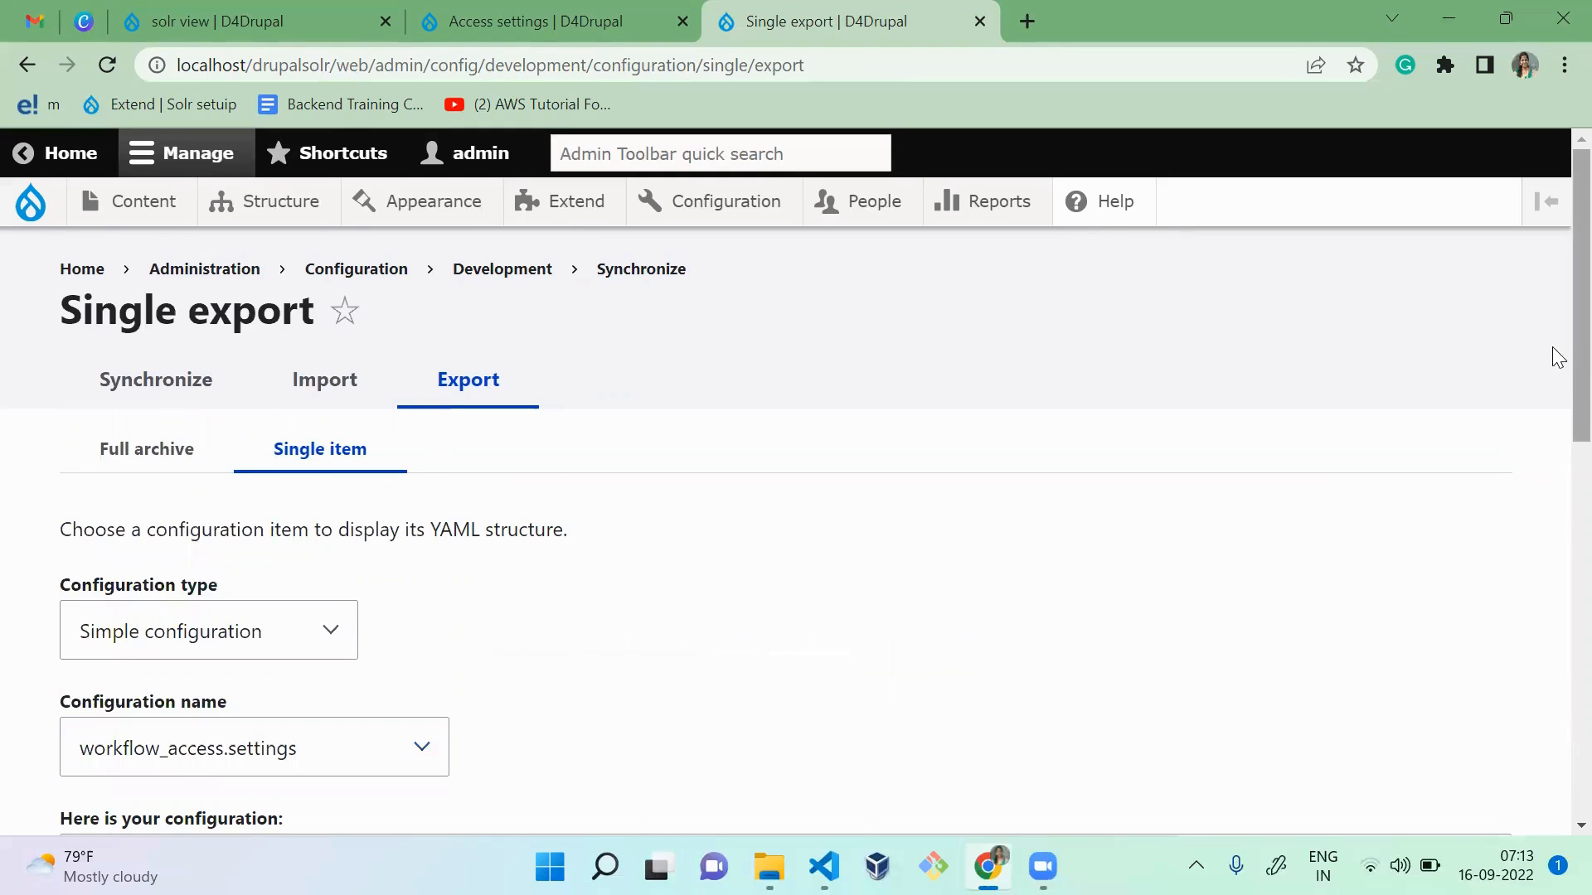
{"action": "left_click_drag", "start_coordinate": [1574, 347], "coordinate": [1574, 519]}
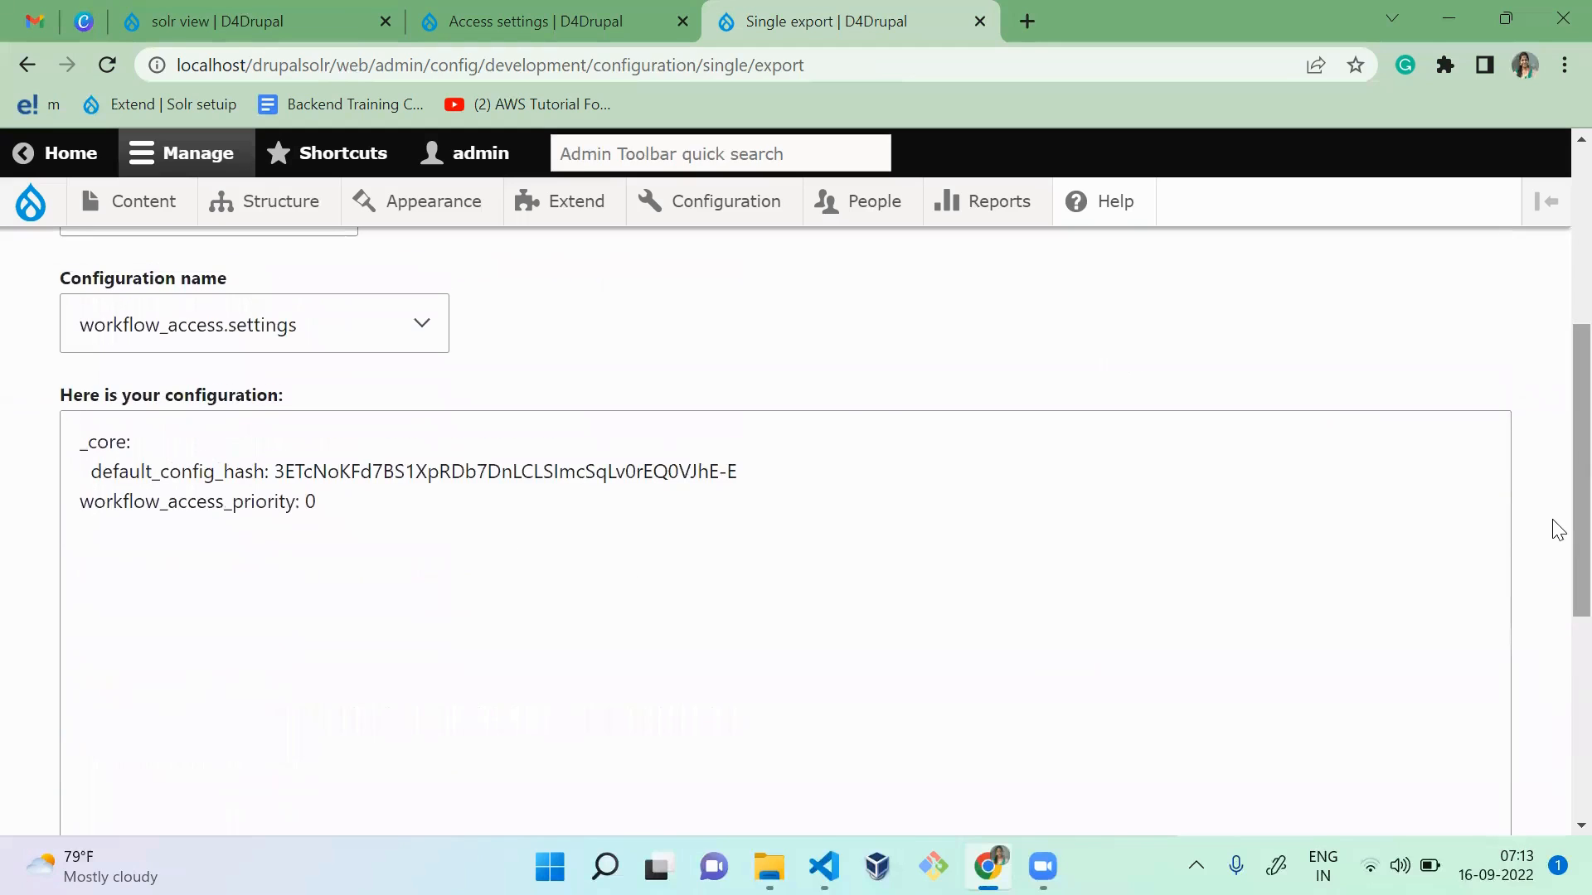
{"action": "left_click_drag", "start_coordinate": [1009, 693], "coordinate": [258, 443]}
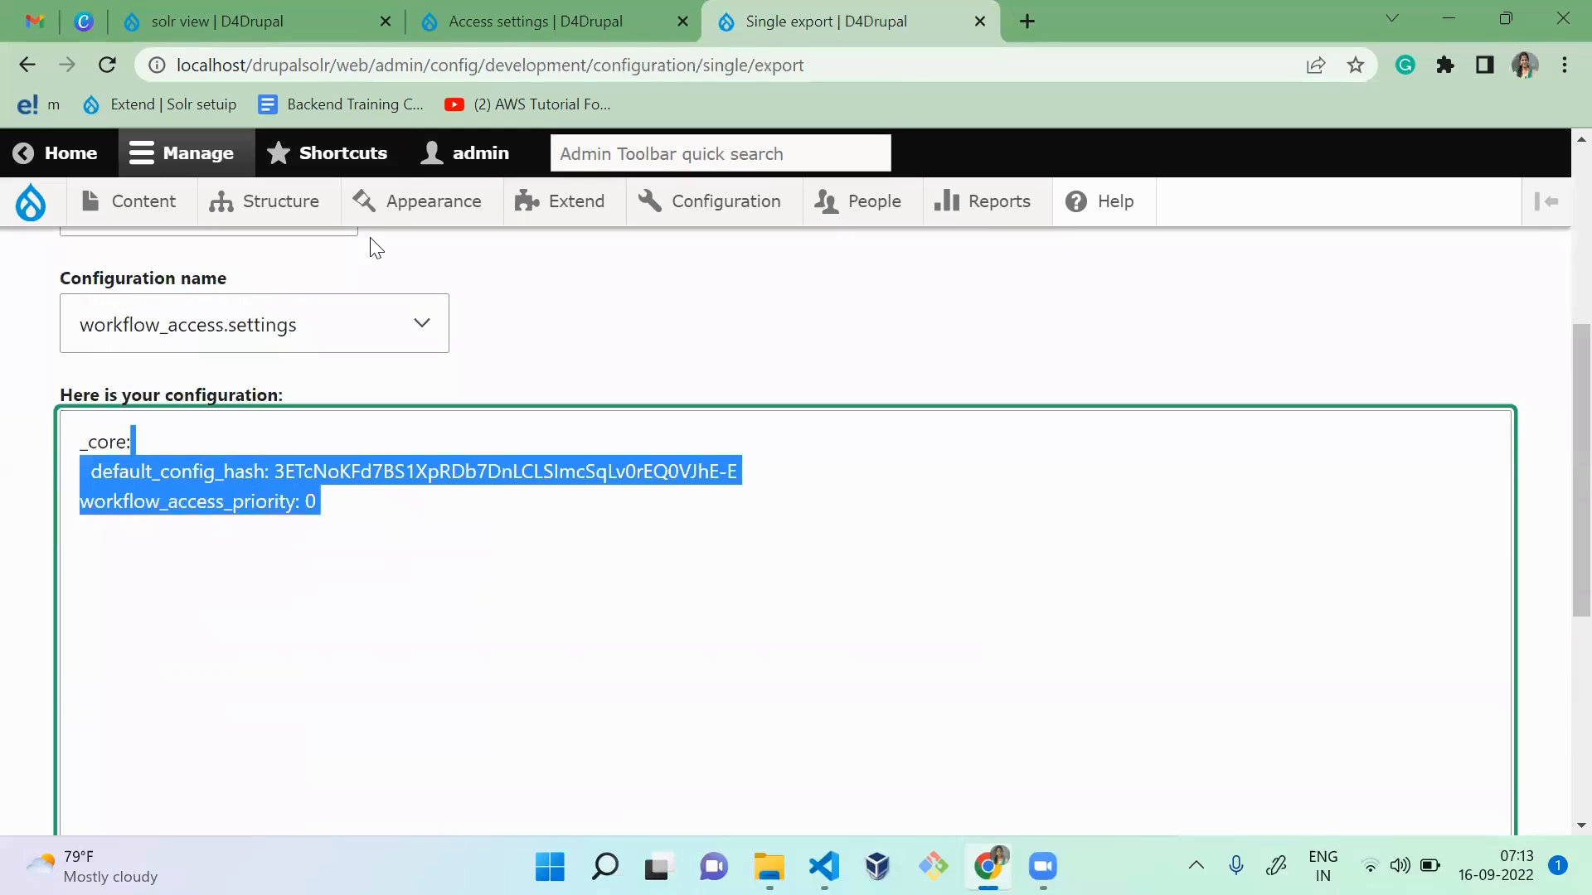
Step: Examine the orphaned and inactive states sections of the workflow Cleanup page, and return to the Workflows list
{"action": "key", "text": "ctrl+shift+Tab"}
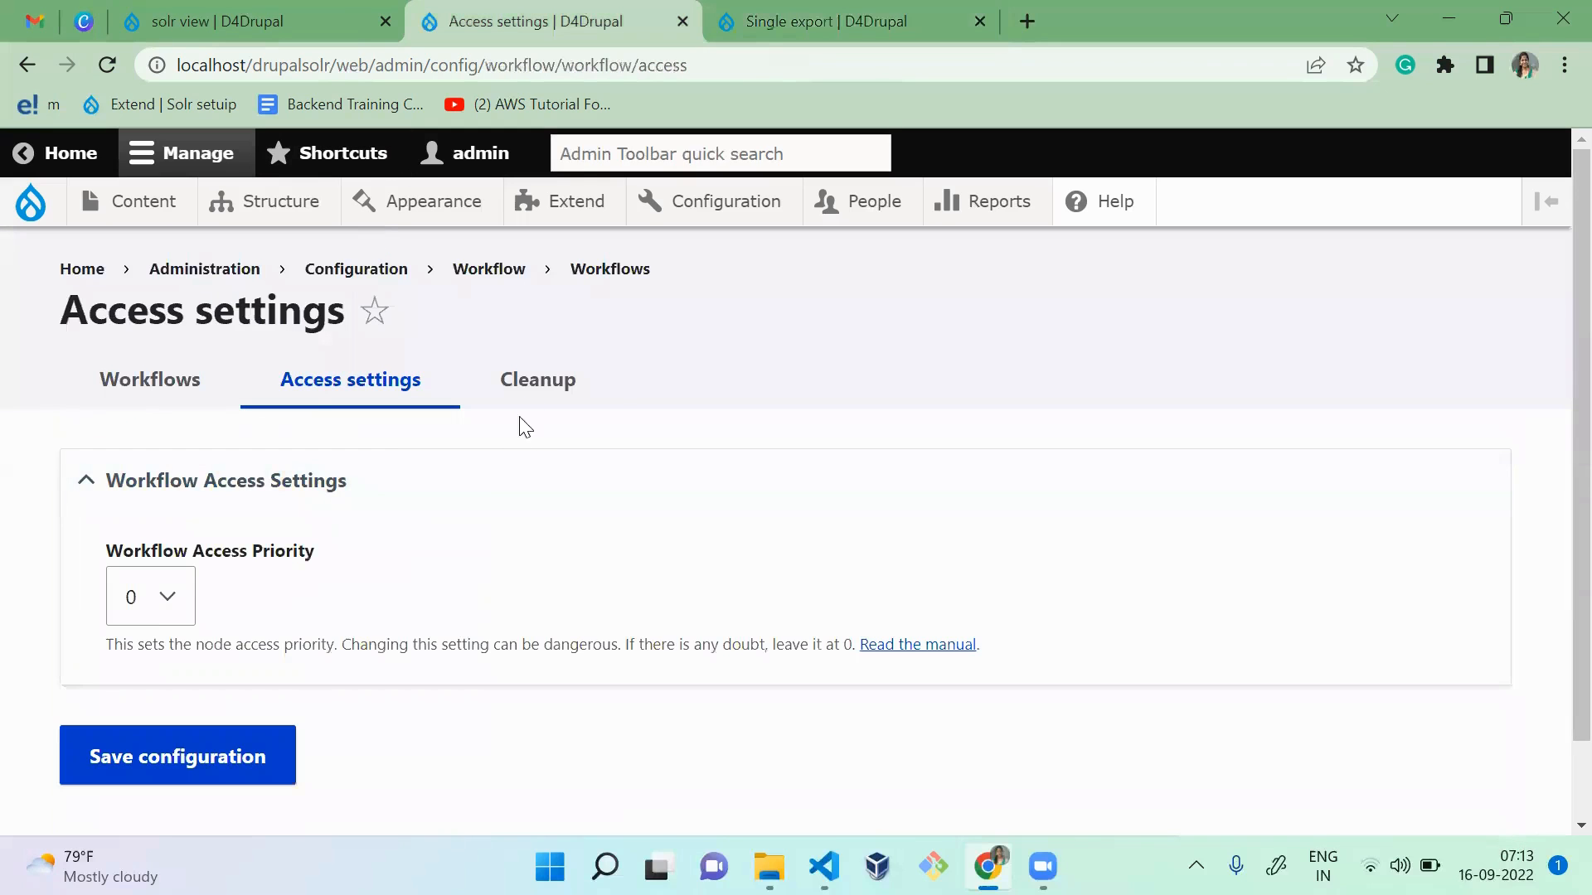
{"action": "left_click", "coordinate": [534, 393]}
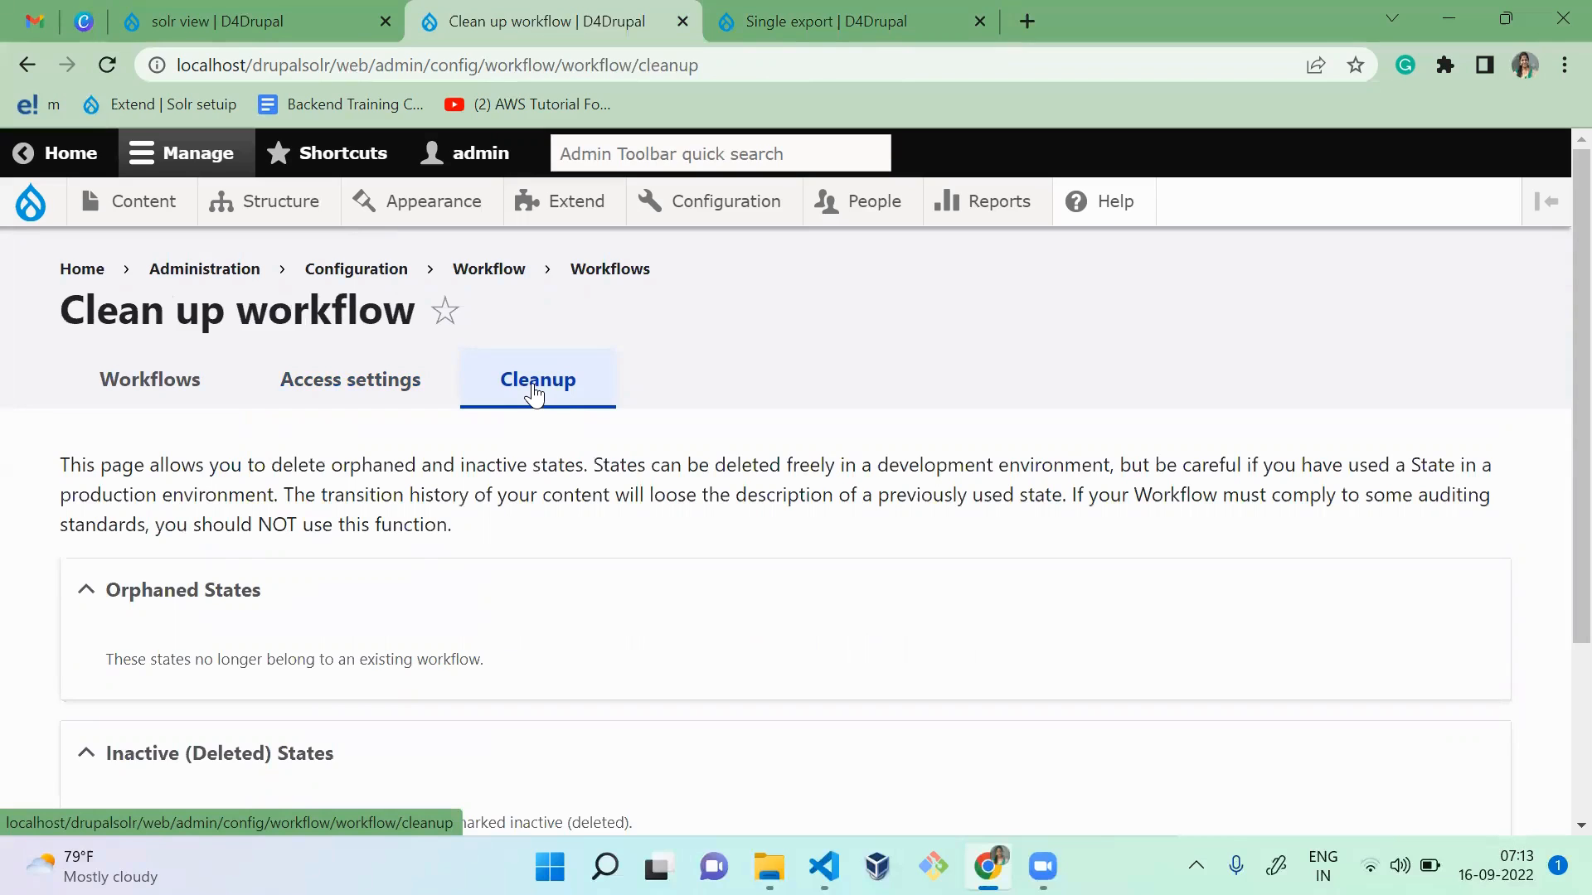
{"action": "scroll", "coordinate": [858, 443], "scroll_direction": "down", "scroll_amount": 2}
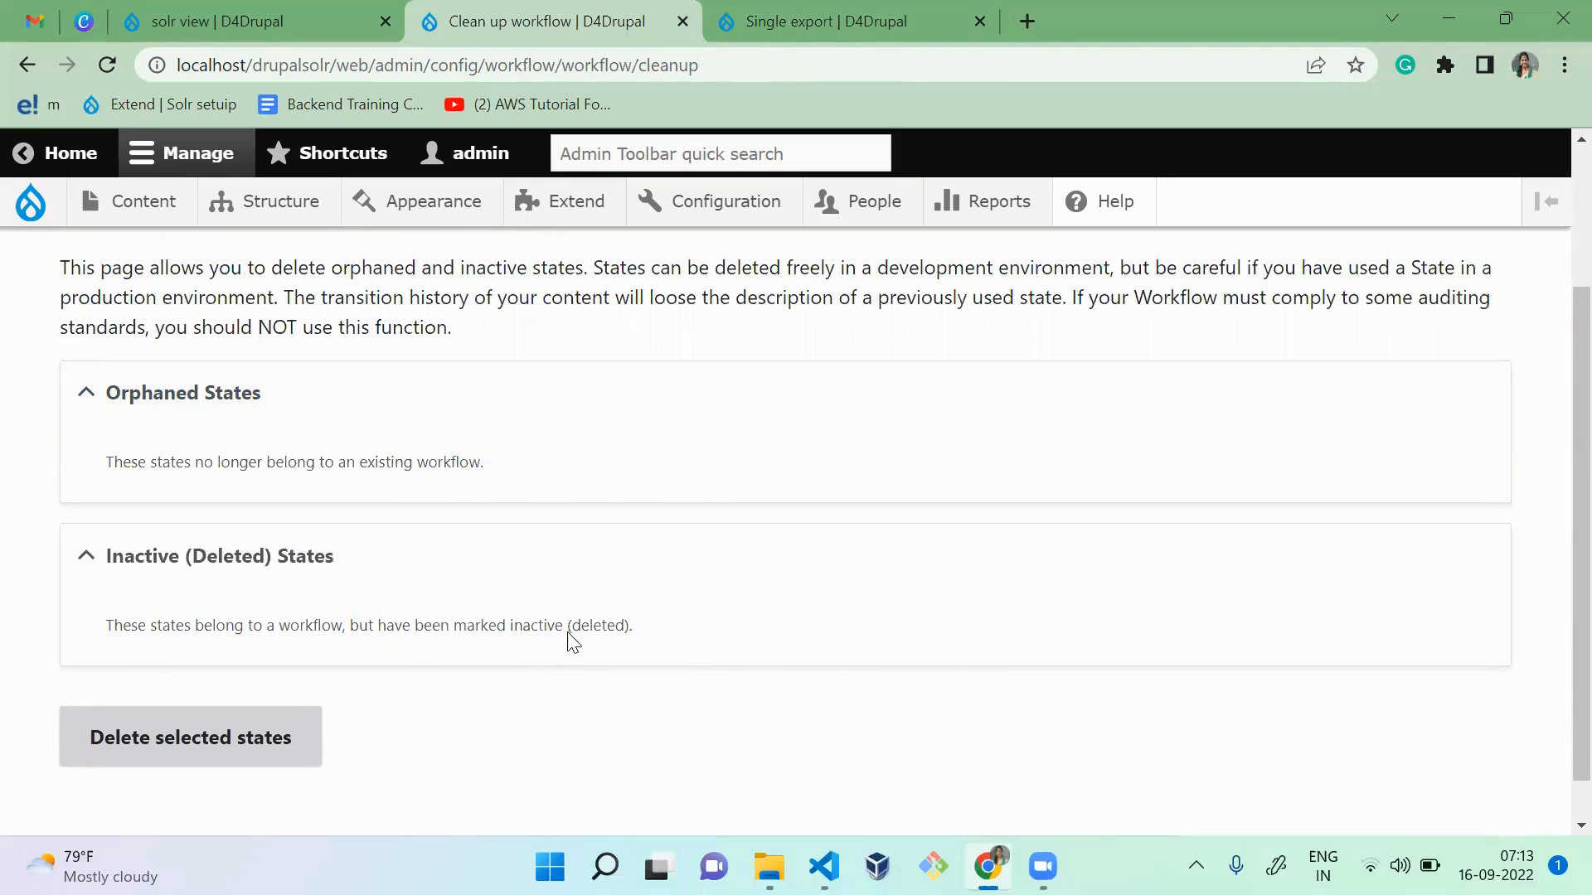
{"action": "scroll", "coordinate": [514, 771], "scroll_direction": "up", "scroll_amount": 2}
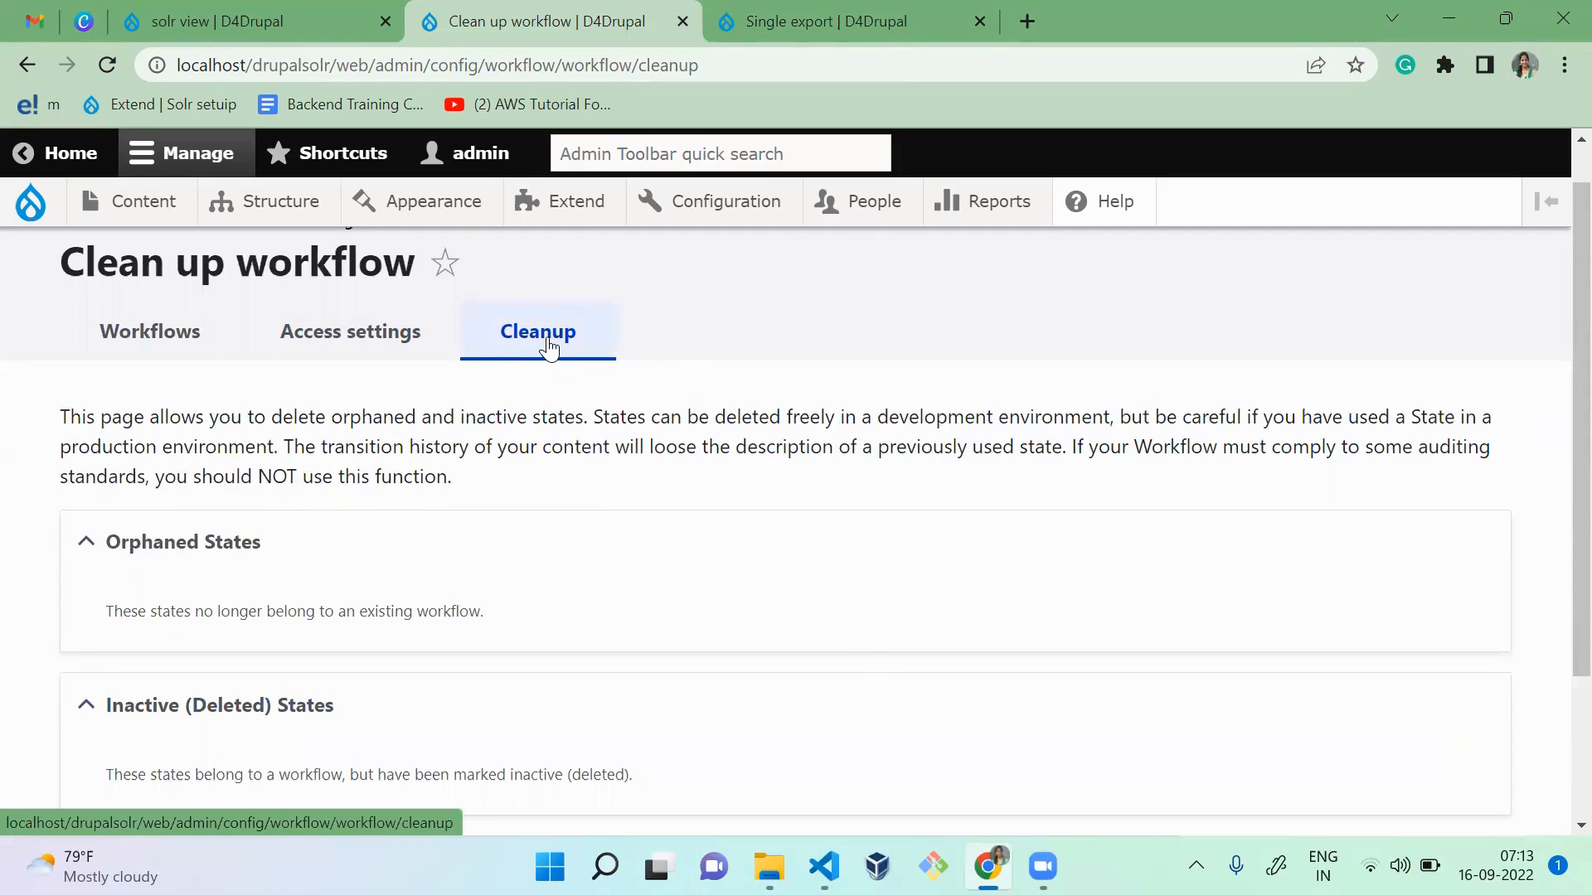
{"action": "left_click", "coordinate": [203, 344]}
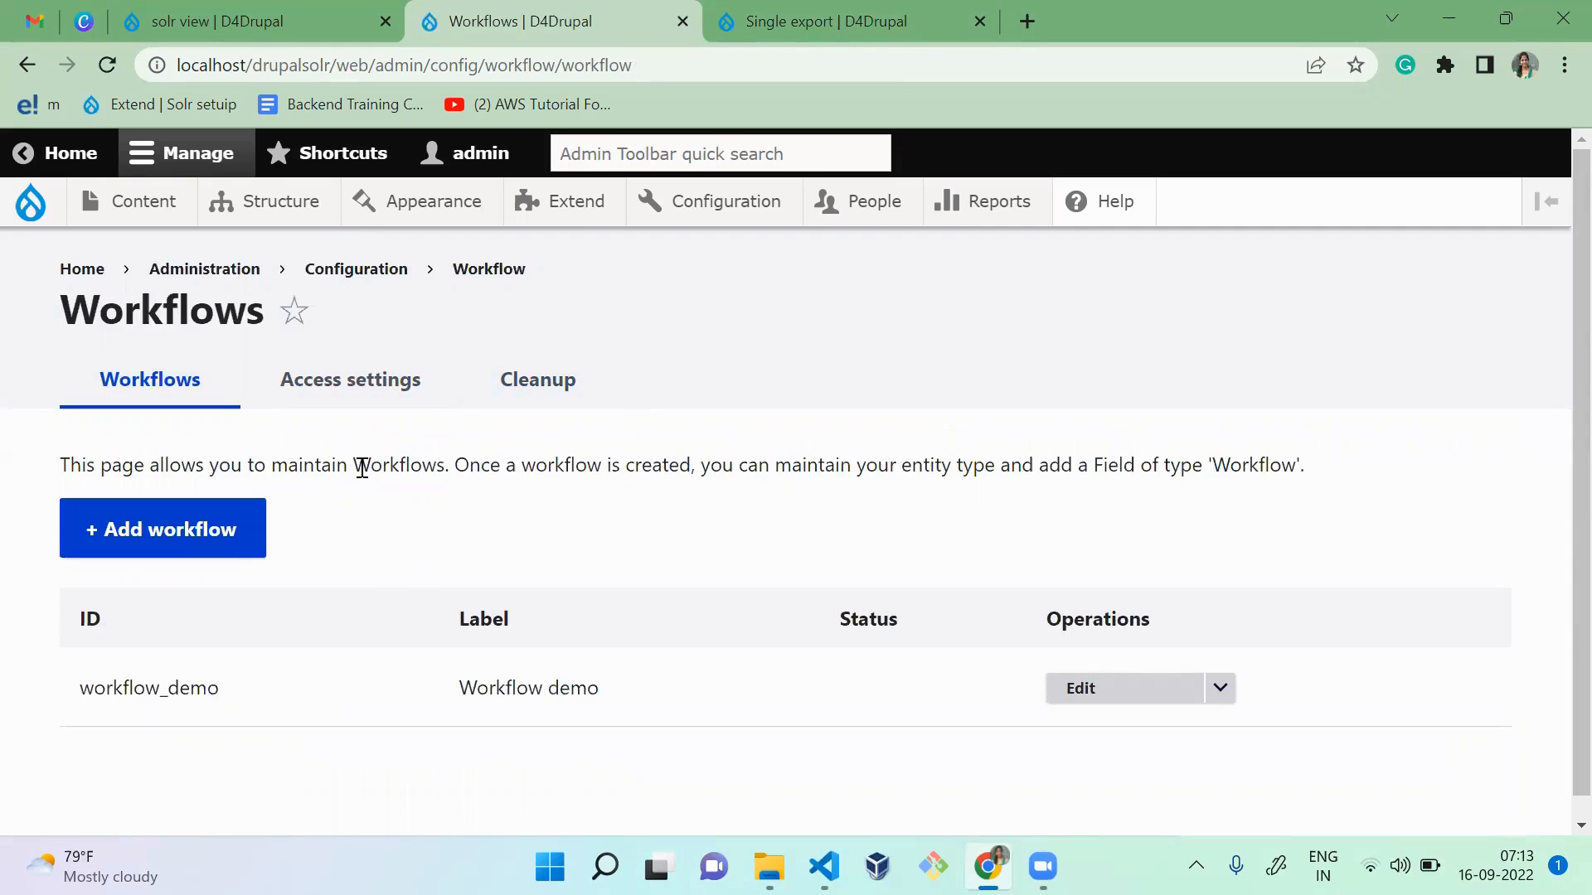
Step: Return to the Single export page and set the configuration type to Field storage
{"action": "left_click", "coordinate": [721, 25]}
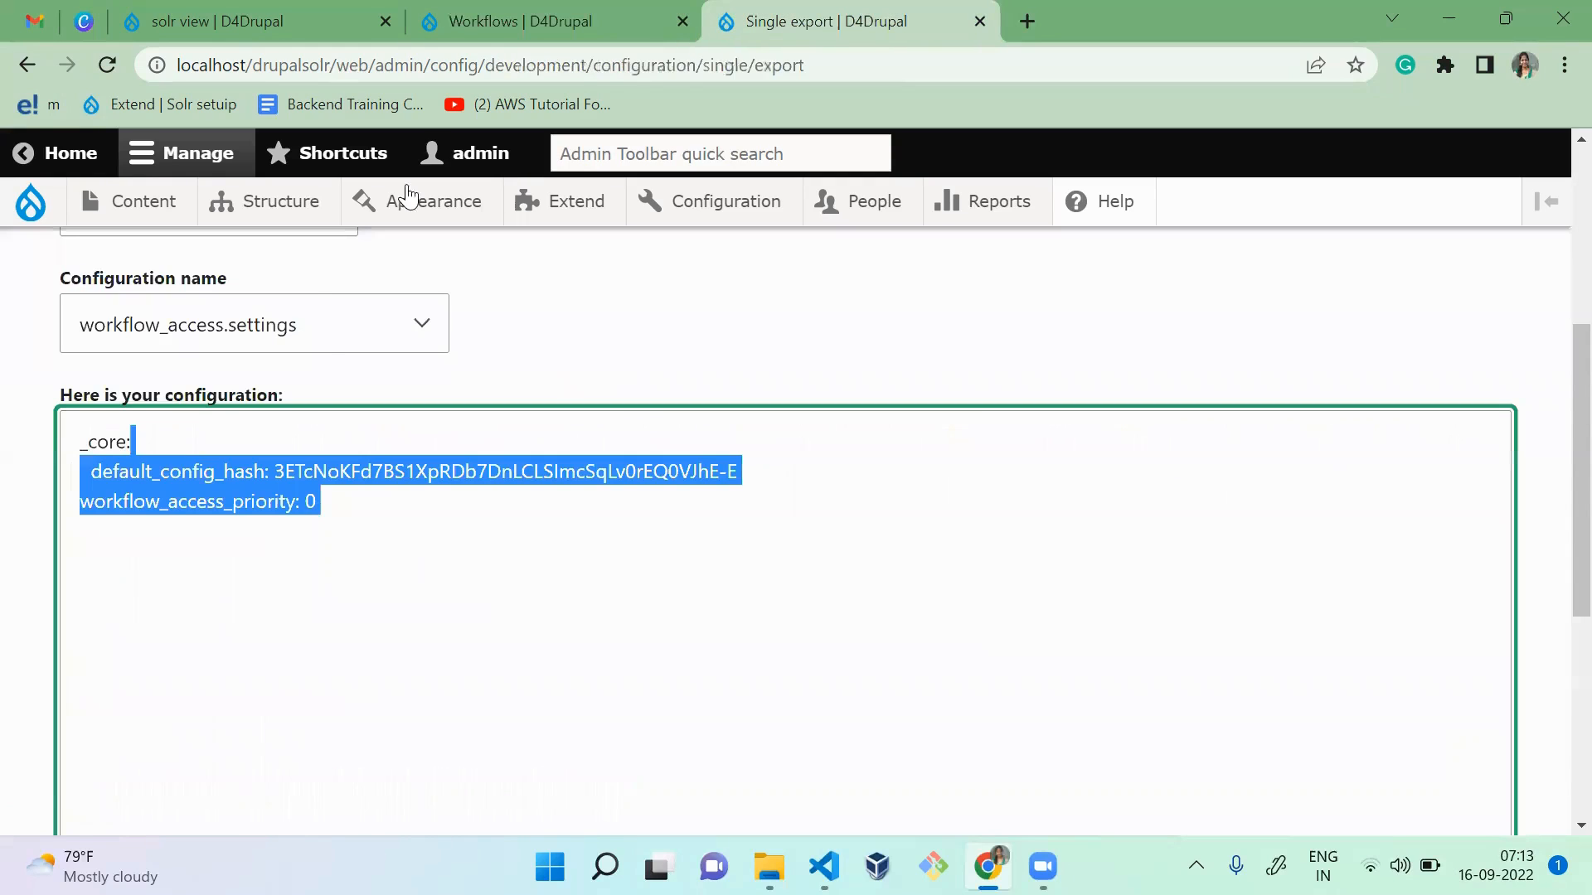
{"action": "left_click", "coordinate": [559, 283]}
{"action": "scroll", "coordinate": [561, 284], "scroll_direction": "up", "scroll_amount": 2}
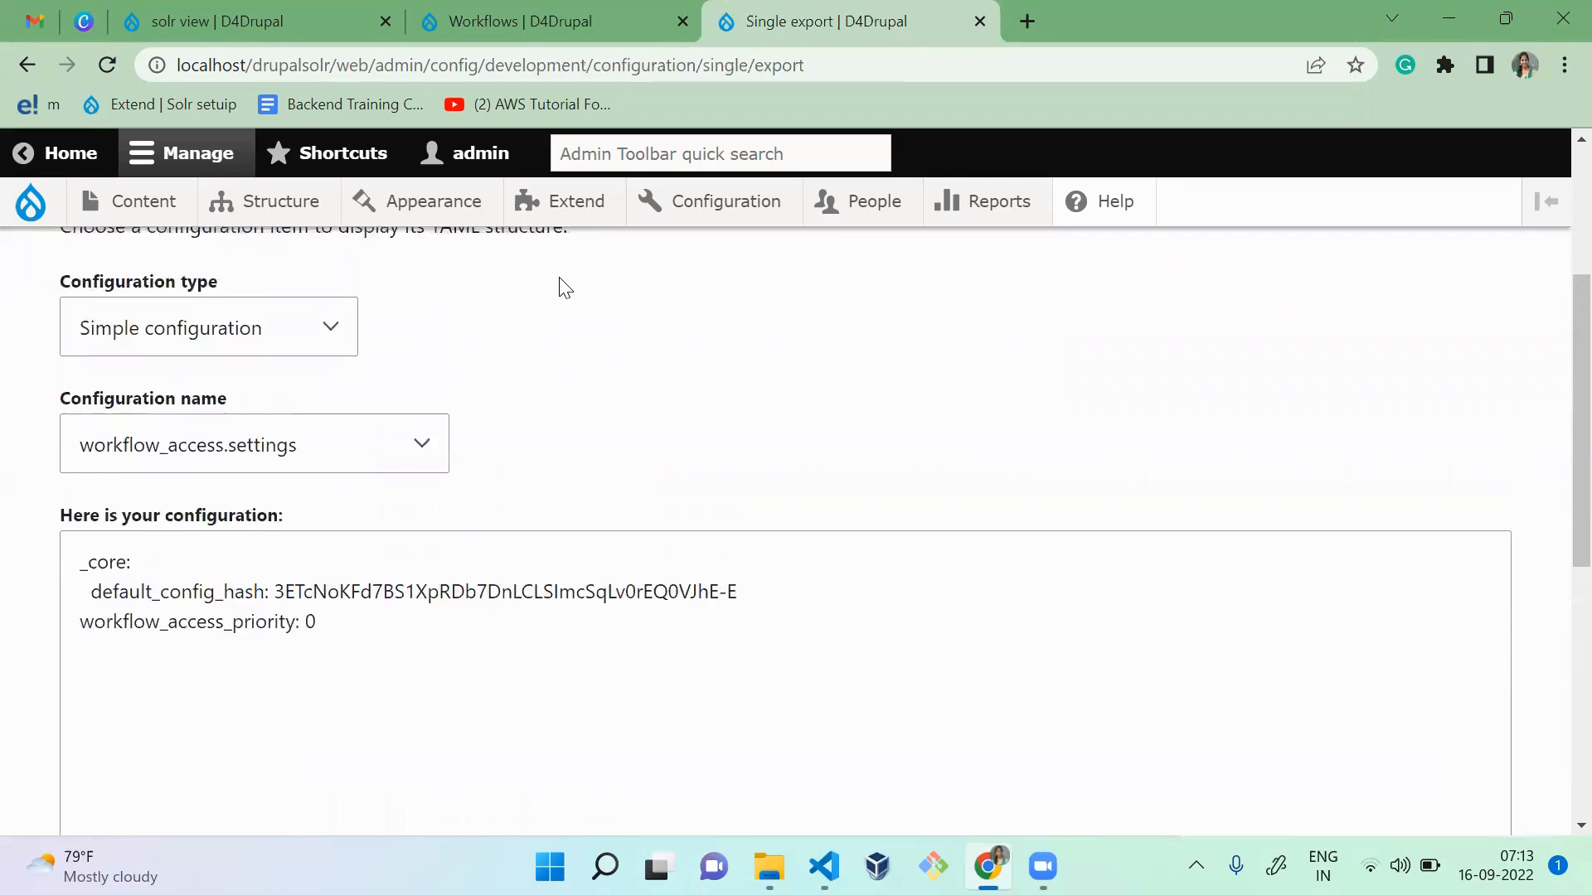
{"action": "scroll", "coordinate": [564, 288], "scroll_direction": "up", "scroll_amount": 1}
{"action": "left_click", "coordinate": [257, 407]}
{"action": "key", "text": "f"}
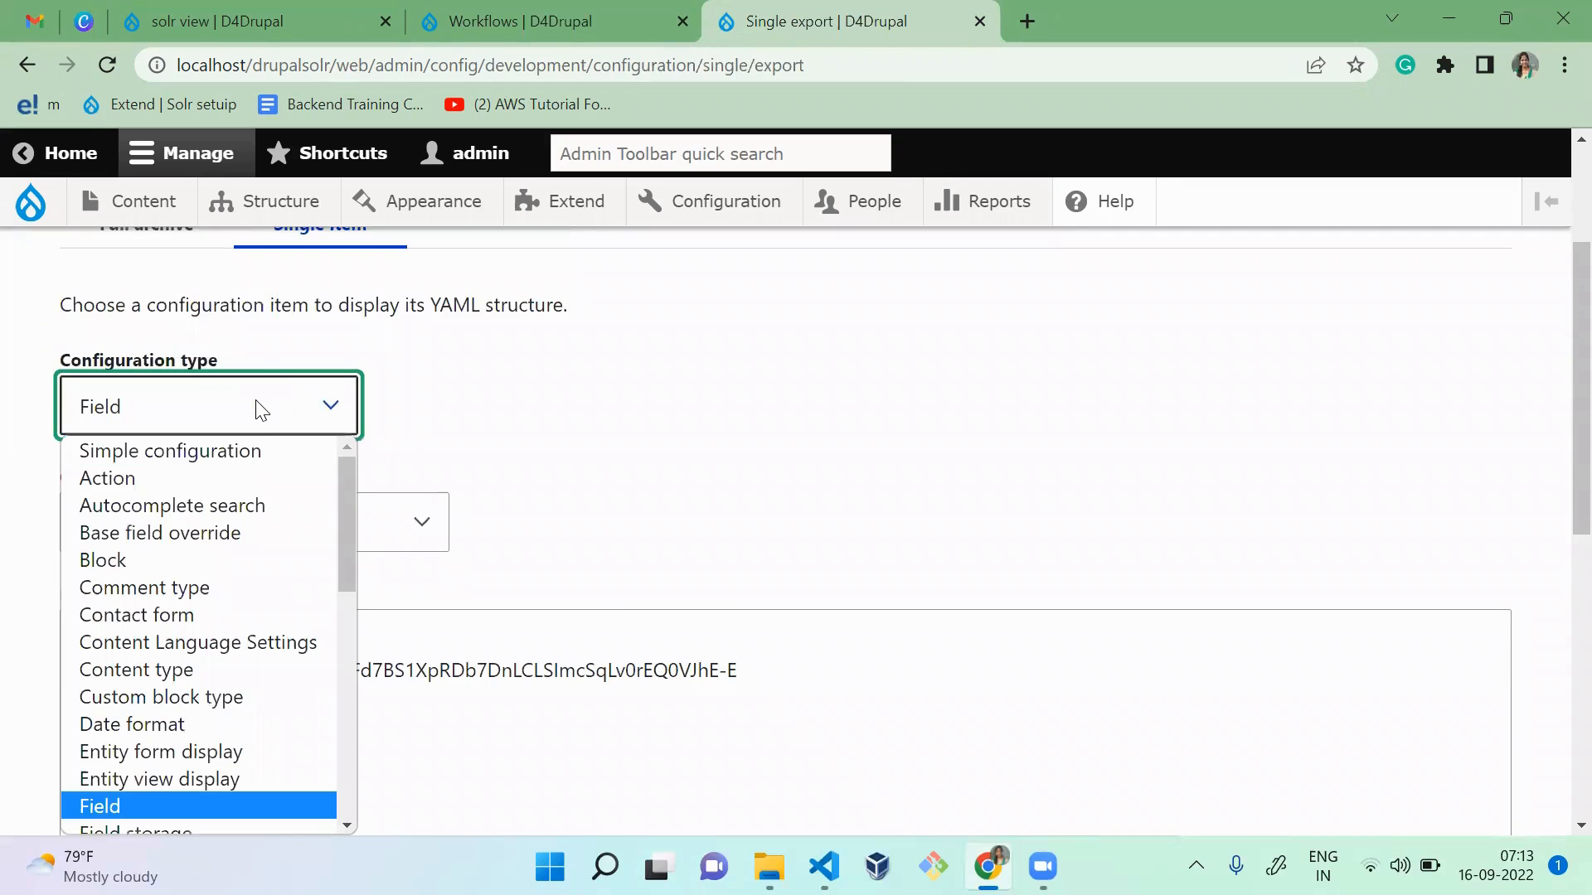
{"action": "key", "text": "Return"}
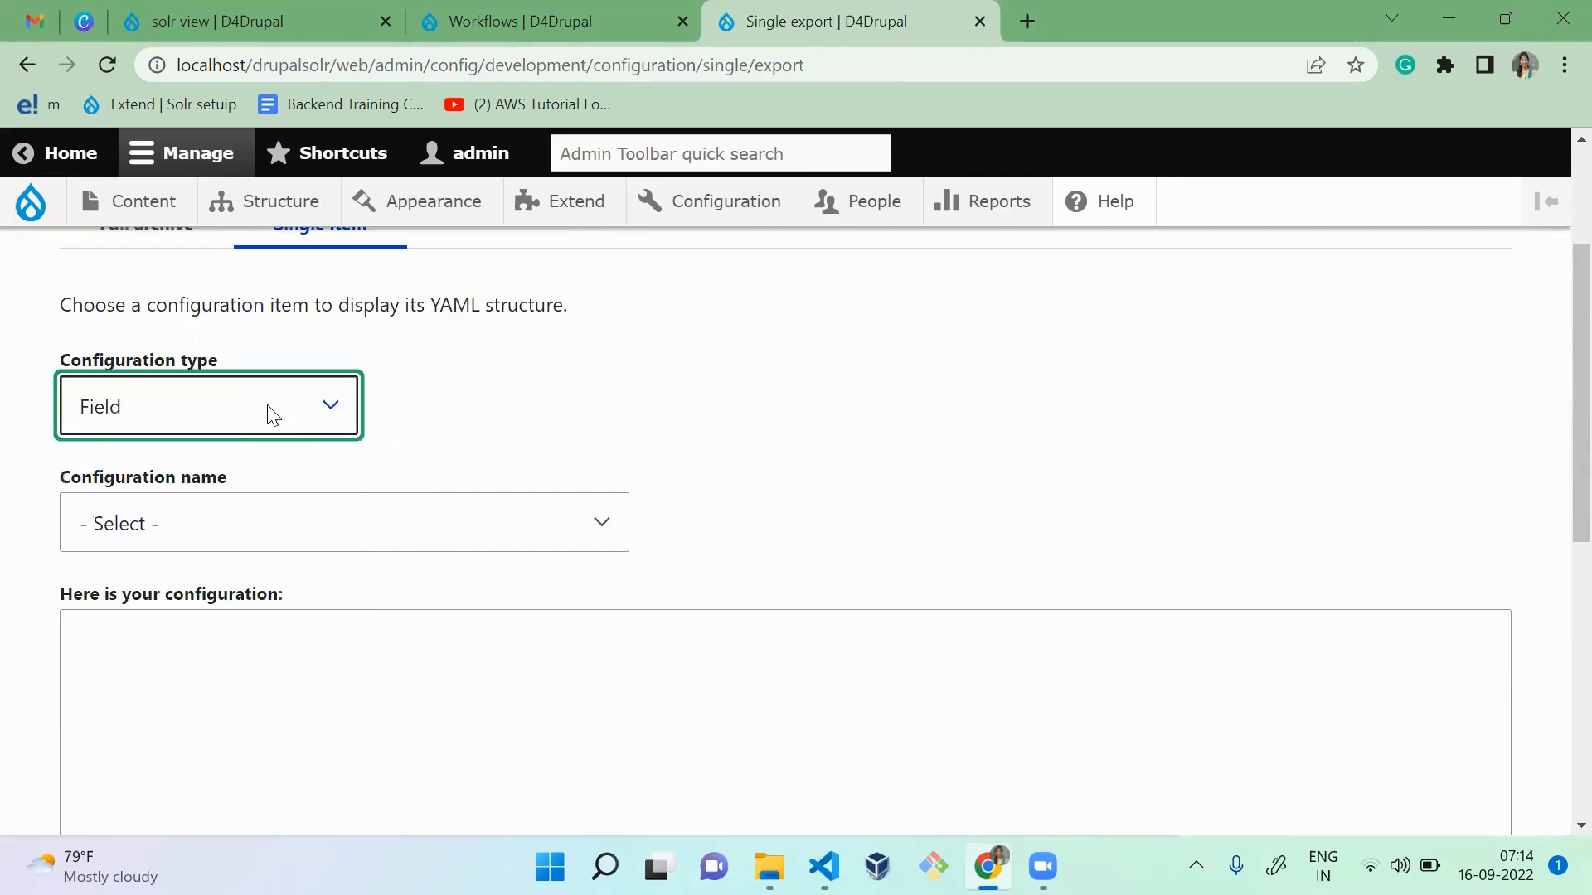
{"action": "left_click", "coordinate": [266, 412]}
{"action": "key", "text": "Down"}
{"action": "key", "text": "Down"}
{"action": "key", "text": "Up"}
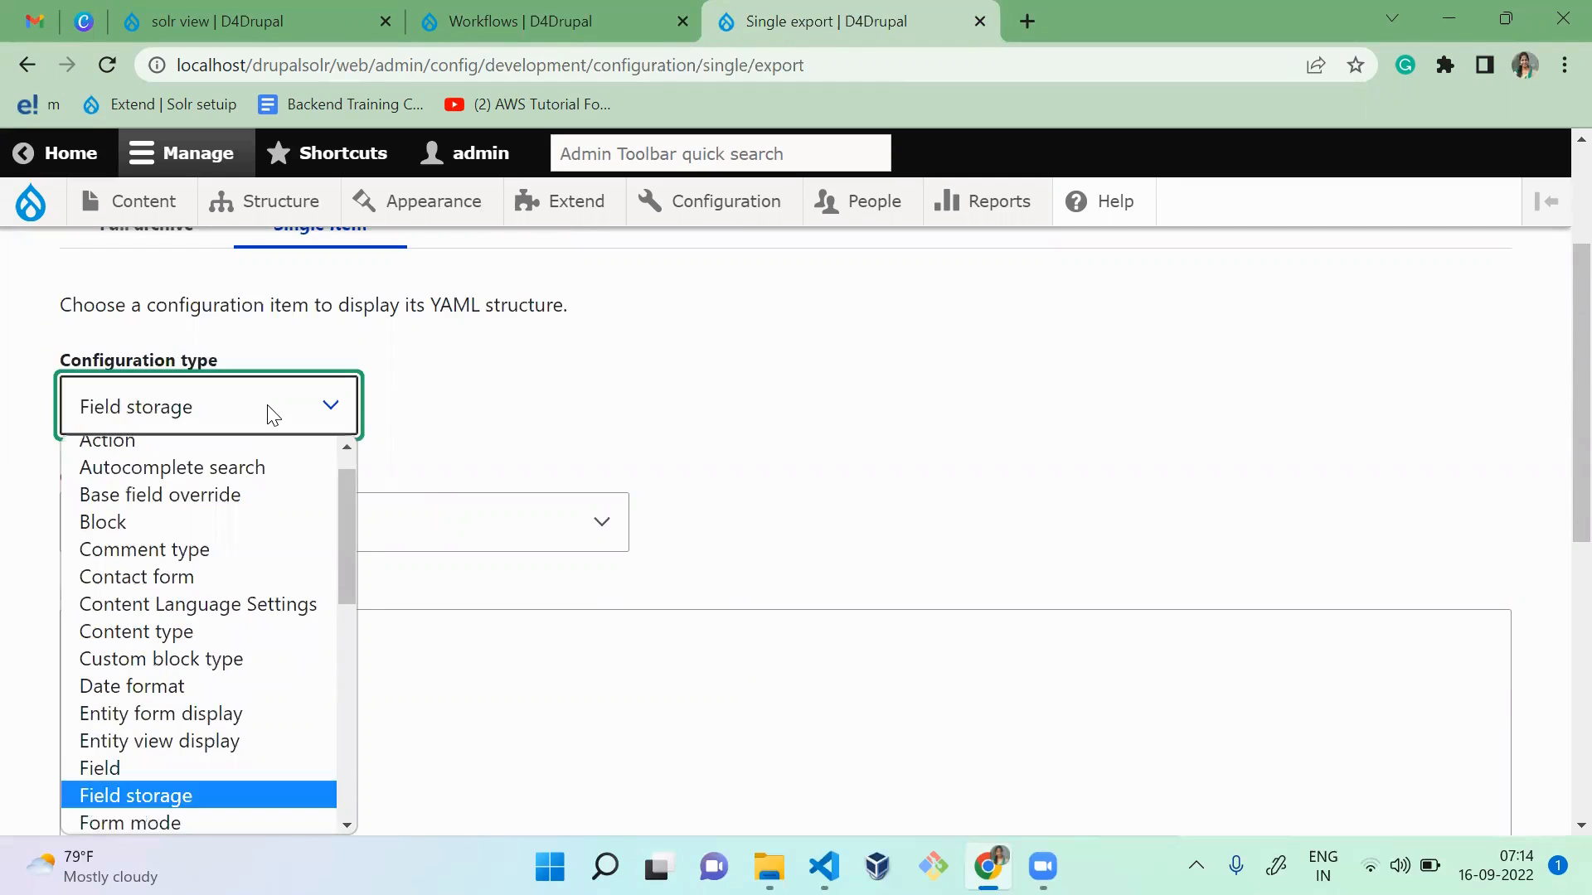
{"action": "key", "text": "Return"}
Step: Choose node.field_state_transitio as the field storage configuration name to display its exported YAML
{"action": "left_click", "coordinate": [267, 509]}
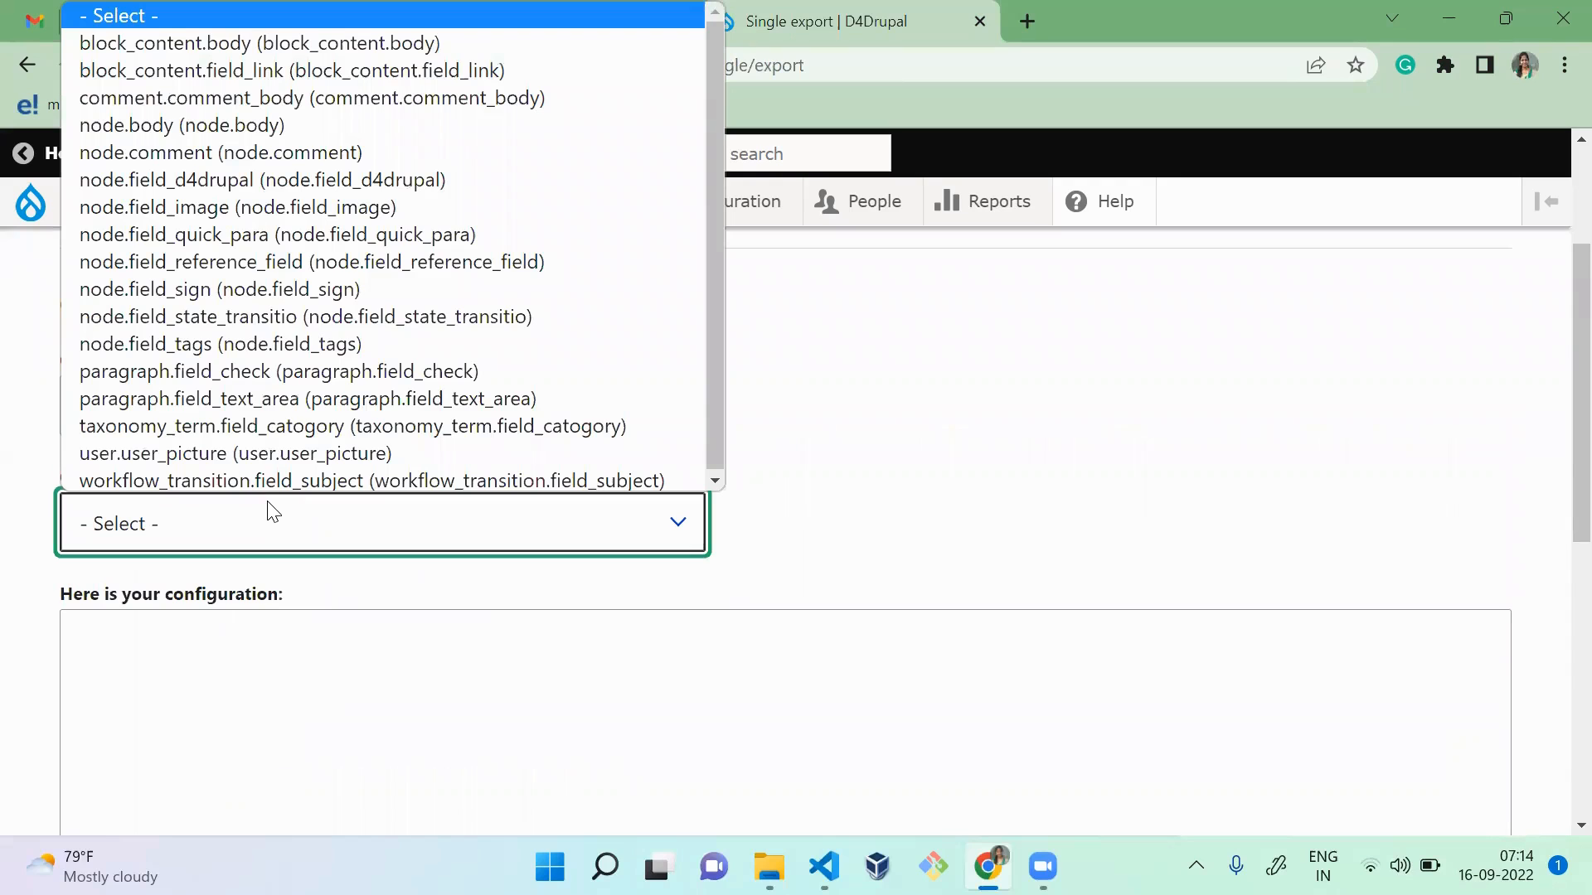
{"action": "key", "text": "Down"}
{"action": "key", "text": "Down"}
{"action": "key", "text": "Down"}
{"action": "key", "text": "Down"}
{"action": "key", "text": "Down"}
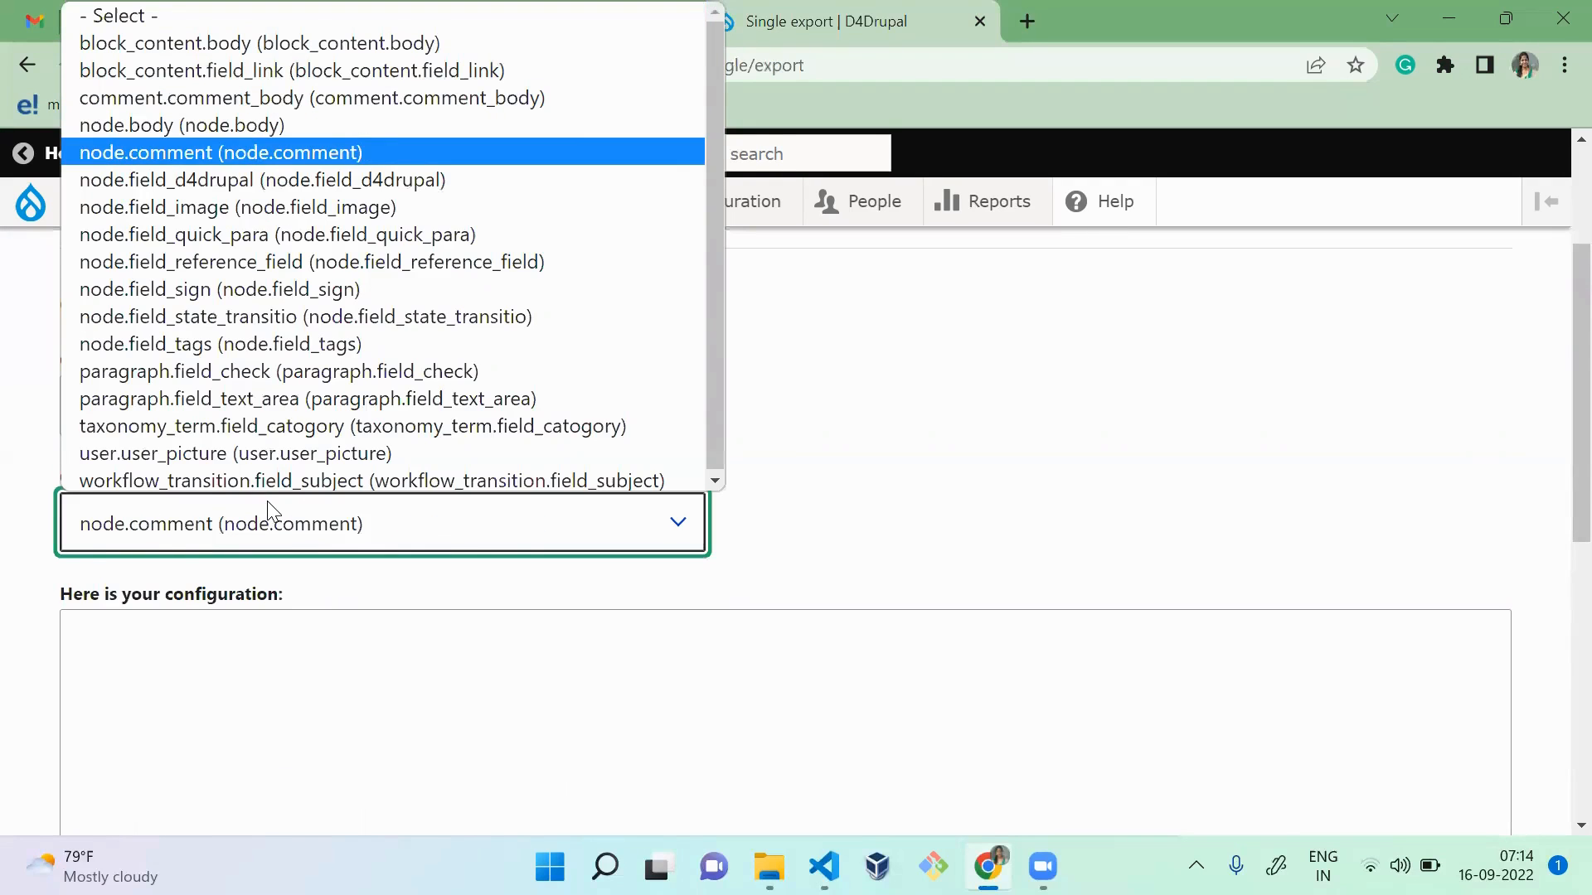
{"action": "key", "text": "Down"}
{"action": "key", "text": "Down"}
{"action": "key", "text": "Down"}
{"action": "key", "text": "Down"}
{"action": "key", "text": "Down"}
{"action": "key", "text": "Down"}
{"action": "key", "text": "Return"}
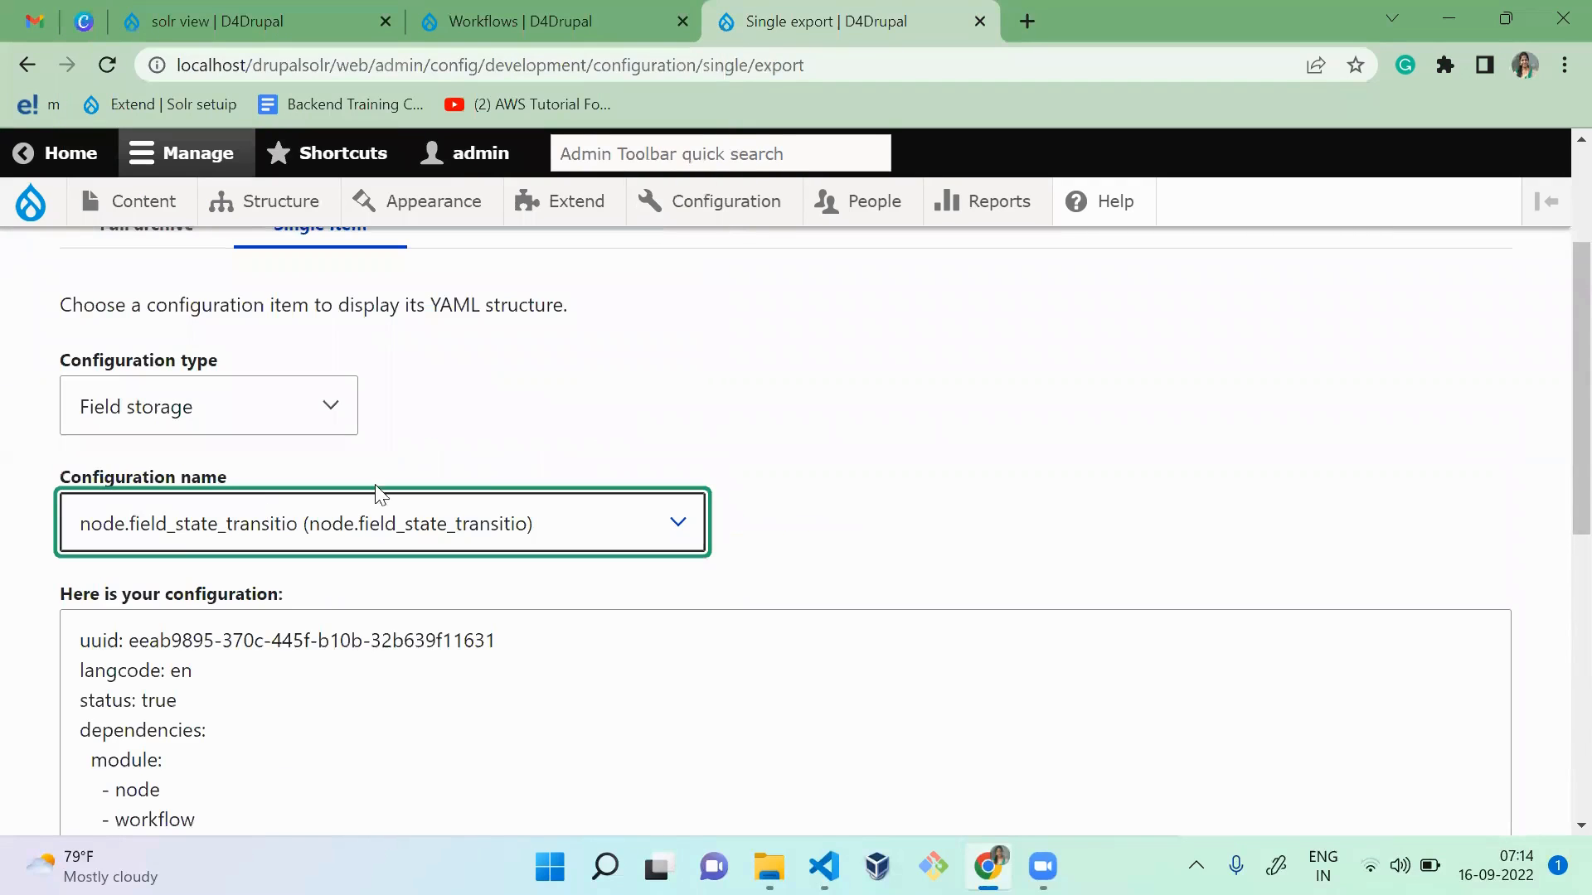
{"action": "left_click_drag", "start_coordinate": [1555, 380], "coordinate": [241, 313]}
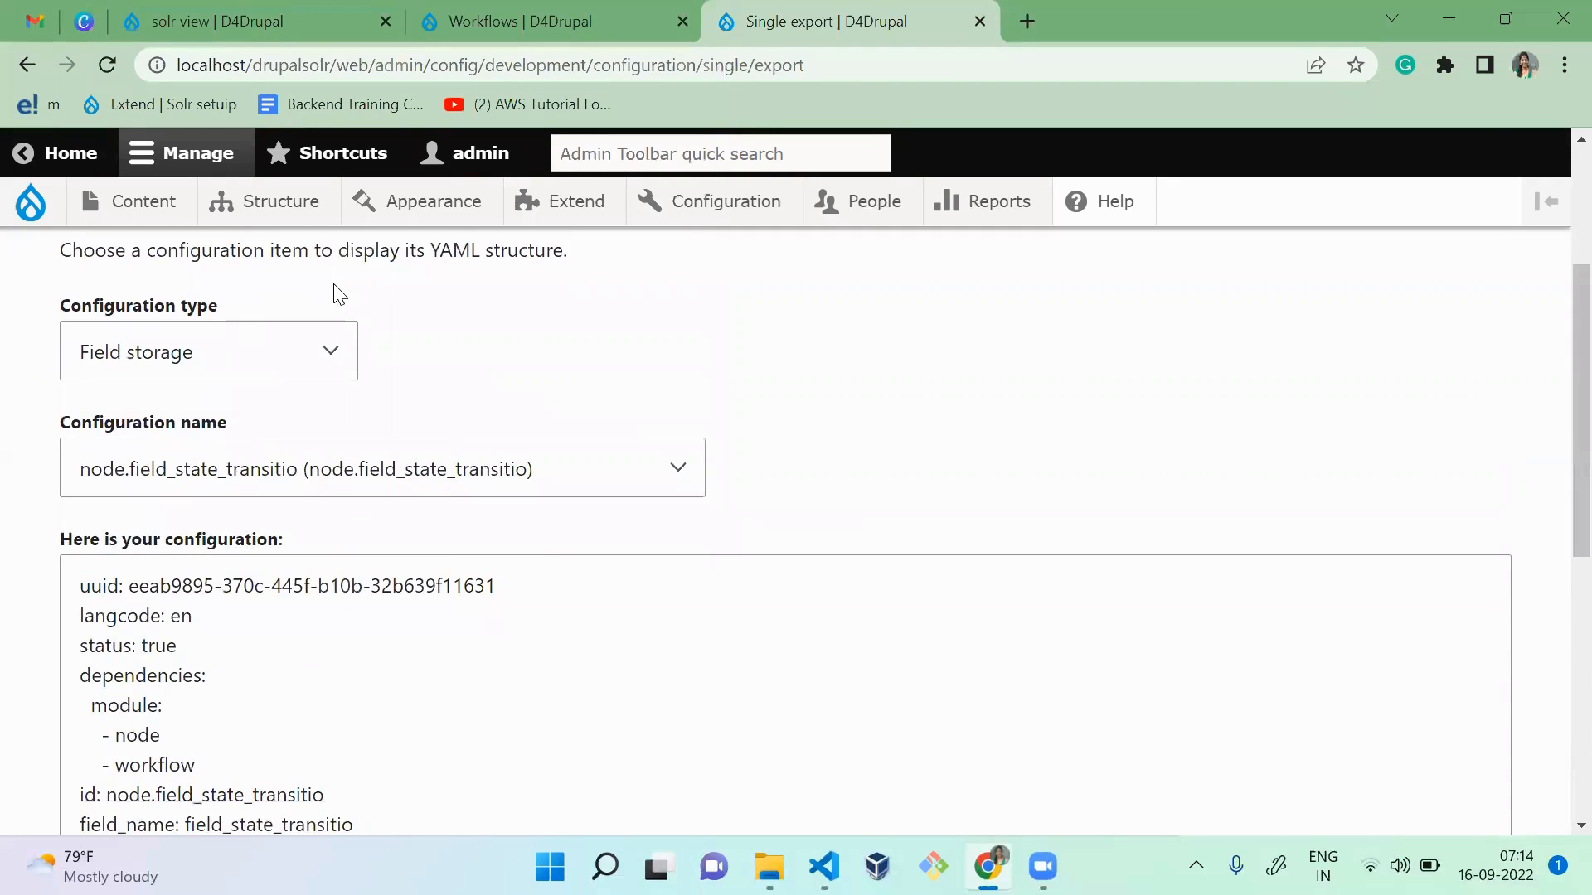
Step: Open the Article content type's Manage fields page in a separate window, examine its State Transition field, and return to Single export
{"action": "mouse_move", "coordinate": [256, 202]}
{"action": "mouse_move", "coordinate": [300, 423]}
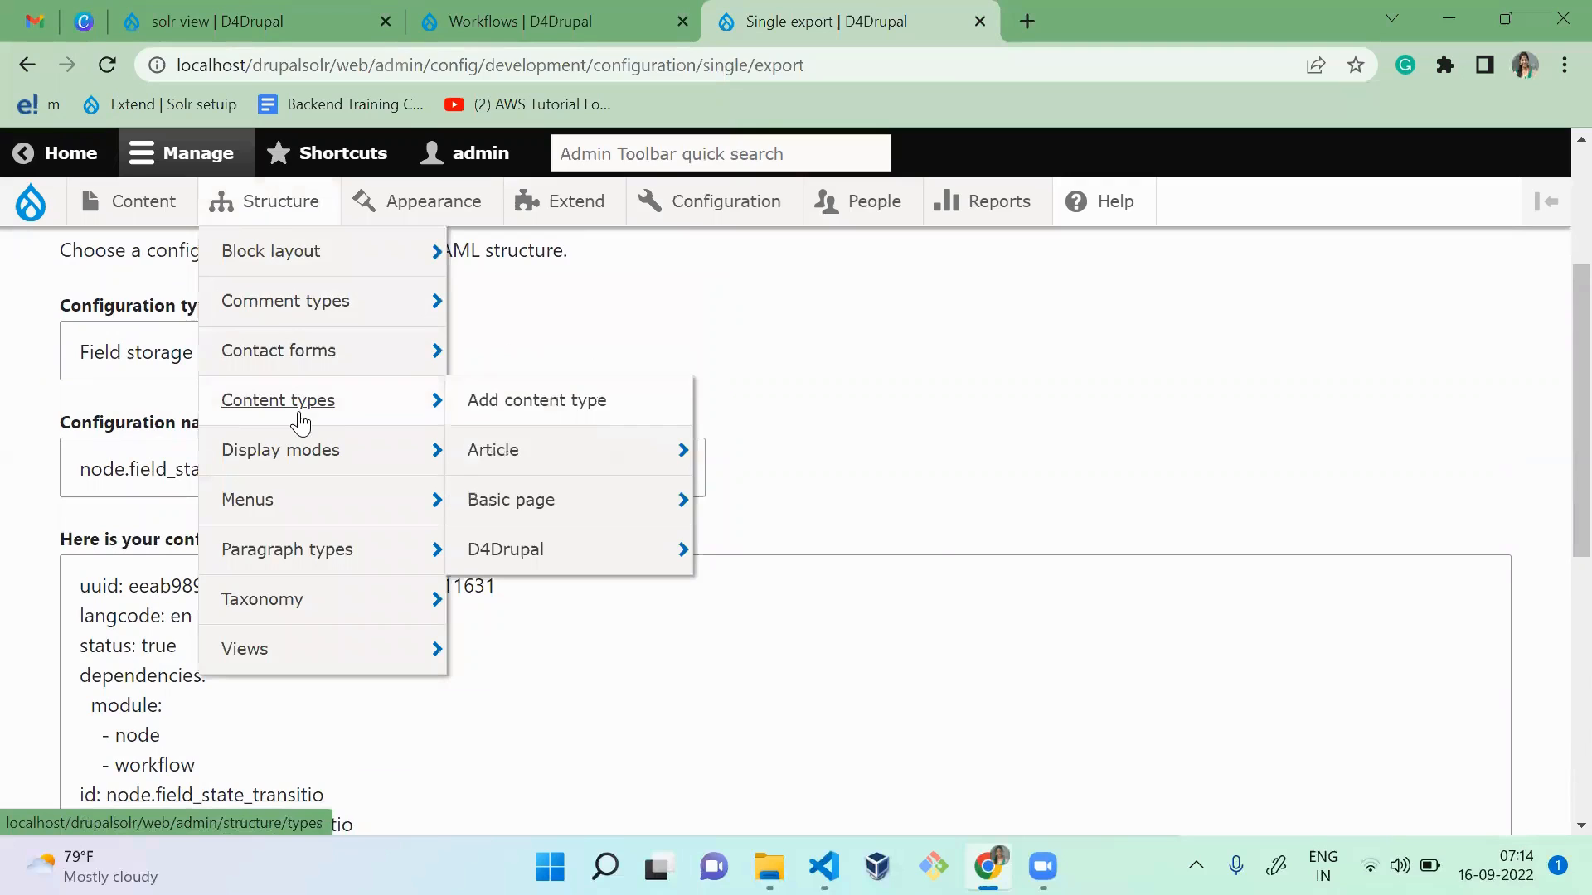
{"action": "mouse_move", "coordinate": [497, 451]}
{"action": "left_click", "coordinate": [831, 461]}
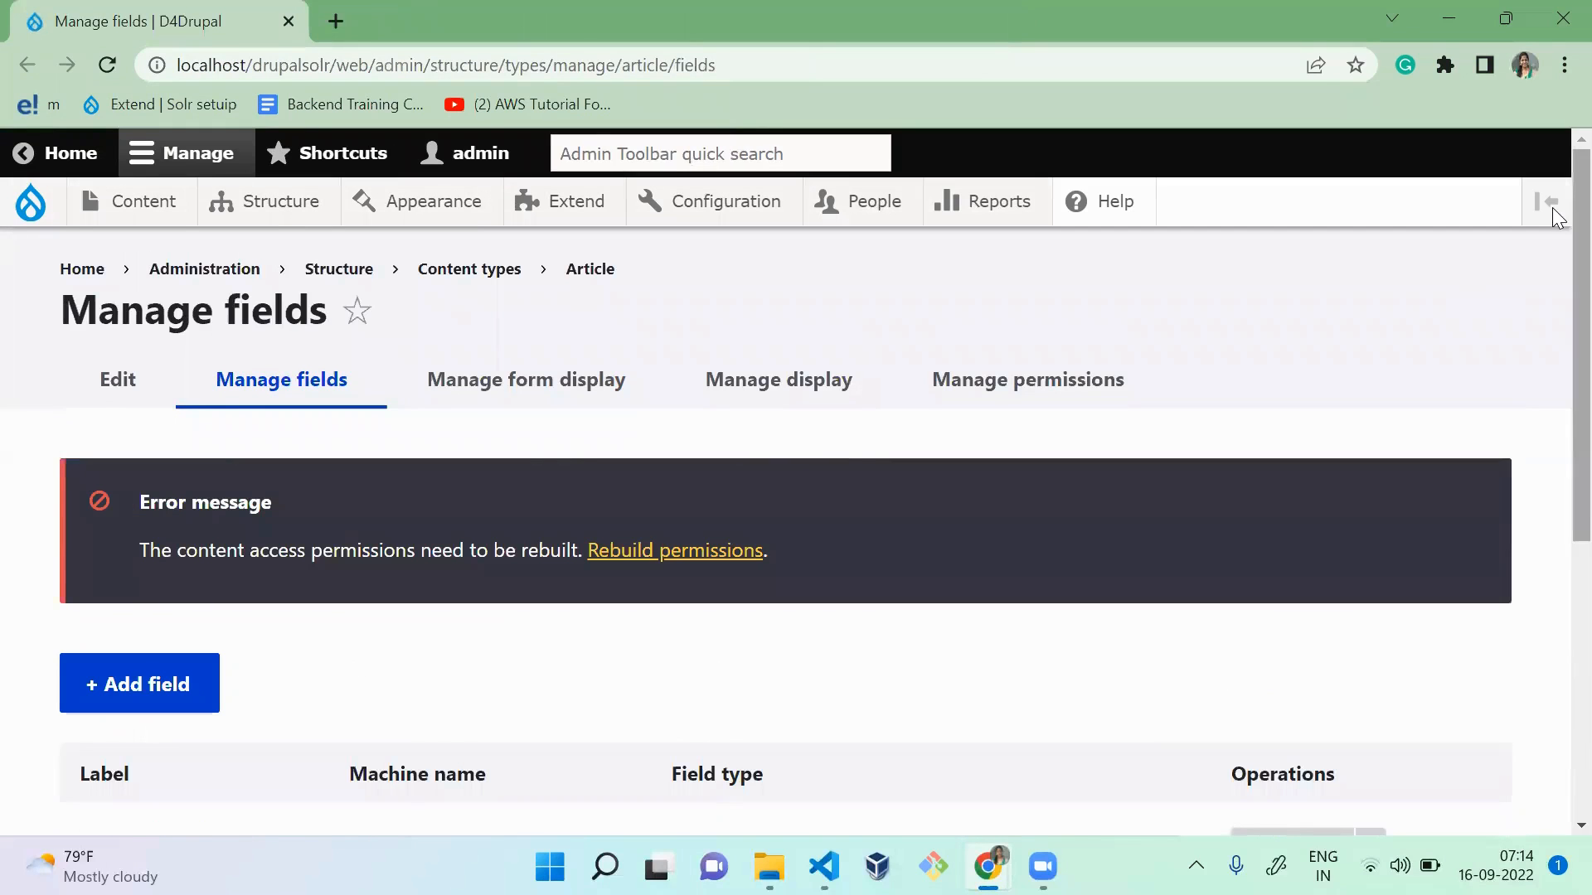
{"action": "scroll", "coordinate": [1553, 462], "scroll_direction": "down", "scroll_amount": 5}
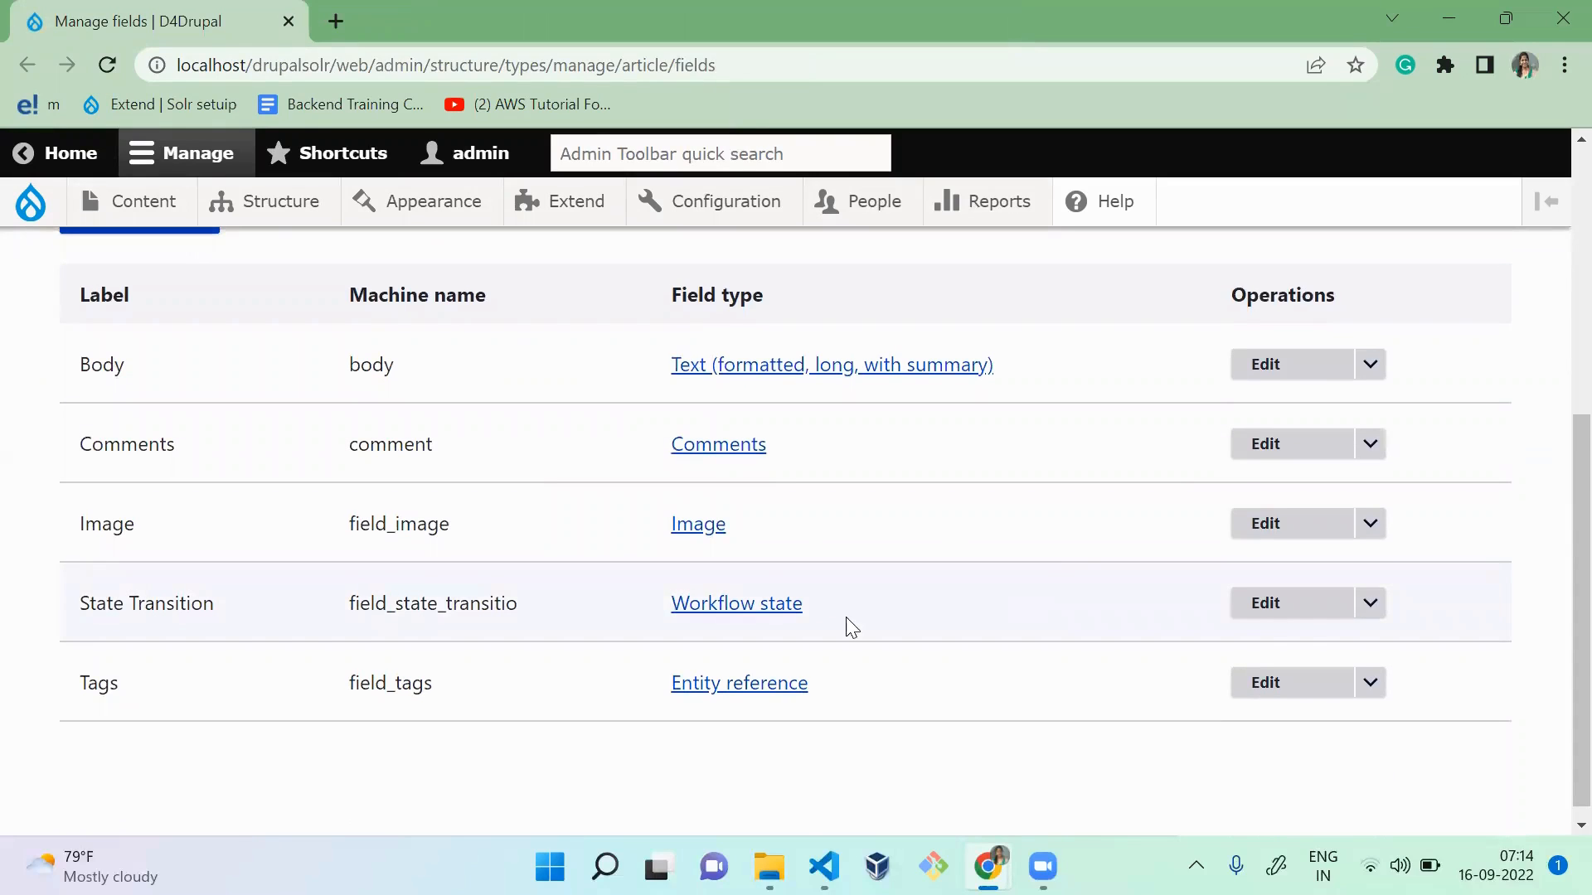
{"action": "left_click_drag", "start_coordinate": [800, 619], "coordinate": [591, 604]}
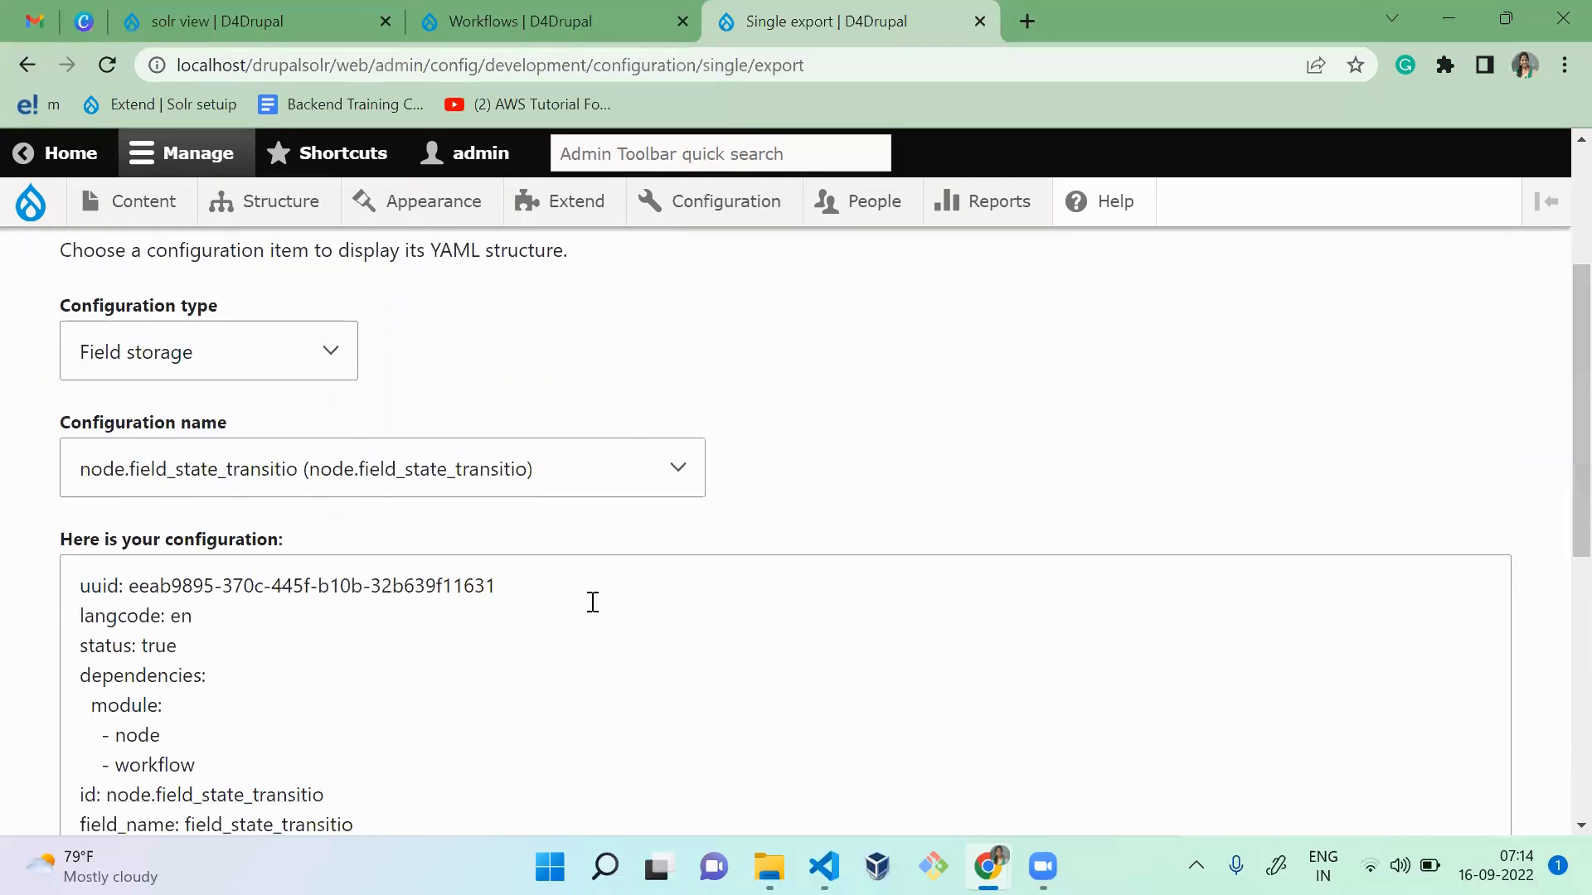
Step: Set the configuration type to Field and choose State Transition (node.article.field_state_transitio) to display its exported YAML
{"action": "left_click", "coordinate": [260, 366]}
{"action": "key", "text": "Up"}
{"action": "key", "text": "Return"}
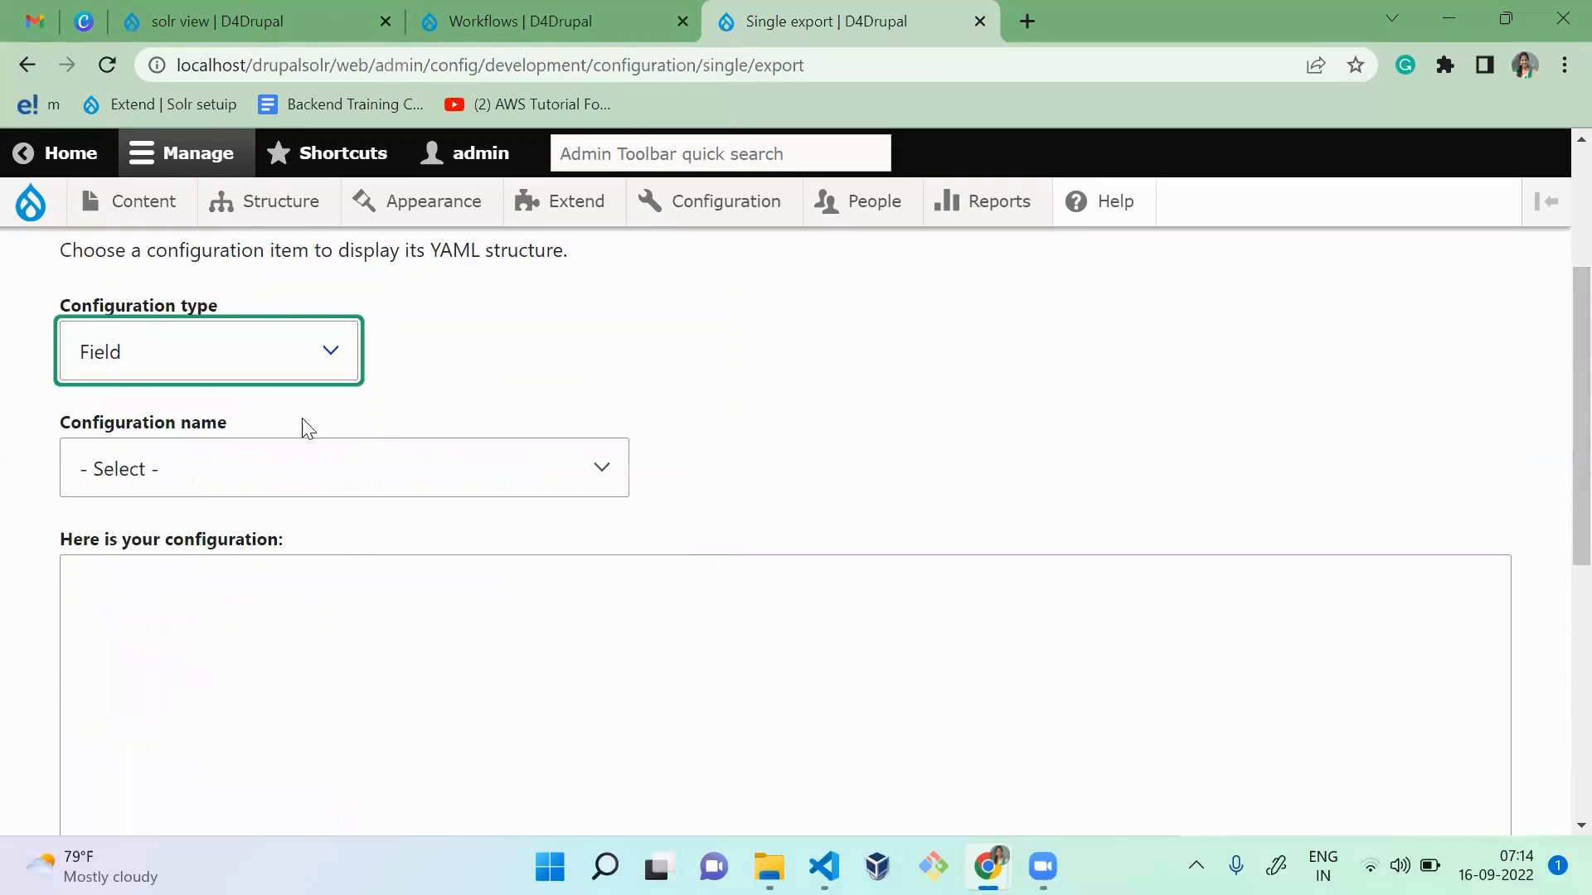
{"action": "left_click", "coordinate": [299, 464]}
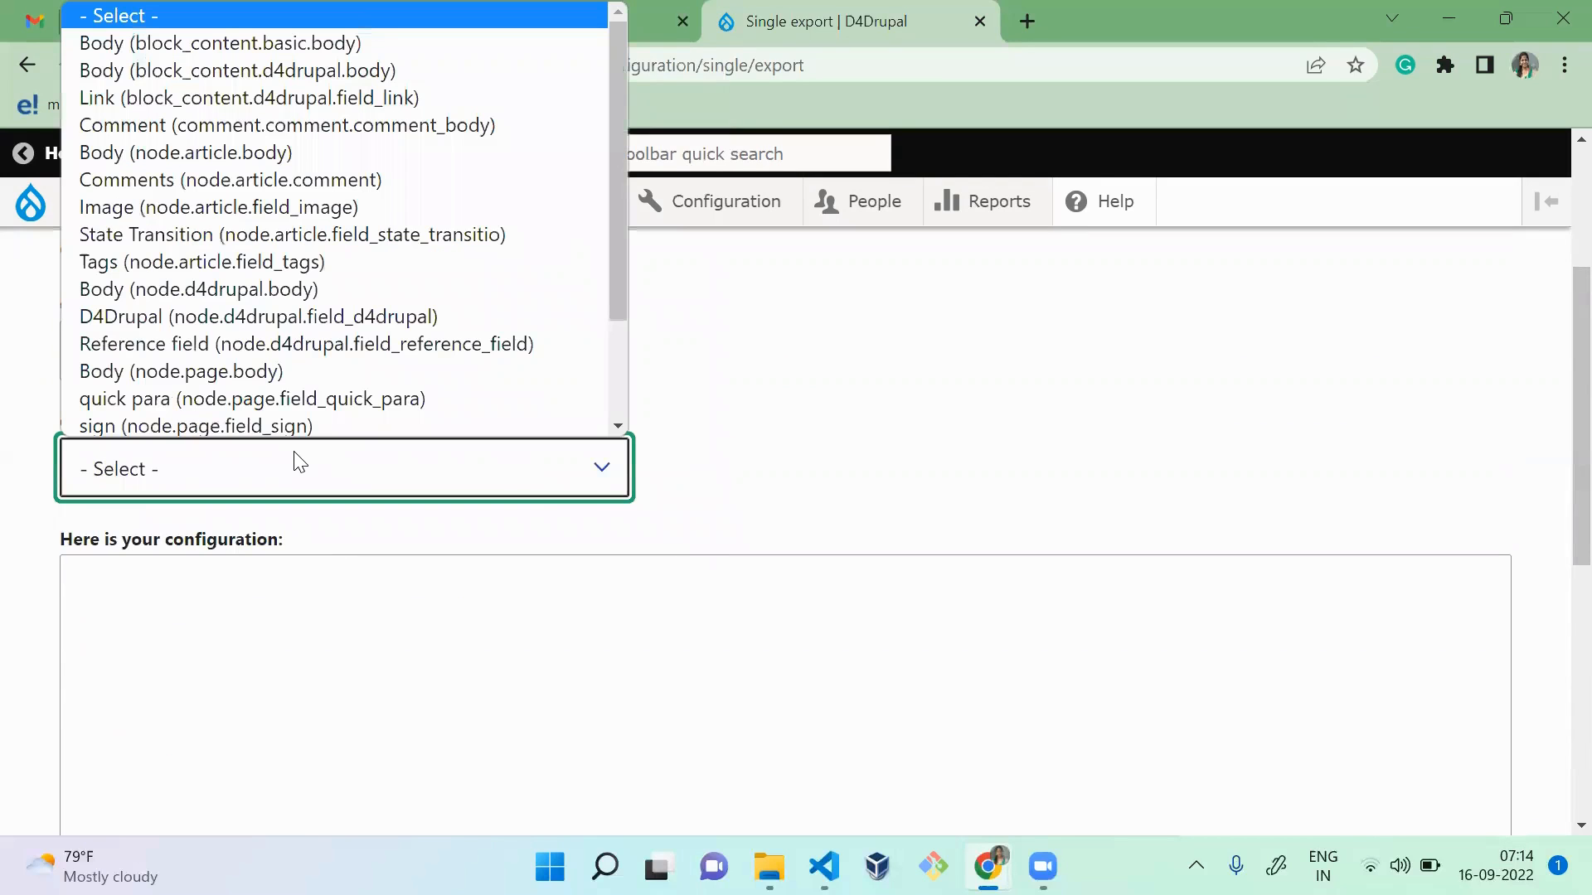
{"action": "key", "text": "s"}
{"action": "key", "text": "Return"}
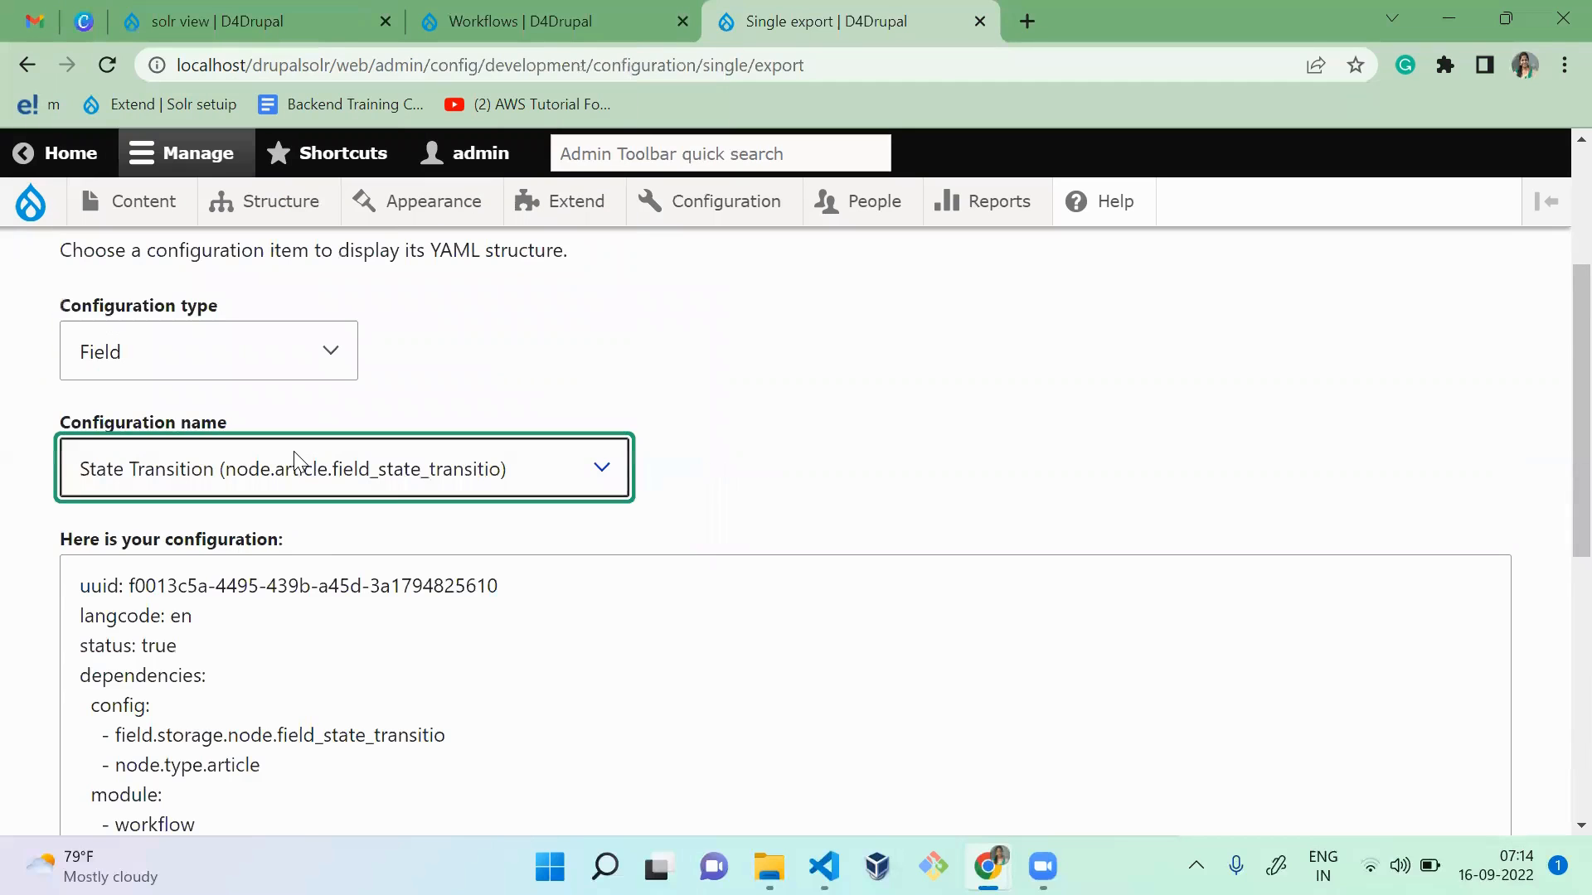
{"action": "left_click", "coordinate": [355, 775]}
{"action": "left_click_drag", "start_coordinate": [1578, 386], "coordinate": [1555, 157]}
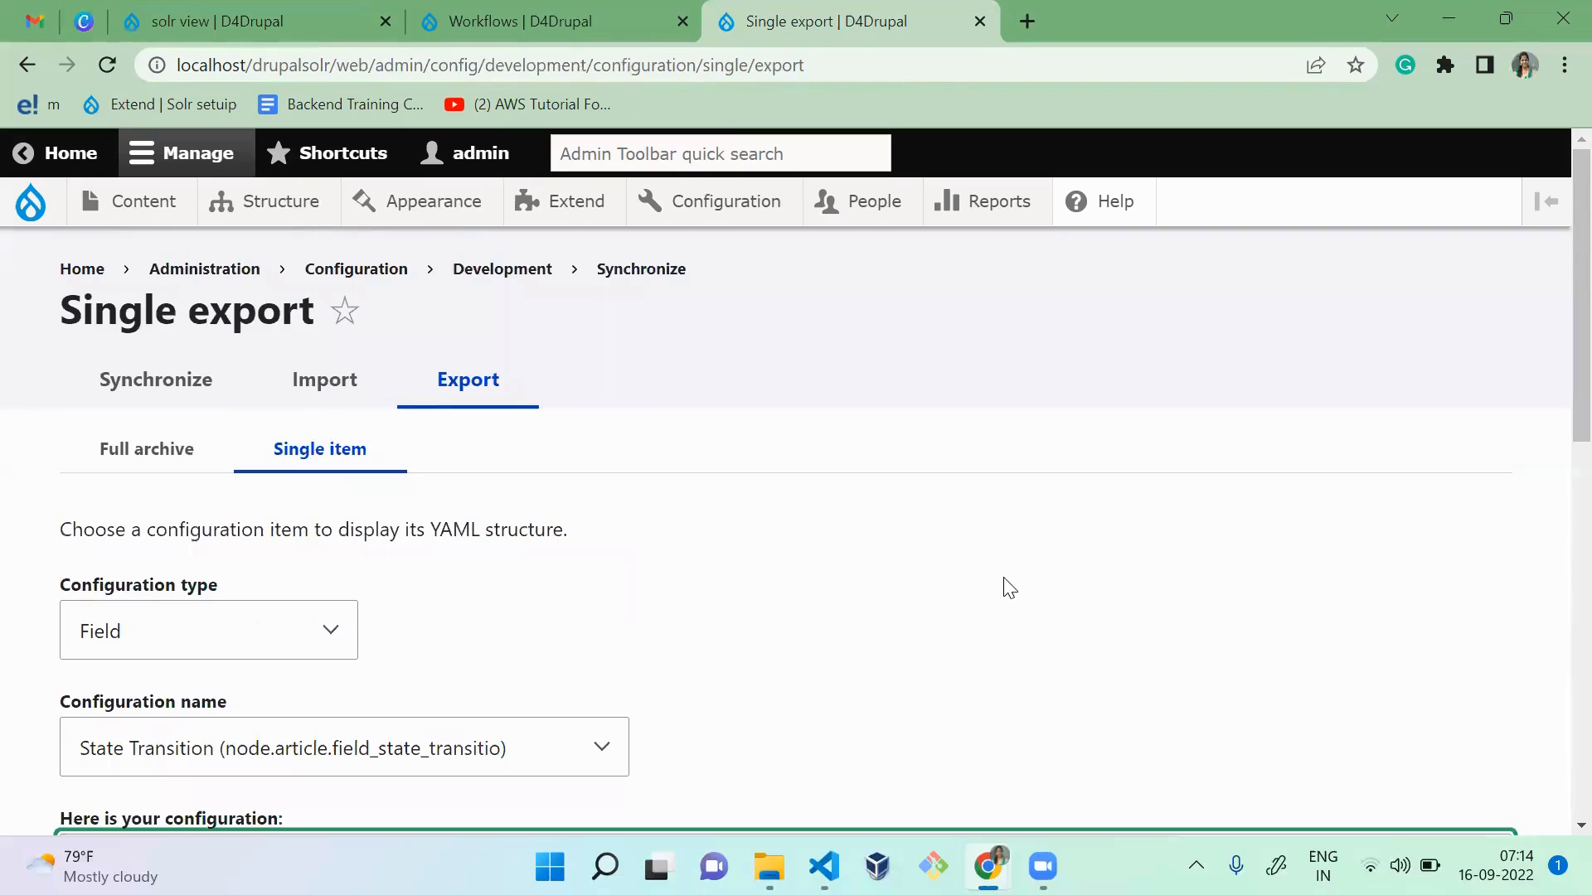
Step: Compare the Article content type's Manage fields page with the State Transition field selected for export on the Single export page
{"action": "key", "text": "alt+Tab"}
{"action": "left_click", "coordinate": [1041, 551]}
{"action": "scroll", "coordinate": [1043, 554], "scroll_direction": "up", "scroll_amount": 1}
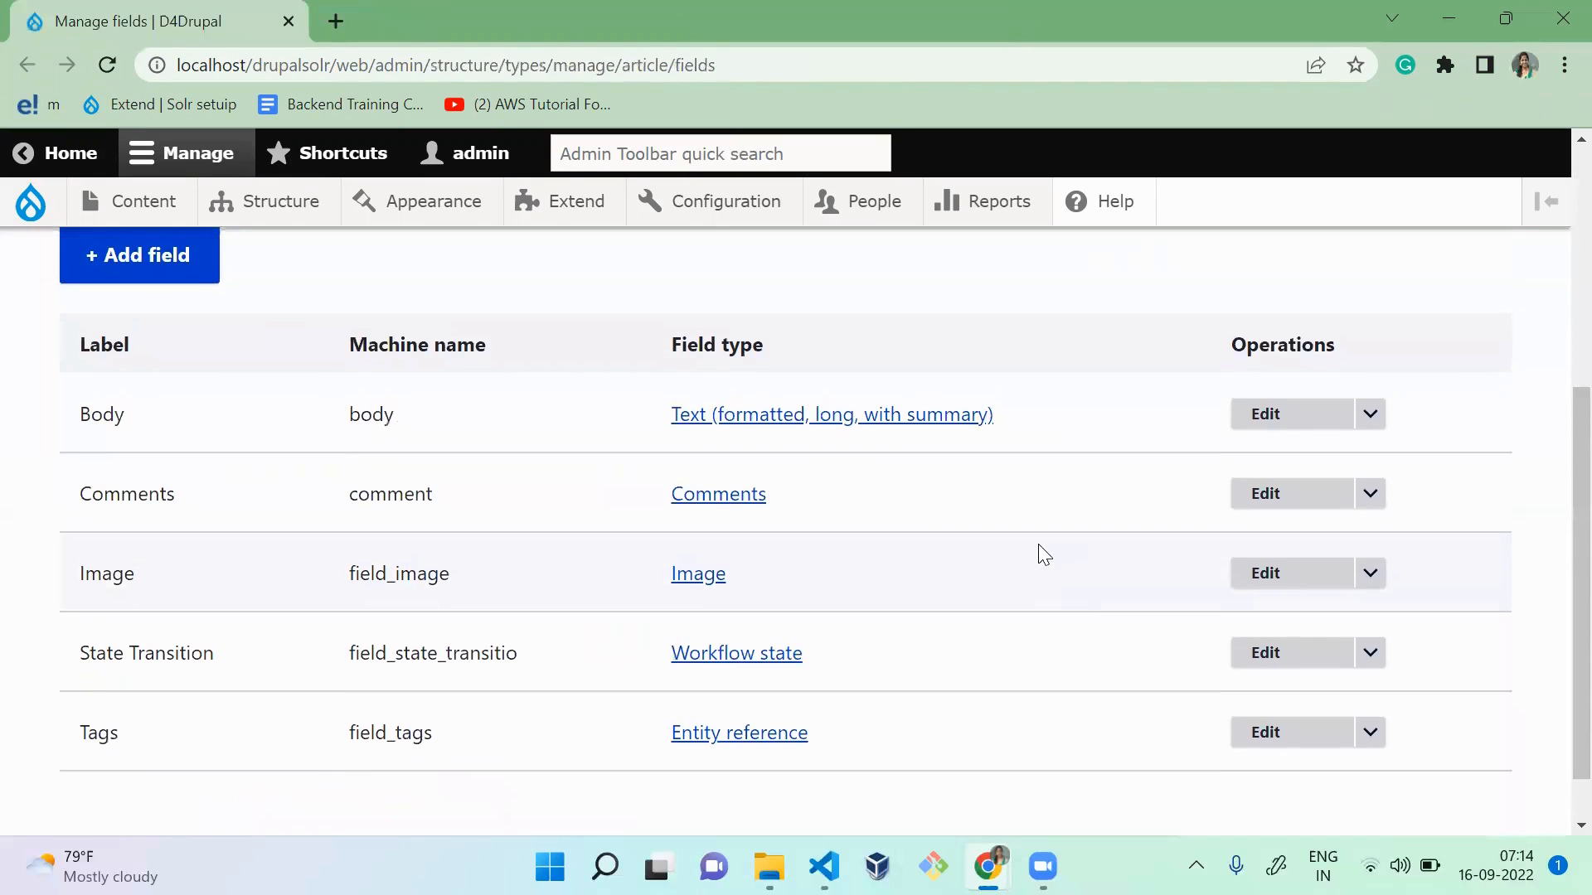
{"action": "scroll", "coordinate": [1043, 554], "scroll_direction": "up", "scroll_amount": 4}
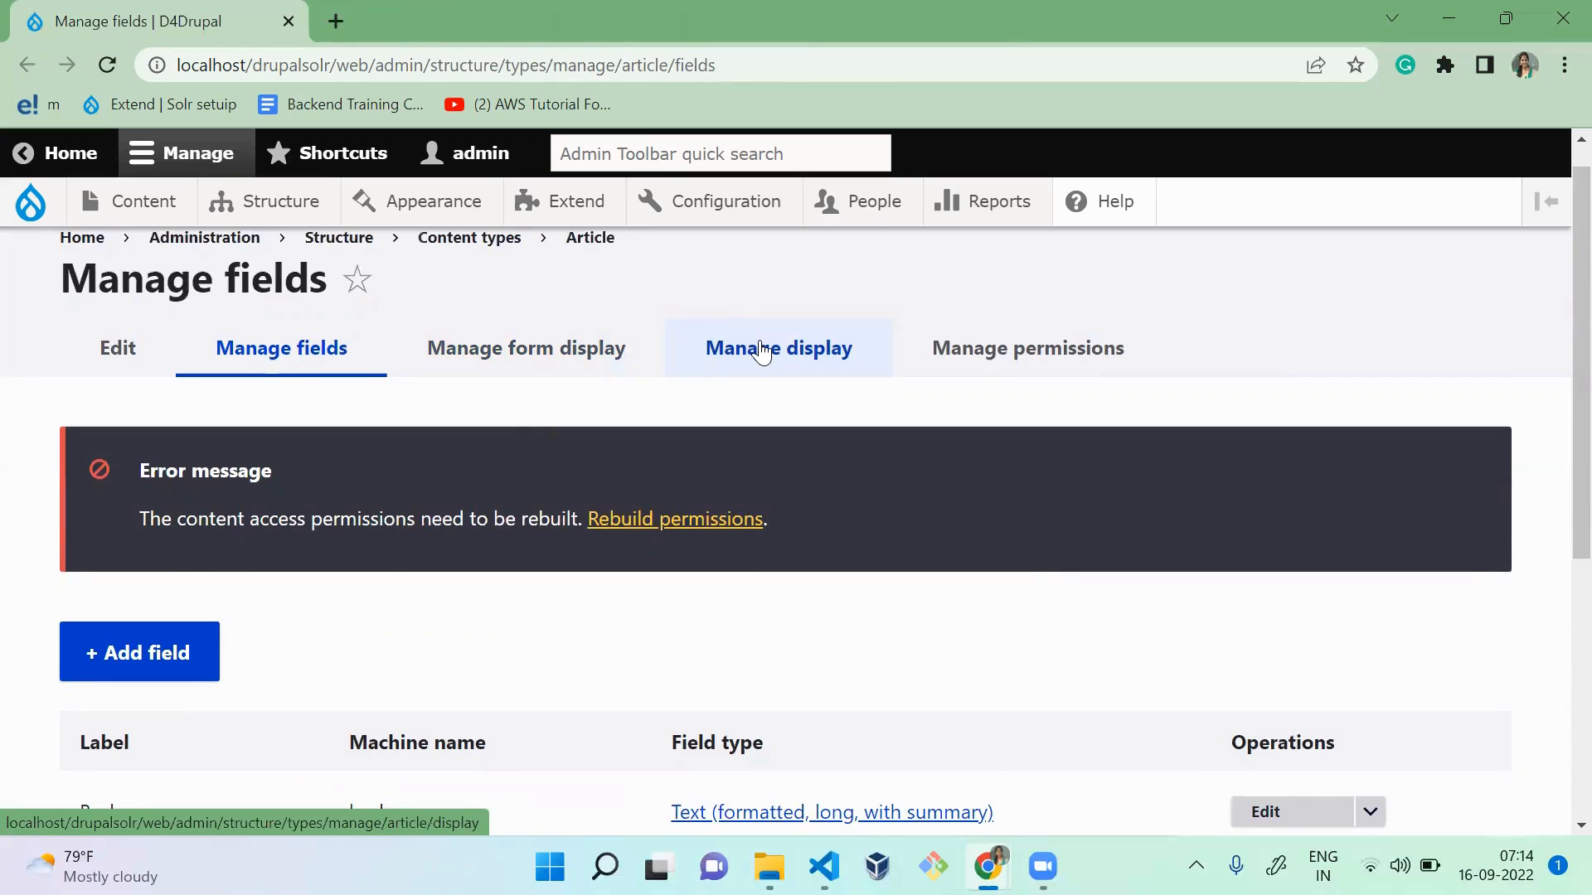
{"action": "key", "text": "alt+Tab"}
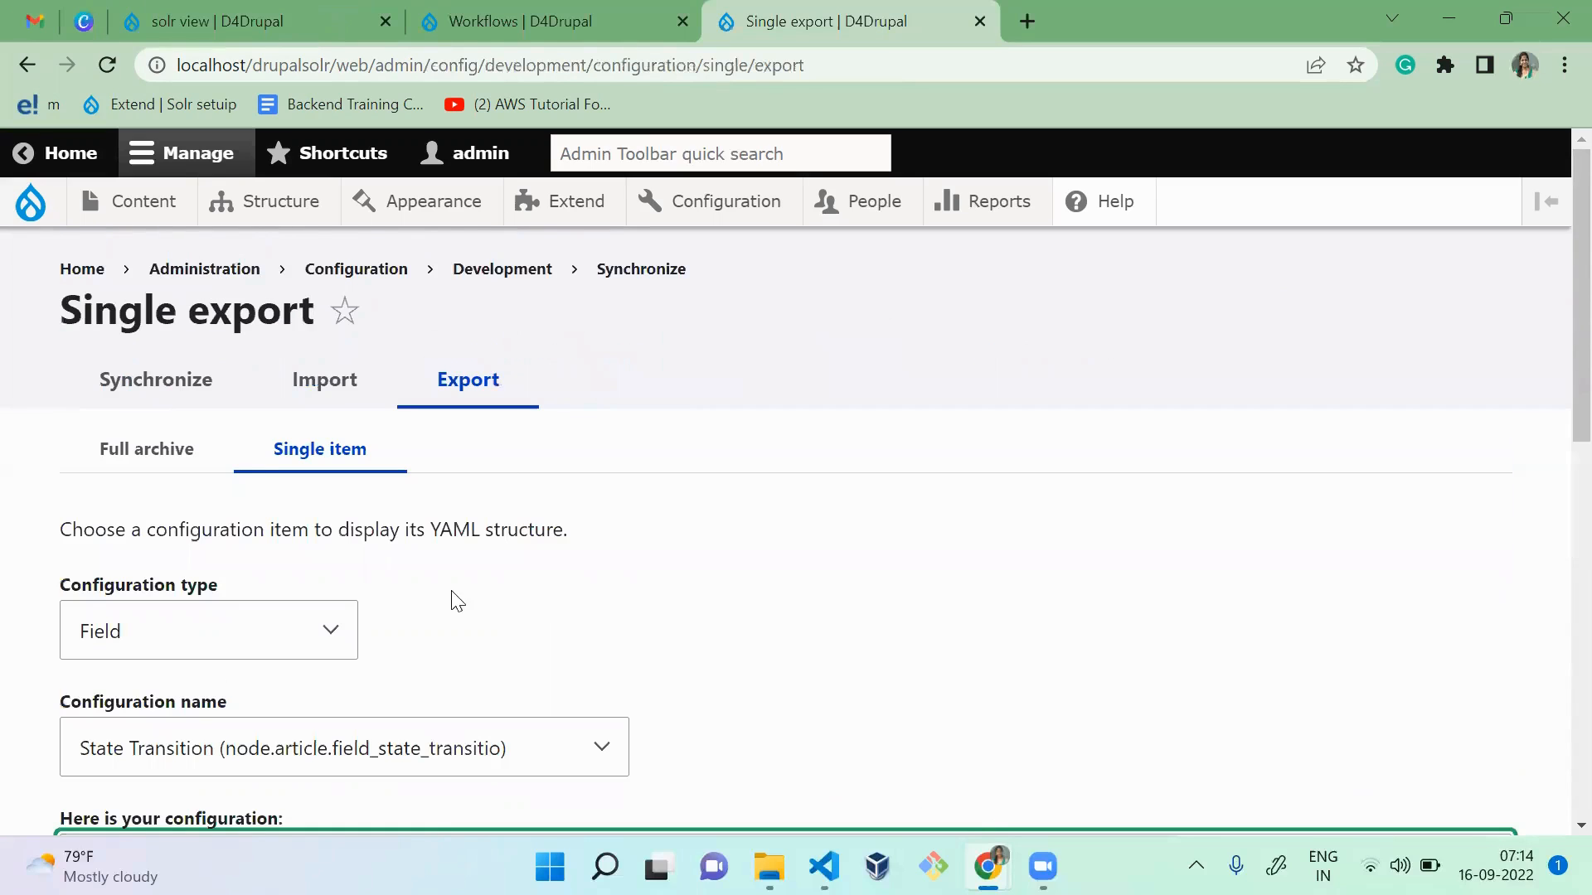
{"action": "key", "text": "alt+Tab"}
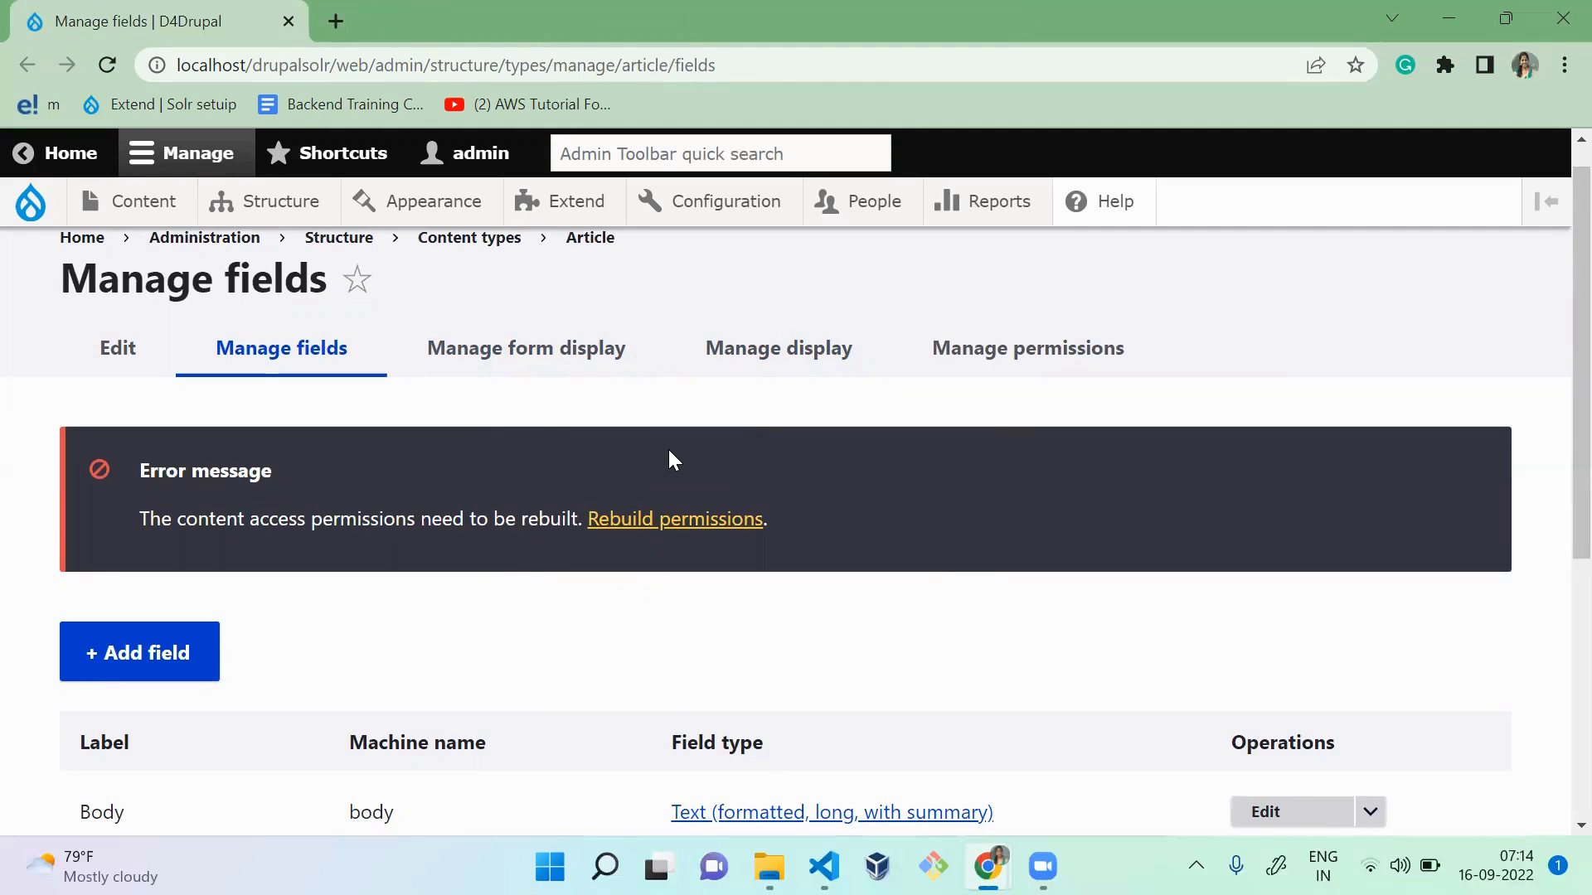
{"action": "key", "text": "alt+Tab"}
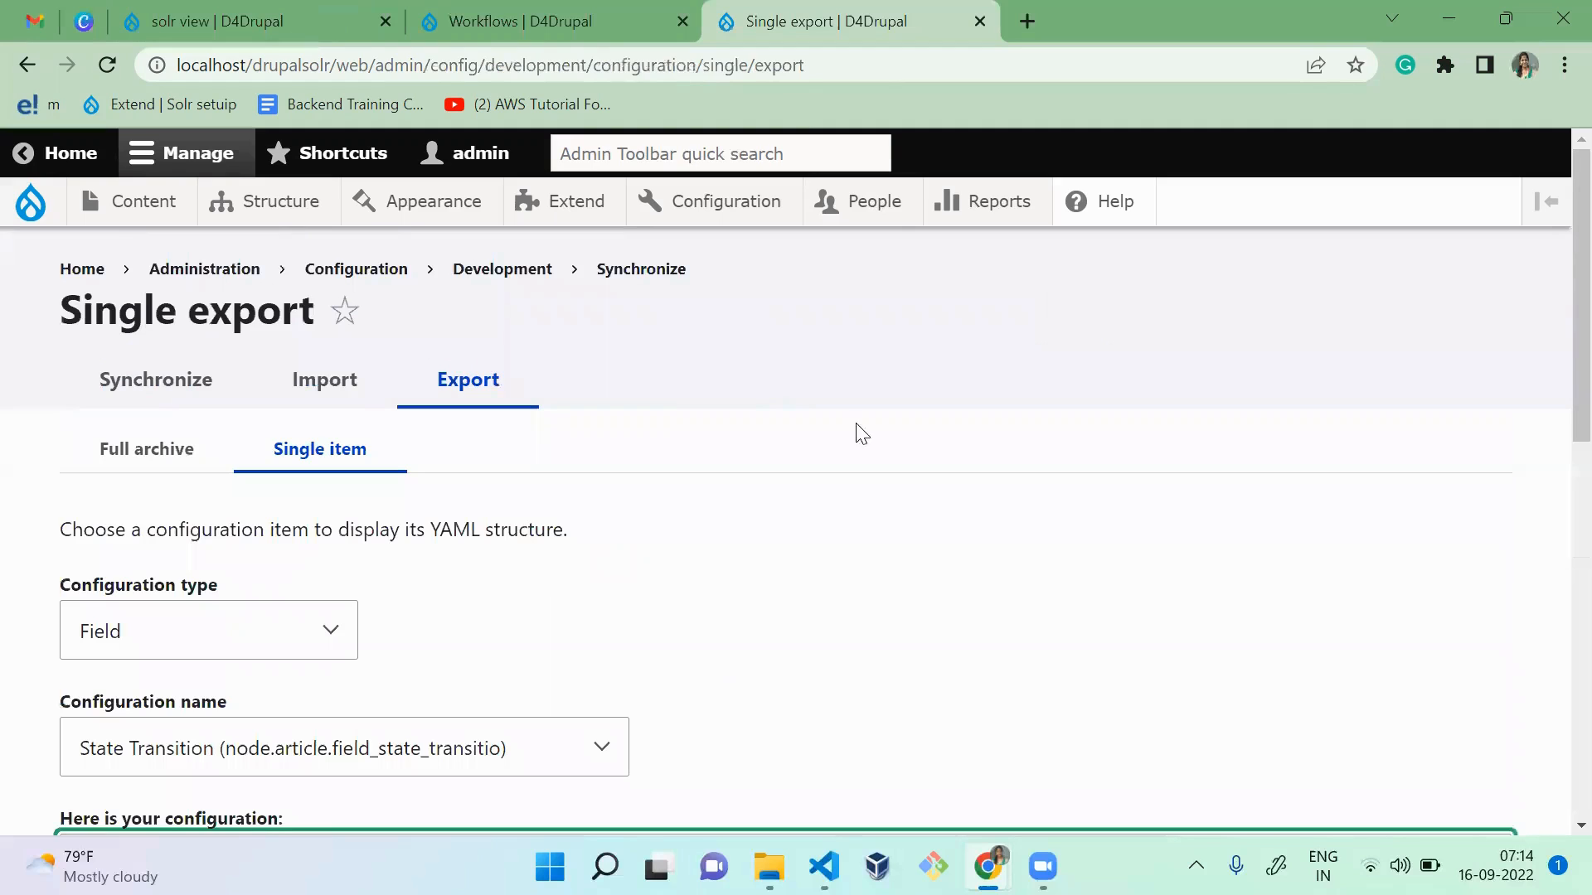
Step: Examine the State Transition field's exported YAML through to its field type, and return to the start of the Single export page
{"action": "left_click_drag", "start_coordinate": [987, 668], "coordinate": [1553, 284]}
{"action": "scroll", "coordinate": [1553, 533], "scroll_direction": "down", "scroll_amount": 8}
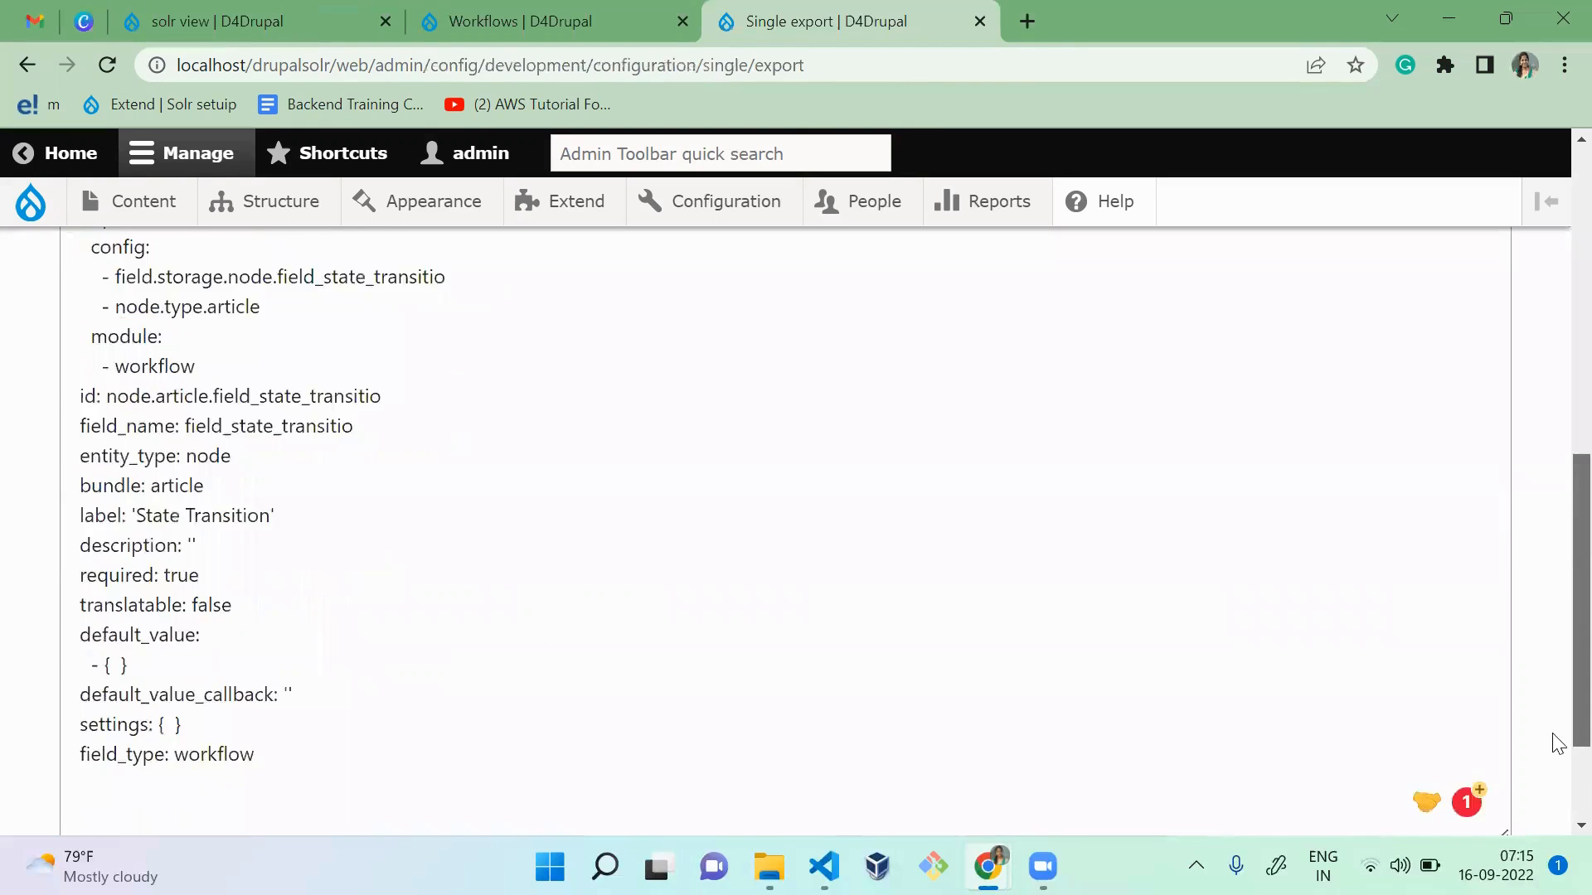
{"action": "scroll", "coordinate": [1557, 744], "scroll_direction": "up", "scroll_amount": 8}
{"action": "mouse_move", "coordinate": [1043, 866]}
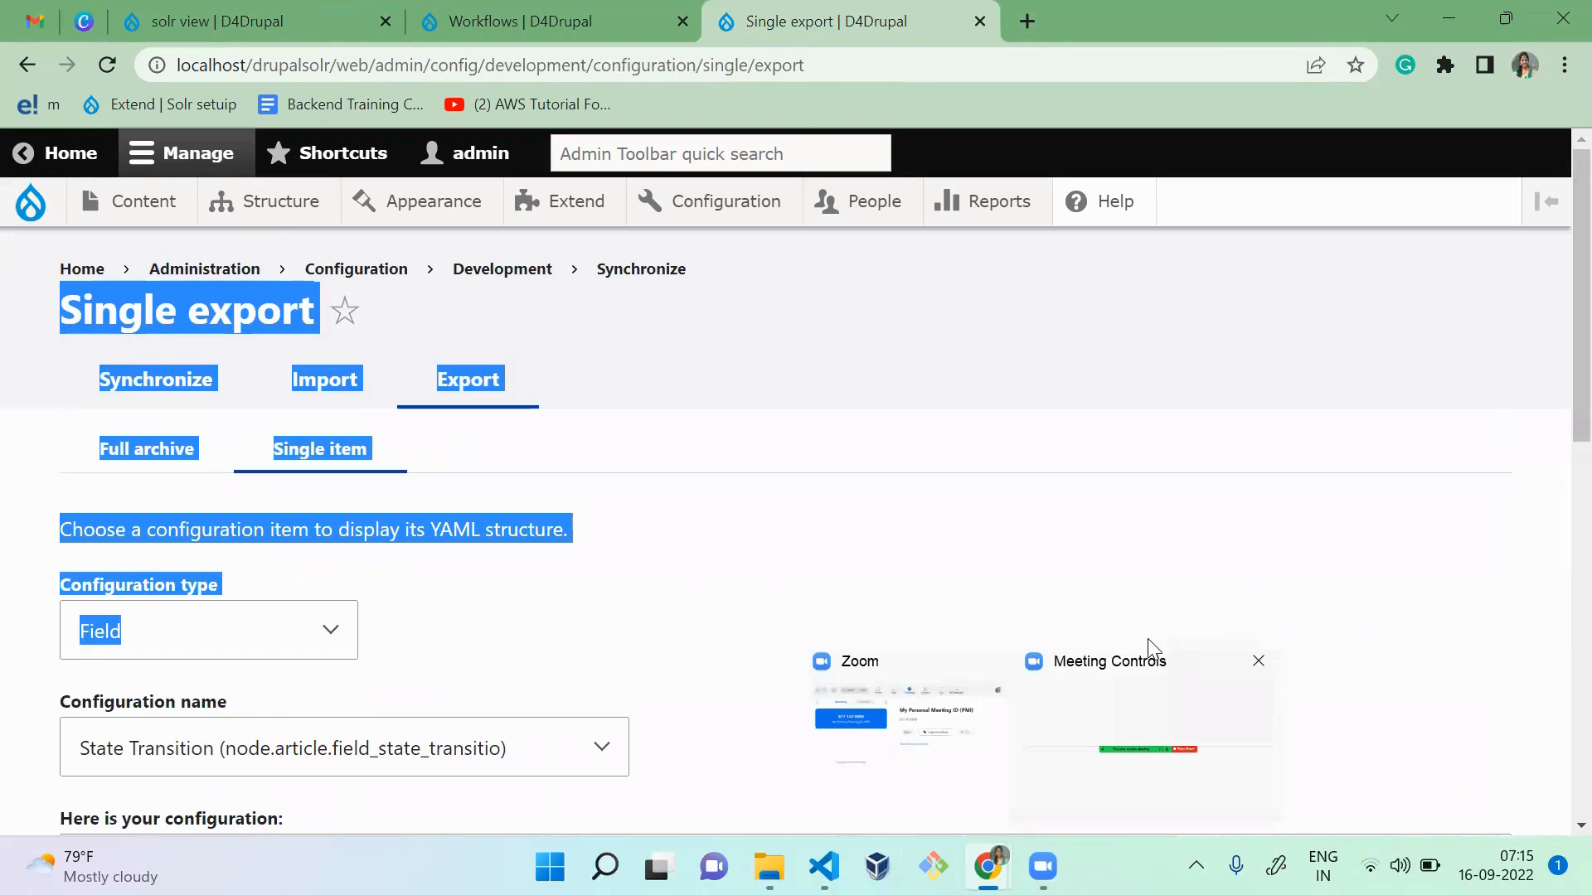
{"action": "left_click", "coordinate": [821, 430]}
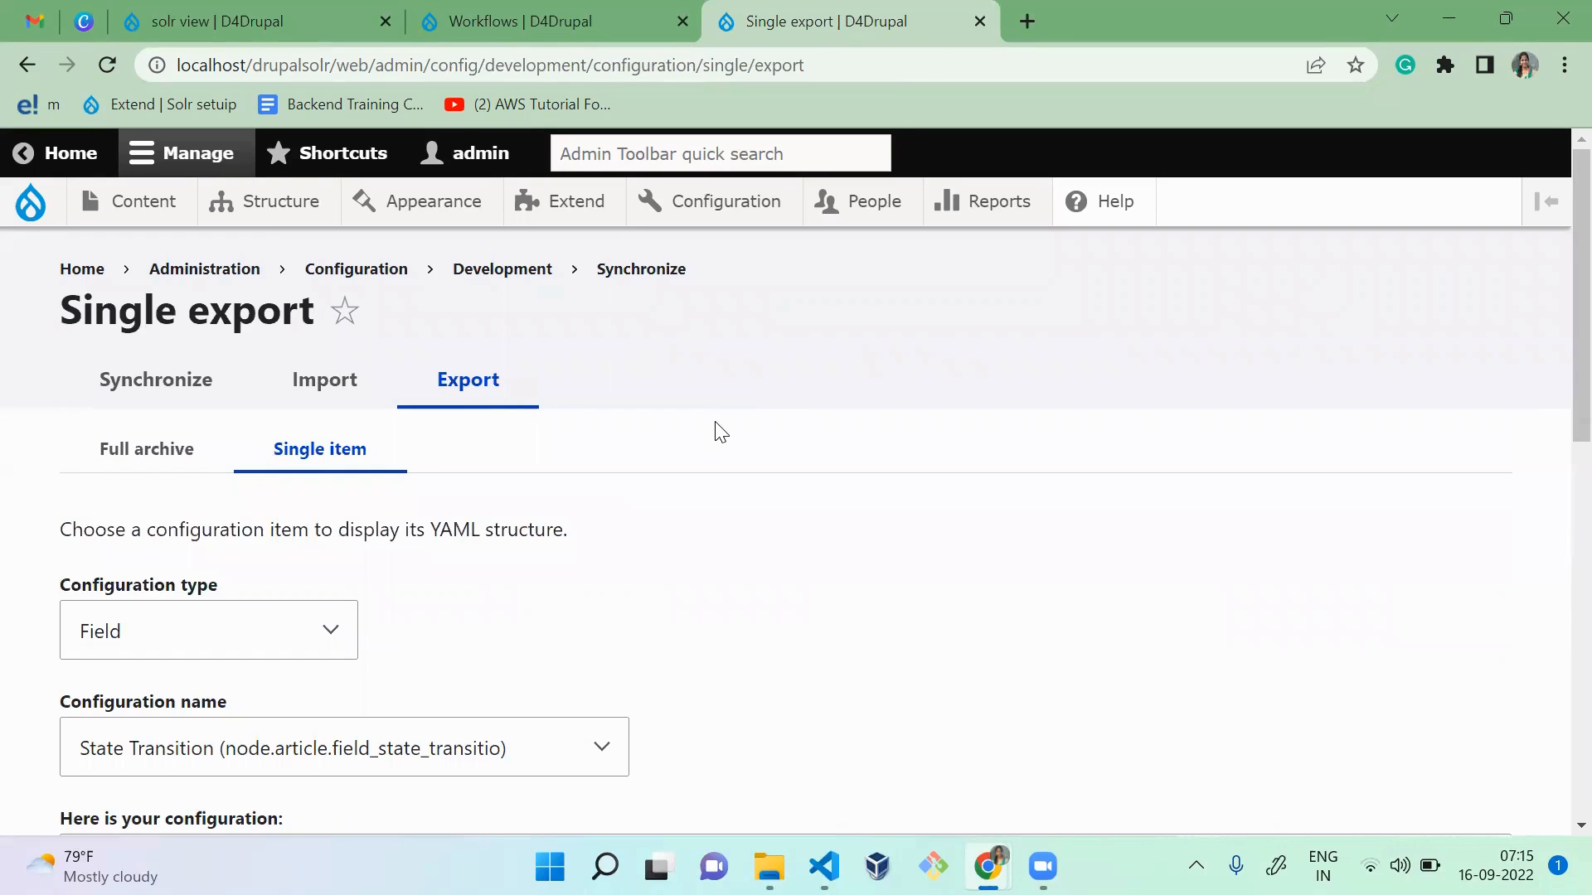